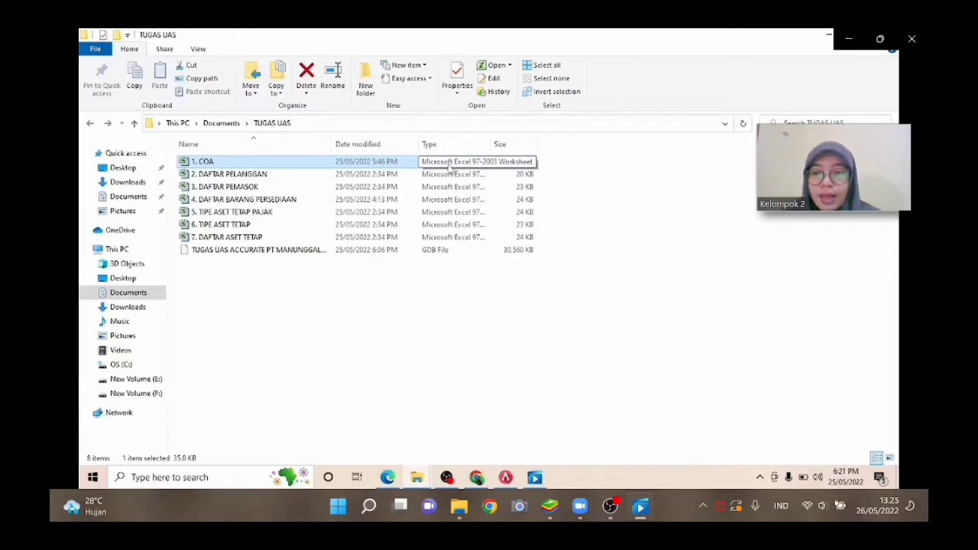
Open the 1. COA workbook from the TUGAS UAS folder, dismiss the activation notice, and maximize the window.
double_click(403, 163)
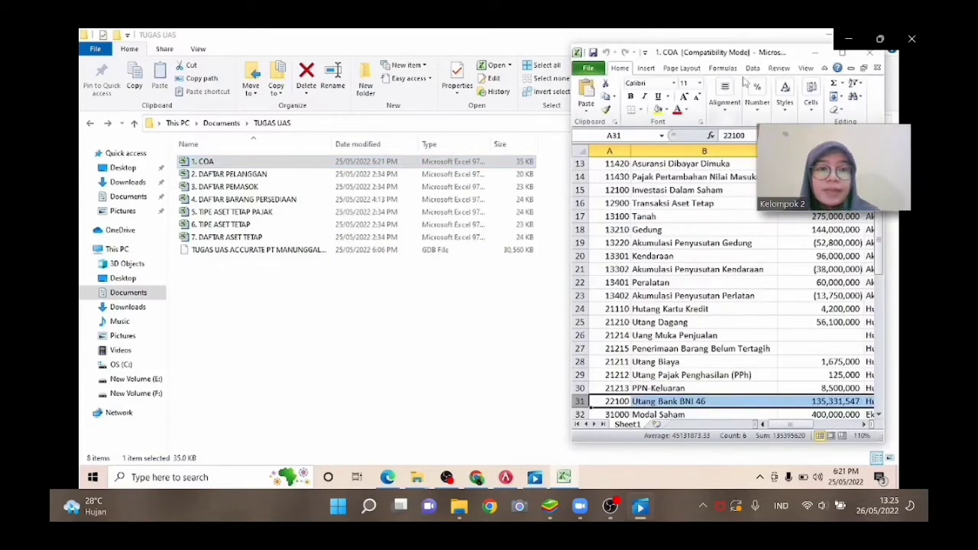
left_click(843, 55)
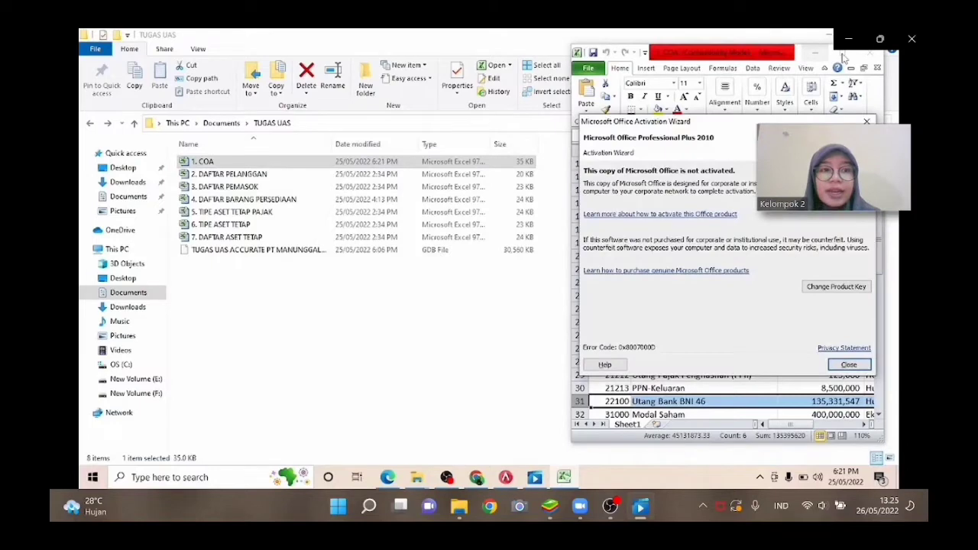
left_click(866, 121)
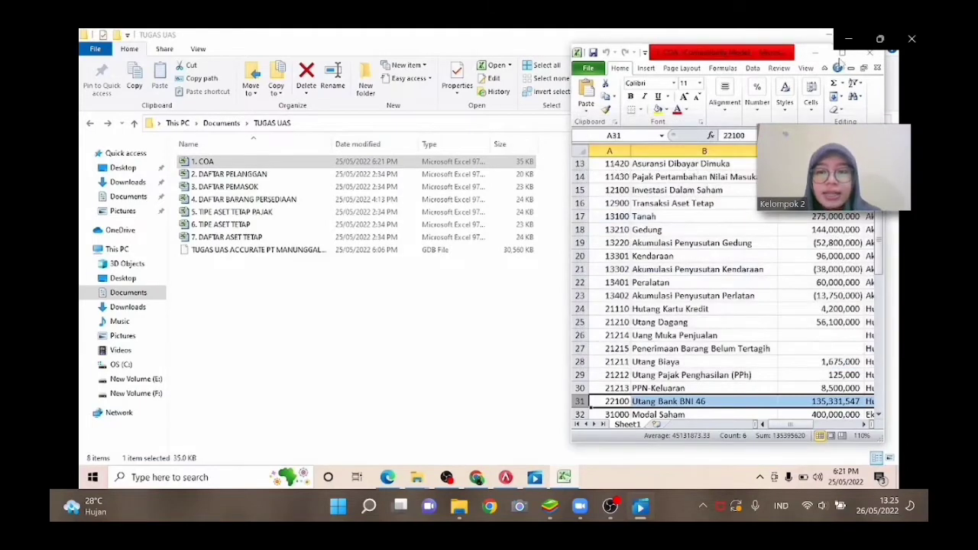
left_click(841, 54)
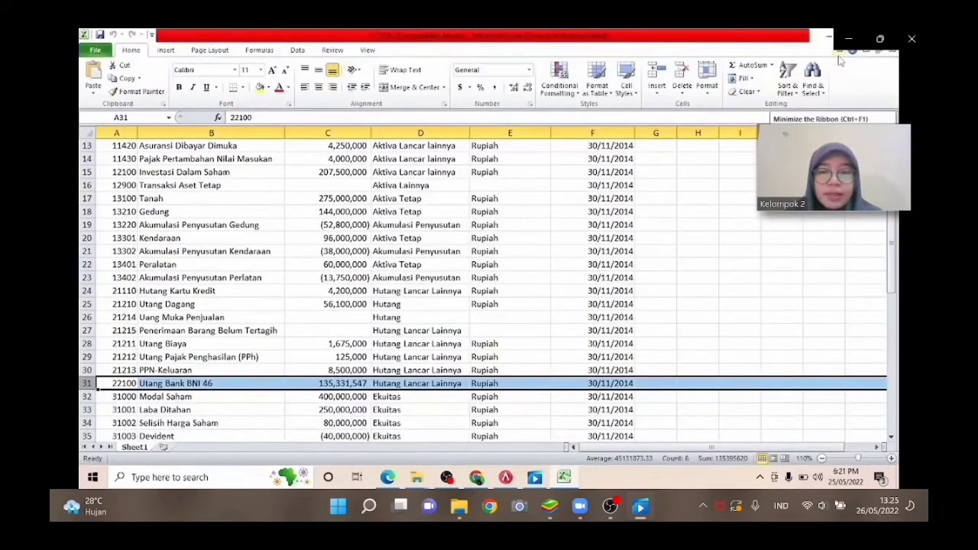
Review the chart of accounts rows down to the last account and close the workbook.
key("Down")
key("Down")
key("Down")
key("Down")
key("Down")
key("Down")
key("Down")
key("Down")
key("Down")
key("Down")
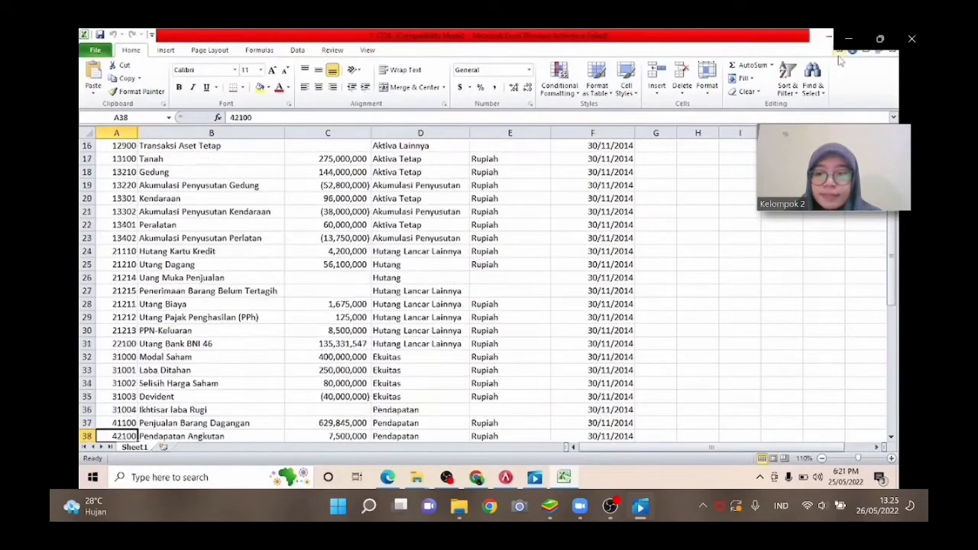
key("Down")
key("Down")
key("Down")
key("Down")
key("Down")
key("Down")
key("Down")
key("Down")
key("Down")
key("Down")
key("Down")
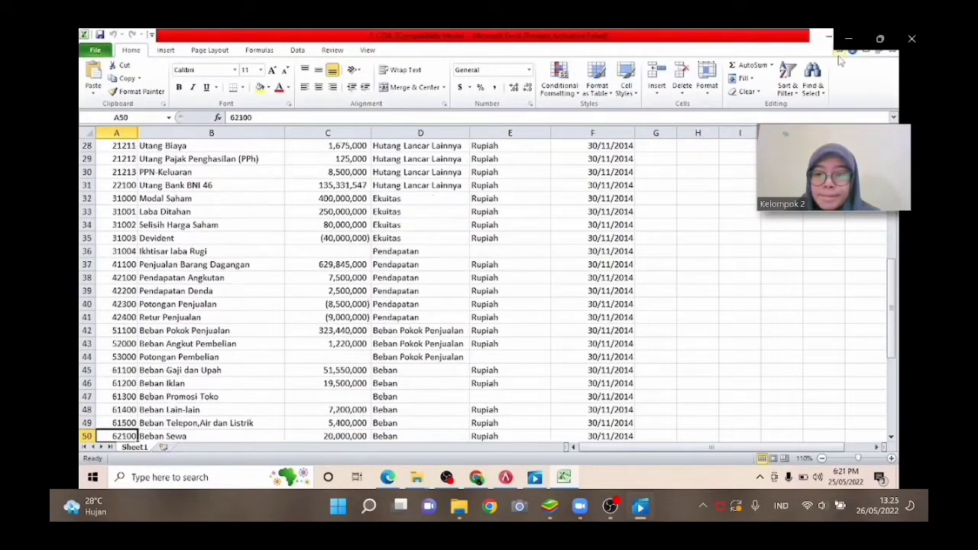
key("Down")
key("Down")
key("Down")
key("Down")
key("Down")
key("Down")
key("Down")
key("Down")
key("Down")
key("Down")
key("Down")
key("Down")
key("Down")
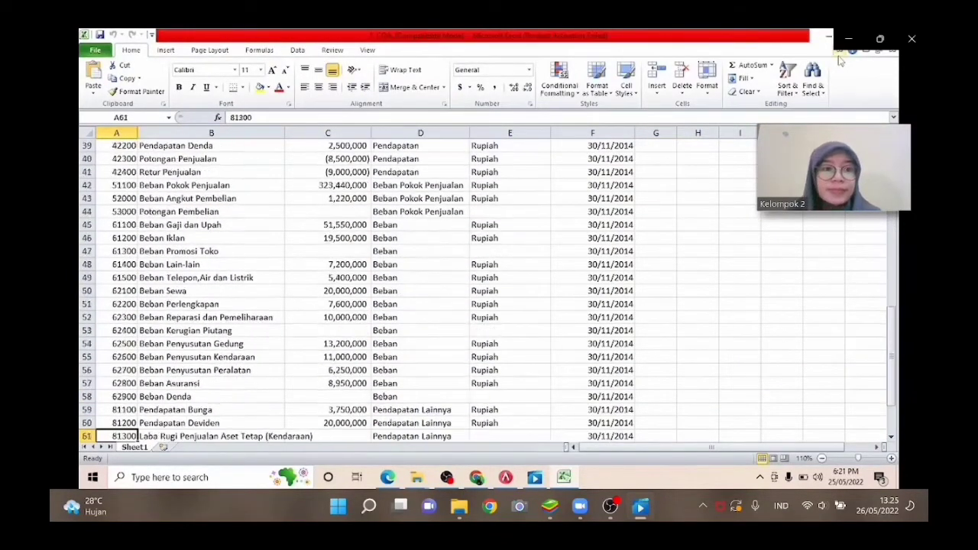
key("Down")
key("Down")
key("Down")
key("Down")
key("Up")
key("Up")
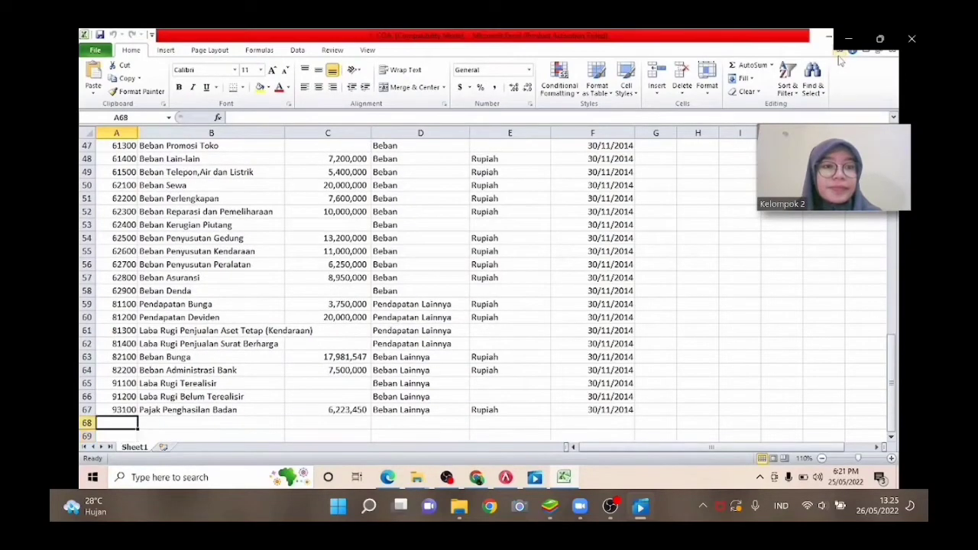
key("Right")
key("Right")
key("Right")
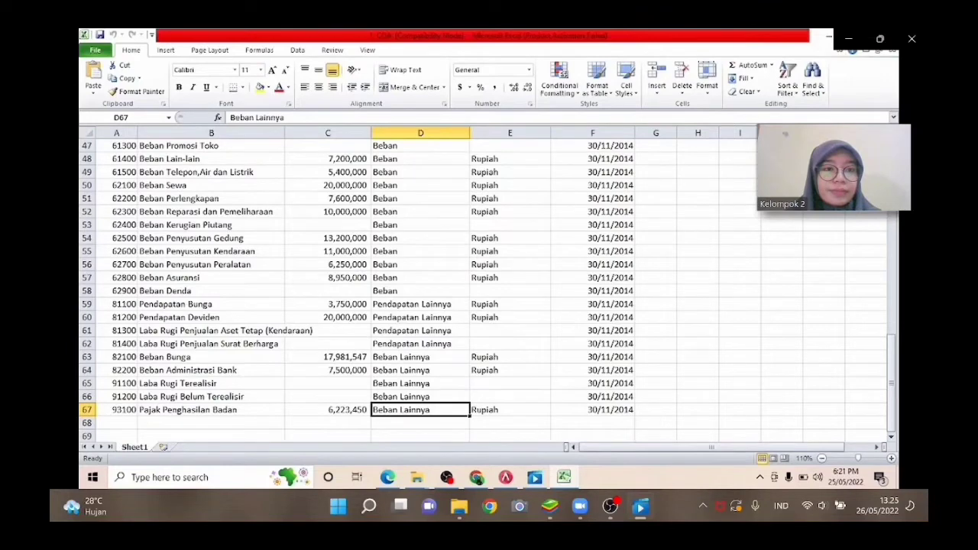
left_click(886, 36)
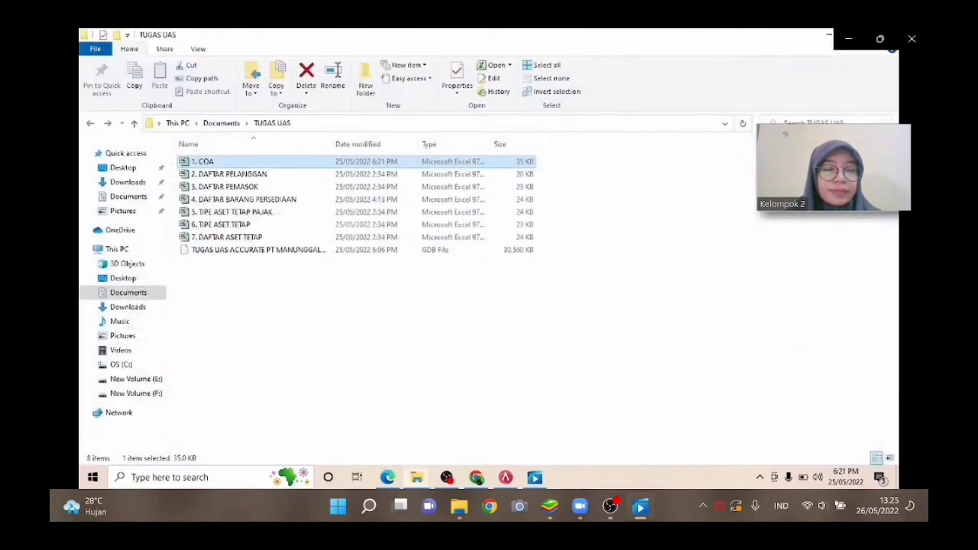
Open the 2. DAFTAR PELANGGAN workbook, dismiss the activation notice, and close it after reviewing the customer list.
double_click(524, 175)
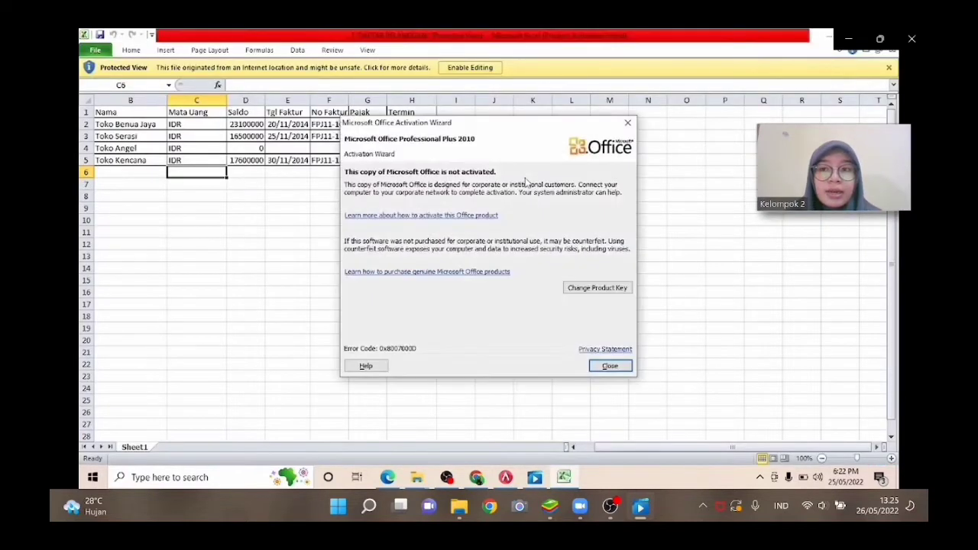
left_click(625, 124)
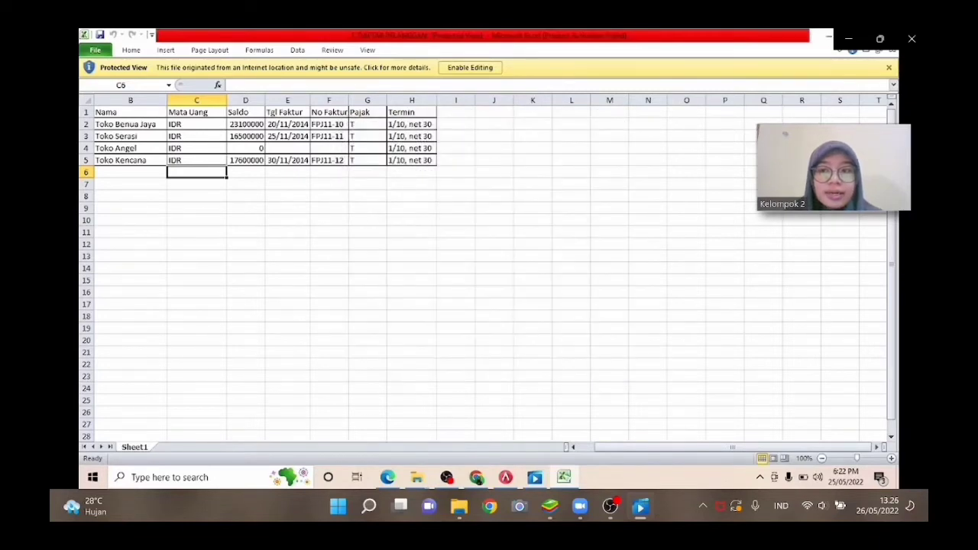
left_click(885, 36)
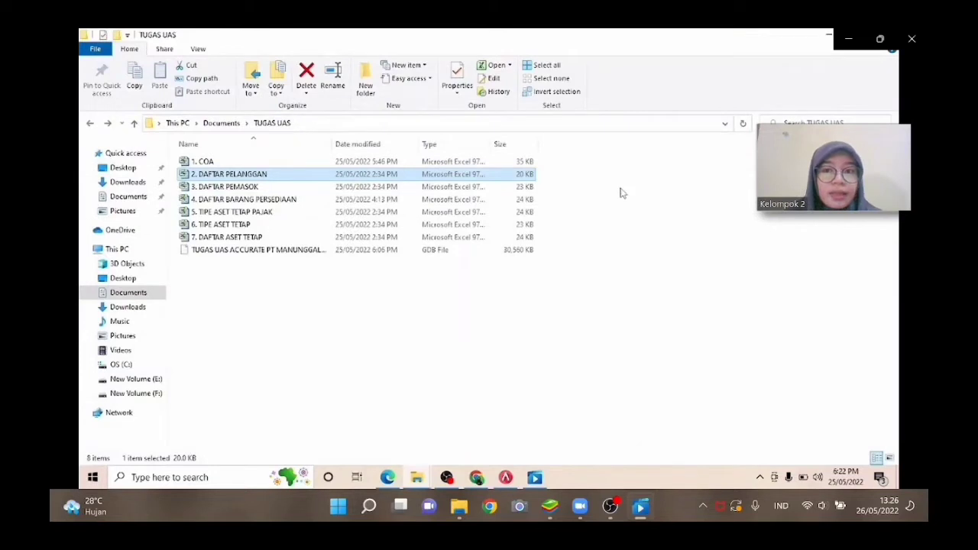
Open the 3. DAFTAR PEMASOK workbook, dismiss the activation notice, and close it after reviewing the supplier list.
double_click(520, 188)
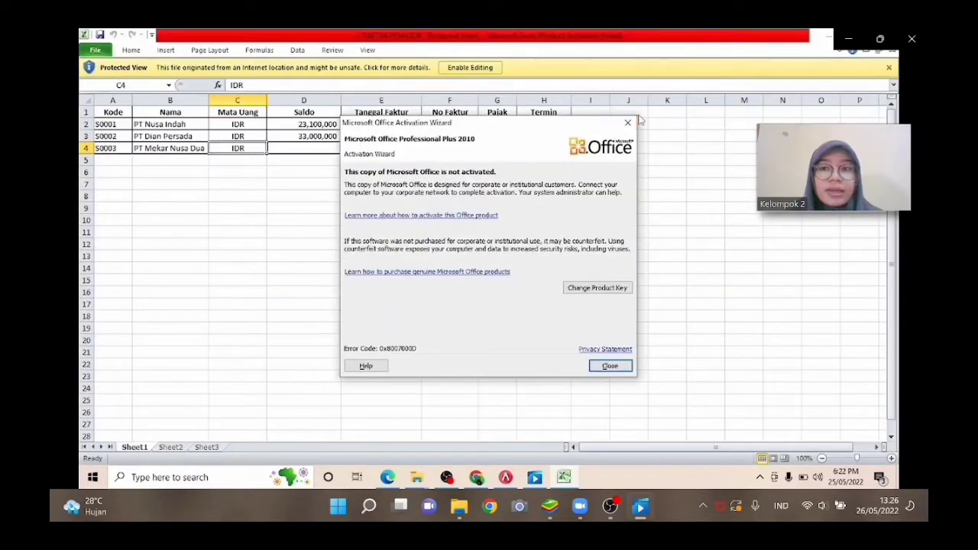
left_click(628, 122)
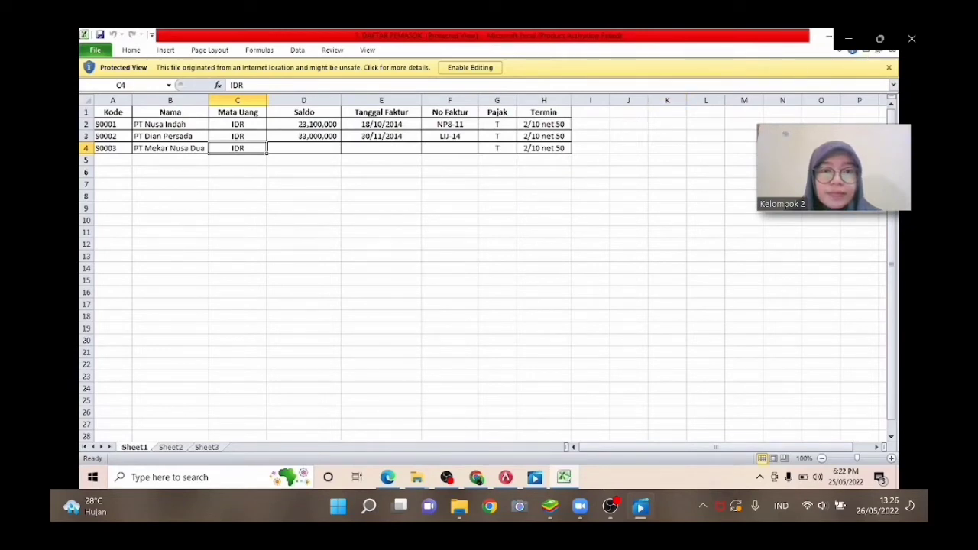
left_click(886, 35)
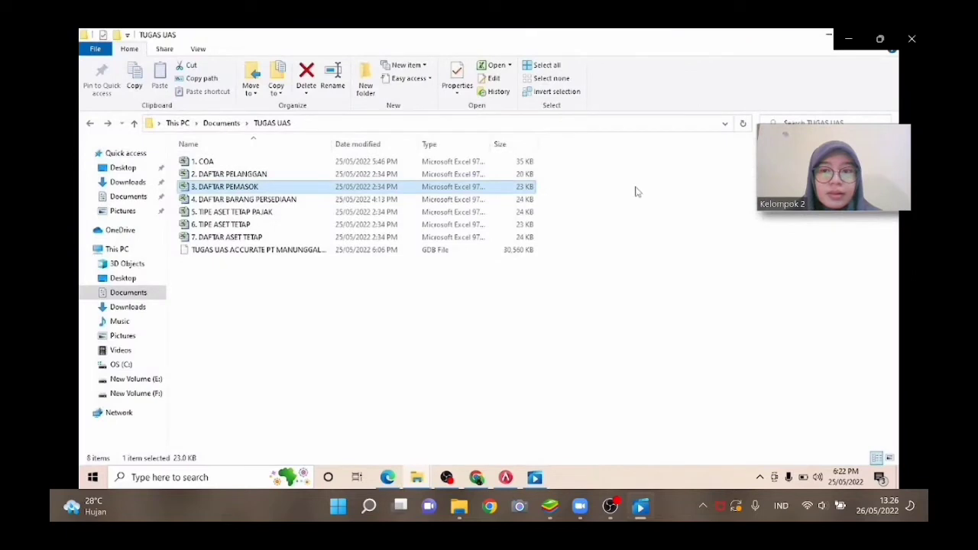
Open the 4. DAFTAR BARANG PERSEDIAAN workbook, dismiss the activation notice, and close it after reviewing the inventory items.
left_click(526, 202)
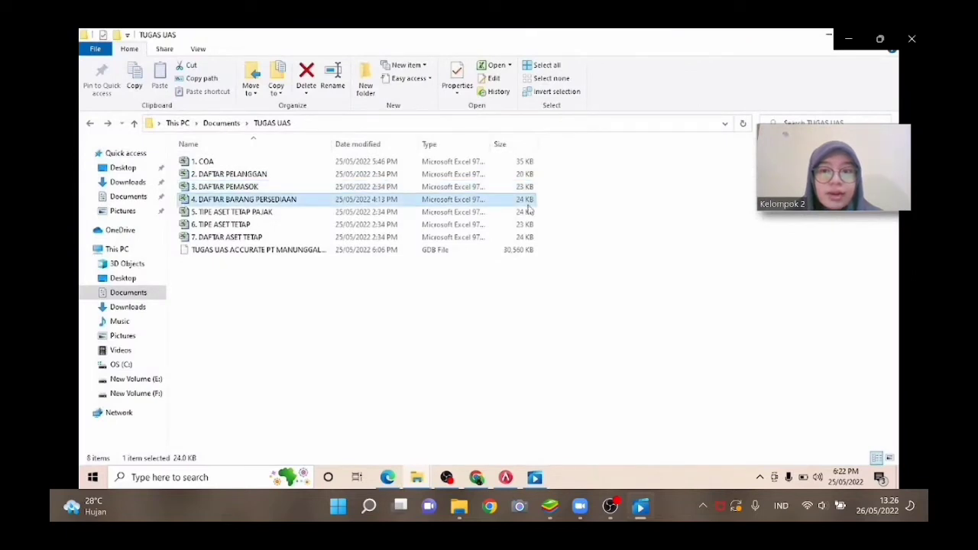
double_click(527, 204)
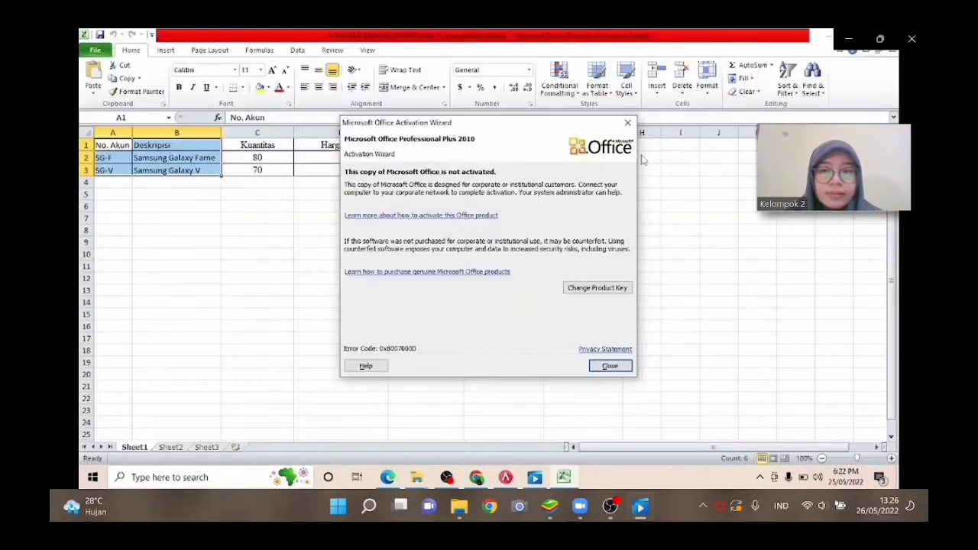
left_click(627, 122)
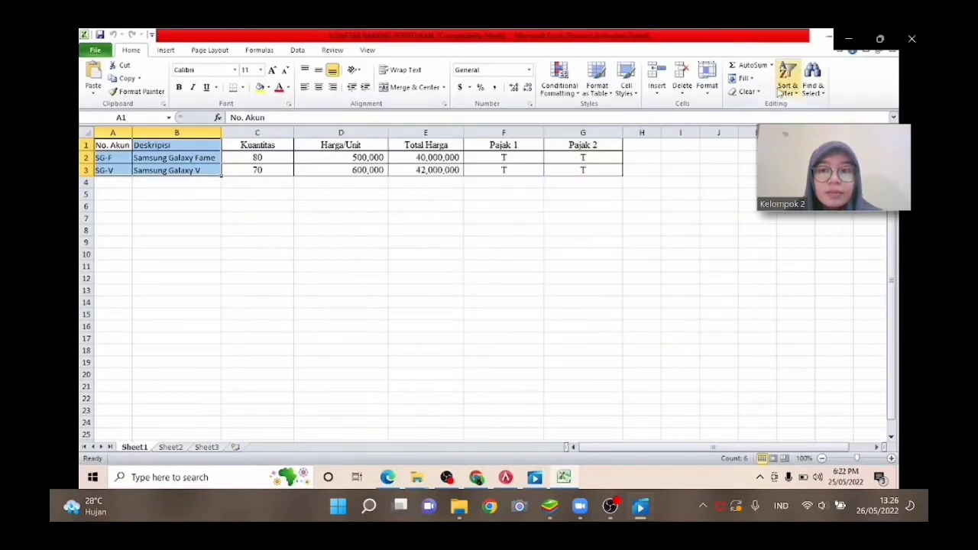
key("alt+F4")
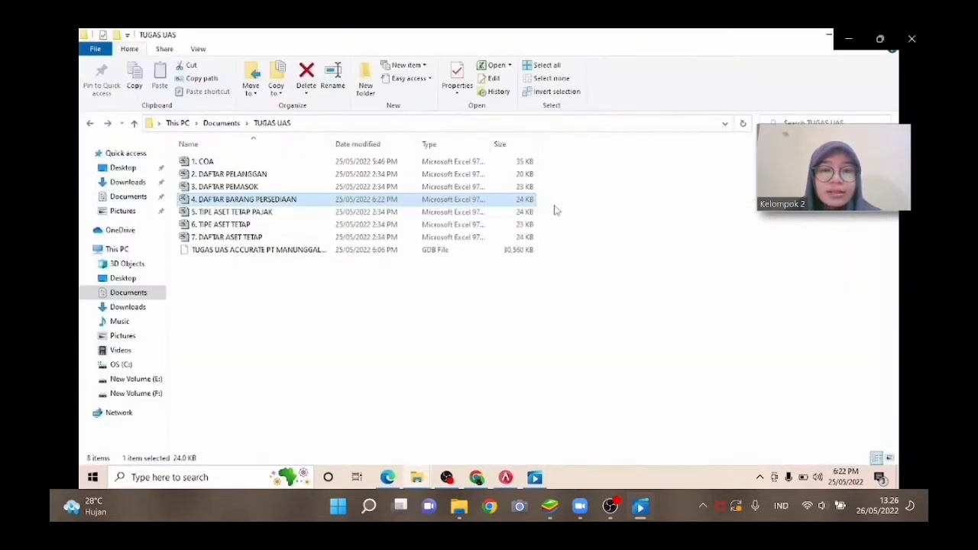
Open the 5. TIPE ASET TETAP PAJAK workbook, dismiss the activation notice, and close it after reviewing the tax asset types.
left_click(531, 216)
double_click(531, 217)
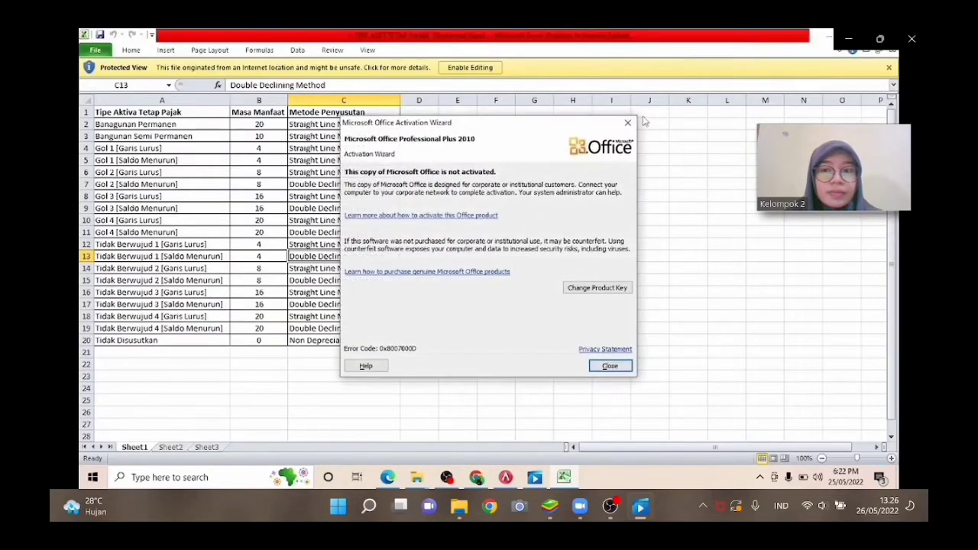
left_click(627, 122)
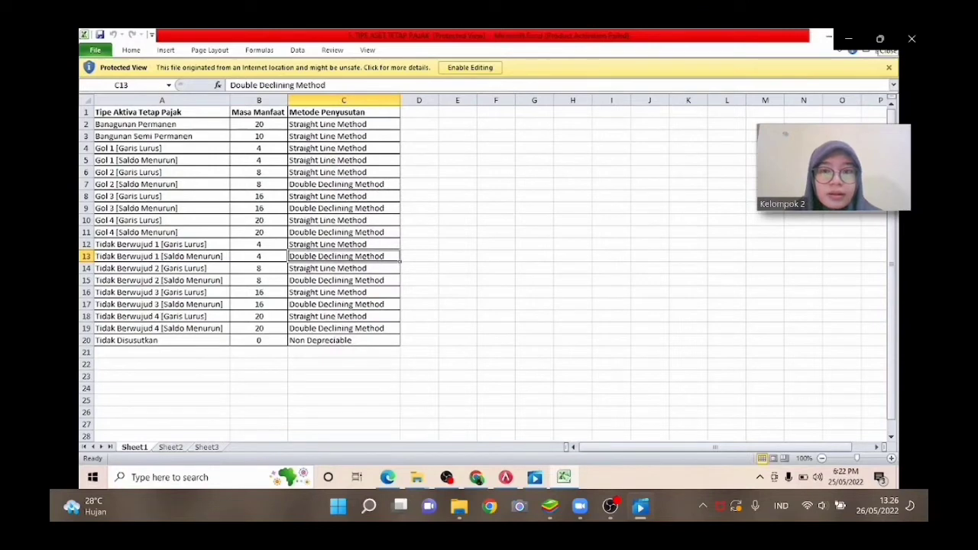
left_click(884, 36)
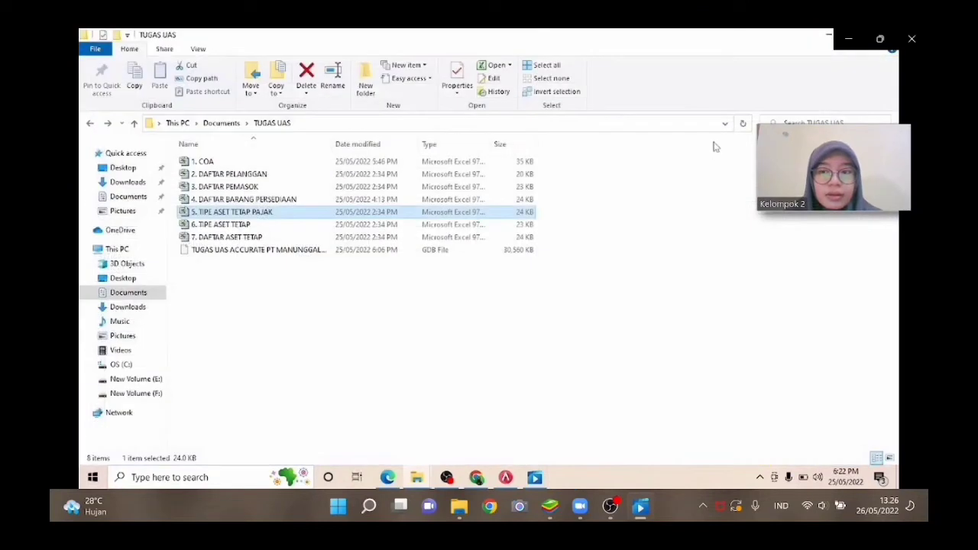
Open the 6. TIPE ASET TETAP workbook, dismiss the activation notice, and close it after reviewing the fixed asset types.
double_click(534, 225)
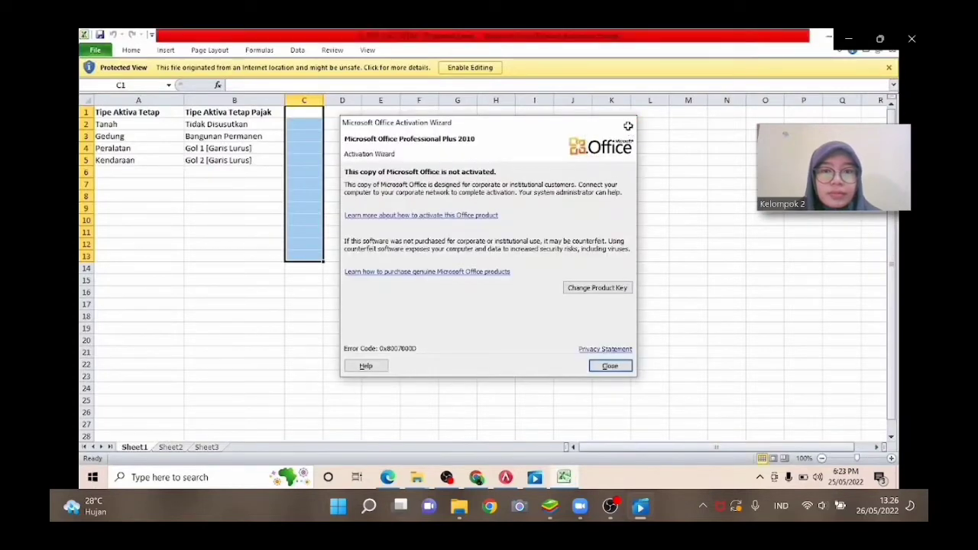
left_click(627, 125)
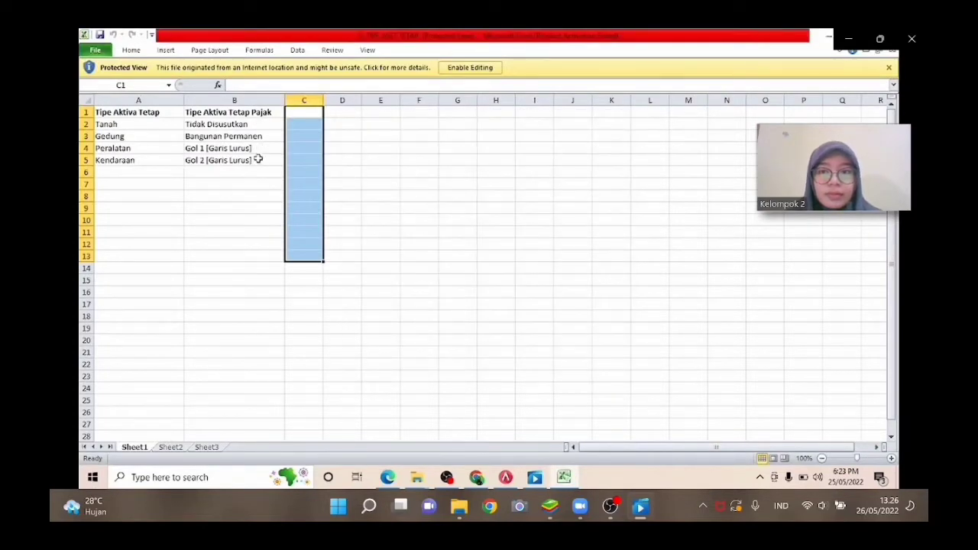
left_click(885, 36)
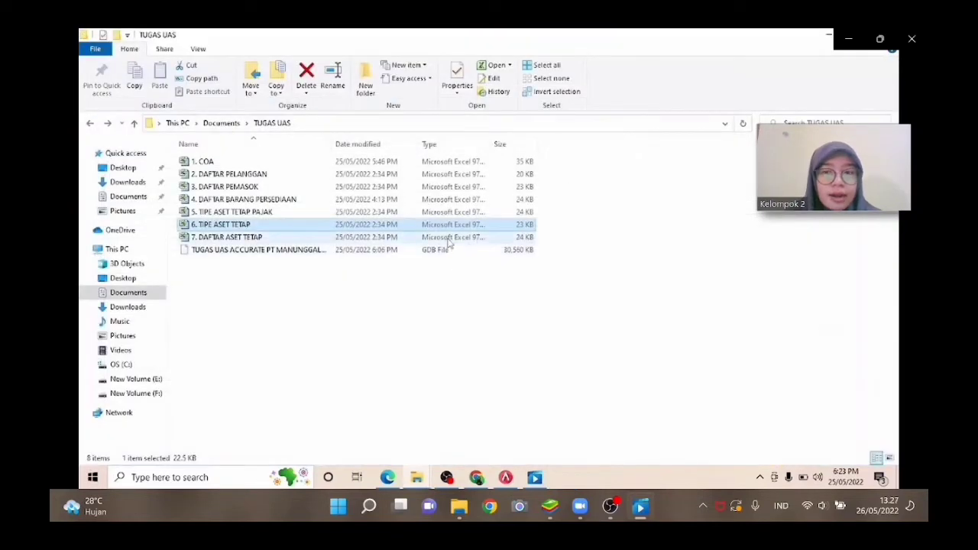
Open the 7. DAFTAR ASET TETAP workbook, dismiss the activation notice, and close it after reviewing the fixed asset list.
double_click(451, 237)
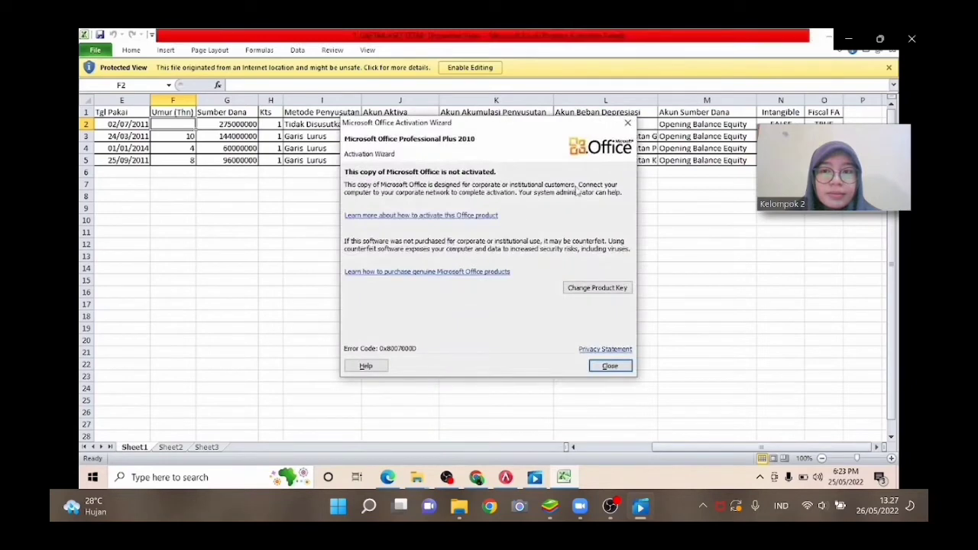
left_click(626, 124)
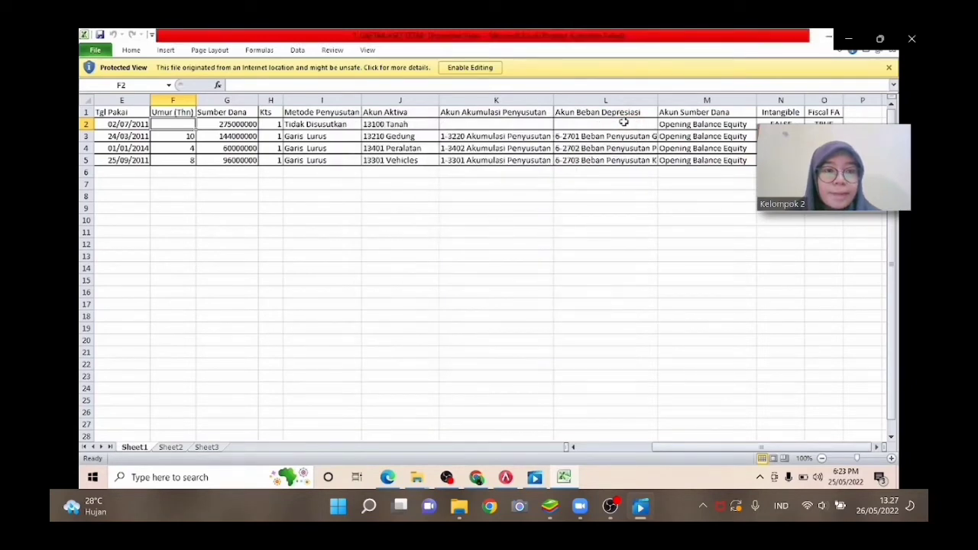
left_click(886, 36)
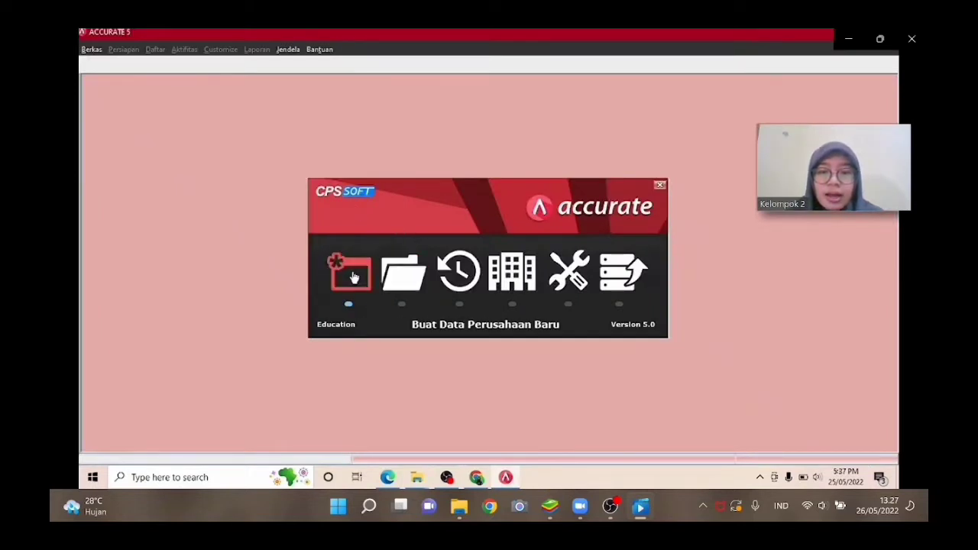
Start creating a new company database locally and browse to the TUGAS UAS folder inside Documents.
left_click(350, 275)
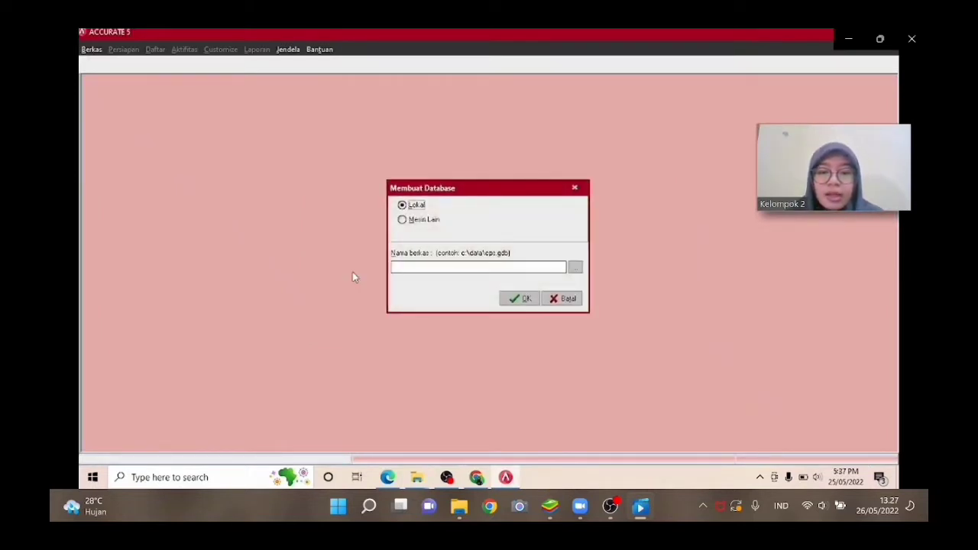
left_click(576, 268)
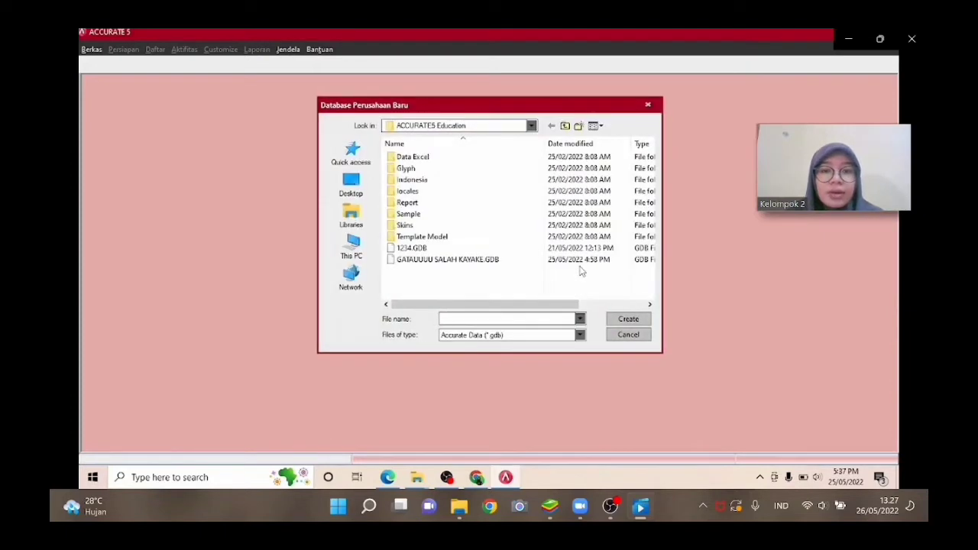
left_click(352, 244)
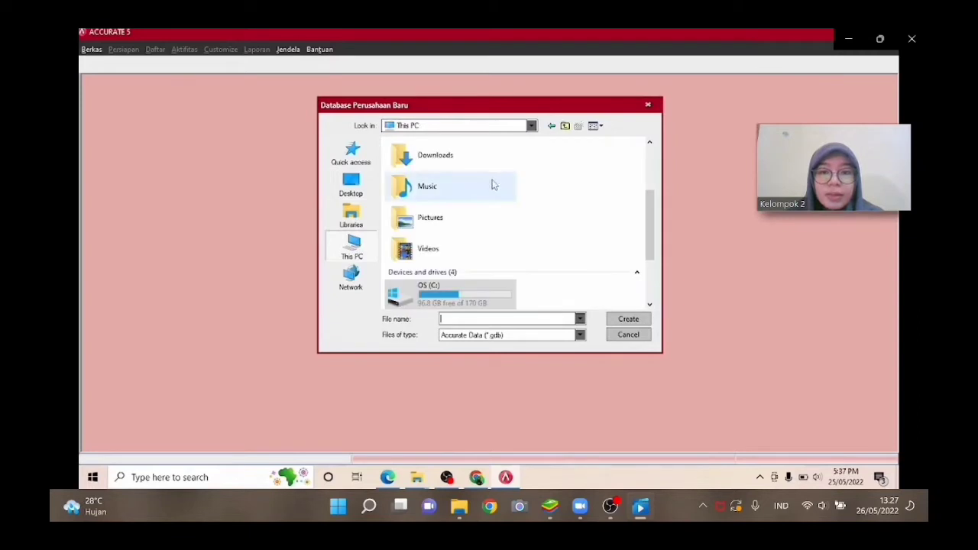
left_click(650, 173)
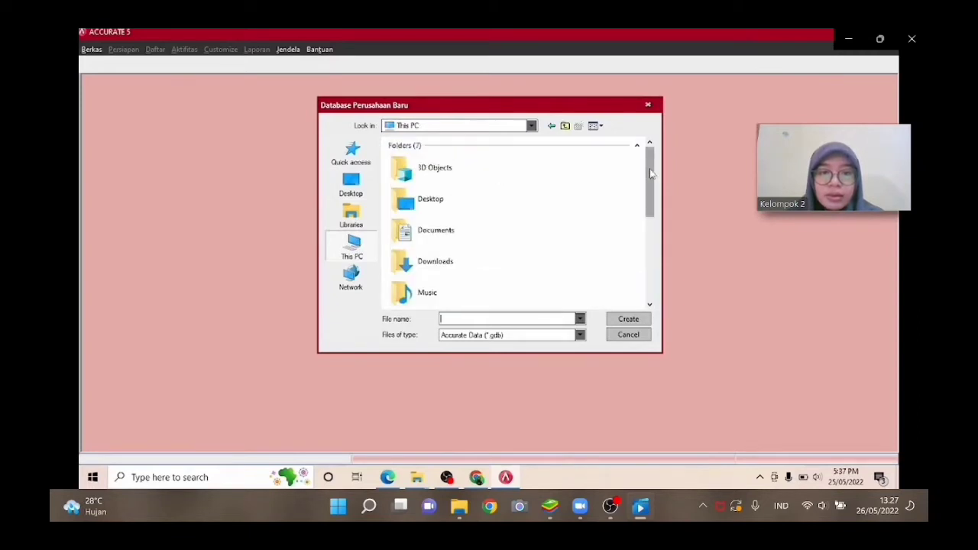
double_click(448, 236)
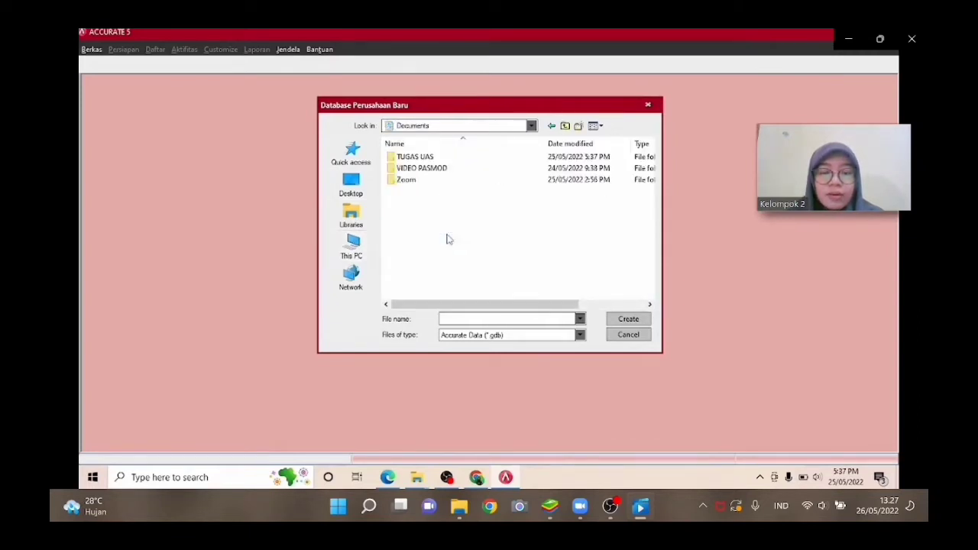
left_click(505, 145)
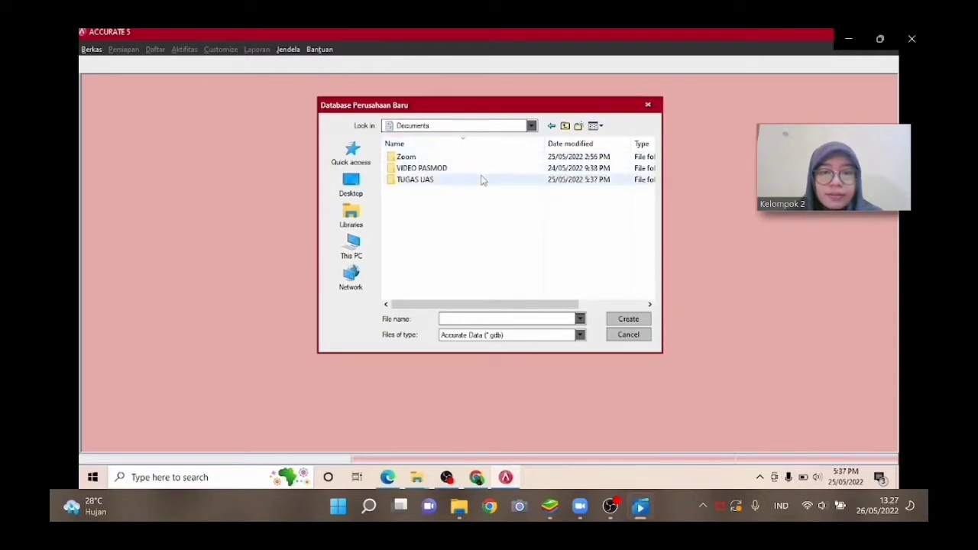
double_click(482, 179)
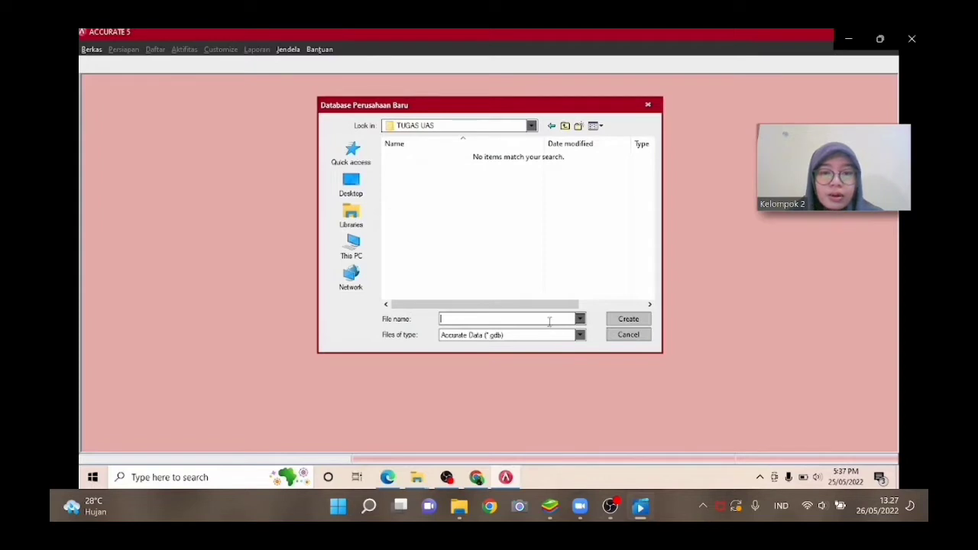
Name the database file TUGAS UAS ACCURATE PT MANUNGGAL, create it, and confirm the new database.
type("TUGAS U")
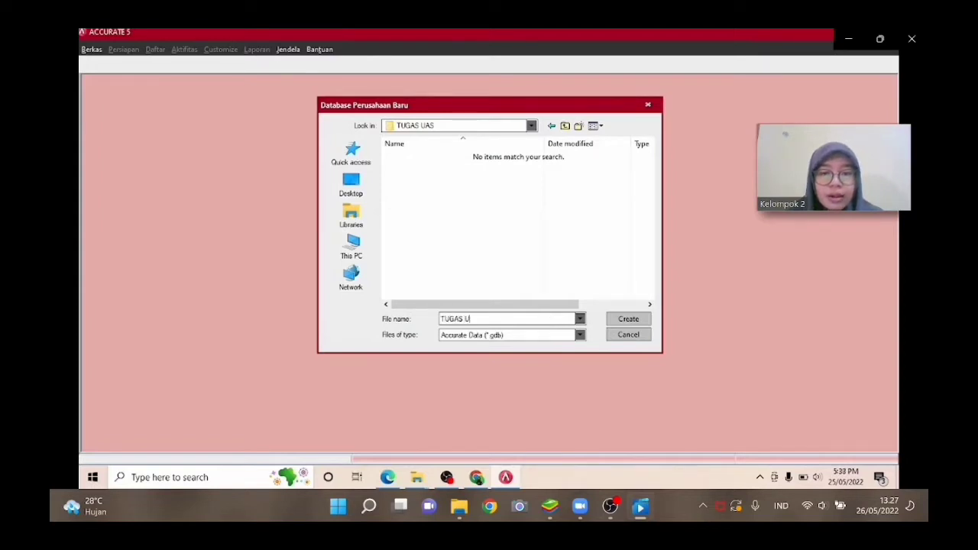
type("AS ACCU")
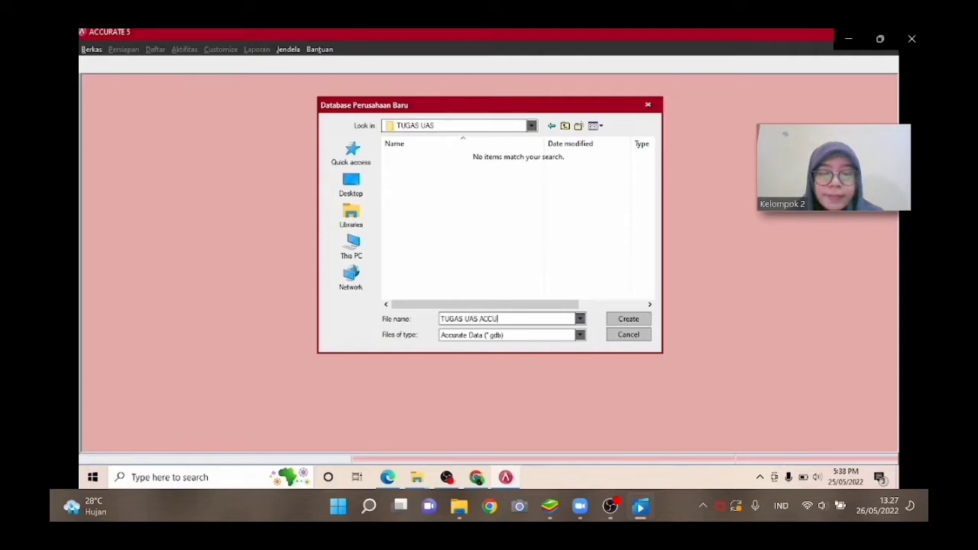
type("RATE P")
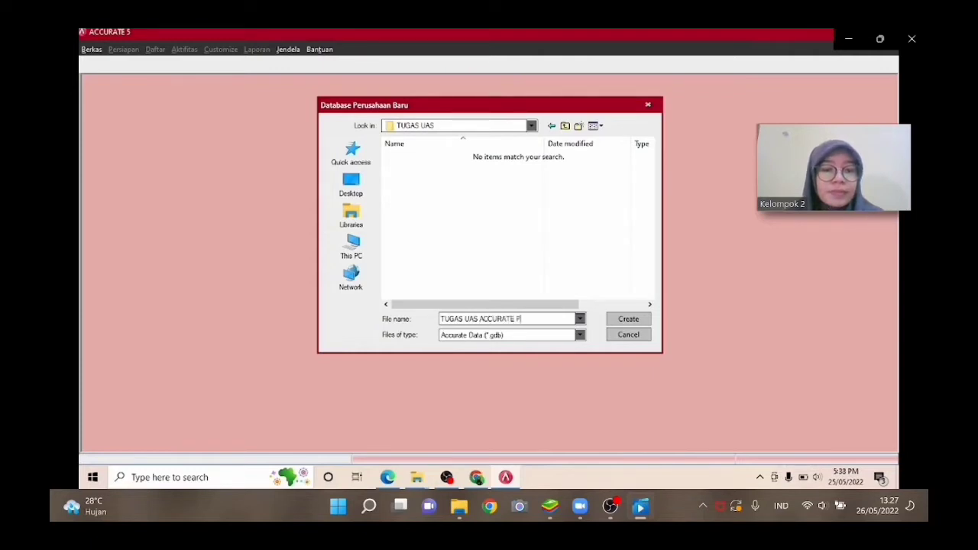
type("T MANUNGGA")
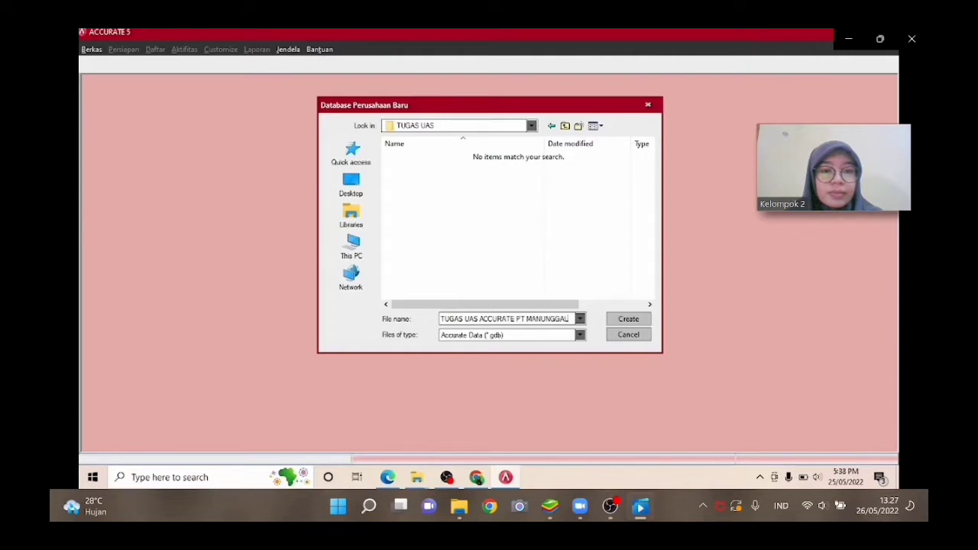
type("L")
left_click(627, 319)
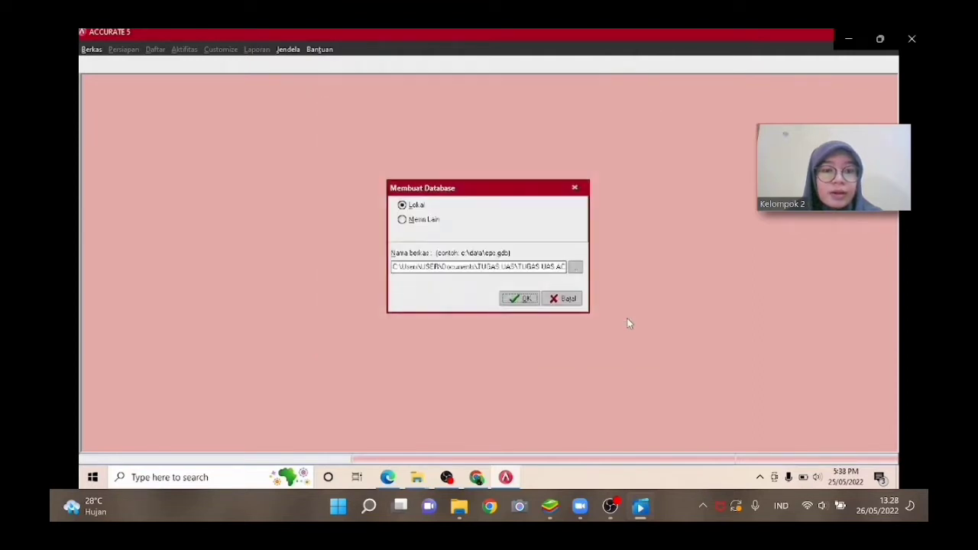
left_click(527, 298)
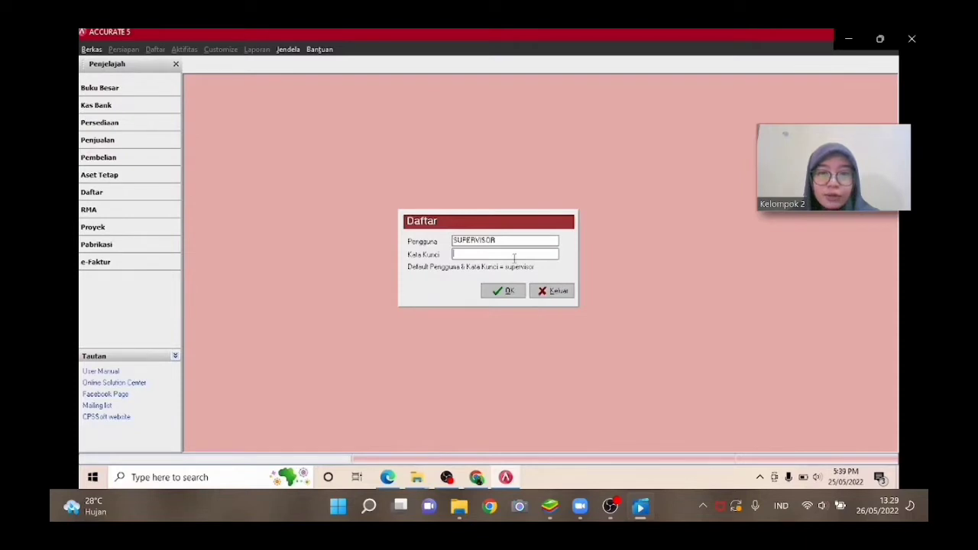
Log in as the SUPERVISOR user by entering the account password.
type("s")
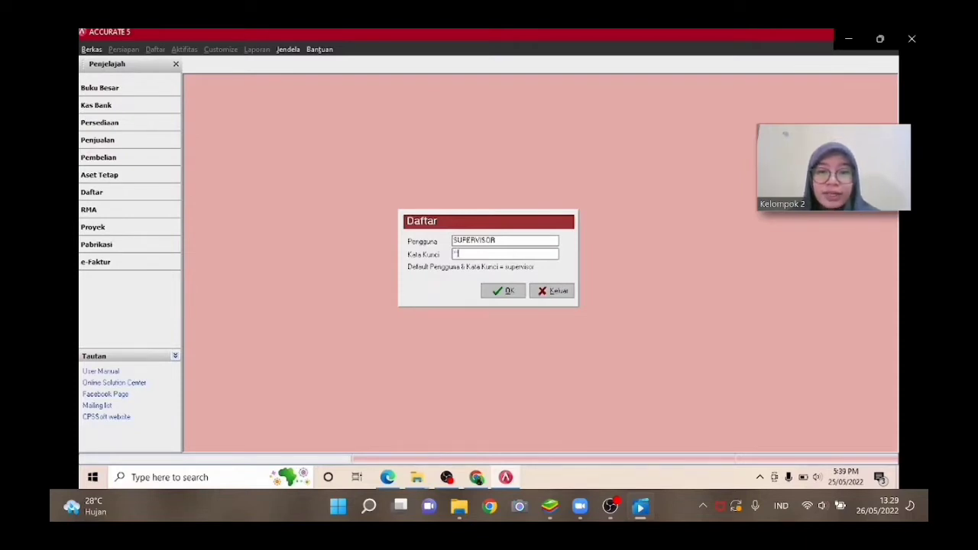
type("upervi")
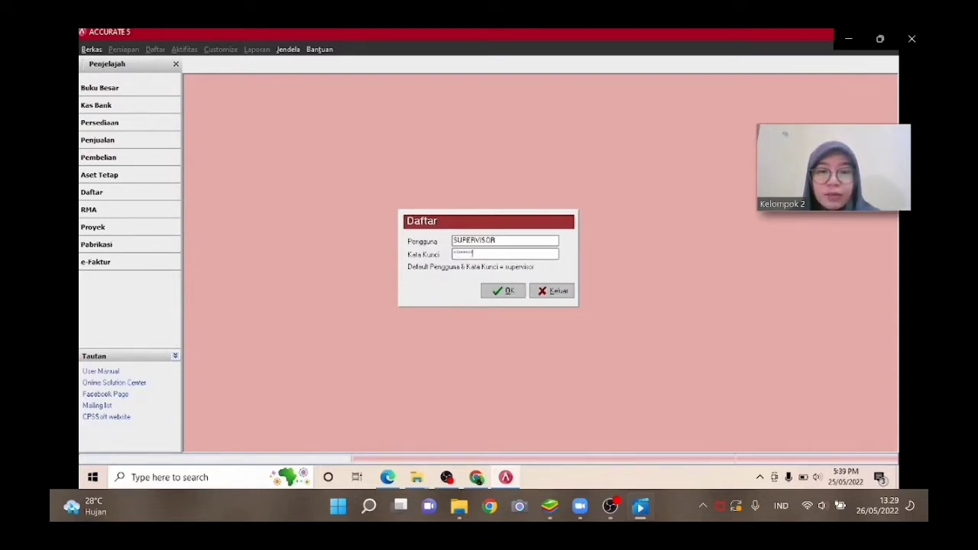
type("sor")
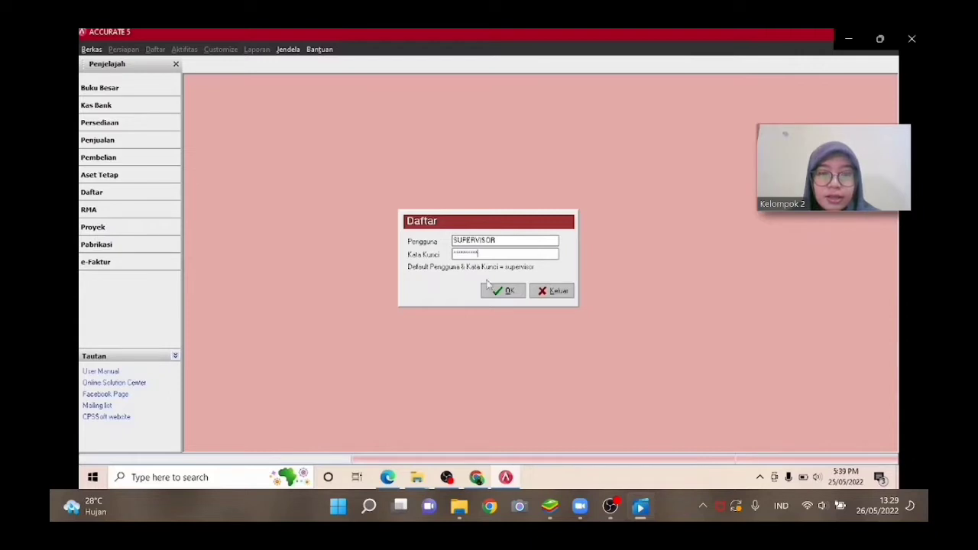
left_click(501, 290)
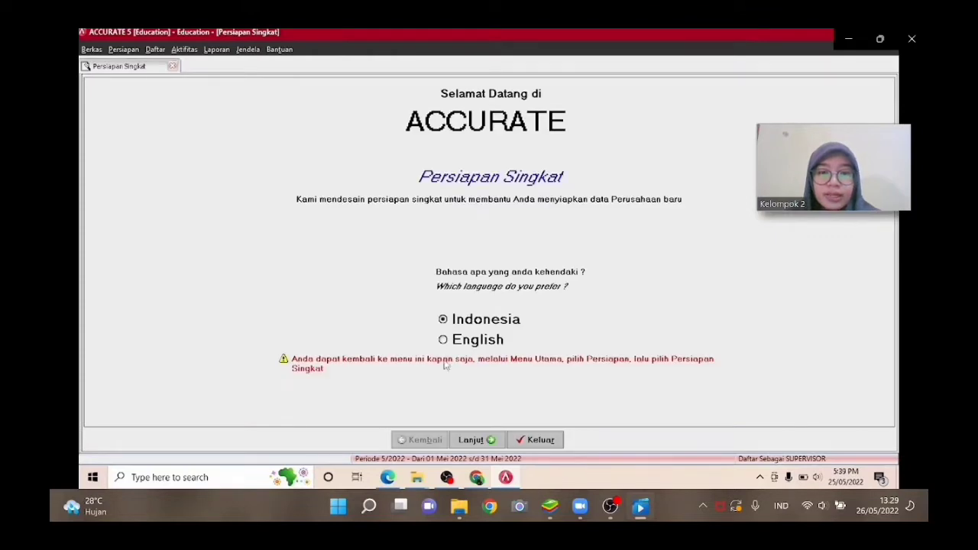
Continue the setup wizard in Indonesian and choose the Persiapan Mahir setup type.
left_click(475, 441)
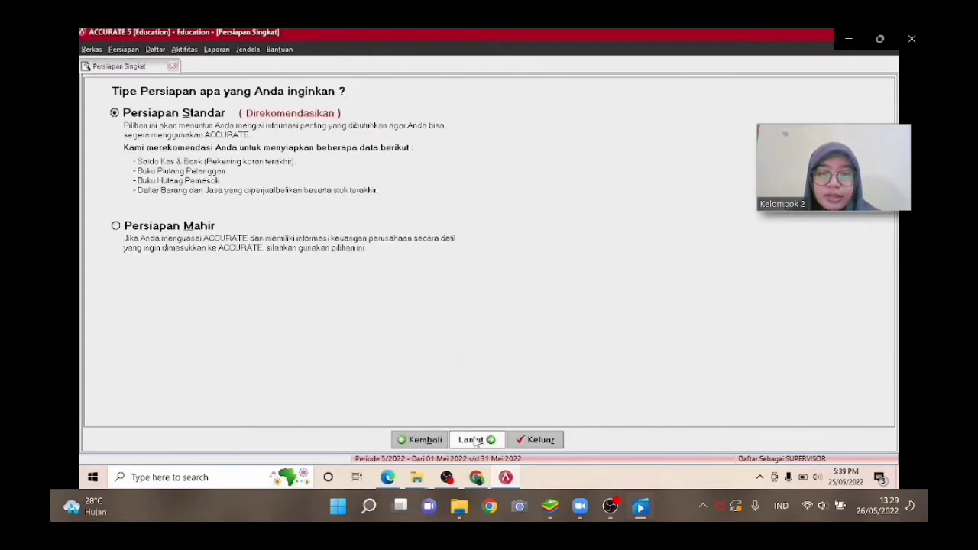
left_click(118, 231)
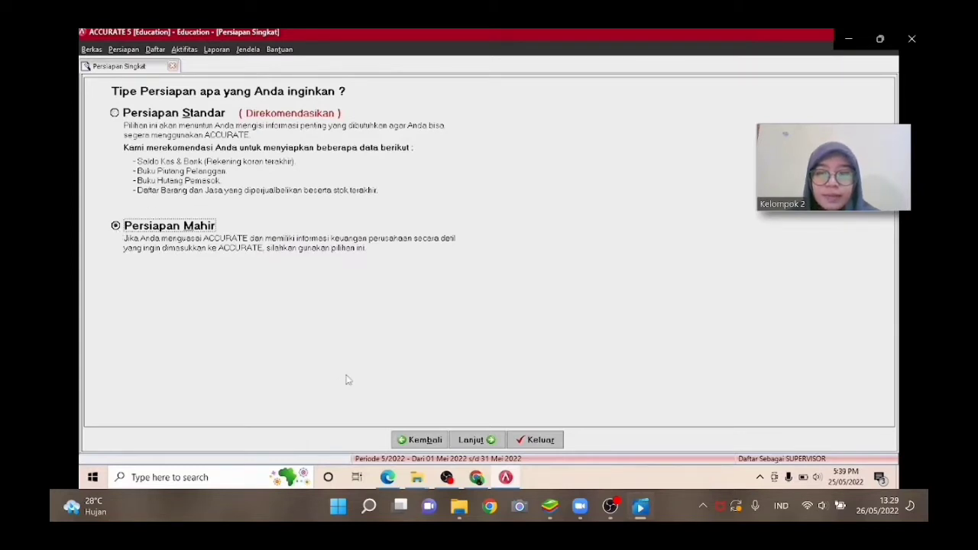
left_click(469, 440)
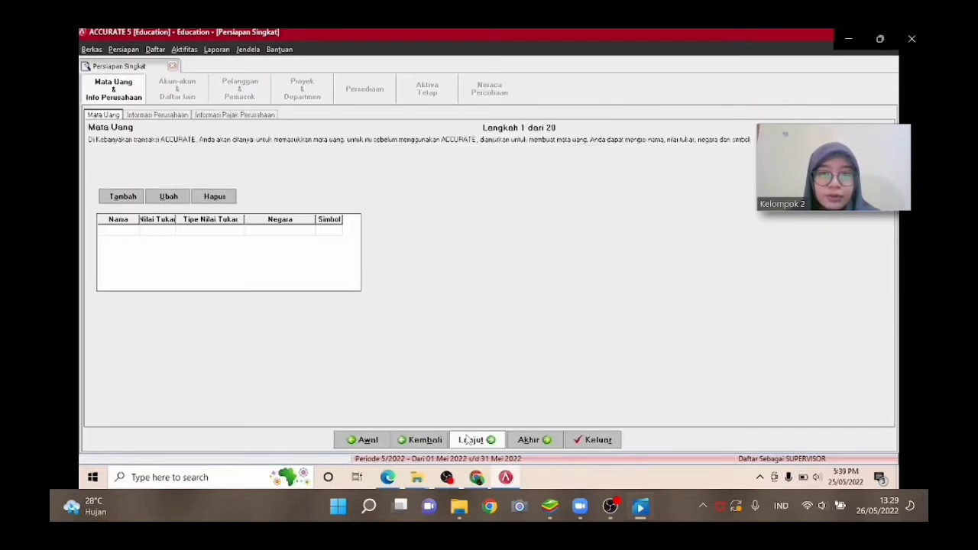
Define the currency RUPIAH with exchange rate 1, country INDONESIA and symbol IDR, then advance to company information.
left_click(129, 230)
type("RUPIAH")
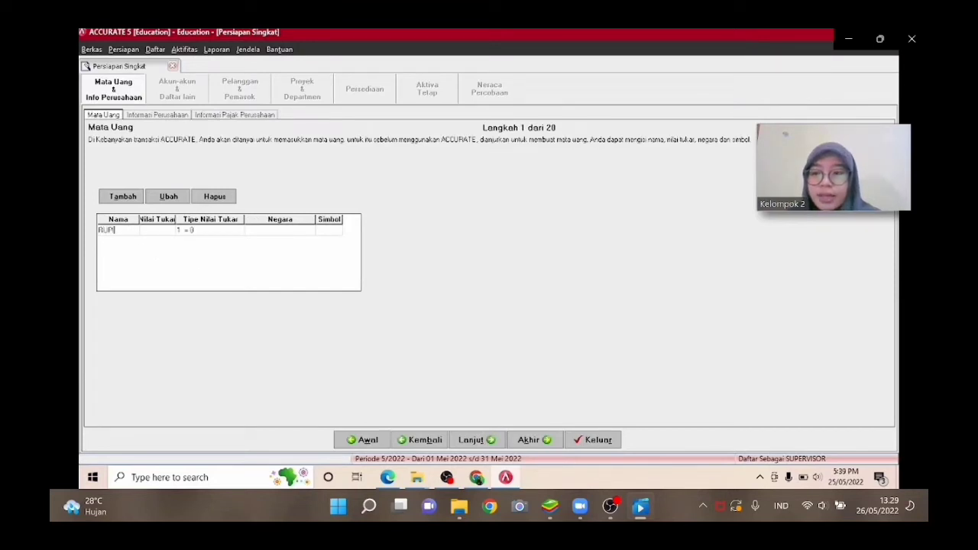
left_click(148, 230)
type("1")
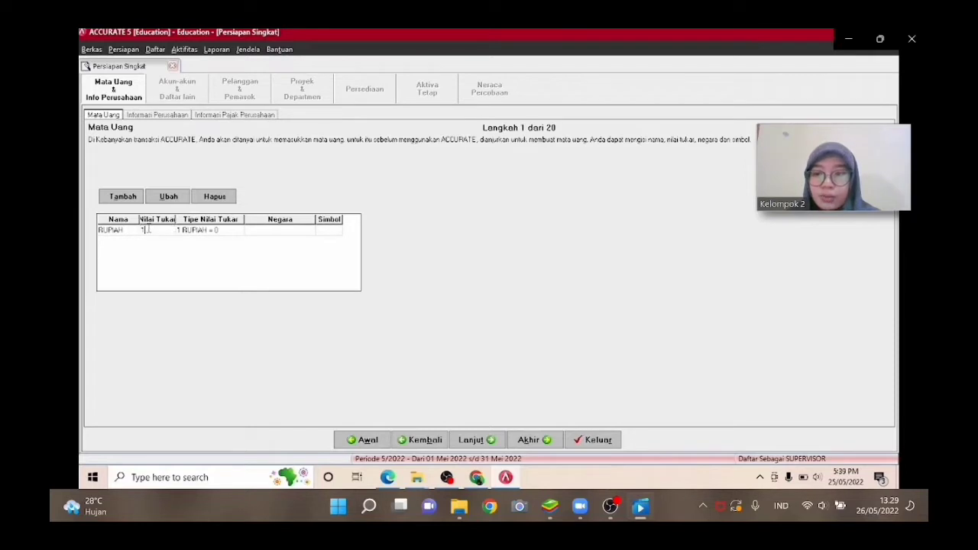
left_click(256, 235)
type("IN")
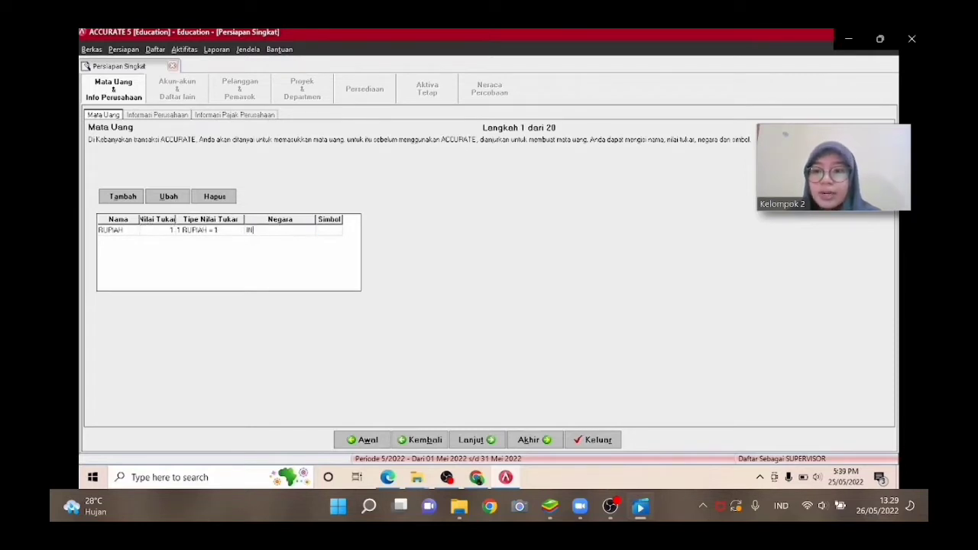
type("DONESIA")
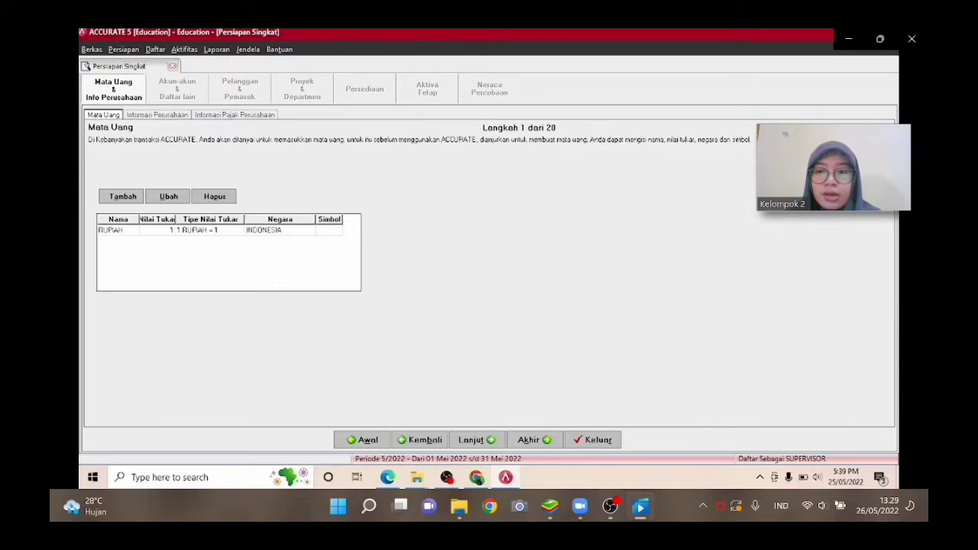
left_click(334, 233)
type("IDR")
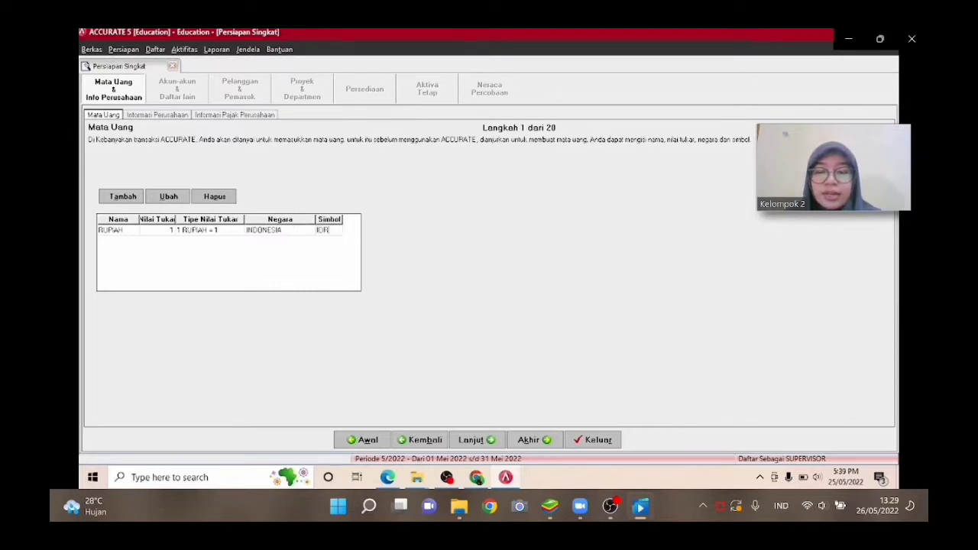
left_click(471, 441)
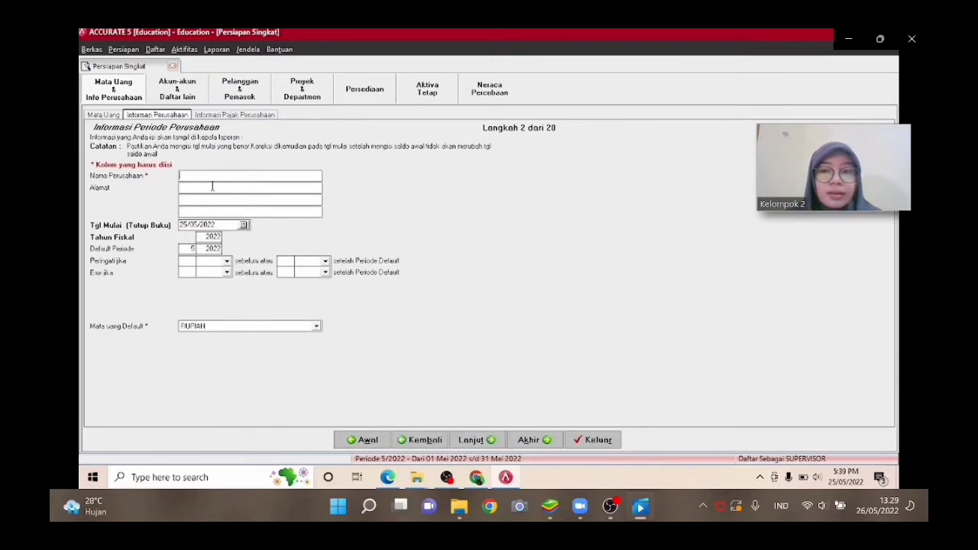
type("PT MAA")
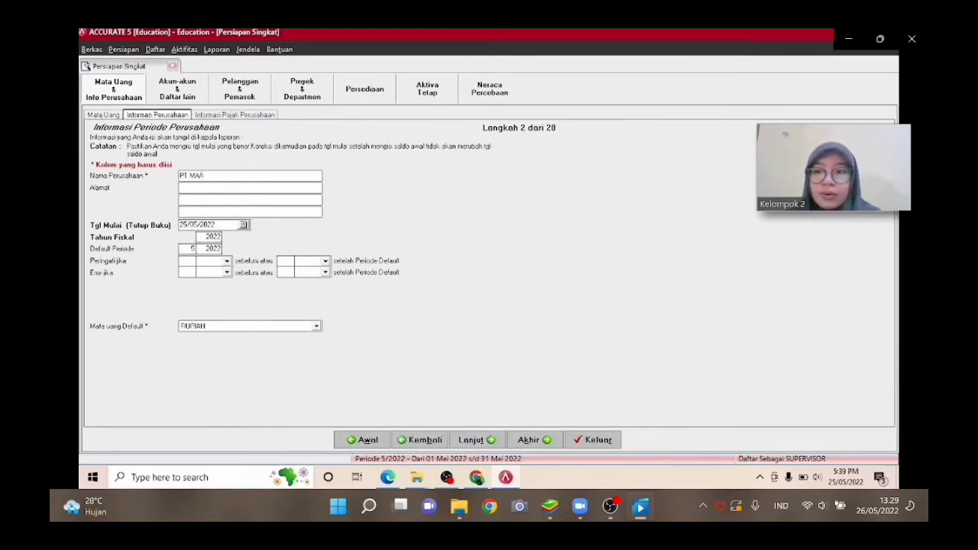
key("BackSpace")
type("NUNGGAL")
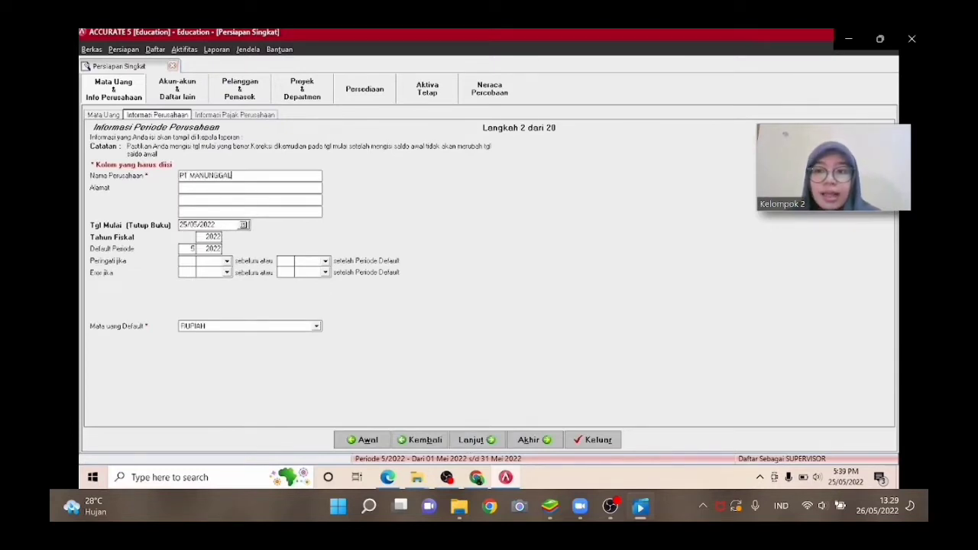
key("Tab")
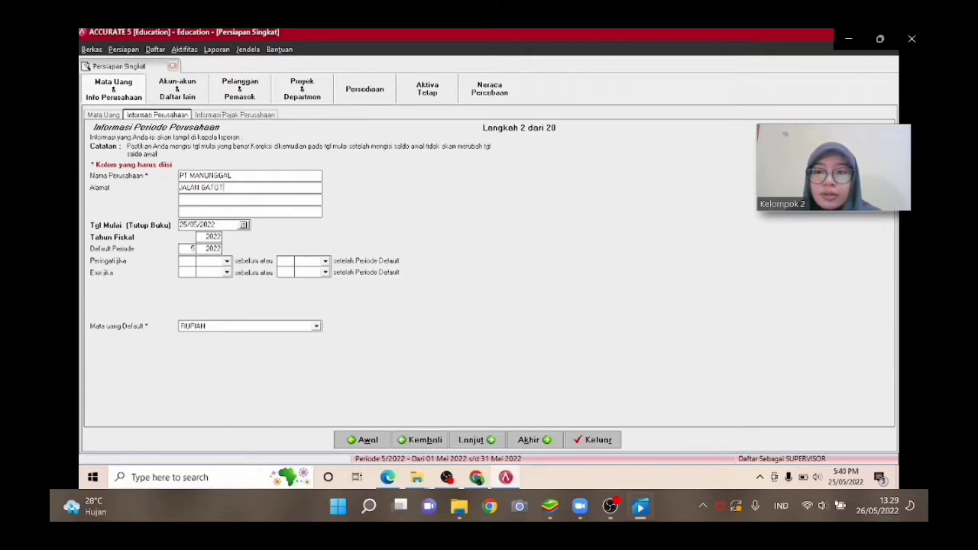
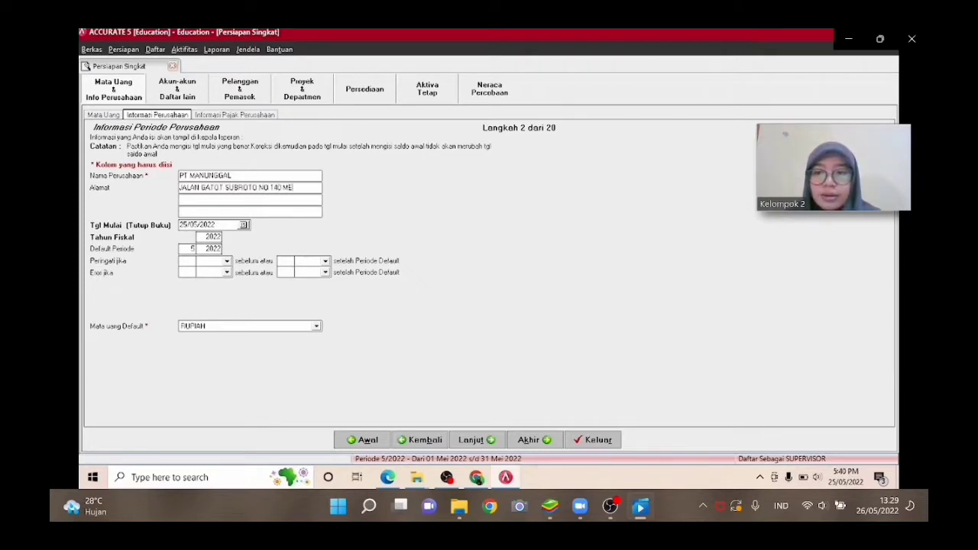
Set the start (book closing) date to 31/12/2014.
key("Tab")
key("Tab")
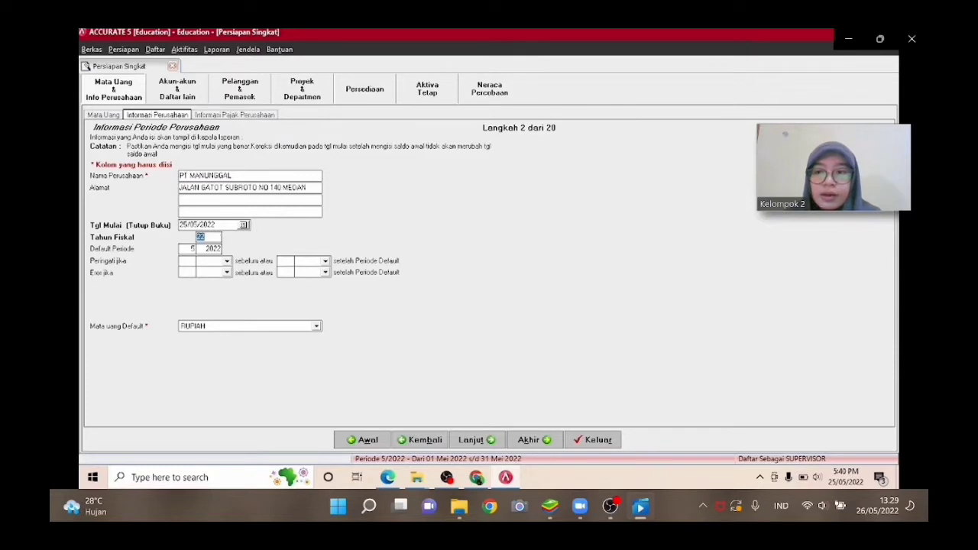
left_click(224, 224)
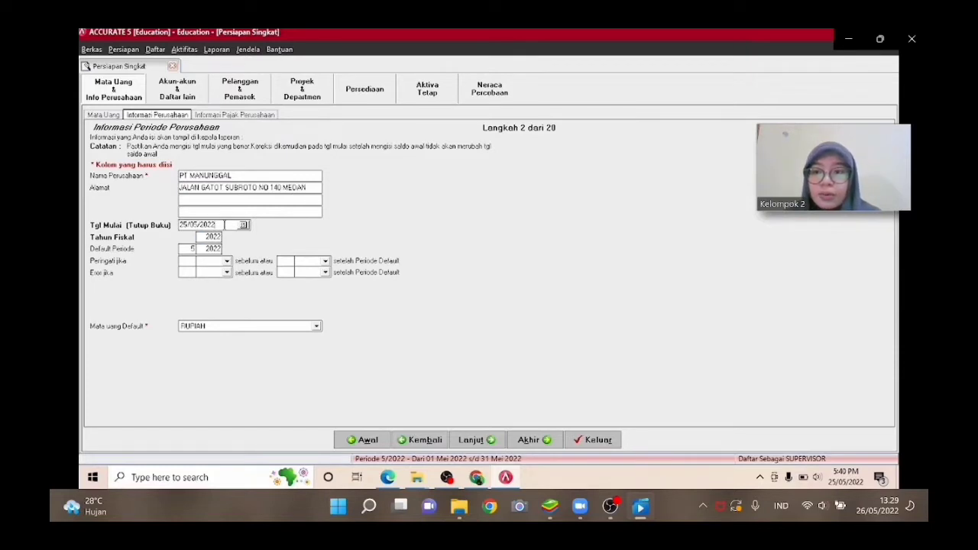
key("BackSpace")
key("BackSpace")
key("BackSpace")
key("BackSpace")
key("BackSpace")
key("BackSpace")
key("BackSpace")
key("BackSpace")
key("BackSpace")
key("BackSpace")
type("31/1")
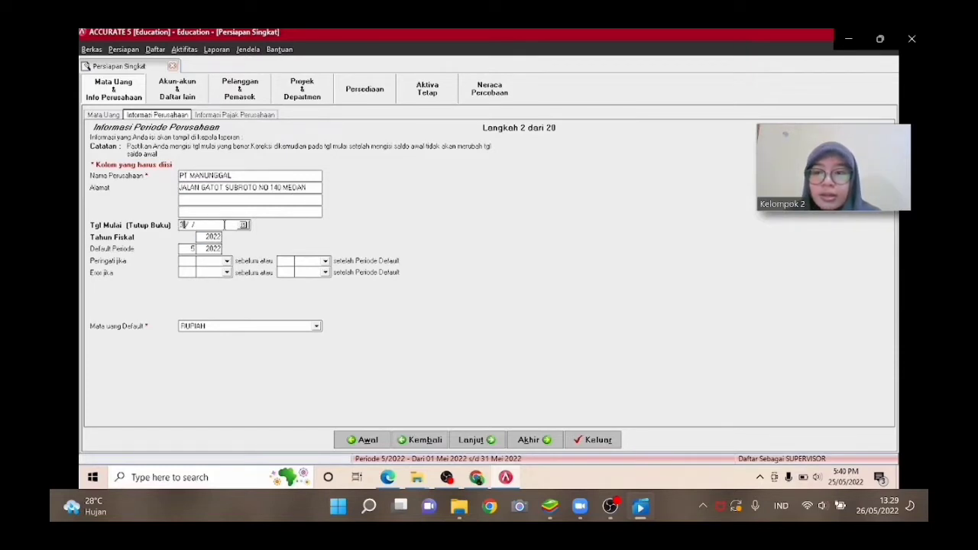
type("2/2014")
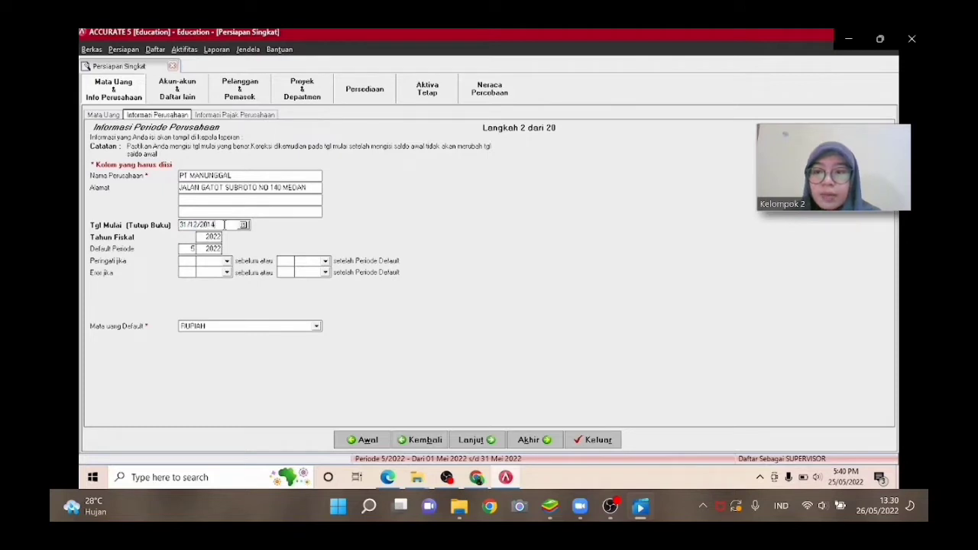
Set the fiscal year to 2014 and the default period to 1/2014, then advance to the company tax information page.
left_click(221, 237)
type("12/2")
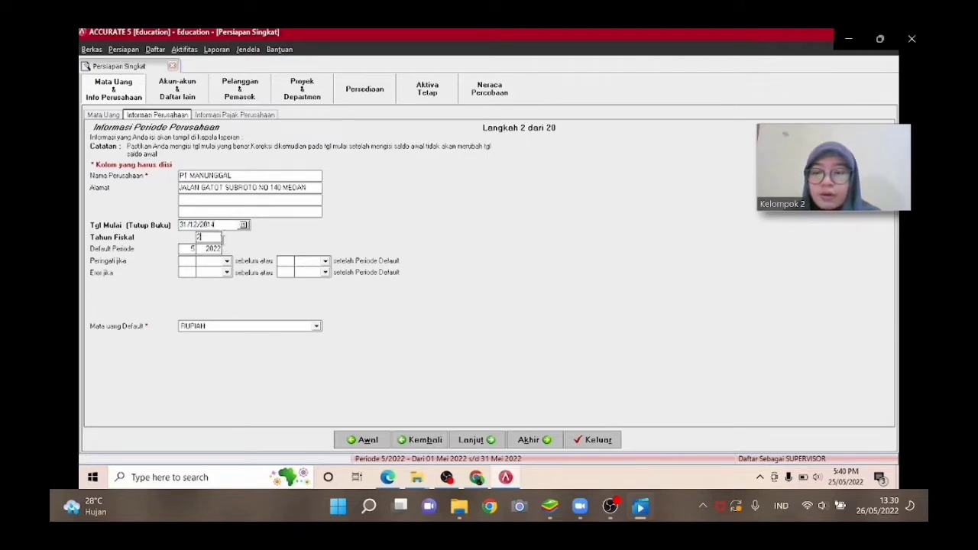
type("014")
key("Tab")
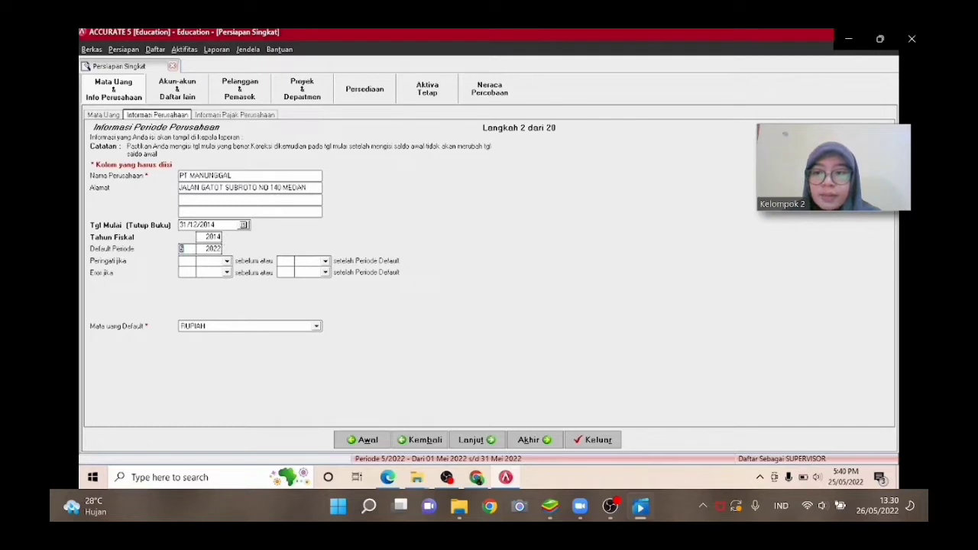
type("1")
key("Tab")
type("2014")
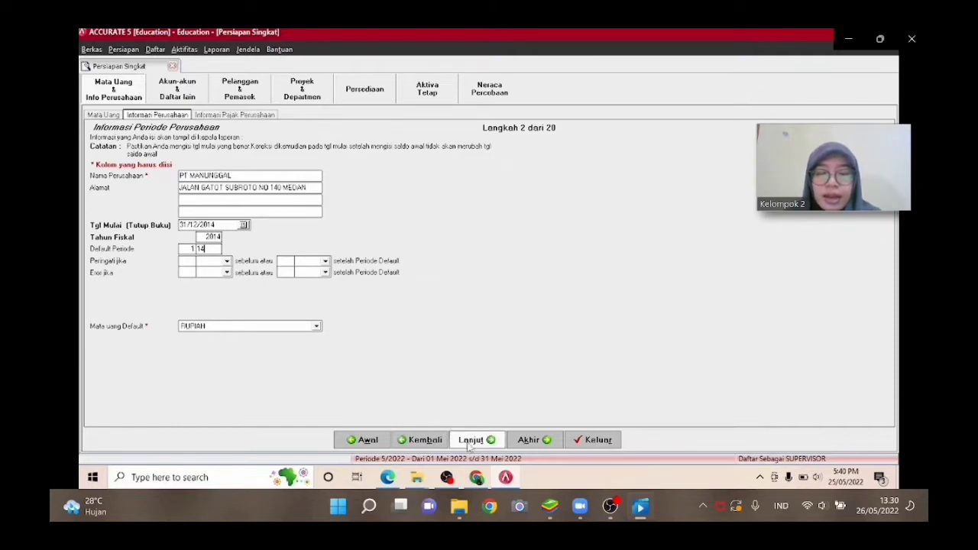
left_click(471, 441)
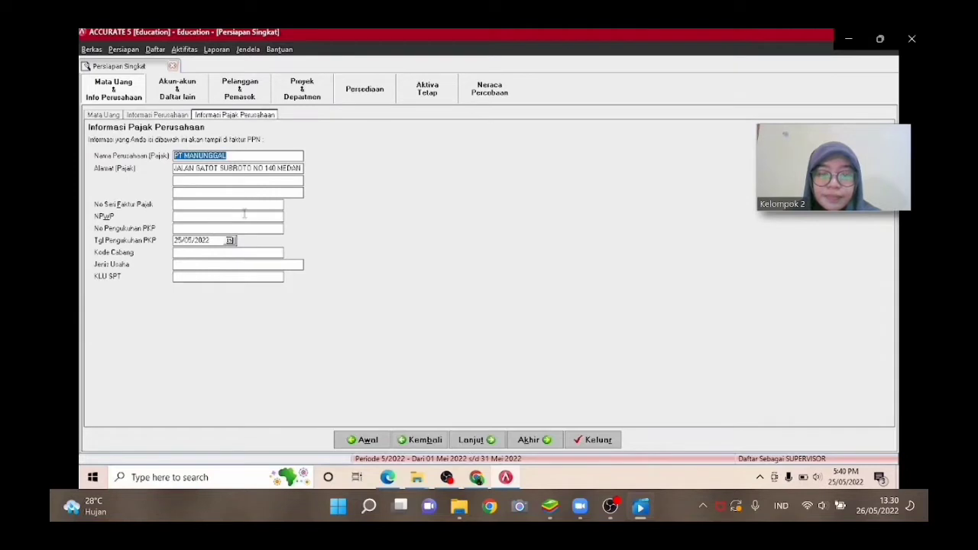
Enter the company's tax invoice serial number (No Seri Faktur Pajak).
left_click(205, 203)
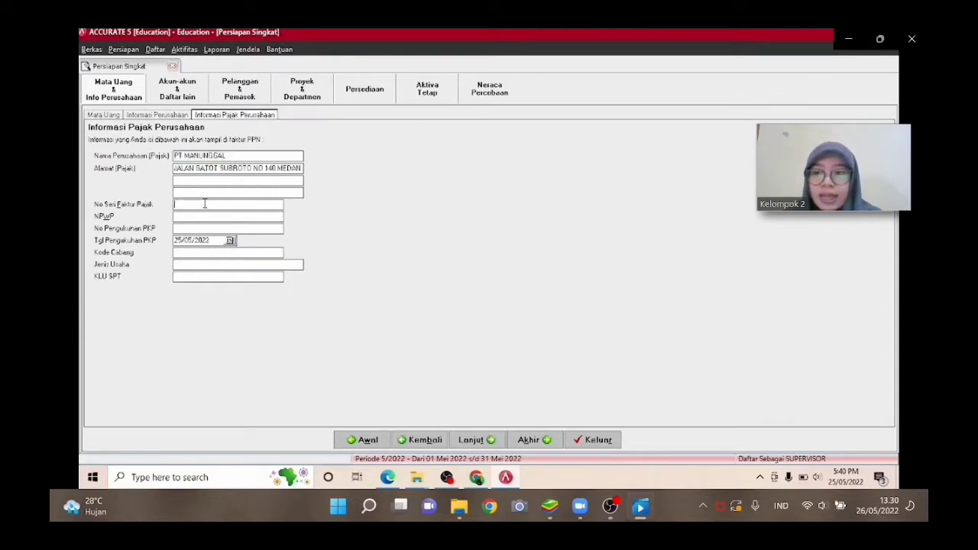
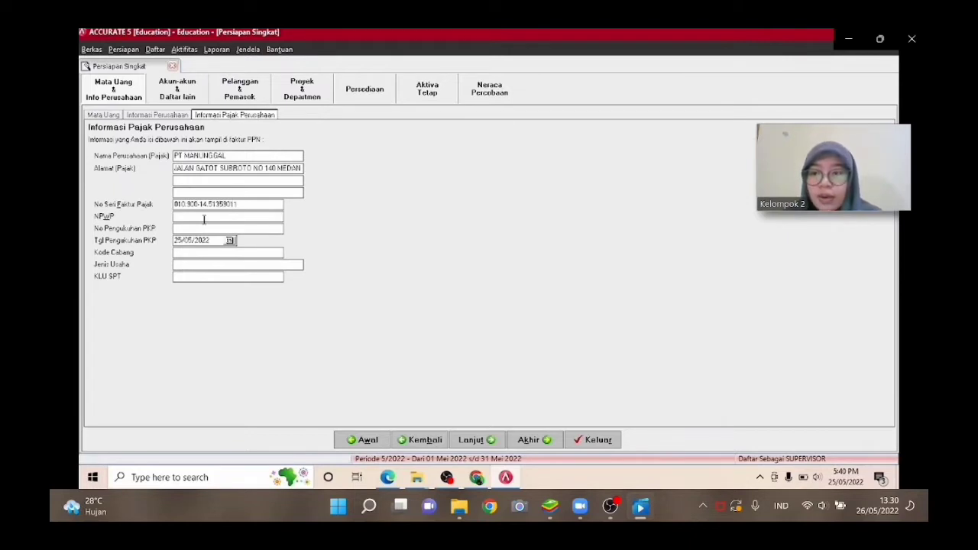
Enter the company's NPWP taxpayer identification number.
left_click(204, 217)
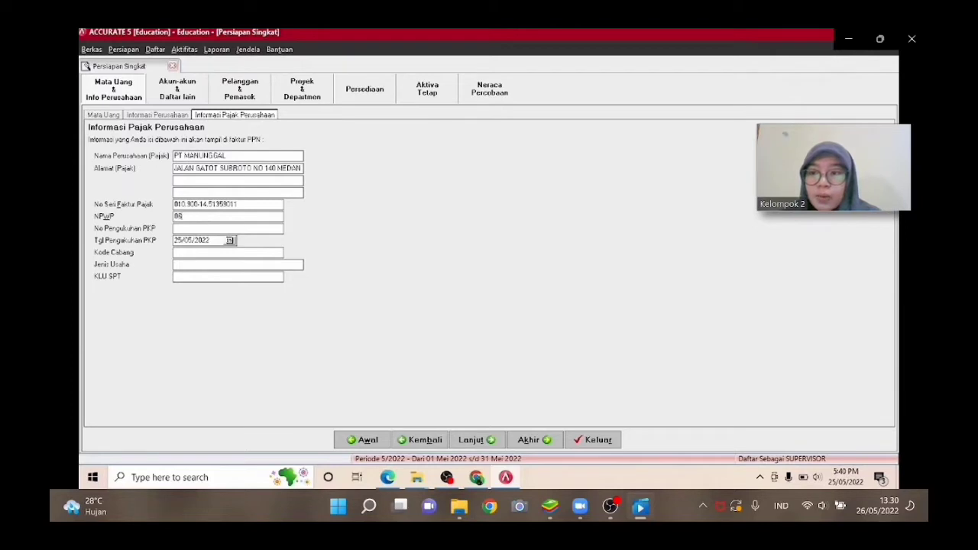
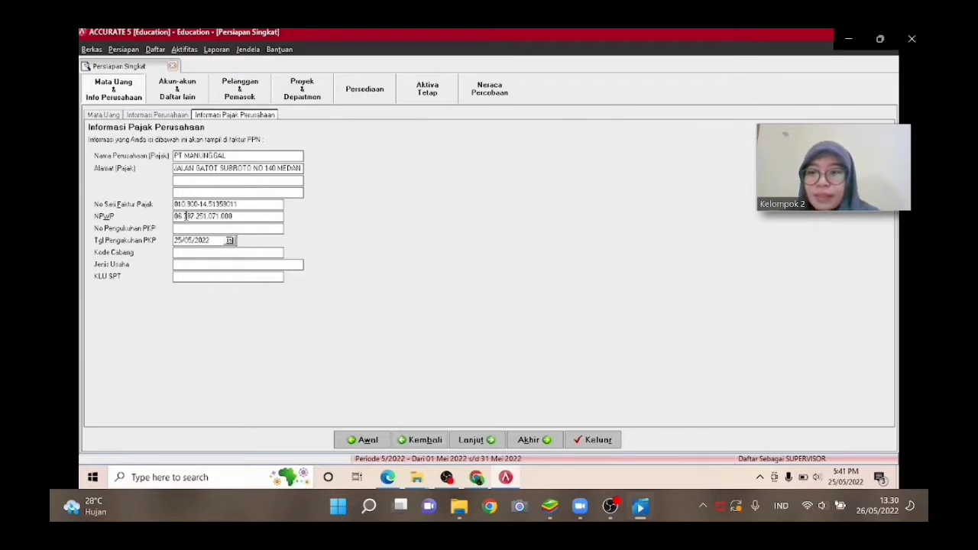
Copy the NPWP number and paste it into the PKP confirmation number field.
double_click(216, 216)
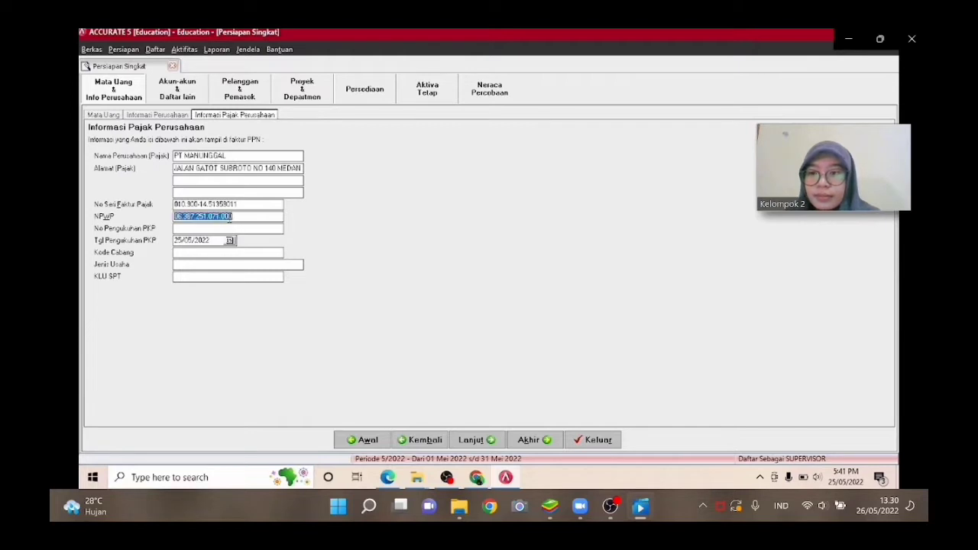
right_click(228, 218)
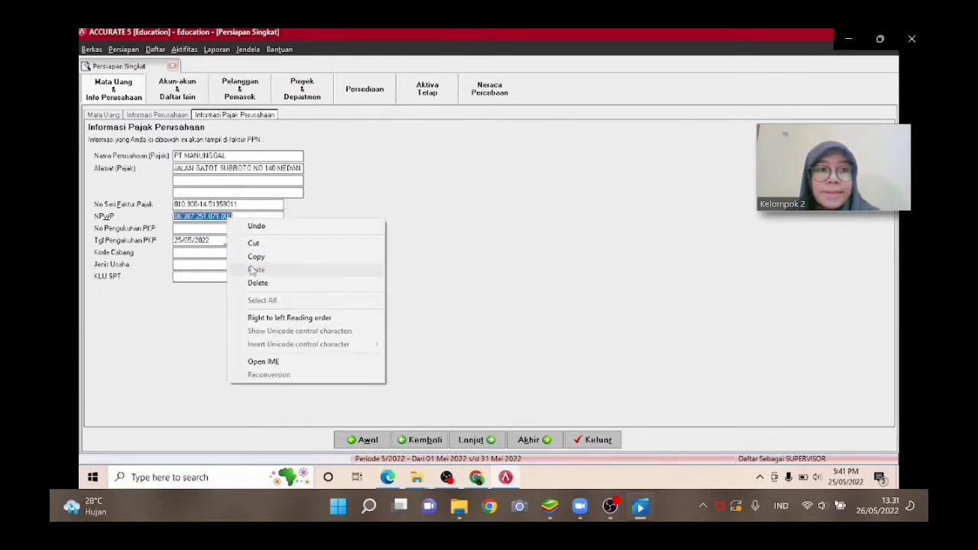
left_click(250, 257)
left_click(216, 227)
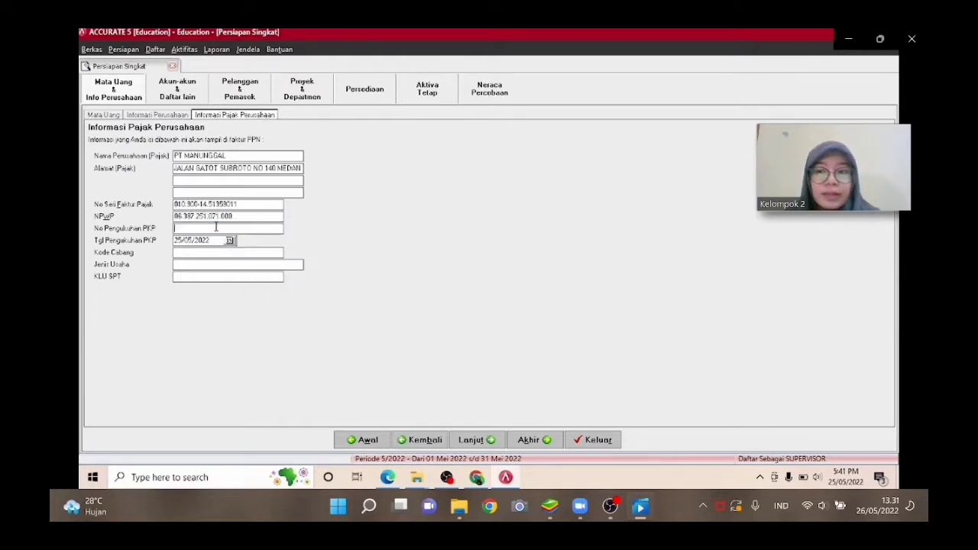
right_click(216, 227)
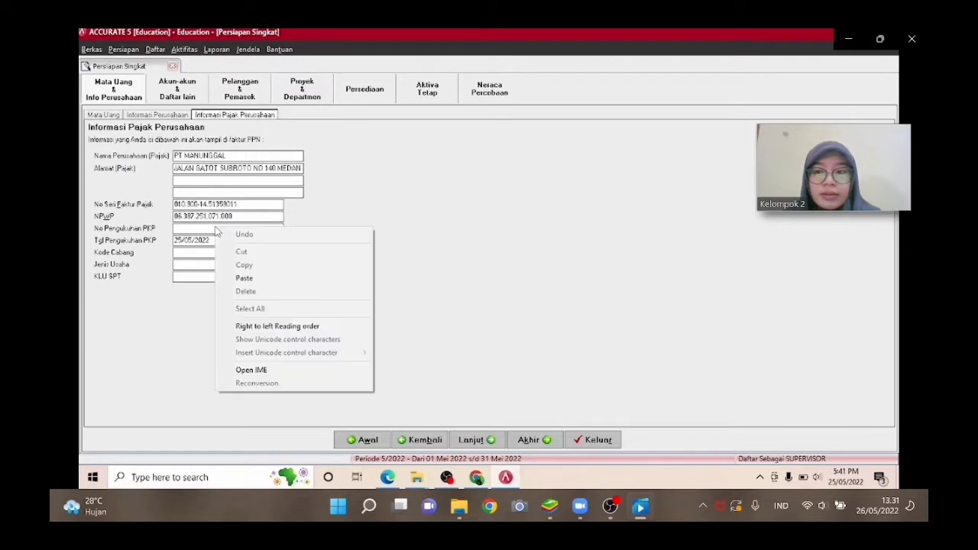
left_click(239, 278)
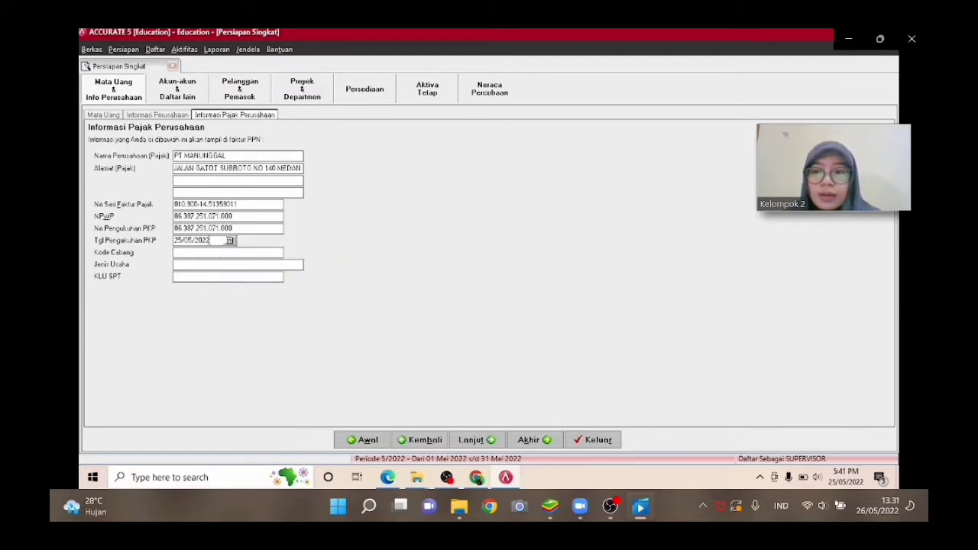
Set the PKP confirmation date to 01/01/2014.
left_click(209, 240)
key("BackSpace")
key("BackSpace")
key("BackSpace")
key("BackSpace")
key("BackSpace")
key("BackSpace")
key("BackSpace")
key("BackSpace")
type("01/")
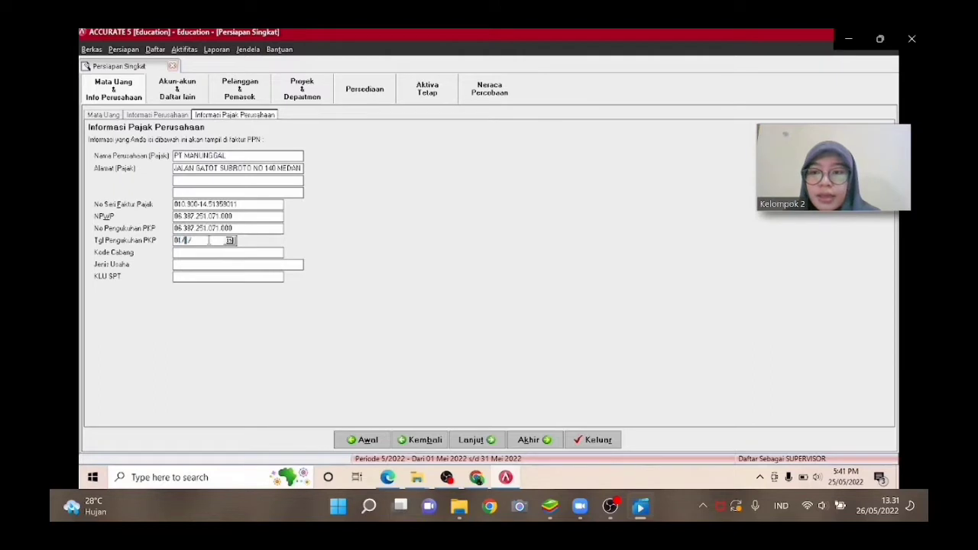
type("01/2004")
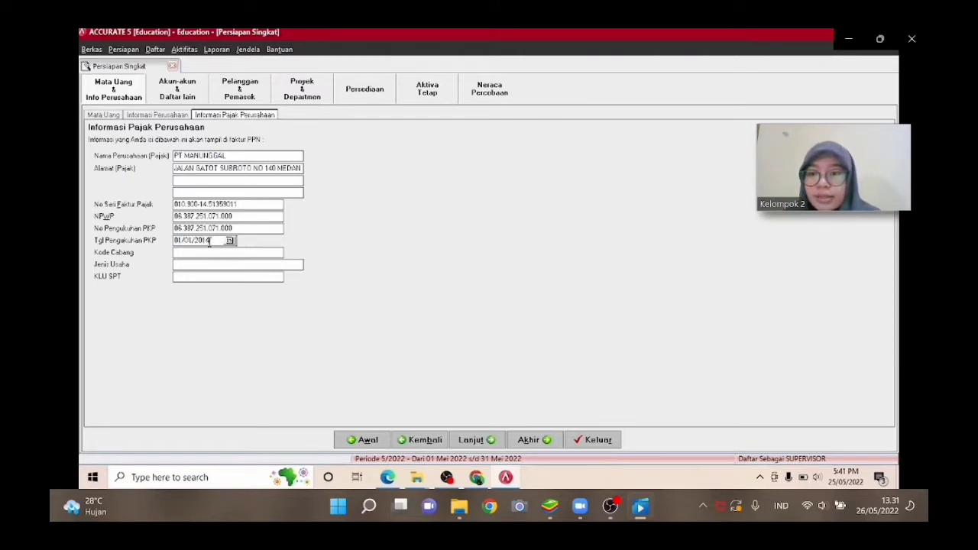
Enter branch code 000 and business type PERDAGANGAN.
left_click(215, 255)
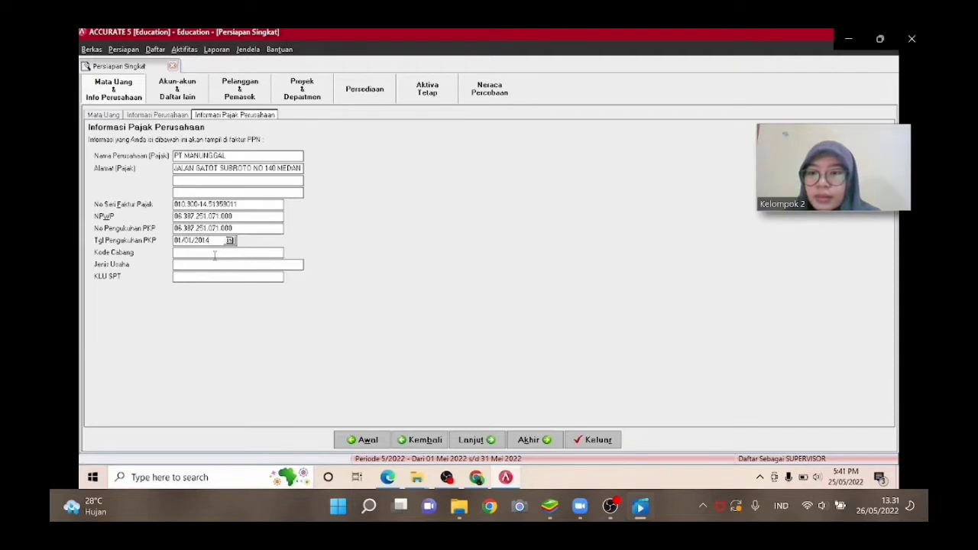
type("000")
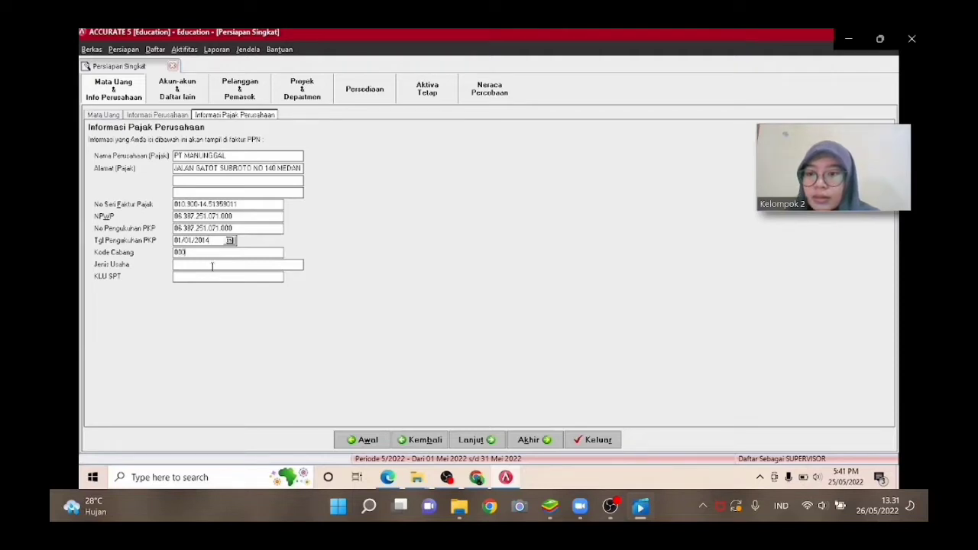
left_click(213, 265)
type("PERDAGANGAN")
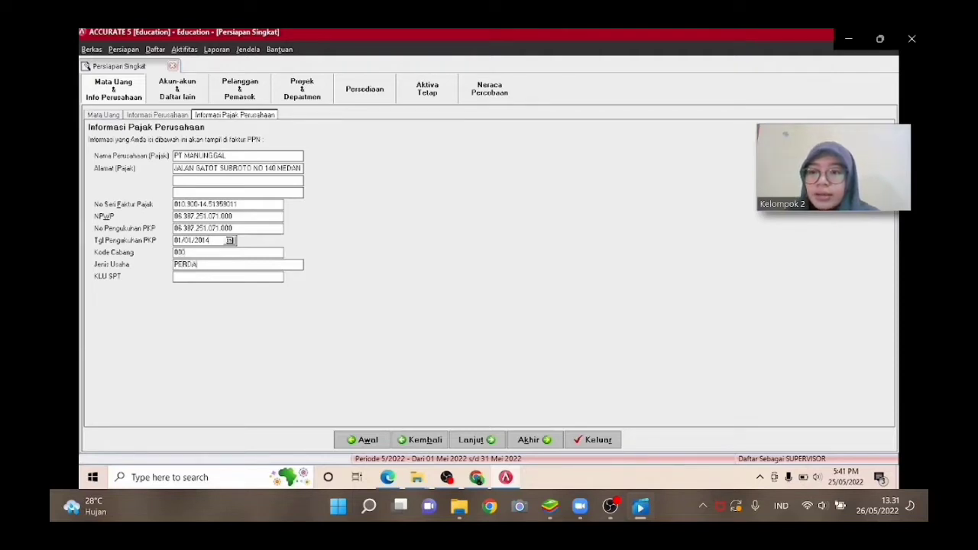
Set the KLU SPT code to 62534 and advance to the account list.
left_click(214, 278)
type("6")
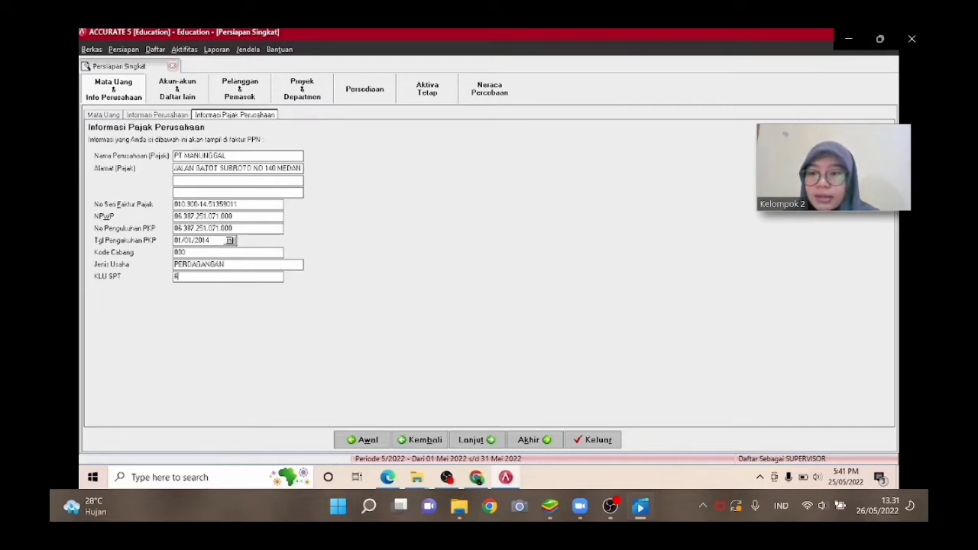
type("2534")
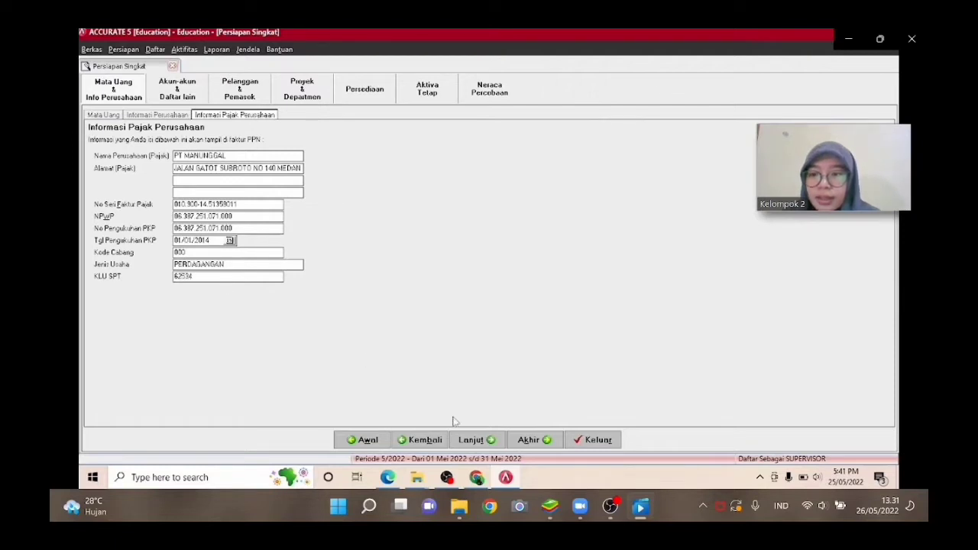
left_click(463, 446)
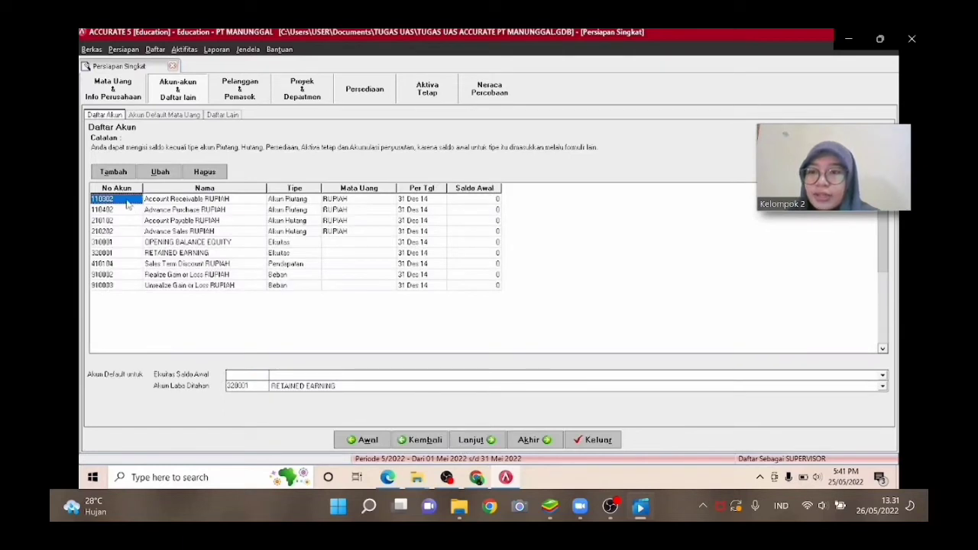
Delete the default account 110302 Account Receivable RUPIAH.
right_click(128, 203)
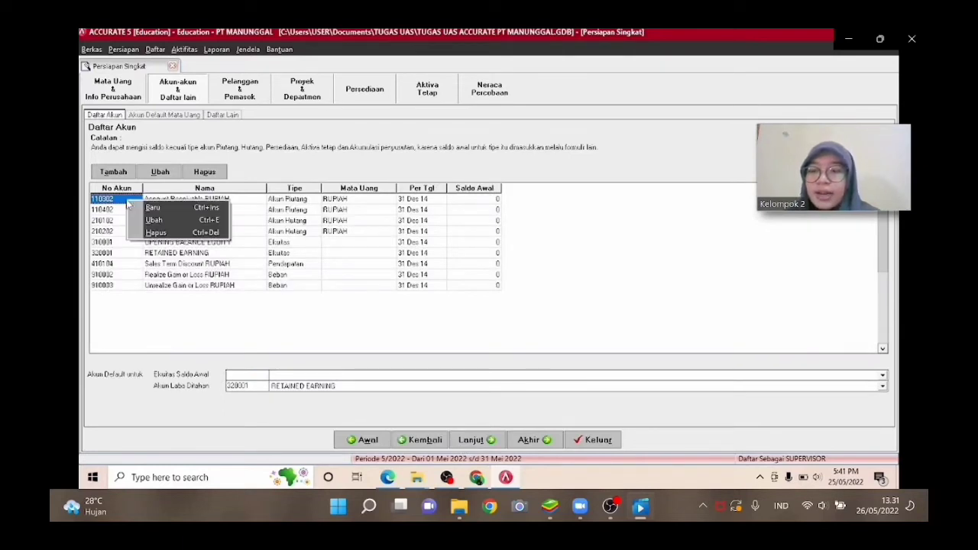
left_click(151, 232)
key("Return")
key("Return")
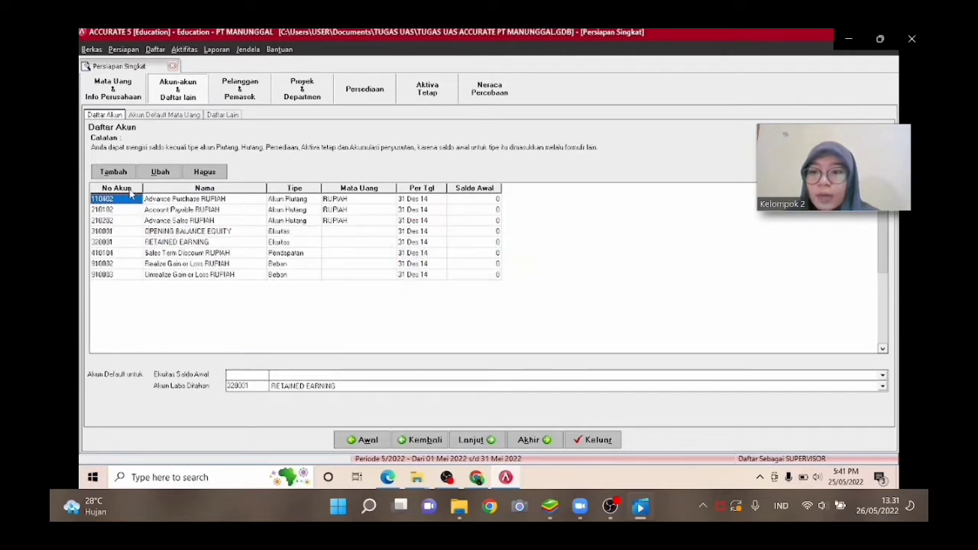
Delete the default account 110402 Advance Purchase RUPIAH.
right_click(131, 200)
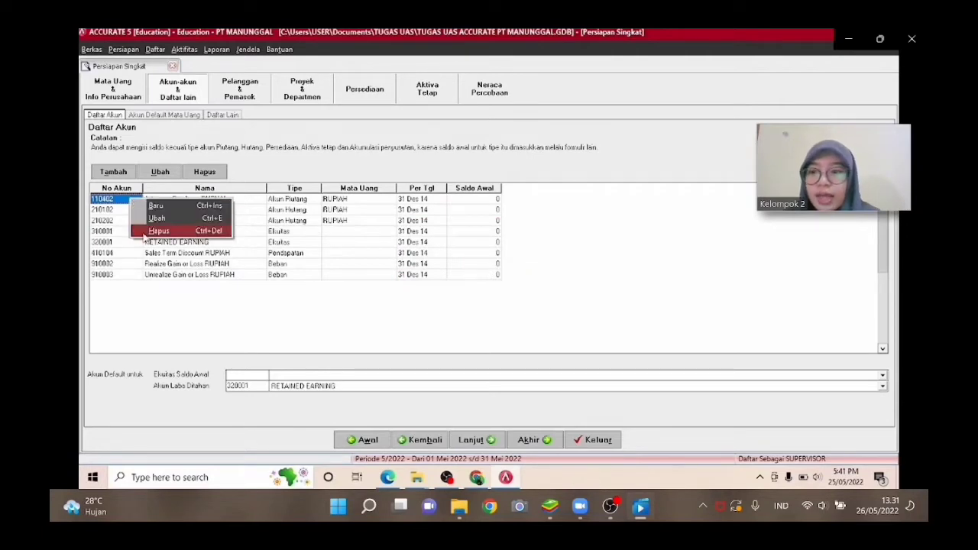
left_click(143, 232)
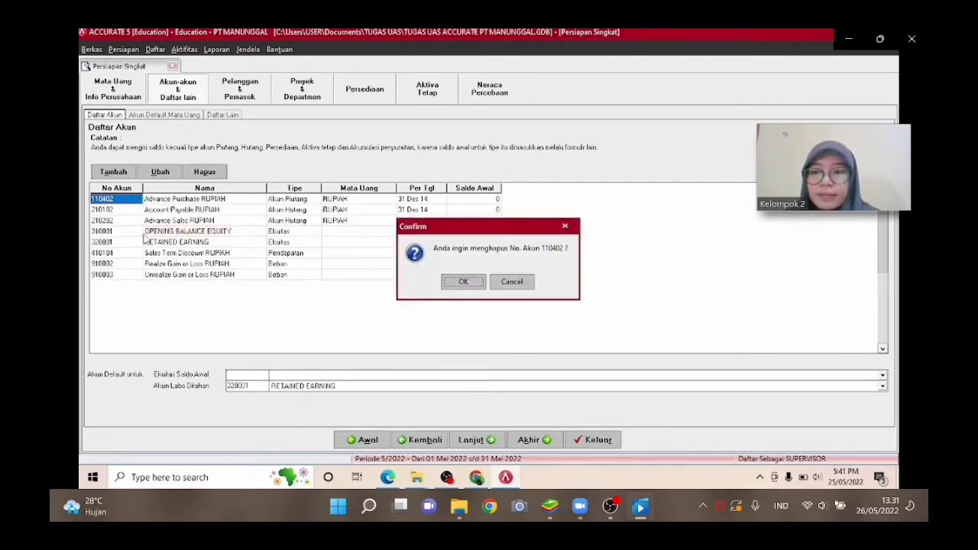
key("Return")
key("Return")
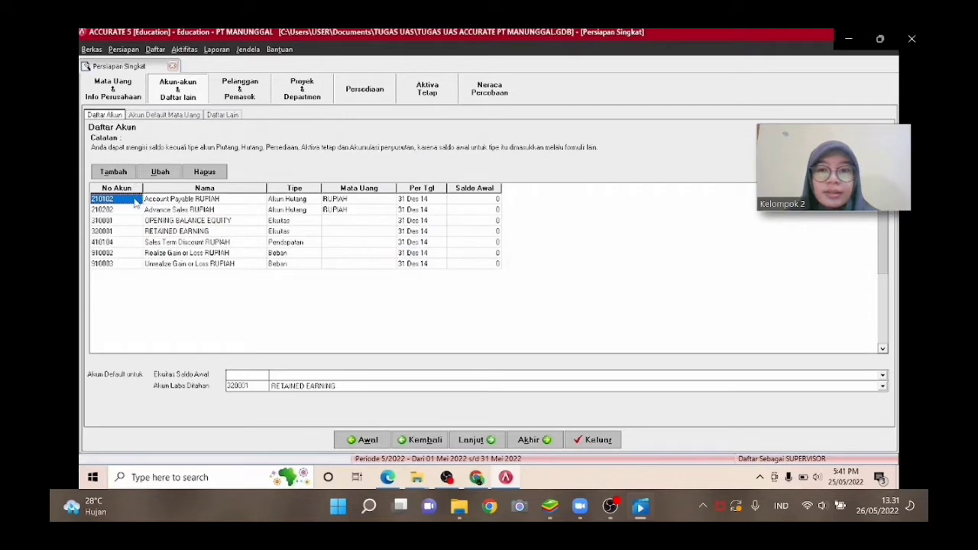
Delete the default account 210102 Account Payable RUPIAH.
right_click(134, 200)
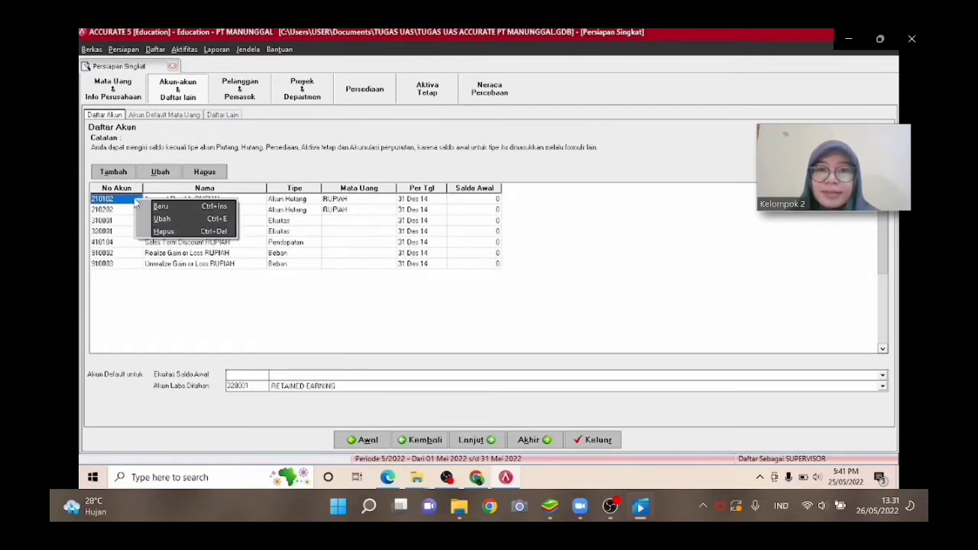
left_click(150, 232)
key("Return")
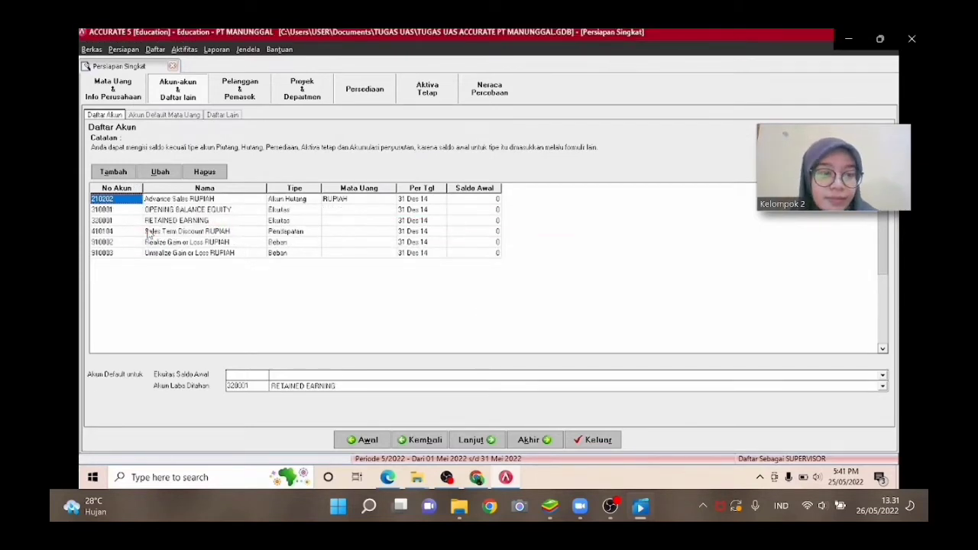
Delete the default account 210202 Advance Sales RUPIAH.
right_click(130, 198)
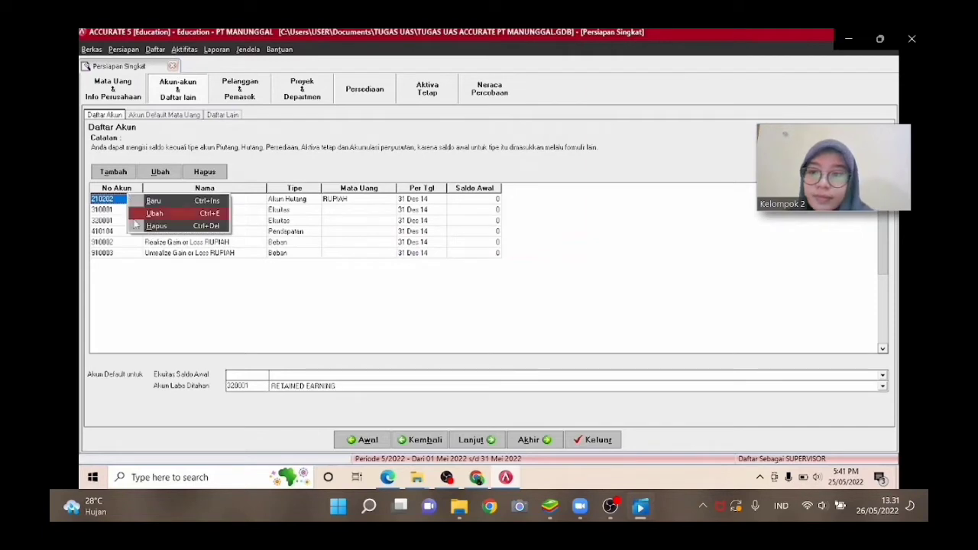
left_click(136, 226)
key("Return")
key("Return")
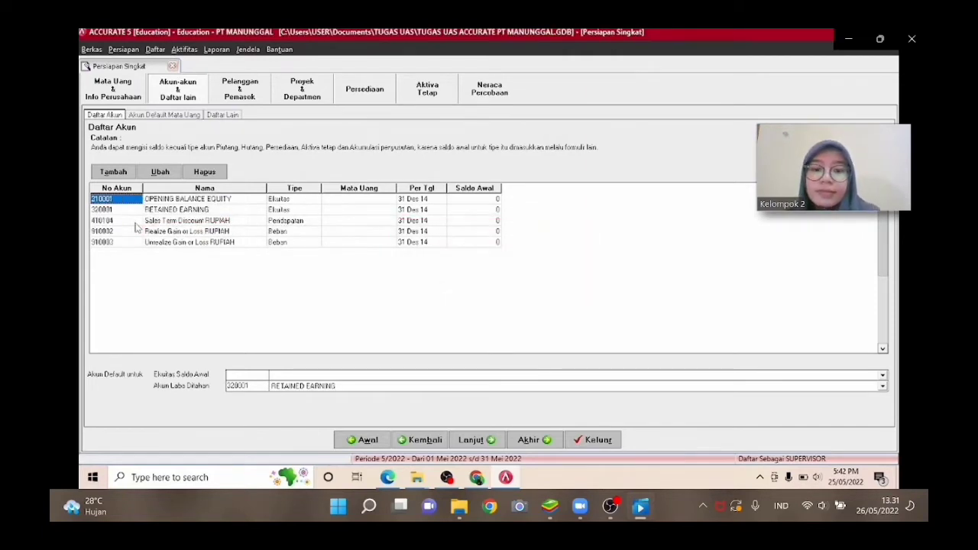
Delete the default account 410104 Sales Term Discount RUPIAH.
left_click(133, 221)
right_click(133, 228)
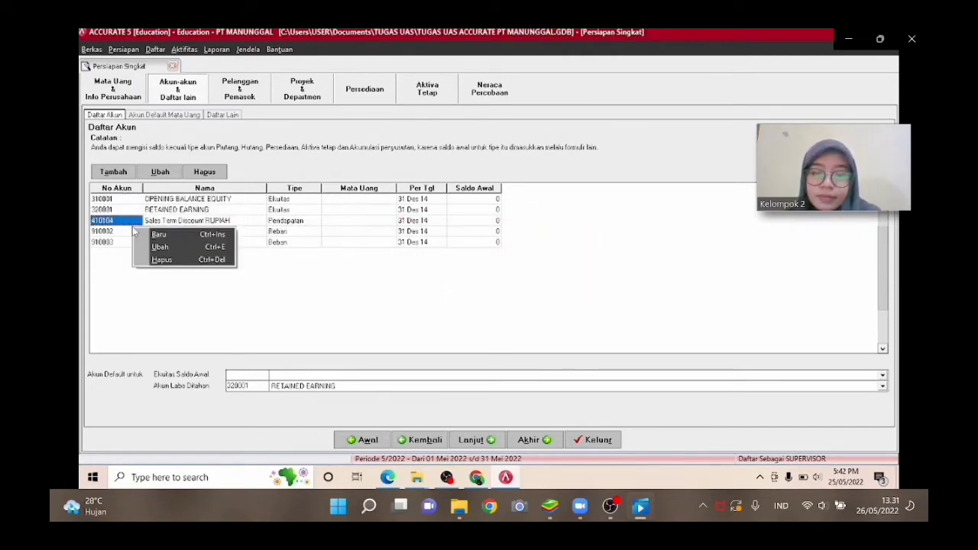
left_click(153, 262)
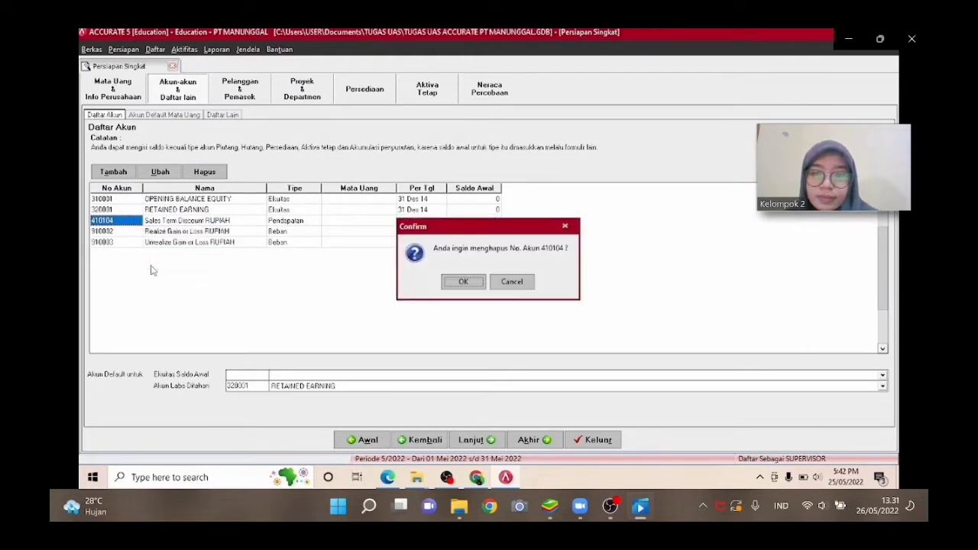
key("Return")
key("Return")
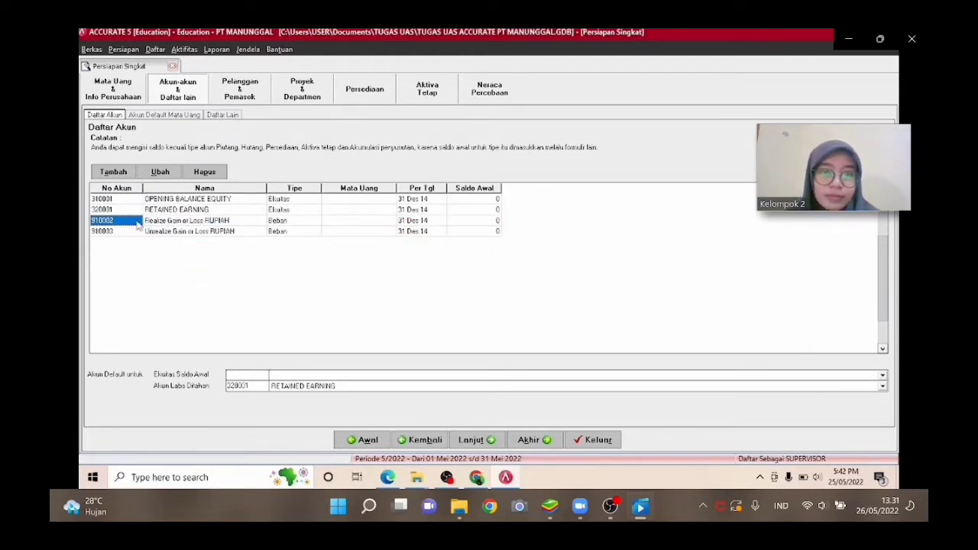
Delete the default account 910002 Realize Gain or Loss RUPIAH.
right_click(137, 222)
left_click(165, 254)
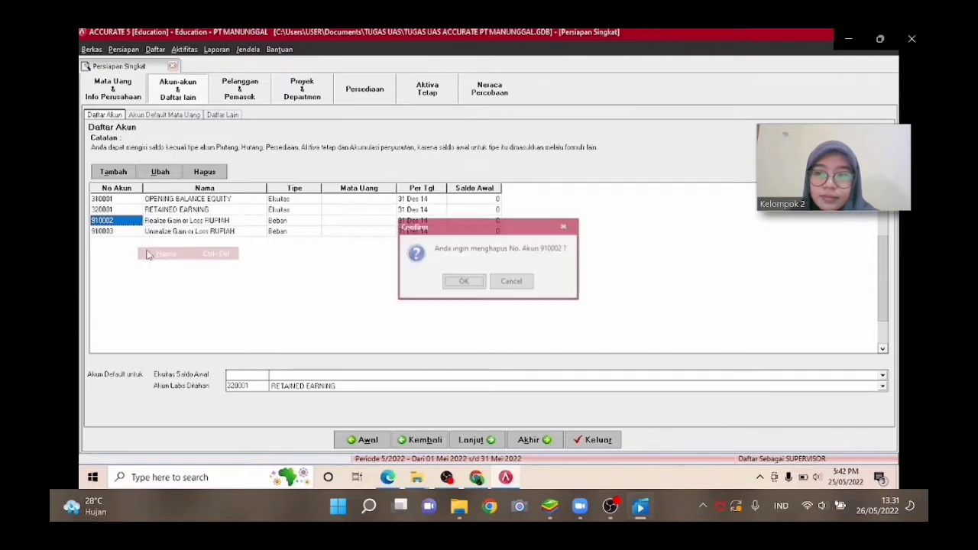
key("Return")
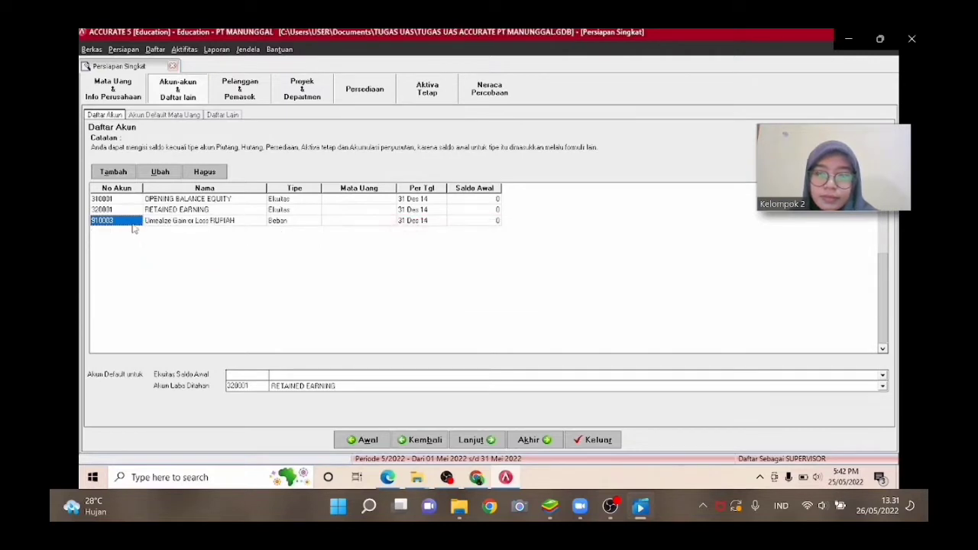
Delete the default account 910003 Unrealize Gain or Loss RUPIAH, confirming the default-account warning.
left_click(133, 222)
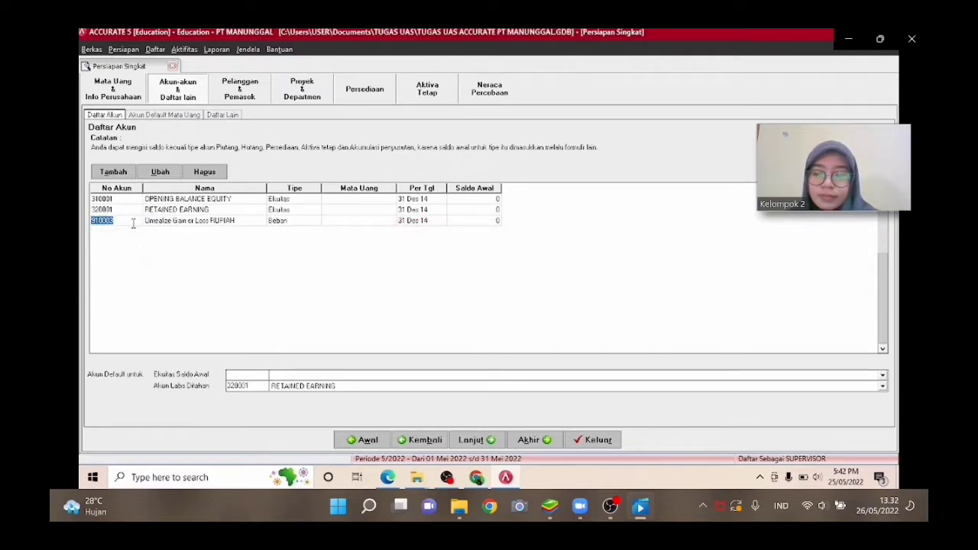
right_click(133, 221)
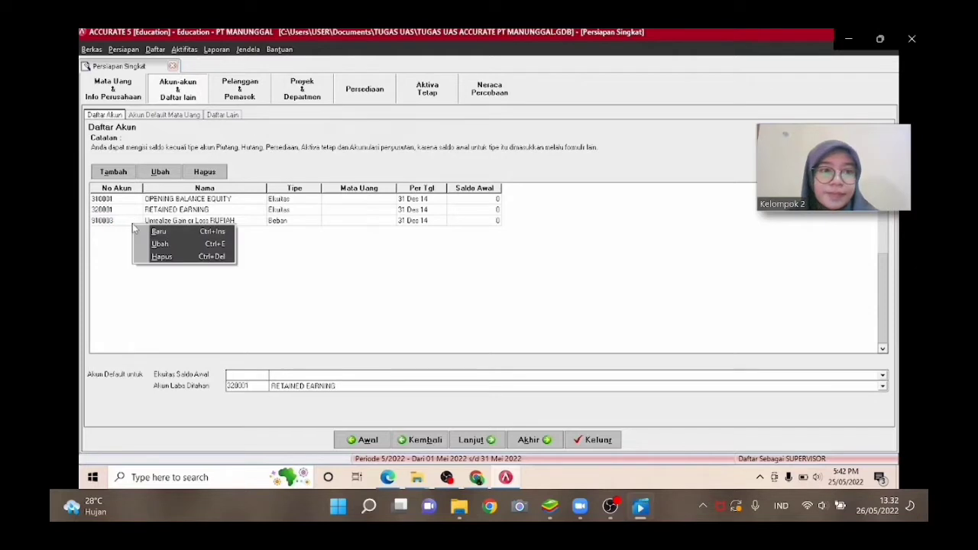
left_click(159, 257)
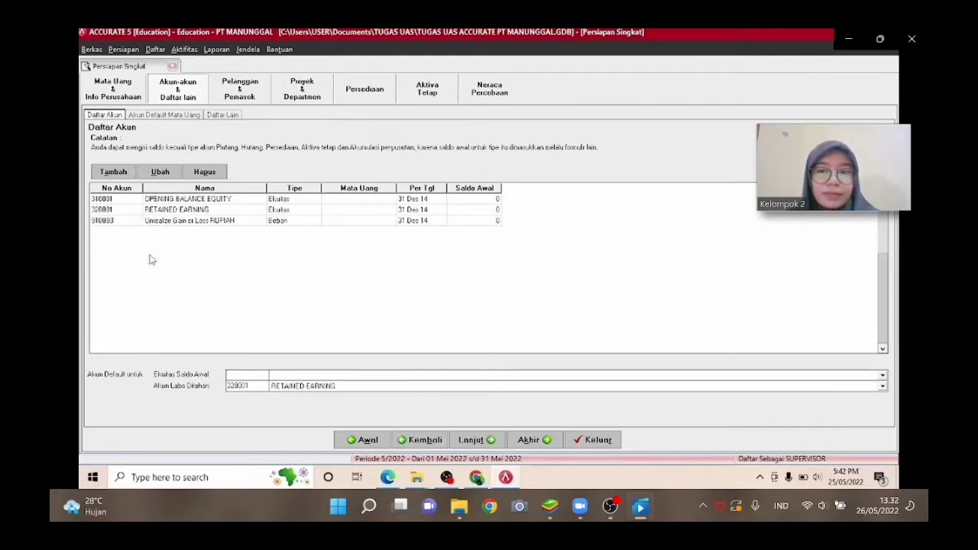
right_click(123, 217)
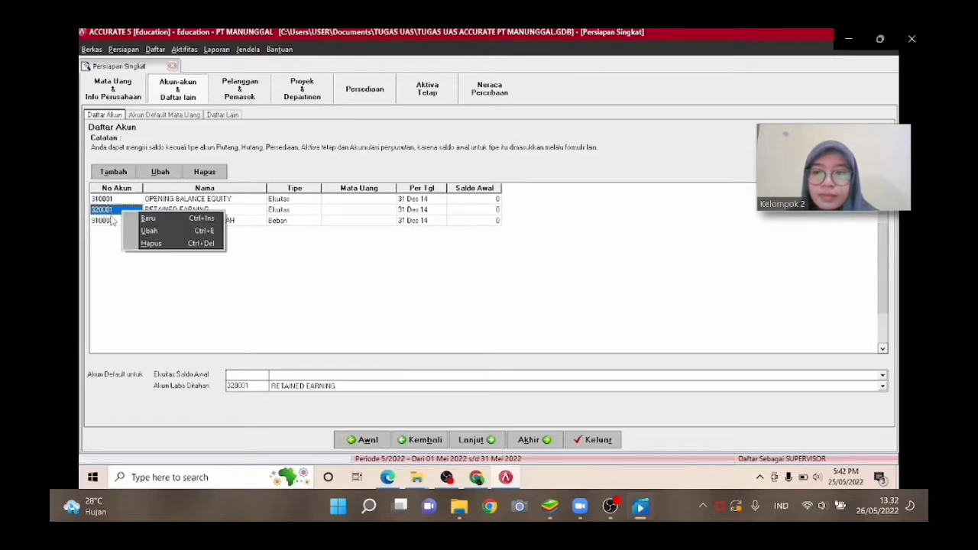
left_click(112, 220)
right_click(112, 220)
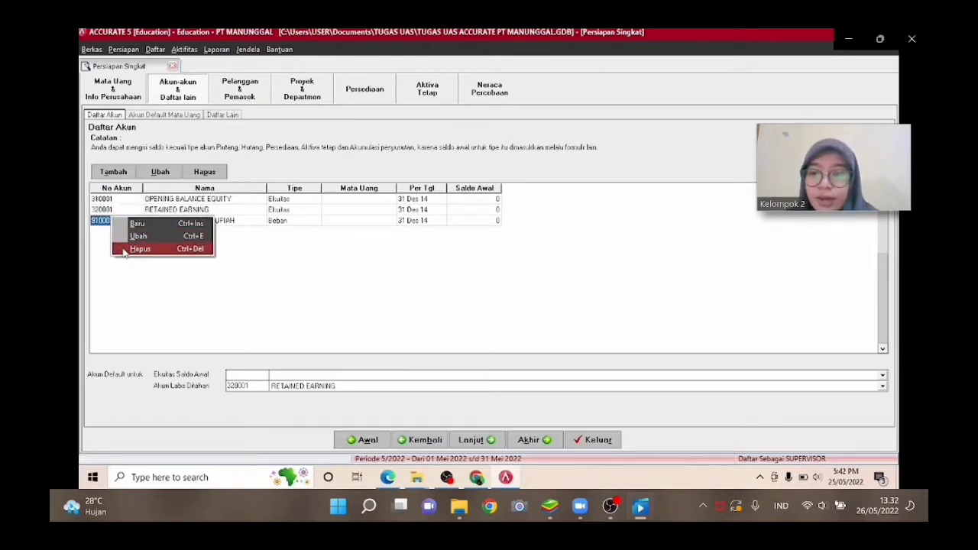
left_click(124, 251)
key("Return")
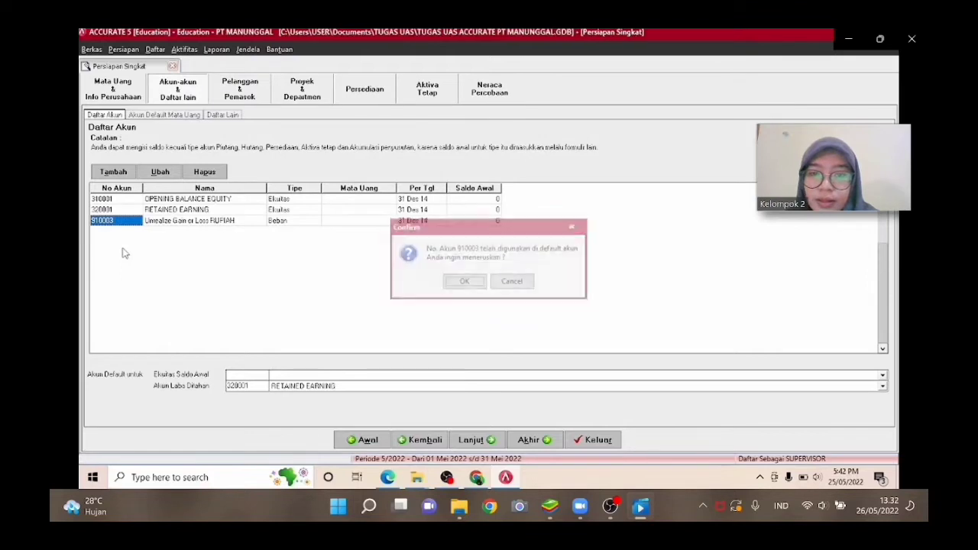
key("Return")
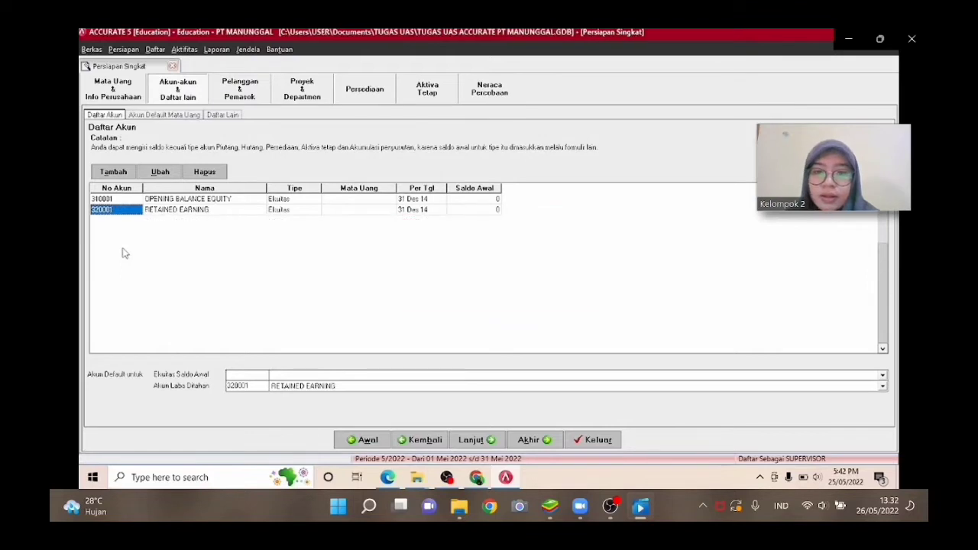
Open the account import from file, choose the Excel file 1. COA and load its data.
left_click(330, 385)
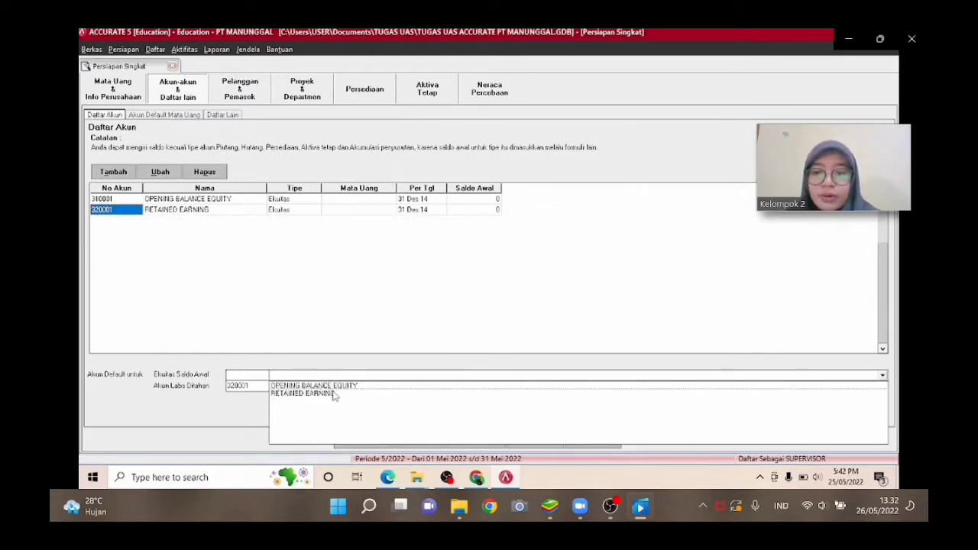
left_click(331, 386)
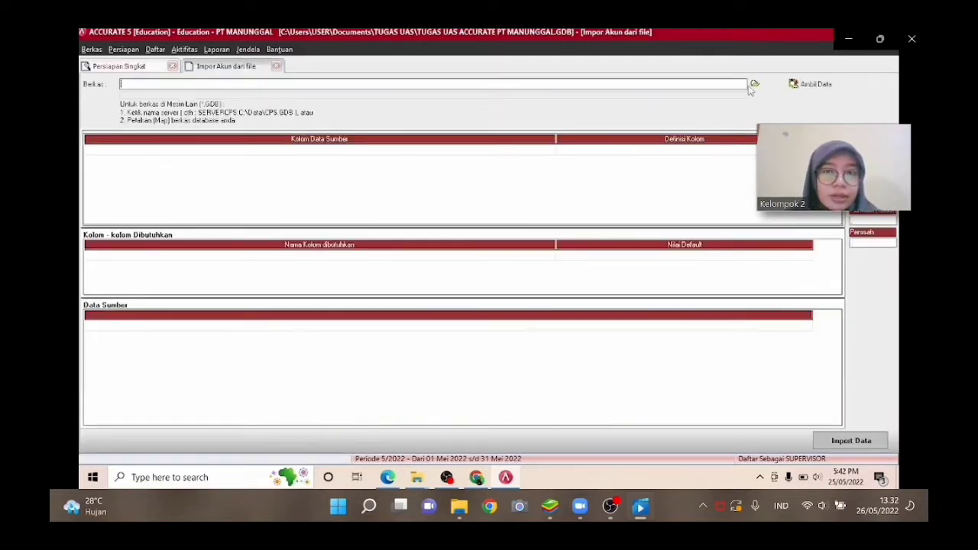
left_click(754, 84)
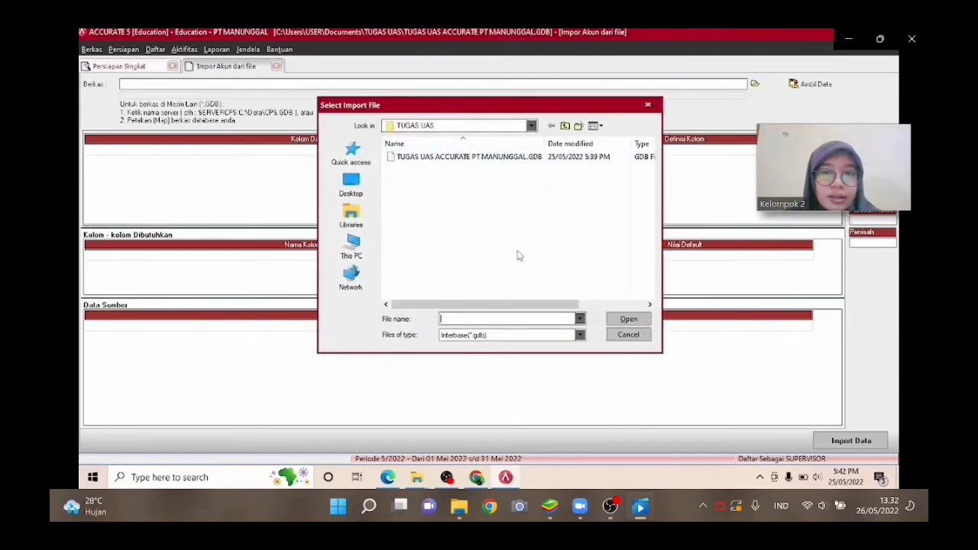
left_click(580, 335)
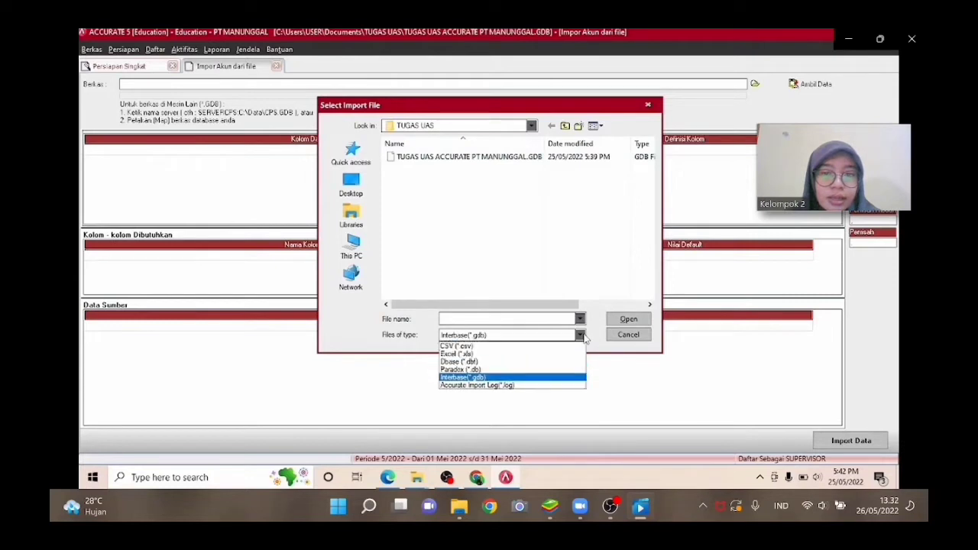
left_click(541, 357)
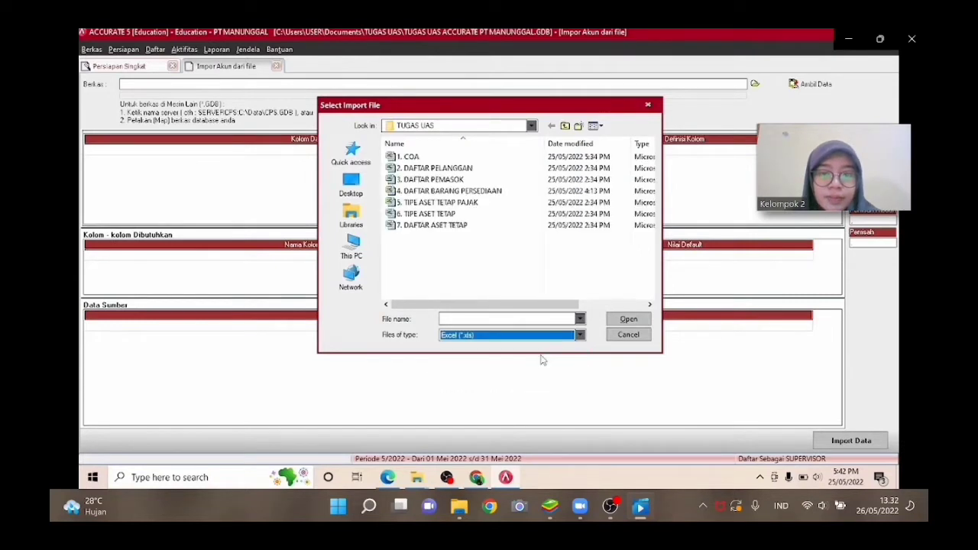
left_click(527, 158)
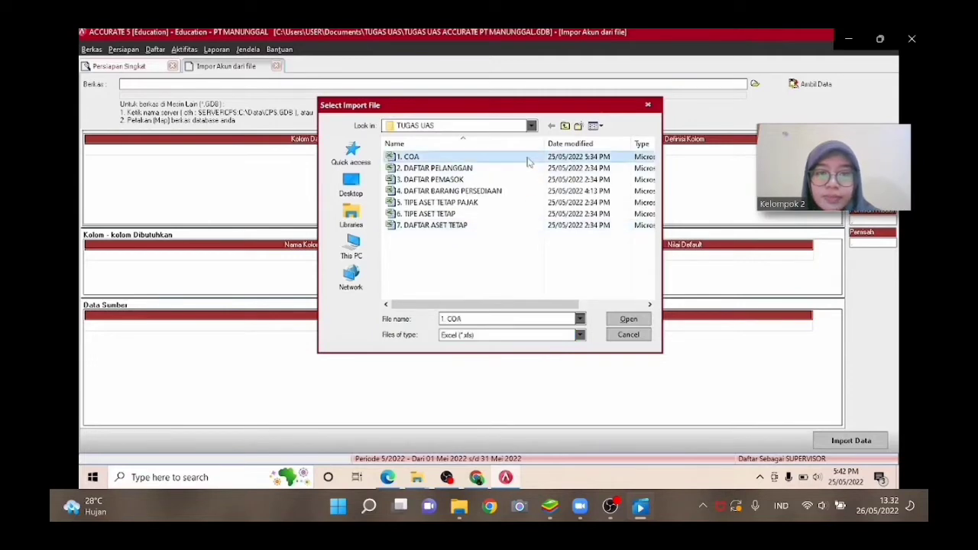
left_click(627, 324)
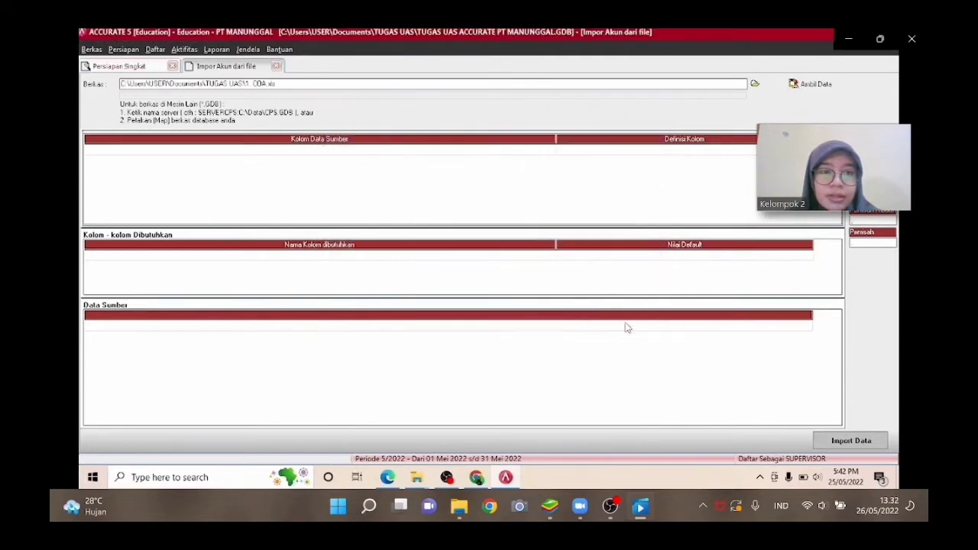
left_click(814, 84)
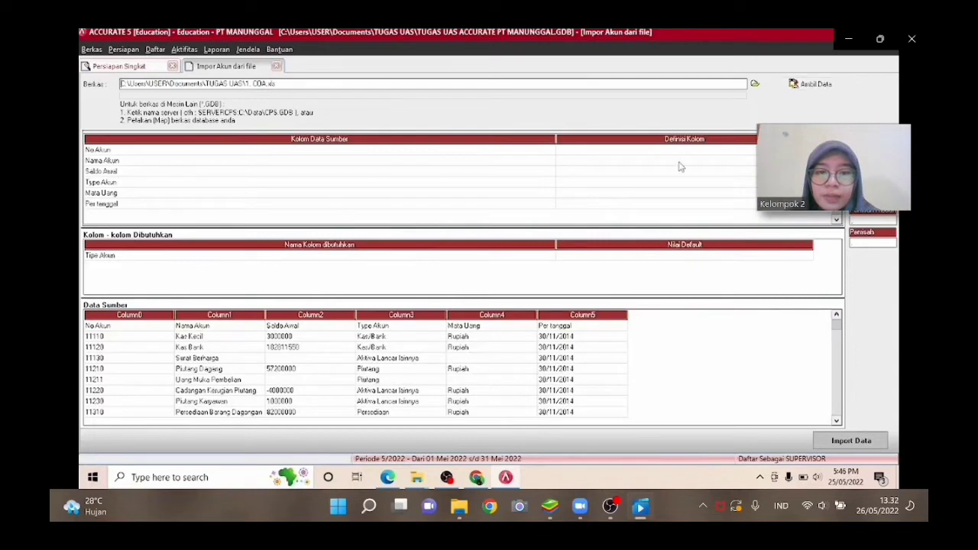
Delete the header row from the imported source data.
left_click_drag(554, 139, 186, 155)
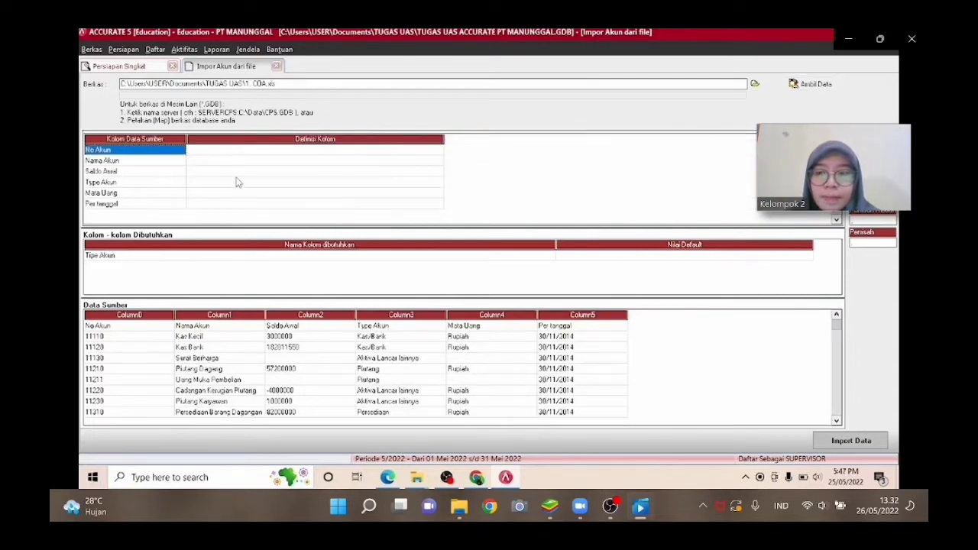
left_click(131, 326)
right_click(132, 328)
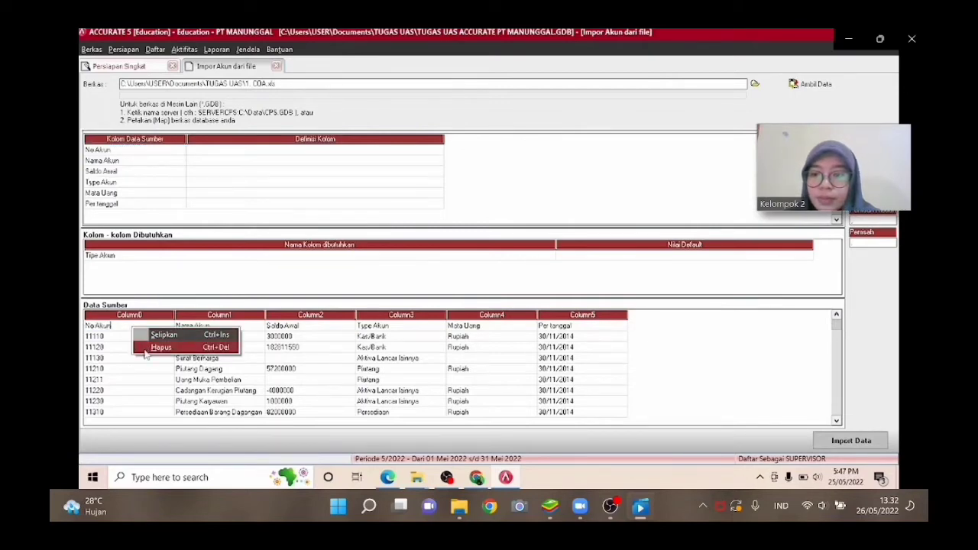
left_click(145, 347)
key("Return")
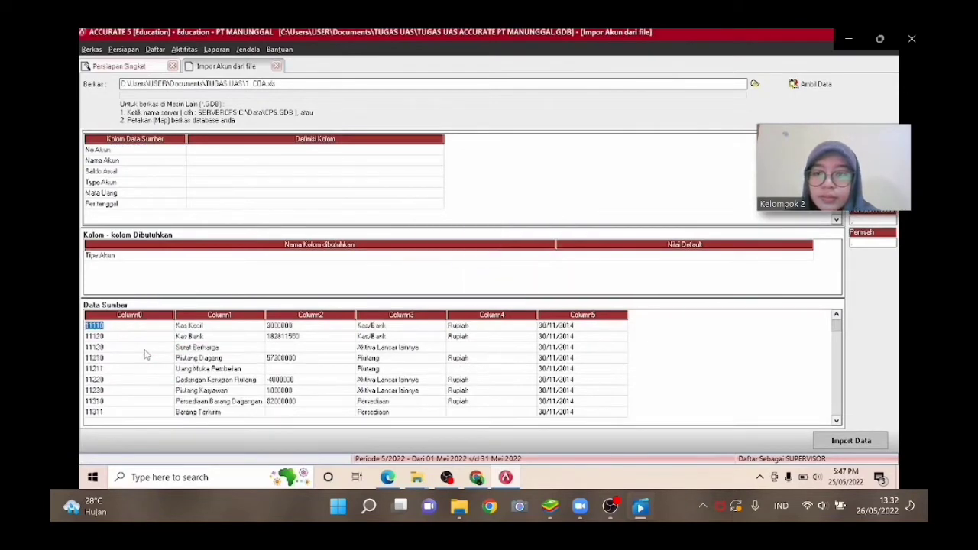
Delete the blank last row at the end of the source data.
key("Down")
key("Down")
key("Down")
key("Down")
key("Down")
key("Down")
key("Down")
key("Down")
key("Down")
key("Down")
key("Down")
key("Down")
key("Down")
key("Down")
key("Down")
key("Down")
key("Down")
key("Down")
key("Down")
key("Down")
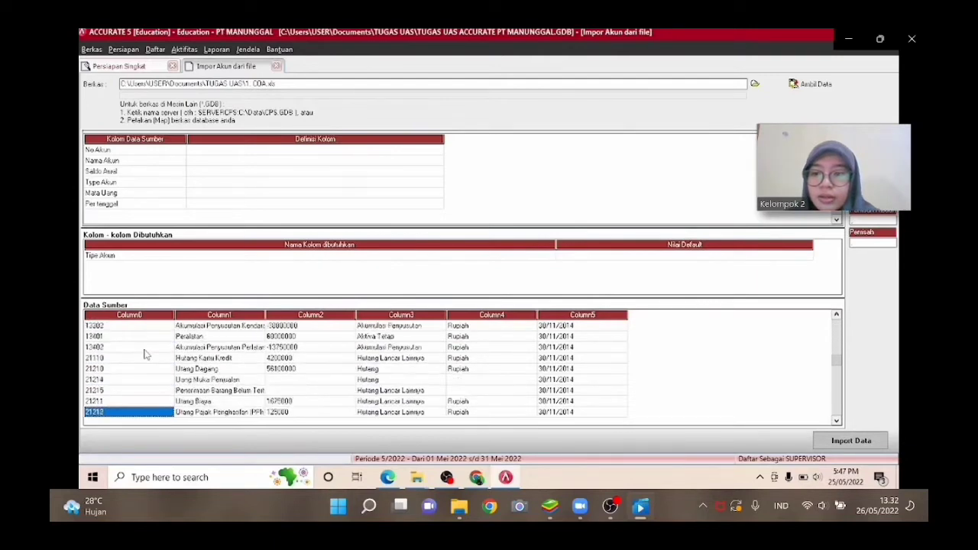
key("Down")
key("Down")
key("Down")
key("Down")
key("Down")
key("Down")
key("Down")
key("Down")
key("Down")
key("Down")
key("Down")
key("Down")
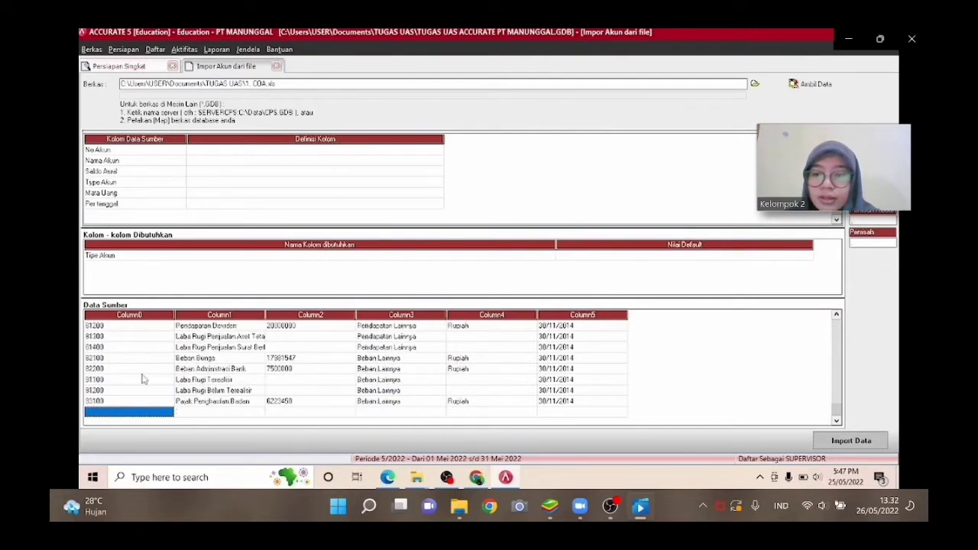
right_click(133, 412)
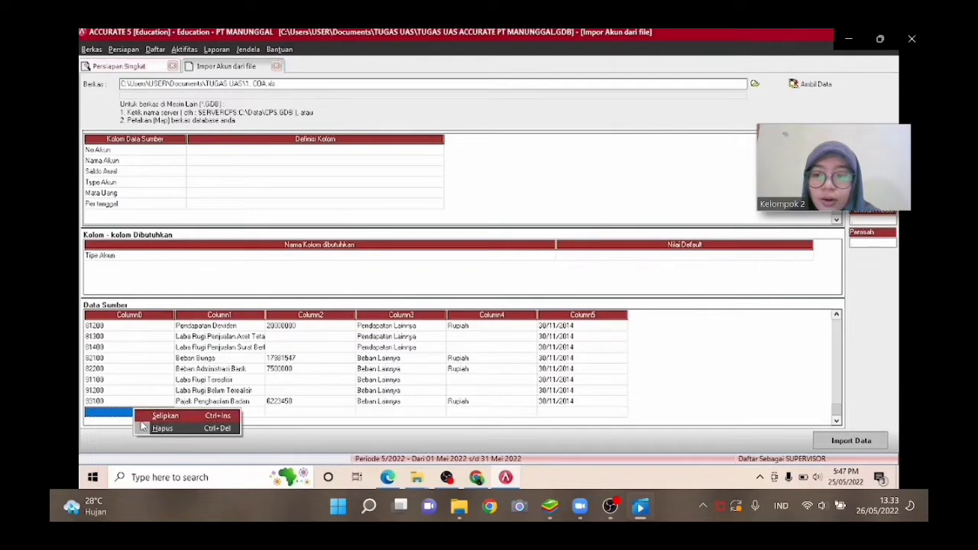
left_click(162, 428)
key("Return")
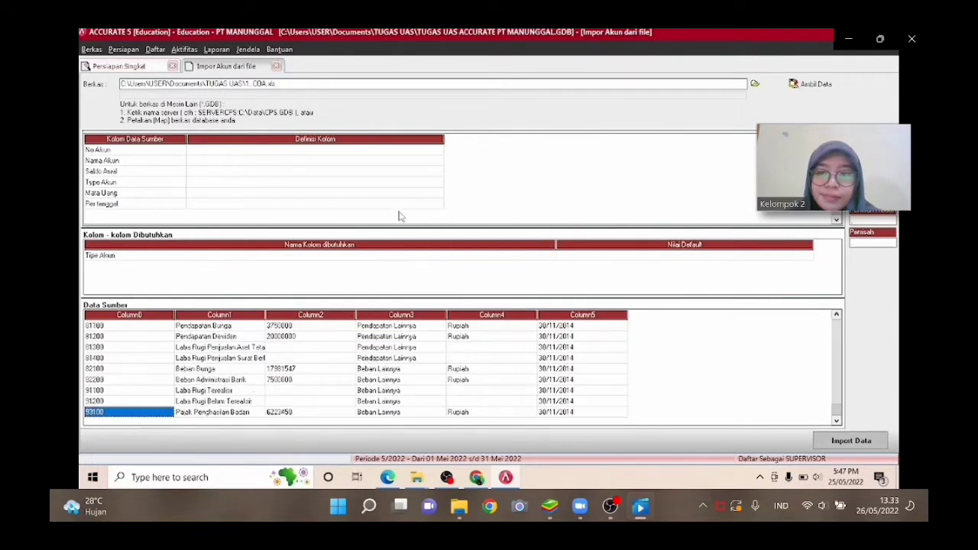
Map the No Akun source column to the No. Akun column definition.
left_click(381, 161)
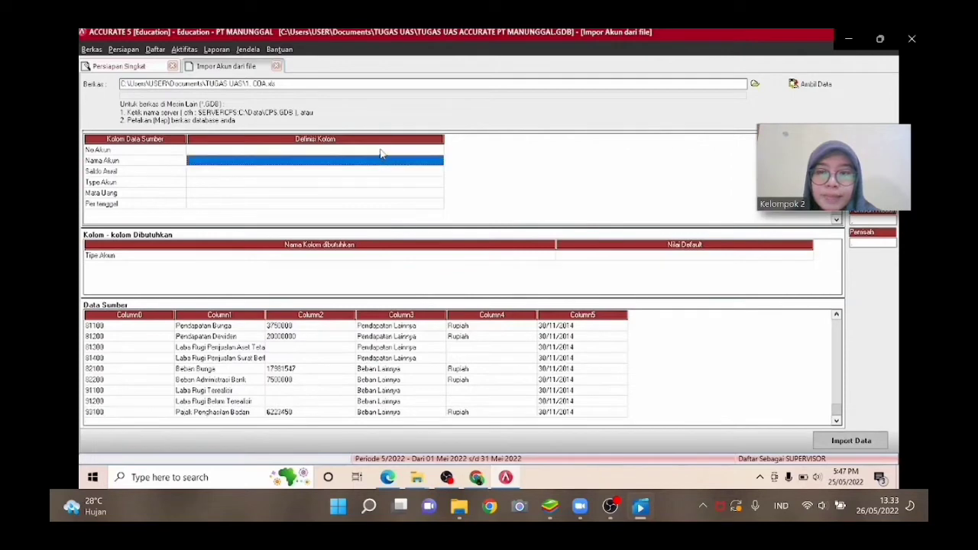
left_click(382, 151)
left_click(438, 152)
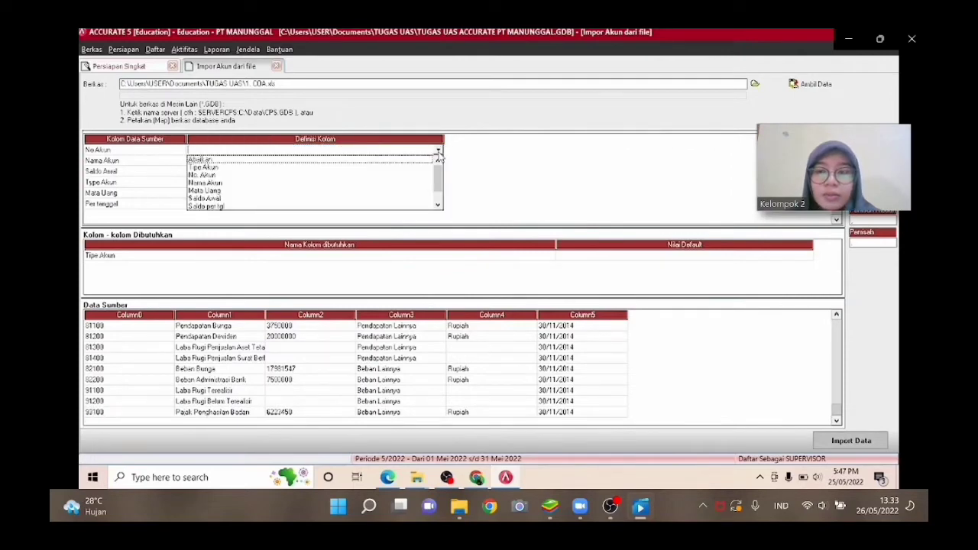
left_click(241, 176)
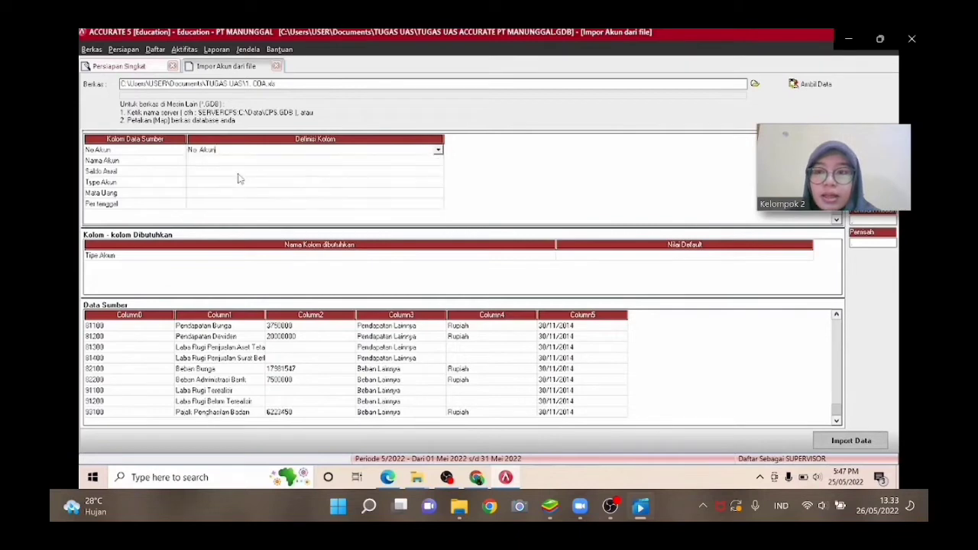
Map the Nama Akun source column to the Nama Akun column definition.
left_click(321, 165)
left_click(330, 164)
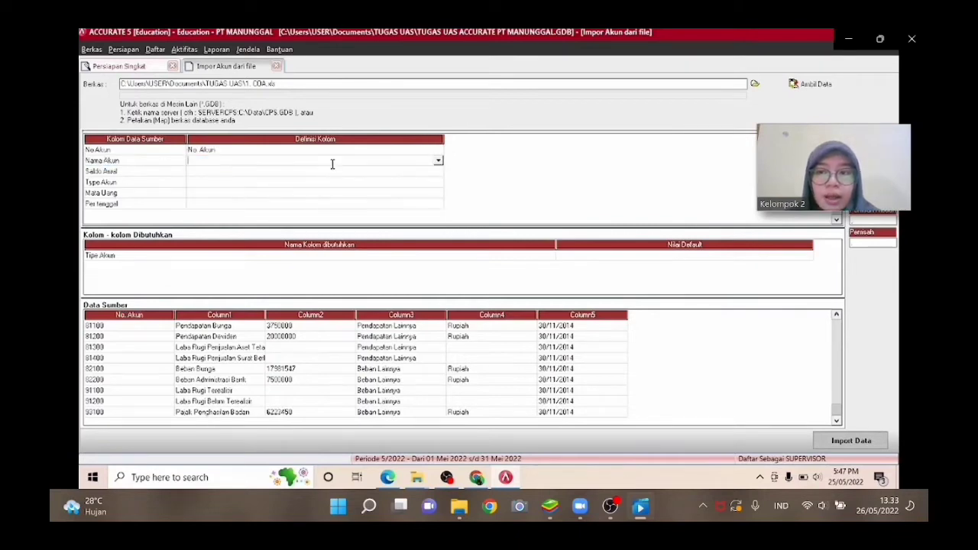
left_click(438, 162)
key("Down")
key("Down")
key("Down")
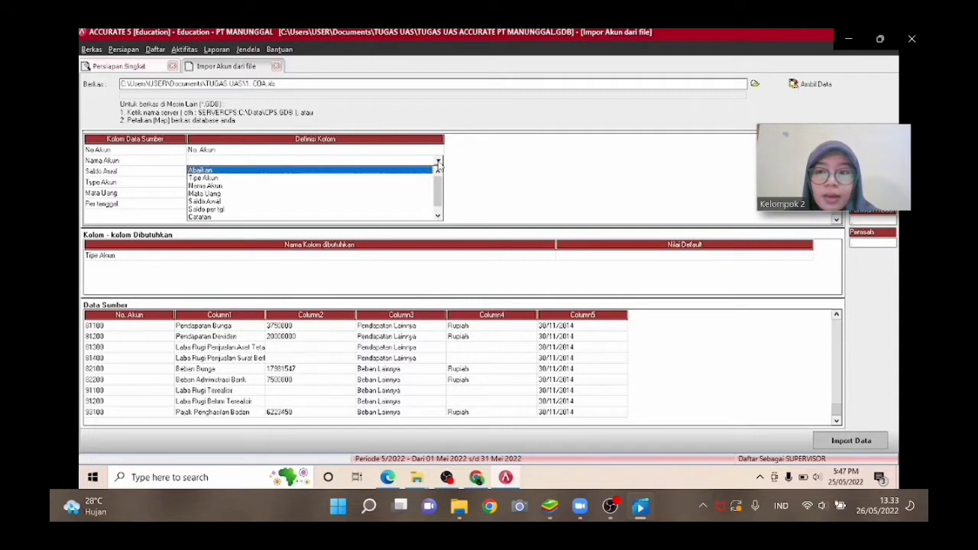
key("Return")
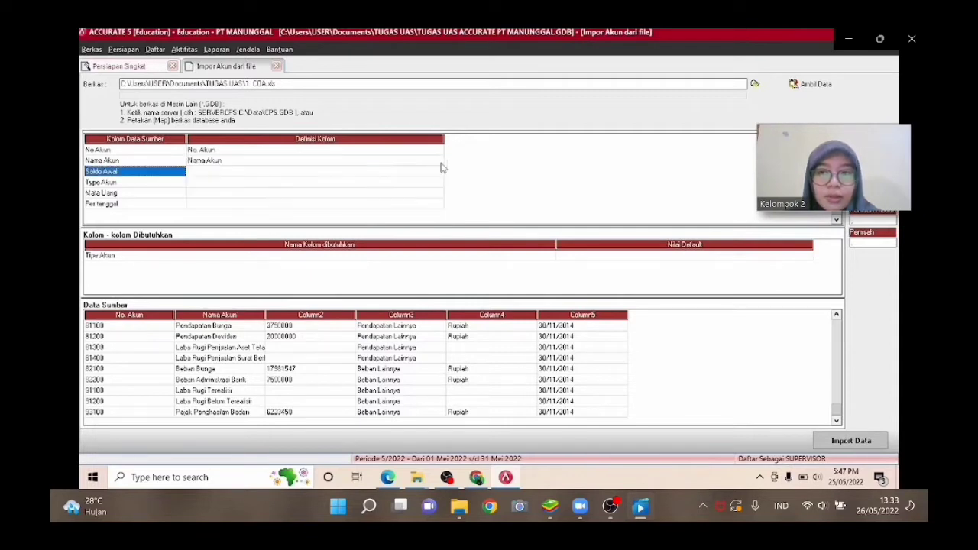
Map the Saldo Awal source column to the Saldo Awal column definition.
left_click(439, 174)
left_click(439, 174)
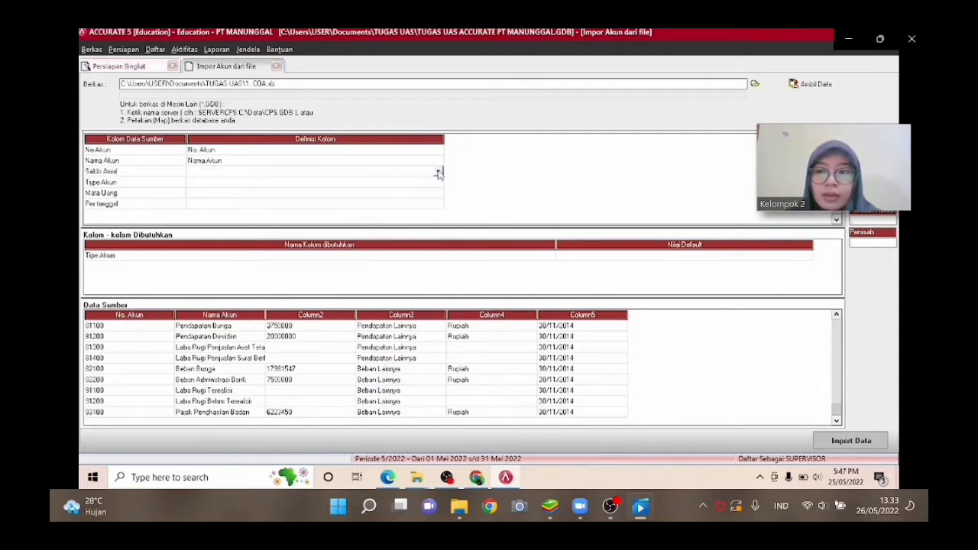
left_click(438, 174)
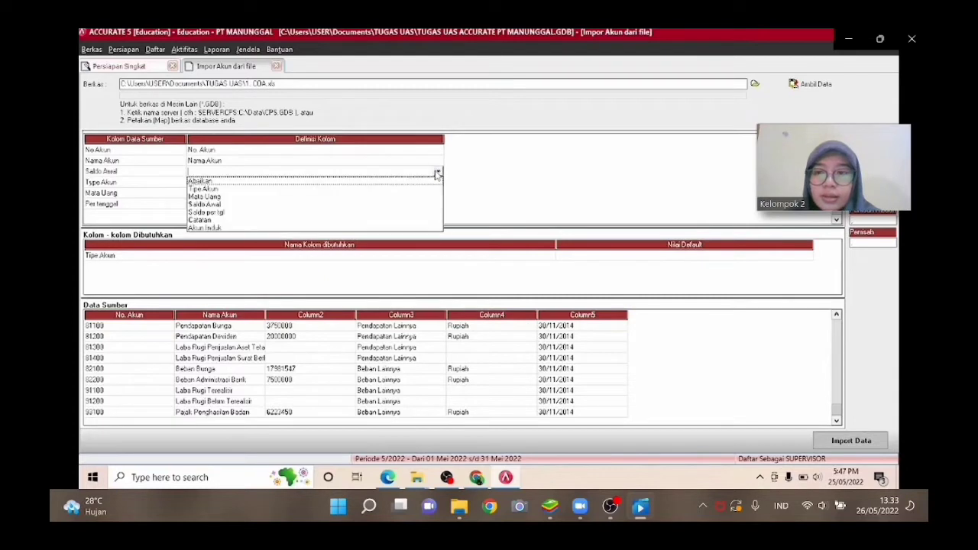
key("Down")
key("Down")
key("Down")
key("Down")
key("Return")
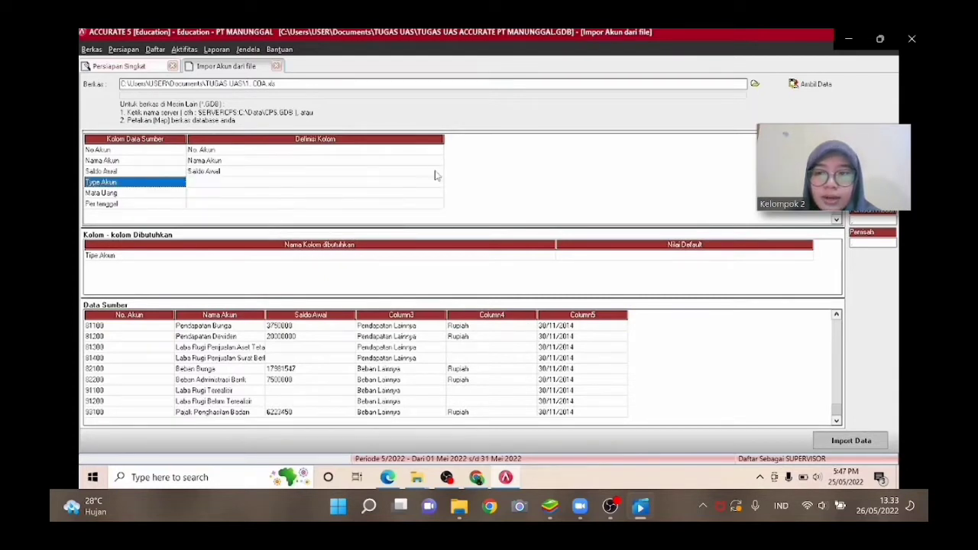
Map the Type Akun source column to the Tipe Akun column definition.
left_click(441, 184)
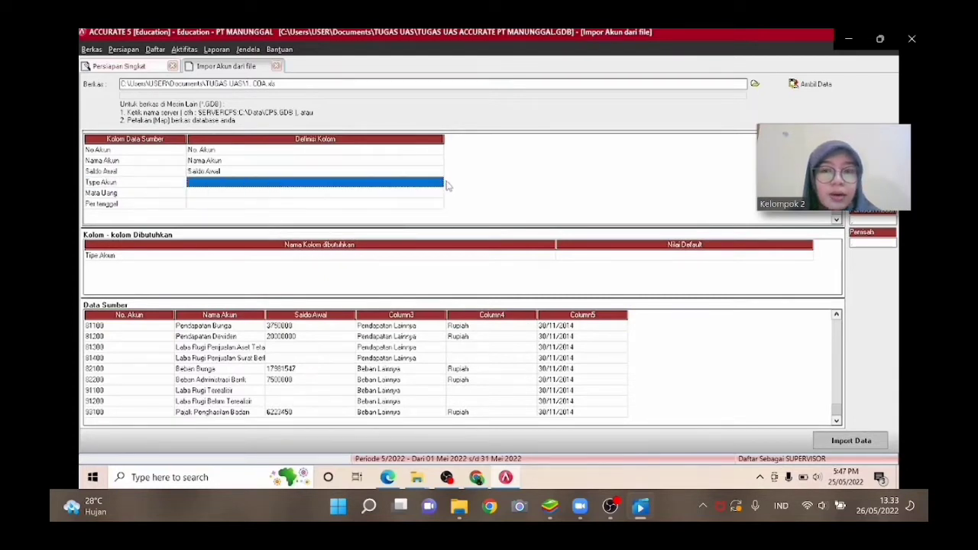
left_click(443, 184)
left_click(438, 184)
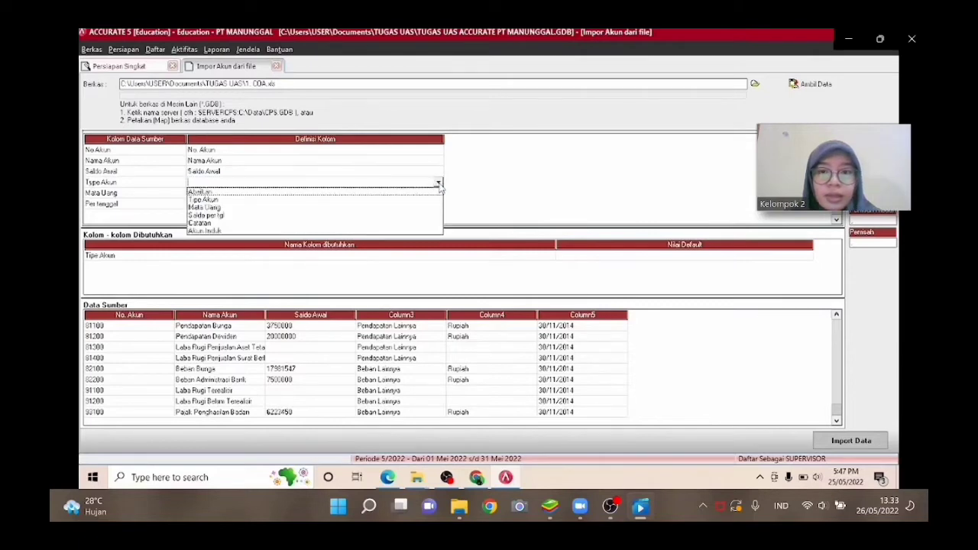
key("Down")
key("Return")
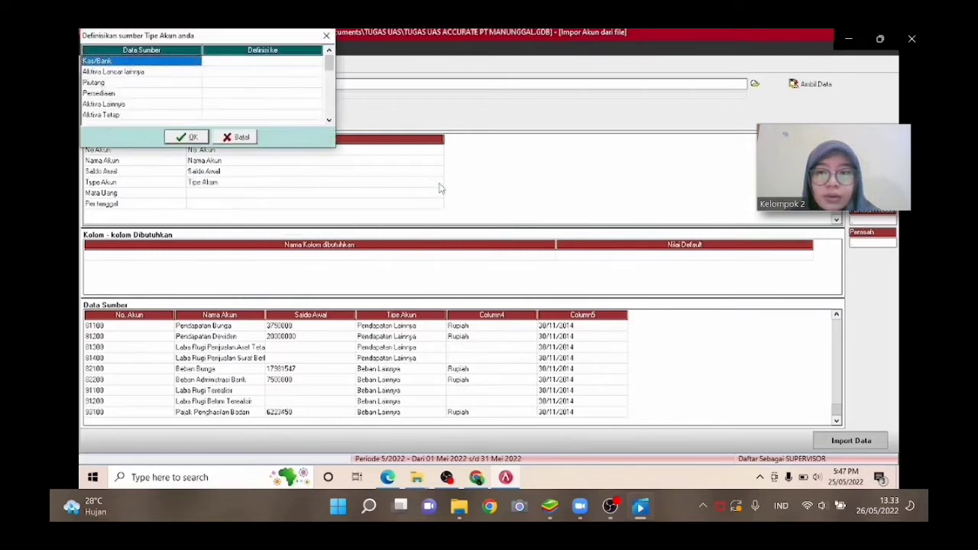
In the account type definition dialog, map the Kas/Bank source type to Kas/Bank.
left_click(313, 65)
left_click(315, 66)
left_click(317, 64)
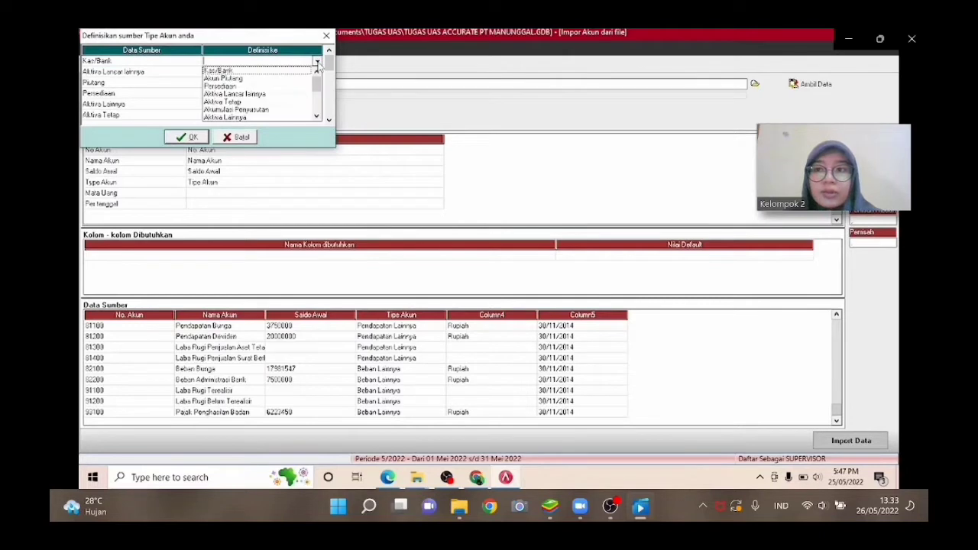
key("Down")
key("Return")
Map the Aktiva Lancar lainnya source type to Aktiva Lancar lainnya.
left_click(319, 68)
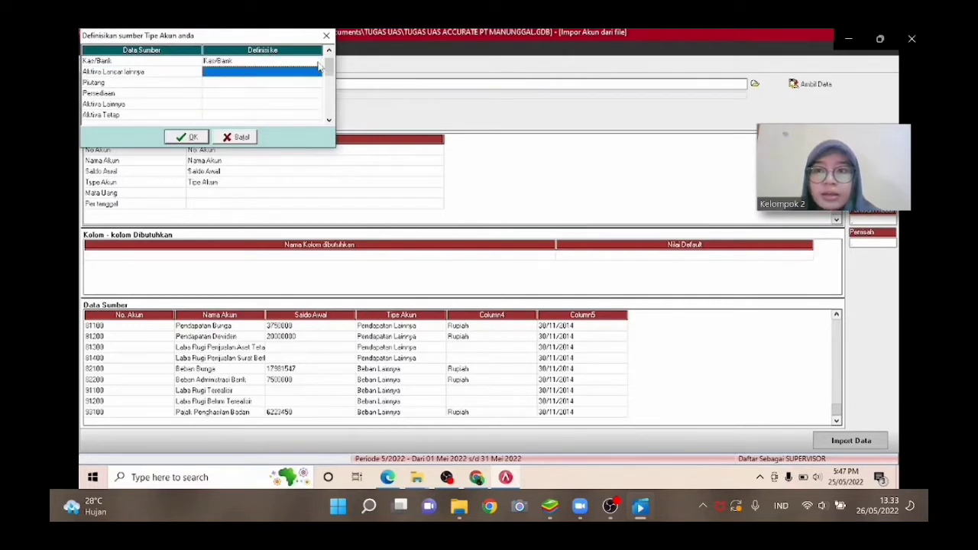
left_click(319, 71)
left_click(317, 71)
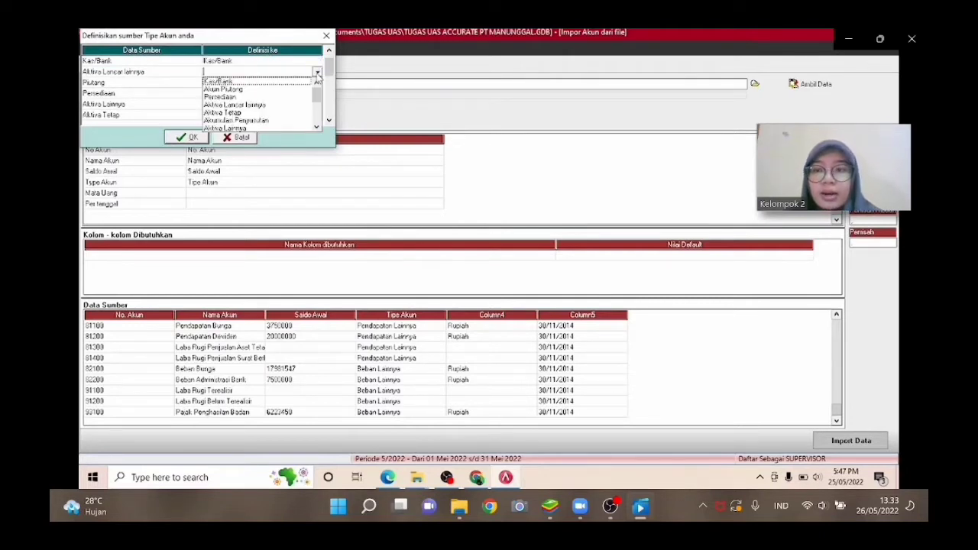
key("Down")
key("Down")
key("Down")
key("Return")
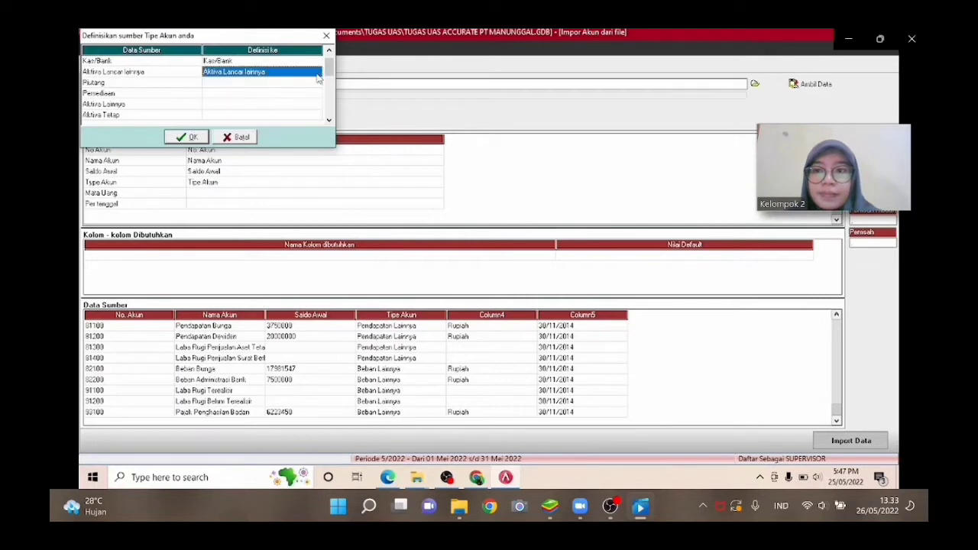
Map the Piutang source type to Akun Piutang.
left_click(317, 84)
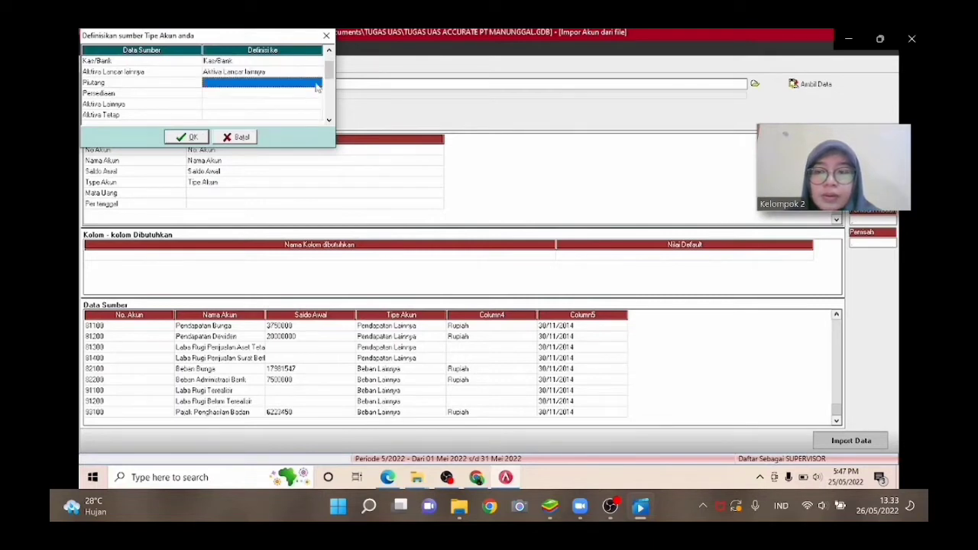
left_click(316, 85)
left_click(316, 85)
key("Down")
key("Down")
key("Down")
key("Down")
key("Down")
key("Down")
key("Down")
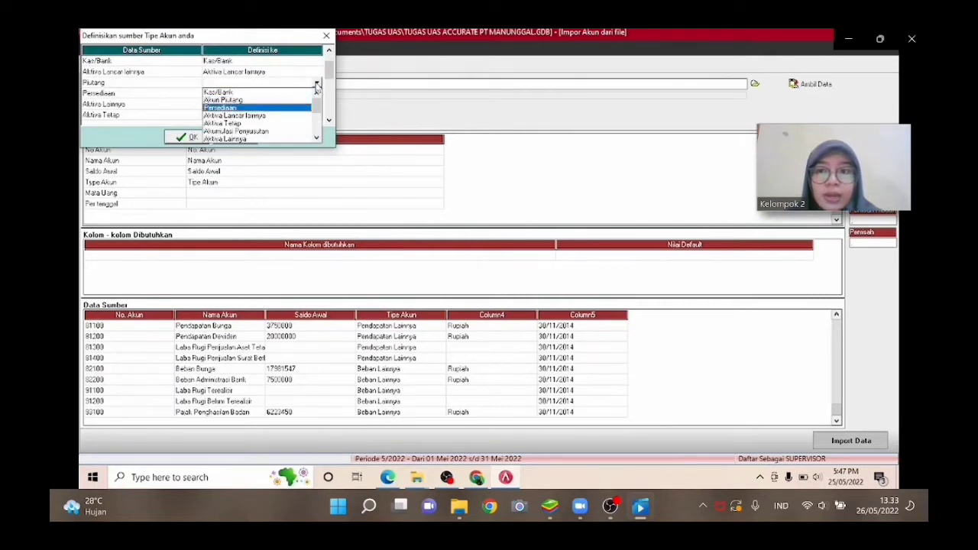
key("Up")
key("Up")
key("Up")
key("Up")
key("Up")
key("Up")
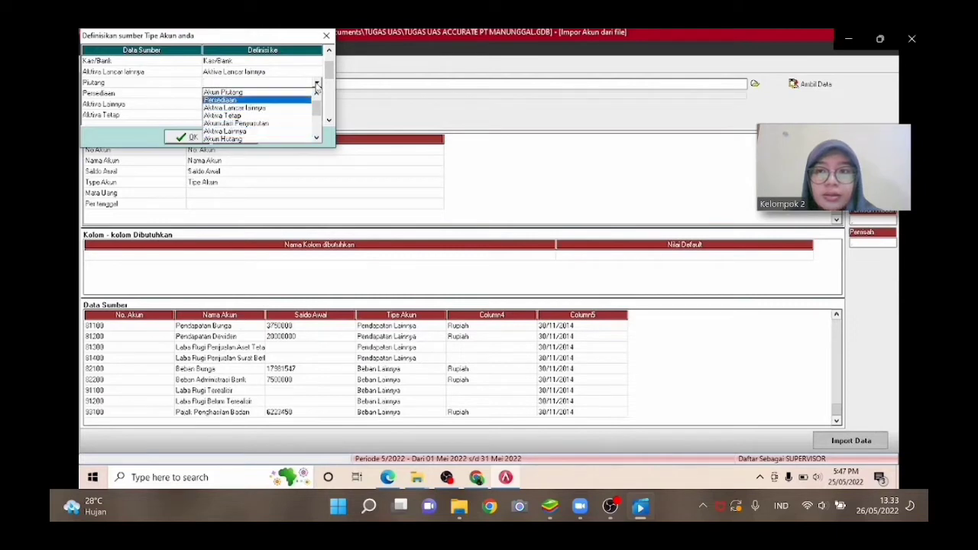
key("Return")
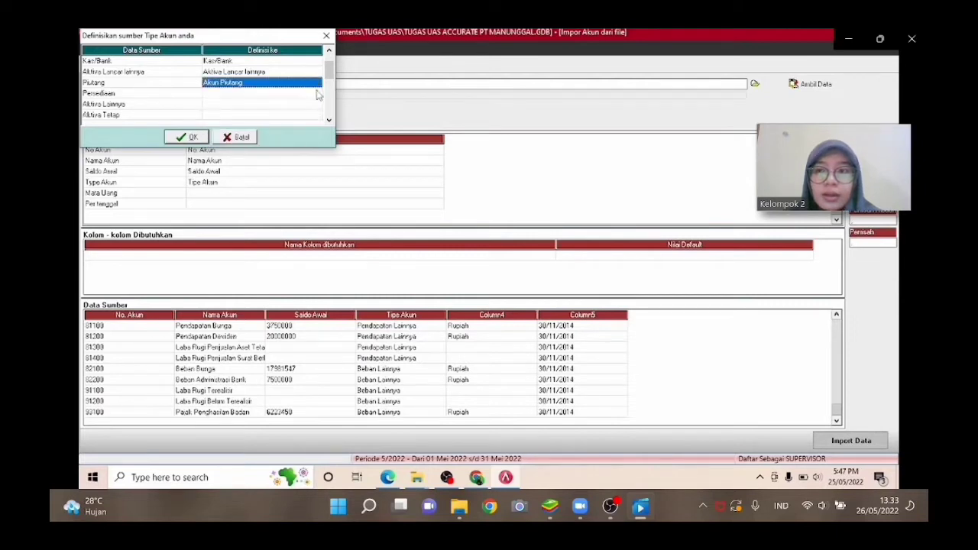
Map the Persediaan source type to Persediaan.
left_click(318, 94)
left_click(316, 93)
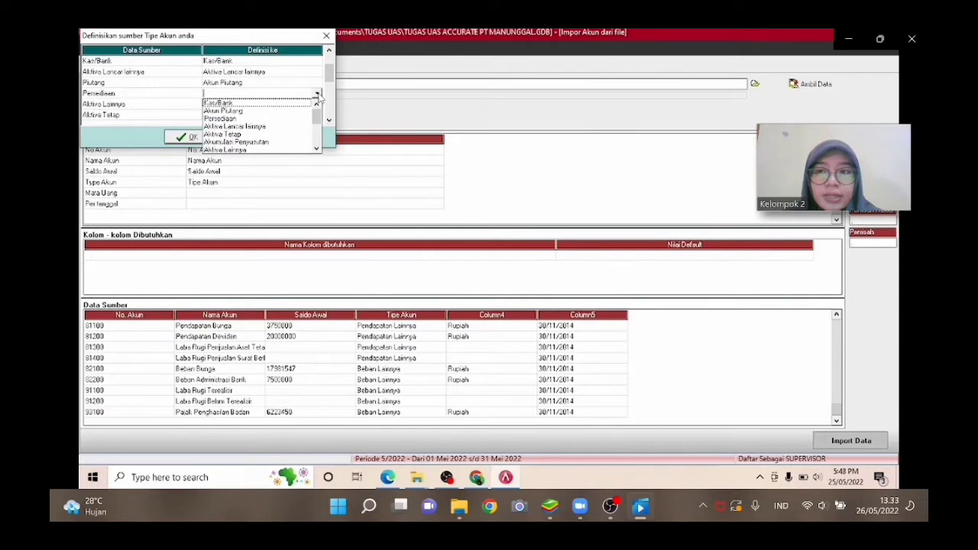
key("Down")
key("Down")
key("Return")
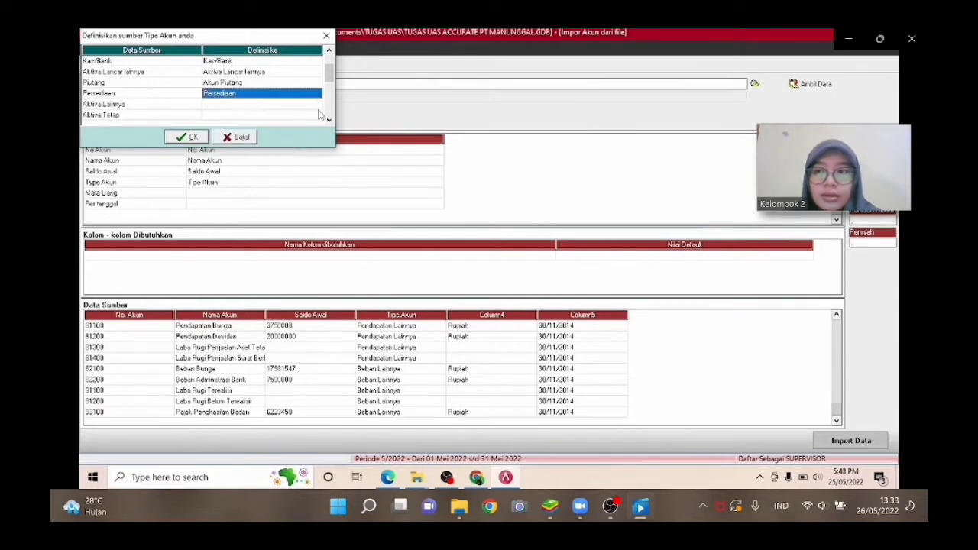
Map the Aktiva Lainnya source type to Aktiva Lainnya.
left_click(319, 107)
left_click(317, 108)
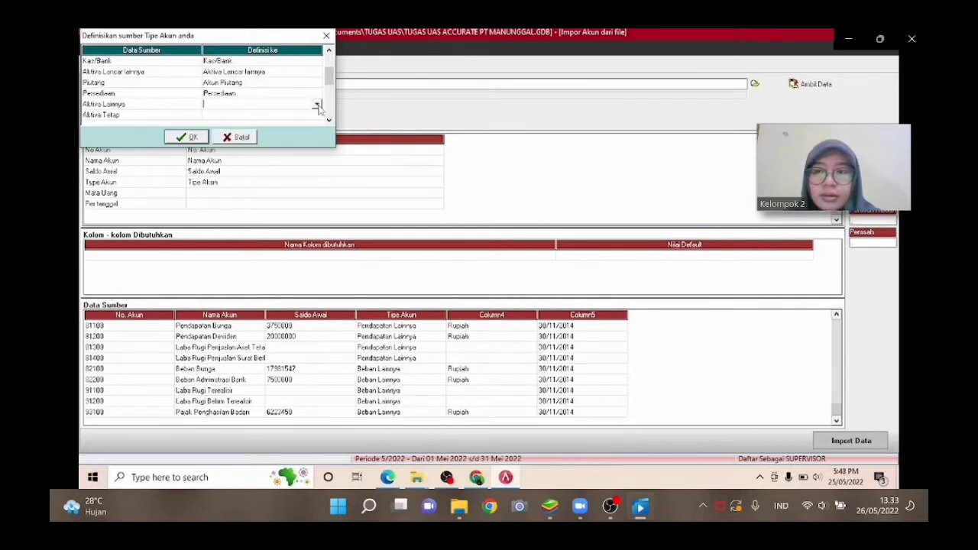
left_click(317, 106)
key("Down")
key("Down")
key("Down")
key("Down")
key("Down")
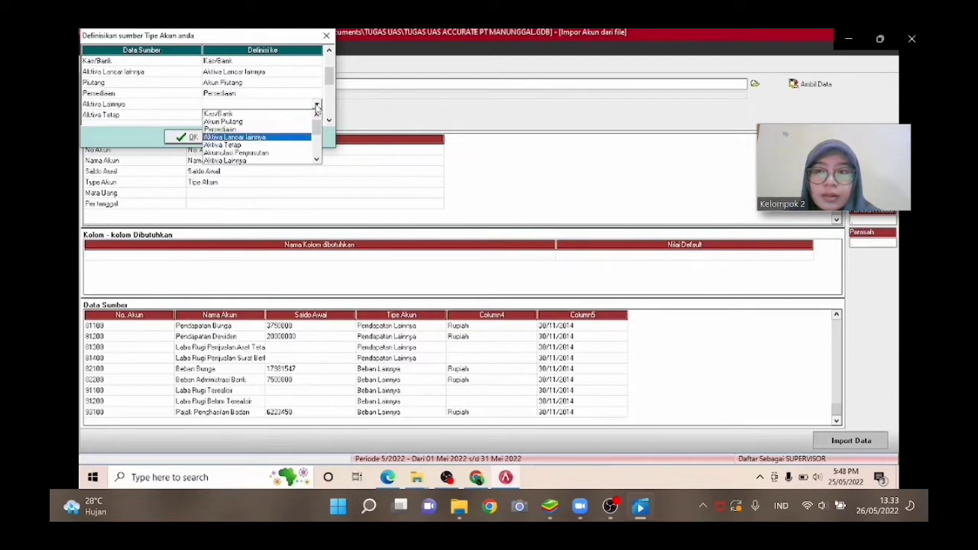
key("Down")
key("Return")
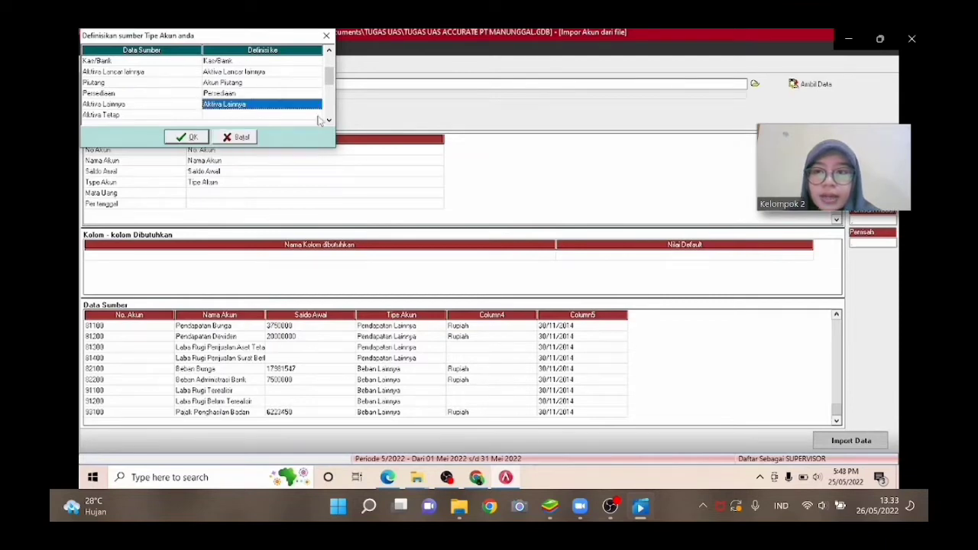
Map the Aktiva Tetap source type to Aktiva Tetap.
left_click(319, 120)
left_click(318, 119)
left_click(317, 117)
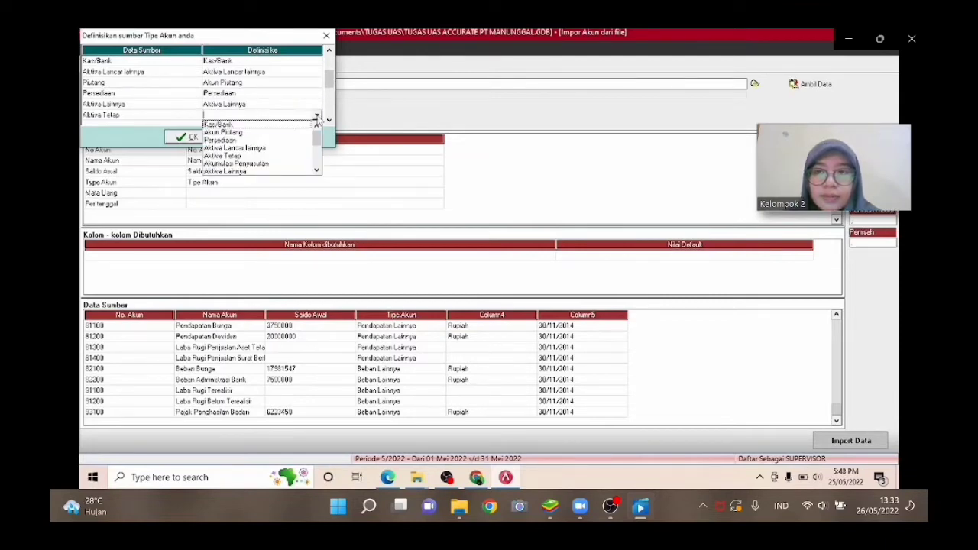
key("Down")
key("Down")
key("Down")
key("Return")
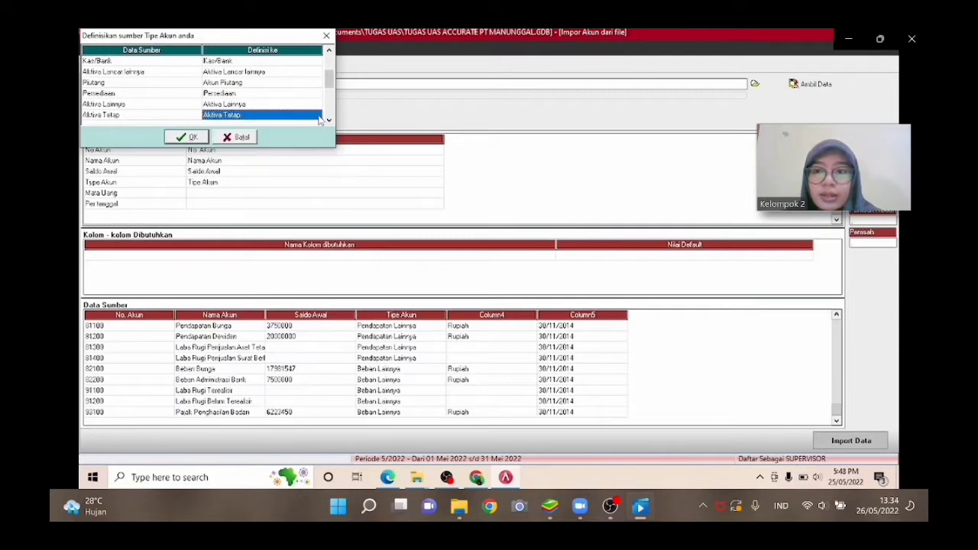
Map the Akumulasi Penyusutan source type to Akumulasi Penyusutan.
left_click(329, 120)
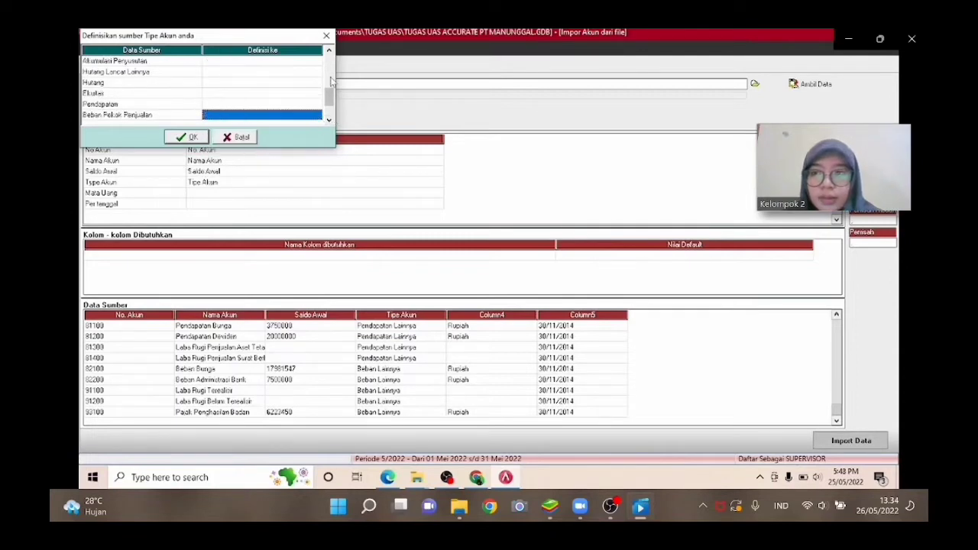
left_click(330, 81)
left_click(290, 72)
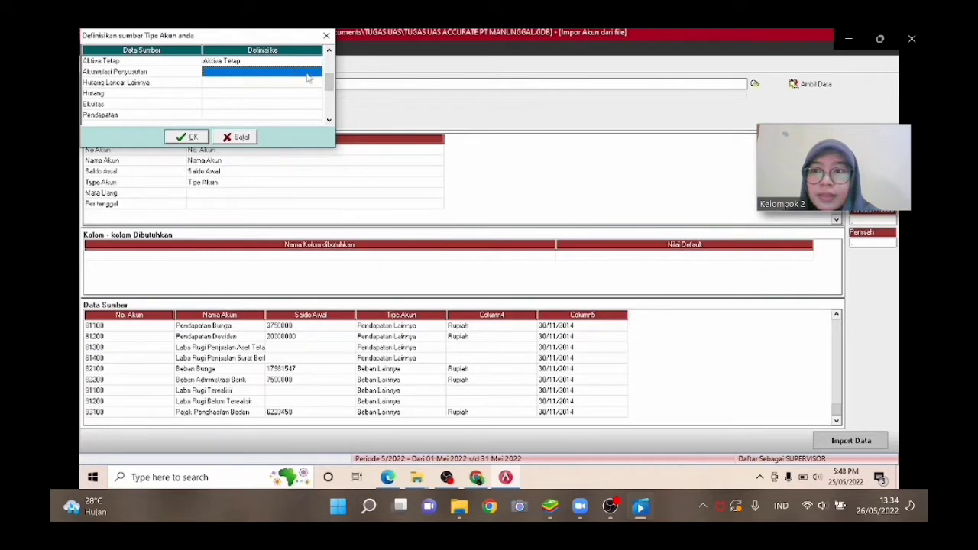
left_click(319, 74)
left_click(317, 73)
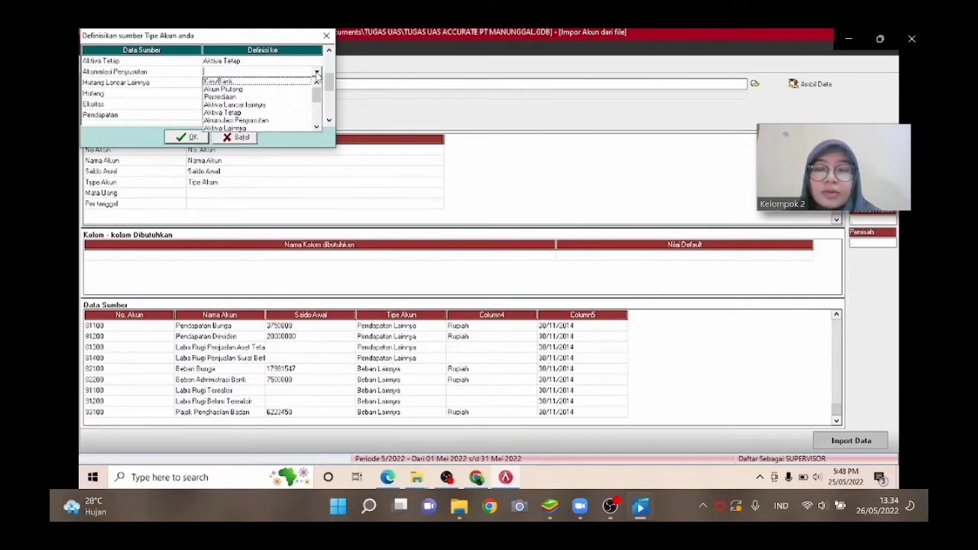
key("Down")
key("Down")
key("Down")
key("Down")
key("Down")
key("Down")
key("Return")
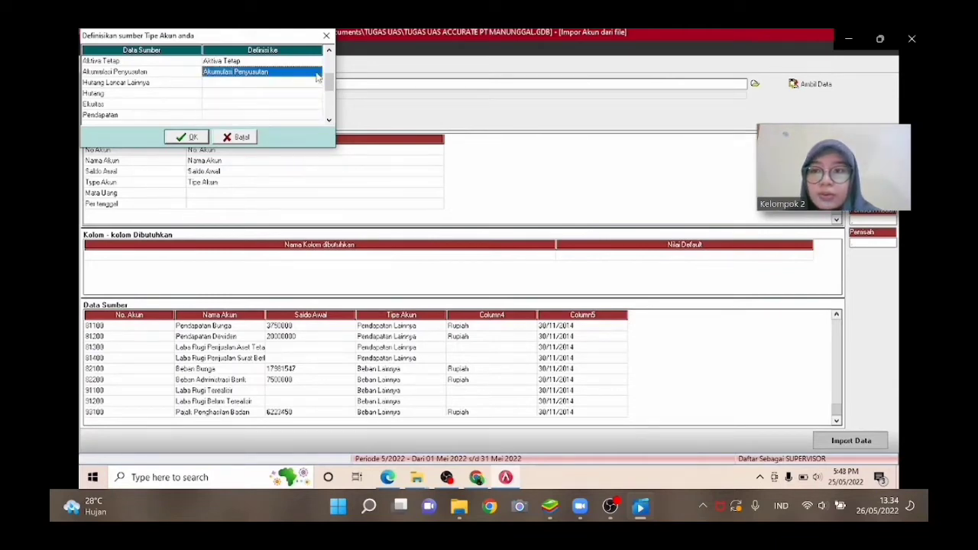
Map the Hutang Lancar Lainnya source type to Hutang lancar lainnya.
left_click(315, 81)
left_click(316, 84)
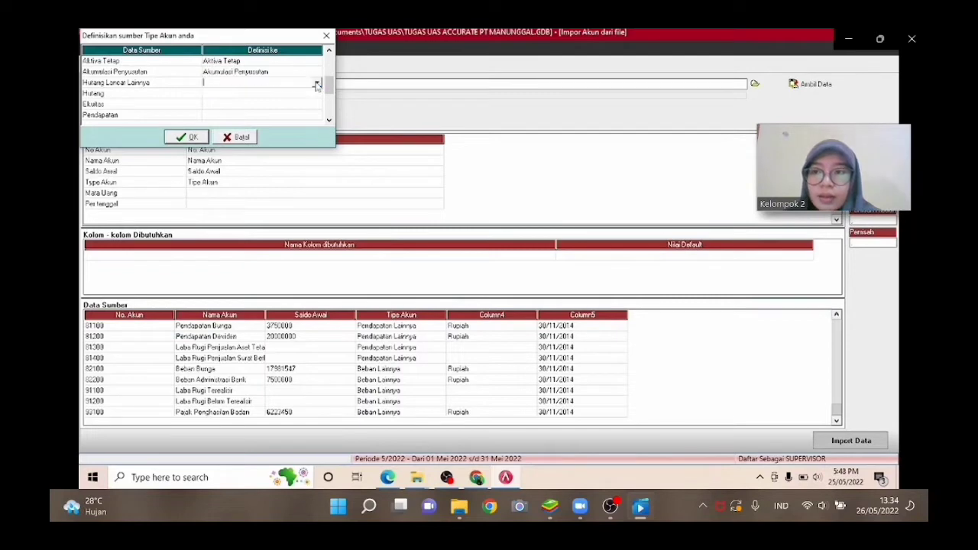
left_click(316, 84)
key("Down")
key("Down")
key("Down")
key("Down")
key("Down")
key("Down")
key("Down")
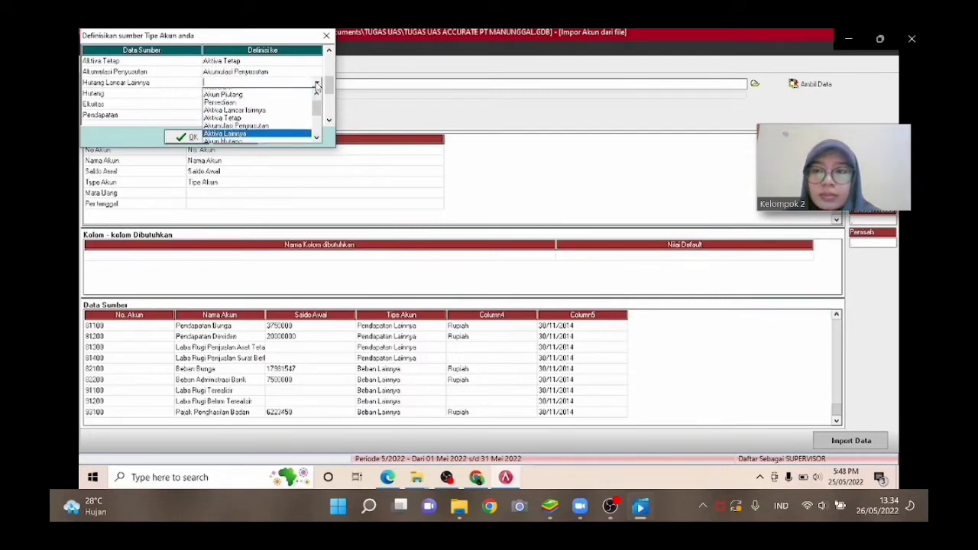
key("Down")
key("Down")
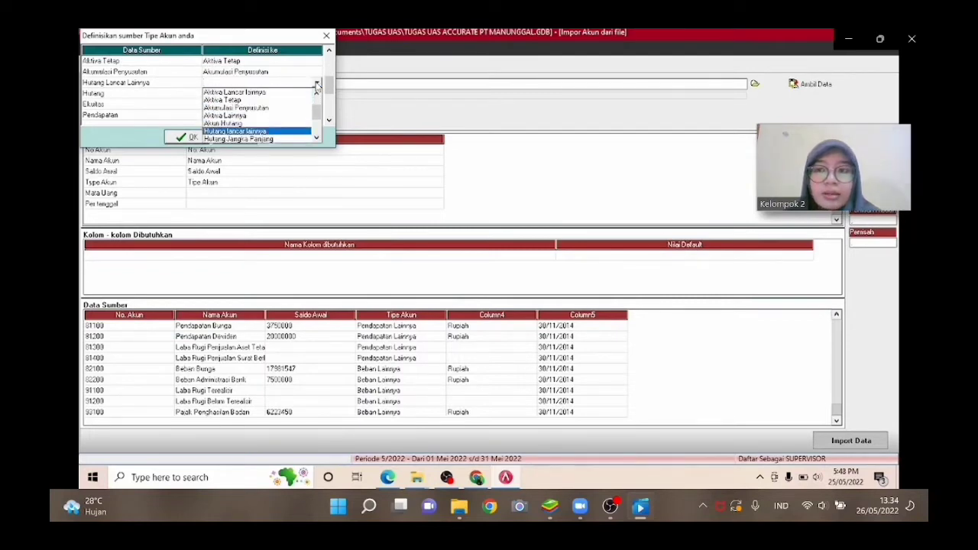
key("Return")
Map the Hutang source type to Akun Hutang.
left_click(318, 94)
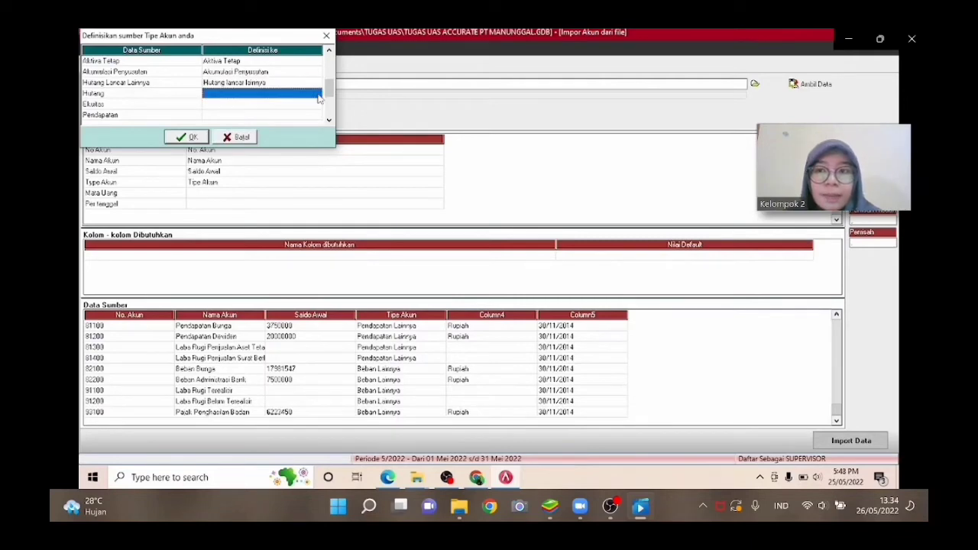
left_click(318, 94)
key("Down")
key("Down")
key("Down")
key("Down")
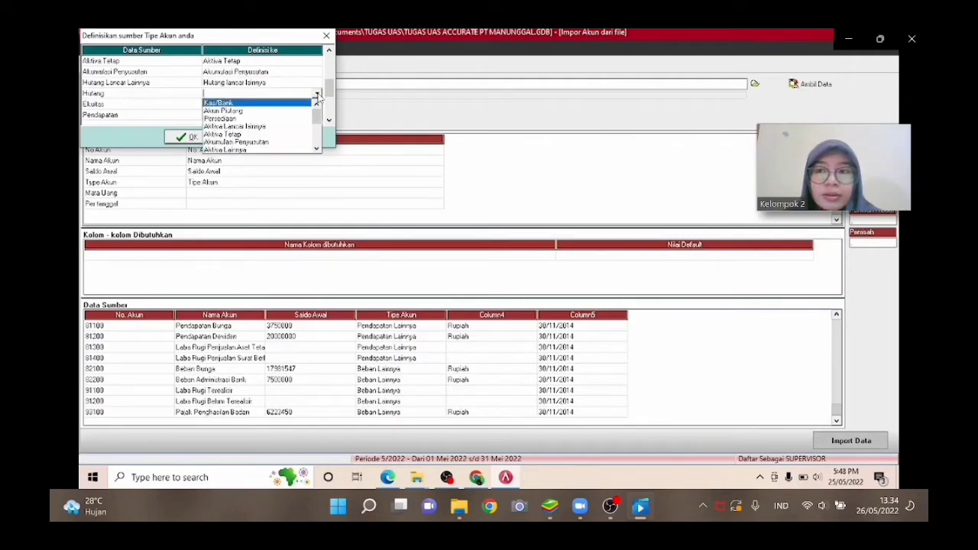
key("Down")
key("Down")
key("Down")
key("Down")
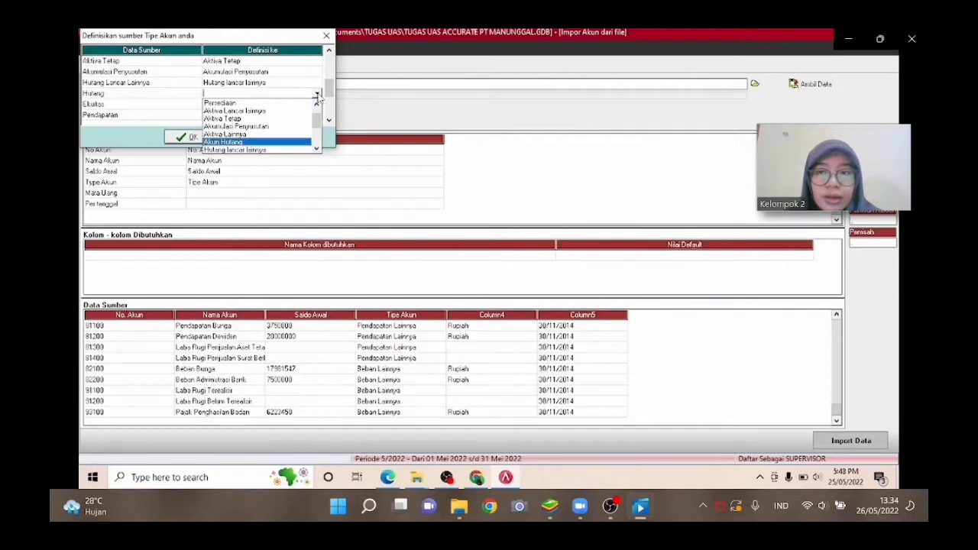
key("Return")
Map the Ekuitas source type to Ekuitas.
left_click(317, 105)
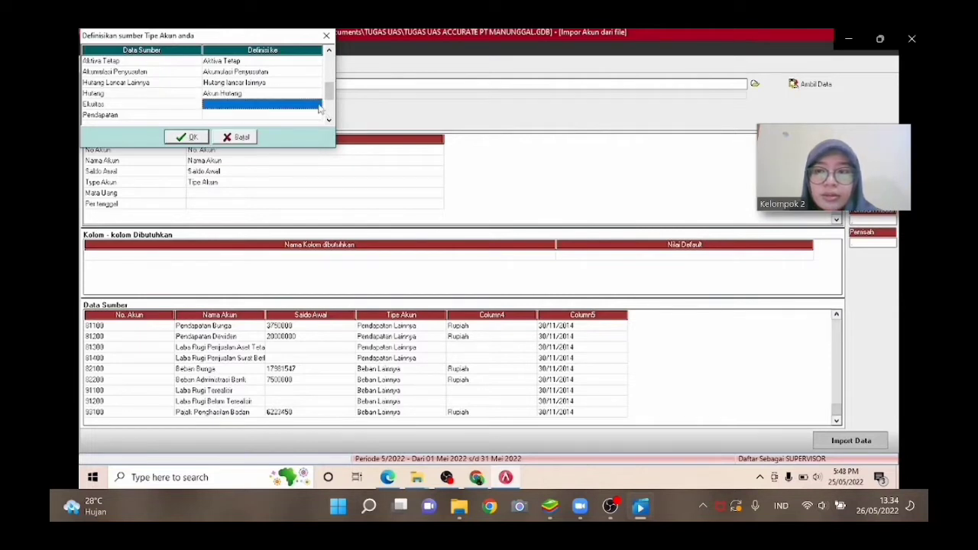
left_click(316, 106)
left_click(316, 106)
key("Down")
key("Down")
key("Down")
key("Down")
key("Down")
key("Down")
key("Down")
key("Down")
key("Down")
key("Down")
key("Down")
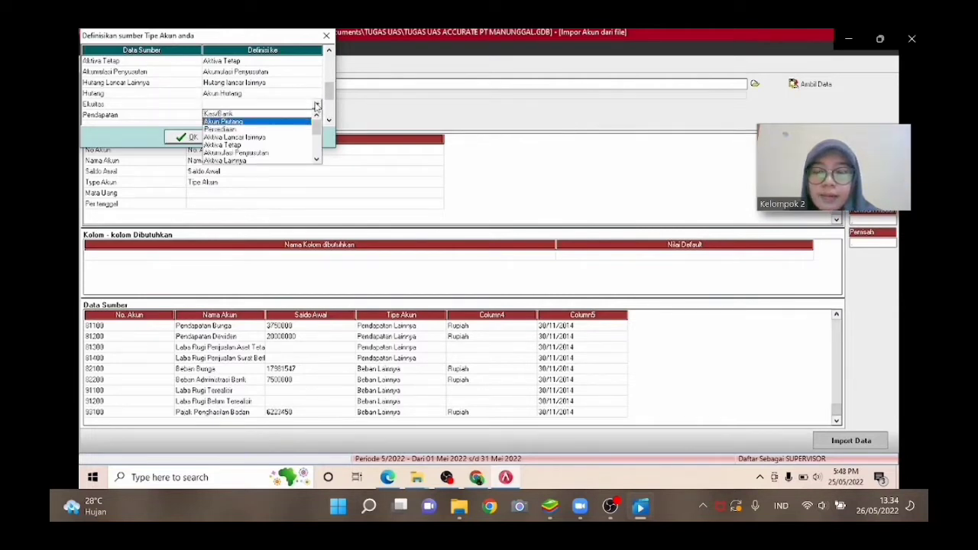
key("Up")
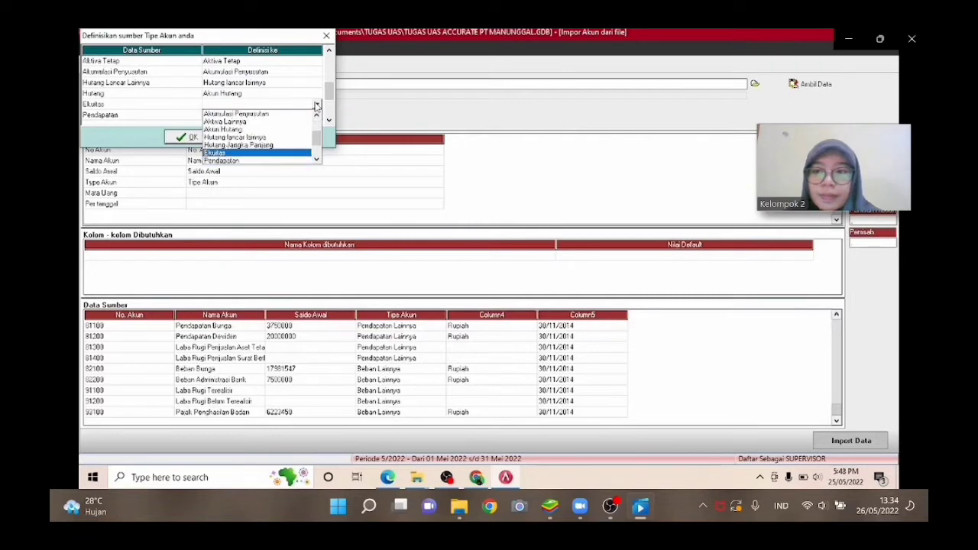
key("Return")
Map the Pendapatan source type to Pendapatan.
left_click(316, 116)
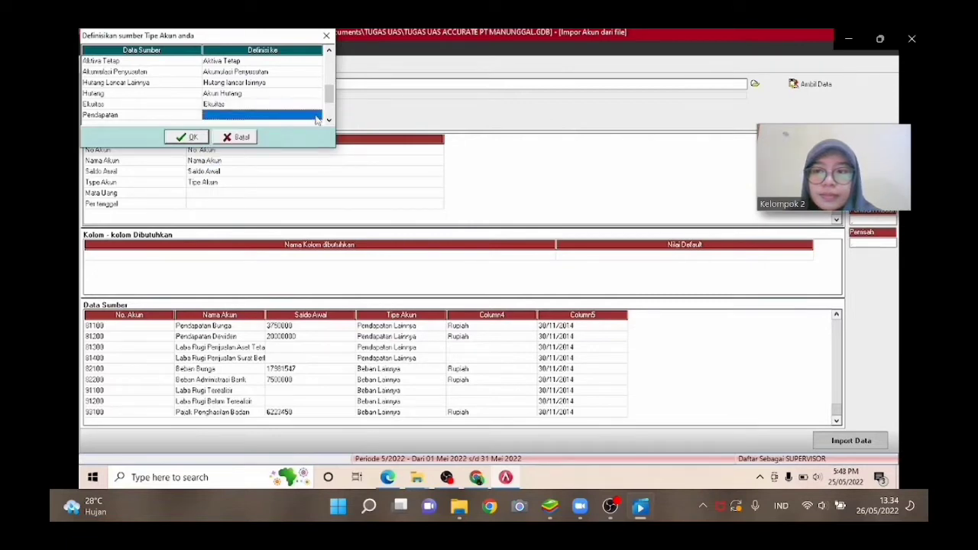
left_click(316, 116)
left_click(317, 116)
key("Down")
key("Down")
key("Down")
key("Down")
key("Down")
key("Down")
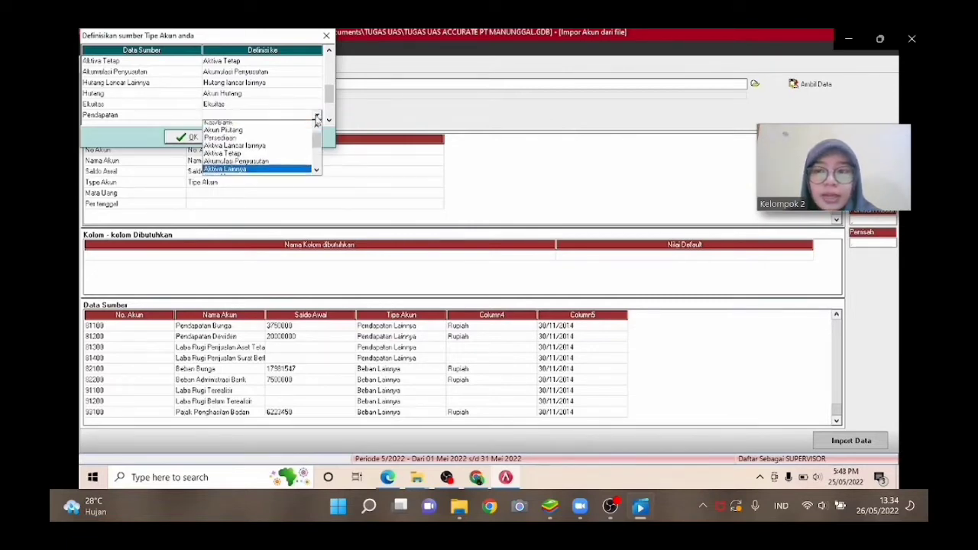
key("Down")
key("Down")
key("Down")
key("Down")
key("Return")
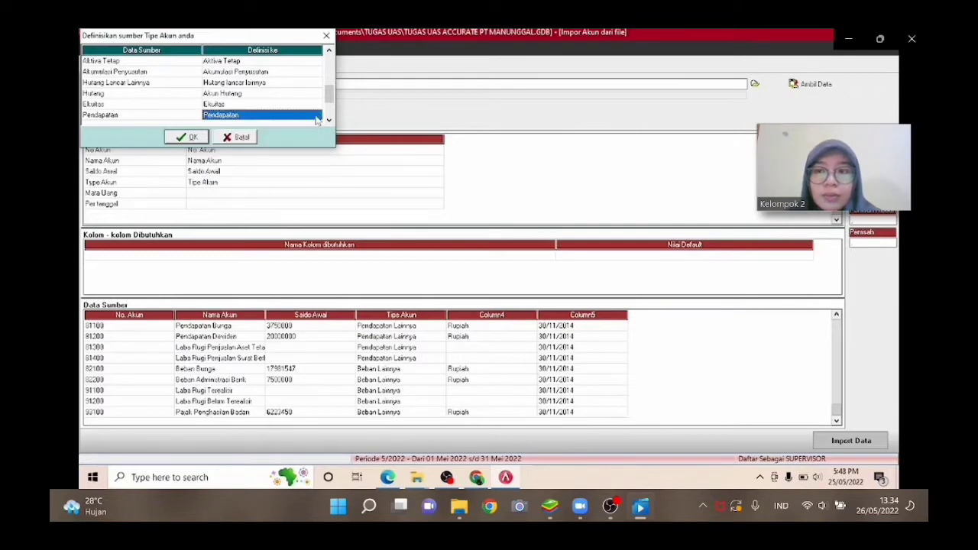
Map the Beban Pokok Penjualan source type to Harga Pokok Penjualan.
scroll(330, 115, "down", 4)
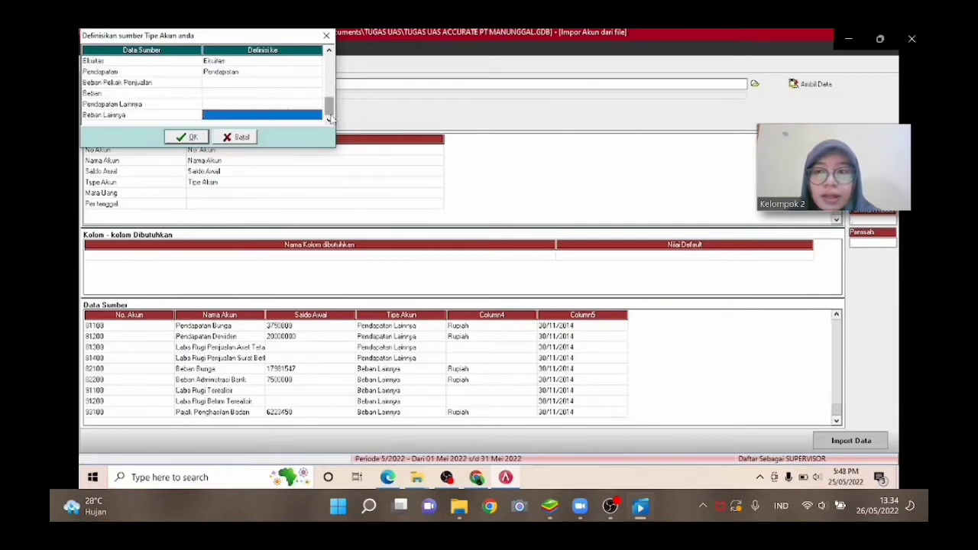
left_click(312, 84)
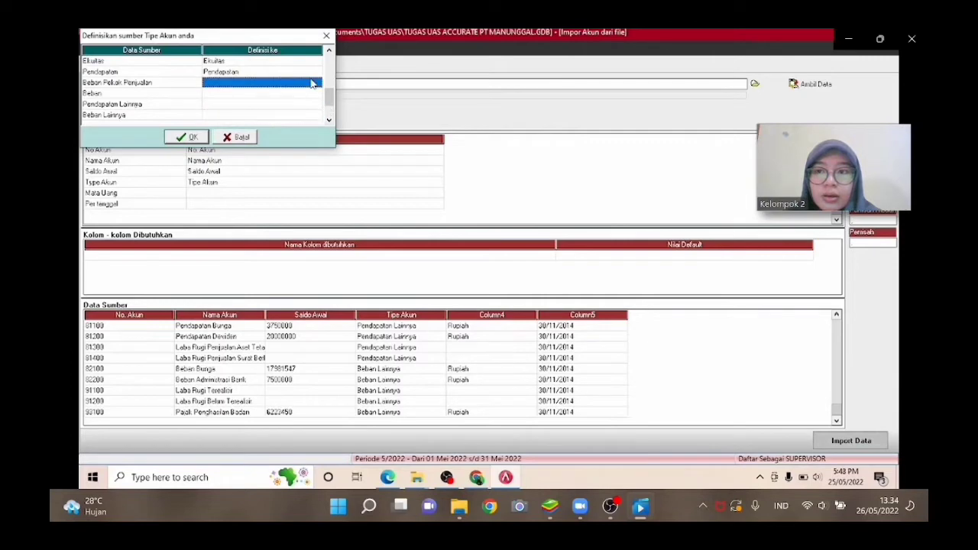
left_click(313, 84)
left_click(316, 82)
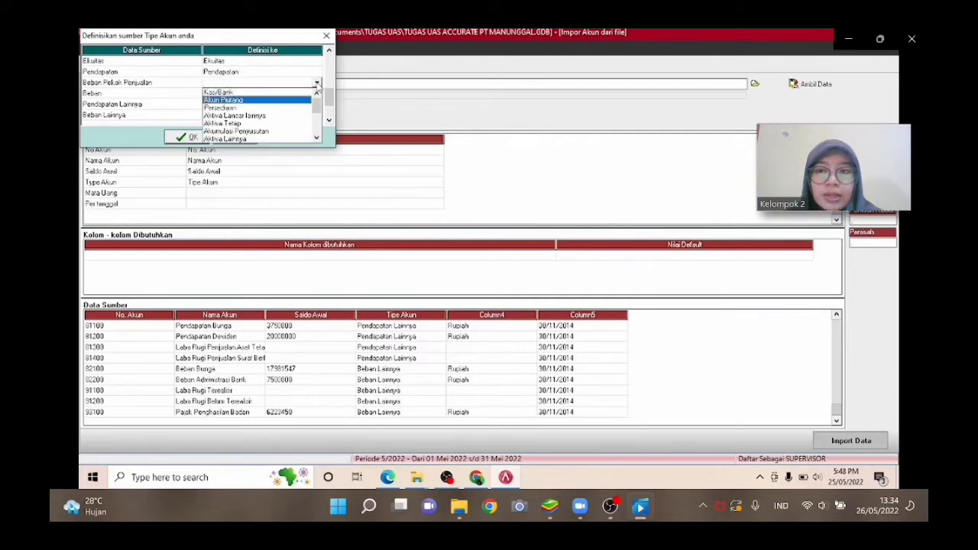
scroll(317, 85, "down", 10)
scroll(317, 85, "up", 3)
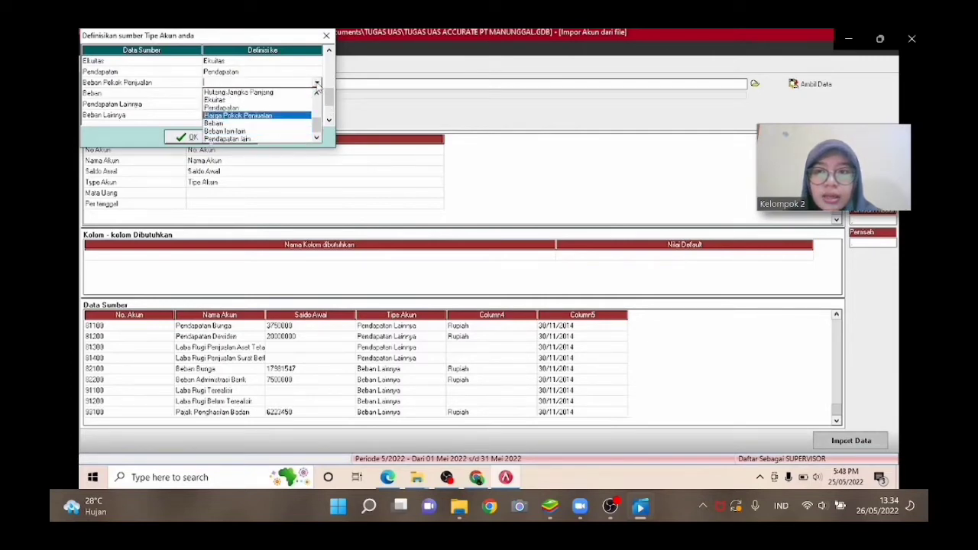
left_click(317, 86)
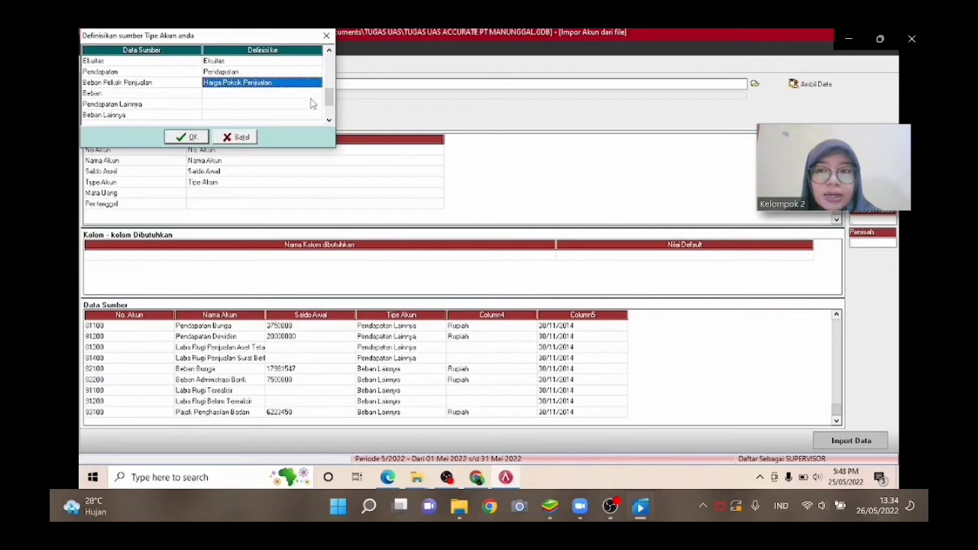
Map the Beban source type to Beban.
left_click(315, 93)
left_click(315, 93)
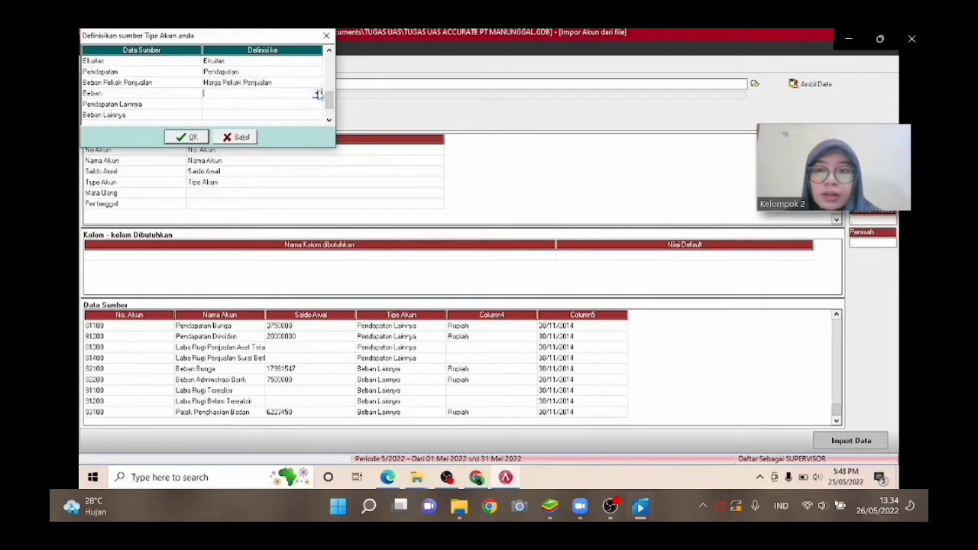
left_click(316, 94)
scroll(316, 98, "down", 14)
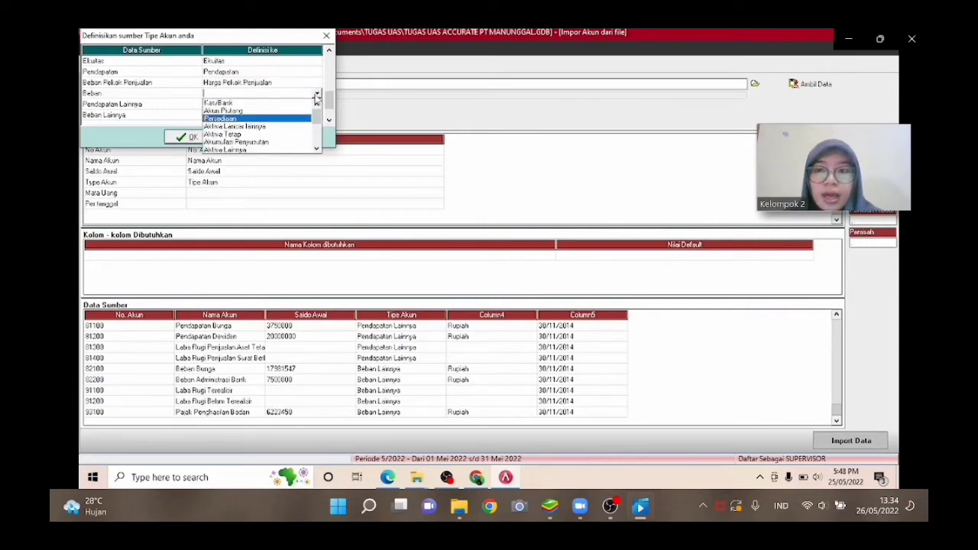
scroll(316, 98, "up", 2)
left_click(315, 95)
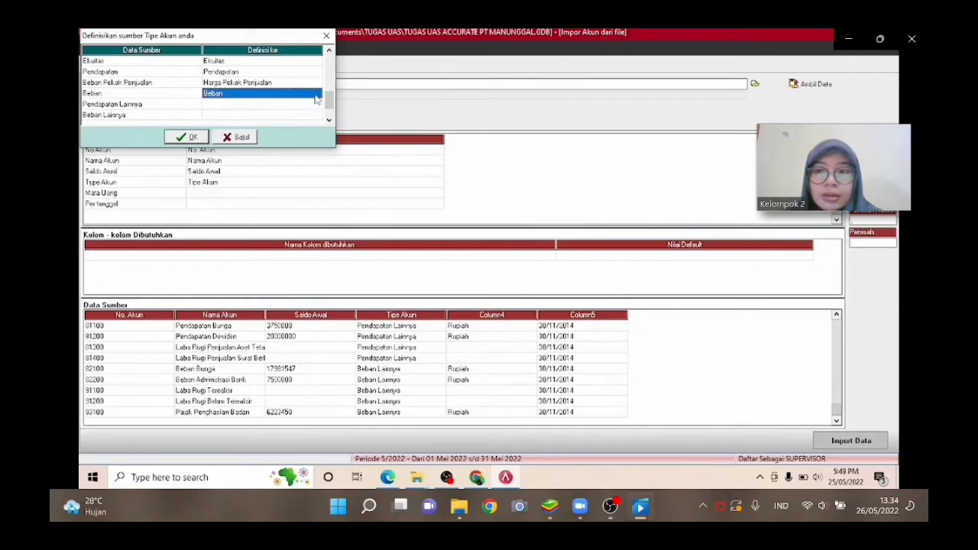
Map the Pendapatan Lainnya source type to Pendapatan lain.
left_click(316, 104)
left_click(317, 104)
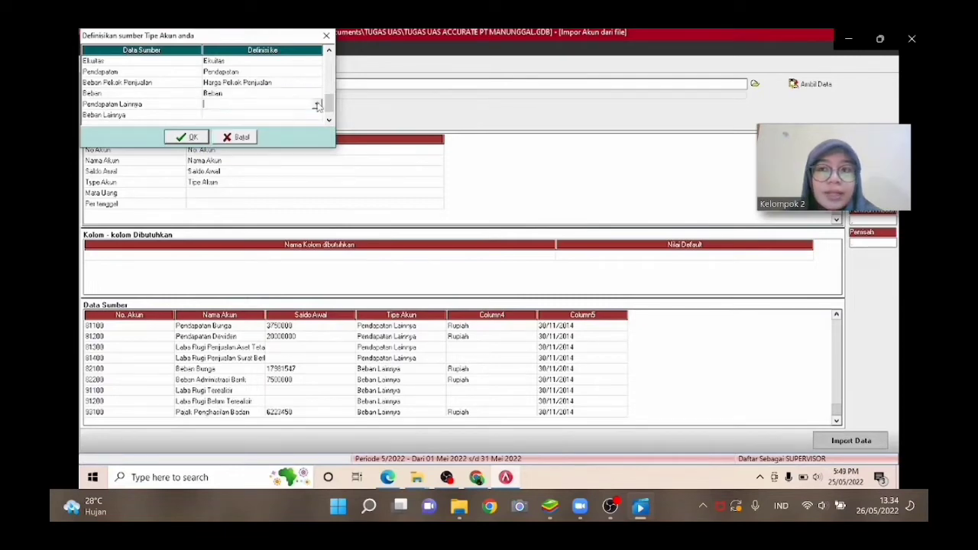
left_click(317, 105)
scroll(316, 106, "down", 12)
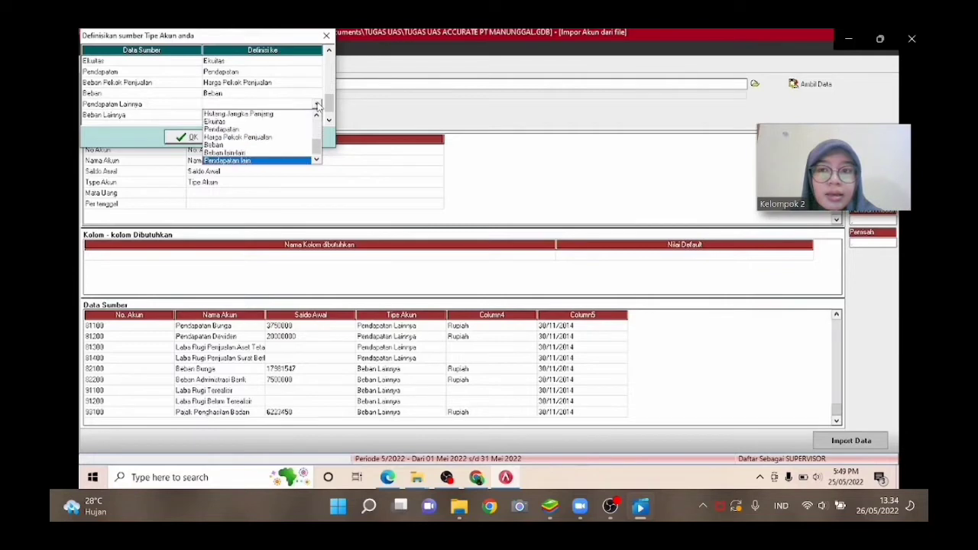
left_click(317, 105)
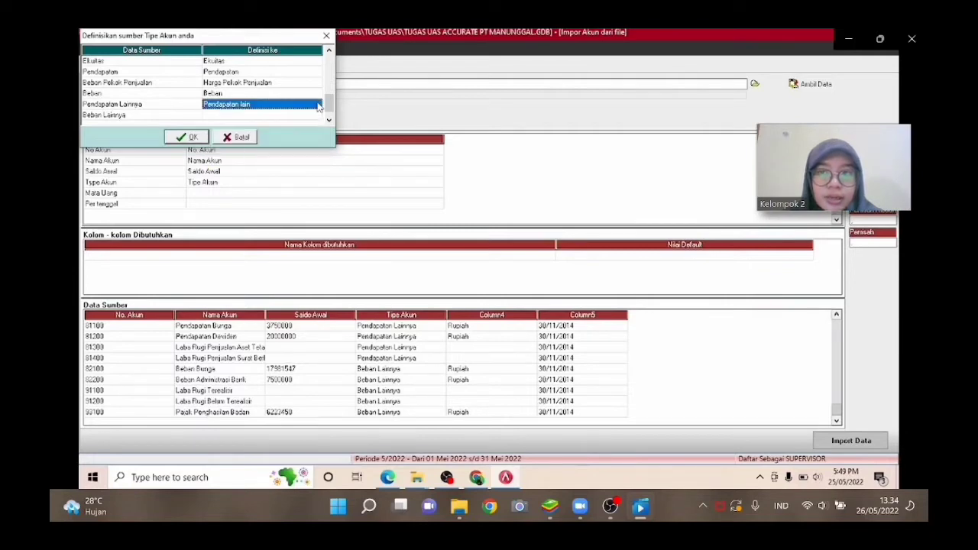
Map the Beban Lainnya source type to Beban lain-lain and confirm the account type mapping.
left_click(317, 116)
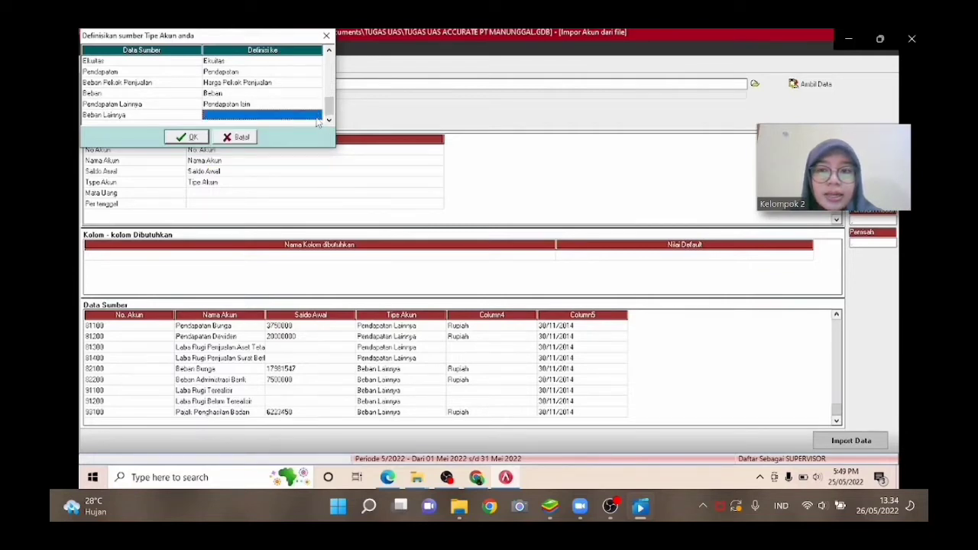
left_click(316, 116)
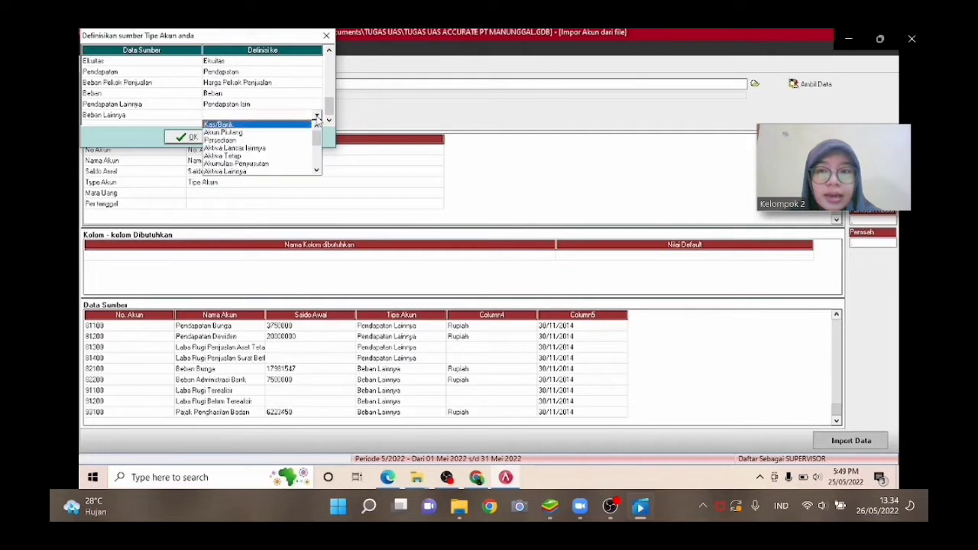
scroll(316, 118, "down", 5)
scroll(317, 118, "down", 9)
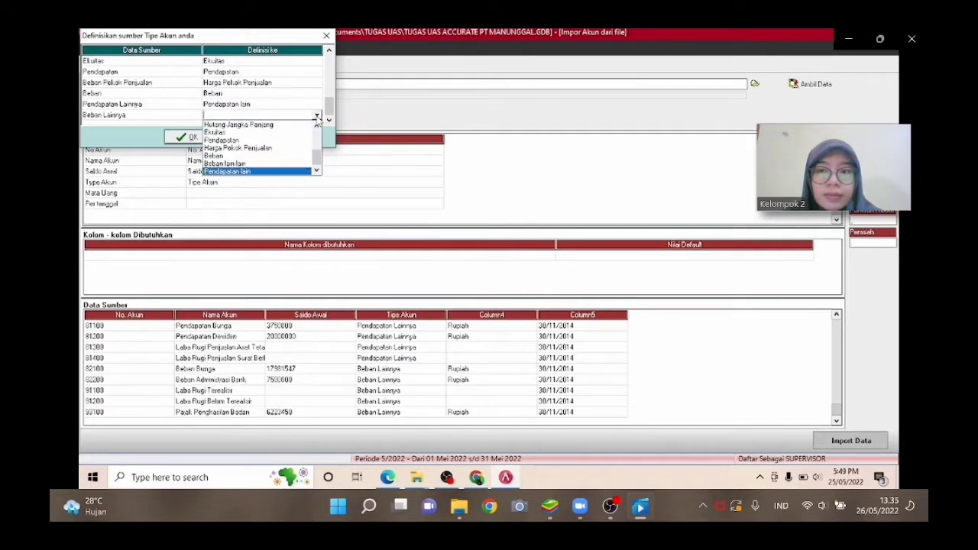
scroll(317, 118, "up", 1)
left_click(317, 118)
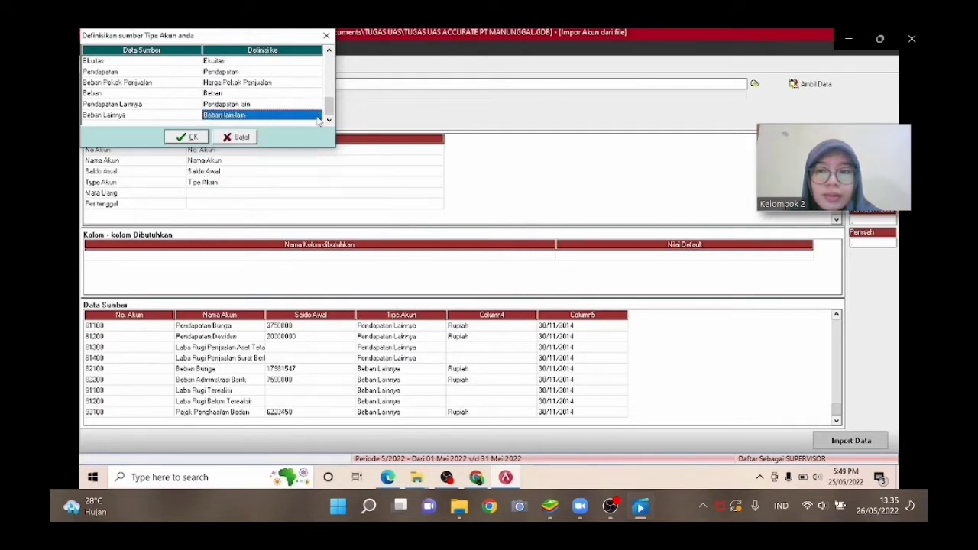
left_click(198, 137)
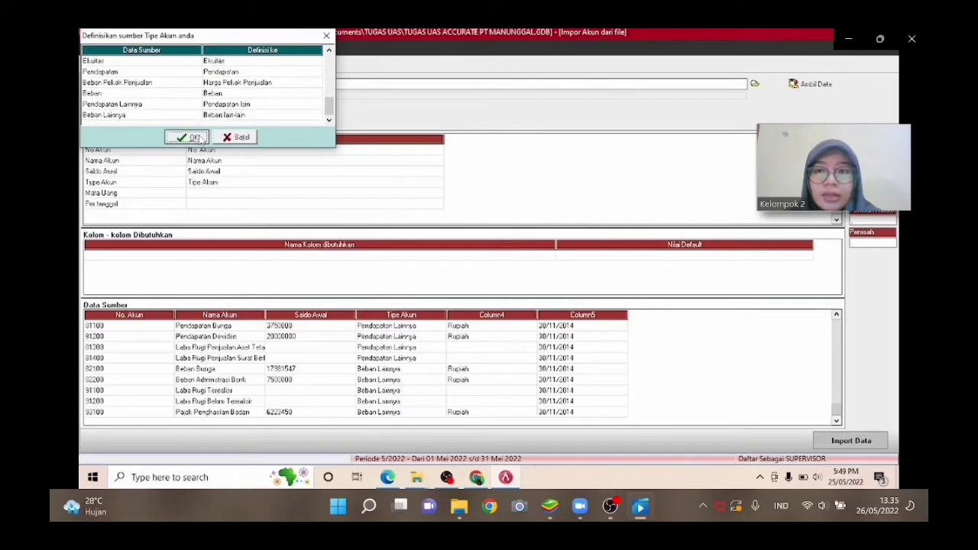
Define the Mata Uang source column as Mata Uang.
left_click(434, 194)
left_click(438, 195)
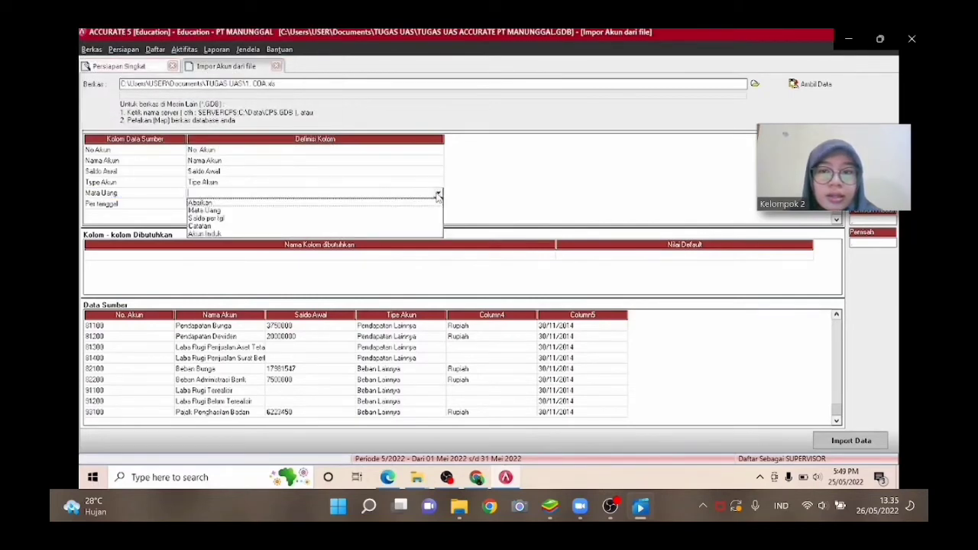
key("Down")
key("Down")
key("Down")
key("Up")
key("Return")
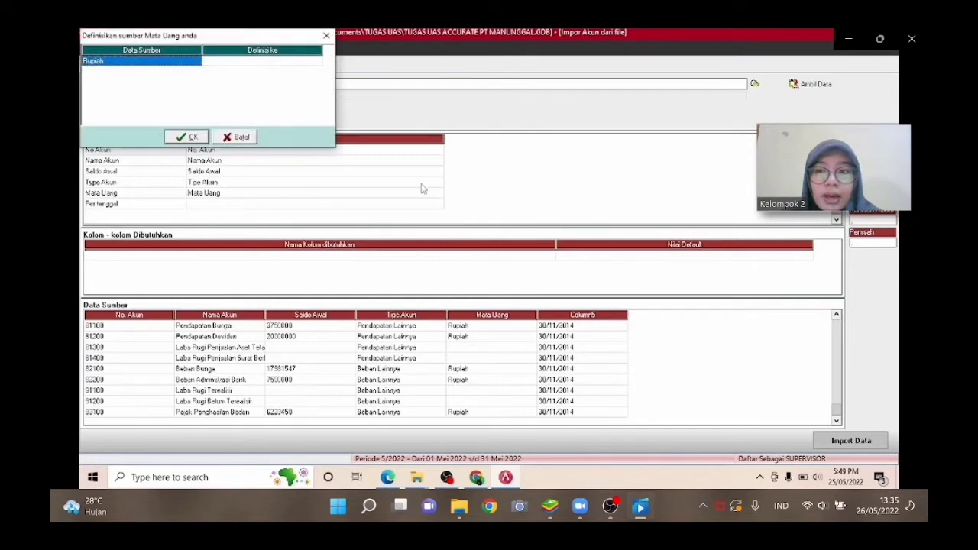
Map the Rupiah source currency to RUPIAH and confirm the currency mapping.
left_click(316, 65)
left_click(316, 64)
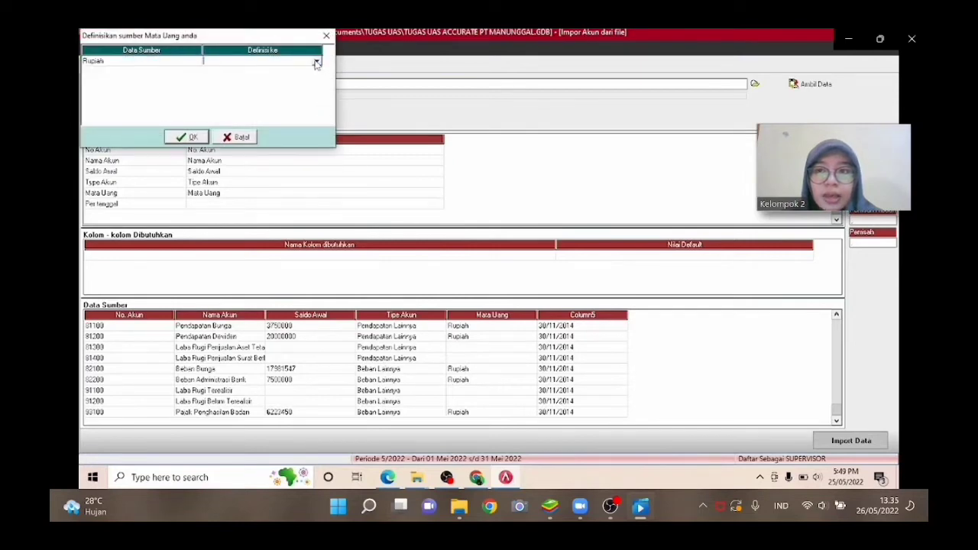
left_click(318, 64)
key("Down")
key("Return")
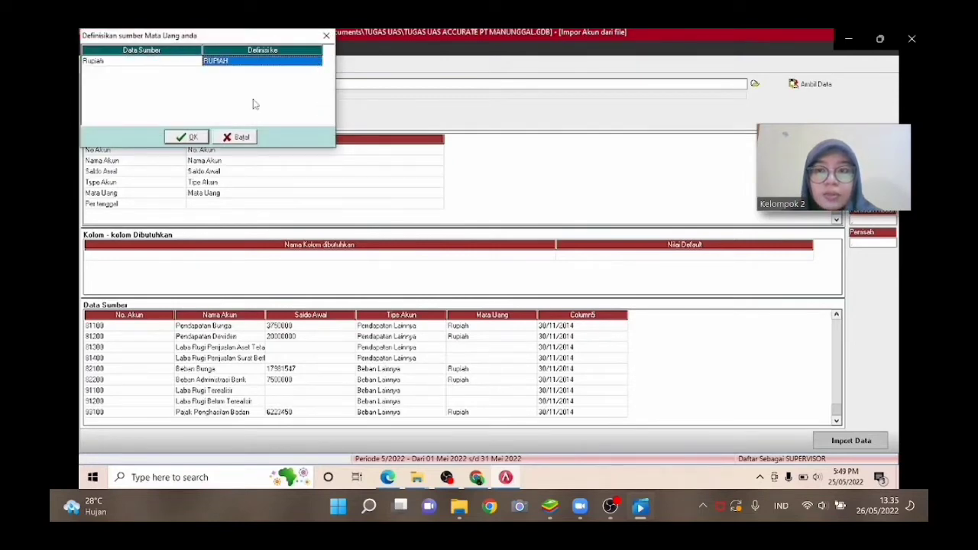
left_click(193, 137)
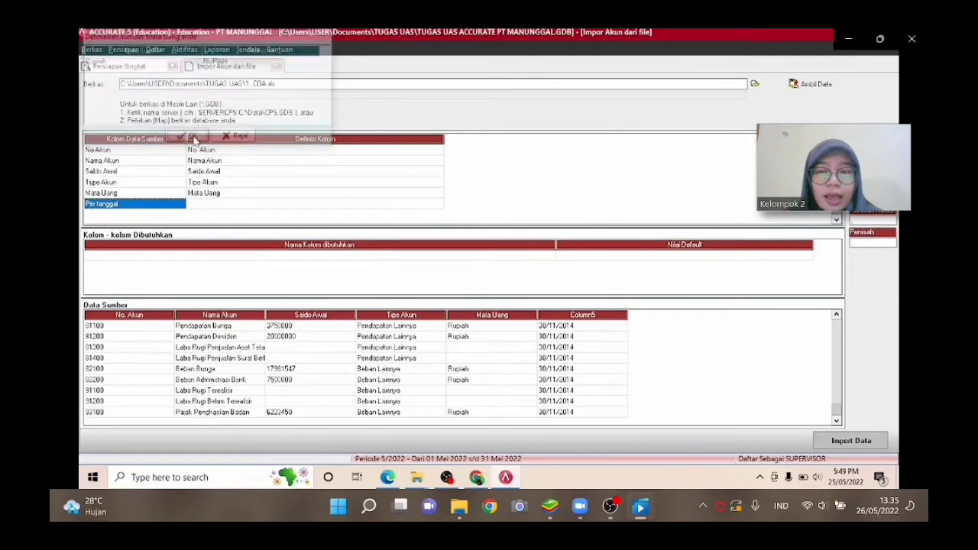
Define the Per tanggal source column as Saldo per tgl.
left_click(435, 206)
left_click(438, 206)
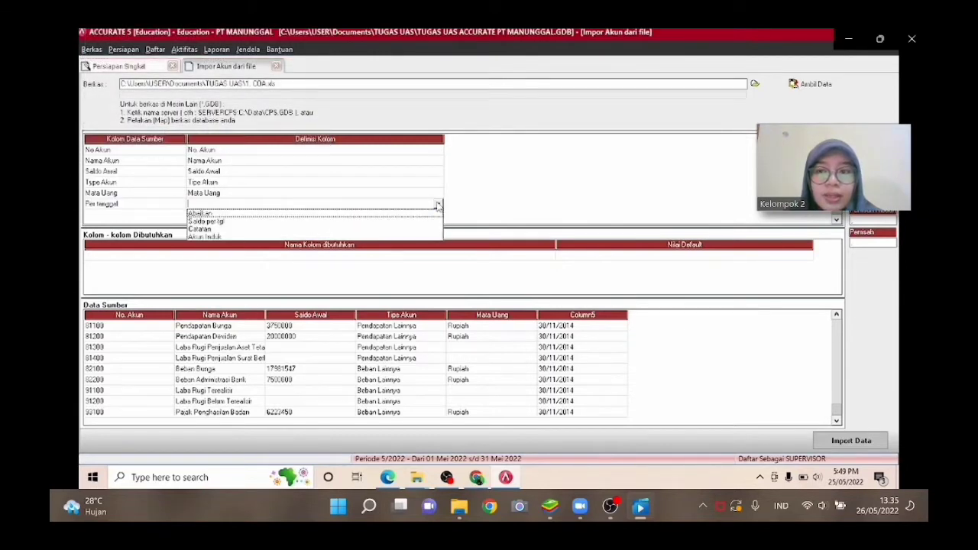
left_click(349, 221)
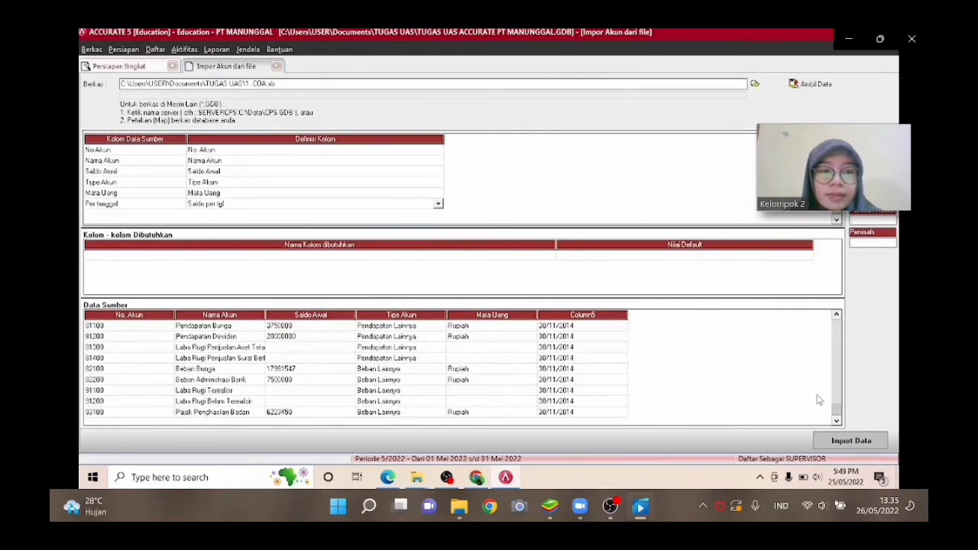
Import the mapped account data into the company database and acknowledge the result.
left_click(836, 419)
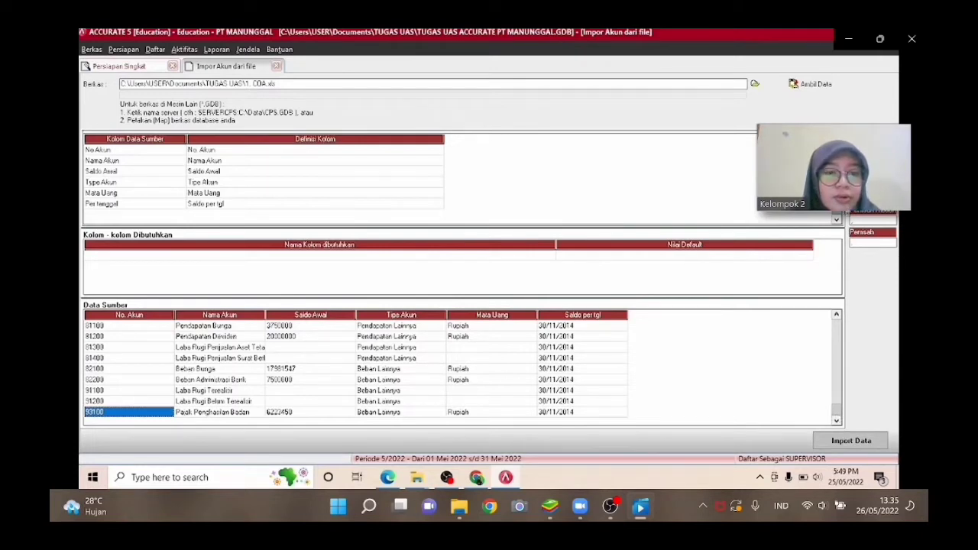
left_click(829, 442)
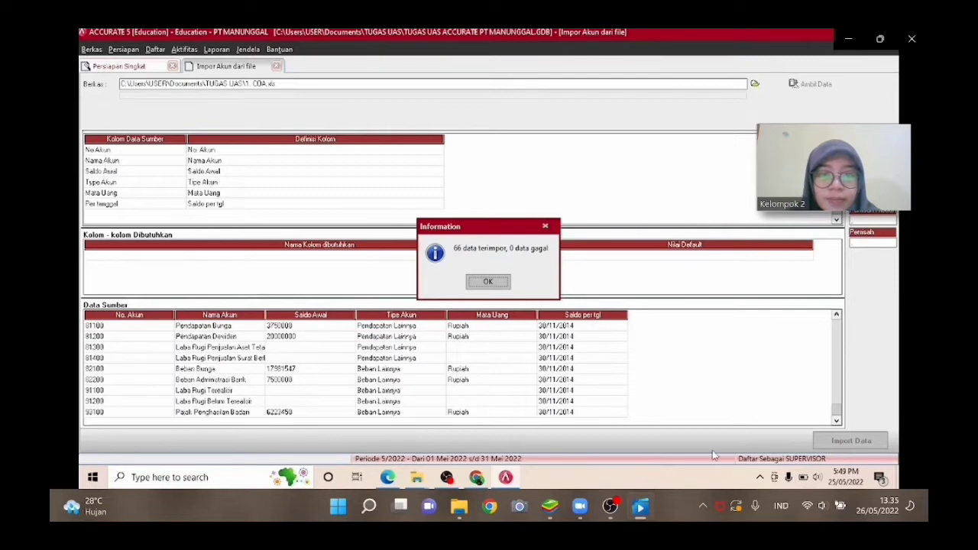
left_click(497, 289)
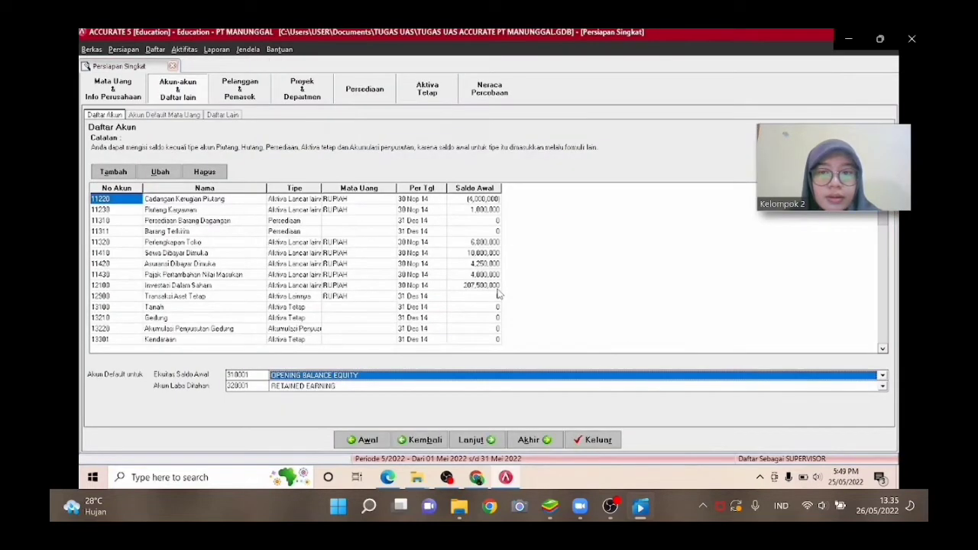
Move on to the currency default accounts and set sales and purchase prepayments to Uang Muka Penjualan and Uang Muka Pembelian.
left_click(470, 442)
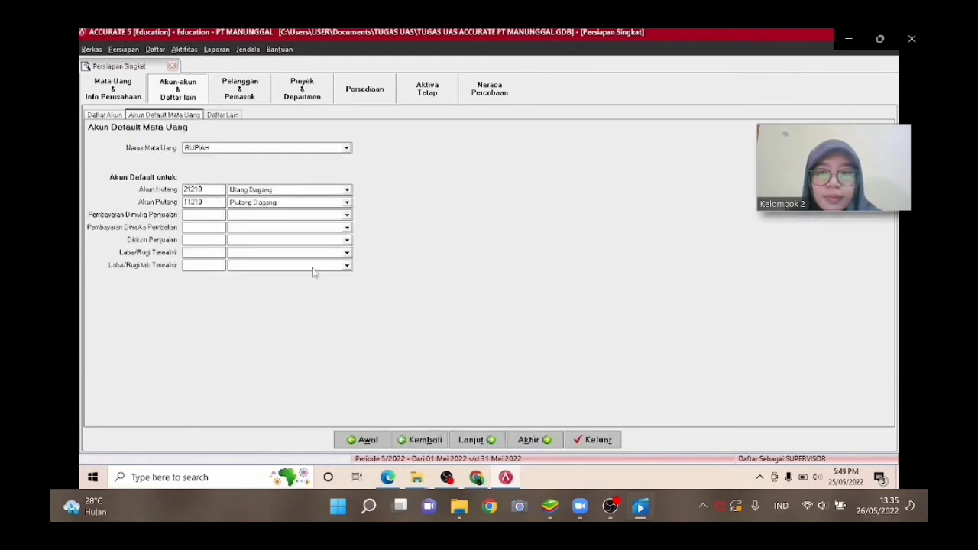
left_click(346, 215)
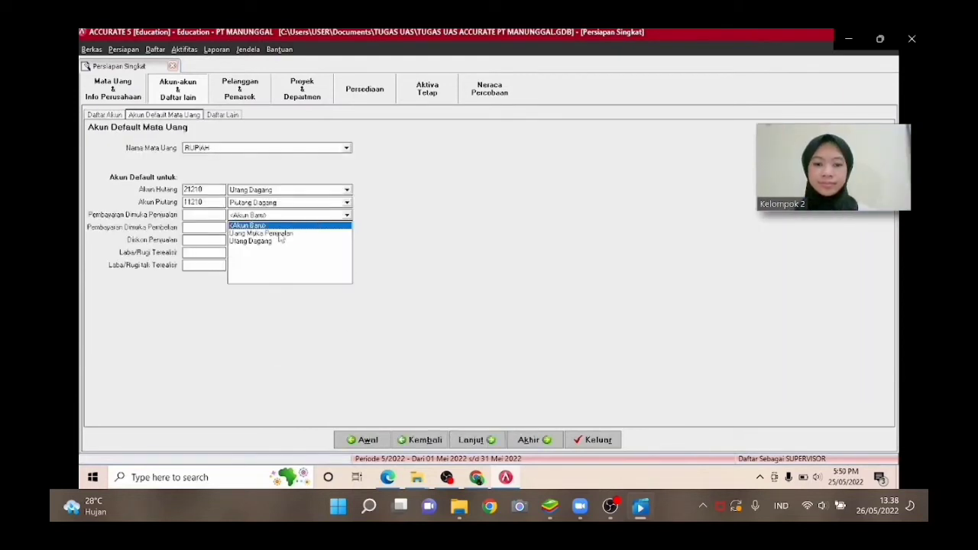
left_click(279, 235)
left_click(346, 228)
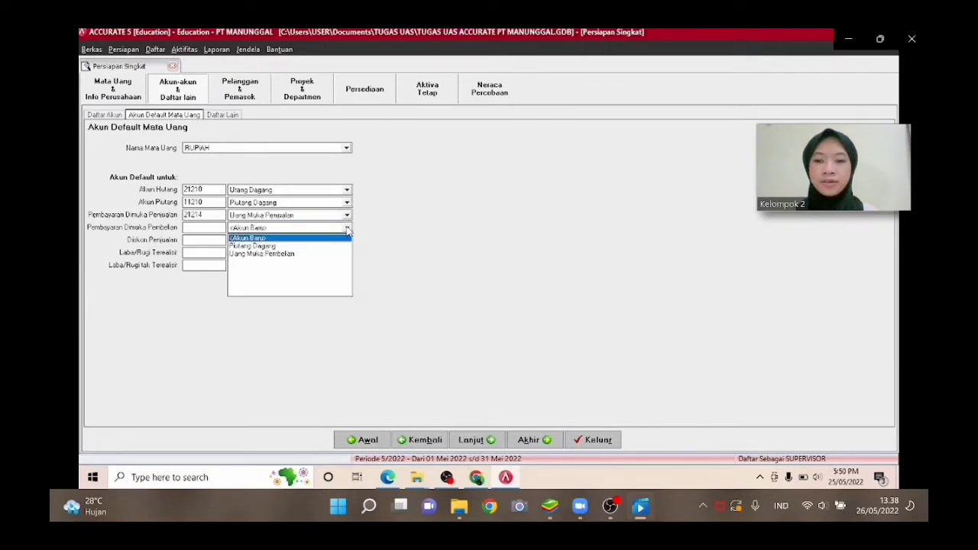
left_click(293, 254)
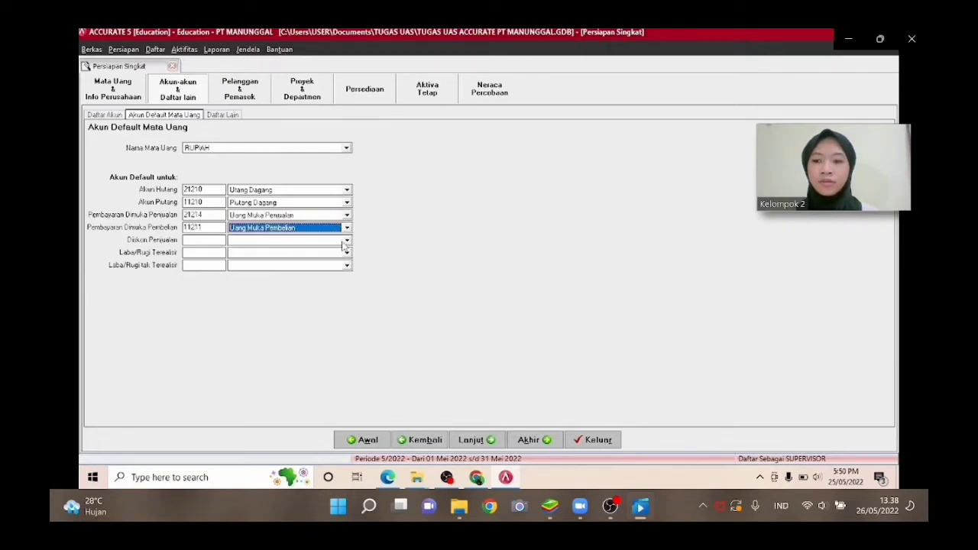
Set the Diskon Penjualan default account to Potongan Penjualan.
left_click(347, 241)
key("Down")
key("Down")
key("Down")
key("Down")
key("Down")
key("Down")
key("Down")
key("Down")
key("Down")
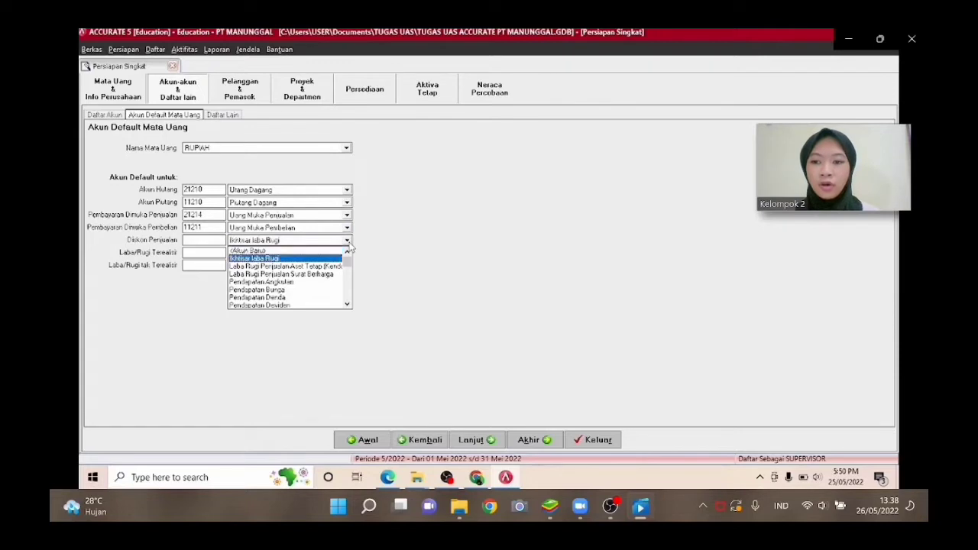
key("Return")
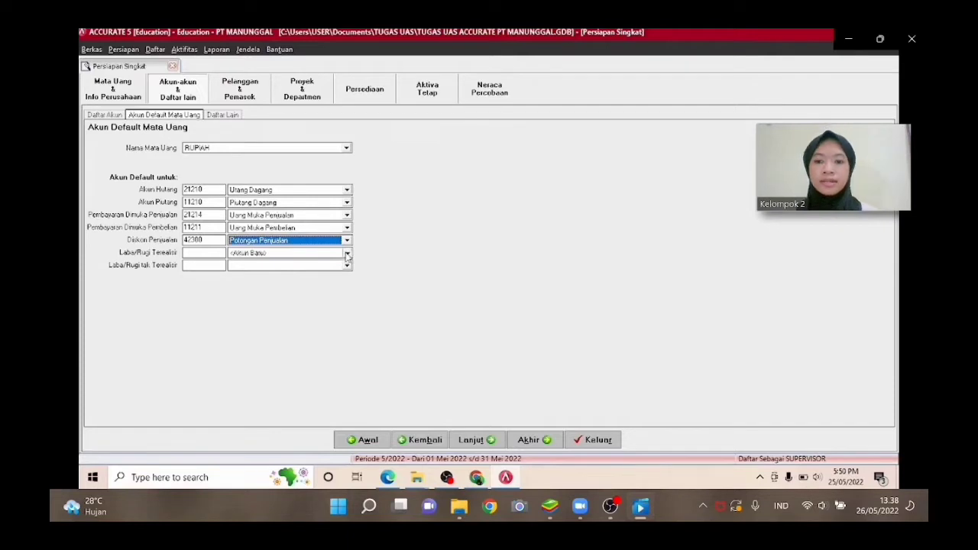
Set the Laba/Rugi Terealisir default account to Laba Rugi Terealisir.
left_click(346, 254)
key("Down")
key("Down")
key("Down")
key("Down")
key("Down")
key("Down")
key("Down")
key("Down")
key("Down")
key("Down")
key("Down")
key("Down")
key("Down")
key("Down")
key("Down")
key("Down")
key("Down")
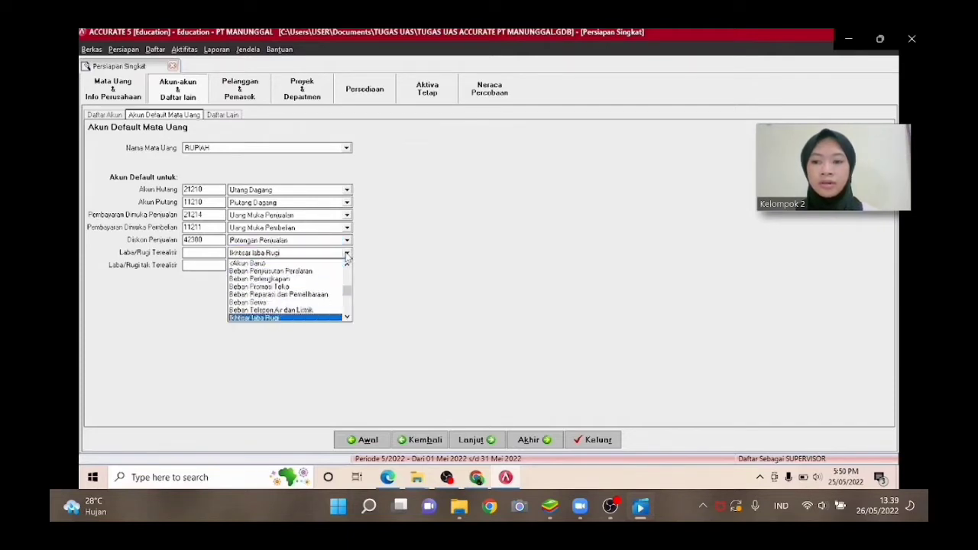
key("Down")
key("Down")
key("Down")
key("Down")
key("Down")
key("Down")
key("Down")
key("Down")
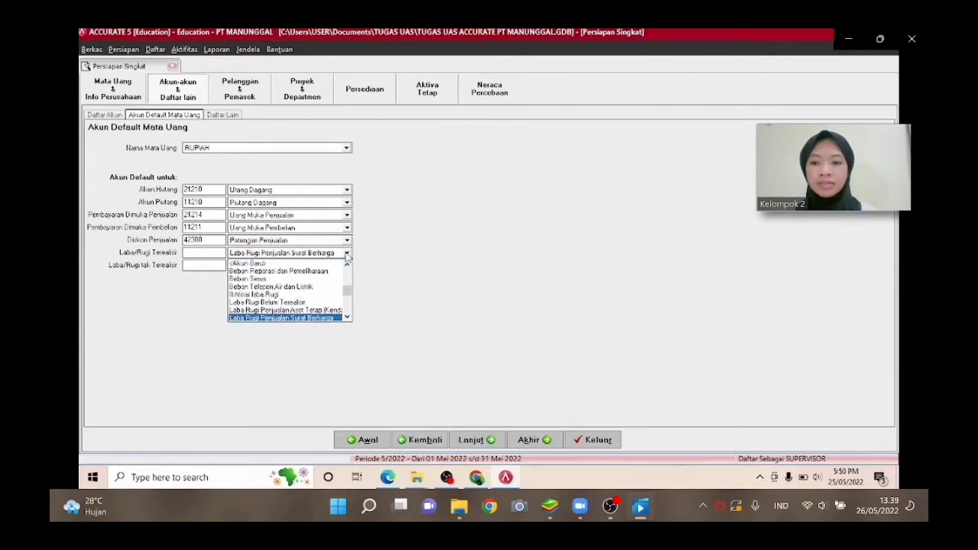
key("Up")
key("Up")
key("Up")
key("Up")
key("Up")
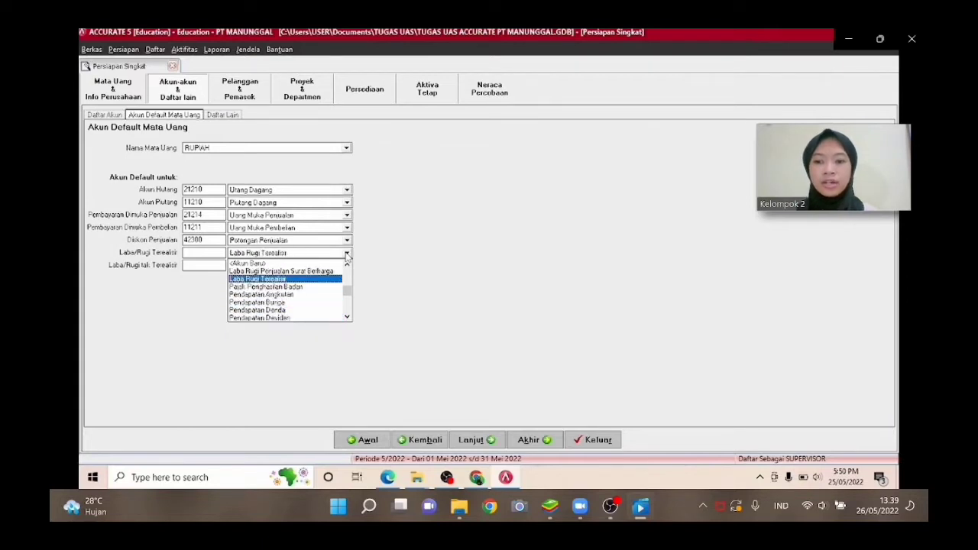
key("Return")
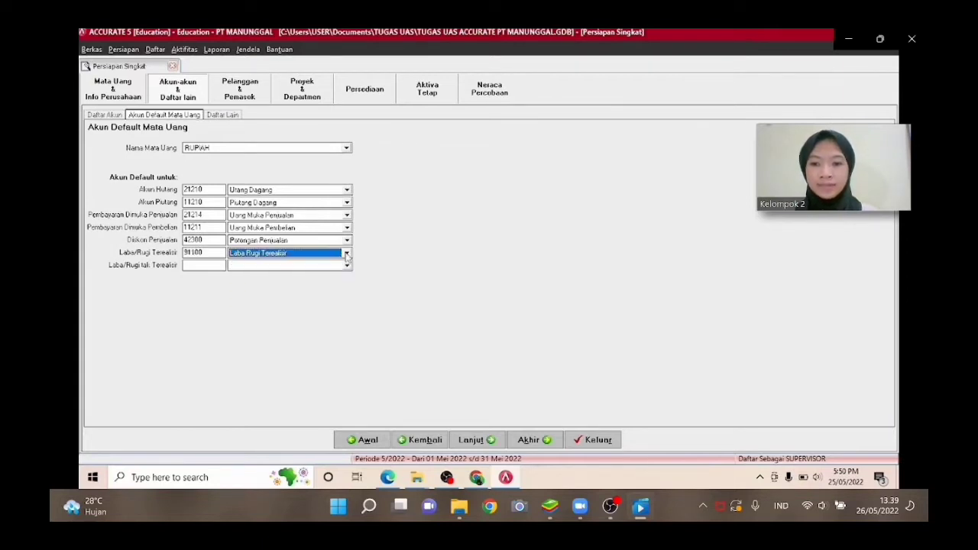
Set the Laba/Rugi tak Terealisir default account to Laba Rugi Belum Terealisir.
left_click(347, 265)
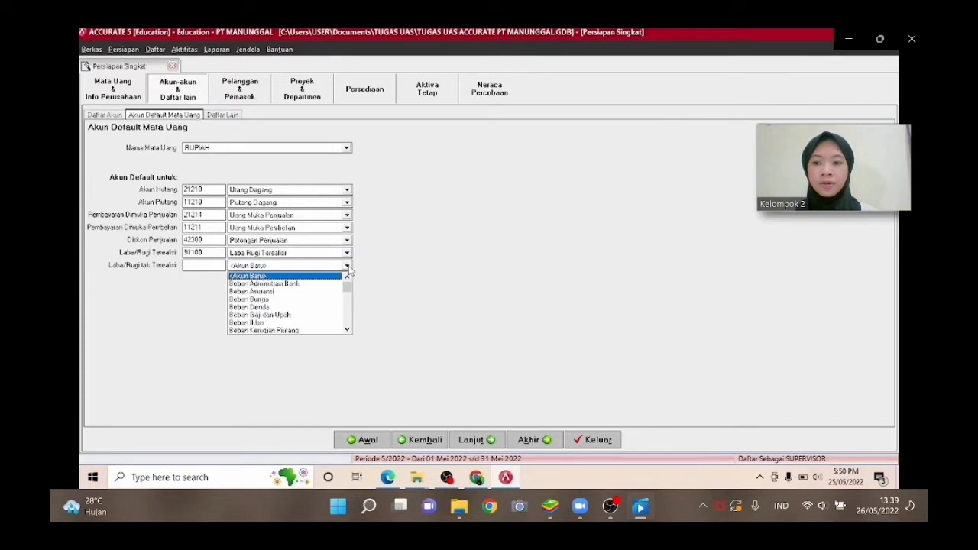
key("Down")
key("Down")
key("Down")
key("Down")
key("Down")
key("Down")
key("Down")
key("Down")
key("Down")
key("Down")
key("Down")
key("Down")
key("Down")
key("Down")
key("Down")
key("Down")
key("Down")
key("Down")
key("Down")
key("Down")
key("Down")
key("Down")
key("Down")
key("Down")
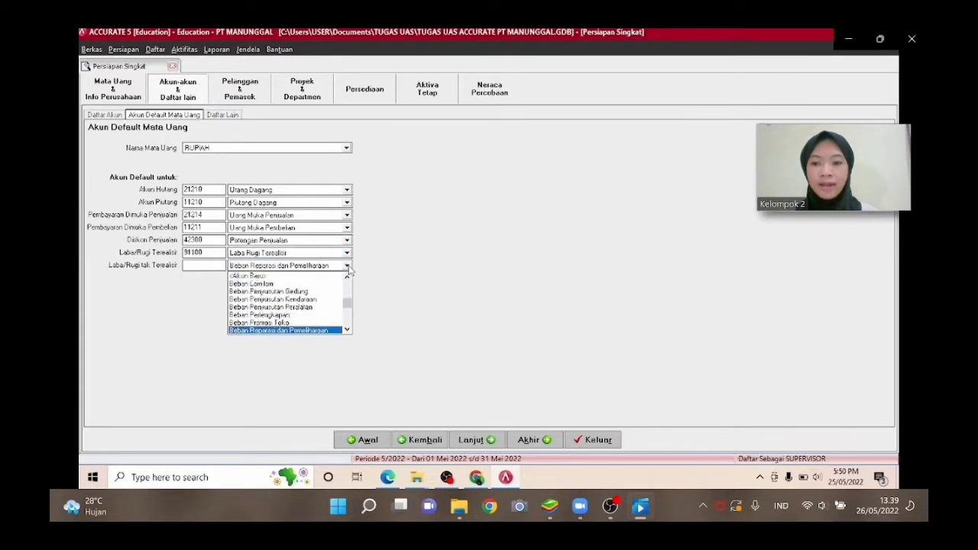
key("Up")
key("Up")
key("Up")
key("Up")
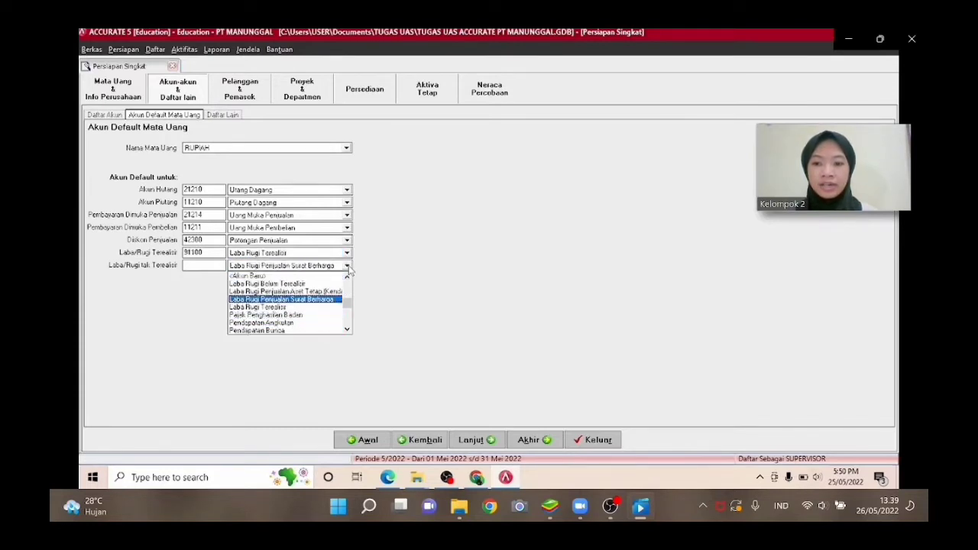
key("Up")
key("Up")
key("Return")
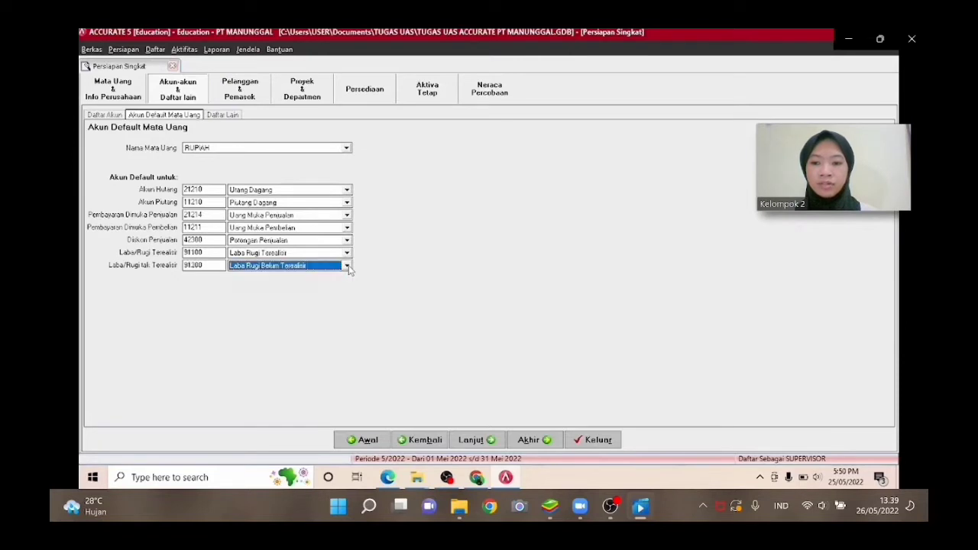
Continue to the other lists page and add a payment term of 2% discount within 10 days, due in 30 days.
left_click(481, 443)
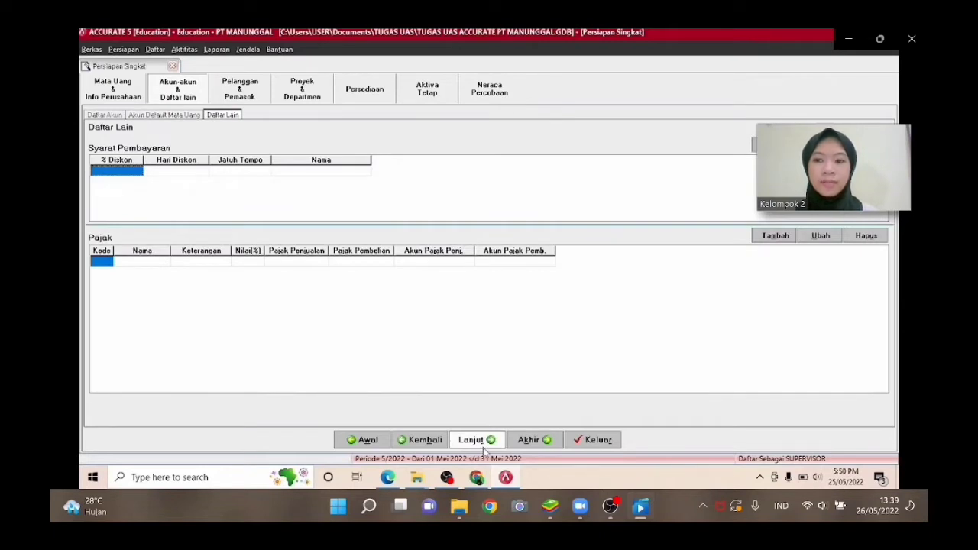
type("2")
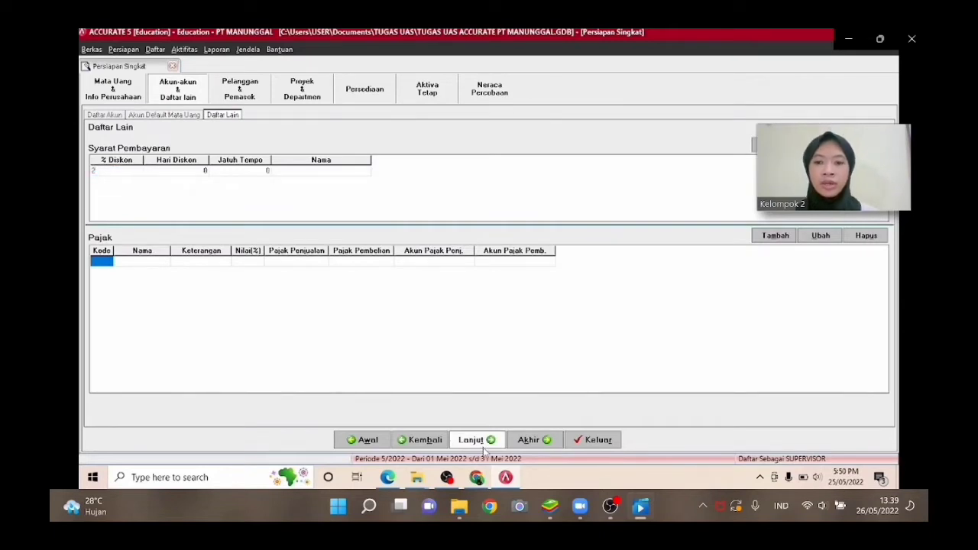
key("Tab")
type("10")
key("Tab")
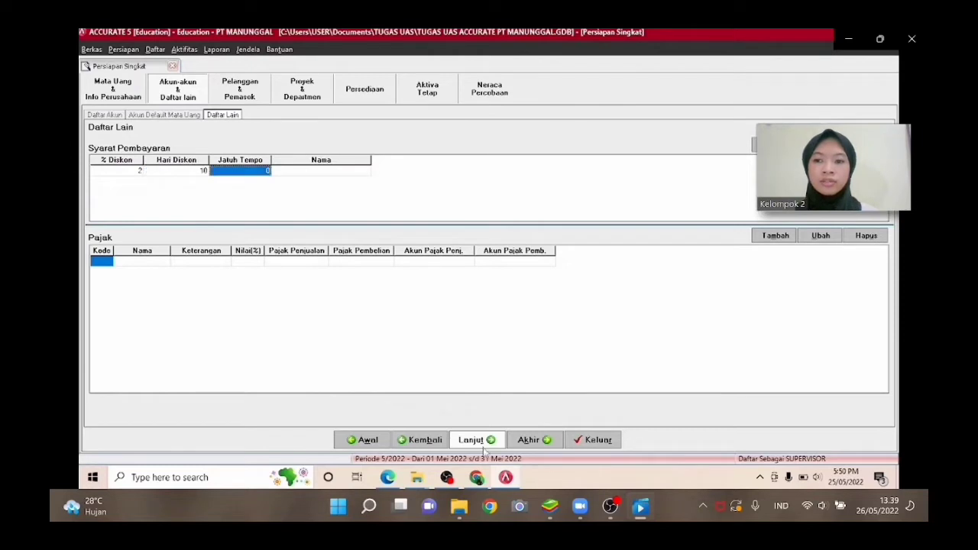
type("50")
key("Tab")
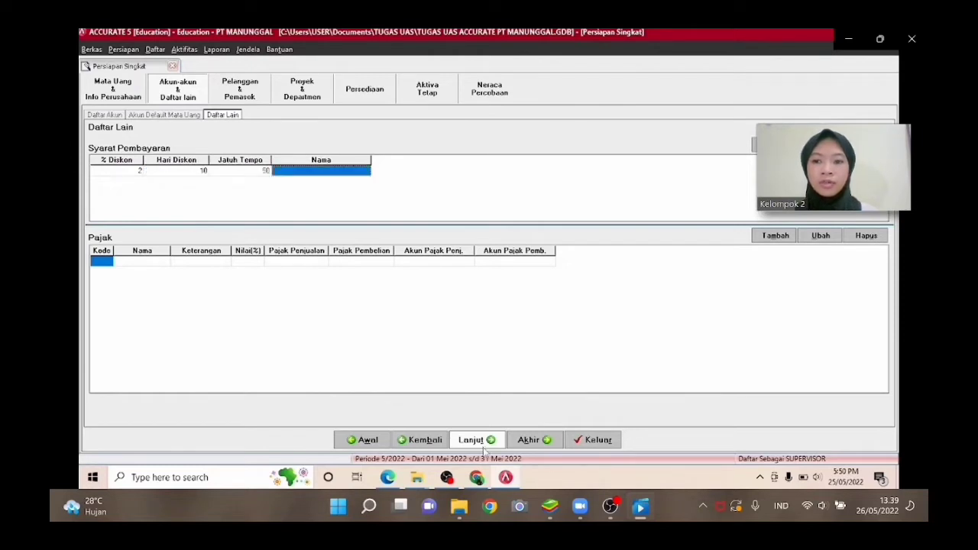
key("Tab")
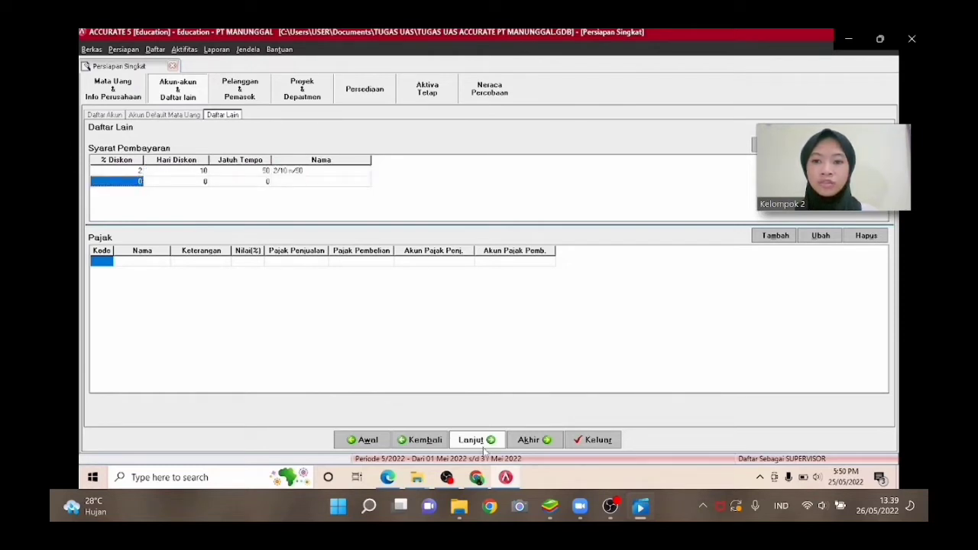
Add a second payment term of 1% discount within 10 days, due in 30 days.
type("1")
key("Tab")
type("10")
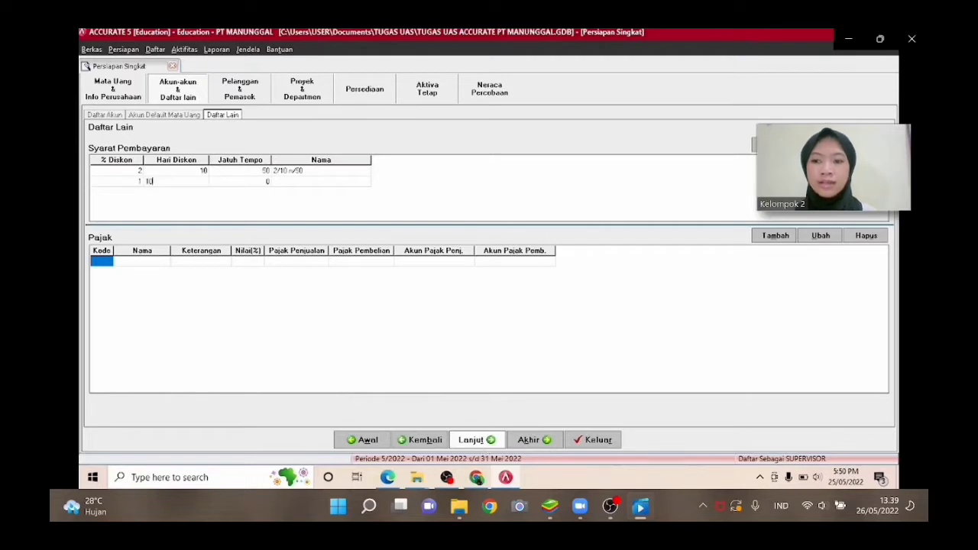
key("Tab")
type("3")
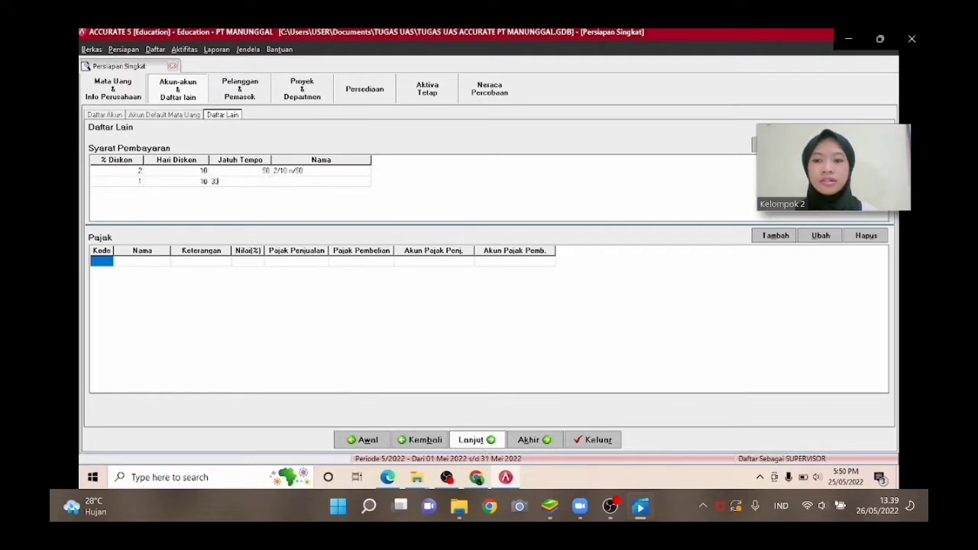
type("0")
key("Tab")
key("Tab")
key("Tab")
key("Tab")
key("Tab")
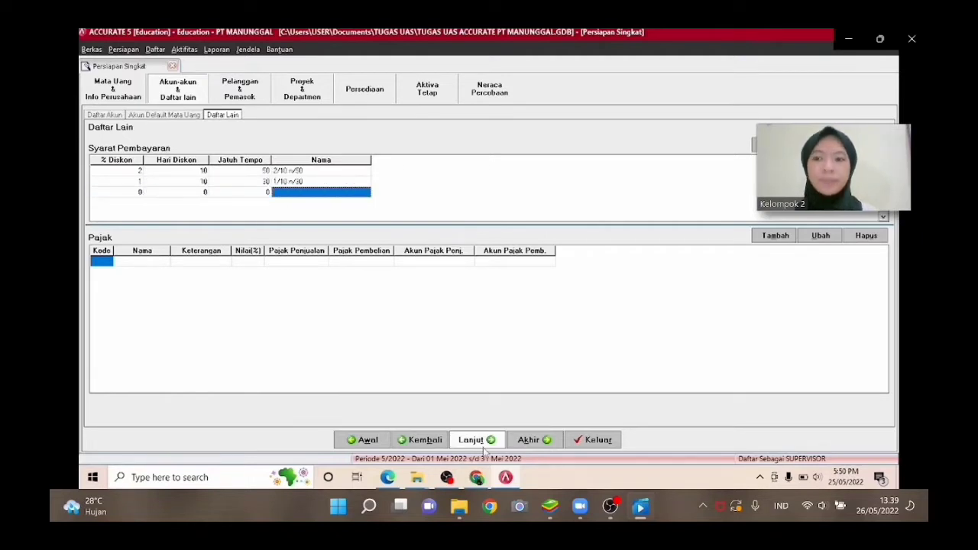
Add a C.O.D payment term with zero discount, discount days and due days.
key("Tab")
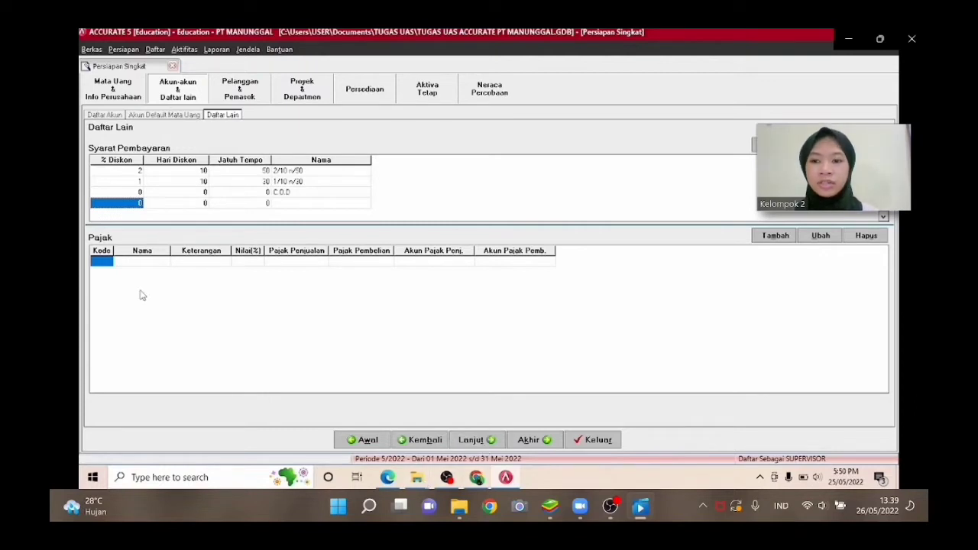
Add tax code T named PPN, described as PAJAK PERTAMBAHAN NILAI, with a 10% rate.
left_click(106, 261)
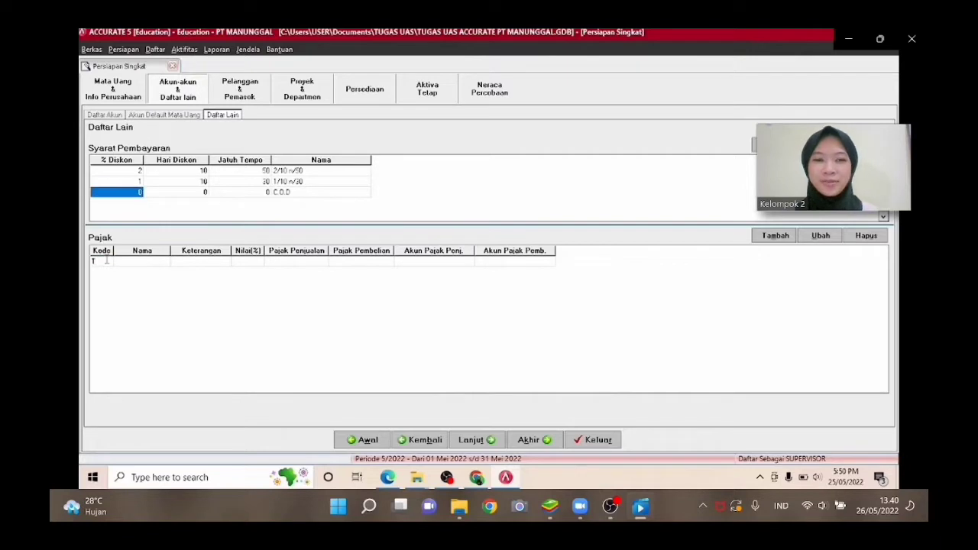
type("T")
key("Tab")
type("PPN")
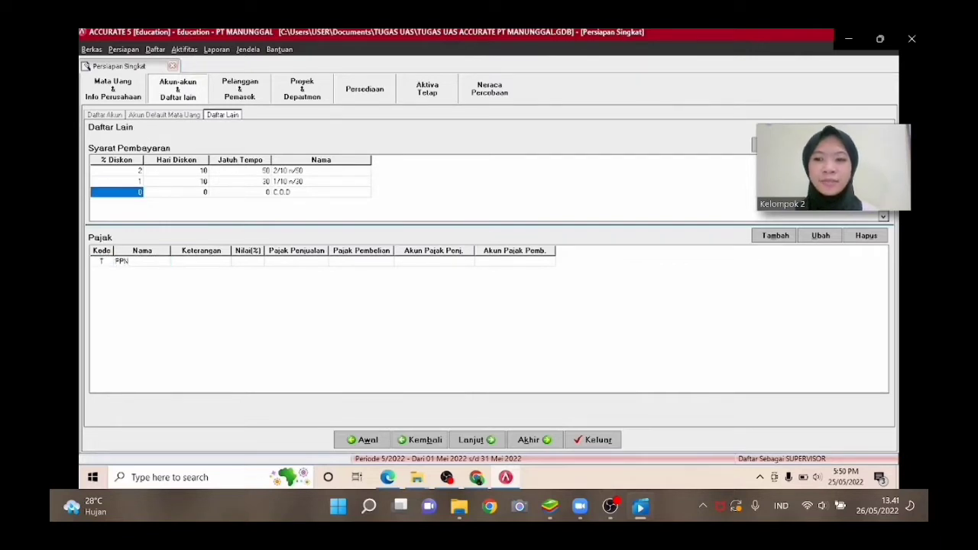
key("Tab")
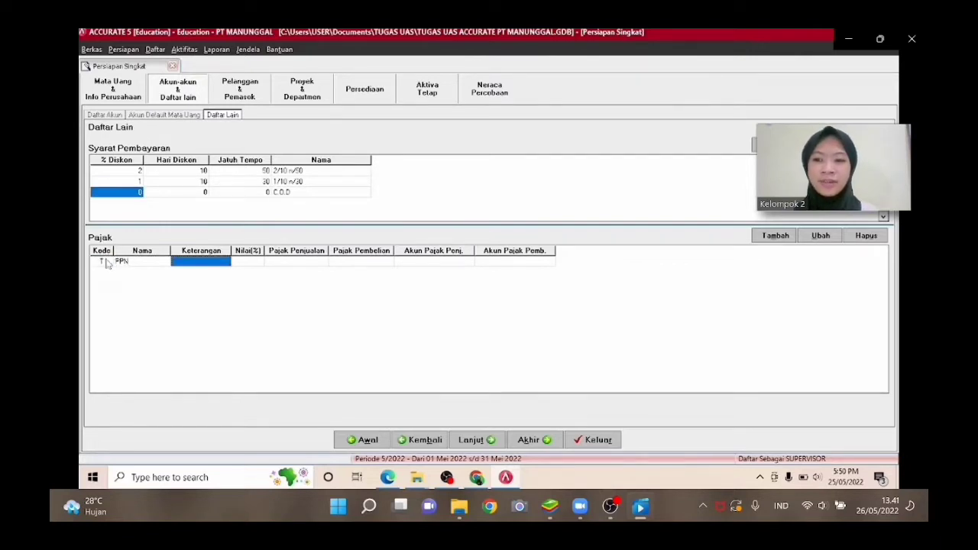
type("PAJAK PE")
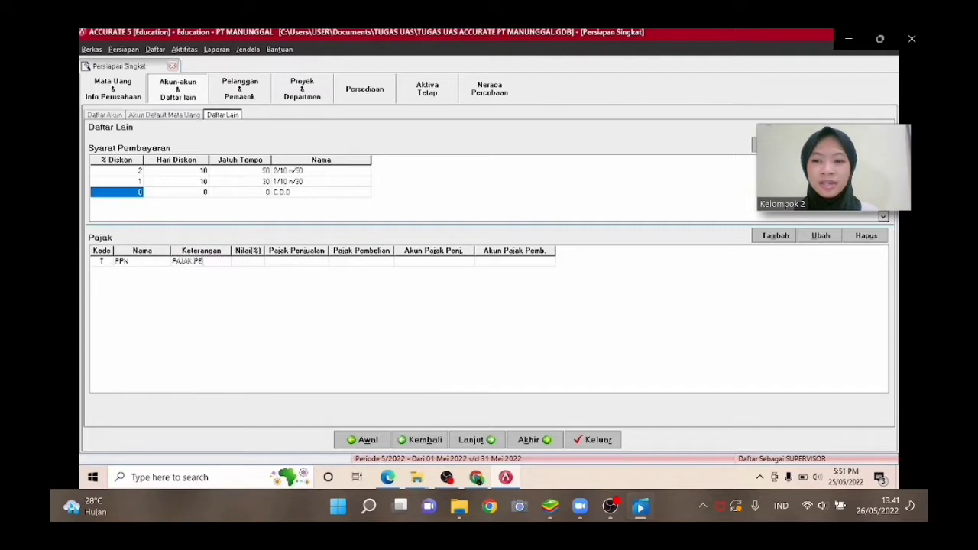
type("RTAMBAHAN NIL")
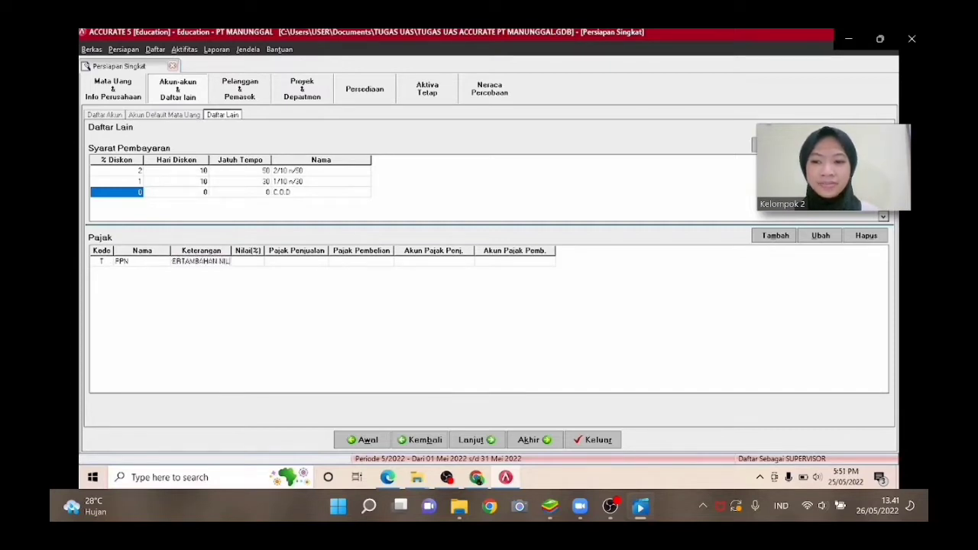
key("Tab")
type("10")
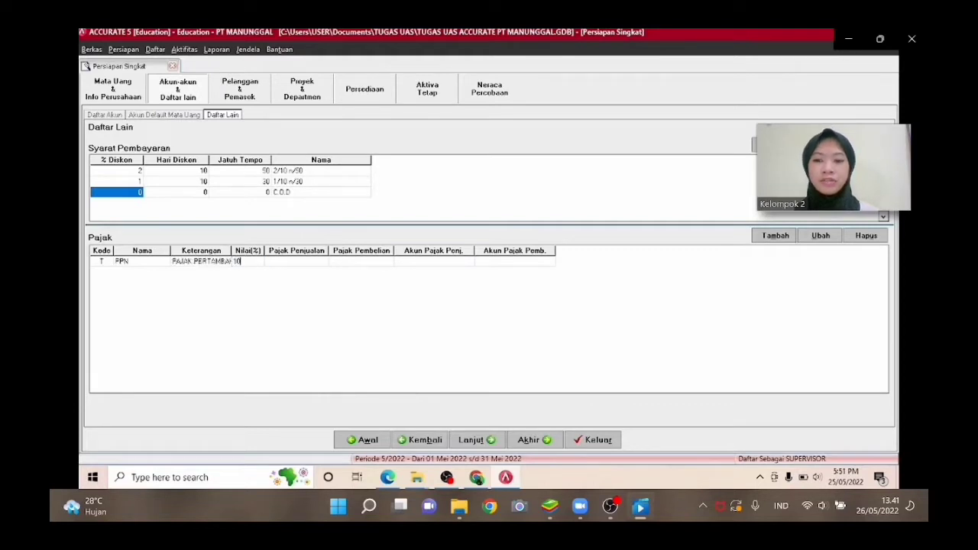
key("Tab")
Assign the PPN Keluaran account as the PPN sales tax account by searching the account list for KEL.
left_click(313, 263)
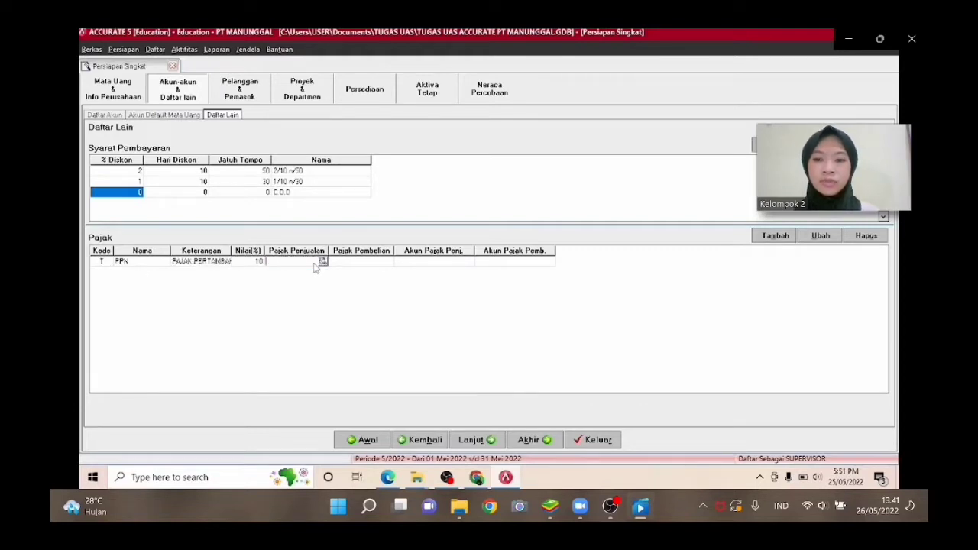
left_click(320, 262)
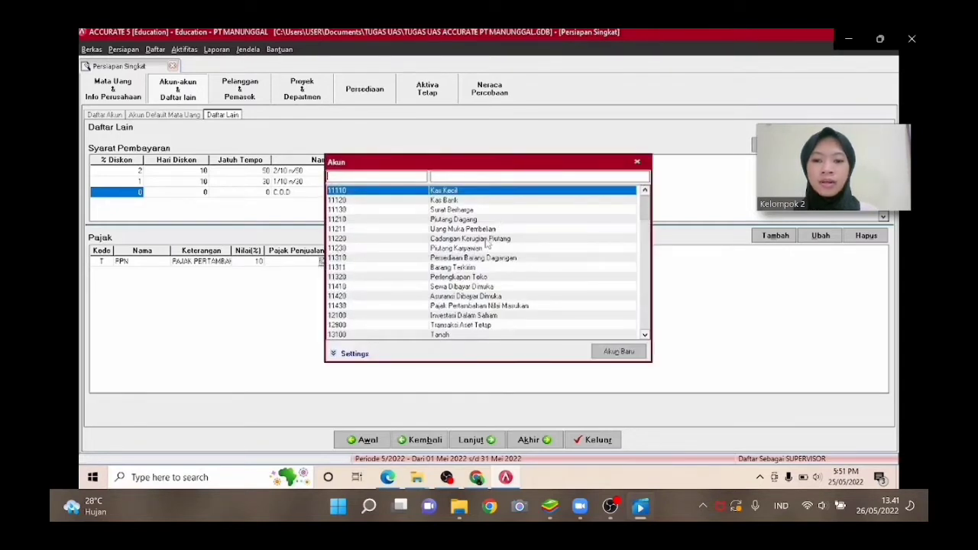
key("Down")
key("Down")
key("Down")
key("Down")
key("Down")
key("Down")
key("Down")
key("Down")
key("Down")
key("Down")
key("Down")
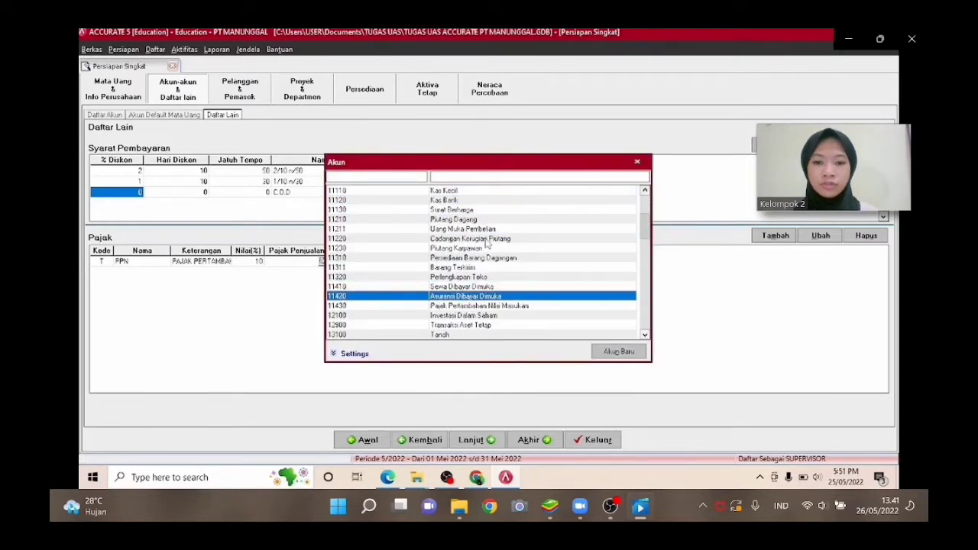
key("Down")
key("Down")
key("Down")
key("Down")
key("Down")
key("Down")
key("Down")
key("Down")
key("Down")
key("Down")
key("Down")
key("Down")
key("Down")
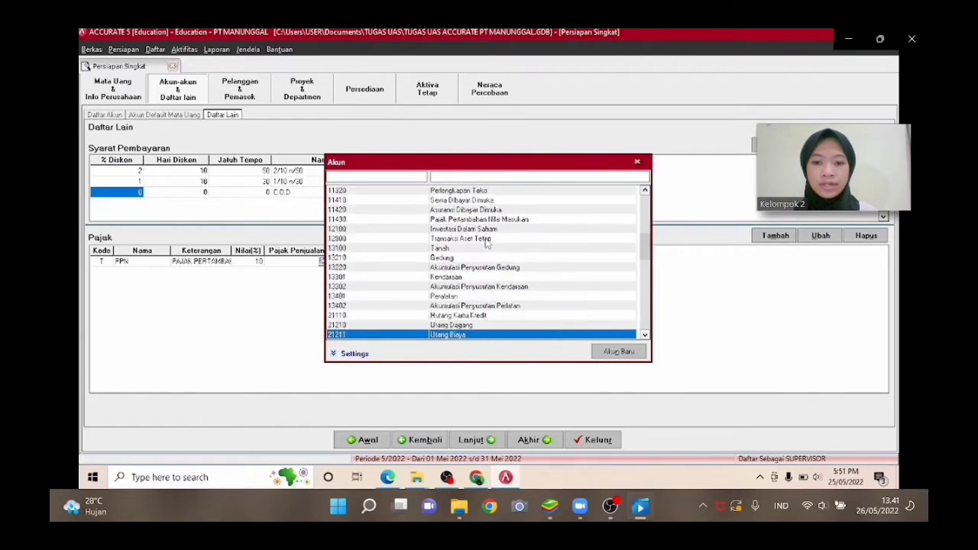
key("Down")
key("Down")
key("Down")
key("Down")
key("Down")
key("Down")
key("Down")
key("Down")
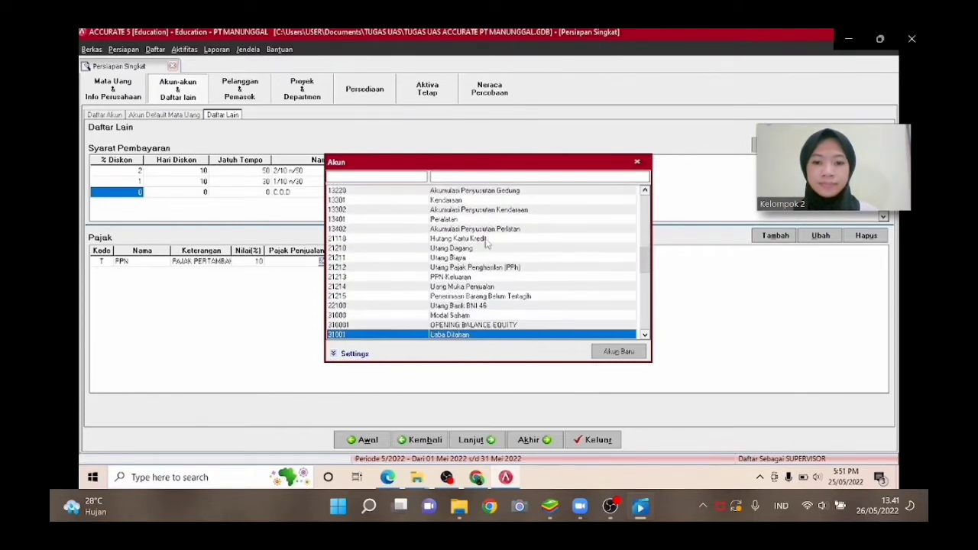
key("Down")
key("Down")
key("Down")
key("Down")
key("Down")
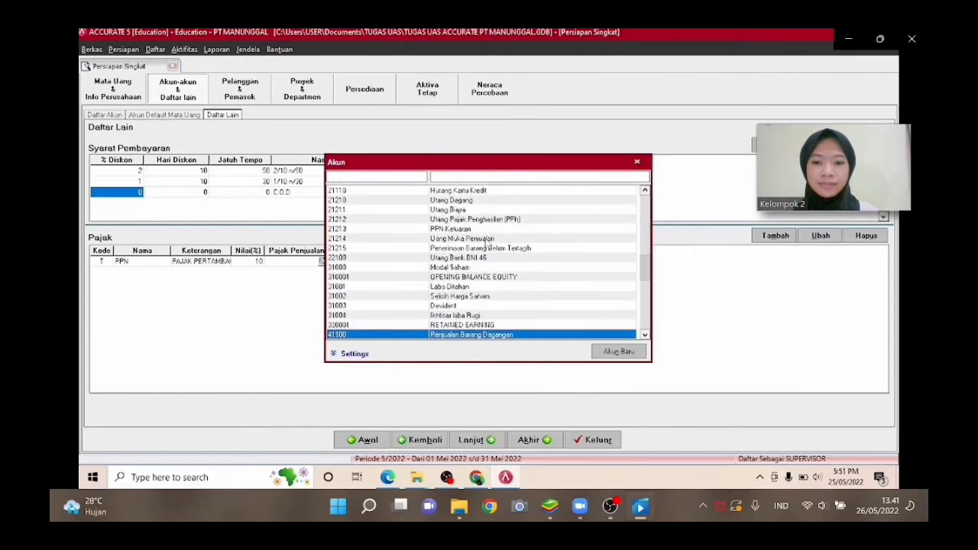
left_click(489, 175)
type("K")
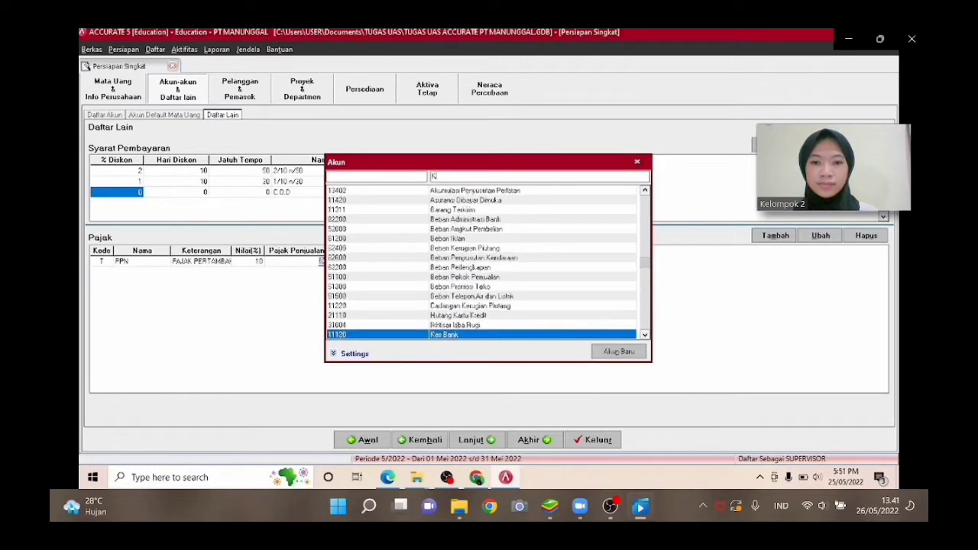
type("ELU")
key("Return")
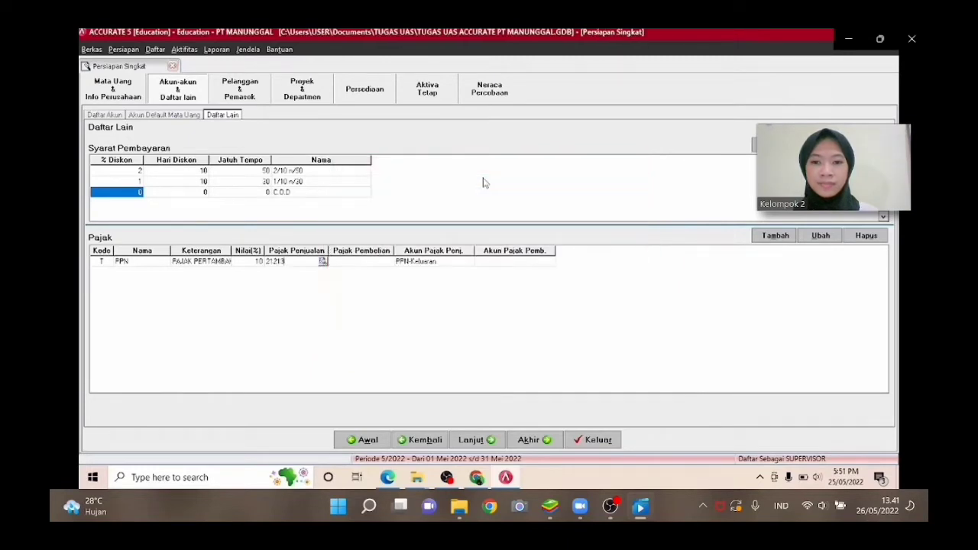
Assign the Pajak Pertambahan Nilai Masukan account as the PPN purchase tax account by searching the account list for MASU.
left_click(389, 262)
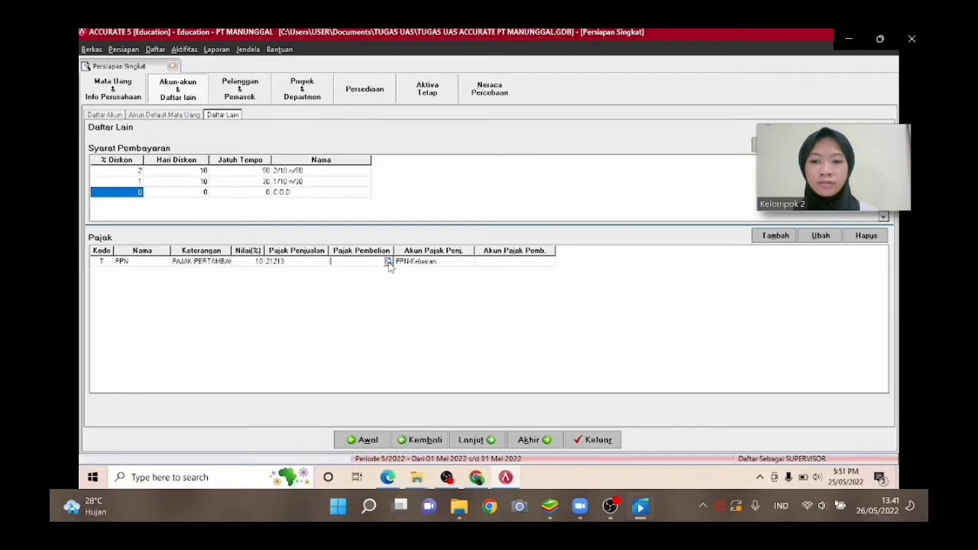
left_click(388, 262)
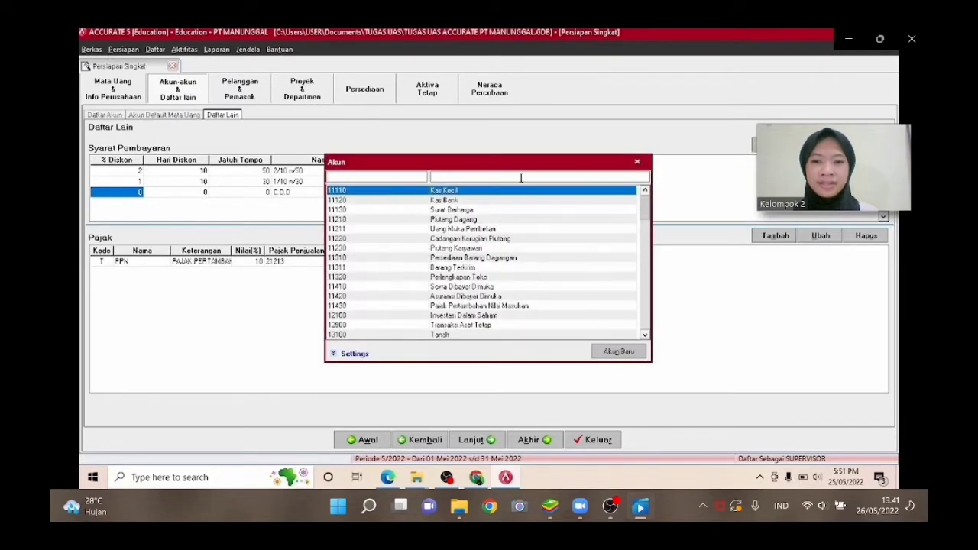
type("MASU")
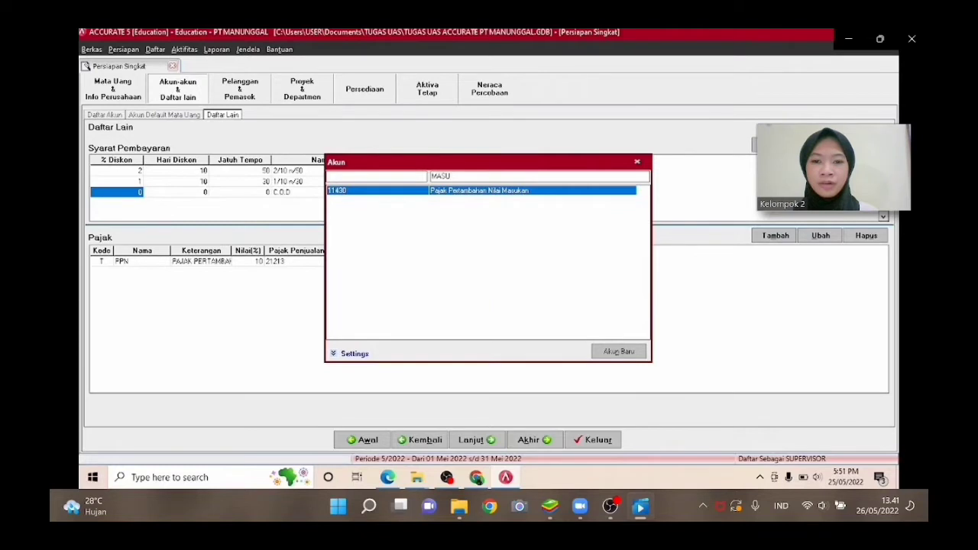
key("Return")
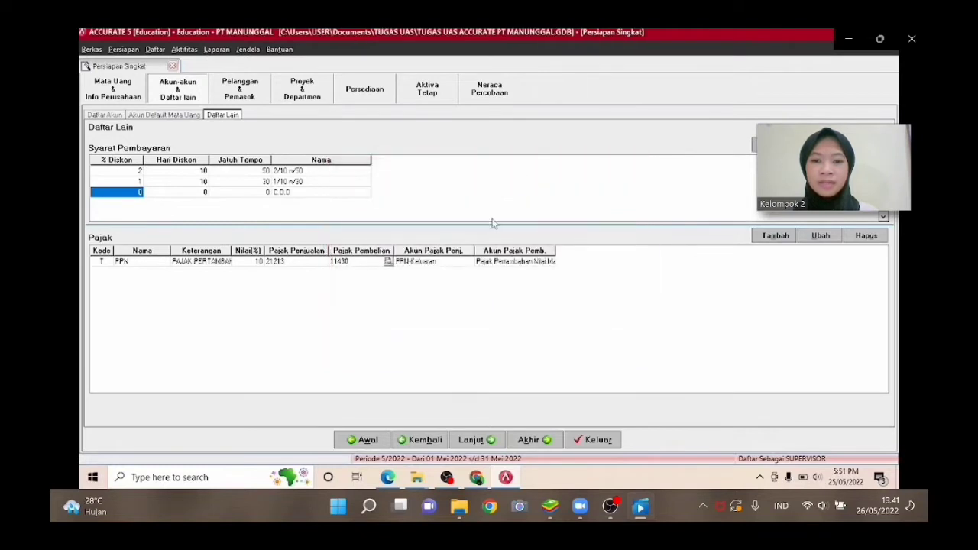
Advance the quick setup wizard to the customer list and open the import-customers-from-file window.
left_click(477, 439)
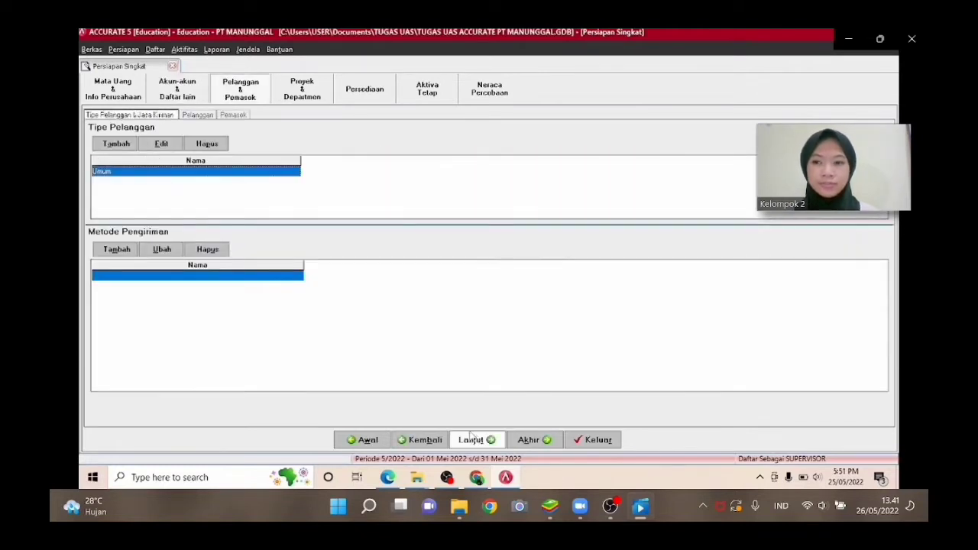
left_click(469, 442)
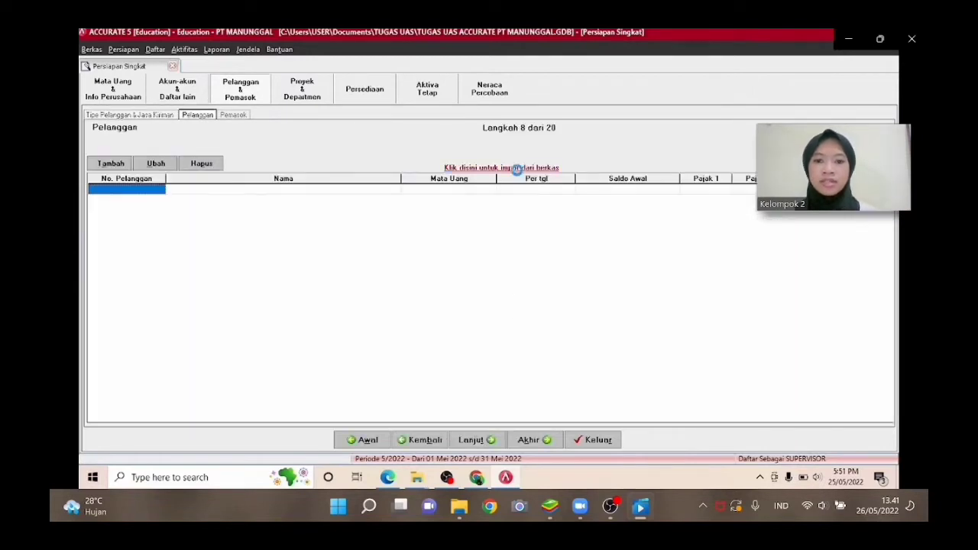
left_click(516, 167)
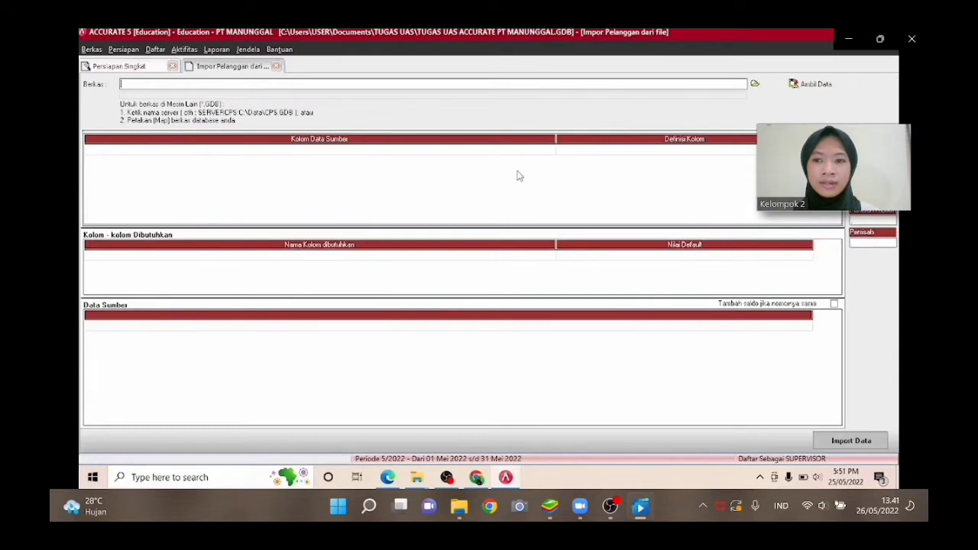
Select the Excel file 2. DAFTAR PELANGGAN from the TUGAS UAS folder as the import source and load its data.
left_click(754, 84)
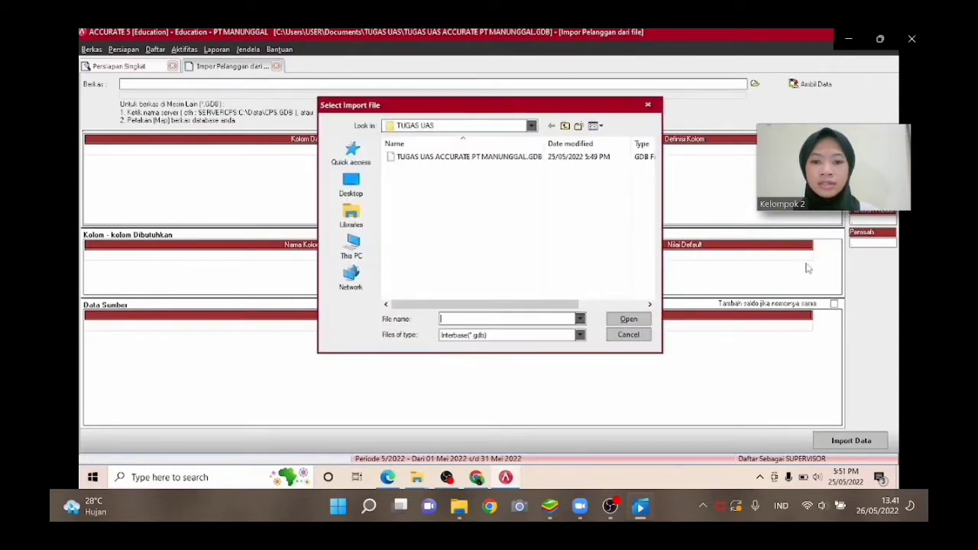
left_click(580, 336)
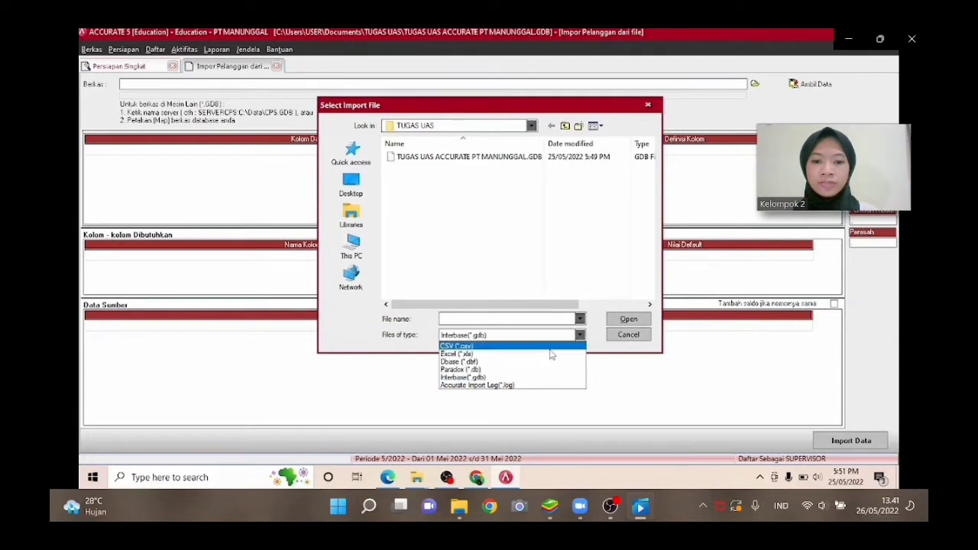
left_click(550, 353)
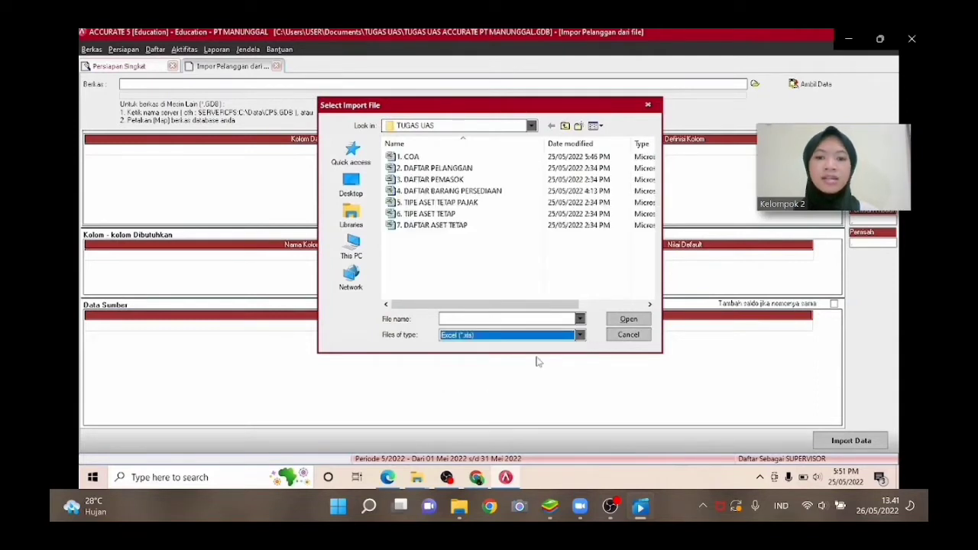
left_click(548, 169)
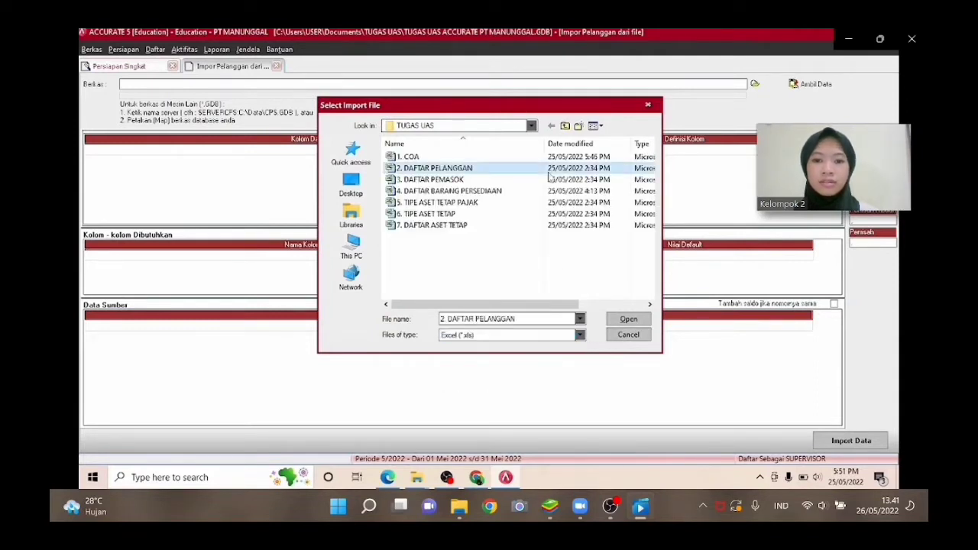
double_click(548, 173)
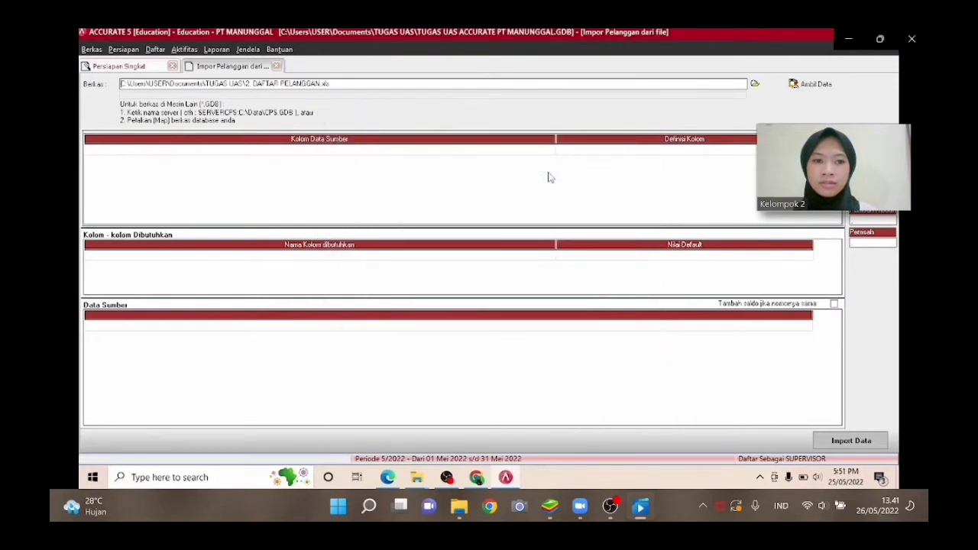
left_click(795, 85)
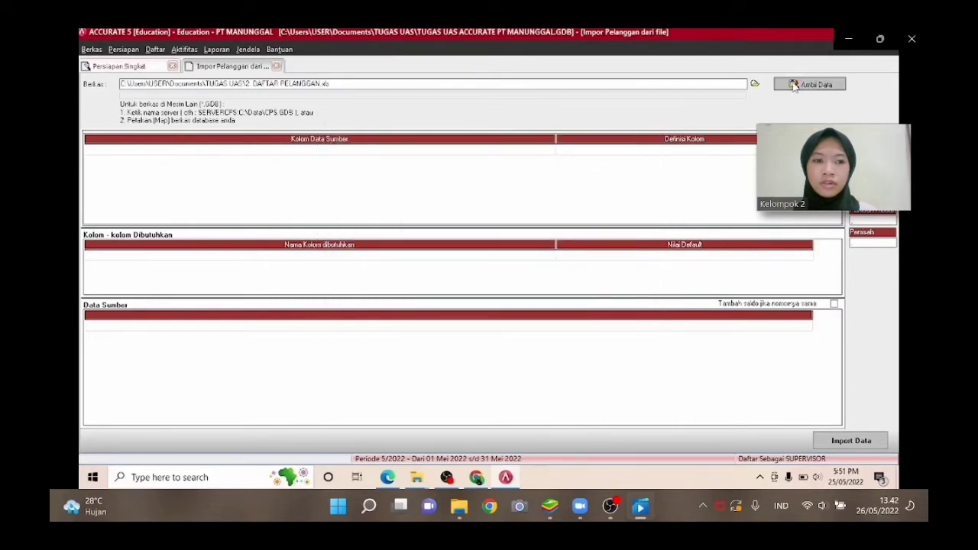
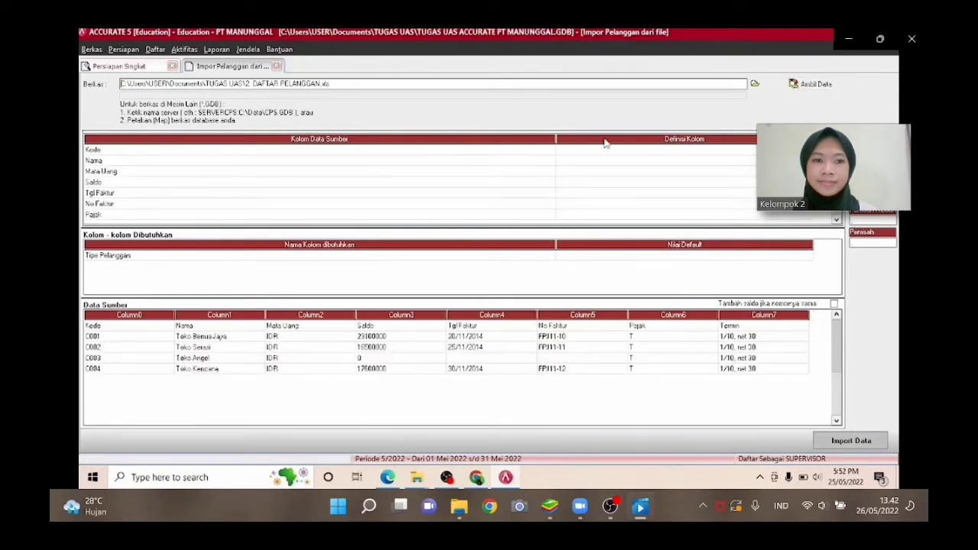
Delete the header row (Kode, Nama, Mata Uang…) from the source data grid.
left_click_drag(556, 138, 180, 191)
left_click(95, 326)
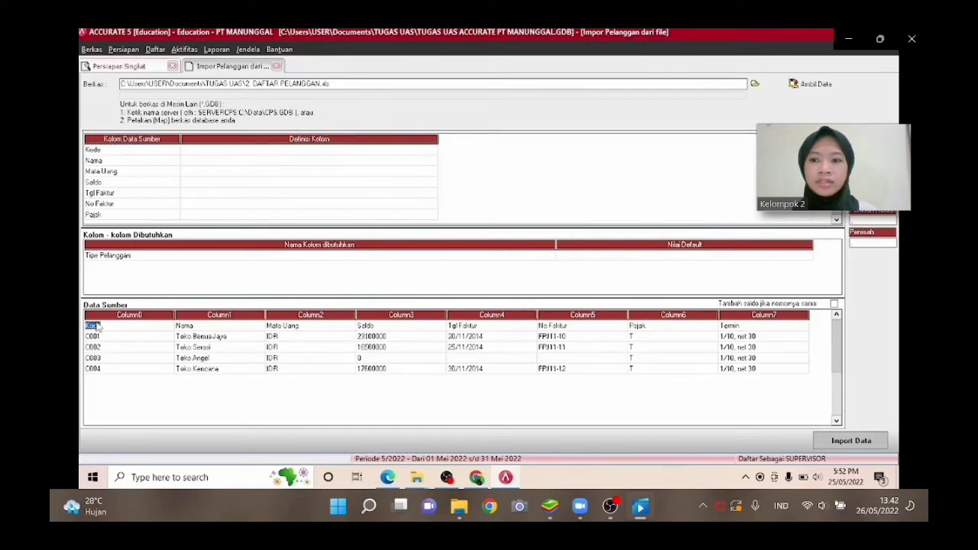
right_click(103, 334)
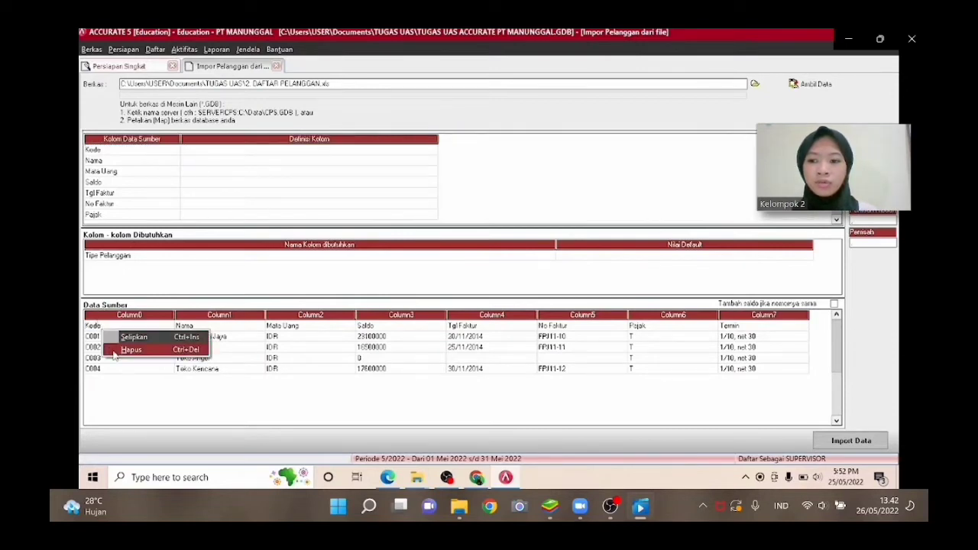
left_click(116, 350)
key("Return")
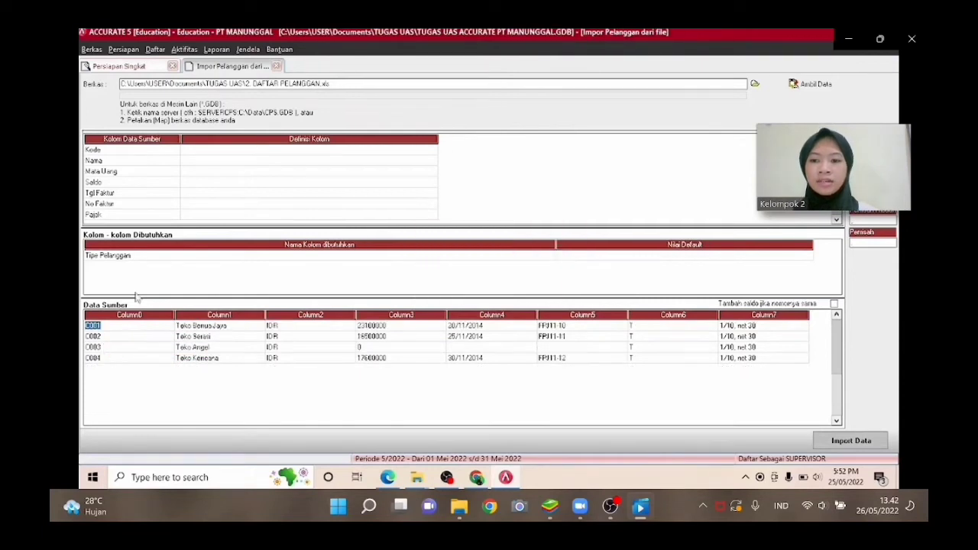
Map the Kode source column to No. Pelanggan and the Nama column to Nama Pelanggan.
left_click(277, 155)
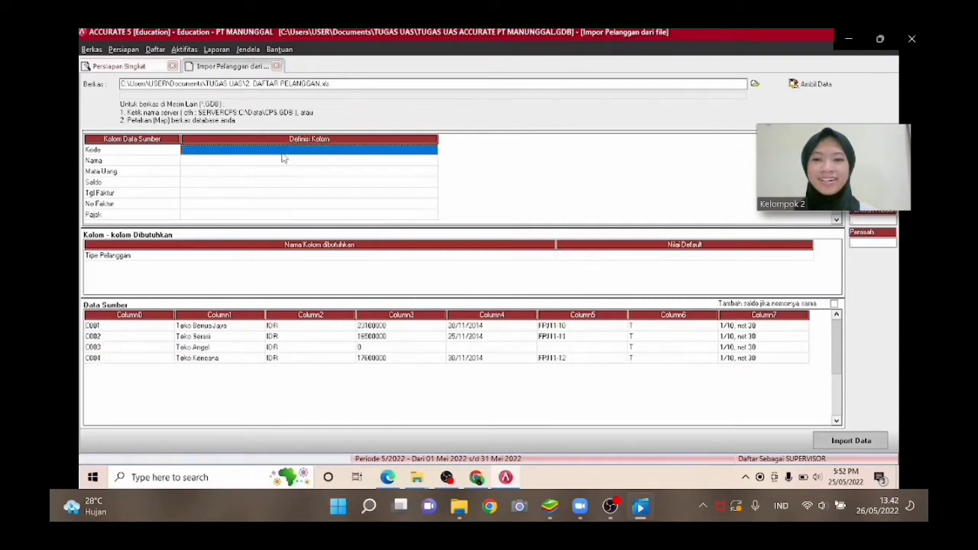
left_click(284, 156)
left_click(432, 150)
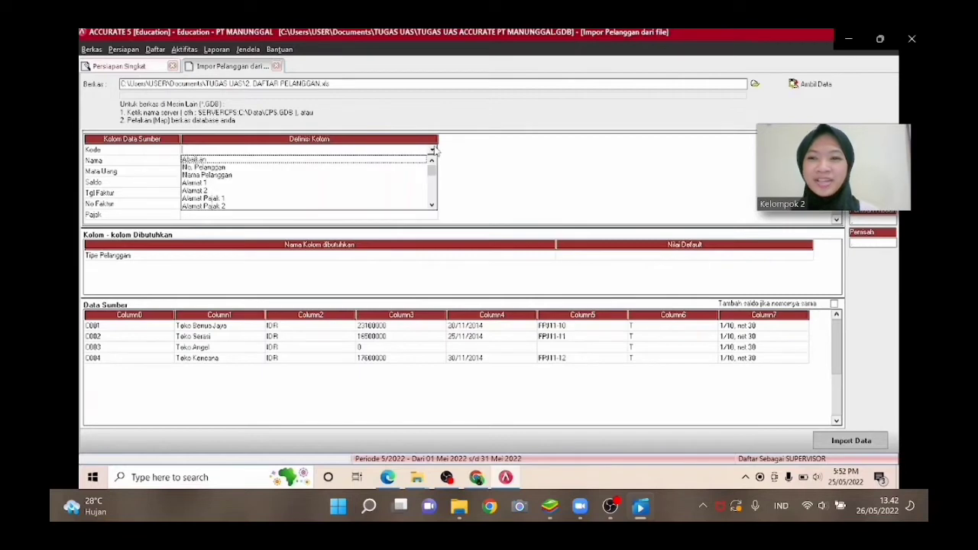
left_click(417, 167)
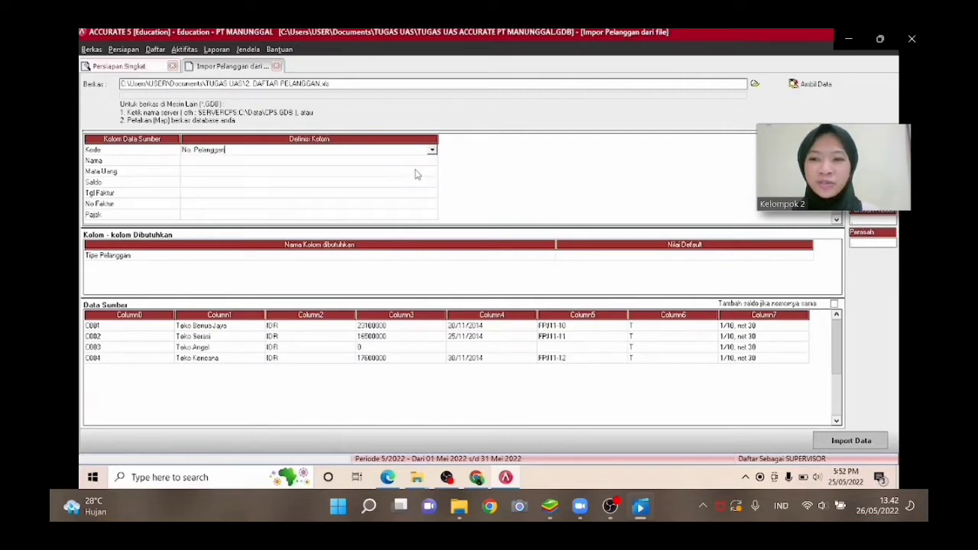
left_click(432, 161)
left_click(432, 162)
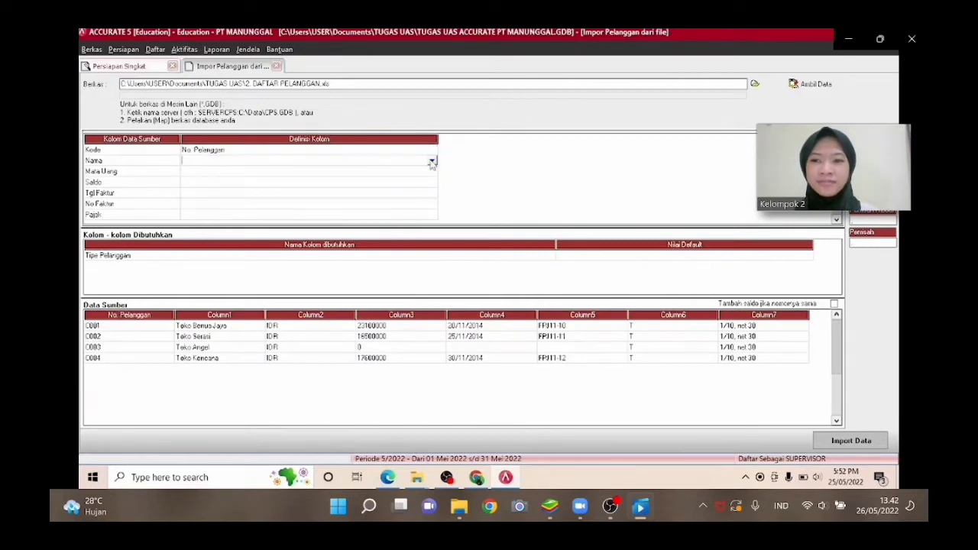
left_click(432, 162)
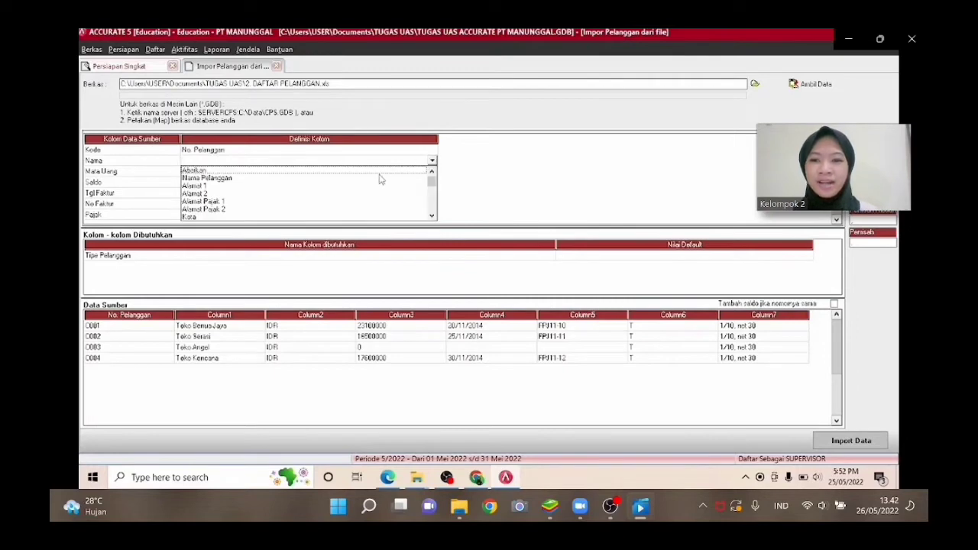
left_click(379, 179)
Map the Mata Uang source column to the Mata Uang field.
left_click(423, 173)
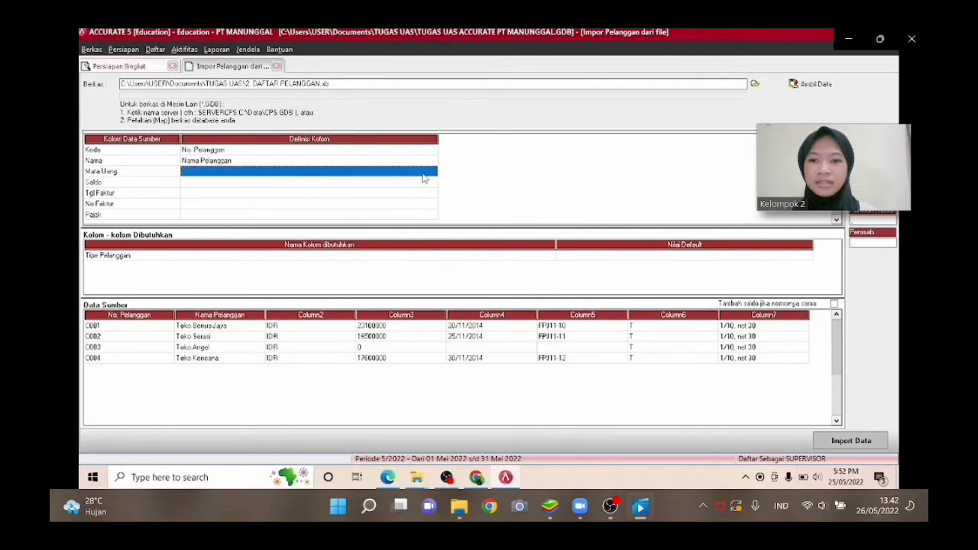
left_click(430, 172)
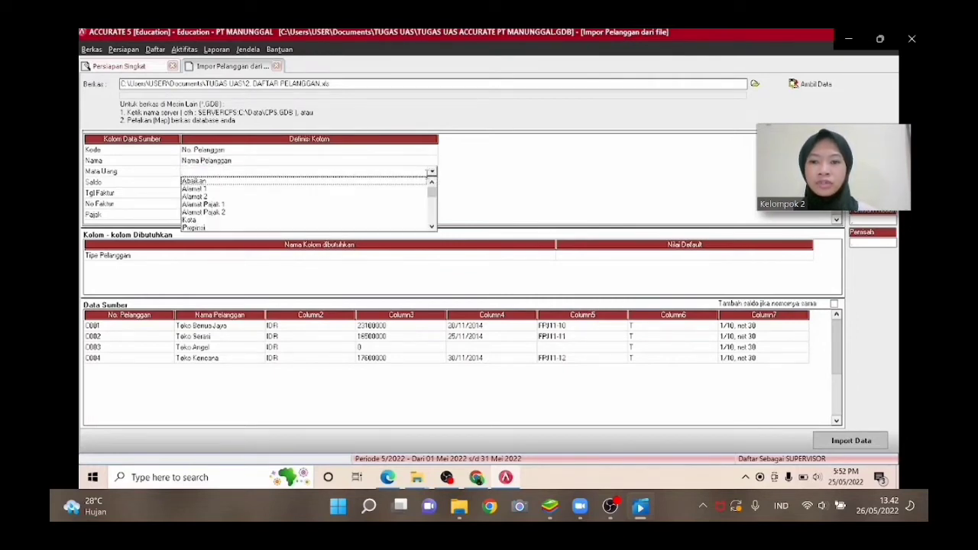
key("Down")
key("Down")
key("Down")
key("Down")
key("Down")
key("Down")
key("Down")
key("Down")
key("Down")
key("Down")
key("Down")
key("Down")
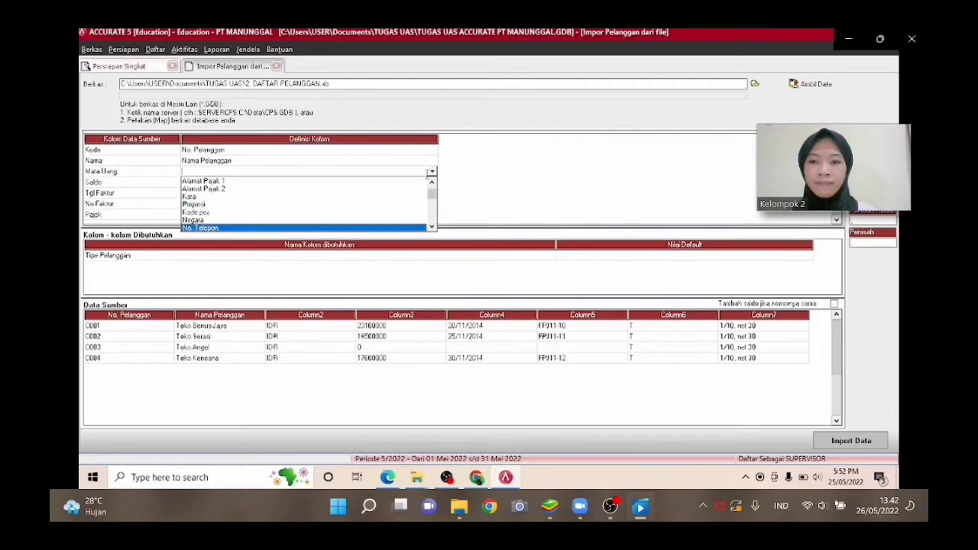
key("Down")
key("Down")
key("Down")
key("Down")
key("Down")
key("Down")
key("Down")
key("Down")
key("Down")
key("Down")
key("Down")
key("Down")
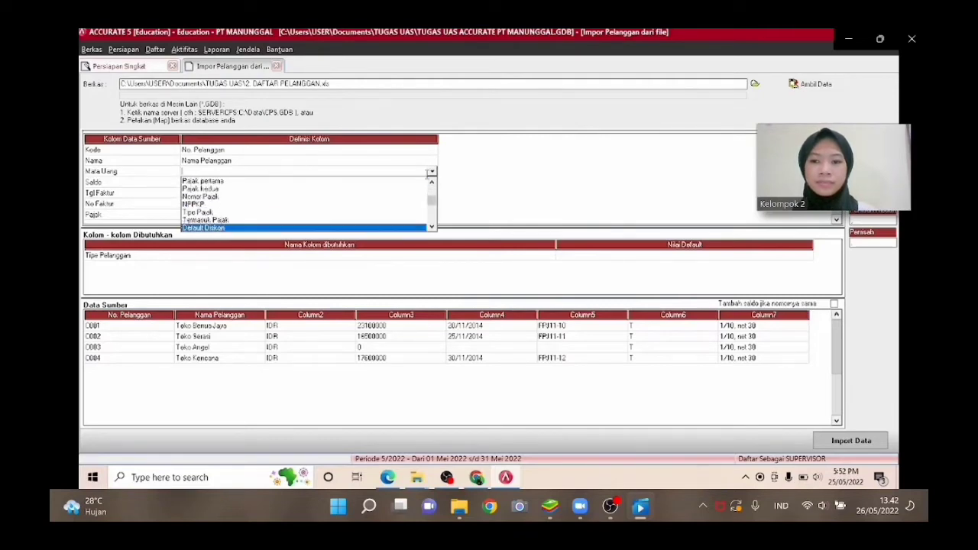
key("Down")
key("Down")
key("Down")
key("Down")
key("Down")
key("Up")
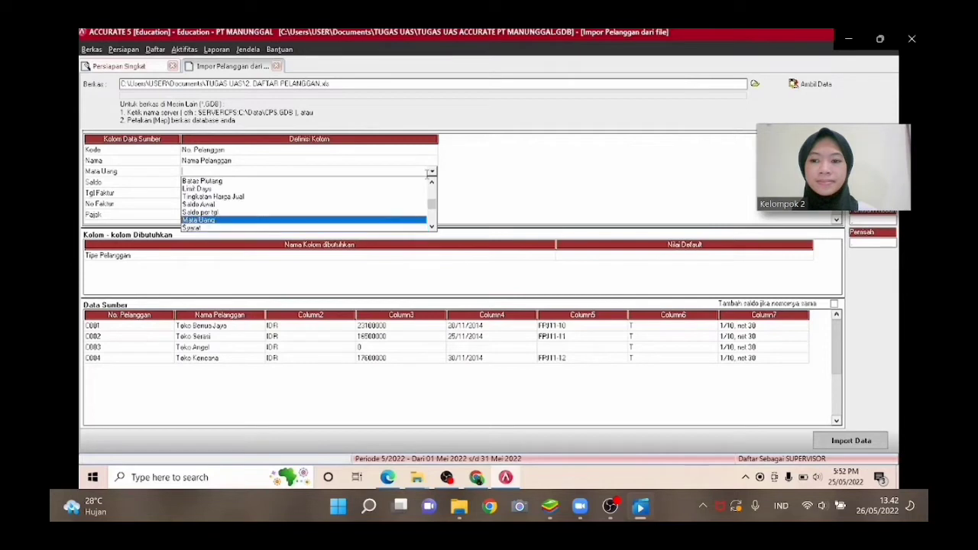
key("Return")
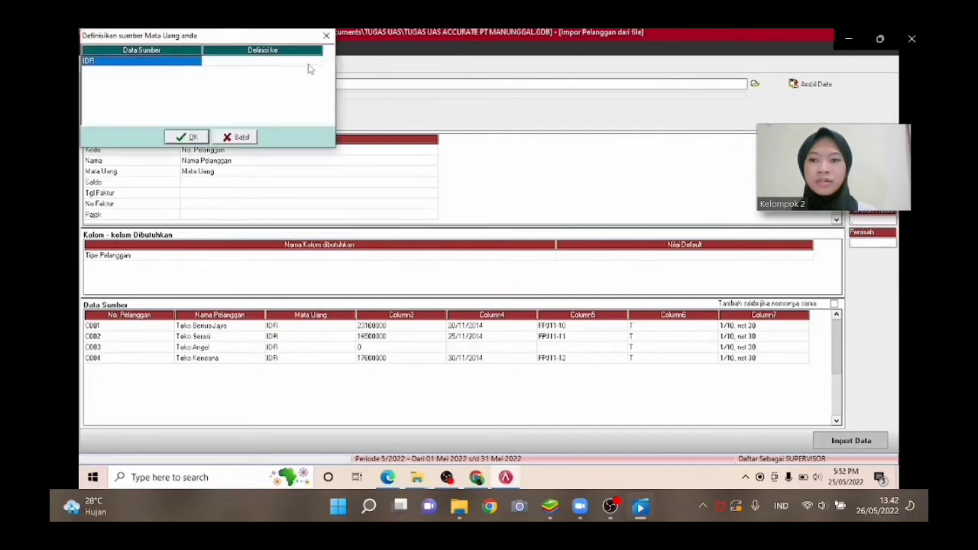
Define the source currency IDR as RUPIAH and confirm the currency mapping.
left_click(306, 61)
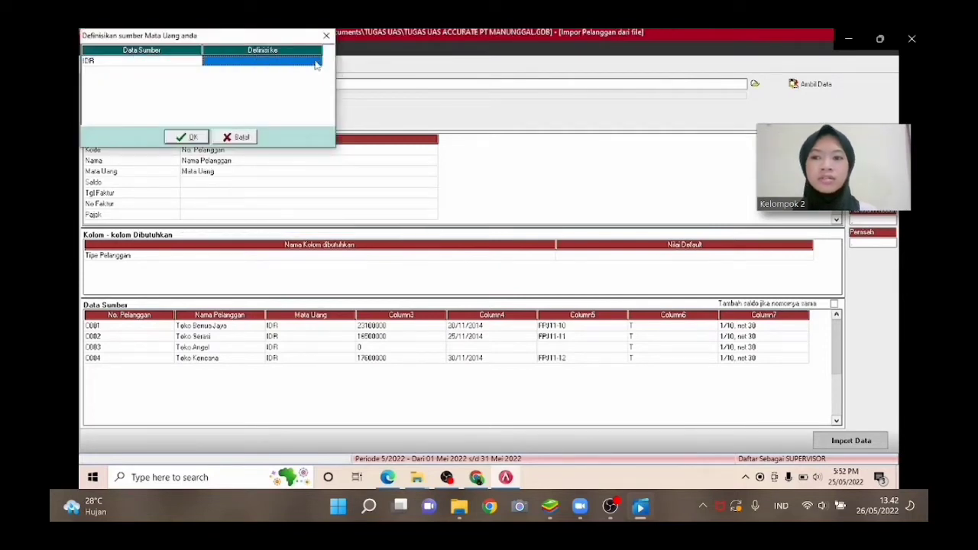
left_click(317, 64)
left_click(316, 63)
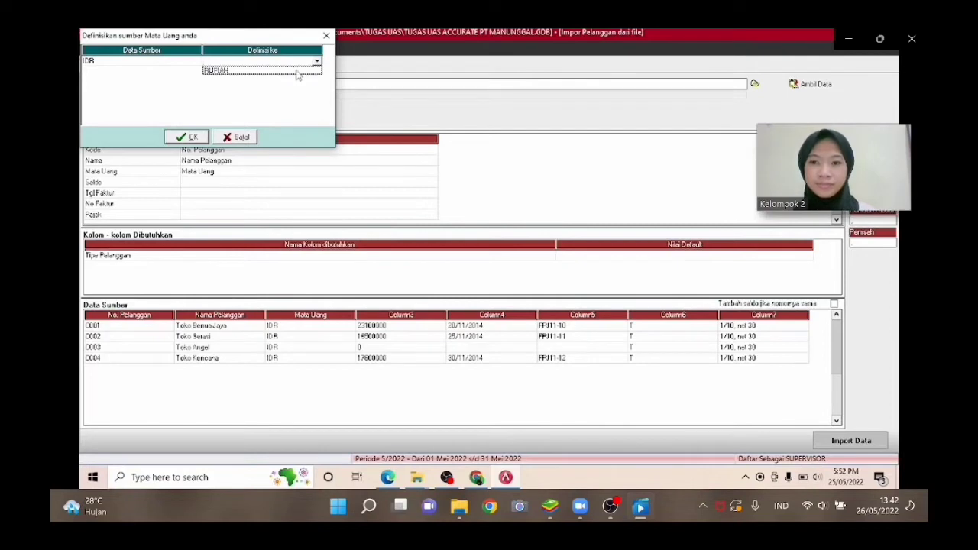
left_click(297, 72)
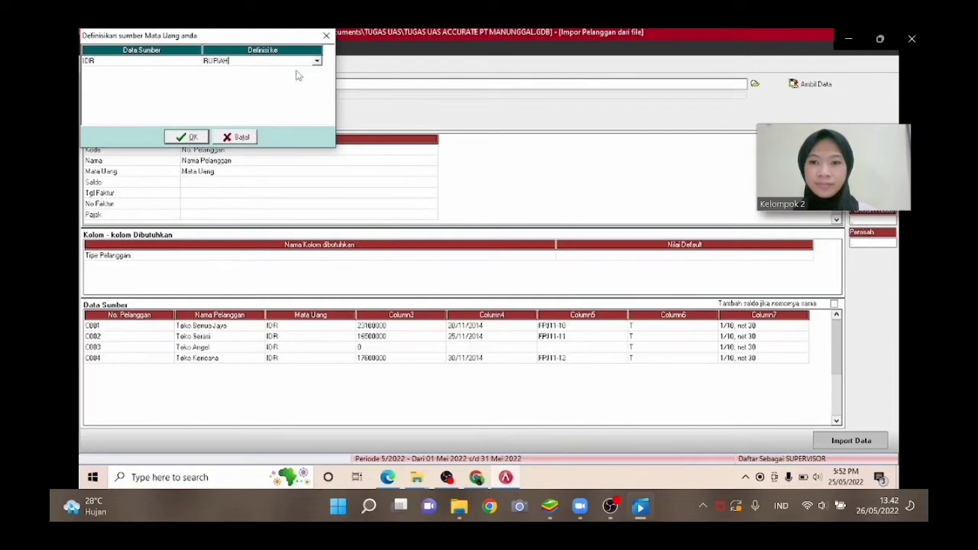
left_click(184, 136)
Map the Saldo source column to the Saldo Awal field.
left_click(432, 183)
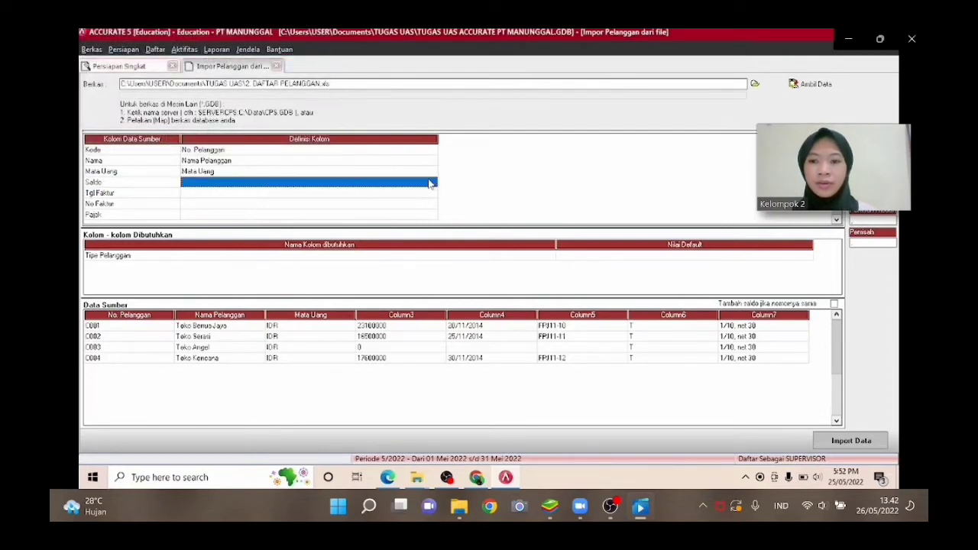
left_click(432, 184)
left_click(432, 184)
key("Down")
key("Down")
key("Down")
key("Down")
key("Down")
key("Down")
key("Down")
key("Down")
key("Down")
key("Down")
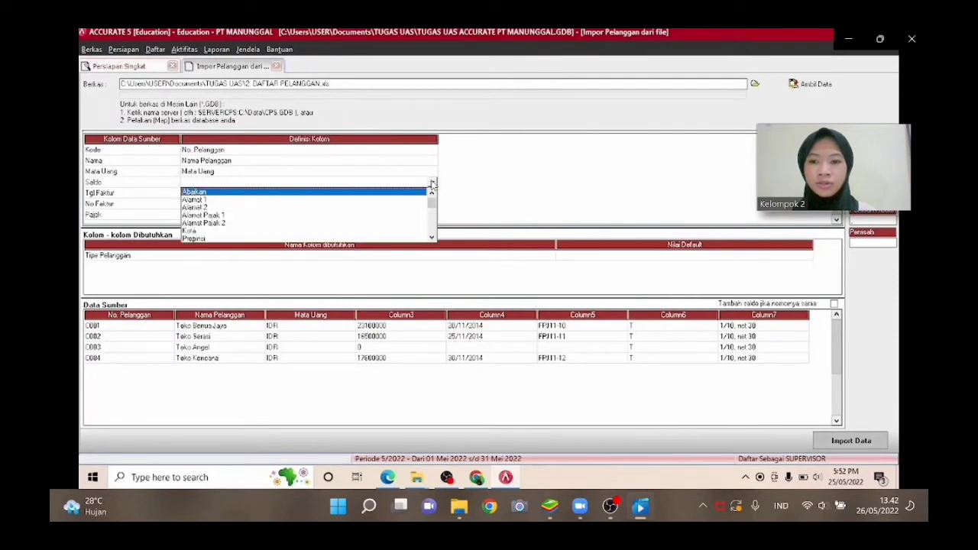
key("Down")
key("Down")
key("Down")
key("Down")
key("Down")
key("Down")
key("Down")
key("Down")
key("Down")
key("Down")
key("Down")
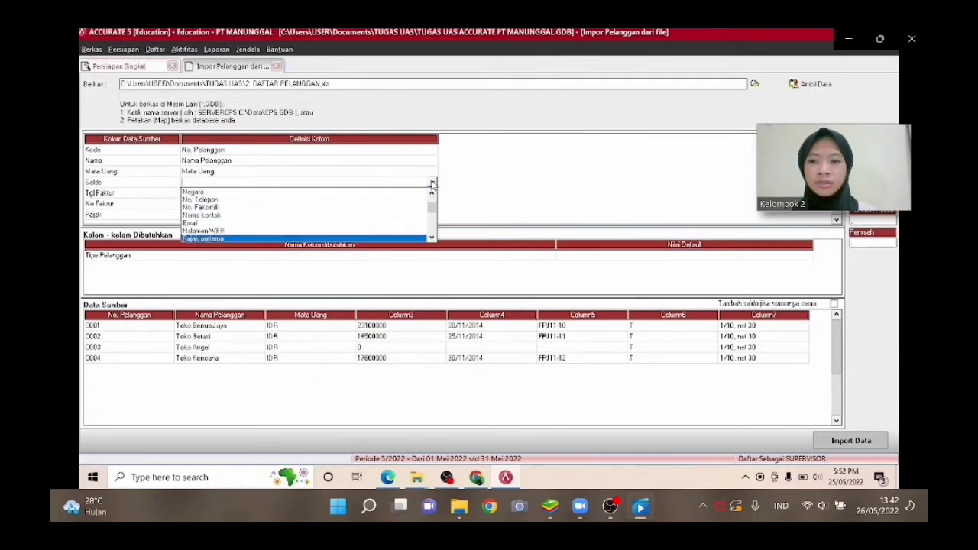
key("Down")
key("Down")
key("Down")
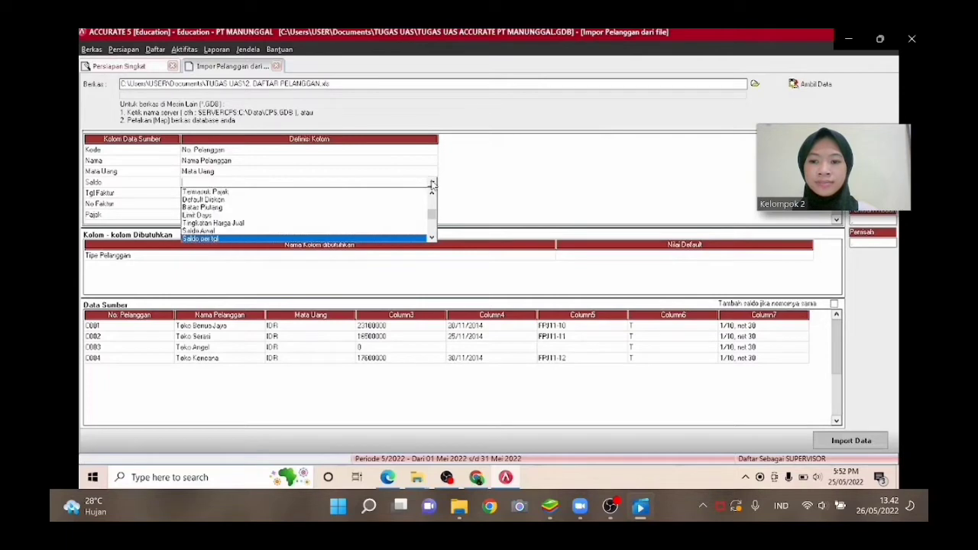
key("Up")
key("Up")
key("Down")
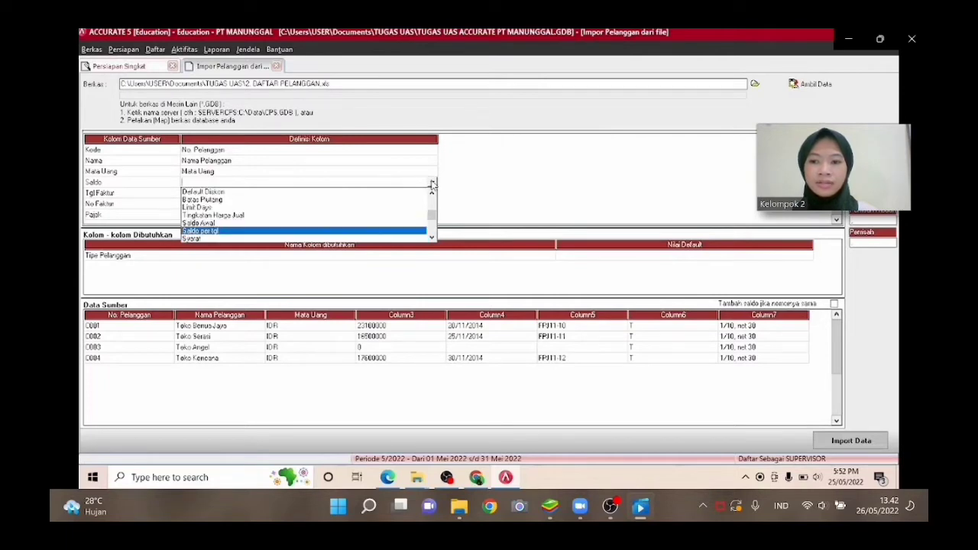
key("Up")
key("Return")
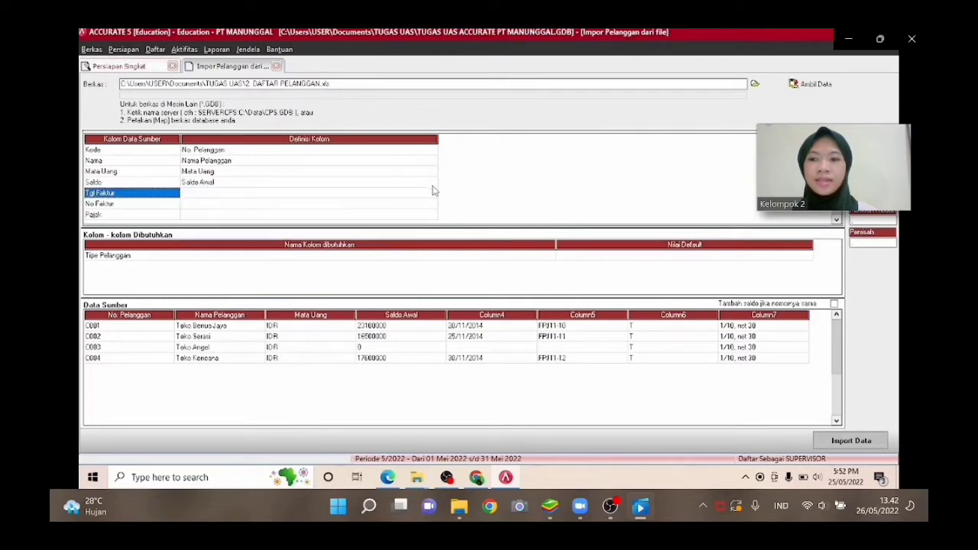
Map the Tgl Faktur source column to the Saldo per tgl field.
left_click(432, 192)
left_click(430, 193)
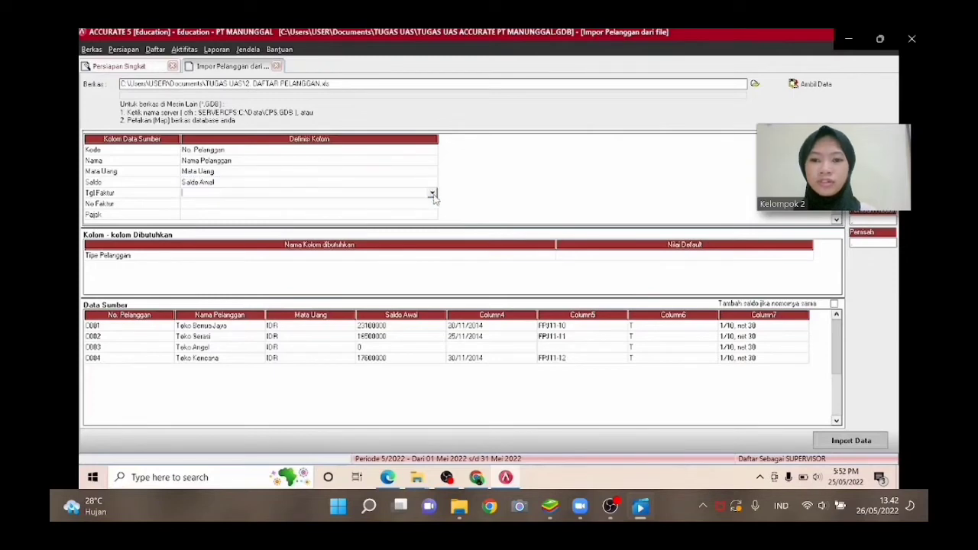
left_click(433, 194)
key("Down")
key("Down")
key("Down")
key("Down")
key("Down")
key("Down")
key("Down")
key("Down")
key("Down")
key("Down")
key("Down")
key("Down")
key("Down")
key("Down")
key("Down")
key("Down")
key("Down")
key("Down")
key("Down")
key("Down")
key("Down")
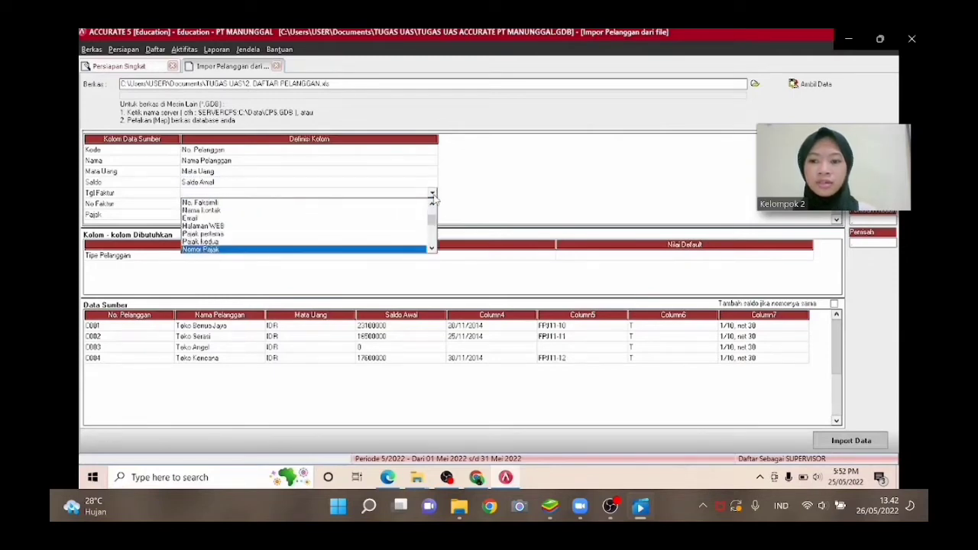
key("Up")
key("Up")
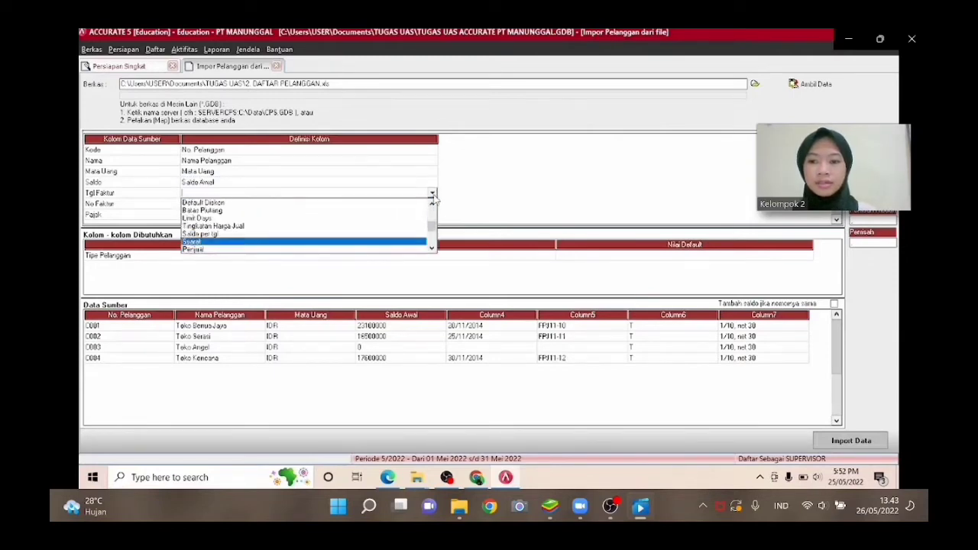
key("Return")
Map the No Faktur source column to the No. Faktur Saldo Awal field.
left_click(431, 209)
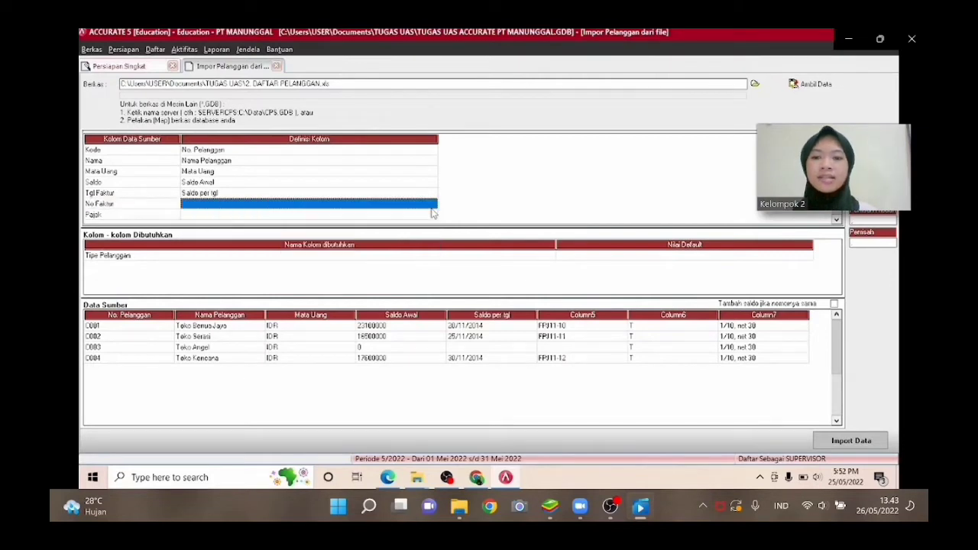
left_click(432, 206)
key("Down")
key("Down")
key("Down")
key("Down")
key("Down")
key("Down")
key("Down")
key("Down")
key("Down")
key("Down")
key("Down")
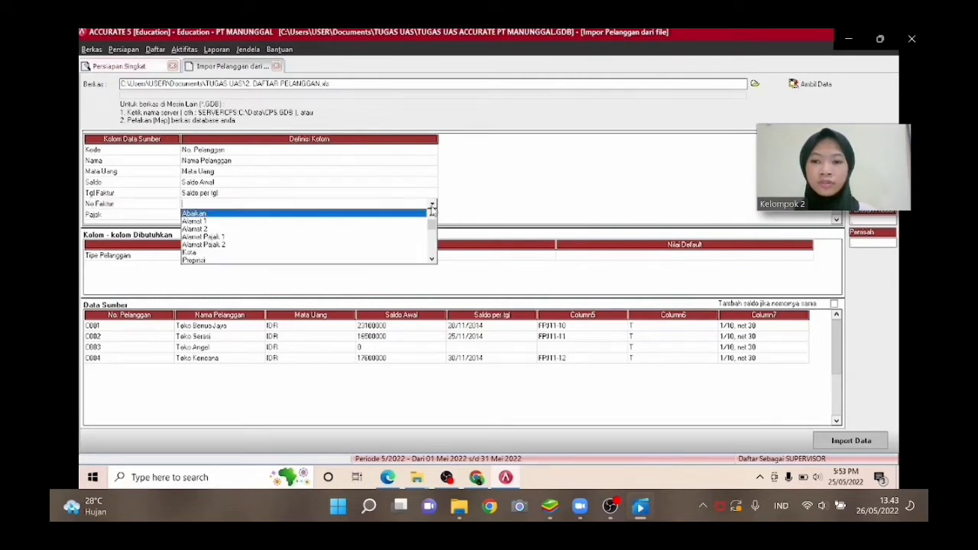
key("Down")
key("Down")
key("Down")
key("Down")
key("Down")
key("Down")
key("Down")
key("Down")
key("Down")
key("Down")
key("Down")
key("Down")
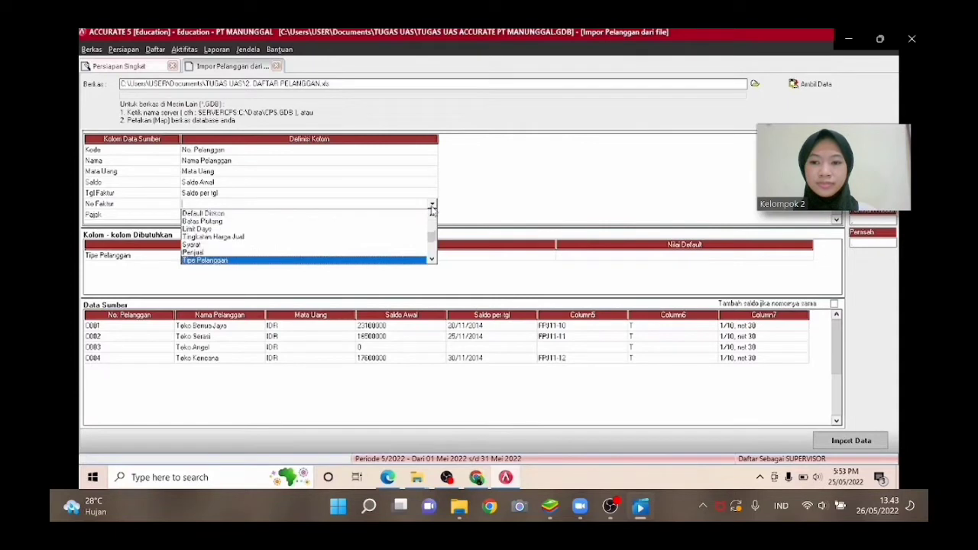
key("Up")
key("Return")
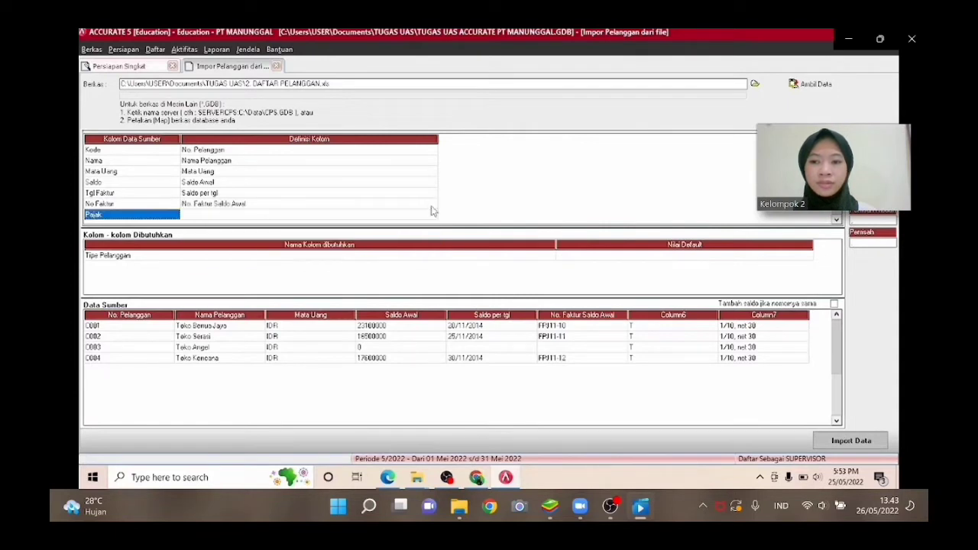
Map the Pajak source column to the Pajak pertama field.
left_click(432, 214)
left_click(431, 214)
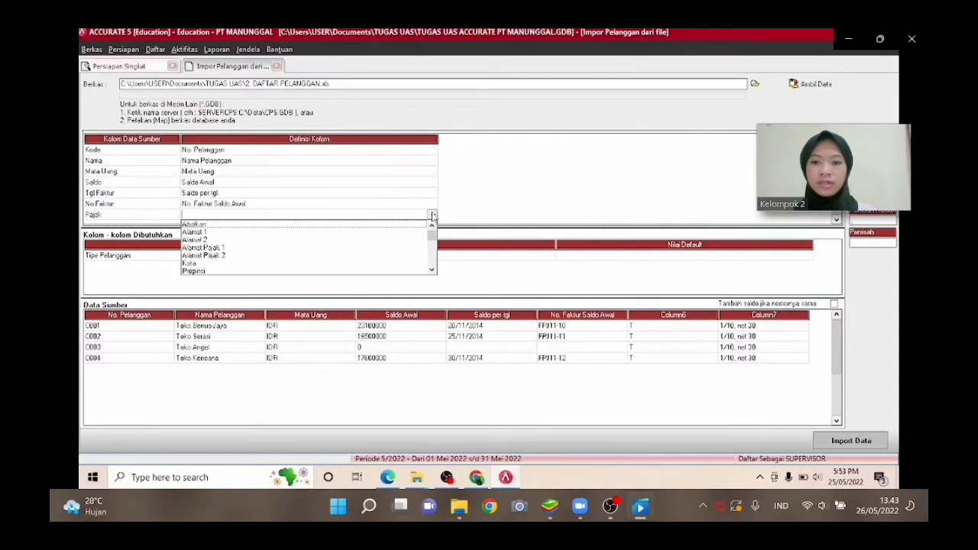
key("Down")
key("Down")
key("Down")
key("Down")
key("Down")
key("Down")
key("Down")
key("Down")
key("Down")
key("Down")
key("Down")
key("Down")
key("Down")
key("Down")
key("Down")
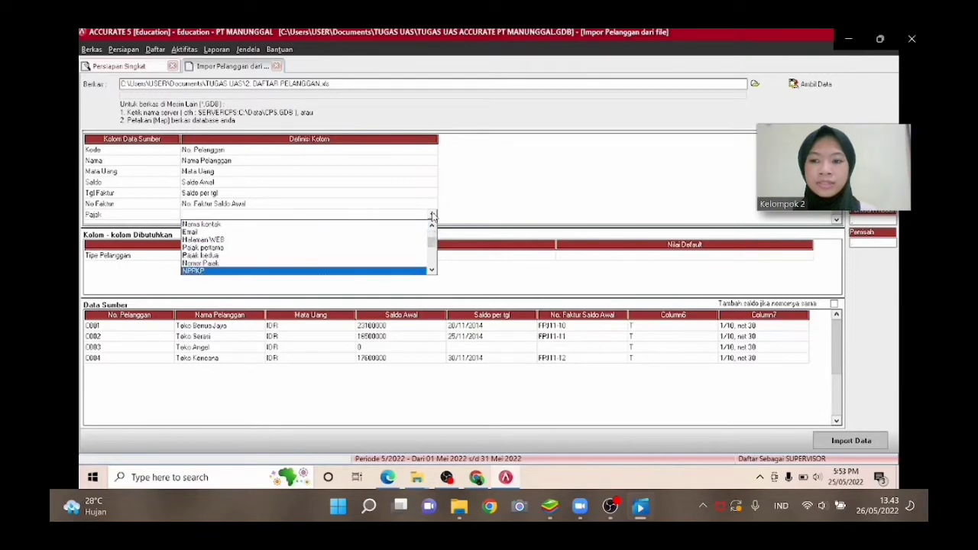
key("Up")
key("Return")
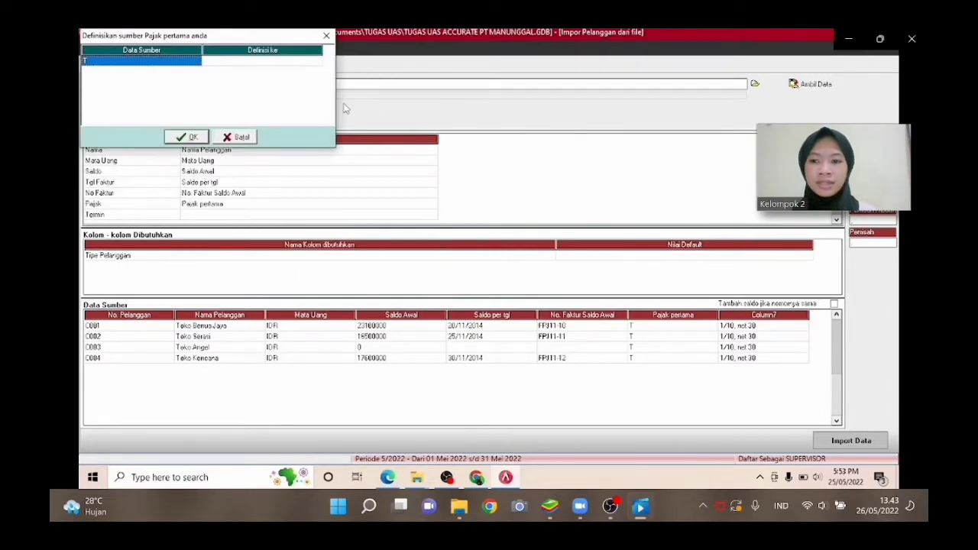
Define the tax source value T as PPN and confirm the tax mapping.
left_click(301, 61)
left_click(301, 61)
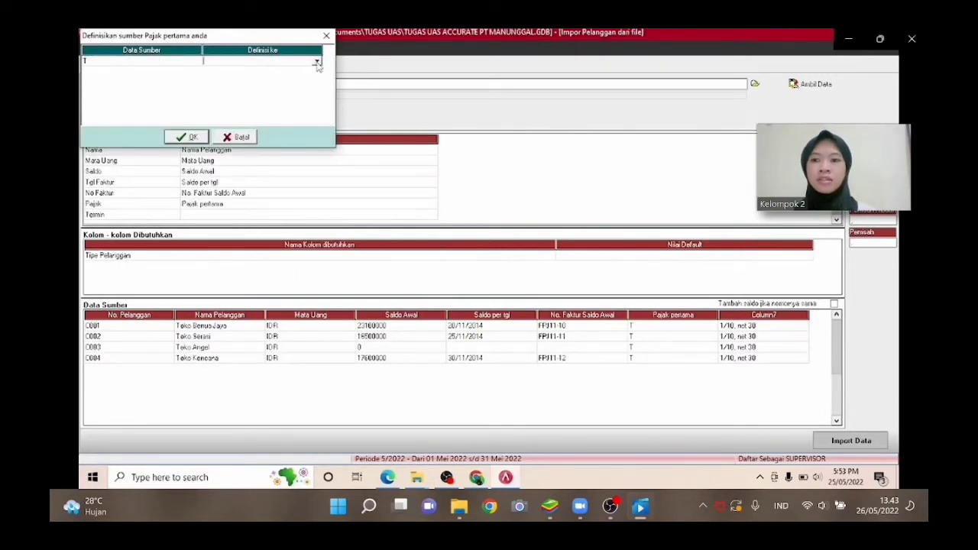
left_click(316, 61)
left_click(300, 70)
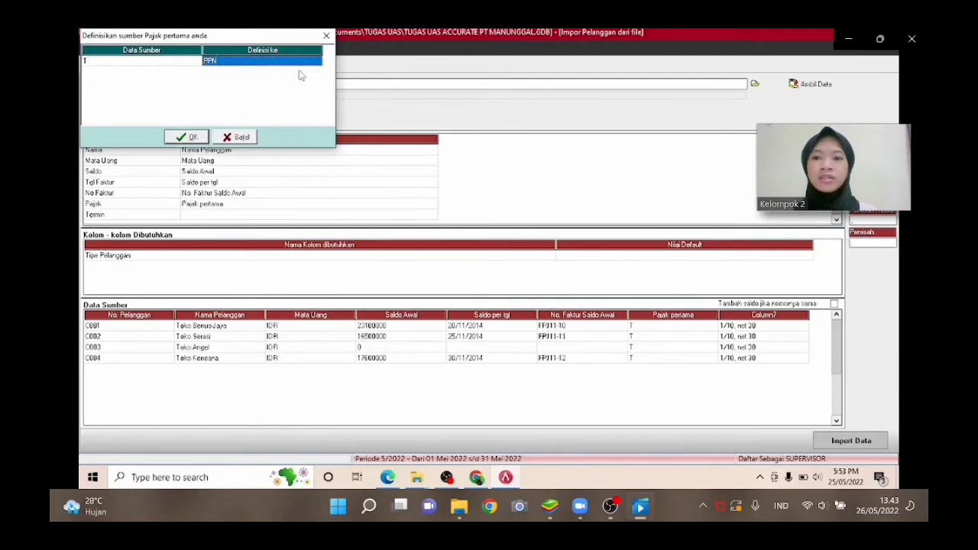
left_click(198, 137)
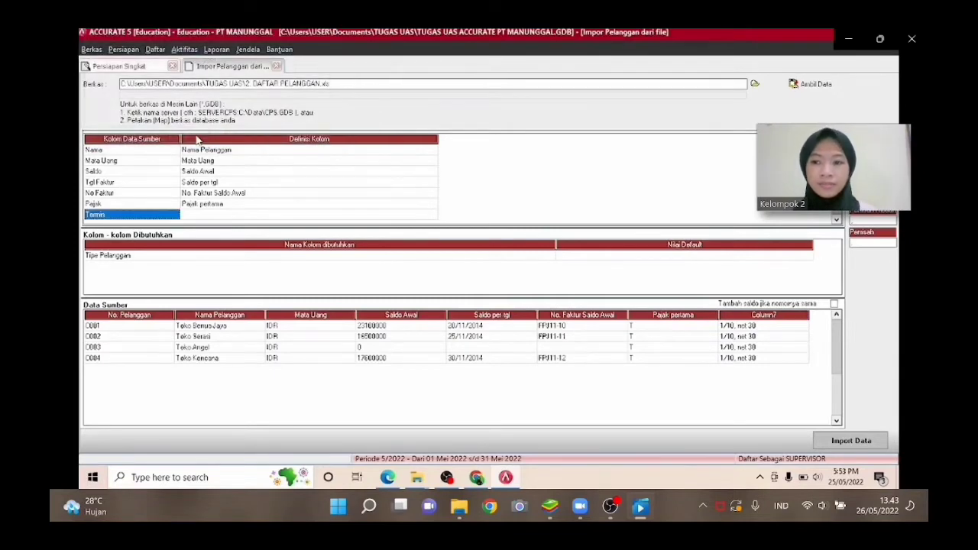
Map the Termin source column to the Syarat field.
left_click(397, 215)
left_click(431, 215)
left_click(432, 215)
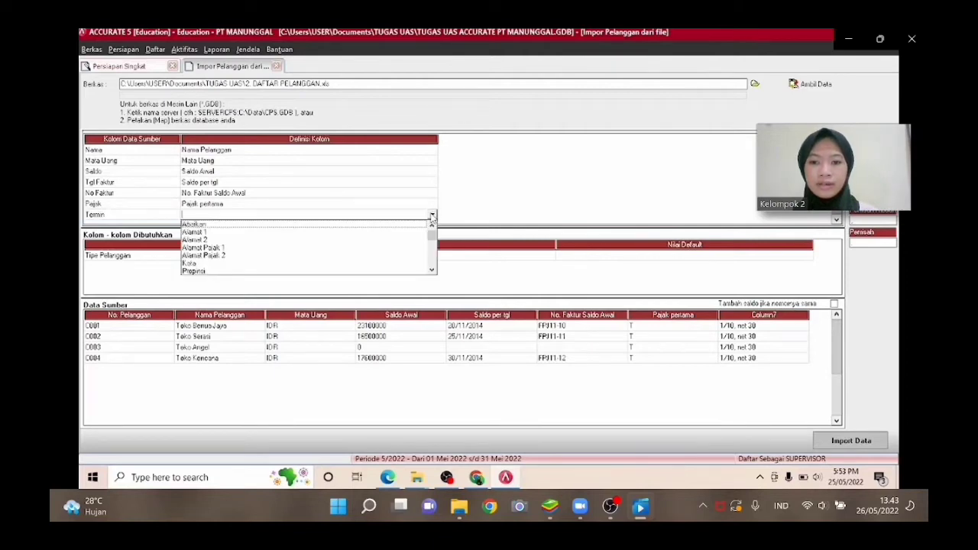
key("Down")
key("Down")
key("Down")
key("Down")
key("Down")
key("Down")
key("Down")
key("Down")
key("Down")
key("Down")
key("Down")
key("Down")
key("Down")
key("Down")
key("Down")
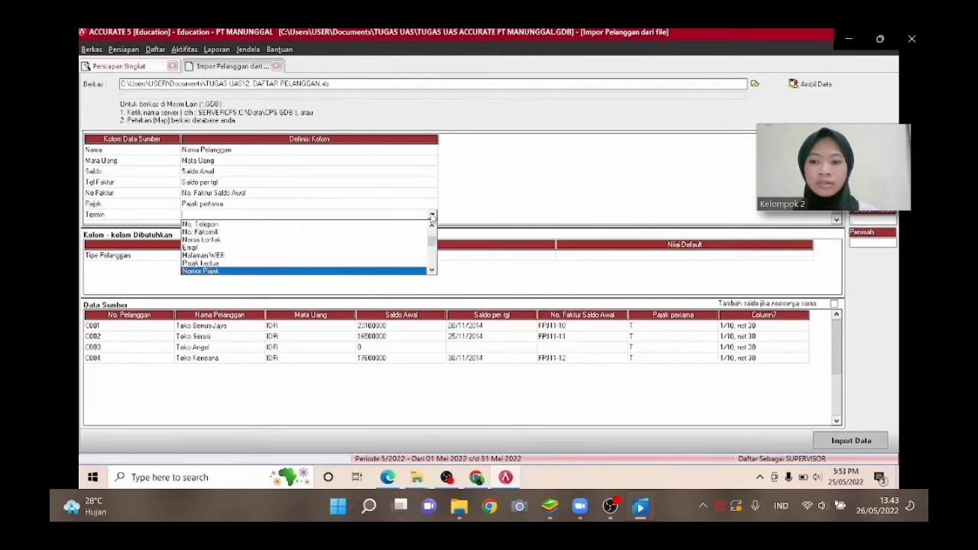
key("Down")
key("Down")
key("Down")
key("Return")
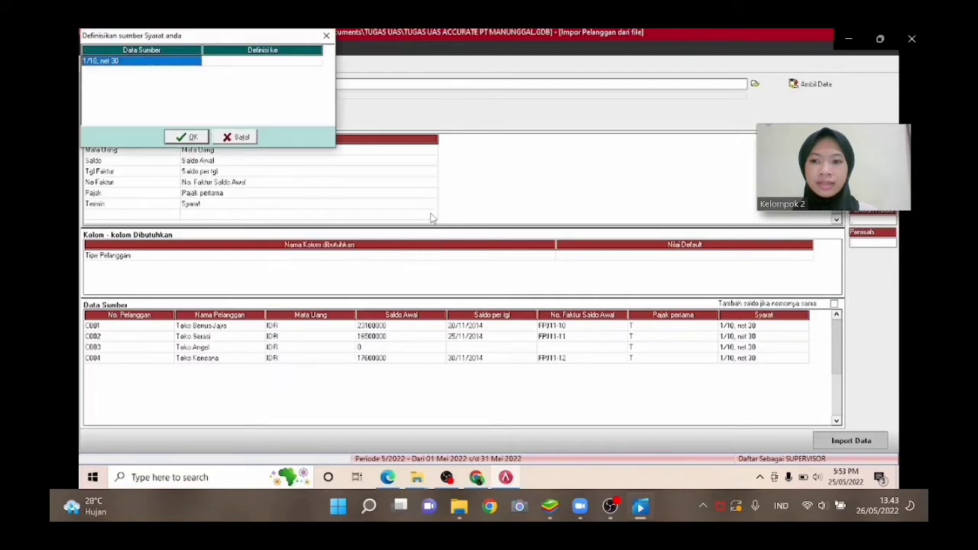
Define the term source value 1/10, net 30 as the 1/10 n/30 payment term and confirm.
left_click(275, 61)
left_click(316, 61)
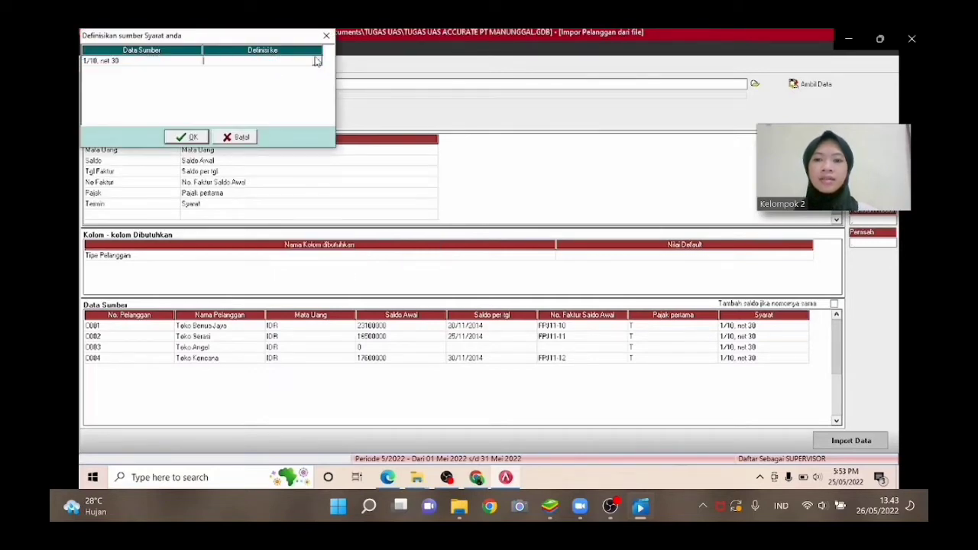
left_click(316, 63)
left_click(298, 81)
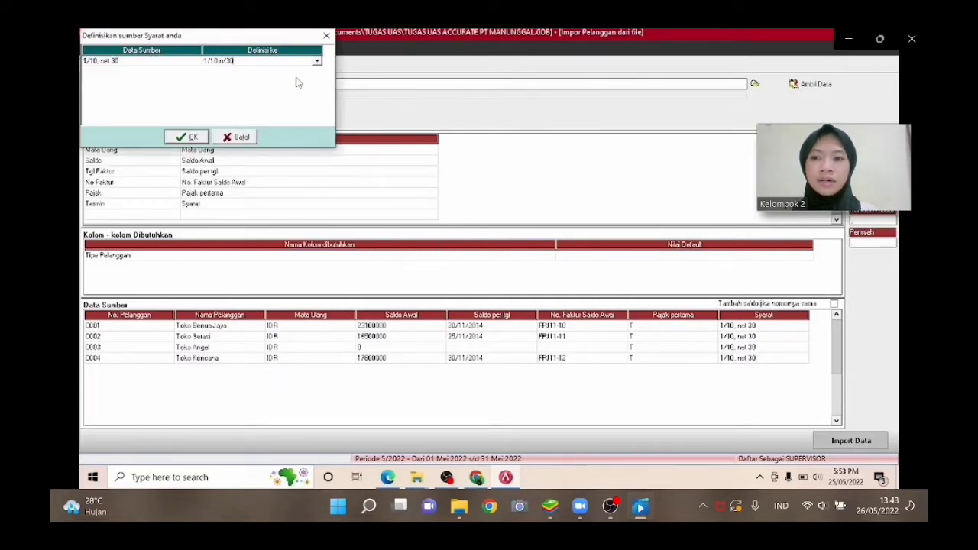
left_click(190, 136)
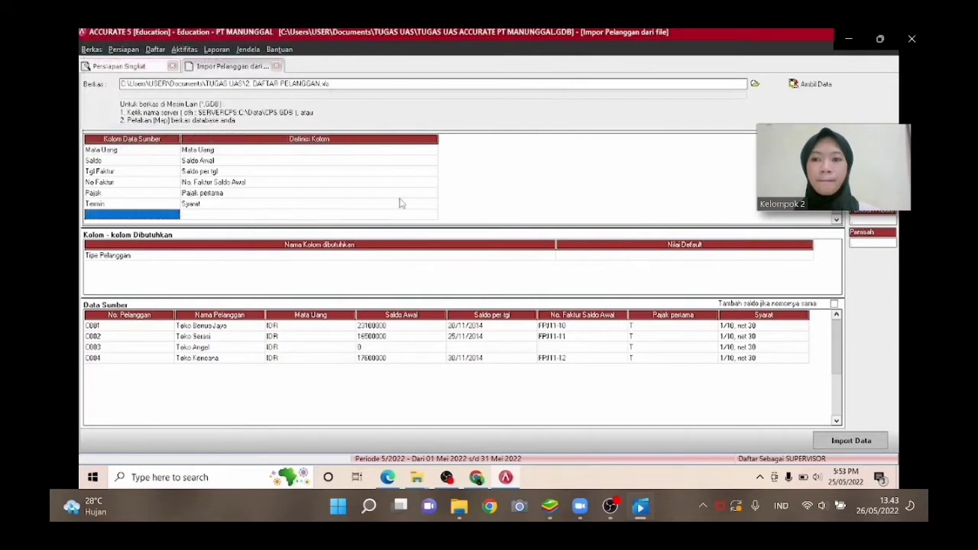
Set the default customer type to Umum and import the customer data.
left_click(621, 255)
left_click(788, 259)
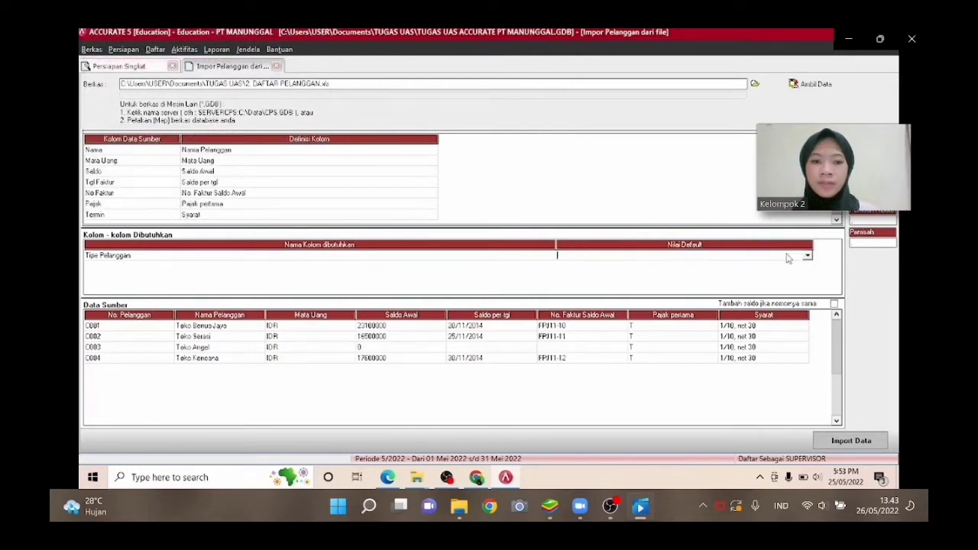
left_click(806, 258)
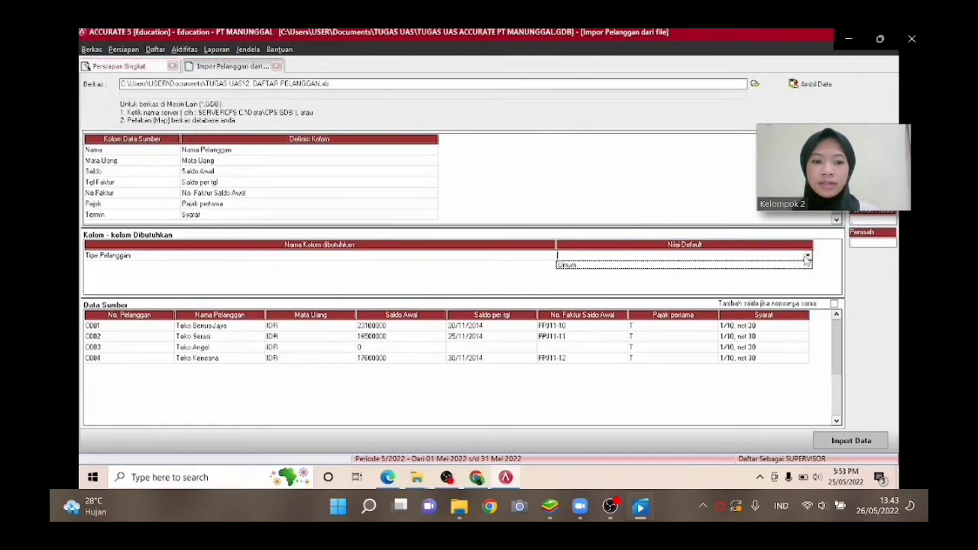
left_click(761, 267)
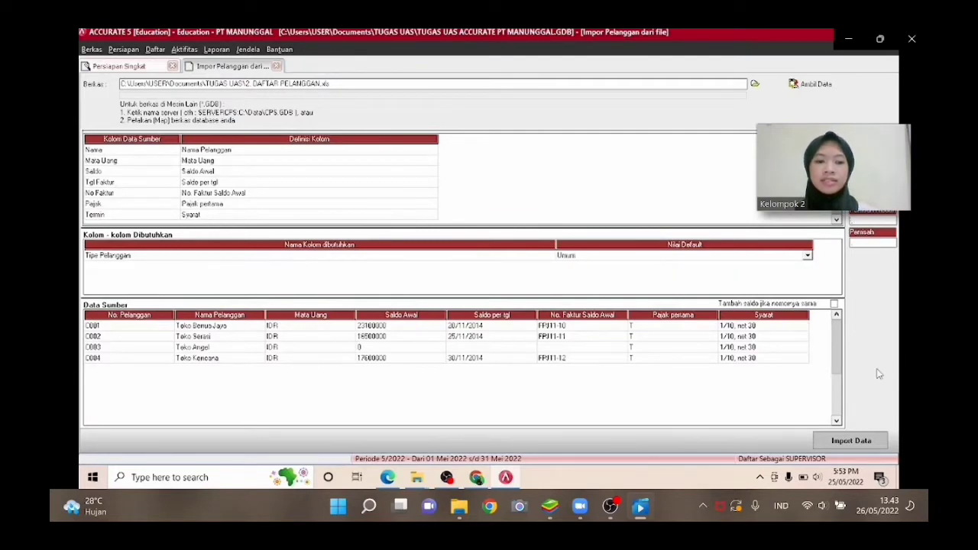
left_click(840, 440)
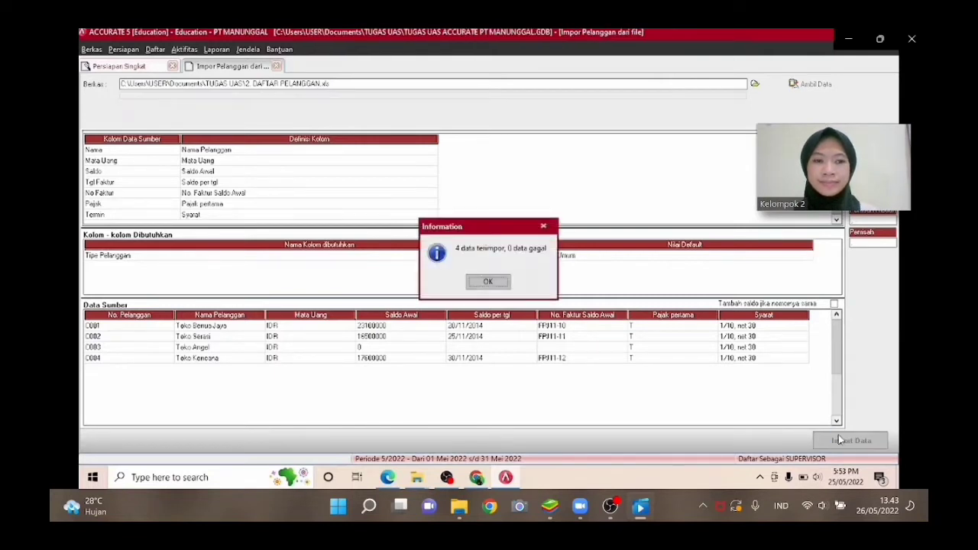
left_click(486, 282)
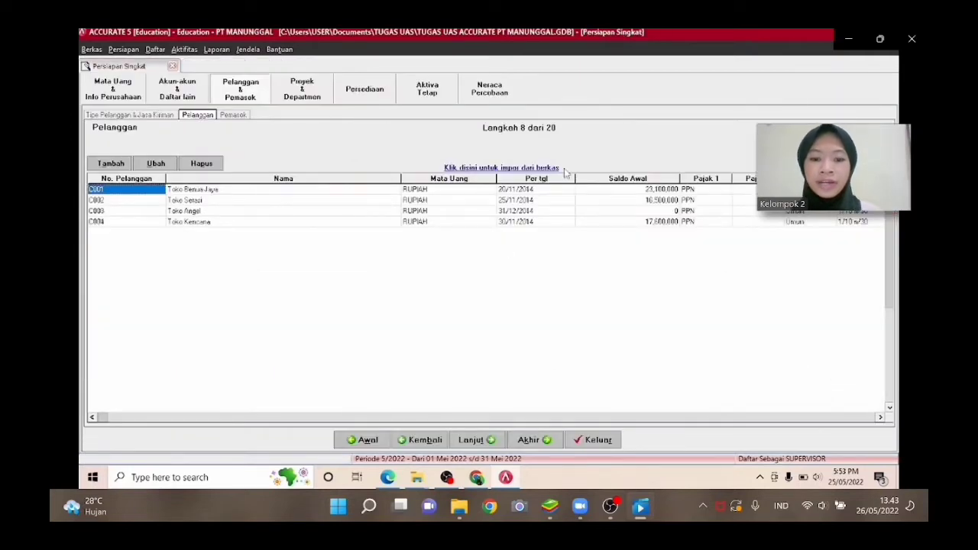
Move to the supplier step and load data for import from the file 3. DAFTAR PEMASOK.xls.
left_click(470, 439)
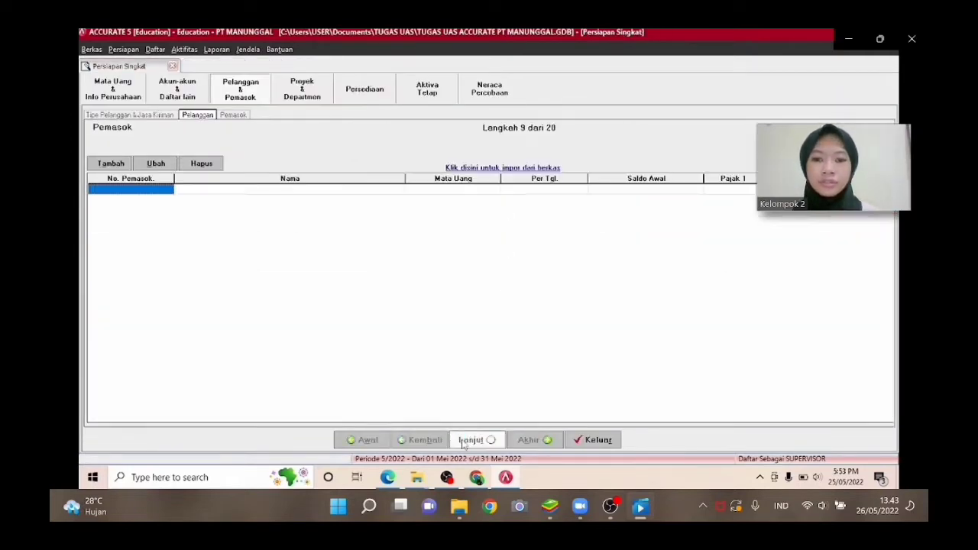
left_click(504, 167)
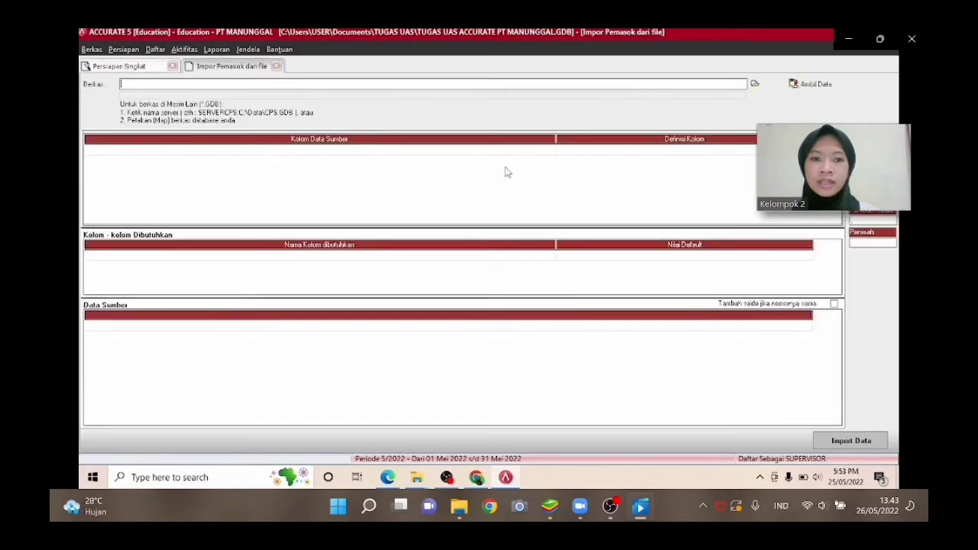
left_click(754, 83)
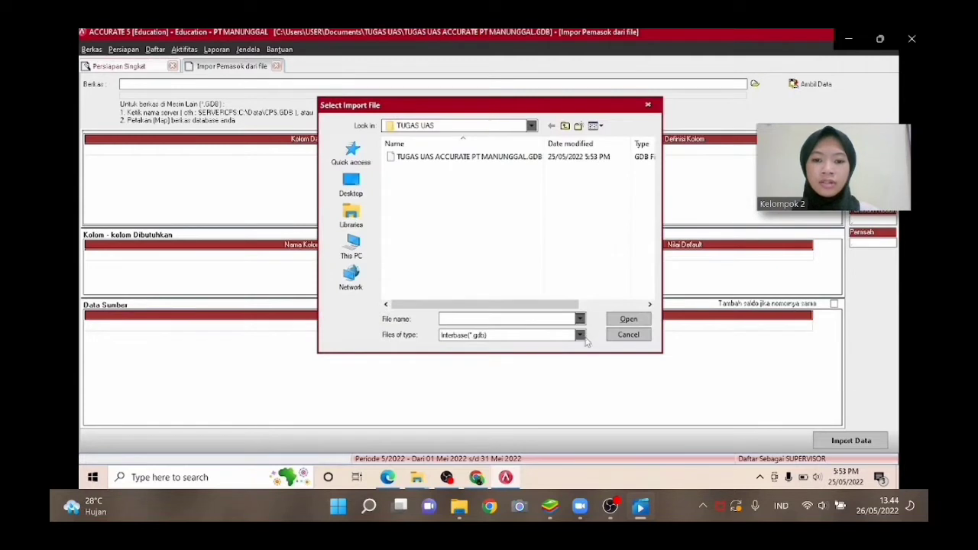
left_click(580, 335)
left_click(538, 346)
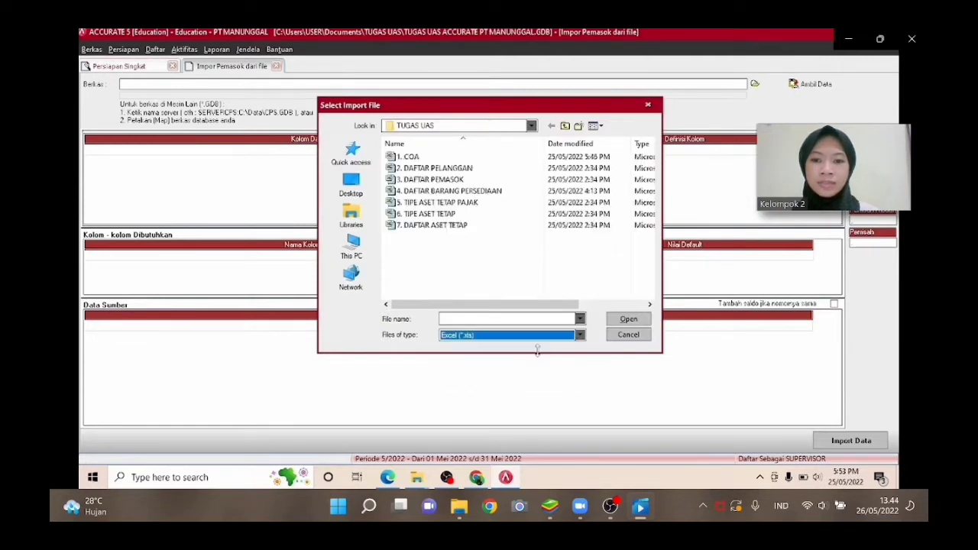
left_click(558, 180)
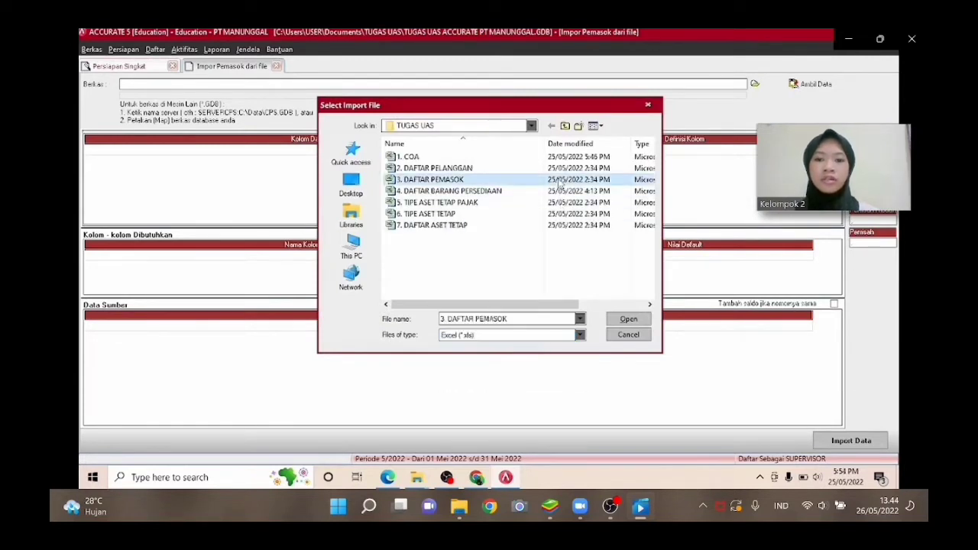
left_click(616, 322)
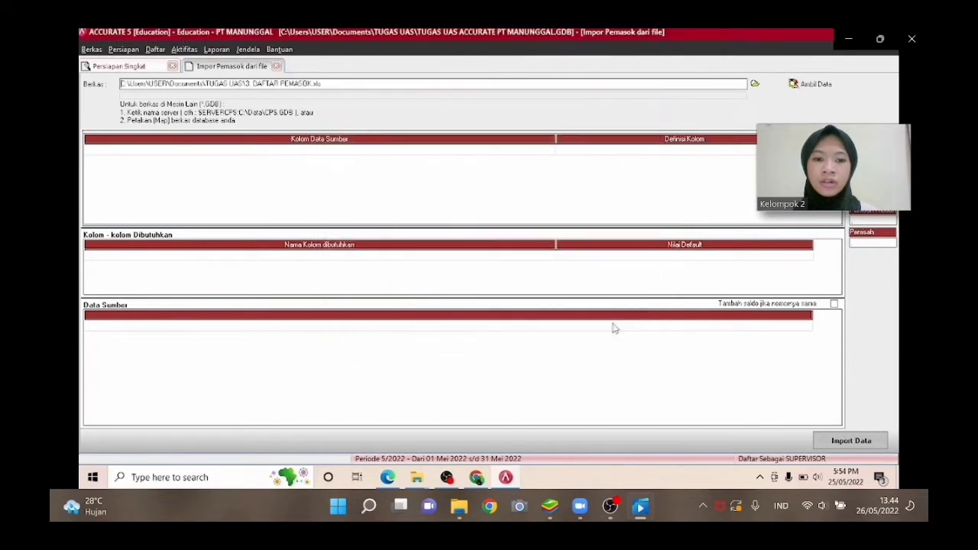
left_click(798, 84)
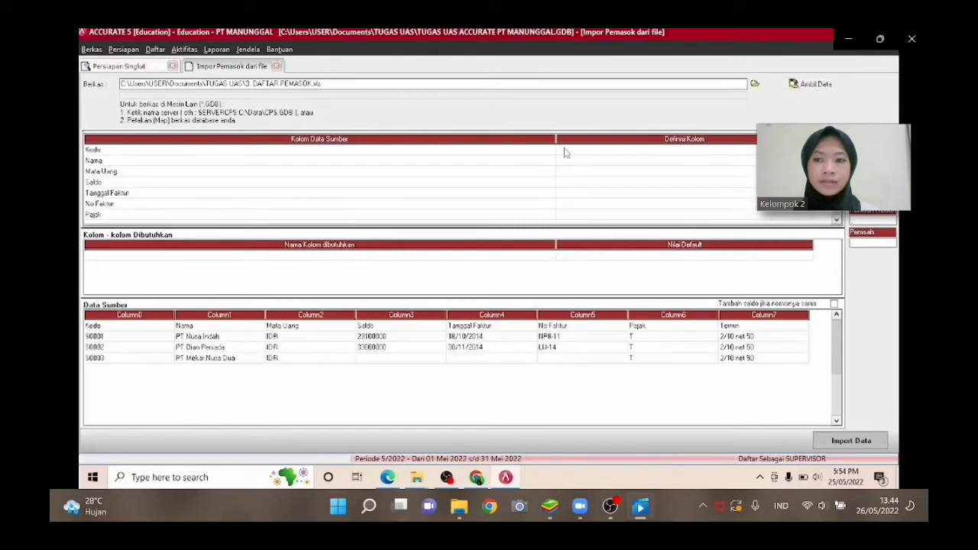
Map the Kode source column to the No Pemasok field.
left_click_drag(557, 138, 200, 162)
left_click(422, 151)
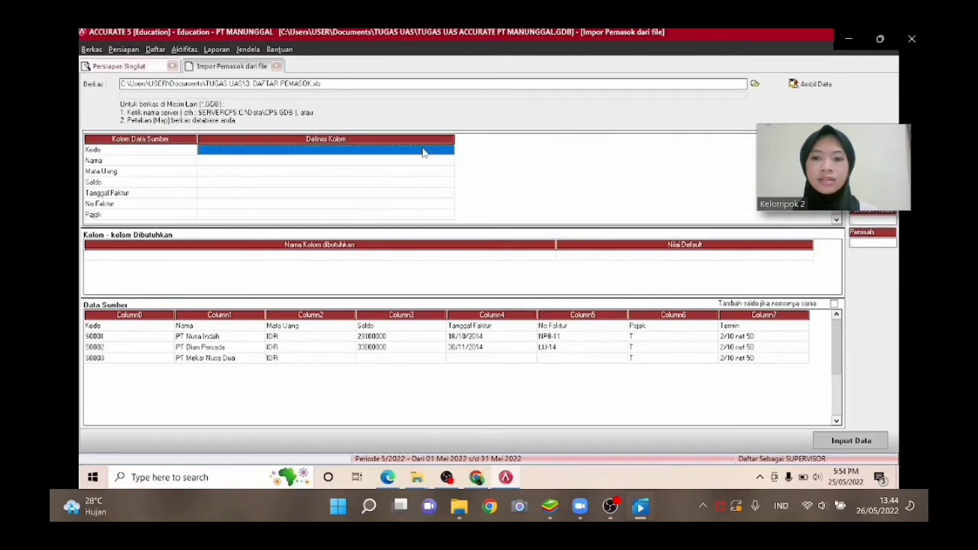
left_click(451, 156)
left_click(450, 152)
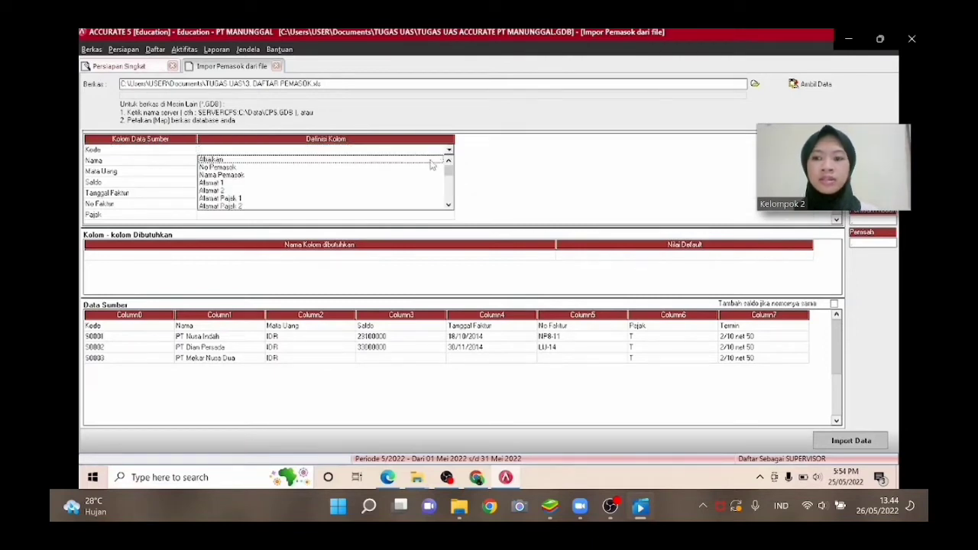
left_click(422, 168)
left_click(445, 171)
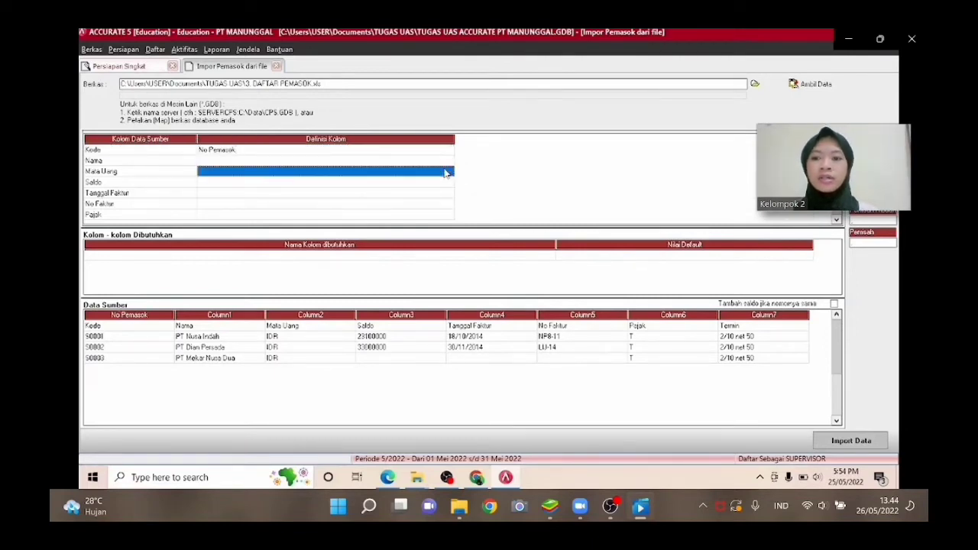
Map the Nama source column to the Nama Pemasok field.
left_click(444, 163)
left_click(444, 162)
left_click(443, 153)
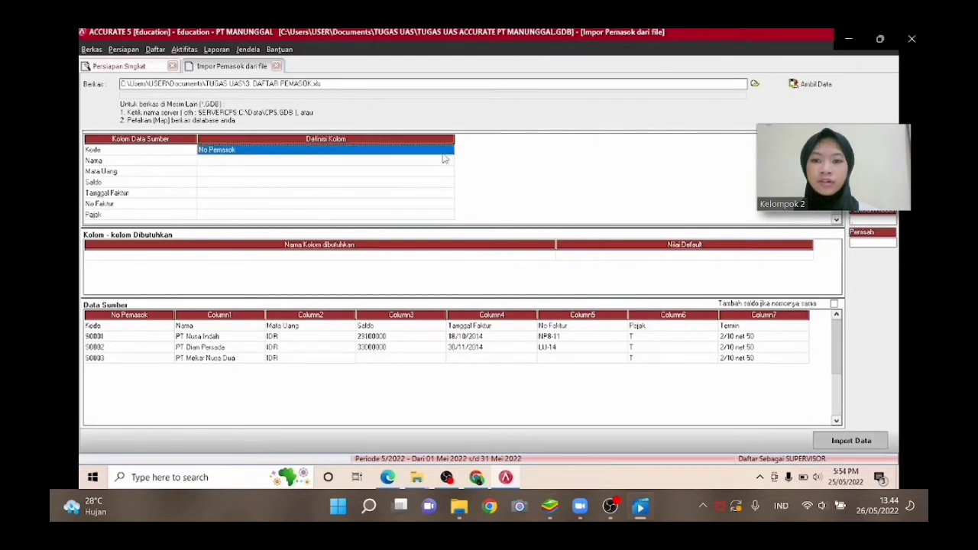
left_click(444, 161)
left_click(449, 161)
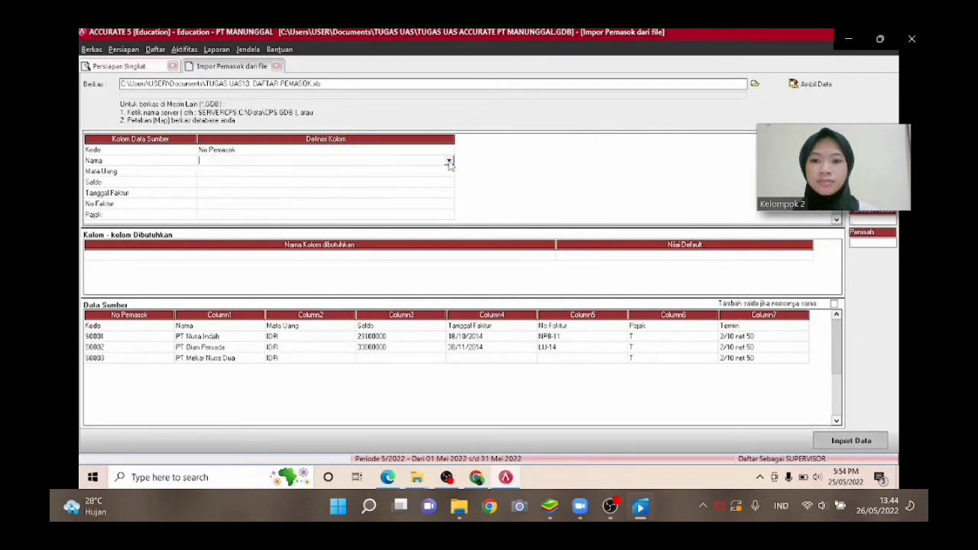
left_click(449, 162)
left_click(405, 179)
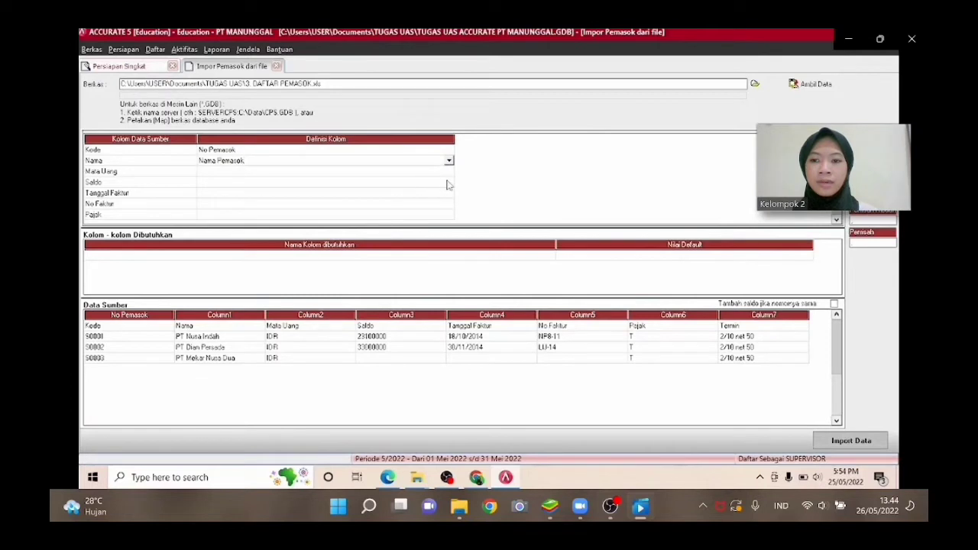
Map the Mata Uang source column to the Mata Uang field.
left_click(443, 175)
left_click(445, 175)
left_click(450, 171)
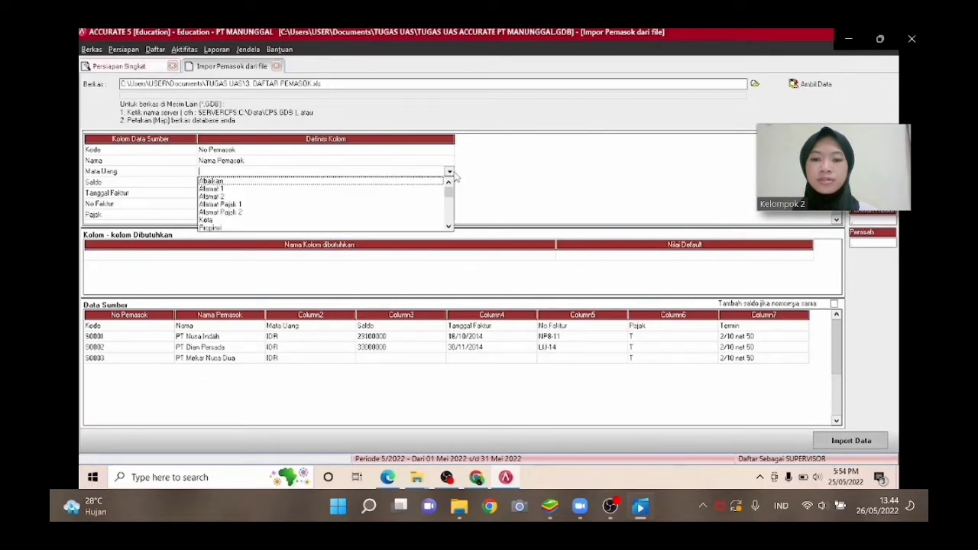
key("Down")
key("Down")
key("Down")
key("Down")
key("Down")
key("Down")
key("Down")
key("Down")
key("Down")
key("Down")
key("Down")
key("Down")
key("Down")
key("Down")
key("Down")
key("Down")
key("Down")
key("Down")
key("Down")
key("Down")
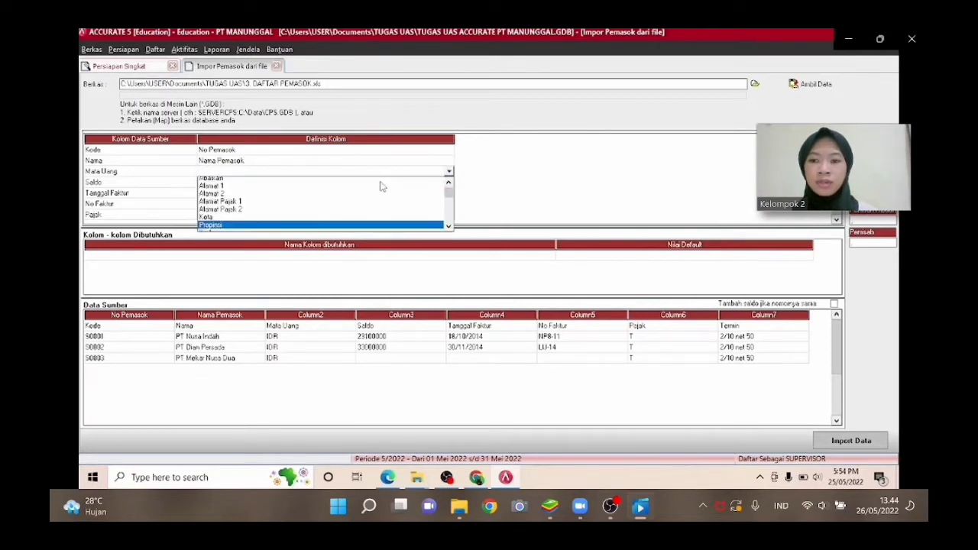
key("Down")
key("Down")
key("Down")
key("Down")
key("Up")
key("Up")
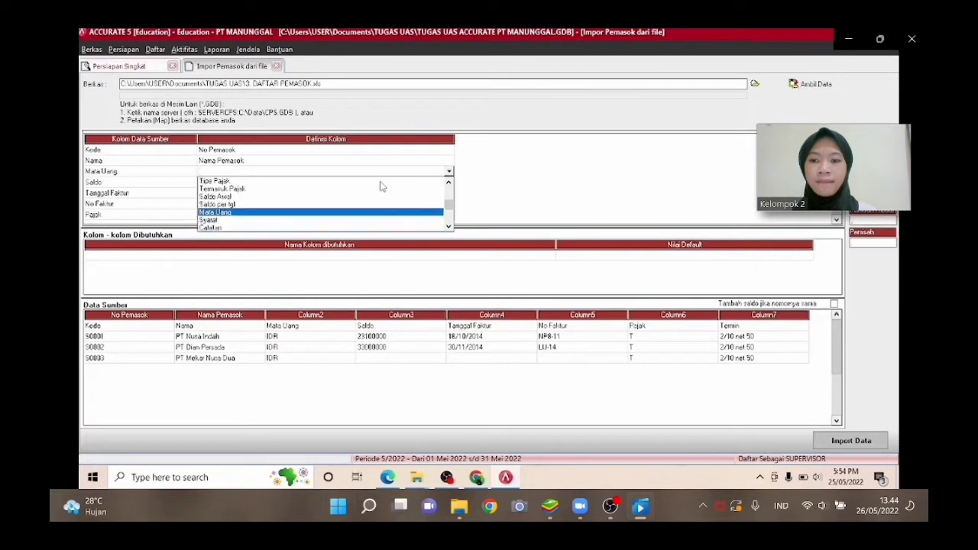
key("Return")
Define the currency source values Mata Uang and IDR as RUPIAH and confirm.
left_click(302, 64)
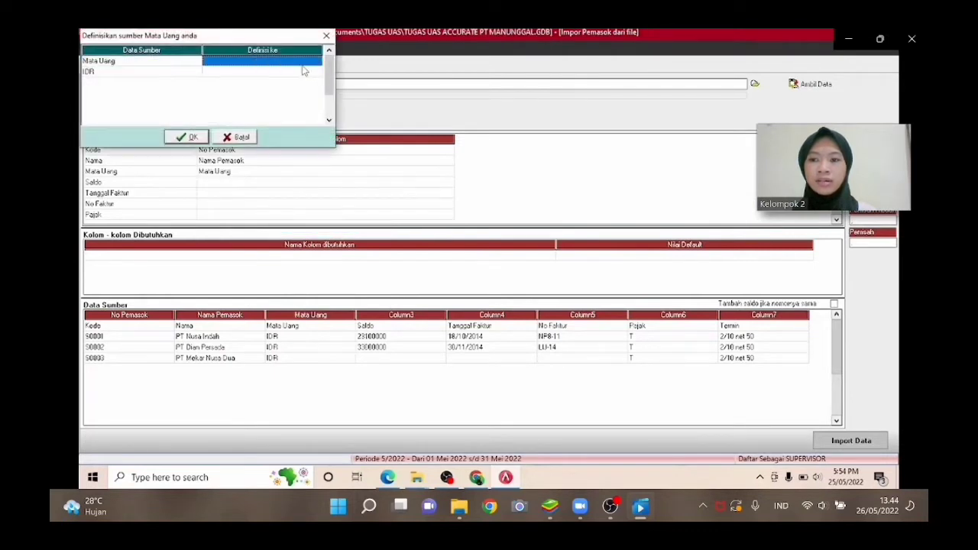
left_click(312, 66)
left_click(317, 62)
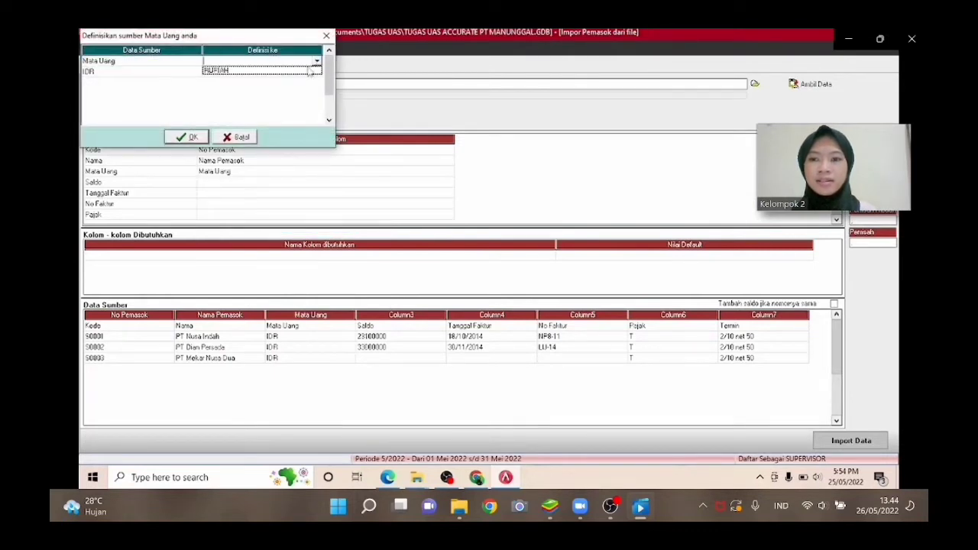
left_click(310, 71)
left_click(311, 74)
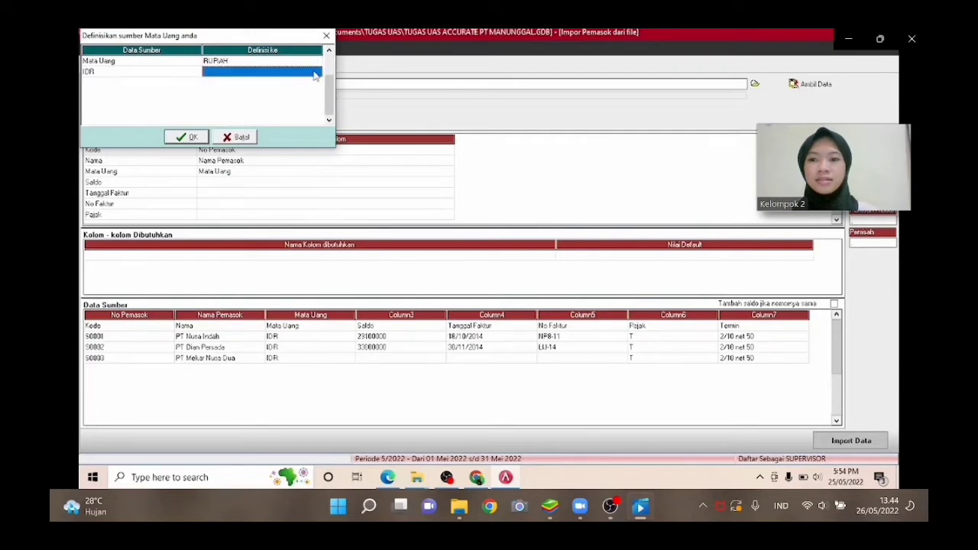
left_click(314, 74)
left_click(316, 72)
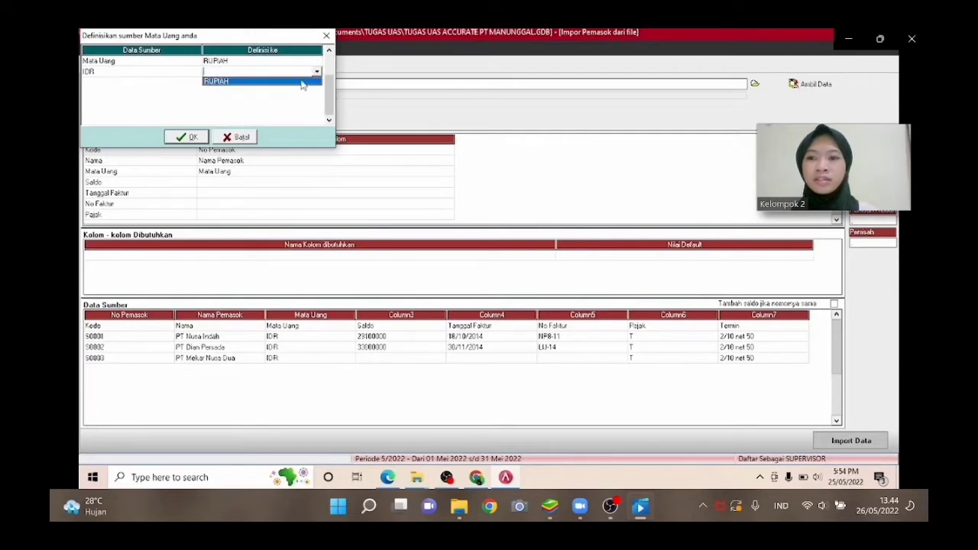
left_click(302, 82)
left_click(191, 139)
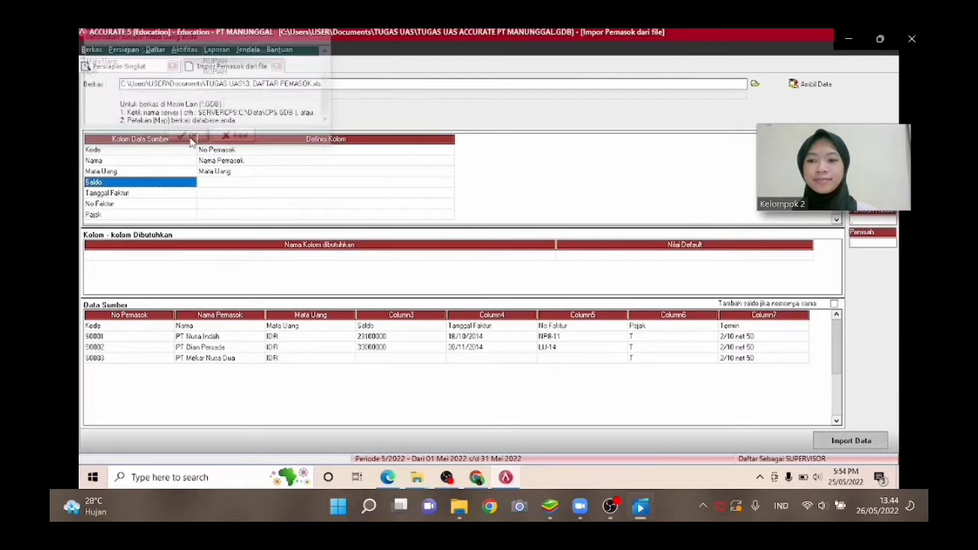
Map the Saldo source column to the Saldo Awal field.
left_click(412, 187)
left_click(420, 187)
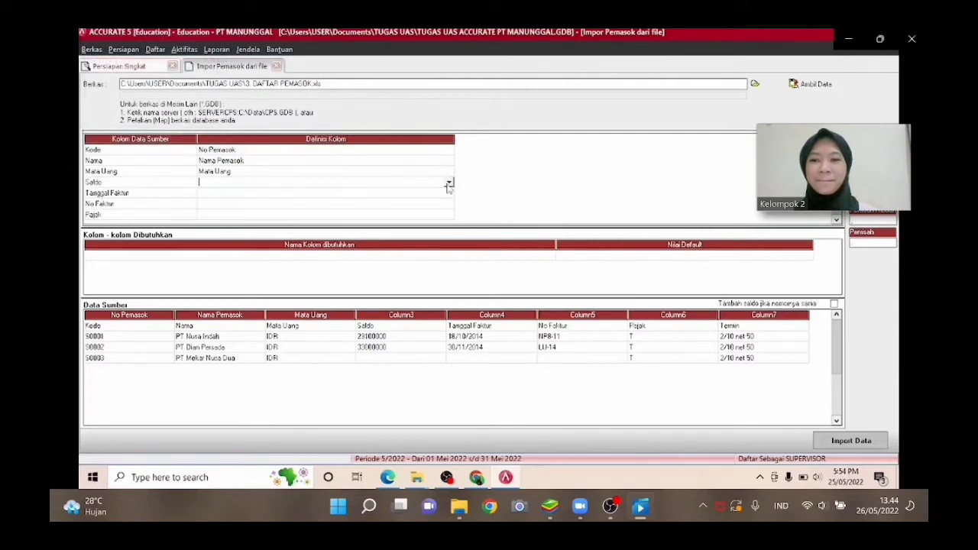
left_click(448, 185)
key("Down")
key("Down")
key("Down")
key("Down")
key("Down")
key("Down")
key("Down")
key("Down")
key("Down")
key("Down")
key("Down")
key("Down")
key("Down")
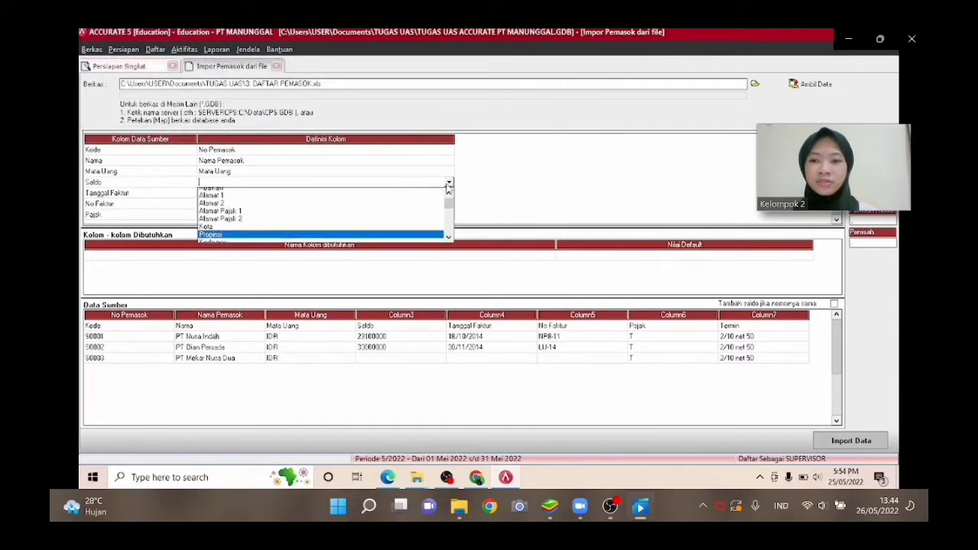
key("Down")
key("Down")
key("Down")
key("Down")
key("Down")
key("Down")
key("Down")
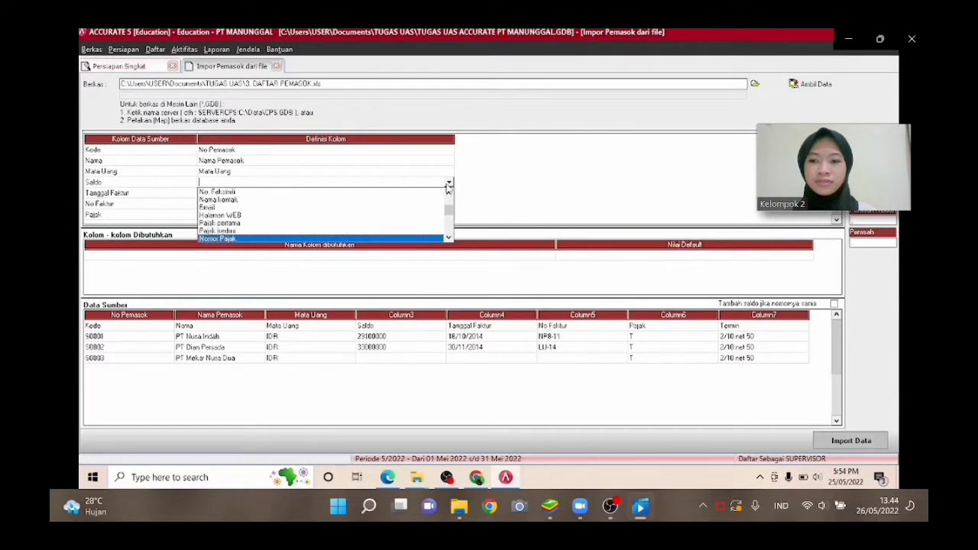
key("Down")
key("Down")
key("Down")
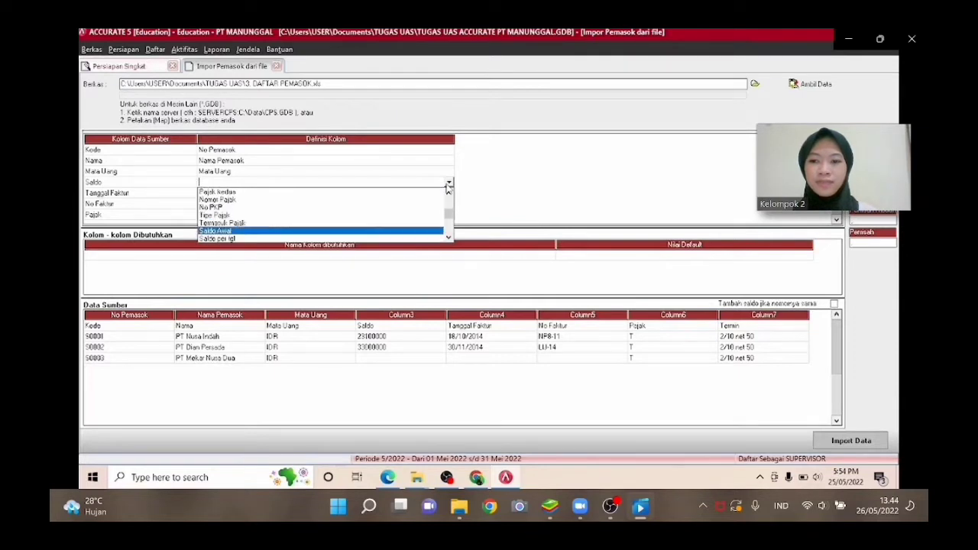
key("Return")
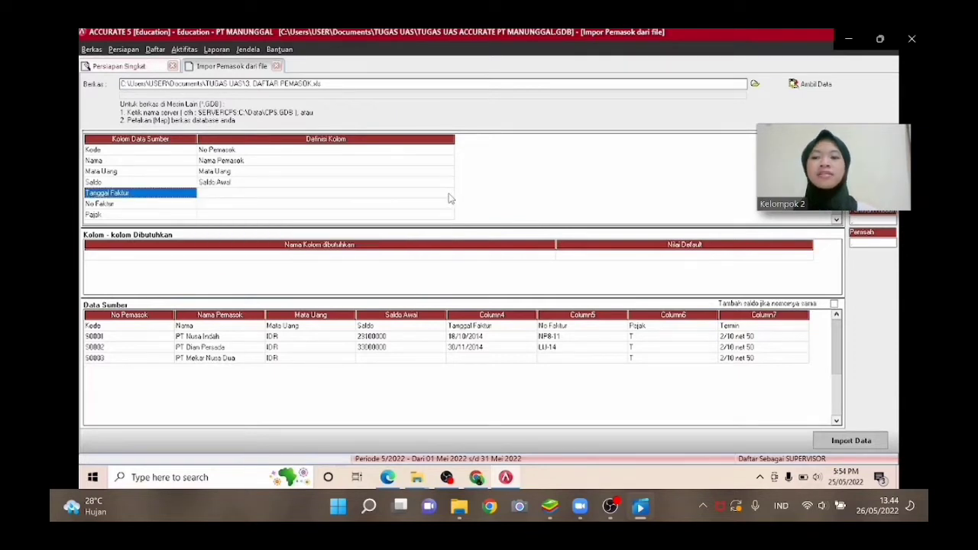
Map the Tanggal Faktur source column to the Saldo per tgl field.
left_click(449, 195)
left_click(449, 195)
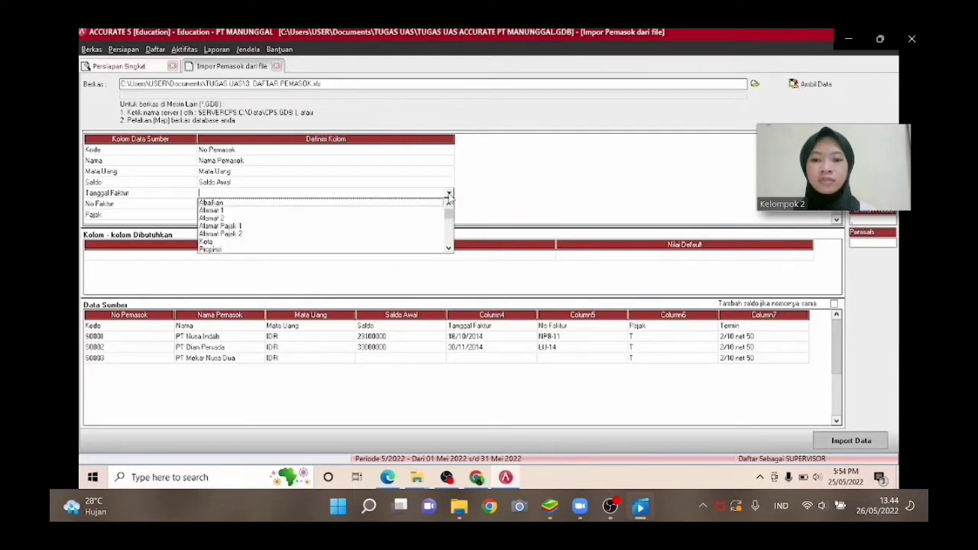
key("Down")
key("Down")
key("Down")
key("Down")
key("Down")
key("Down")
key("Down")
key("Down")
key("Down")
key("Down")
key("Down")
key("Down")
key("Down")
key("Down")
key("Down")
key("Down")
key("Down")
key("Down")
key("Down")
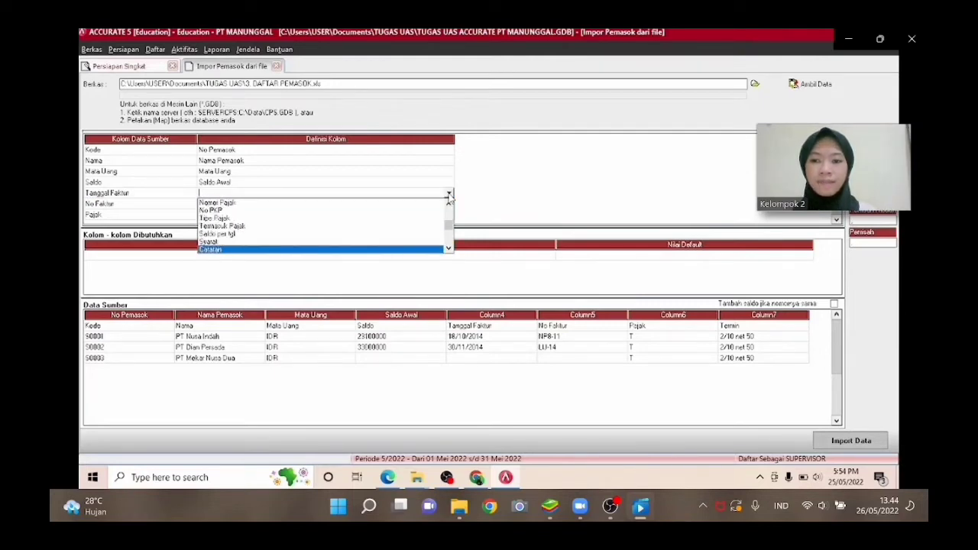
key("Up")
key("Up")
key("Return")
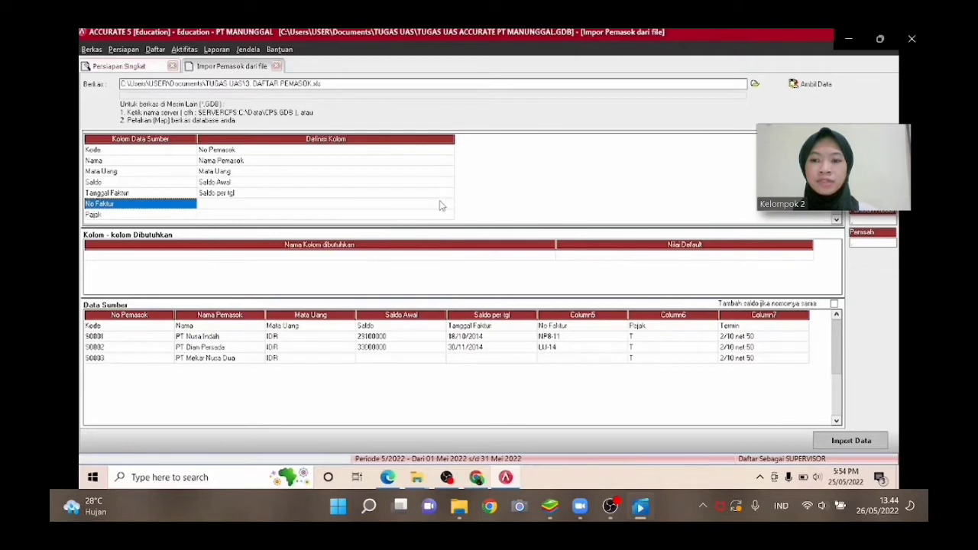
Map the No Faktur source column to the No. Faktur Saldo Awal field.
left_click(440, 204)
left_click(450, 205)
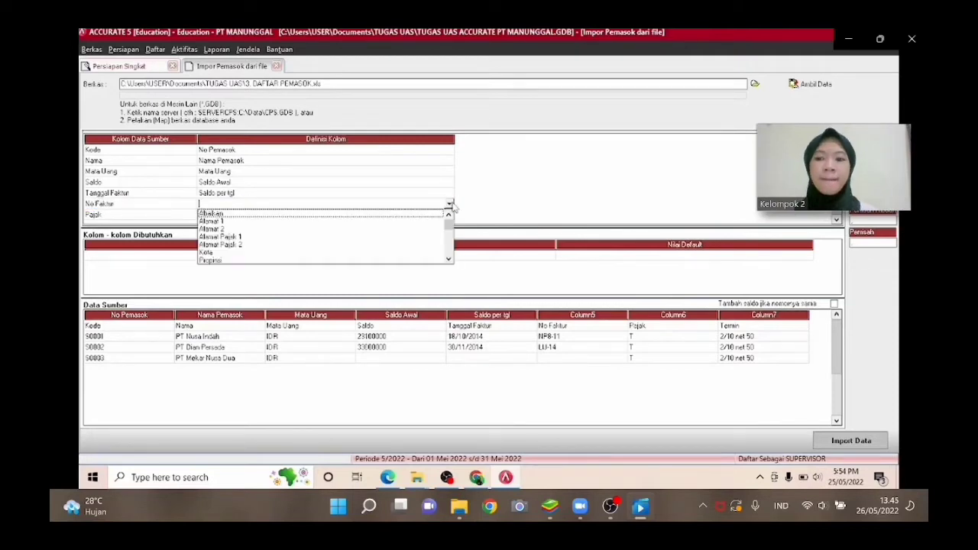
key("Down")
key("Down")
key("Down")
key("Down")
key("Down")
key("Down")
key("Down")
key("Down")
key("Down")
key("Down")
key("Down")
key("Down")
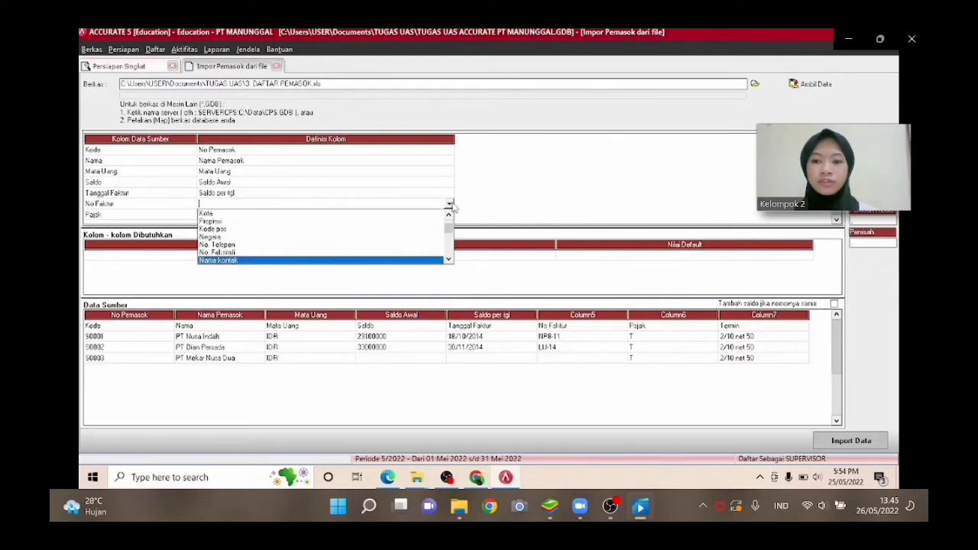
key("Down")
key("Down")
key("Down")
key("Down")
key("Down")
key("Down")
key("Down")
key("Down")
key("Down")
key("Up")
key("Return")
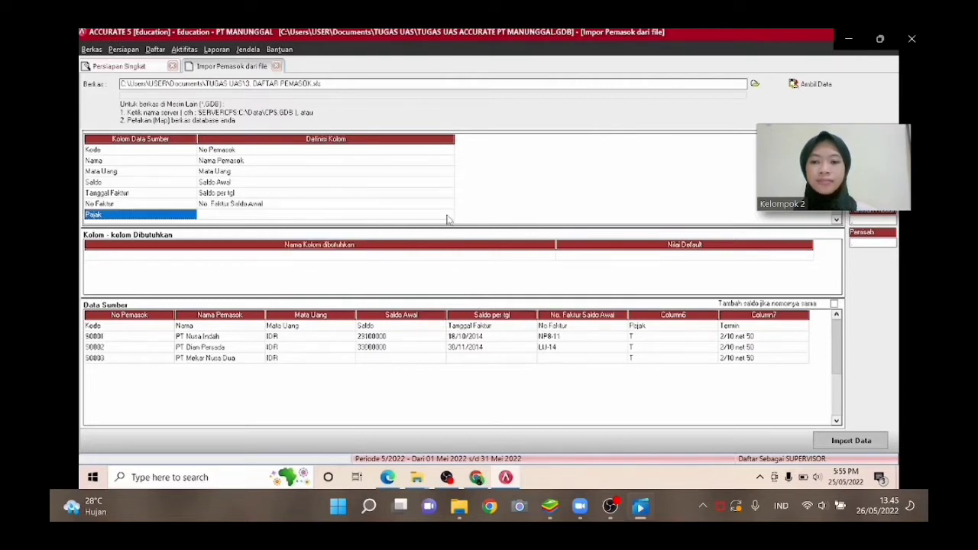
Map the Pajak source column to the Pajak kedua field.
left_click(448, 216)
left_click(449, 216)
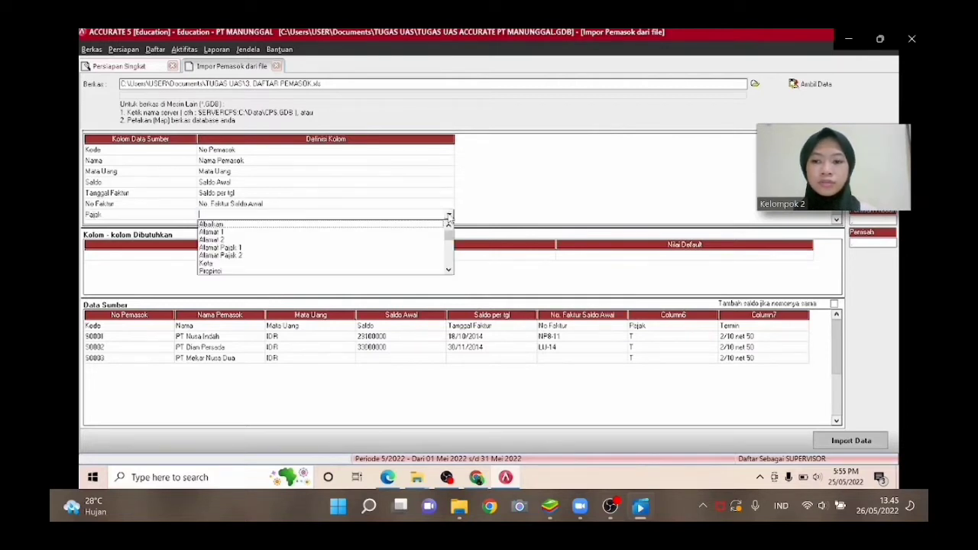
key("Down")
key("Down")
key("Down")
key("Down")
key("Down")
key("Down")
key("Down")
key("Down")
key("Down")
key("Down")
key("Down")
key("Down")
key("Down")
key("Down")
key("Down")
key("Down")
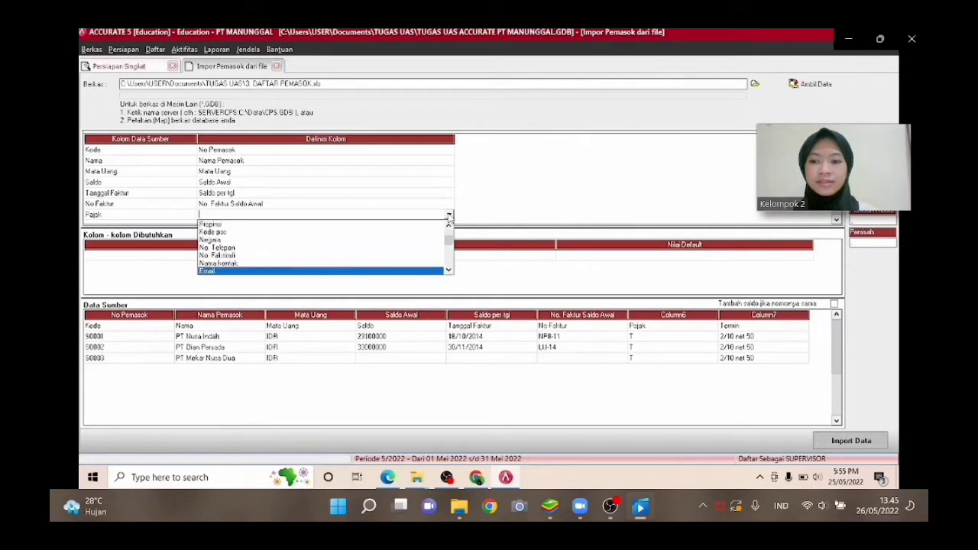
key("Up")
key("Return")
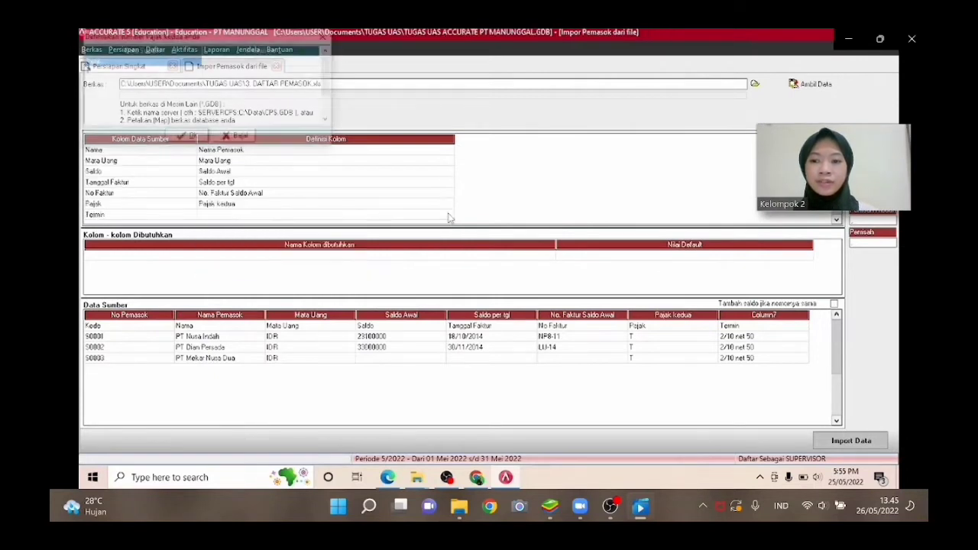
Define the second-tax source values Pajak and T as PPN and confirm.
left_click(302, 66)
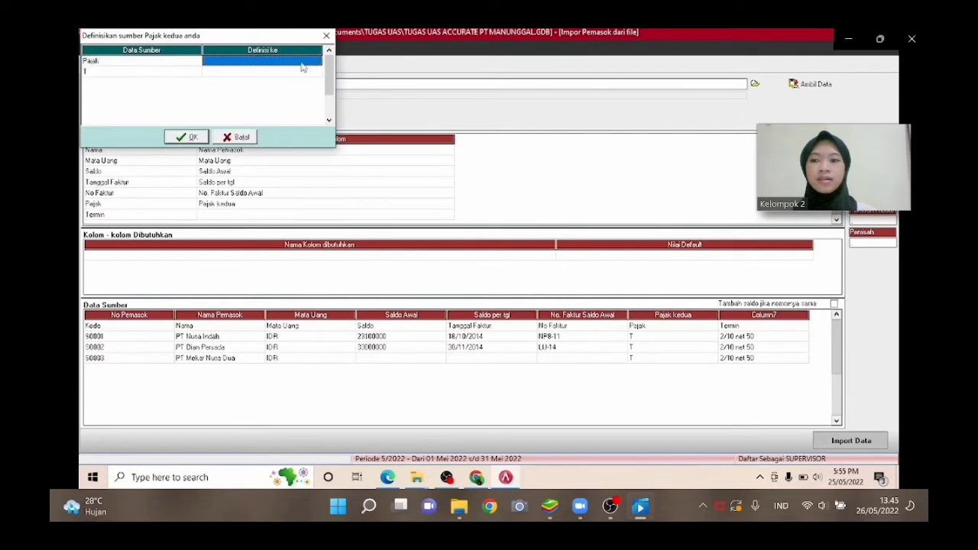
left_click(316, 63)
left_click(316, 61)
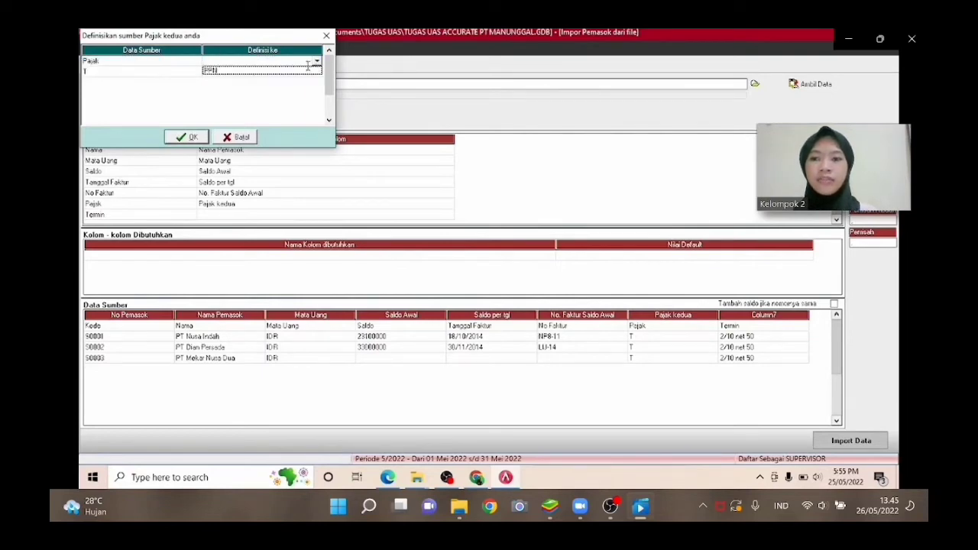
left_click(300, 72)
left_click(319, 71)
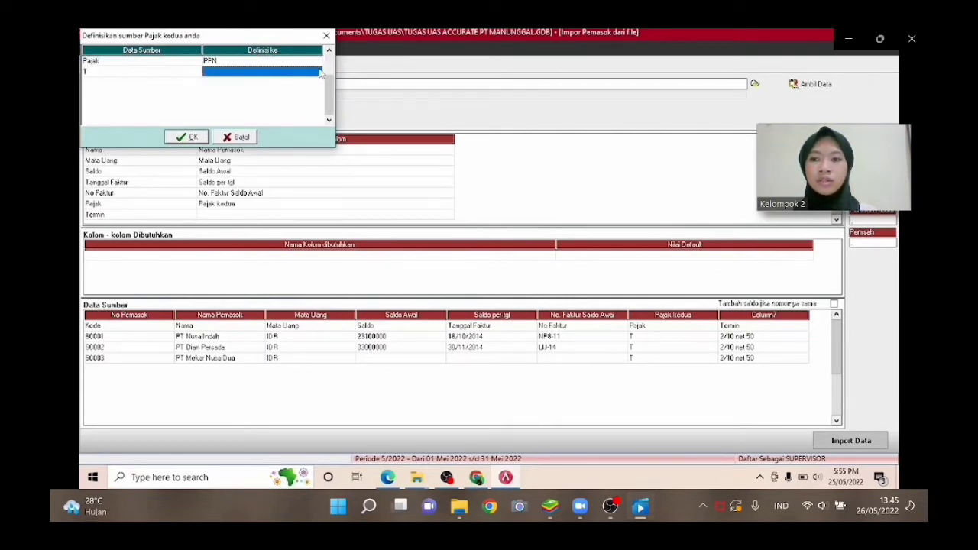
left_click(316, 74)
left_click(316, 73)
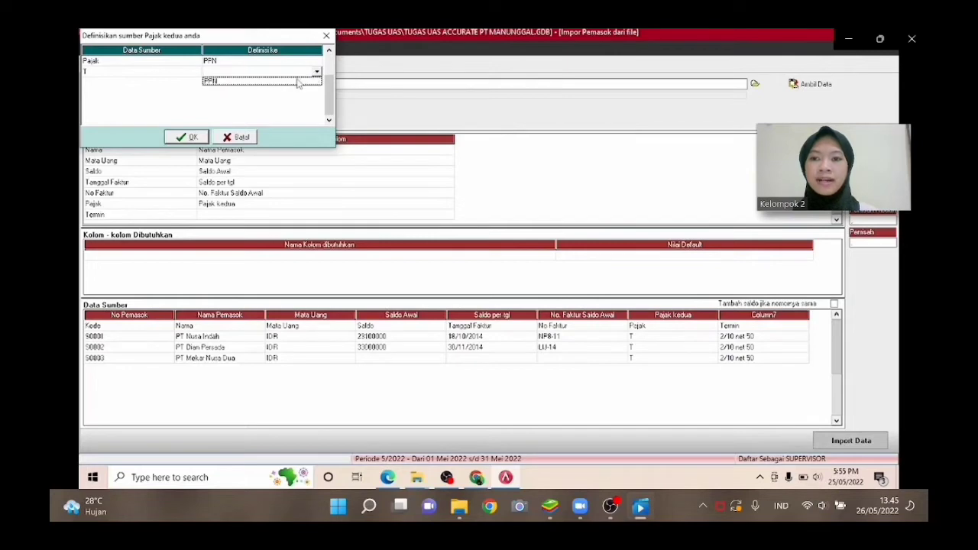
left_click(299, 80)
left_click(188, 136)
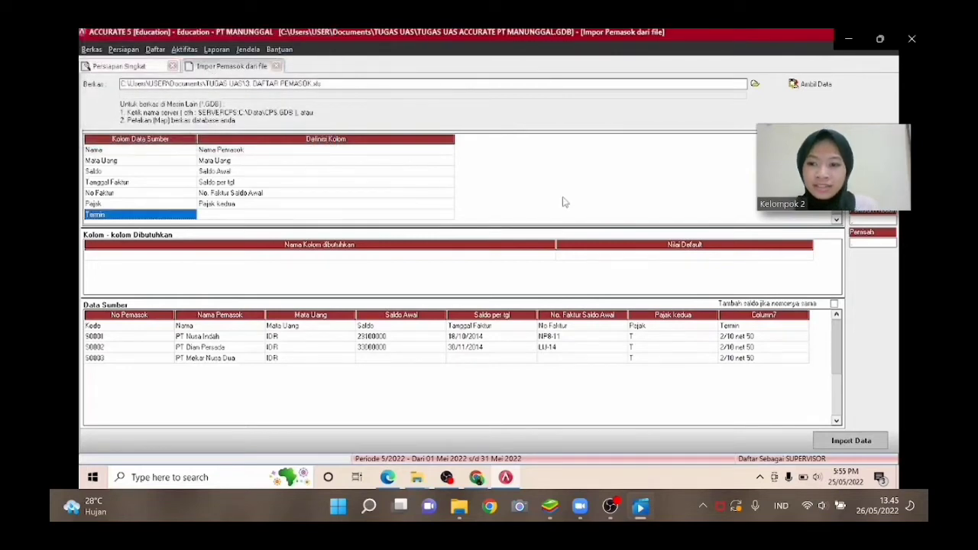
Map the Termin source column to the Syarat field.
left_click(430, 216)
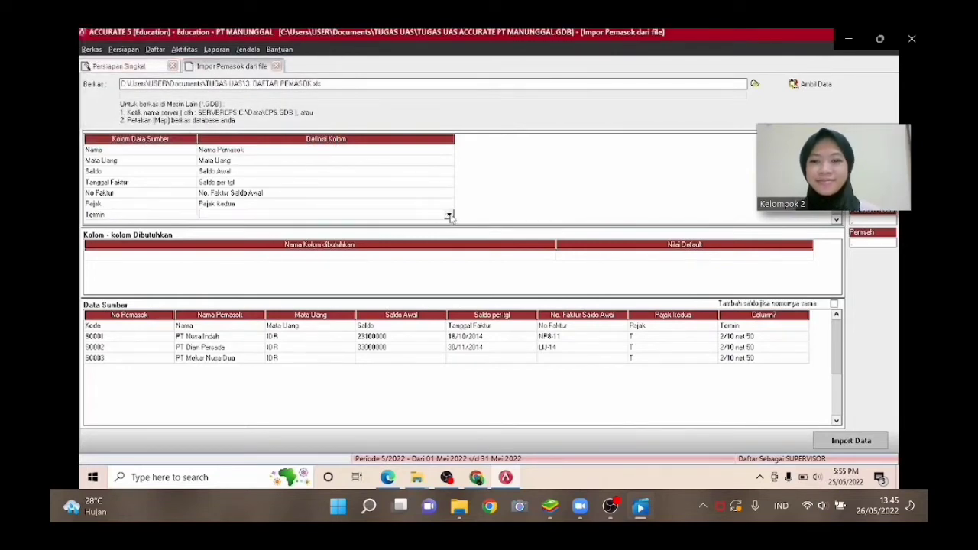
left_click(449, 215)
key("Down")
key("Down")
key("Down")
key("Down")
key("Down")
key("Down")
key("Down")
key("Down")
key("Down")
key("Down")
key("Down")
key("Down")
key("Down")
key("Down")
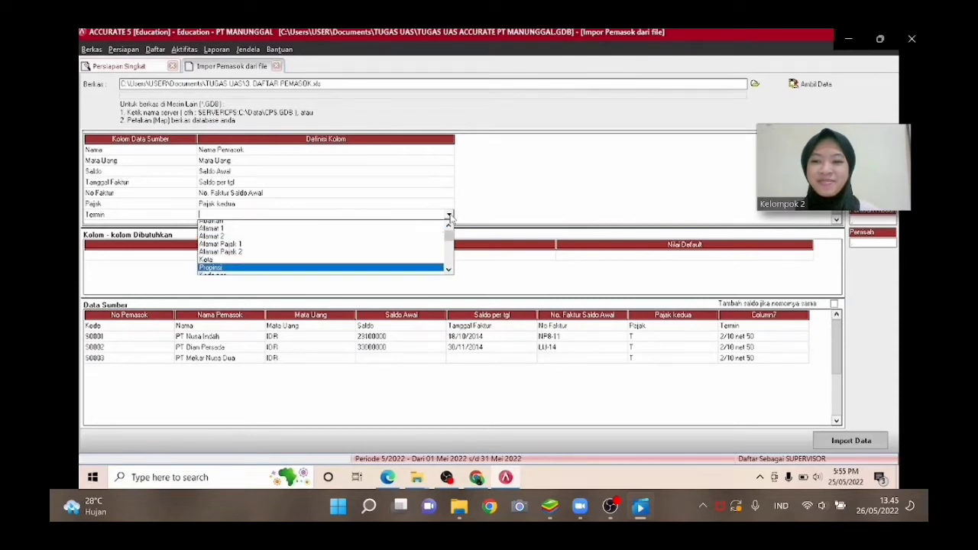
key("Down")
key("Down")
key("Down")
key("Down")
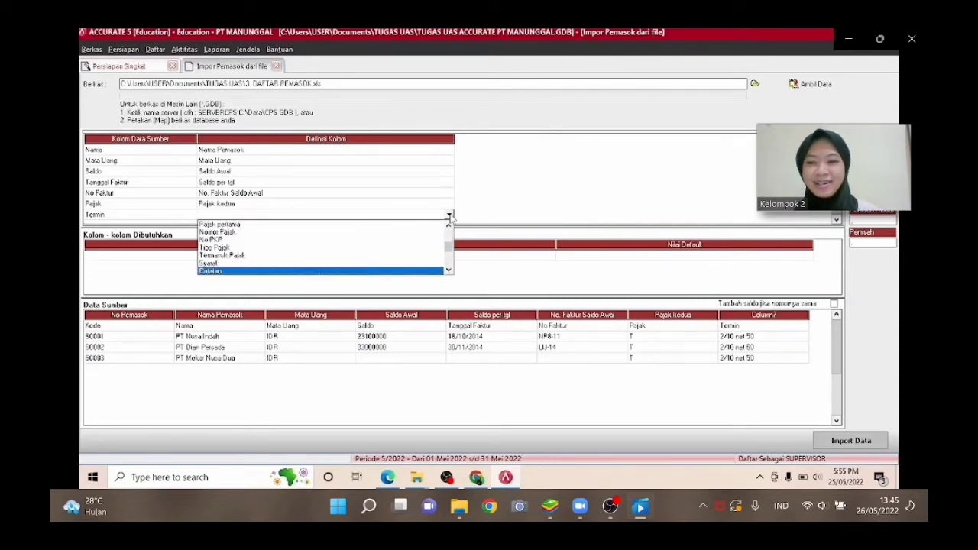
key("Return")
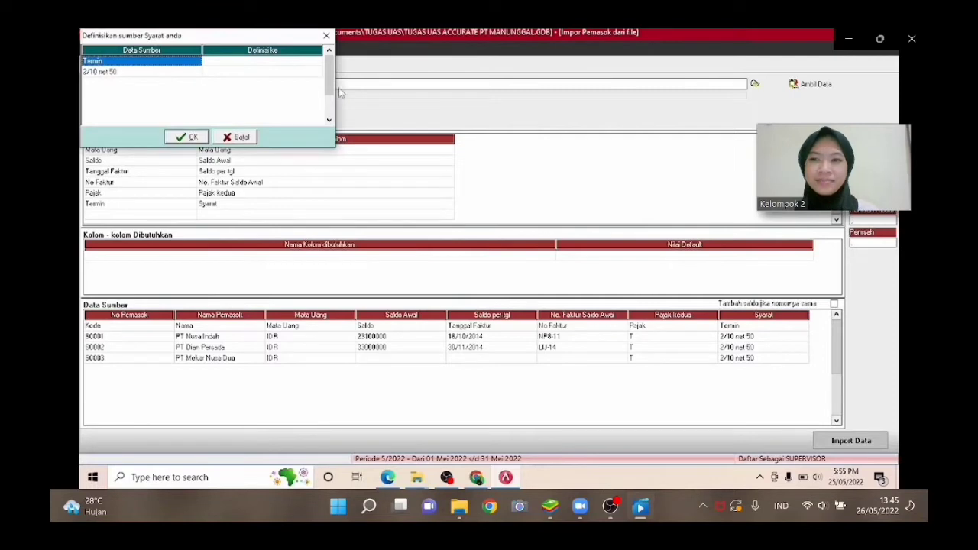
Define the payment-term source values Termin and 2/10 net 50 as 2/10 n/50 and confirm.
left_click(304, 61)
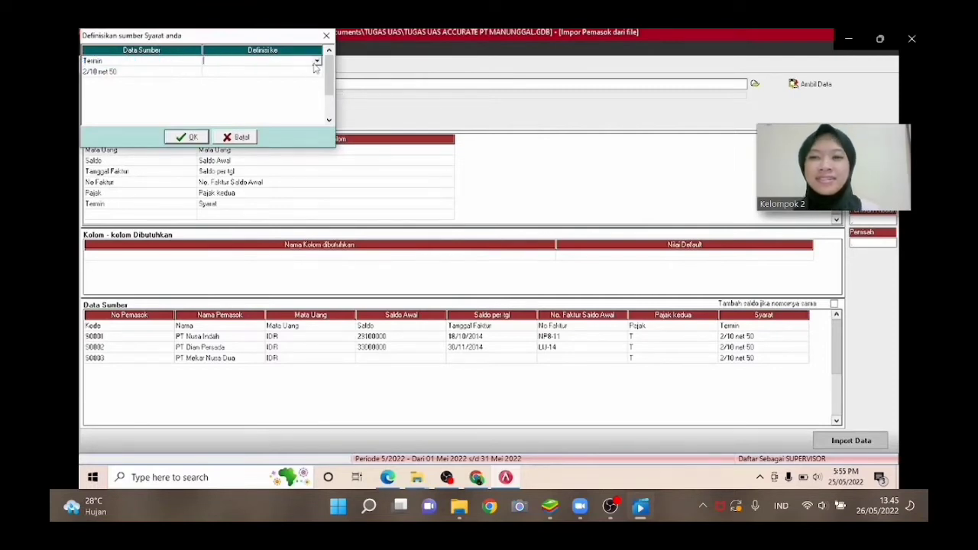
left_click(316, 61)
left_click(300, 71)
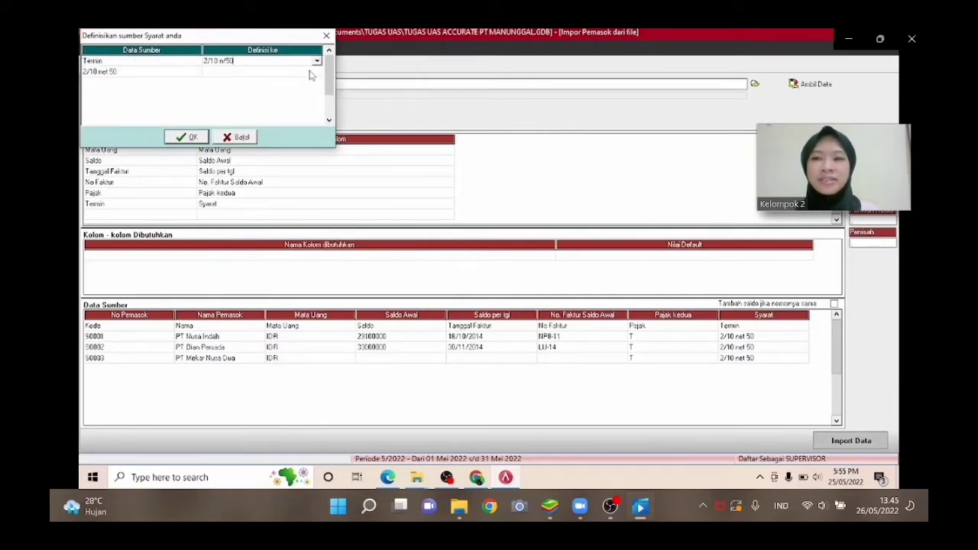
left_click(313, 72)
left_click(316, 73)
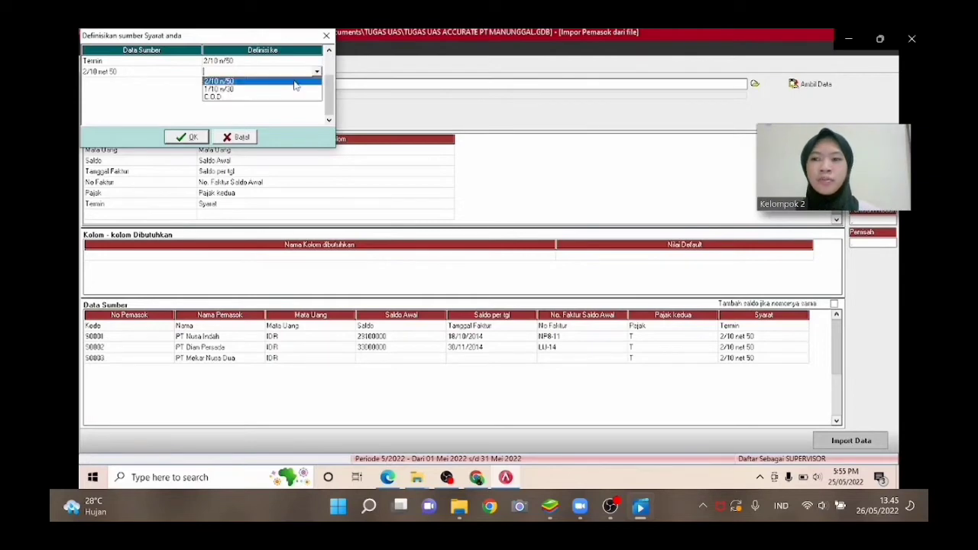
left_click(297, 82)
left_click(189, 137)
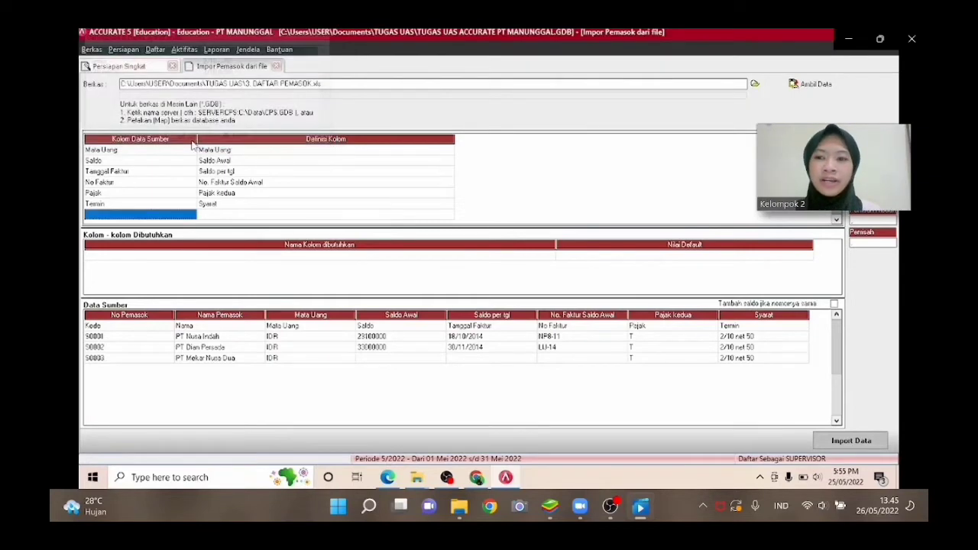
Delete the header row Kode from the source data preview.
left_click(116, 328)
right_click(115, 328)
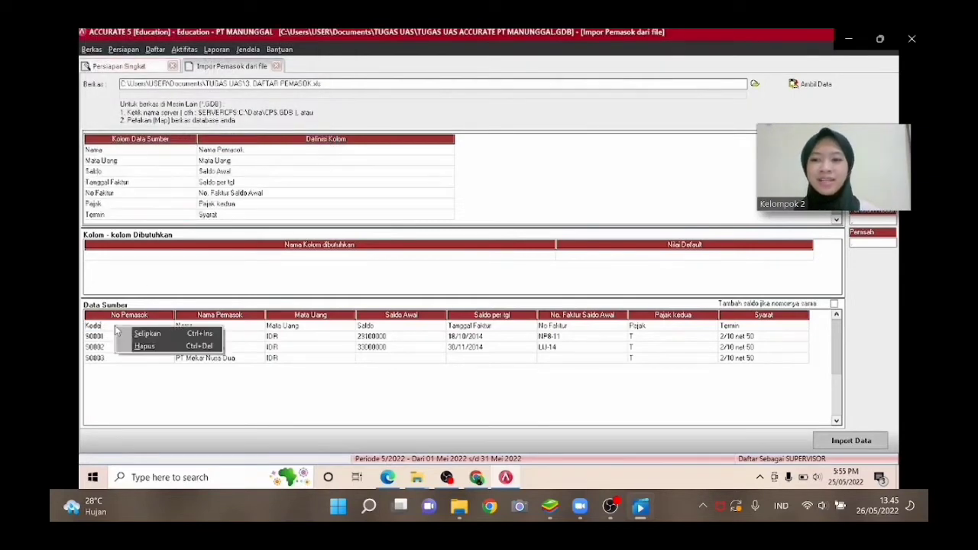
left_click(144, 346)
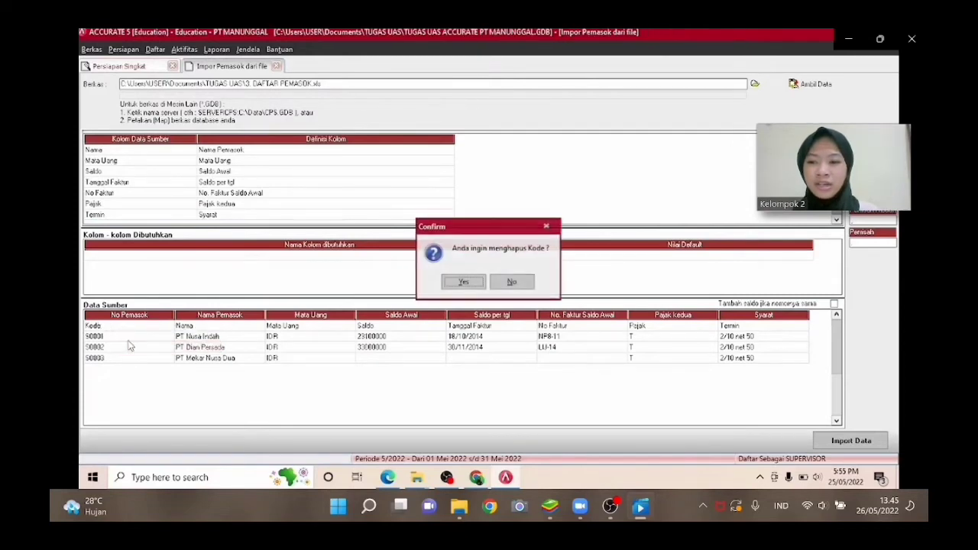
left_click(471, 284)
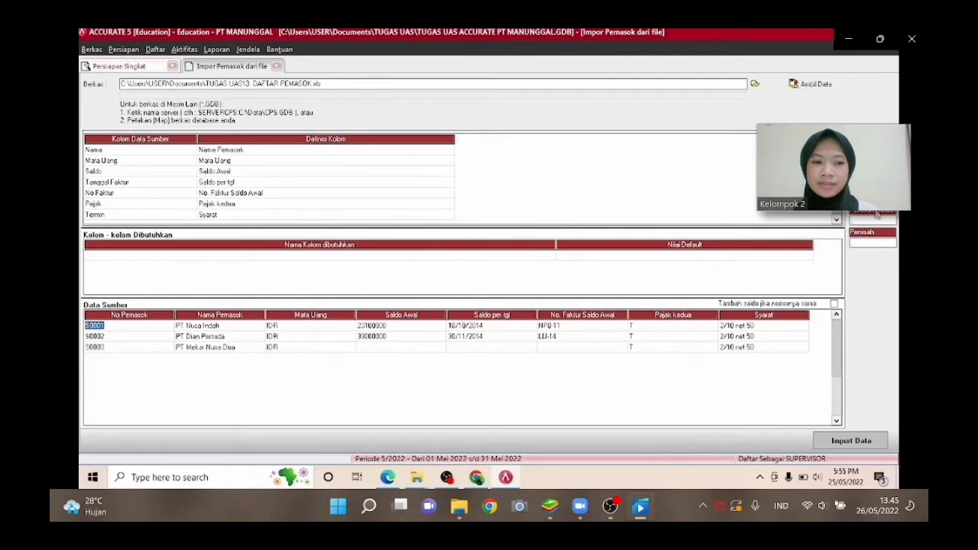
Import the supplier data and acknowledge the result.
left_click(863, 441)
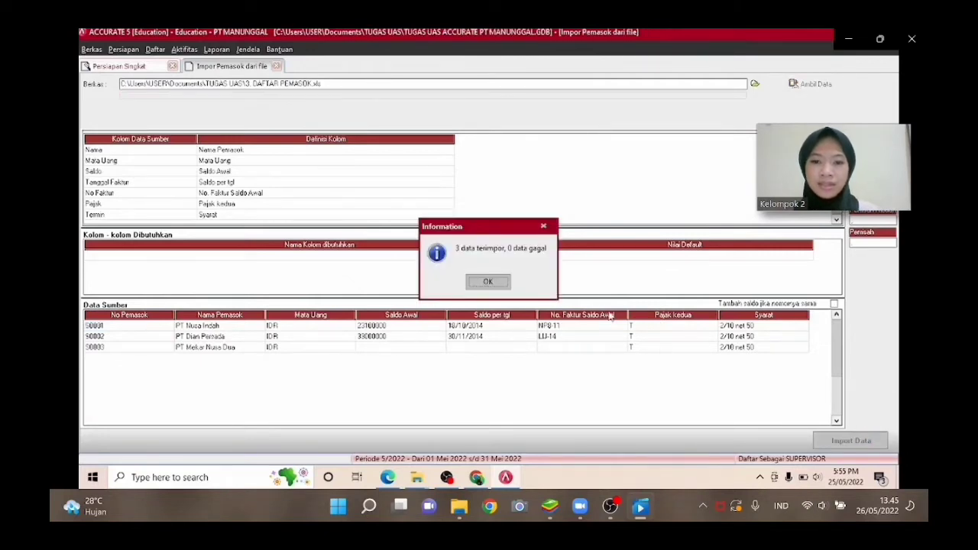
left_click(498, 283)
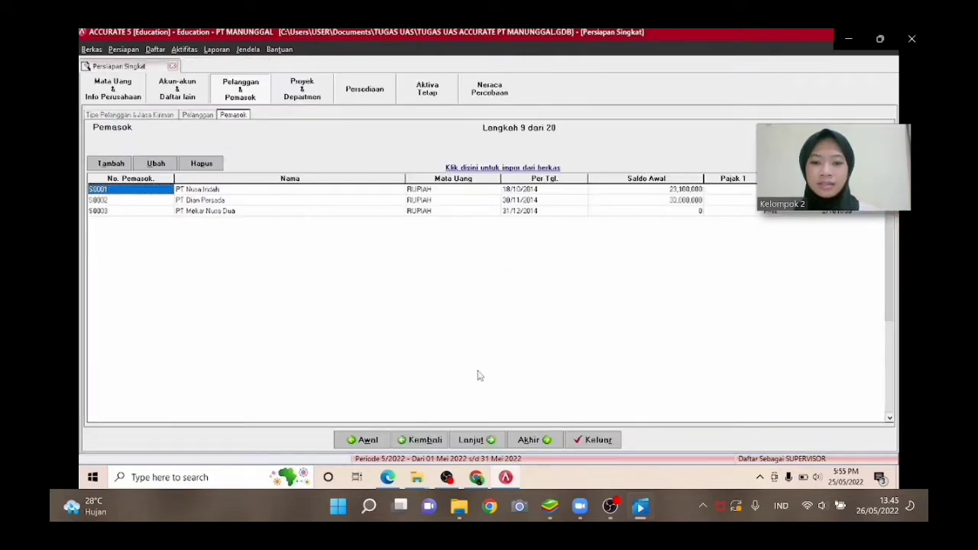
Advance the setup wizard past projects and warehouses to the default item accounts page.
left_click(461, 442)
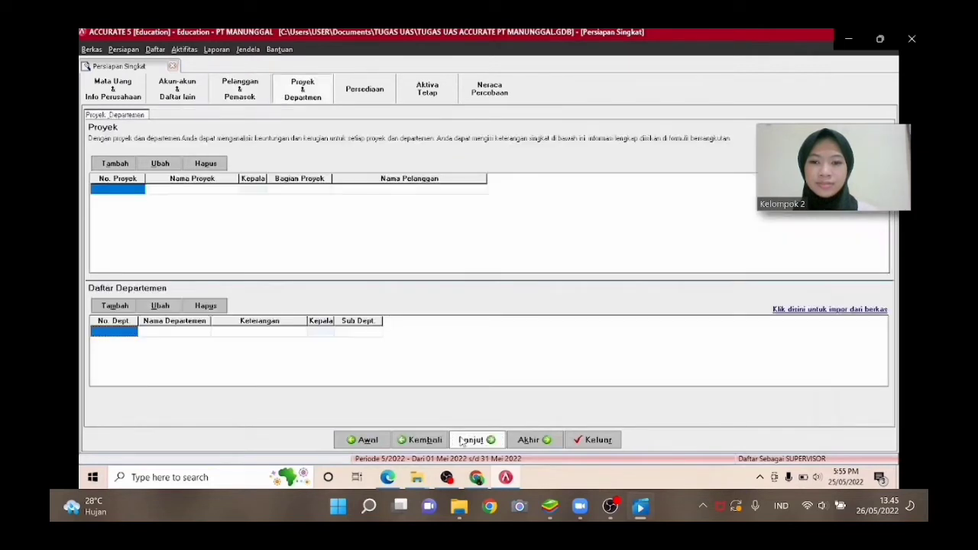
left_click(462, 442)
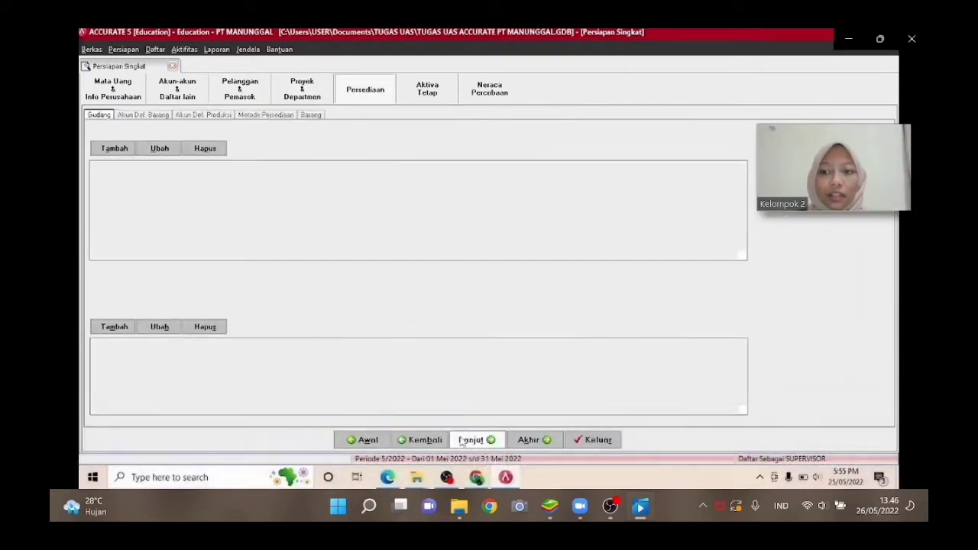
left_click(461, 441)
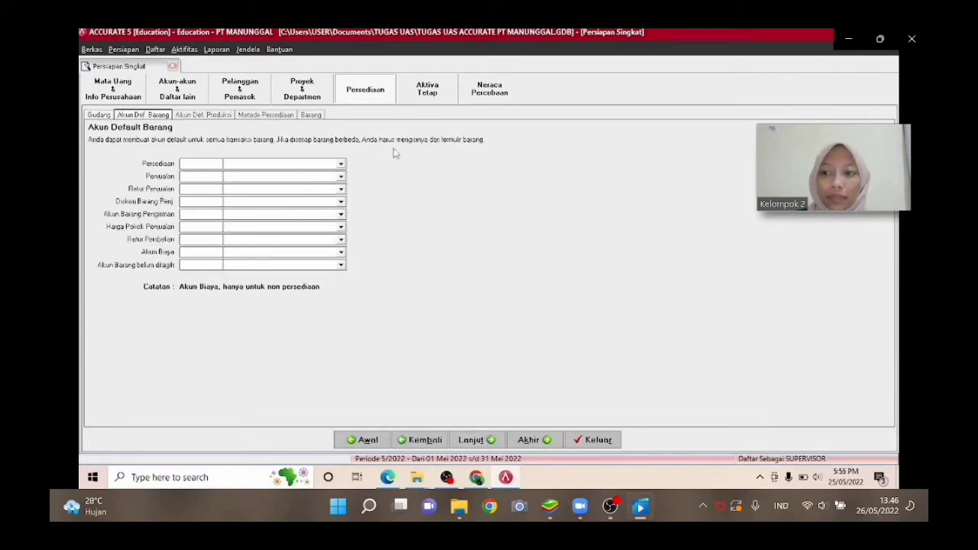
Set the default inventory account to Persediaan Barang Dagangan and the sales account to Penjualan Barang Dagangan.
left_click(341, 164)
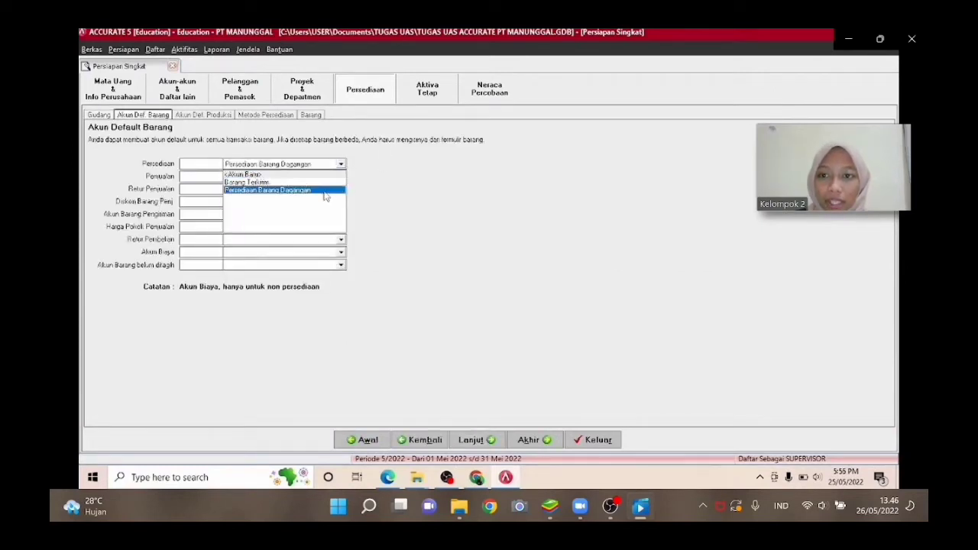
left_click(327, 190)
left_click(340, 176)
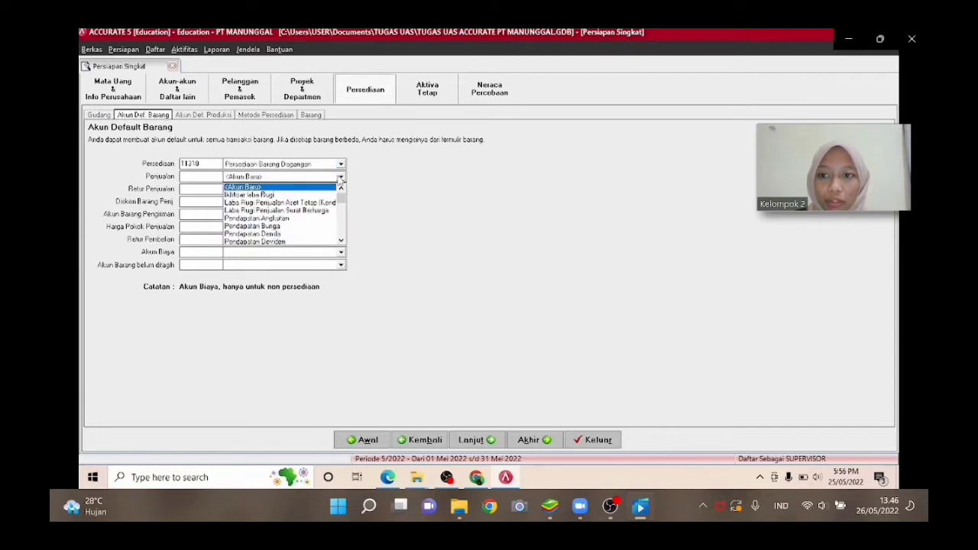
left_click(341, 241)
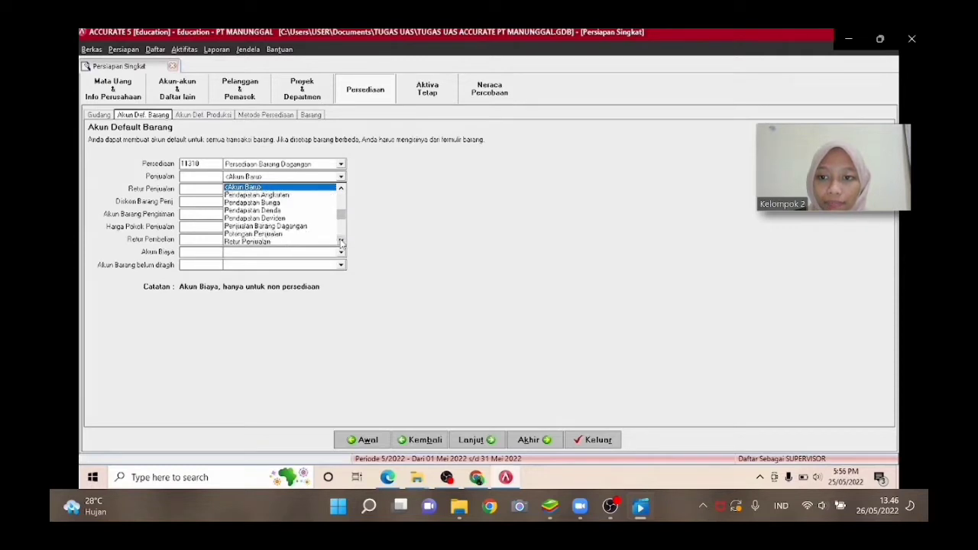
left_click(304, 226)
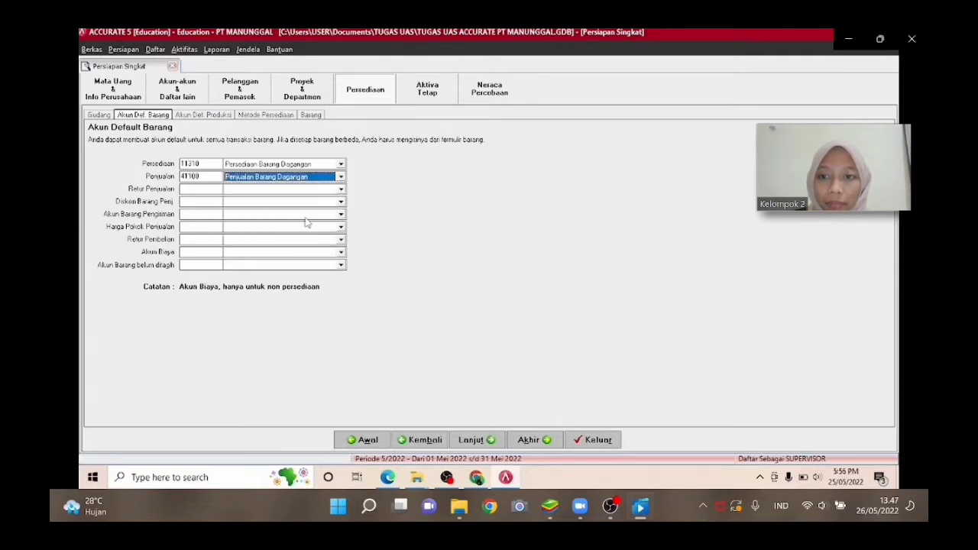
Set the sales return account to Retur Penjualan and the sales discount account to Potongan Penjualan.
left_click(340, 190)
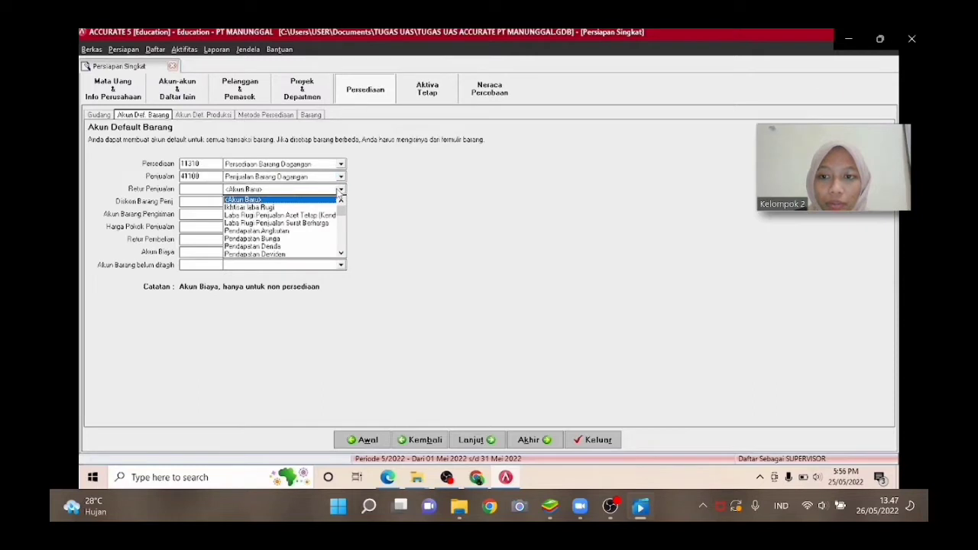
key("Down")
key("Down")
key("Down")
key("Down")
key("Down")
key("Down")
key("Down")
key("Down")
key("Down")
key("Down")
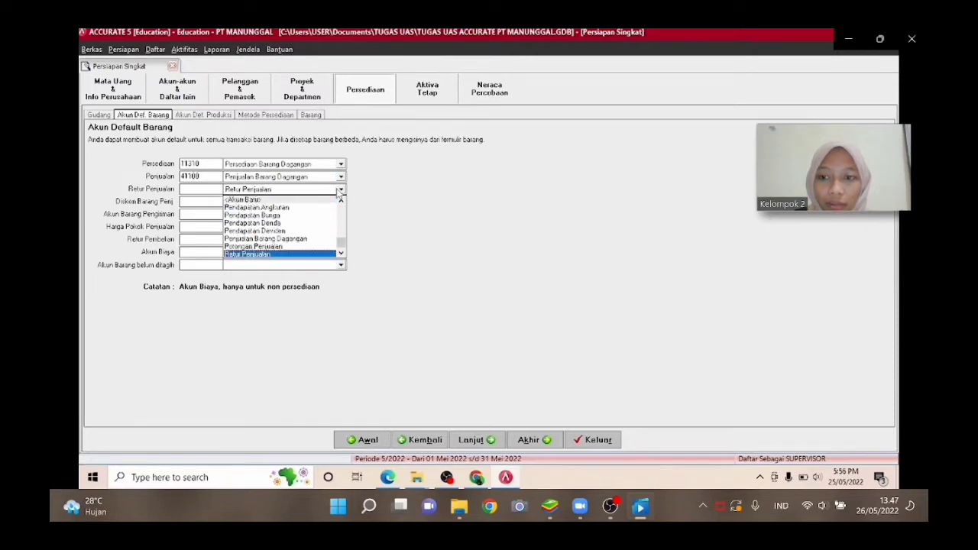
key("Return")
left_click(340, 202)
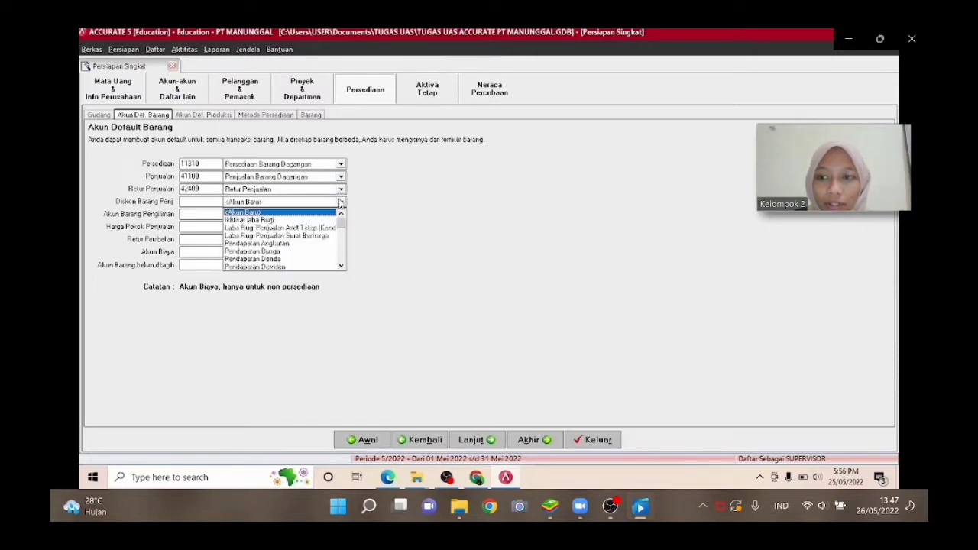
key("Down")
key("Down")
key("Down")
key("Down")
key("Down")
key("Down")
key("Down")
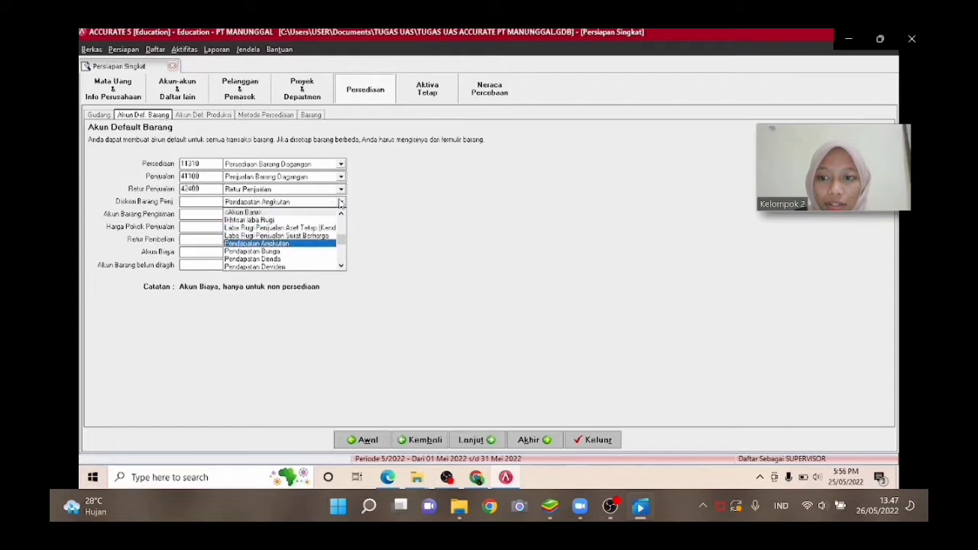
key("Down")
key("Down")
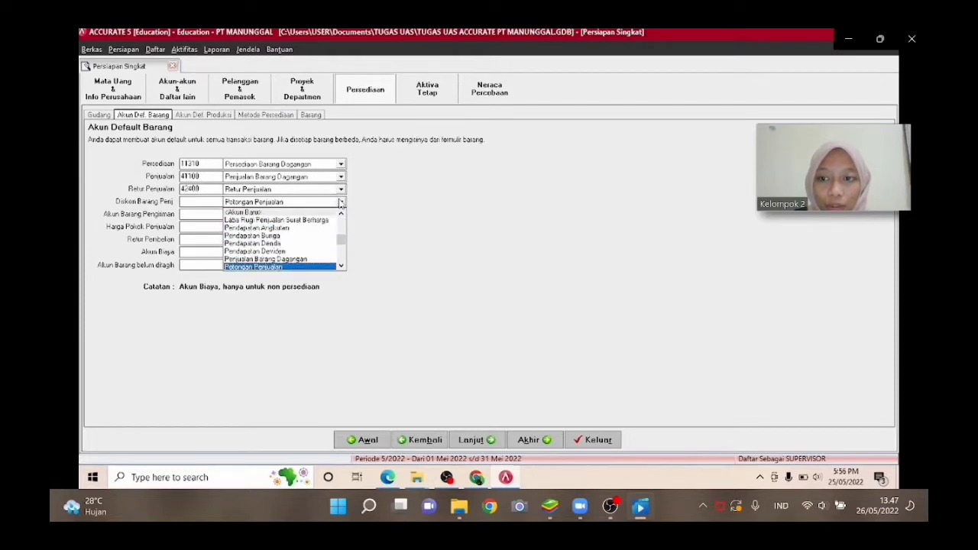
key("Return")
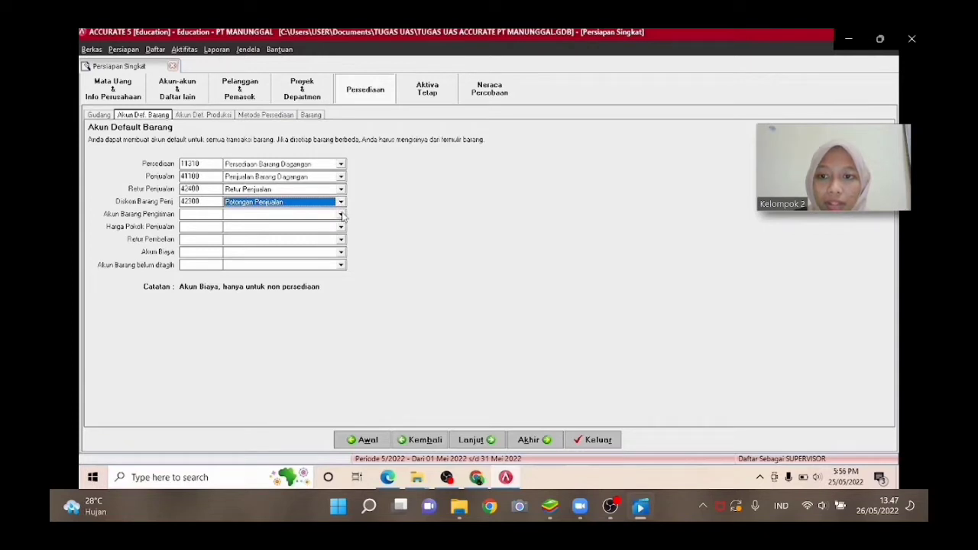
Set the shipped goods account to Barang Terkirim and the cost of goods sold account to Beban Pokok Penjualan.
left_click(340, 214)
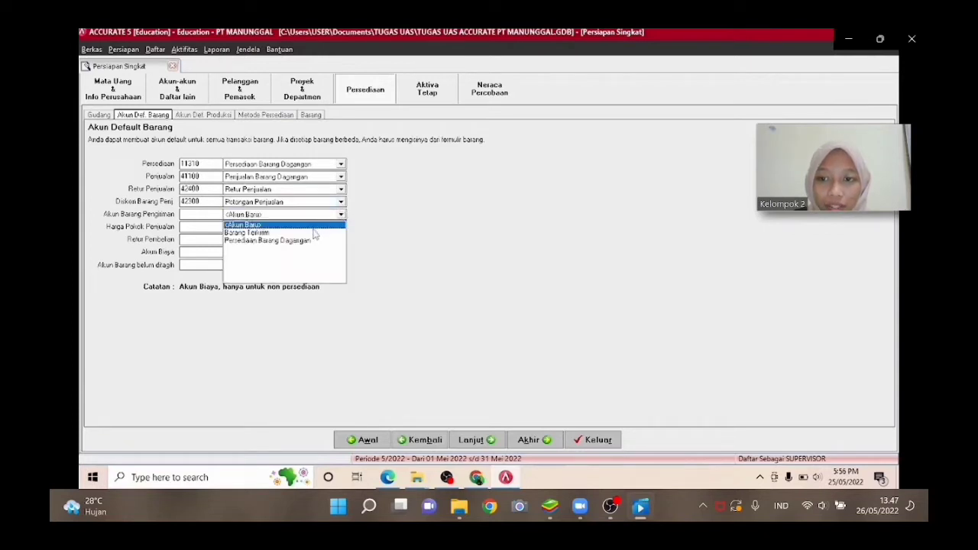
left_click(314, 233)
left_click(340, 227)
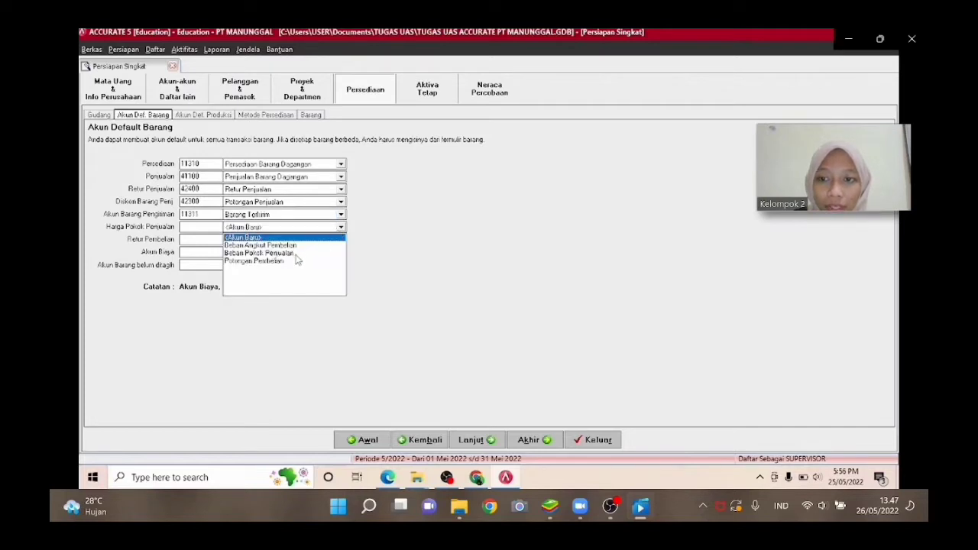
left_click(296, 254)
Set purchase return to Persediaan Barang Dagangan, expense to Beban Angkut Pembelian, and unbilled goods to Penerimaan Barang Belum Tertagih.
left_click(327, 243)
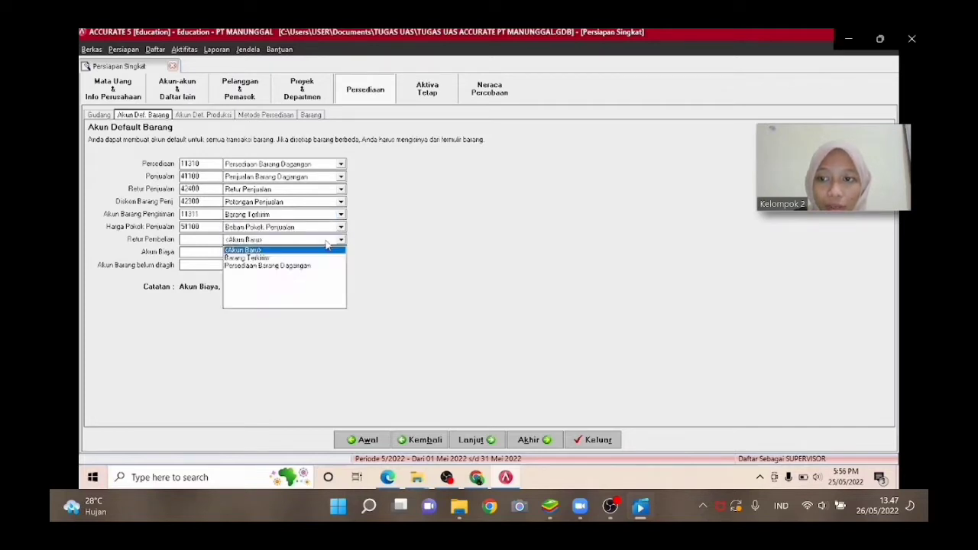
left_click(297, 266)
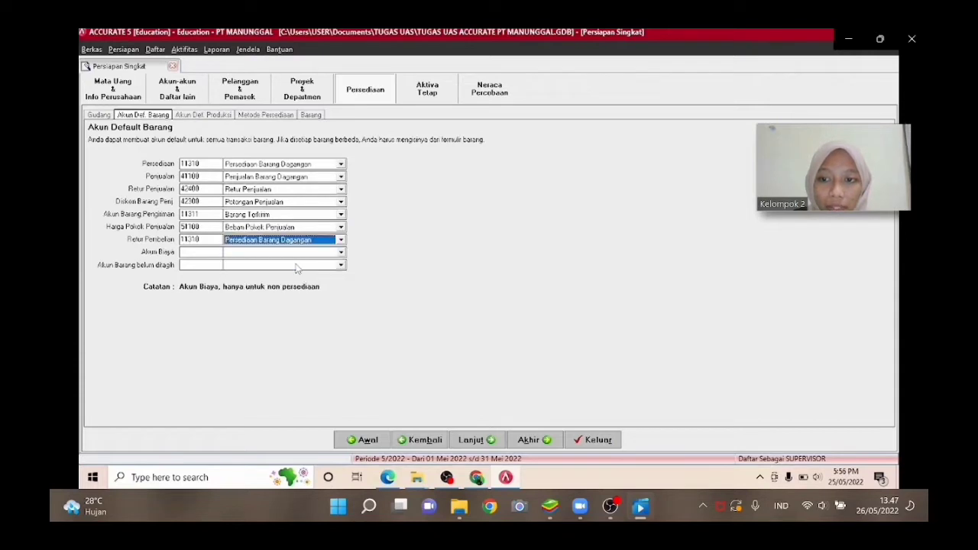
left_click(297, 252)
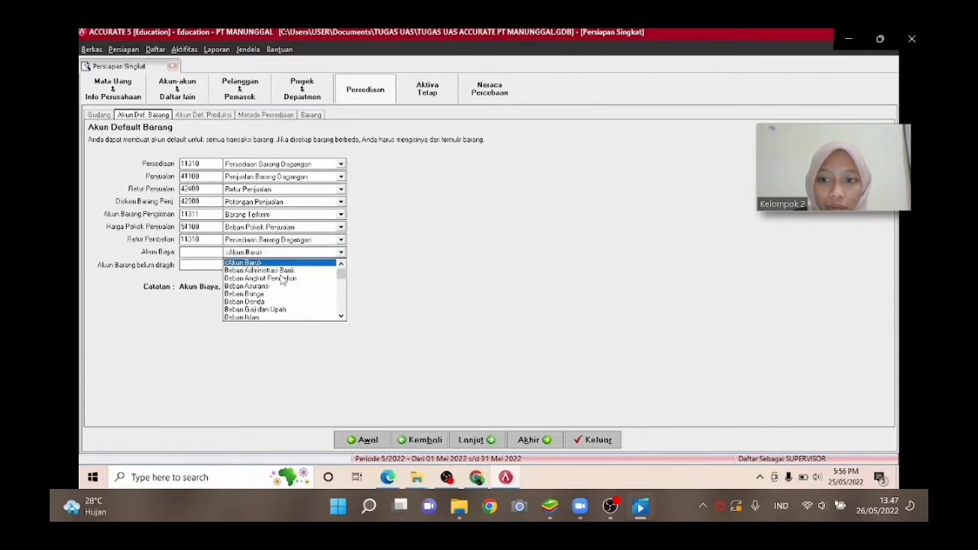
left_click(282, 279)
left_click(284, 265)
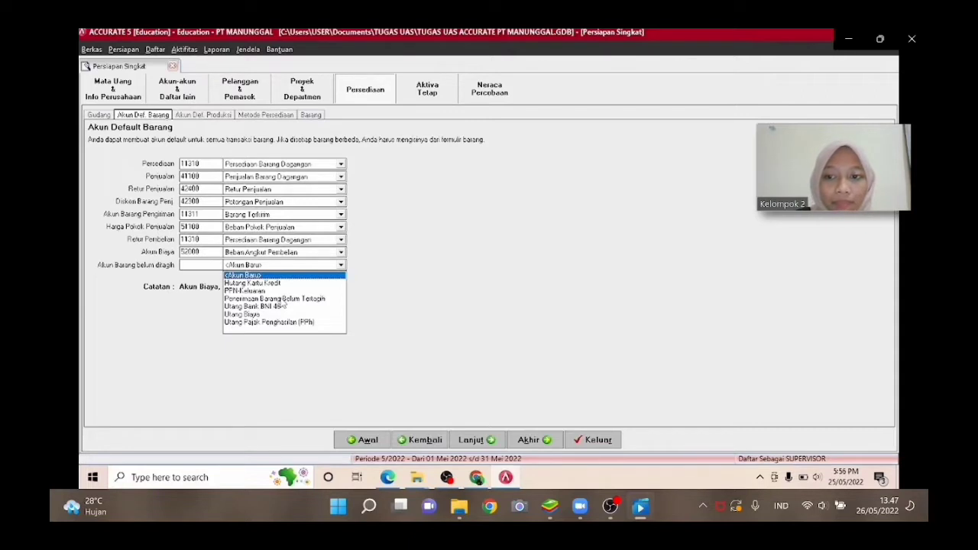
left_click(281, 299)
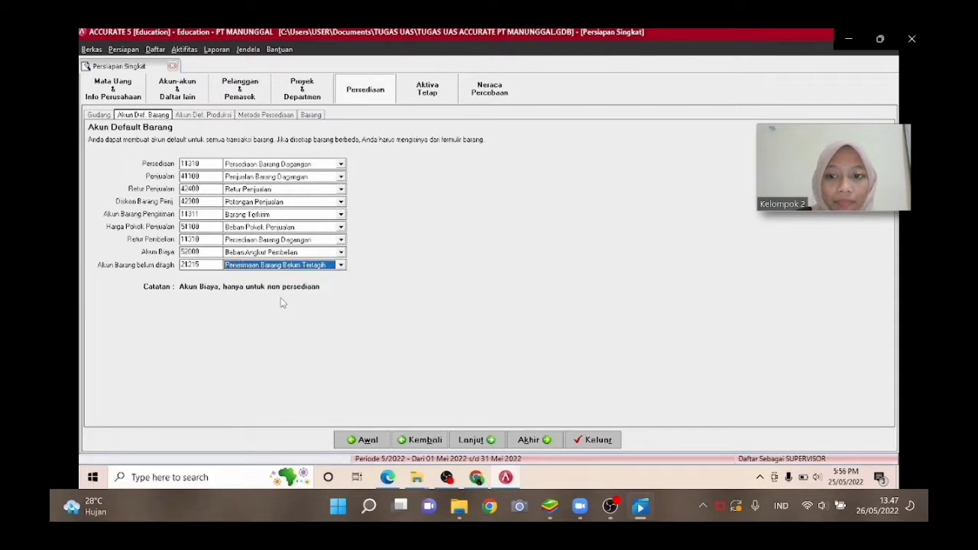
Skip the production default accounts page, choose the First In First Out (FIFO) costing method and continue.
left_click(470, 441)
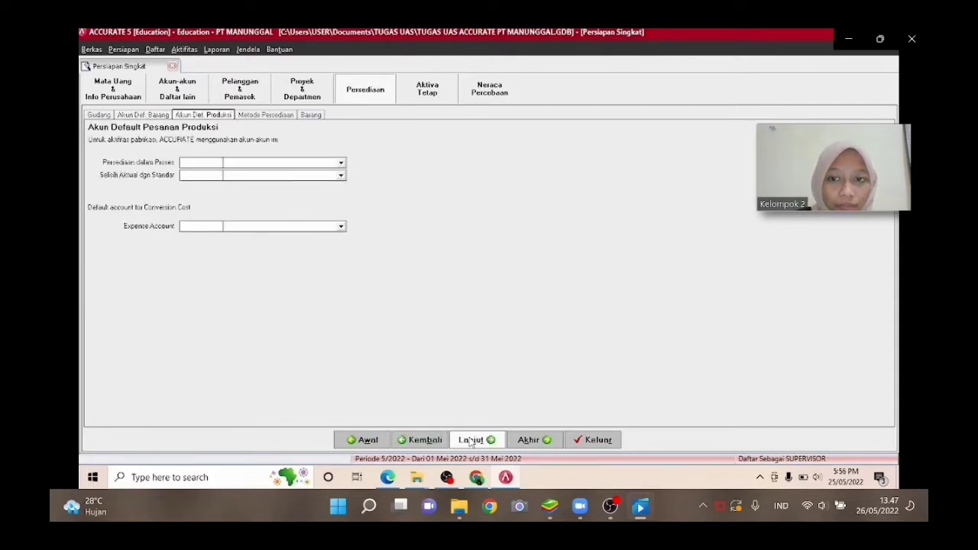
left_click(470, 440)
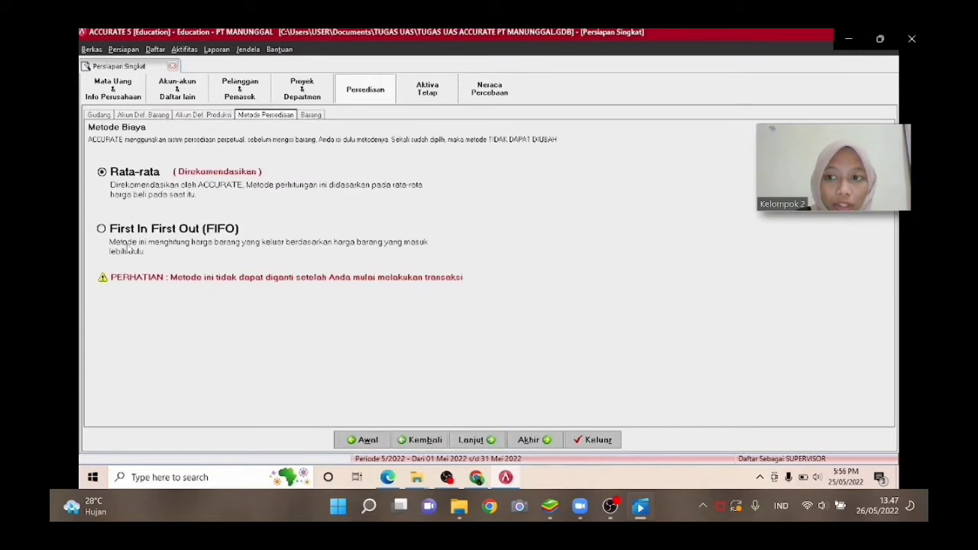
left_click(101, 229)
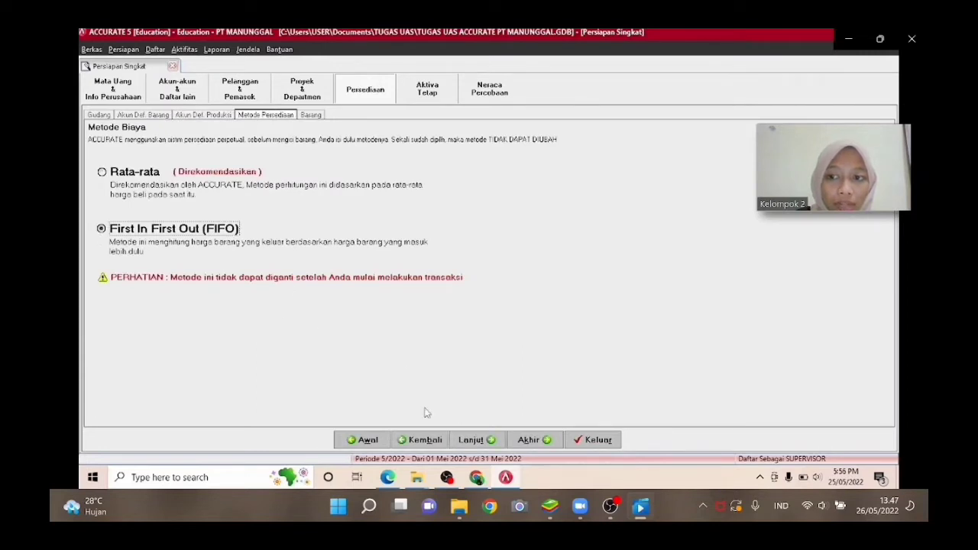
left_click(471, 441)
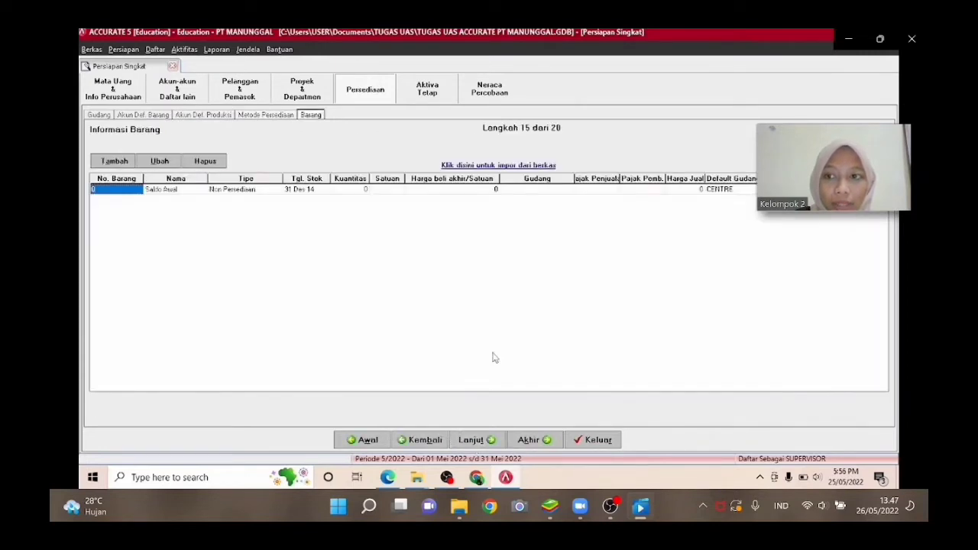
Start importing items from file, select the Excel file 4. DAFTAR BARANG PERSEDIAAN and load its data.
left_click(518, 165)
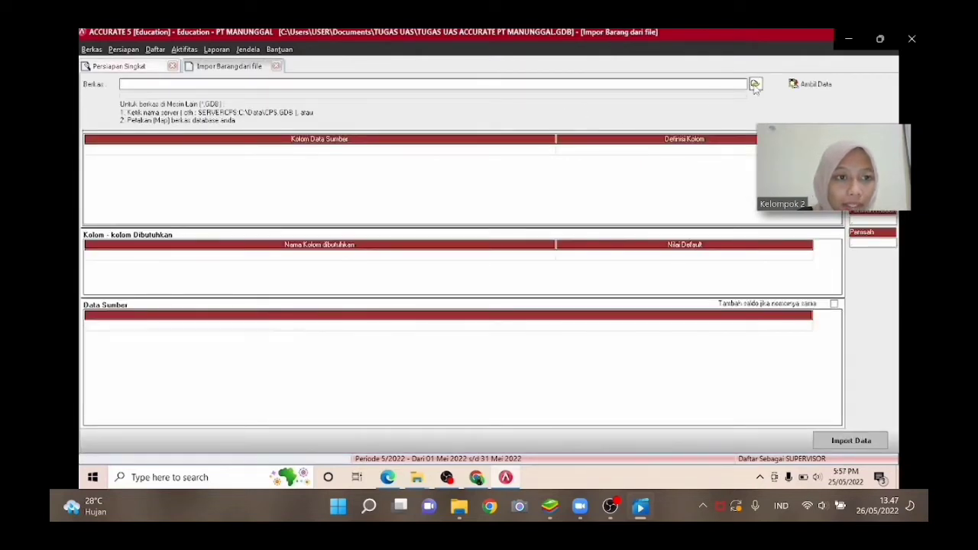
left_click(755, 84)
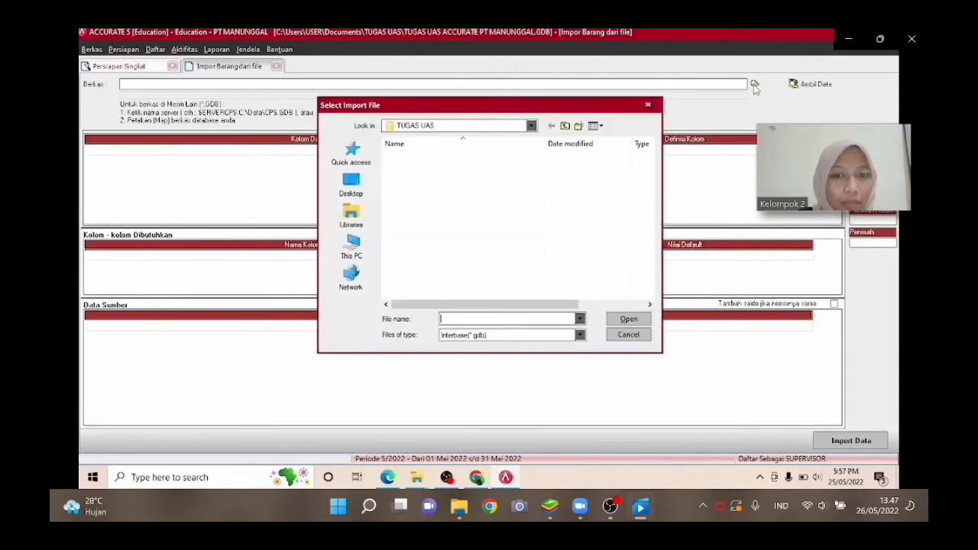
left_click(509, 336)
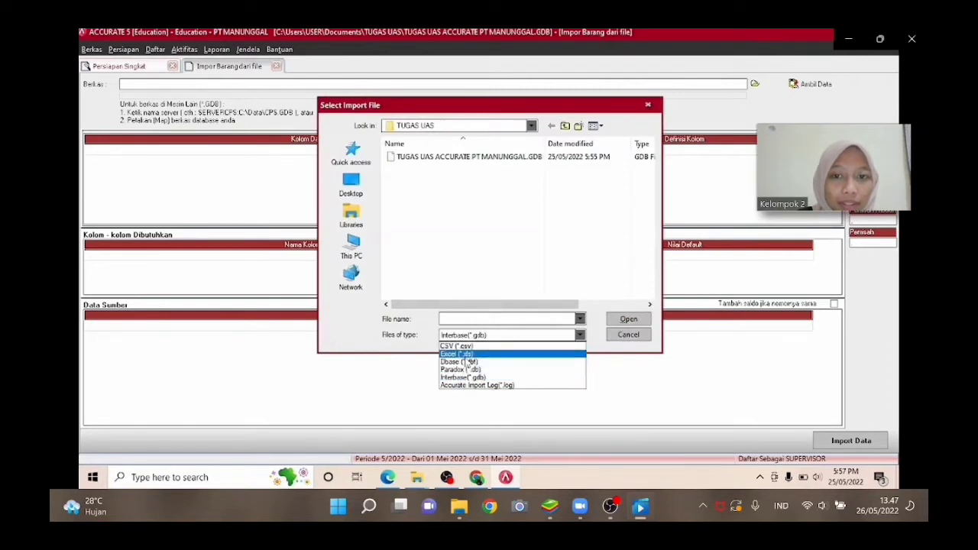
left_click(465, 362)
left_click(458, 191)
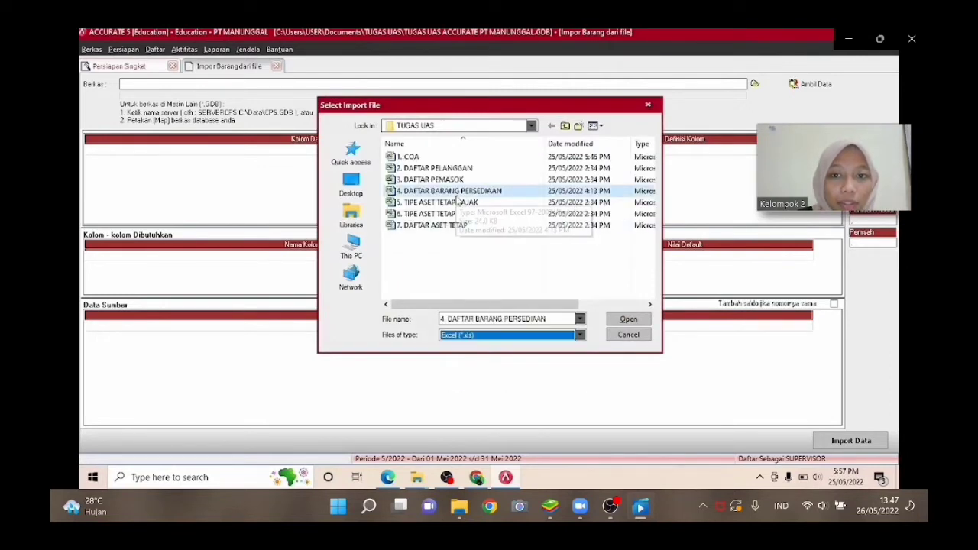
left_click(612, 321)
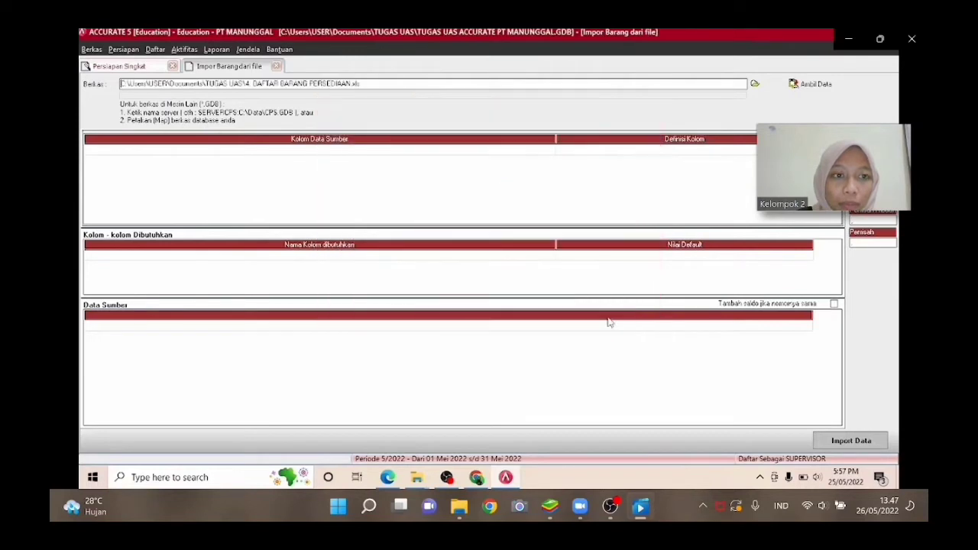
left_click(799, 87)
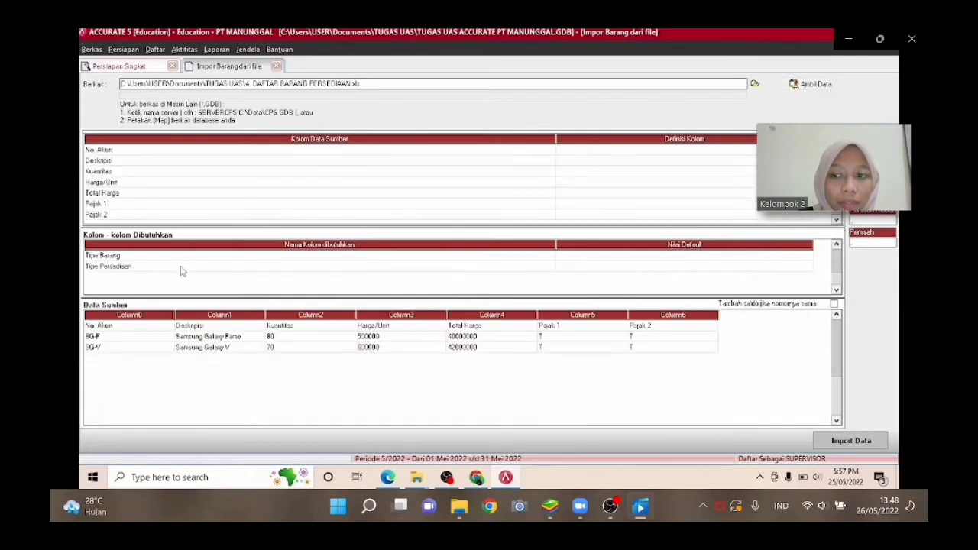
Delete the header row No. Akun from the source data preview.
right_click(145, 329)
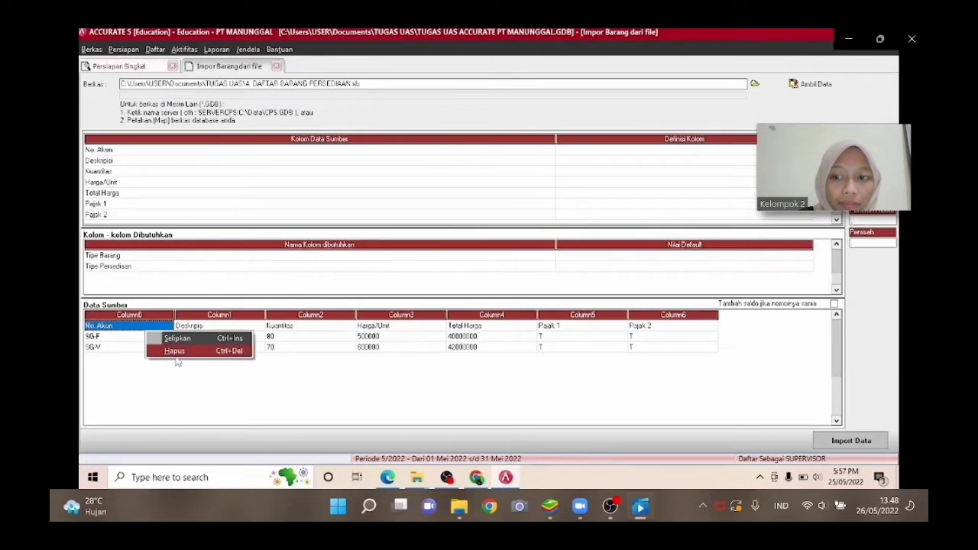
left_click(176, 352)
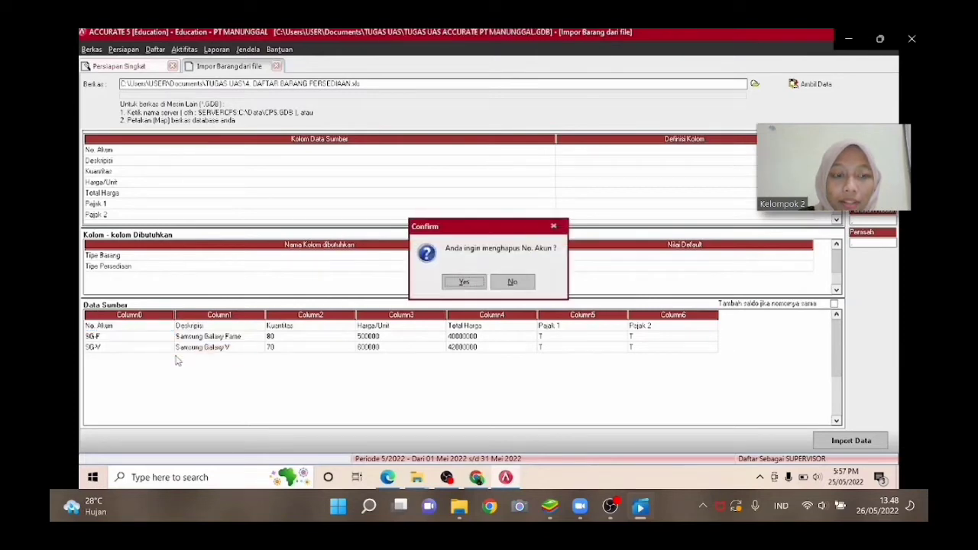
left_click(461, 281)
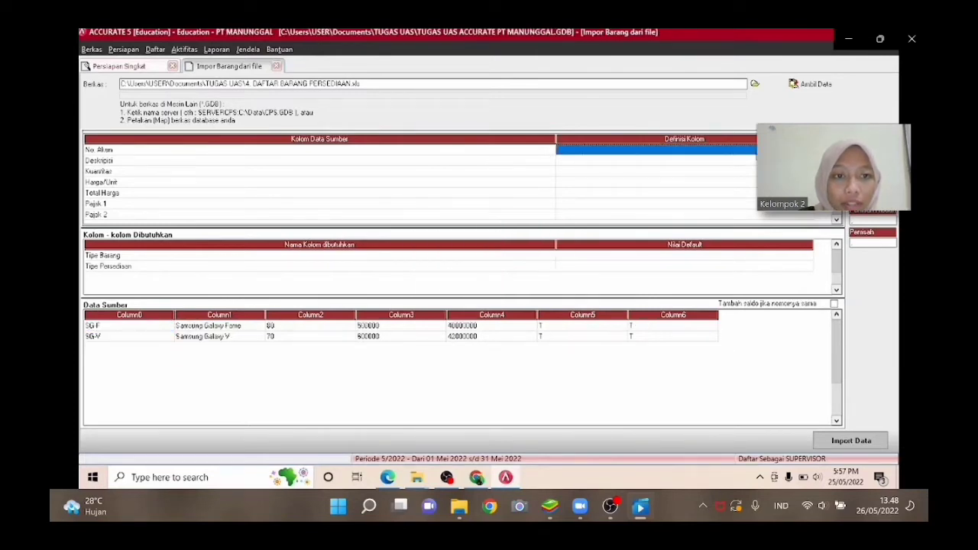
Map the source column No. Akun to the No. Barang column definition.
left_click(727, 151)
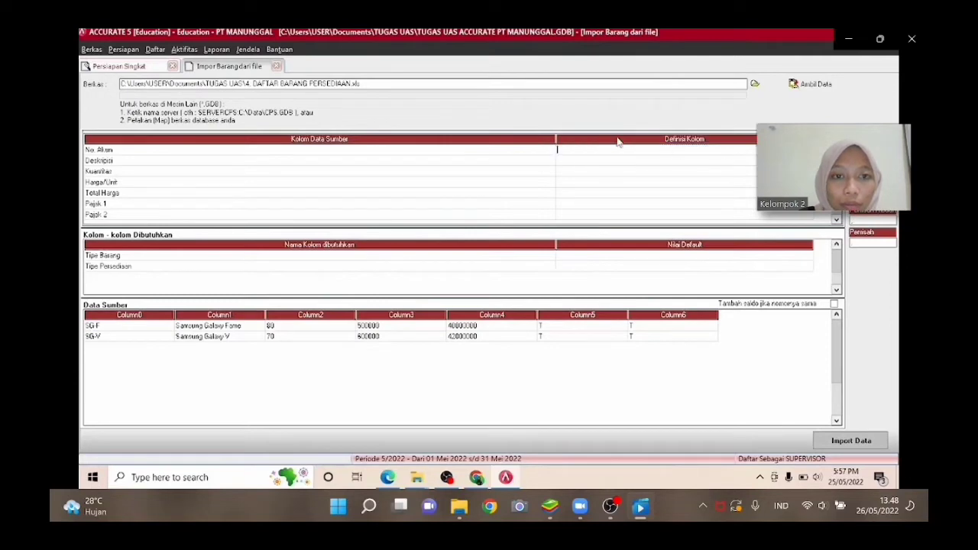
left_click_drag(555, 139, 286, 144)
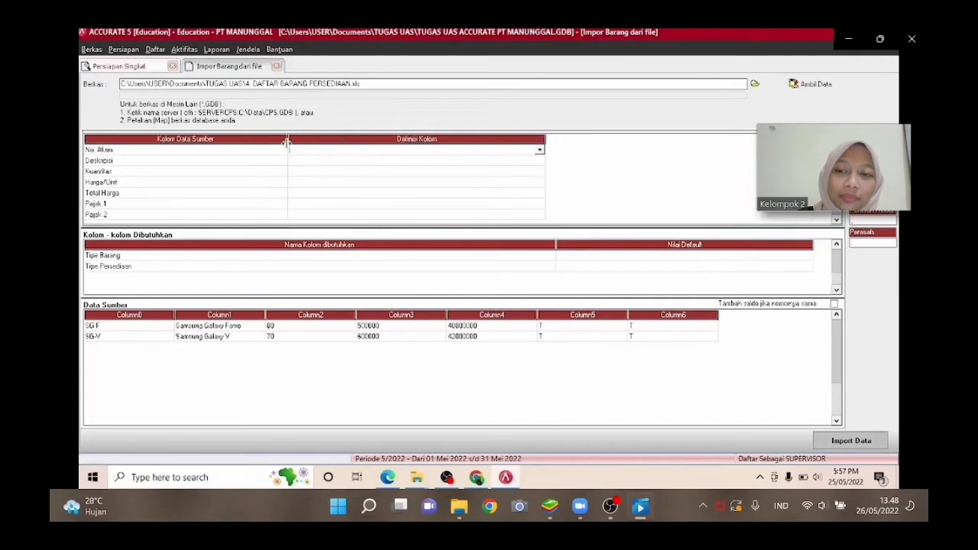
left_click(539, 150)
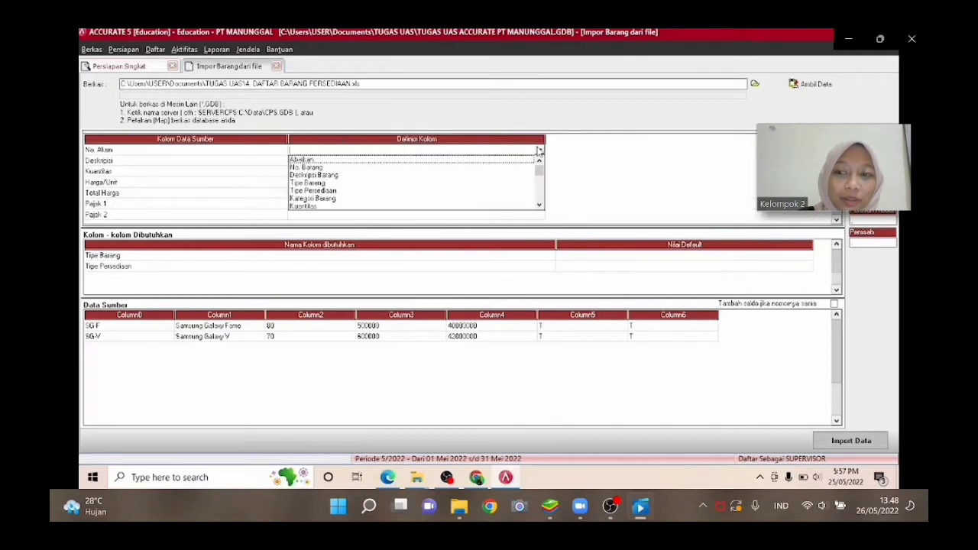
left_click(503, 168)
Map the source column Deskripsi to the Deskripsi Barang column definition.
left_click(541, 161)
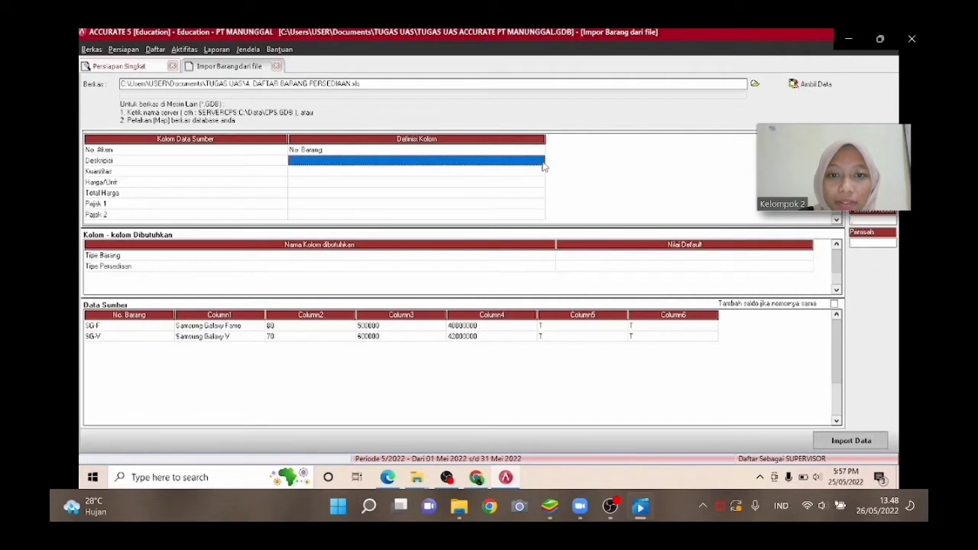
left_click(541, 162)
left_click(539, 161)
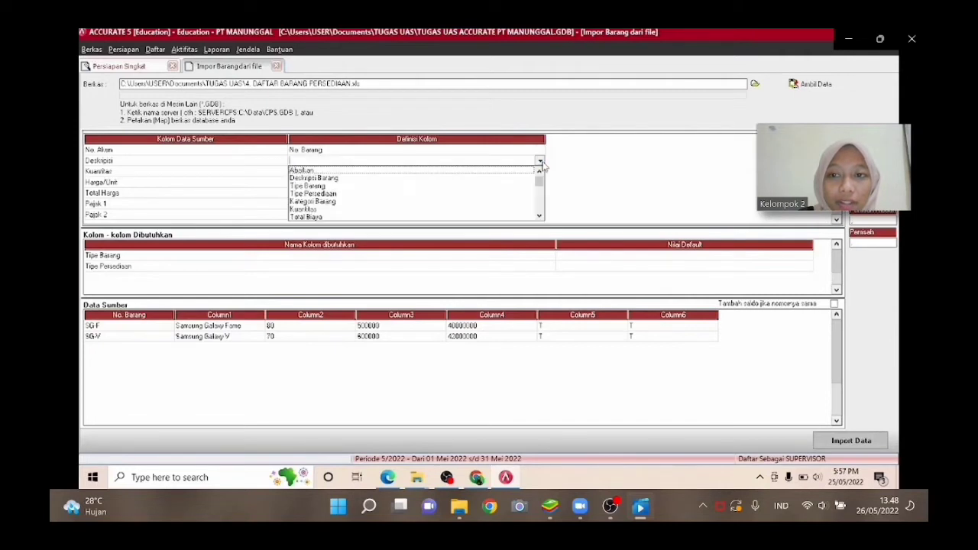
left_click(459, 179)
left_click(523, 173)
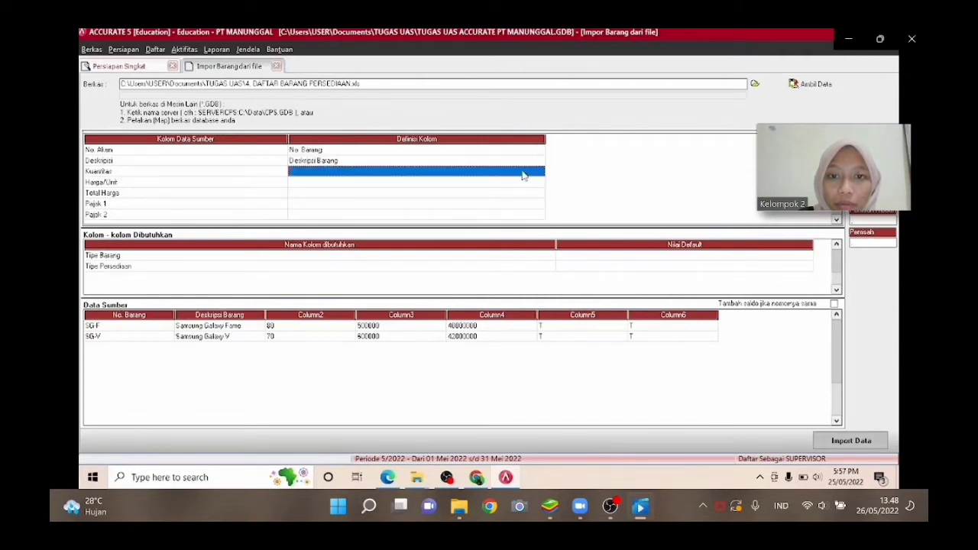
Map the source column Kuantitas to Kuantitas and Harga/Unit to Def. Harga Jual 1.
left_click(527, 172)
left_click(539, 172)
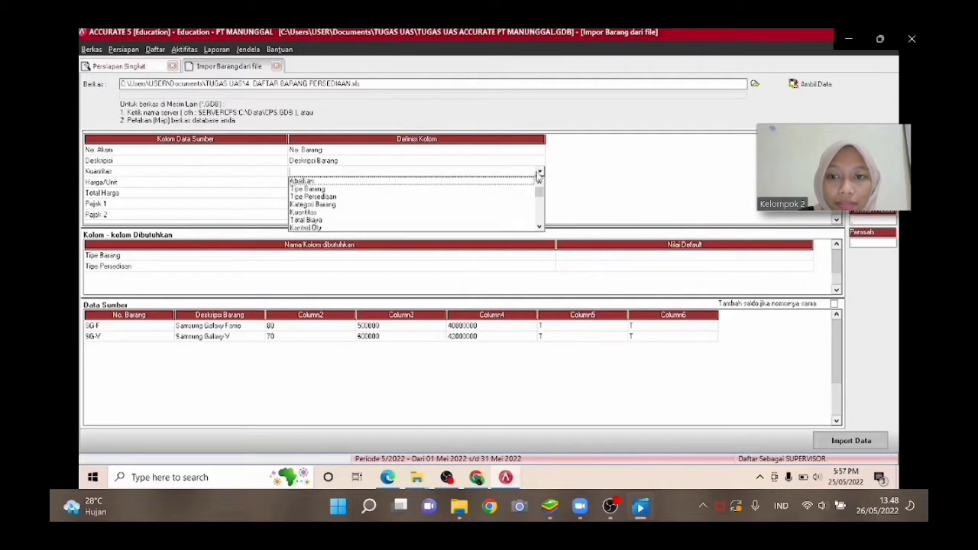
left_click(382, 213)
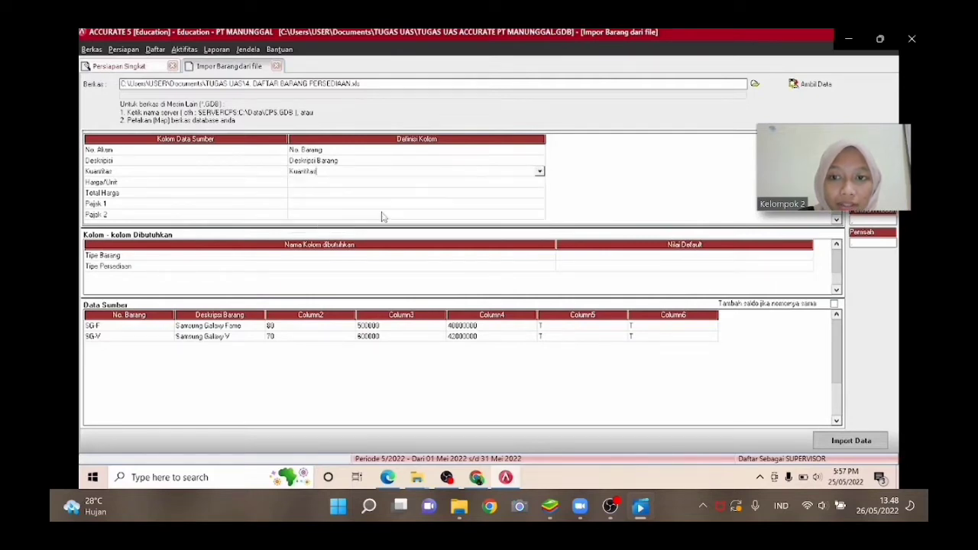
left_click(540, 185)
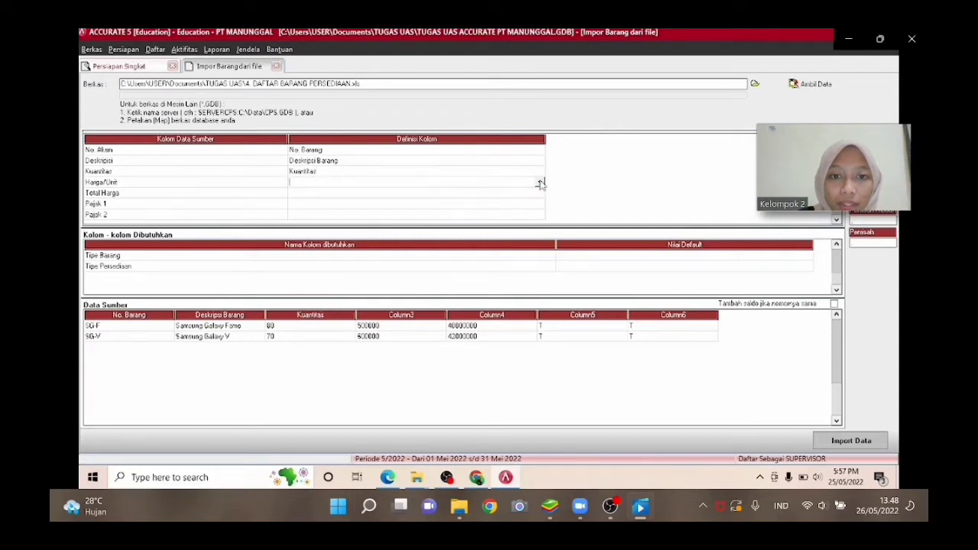
left_click(540, 184)
key("Down")
key("Down")
key("Down")
key("Down")
key("Down")
key("Down")
key("Down")
key("Down")
key("Down")
key("Down")
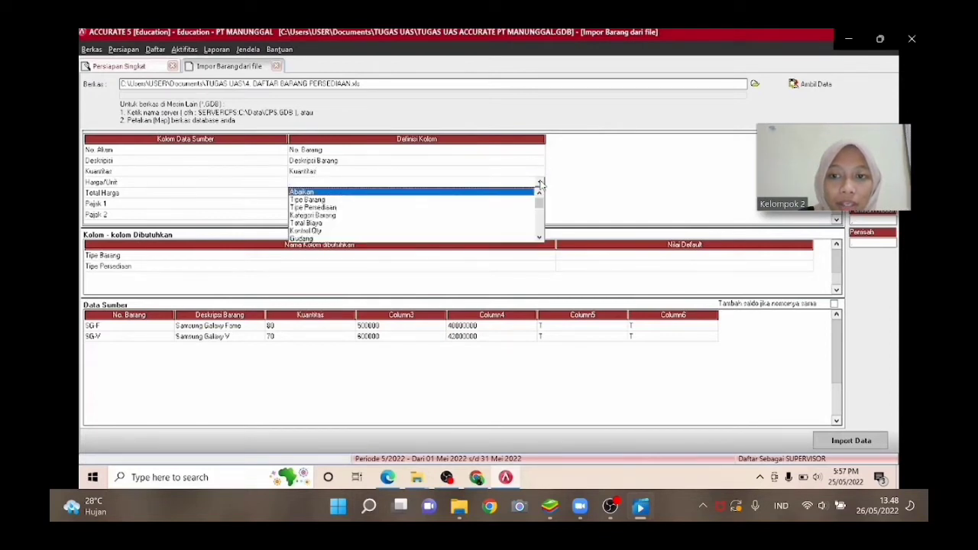
key("Down")
key("Down")
key("Down")
key("Down")
key("Down")
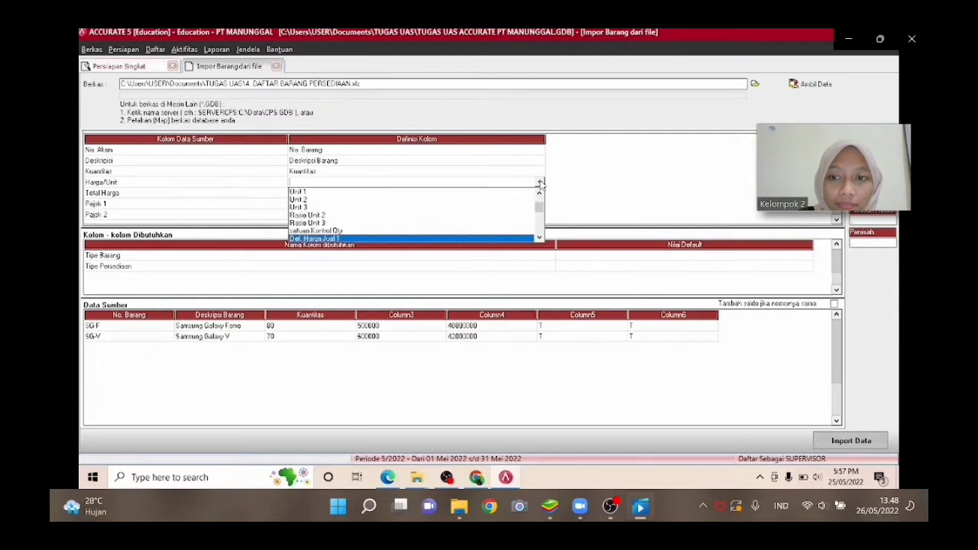
key("Return")
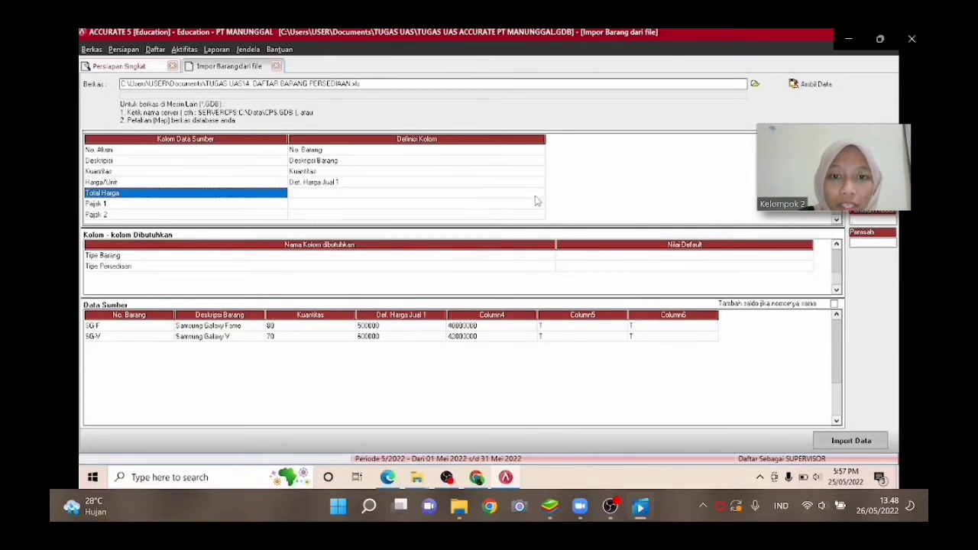
Map the source column Total Harga to the Total Biaya column definition.
left_click(538, 194)
left_click(539, 193)
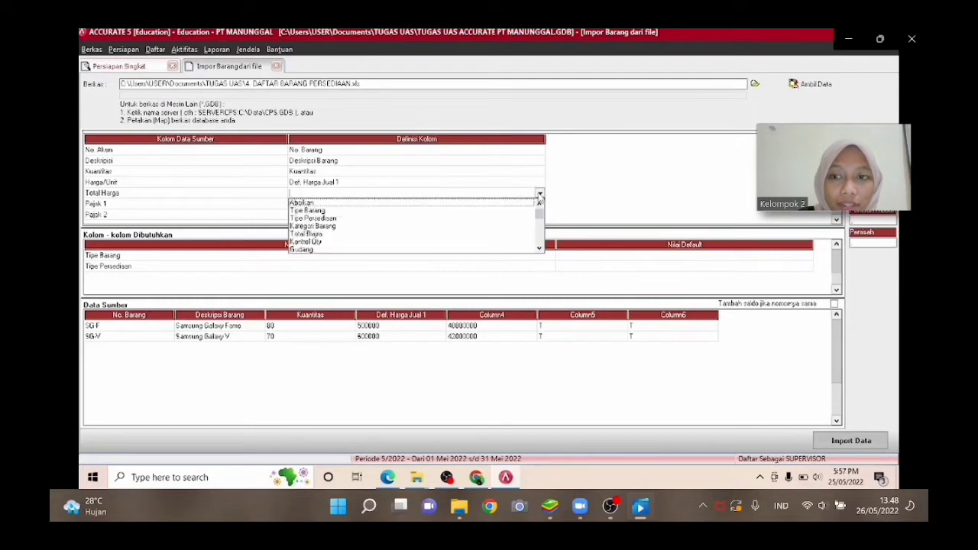
left_click(352, 234)
left_click(527, 207)
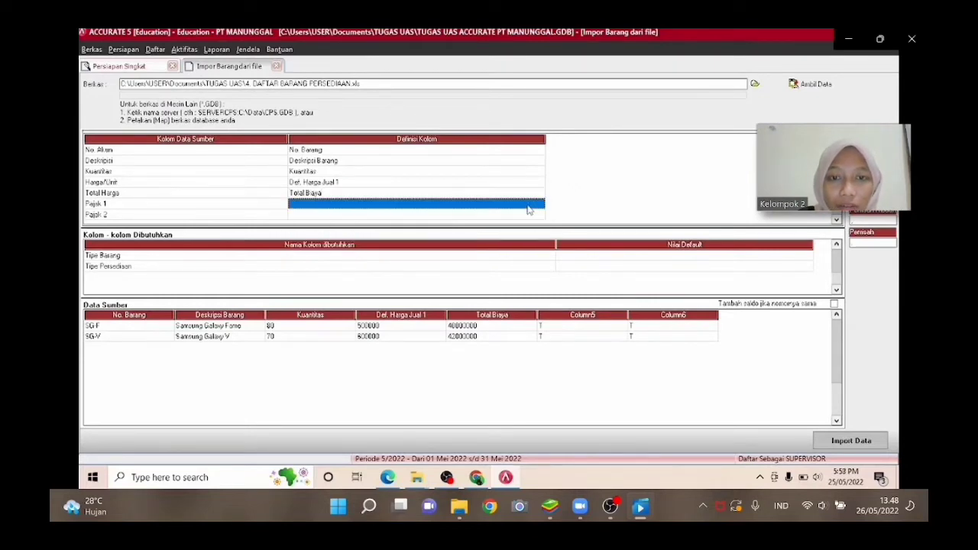
Map Pajak 1 to Kode pajak penjualan and define the source value T as the PPN tax.
left_click(539, 207)
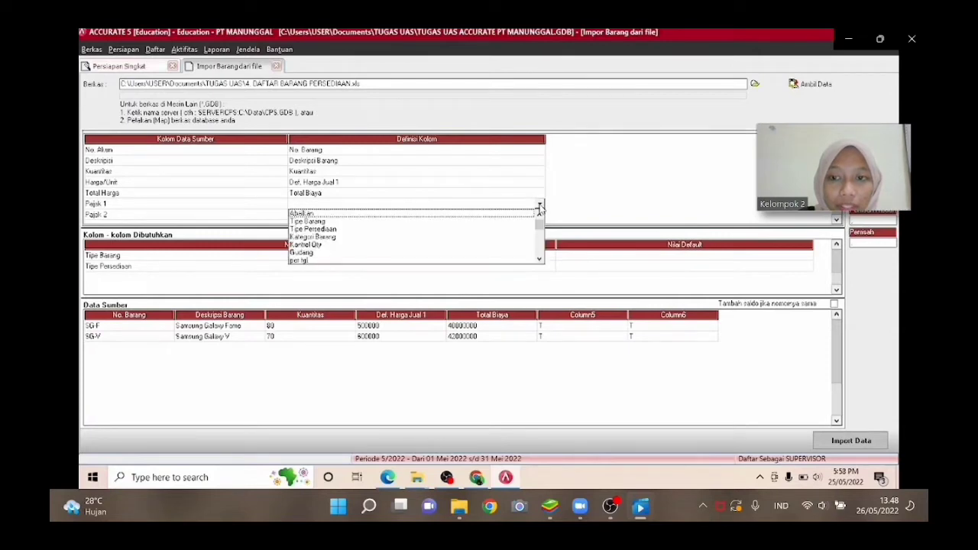
key("Down")
key("Down")
key("Down")
key("Down")
key("Down")
key("Down")
key("Down")
key("Down")
key("Down")
key("Down")
key("Down")
key("Down")
key("Down")
key("Down")
key("Down")
key("Down")
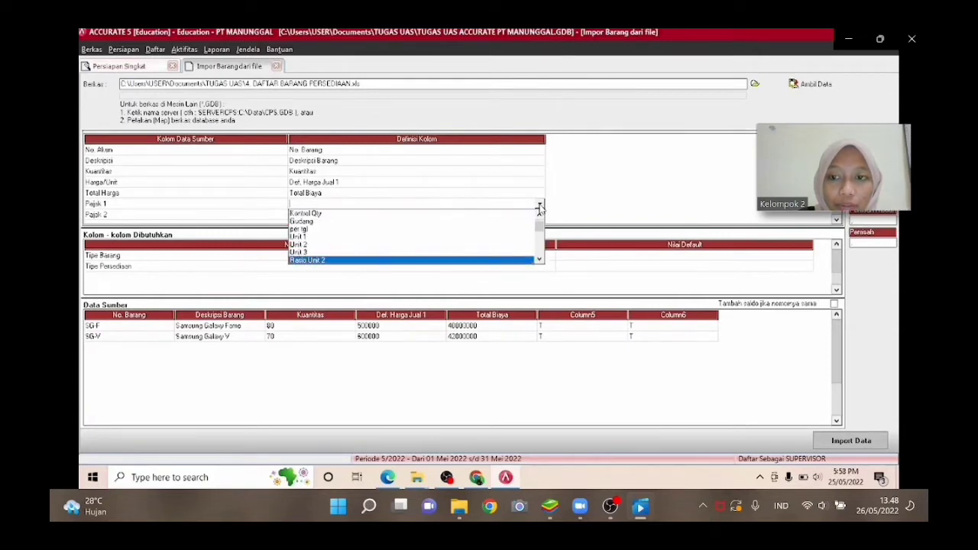
key("Down")
key("Down")
key("Down")
key("Down")
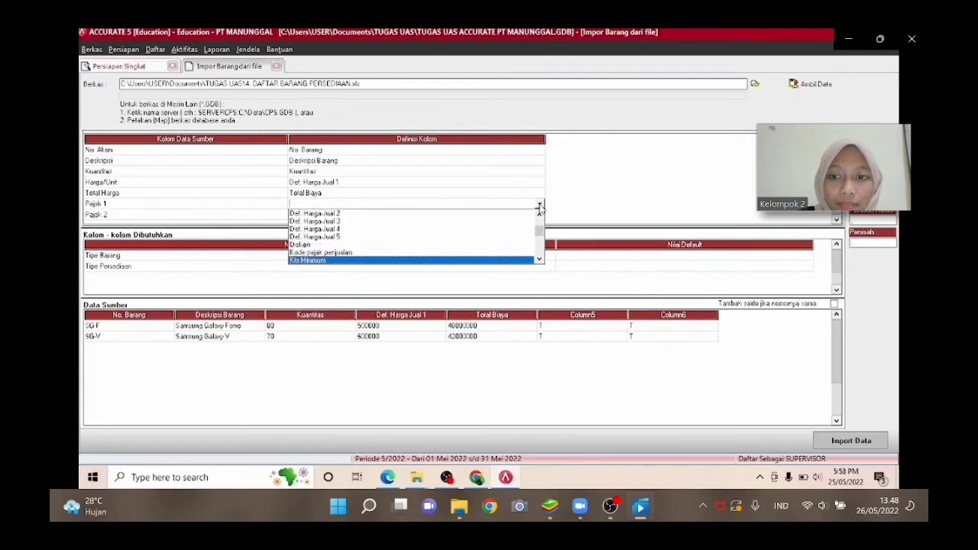
key("Up")
key("Return")
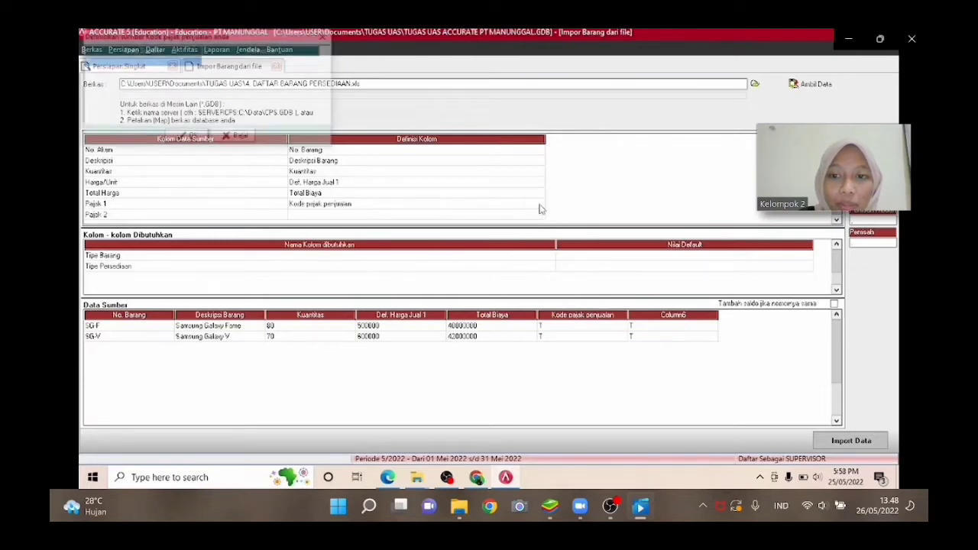
left_click(314, 61)
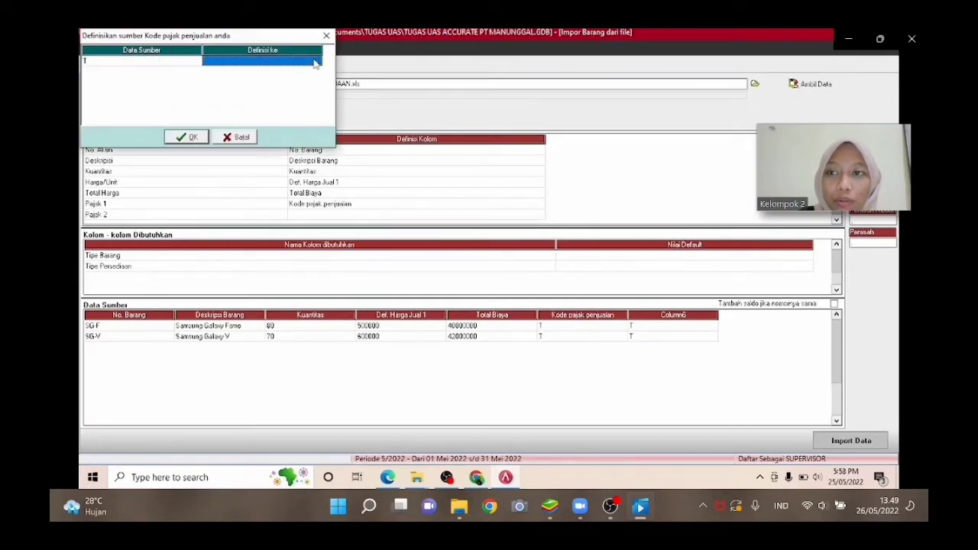
left_click(316, 62)
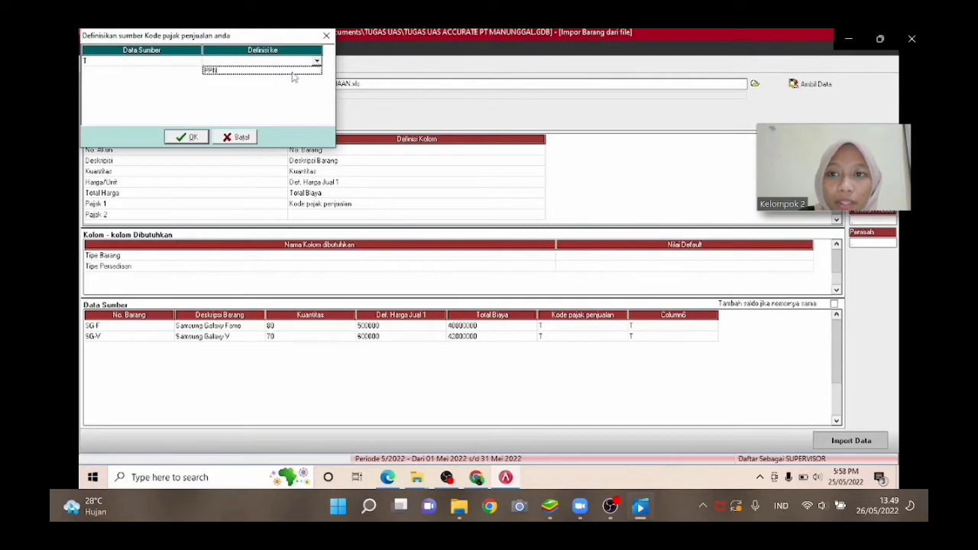
left_click(295, 71)
left_click(171, 140)
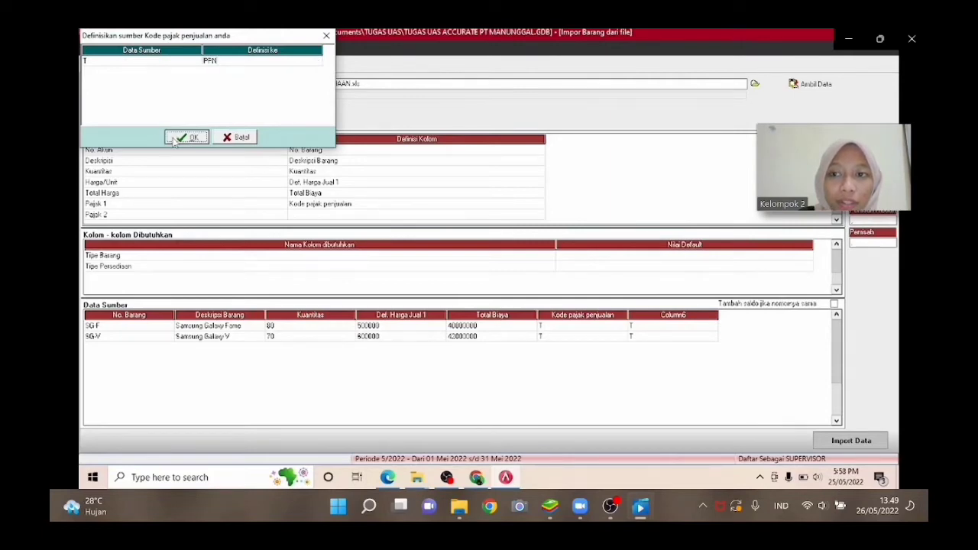
Map Pajak 2 to Kode pajak pembelian and define the source value T as the PPN tax.
left_click(533, 215)
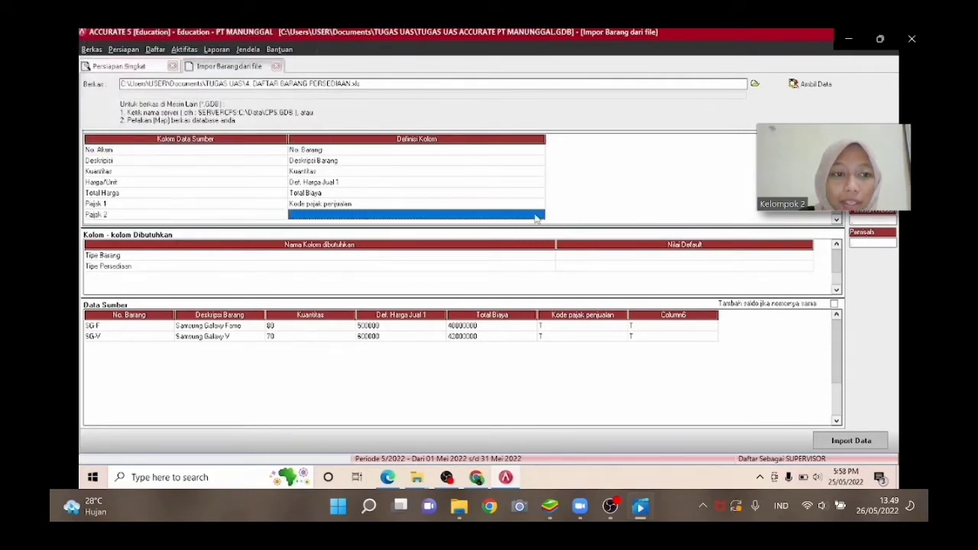
left_click(533, 215)
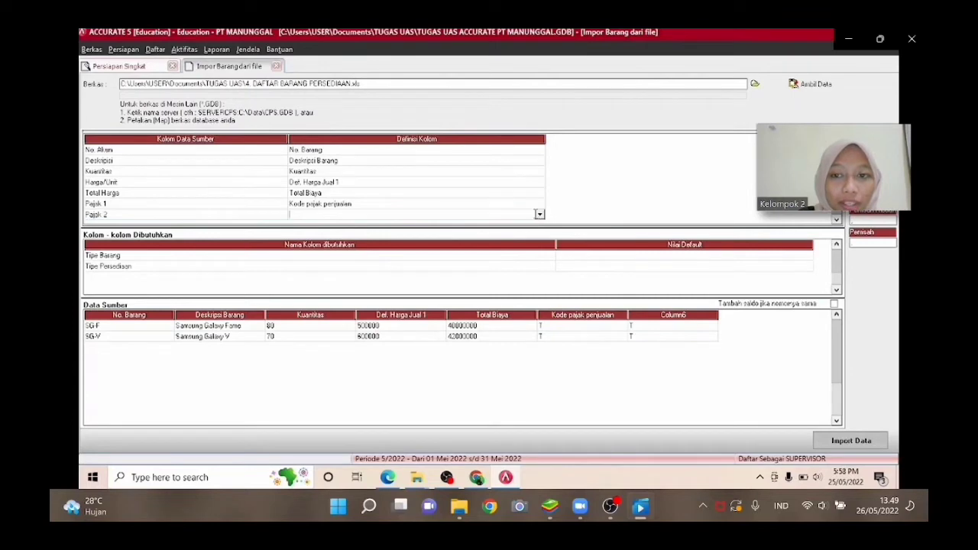
left_click(539, 216)
key("Down")
key("Down")
key("Down")
key("Down")
key("Down")
key("Down")
key("Down")
key("Down")
key("Down")
key("Down")
key("Down")
key("Down")
key("Down")
key("Down")
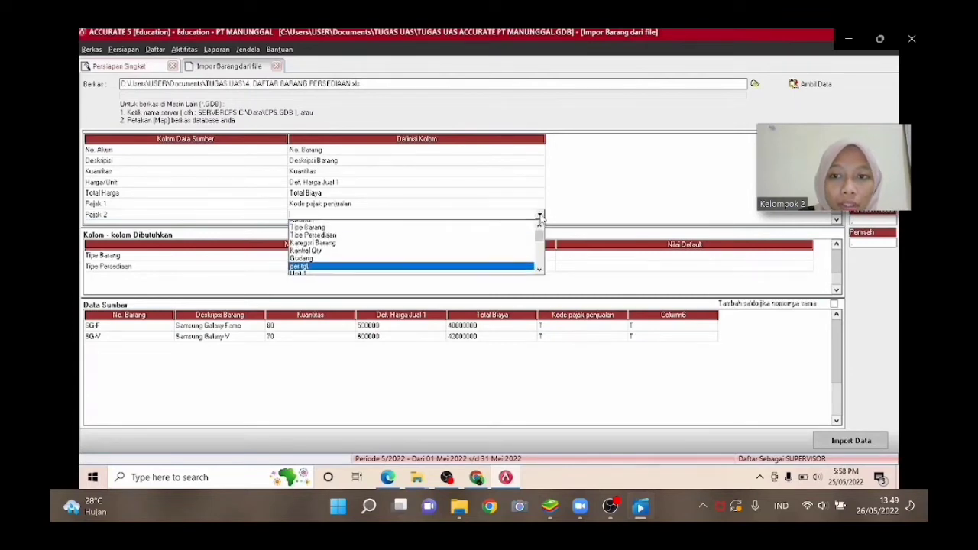
key("Down")
key("Down")
key("Down")
key("Down")
key("Down")
key("Down")
key("Down")
key("Down")
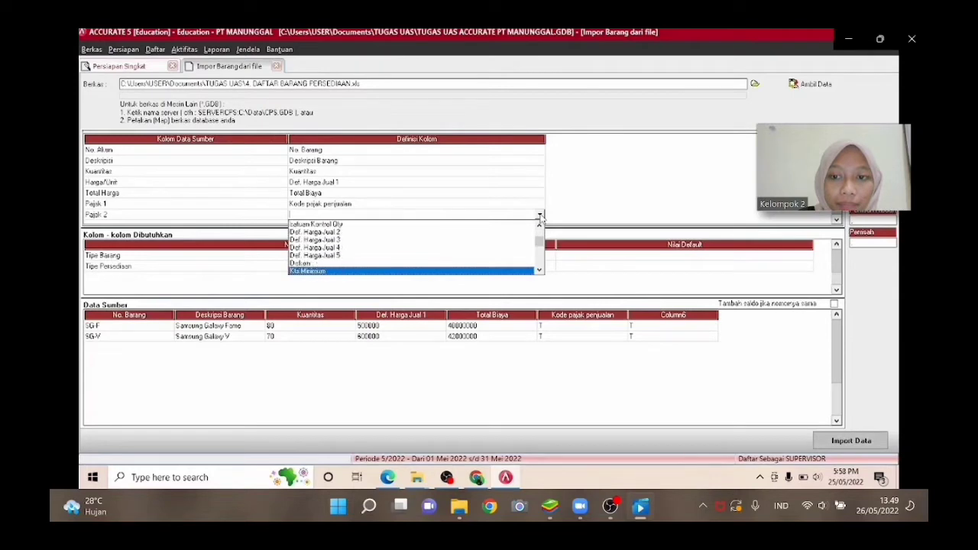
key("Up")
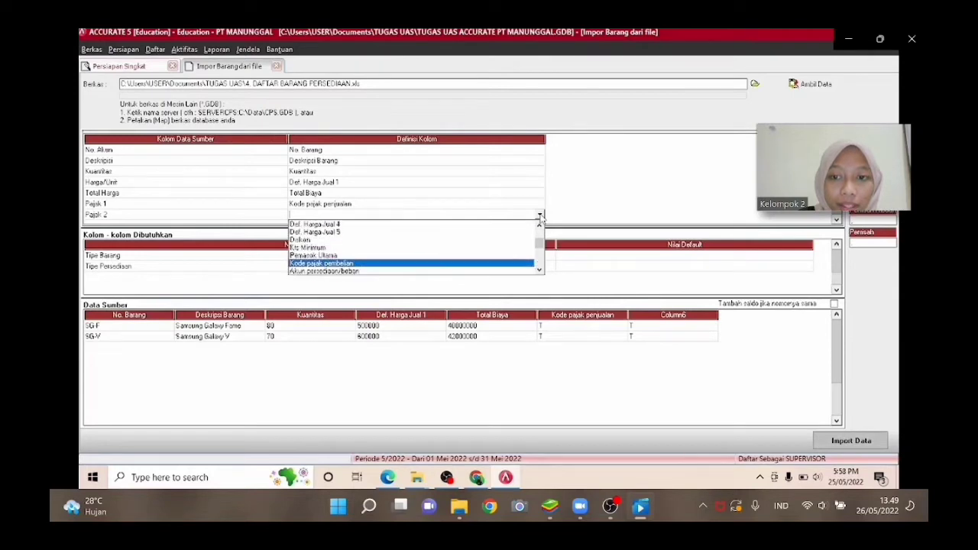
key("Return")
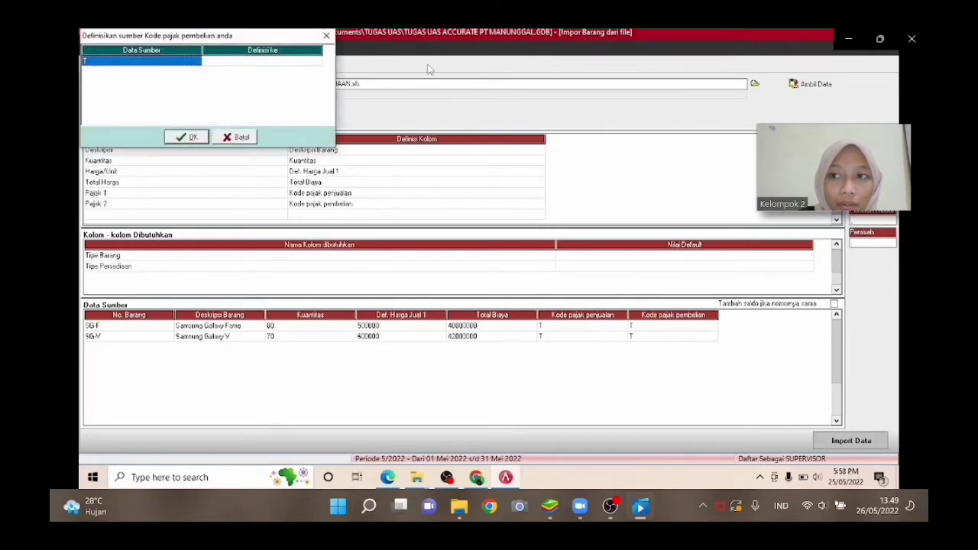
left_click(309, 65)
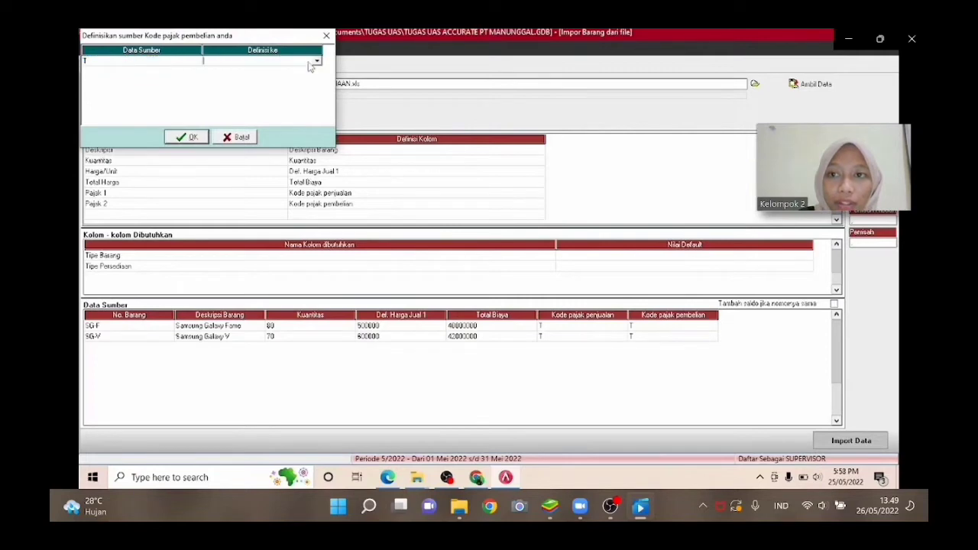
left_click(316, 62)
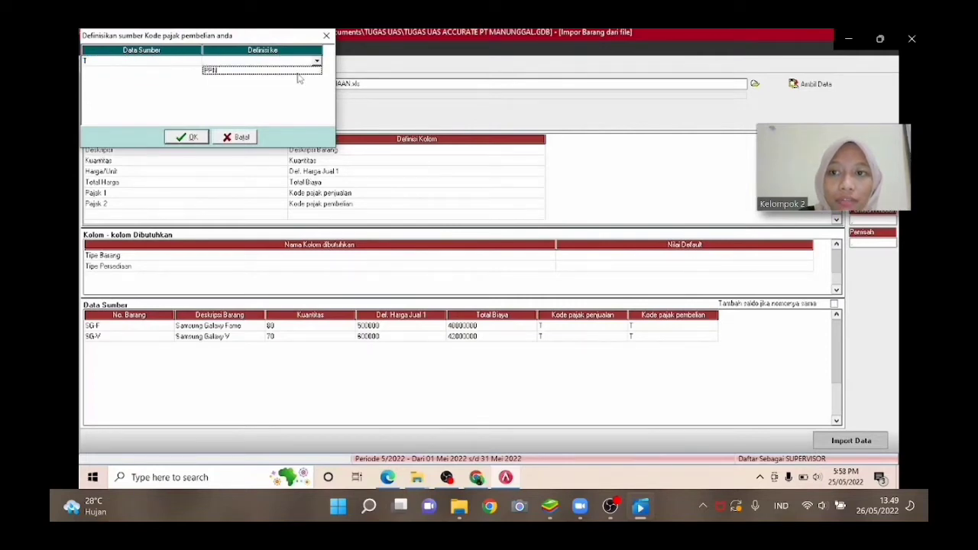
left_click(298, 71)
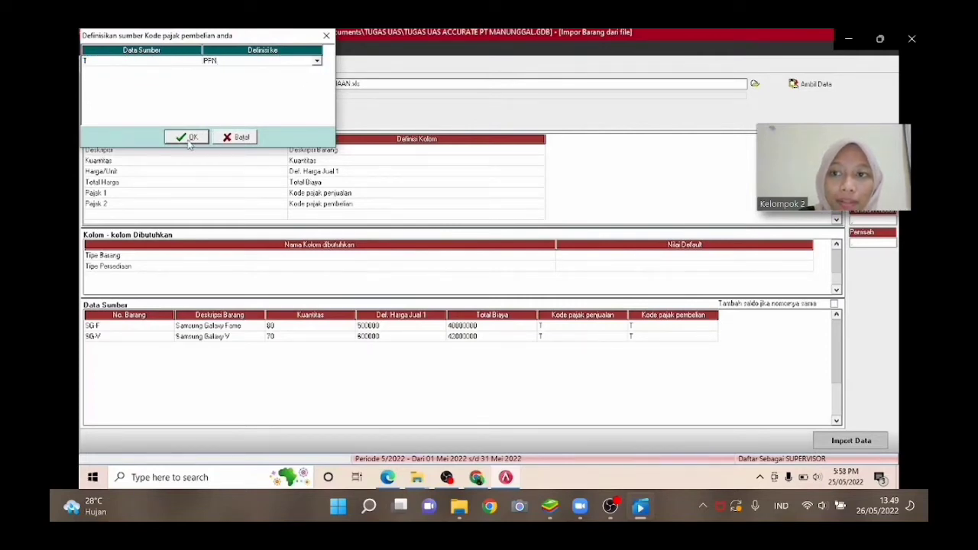
left_click(189, 139)
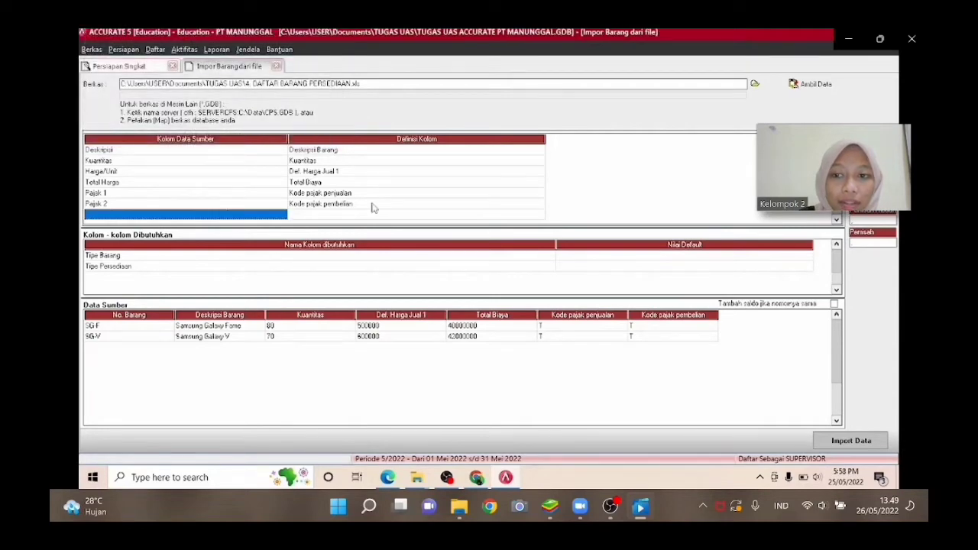
Set the required columns' default values: Tipe Barang to Persediaan and Tipe Persediaan to Barang Jadi.
left_click(463, 215)
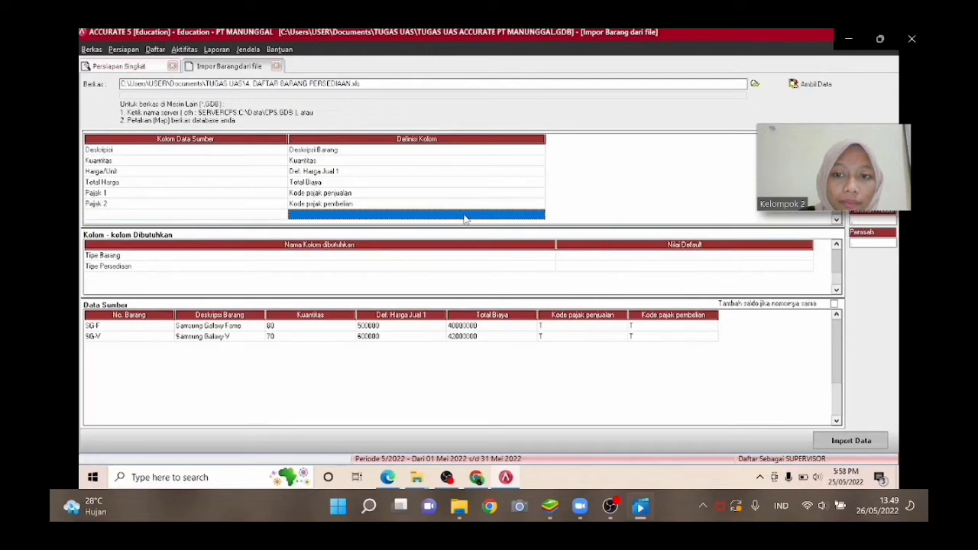
left_click(733, 257)
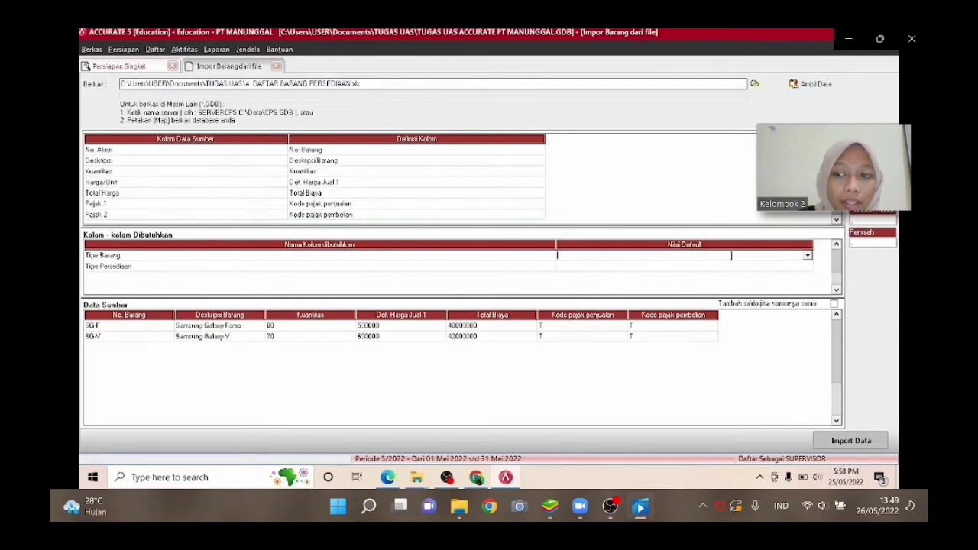
left_click(807, 256)
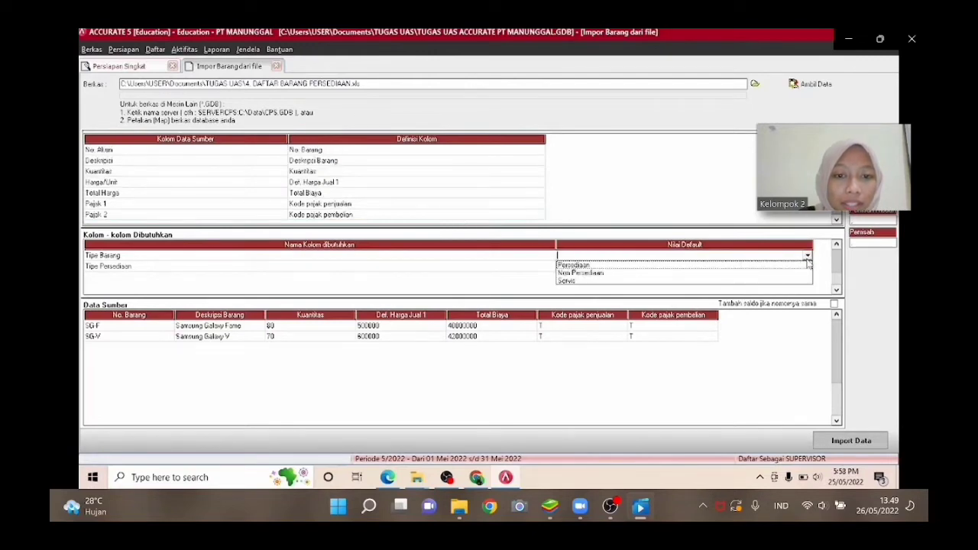
left_click(760, 267)
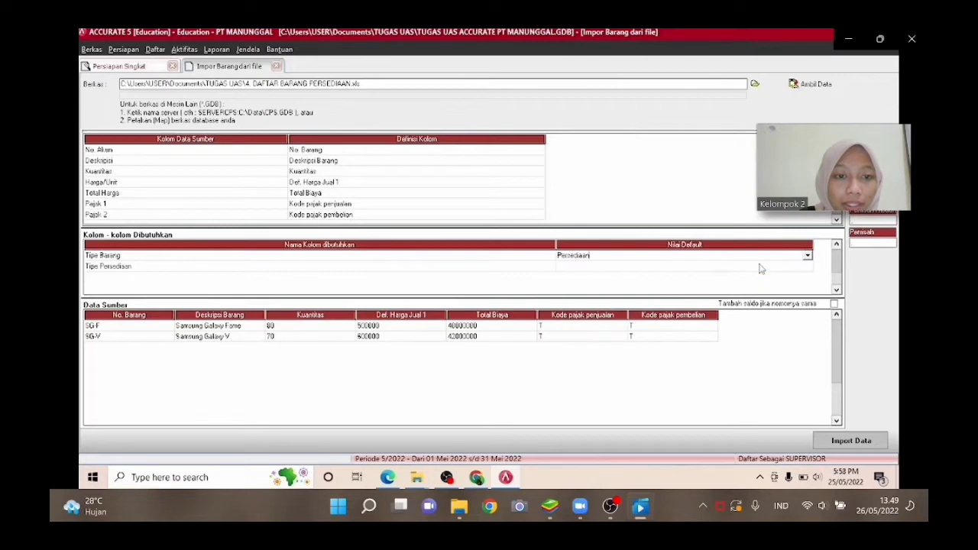
left_click(806, 266)
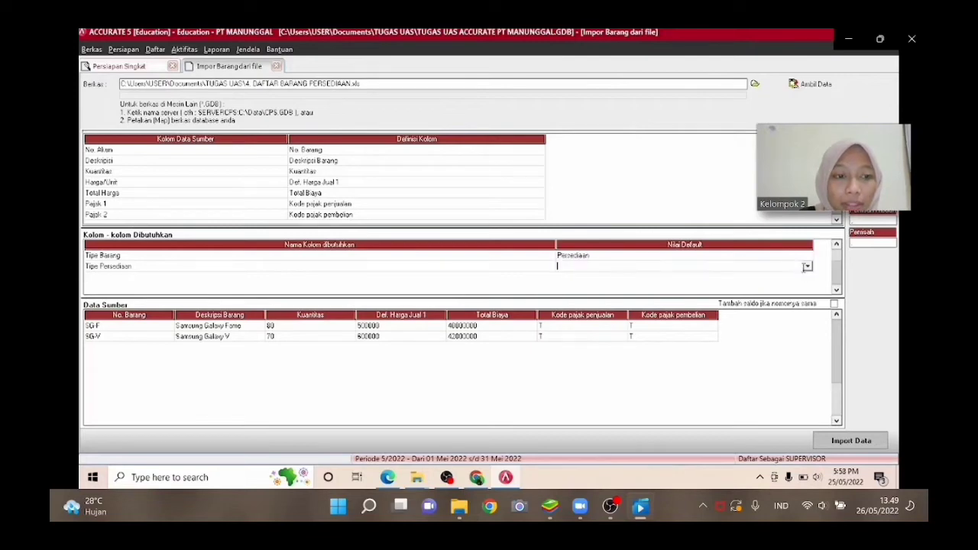
left_click(806, 266)
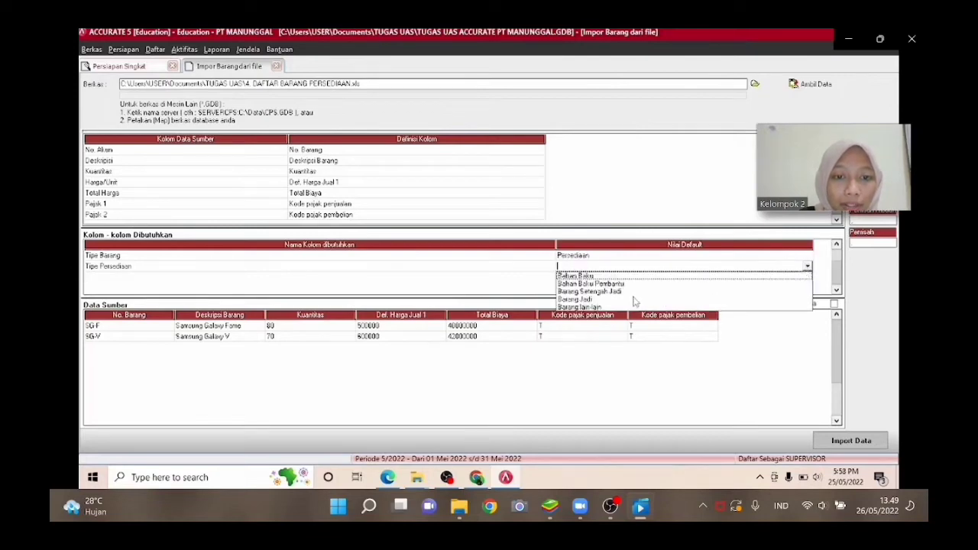
left_click(604, 299)
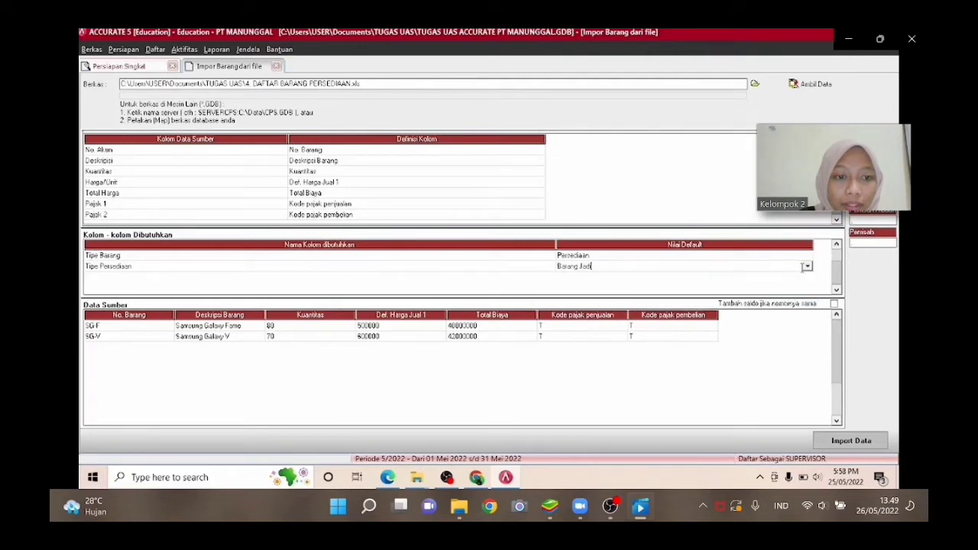
Confirm Barang Jadi as the Tipe Persediaan default and import the inventory item data.
left_click(806, 266)
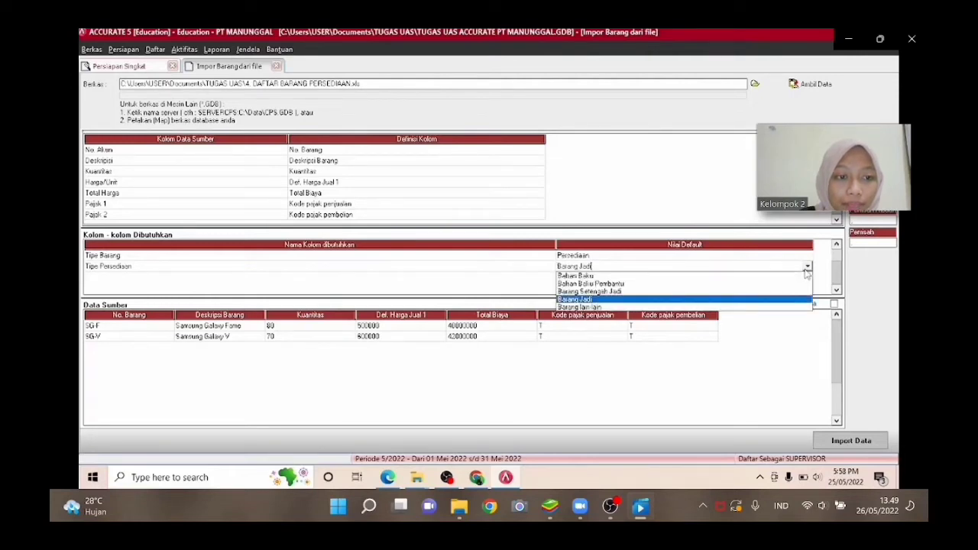
left_click(776, 301)
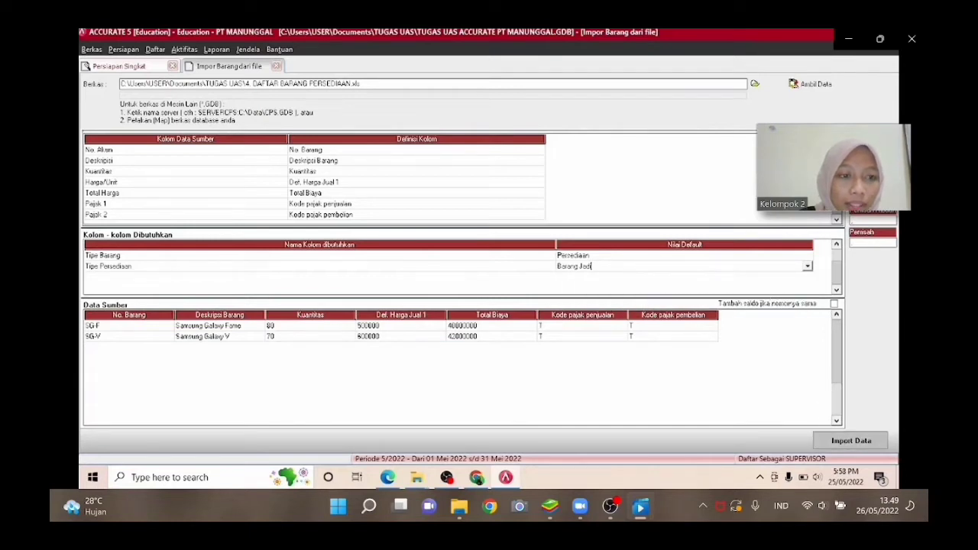
left_click(856, 440)
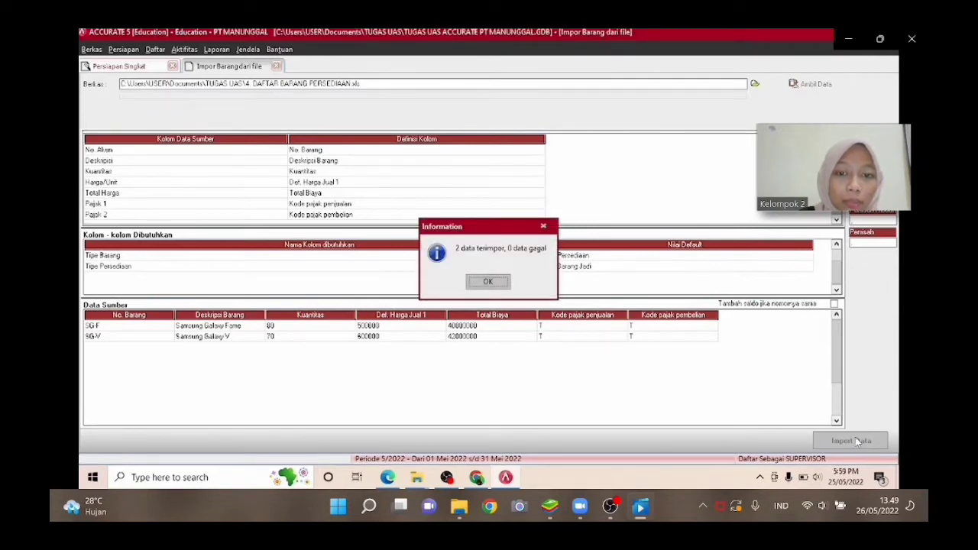
left_click(472, 286)
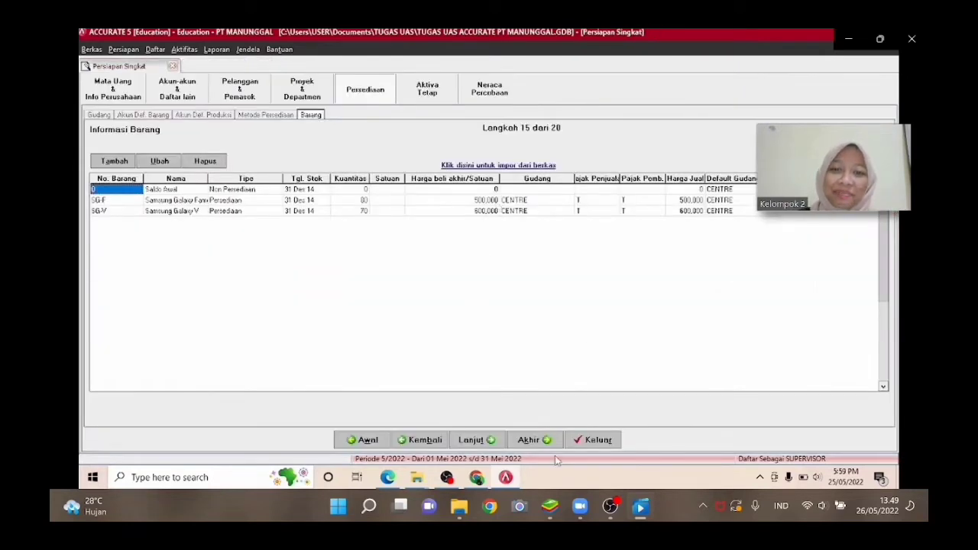
Advance to the fiscal fixed-asset types step and load the Excel file 5. TIPE ASET TETAP PAJAK for import.
left_click(492, 443)
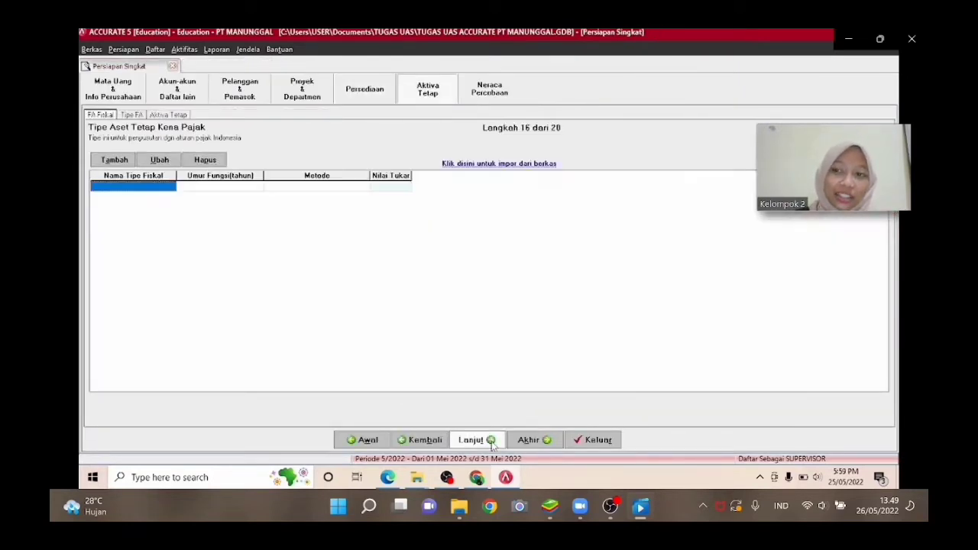
left_click(484, 165)
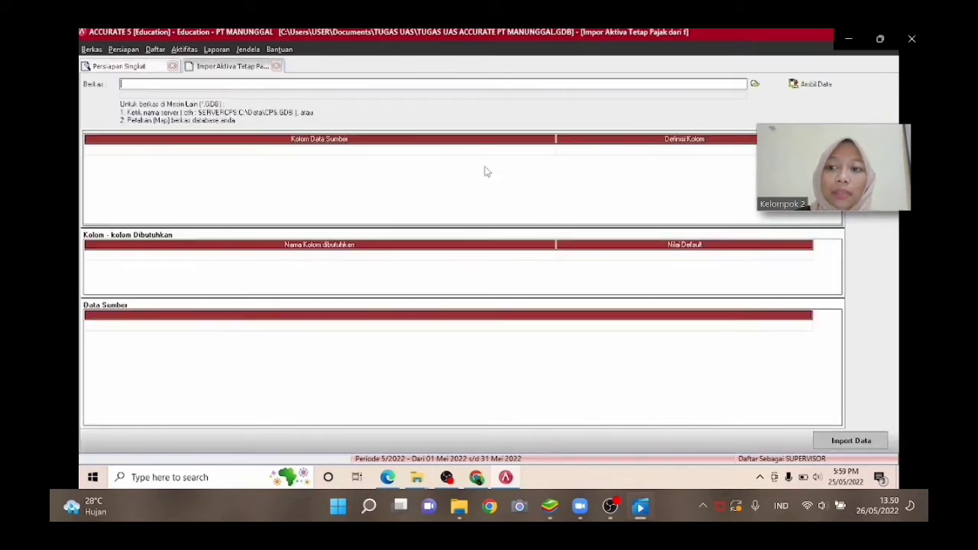
left_click(754, 84)
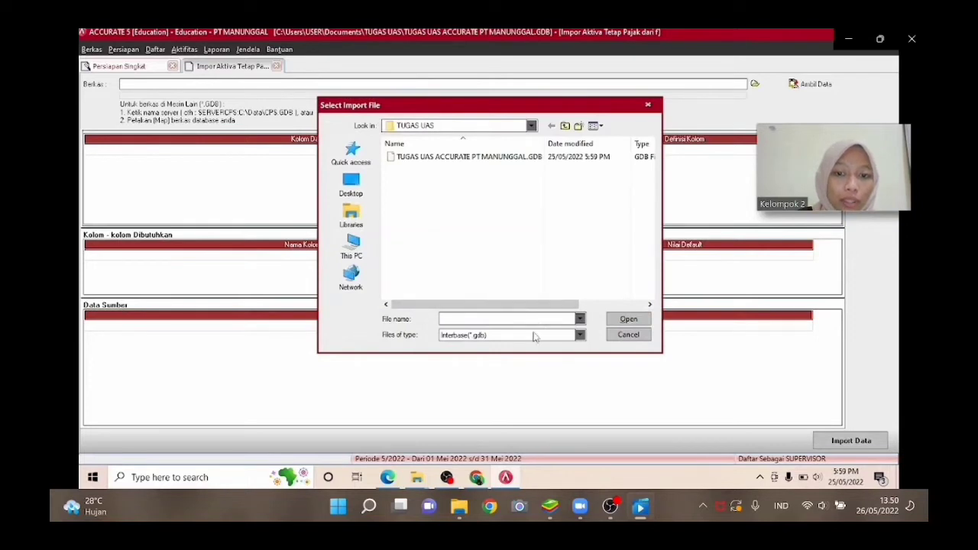
left_click(533, 337)
left_click(489, 353)
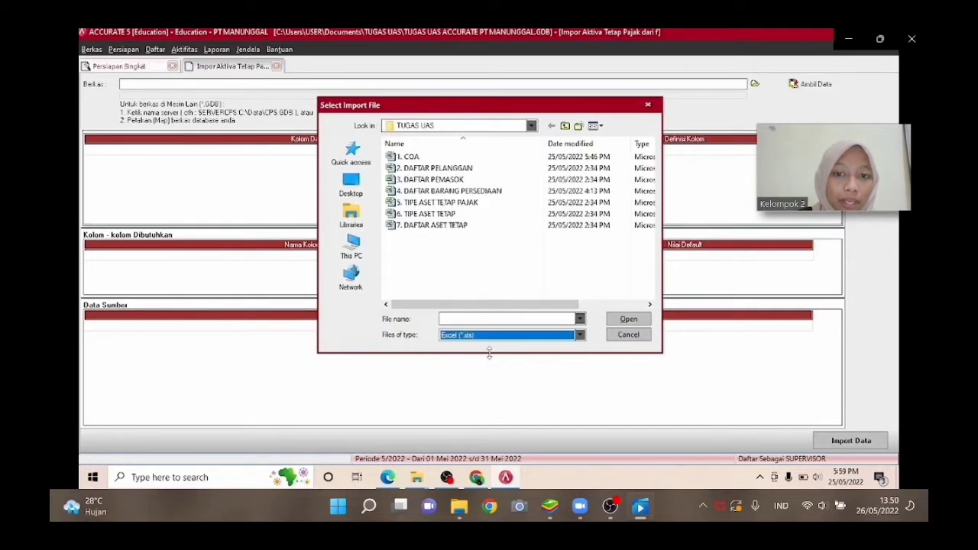
left_click(476, 204)
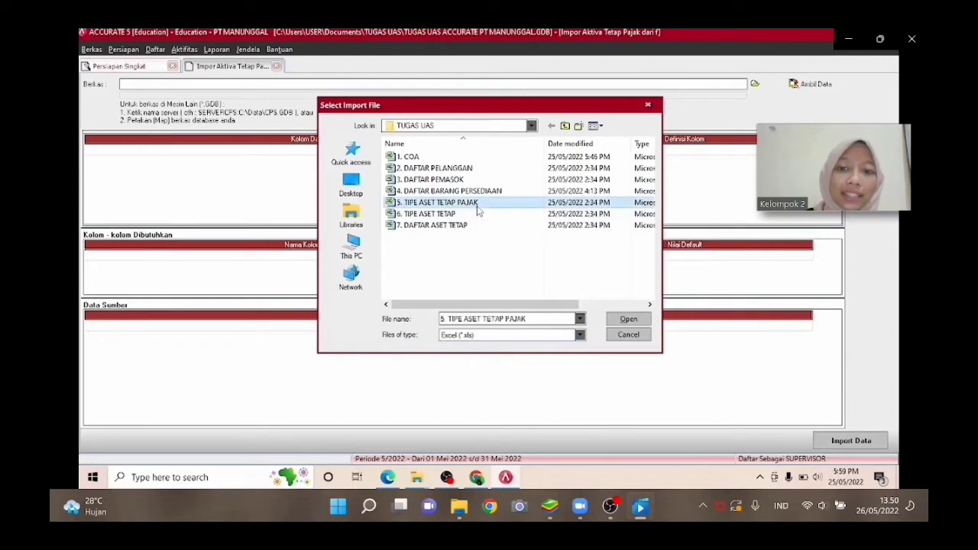
left_click(628, 319)
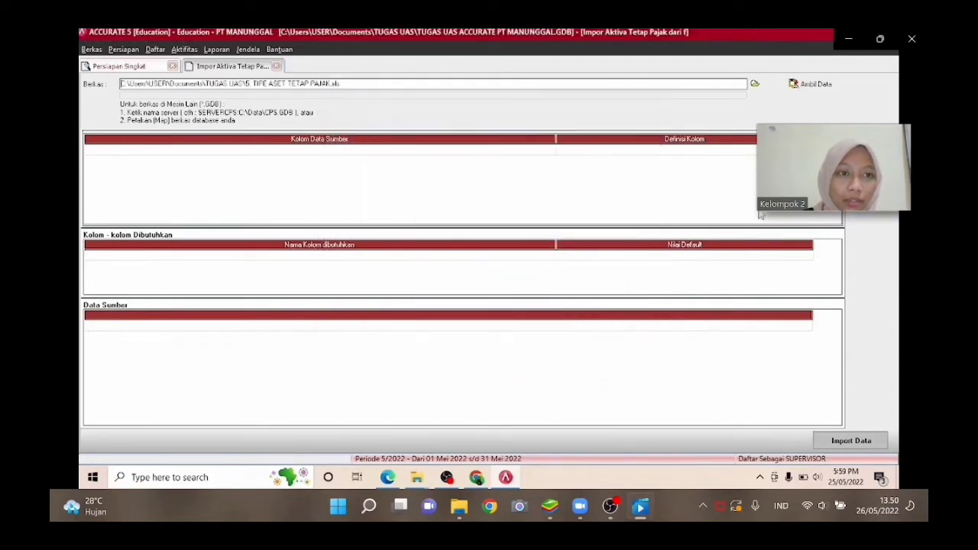
left_click(802, 84)
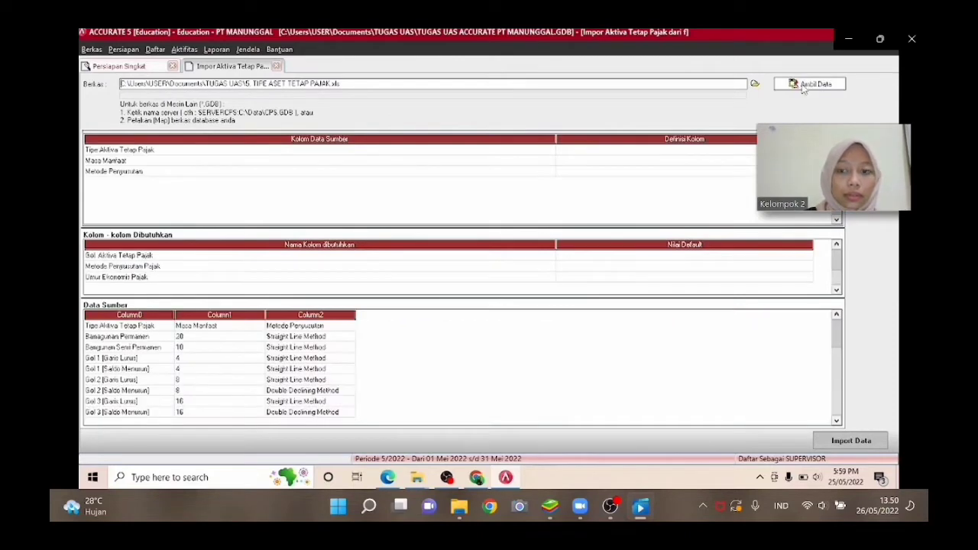
Delete the header row Tipe Aktiva Tetap Pajak from the source data.
right_click(158, 329)
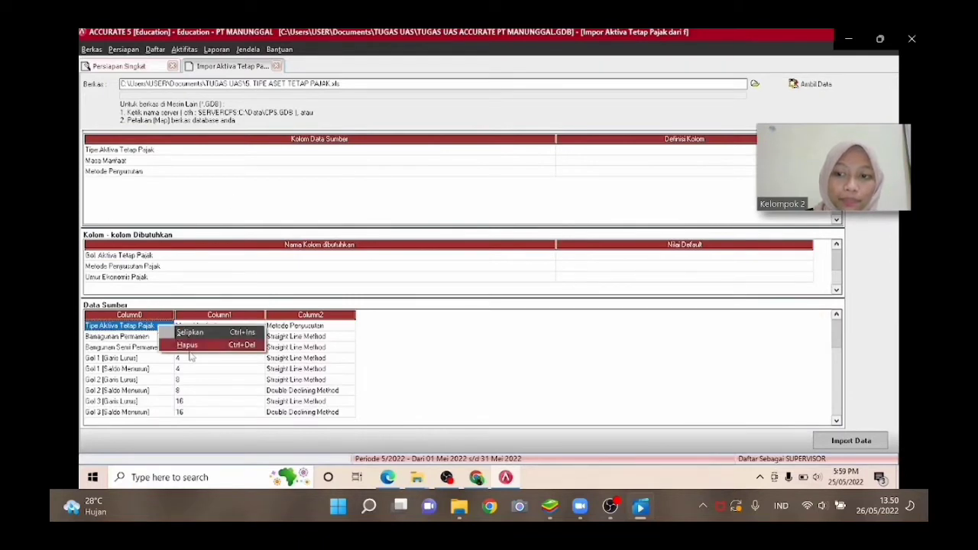
left_click(189, 346)
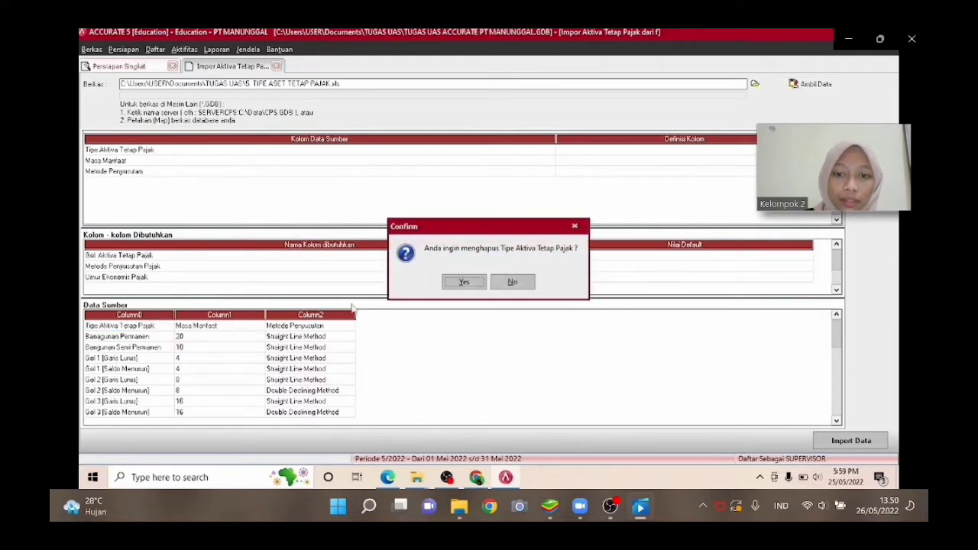
left_click(460, 283)
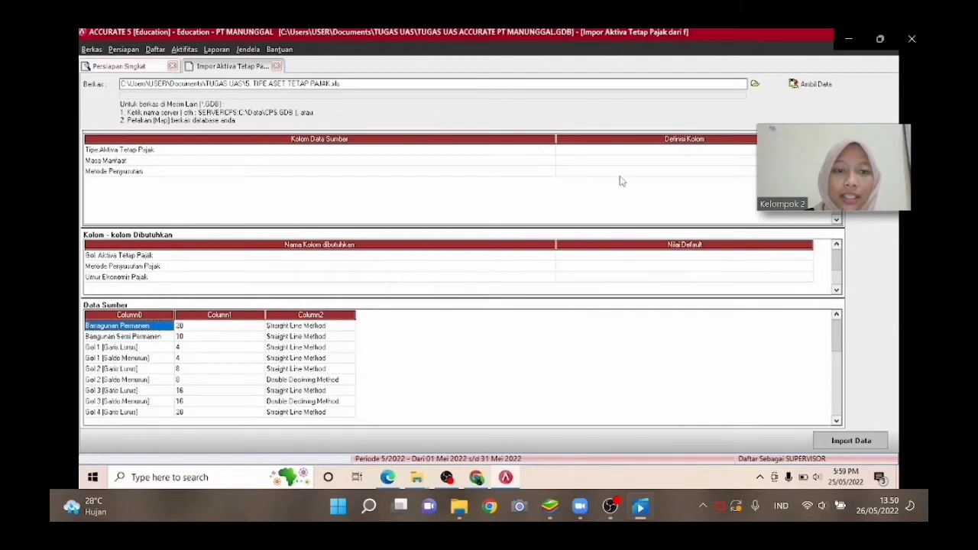
Map the source column Tipe Aktiva Tetap Pajak to Gol. Aktiva Tetap Pajak.
left_click(681, 156)
left_click(681, 156)
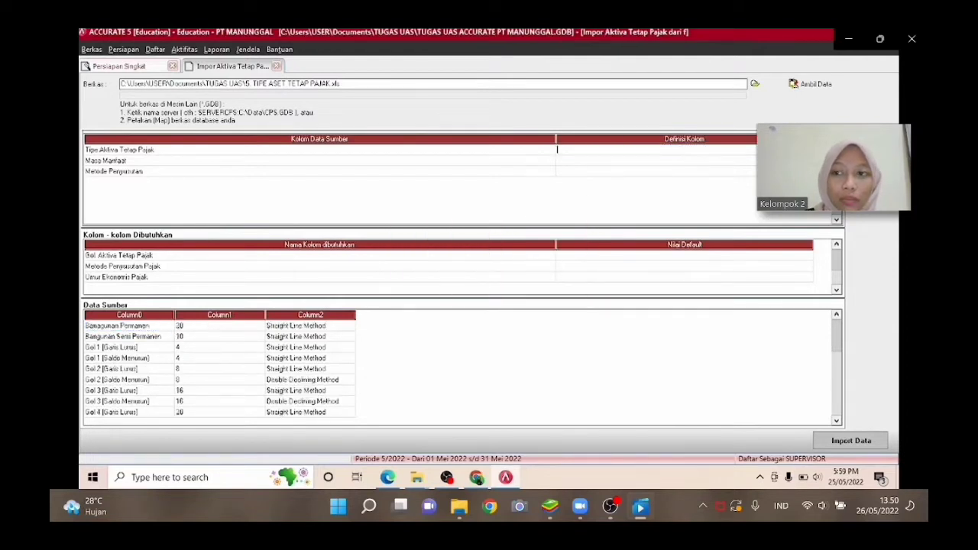
left_click(807, 150)
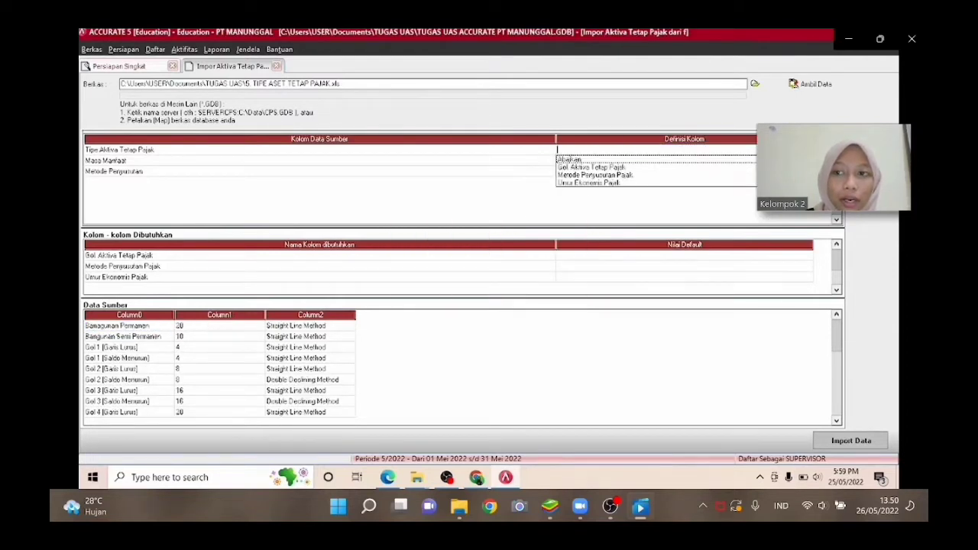
left_click(701, 167)
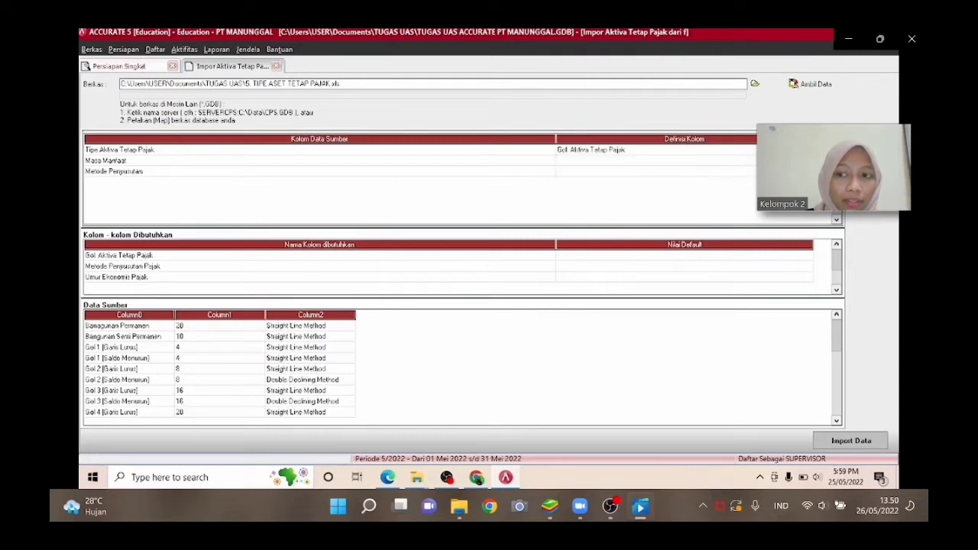
Map the source column Masa Manfaat to Umur Ekonomis Pajak.
left_click(695, 161)
left_click(695, 161)
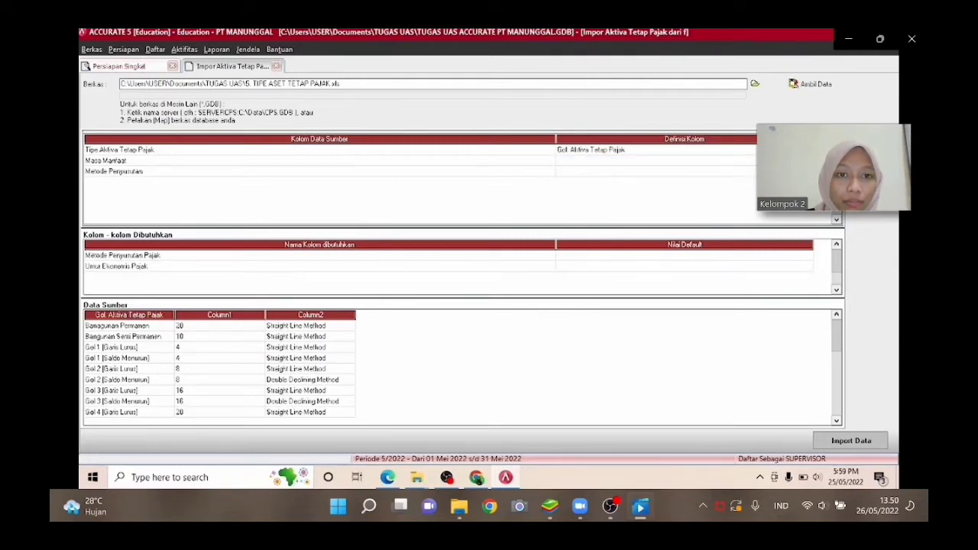
left_click(807, 161)
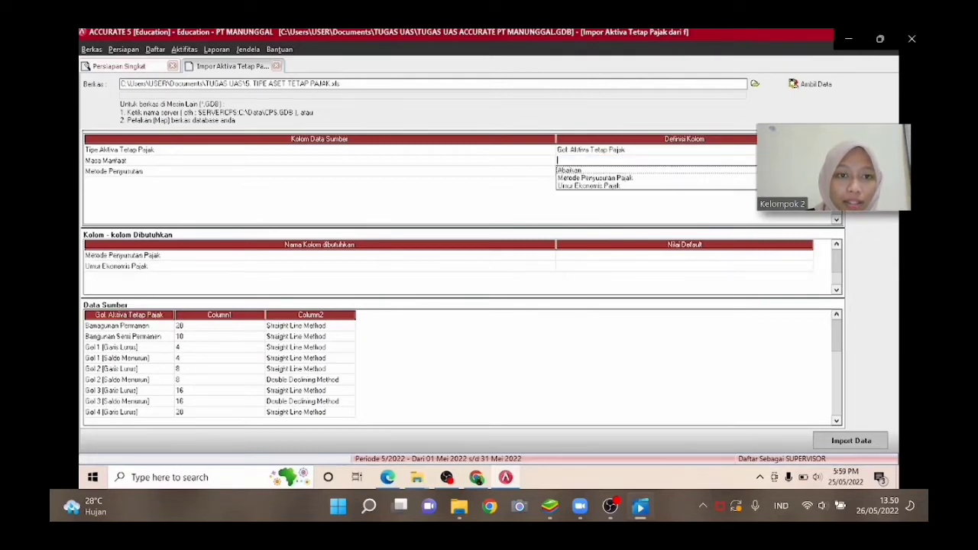
left_click(647, 186)
Map the source column Metode Penyusutan to Metode Penyusutan Pajak.
left_click(657, 171)
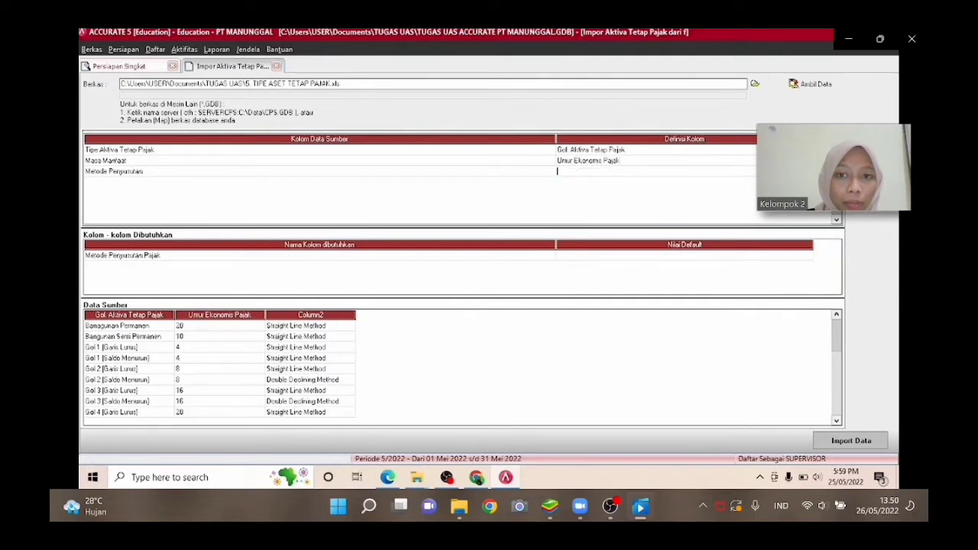
left_click(807, 172)
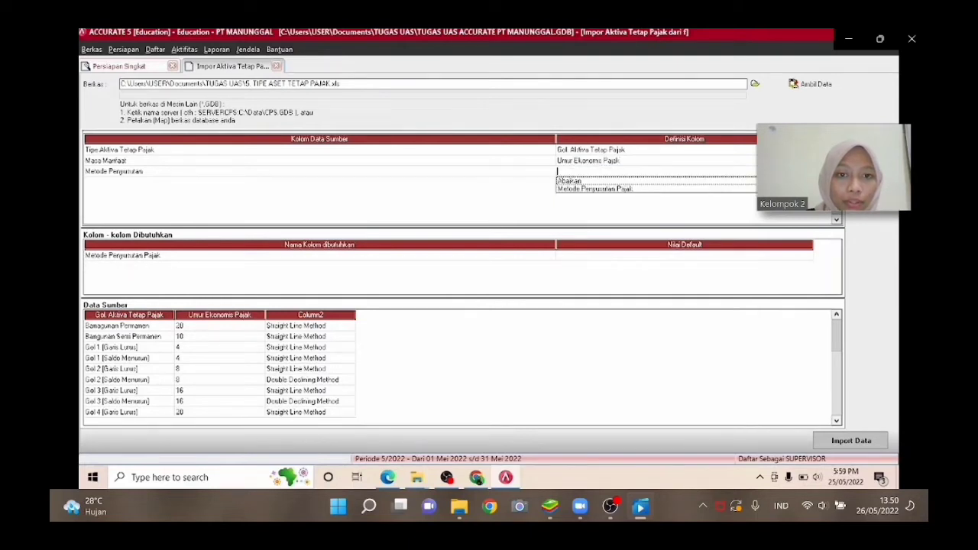
left_click(646, 189)
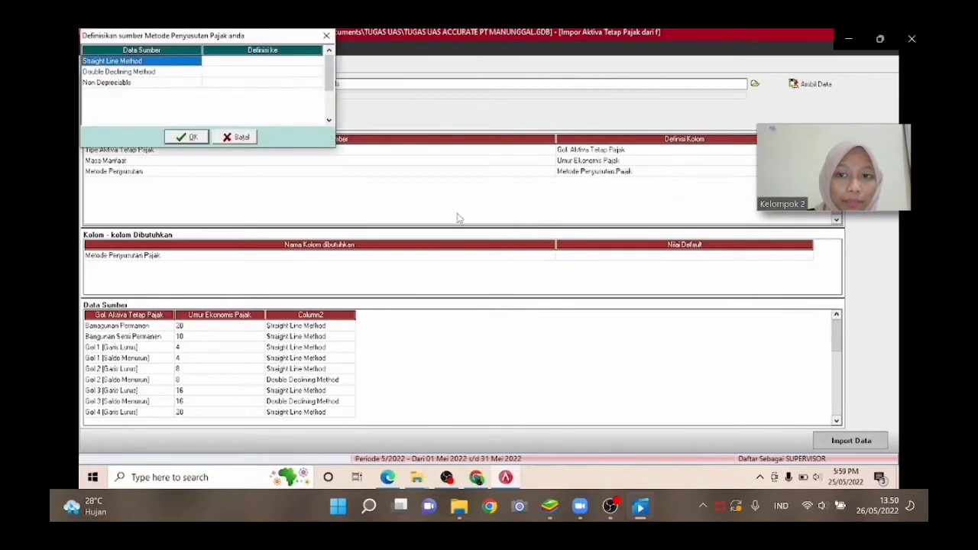
Define the depreciation values: Straight Line Method as Metode Garis Lurus, Double Declining Method as Metode Saldo Menurun, Non Depreciable as Tidak terdepresiasi.
left_click(279, 61)
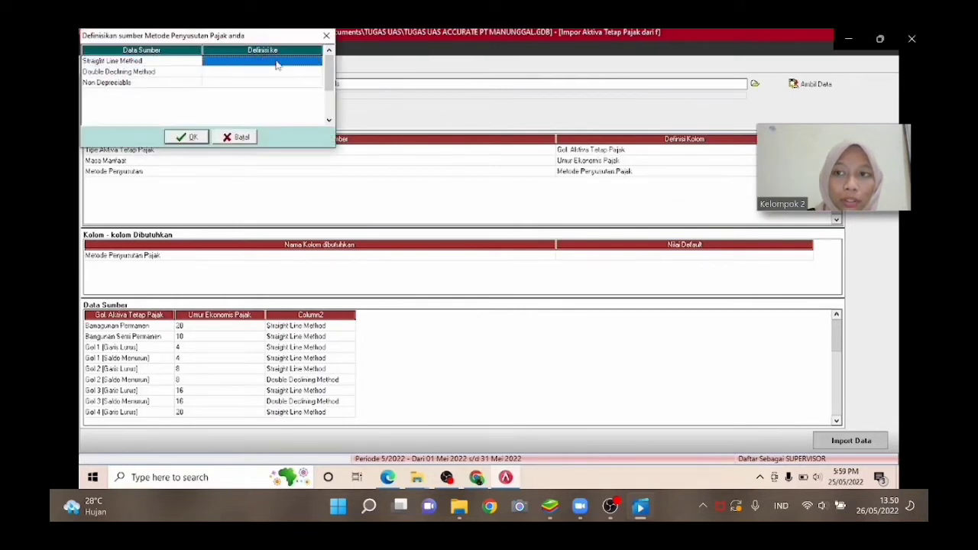
left_click(316, 62)
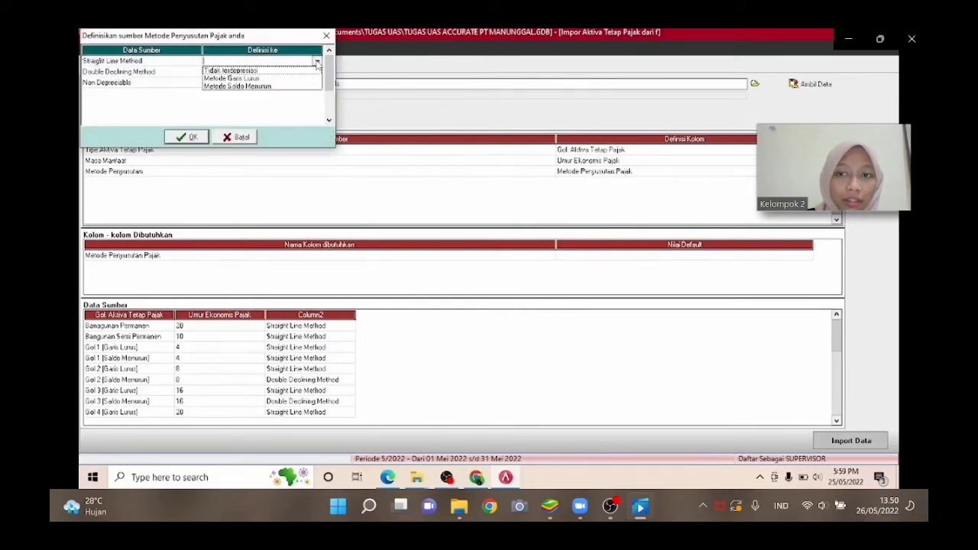
left_click(259, 78)
left_click(315, 72)
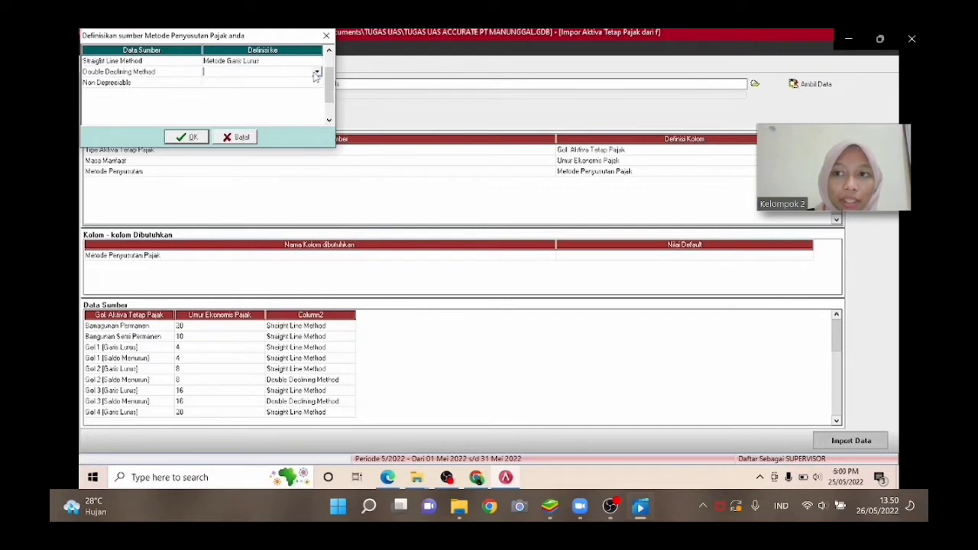
left_click(316, 72)
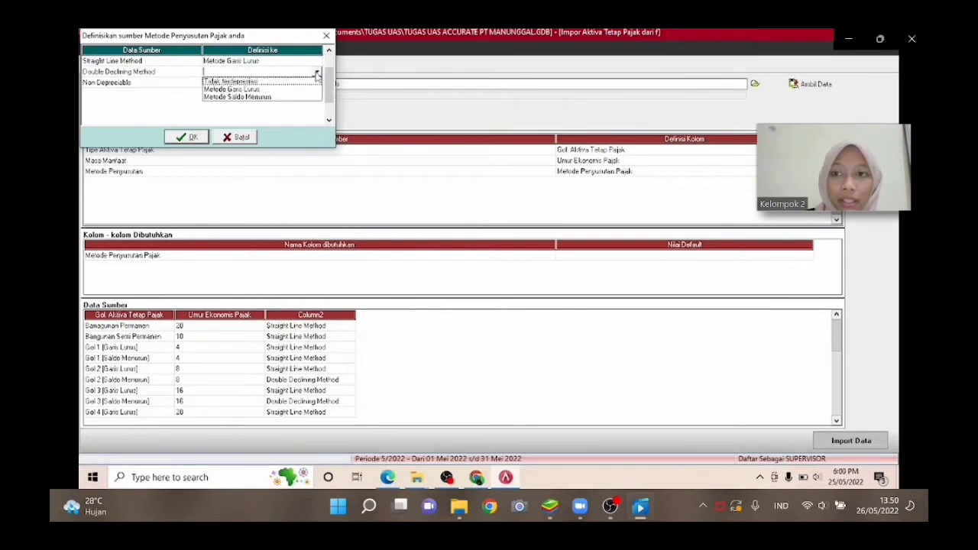
left_click(272, 98)
left_click(301, 84)
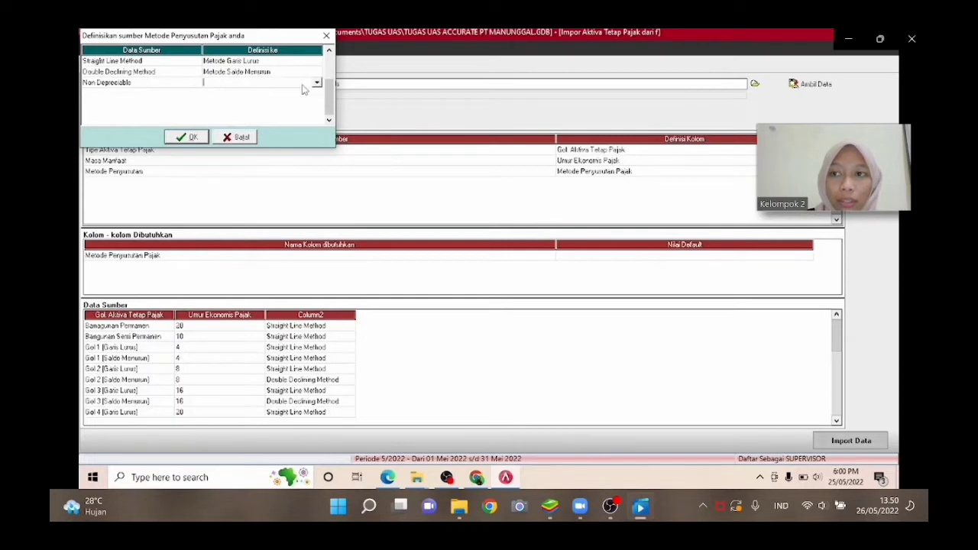
left_click(316, 82)
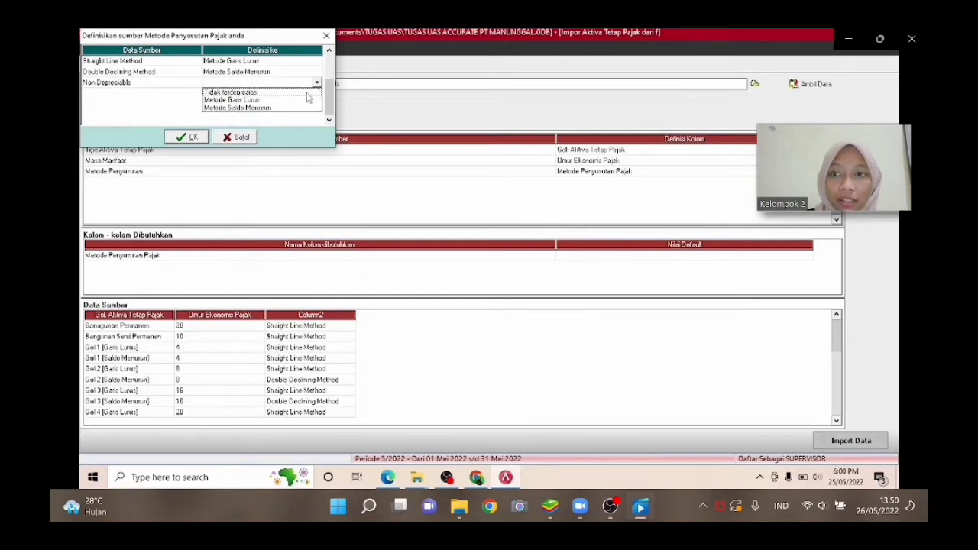
left_click(309, 100)
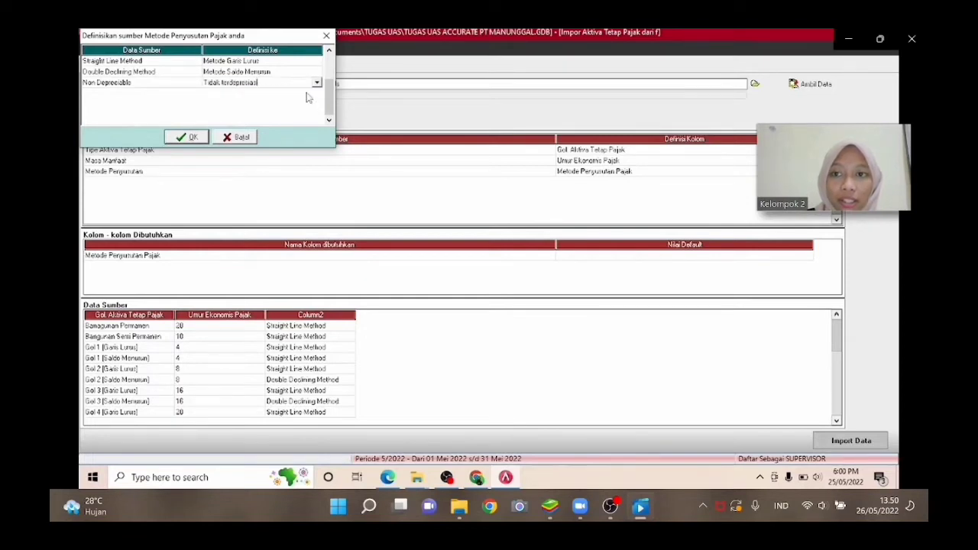
left_click(187, 137)
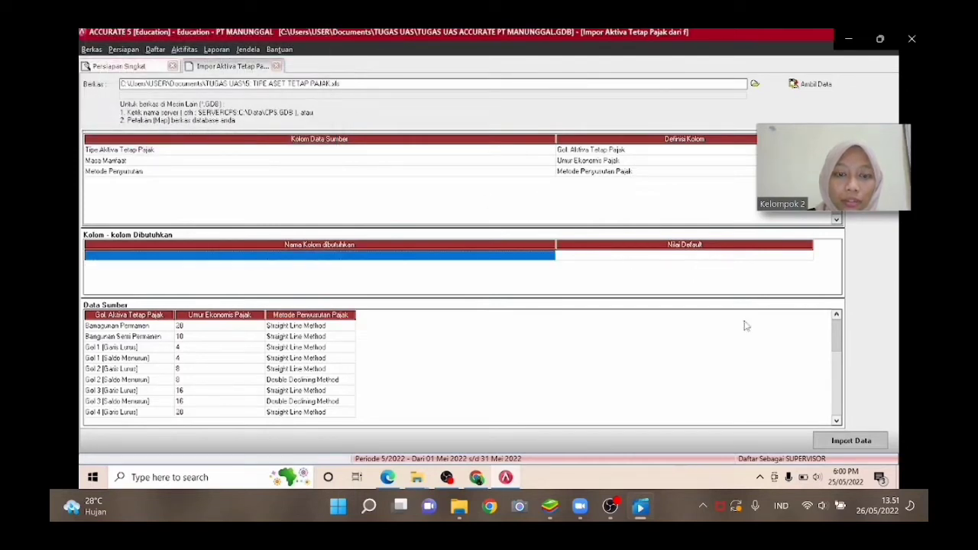
Import the fiscal fixed-asset types and advance to the next setup step.
left_click(826, 450)
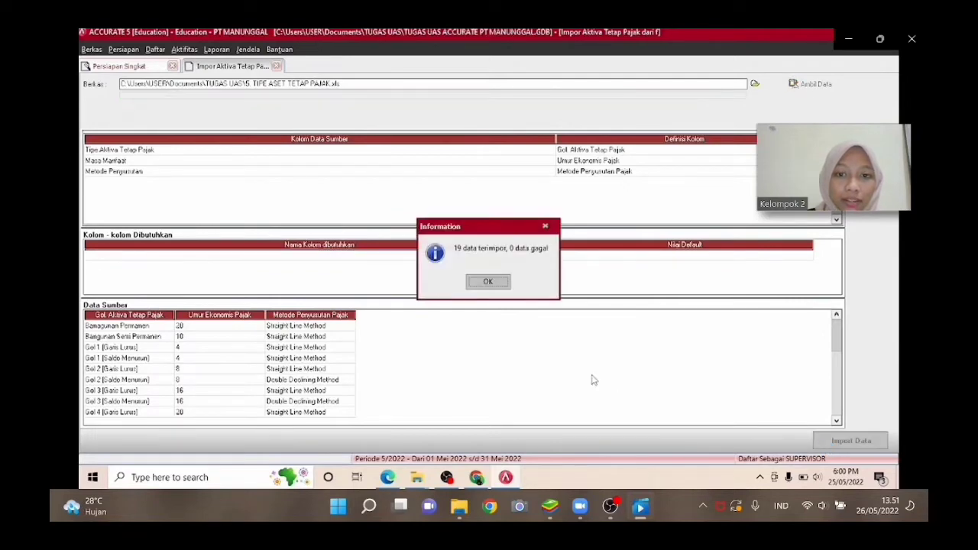
left_click(488, 282)
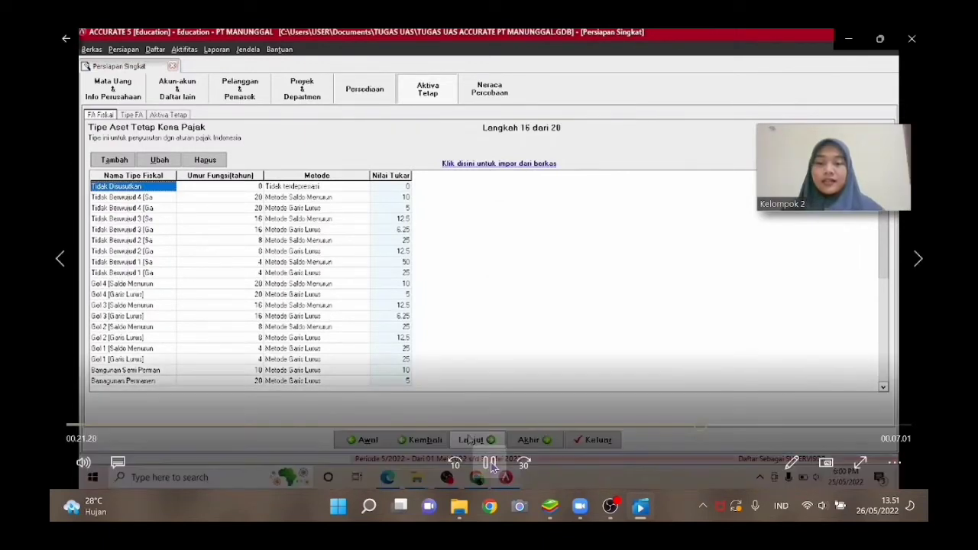
left_click(470, 440)
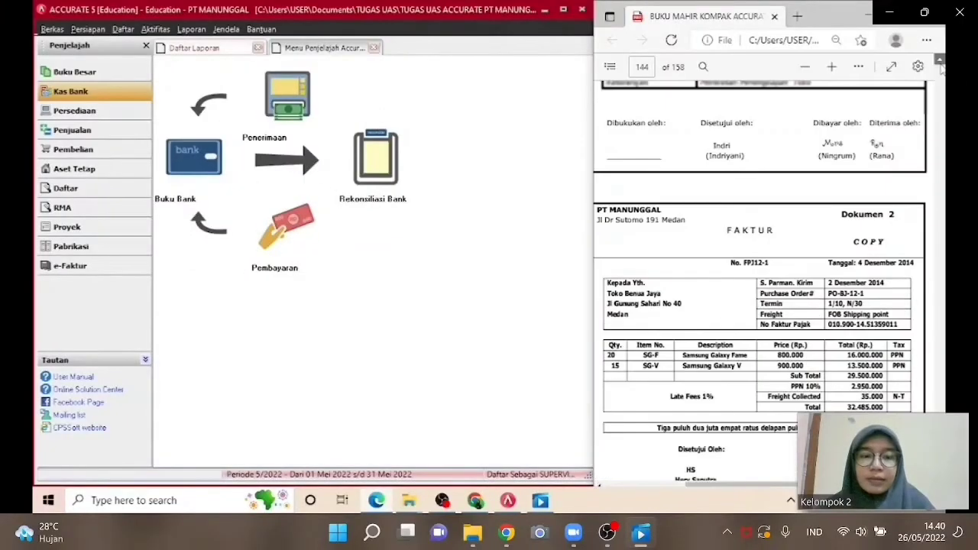
left_click(941, 66)
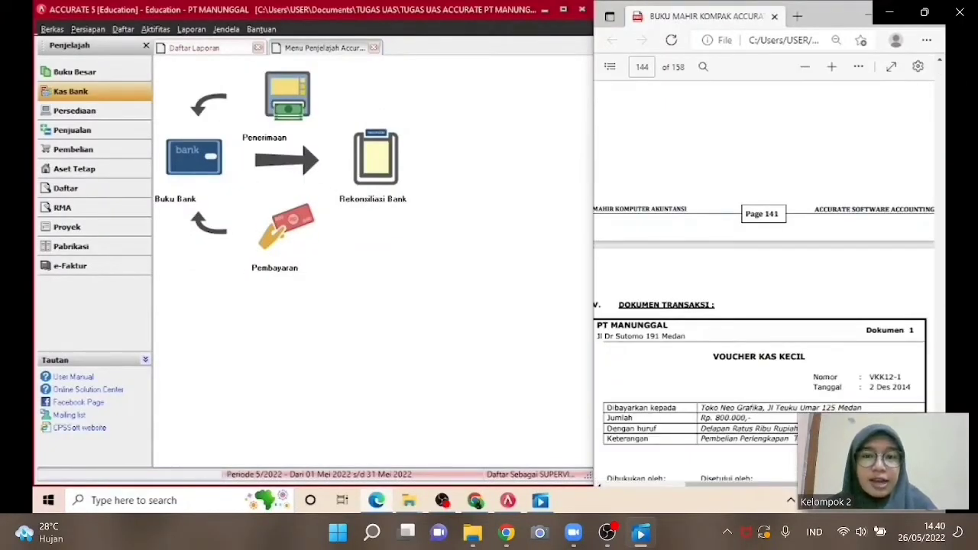
scroll(764, 318, "down", 2)
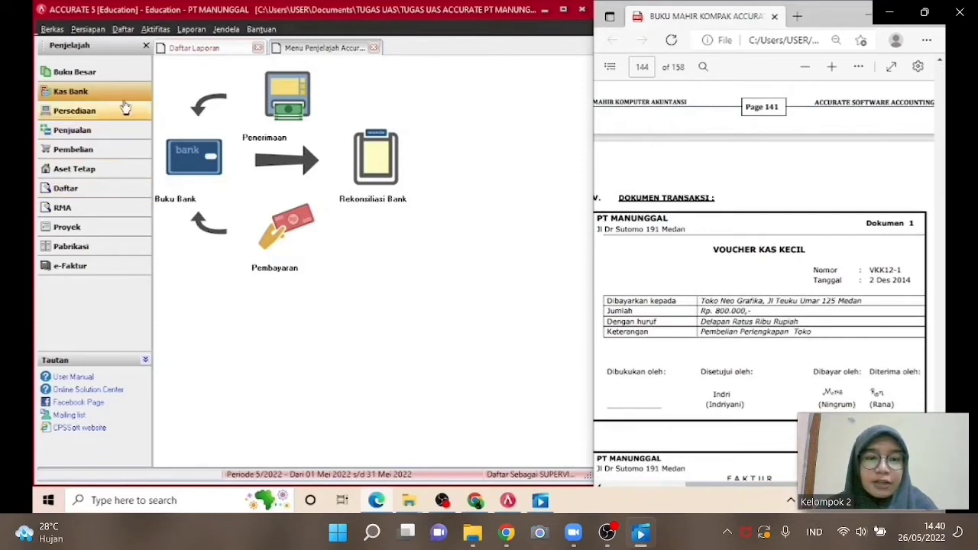
Start a new Other Payment paid from the Kas Kecil account.
left_click(275, 246)
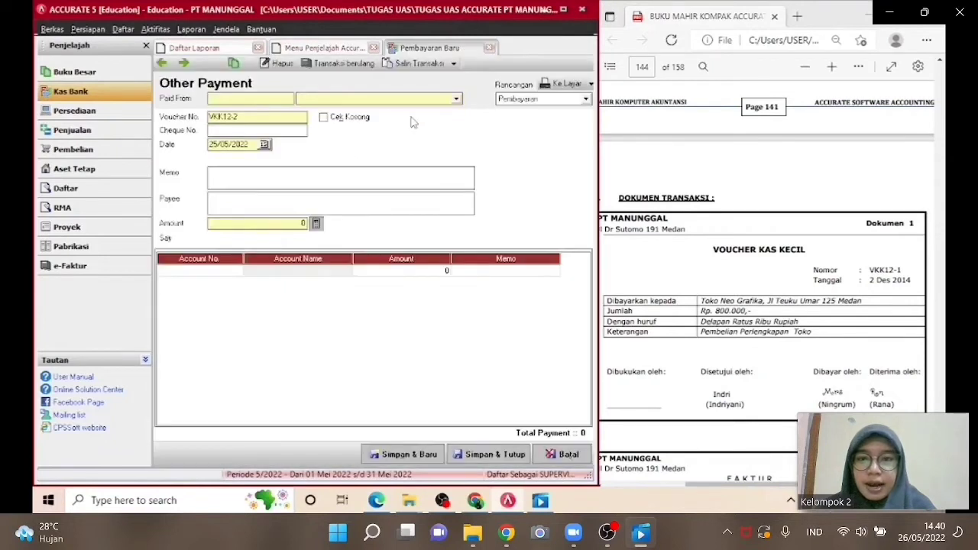
left_click(456, 99)
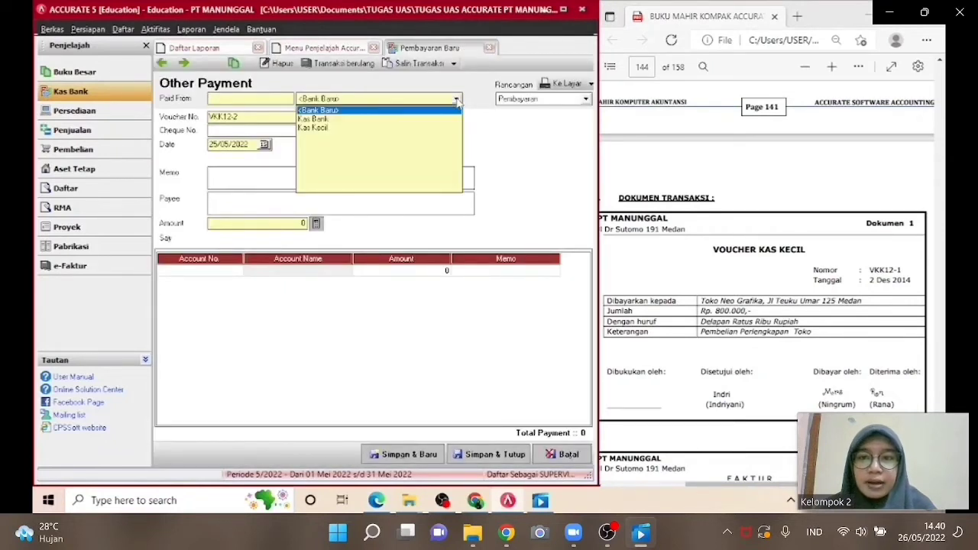
left_click(389, 130)
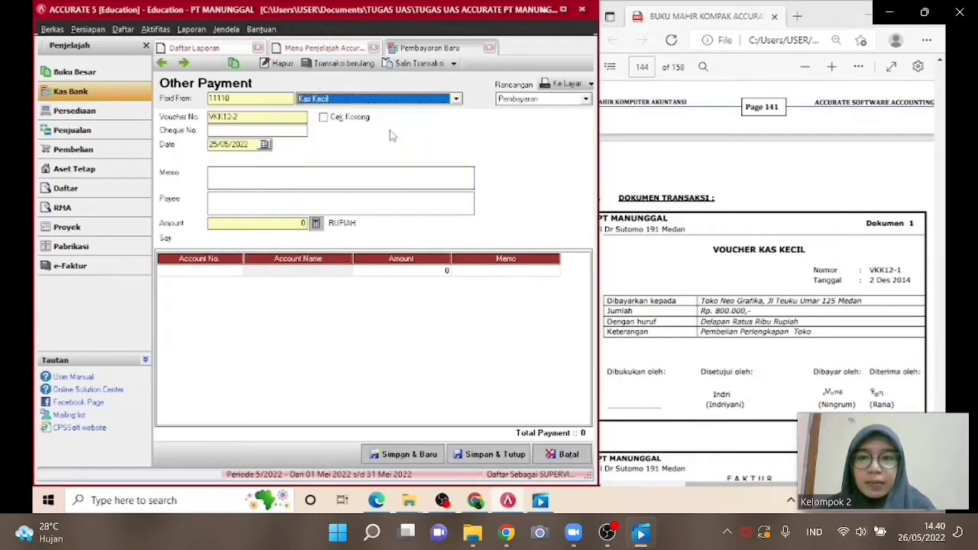
Set the voucher number to VKK12-1 and the payment date to 02/12/2014.
left_click(267, 120)
key("BackSpace")
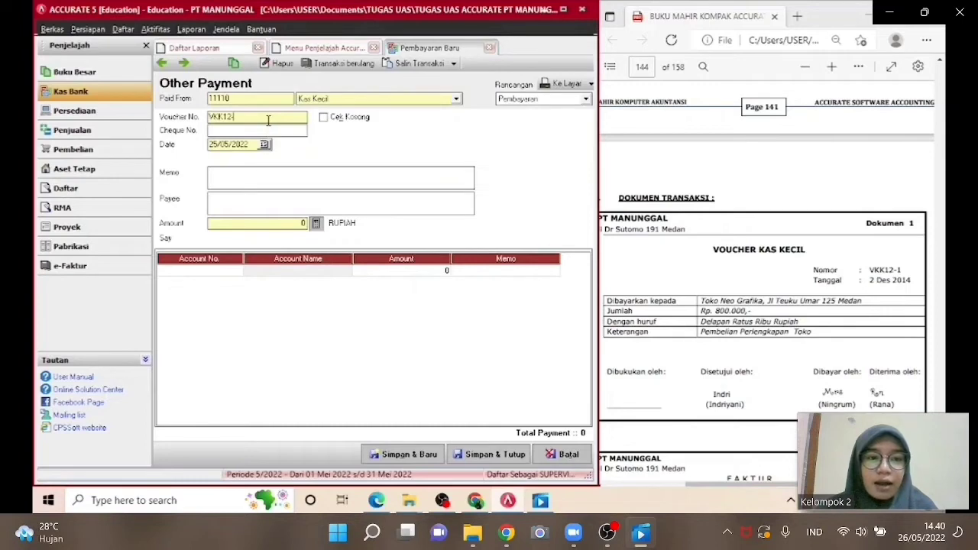
type("1")
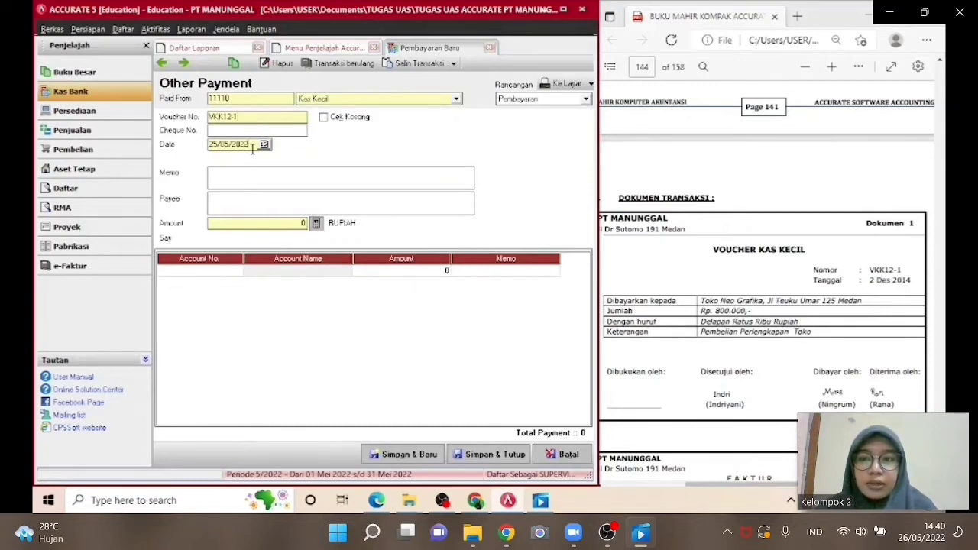
left_click_drag(252, 149, 205, 150)
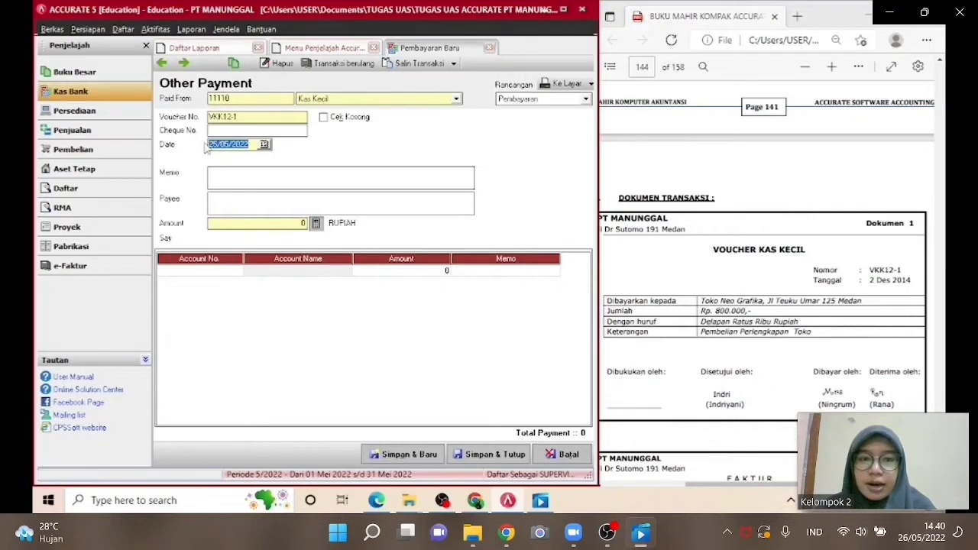
type("02/12/2")
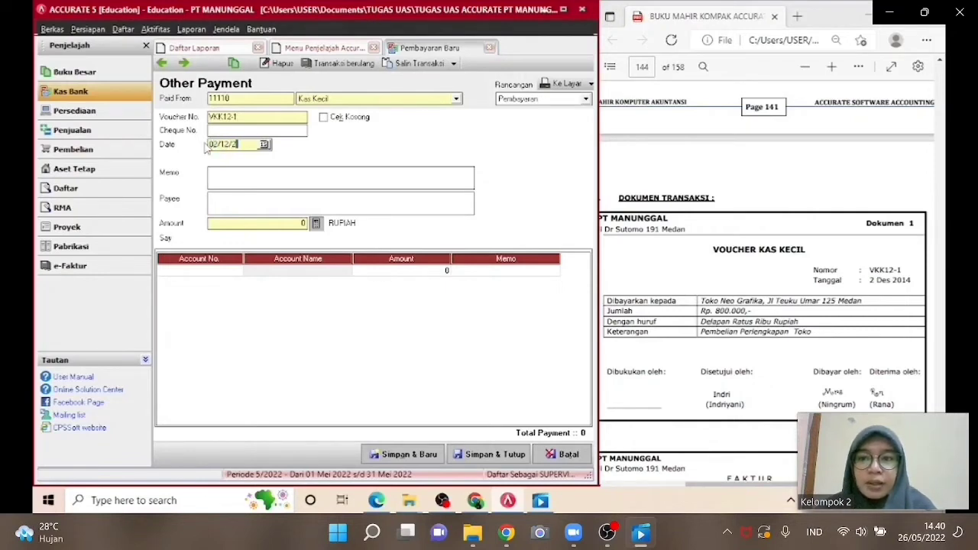
type("014")
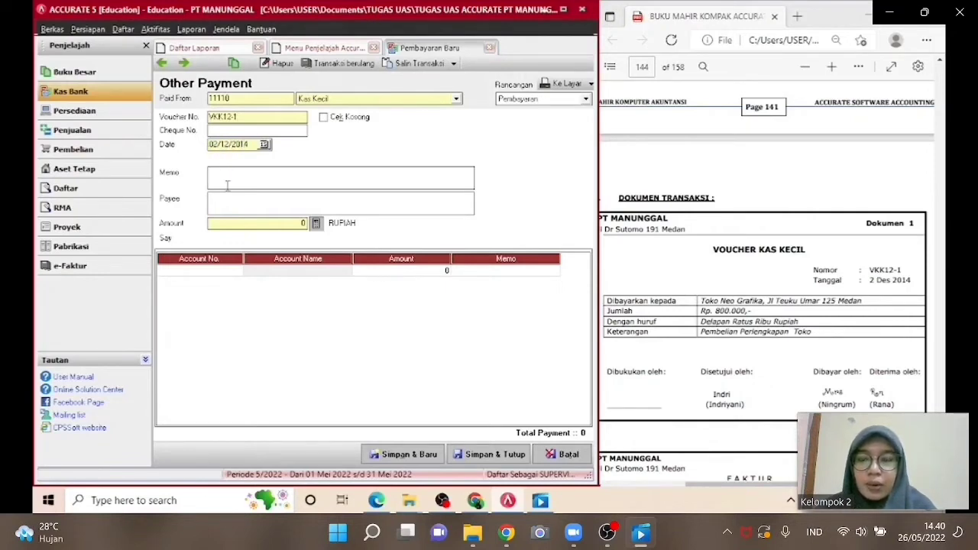
type("P")
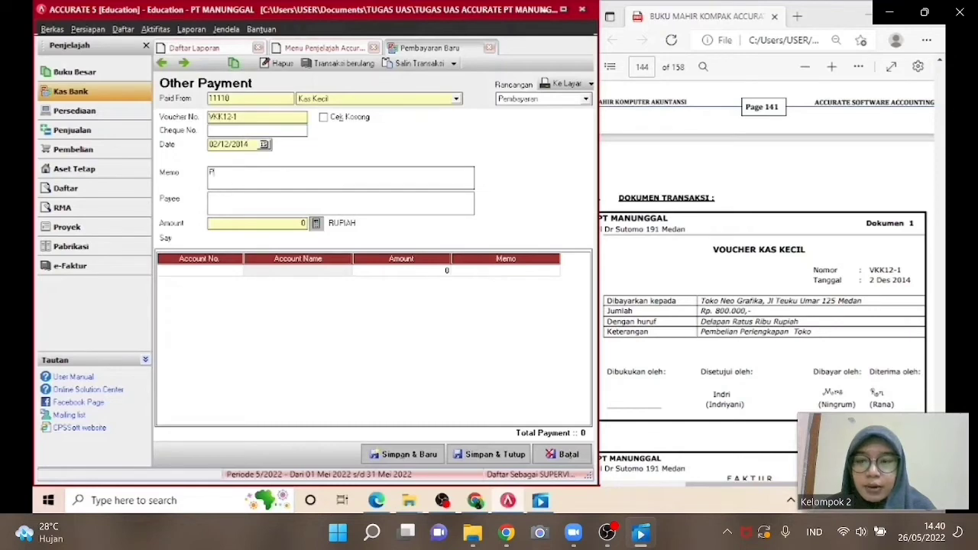
type("EMBELIAN")
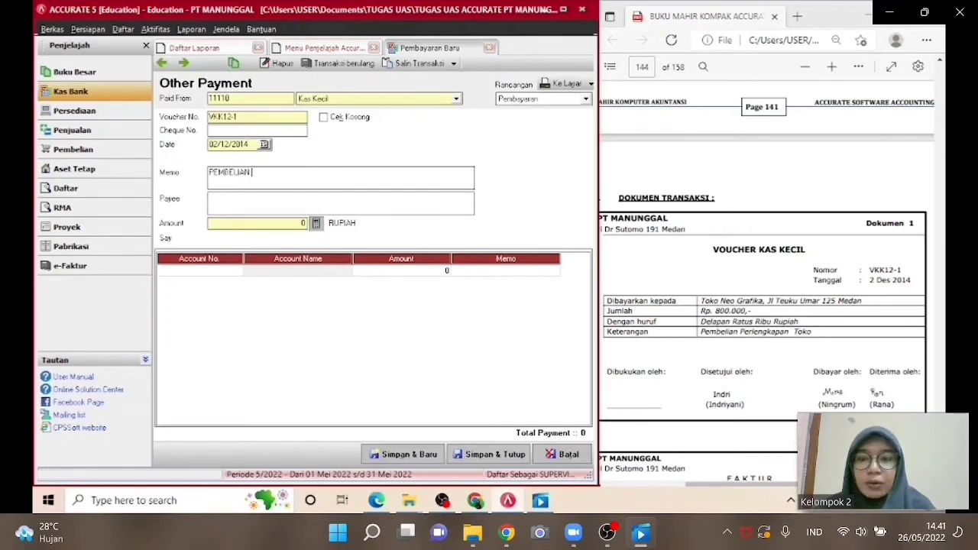
type(" PERLENGK")
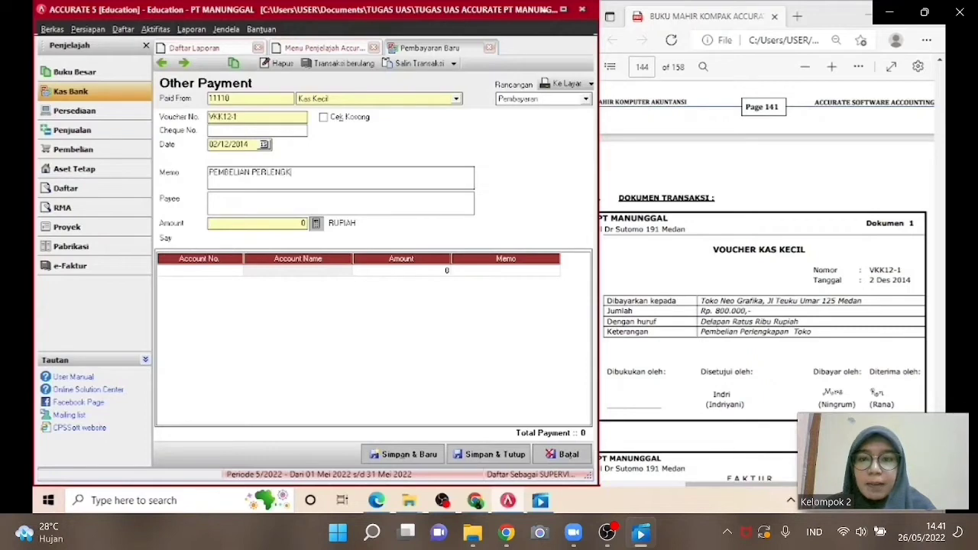
type("APAN TOKO")
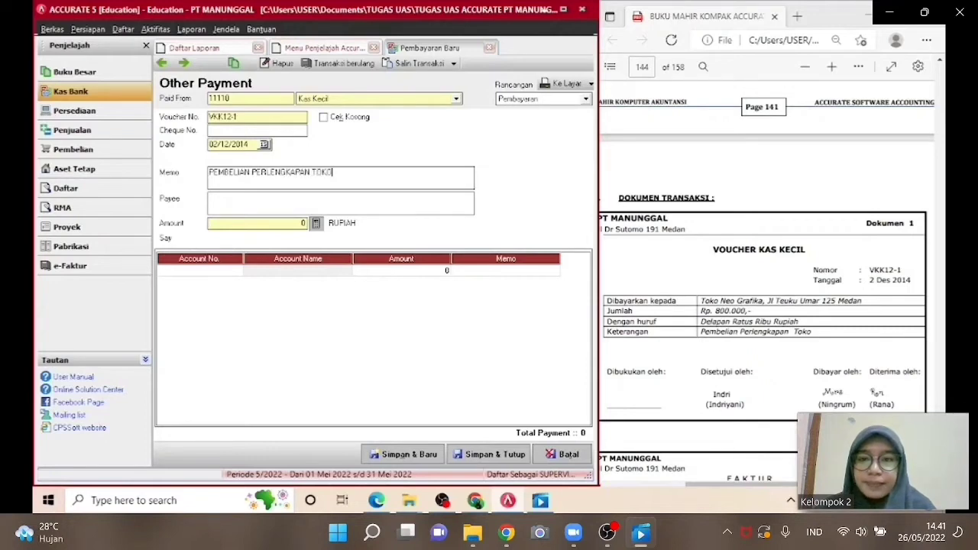
type("T")
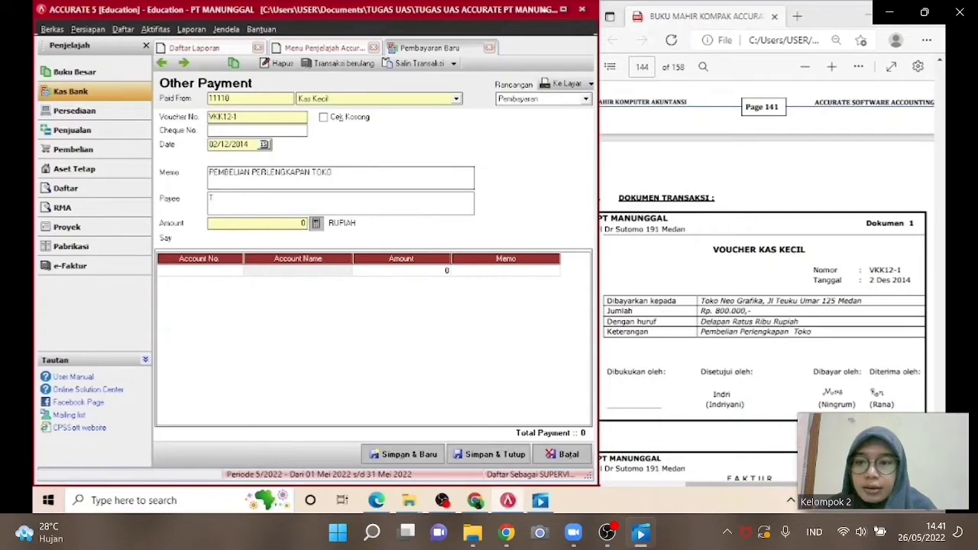
type("OKO NE")
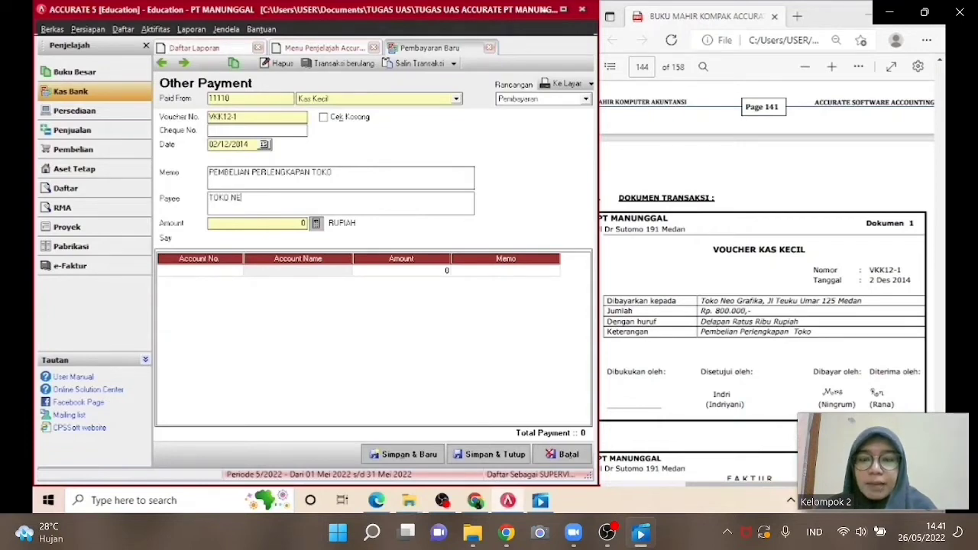
type("O GRAFI")
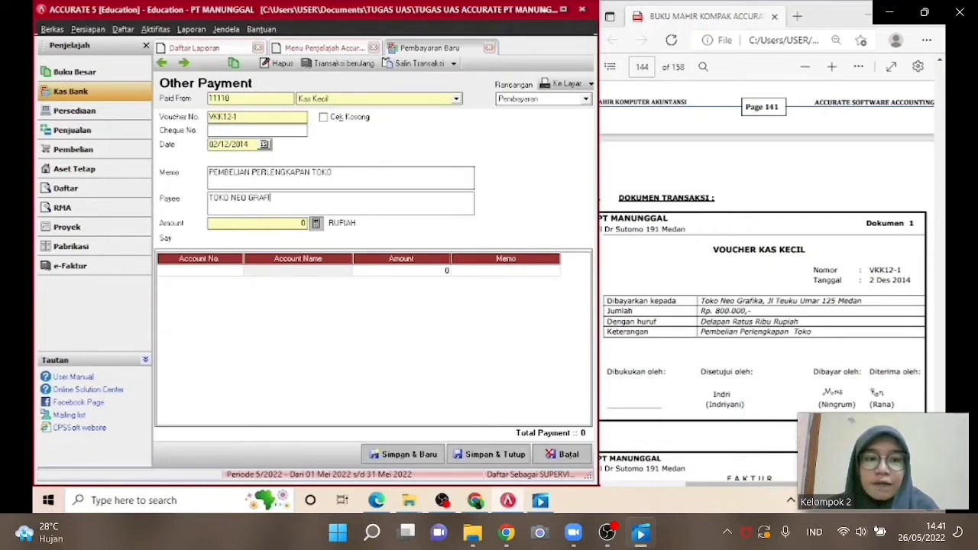
type("KA")
Add account 11320 Perlengkapan Toko as the first detail line by searching for PERLE.
left_click(229, 272)
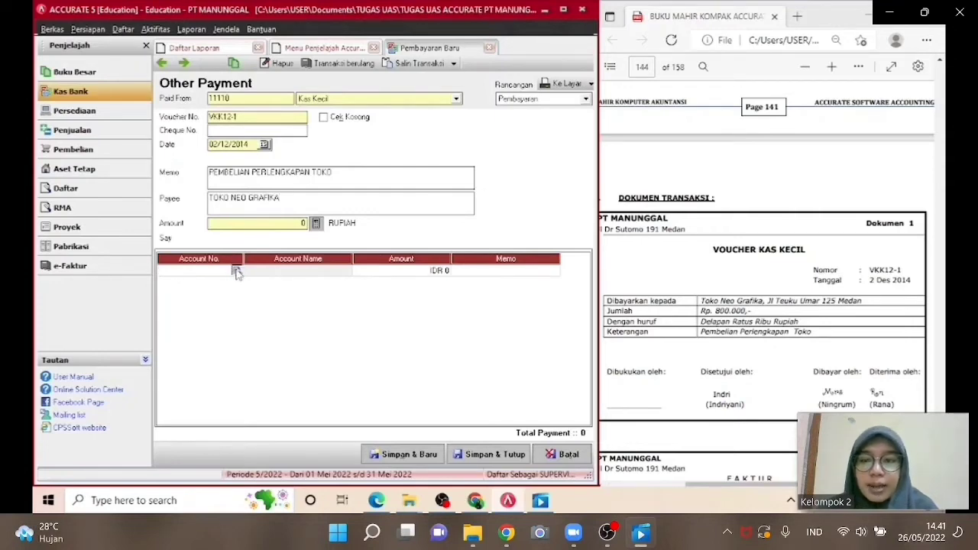
left_click(237, 271)
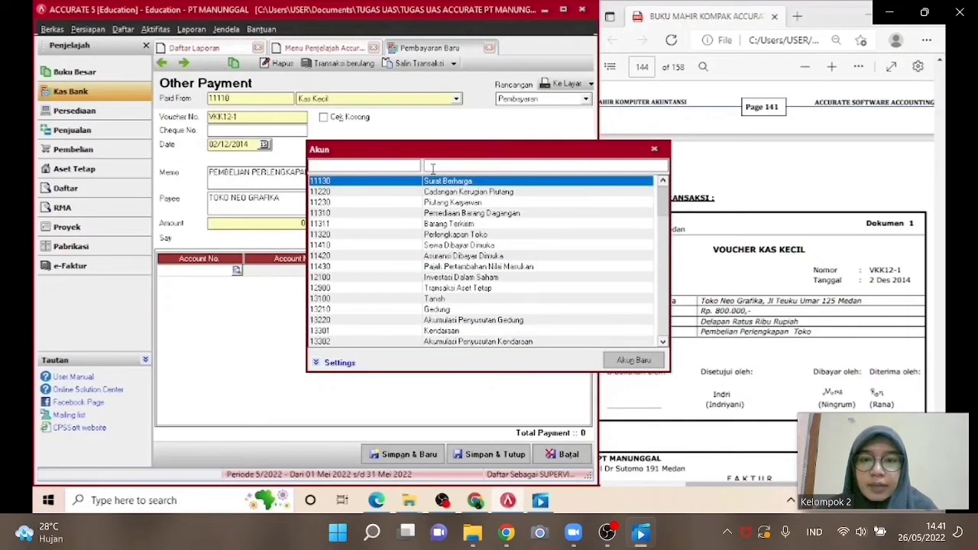
type("PERLE")
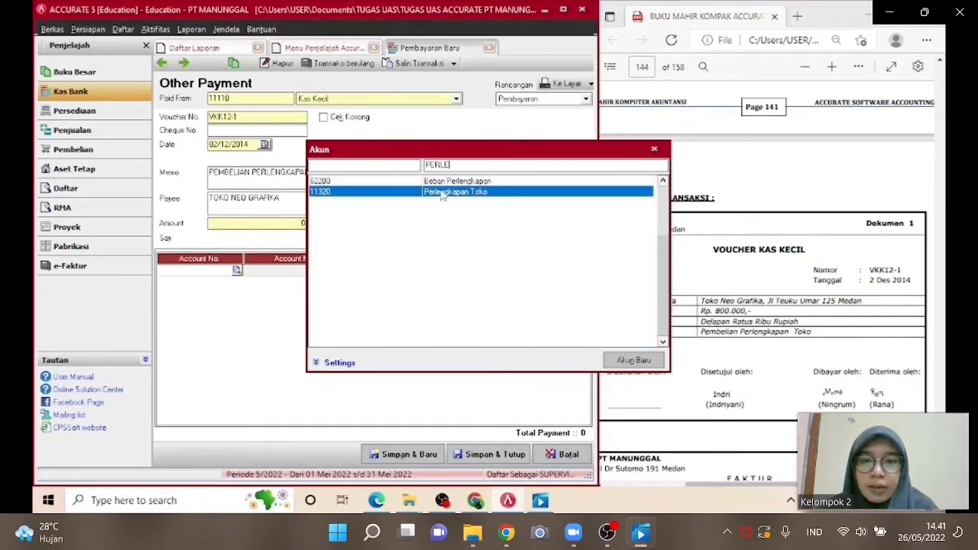
double_click(442, 193)
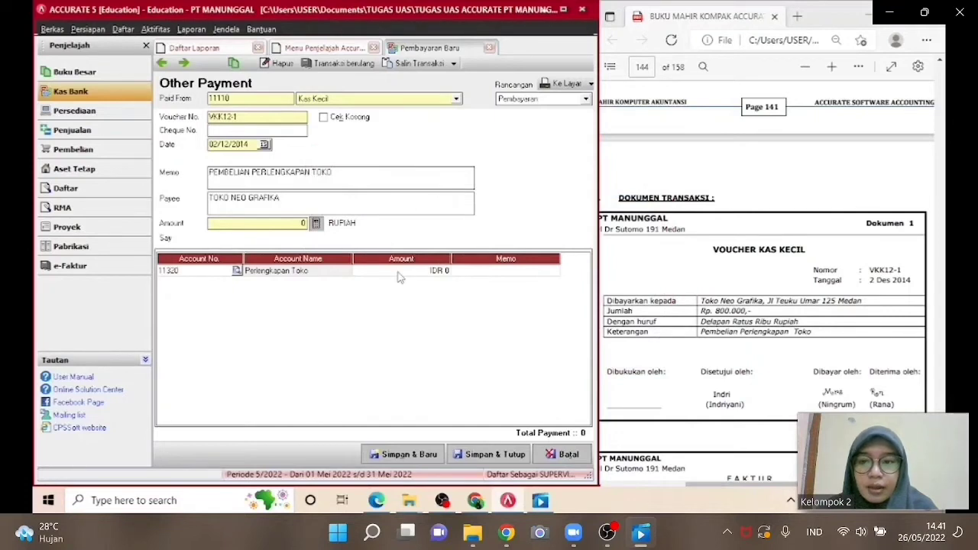
Enter 800,000 as the amount on the Perlengkapan Toko line.
left_click(397, 271)
left_click(399, 271)
type("800")
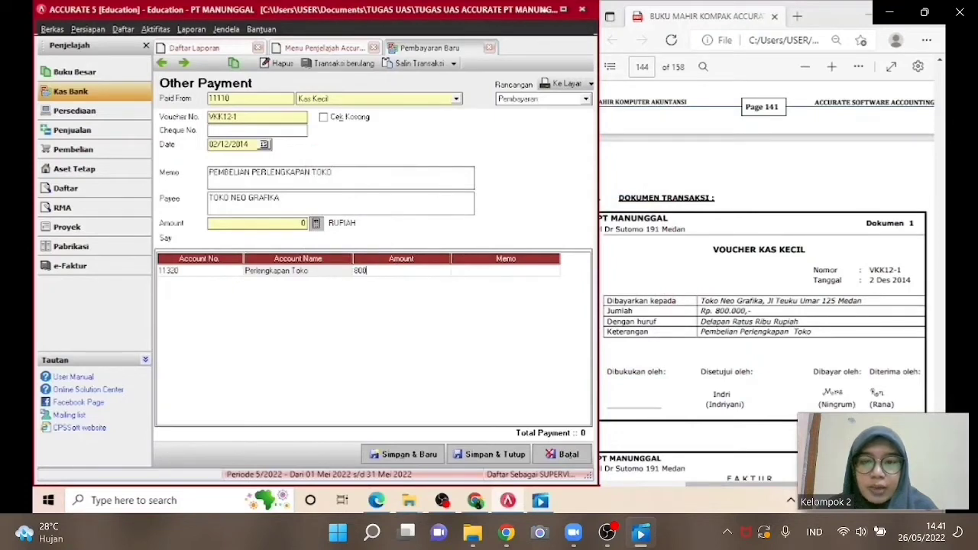
type(",000")
key("Tab")
key("Tab")
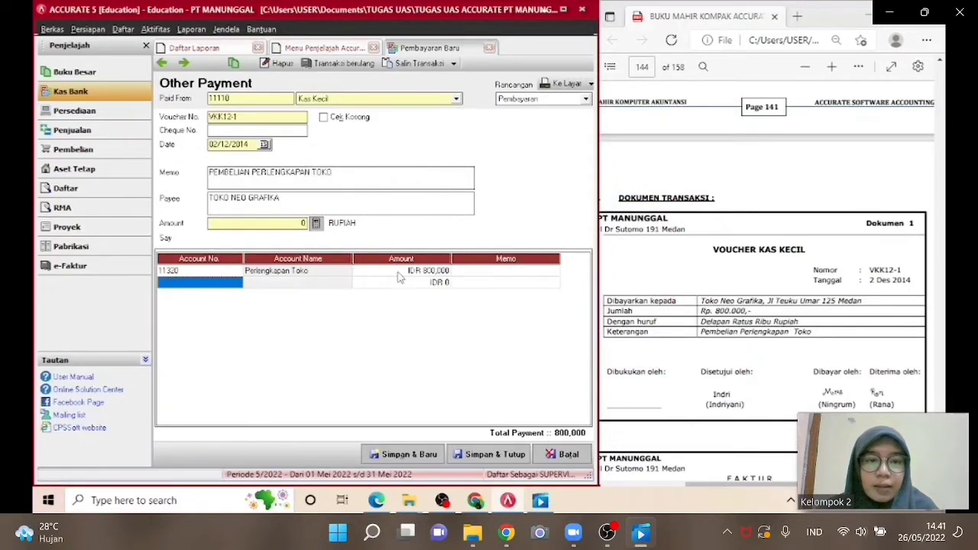
Fill the payment amount from the detail total and save and close the voucher.
left_click(236, 274)
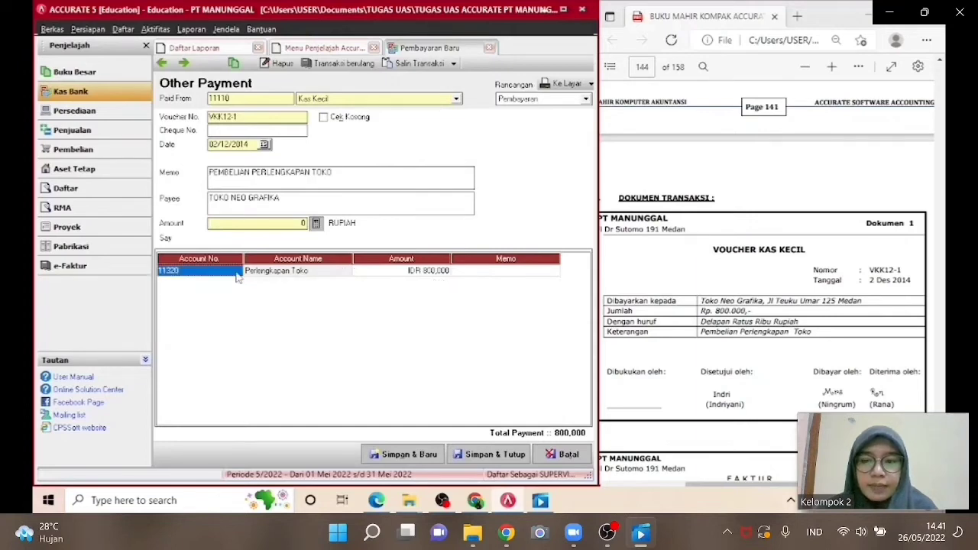
left_click(314, 223)
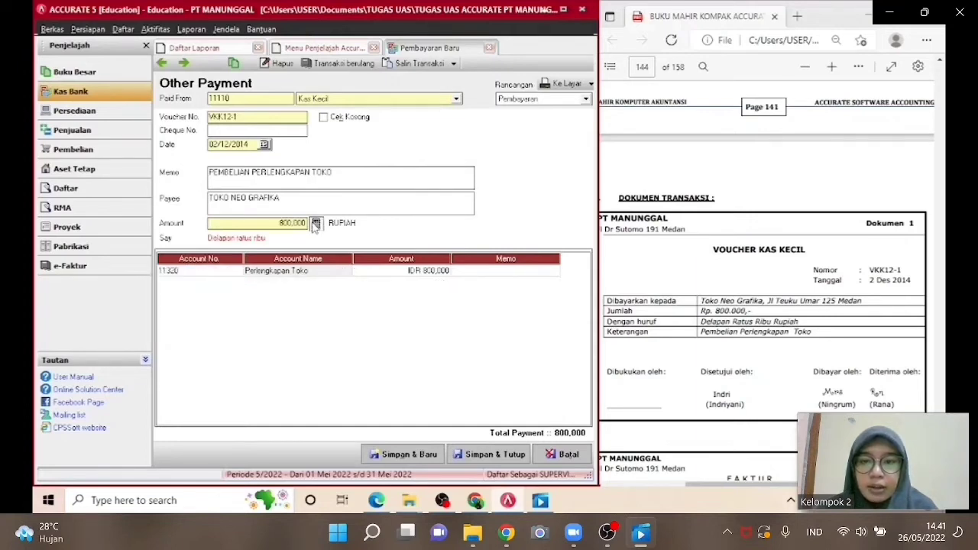
left_click(488, 454)
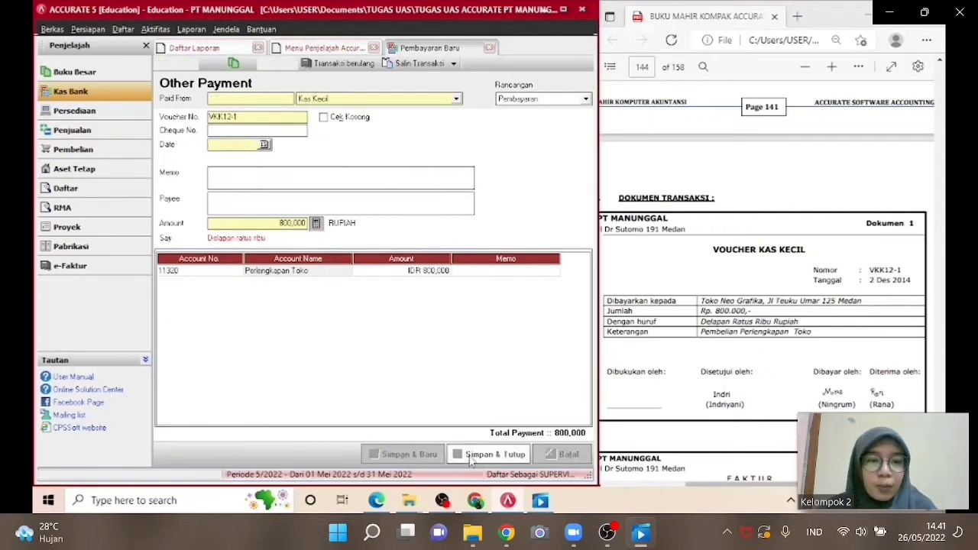
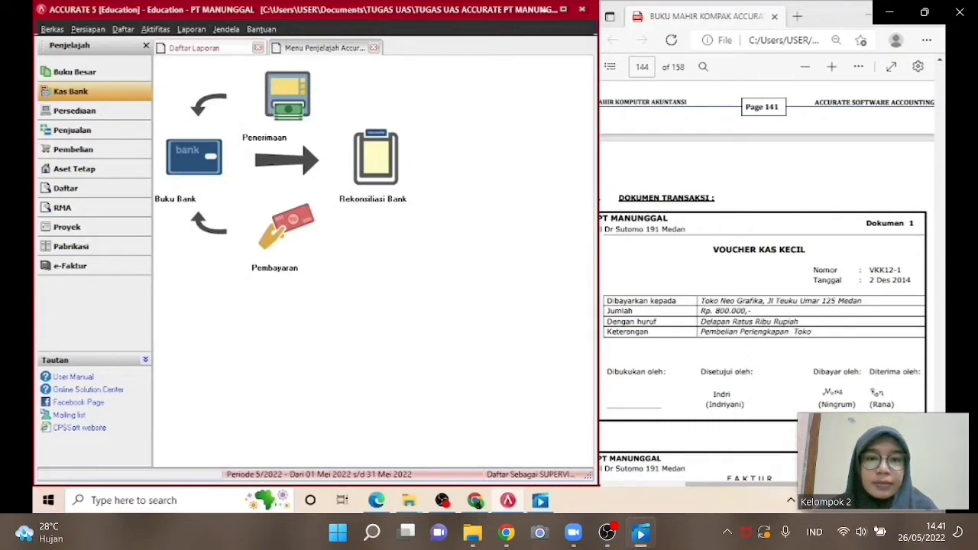
Open a new sales invoice and choose Toko Benua Jaya as the customer.
scroll(760, 274, "down", 5)
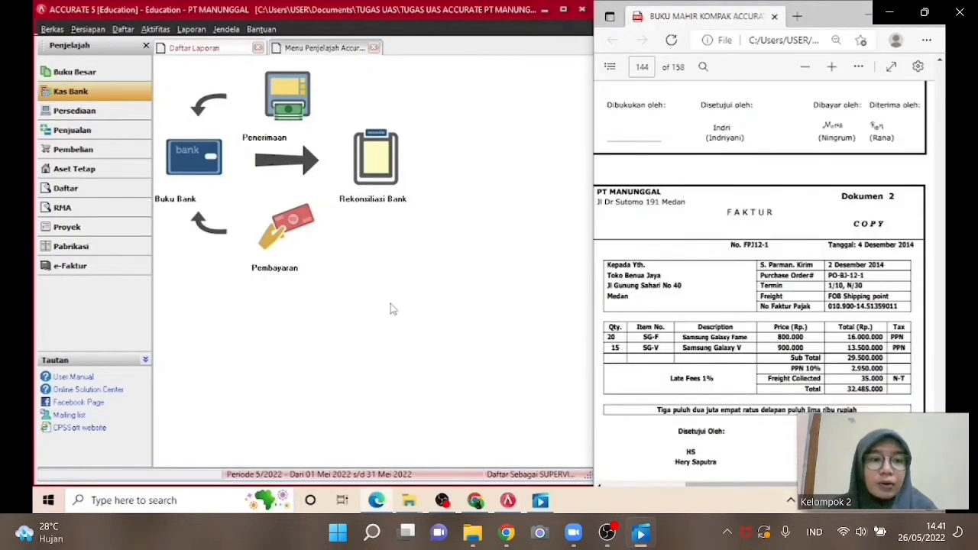
left_click(112, 136)
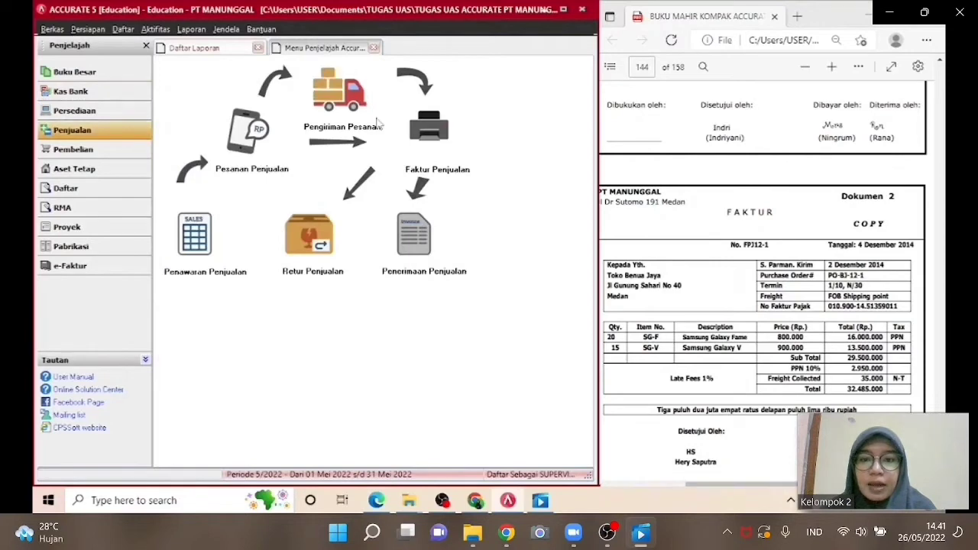
left_click(421, 153)
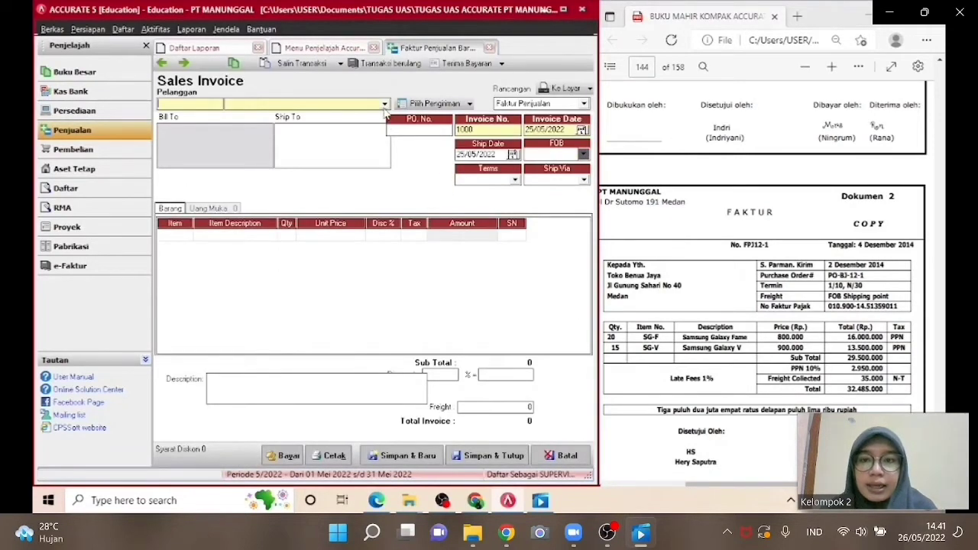
left_click(384, 104)
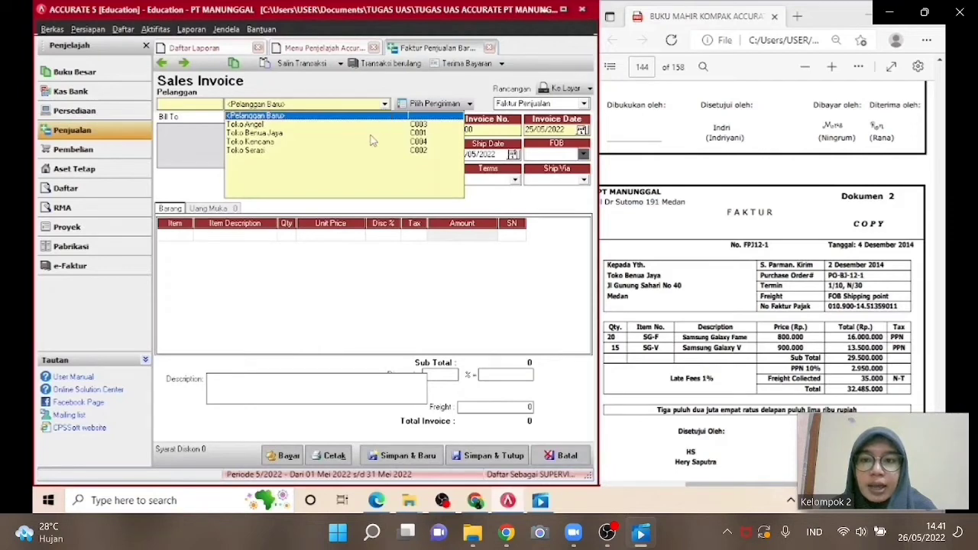
left_click(370, 132)
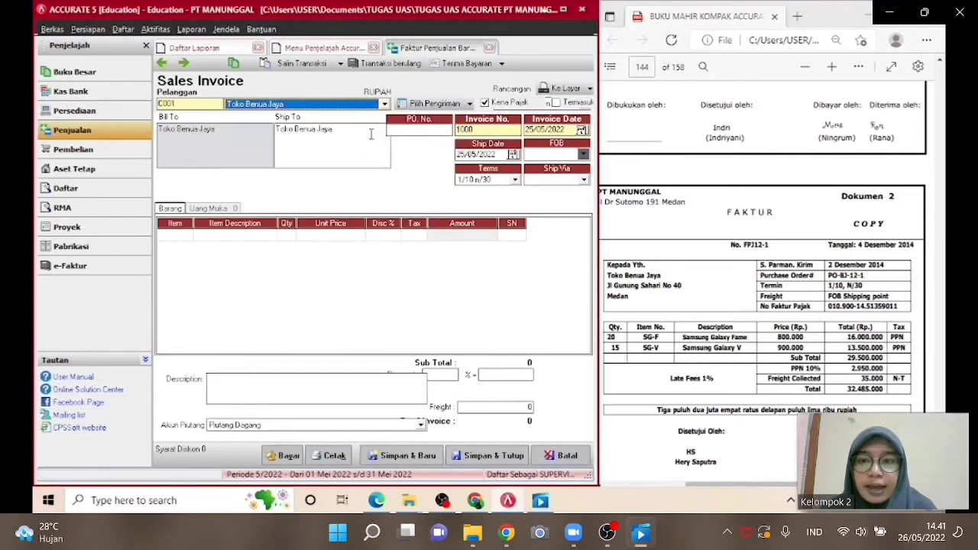
Enter PO number PO-BJ-12-1 and invoice number FPJ12-1.
left_click(398, 131)
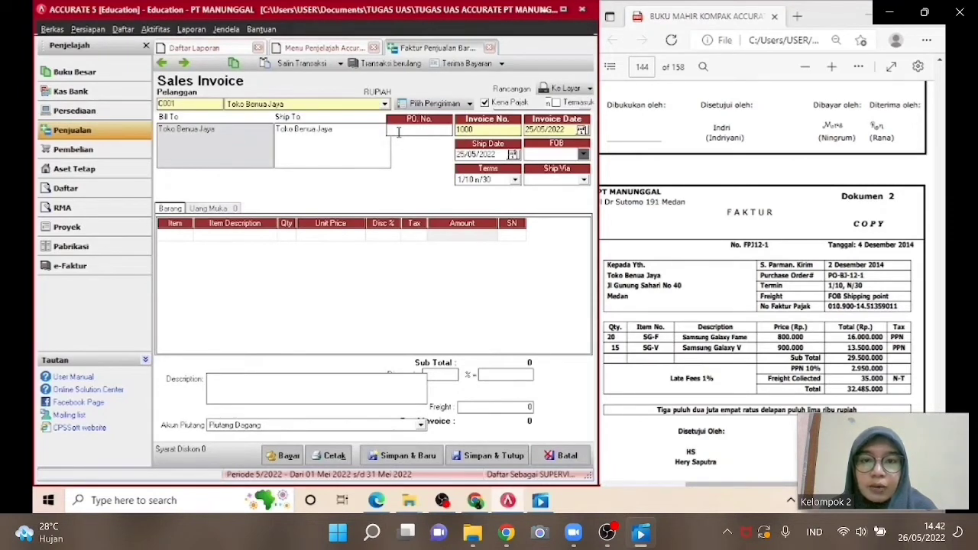
type("PO")
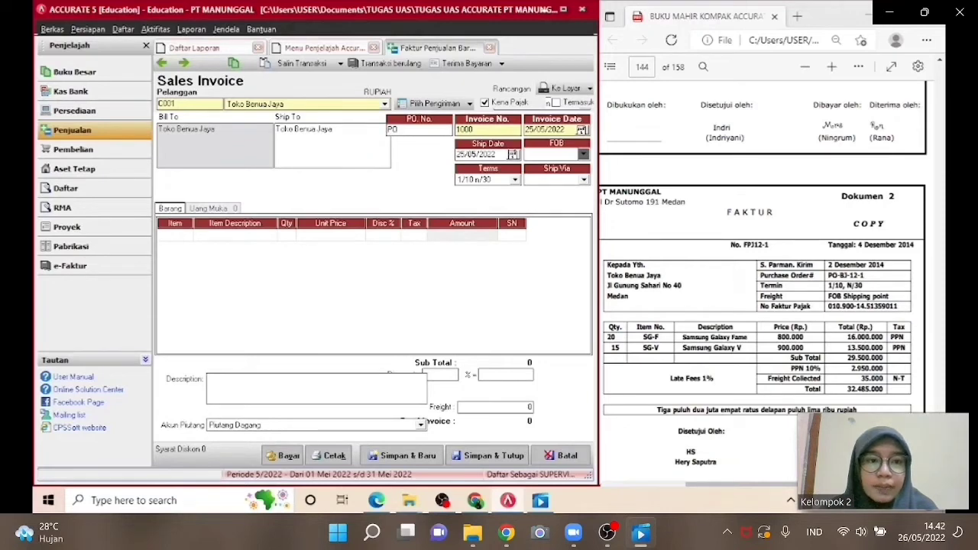
type("-B")
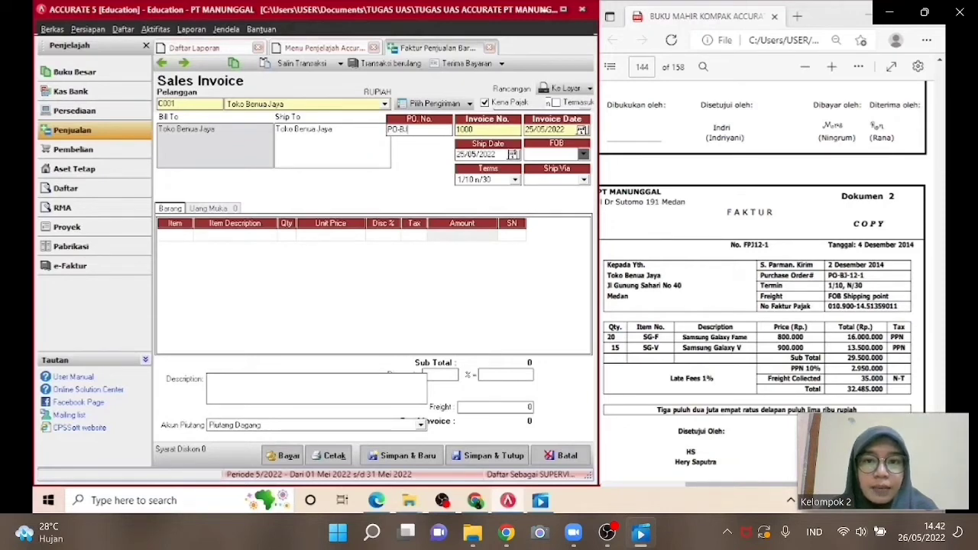
type("J-12-1")
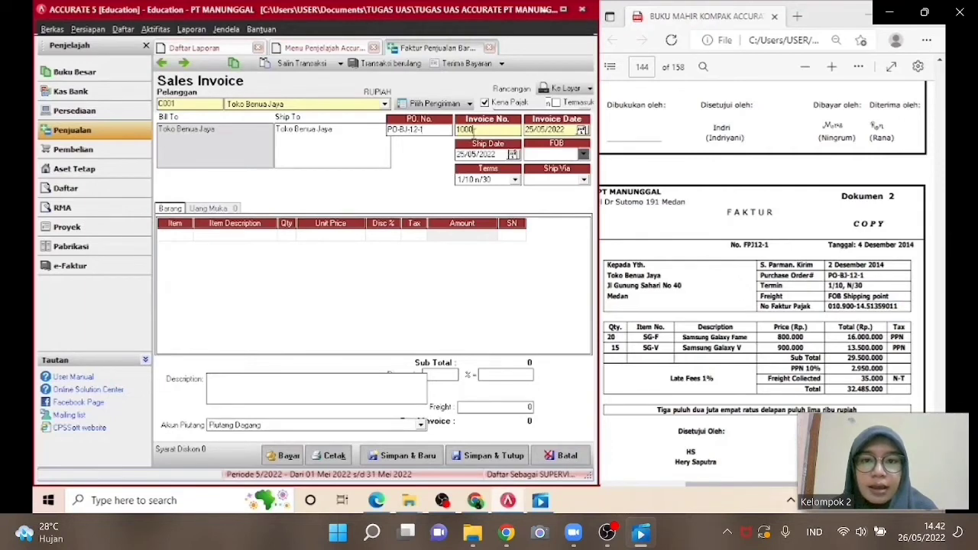
left_click(472, 132)
type("F")
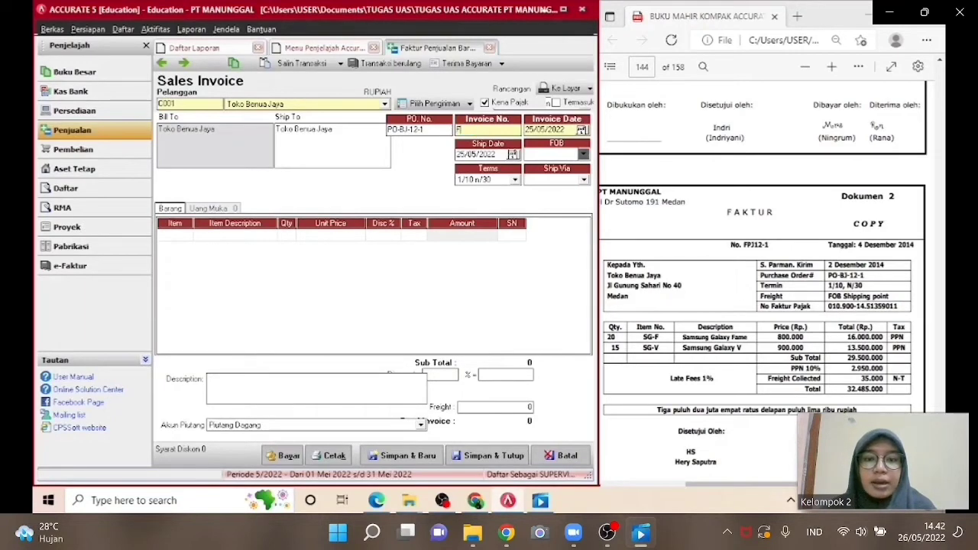
type("PJ12-1")
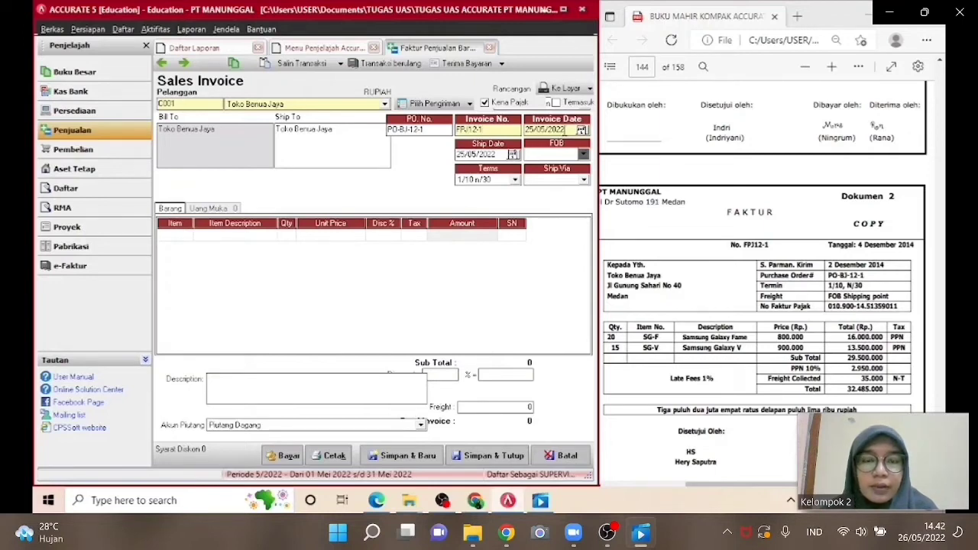
Set the invoice date to 04/12/2014, the ship date to 02/12/2014, and FOB to Shipping Point.
left_click_drag(565, 130, 523, 130)
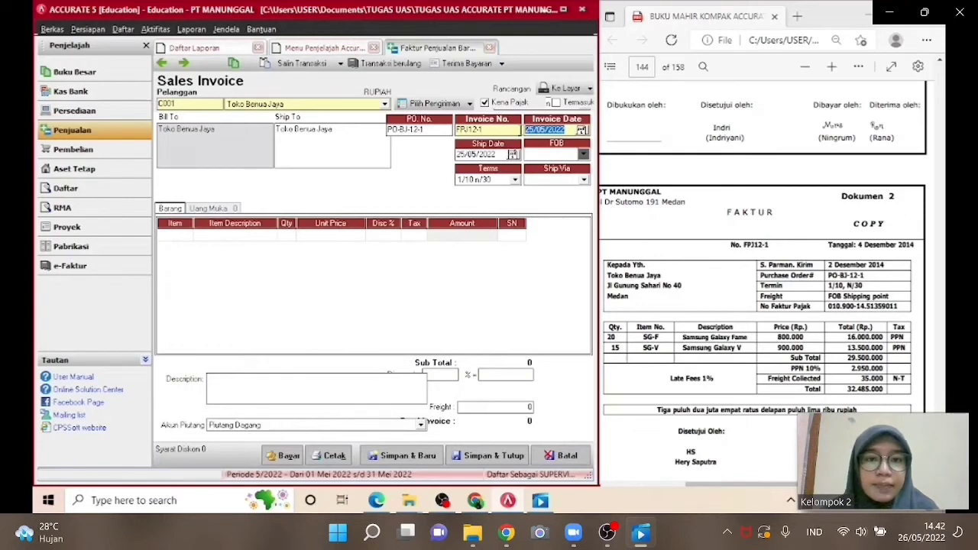
type("04/12/")
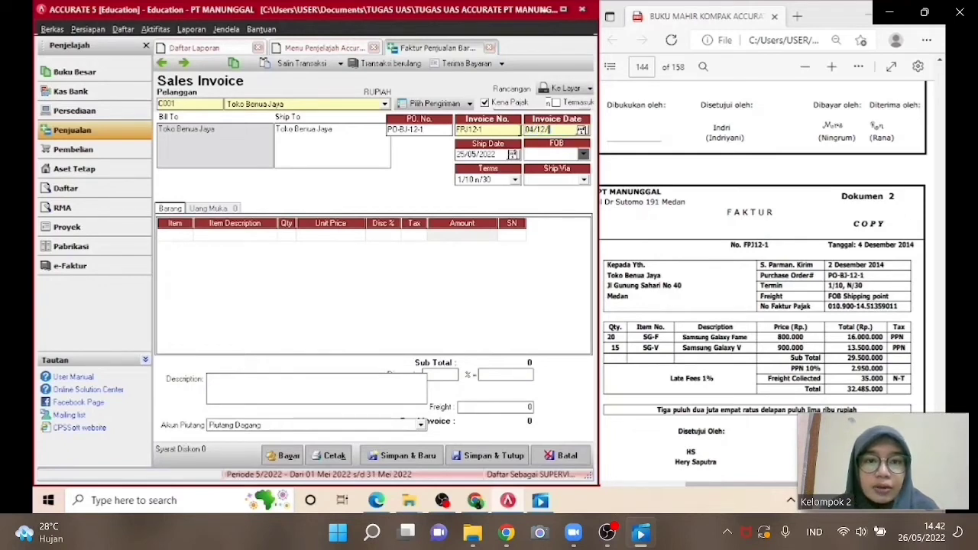
type("2014")
left_click_drag(500, 154, 458, 153)
key("Delete")
type("02/")
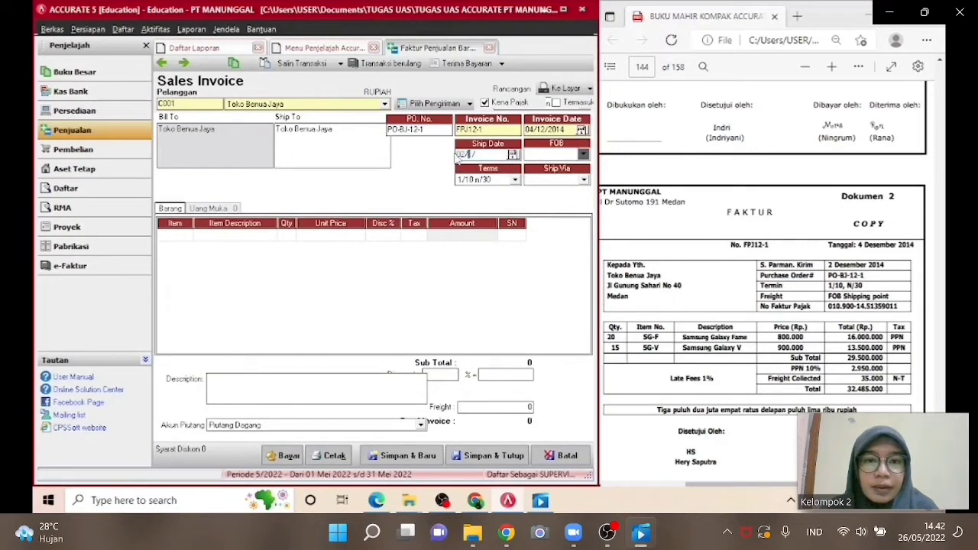
type("12/2014")
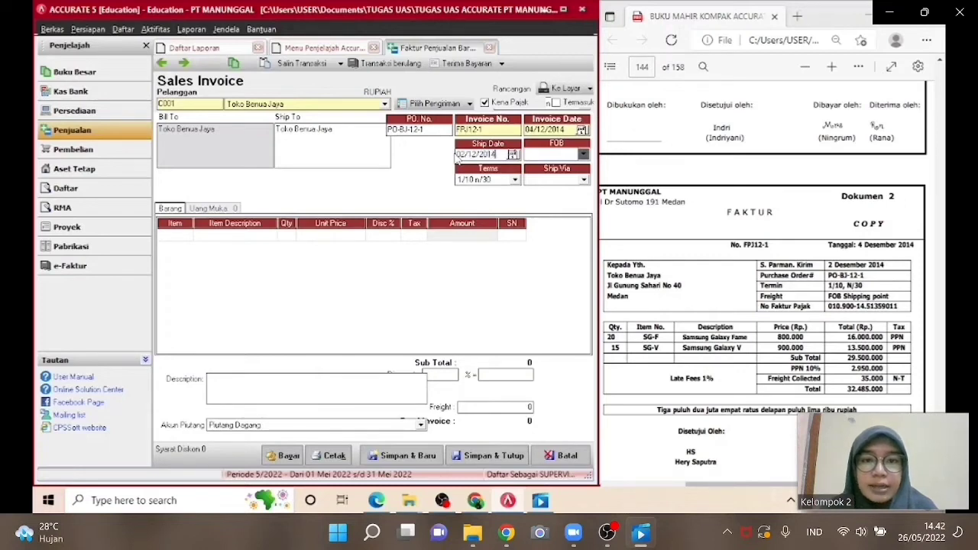
left_click(579, 155)
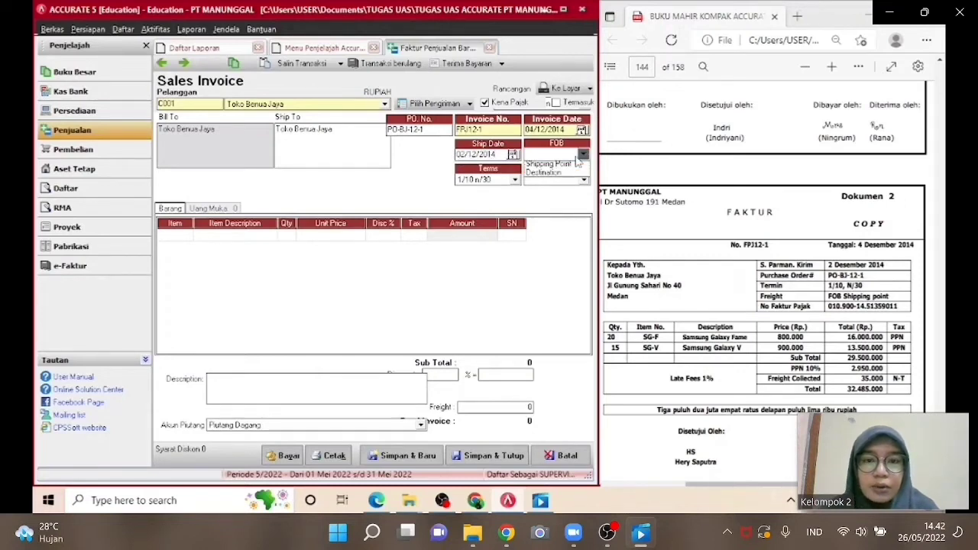
left_click(575, 166)
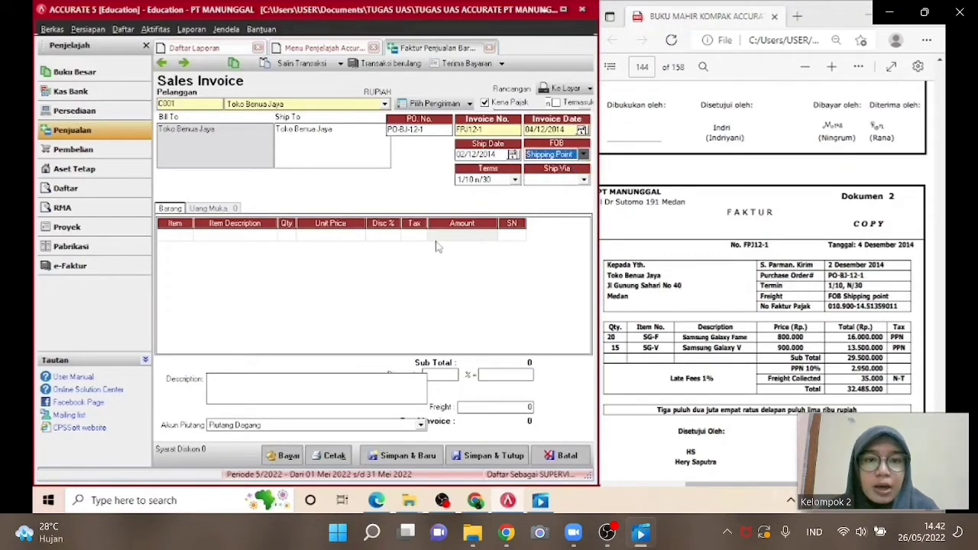
Add item SG-F Samsung Galaxy Fame with quantity 20 at a unit price of 800,000.
left_click(186, 236)
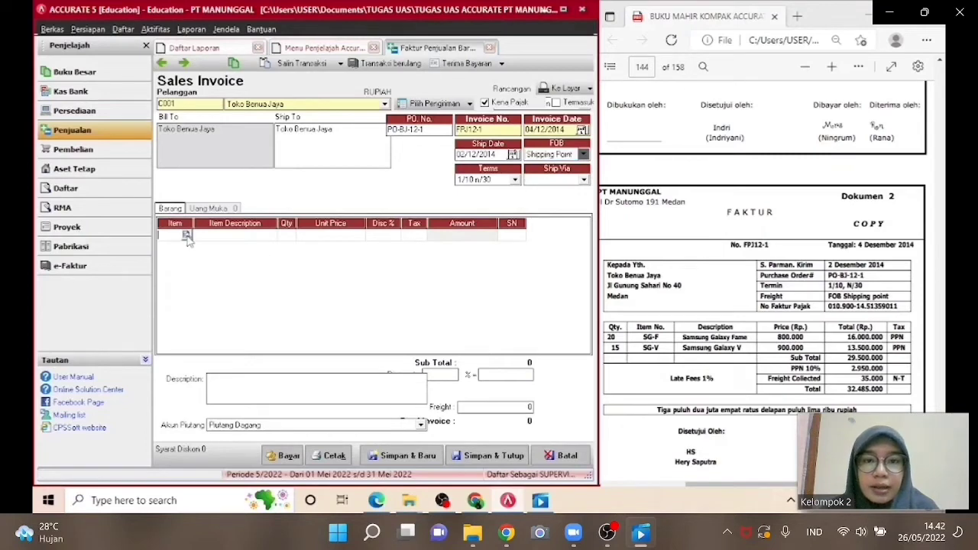
left_click(187, 236)
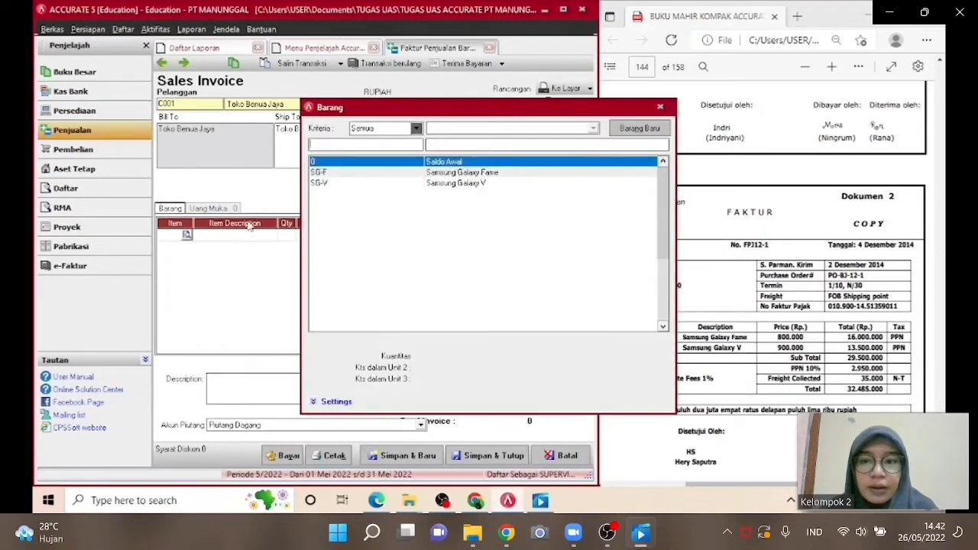
double_click(407, 174)
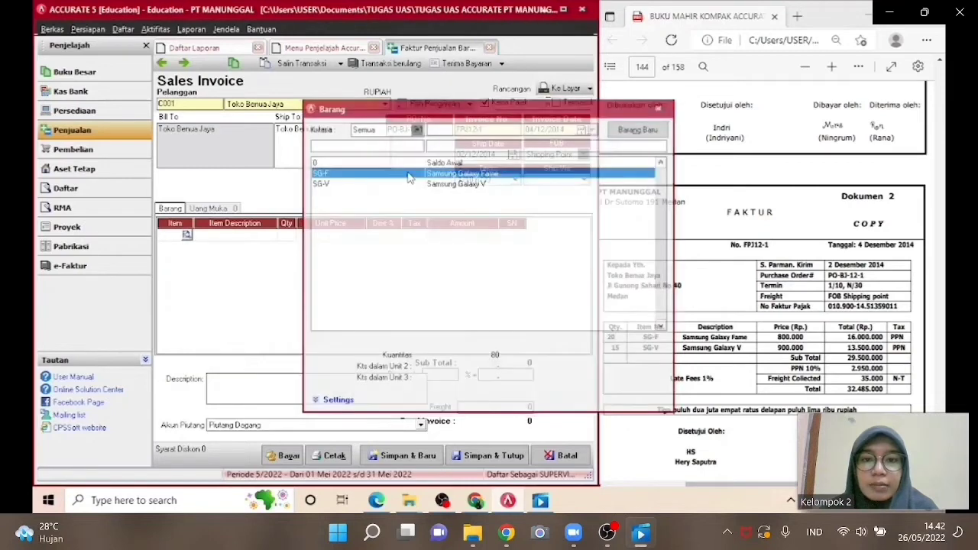
left_click(287, 236)
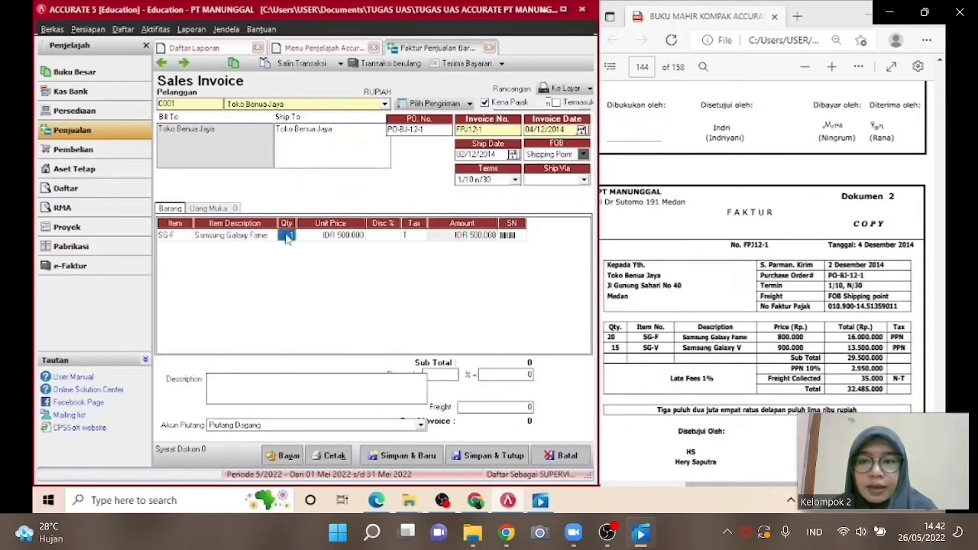
type("20")
key("Tab")
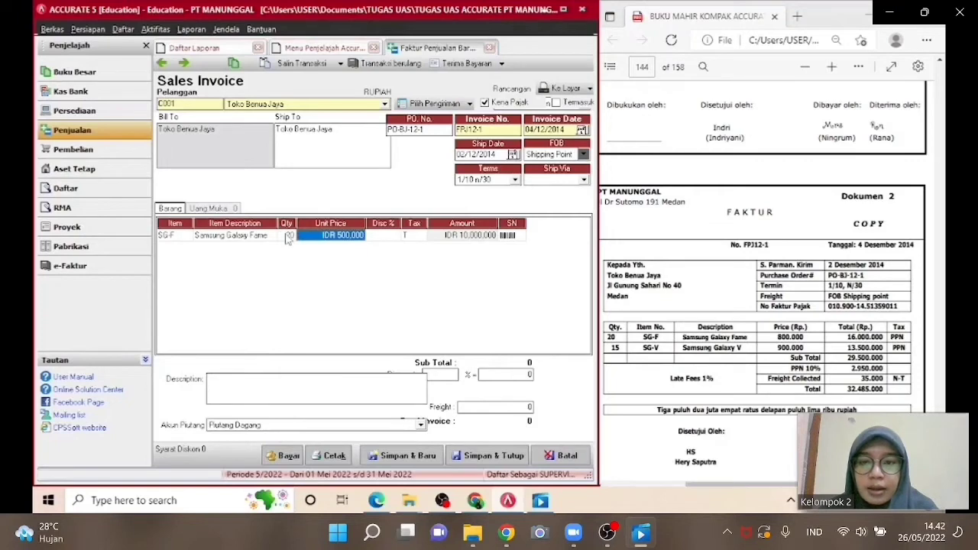
type("800000")
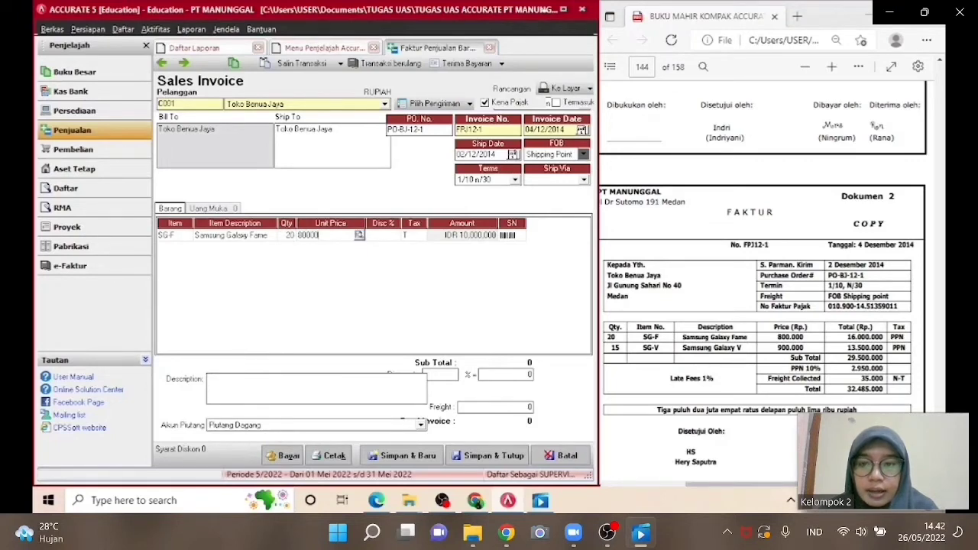
key("Tab")
key("Tab")
key("Tab")
key("Tab")
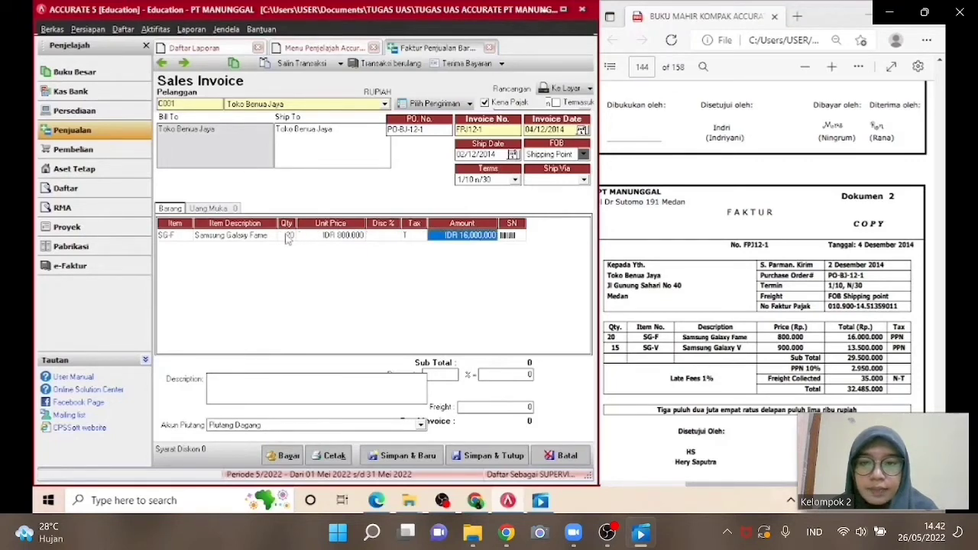
key("Tab")
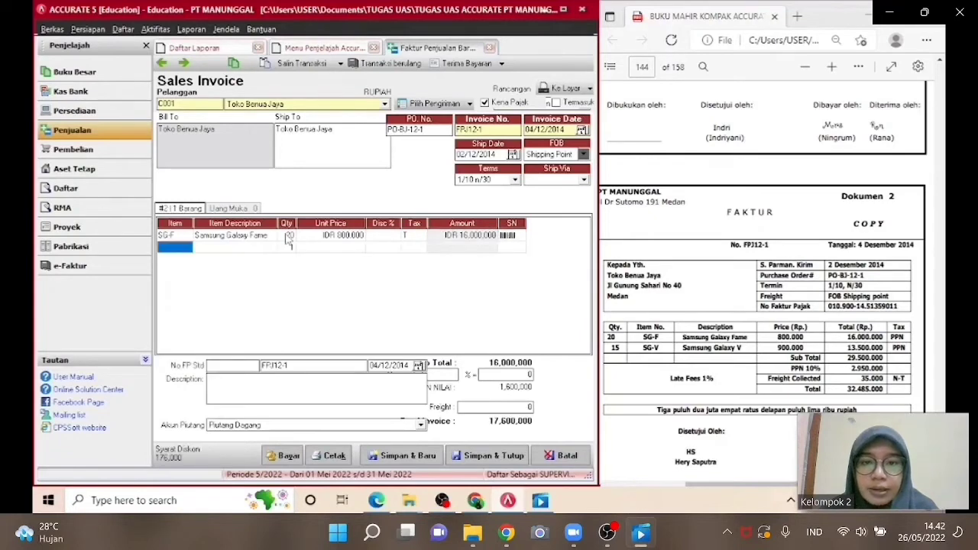
Add item SG-V Samsung Galaxy V with quantity 15 at a unit price of 900,000.
left_click(191, 247)
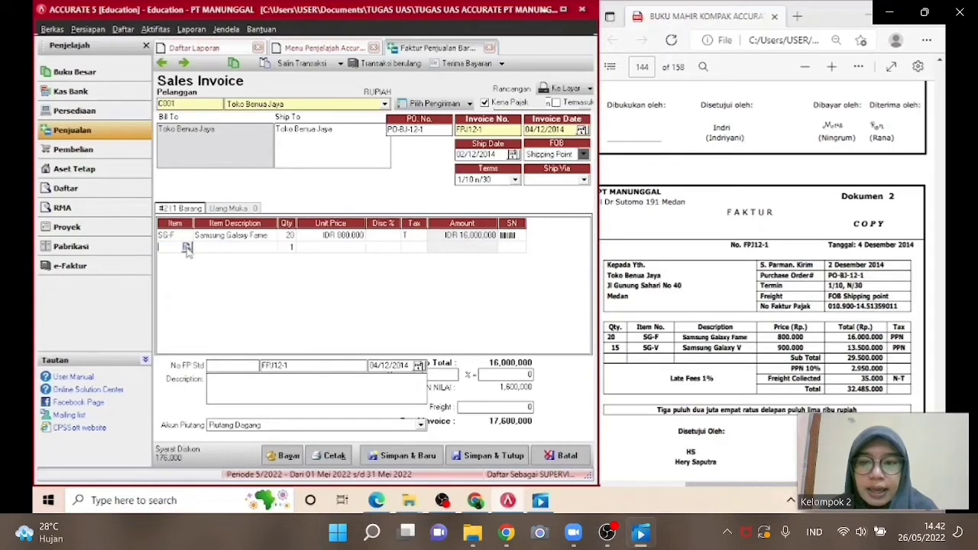
left_click(186, 247)
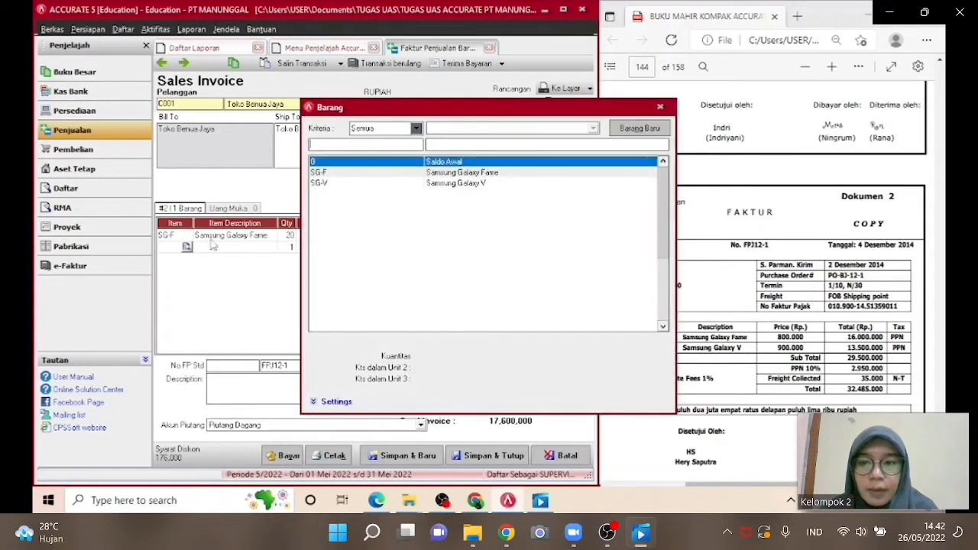
double_click(408, 184)
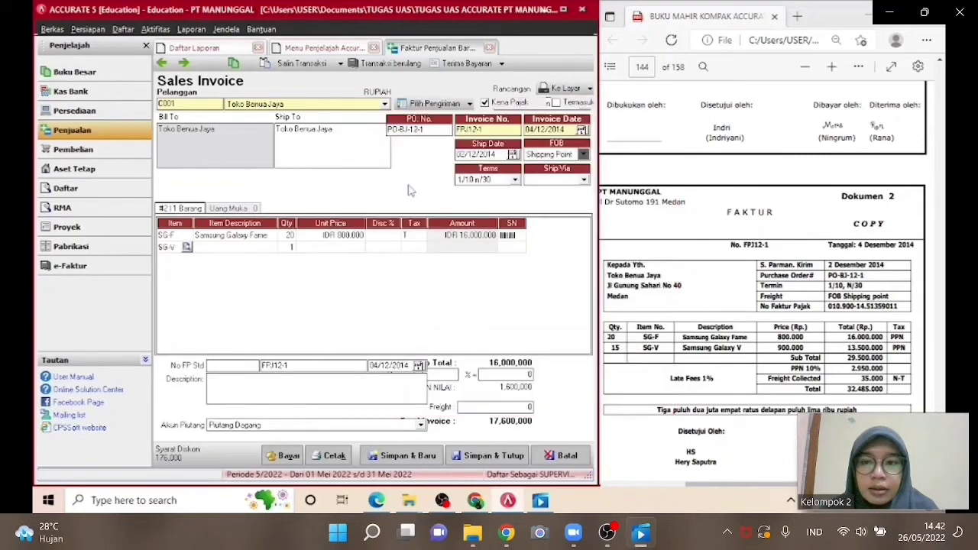
left_click(288, 247)
type("15")
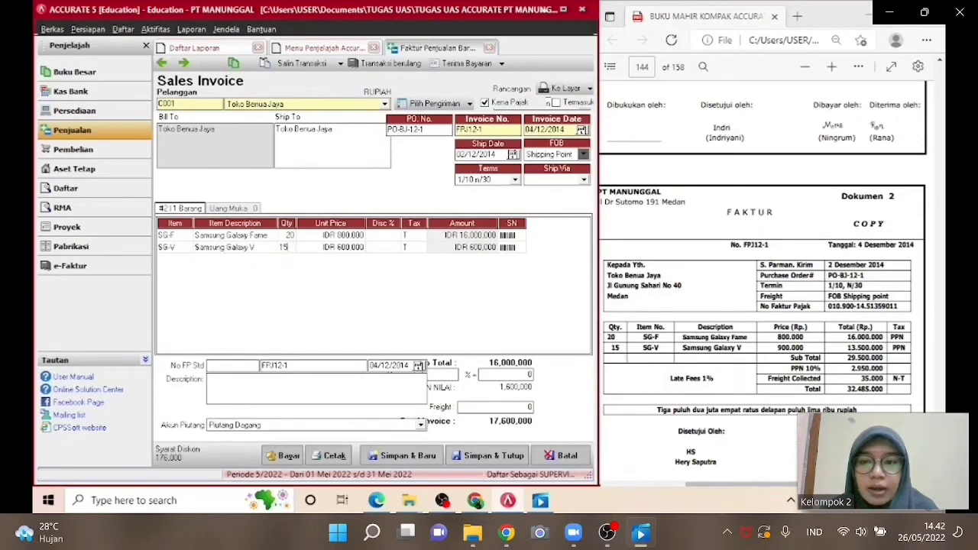
key("Tab")
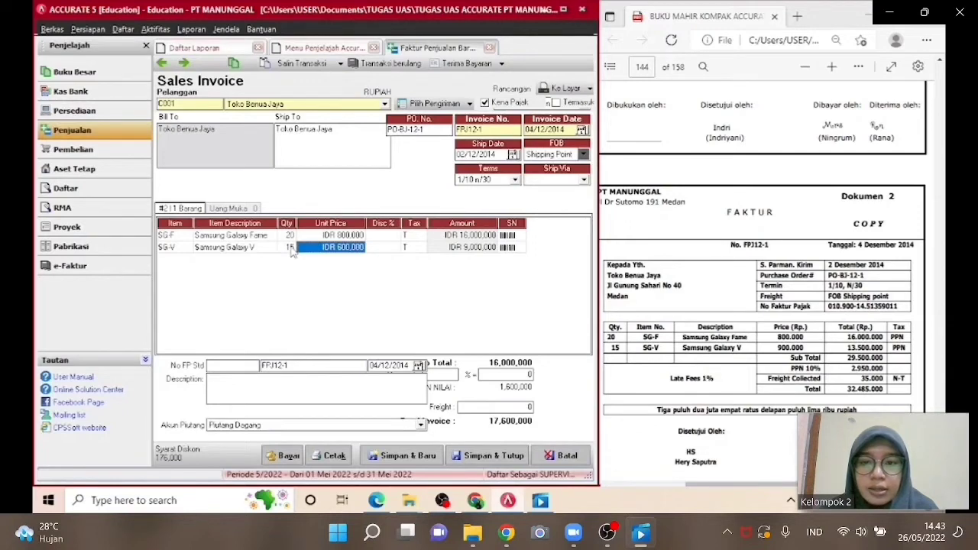
type("900")
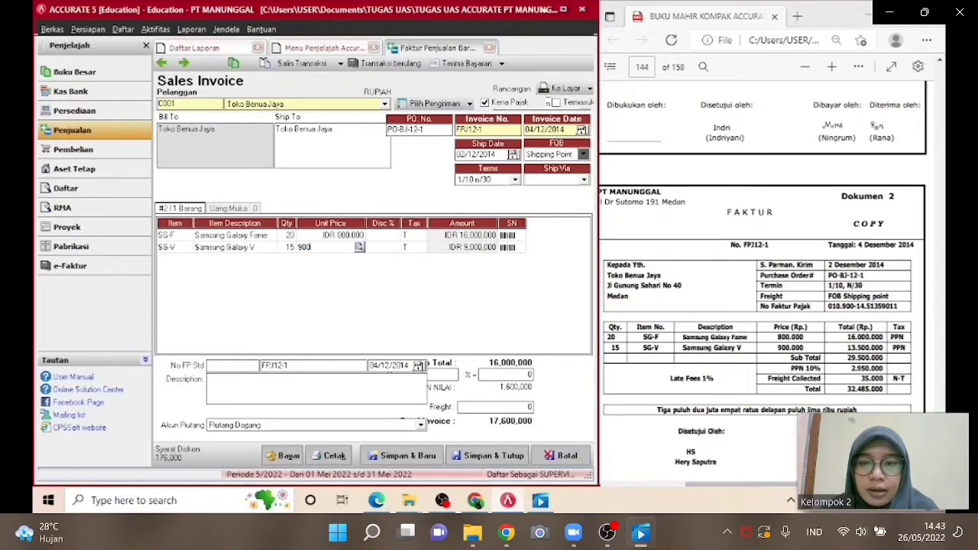
type(".000")
key("Tab")
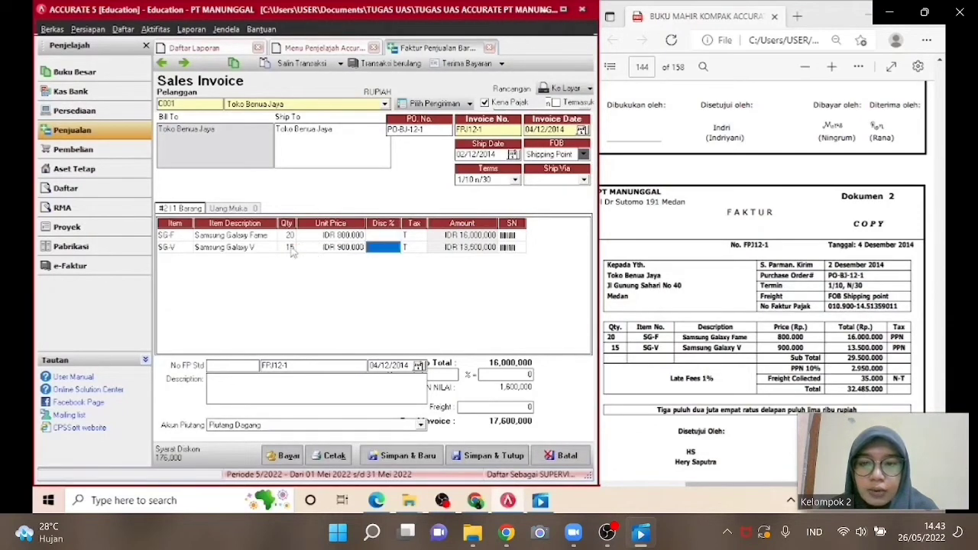
key("Tab")
key("Tab")
key("Tab")
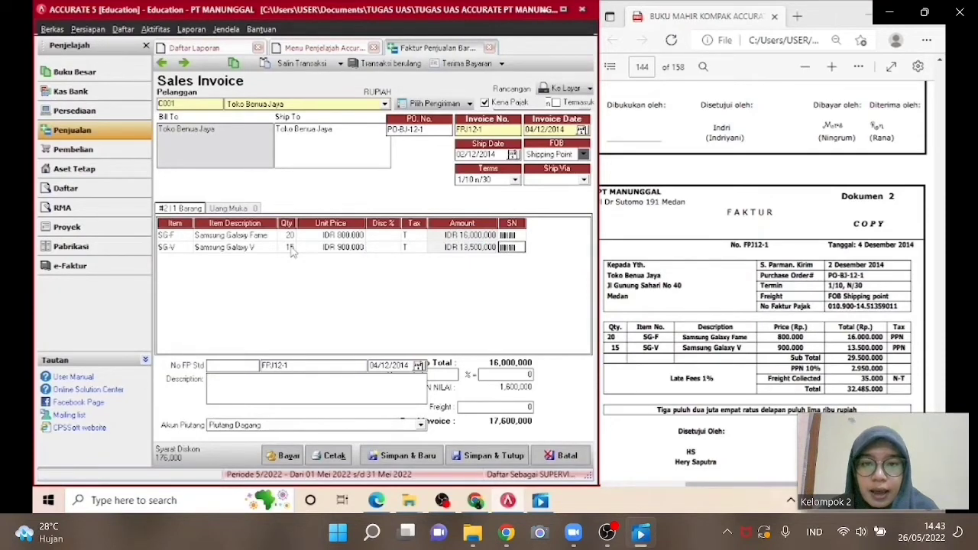
key("Tab")
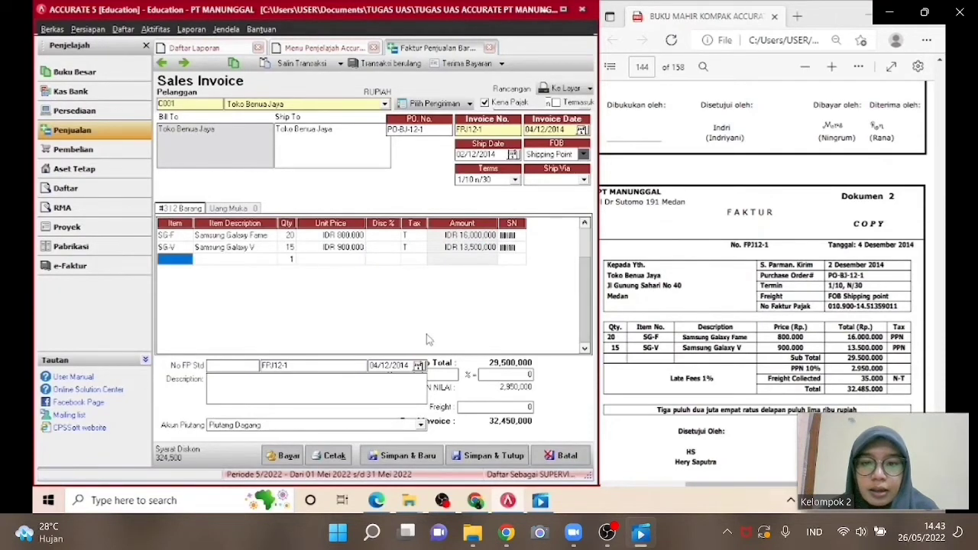
key("Up")
key("Up")
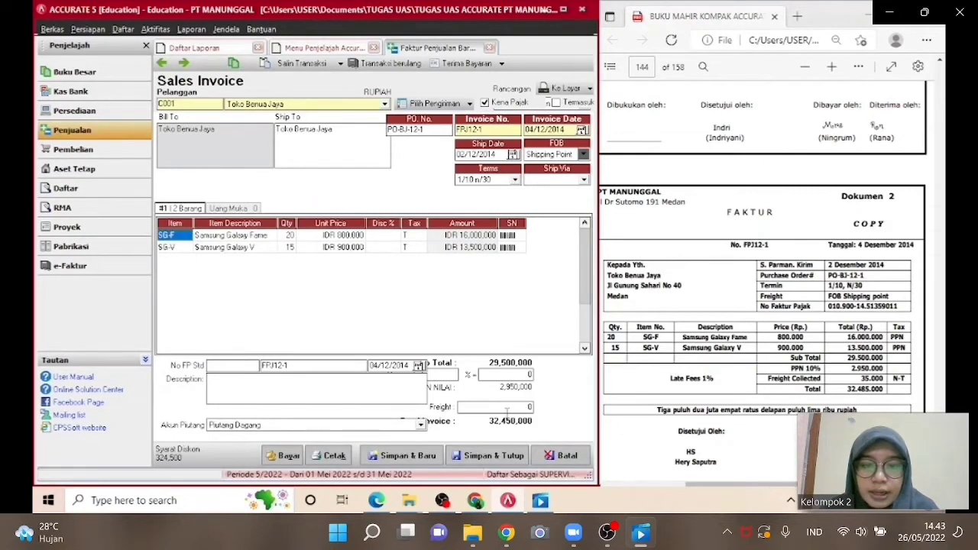
Set the invoice freight amount to 35000.
left_click(508, 408)
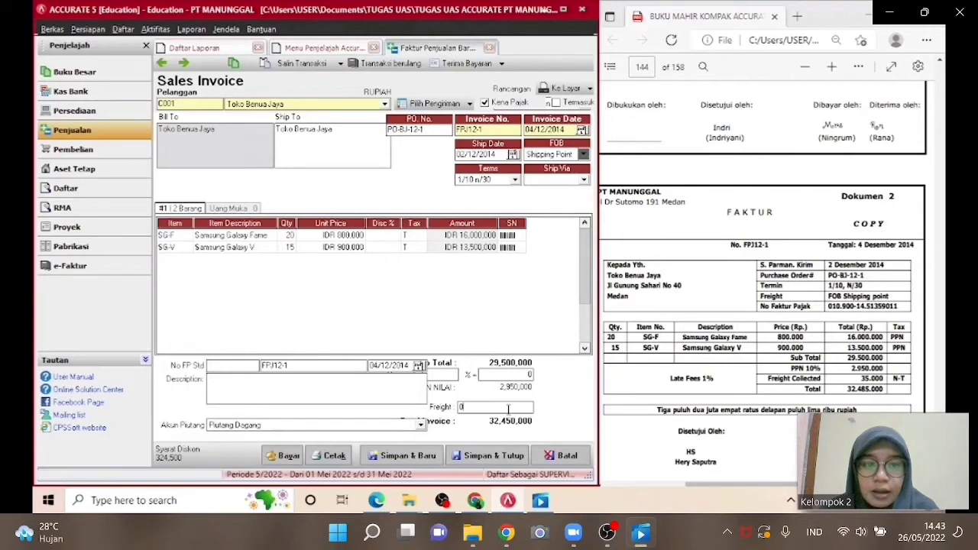
key("BackSpace")
type("35000")
key("Tab")
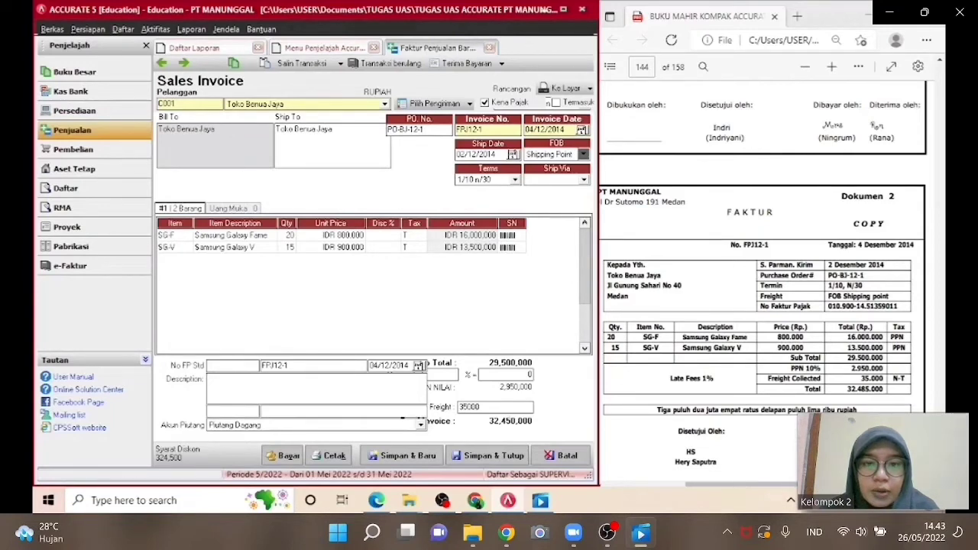
Set the freight account to Pendapatan Angkutan and save and close the sales invoice.
left_click(386, 413)
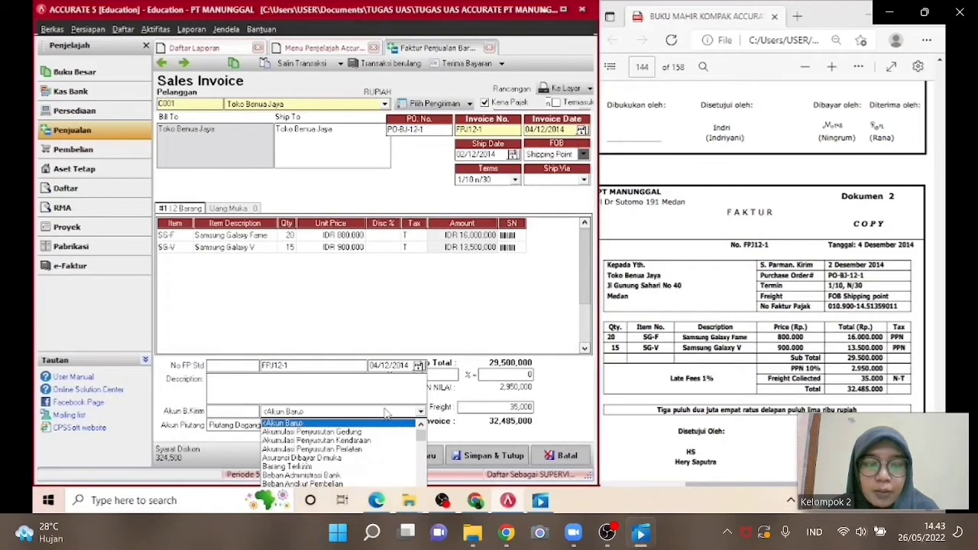
scroll(340, 415, "down", 9)
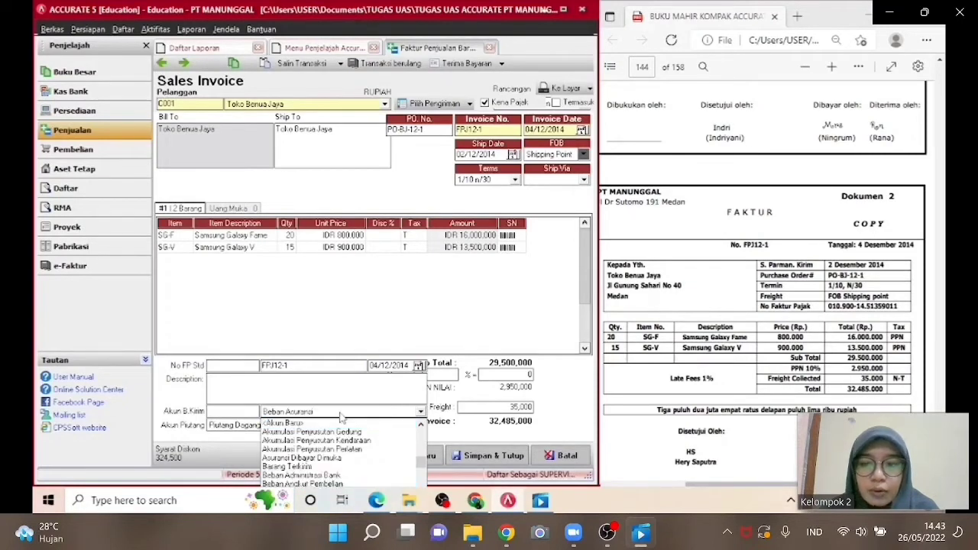
scroll(341, 416, "down", 8)
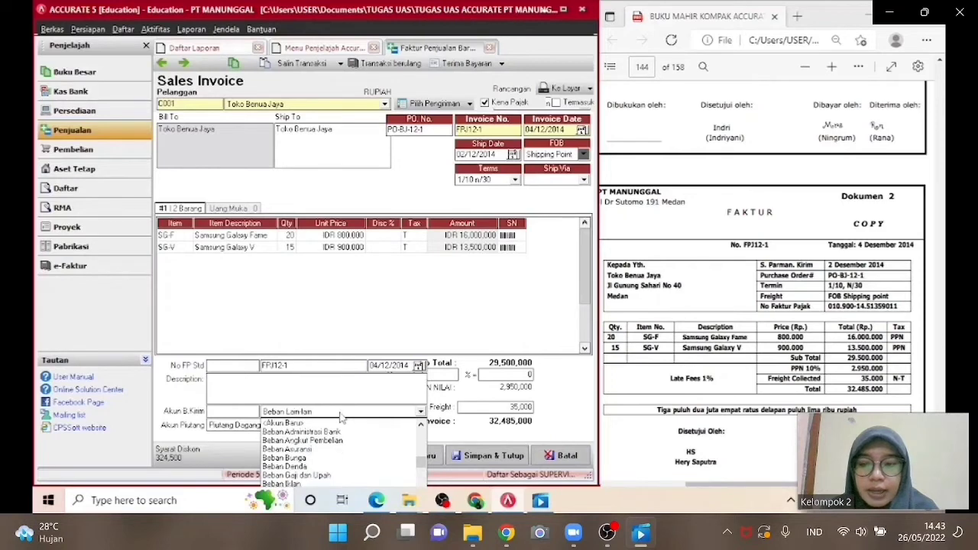
scroll(340, 416, "down", 7)
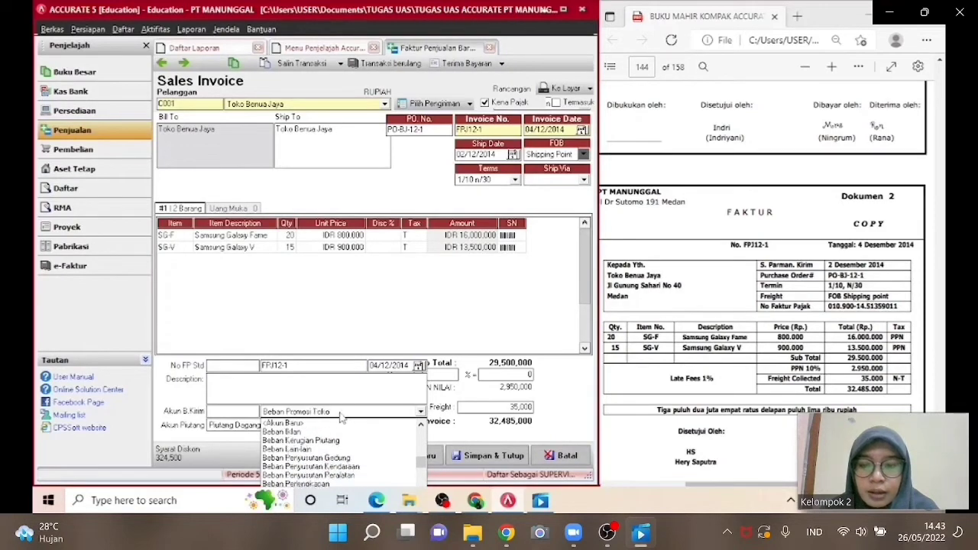
scroll(341, 415, "down", 9)
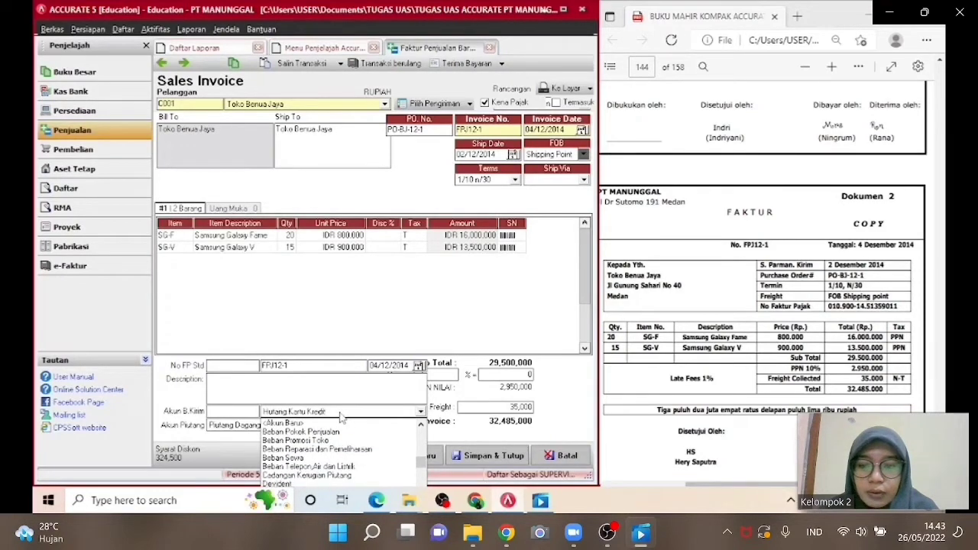
scroll(341, 416, "down", 9)
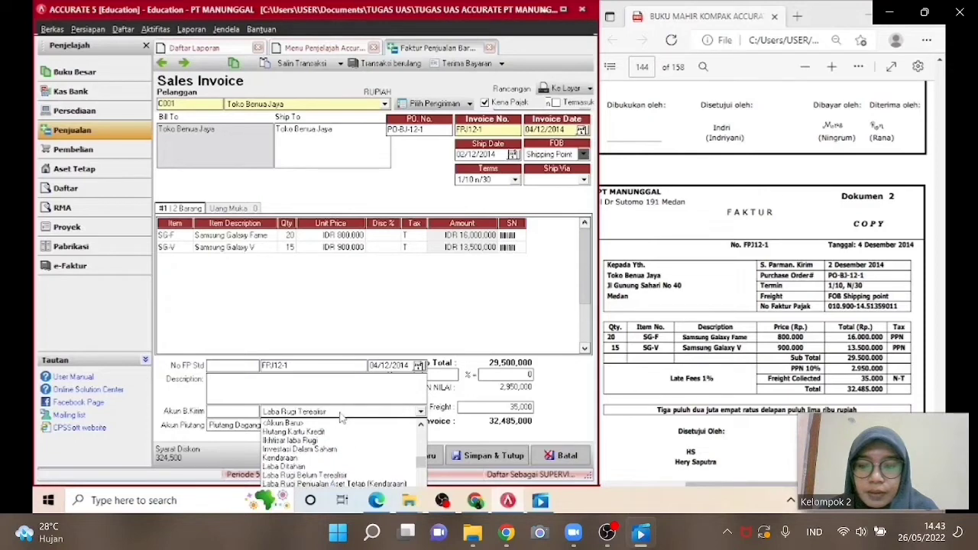
scroll(341, 415, "down", 6)
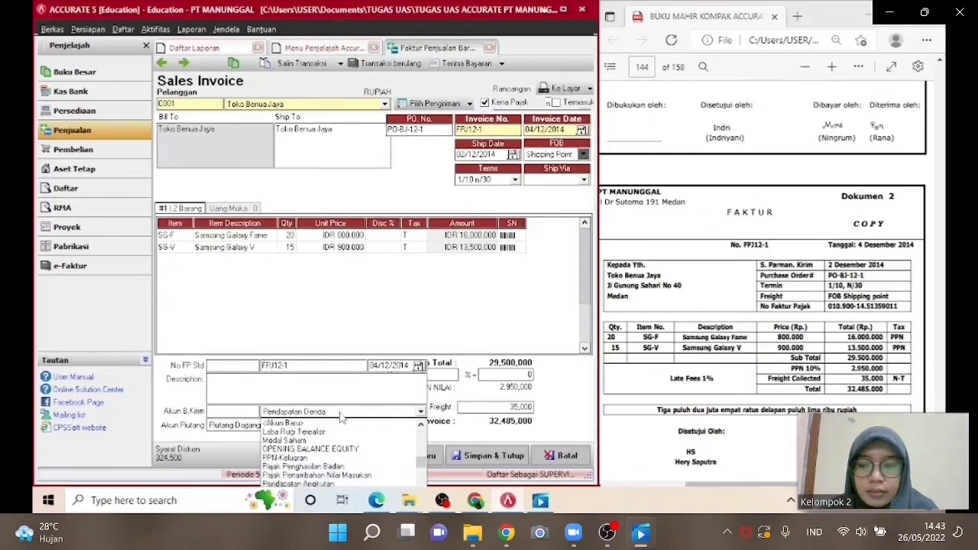
scroll(341, 415, "down", 1)
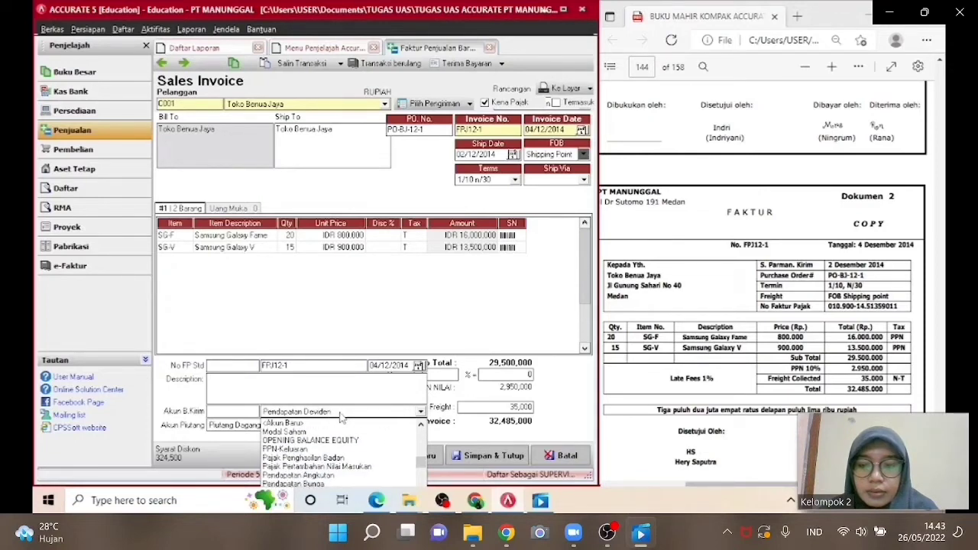
left_click(322, 475)
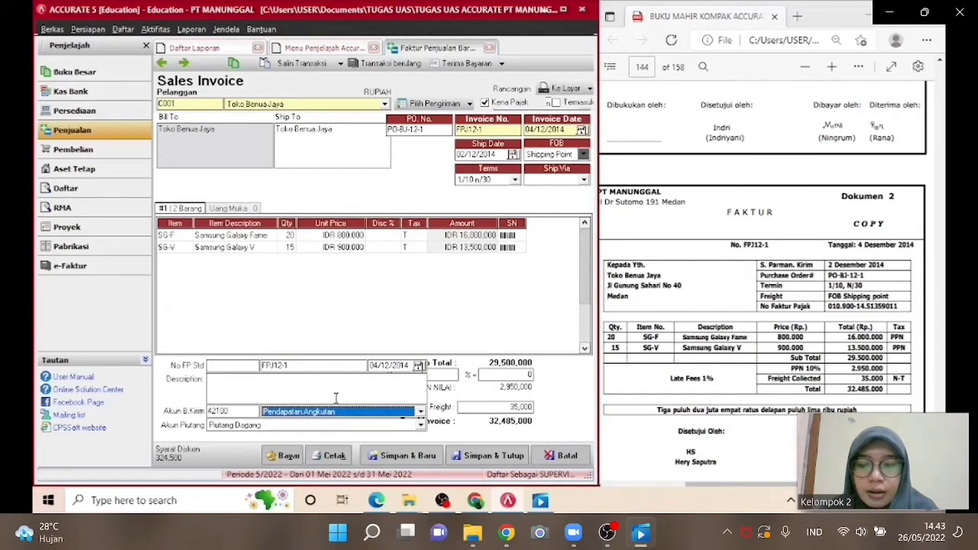
left_click(478, 457)
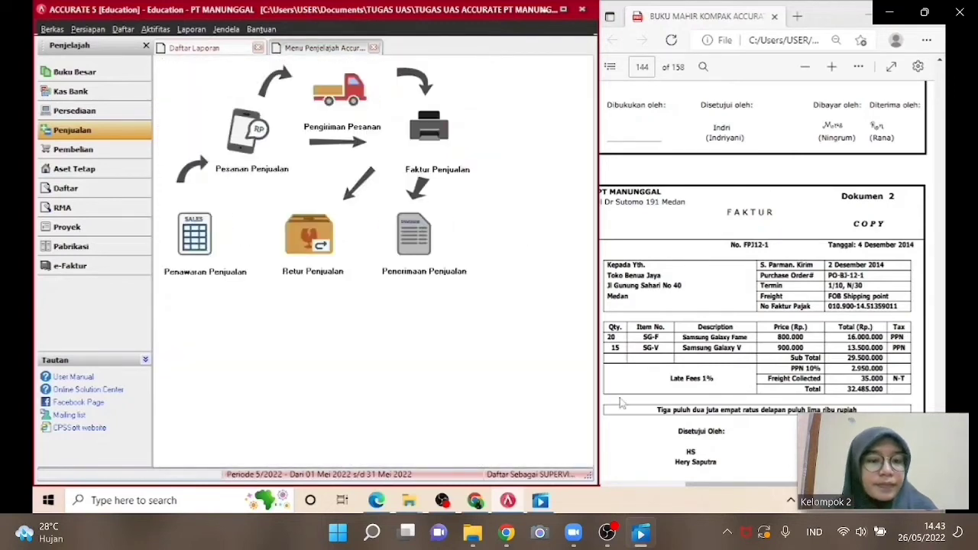
Start a new Other Payment from Kas Bank with Paid From set to the Kas Kecil account 11110.
scroll(764, 290, "down", 10)
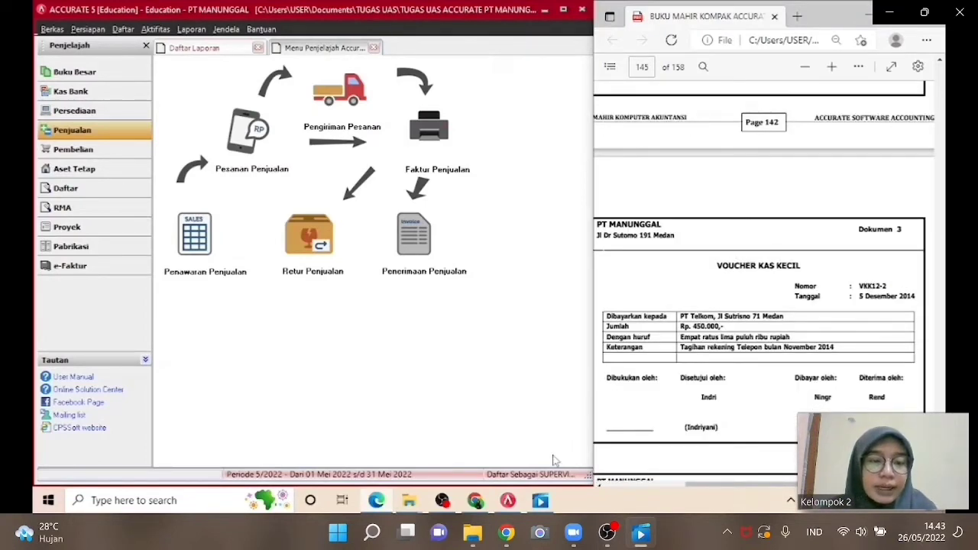
left_click(131, 92)
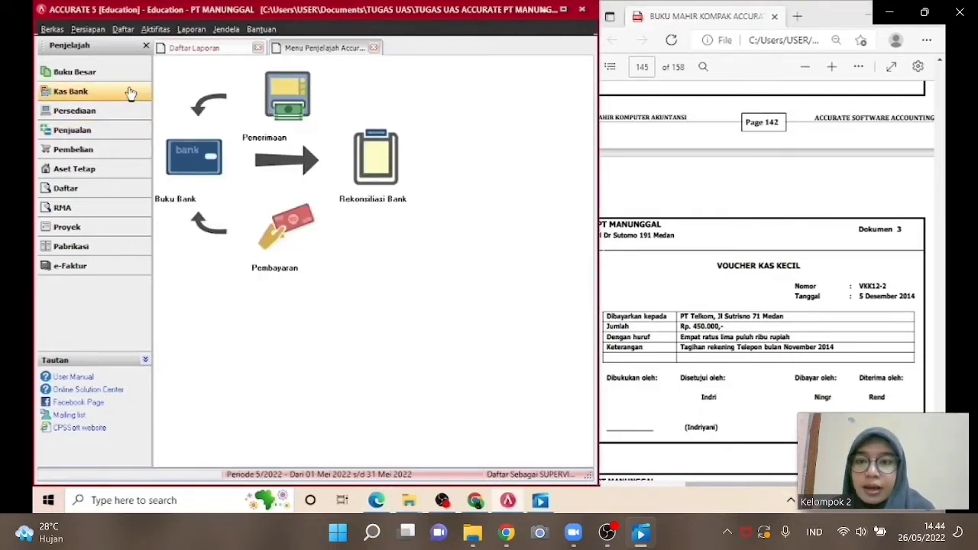
left_click(270, 239)
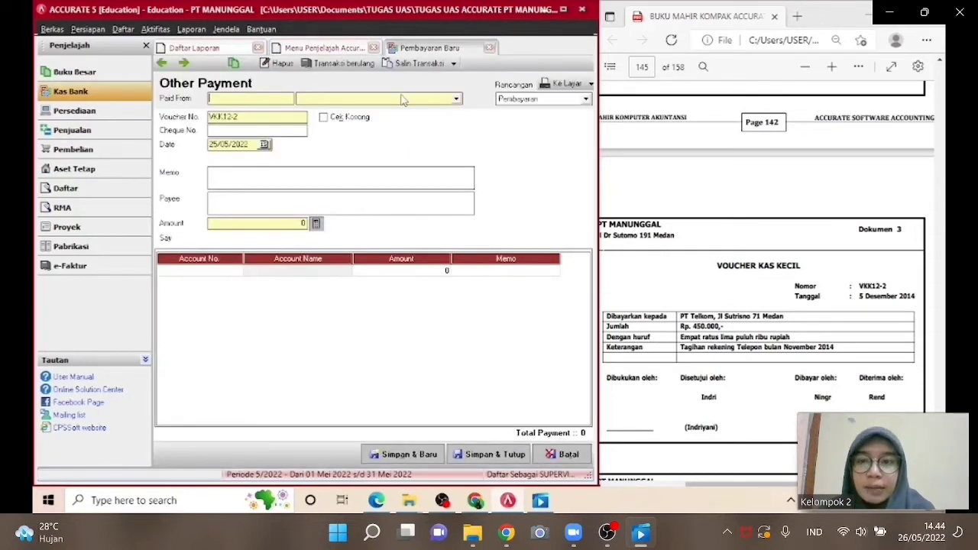
left_click(403, 97)
left_click(386, 128)
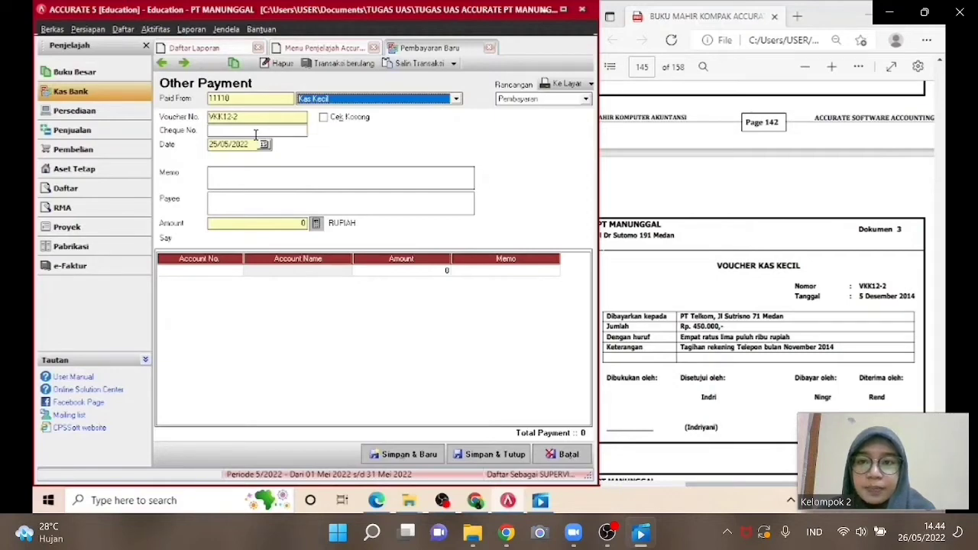
Set the payment date to 05/12/2014.
left_click(250, 145)
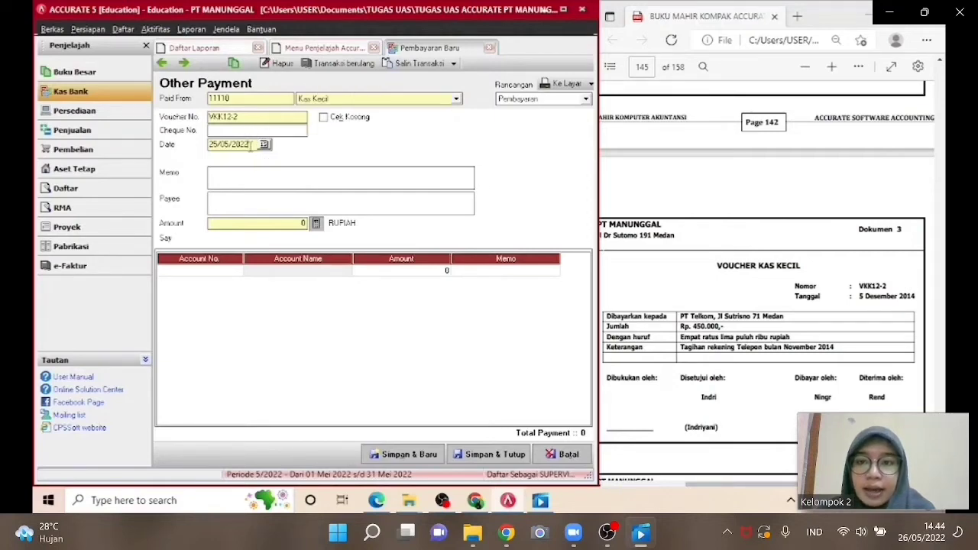
left_click_drag(251, 145, 211, 145)
type("0")
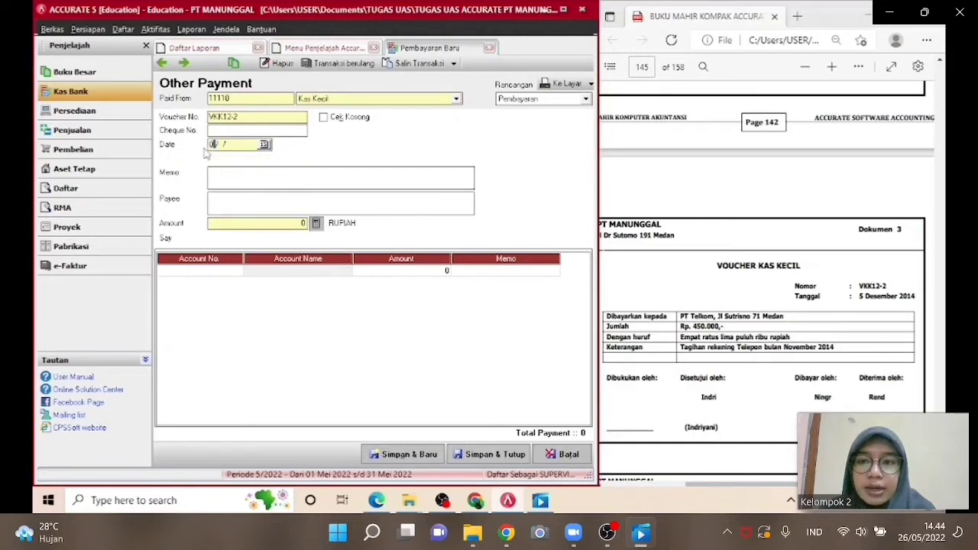
type("5/12/2014")
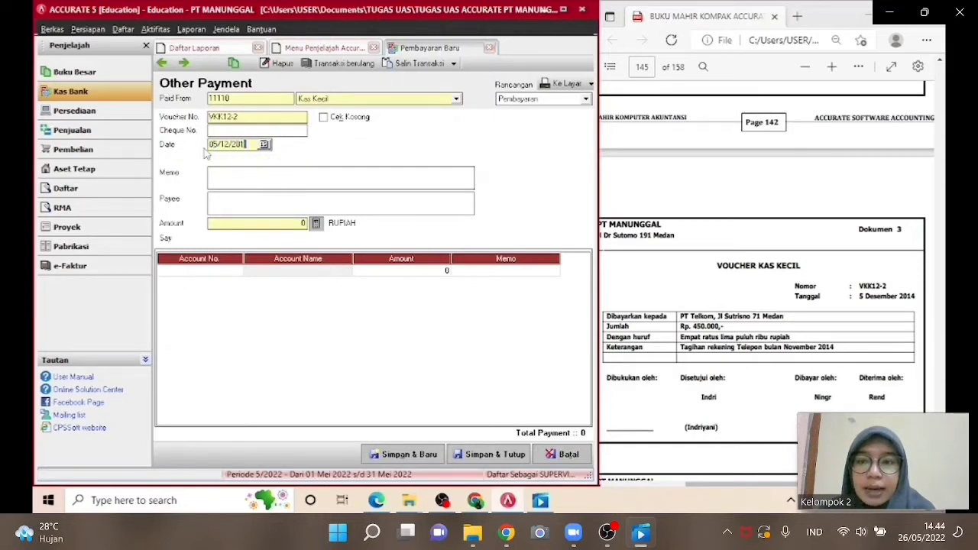
Enter the memo PEMBAYARAN TAGIHAN REKENING TELEPON BULAN NOVEMBER 2014.
left_click(224, 172)
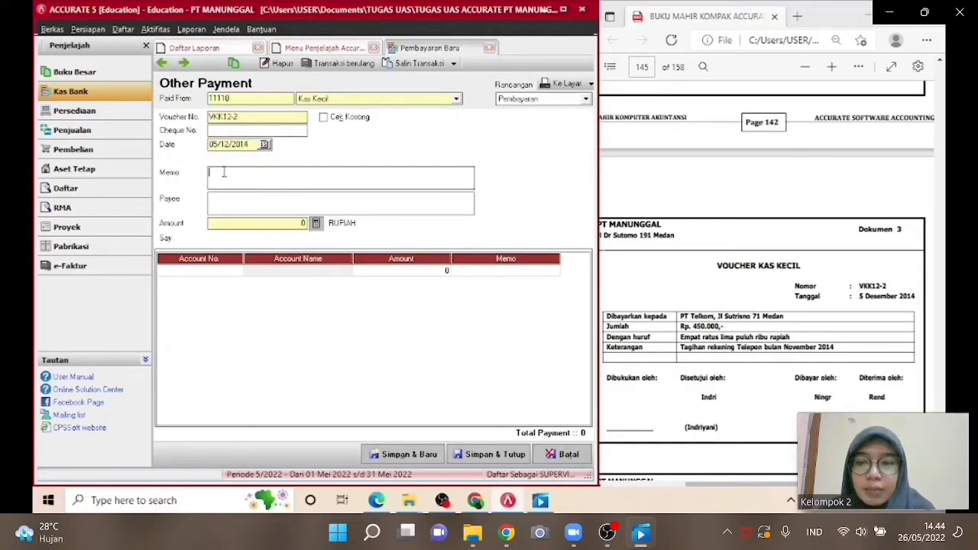
type("PEMBAYAR")
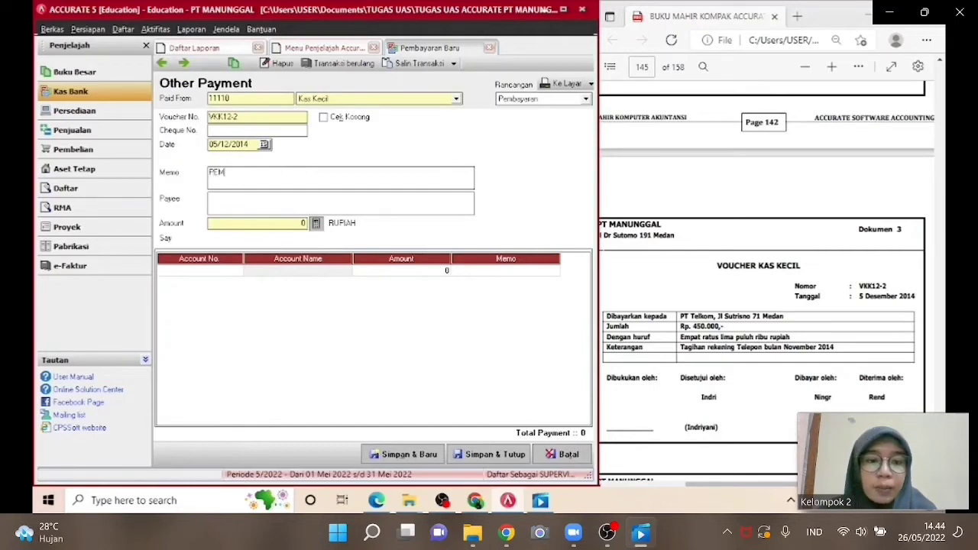
key("BackSpace")
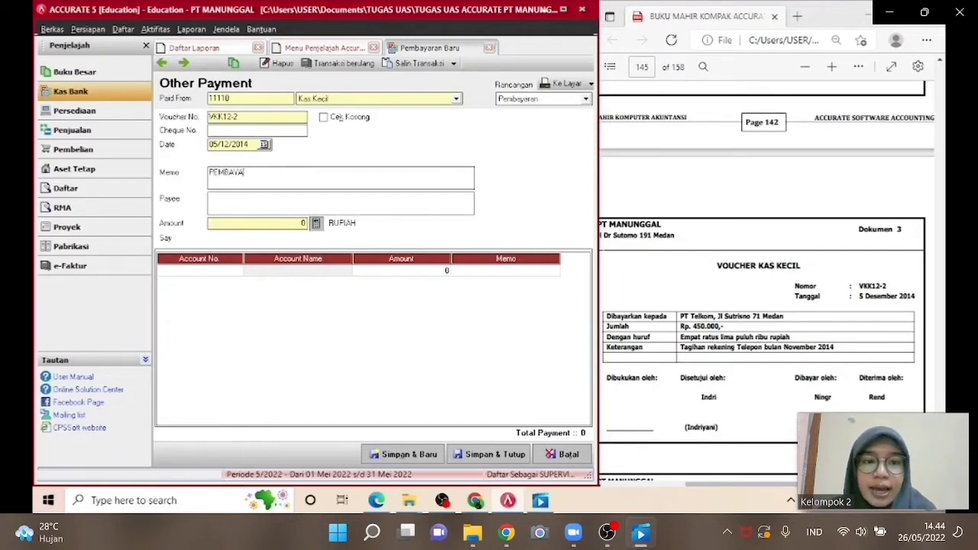
type("RA")
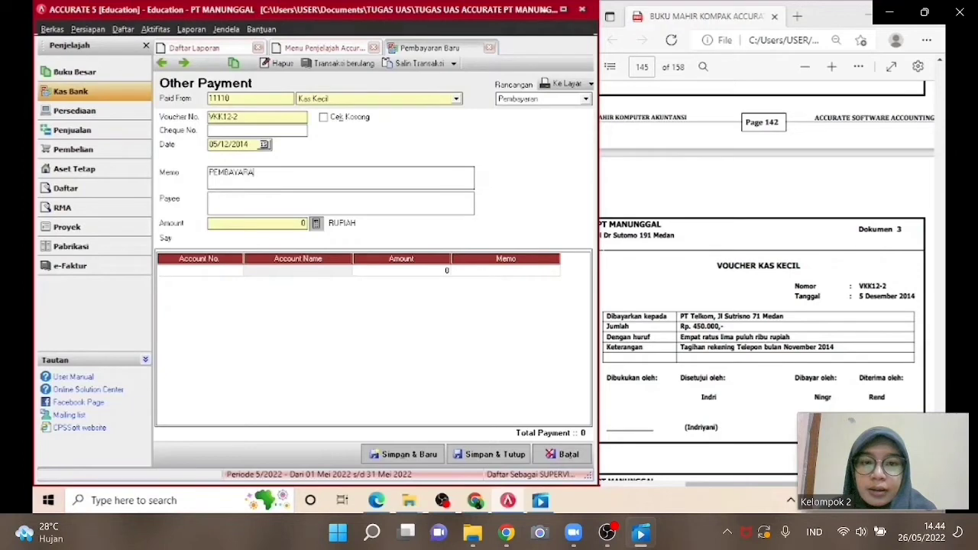
type("N TAGIHAN ")
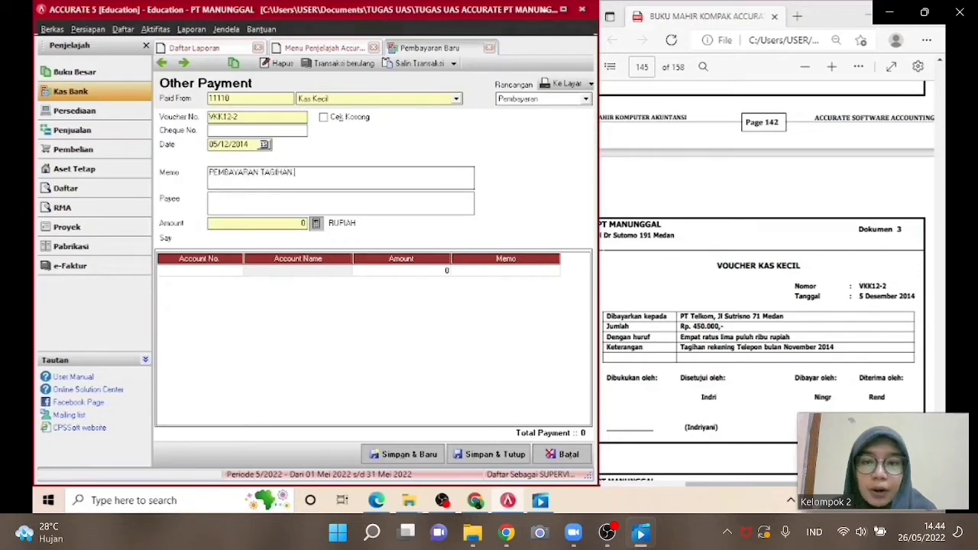
type("REKENING ")
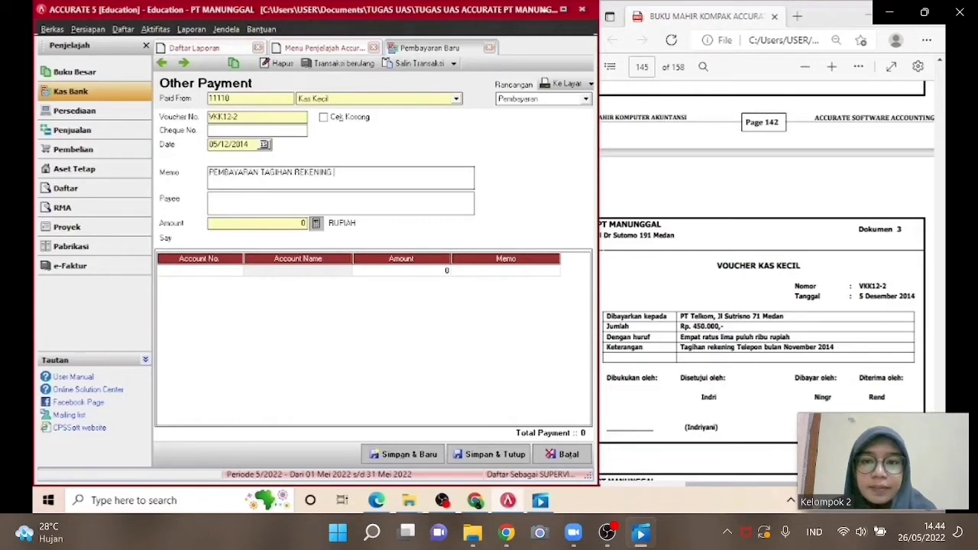
type("TELEPON")
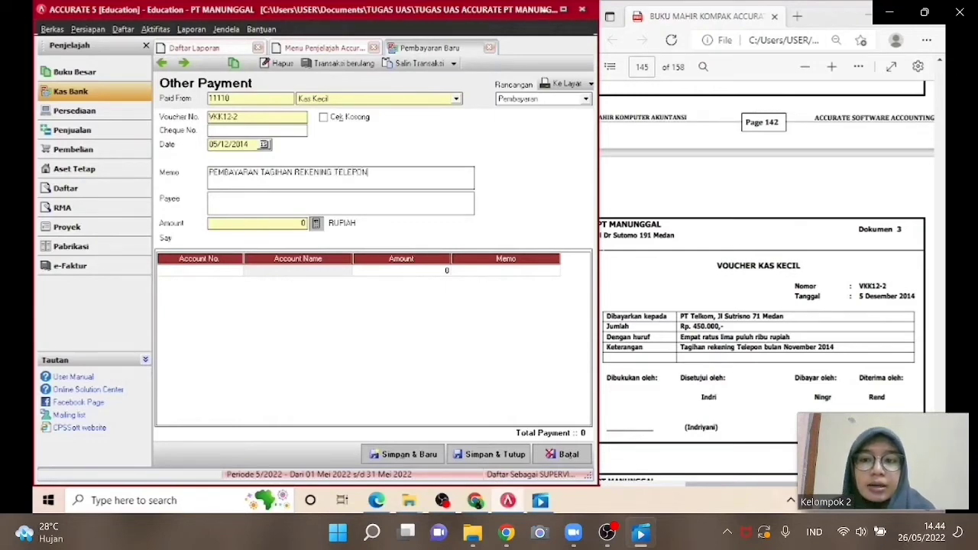
type(" BULA")
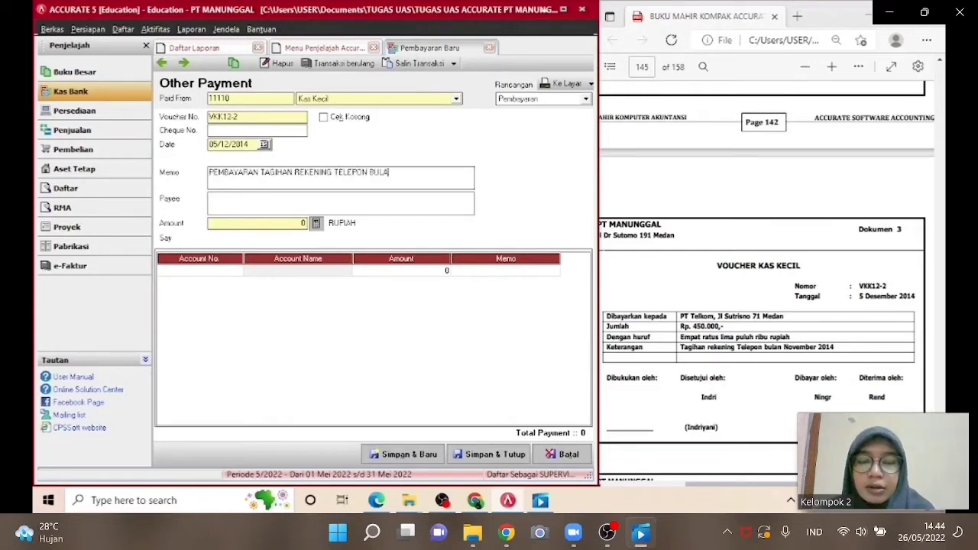
type("N NOVE")
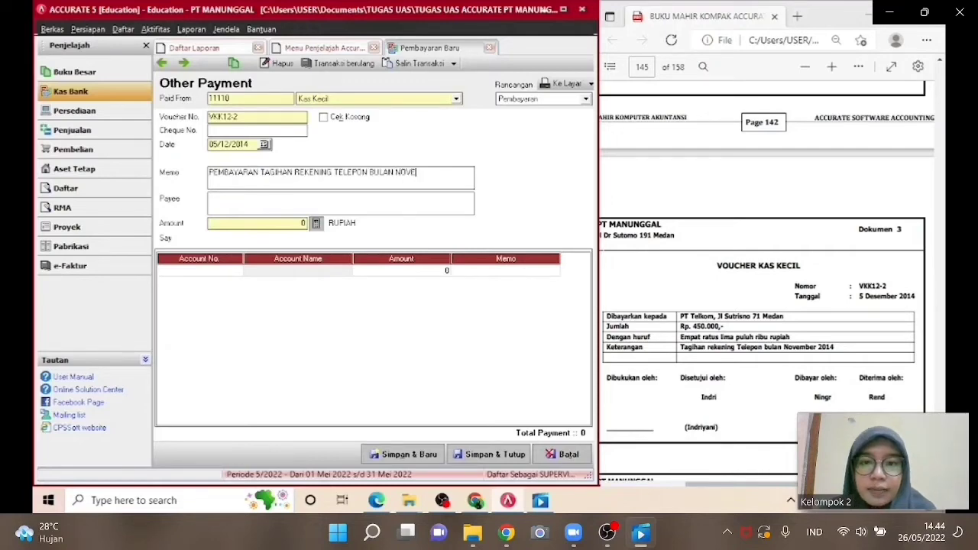
type("MBER")
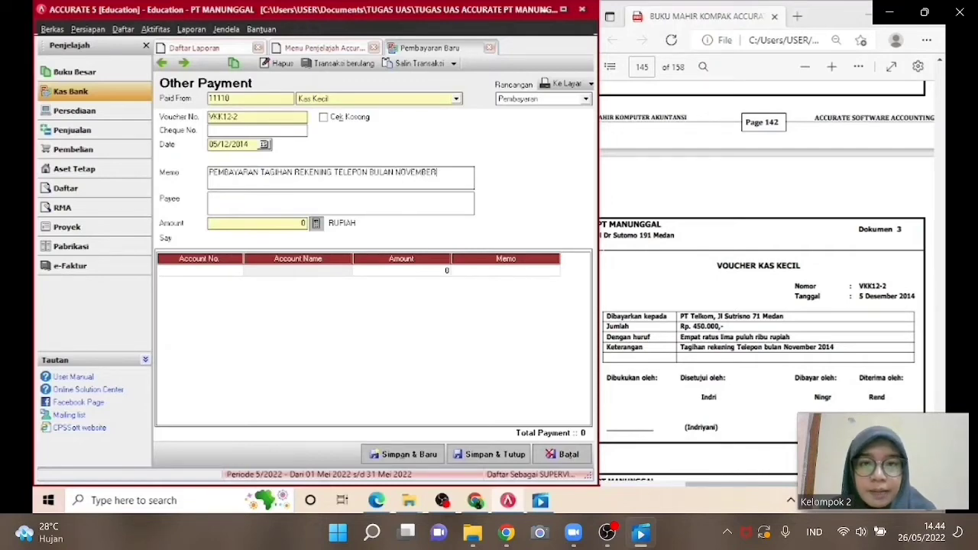
type(" 2014")
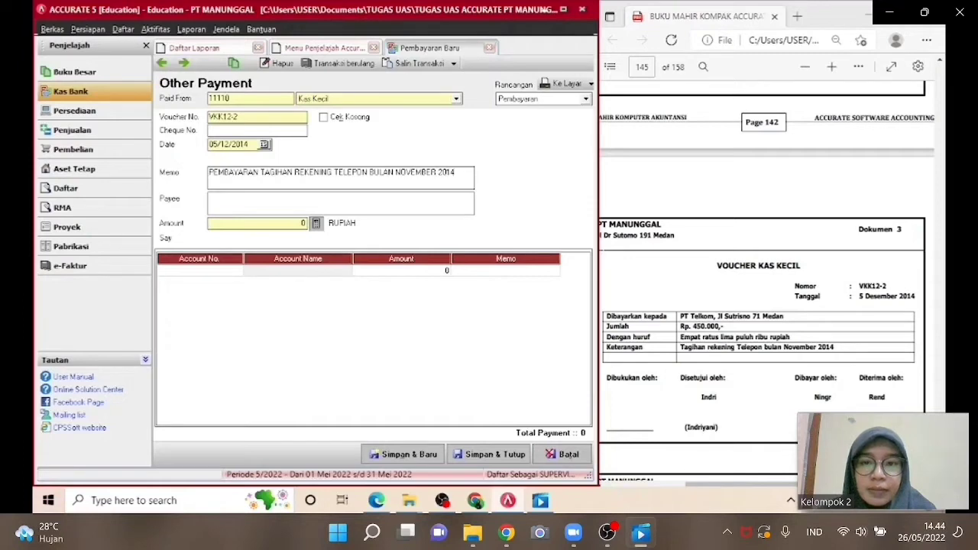
Enter PT TELKOM as the payee.
left_click(216, 203)
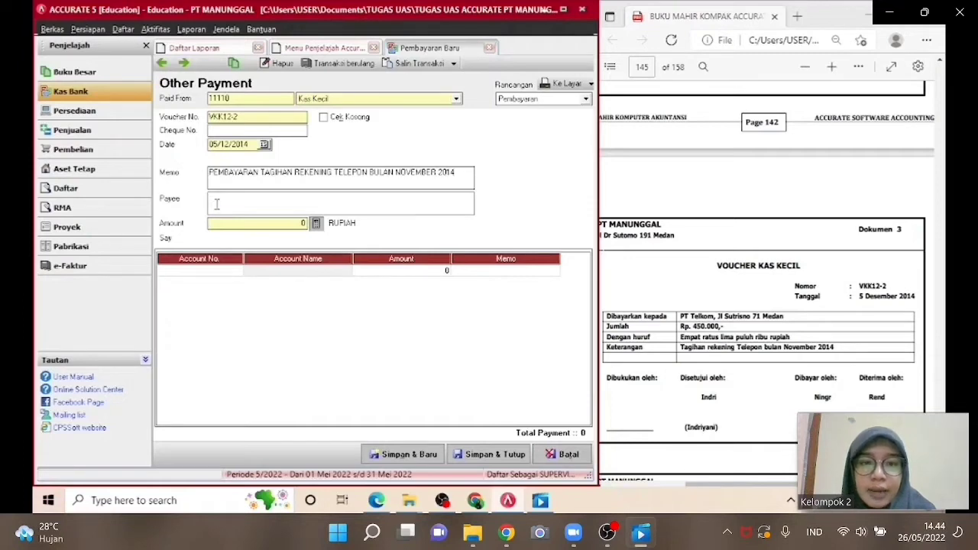
type("PT TE")
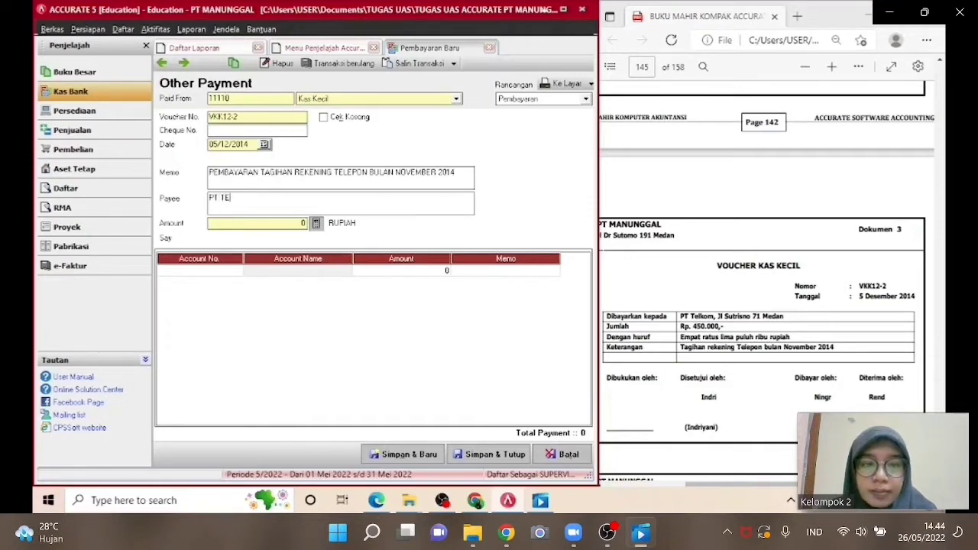
type("LKOM")
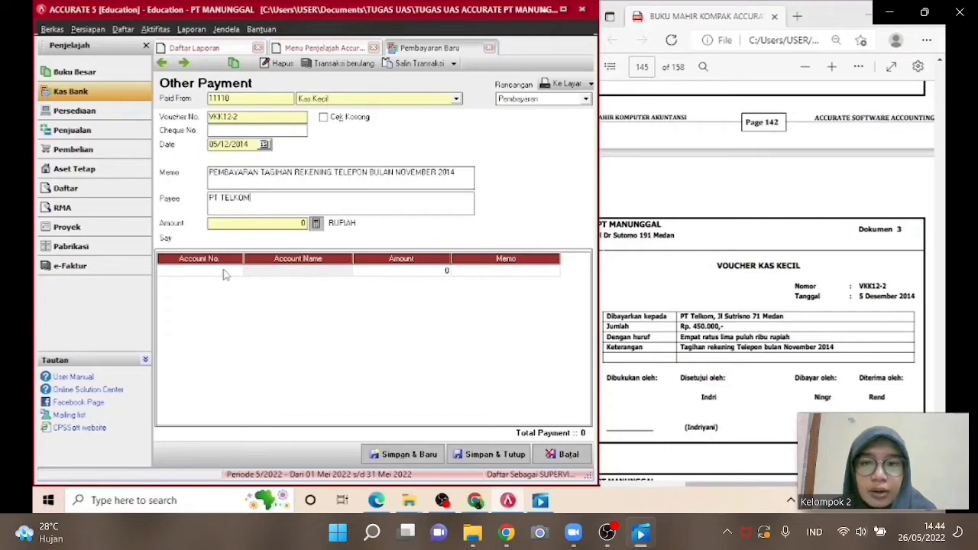
Add a payment detail line charging account 21211 Utang Biaya for 450,000.
left_click(229, 272)
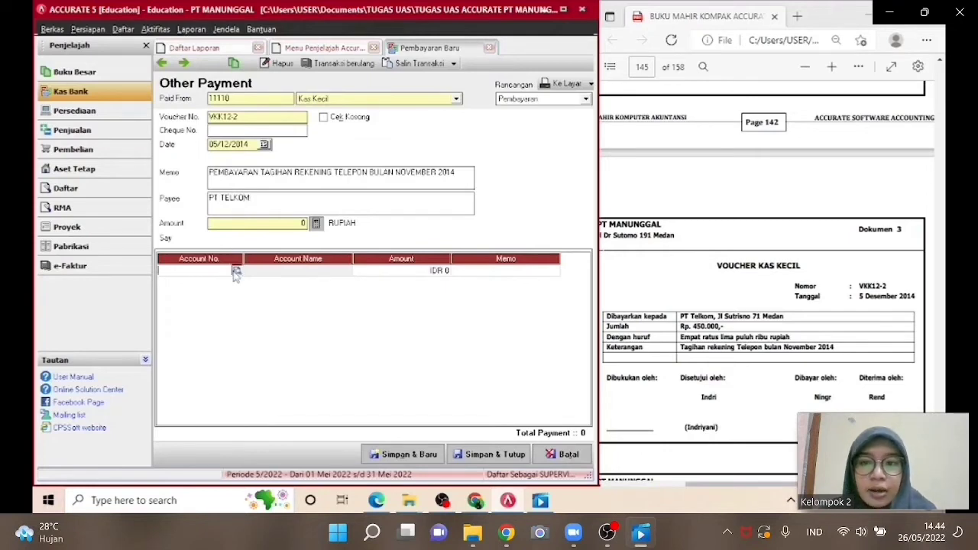
left_click(236, 272)
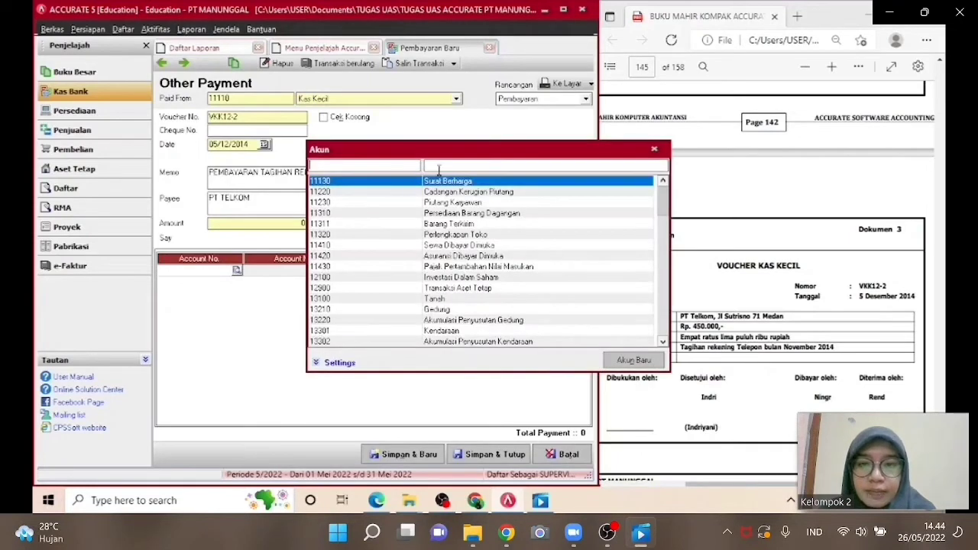
type("UTANG")
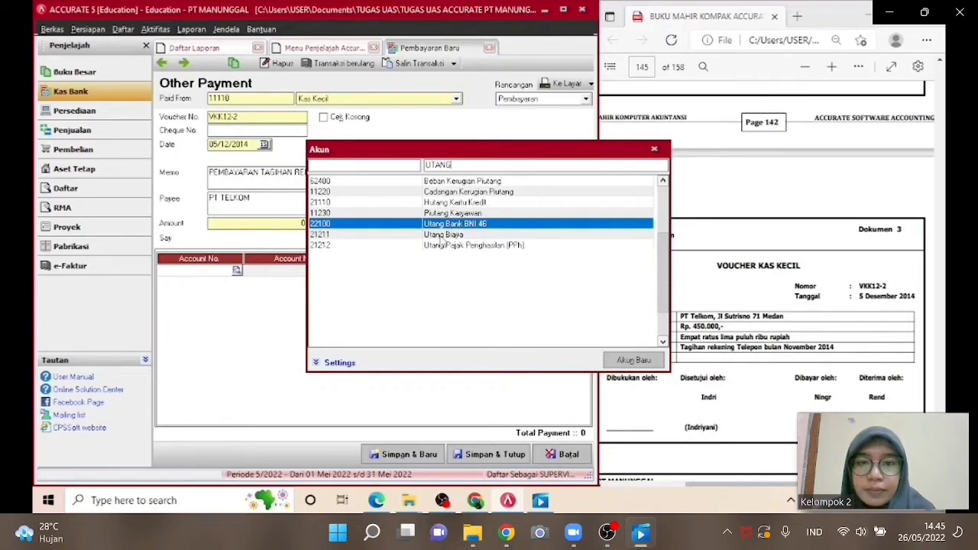
double_click(440, 237)
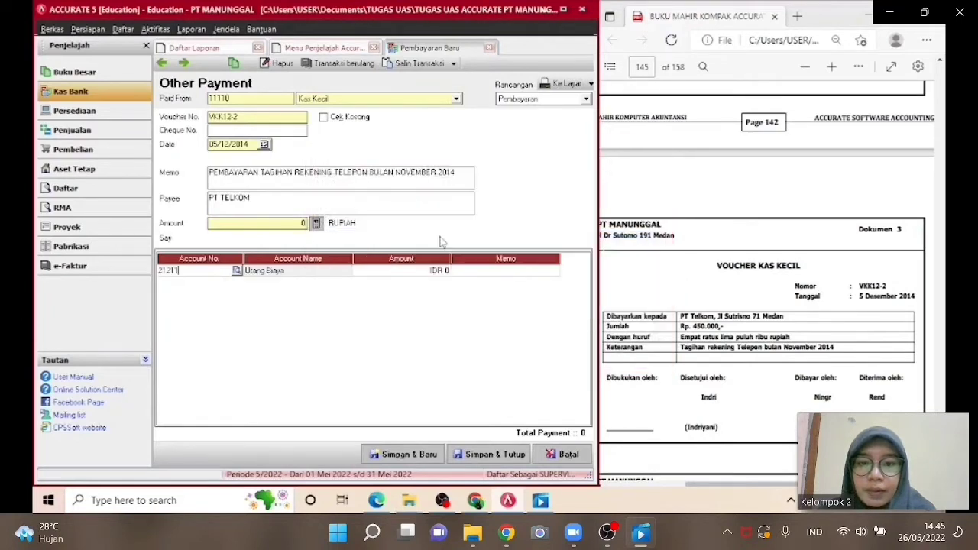
left_click(422, 273)
type("450")
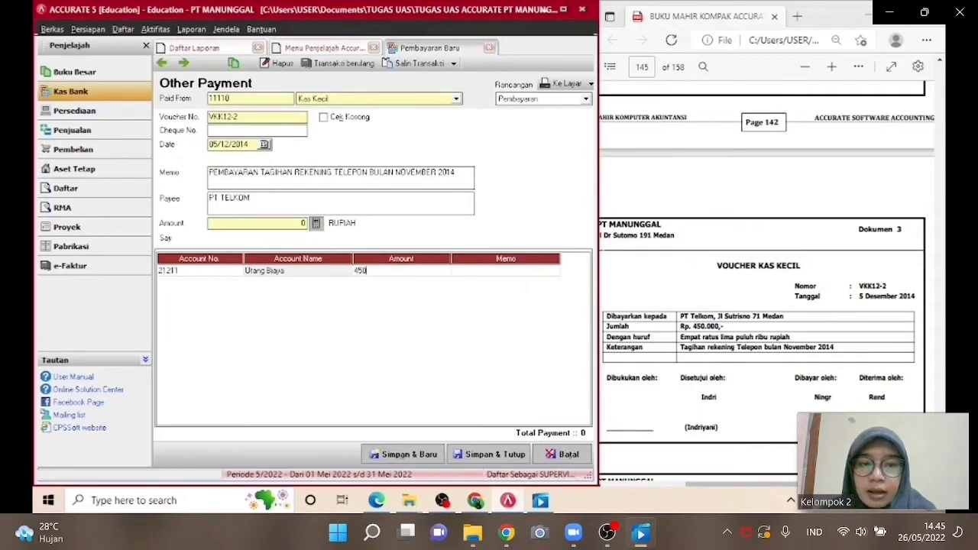
type(",000")
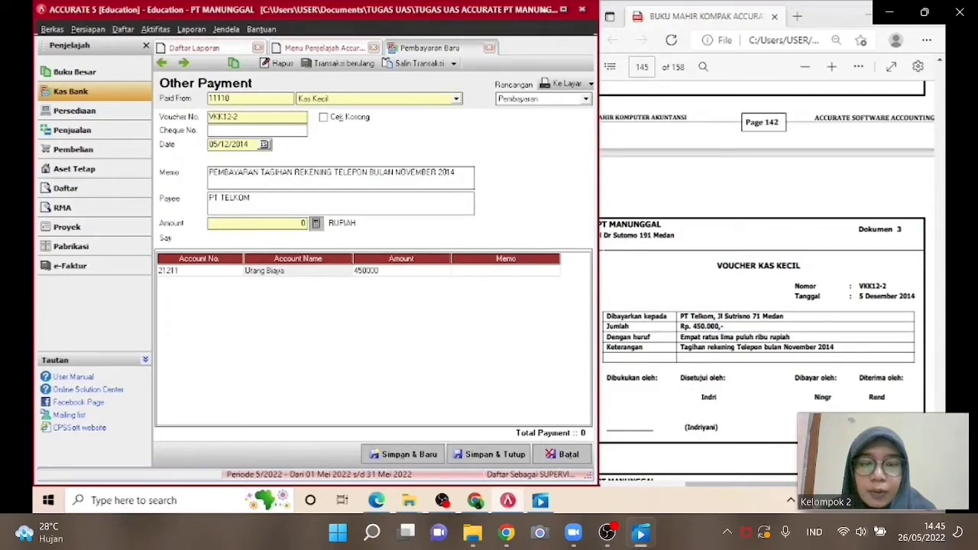
key("Return")
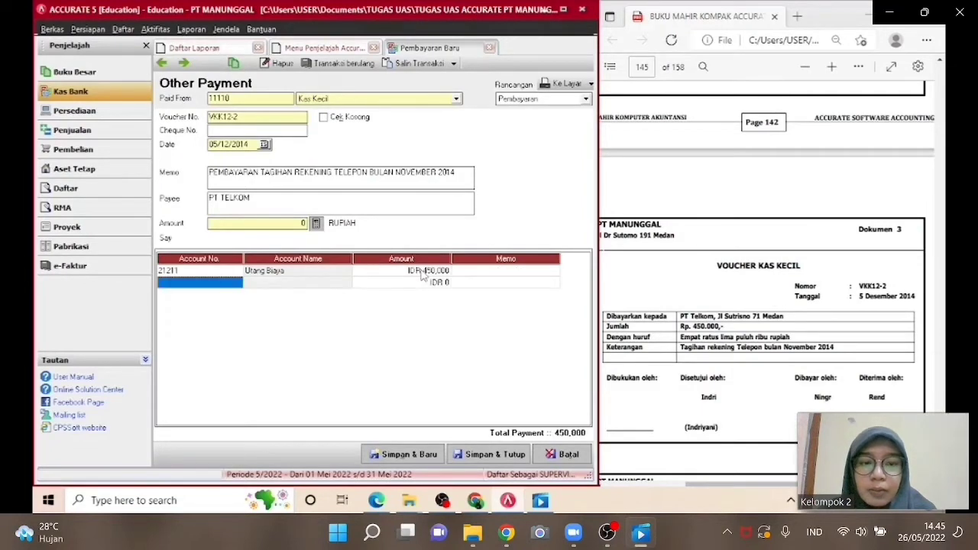
Fill the payment Amount from the detail total, then save and close the payment.
left_click(235, 273)
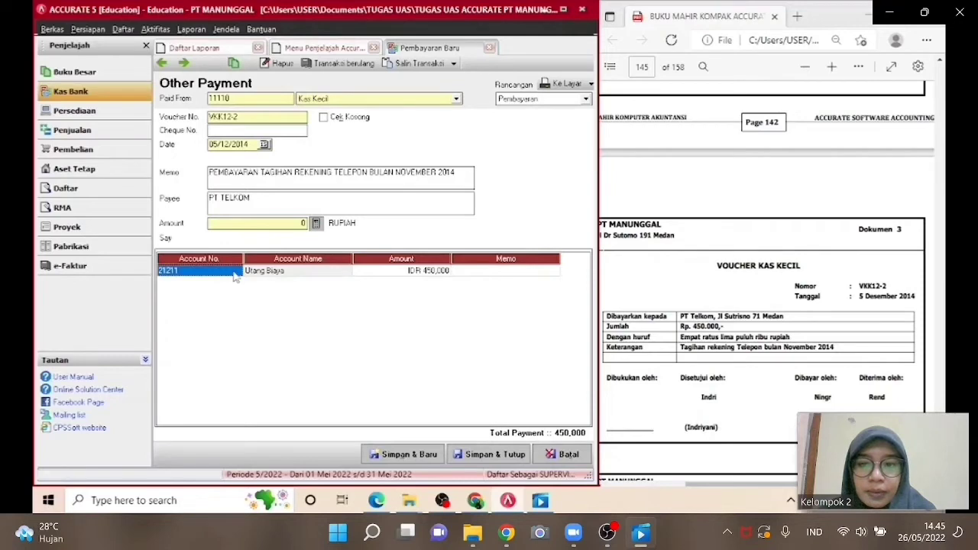
left_click(320, 225)
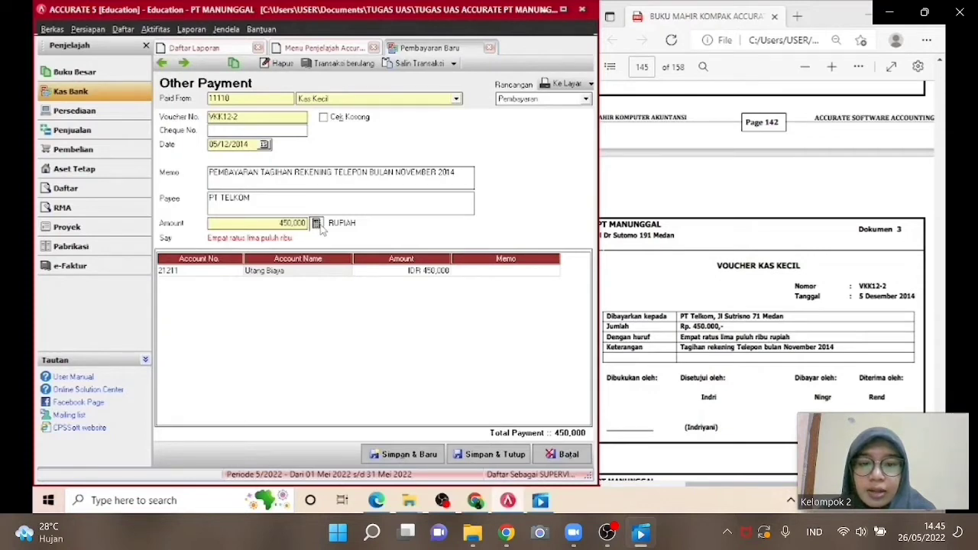
left_click(483, 461)
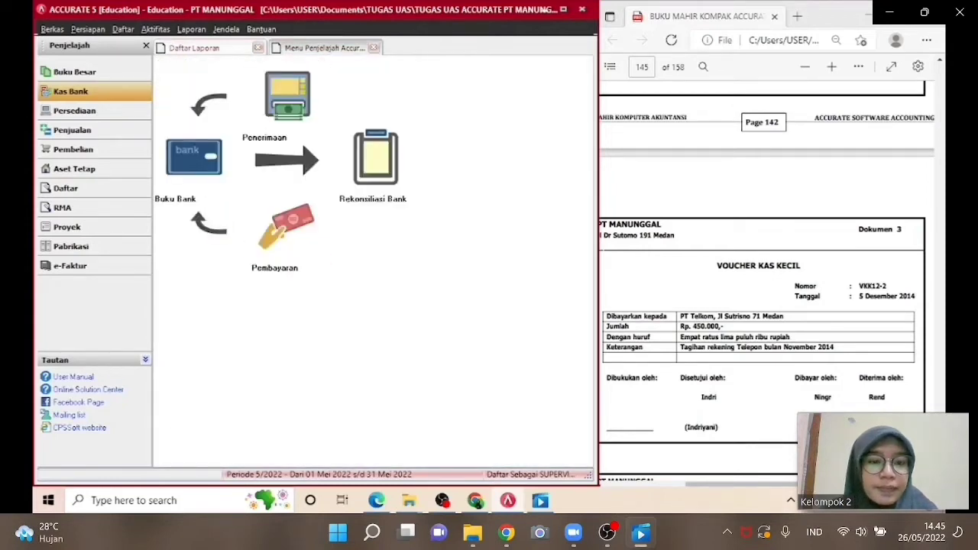
Start a new sales customer receipt and select Toko Kencana as the customer.
scroll(760, 283, "down", 5)
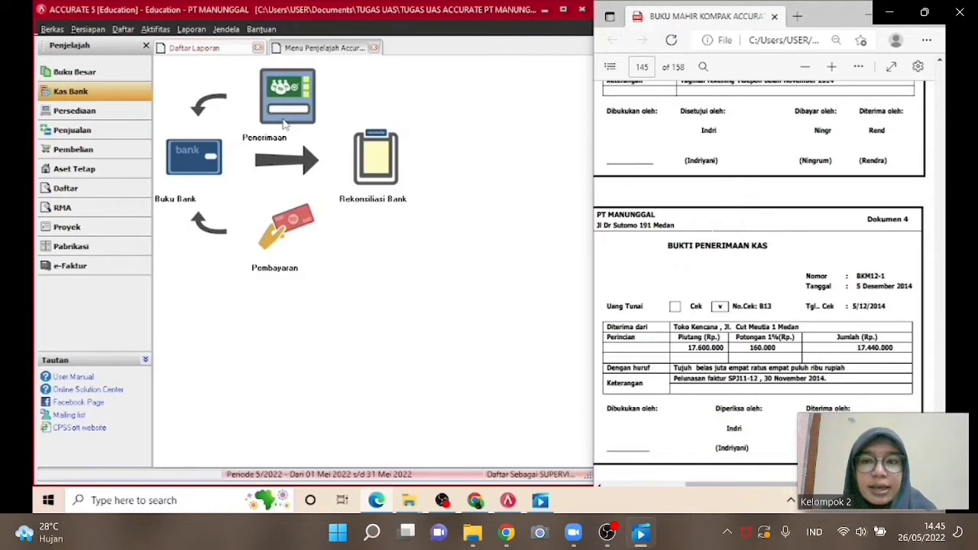
left_click(136, 133)
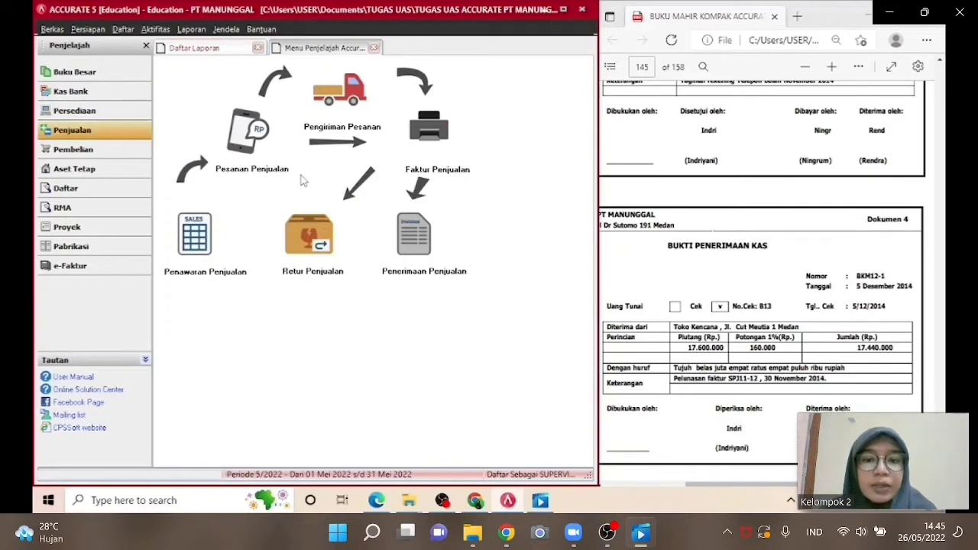
left_click(408, 260)
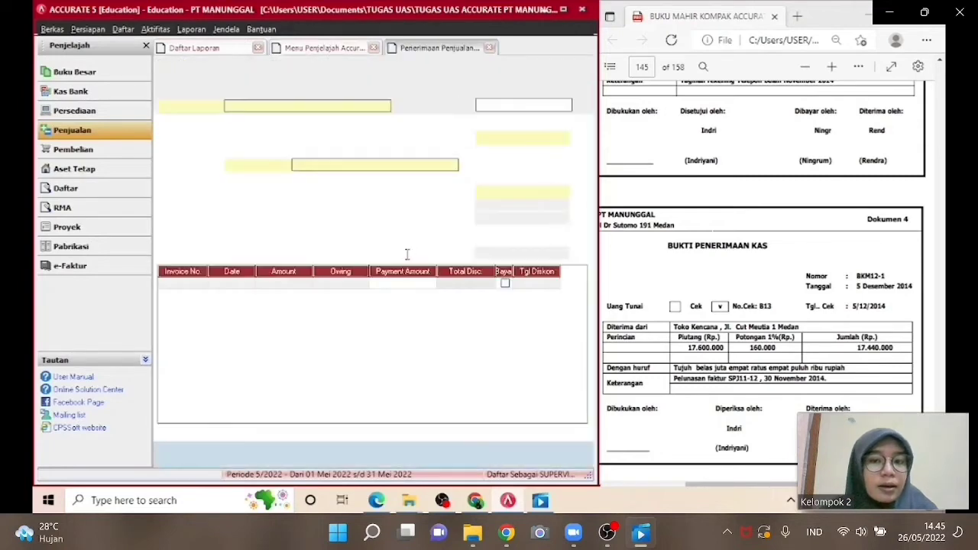
left_click(385, 105)
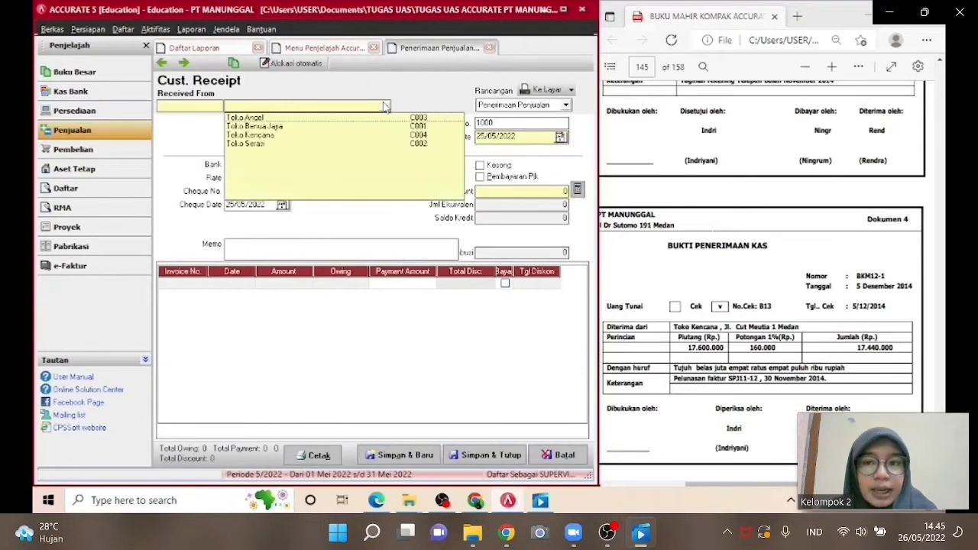
left_click(337, 135)
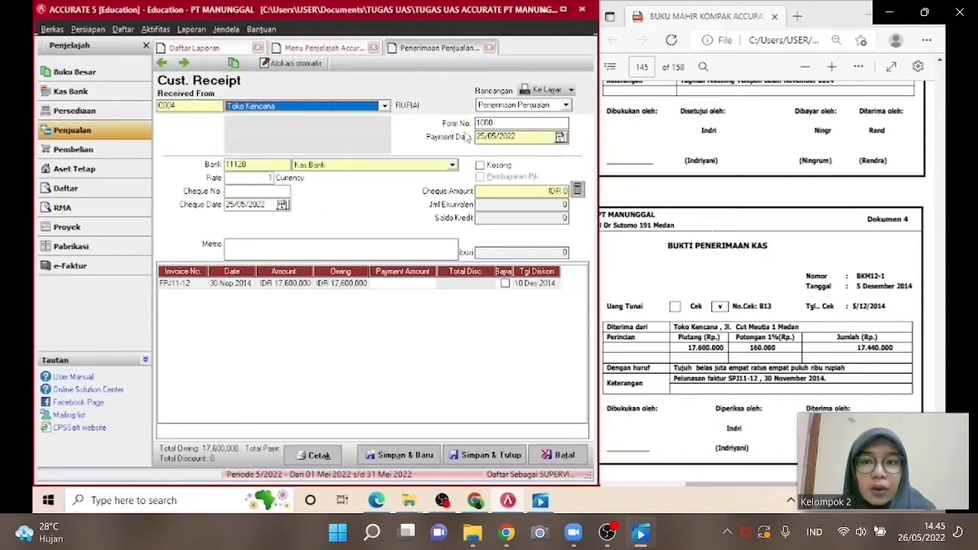
Set the receipt's form number to BKM12-1 and the payment date to 05/12/2014.
left_click(489, 123)
left_click_drag(489, 123, 476, 123)
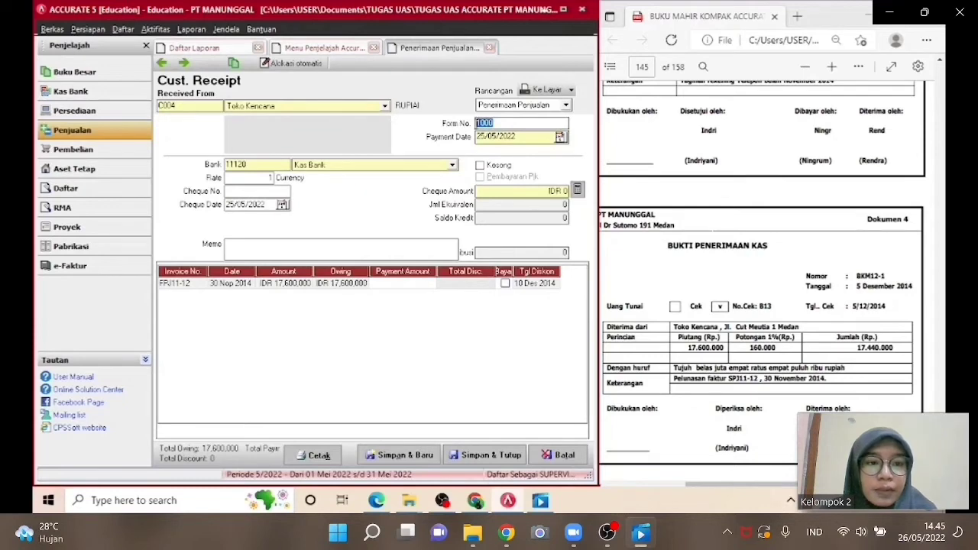
type("BKM")
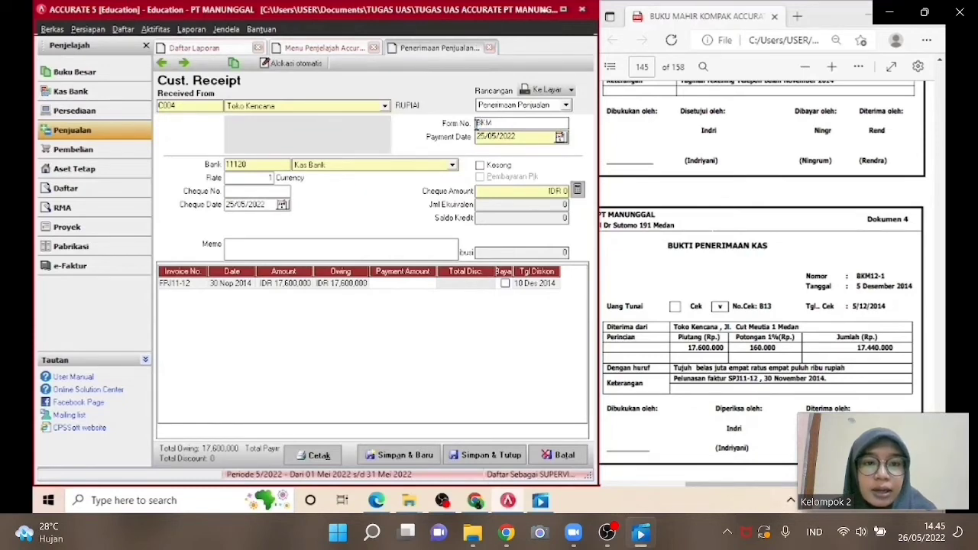
type("12-1")
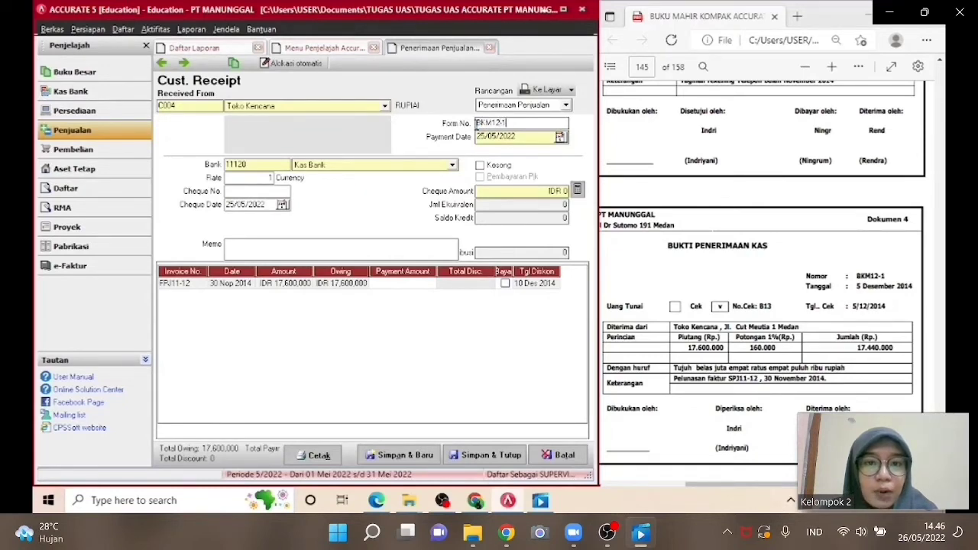
left_click_drag(518, 136, 475, 137)
type("05/")
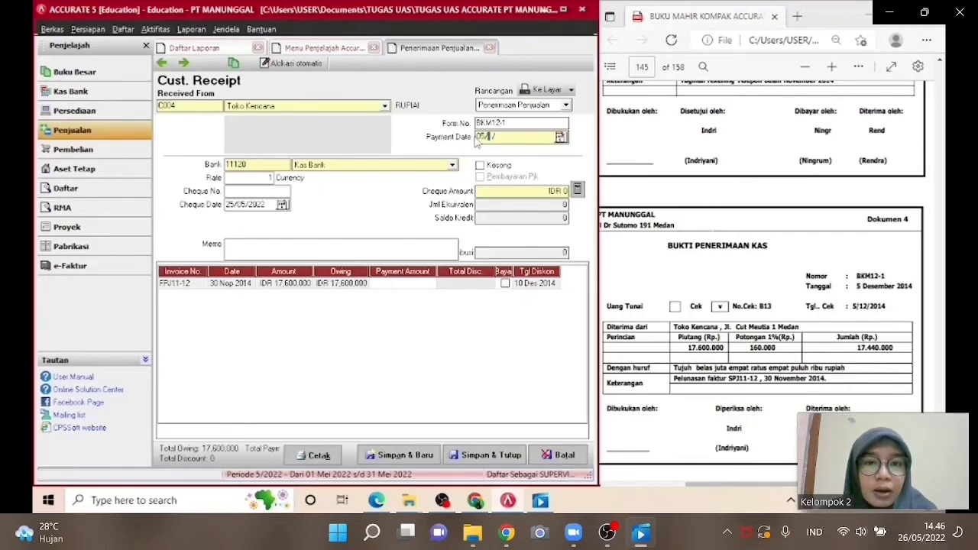
type("12/201")
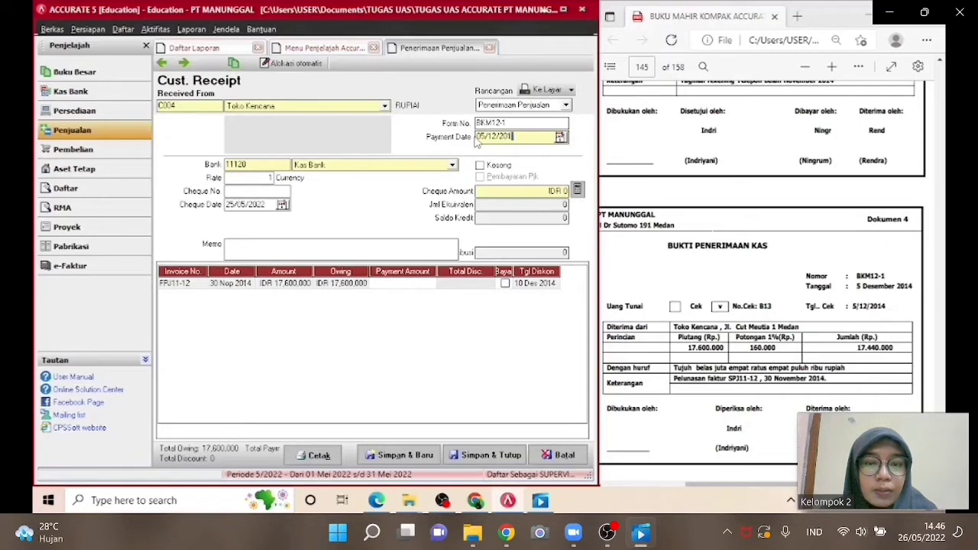
type("4")
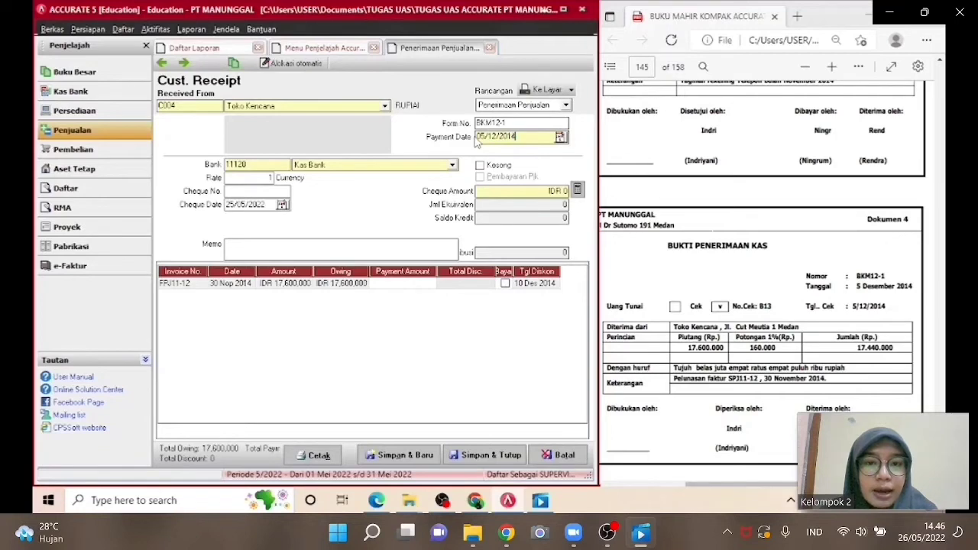
Choose Kas Bank as the receiving bank account and enter cheque number B13.
left_click(388, 170)
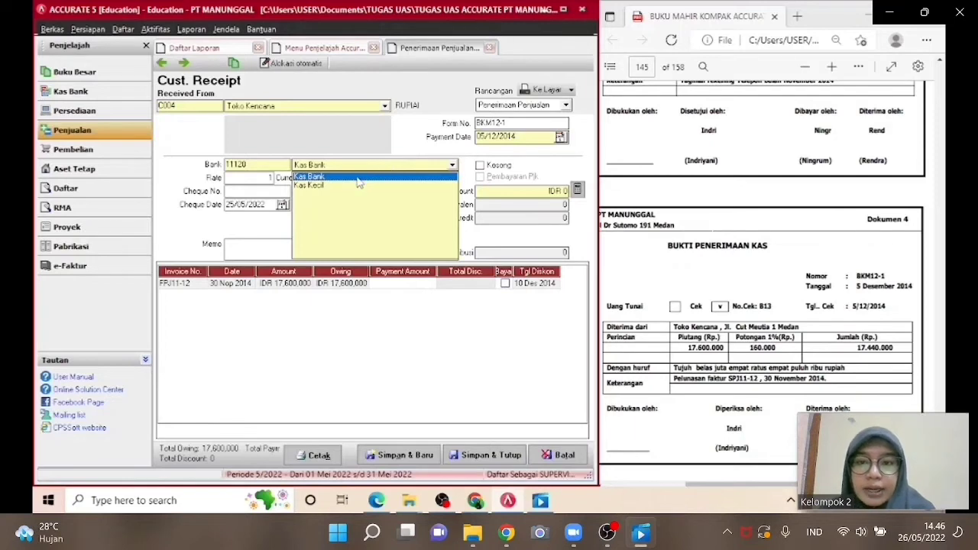
left_click(359, 177)
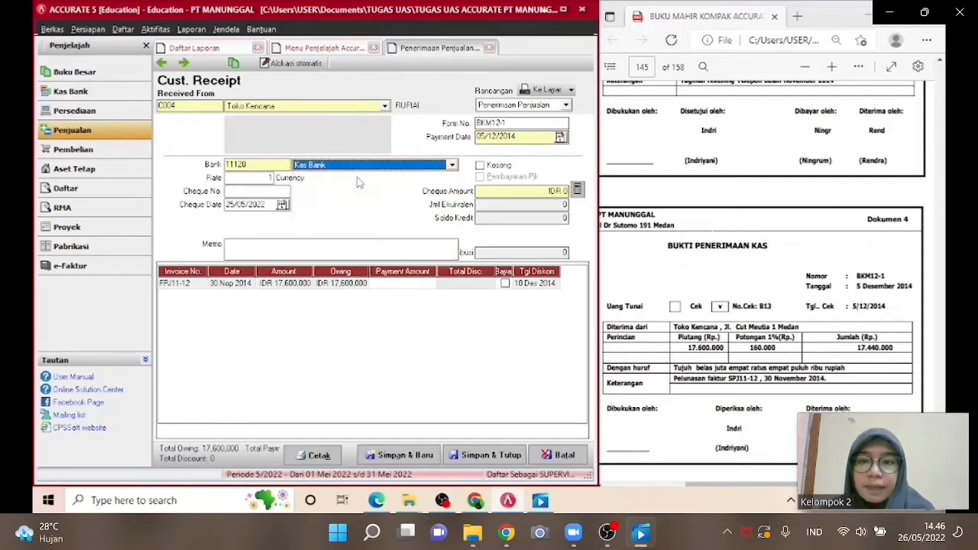
left_click(273, 191)
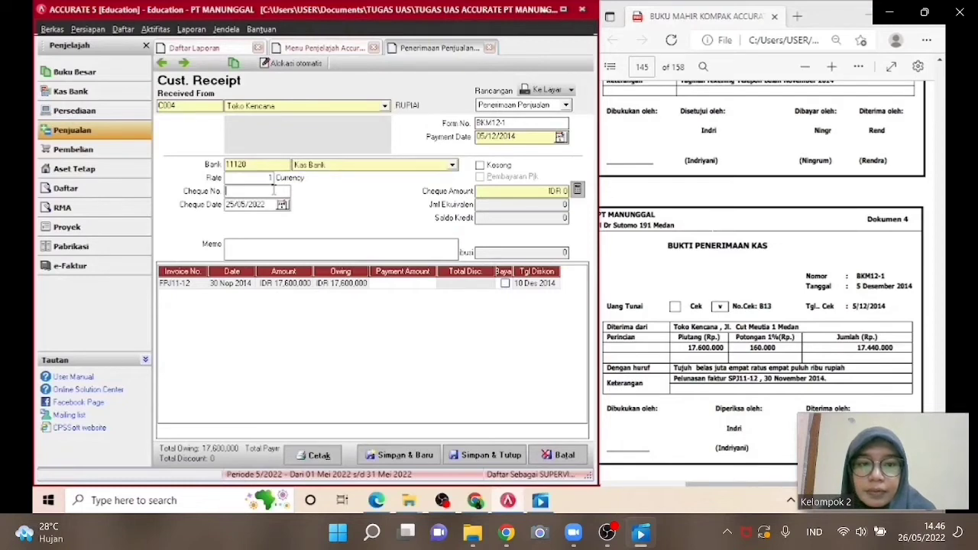
type("B")
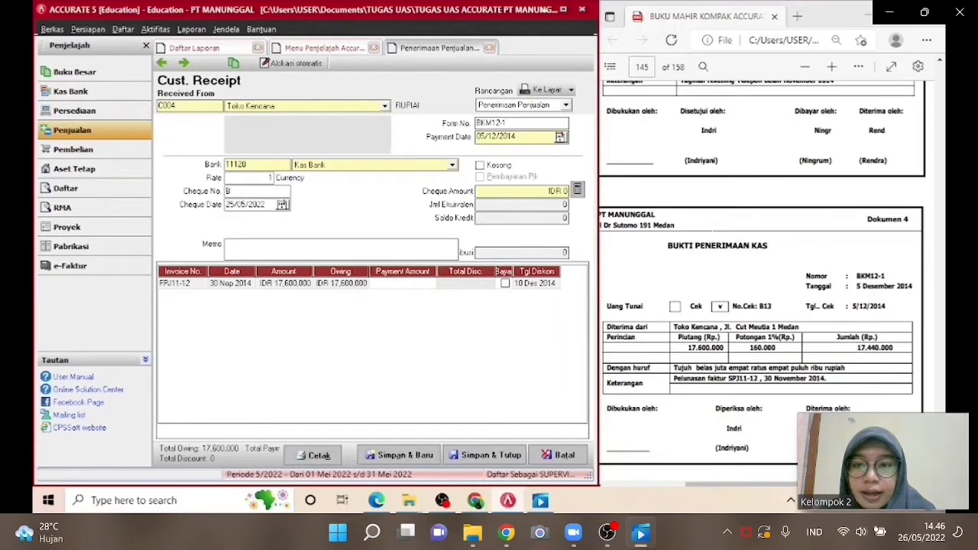
type("13")
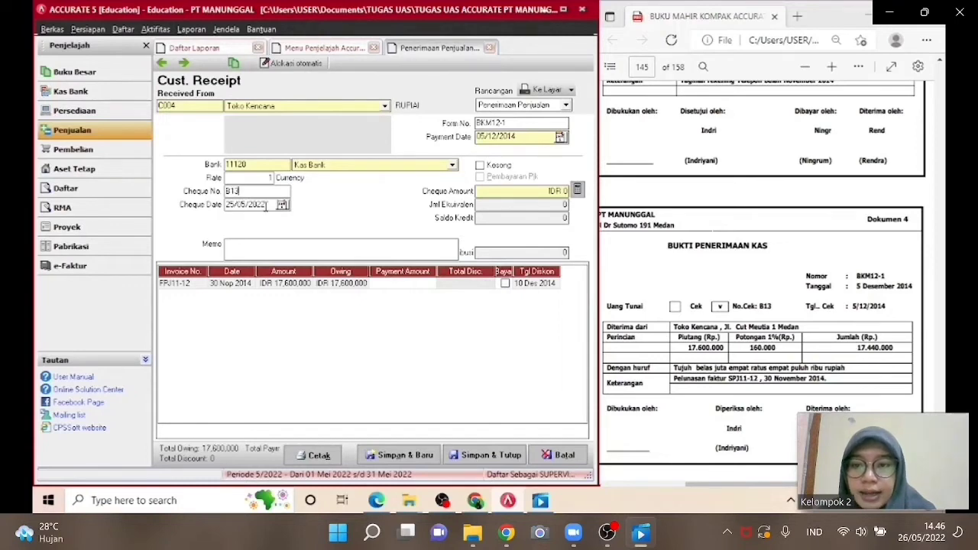
Set the cheque date to 05/12/2014.
left_click_drag(265, 206, 225, 205)
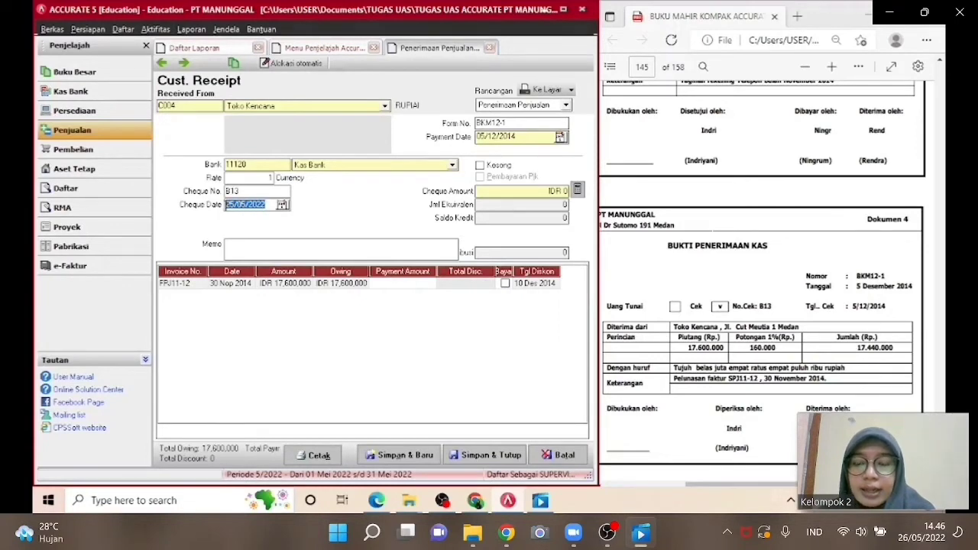
type("05/12/")
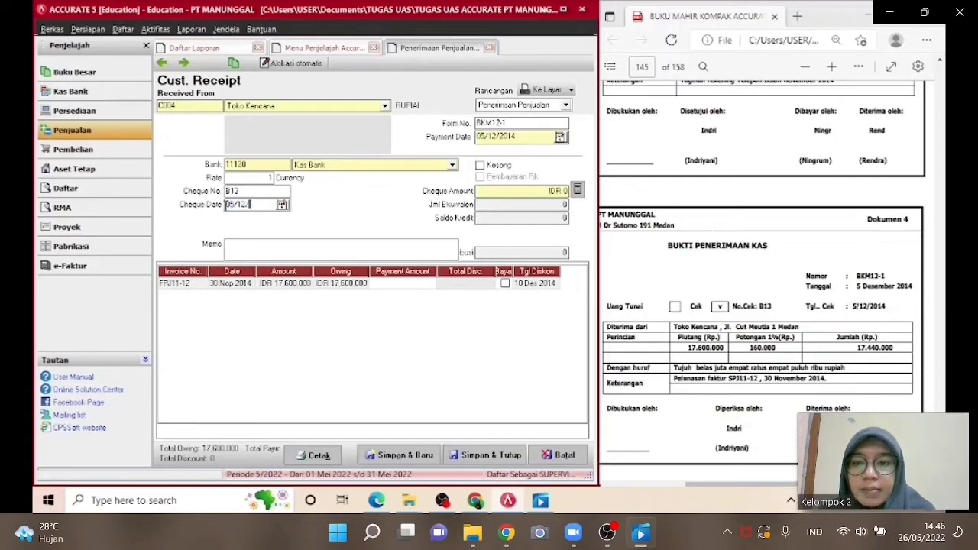
type("2014")
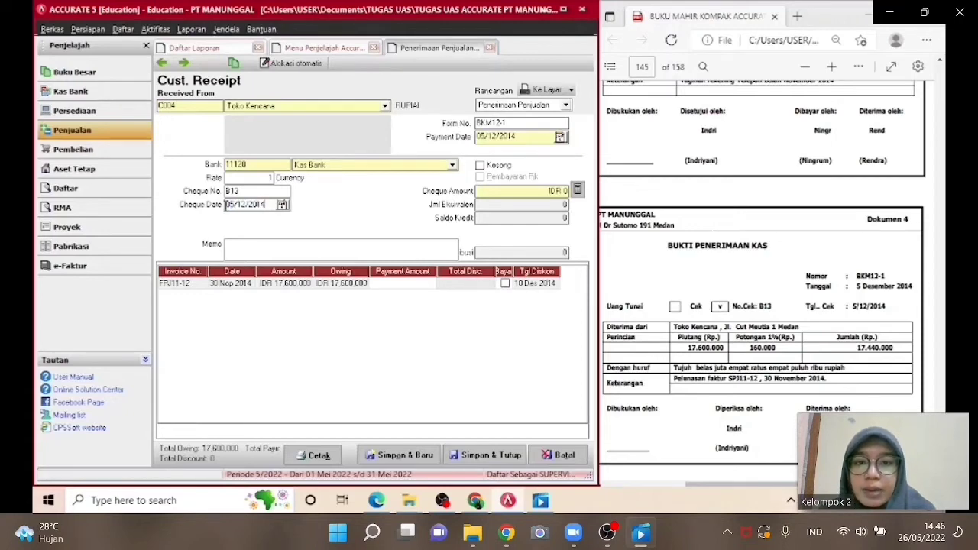
Enter the memo PELUNASAN FAKTUR SPJ11-12 and mark invoice FPJ11-12 as paid.
left_click(361, 248)
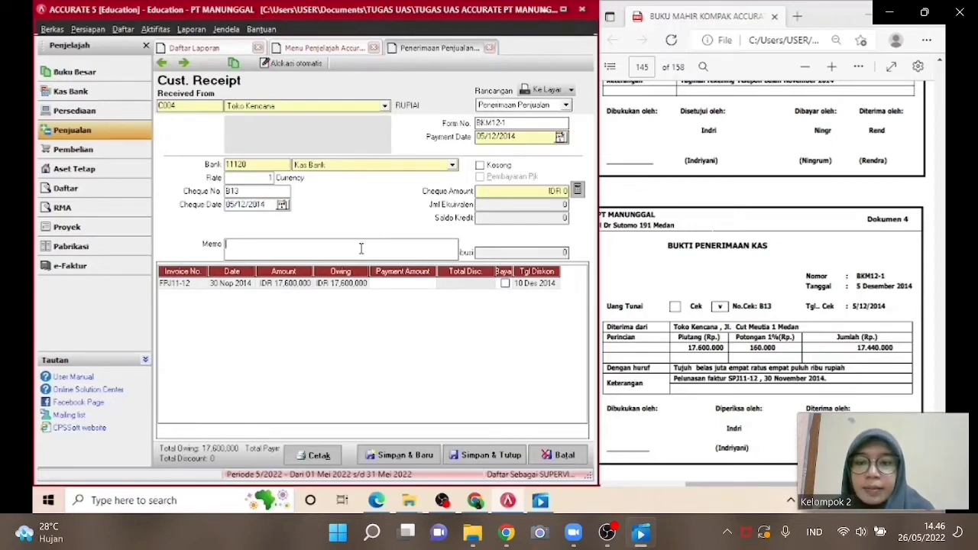
type("PELUNA")
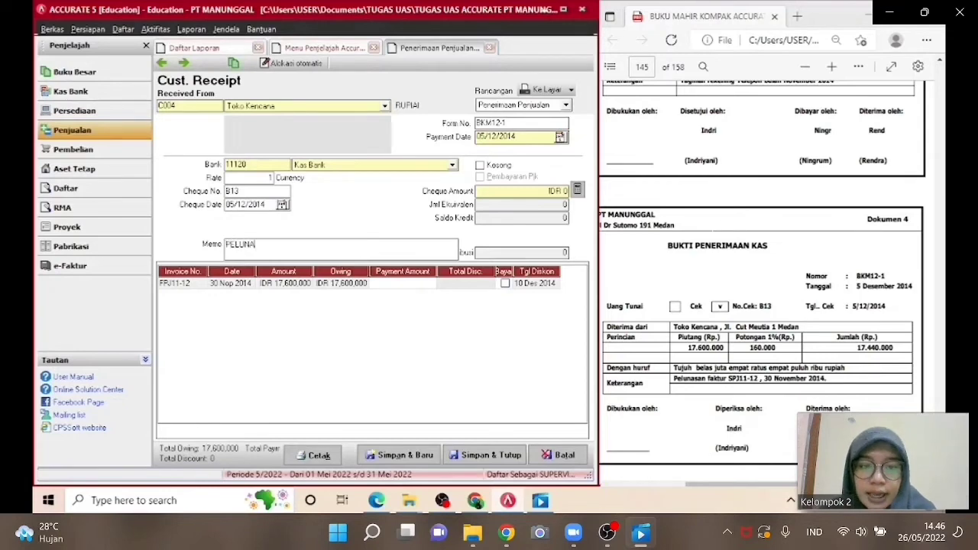
type("SAN FAKTUR")
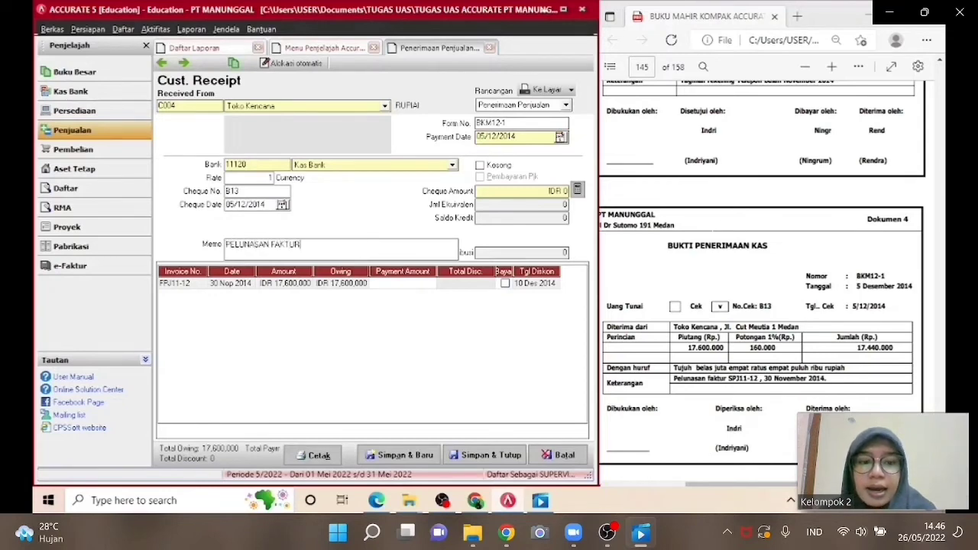
type("P")
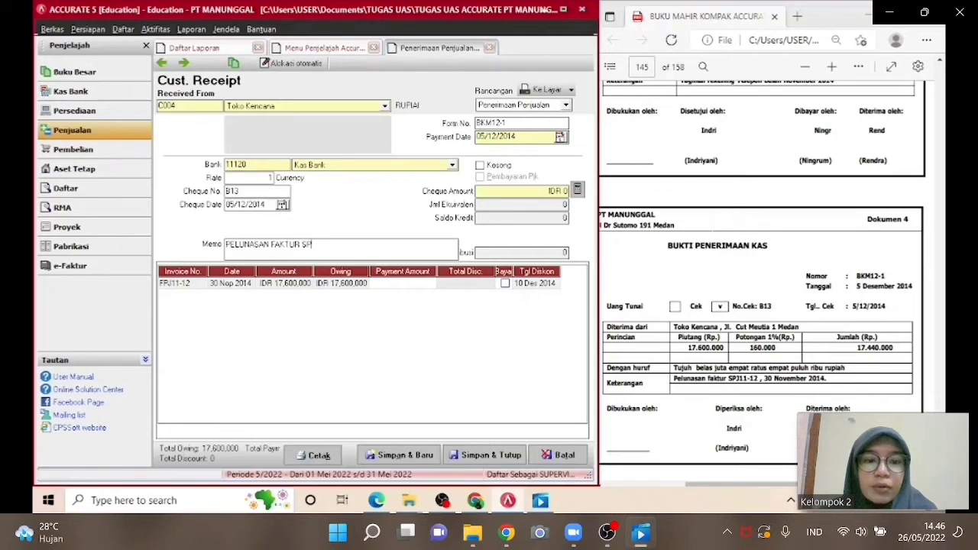
type("J11-12")
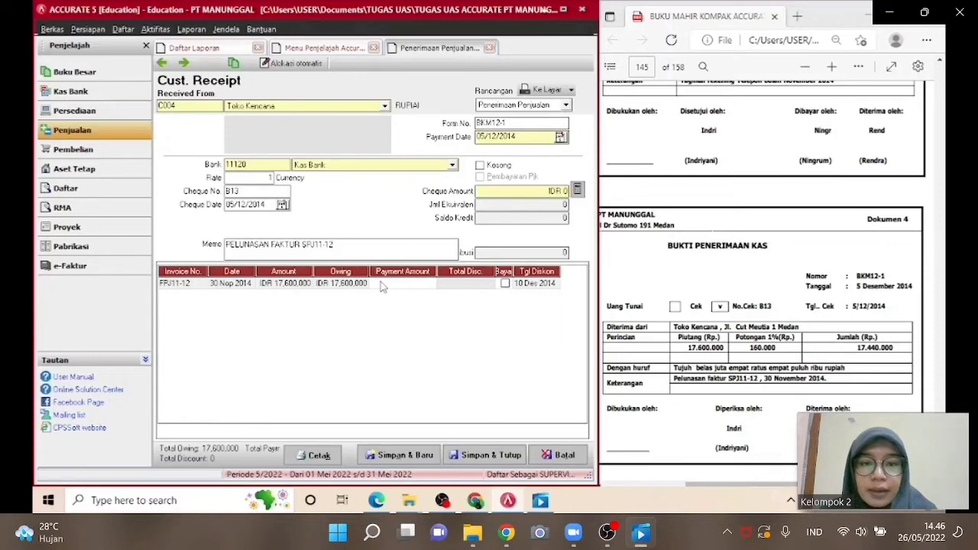
left_click(504, 284)
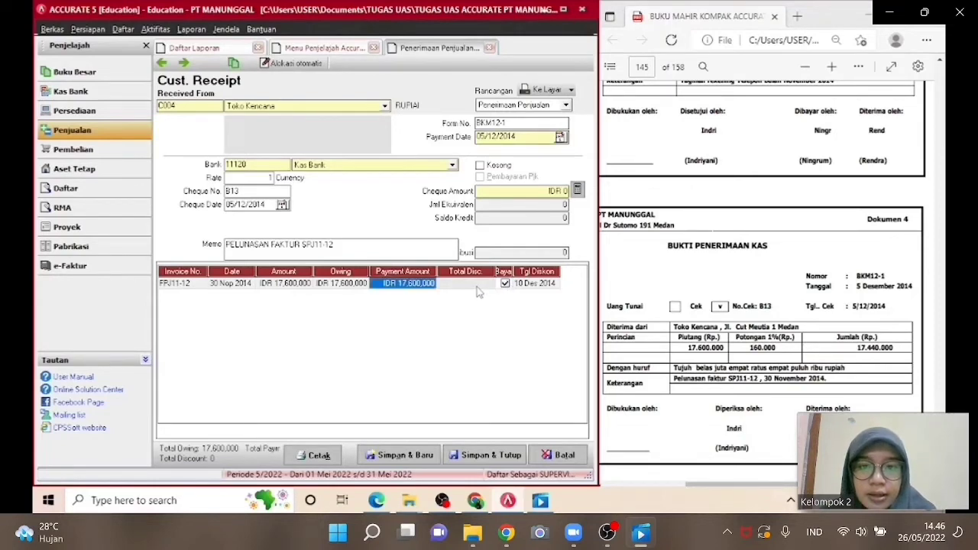
Open the discount details for invoice FPJ11-12 and enter the discount amount.
left_click(477, 286)
left_click(477, 287)
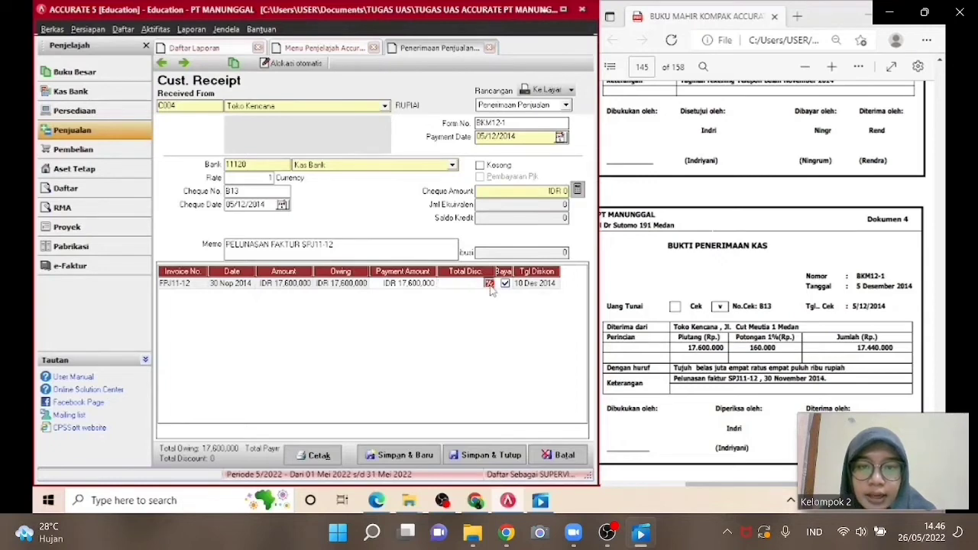
left_click(489, 285)
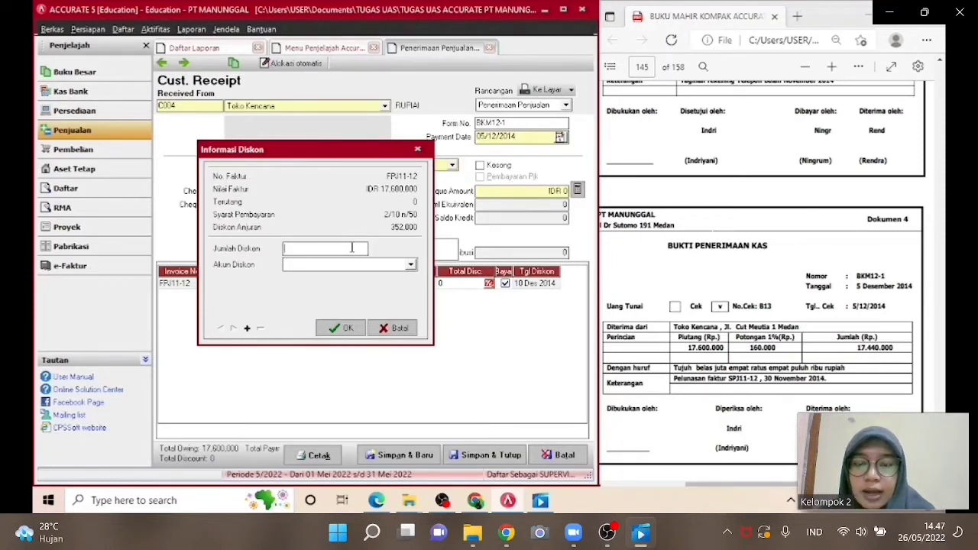
type("1")
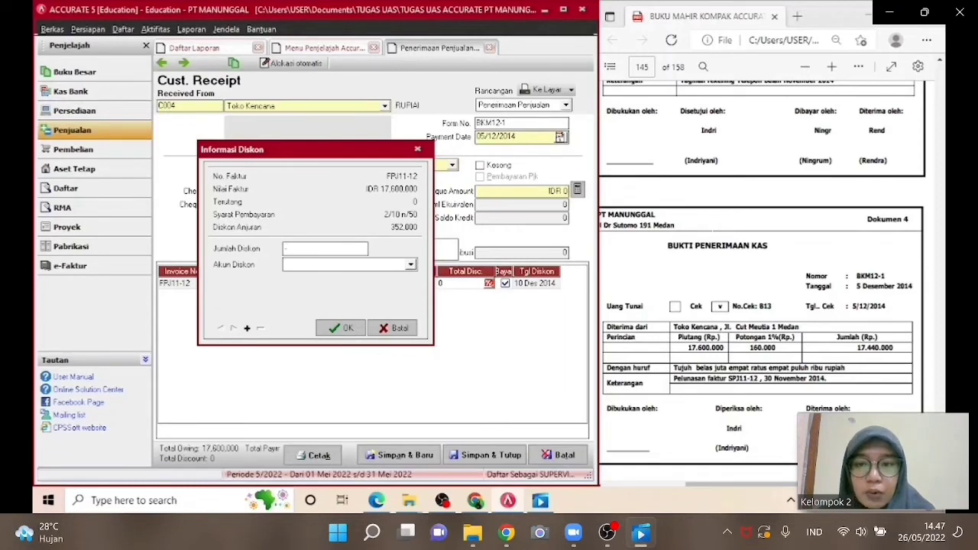
type("60")
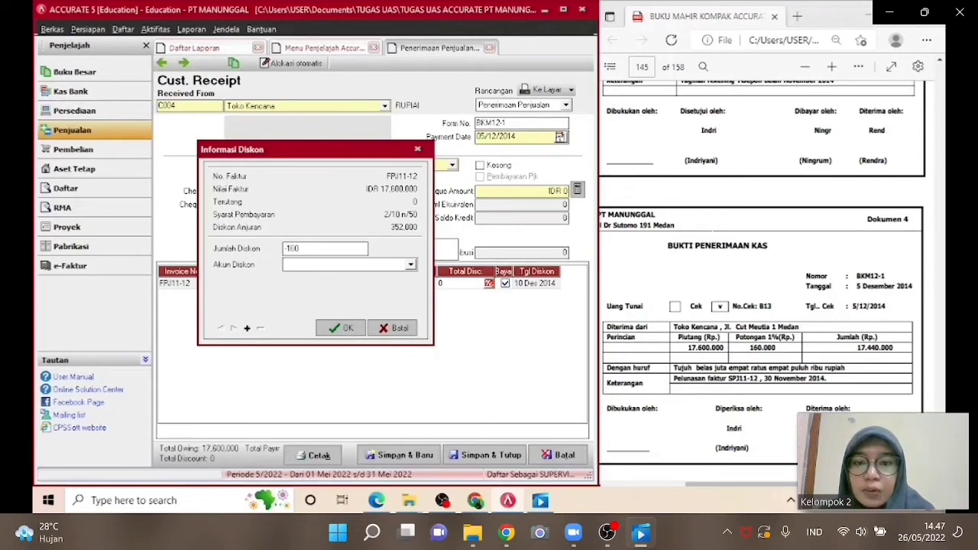
type("000")
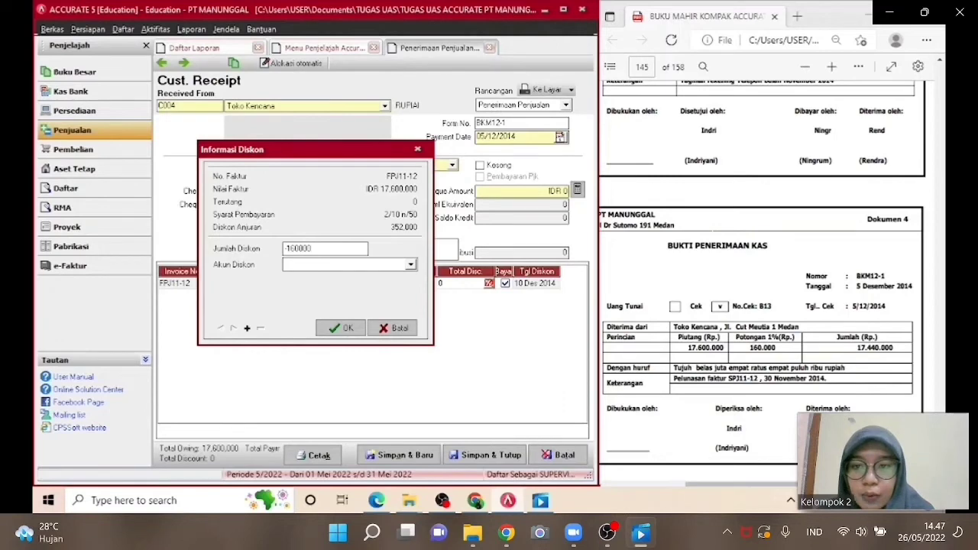
Choose Potongan Penjualan as the discount account.
left_click(365, 264)
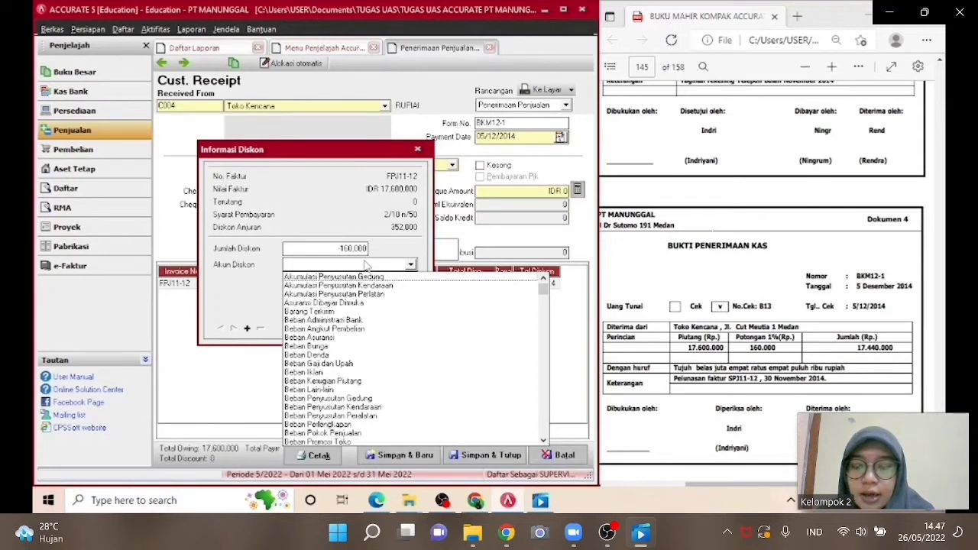
key("Down")
key("Down")
key("Down")
key("Down")
key("Down")
key("Down")
key("Down")
key("Down")
key("Down")
key("Down")
key("Down")
key("Down")
key("Down")
key("Down")
key("Down")
key("Down")
key("Down")
key("Down")
key("Down")
key("Down")
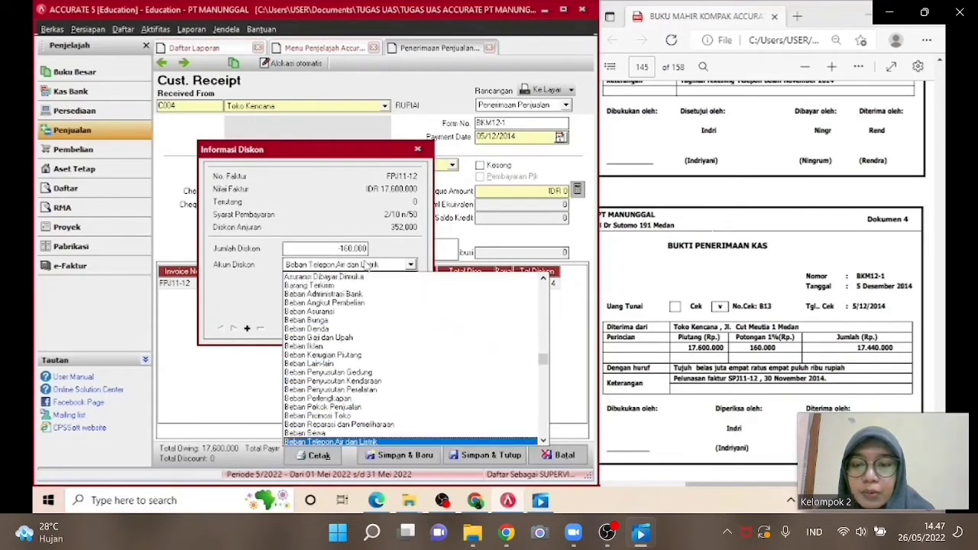
key("Down")
key("Down")
key("Down")
key("Down")
key("Down")
key("Down")
key("Down")
key("Down")
key("Down")
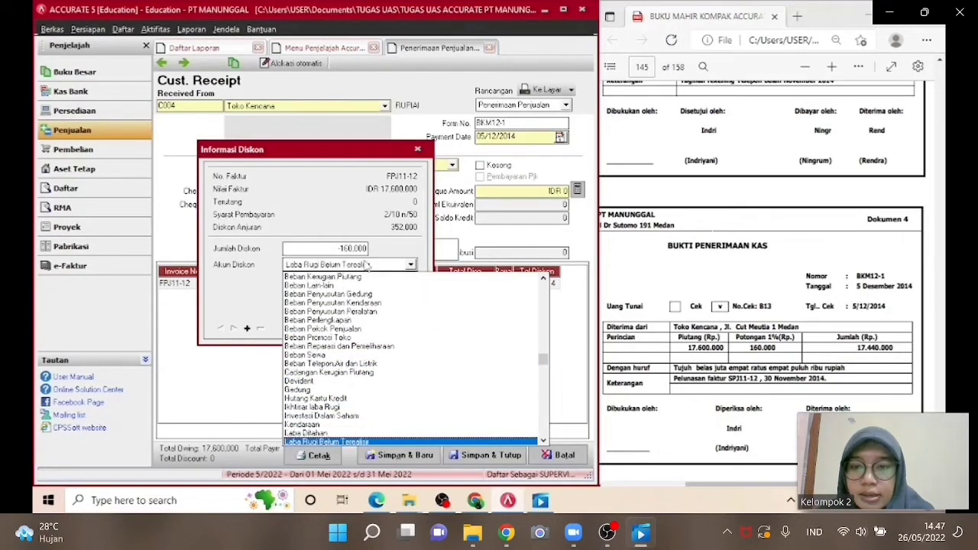
key("Down")
key("Down")
key("Down")
key("Down")
key("Down")
key("Down")
key("Down")
key("Down")
key("Down")
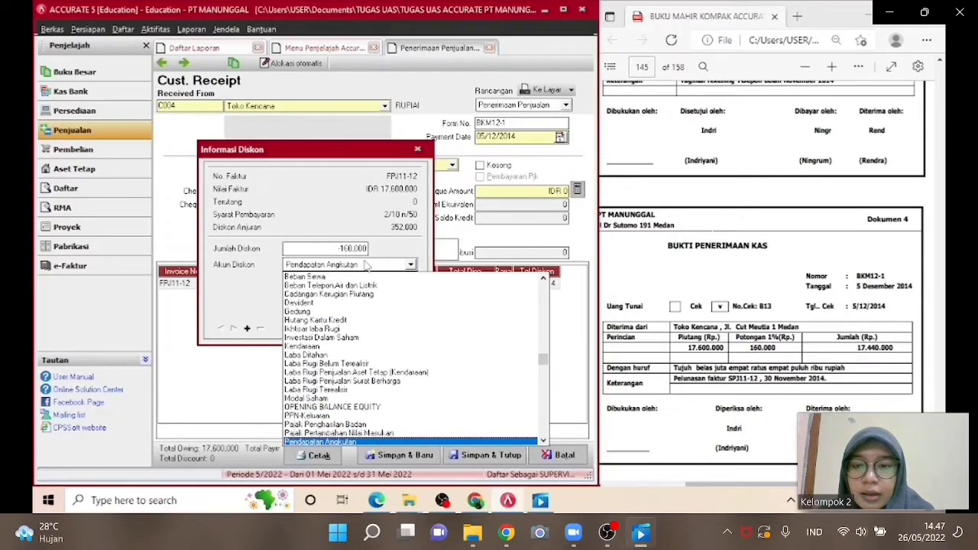
key("Down")
key("Down")
key("Down")
key("Down")
key("Down")
key("Down")
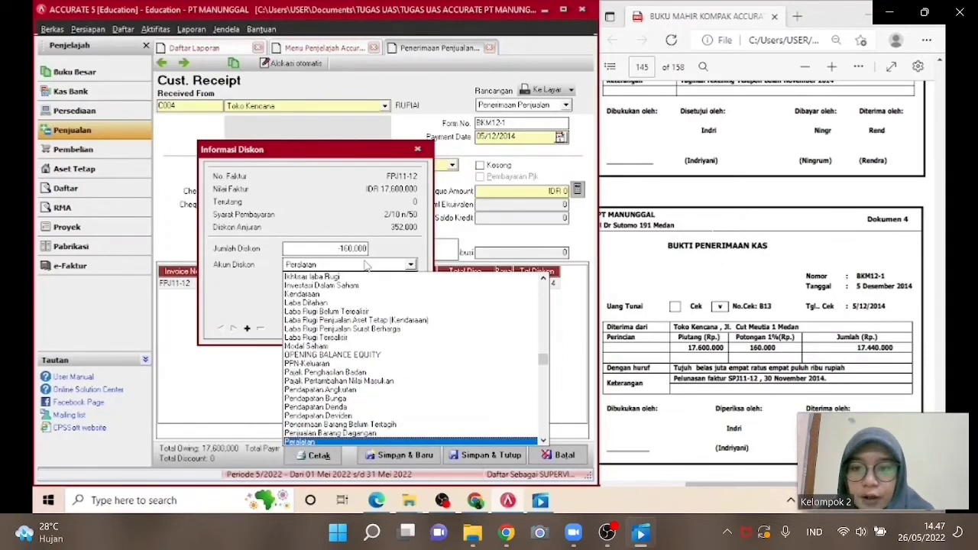
key("Down")
key("Down")
key("Down")
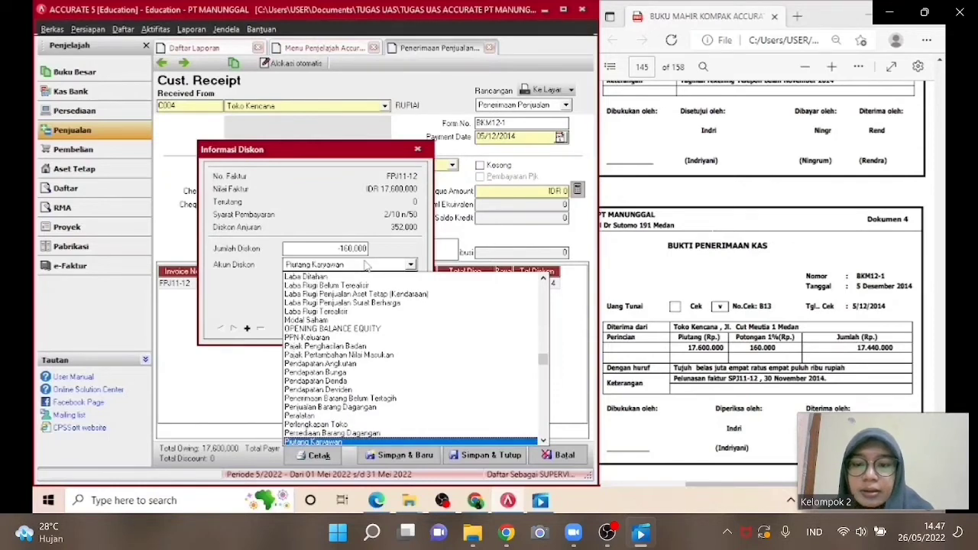
key("Down")
key("Down")
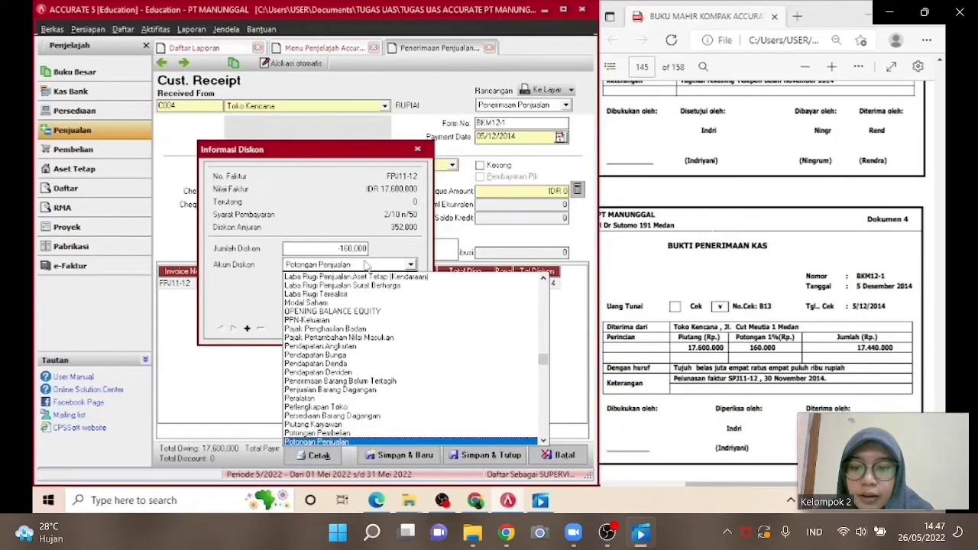
key("Return")
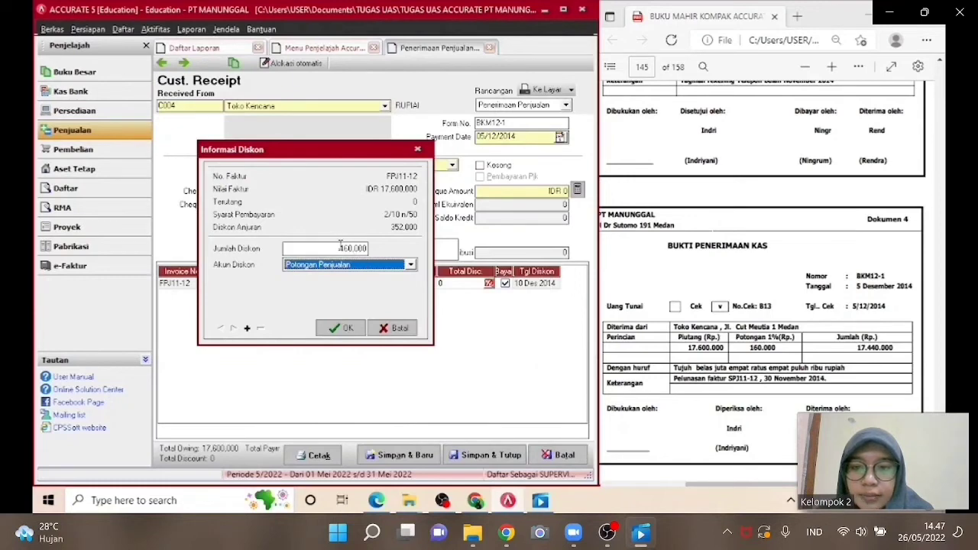
Set the discount amount to 160000 and confirm the invoice discount.
left_click(344, 246)
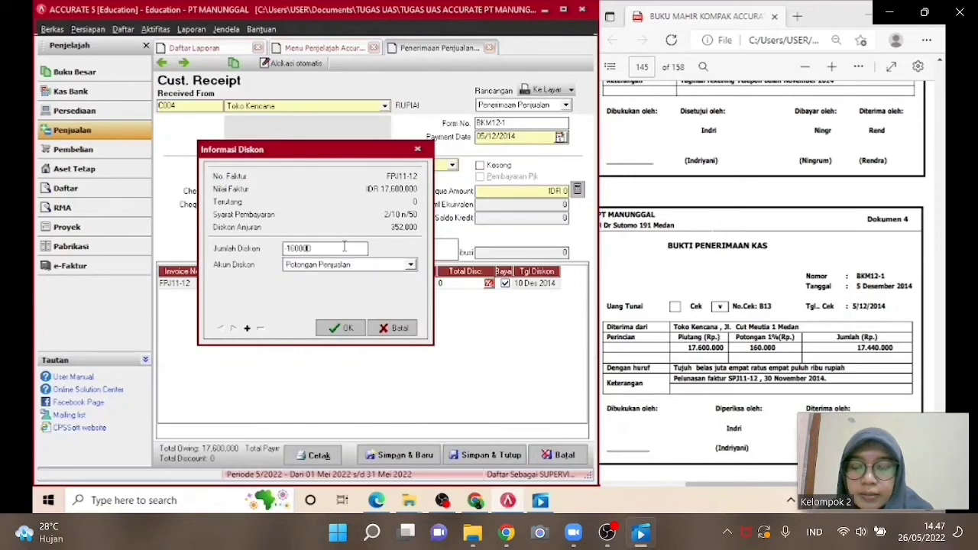
key("Left")
key("Left")
key("Left")
key("Left")
key("Left")
key("Left")
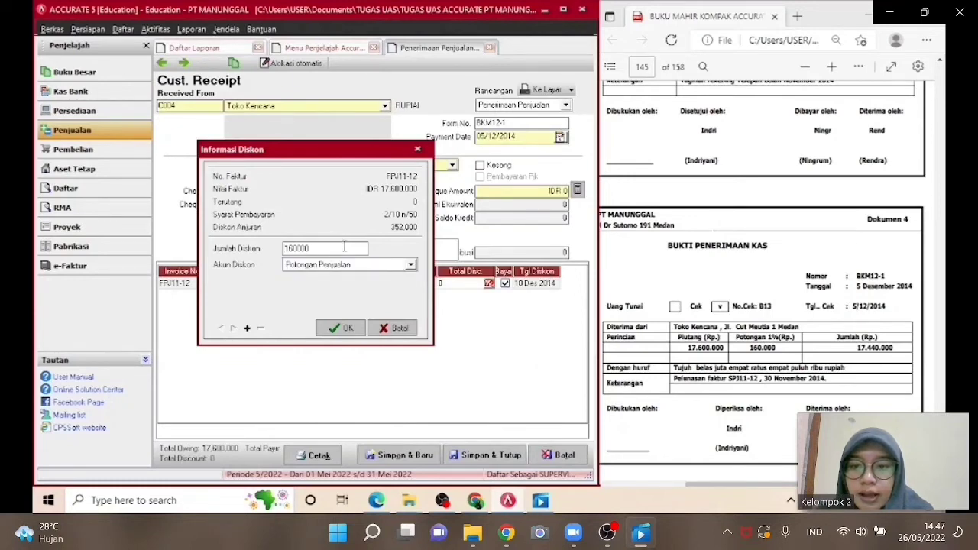
left_click(340, 328)
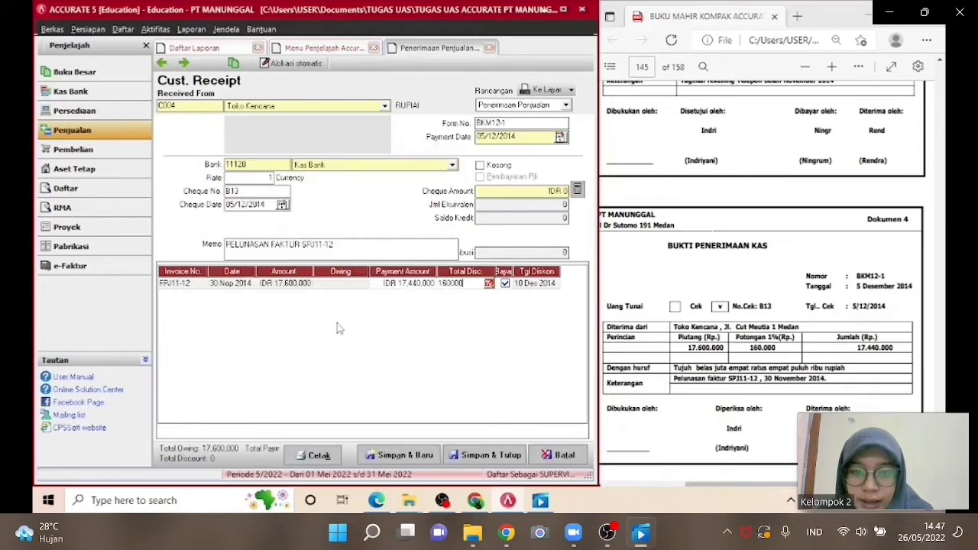
Fill the cheque amount from the payment total, then save and close the customer receipt.
left_click(495, 301)
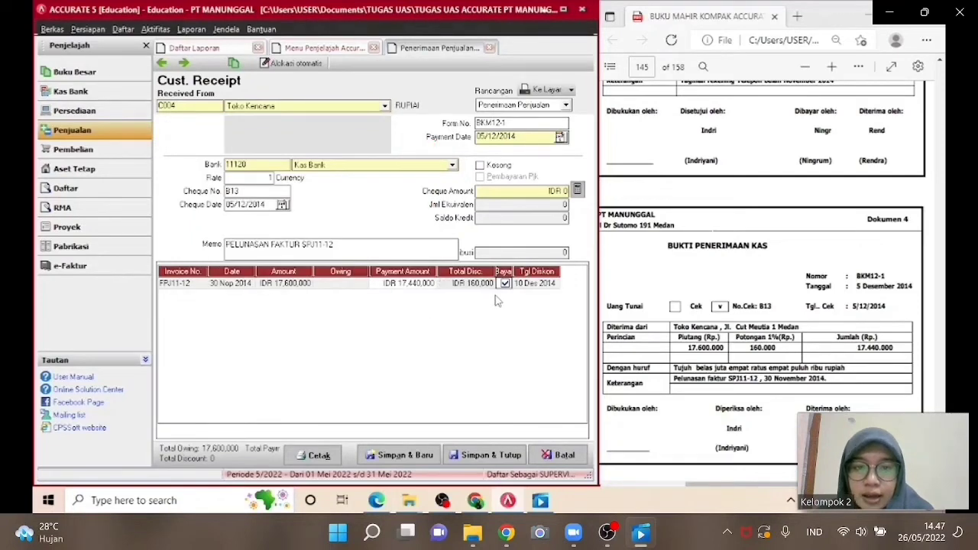
key("Tab")
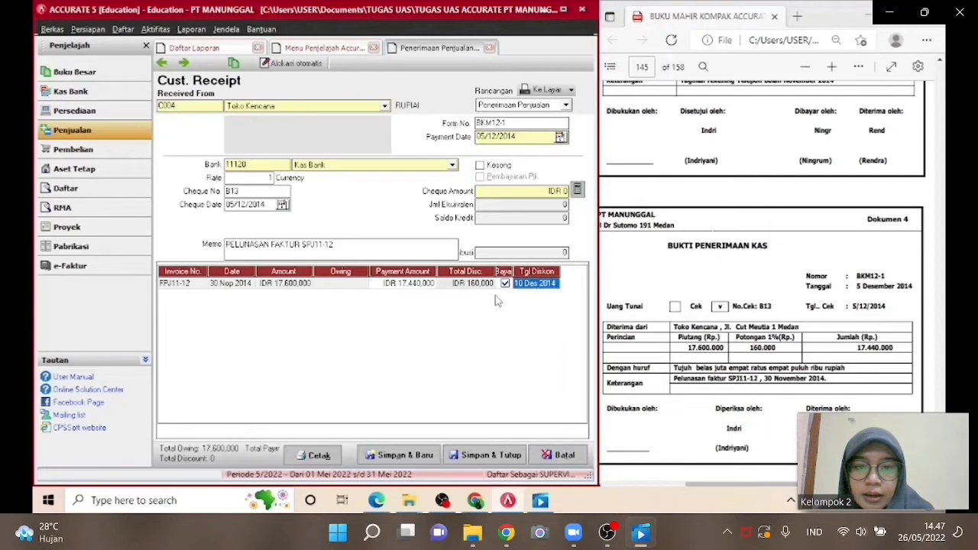
key("Tab")
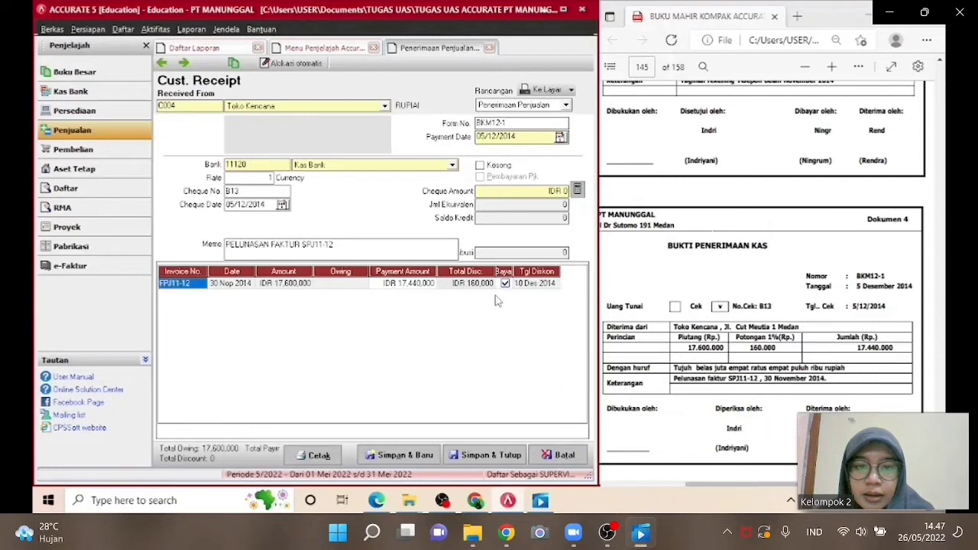
left_click(578, 190)
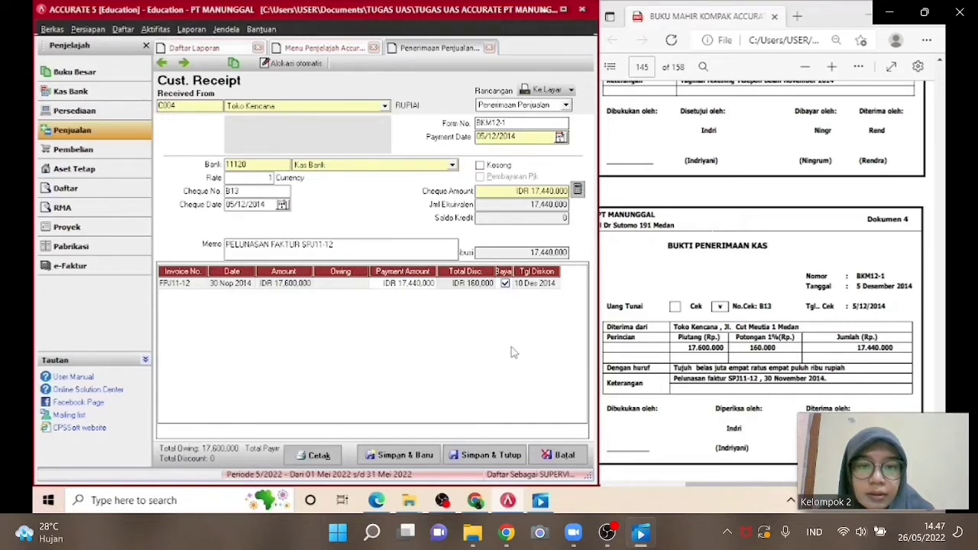
left_click(484, 456)
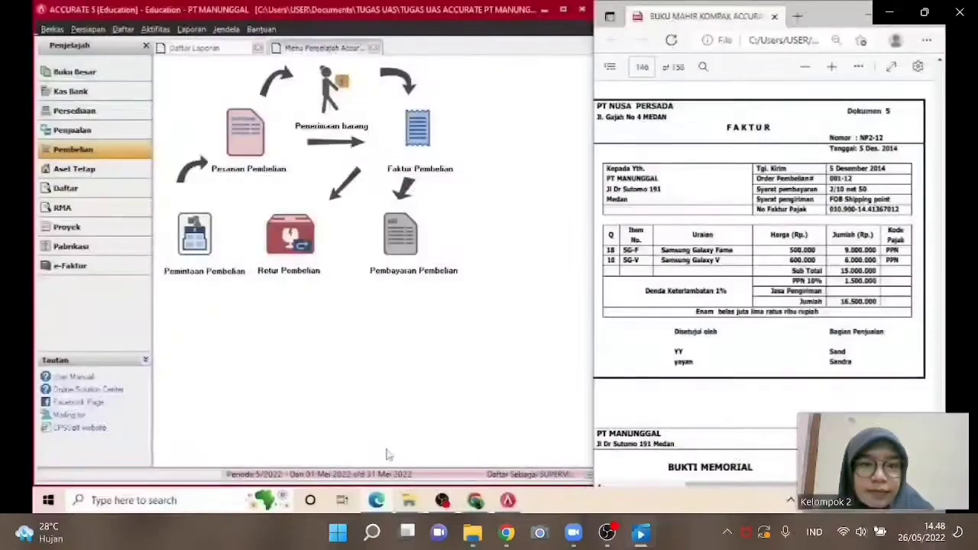
Start a new purchase invoice and choose PT Nusa Indah as the vendor.
left_click(432, 162)
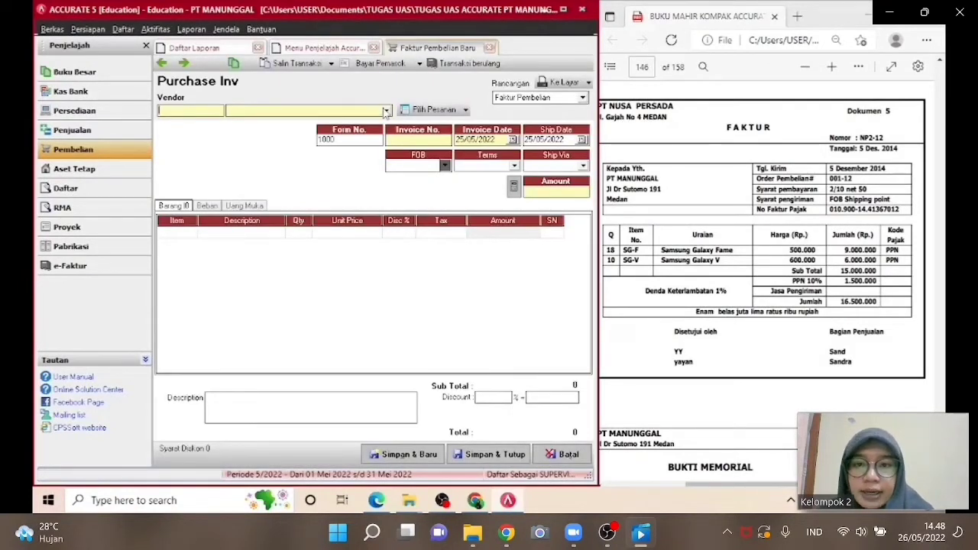
left_click(387, 111)
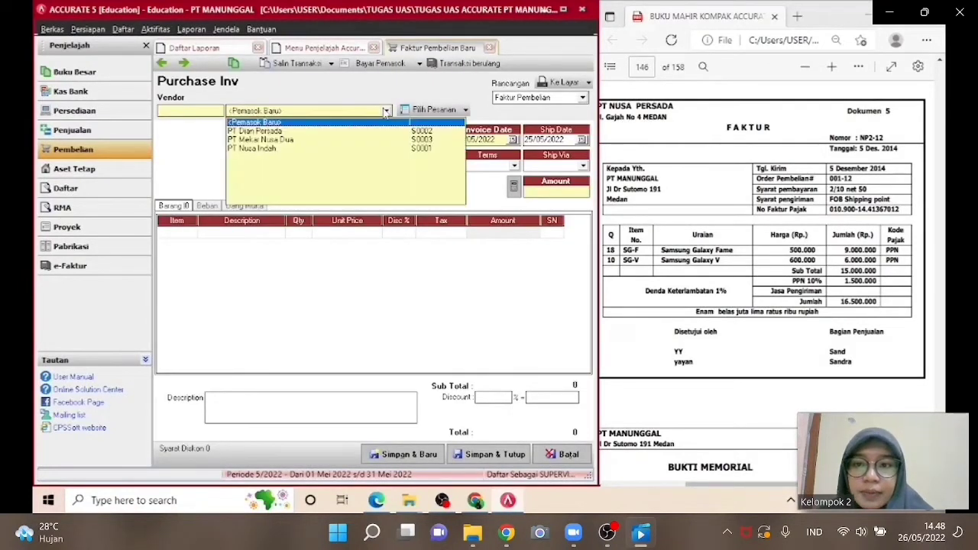
left_click(345, 152)
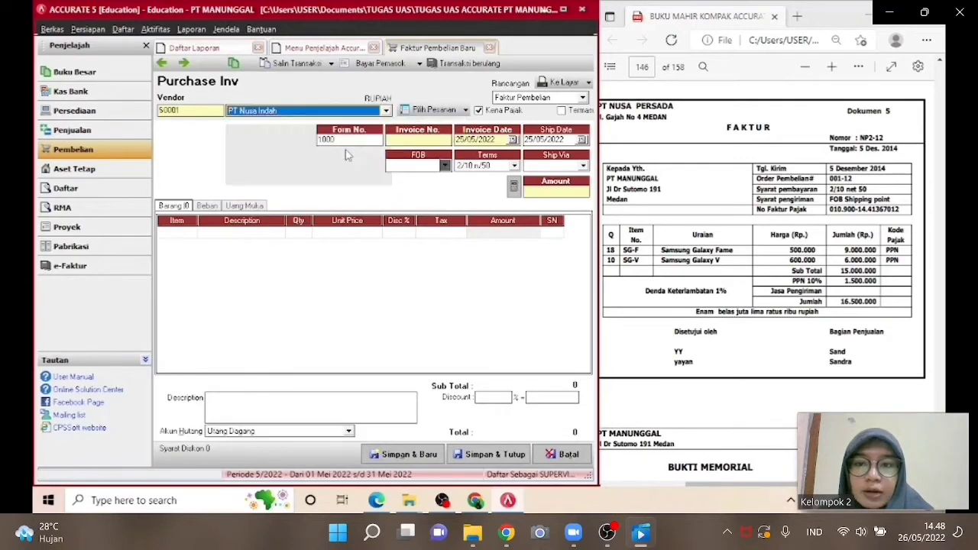
Enter invoice number NP2-12 and set the invoice date to 05/12/2014.
left_click(408, 139)
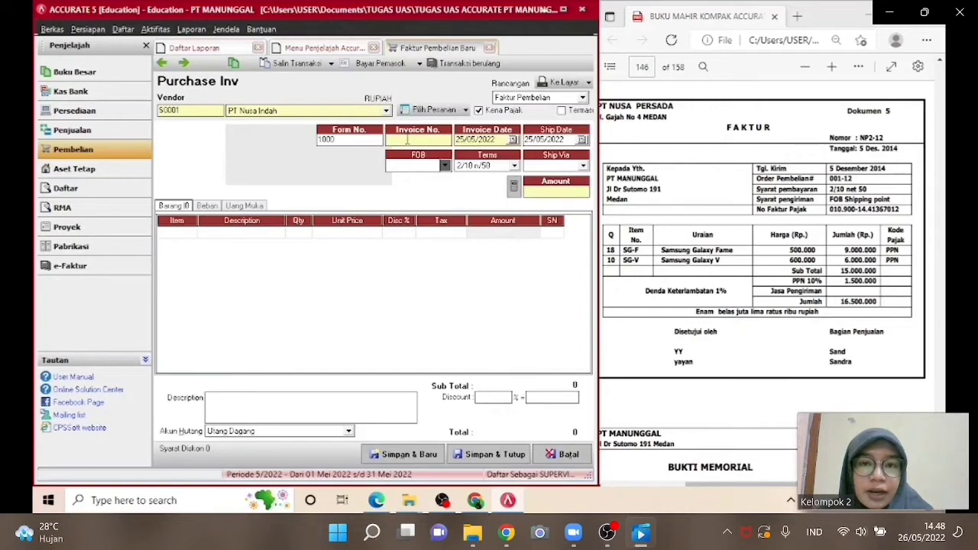
type("NP")
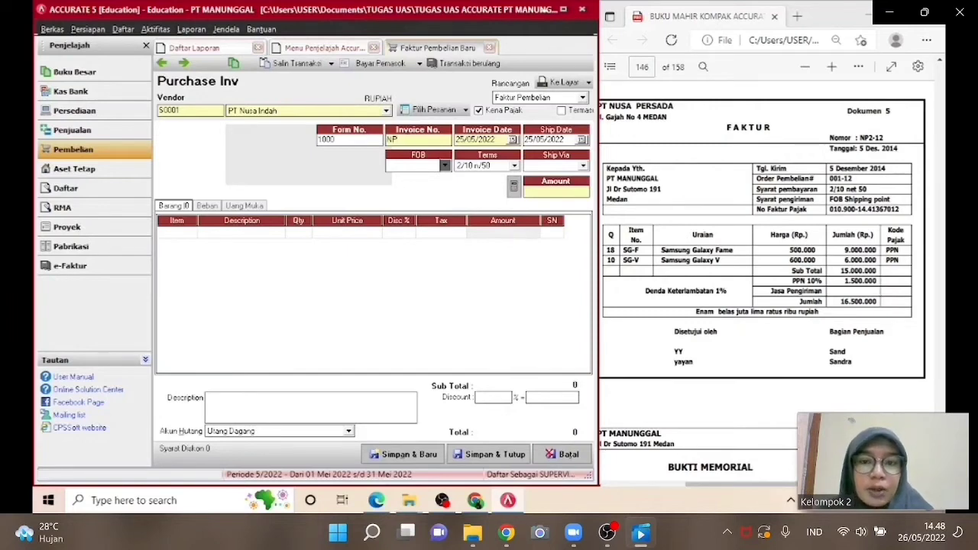
type("2-12")
key("Tab")
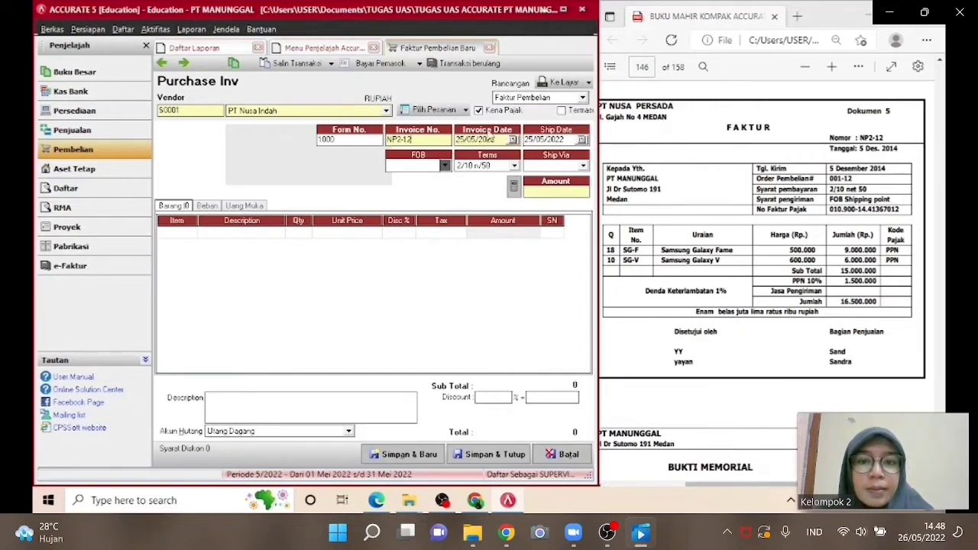
left_click_drag(496, 139, 456, 140)
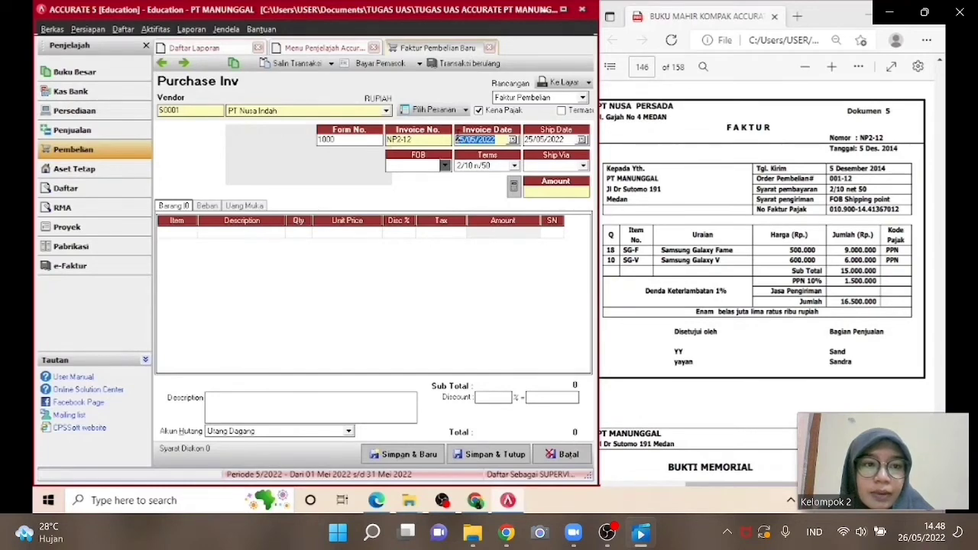
type("05/12/")
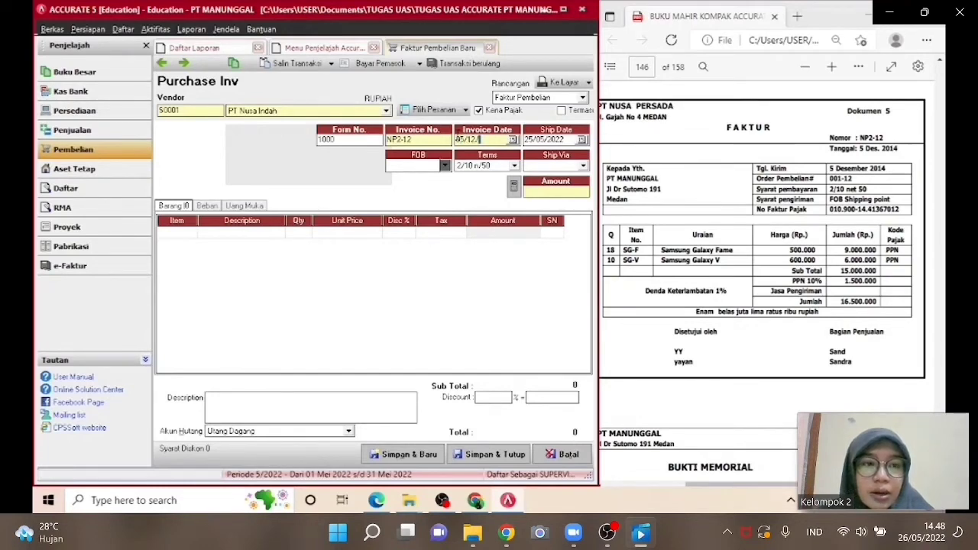
type("2014")
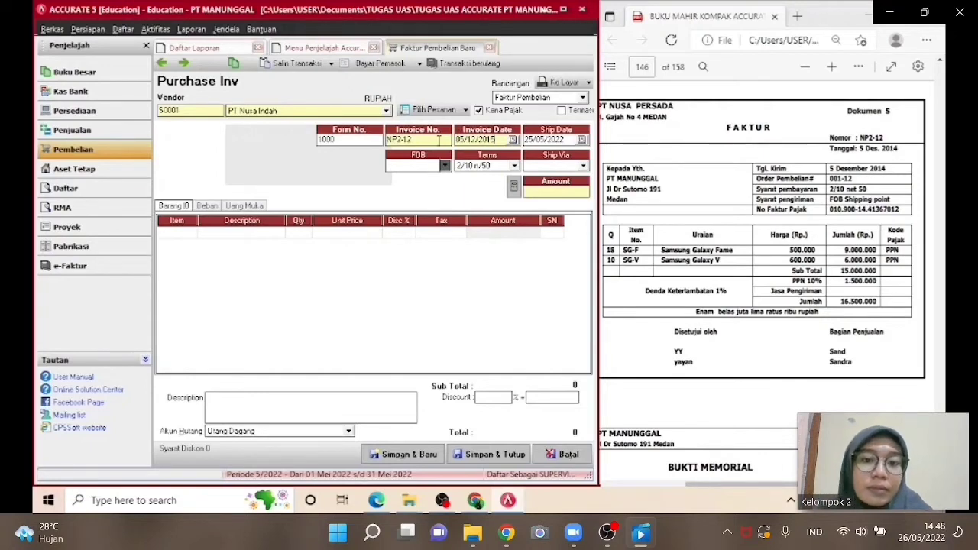
Set the form number of the purchase invoice to 001-12.
left_click(324, 141)
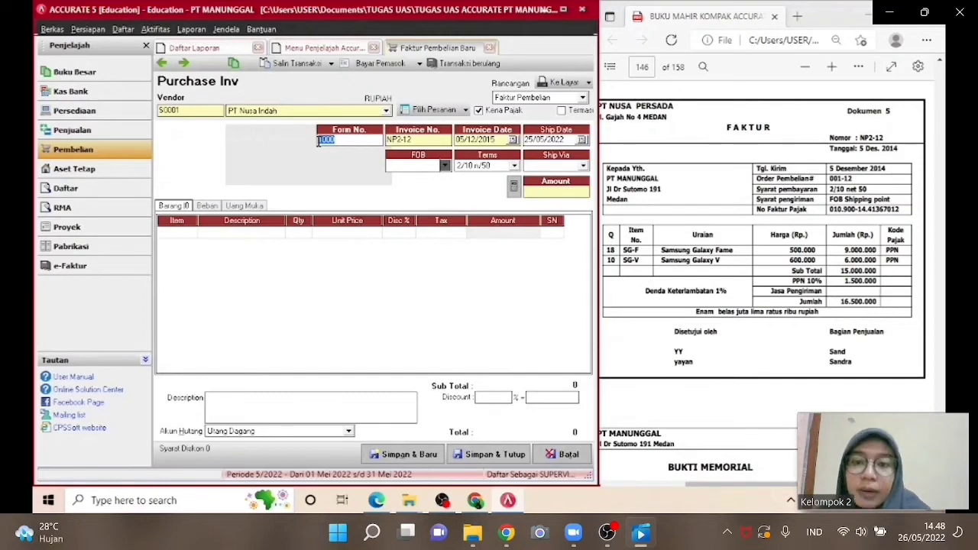
type("00")
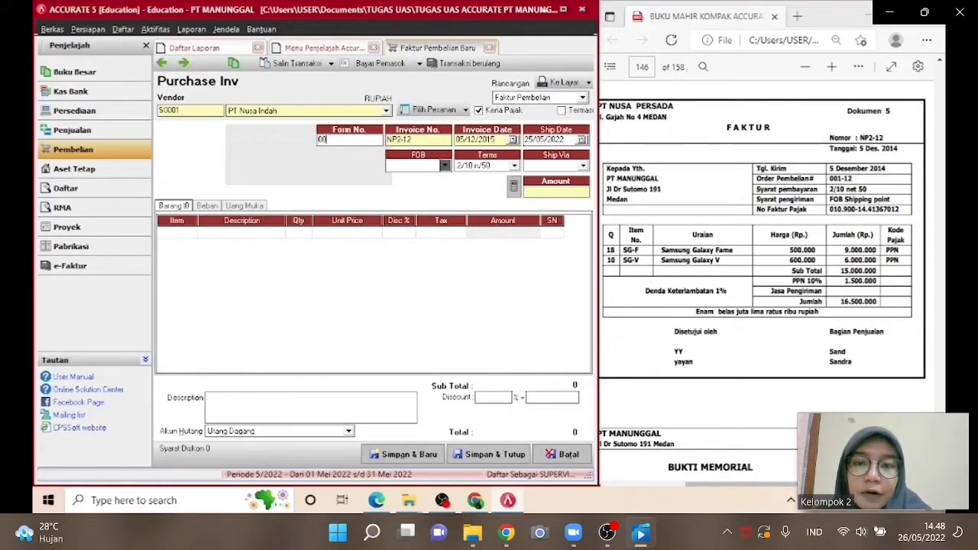
type("1")
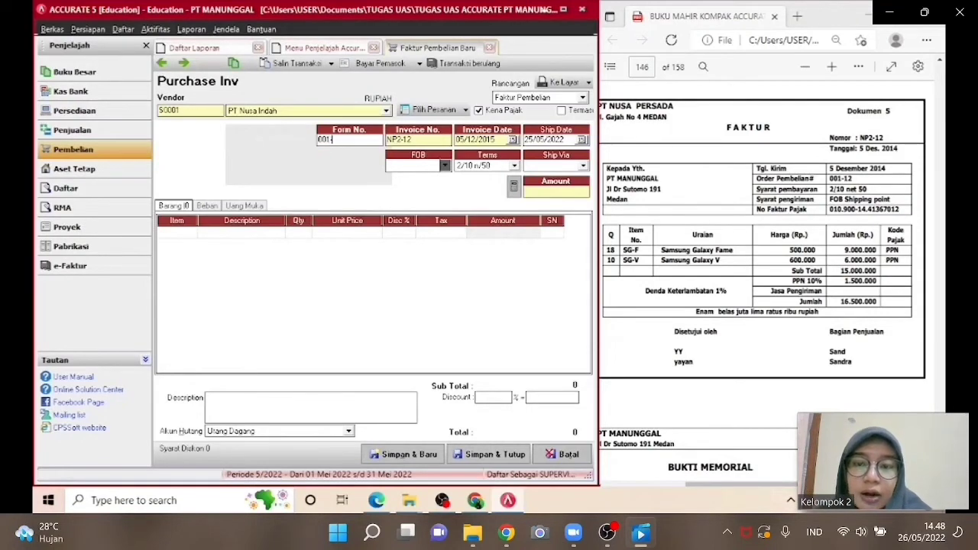
type("-12")
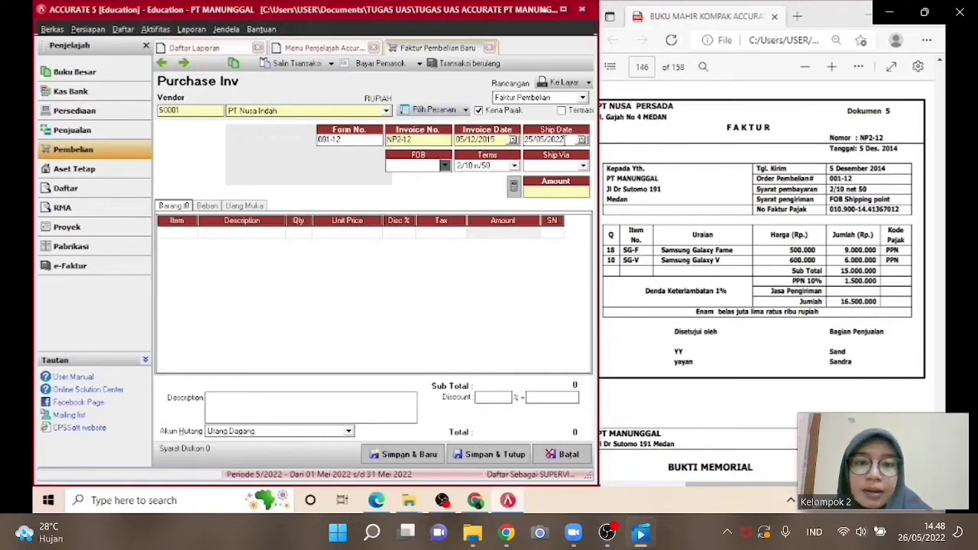
Set the ship date to 05/12/2014 and choose Shipping Point as the FOB.
left_click_drag(566, 140, 524, 140)
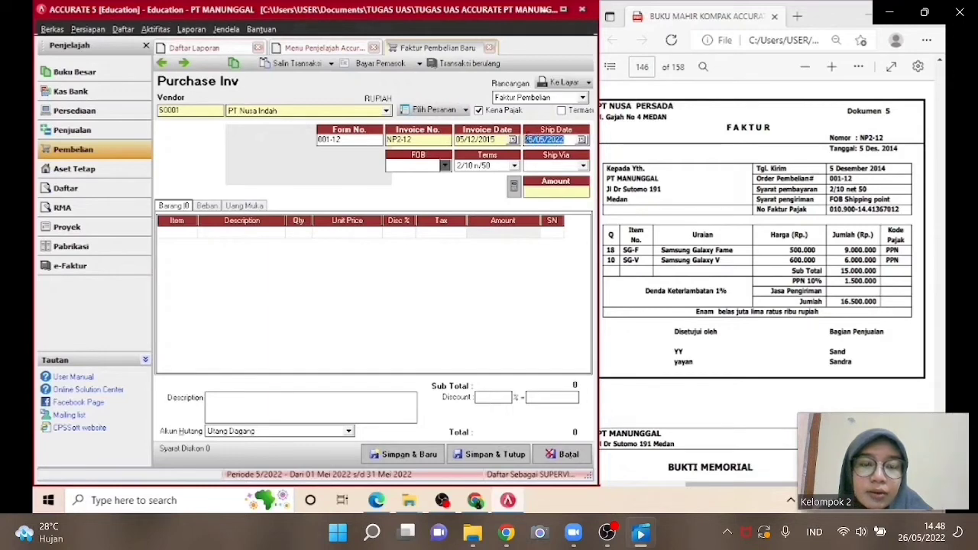
type("05/12/2")
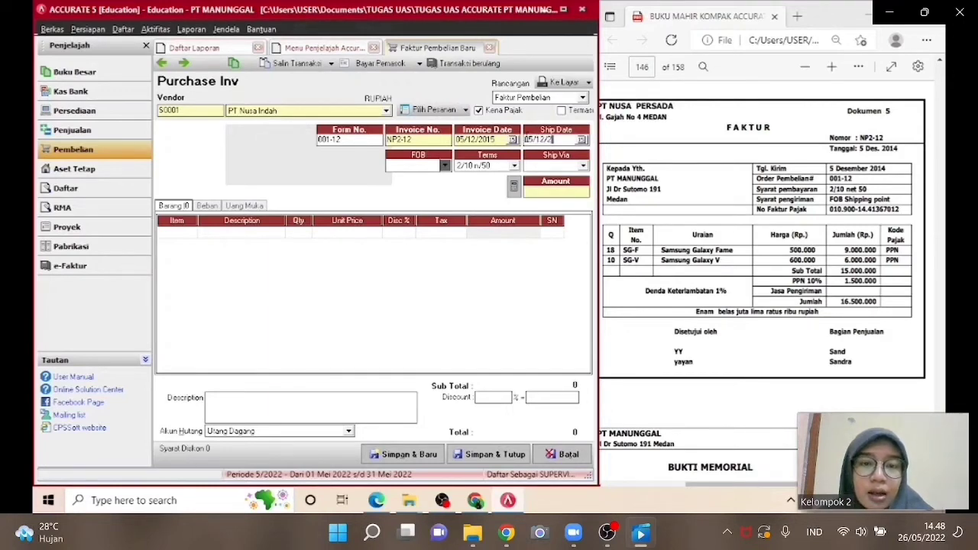
type("014")
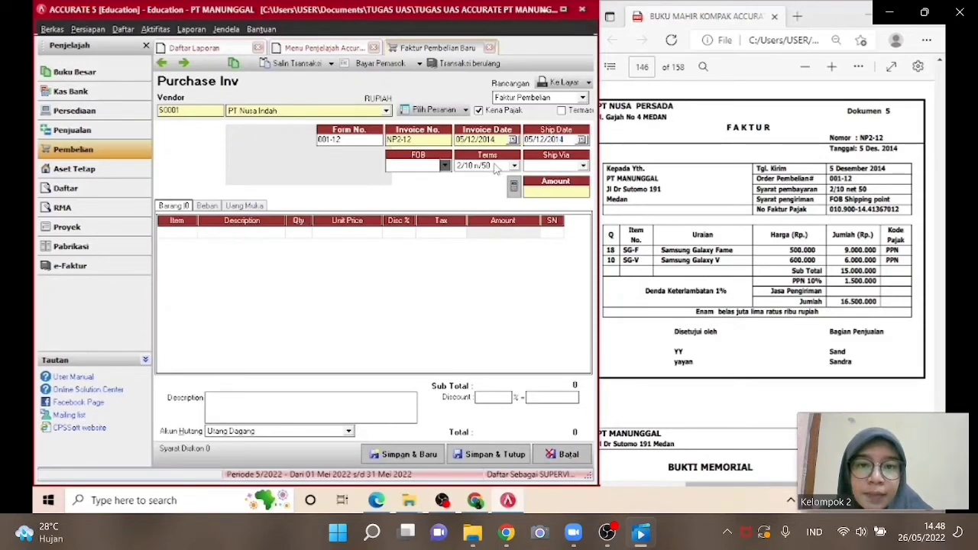
left_click(444, 166)
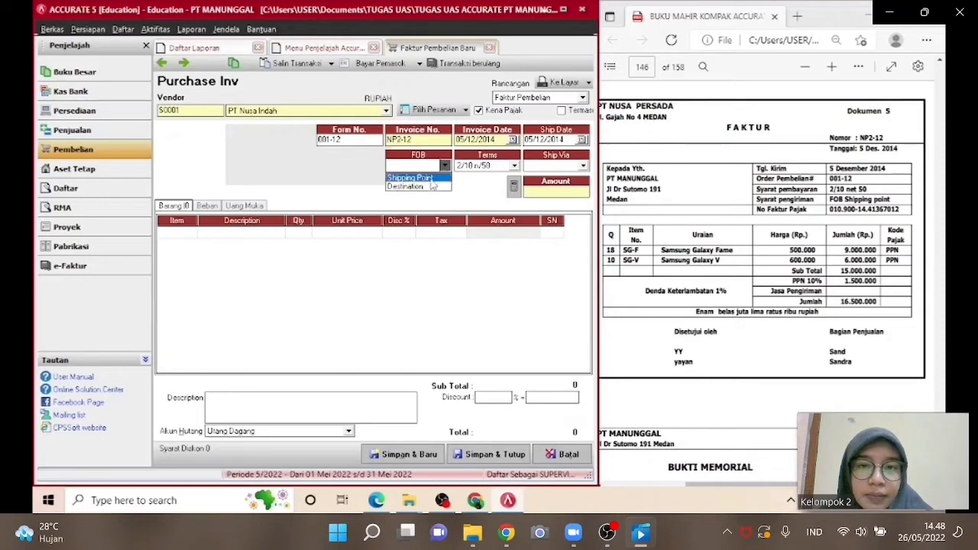
left_click(431, 180)
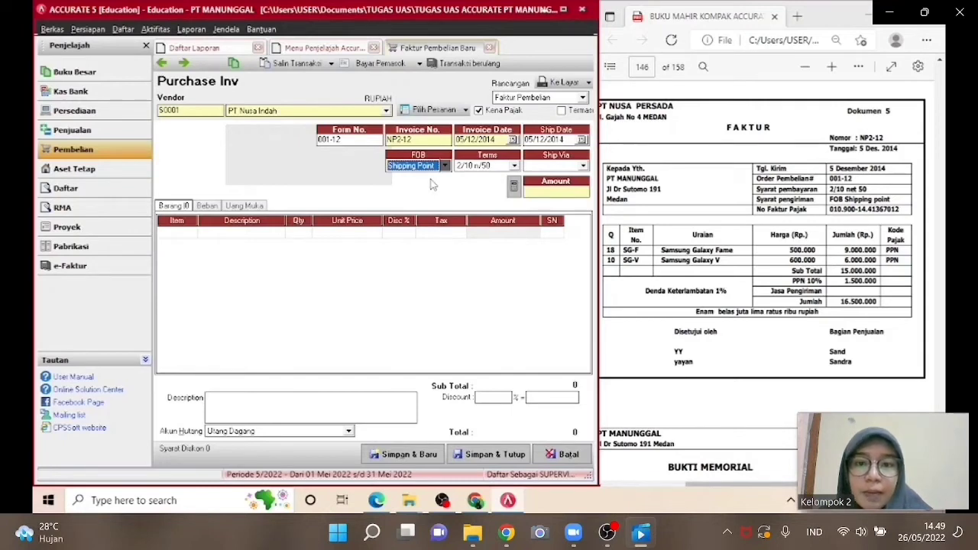
Add Samsung Galaxy Fame (SG-F) as an item line with quantity 18 and unit price 500000.
left_click(194, 237)
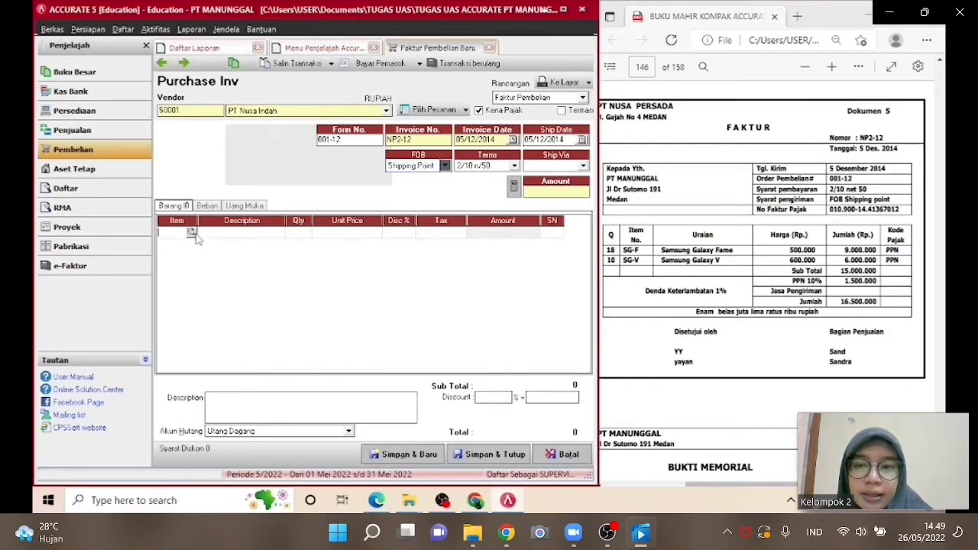
left_click(192, 233)
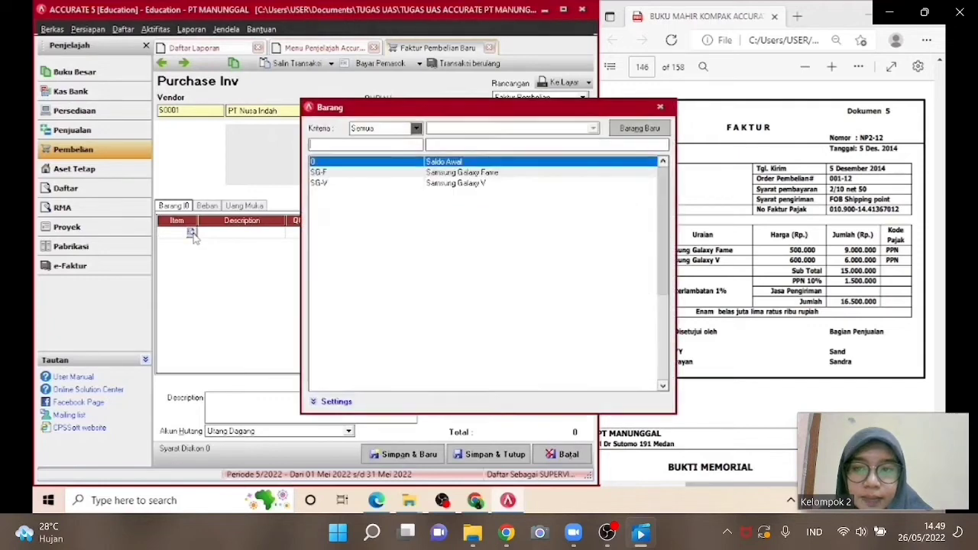
double_click(441, 174)
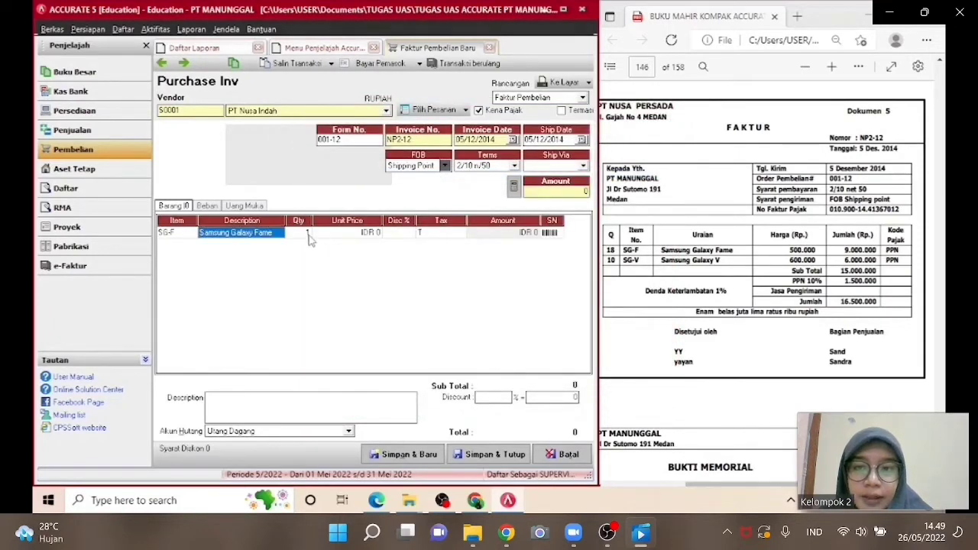
left_click(304, 236)
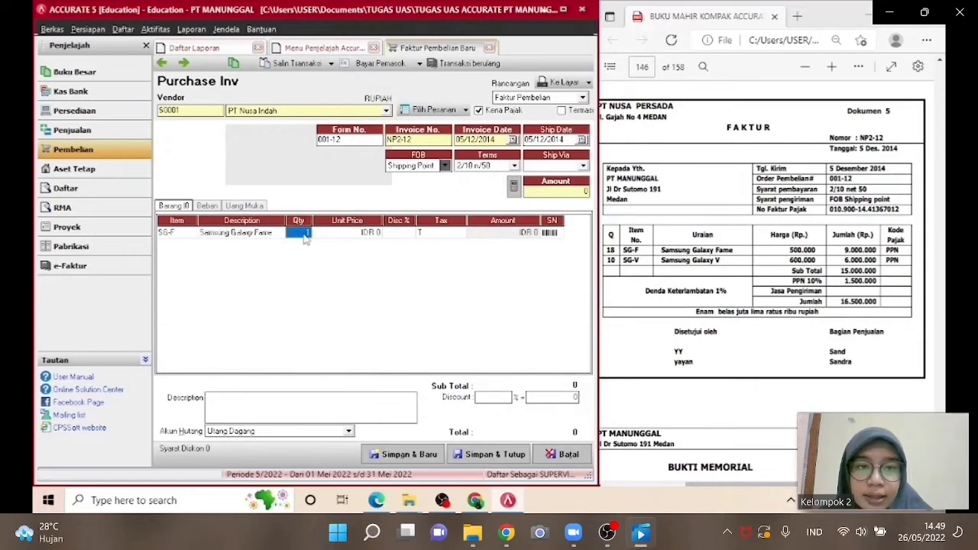
type("500")
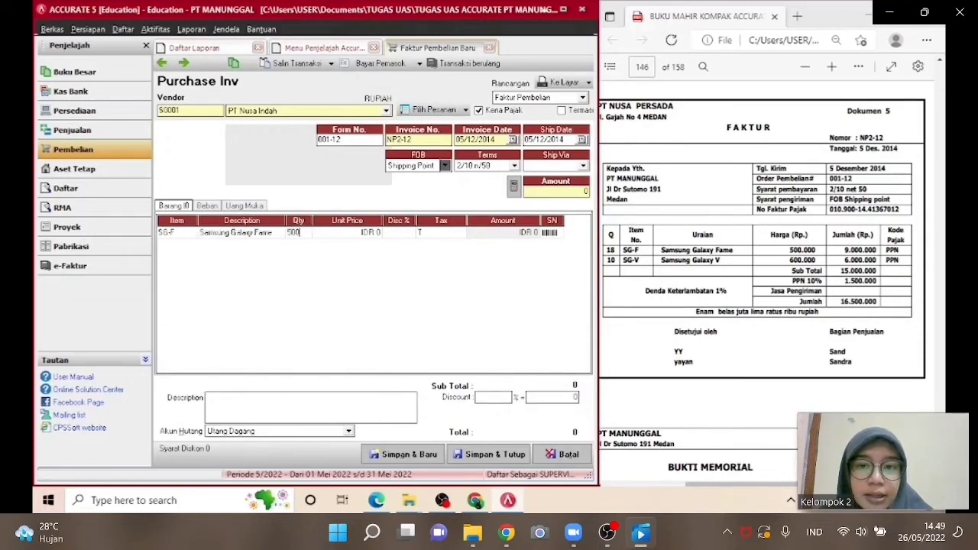
key("BackSpace")
key("BackSpace")
key("BackSpace")
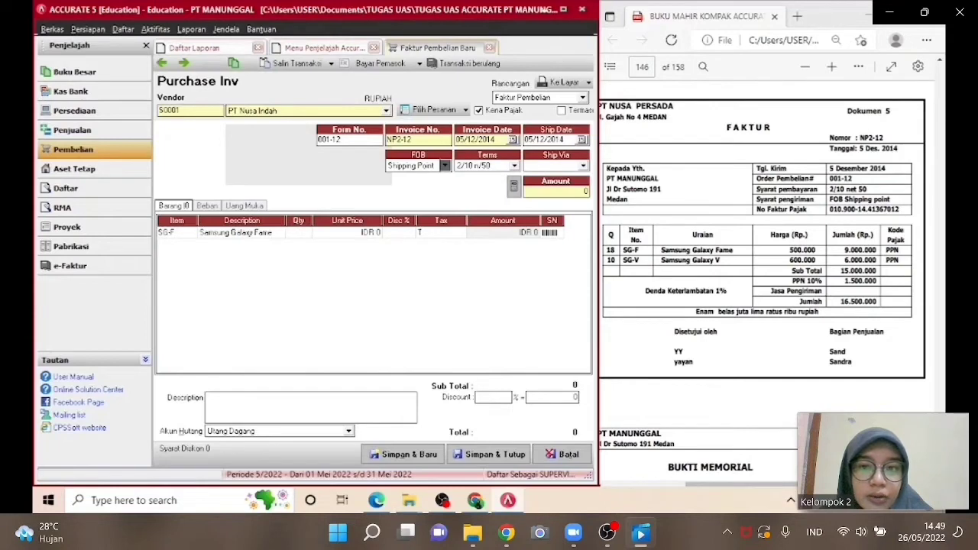
type("18")
key("Tab")
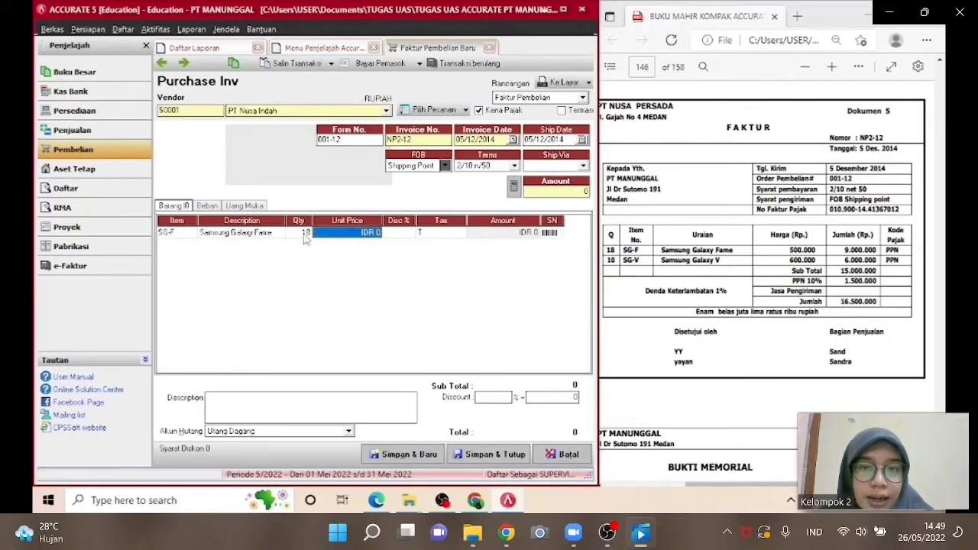
type("500000")
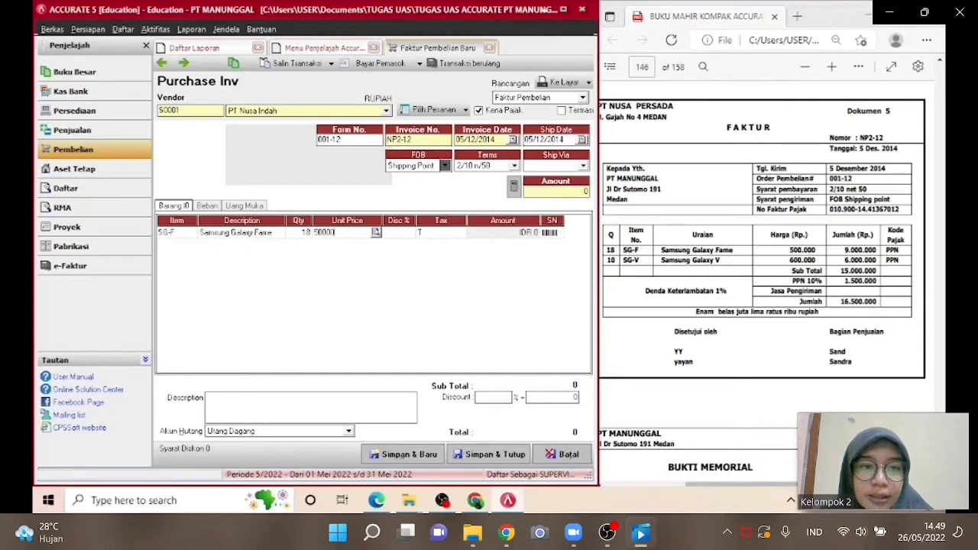
key("Tab")
key("Tab")
key("Tab")
key("Tab")
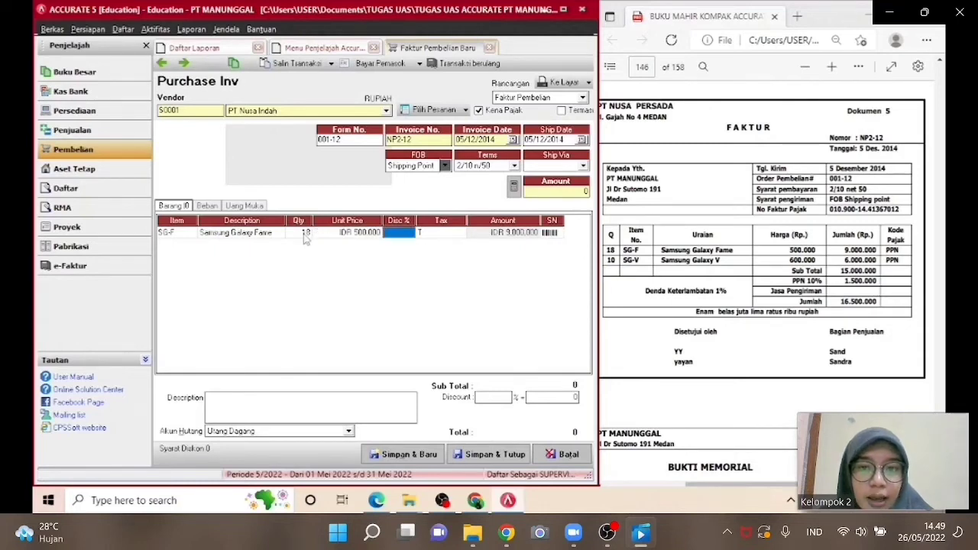
key("Tab")
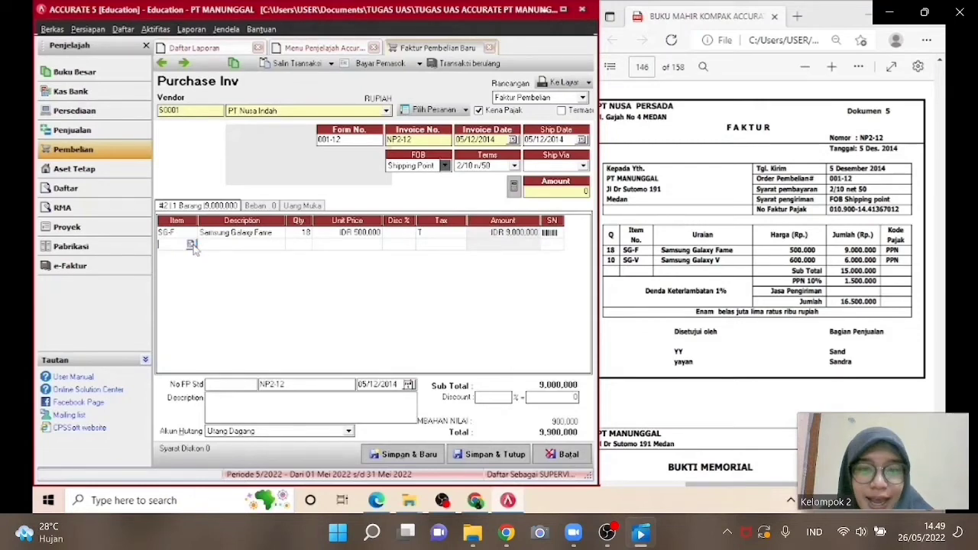
Add Samsung Galaxy V (SG-V) as a second item line with quantity 10 and unit price 600000.
left_click(192, 245)
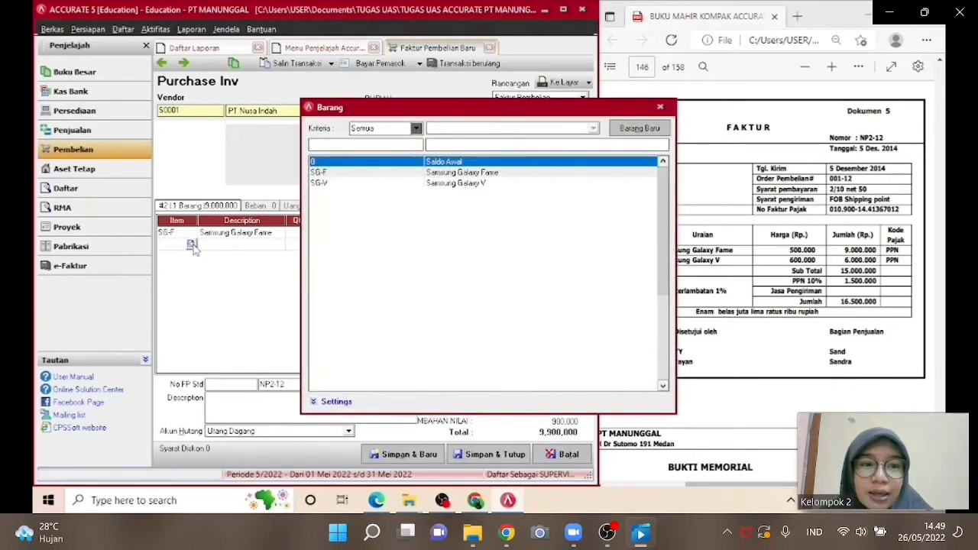
left_click(394, 187)
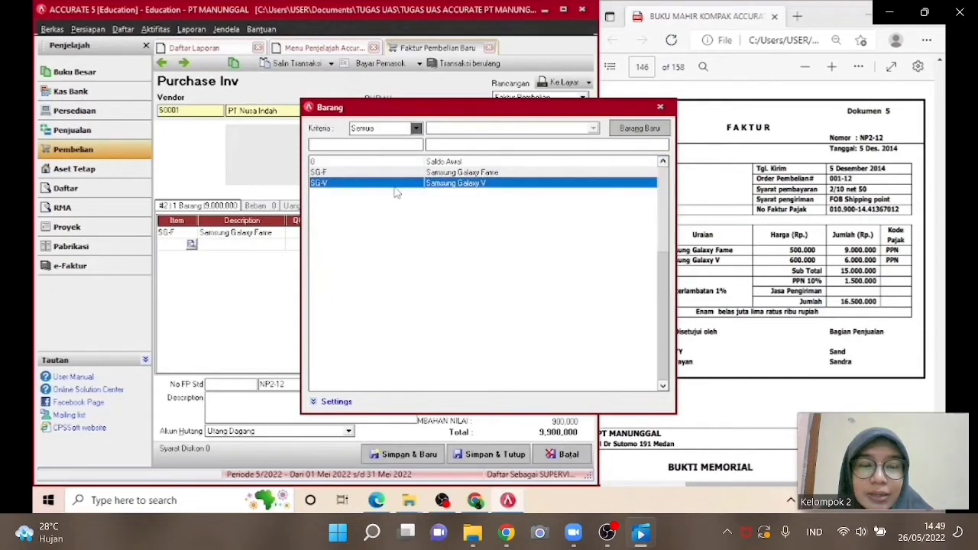
double_click(394, 187)
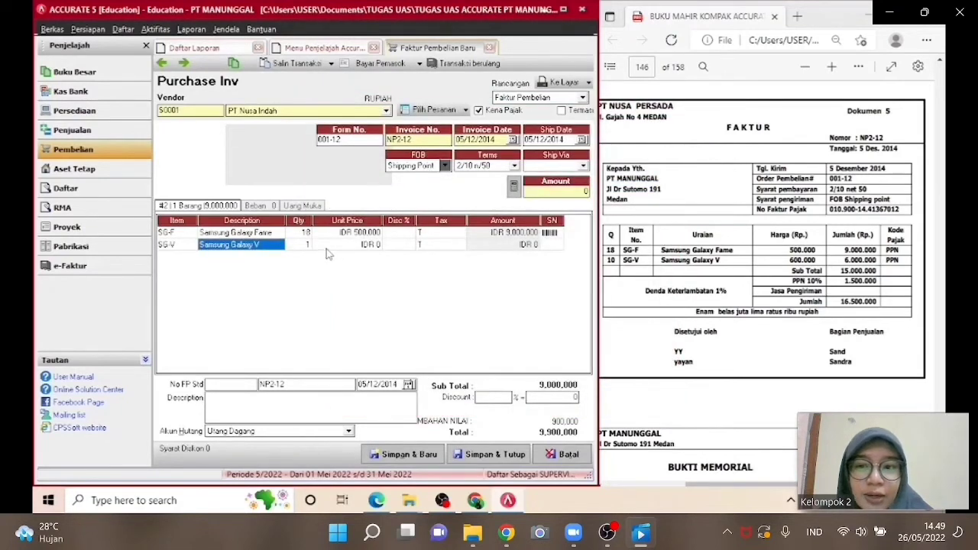
left_click(304, 245)
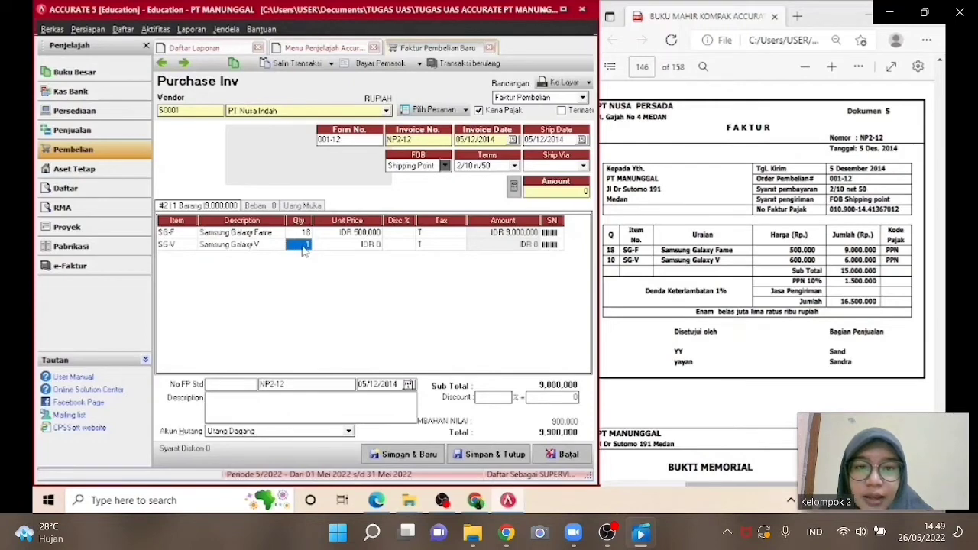
type("10")
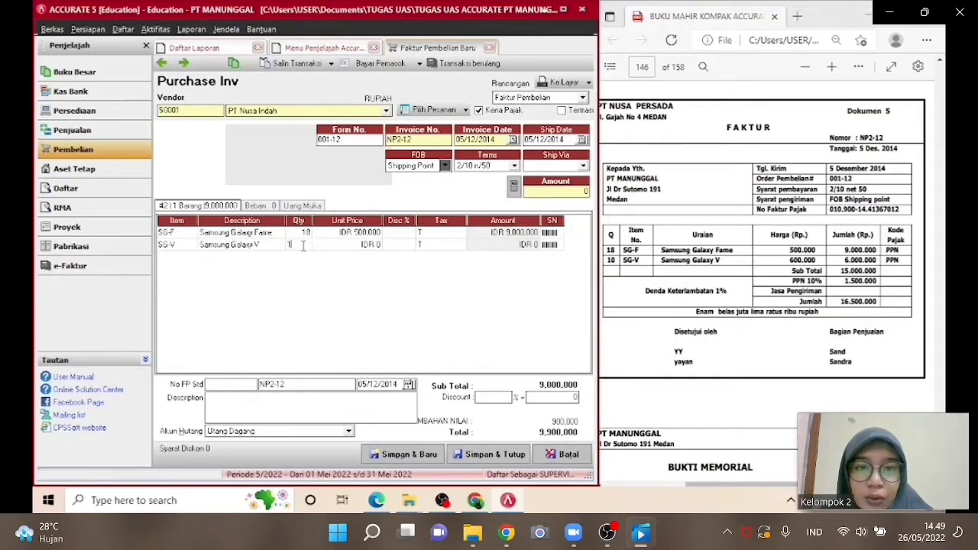
key("Tab")
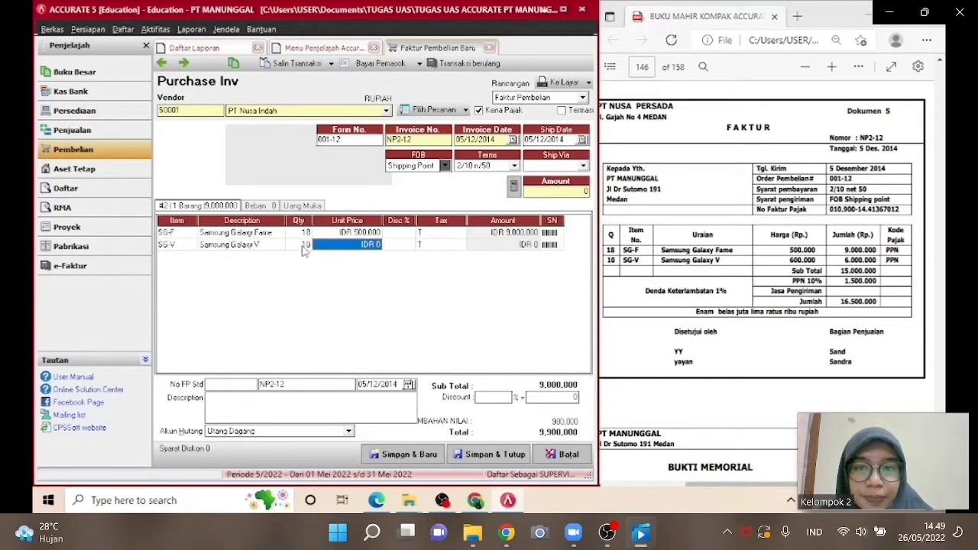
type("6")
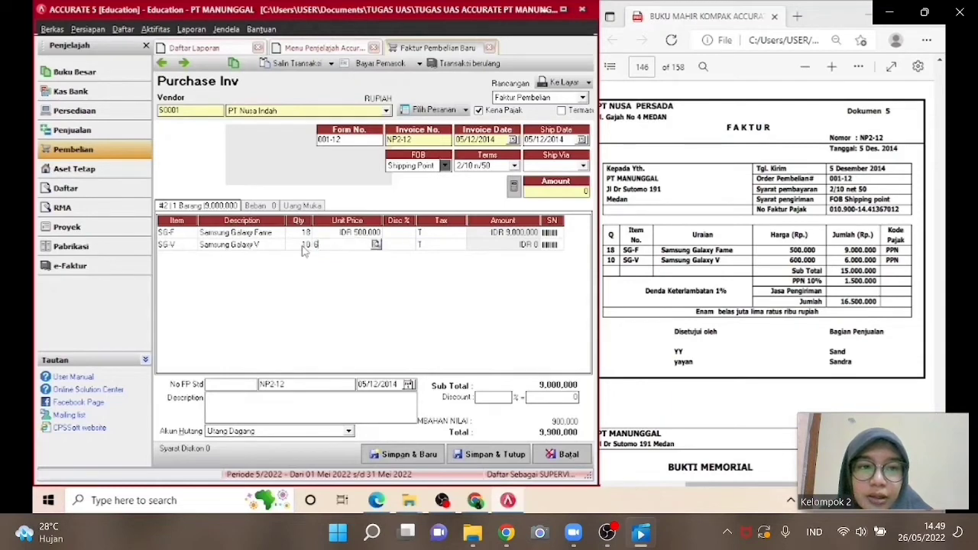
type("00.00000")
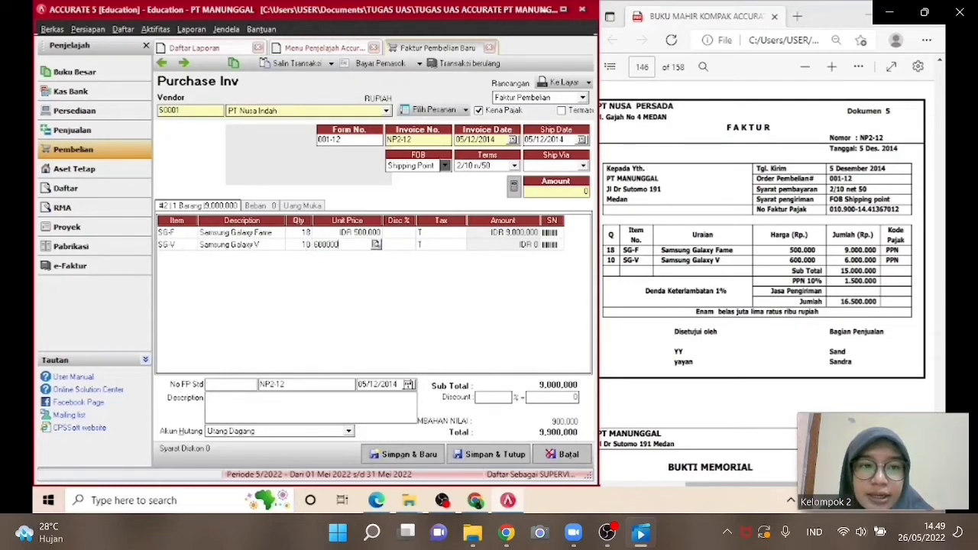
key("Tab")
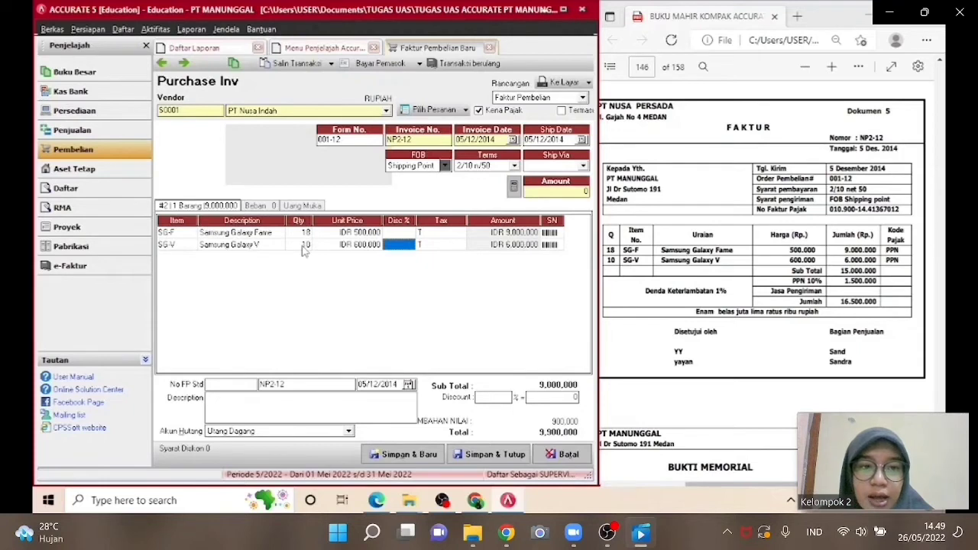
key("Tab")
key("Tab")
key("Tab")
key("Tab")
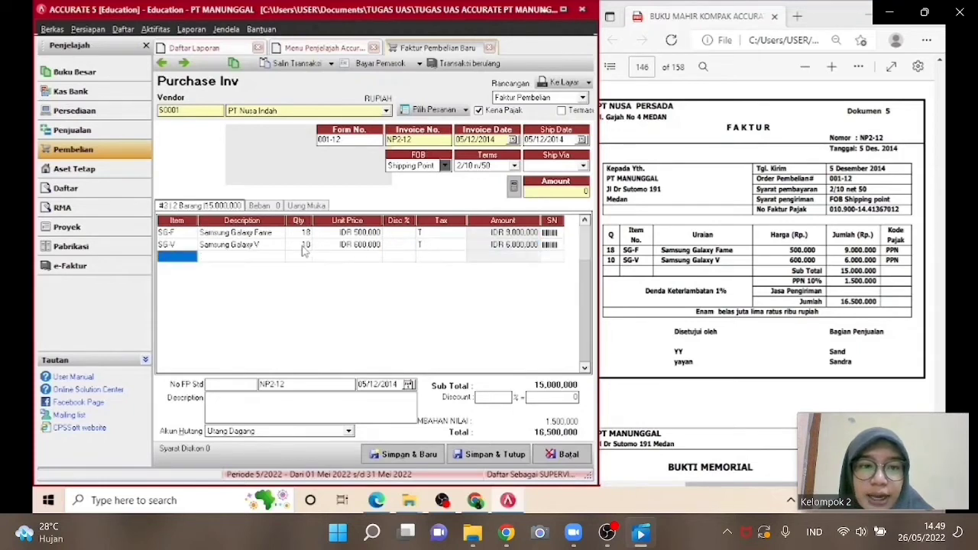
Enter 010.900-14.41367012 as the standard tax invoice number and save and close the purchase invoice.
left_click(181, 245)
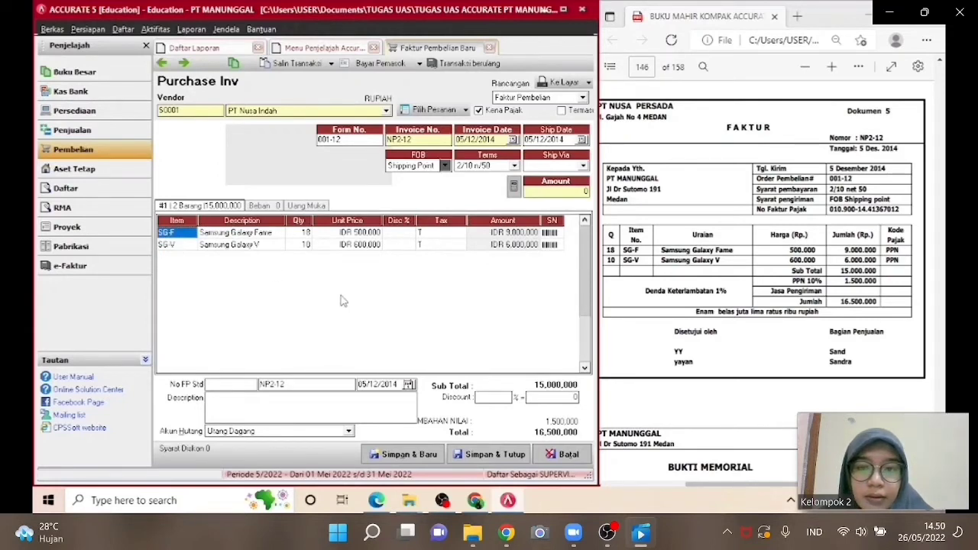
left_click(514, 188)
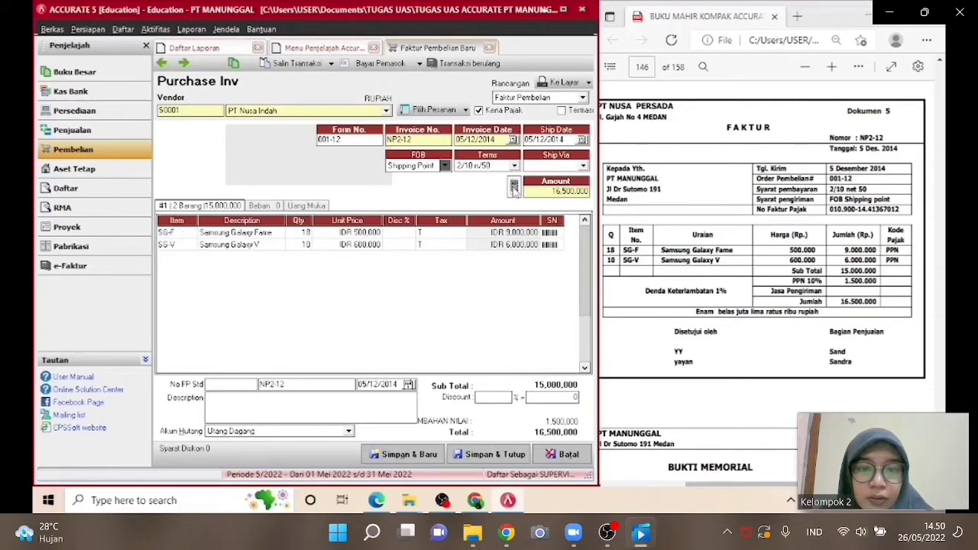
left_click(223, 388)
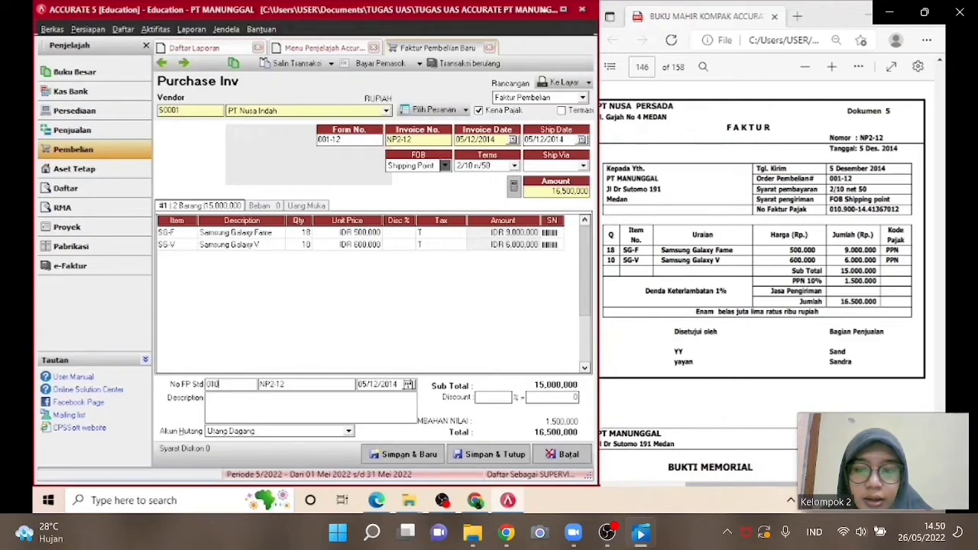
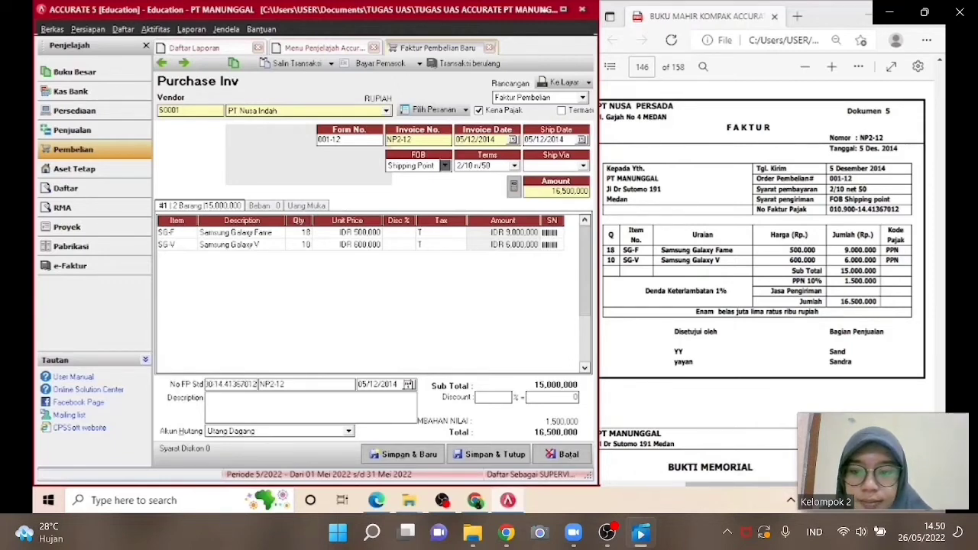
left_click(474, 461)
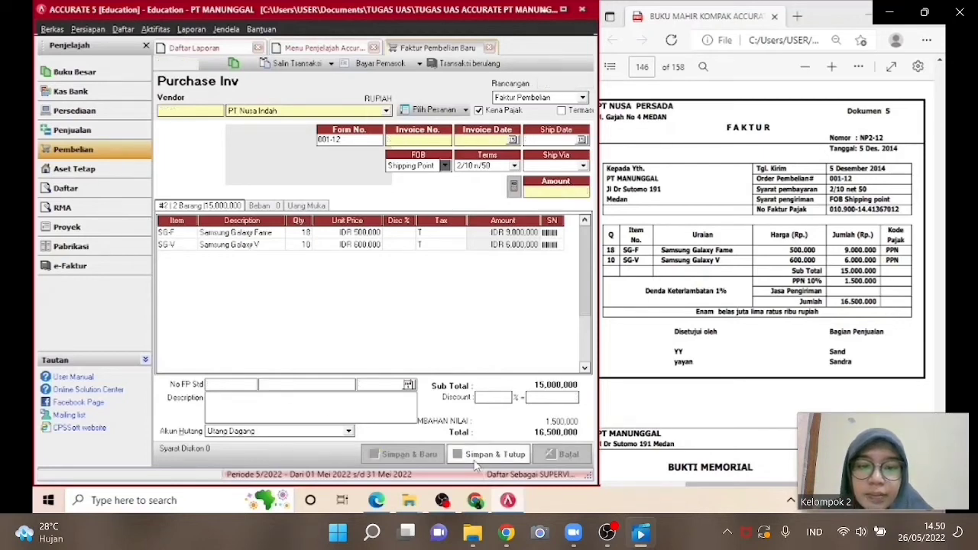
left_click(473, 458)
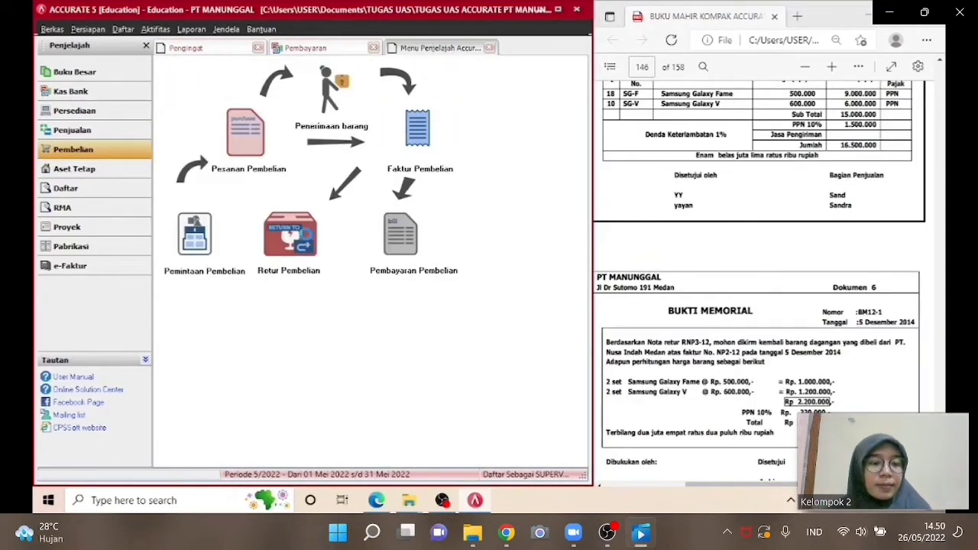
Start a new purchase return and choose PT Nusa Indah as its vendor.
left_click(304, 233)
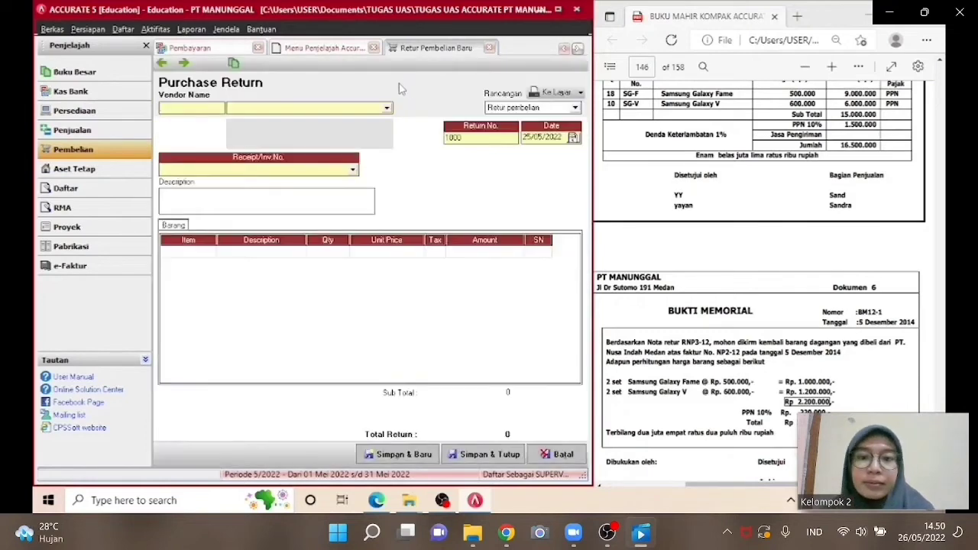
left_click(387, 108)
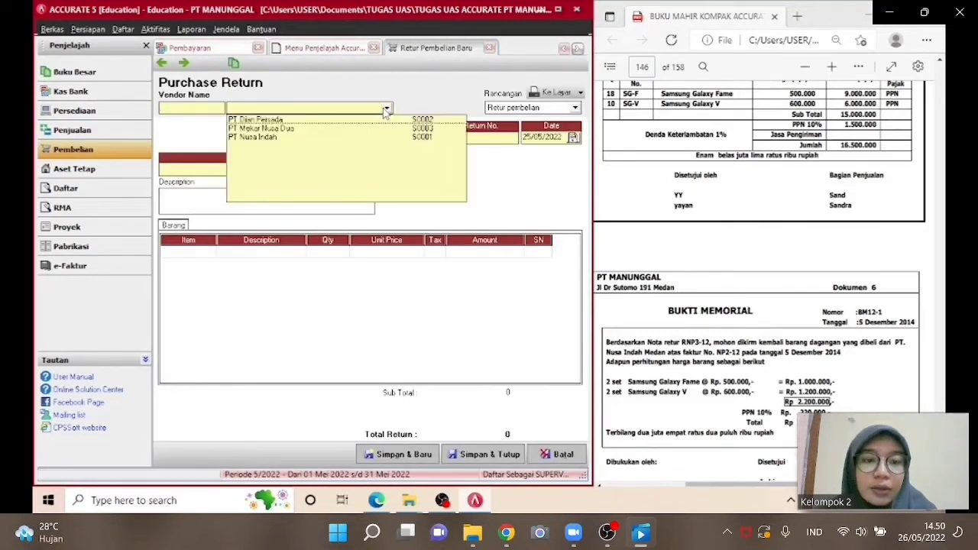
left_click(336, 137)
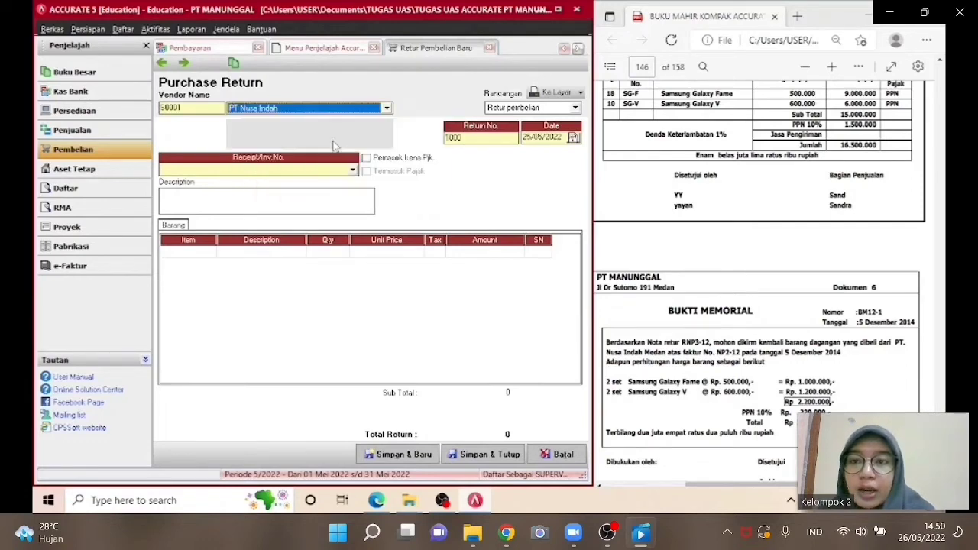
Set the return number to BM12-1 and the return date to 05/12/2014.
left_click(484, 143)
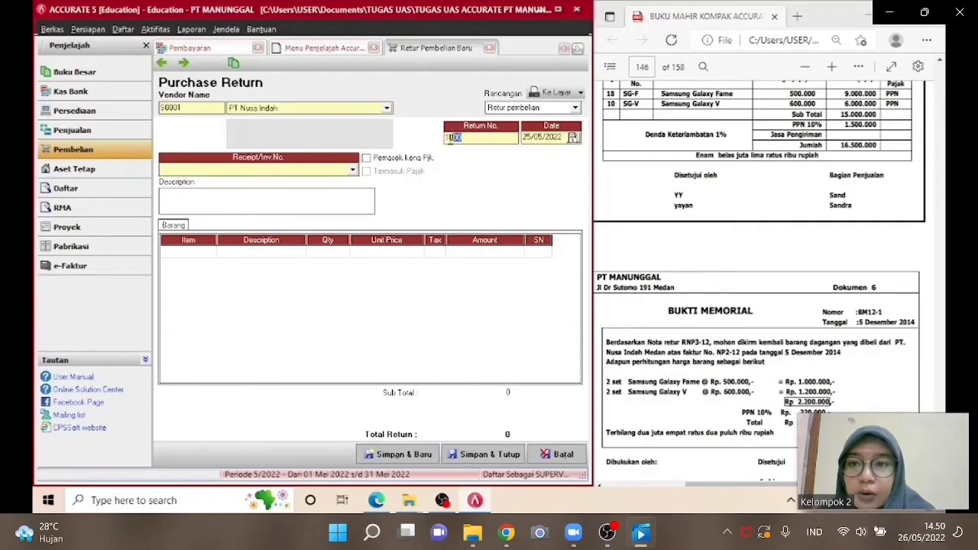
type("BM")
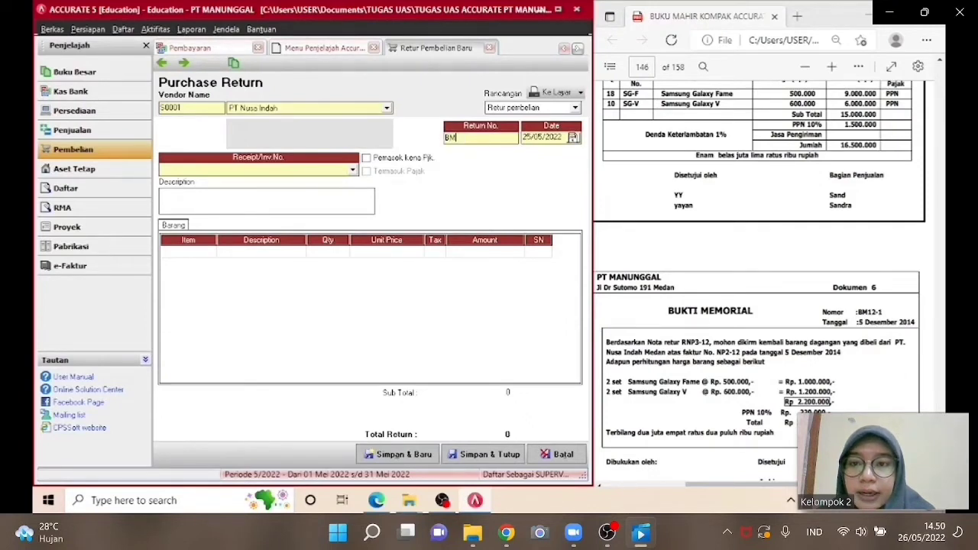
type("12-1")
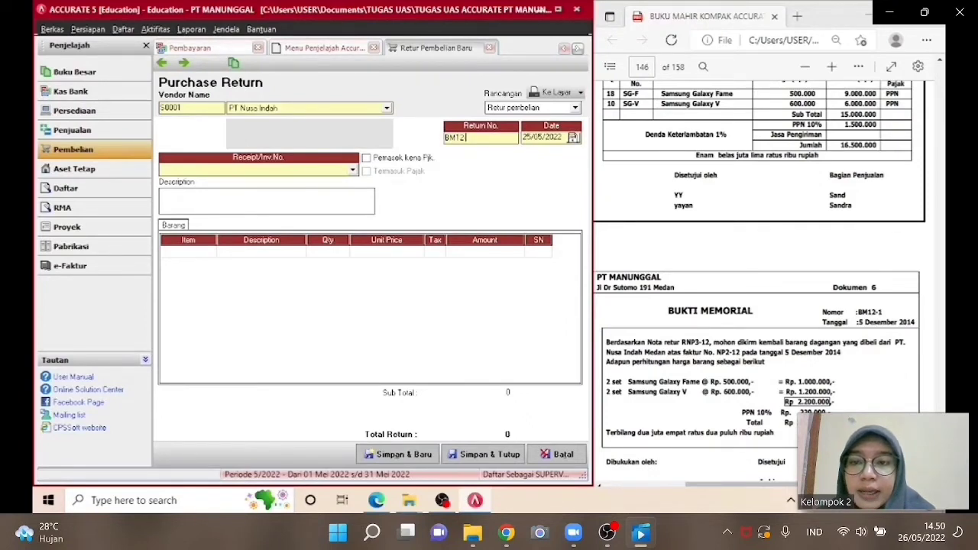
left_click(560, 136)
type("05/12/2")
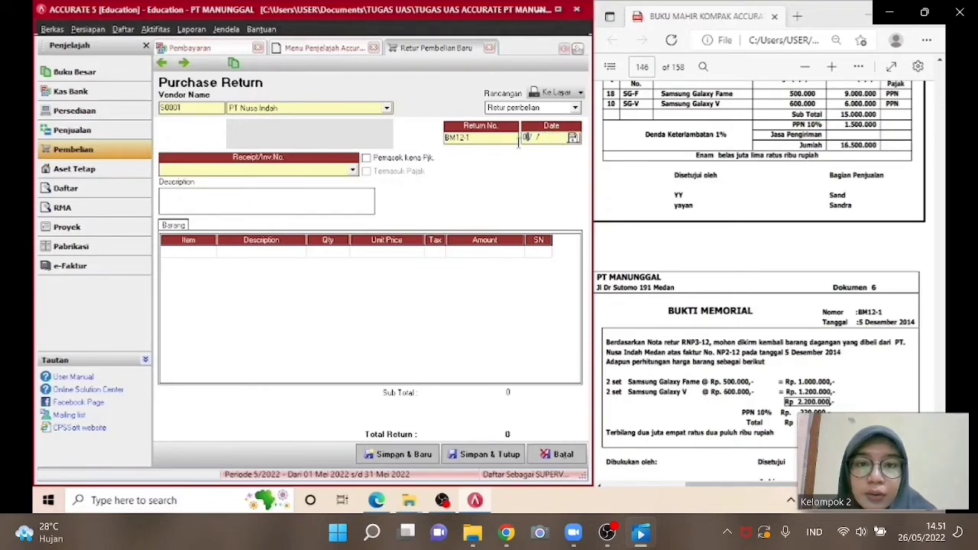
type("014")
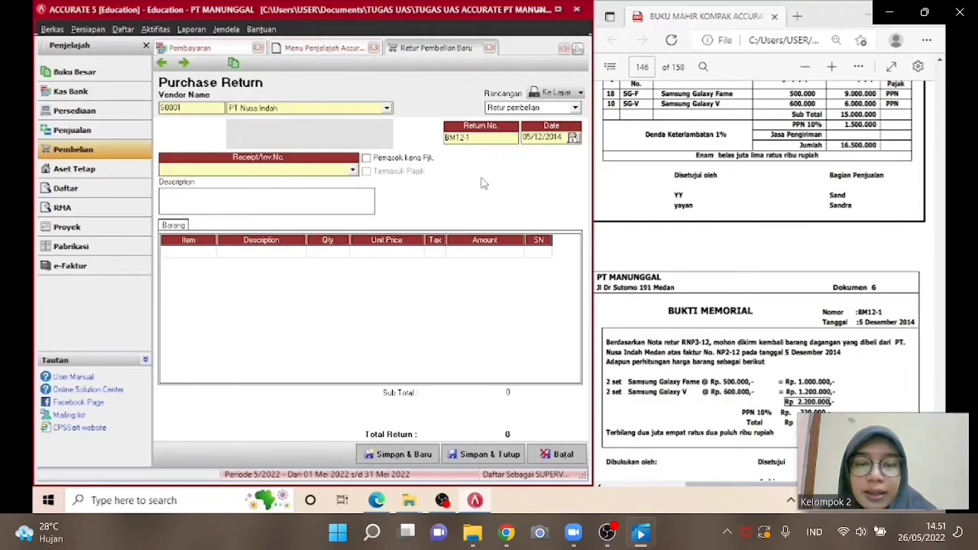
Link the purchase return to invoice NP2-12.
left_click(338, 175)
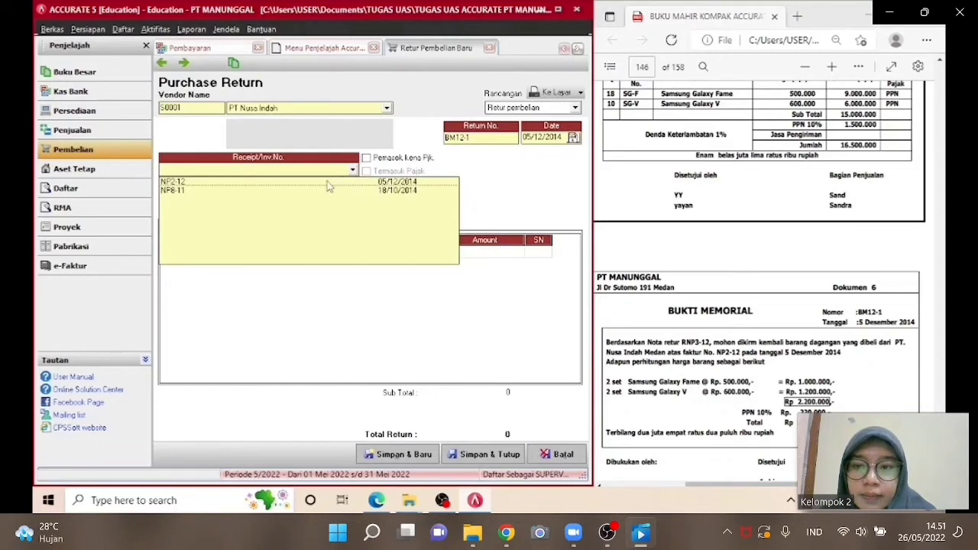
left_click(327, 181)
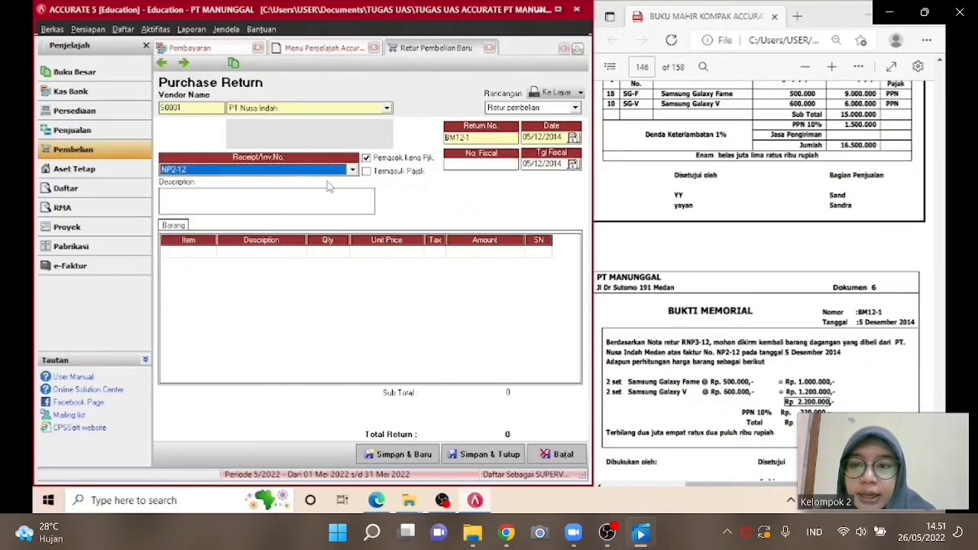
left_click(297, 208)
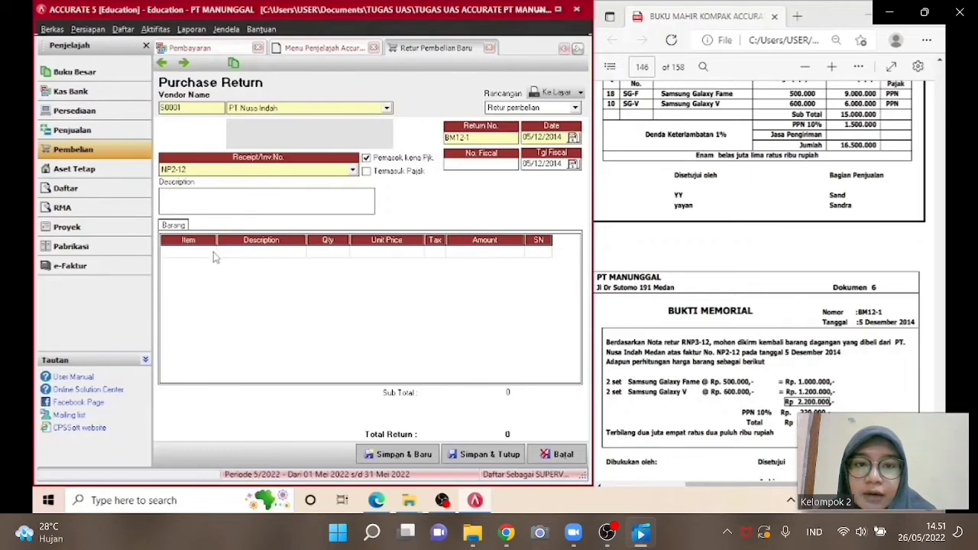
Add Samsung Galaxy Fame as a return line without returning all items, with quantity 2.
left_click(261, 258)
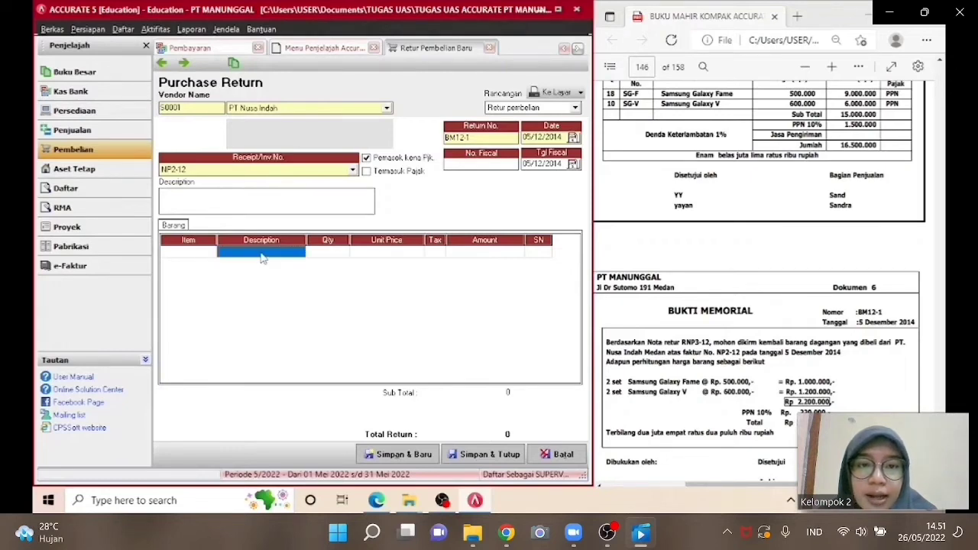
left_click(301, 253)
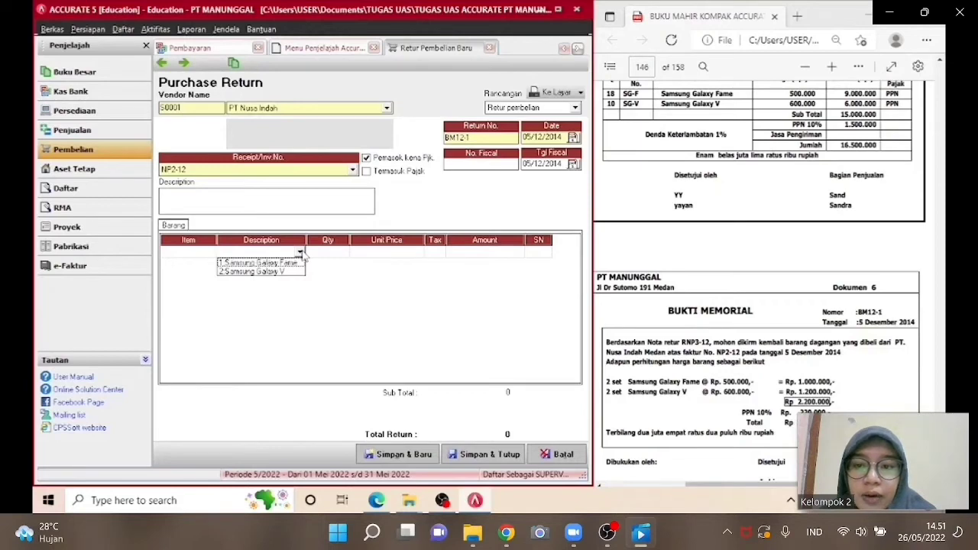
left_click(298, 263)
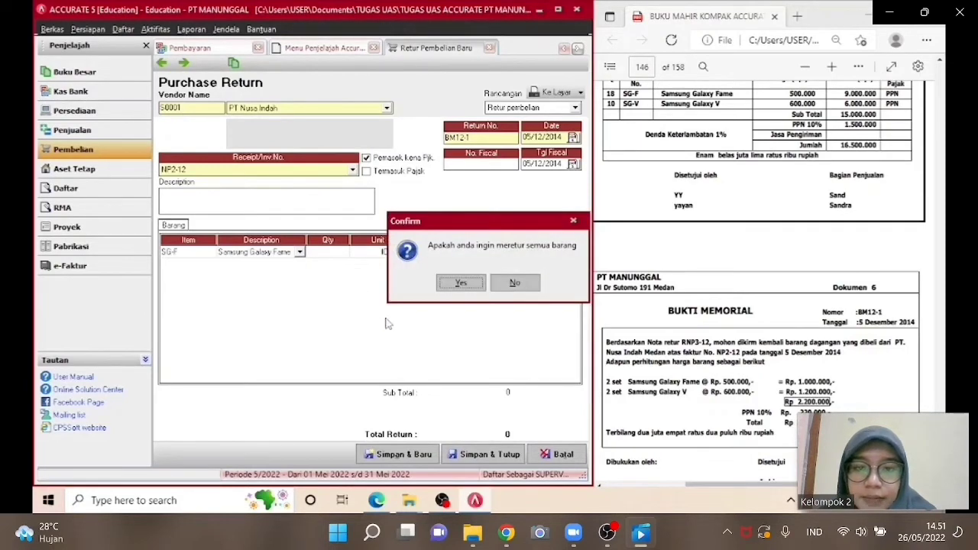
left_click(527, 287)
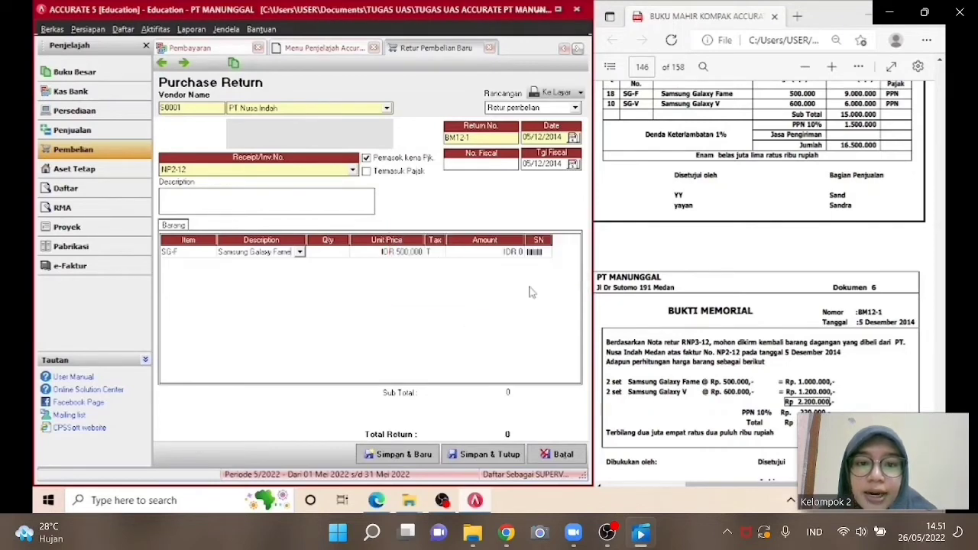
left_click(328, 255)
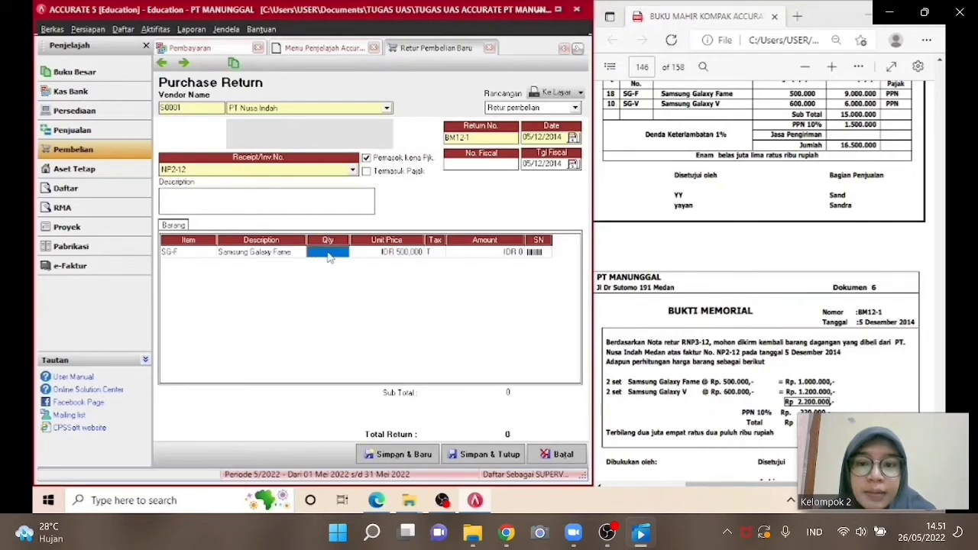
type("2")
key("Tab")
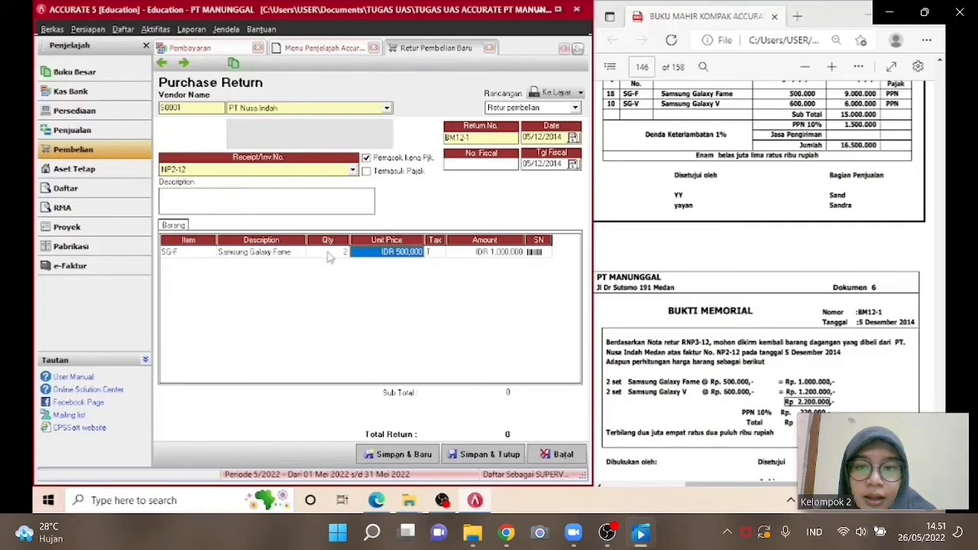
key("Tab")
key("Tab")
key("Tab")
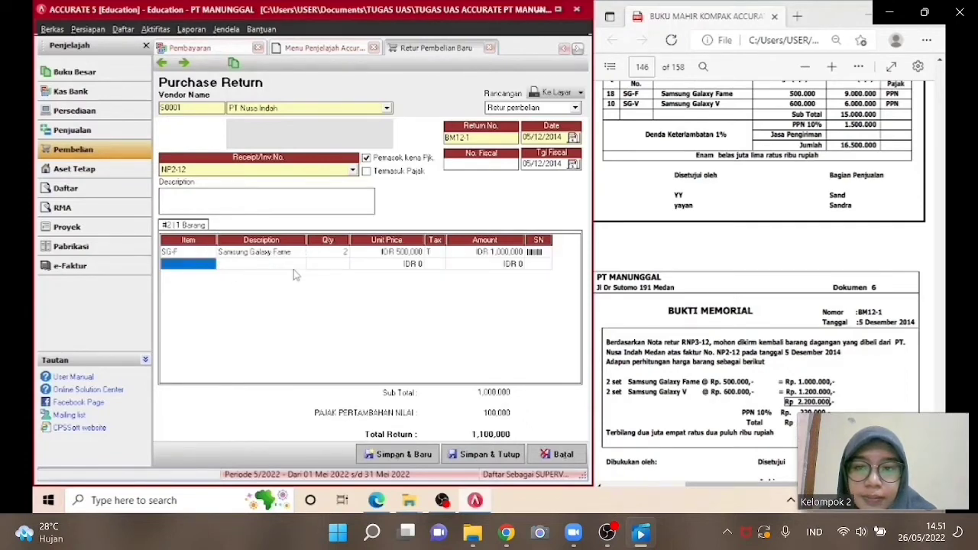
Add Samsung Galaxy V as a second return line without returning all items, with quantity 2.
left_click(299, 264)
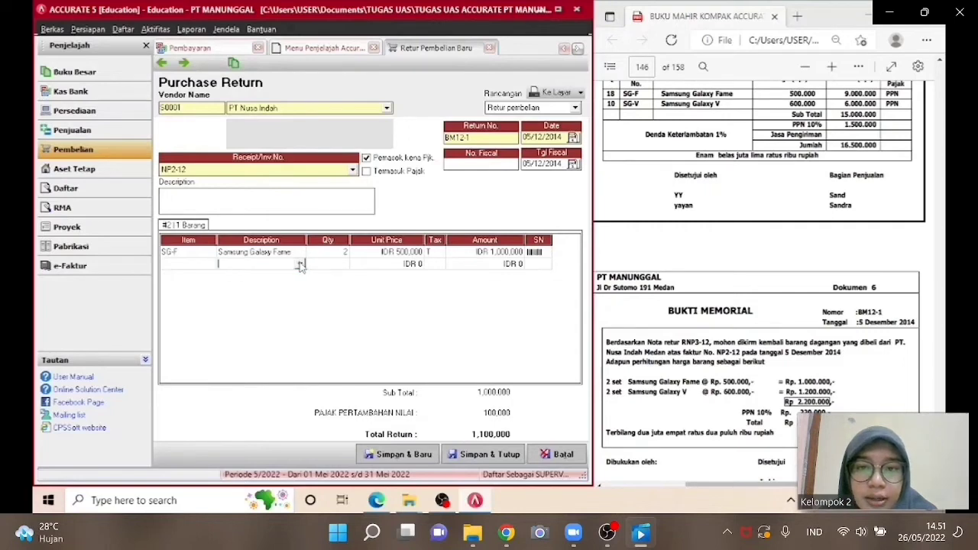
left_click(300, 265)
left_click(287, 284)
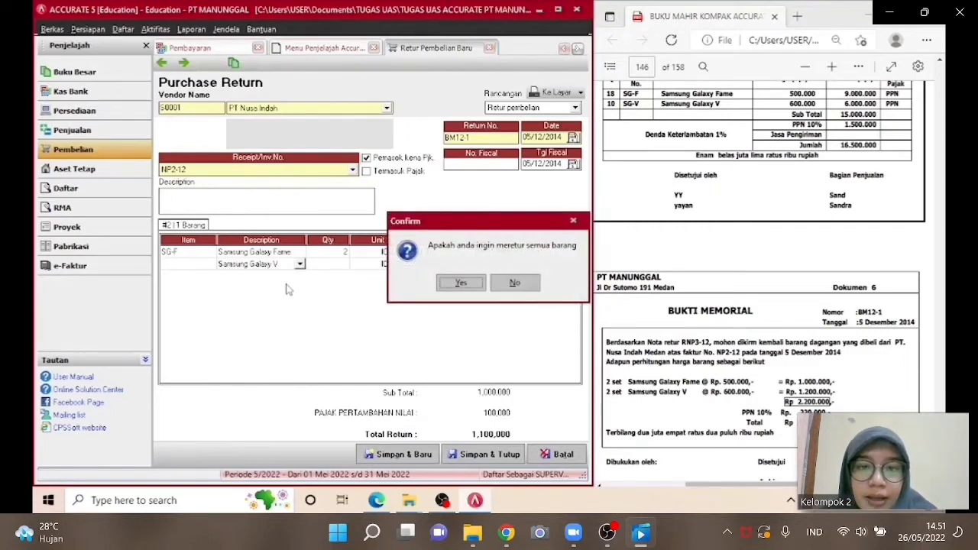
left_click(503, 283)
left_click(331, 264)
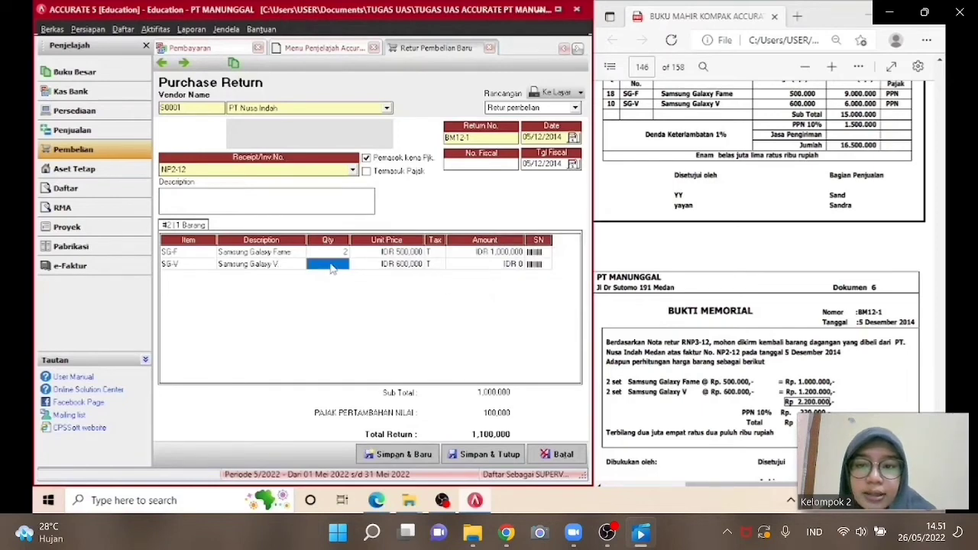
type("2")
key("Tab")
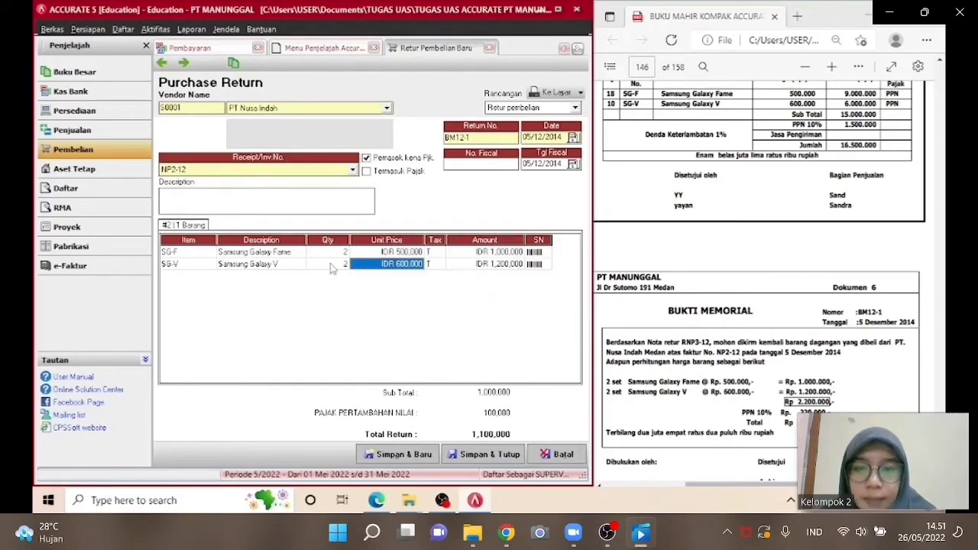
Enter the return description BERDASARKAN NOTA RETUR RN3-12, then save and close the purchase return, acknowledging the cost notice.
key("Tab")
key("Tab")
key("Tab")
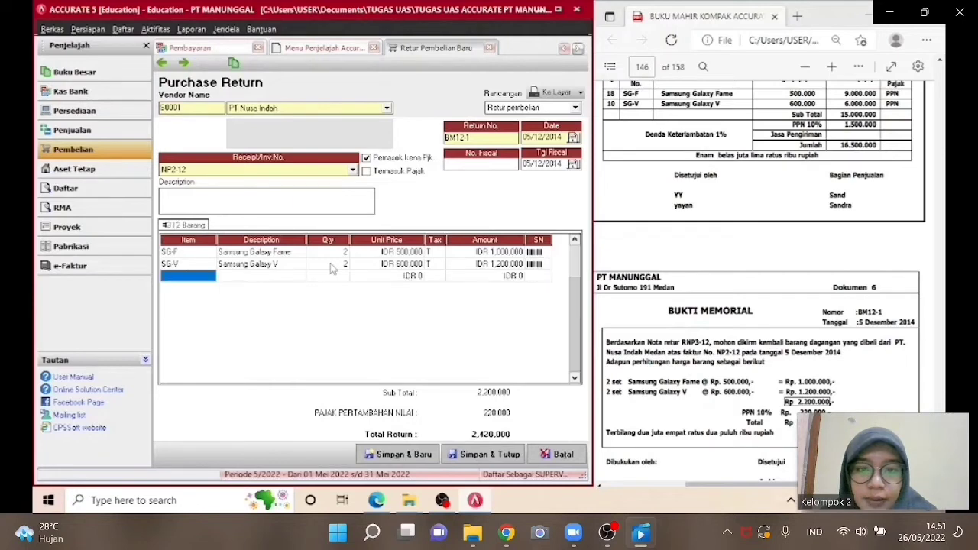
left_click(205, 264)
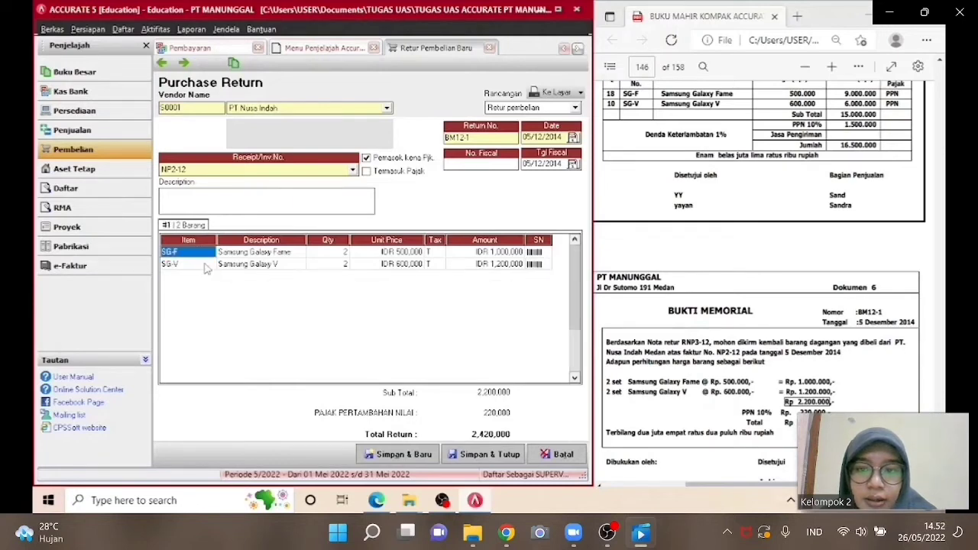
left_click(204, 193)
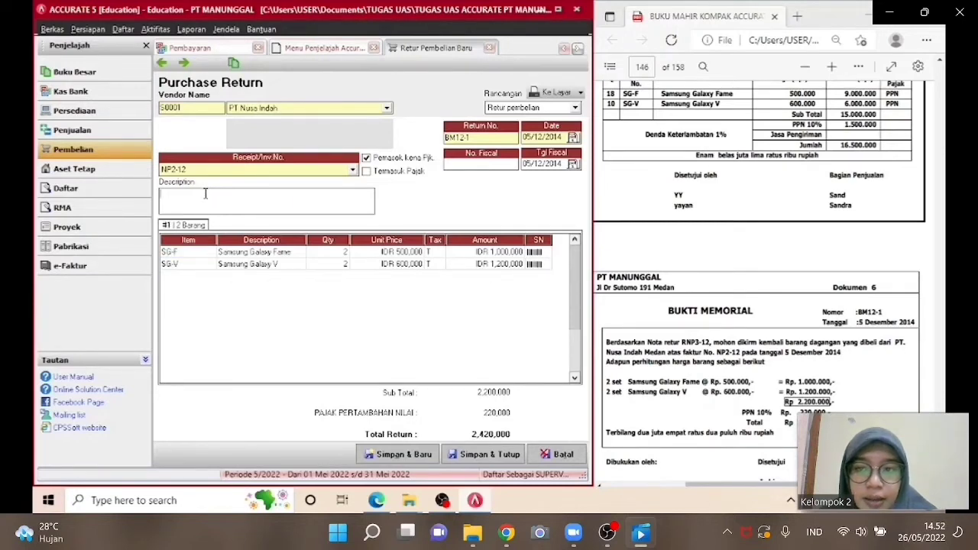
type("B")
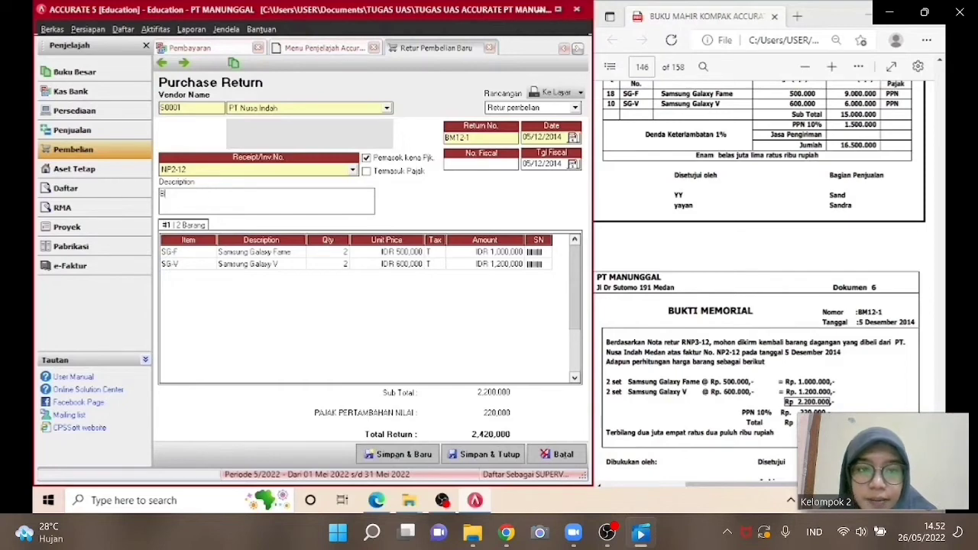
type("ERDASARKAN")
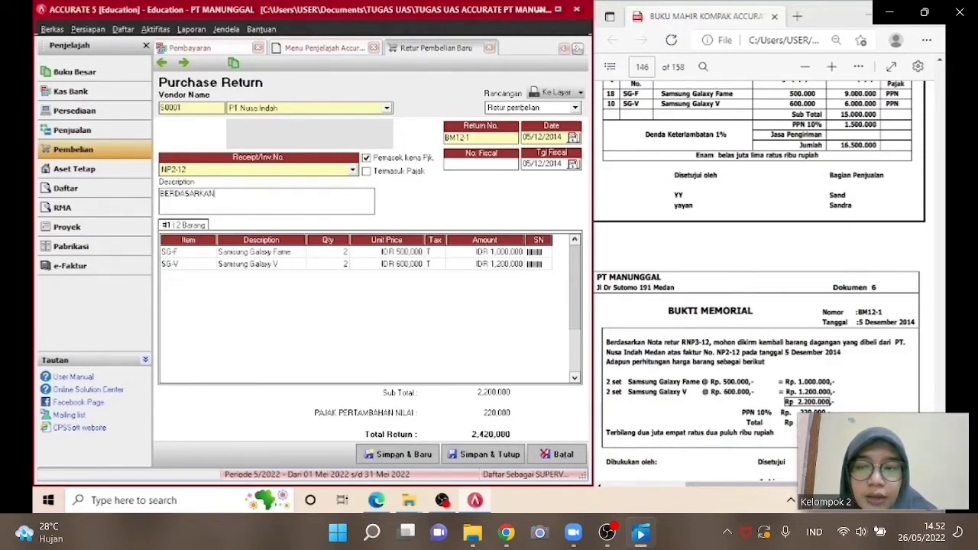
type(" NOTA")
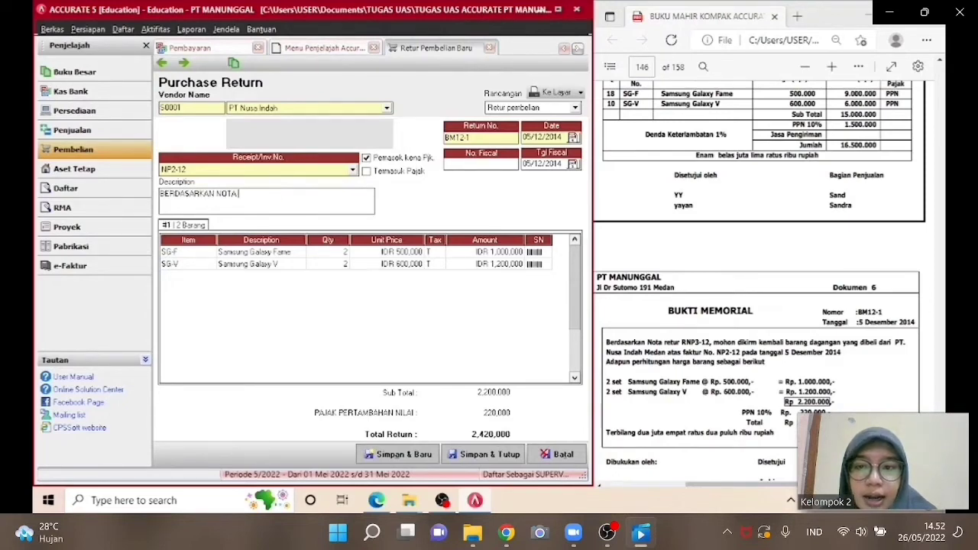
type(" RETUR RN")
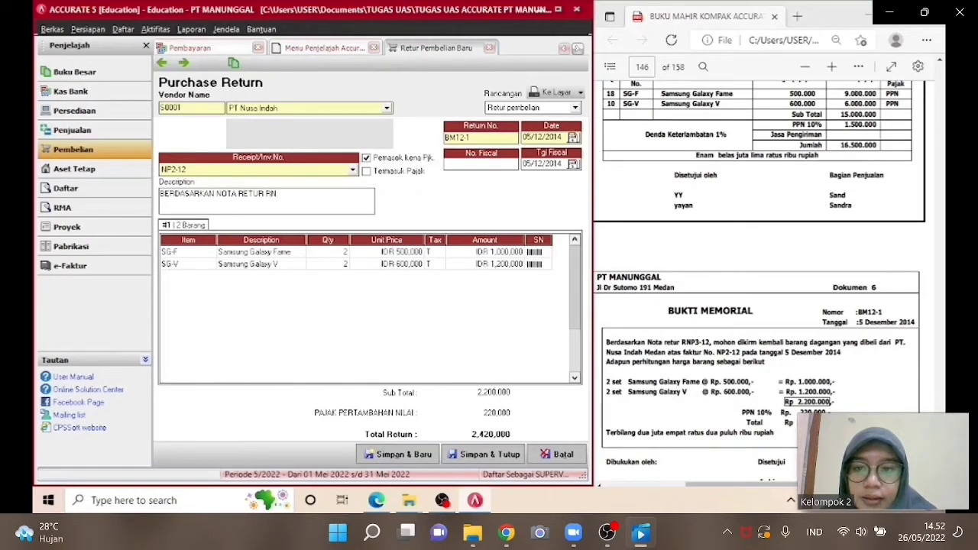
type("3")
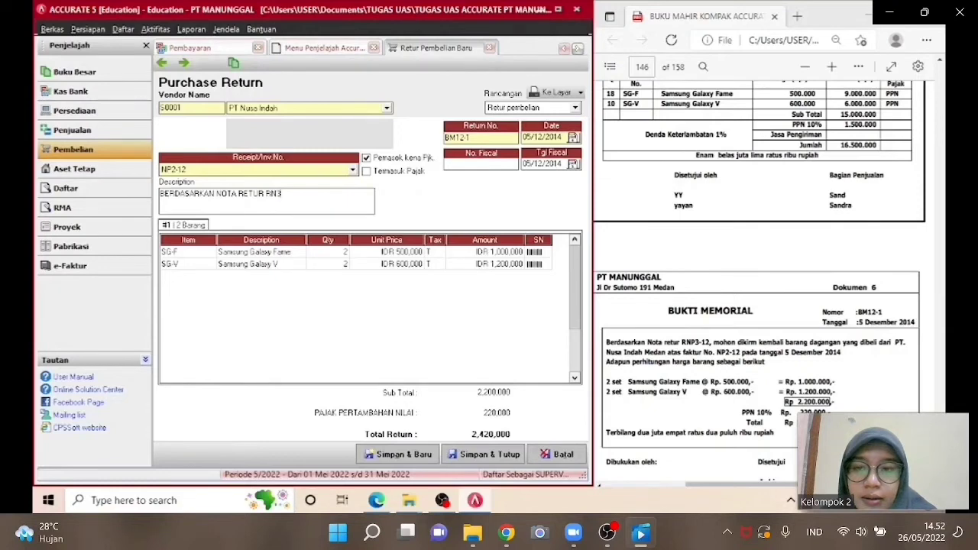
type("-12")
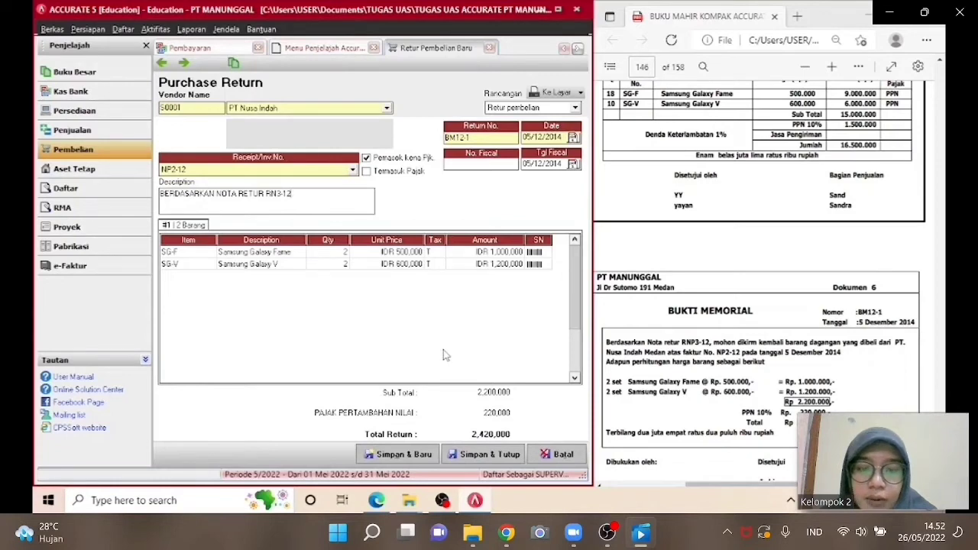
left_click(470, 461)
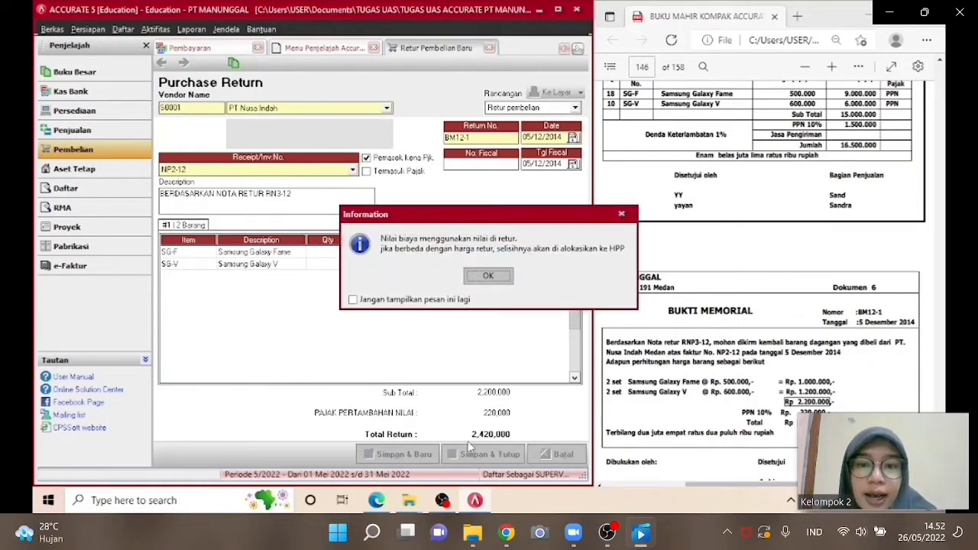
left_click(488, 277)
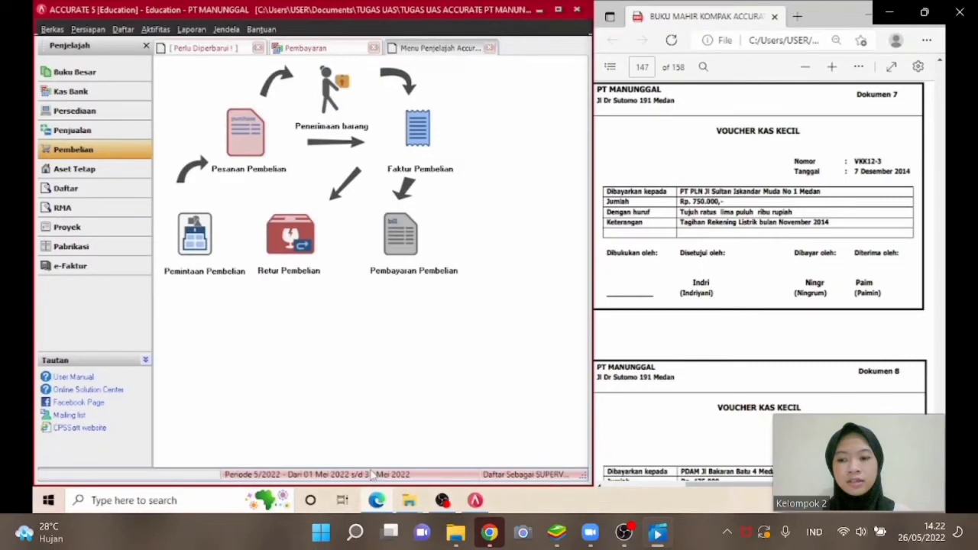
Start a new other payment in Kas Bank, paid from the Kas Kecil account.
left_click(98, 94)
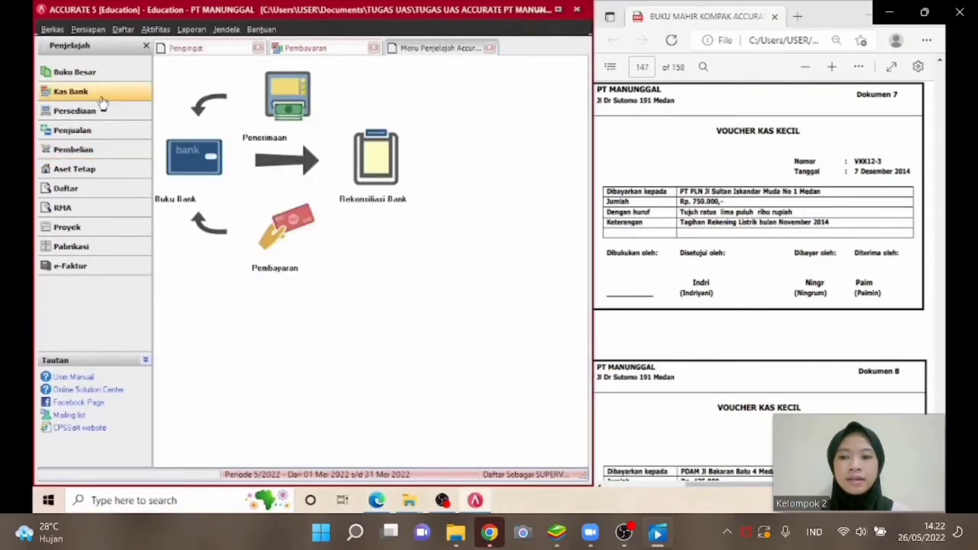
left_click(285, 254)
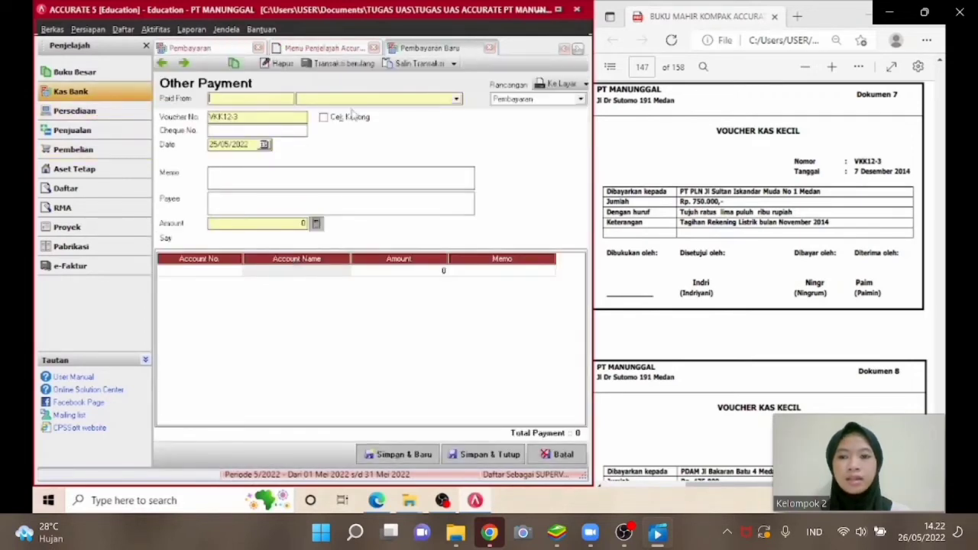
left_click(375, 100)
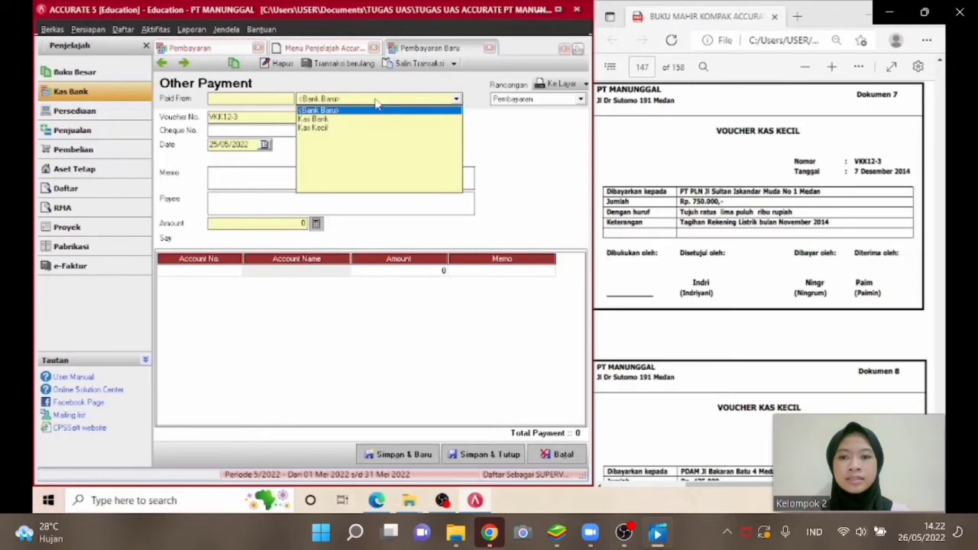
left_click(334, 130)
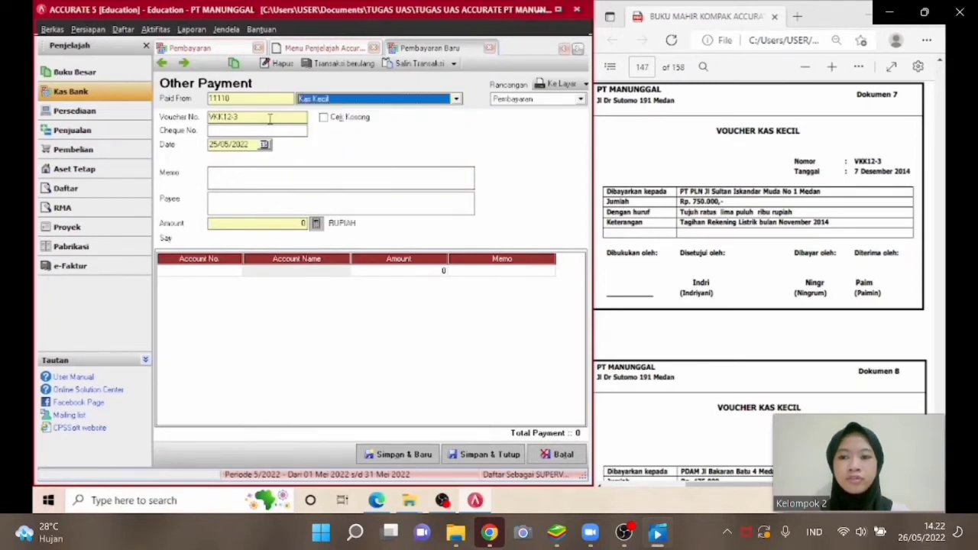
Set the payment date to 07/12/2014.
left_click_drag(248, 144, 198, 147)
type("07/")
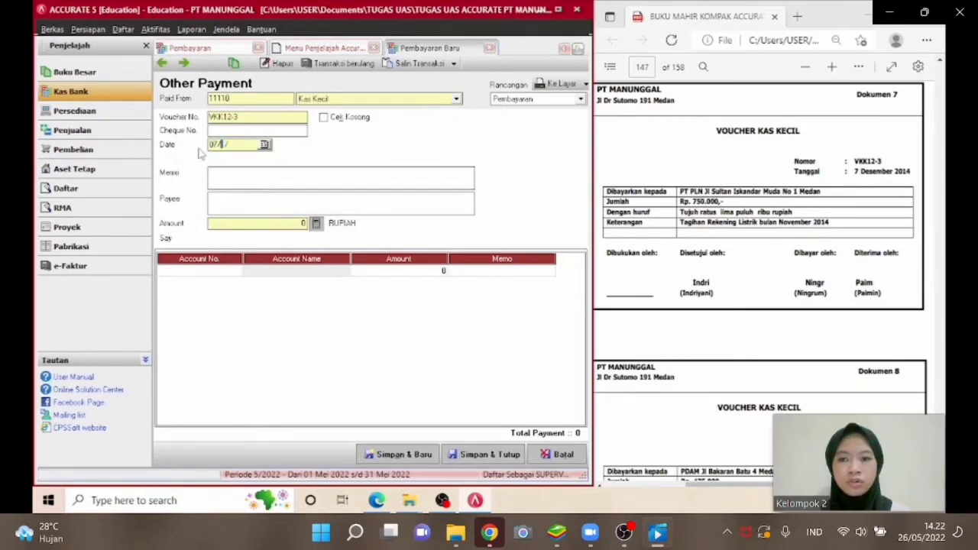
type("12/2014")
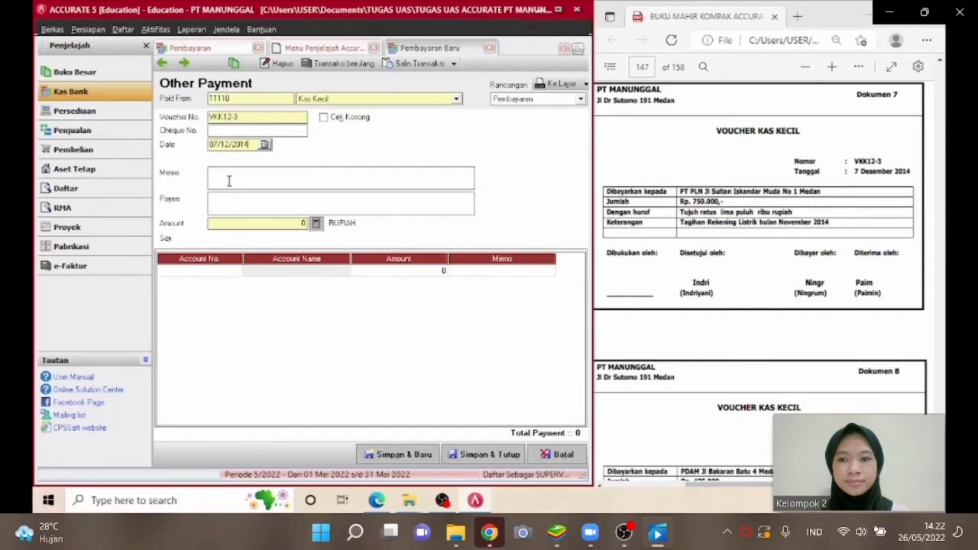
key("ctrl+a")
key("BackSpace")
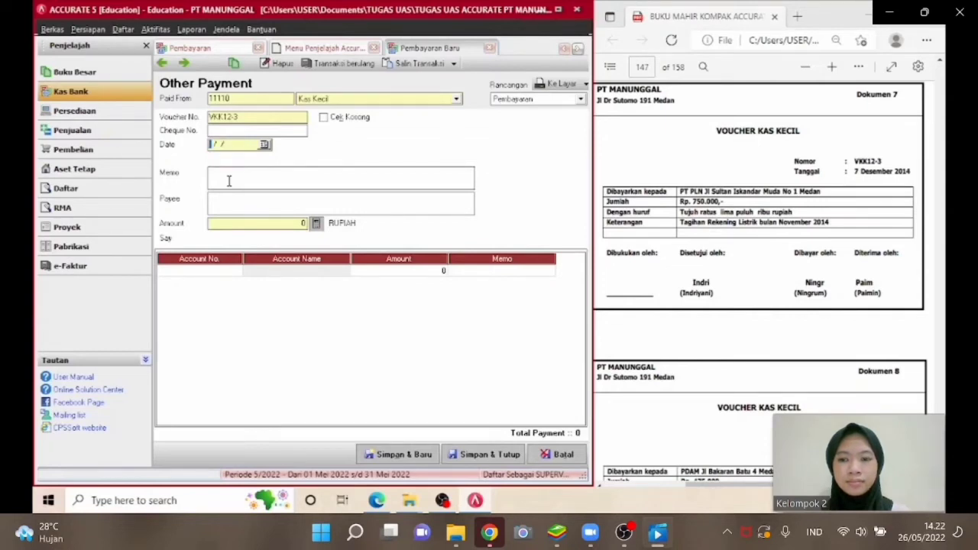
type("07/")
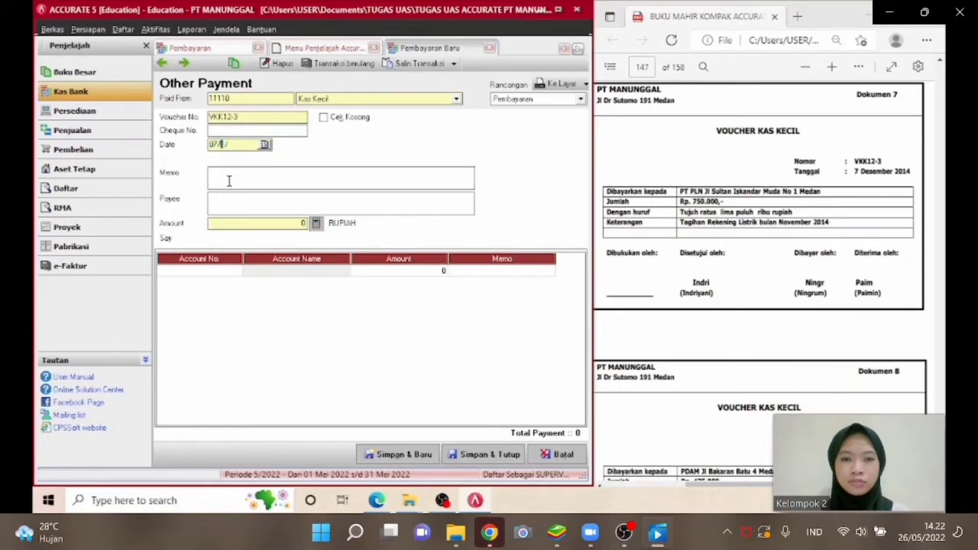
type("12/2014")
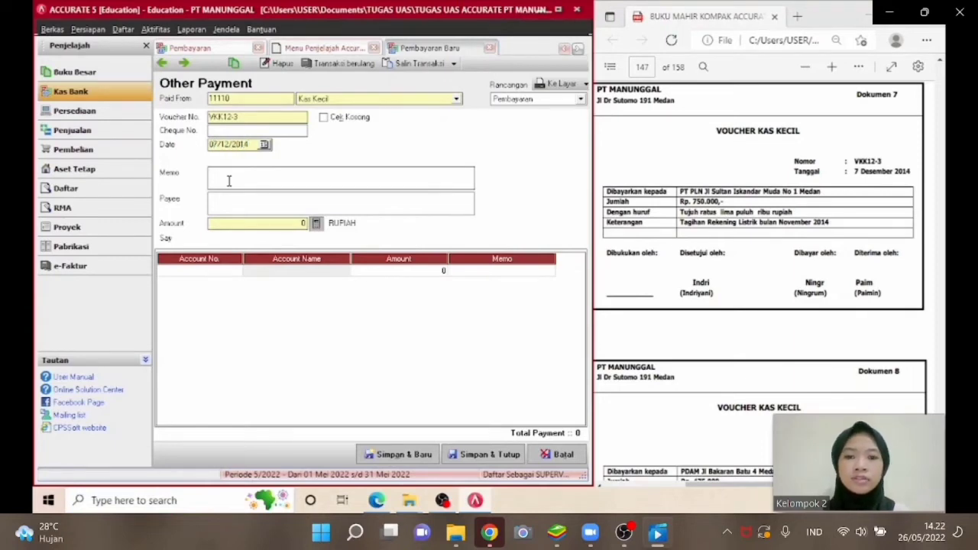
Enter the memo PEMBAYARAN TAGIHAN LISTRIK BULAN NOVEMBER 2014 and the payee PT PLN.
left_click(228, 181)
type("PEMBAYARAN")
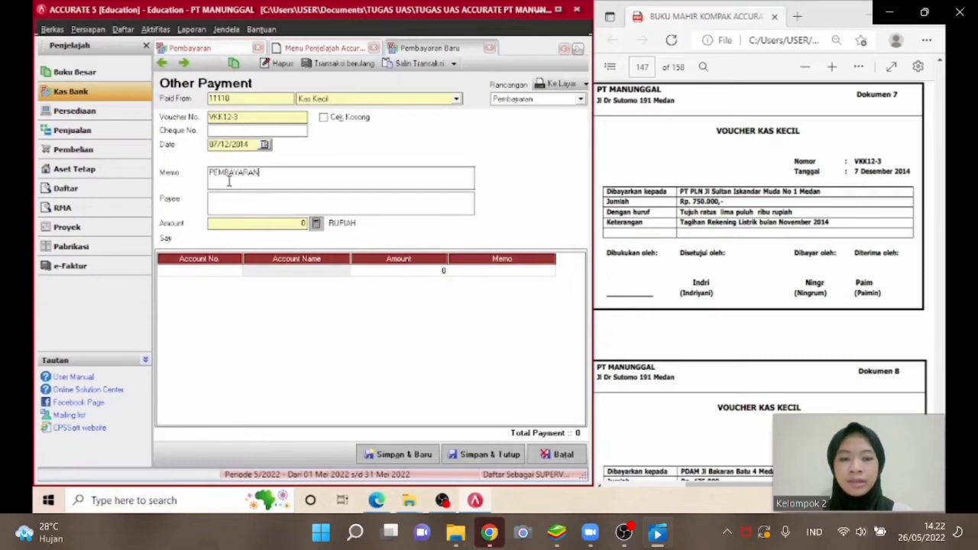
type(" TAGI")
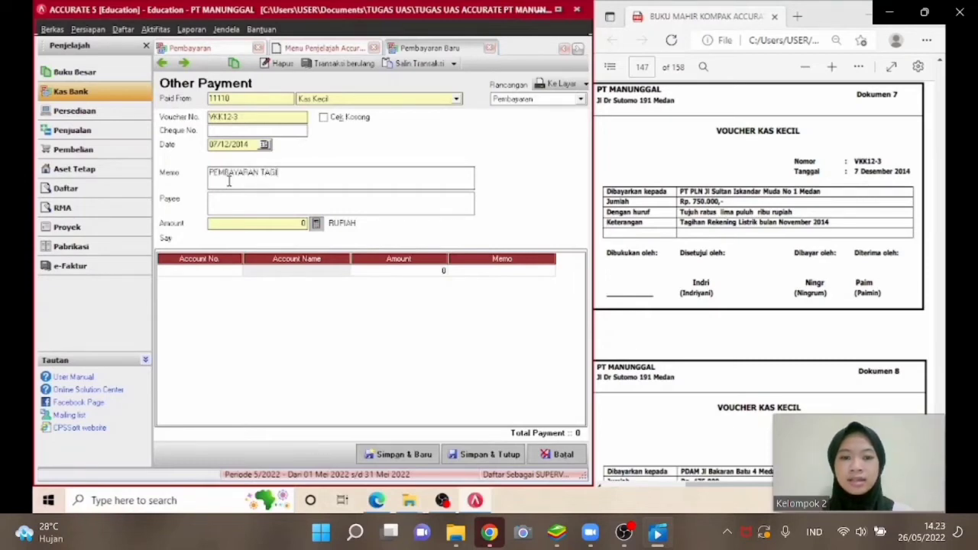
type("HAN L")
type("ISTRIK")
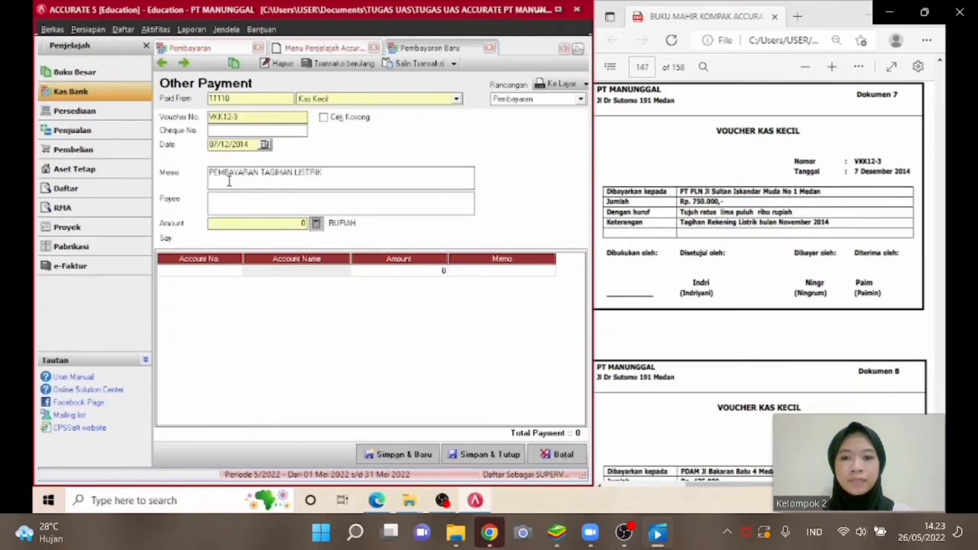
type(" BULAN NOVEMBER")
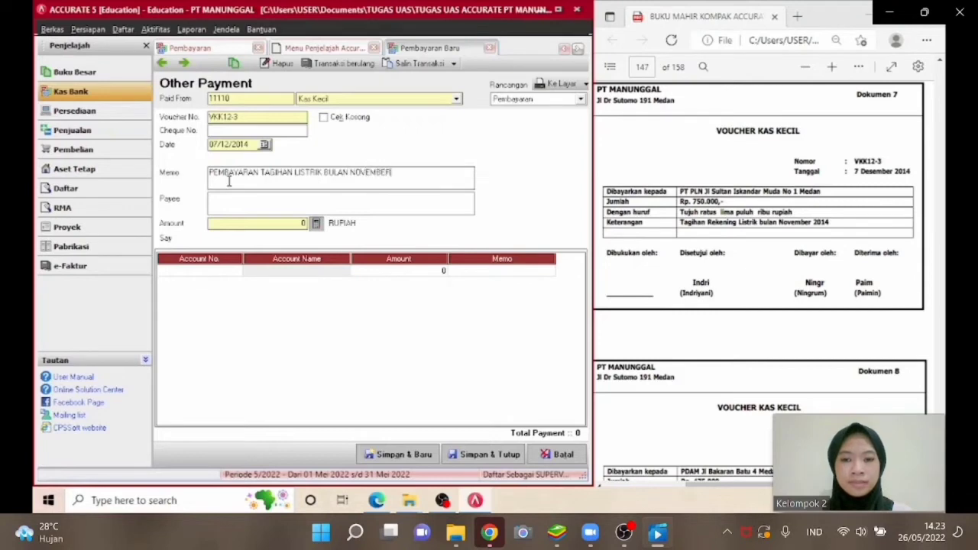
type(" 2014")
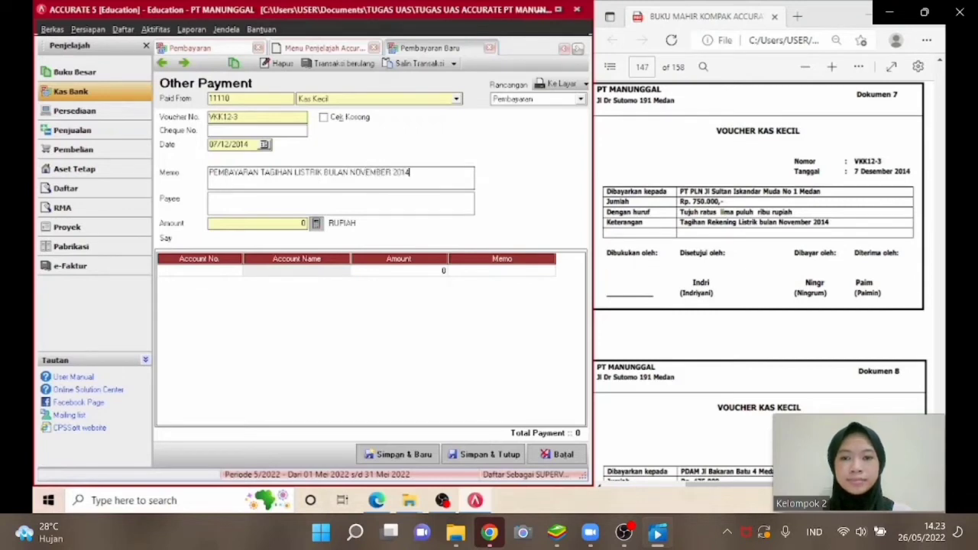
left_click(235, 199)
type("PT PLN")
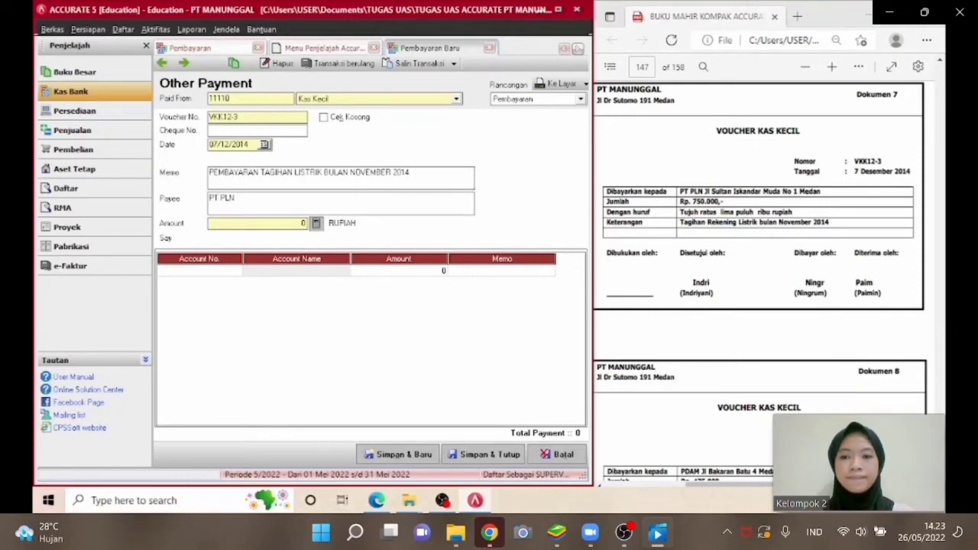
Add a payment line for account 21211 Utang Biaya with an amount of 750000.
left_click(234, 269)
left_click(235, 270)
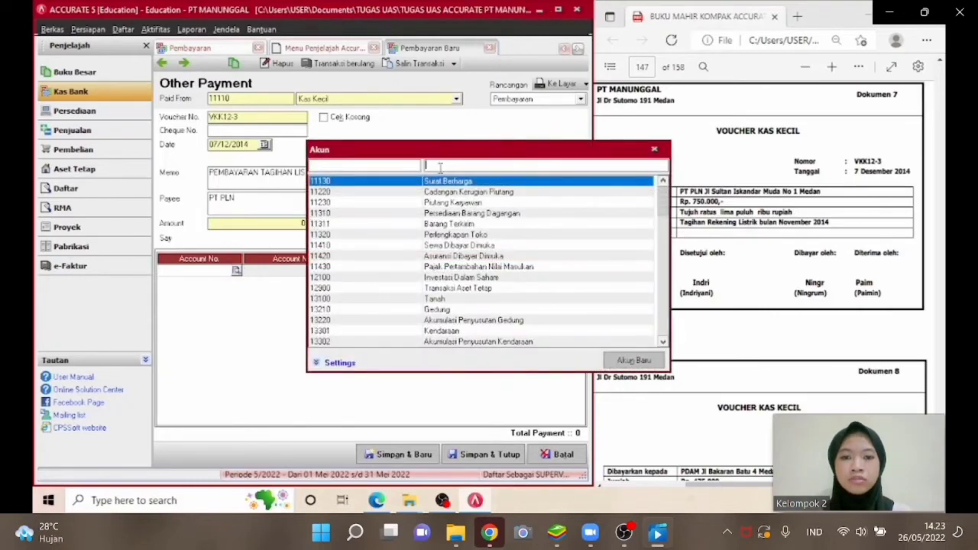
type("Bi")
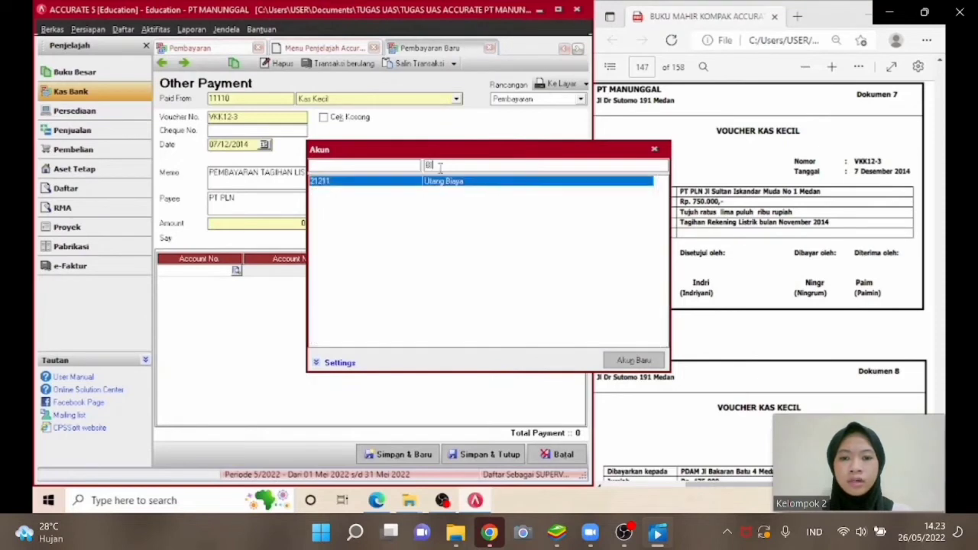
double_click(442, 181)
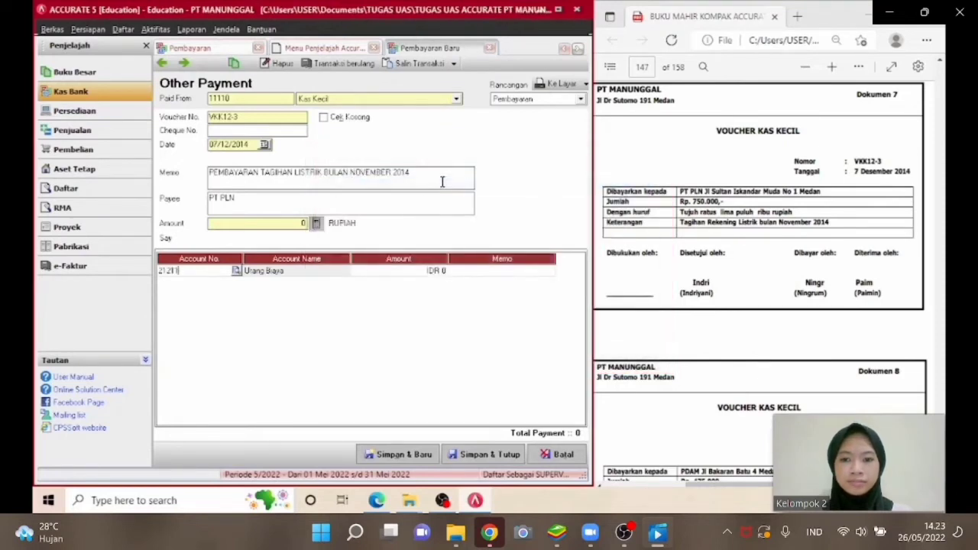
left_click(405, 272)
type("75")
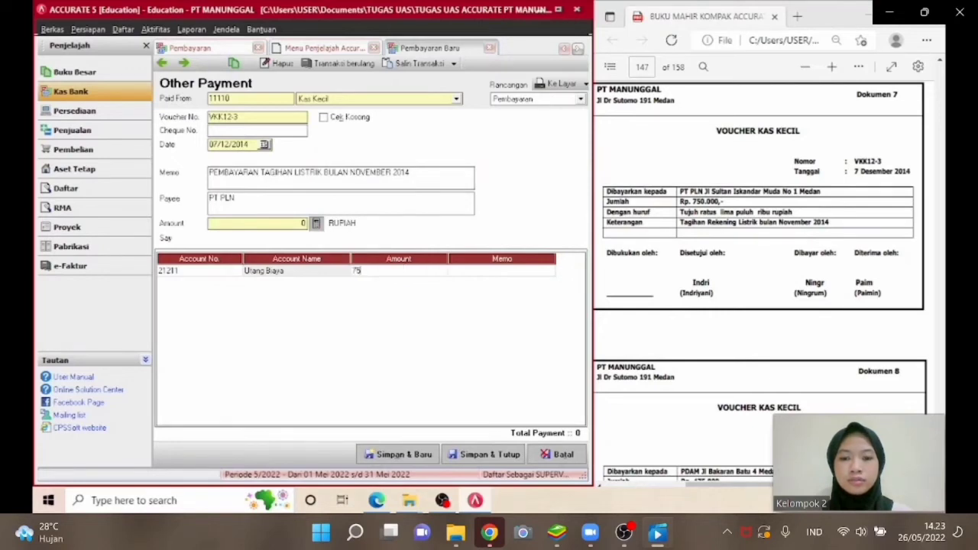
type("0000")
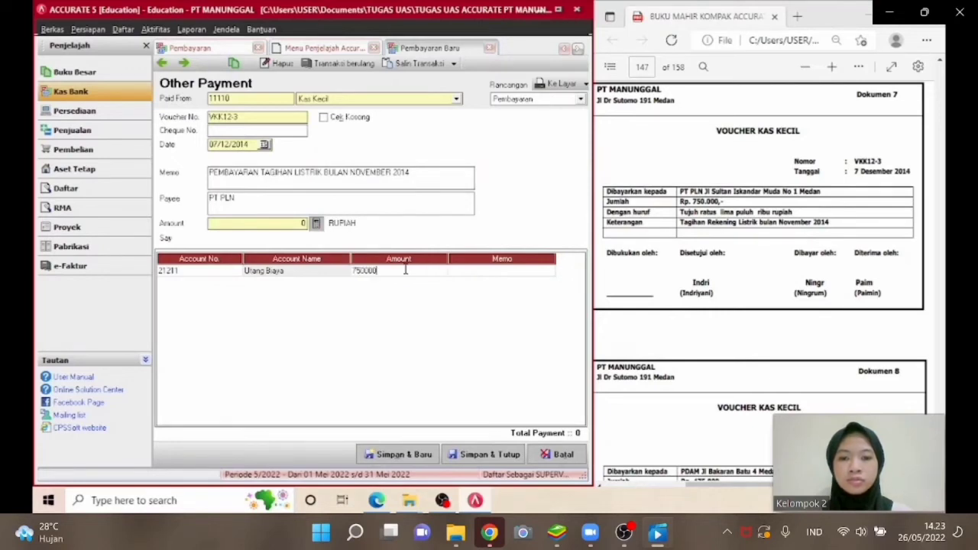
key("Return")
key("Return")
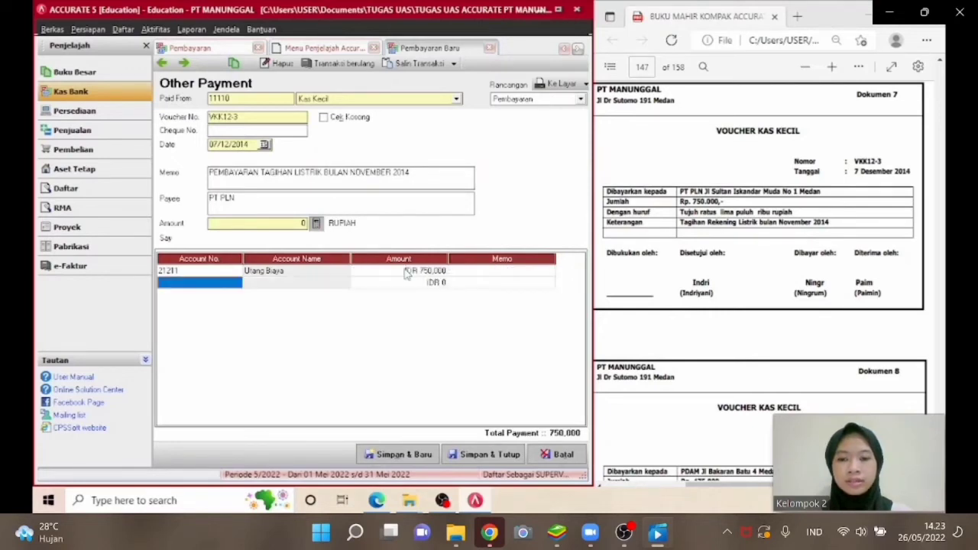
Fill the payment amount from the line total and save the petty cash payment.
left_click(239, 272)
left_click(317, 224)
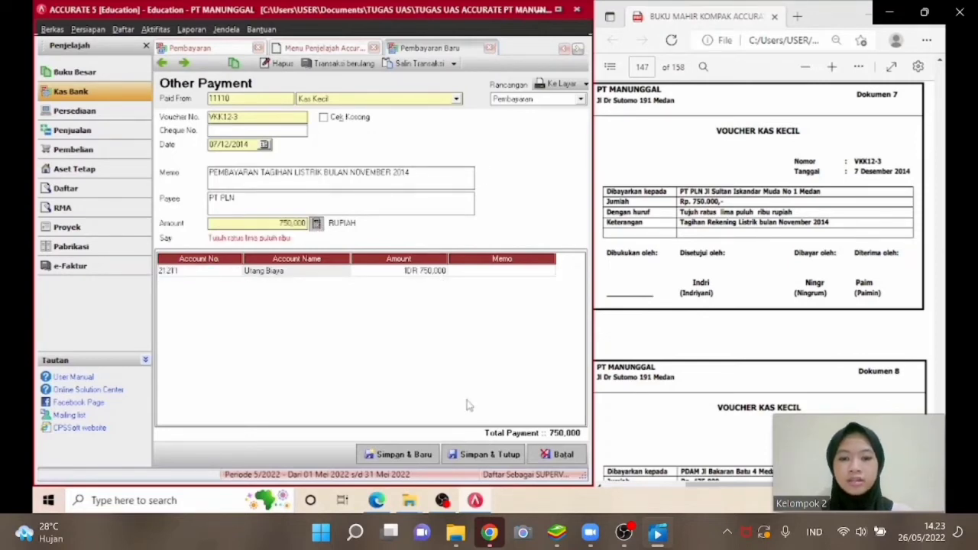
left_click(473, 454)
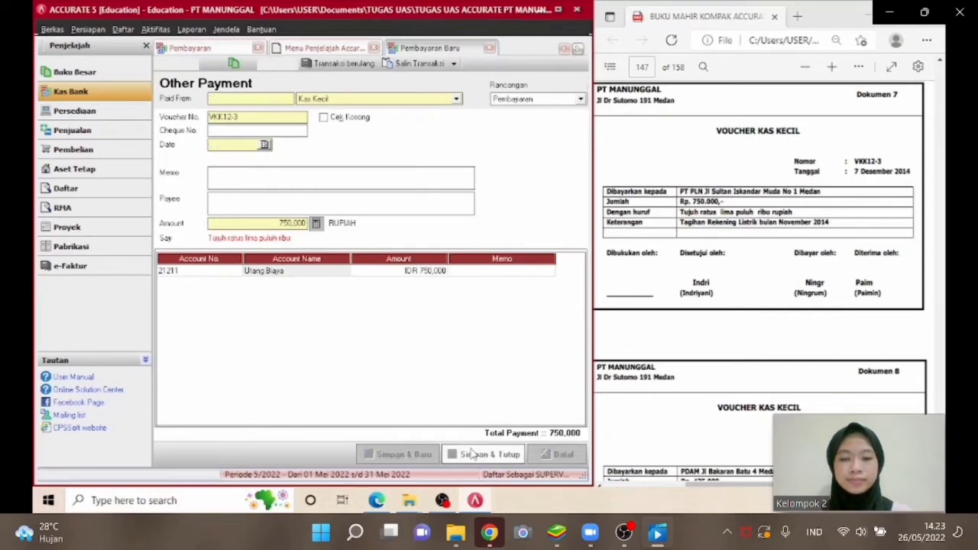
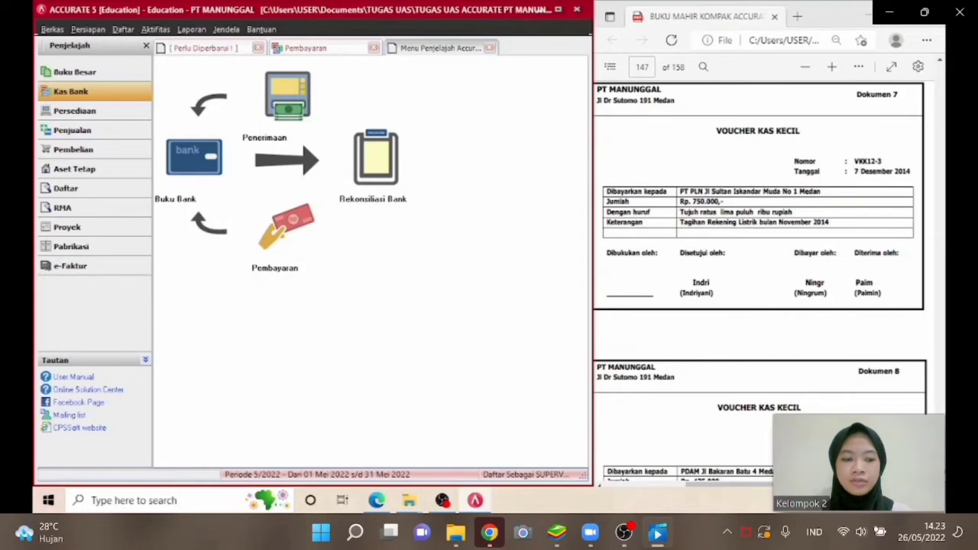
Start a new other payment with Kas Kecil as the paid-from account.
scroll(758, 283, "down", 3)
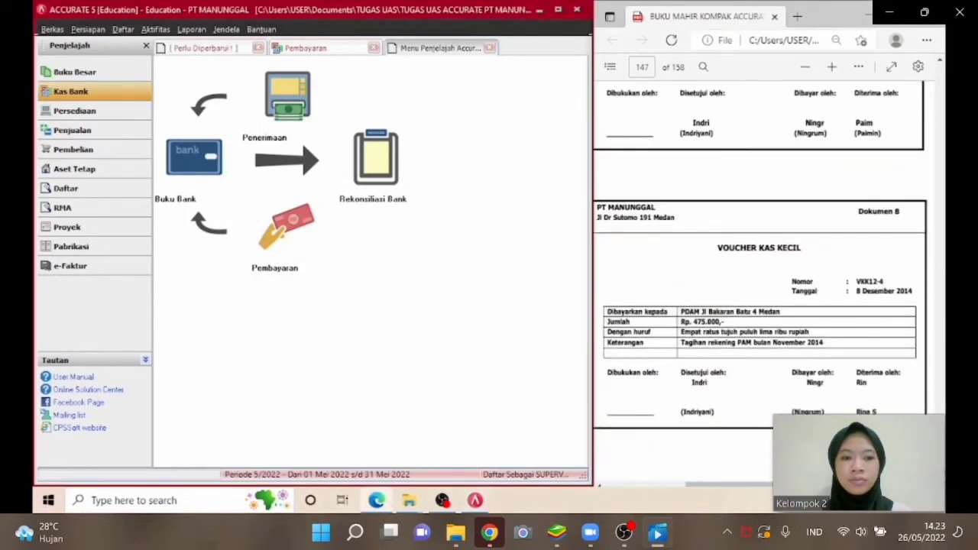
left_click(306, 253)
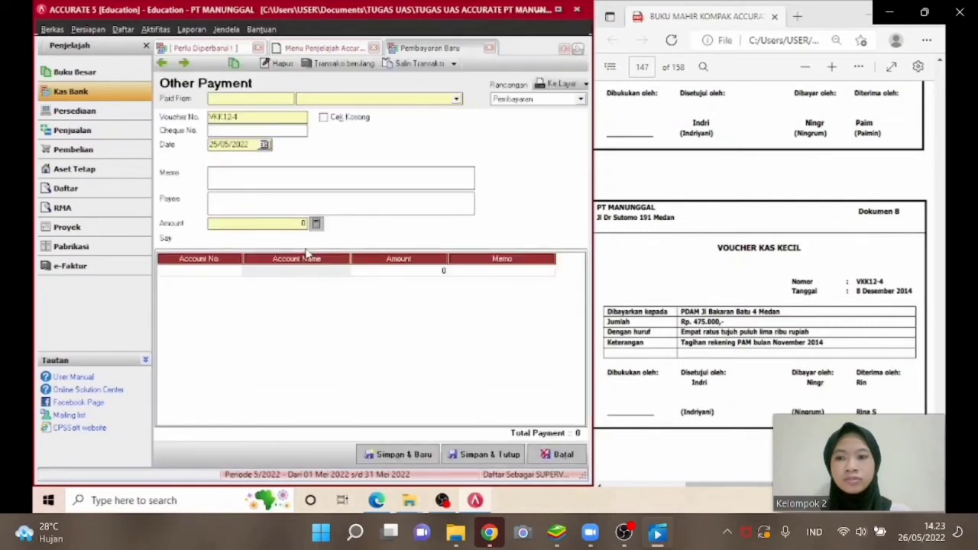
left_click(419, 100)
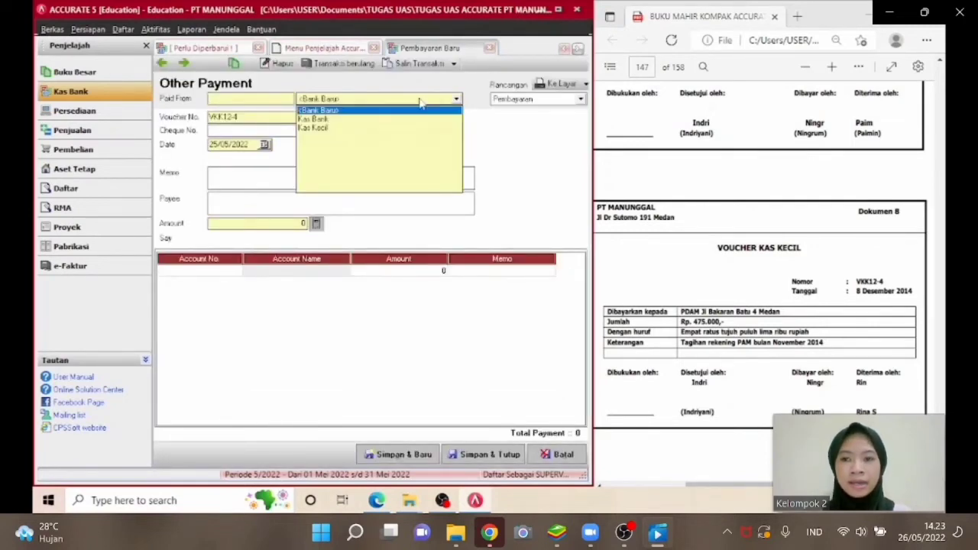
left_click(355, 129)
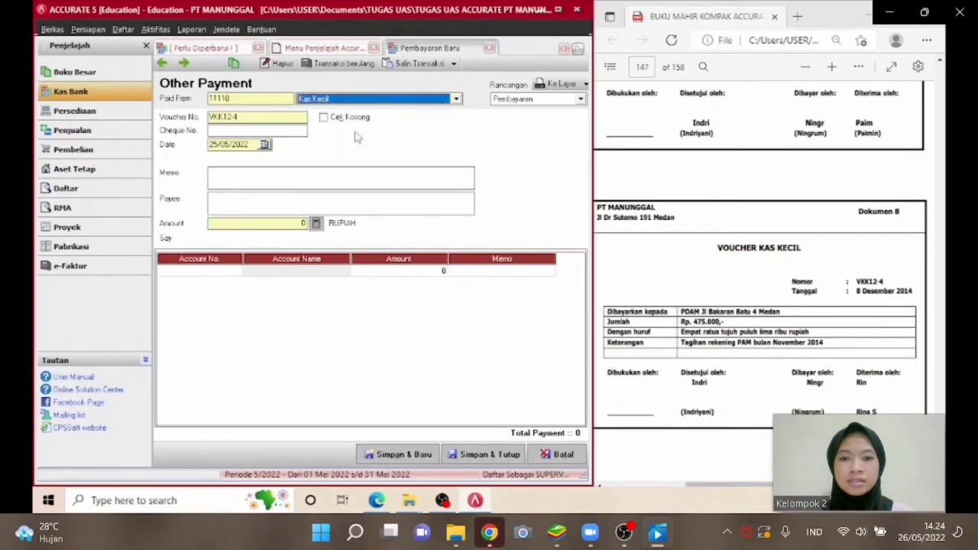
Set the payment date to 08/12/2014.
left_click(242, 145)
key("Delete")
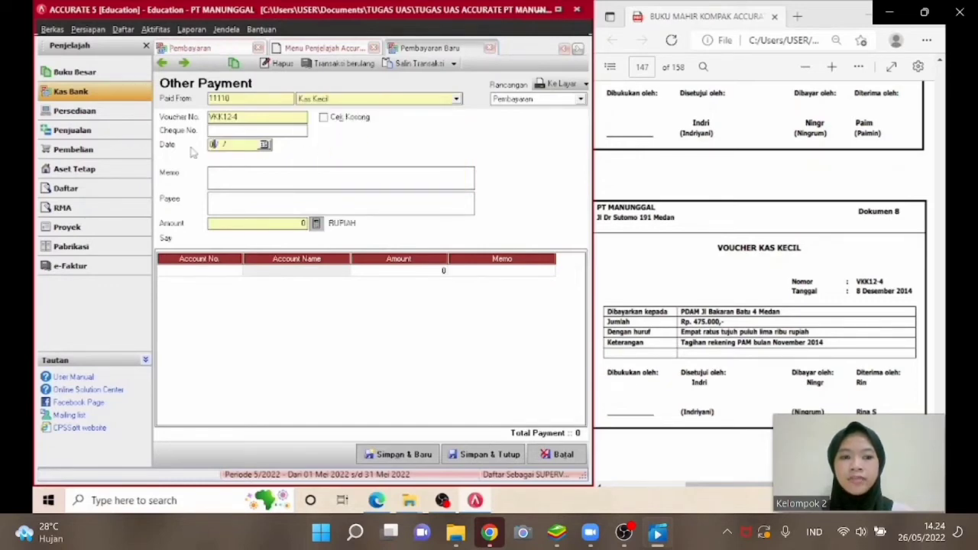
type("081220")
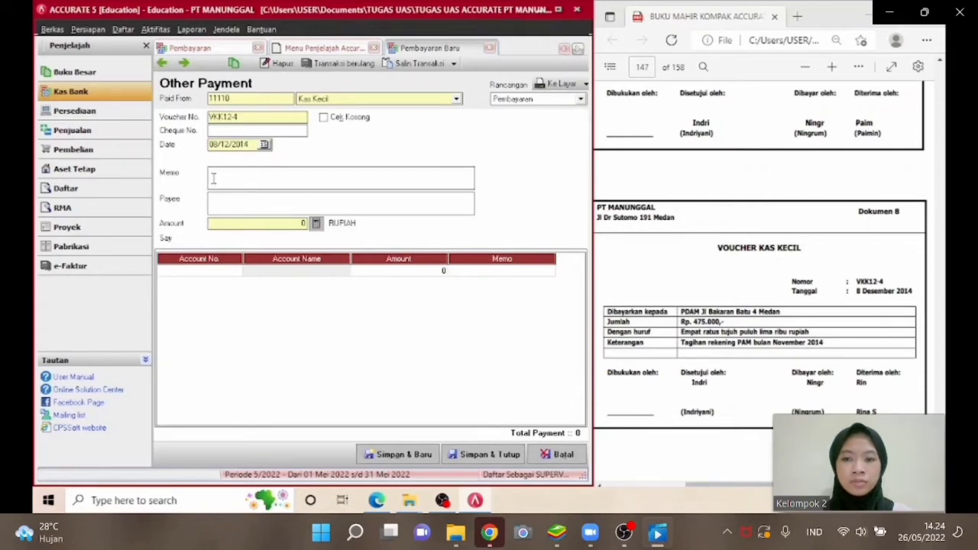
Enter the memo PEMBAYARAN TAGIHAN PAM and the payee PDAM.
left_click(214, 175)
type("PEMBAYAR")
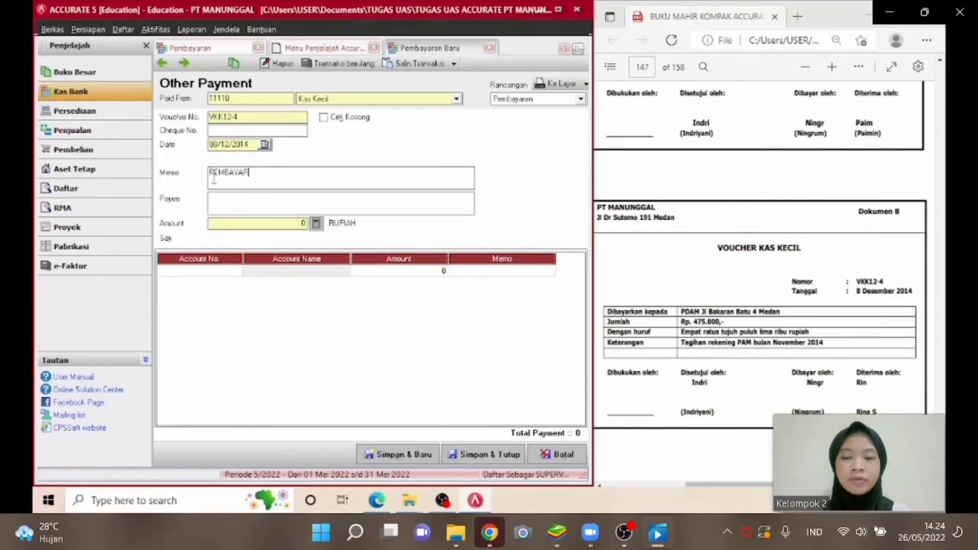
type("AN TAGIHAN ")
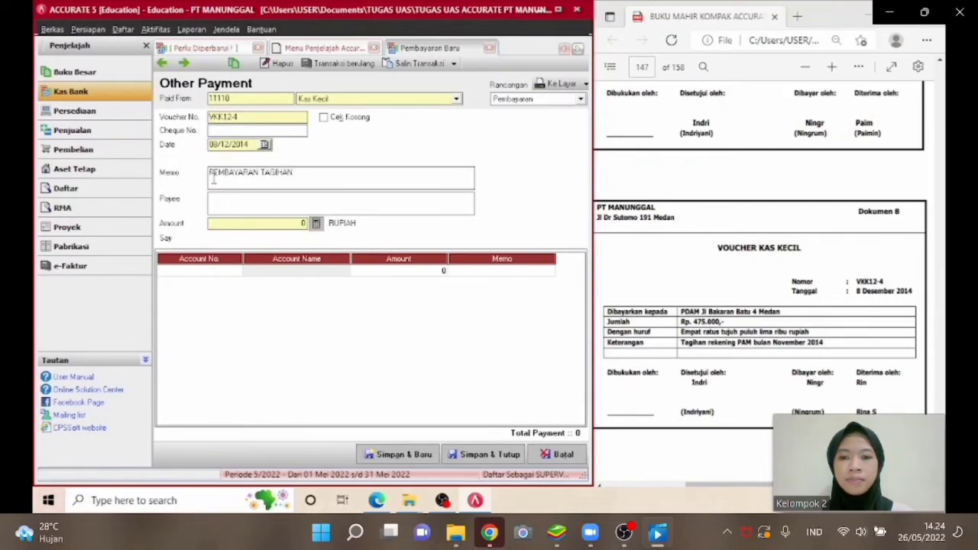
type("PAM")
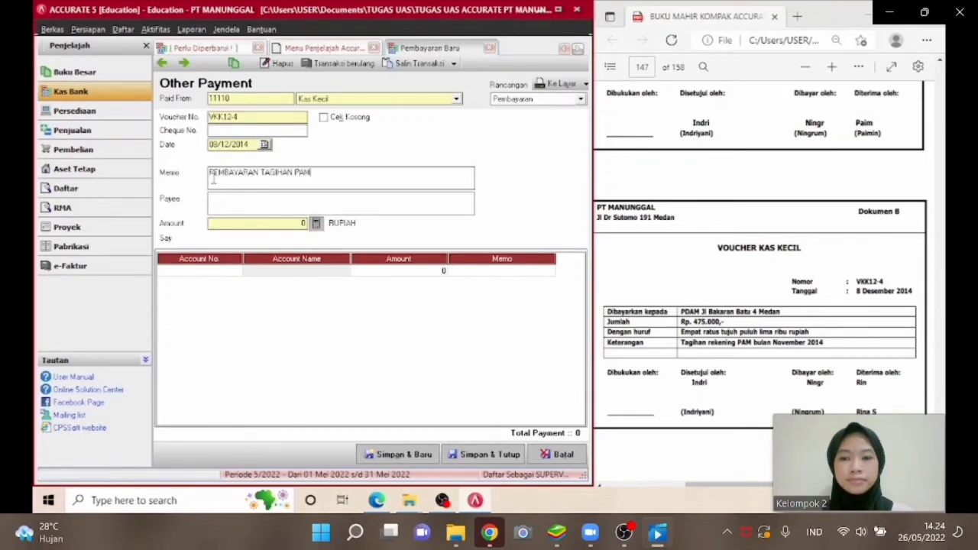
type("PDAM")
Add a payment line for account 21211 Utang Biaya with an amount of 475.000.
left_click(235, 272)
left_click(236, 271)
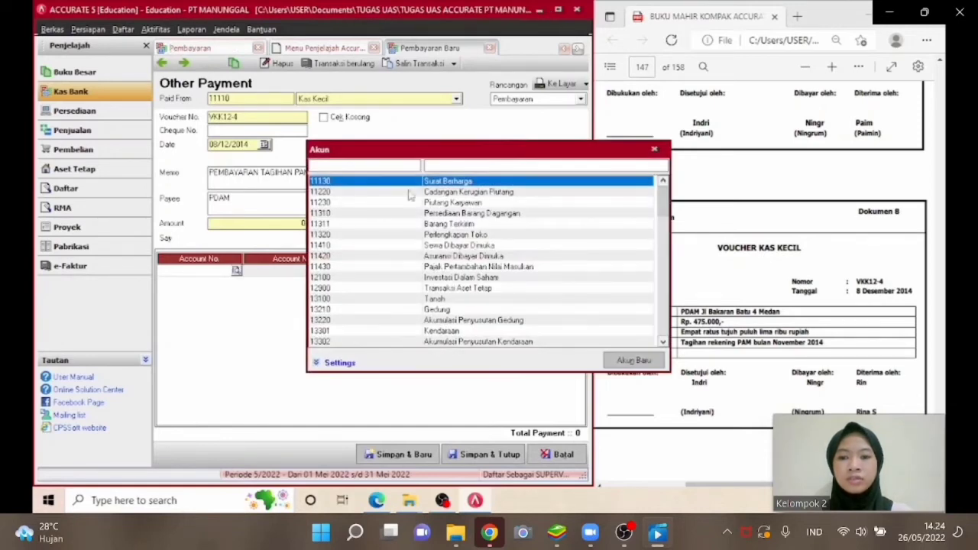
type("A")
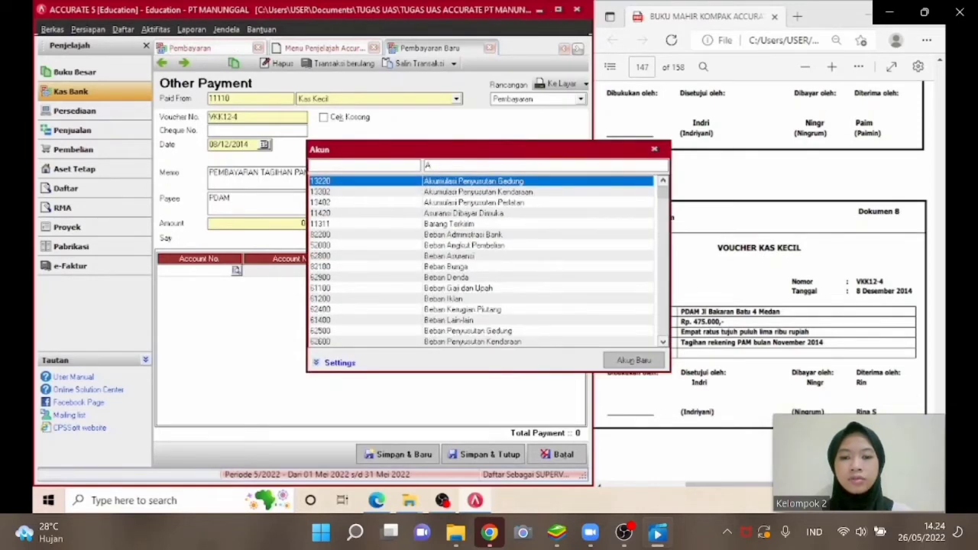
key("BackSpace")
type("BIAYA")
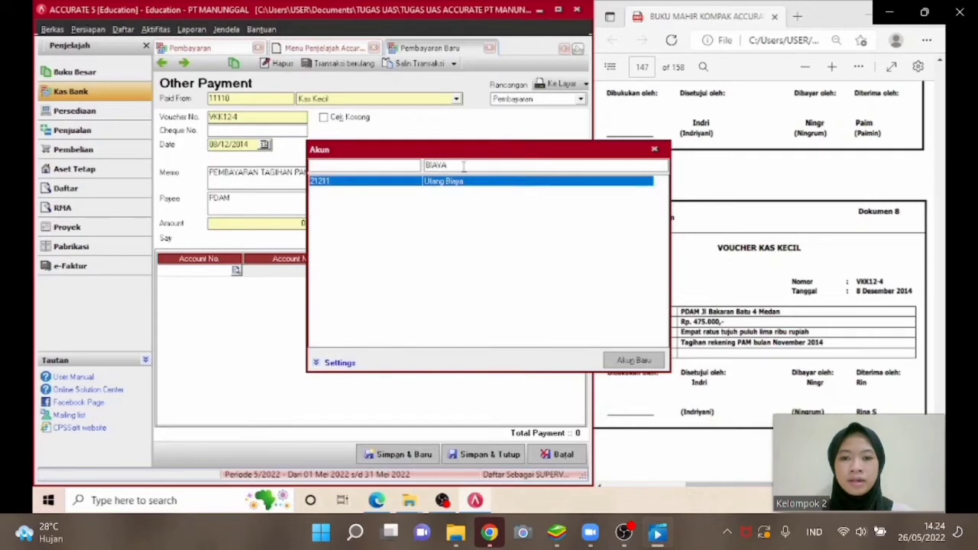
double_click(459, 181)
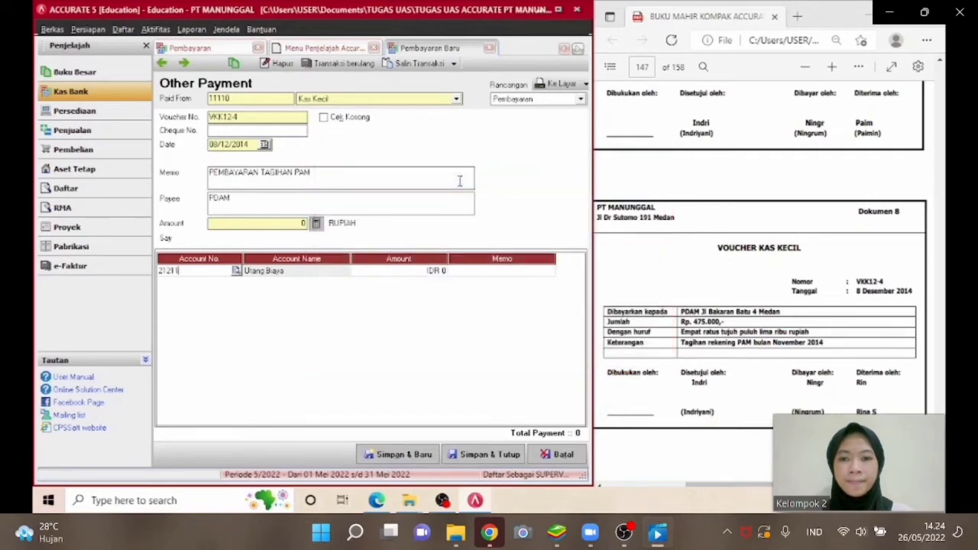
left_click(402, 275)
type("4")
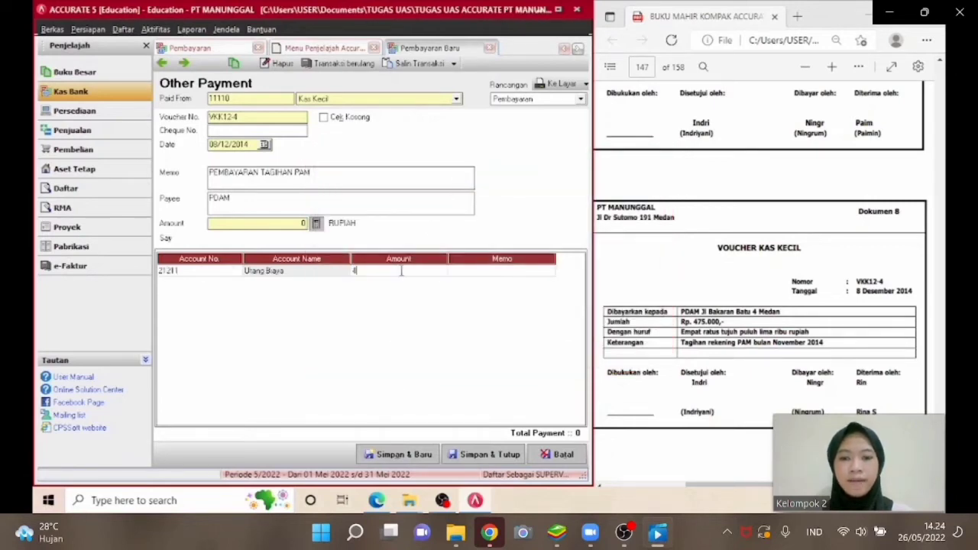
type("75.000")
key("Tab")
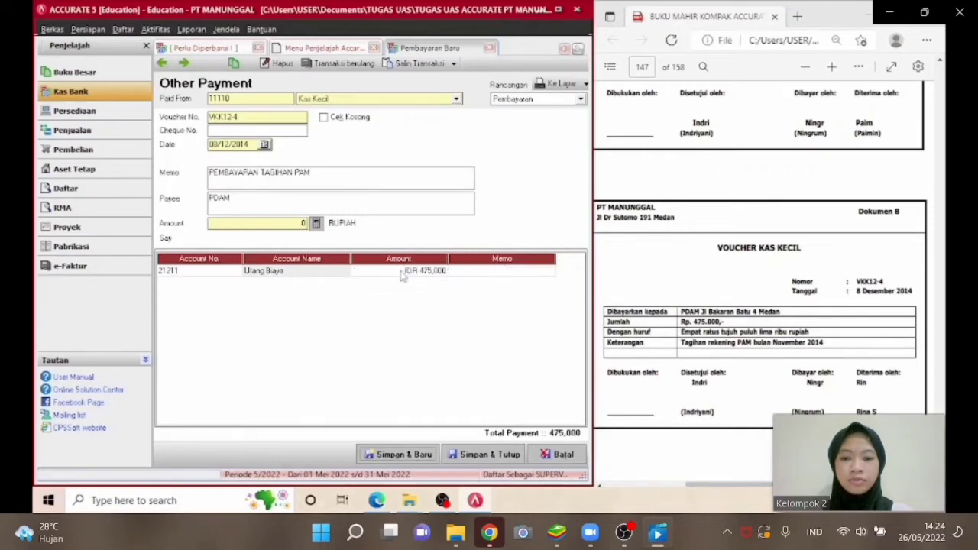
Fill the payment amount from the line total and save and close the petty cash payment.
left_click(312, 229)
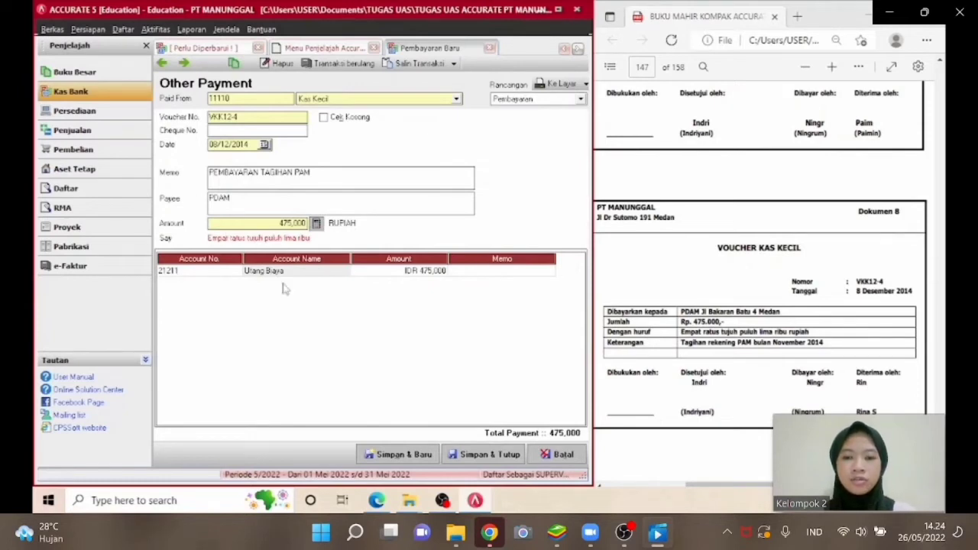
left_click(467, 457)
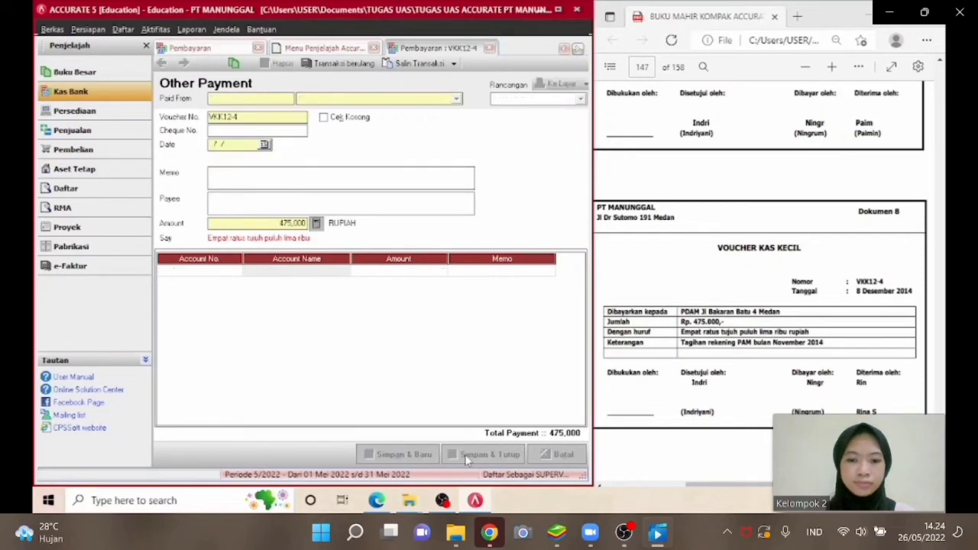
Open a new sales invoice and select the customer Toko Serasi.
left_click(122, 151)
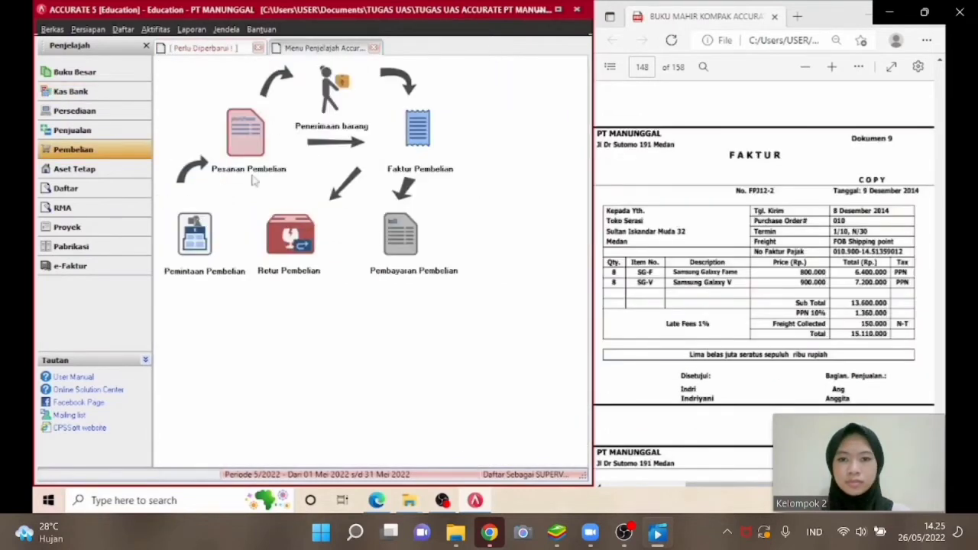
left_click(113, 134)
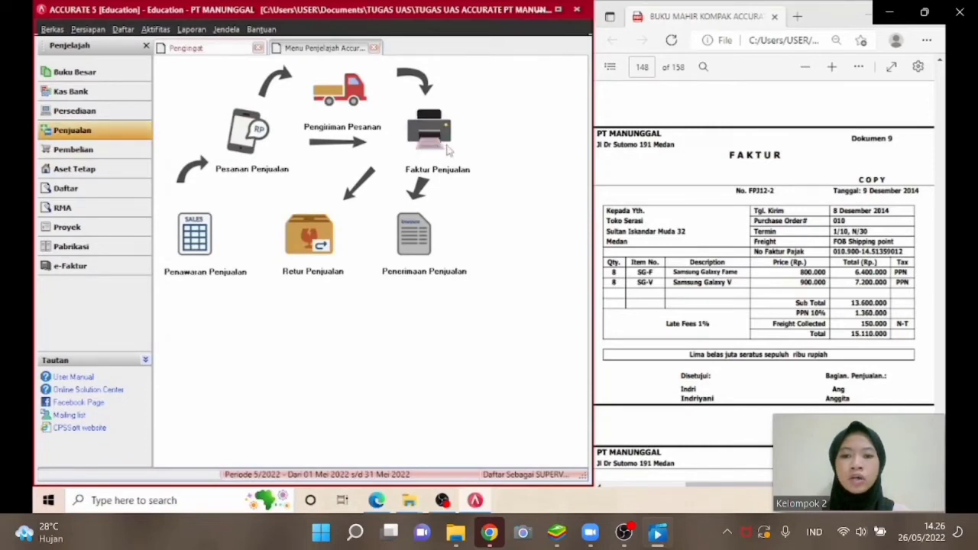
left_click(429, 130)
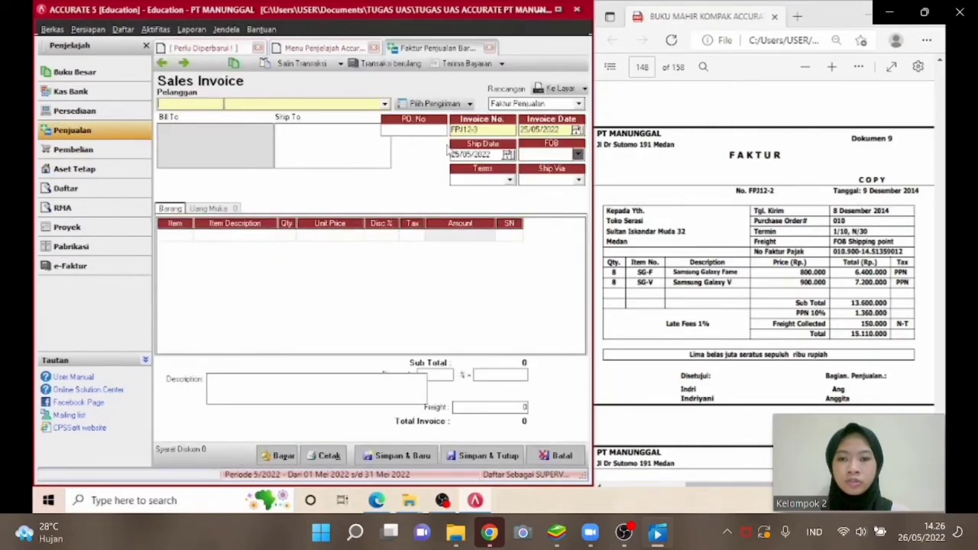
left_click(385, 104)
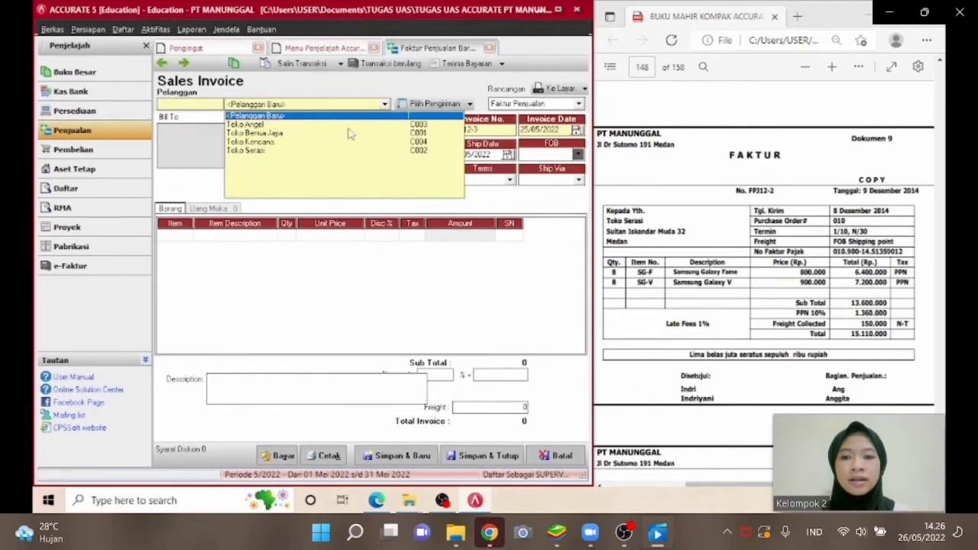
left_click(320, 151)
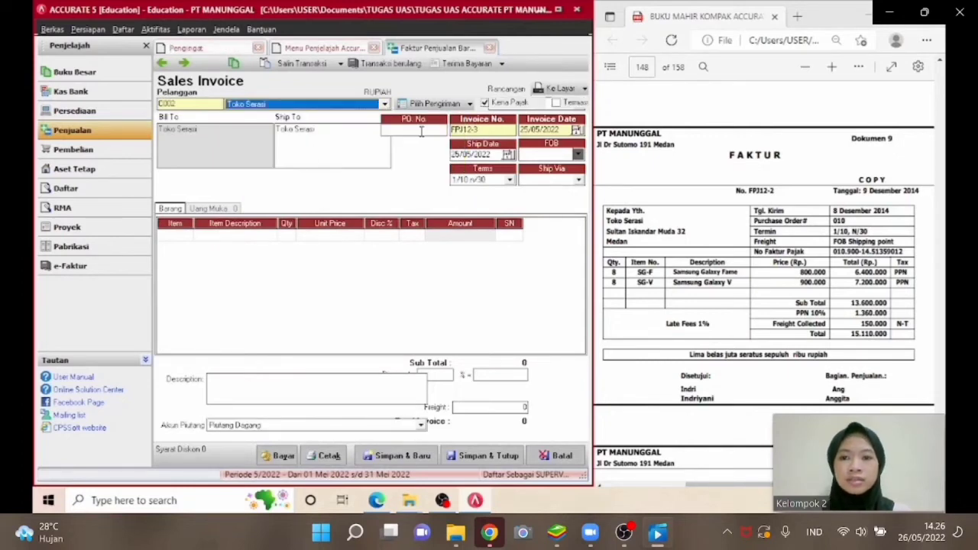
Enter PO number 010 and set the invoice date to 09/12/2014.
left_click(420, 130)
type("010")
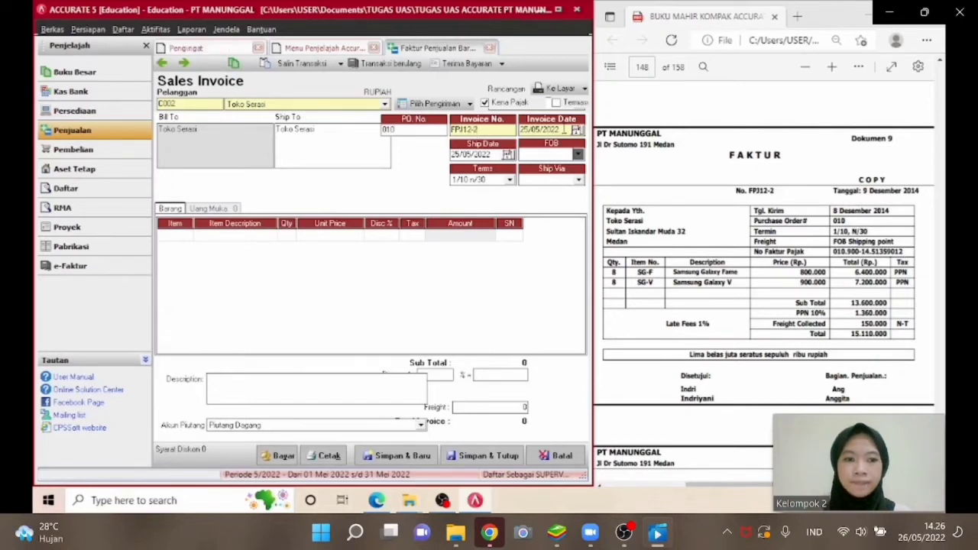
left_click(563, 130)
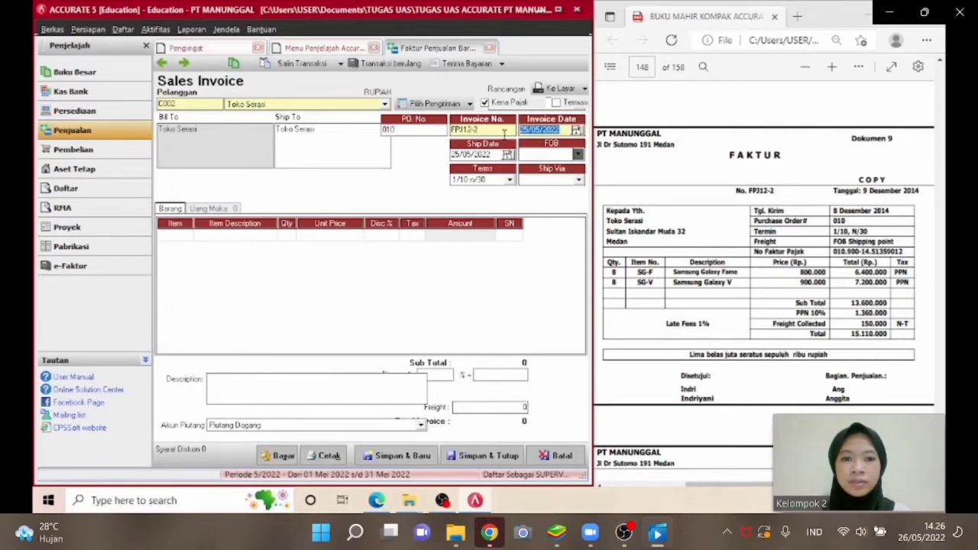
type("09/12/2014")
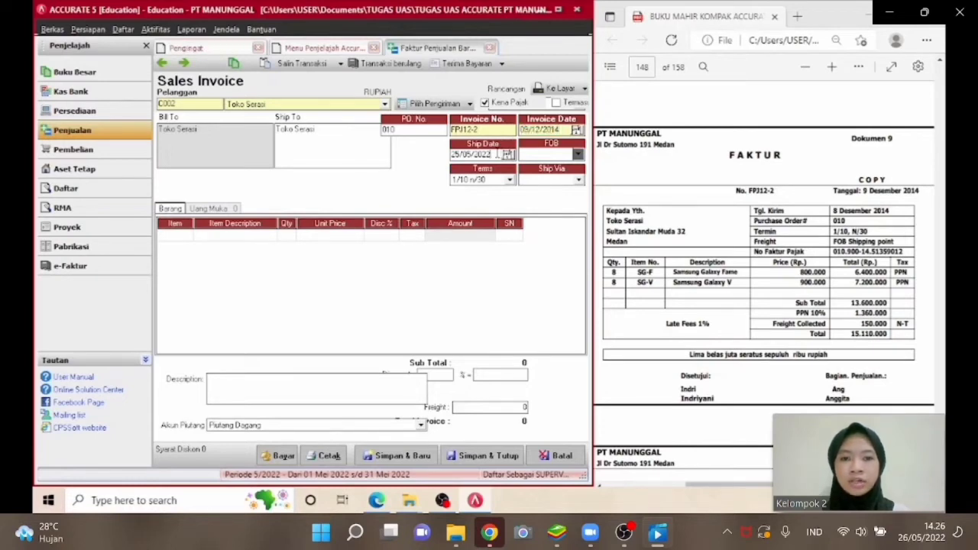
Set the ship date to 08/12/2014 and the FOB option to Shipping Point.
left_click_drag(497, 154, 446, 156)
type("08/1")
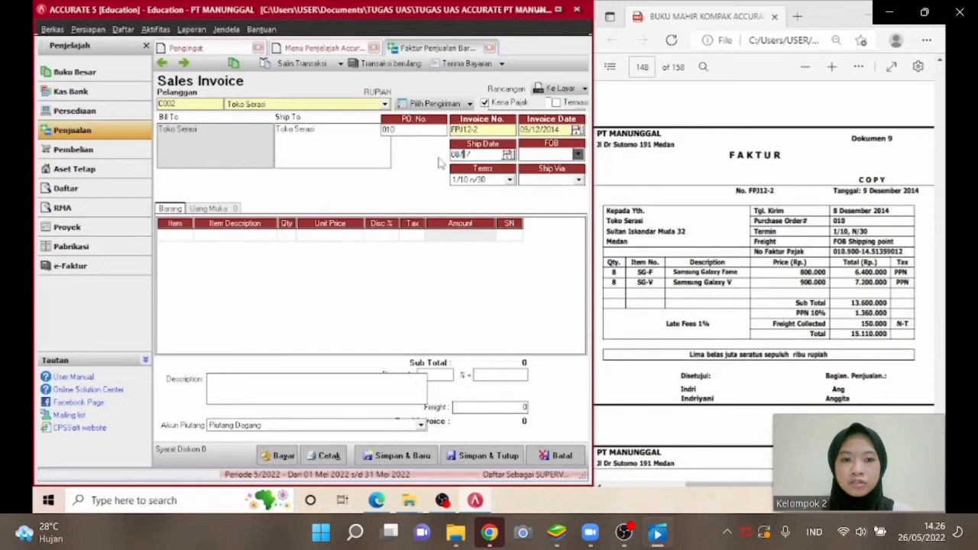
type("2/2014")
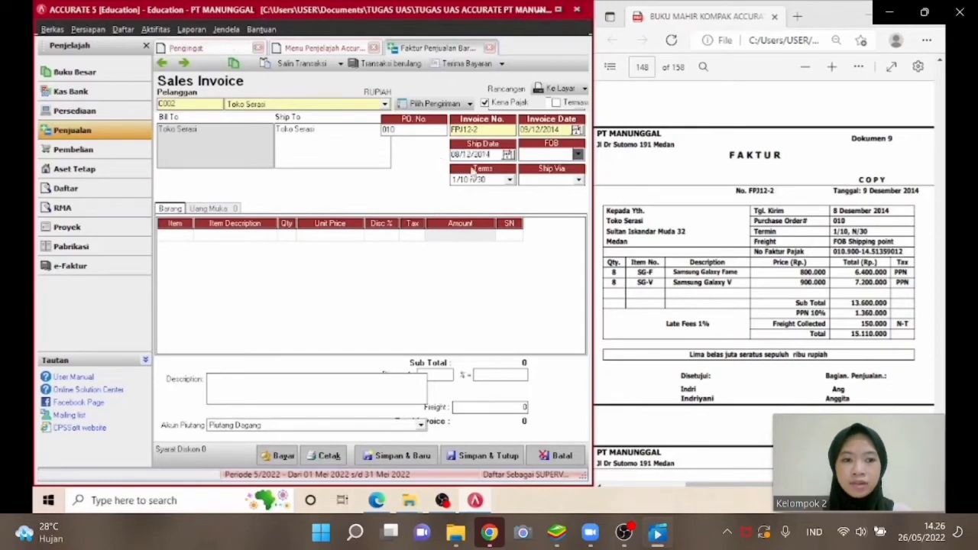
left_click(555, 155)
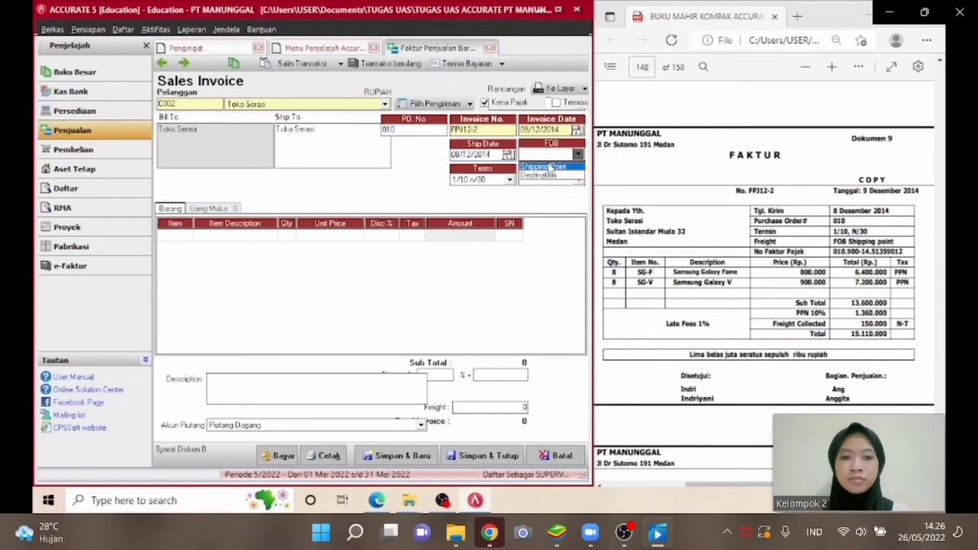
left_click(548, 167)
Add item SG-F Samsung Galaxy Fame with quantity 8 and unit price 800000.
left_click(186, 237)
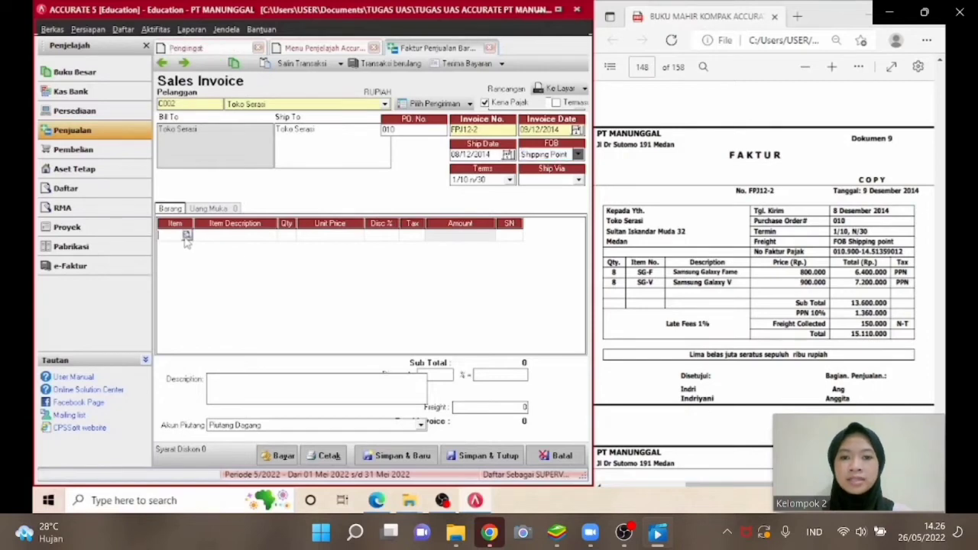
left_click(186, 235)
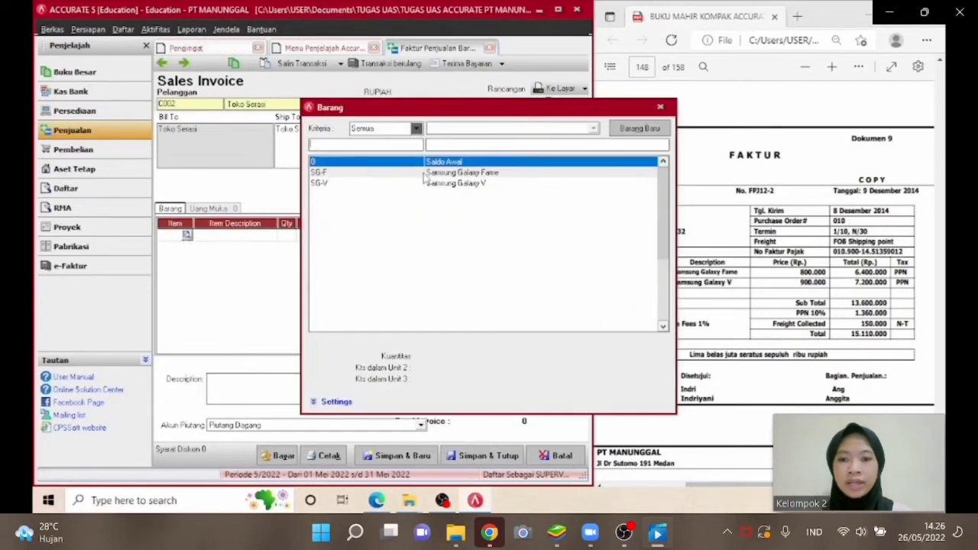
double_click(424, 174)
left_click(289, 237)
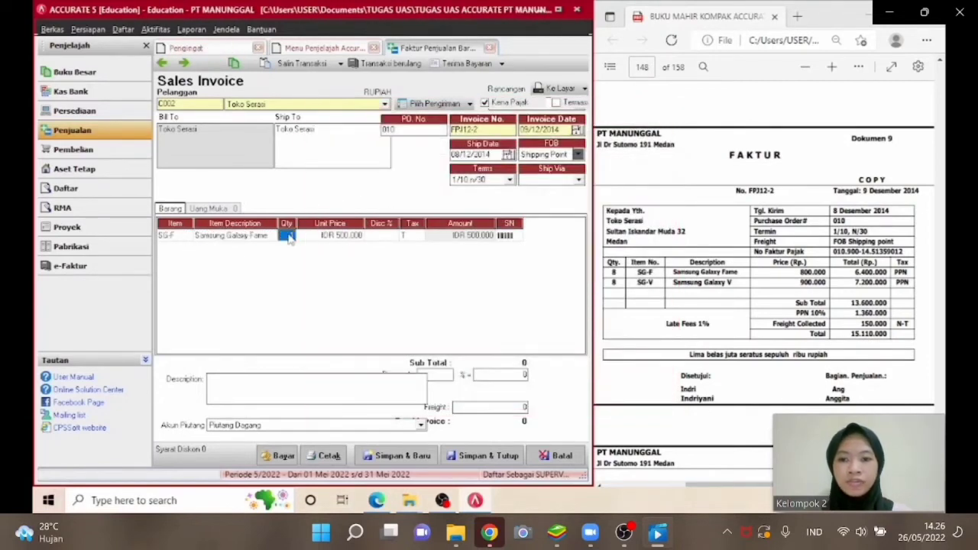
type("8")
key("Tab")
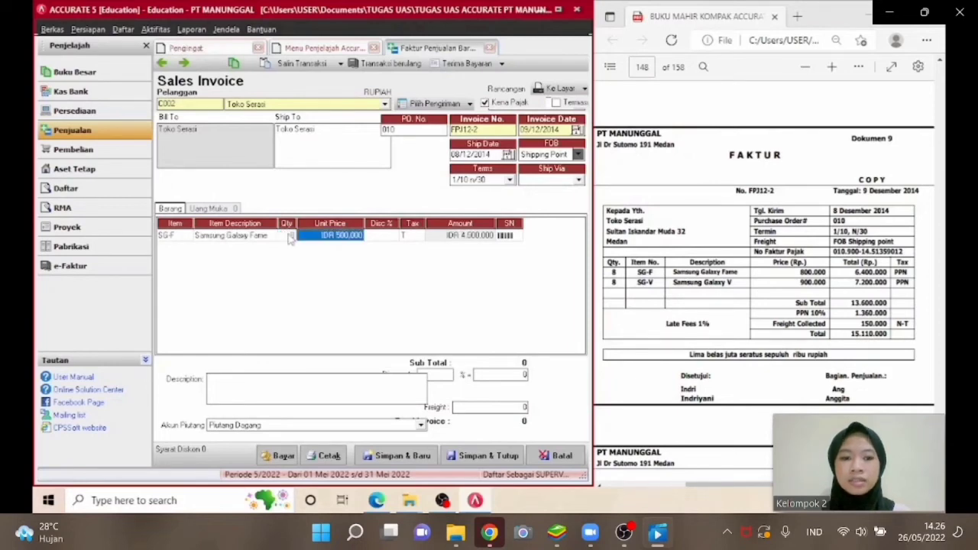
type("800000")
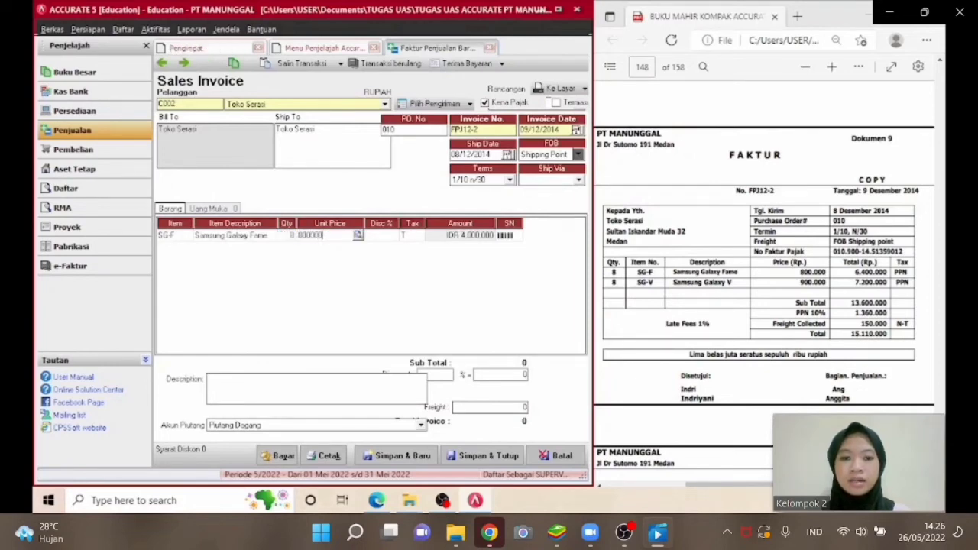
key("Tab")
key("Tab")
key("Tab")
key("Tab")
key("Tab")
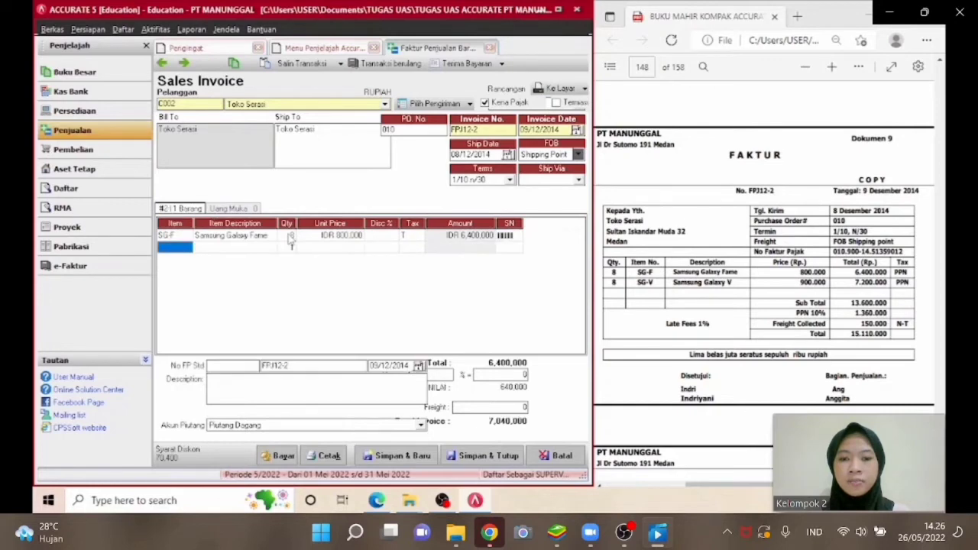
Add item SG-V Samsung Galaxy V to the invoice with quantity 8 and unit price 900000.
double_click(188, 248)
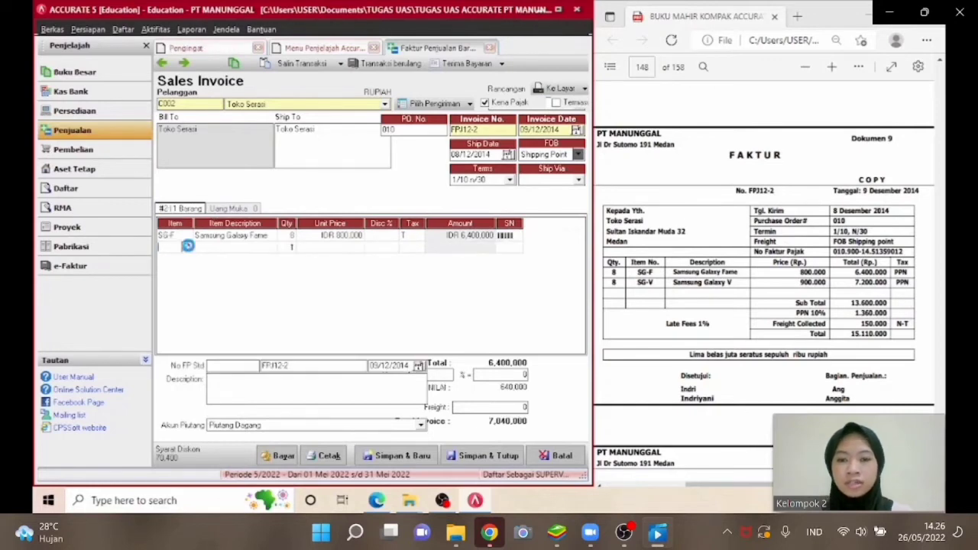
left_click(477, 185)
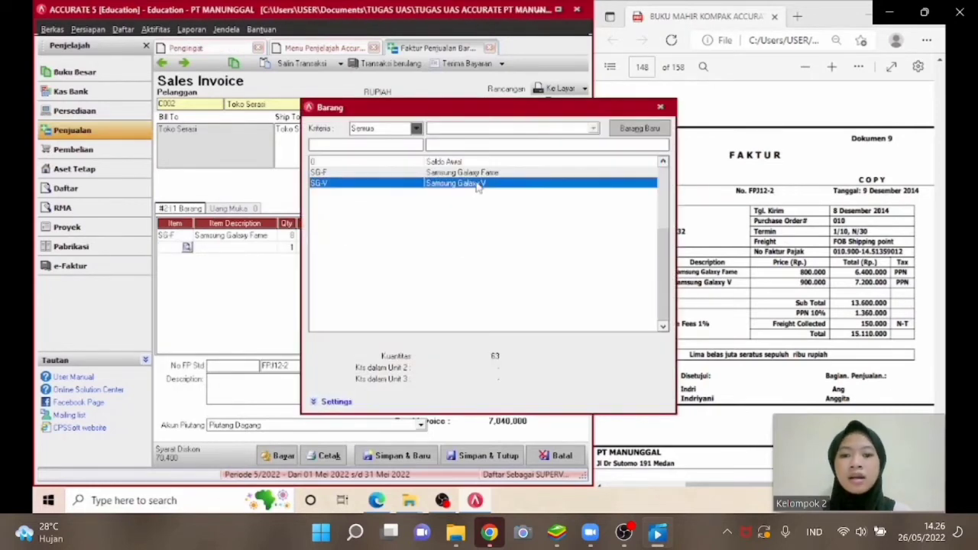
double_click(477, 185)
left_click(284, 247)
type("8")
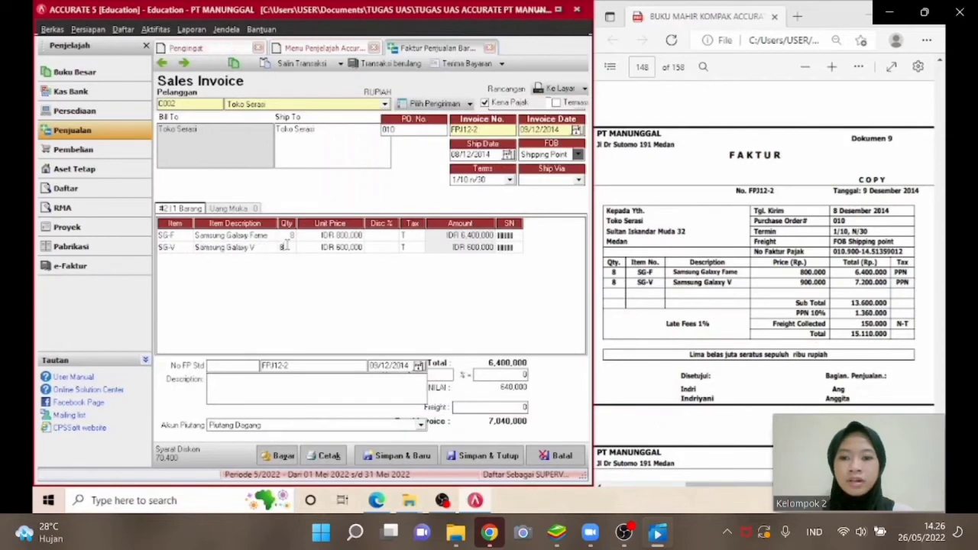
key("Tab")
type("90")
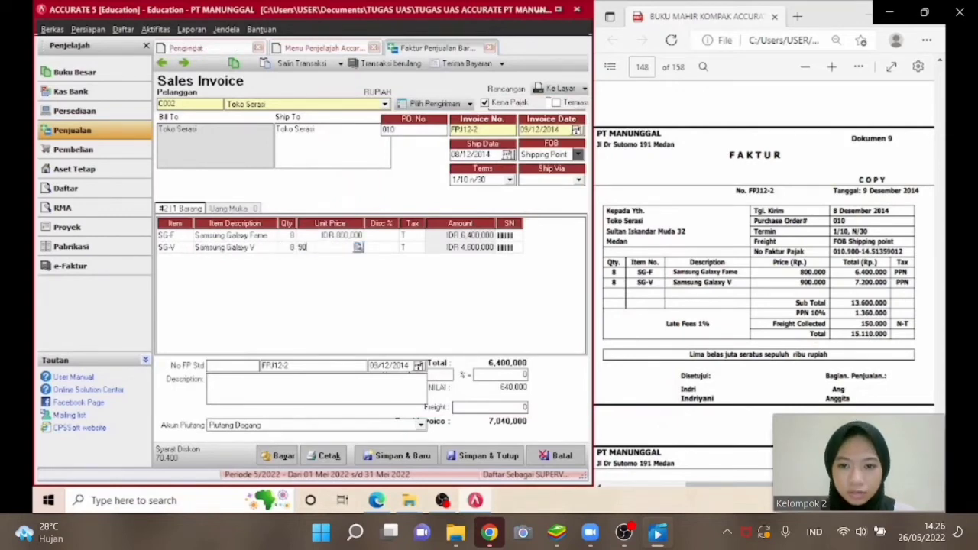
type("0,000")
key("Tab")
key("Tab")
key("Tab")
key("Tab")
key("Tab")
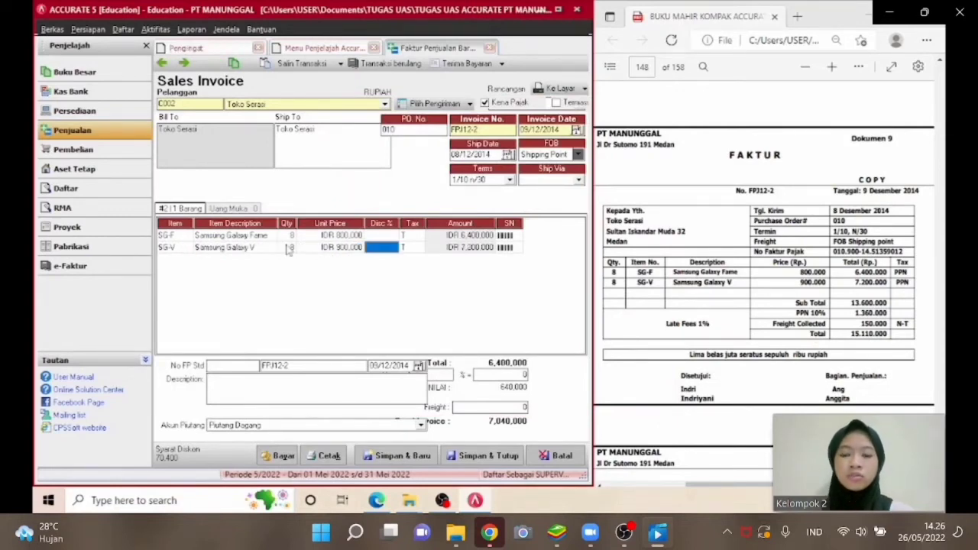
Set the invoice freight to 150000 and save and close the sales invoice.
left_click(182, 247)
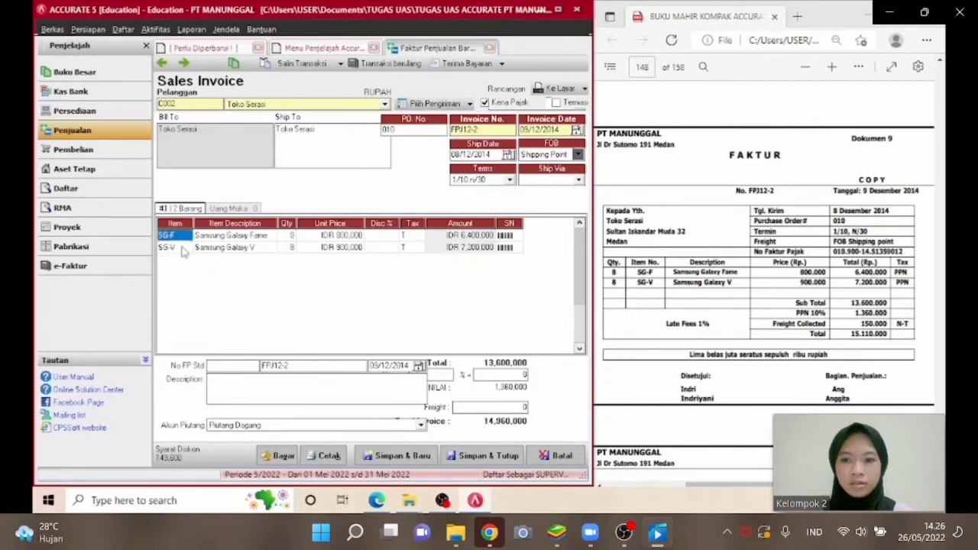
left_click(468, 408)
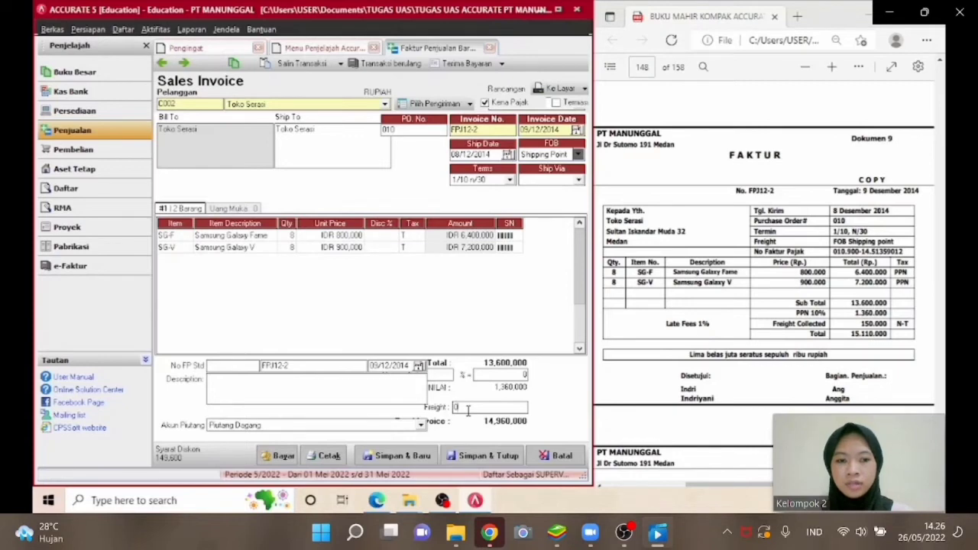
type("15")
type("0")
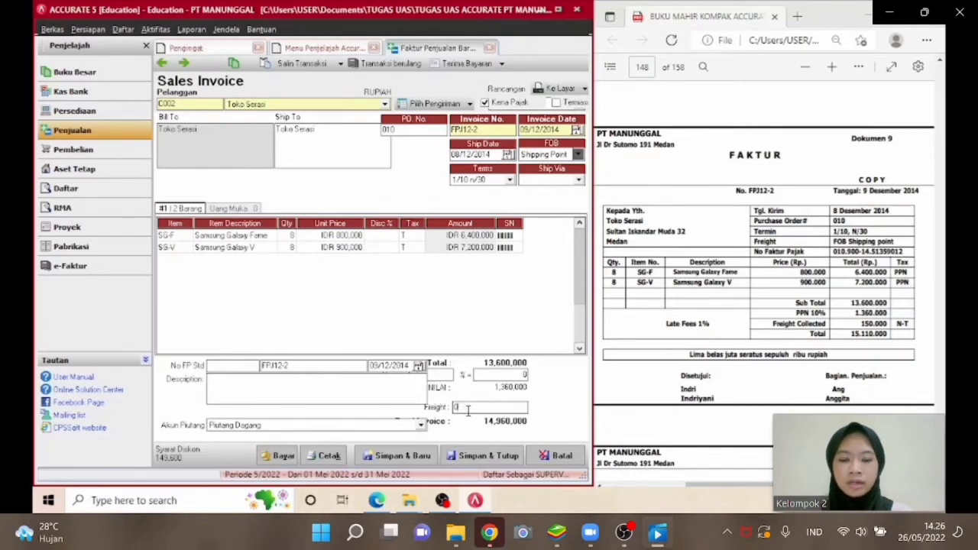
key("BackSpace")
type("150000")
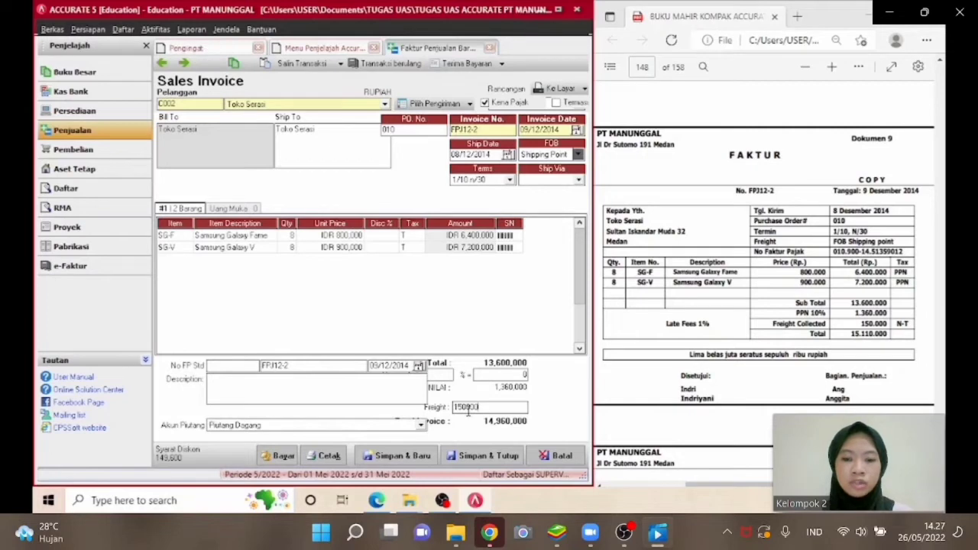
key("Tab")
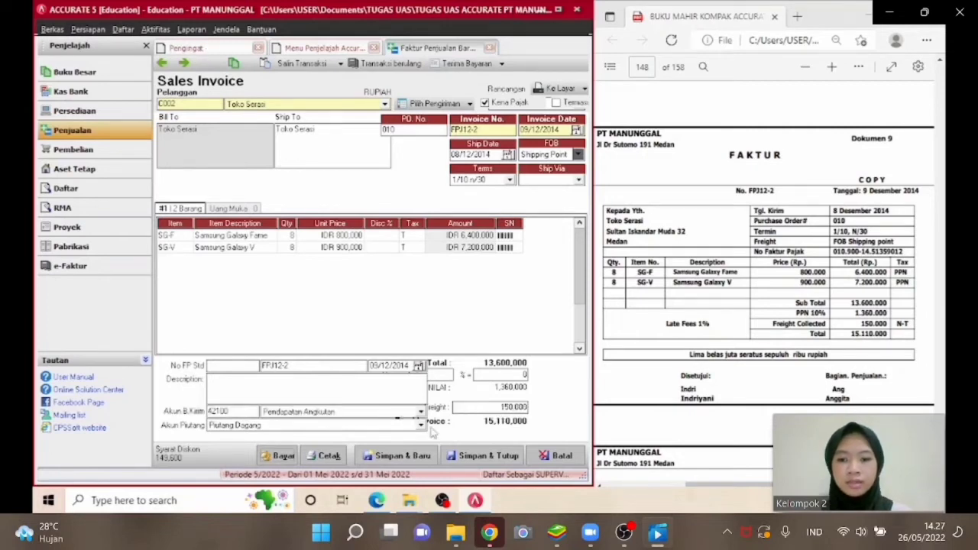
left_click(472, 456)
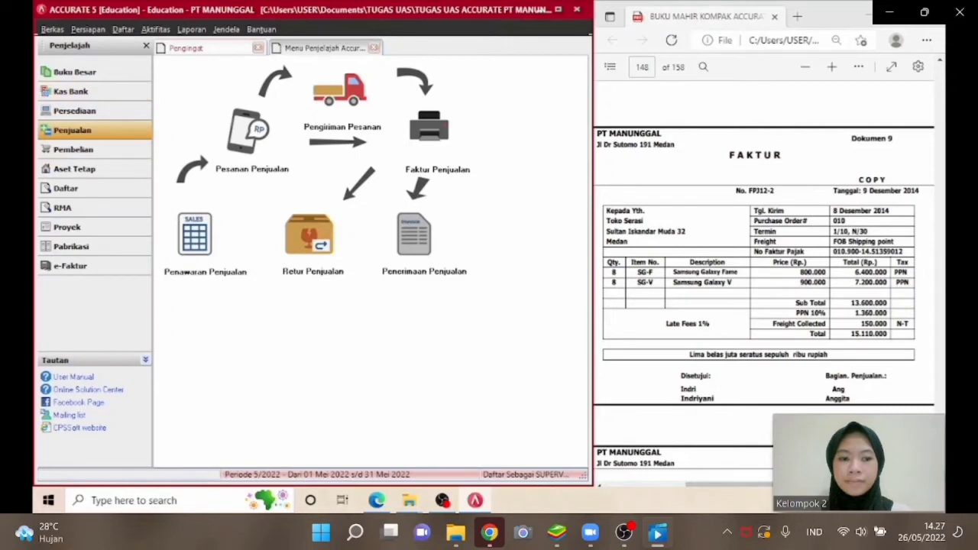
Open a new purchase payment and select the vendor PT Dian Persada.
scroll(764, 282, "down", 4)
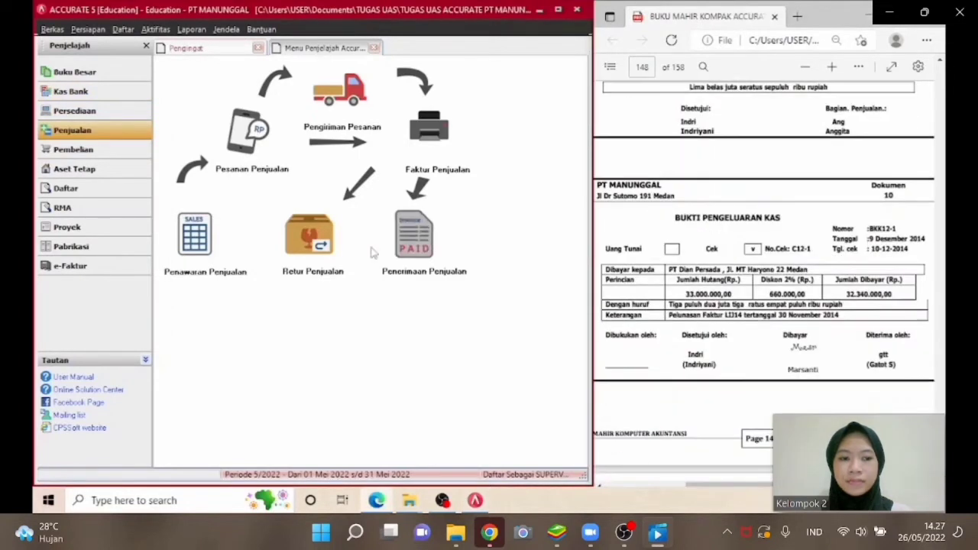
left_click(83, 150)
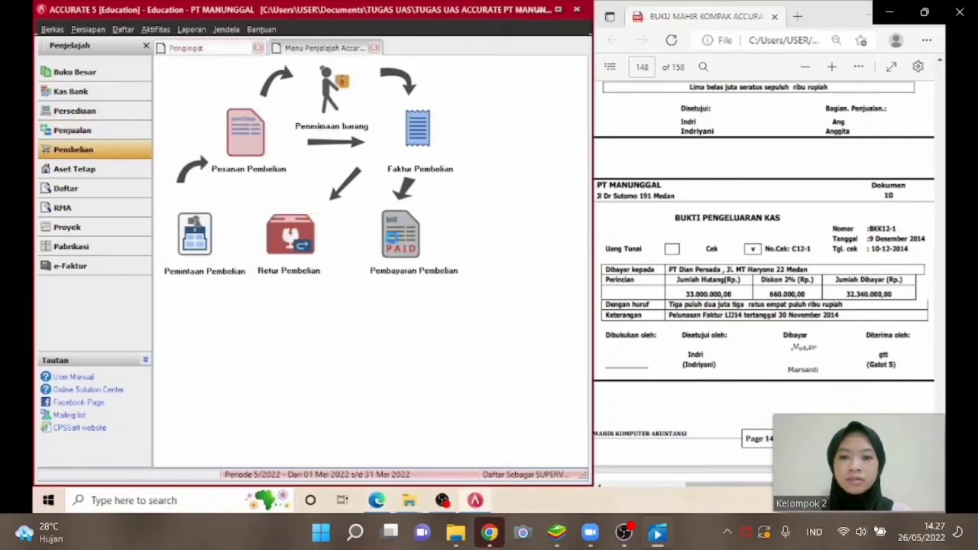
left_click(401, 233)
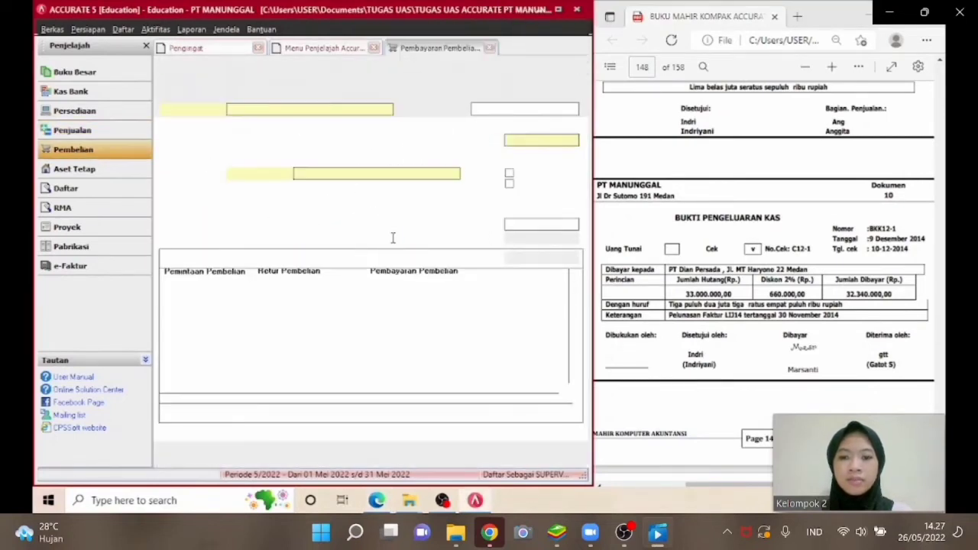
left_click(388, 110)
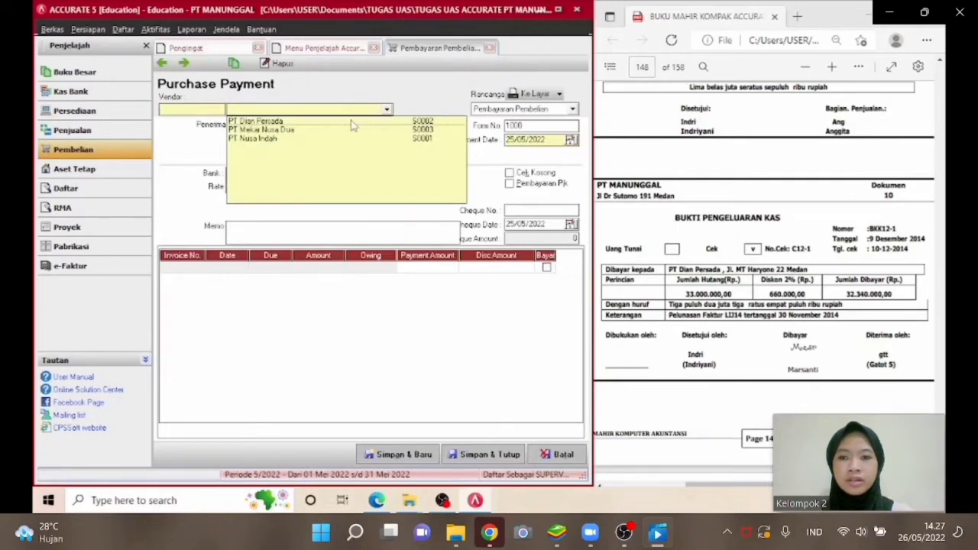
left_click(351, 122)
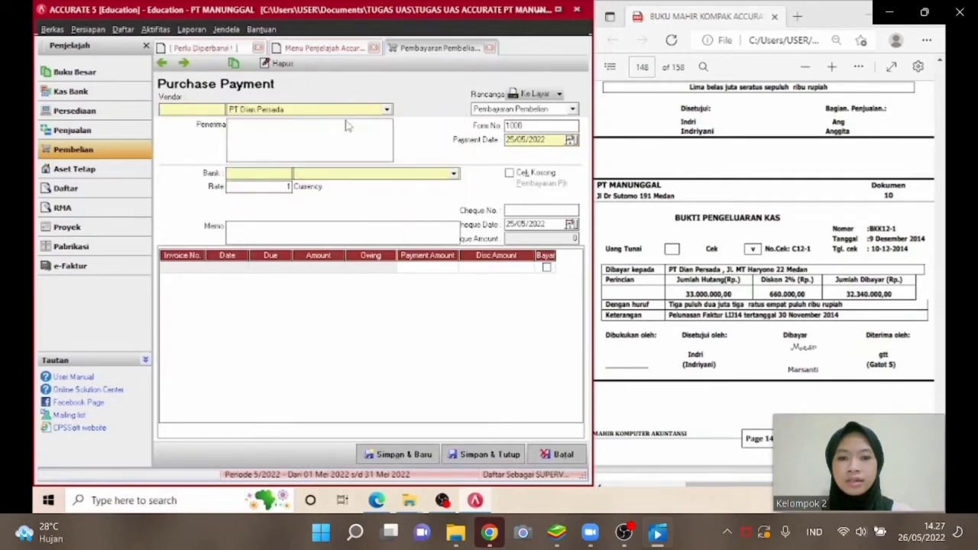
Set the form number to BKK12-1 and the payment date to 09/12/2014.
double_click(538, 127)
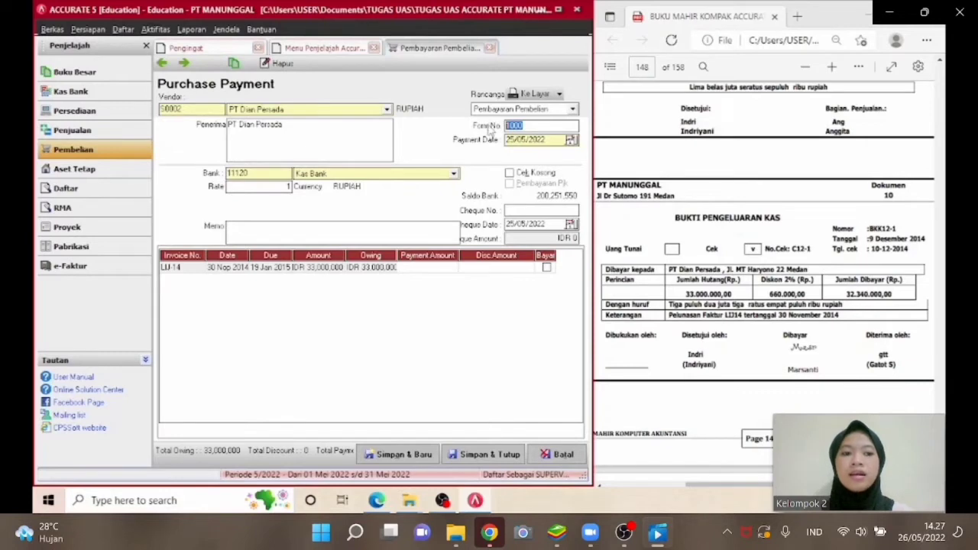
type("BKK12-1")
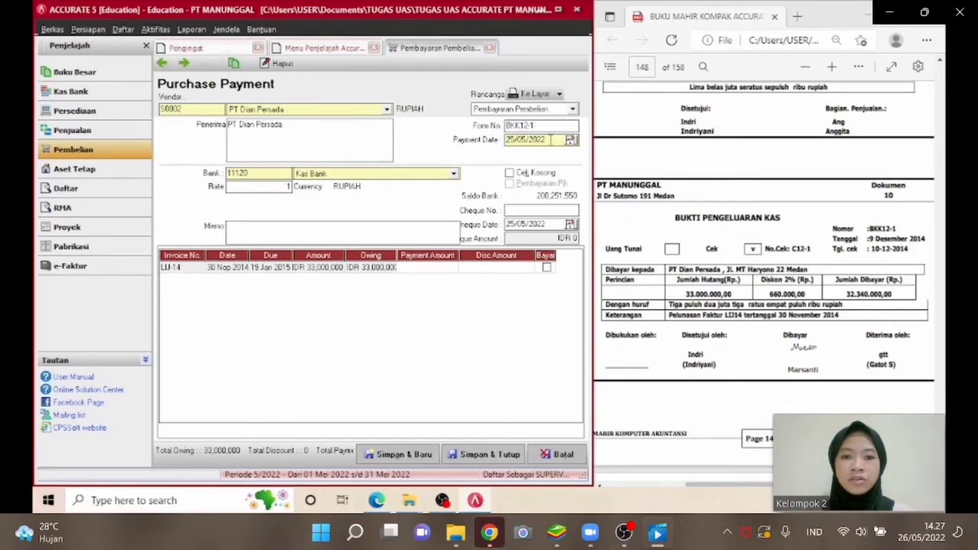
key("Tab")
type("09/12/20")
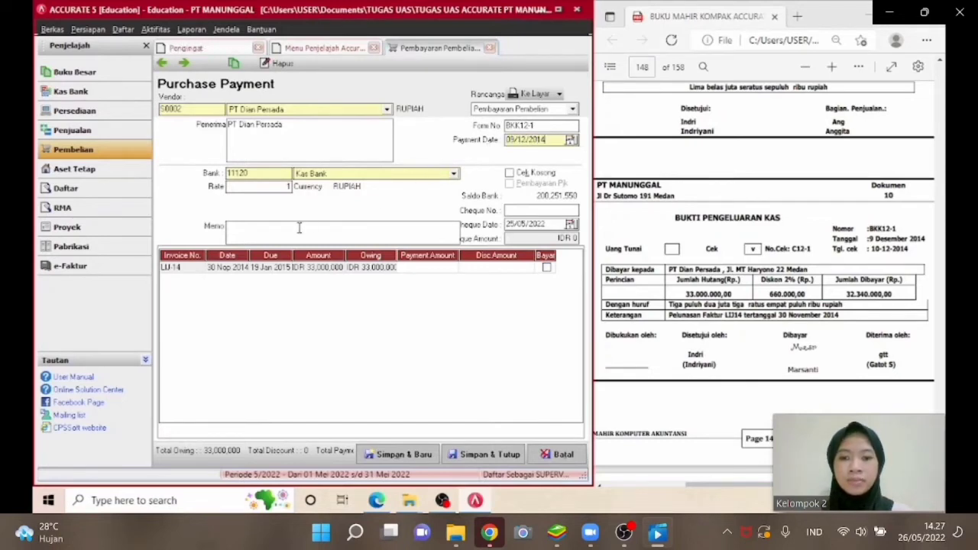
Enter the memo PELUNASAN FAKTUR LJ14.
left_click(391, 239)
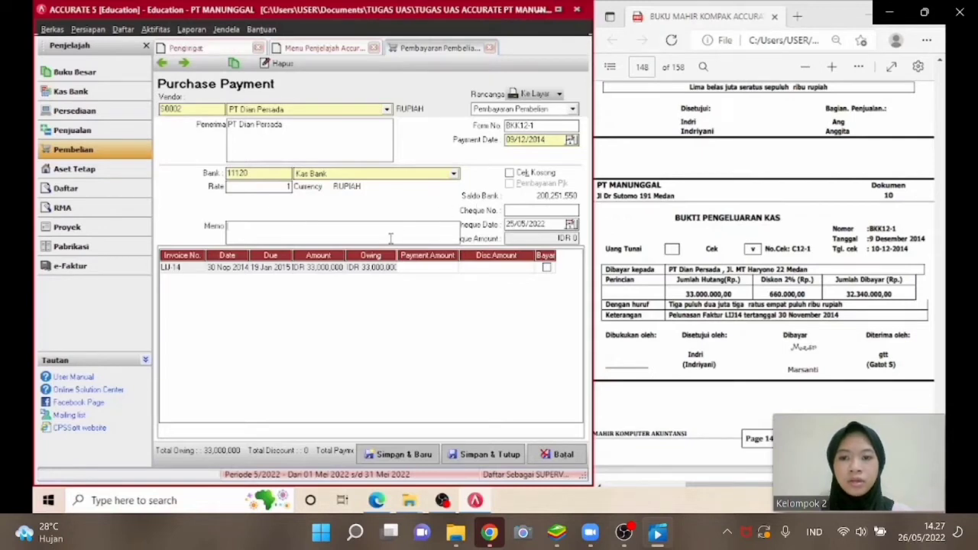
type("PELUN")
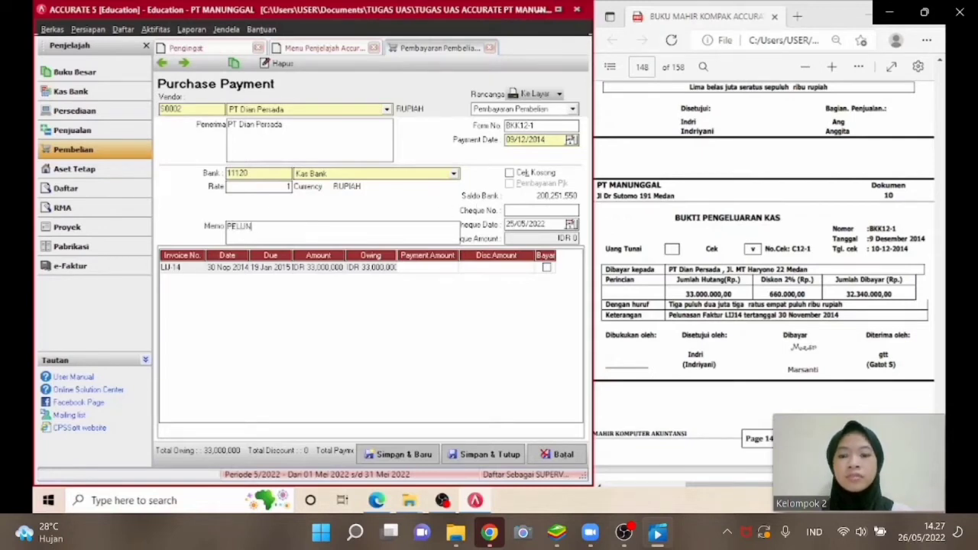
type("ASAN FAKTU")
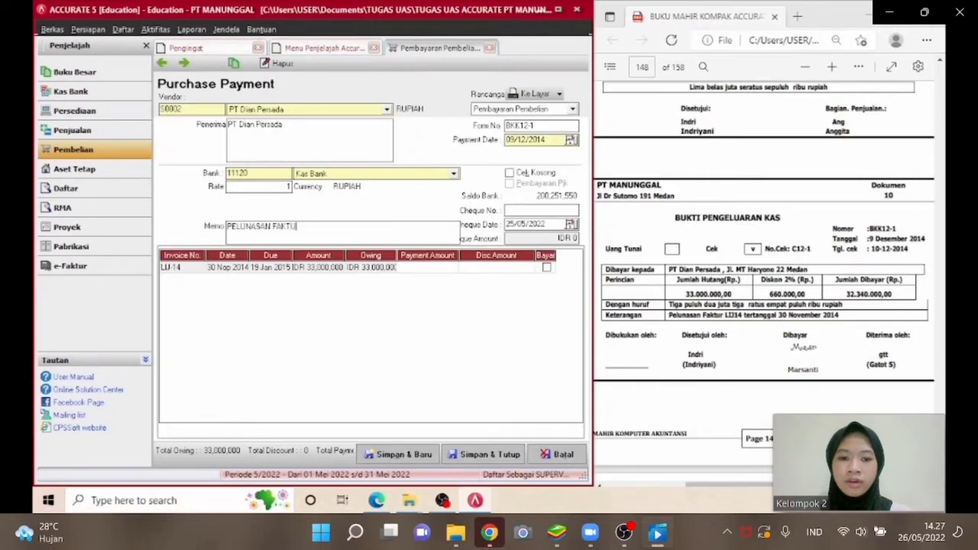
type("R LJ")
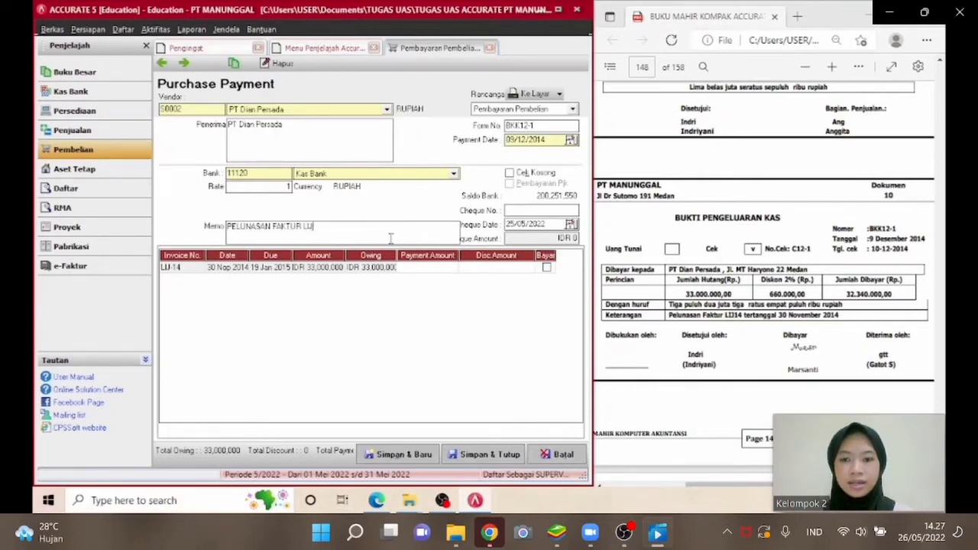
type("14")
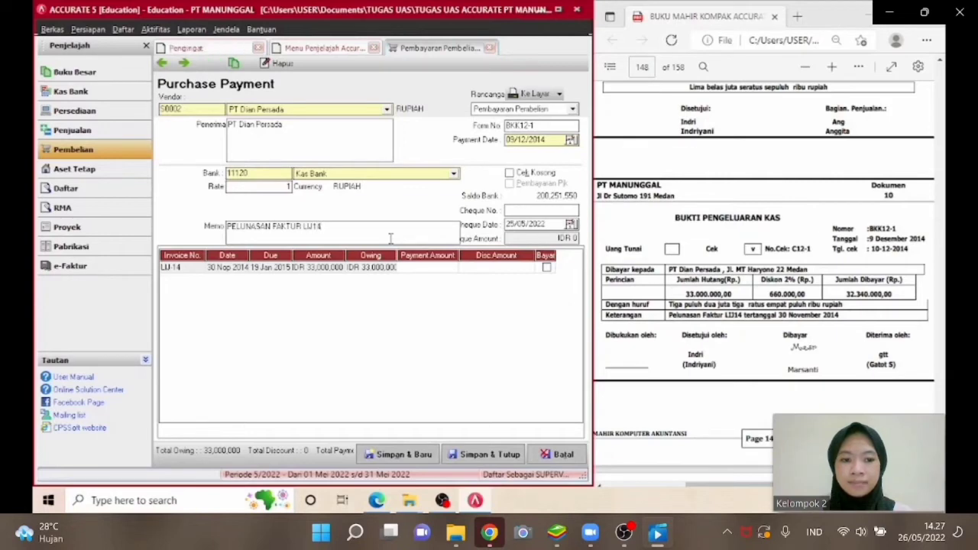
Enter cheque number C12-1 and set the cheque date to 10/12/2014.
left_click(515, 208)
type("C12")
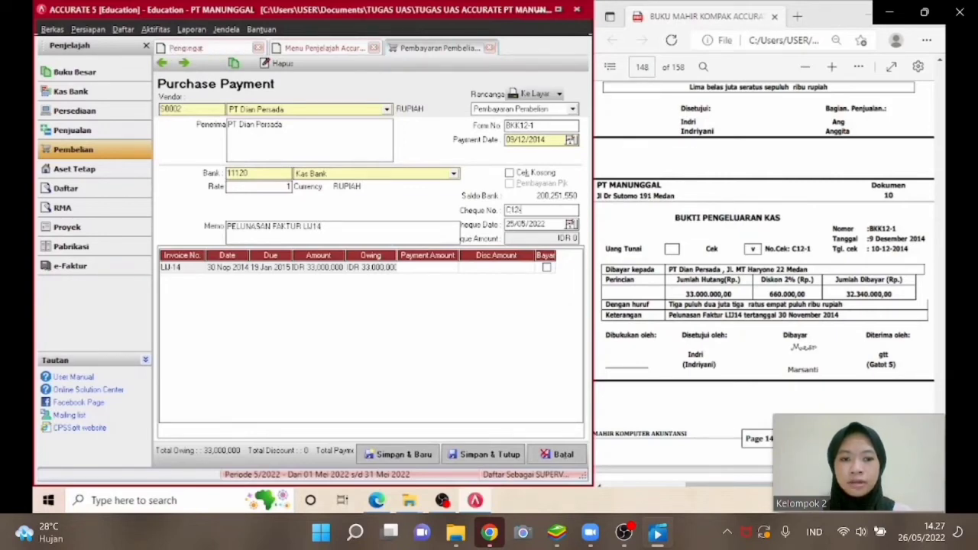
type("-1")
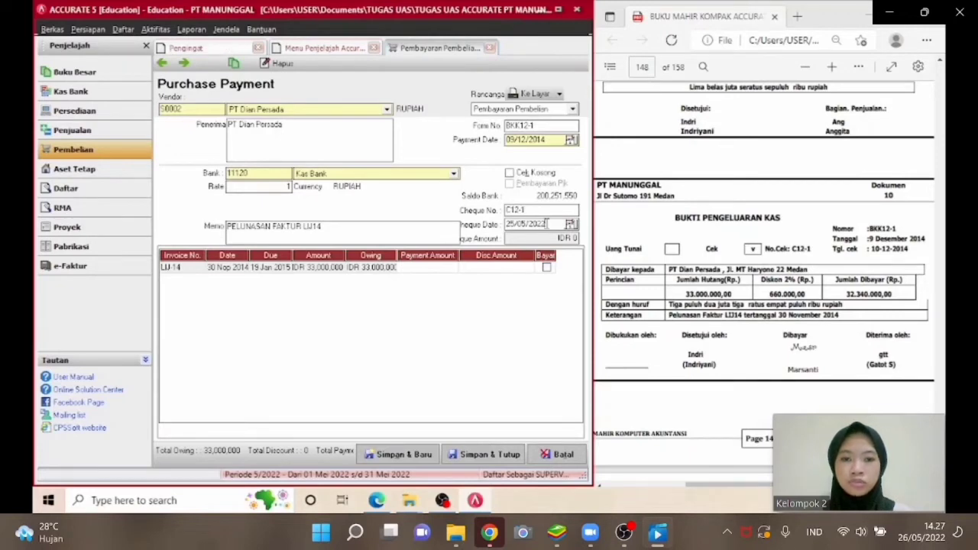
left_click(547, 223)
type("10/1")
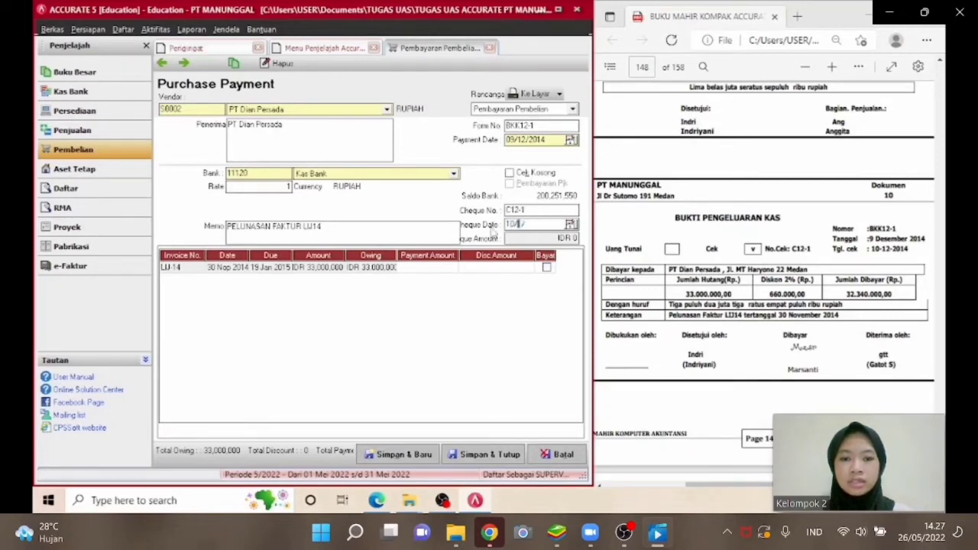
type("2/2014")
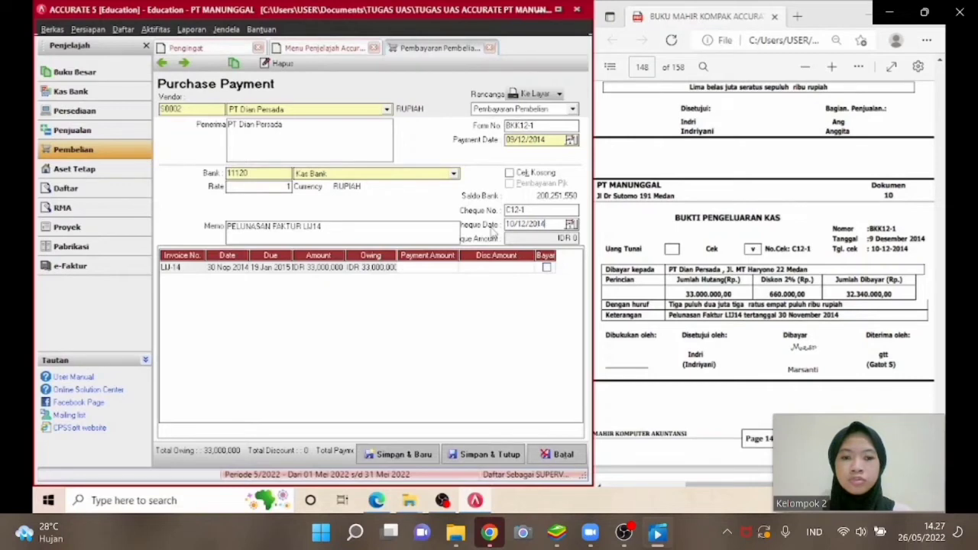
Mark invoice LJ-14 for payment with a 660000 discount posted to the Potongan Pembelian account.
left_click(545, 268)
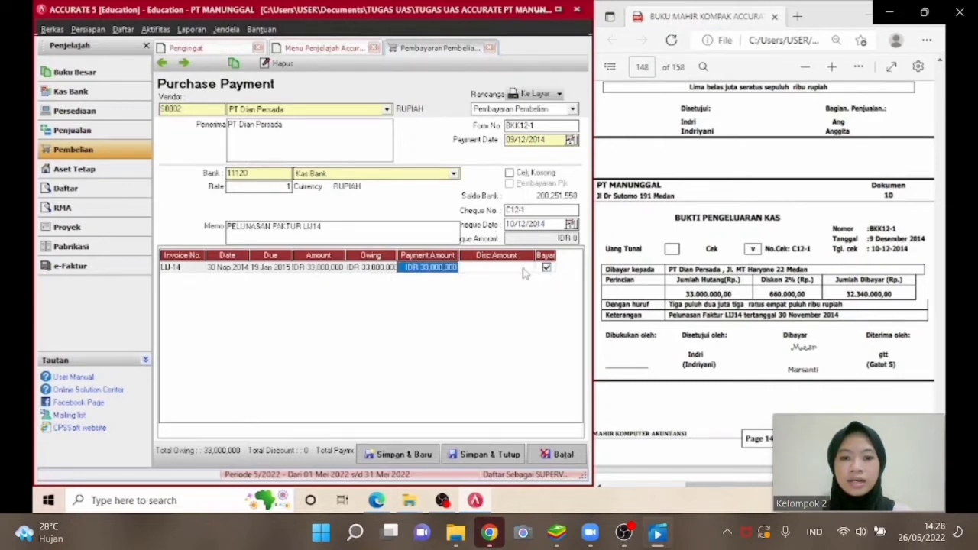
left_click(524, 273)
right_click(524, 273)
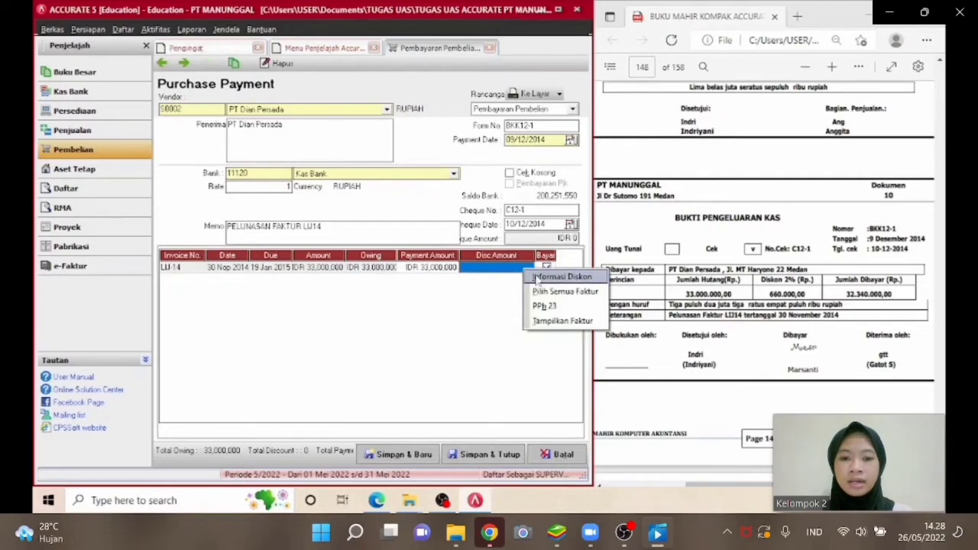
left_click(537, 280)
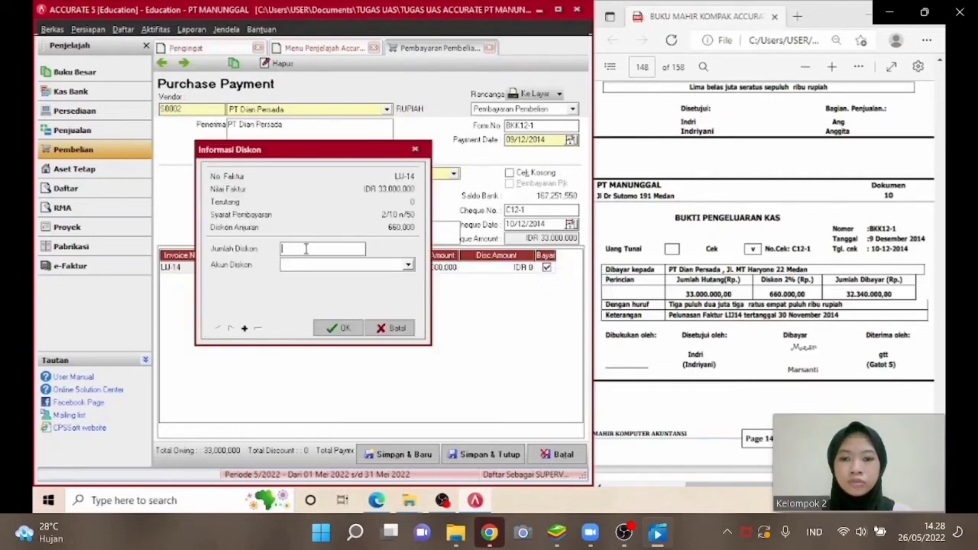
type("660.00")
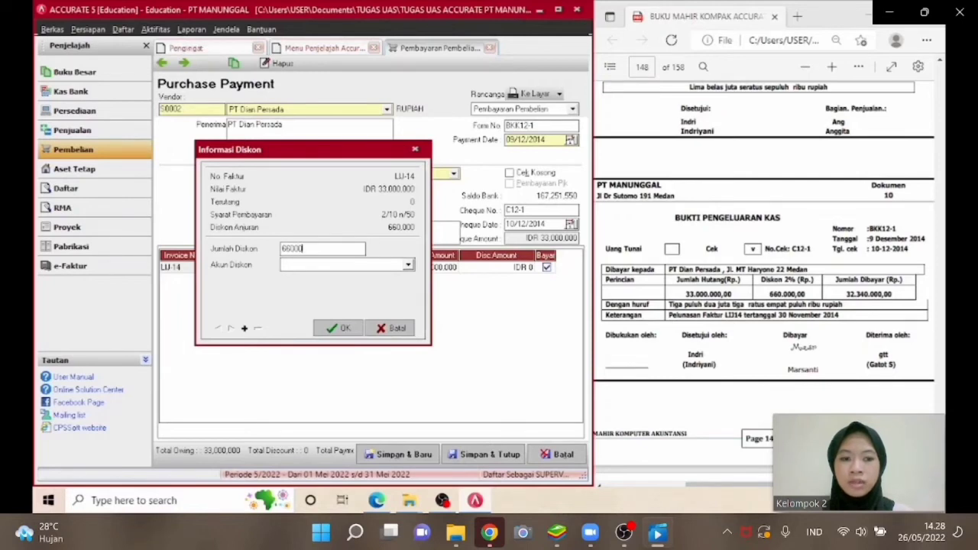
type("0")
left_click(313, 265)
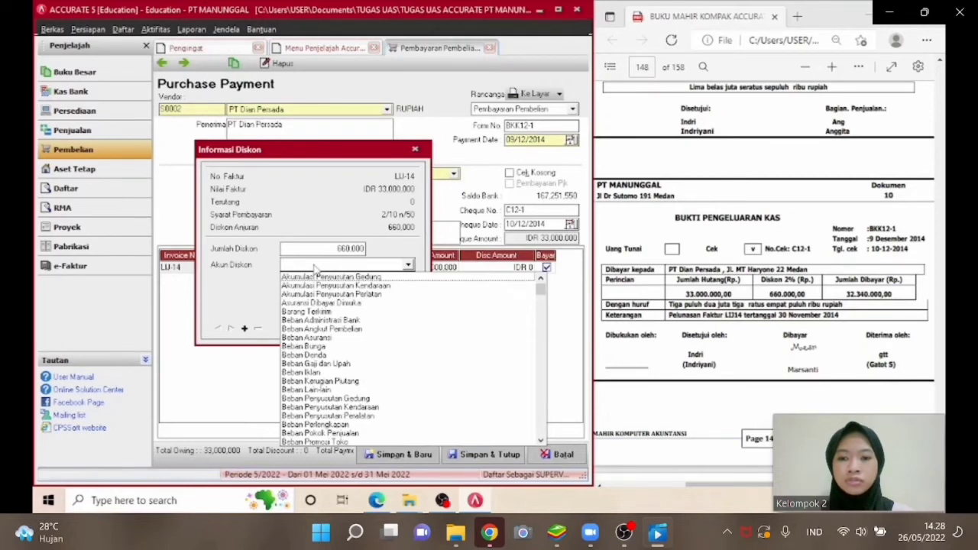
key("r")
key("Up")
key("Up")
key("Return")
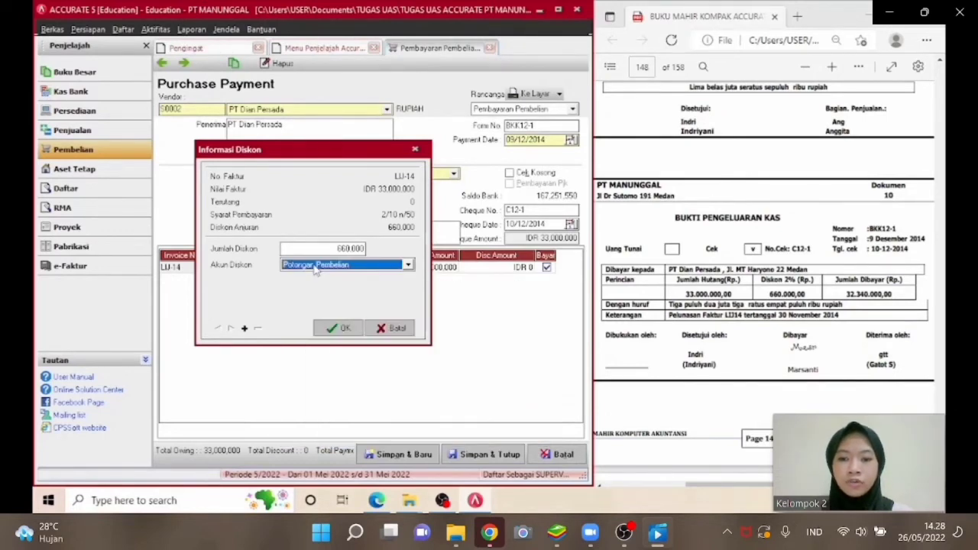
left_click(342, 329)
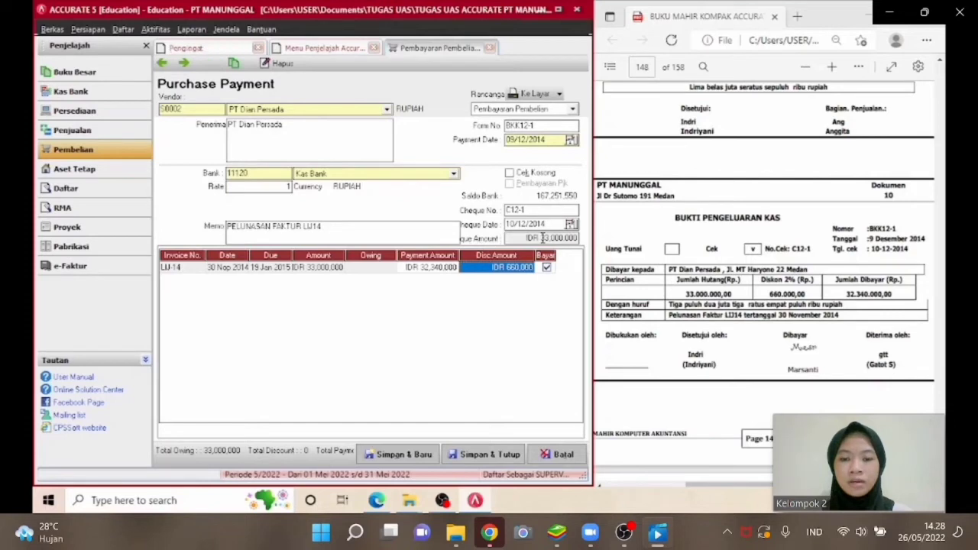
left_click(542, 238)
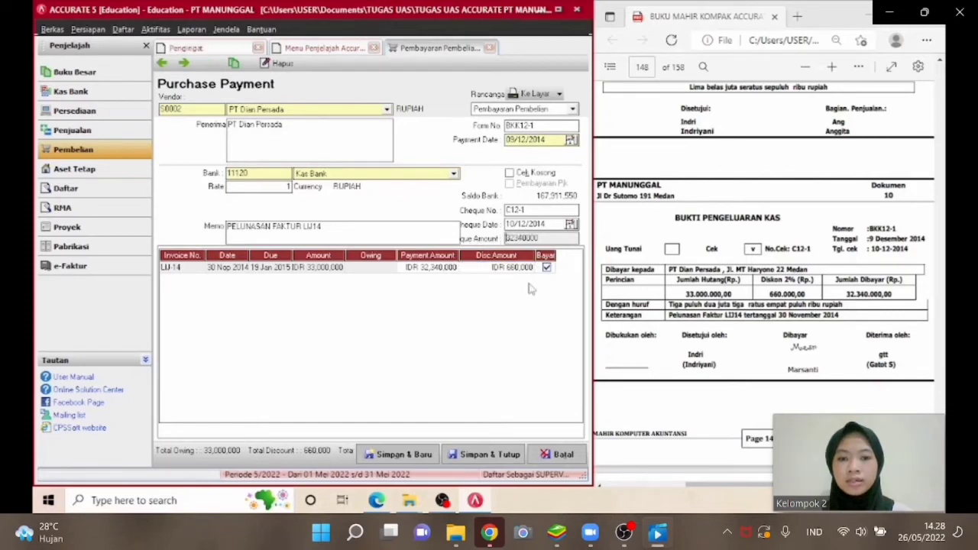
Save and close the purchase payment.
key("Tab")
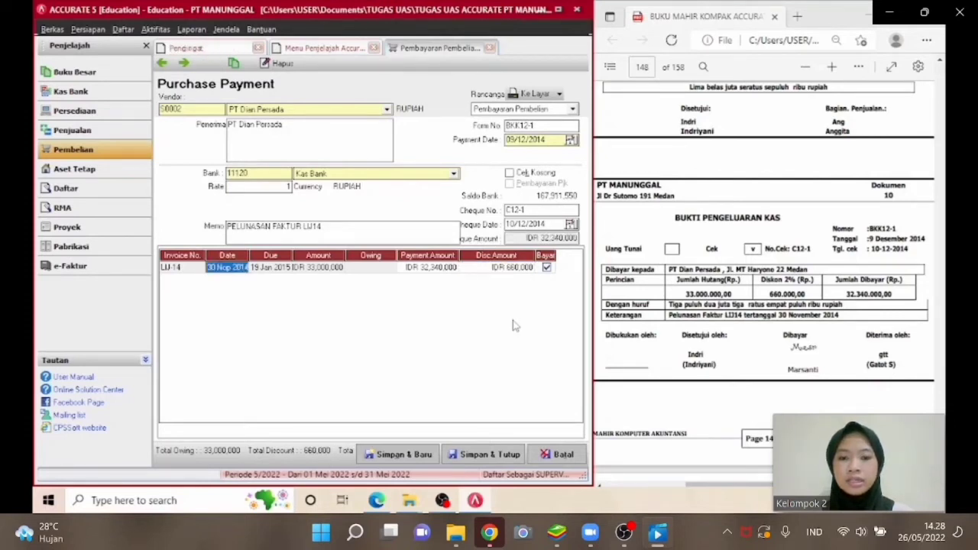
left_click(481, 456)
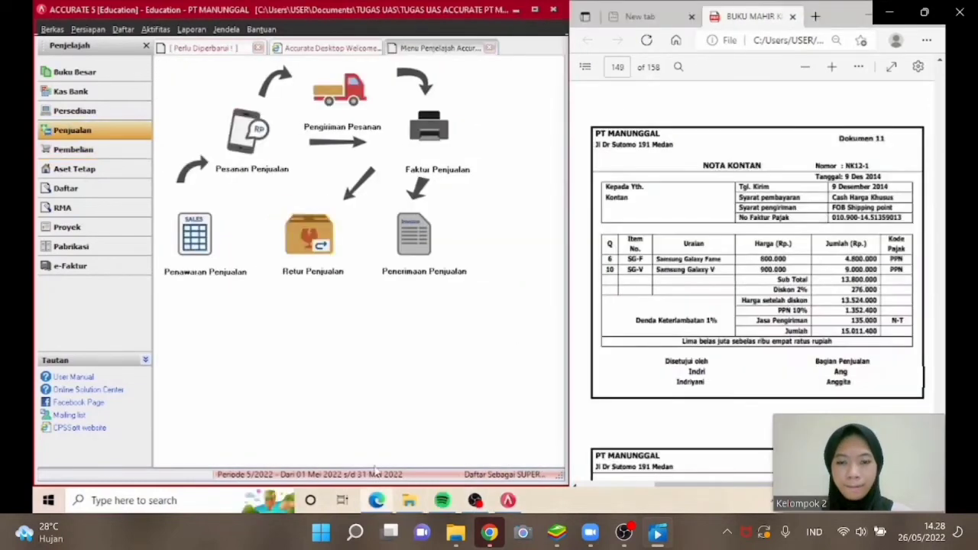
Start a new sales invoice and create a new customer C005 named KONTAN.
left_click(426, 151)
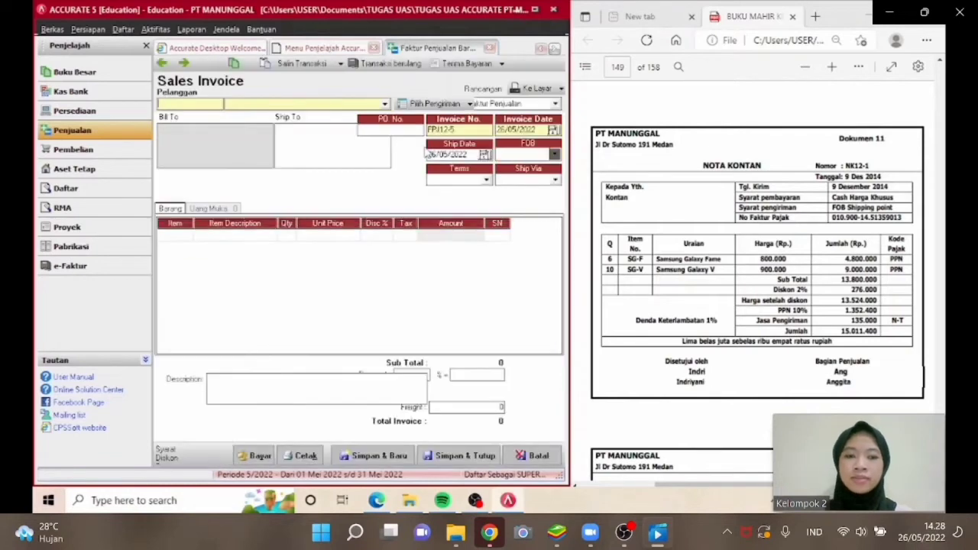
left_click(385, 105)
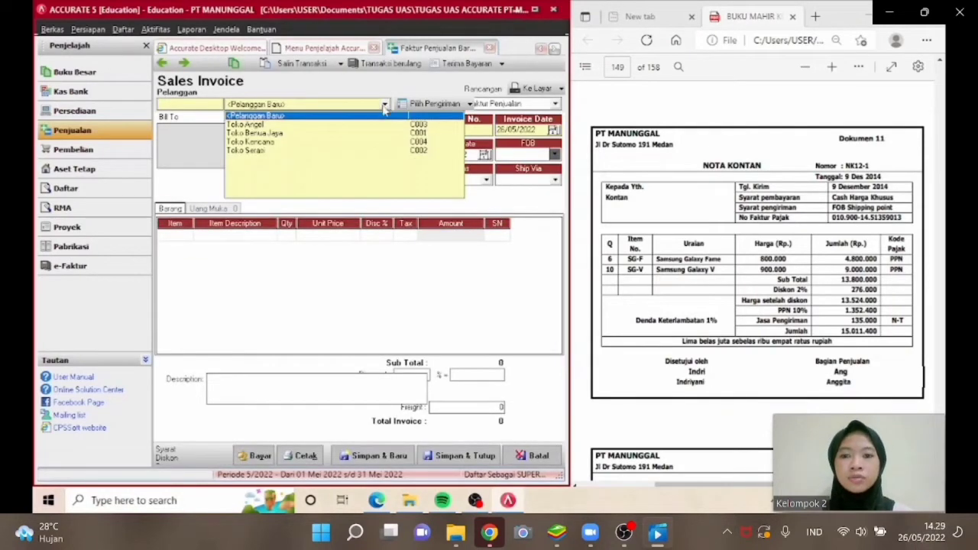
left_click(384, 116)
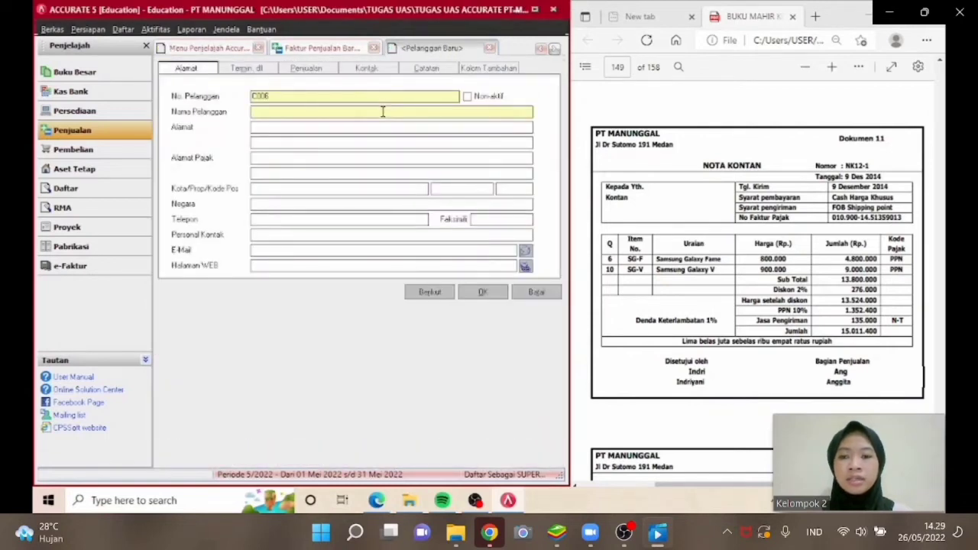
key("BackSpace")
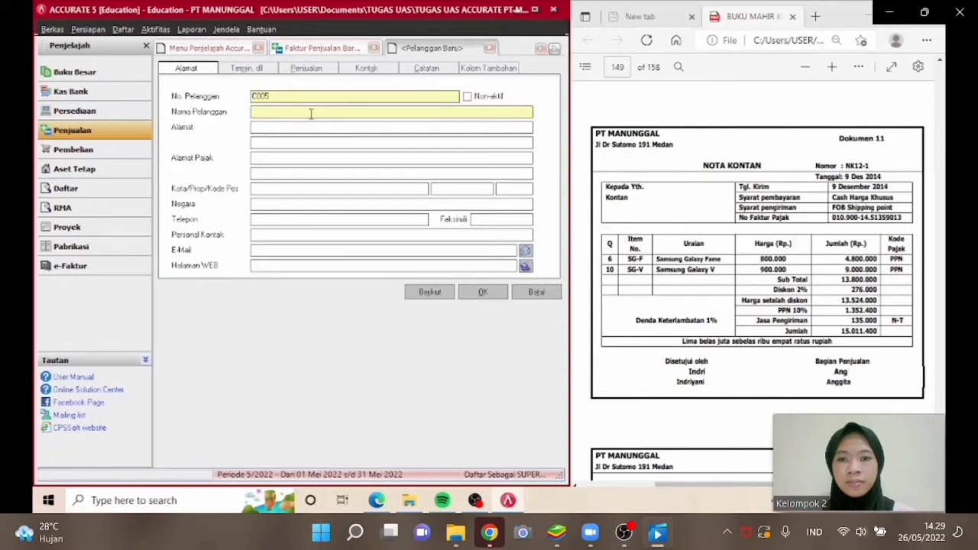
type("KONTAN")
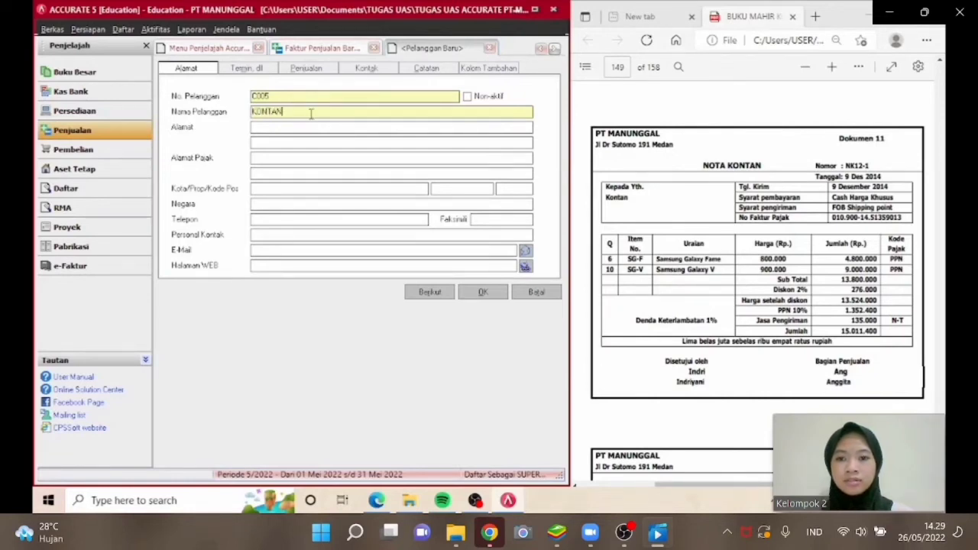
Set the new customer's term to C.O.D and first tax to PAJAK PERTAMBAHAN NILAI, then save the customer.
left_click(252, 70)
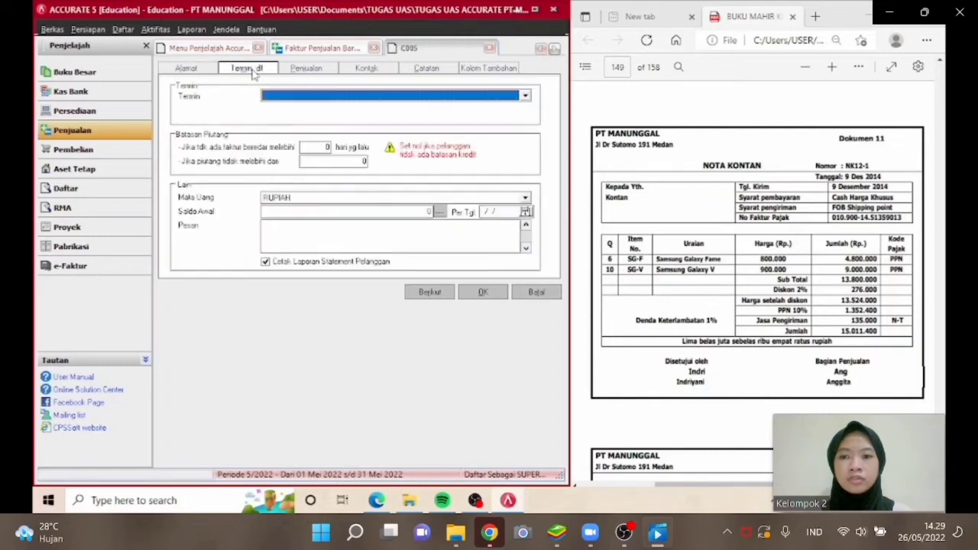
left_click(290, 94)
left_click(288, 133)
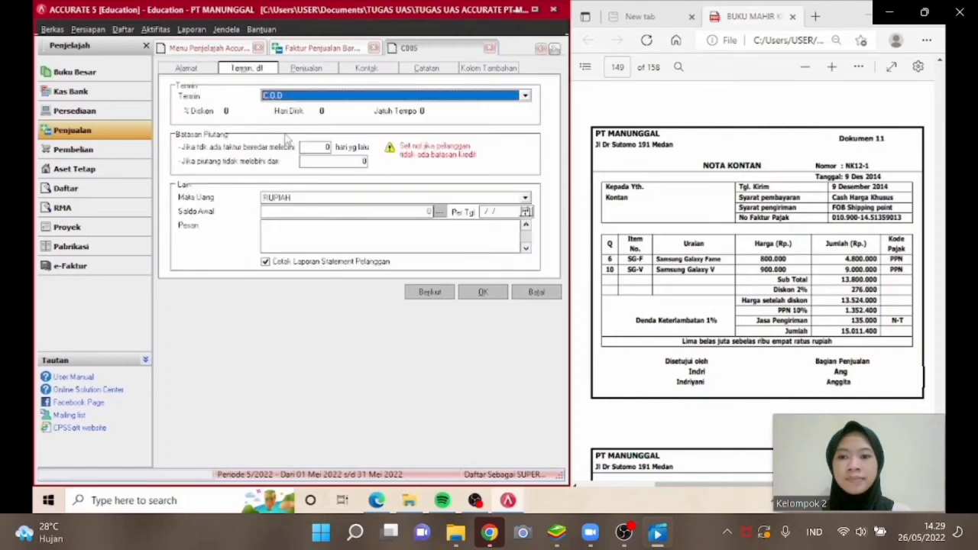
left_click(305, 71)
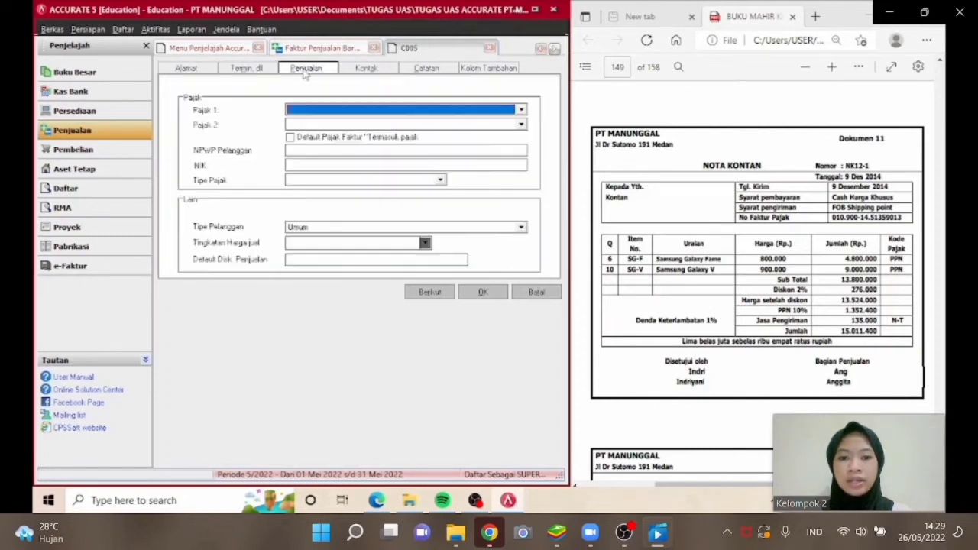
left_click(309, 110)
left_click(317, 131)
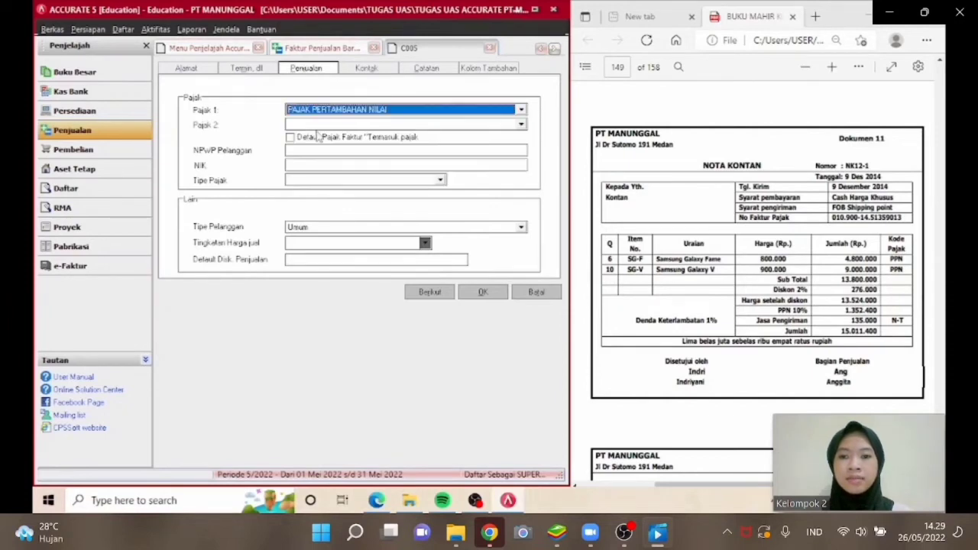
left_click(483, 294)
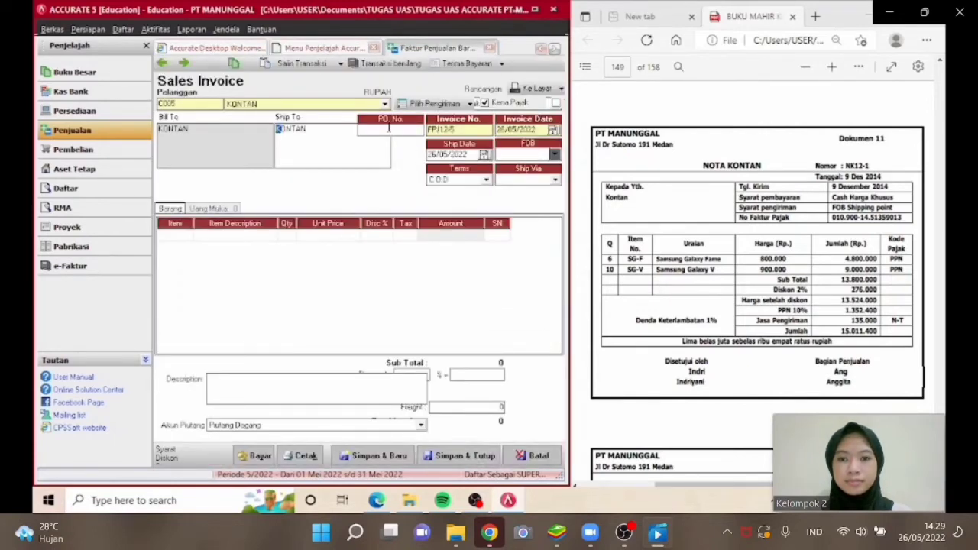
Set the invoice number to NK12-1 and the invoice date to 09/12/2014.
left_click(388, 128)
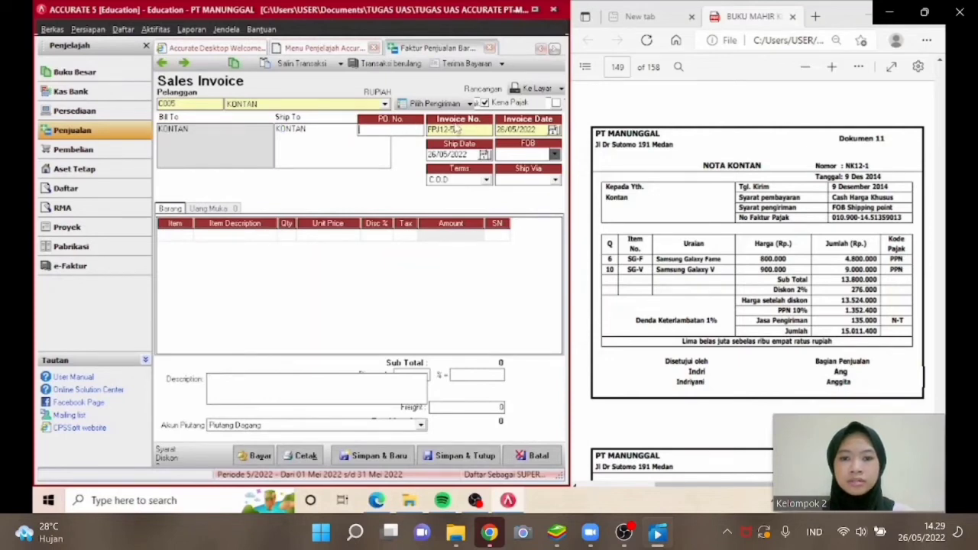
left_click_drag(460, 130, 412, 129)
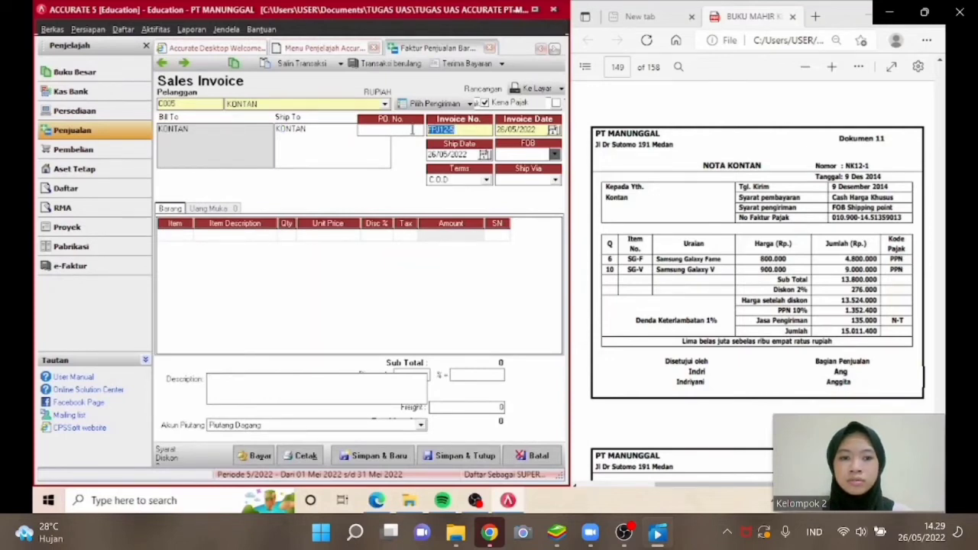
type("NK")
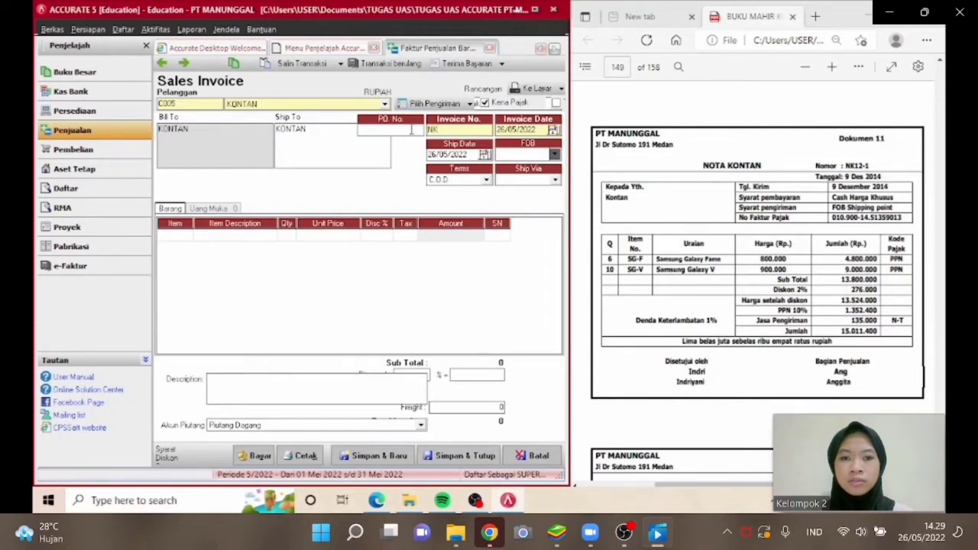
type("12-1")
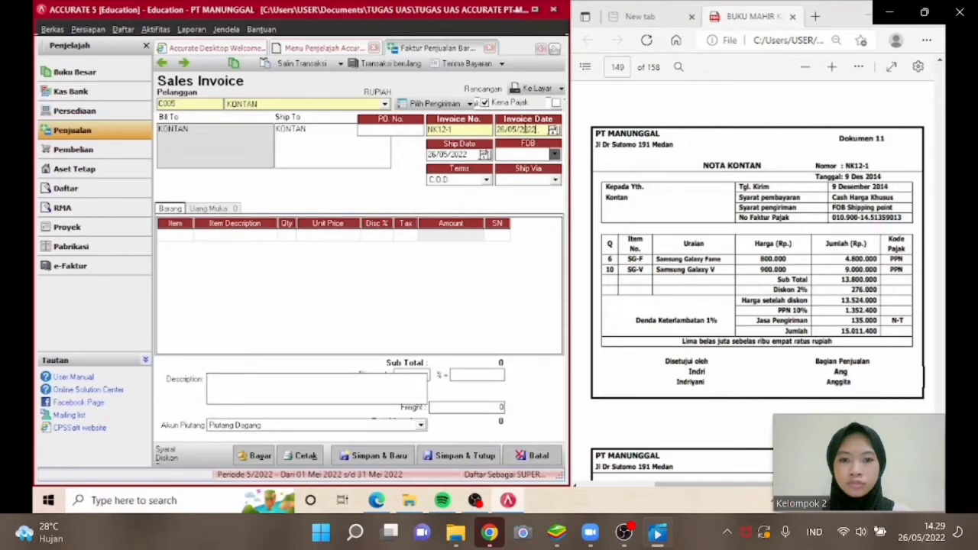
key("Tab")
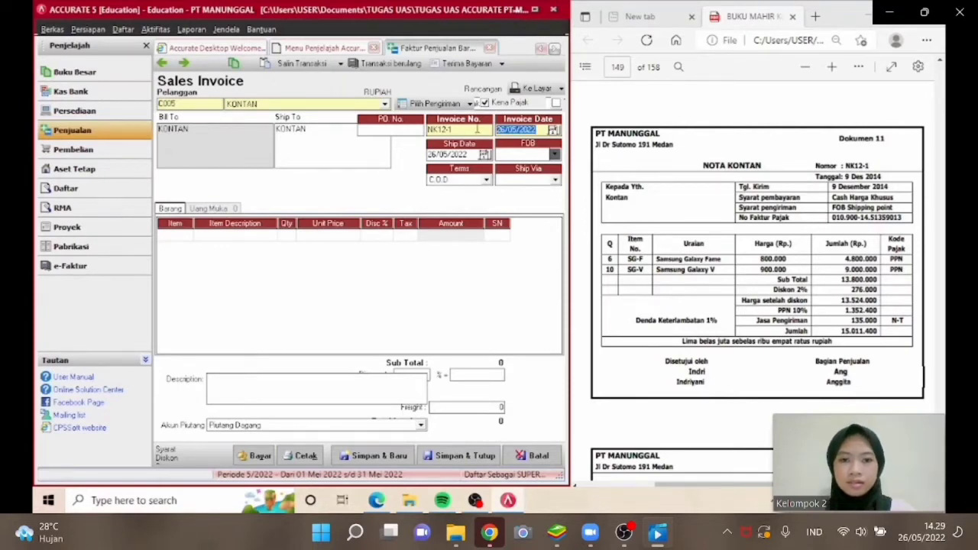
type("09/12/201")
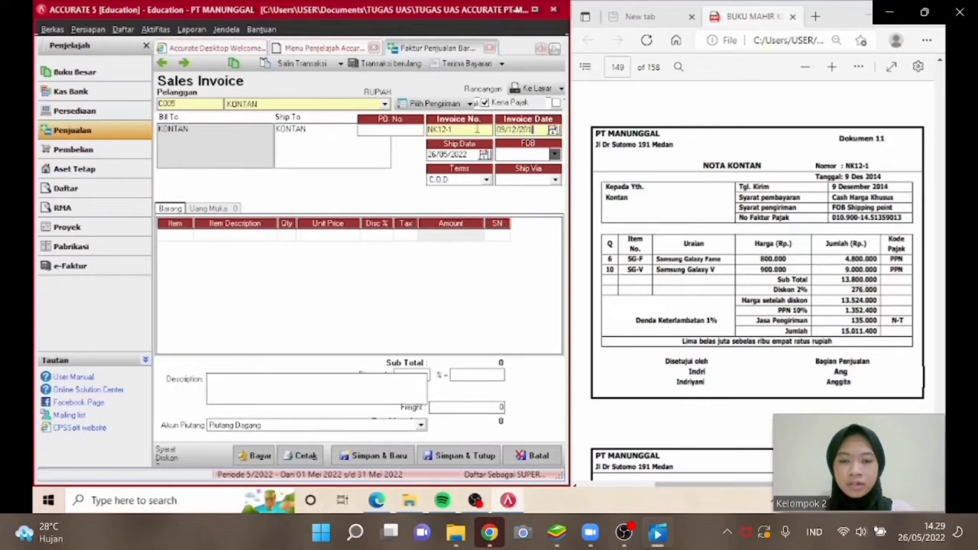
type("4")
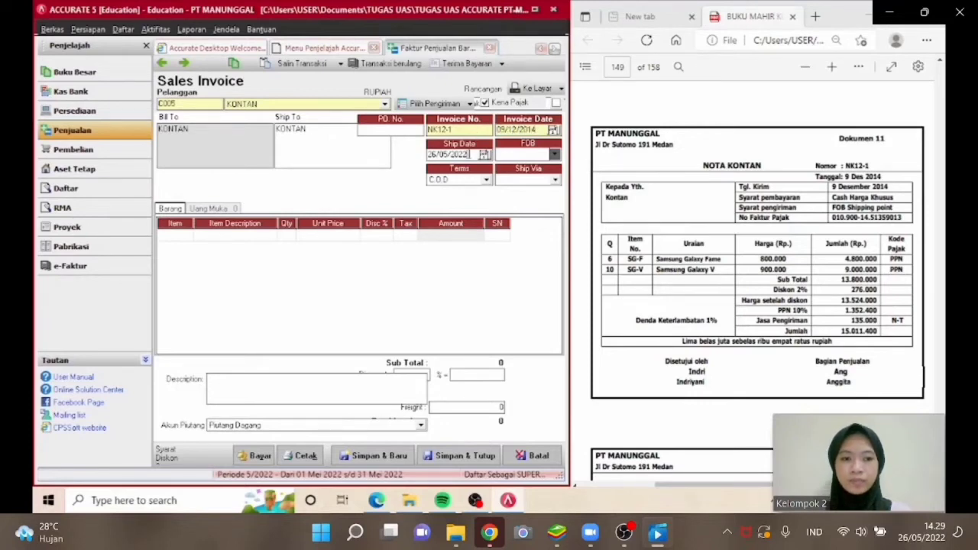
Set the ship date to 09/12/2014 and FOB to Shipping Point.
left_click(468, 155)
type("09/1")
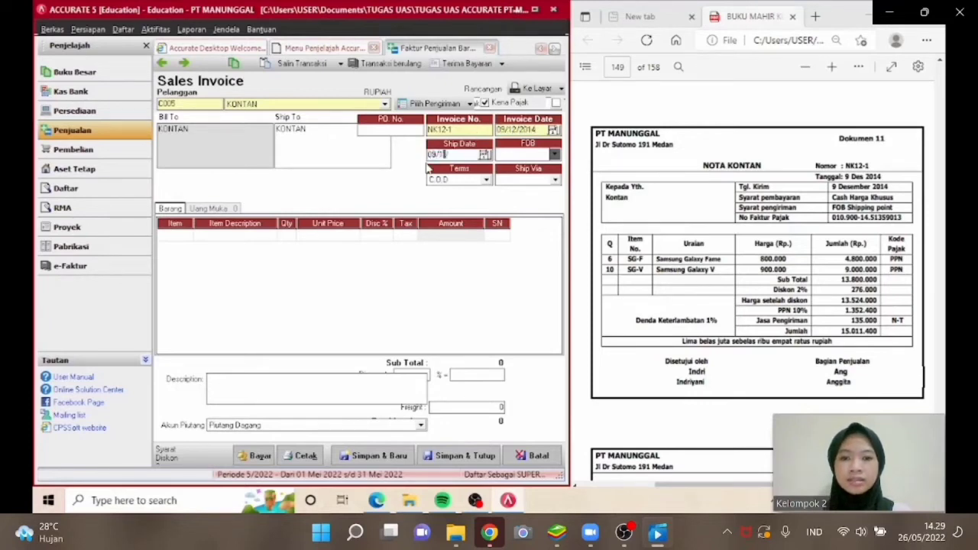
type("2/2014")
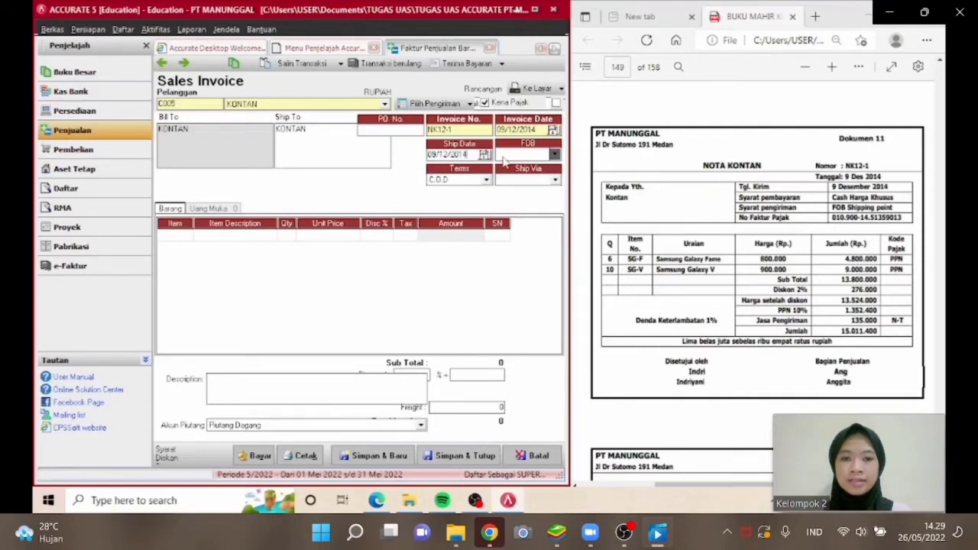
left_click(504, 155)
left_click(511, 169)
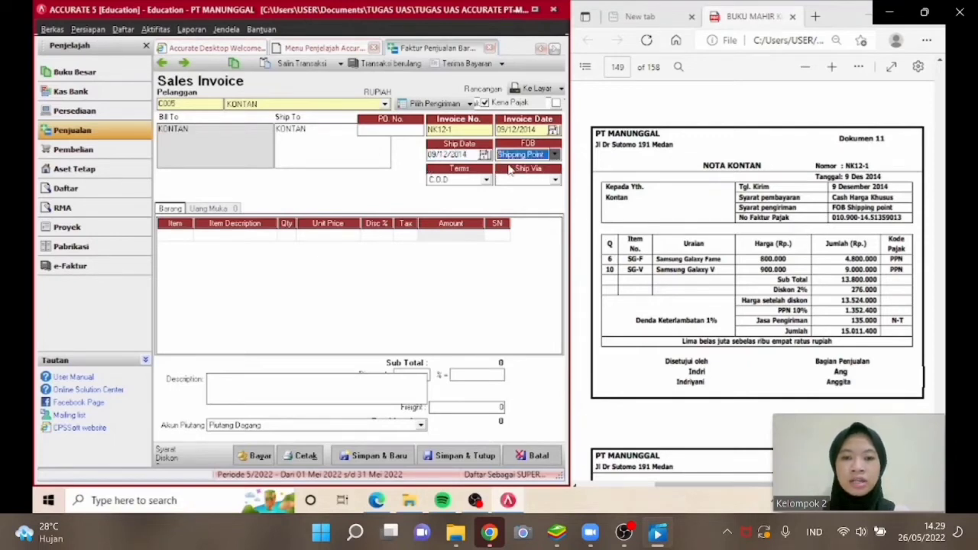
Add item SG-F Samsung Galaxy Fame with quantity 6 at unit price 800000.
left_click(187, 235)
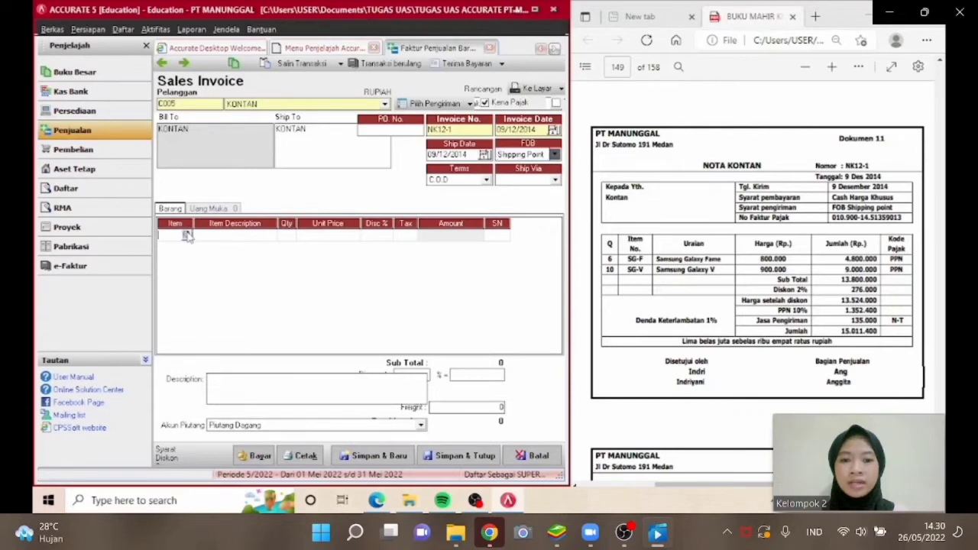
left_click(187, 235)
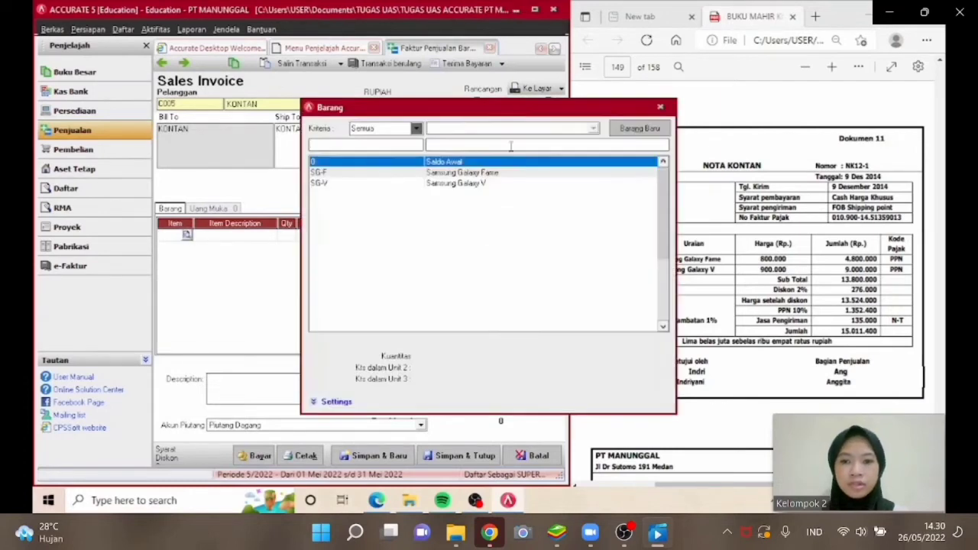
double_click(495, 174)
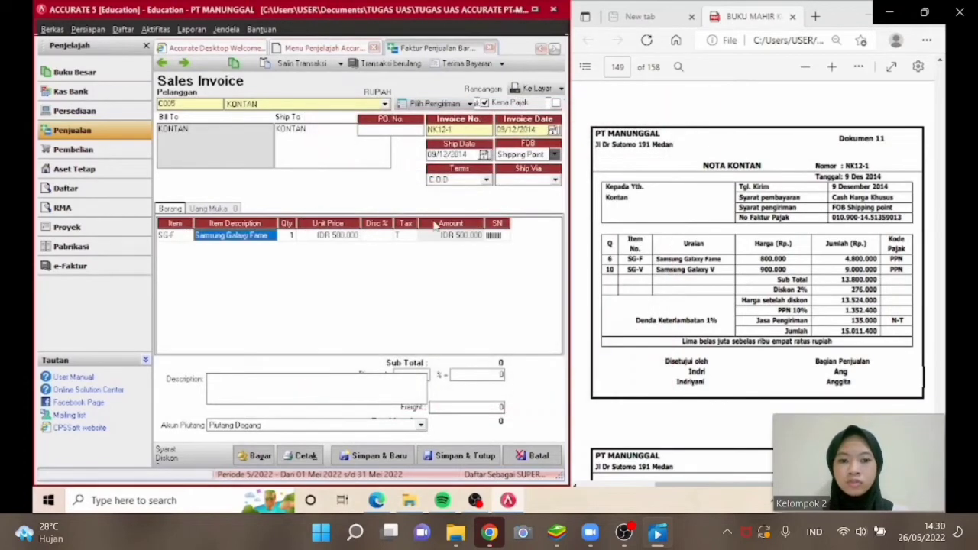
left_click(290, 235)
type("6")
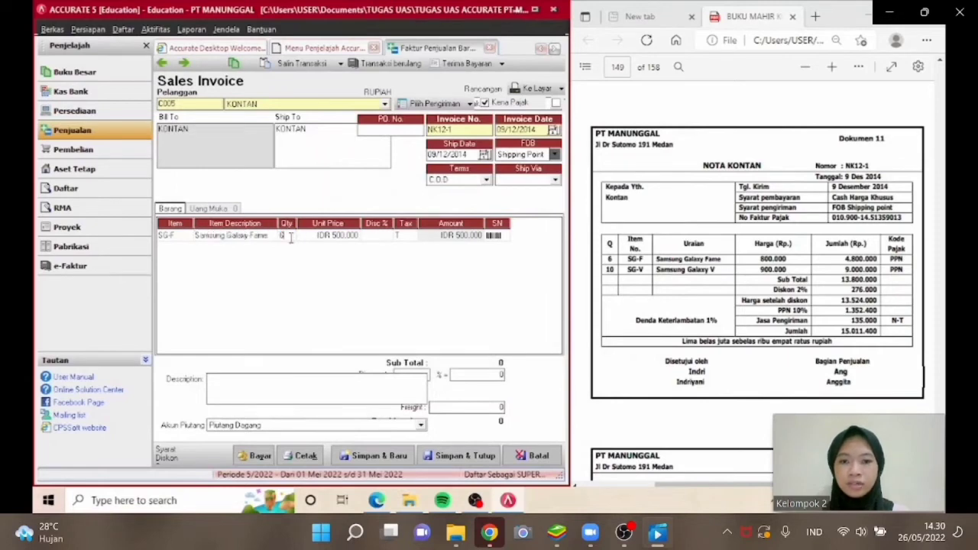
key("Tab")
type("80")
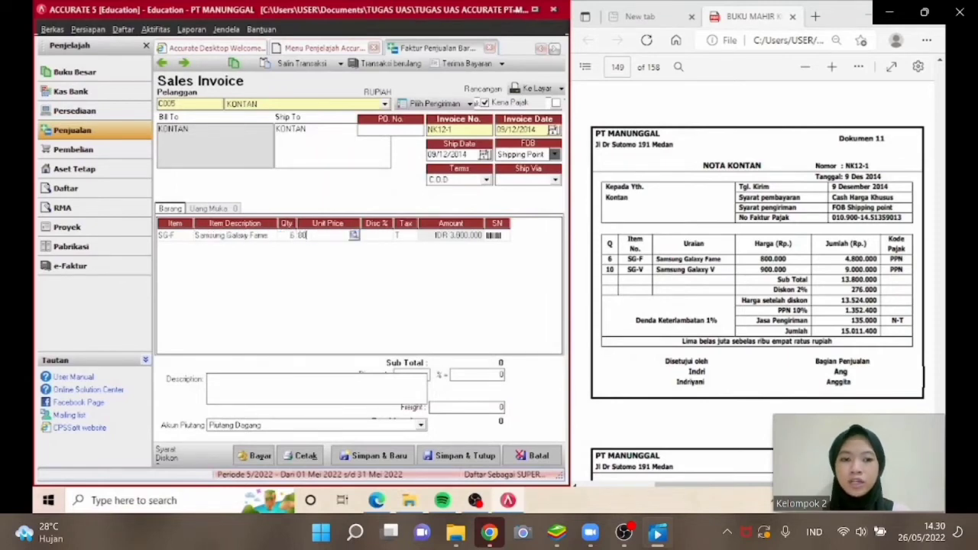
type("0000")
key("Tab")
key("Tab")
key("Tab")
key("Tab")
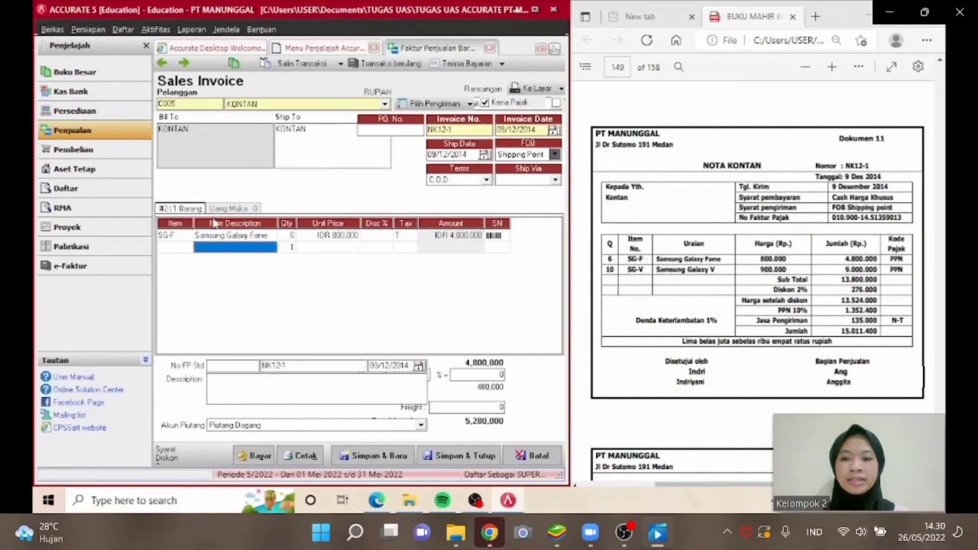
Add item SG-V Samsung Galaxy V with quantity 10 at unit price 900000.
left_click(191, 249)
left_click(189, 248)
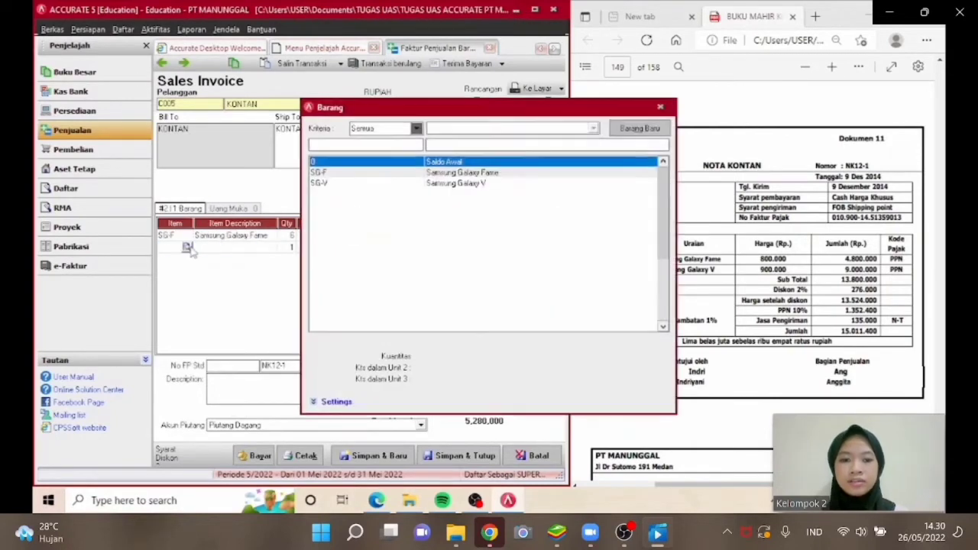
double_click(375, 185)
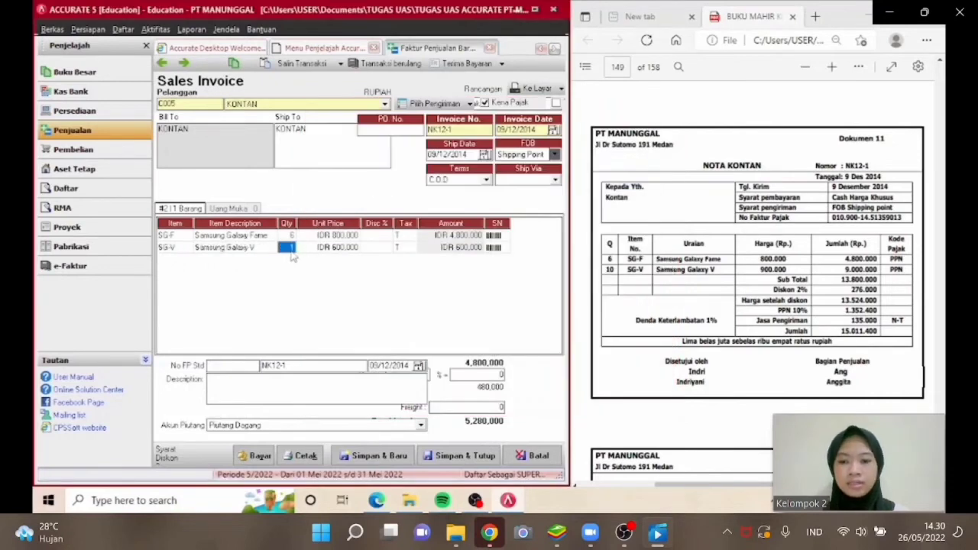
type("10")
key("Tab")
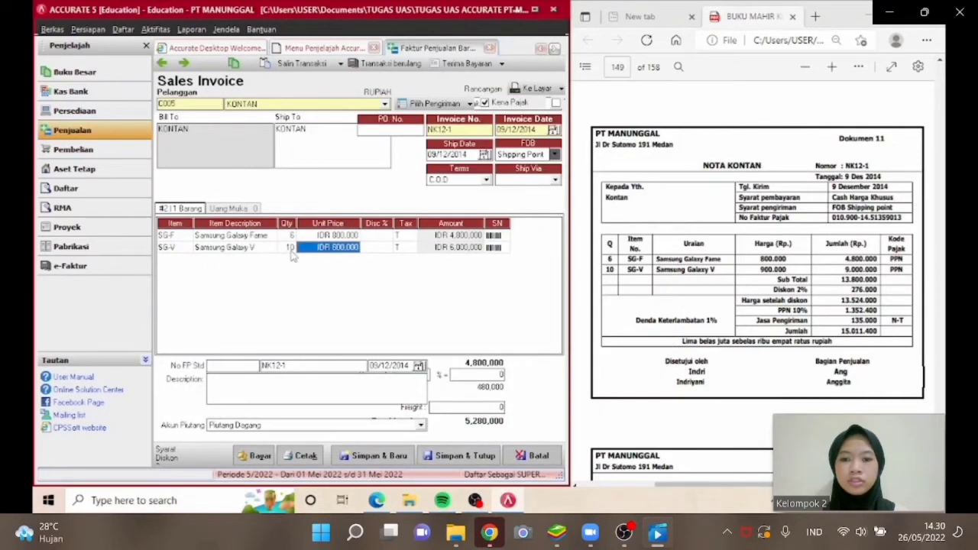
type("900000")
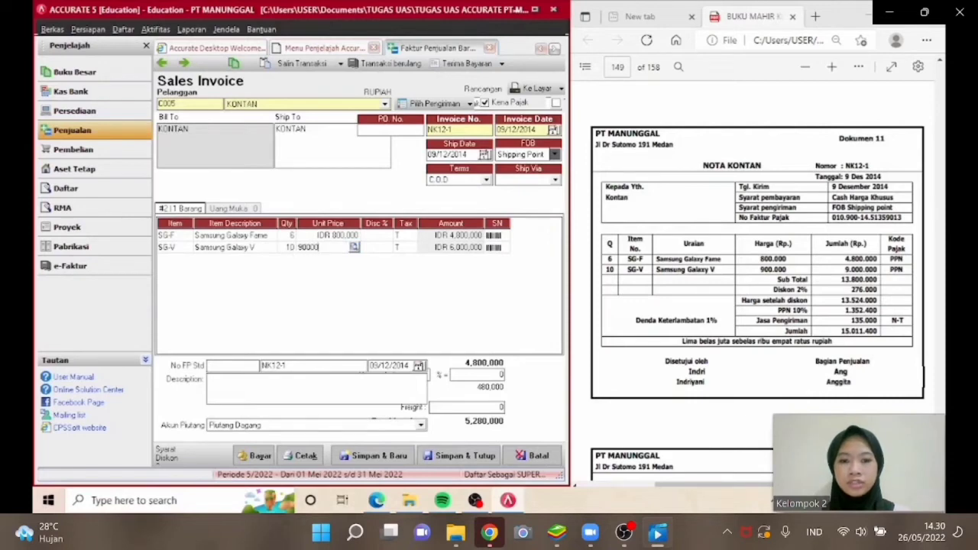
key("Tab")
key("Tab")
key("Tab")
key("Tab")
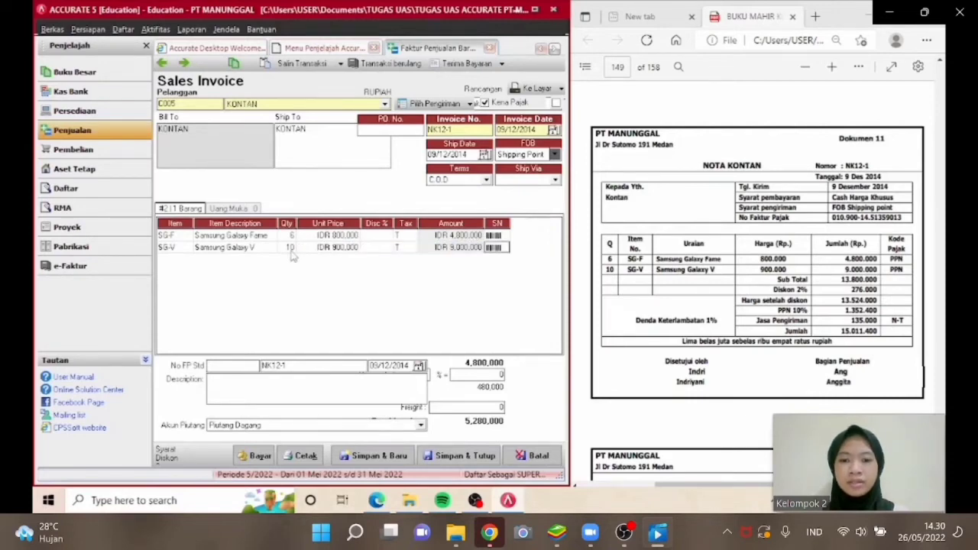
left_click(188, 240)
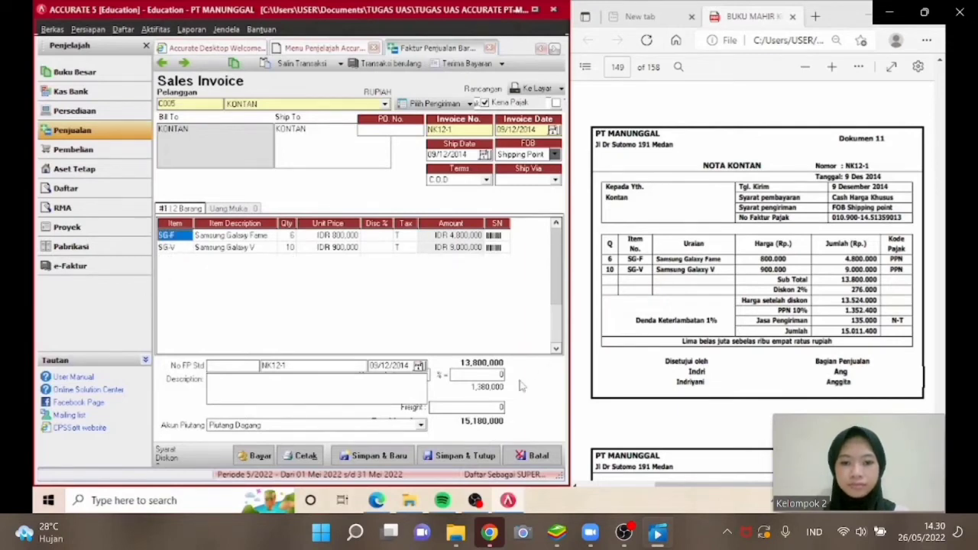
left_click(482, 406)
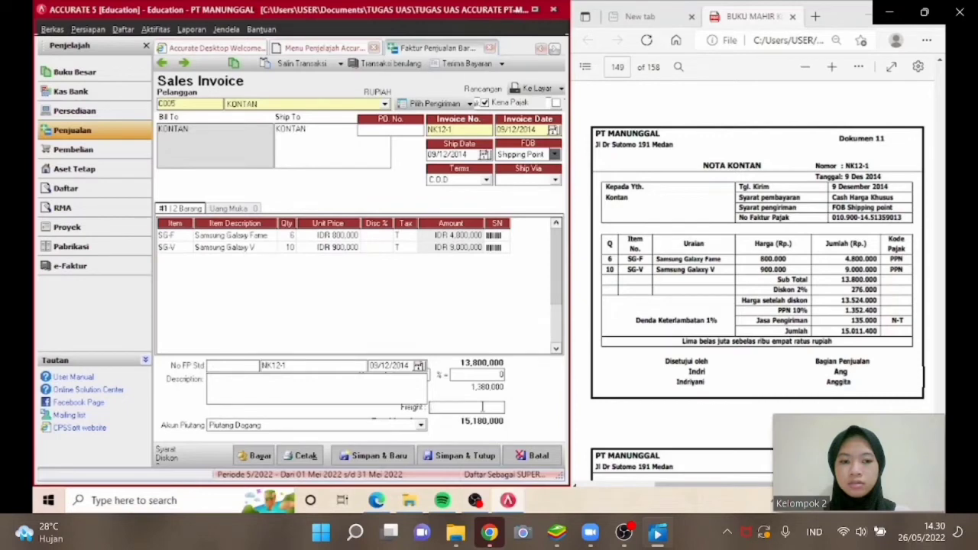
Set the sales invoice's freight charge to 135000.
type("135000")
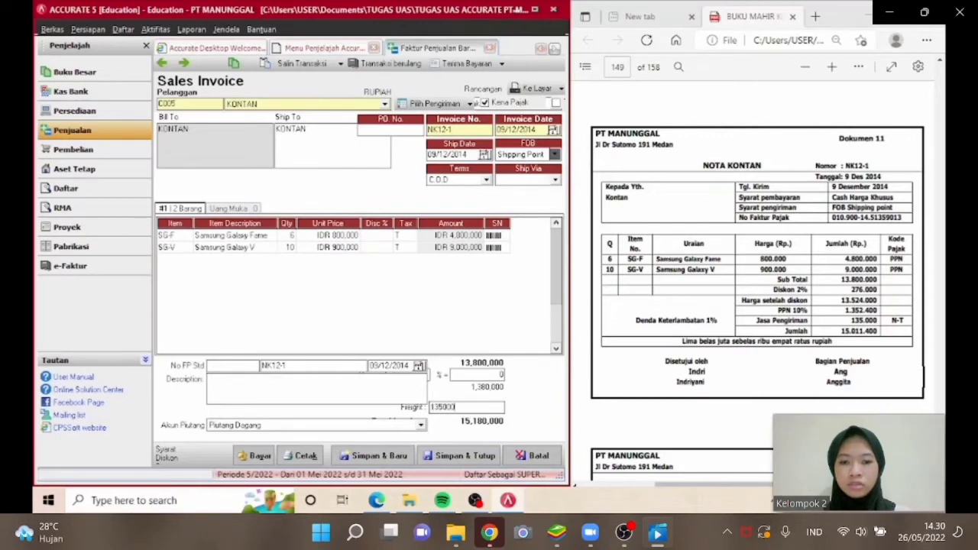
key("Return")
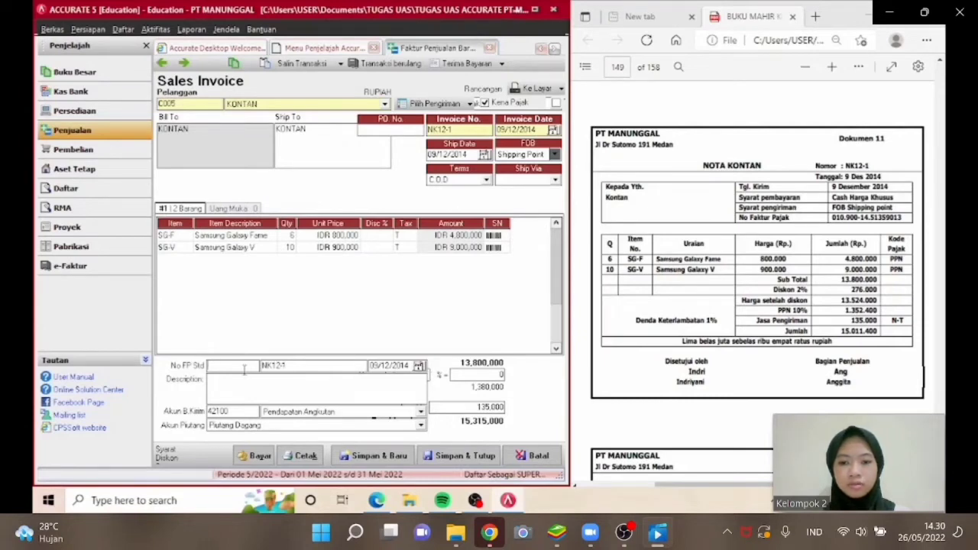
Set the tax invoice number to 010.900-14.51359013 and the invoice discount to 2%.
type("010.900")
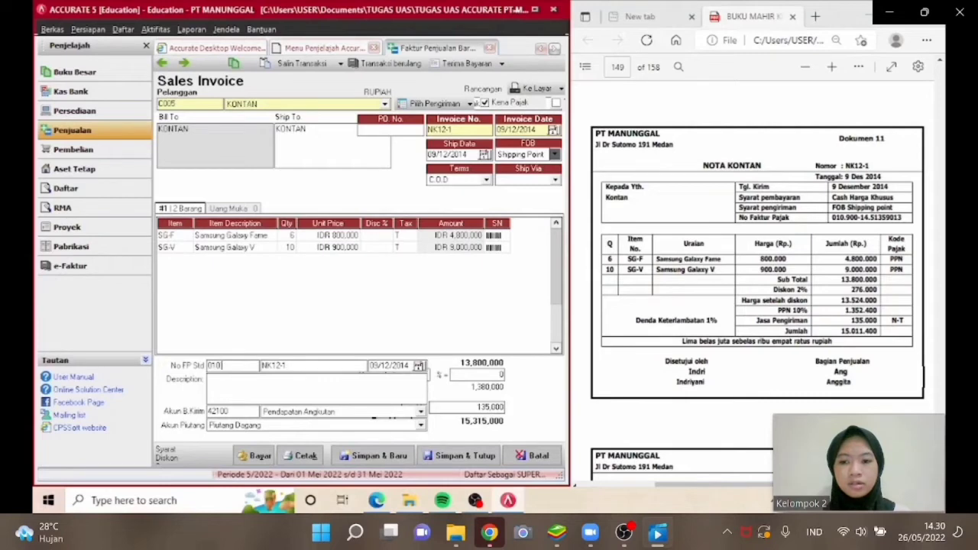
type("-1")
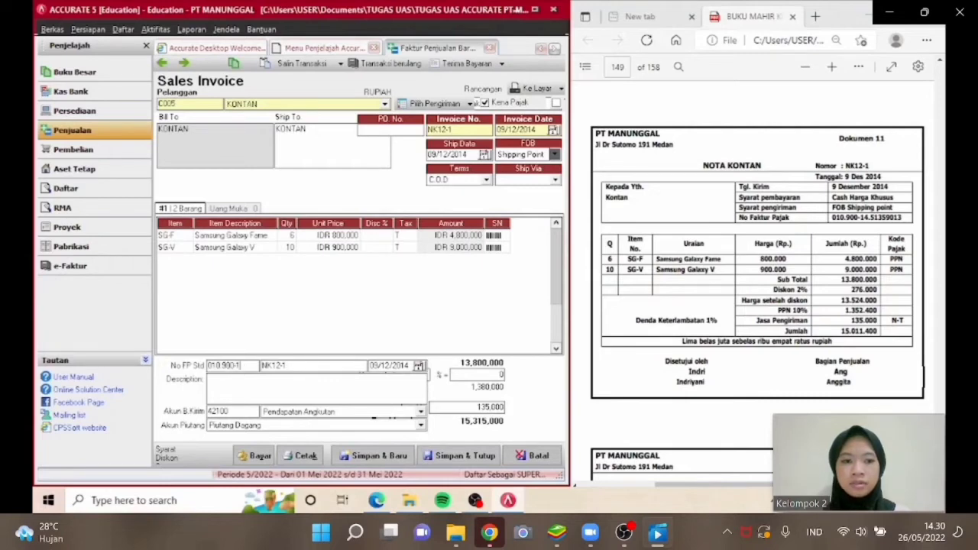
type("4.5")
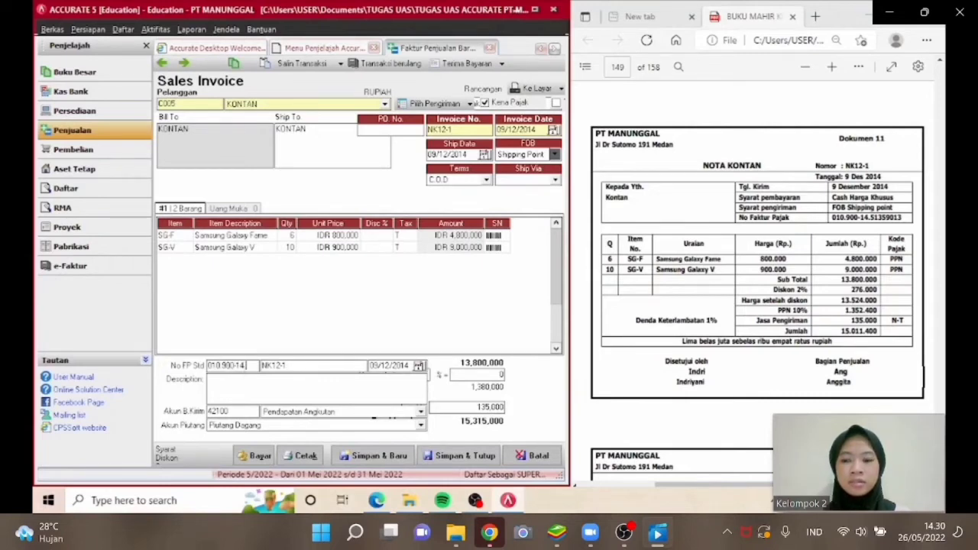
type("1")
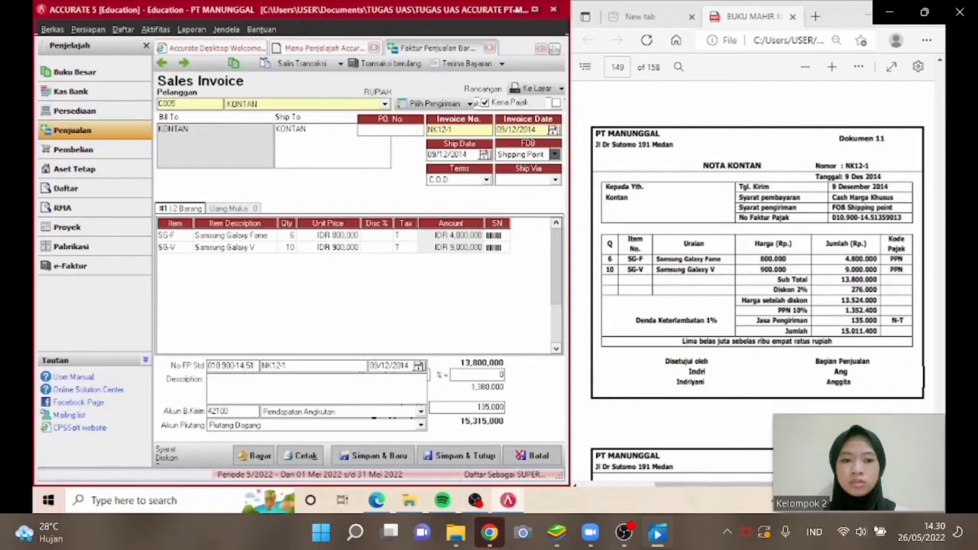
type("3590")
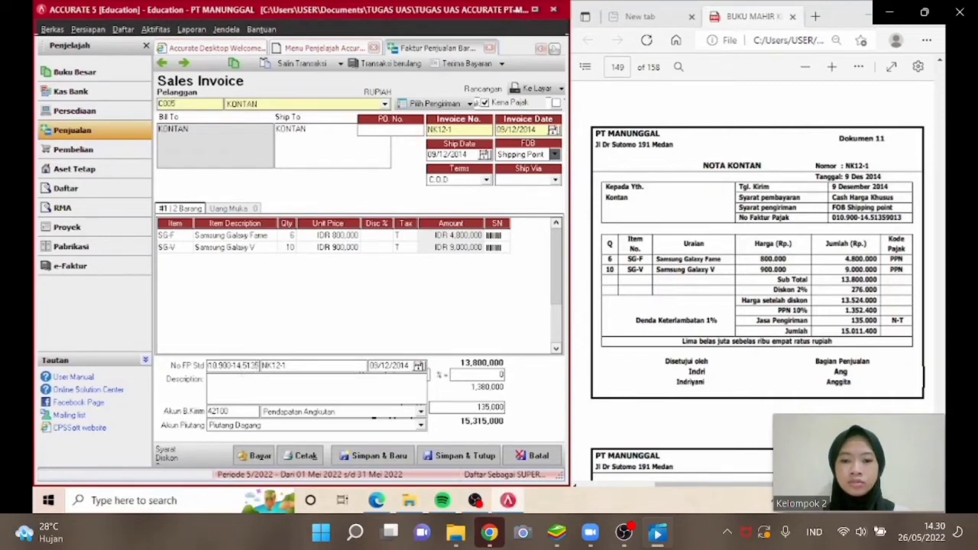
type("13")
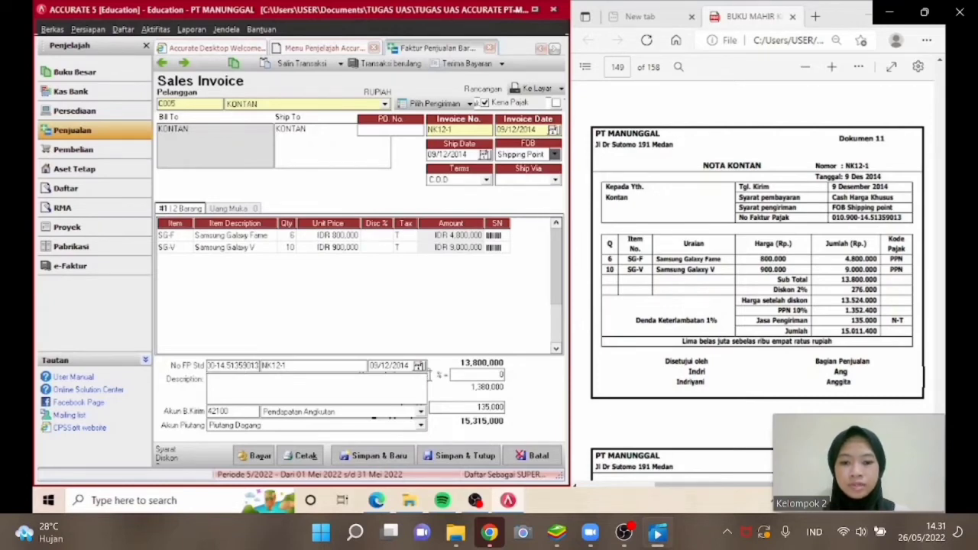
type("2")
key("Tab")
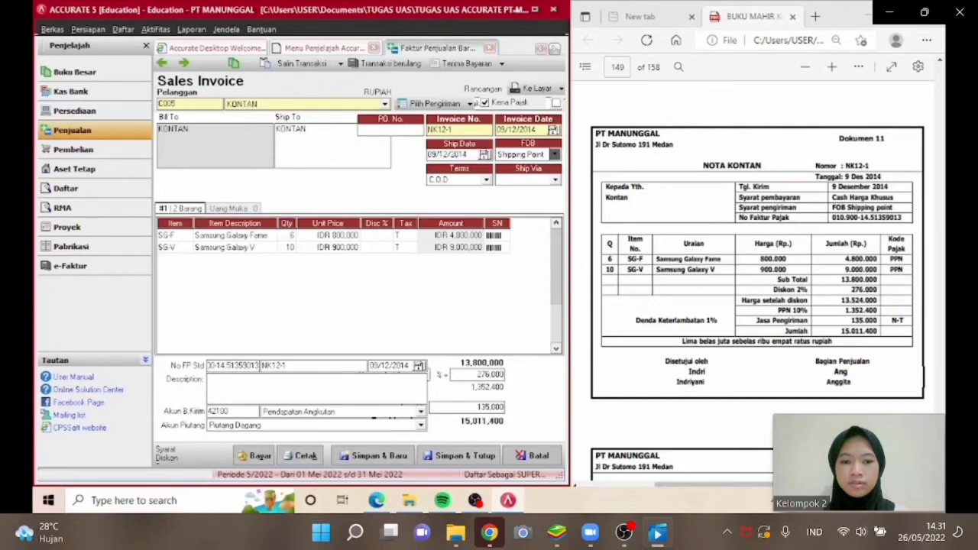
key("Tab")
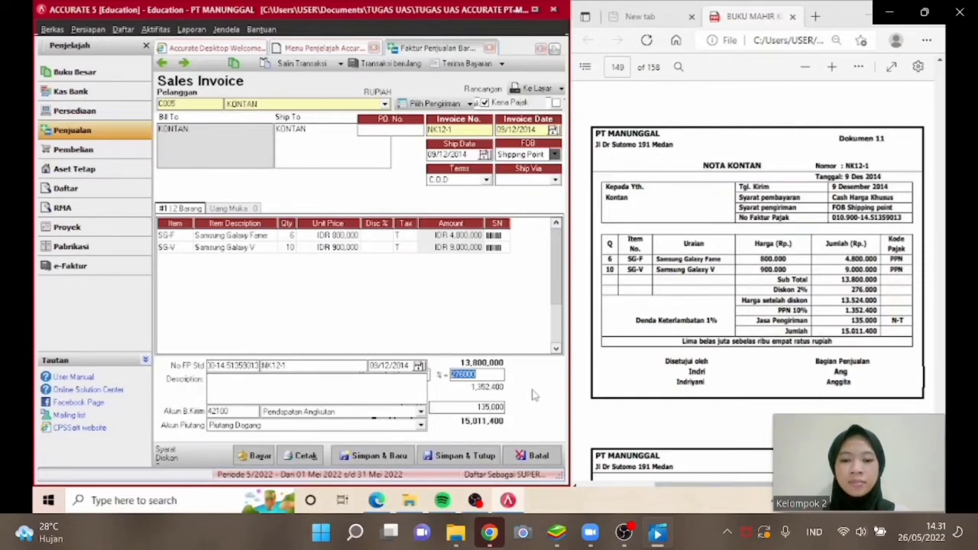
Start a customer receipt for the invoice and set its form number to NK12-1.
left_click(259, 456)
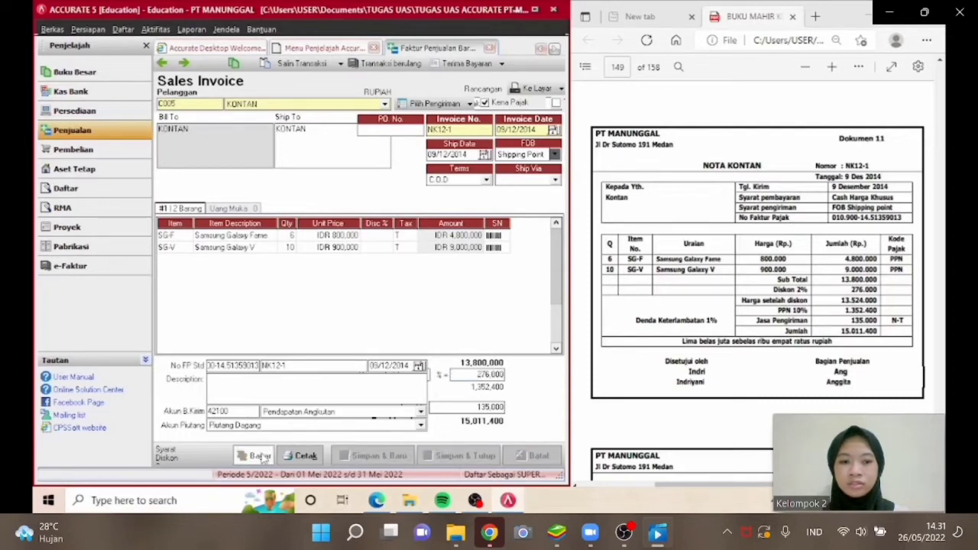
left_click(260, 456)
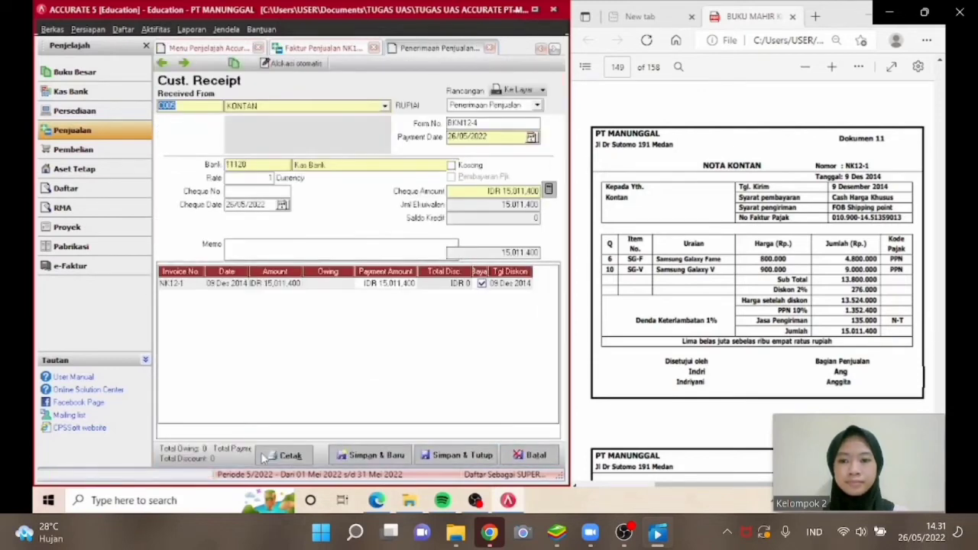
type("NK12-")
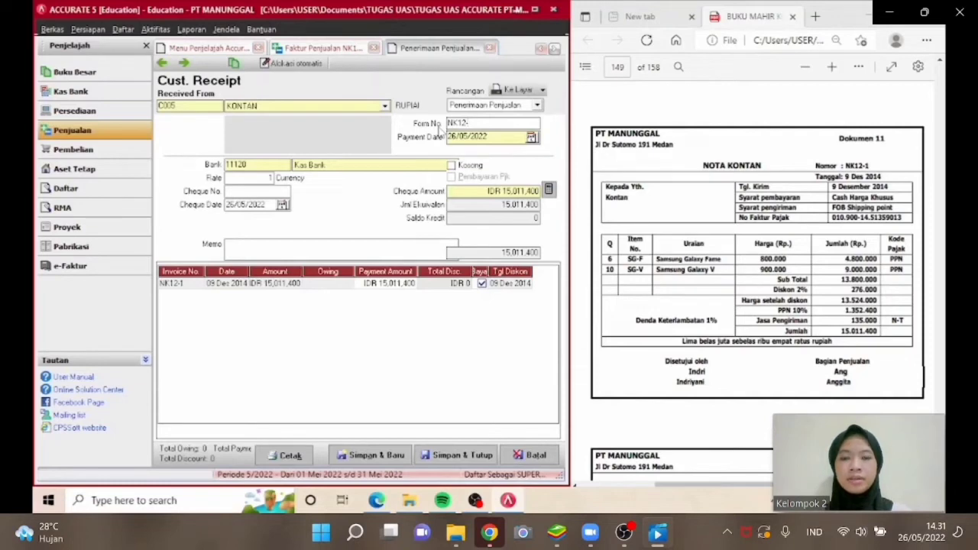
type("1")
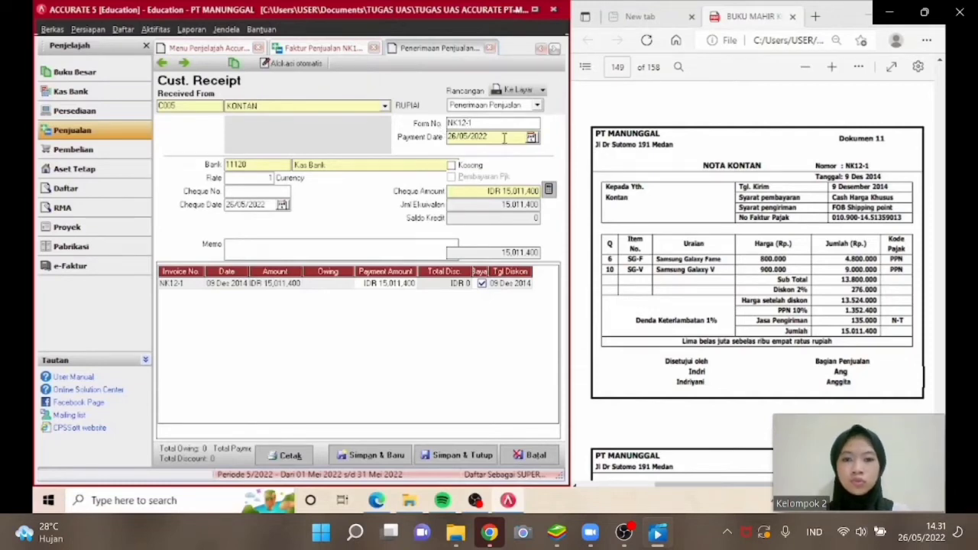
Set the receipt's payment and cheque dates to 09/12/2014, then save and close the receipt and the sales invoice.
left_click_drag(504, 138, 449, 136)
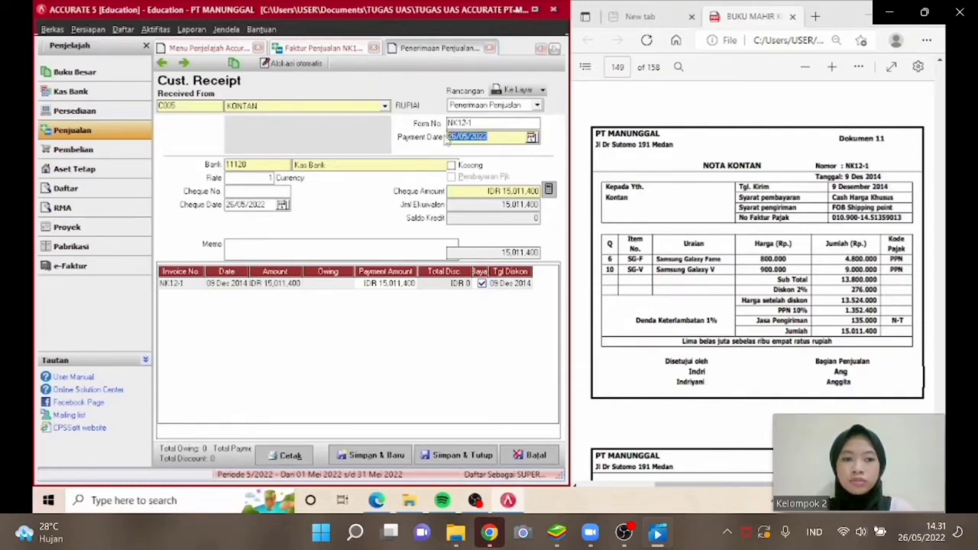
type("09/12/2014")
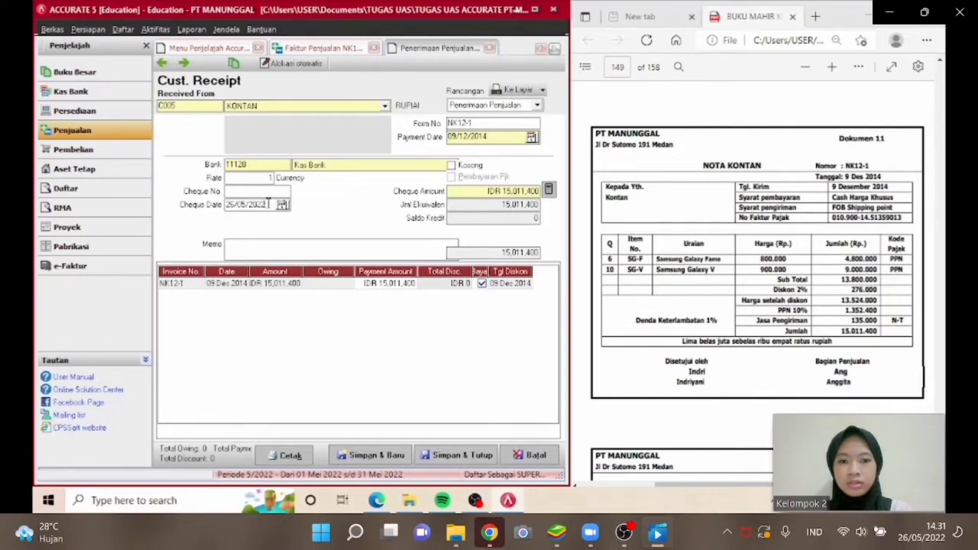
left_click_drag(267, 204, 221, 214)
type("09/12/2014")
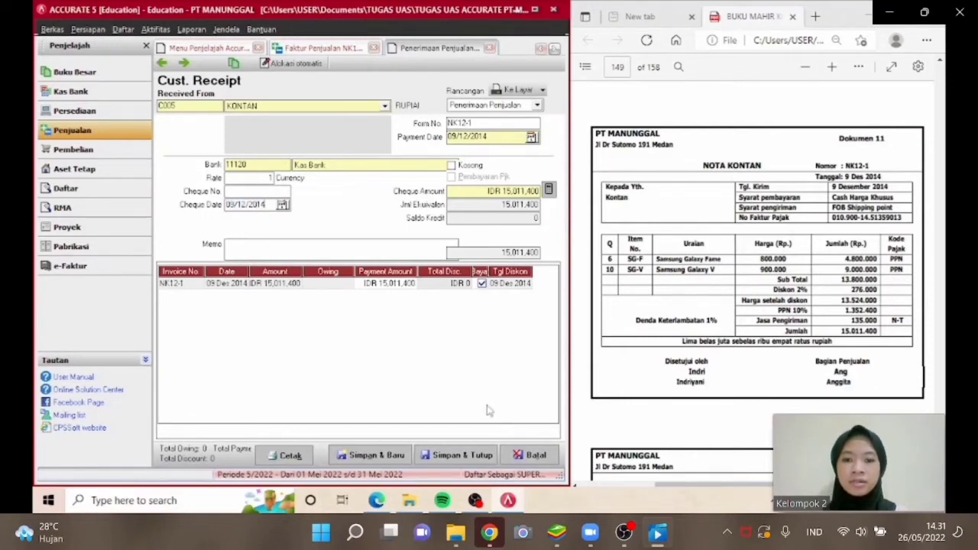
left_click(459, 456)
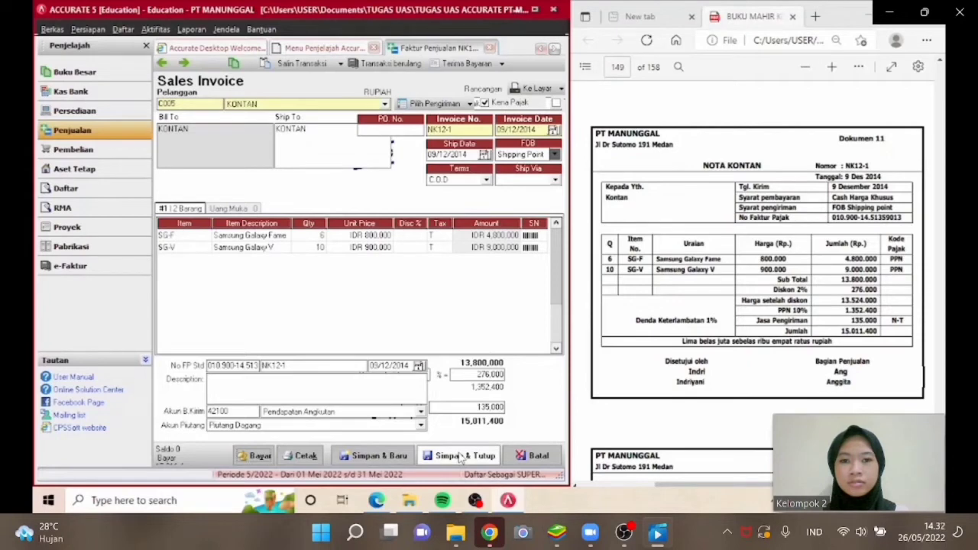
left_click(460, 455)
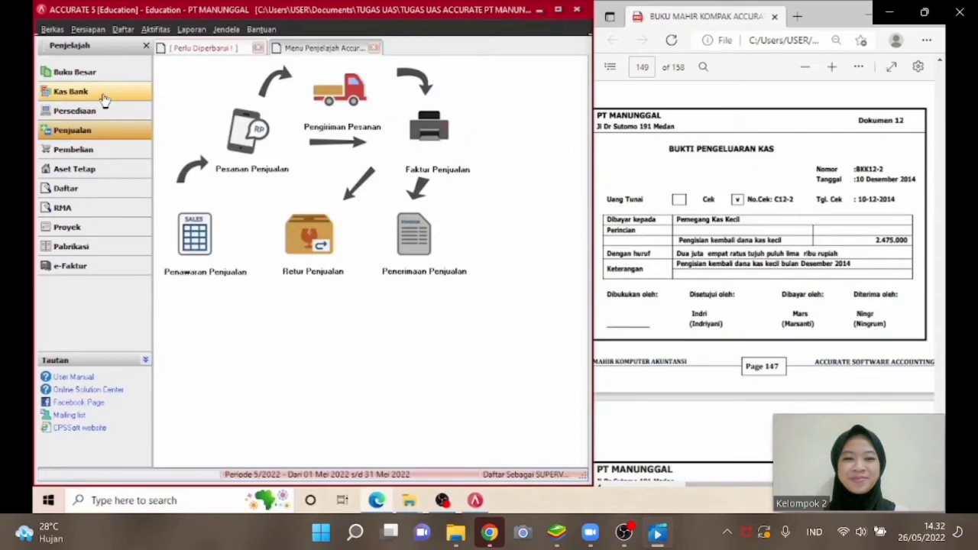
Open a new general journal voucher and set its voucher number to BKK12-2.
left_click(104, 99)
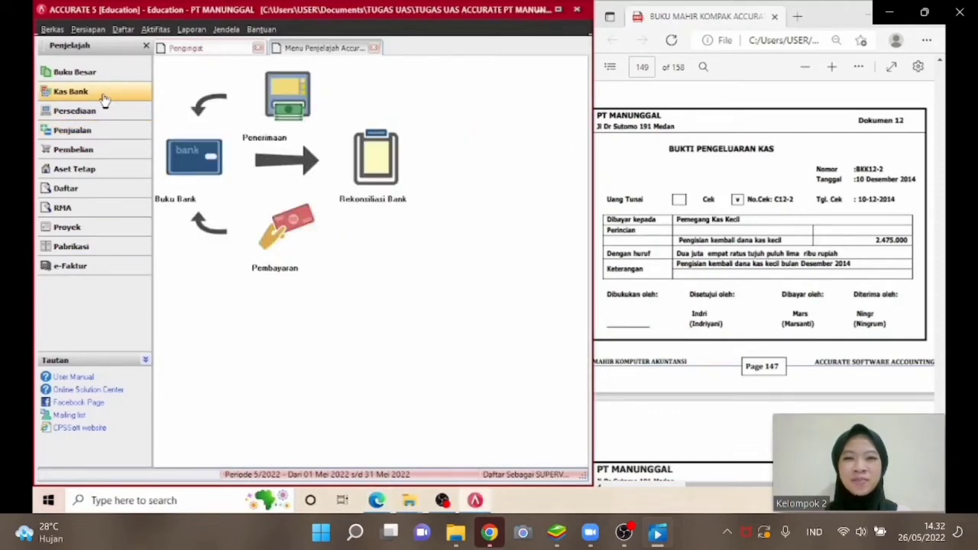
left_click(183, 168)
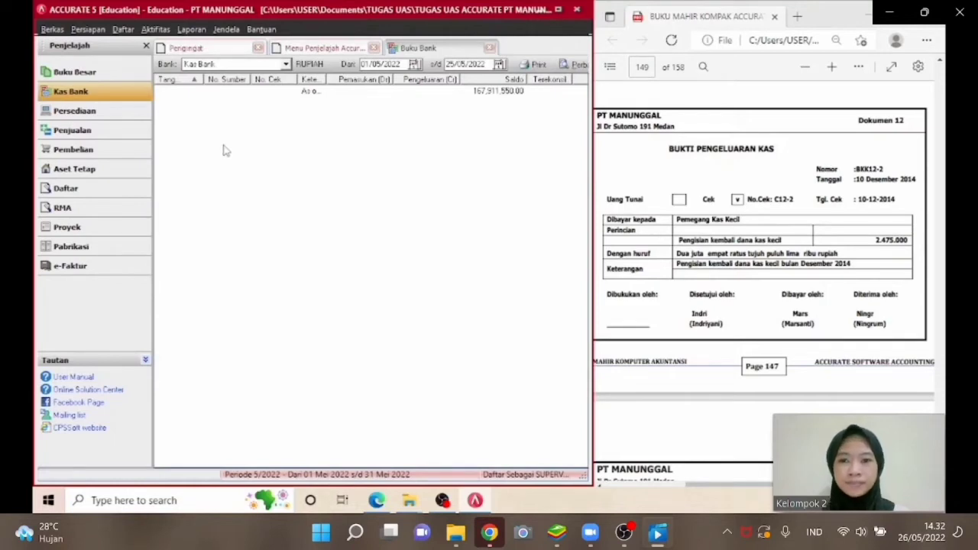
left_click(103, 72)
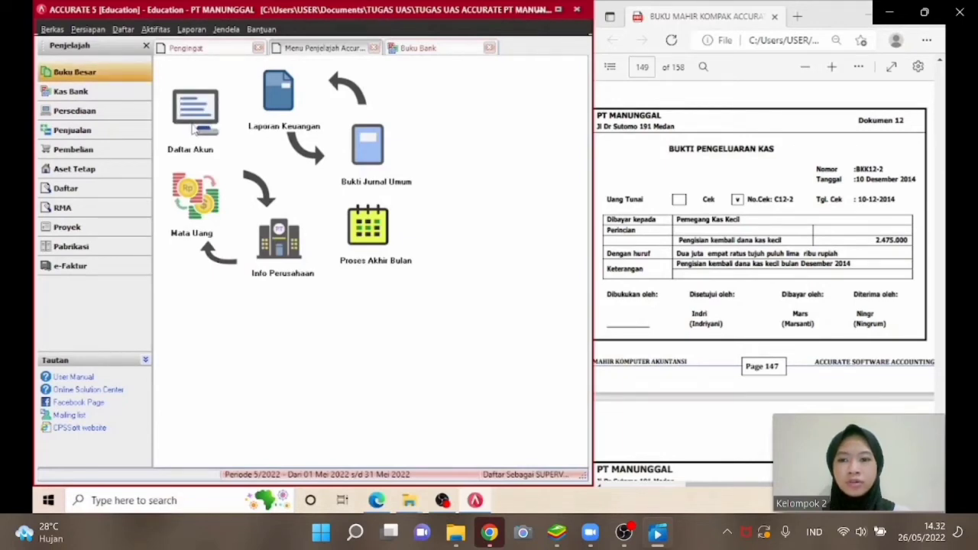
left_click(347, 180)
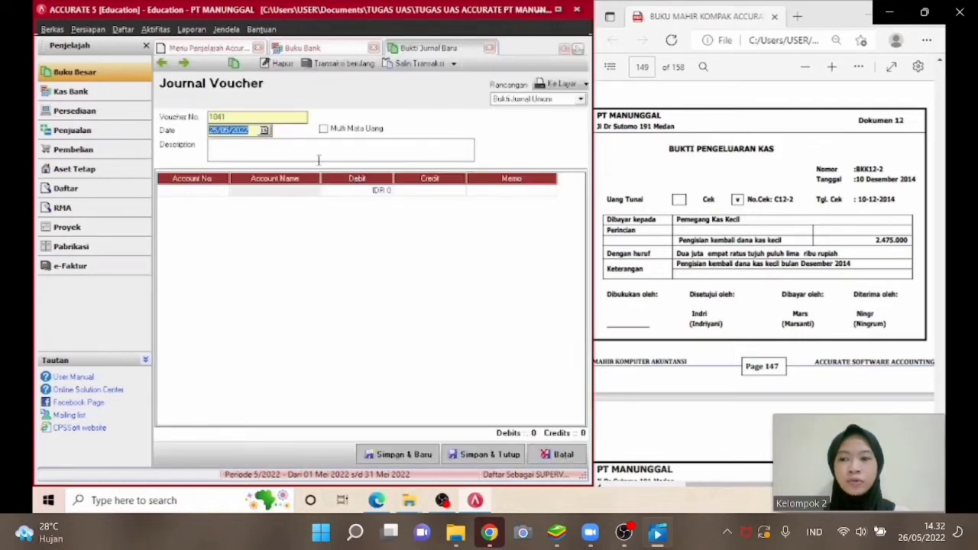
left_click(261, 117)
key("BackSpace")
key("BackSpace")
key("BackSpace")
key("BackSpace")
type("B")
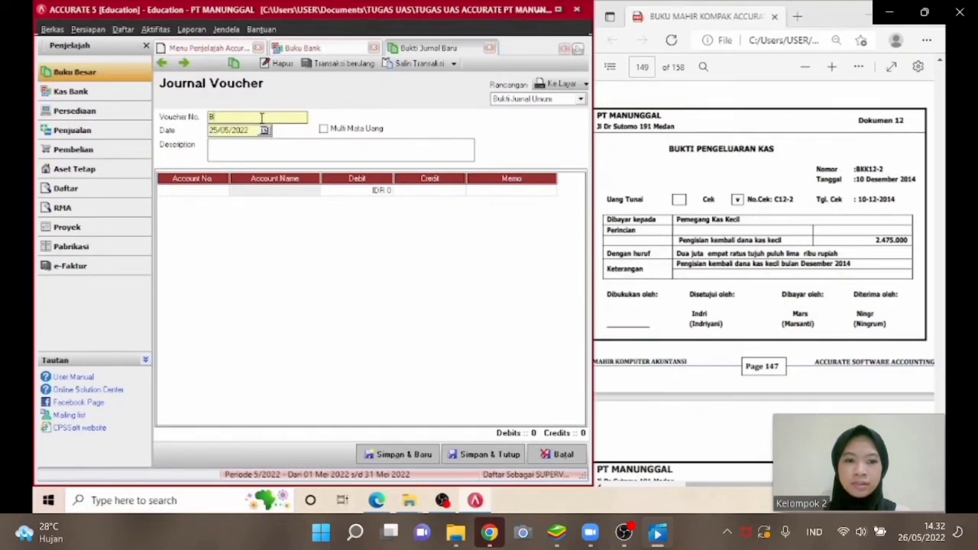
type("KK12-2")
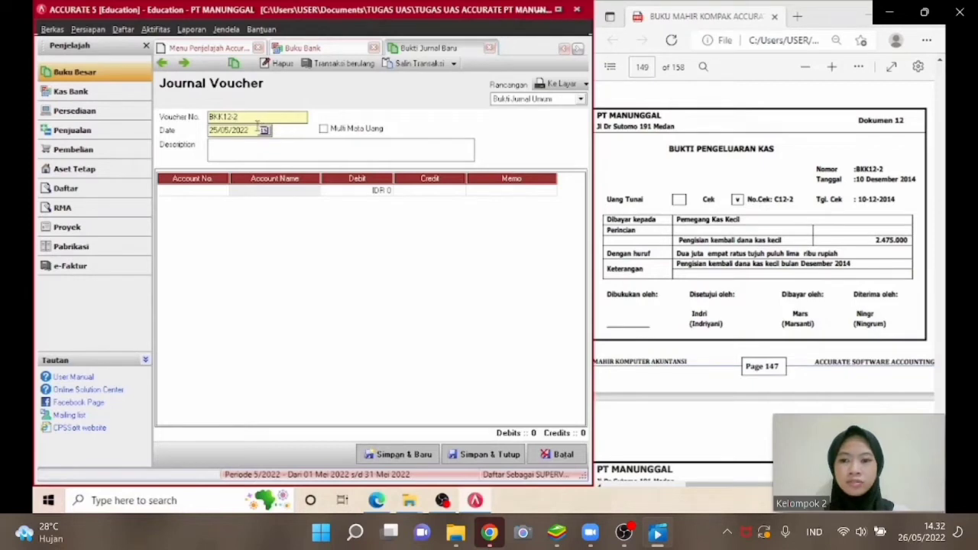
Set the voucher date to 10/12/2014 and the description to PENGISIAN KAS KECIL.
left_click_drag(249, 130, 210, 130)
type("10/12/")
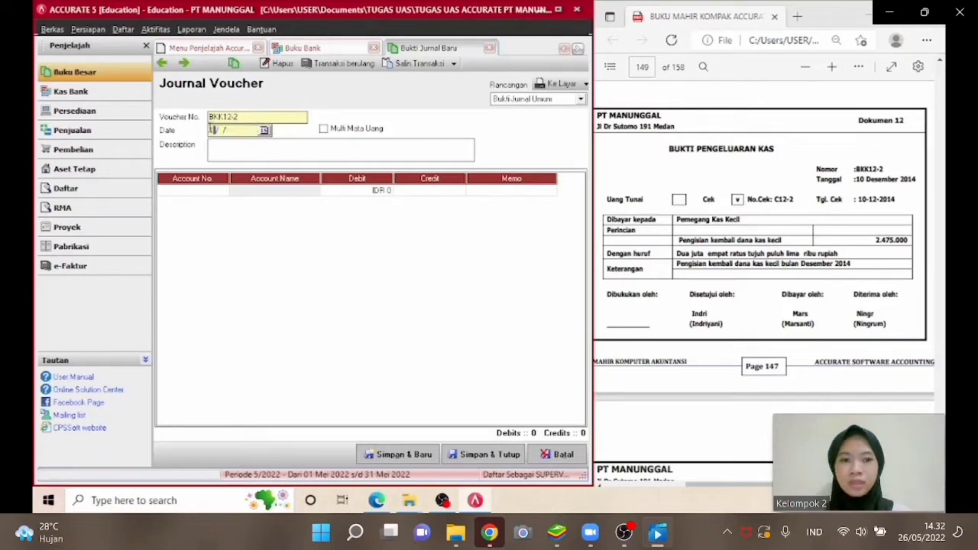
type("2014")
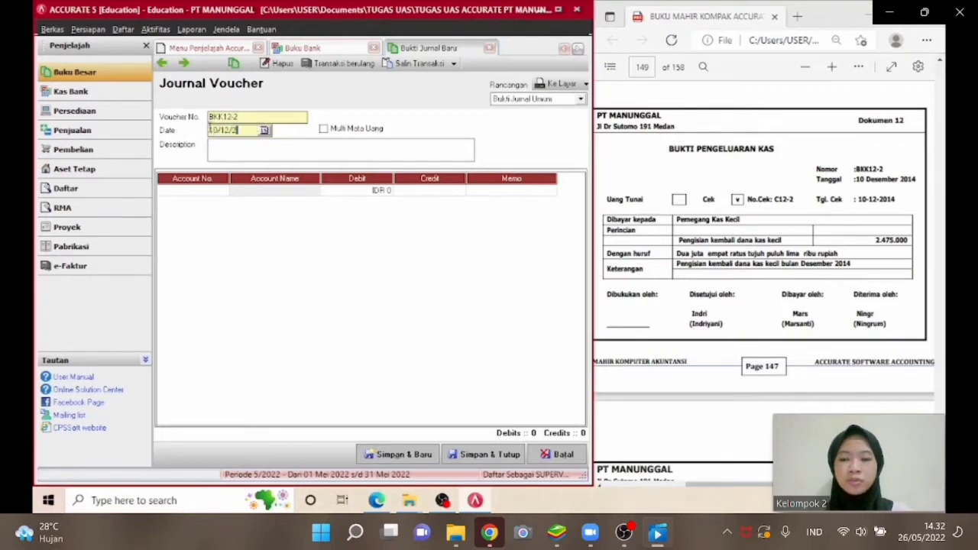
left_click(217, 145)
type("PENGIS")
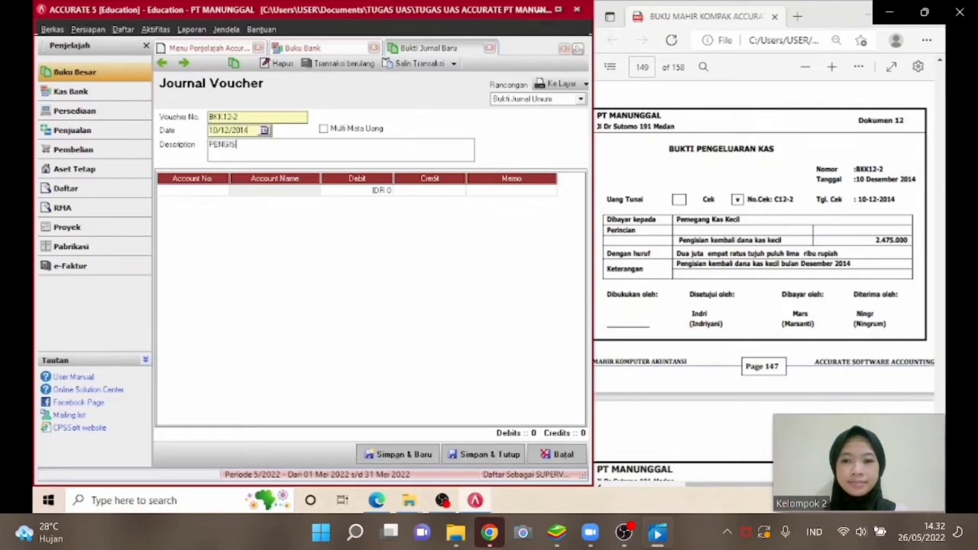
type("IAN KAS KECIL")
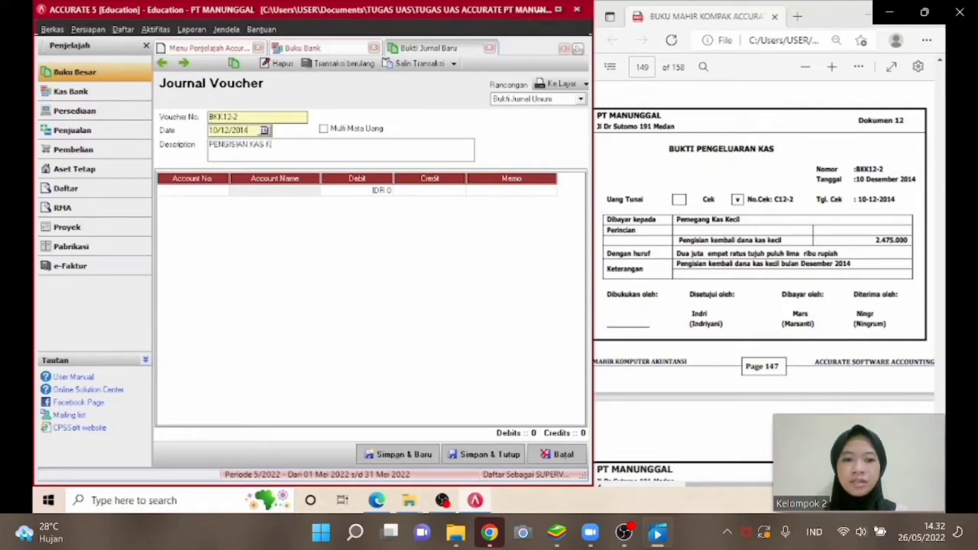
Add a journal line debiting account 11110 Kas Kecil for 2,475,000.
left_click(216, 190)
left_click(223, 190)
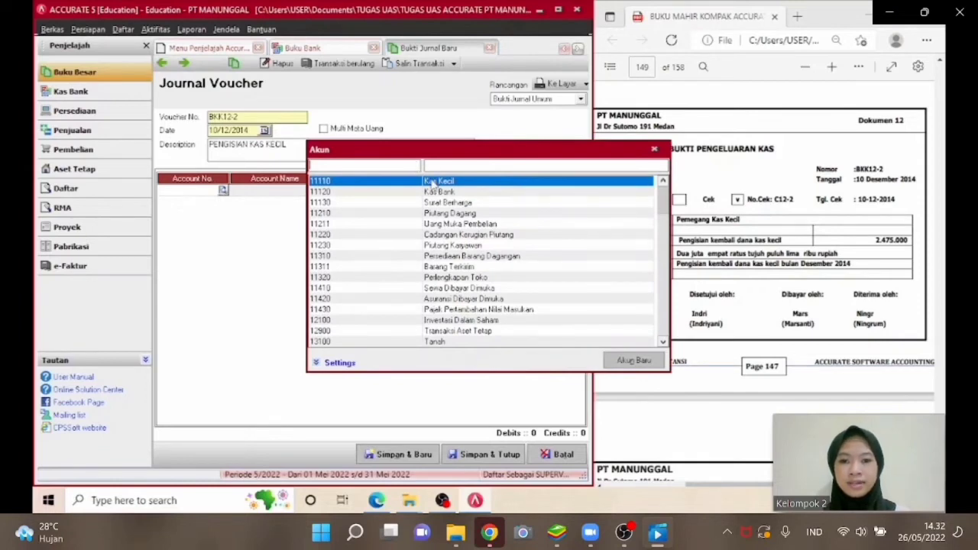
double_click(430, 182)
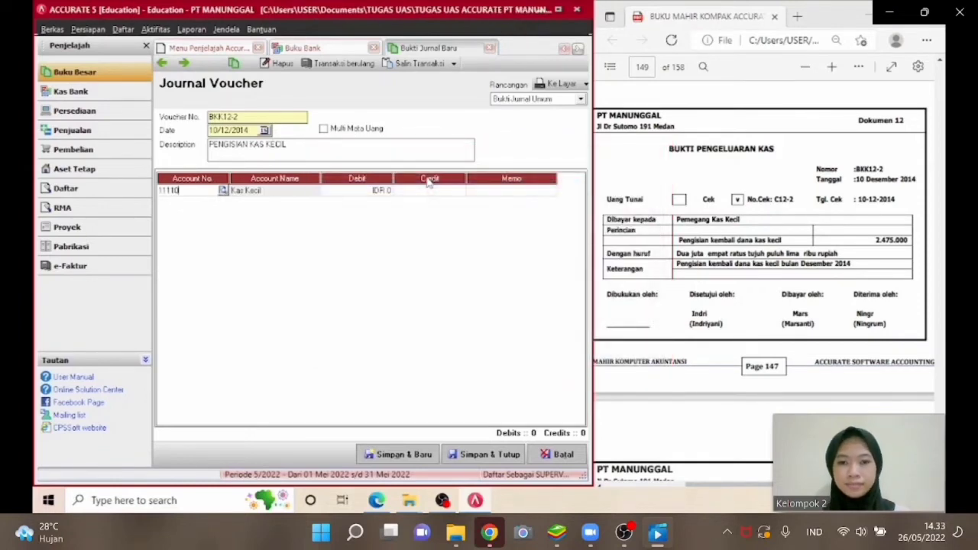
left_click(379, 190)
type("2.")
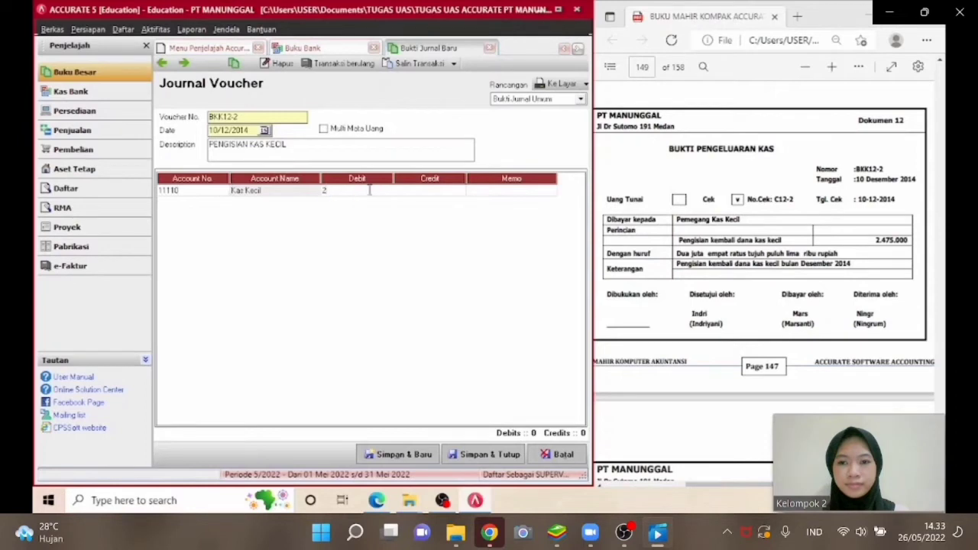
type("4")
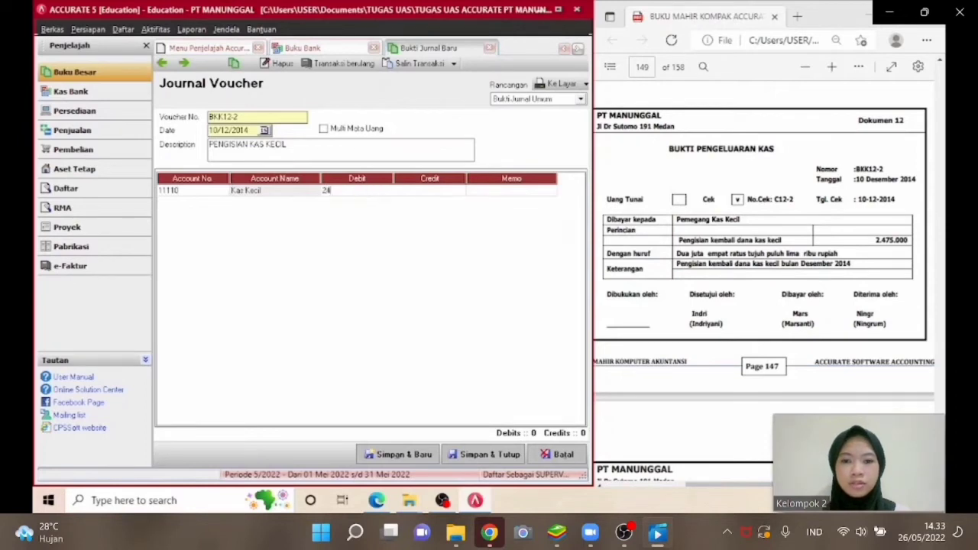
type("75.0000")
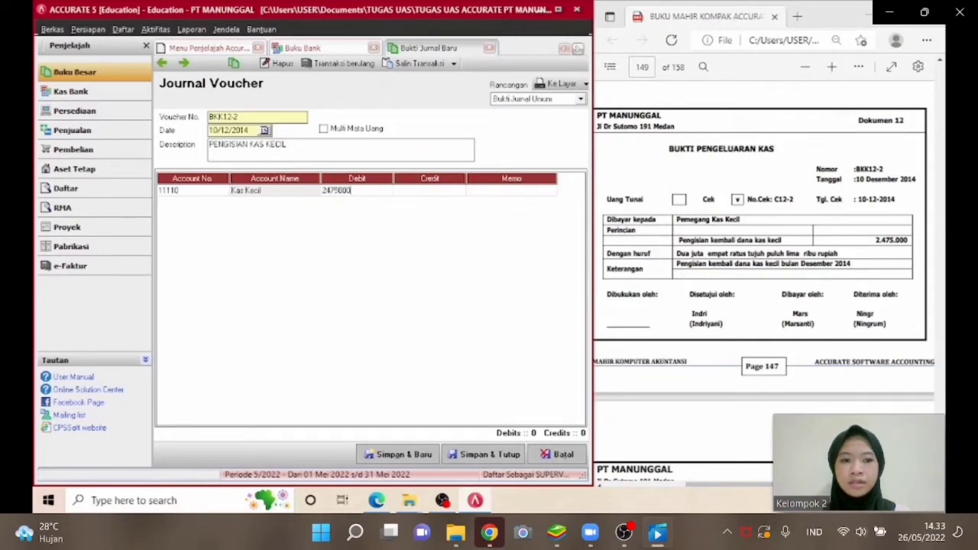
key("Tab")
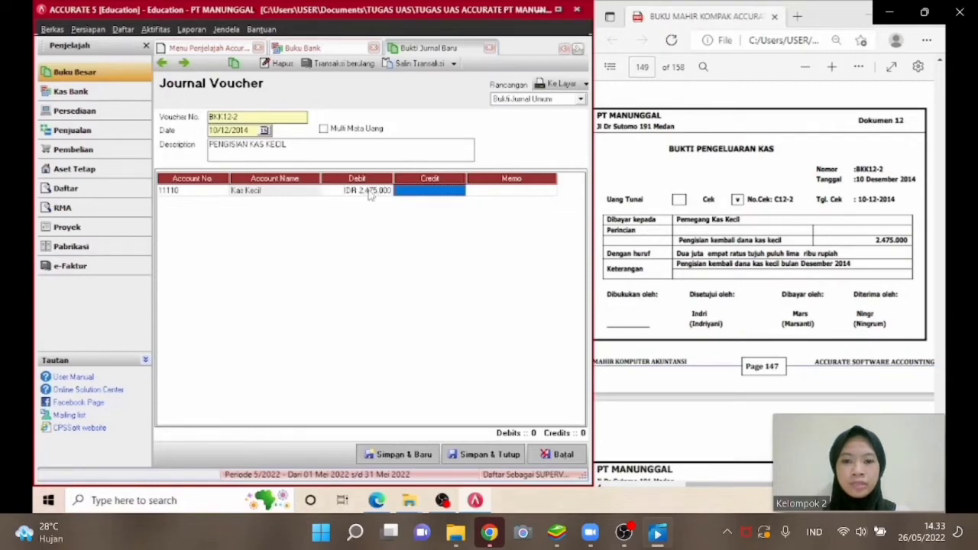
key("Tab")
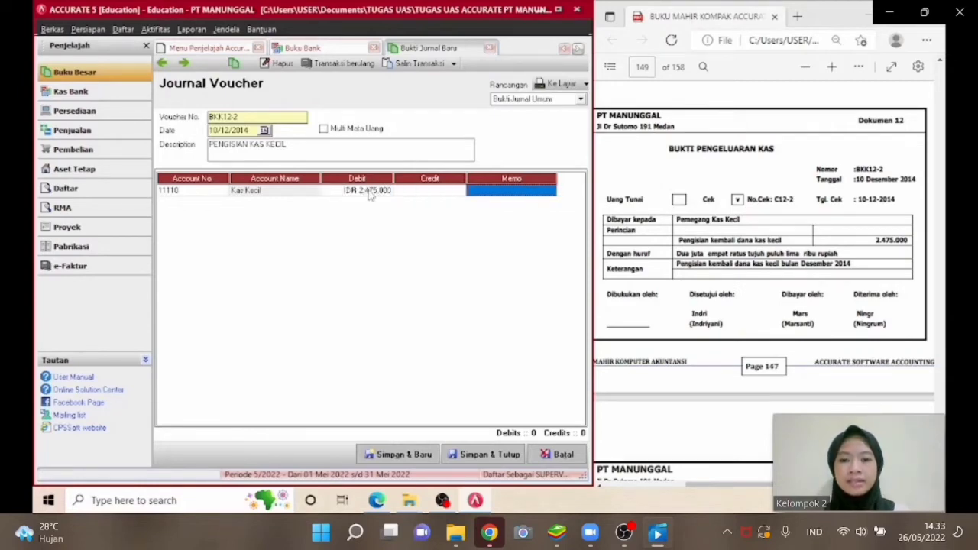
Add a journal line crediting account 11120 Kas Bank for 2,475,000, then save and close the voucher.
key("Tab")
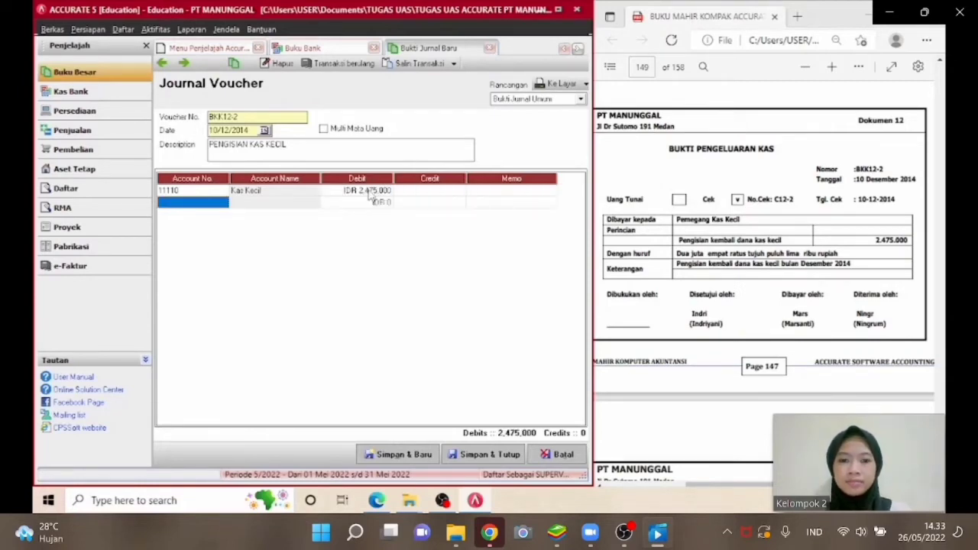
left_click(221, 203)
left_click(222, 202)
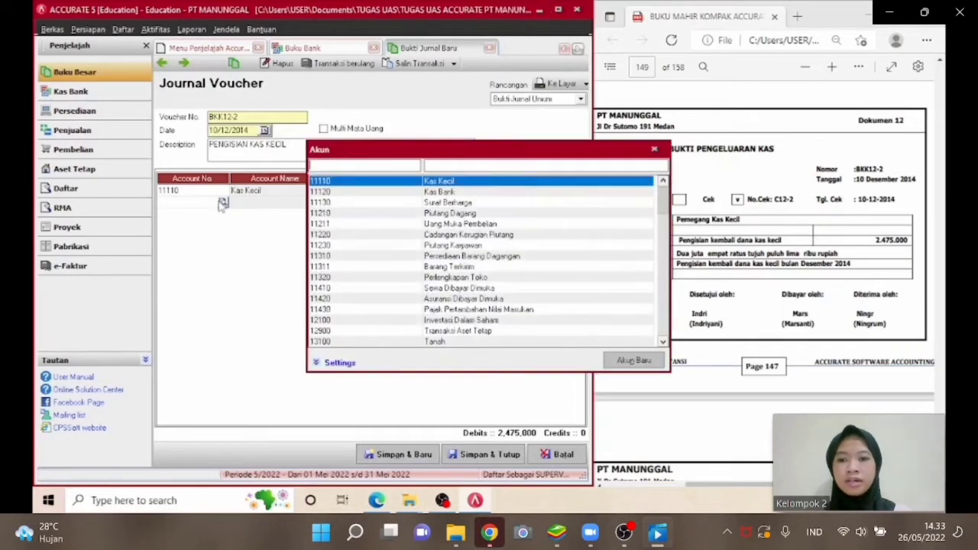
double_click(441, 193)
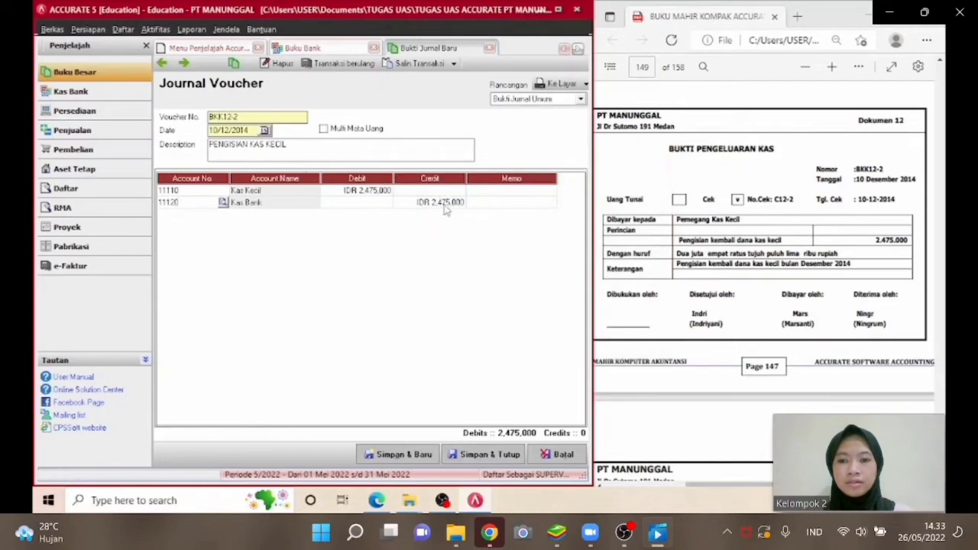
key("Tab")
key("Tab")
key("Tab")
key("Tab")
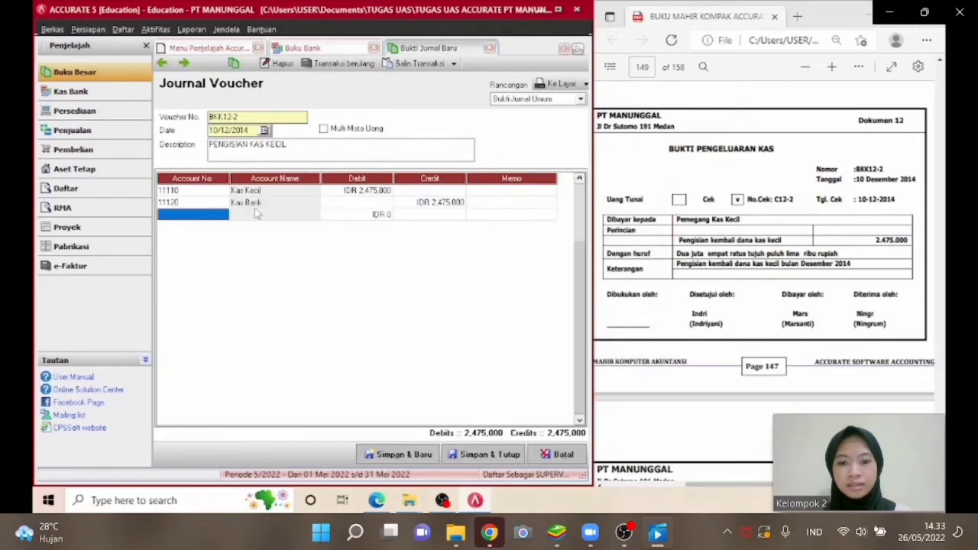
left_click(219, 205)
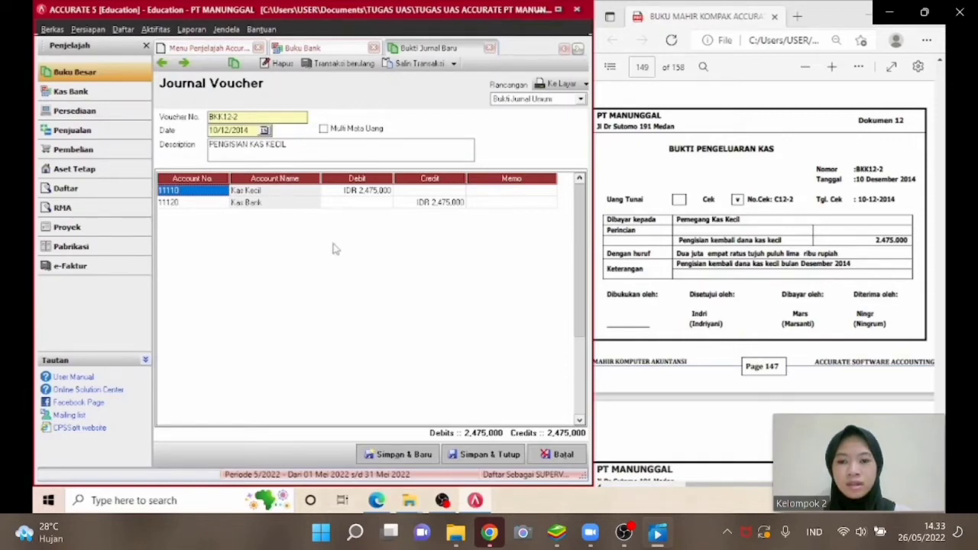
left_click(464, 456)
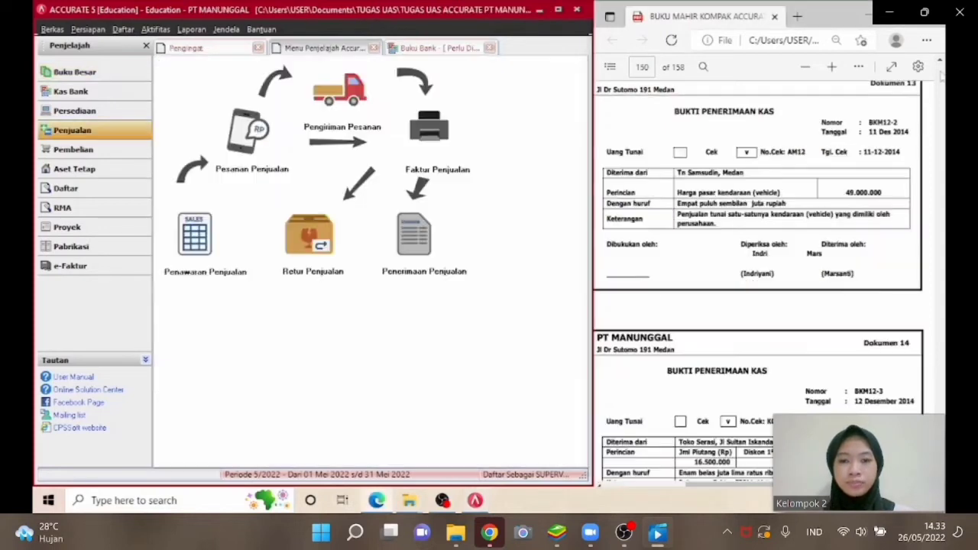
Open fixed asset FA-004 Kendaraan, start disposing of it and set the disposal date to 11/12/2014.
left_click(941, 61)
left_click(941, 61)
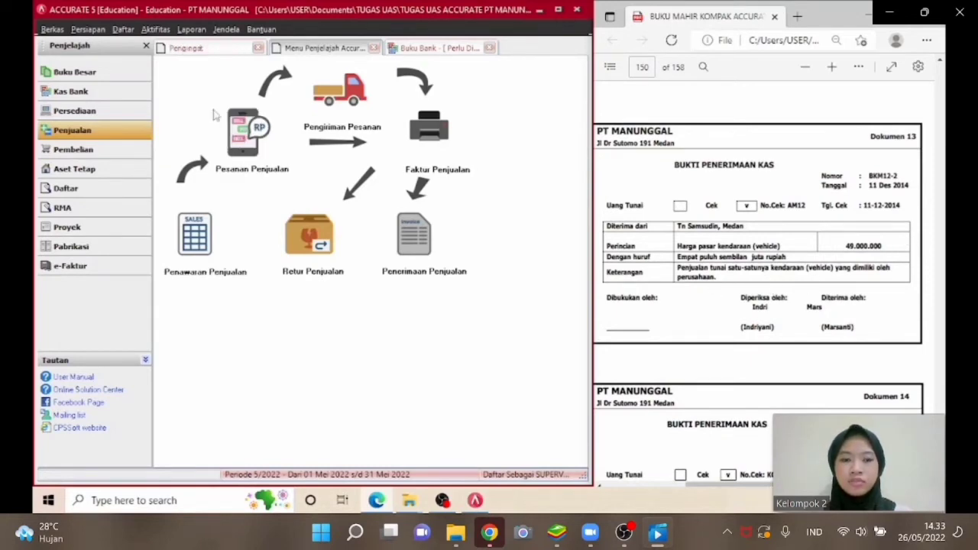
left_click(122, 30)
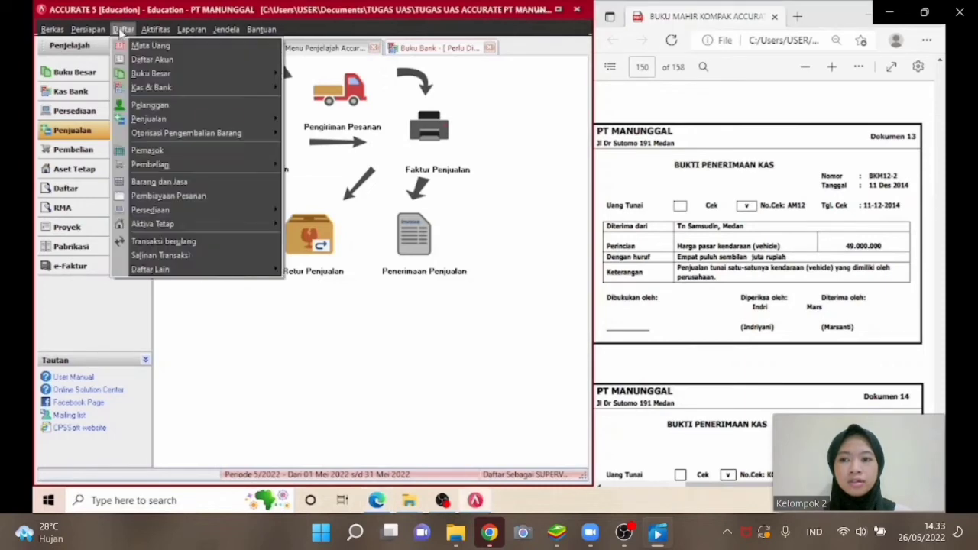
mouse_move(170, 224)
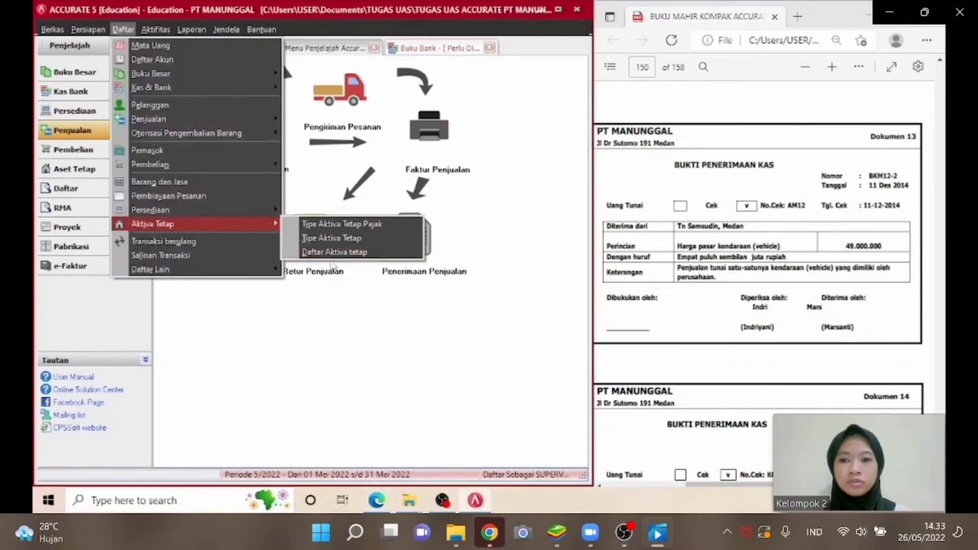
left_click(334, 252)
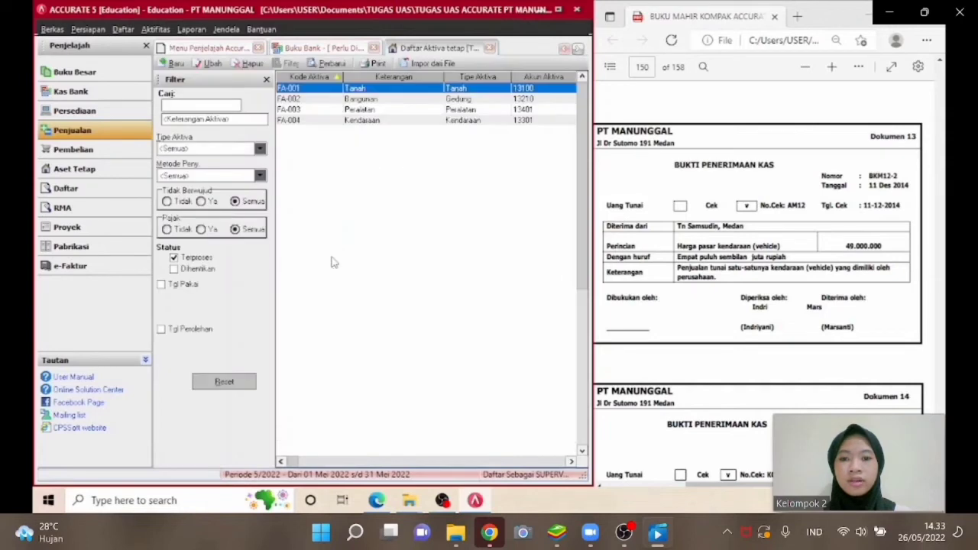
left_click(339, 120)
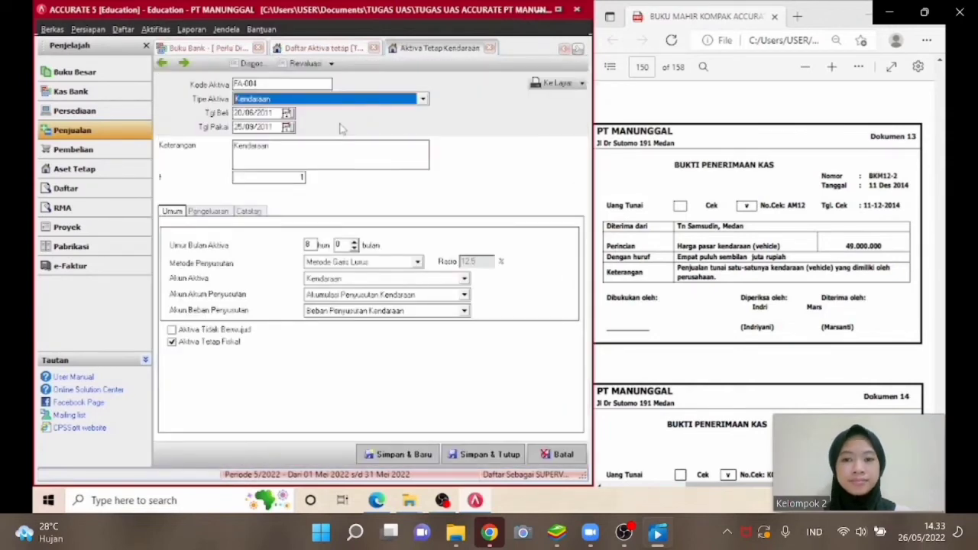
left_click(254, 65)
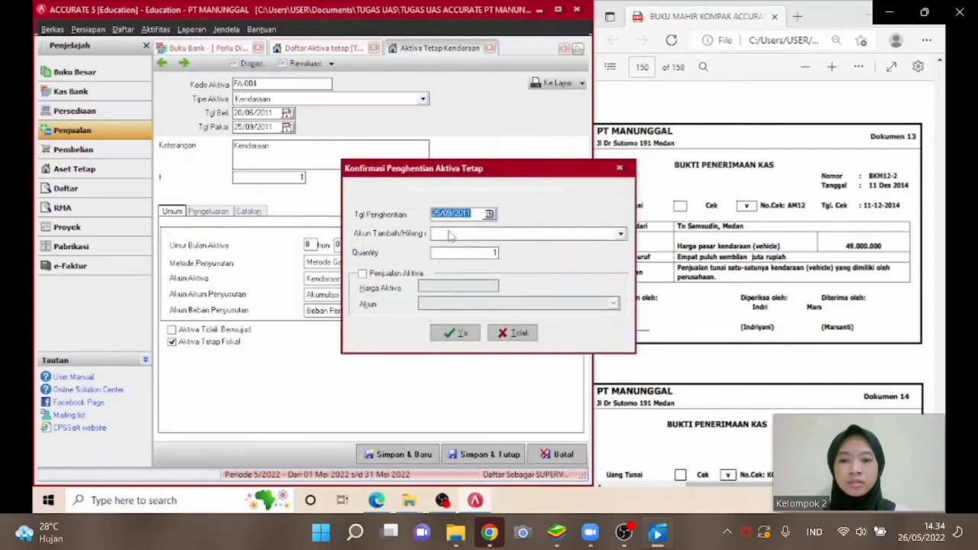
type("11/1")
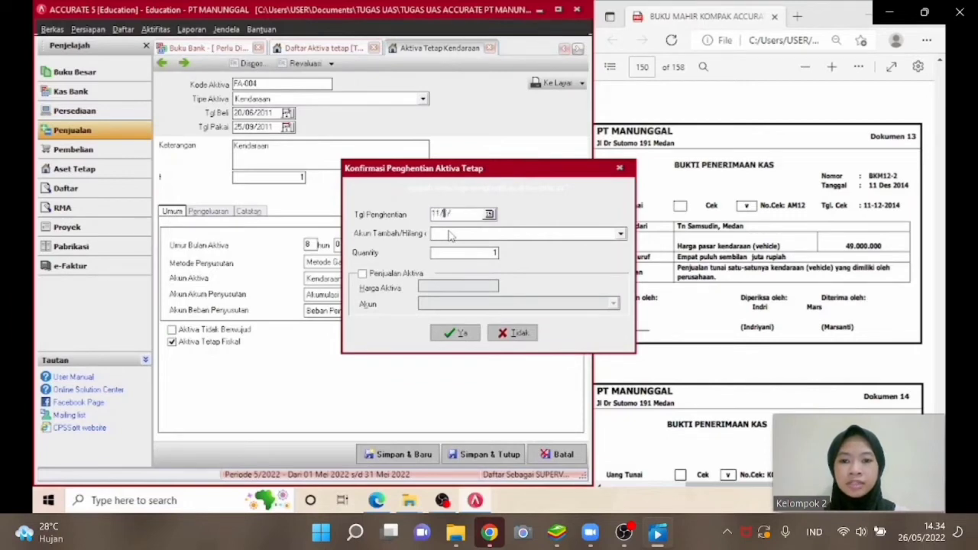
type("2/2014")
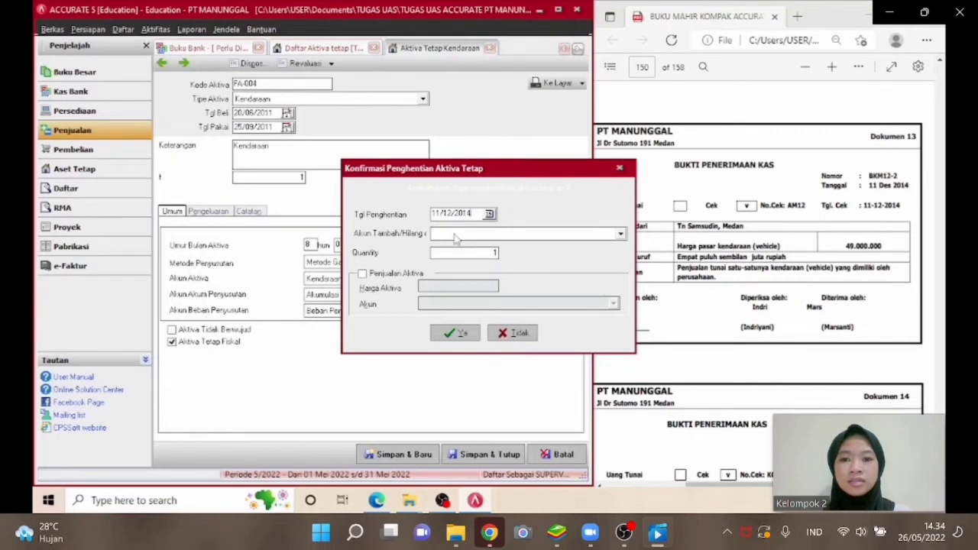
Set the disposal gain/loss account to Laba Rugi Penjualan Aset Tetap (Kendaraan).
left_click(455, 235)
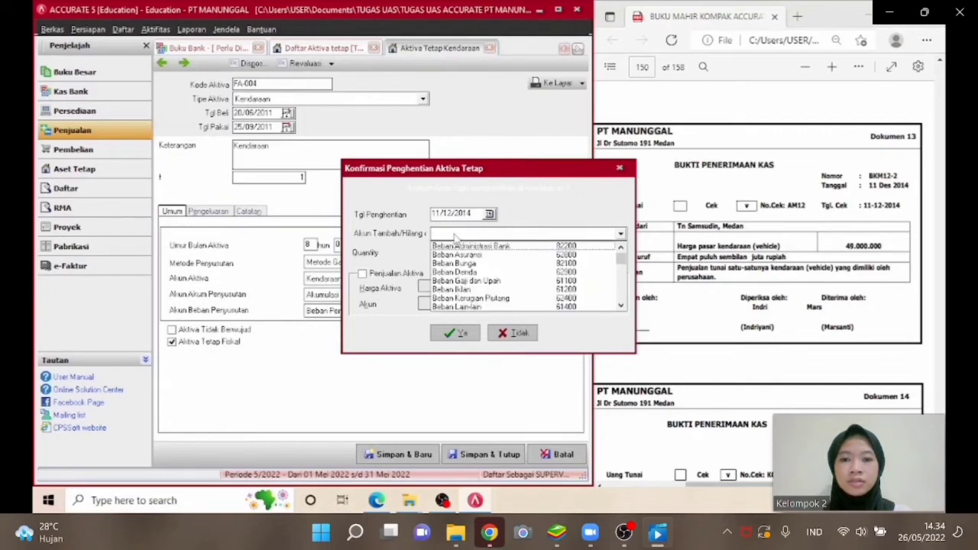
type("L")
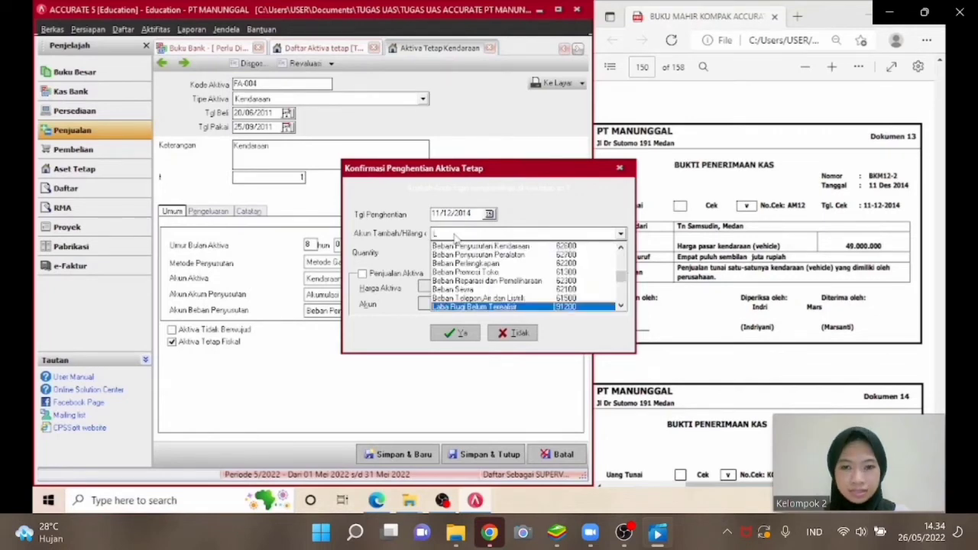
type("aba")
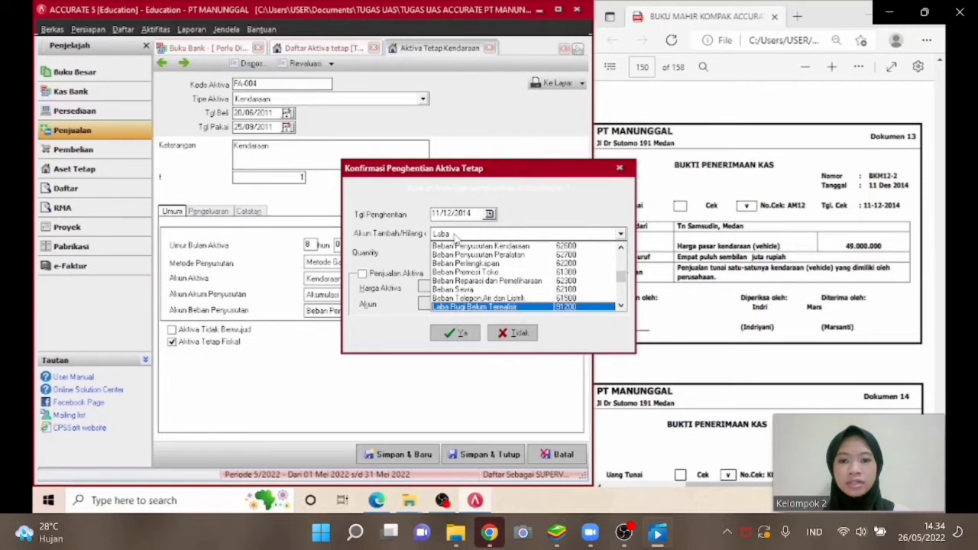
scroll(456, 238, "down", 2)
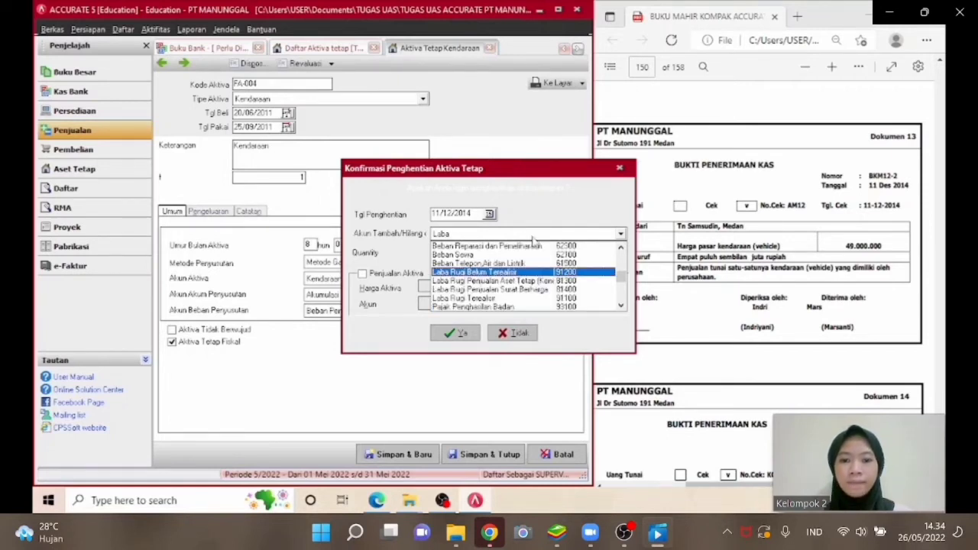
left_click(621, 305)
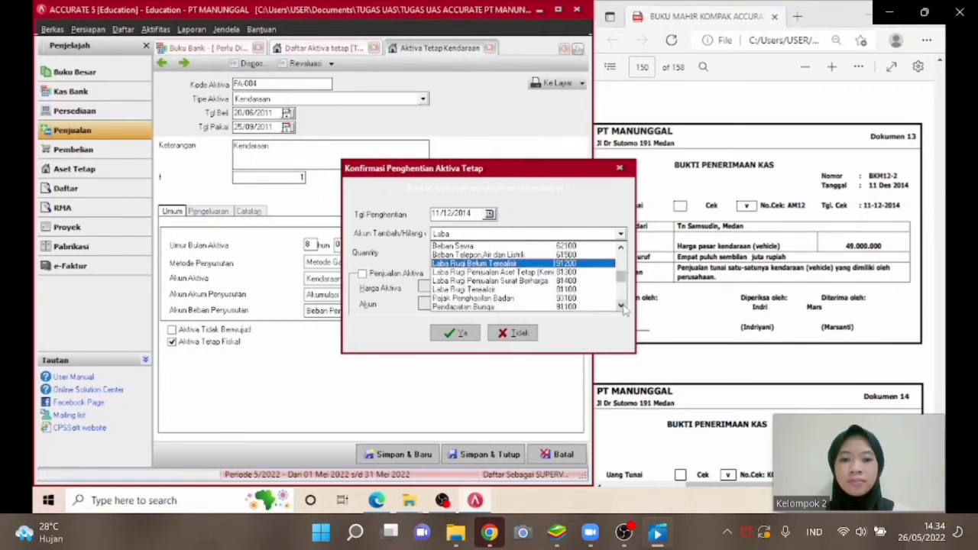
left_click(621, 304)
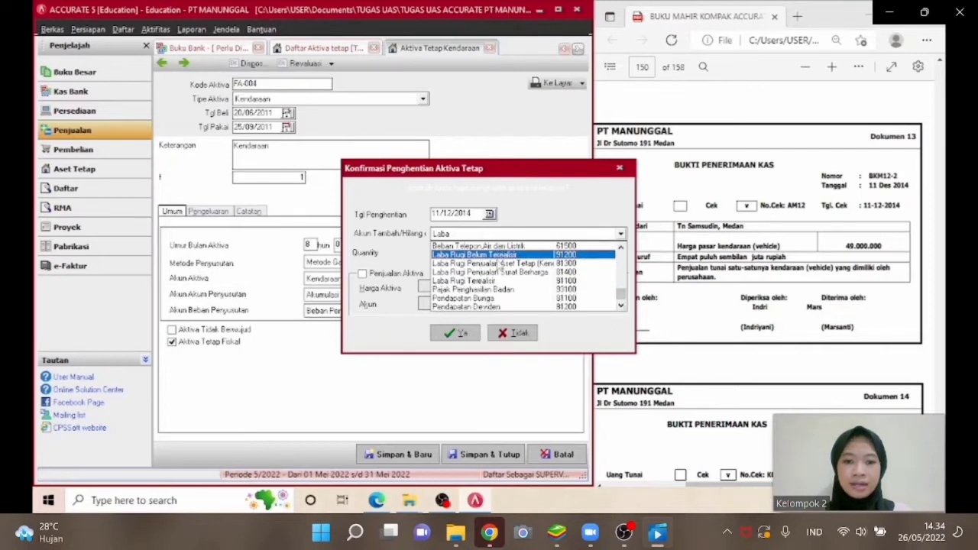
left_click(497, 263)
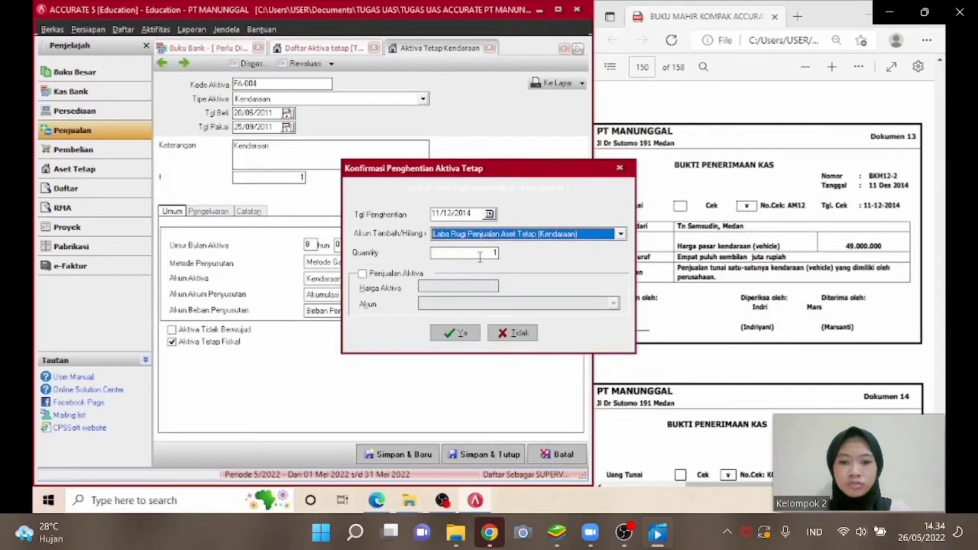
Record the disposal as an asset sale of 49,000,000 received into Kas Bank, confirm, then save and close the asset and list.
left_click(375, 277)
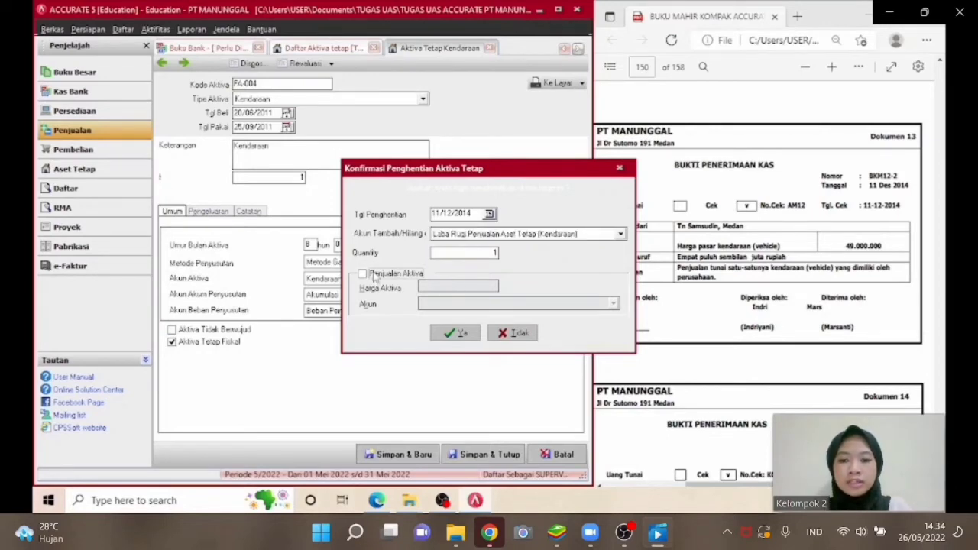
left_click(443, 288)
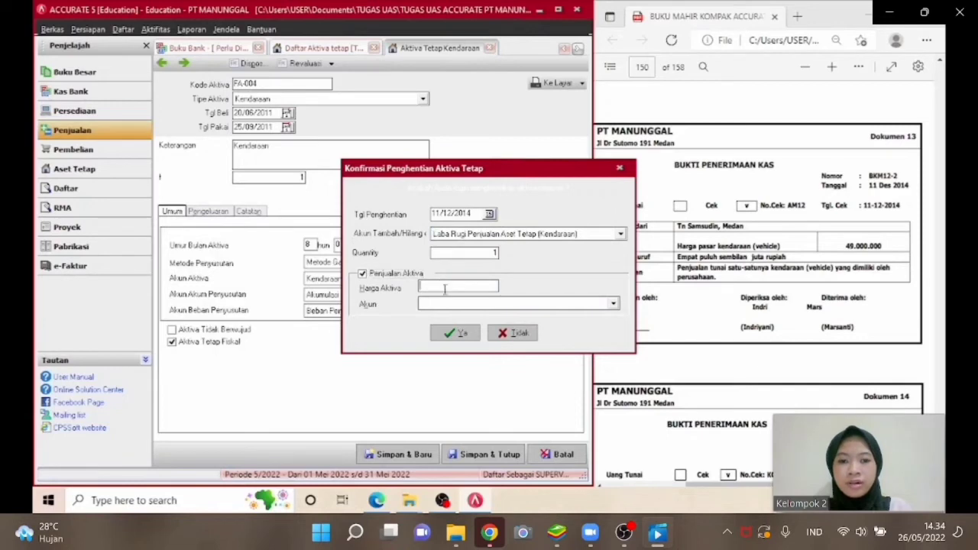
type("49")
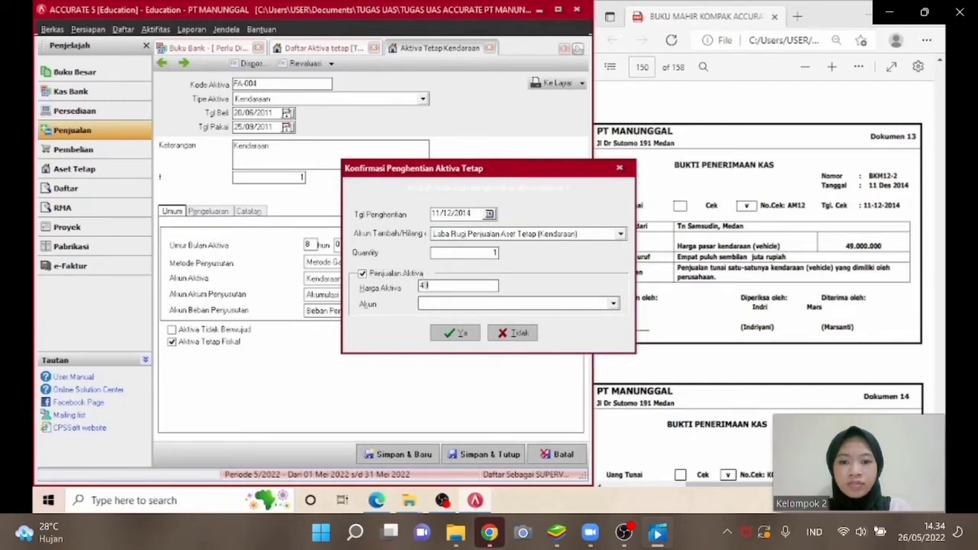
type("0000000")
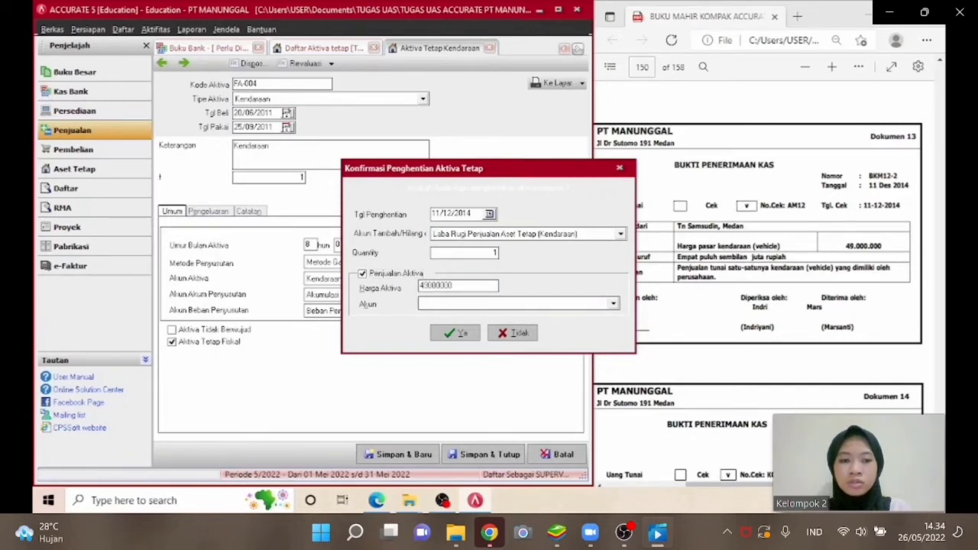
key("Tab")
left_click(462, 304)
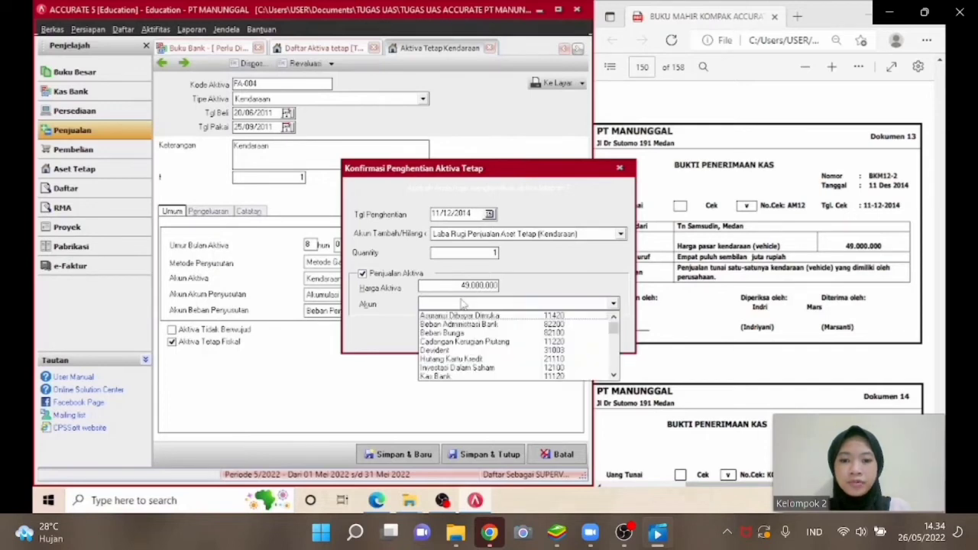
type("Kas")
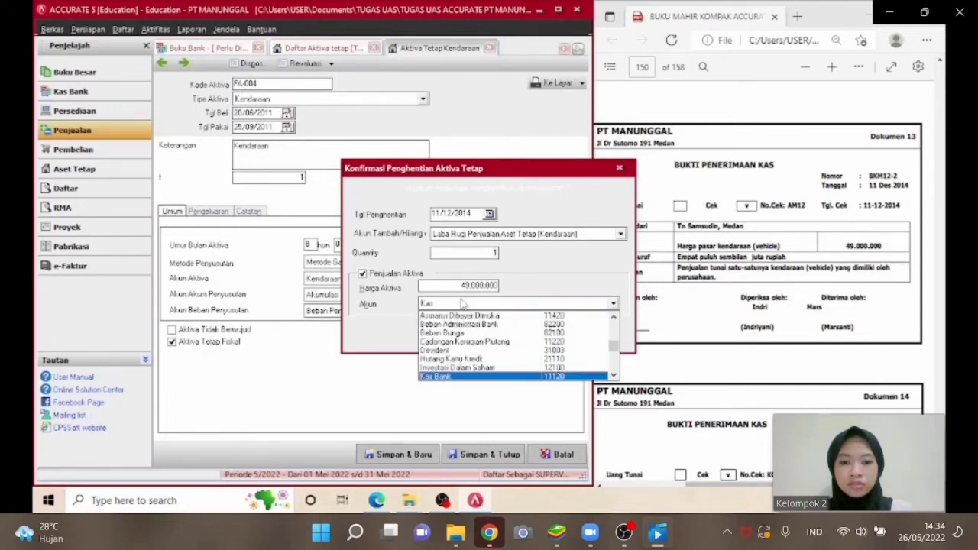
left_click(468, 377)
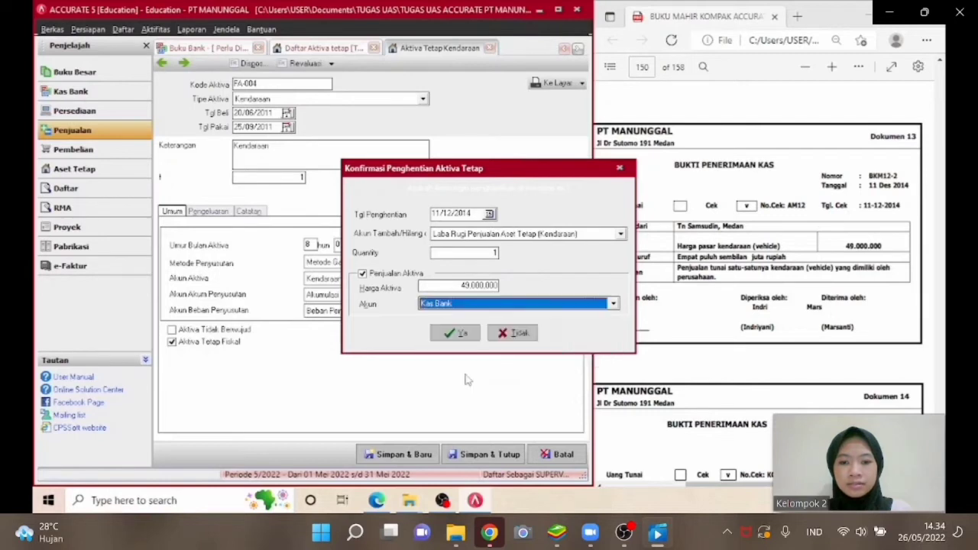
left_click(455, 334)
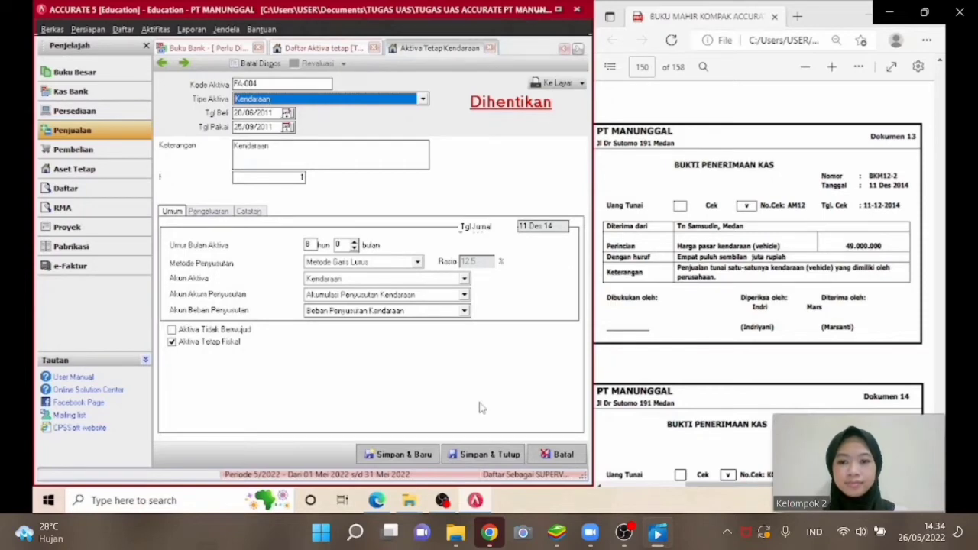
left_click(480, 453)
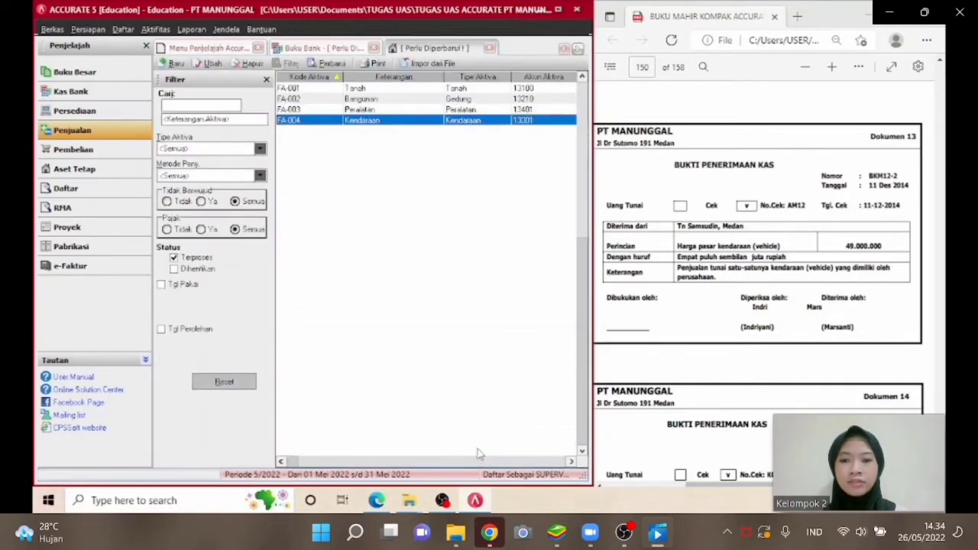
left_click(490, 48)
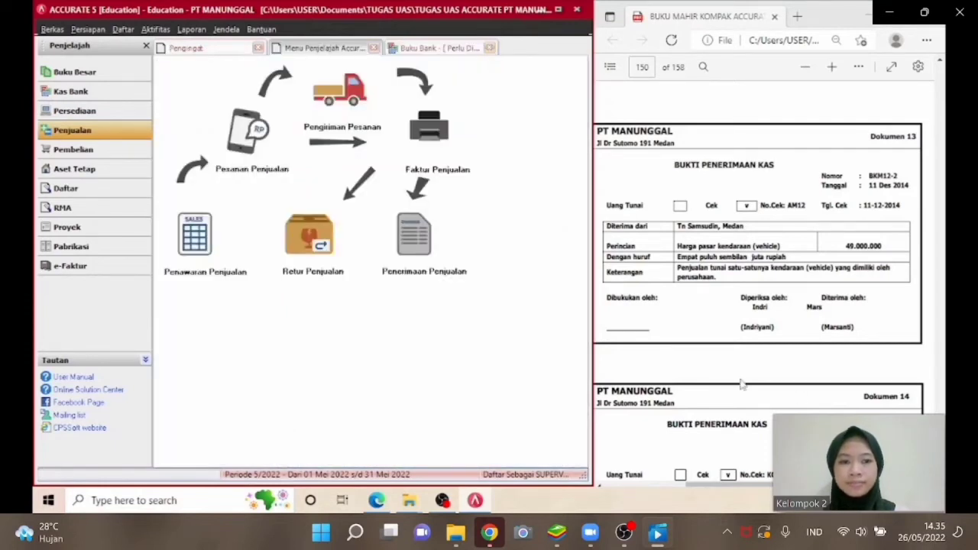
Open a new customer receipt and select the customer Toko Serasi.
scroll(756, 282, "down", 3)
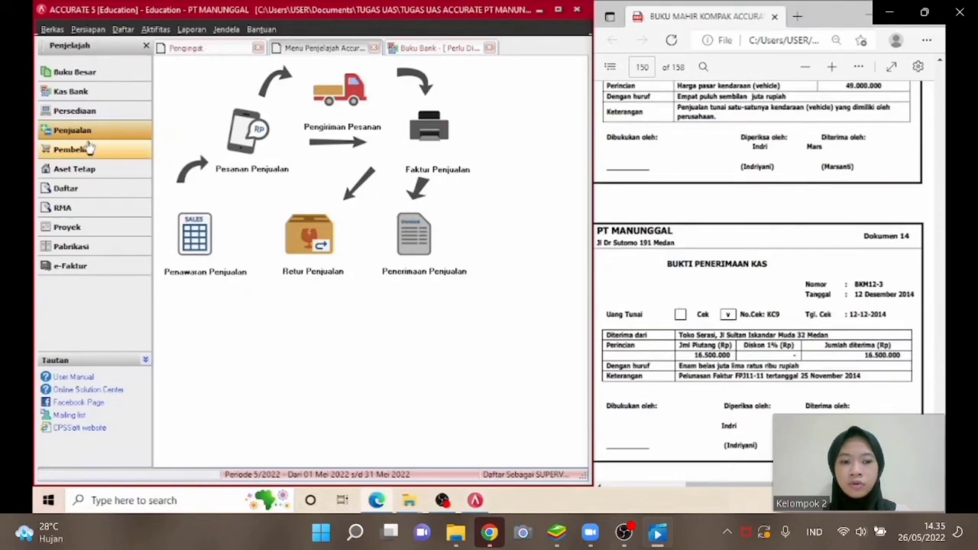
left_click(407, 235)
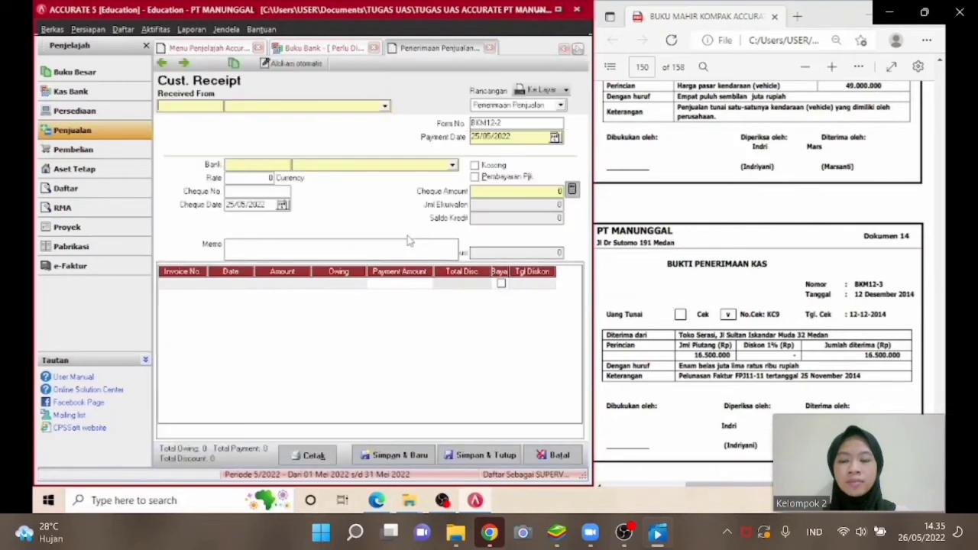
left_click(386, 107)
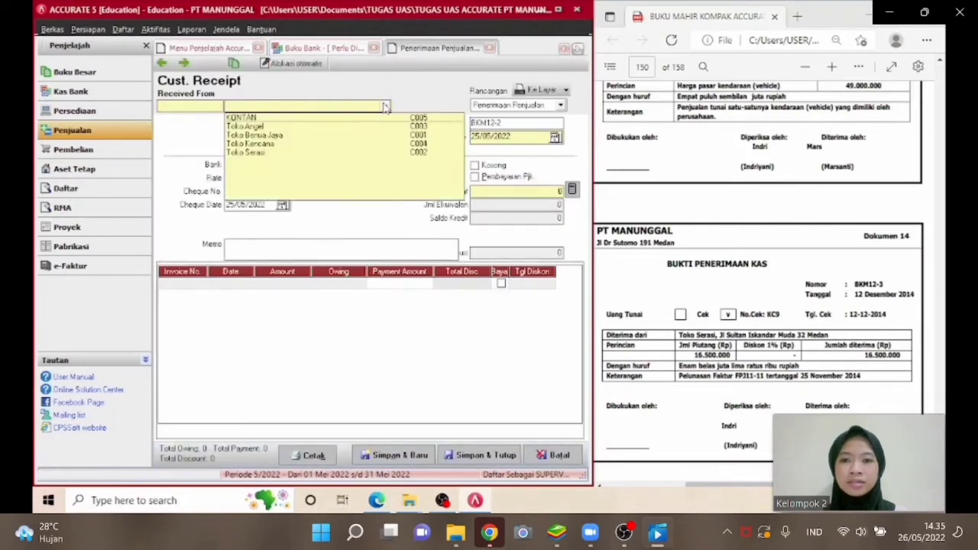
left_click(308, 155)
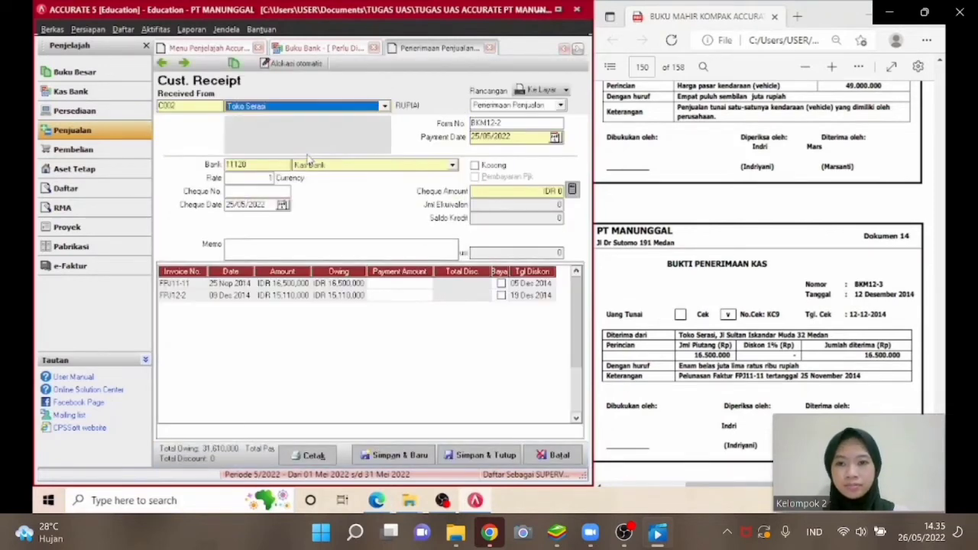
Set the receipt form number to BKM12-3 and the payment date to 12/12/2014.
left_click(509, 122)
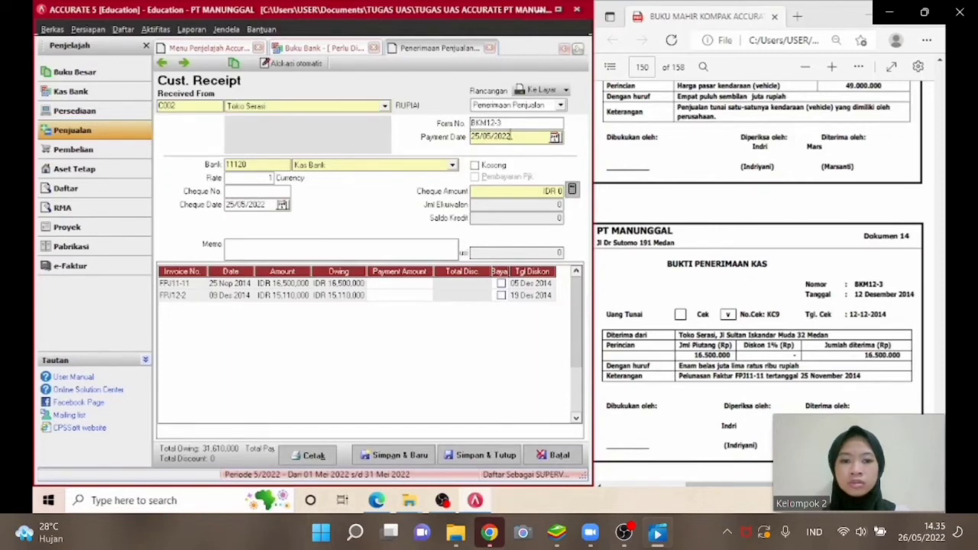
left_click_drag(510, 136, 461, 140)
type("12/12/")
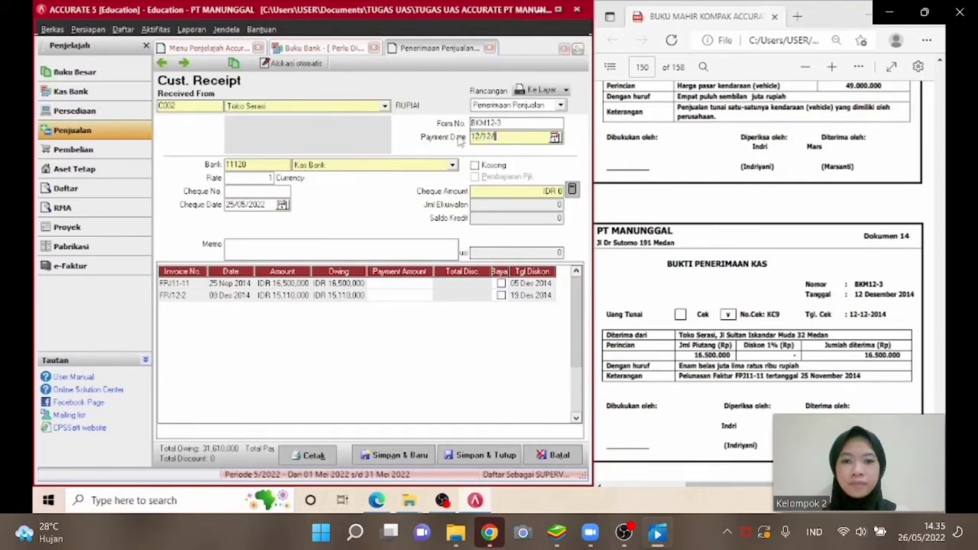
type("2014")
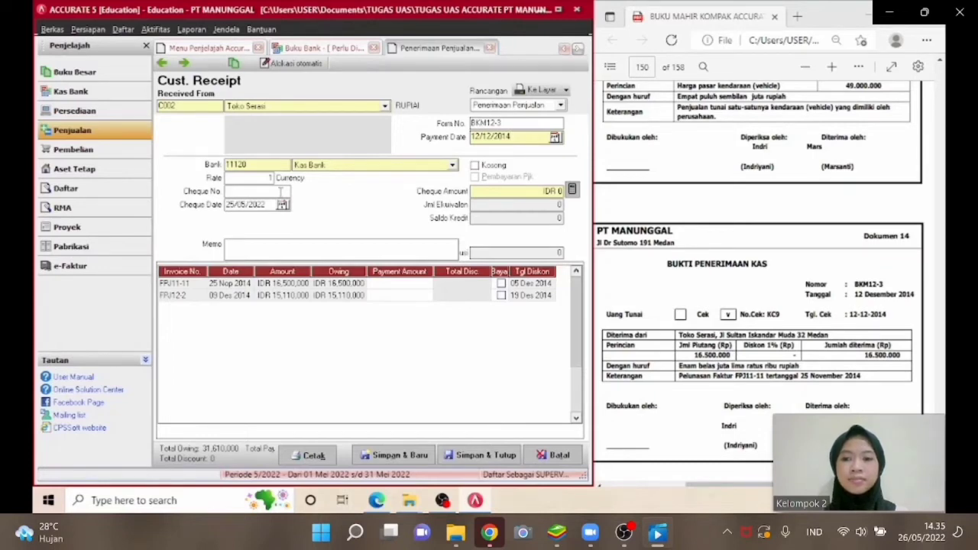
Enter cheque number KC9 and set the cheque date to 12/12/2014.
left_click(280, 191)
type("KC9")
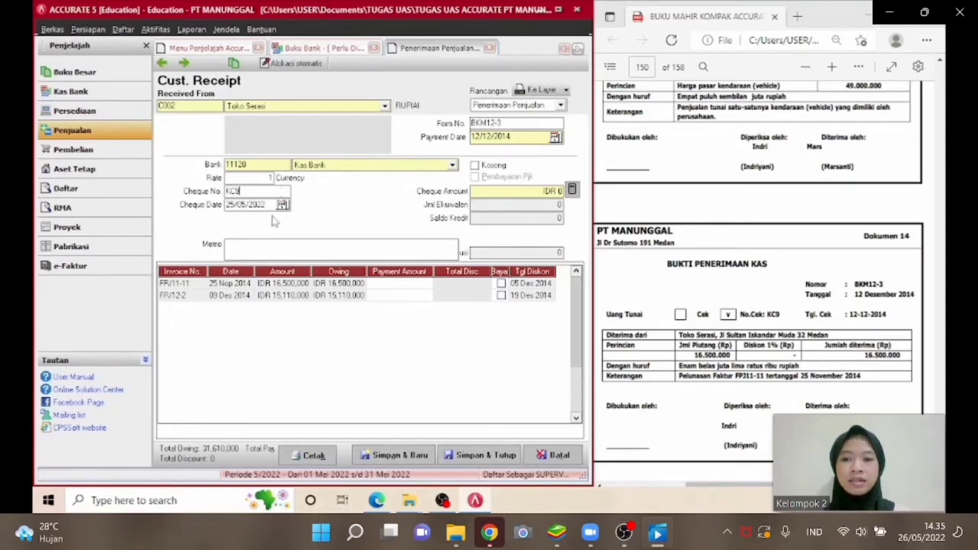
key("Tab")
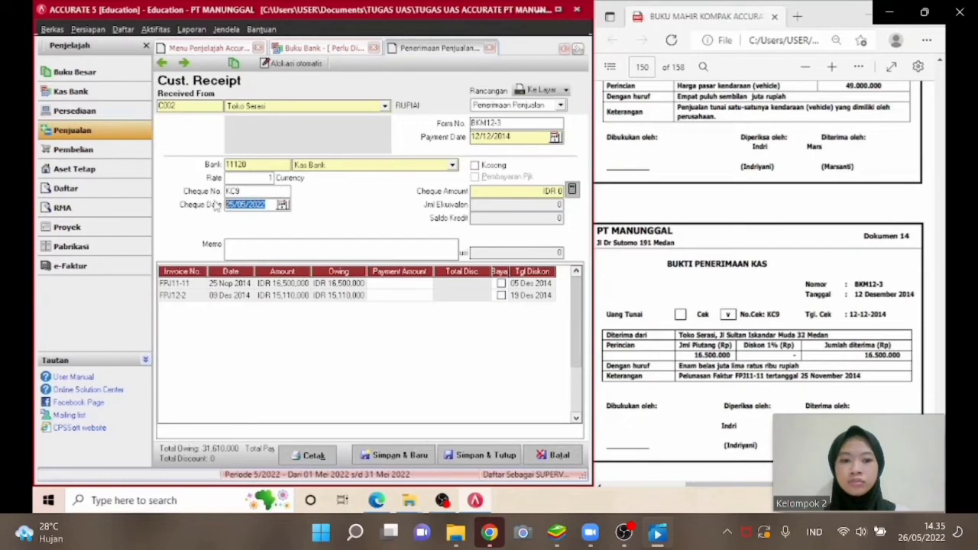
type("12/12/2014")
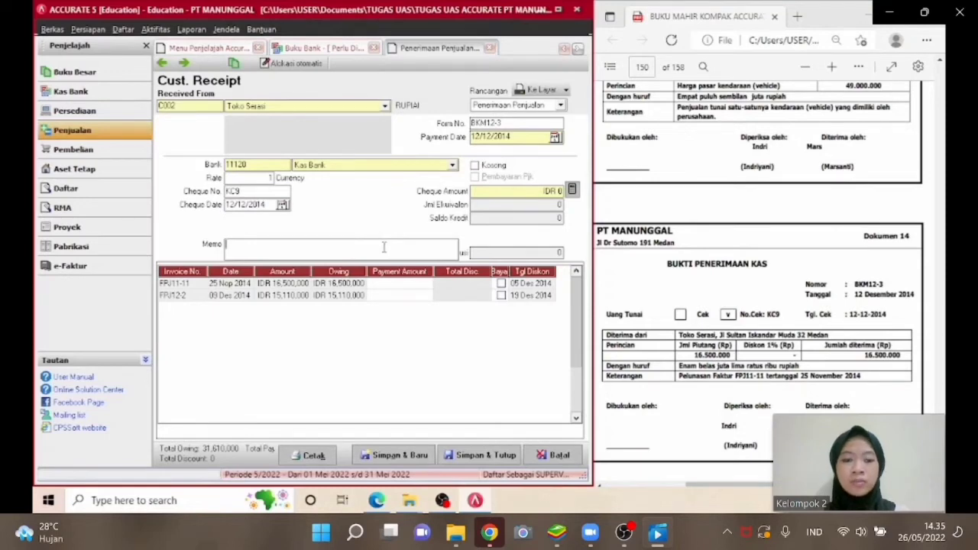
type("PELUNASAN FAK")
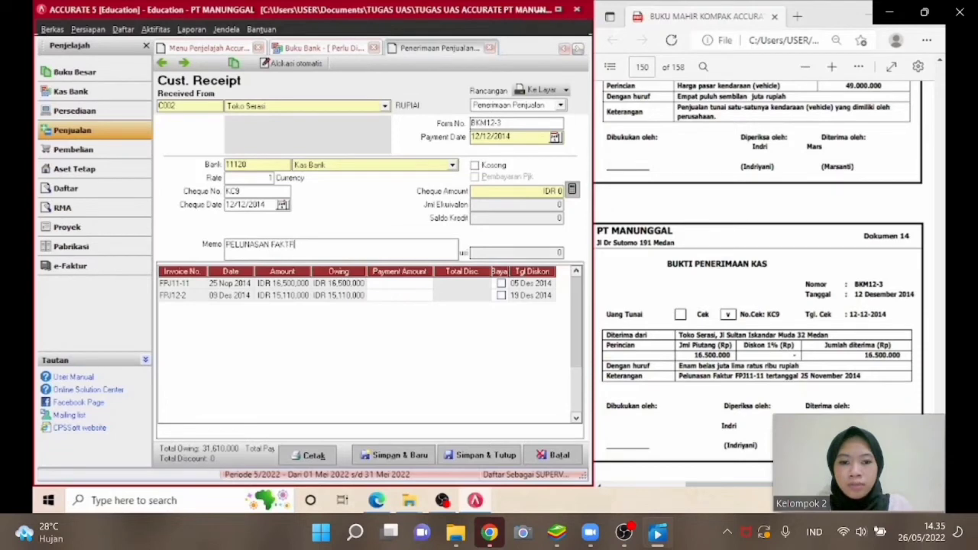
type("TUR")
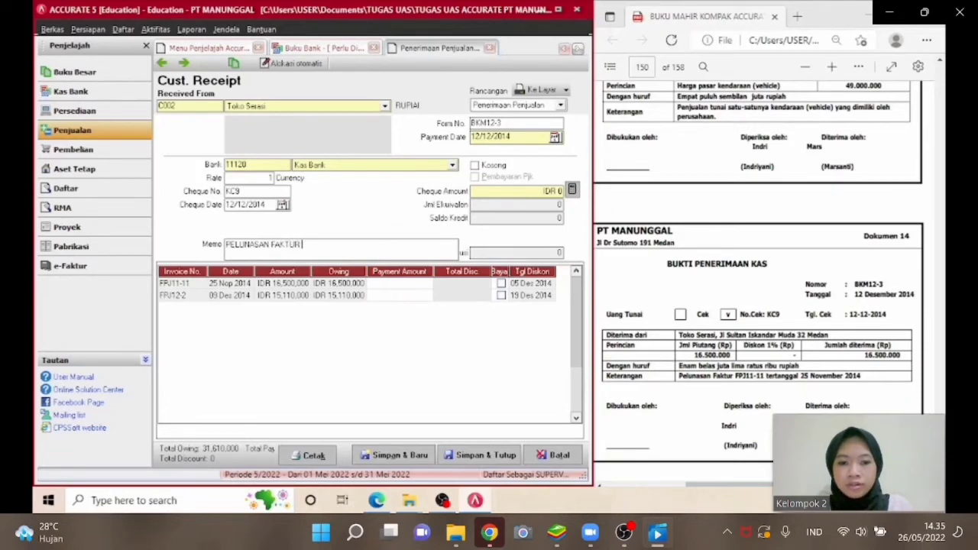
type(" FPJ")
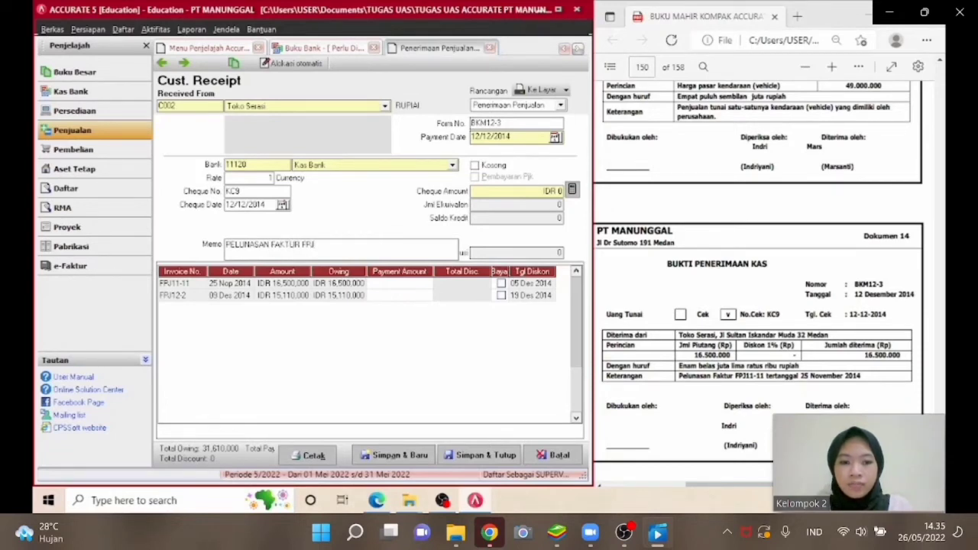
type("11-")
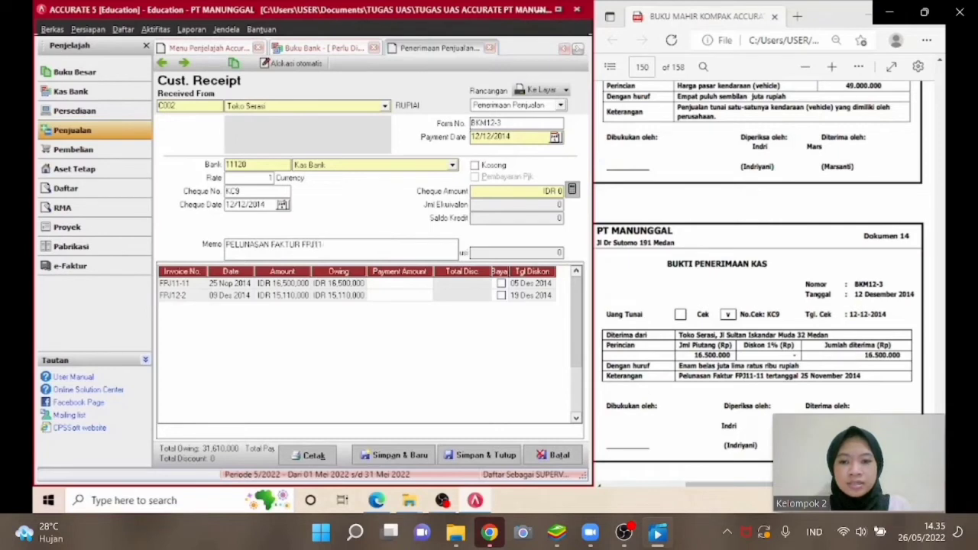
type("11")
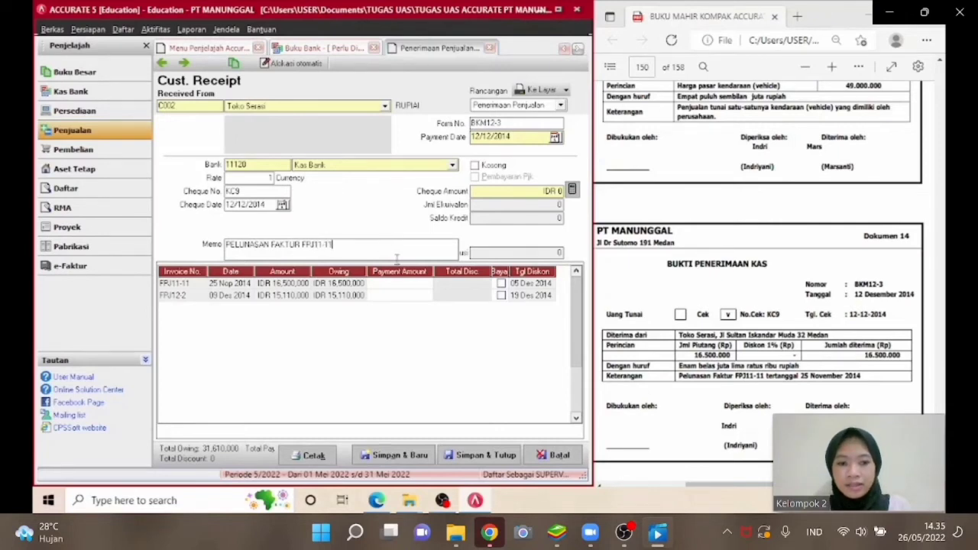
Mark invoice FPJ11-11 as paid, fill the cheque amount from the payments, and save and close the receipt.
left_click(500, 284)
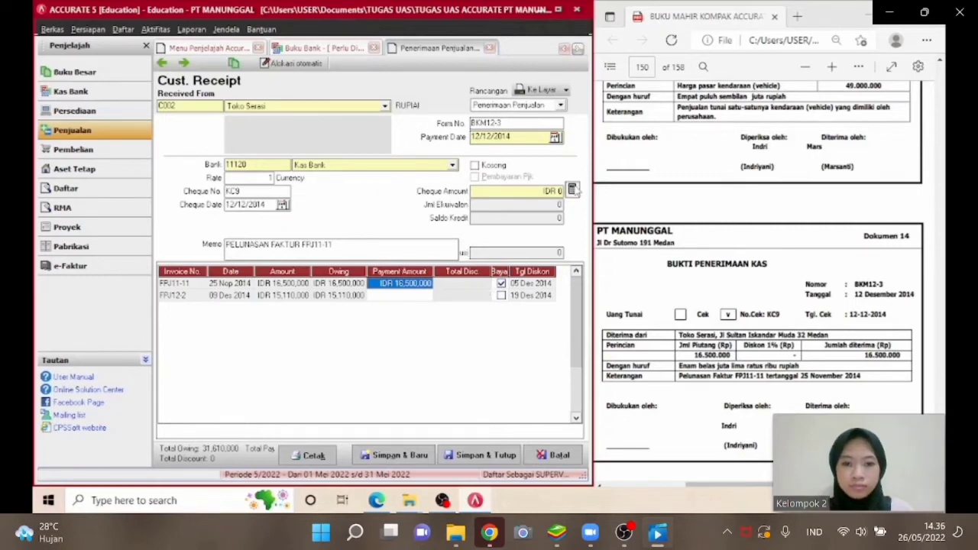
left_click(573, 190)
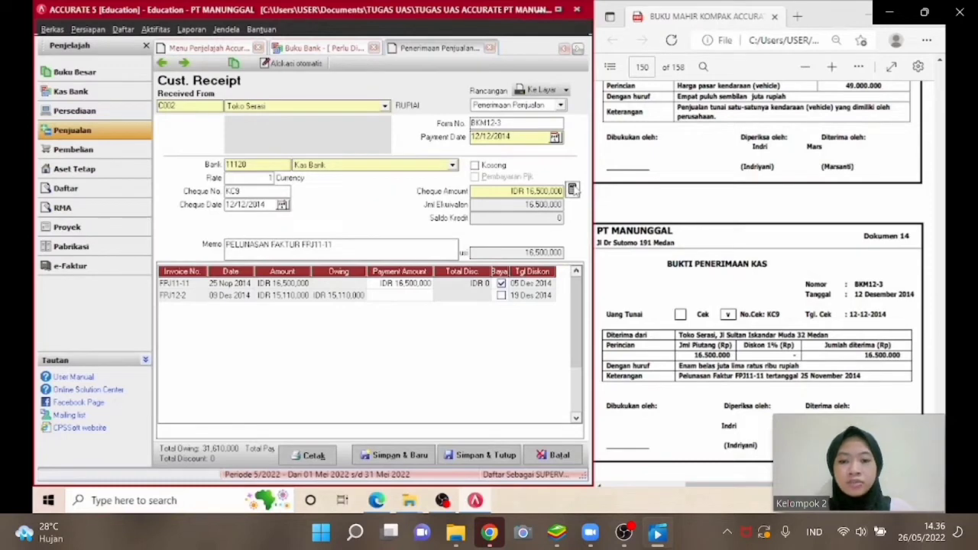
left_click(475, 455)
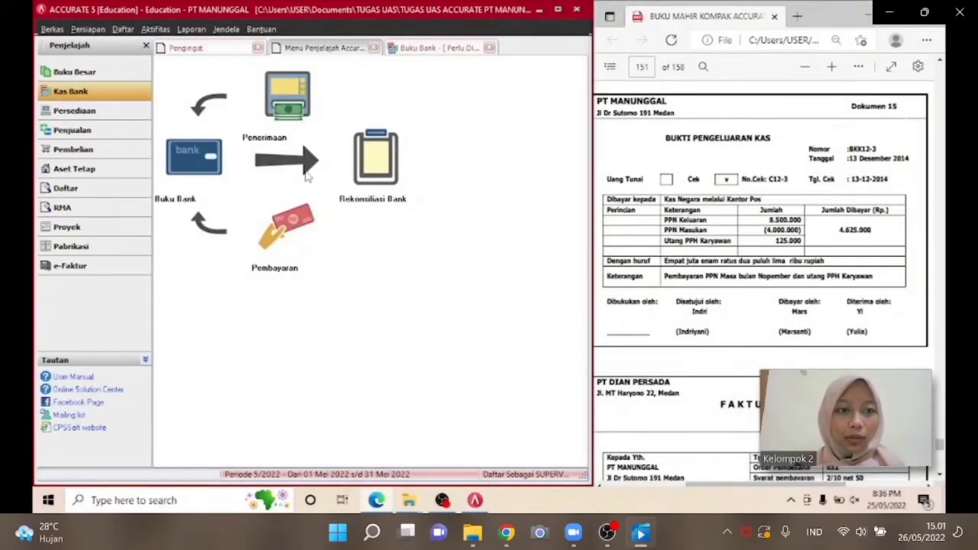
Open a new other payment paid from Kas Bank and set the voucher number to BKK12-3.
left_click(288, 251)
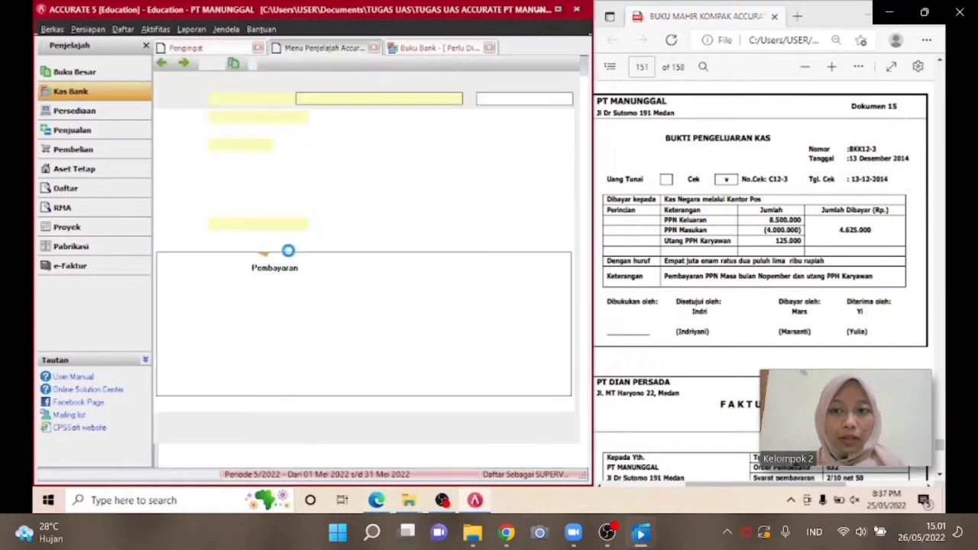
left_click(432, 101)
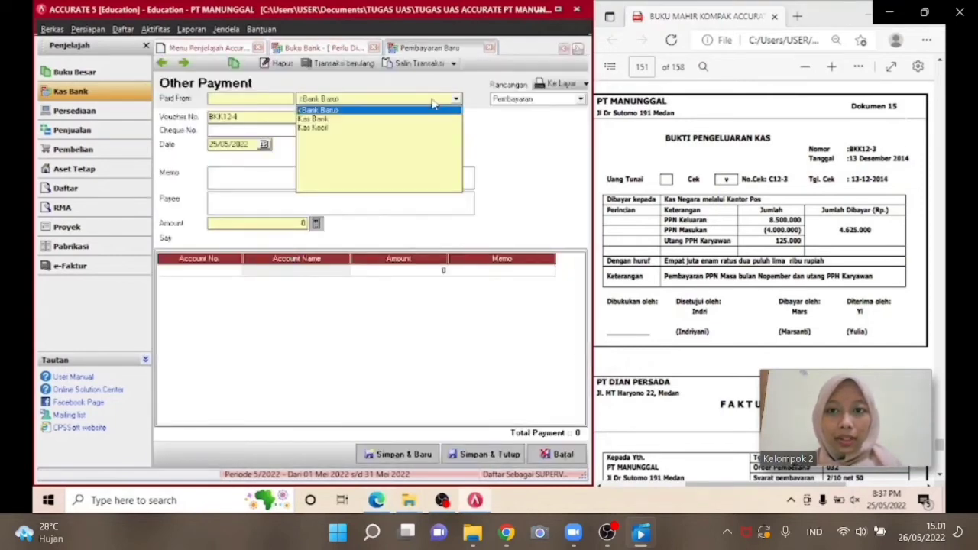
left_click(393, 120)
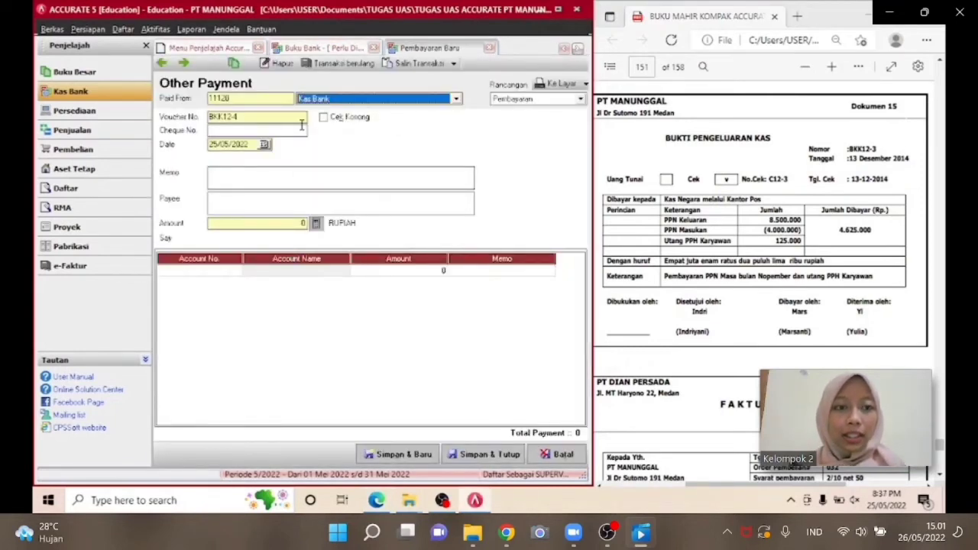
left_click(265, 117)
type("3")
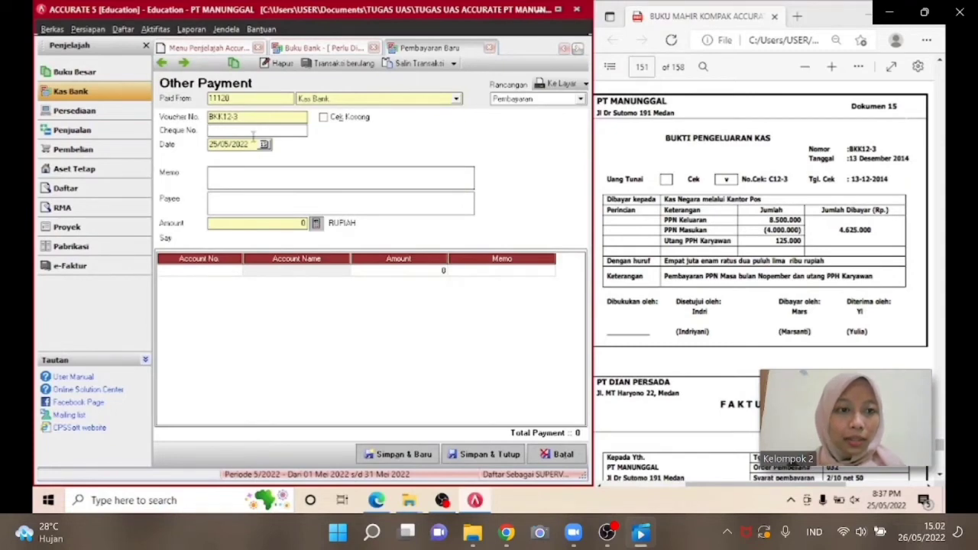
type("C12-3")
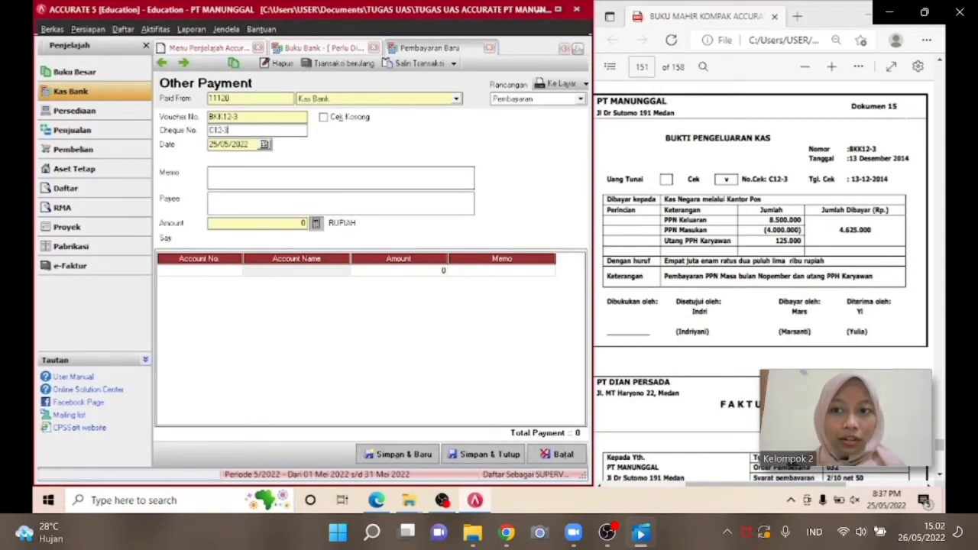
Enter cheque number C12-3 and set the payment date to 13/12/2014.
left_click_drag(251, 147, 208, 149)
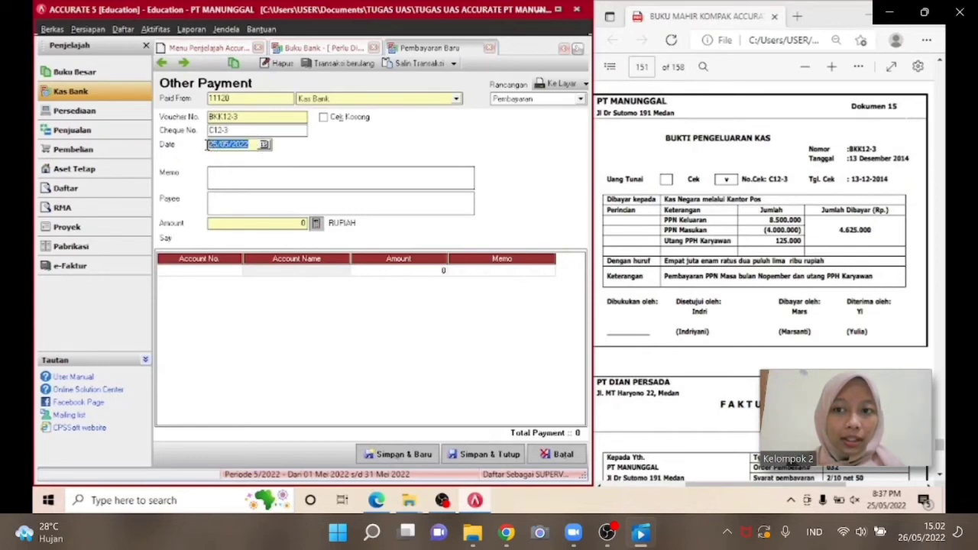
type("13/12/20")
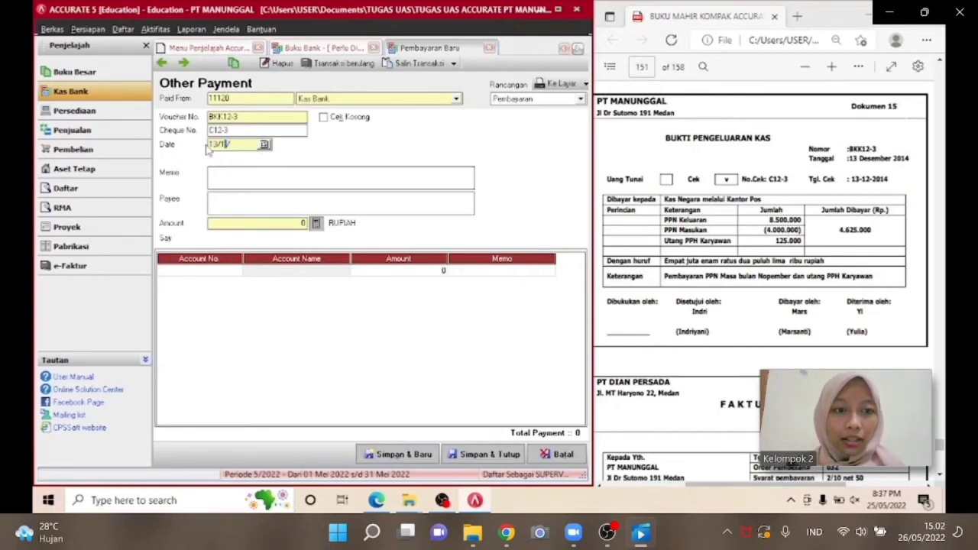
type("14")
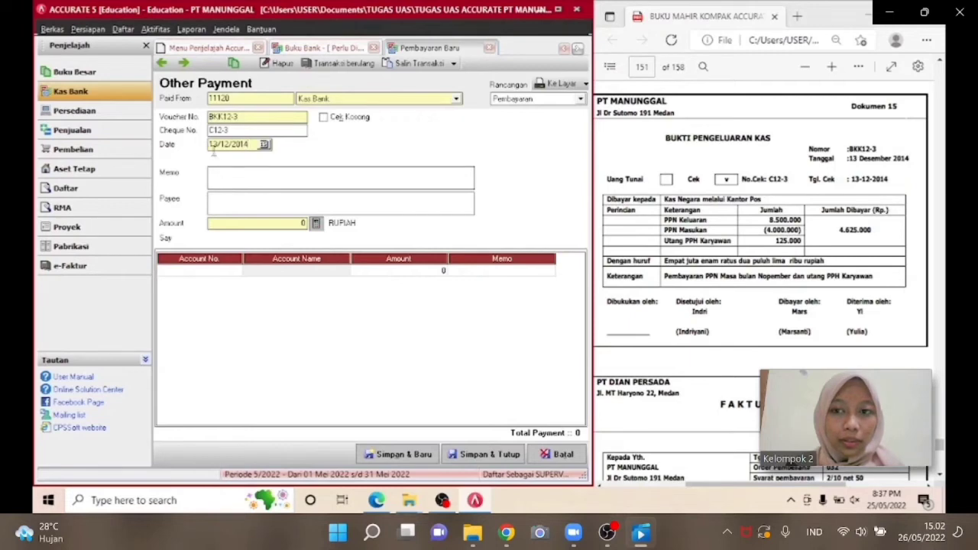
Enter the memo "PEMBAYARAN PPN MASA BULAN NOVEMBER DAN PPH KARYAWAN" and the payee KAS NEGARA.
left_click(220, 174)
type("PE")
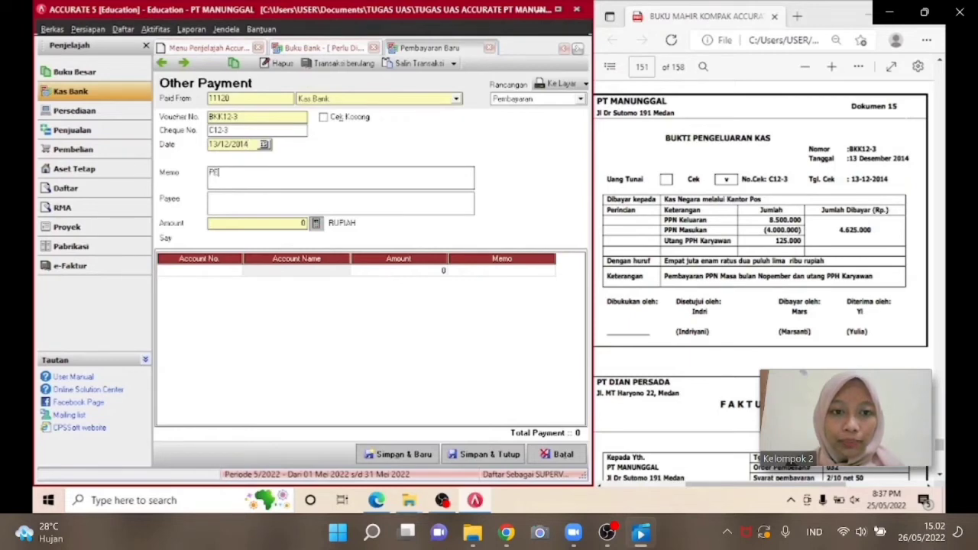
type("MBAYARAN ")
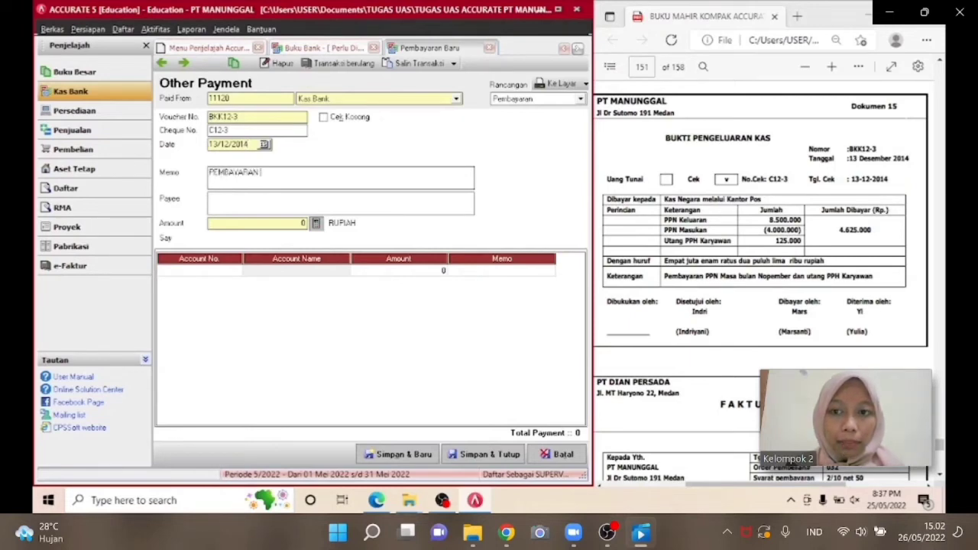
type("PPN MASA")
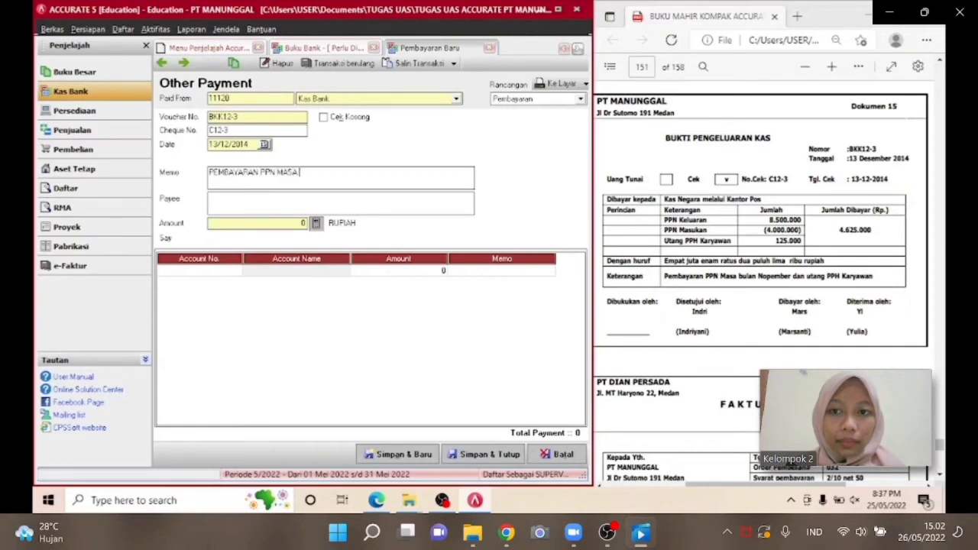
type(" BULAN NOVE")
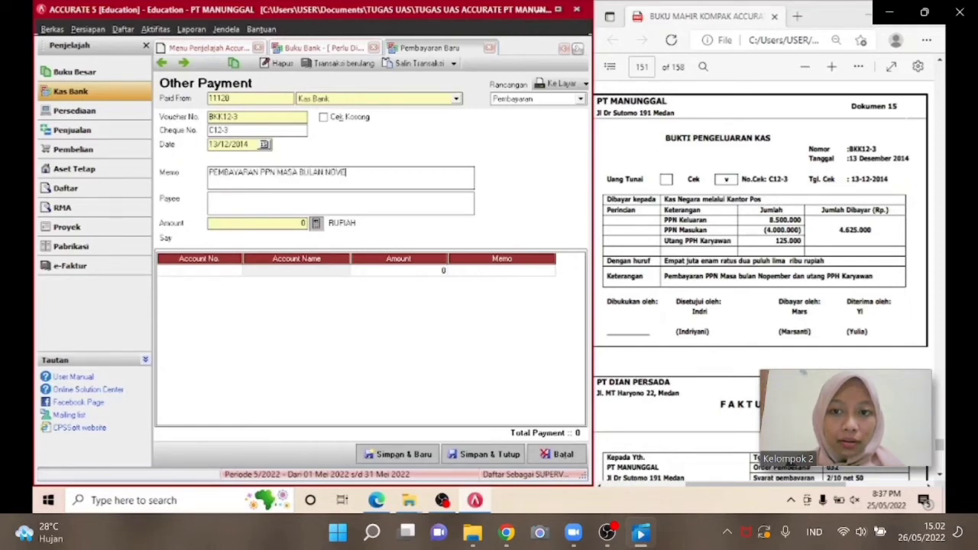
type("MBER DAN ")
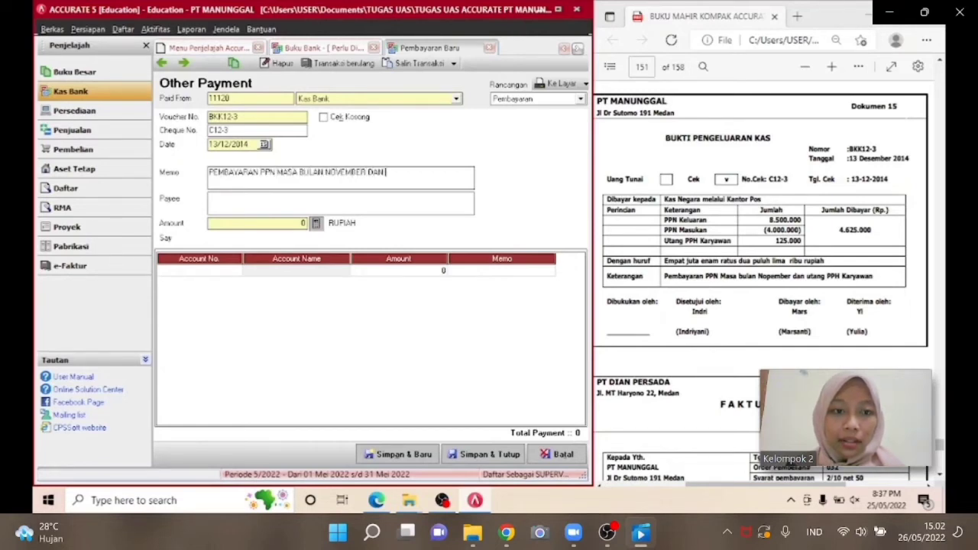
type("PPH KARYAWAN")
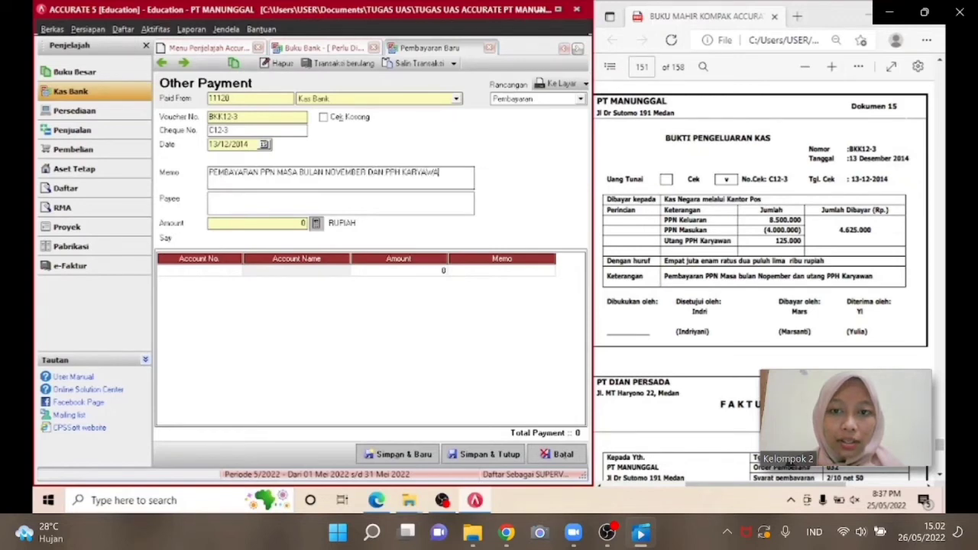
left_click(227, 200)
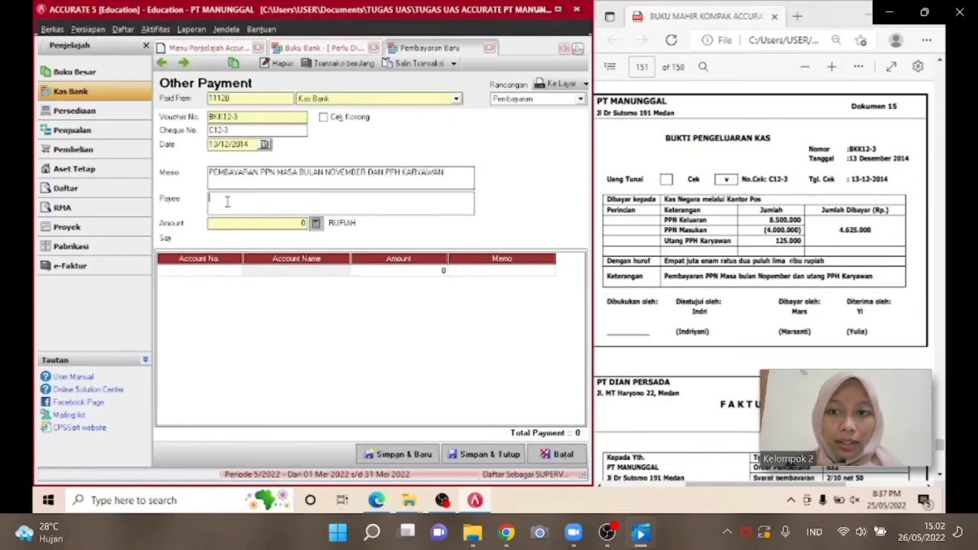
type("KAS NEGARA")
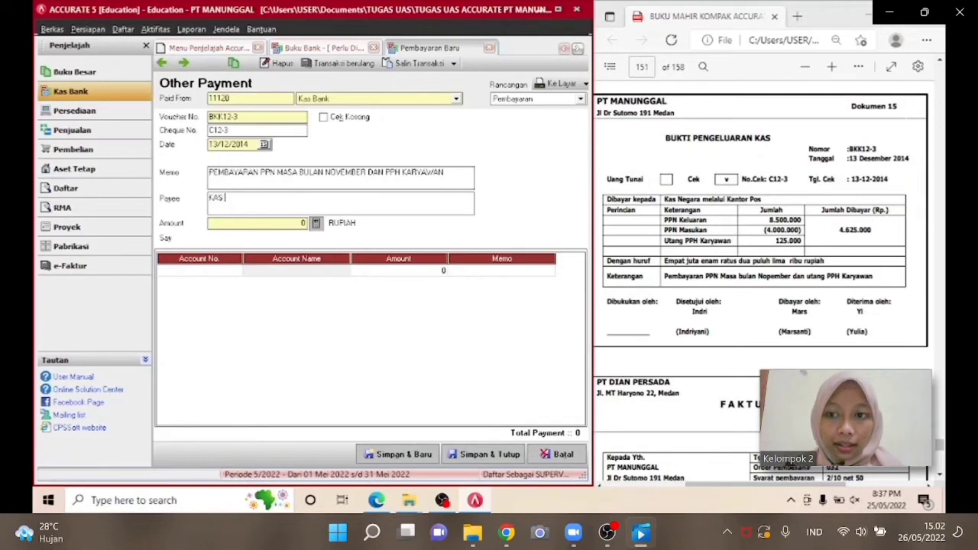
Add account 21213 PPN-Keluaran to the payment lines with an amount of 8,500,000.
left_click(235, 271)
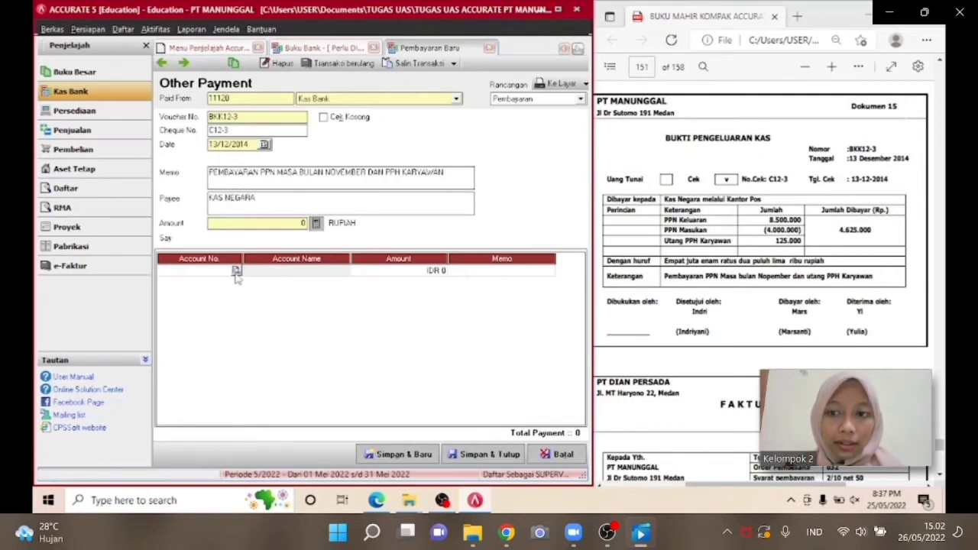
left_click(236, 270)
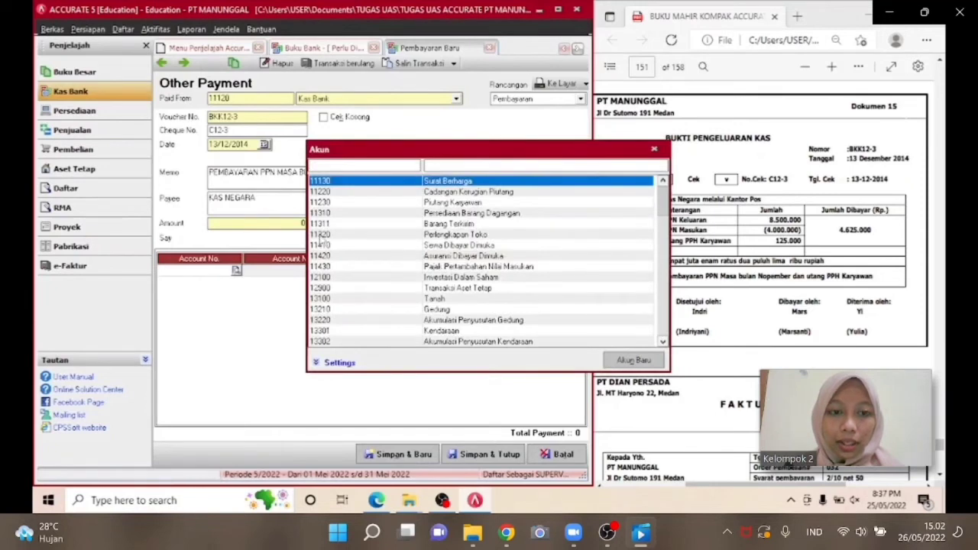
left_click(433, 164)
type("PPN")
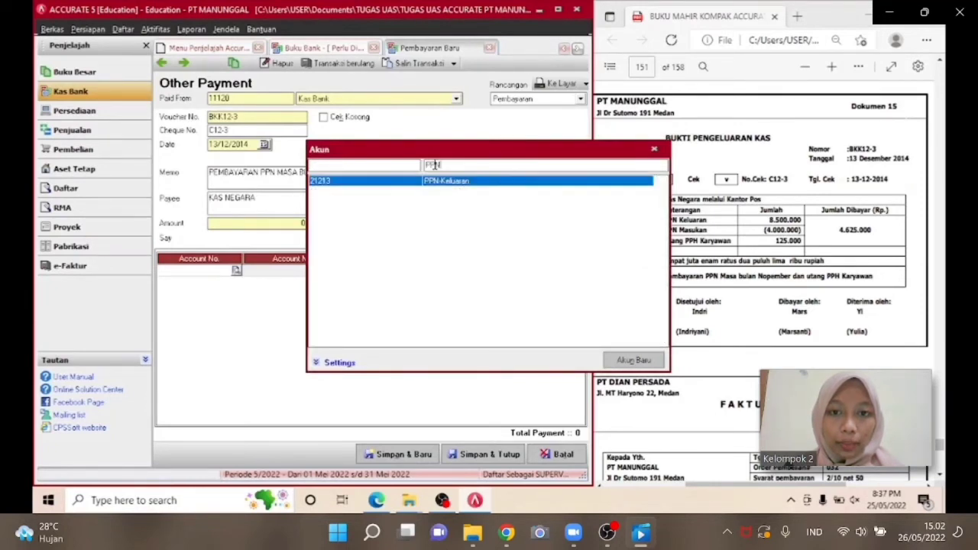
double_click(450, 182)
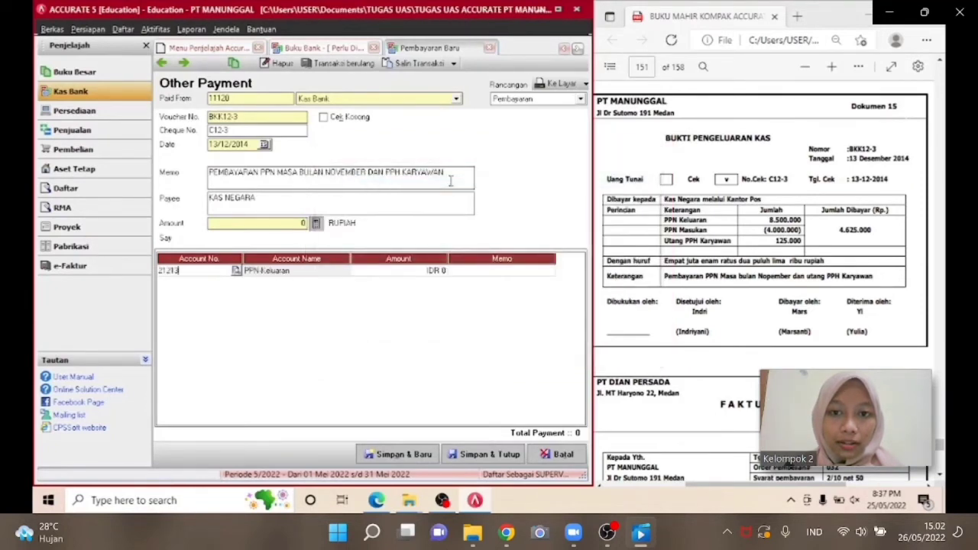
left_click(401, 276)
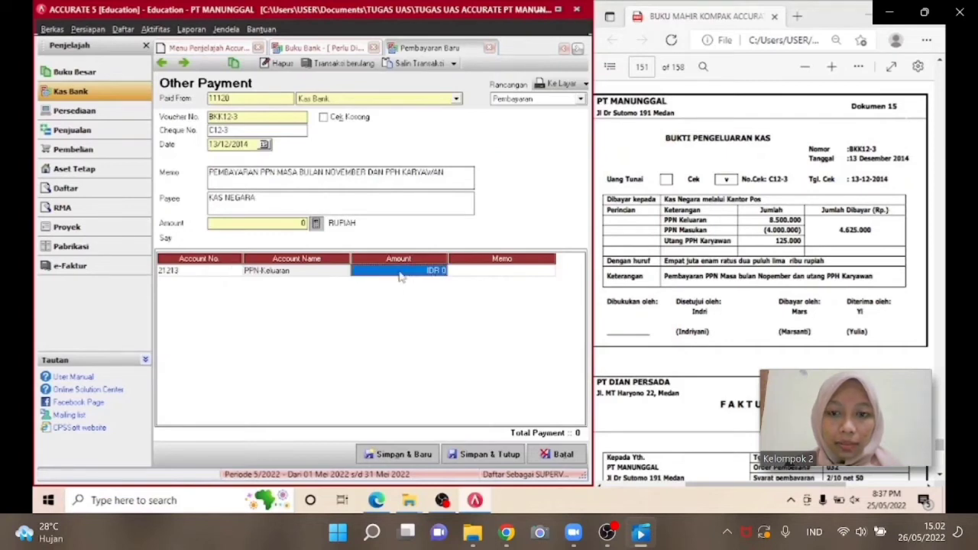
type("8500000")
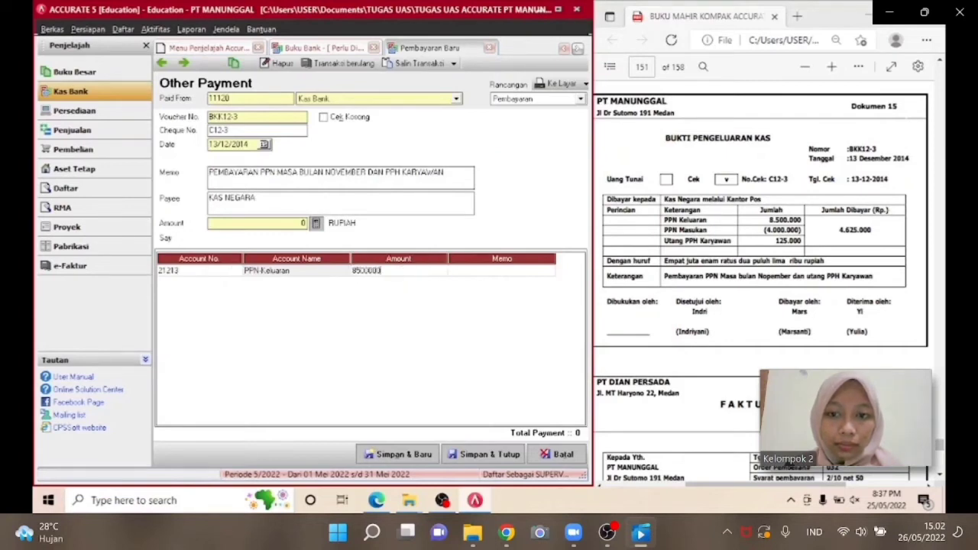
key("Return")
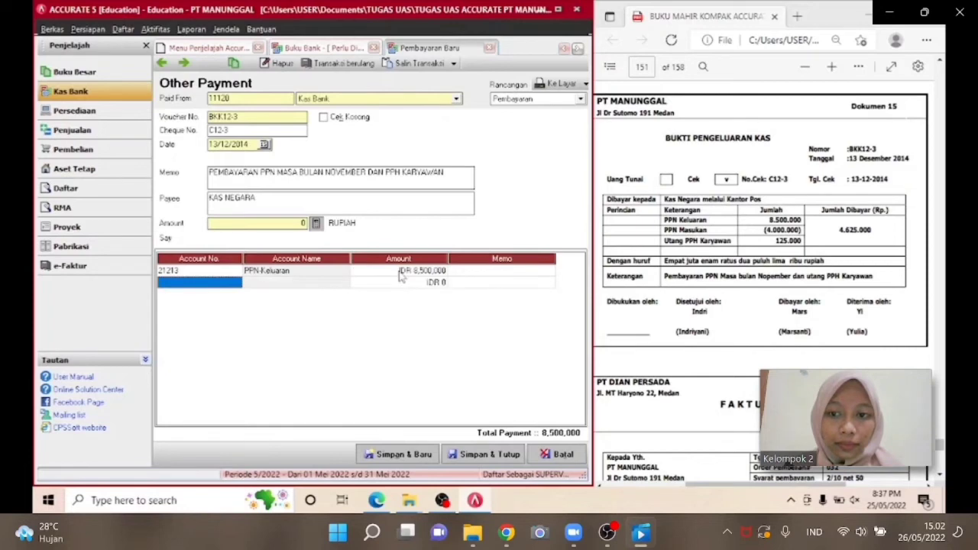
Add account 11430 Pajak Pertambahan Nilai Masukan with a negative amount of 4,000,000.
left_click(237, 283)
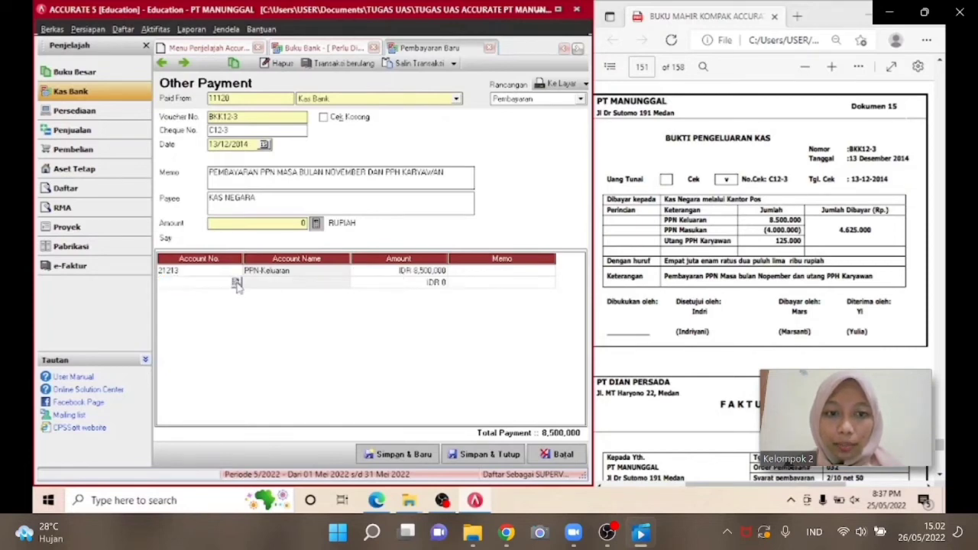
left_click(236, 283)
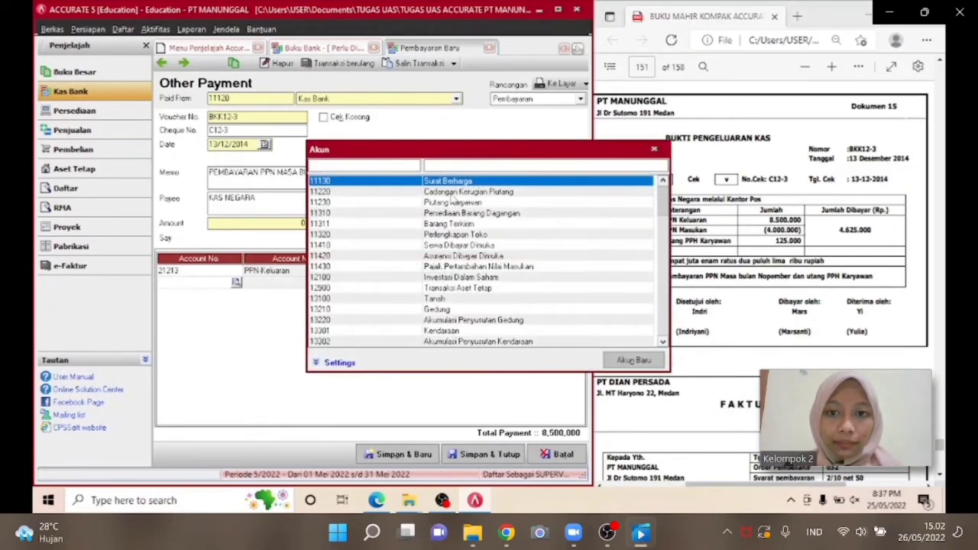
left_click(453, 163)
type("MASU")
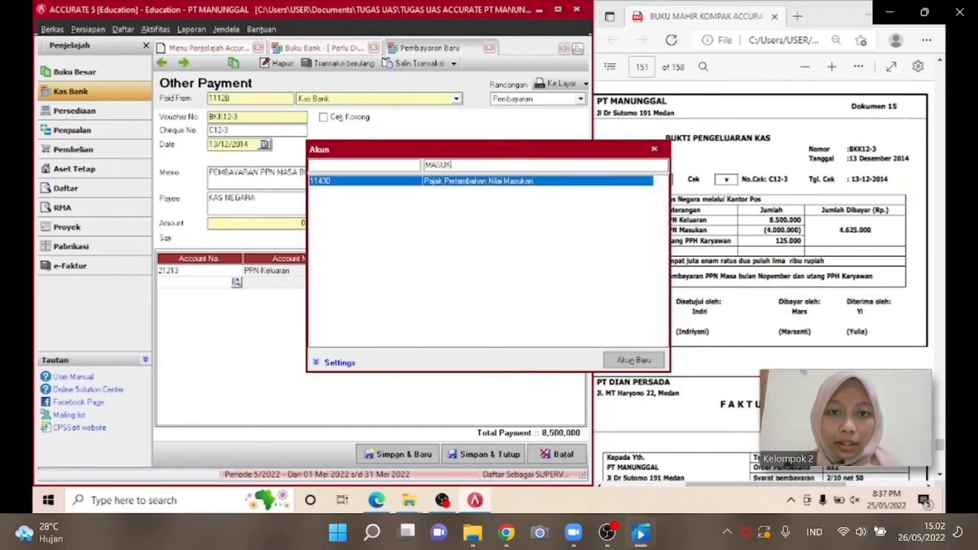
type("K")
double_click(472, 181)
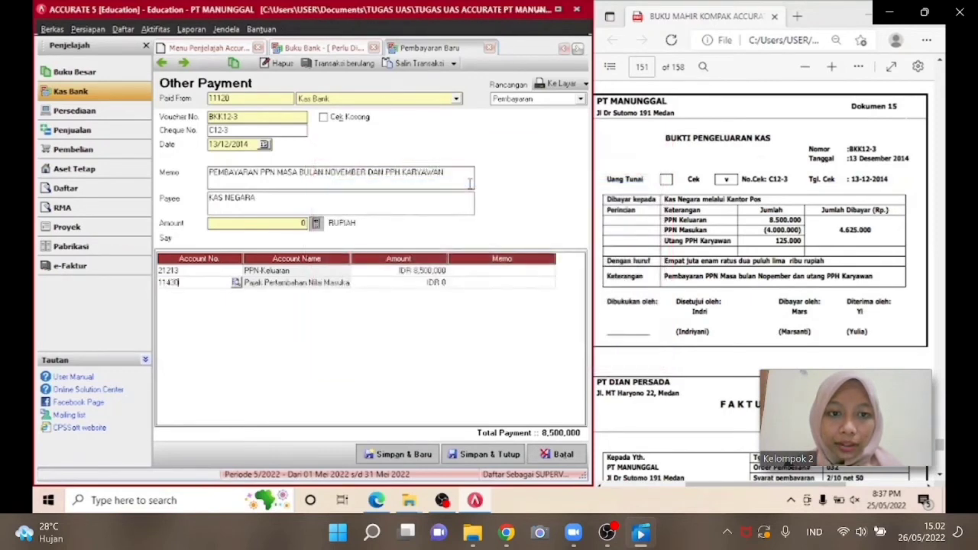
left_click(408, 286)
left_click(408, 287)
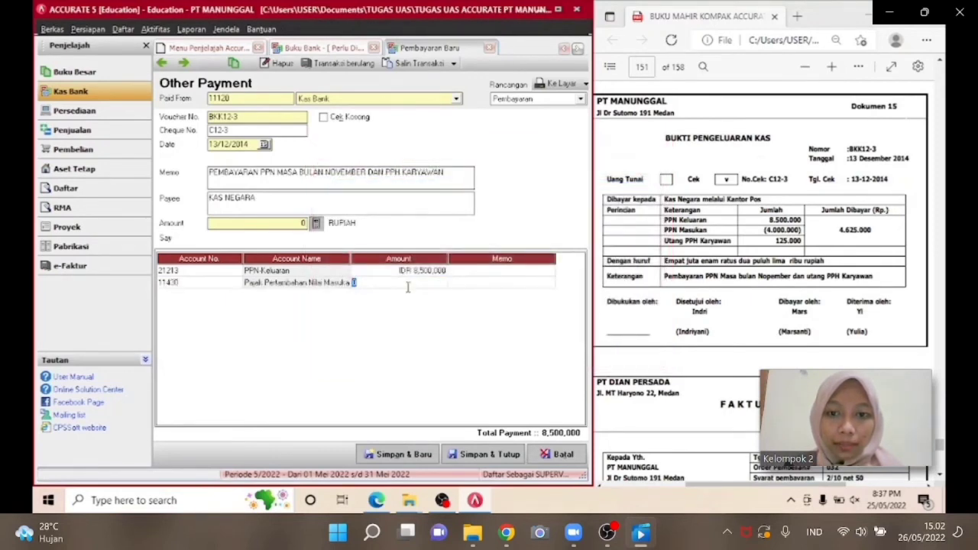
type("4000000")
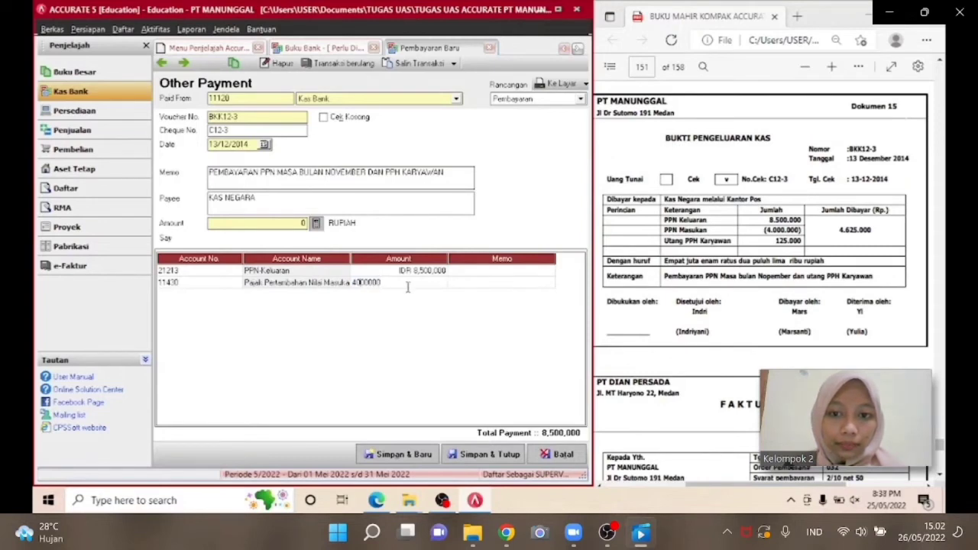
type("-")
key("Tab")
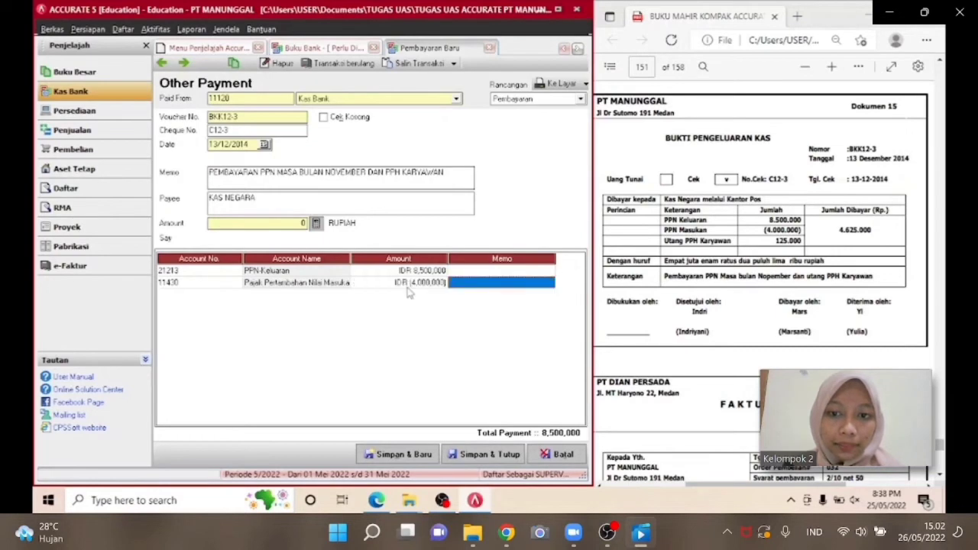
Add account 21212 Utang Pajak Penghasilan (PPh) with an amount of 125,000.
key("Tab")
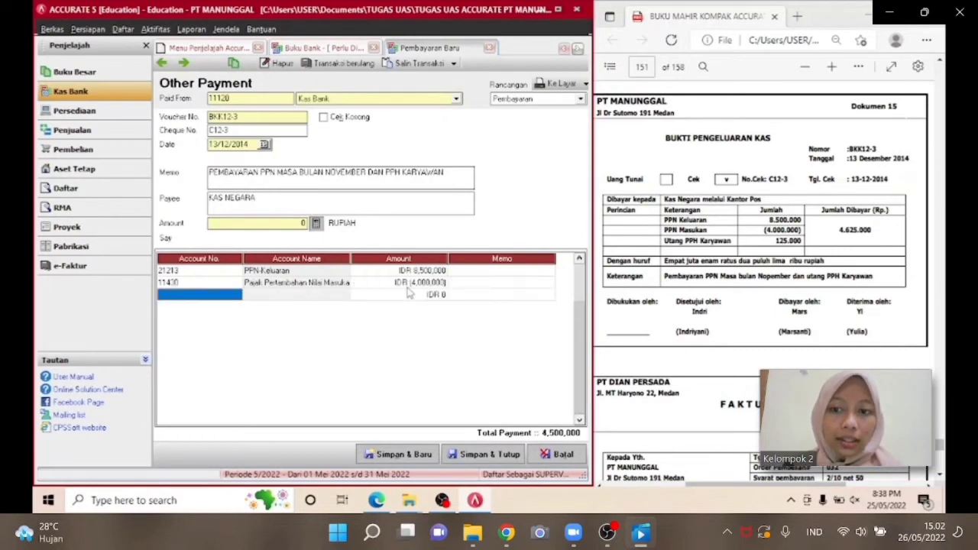
left_click(236, 297)
left_click(237, 294)
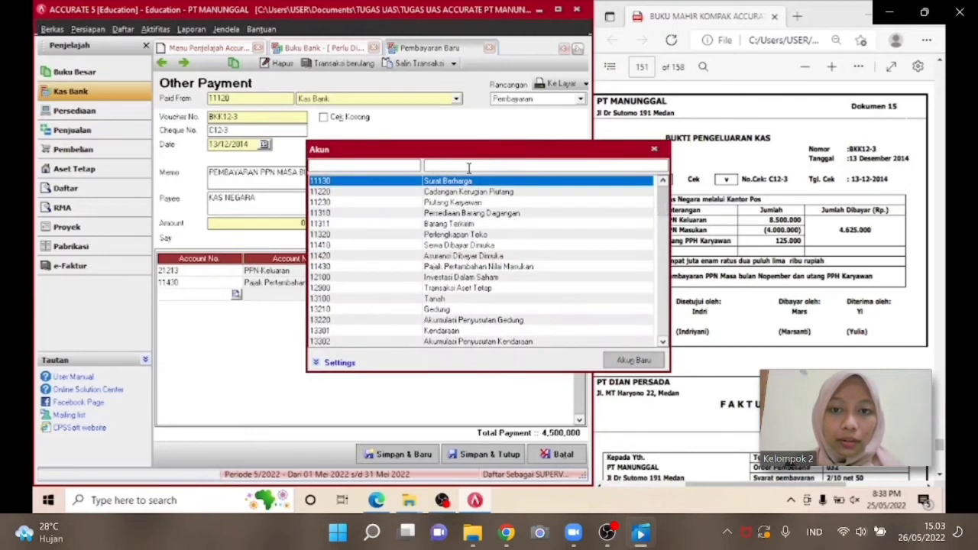
type("UTANG")
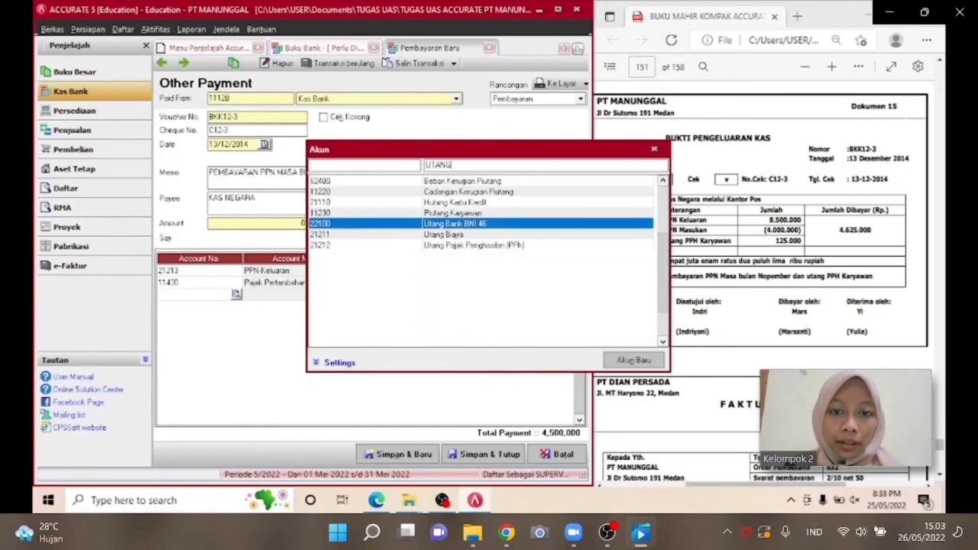
double_click(524, 245)
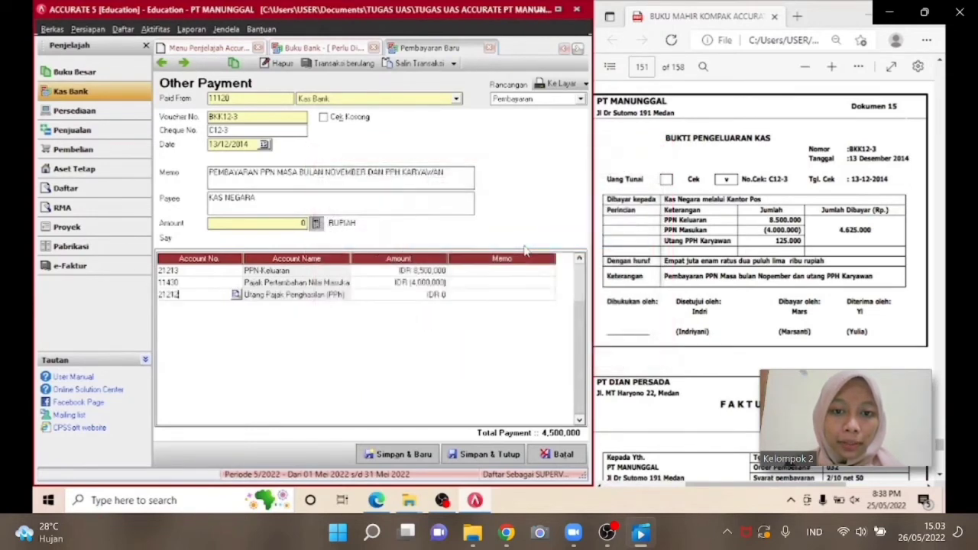
left_click(440, 294)
type("12")
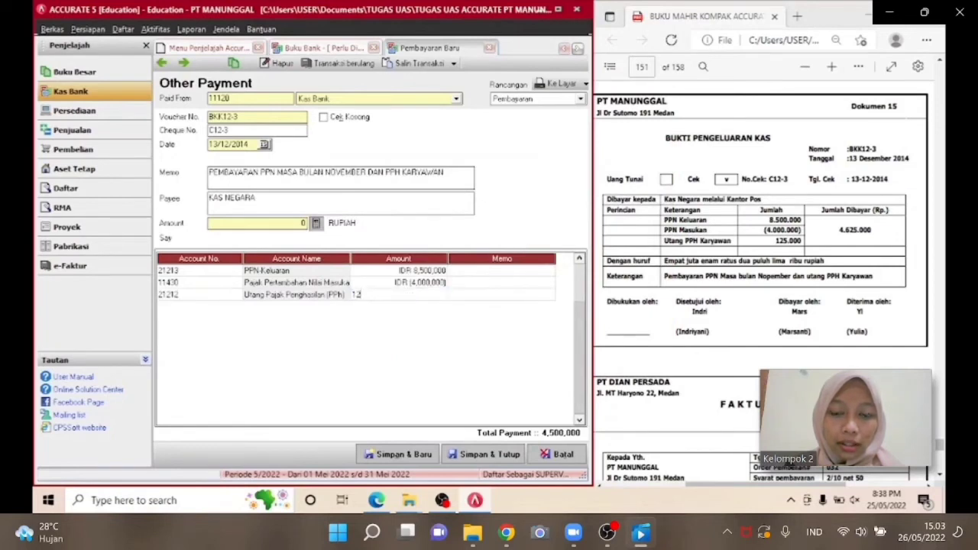
key("Return")
key("Return")
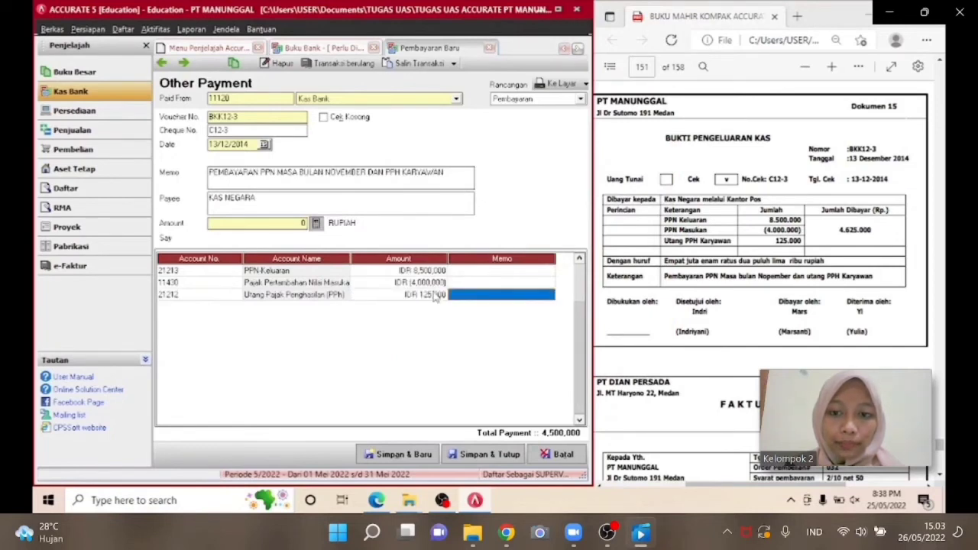
Fill the payment amount from the account lines, then save and close the other payment.
left_click(234, 296)
left_click(318, 226)
left_click(317, 225)
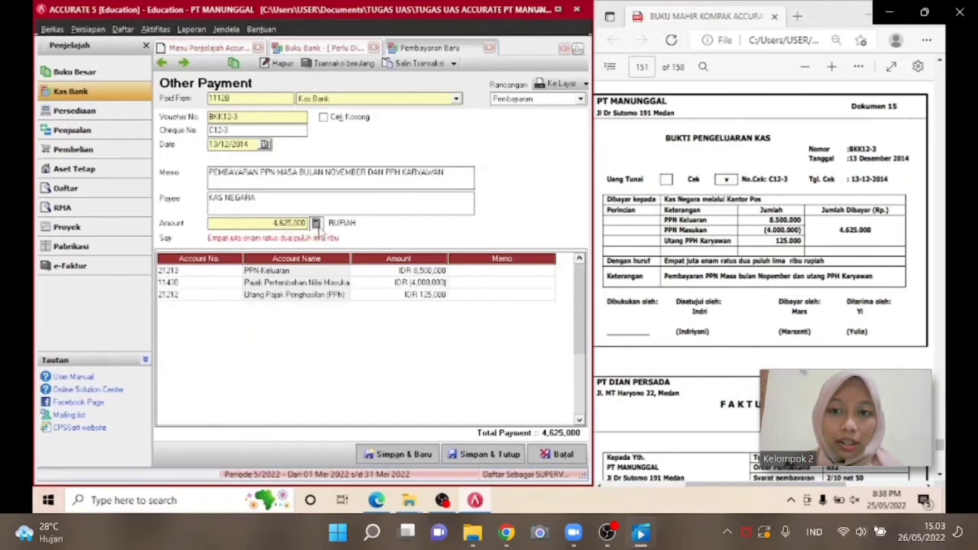
left_click(489, 454)
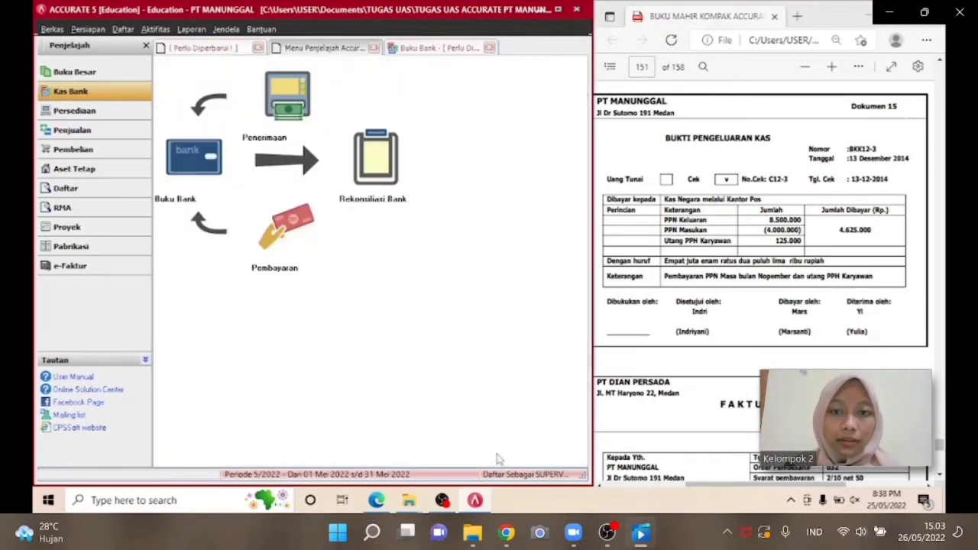
Open a new purchase invoice and select vendor PT Dian Persada.
left_click(489, 48)
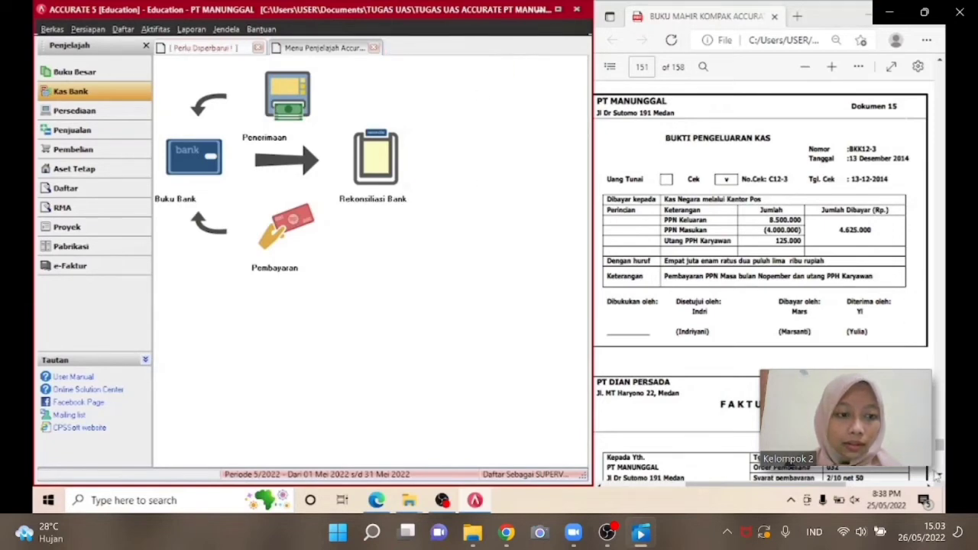
scroll(936, 475, "down", 5)
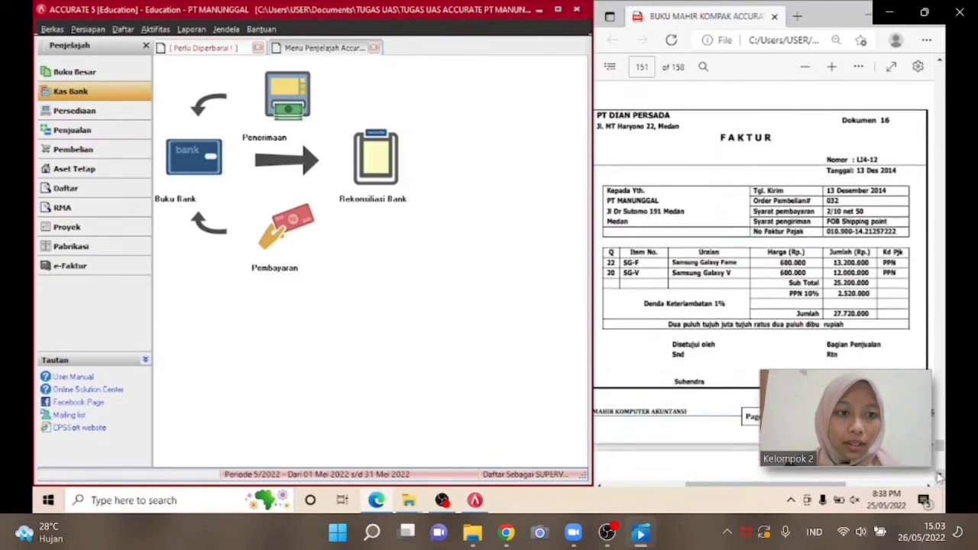
left_click(99, 151)
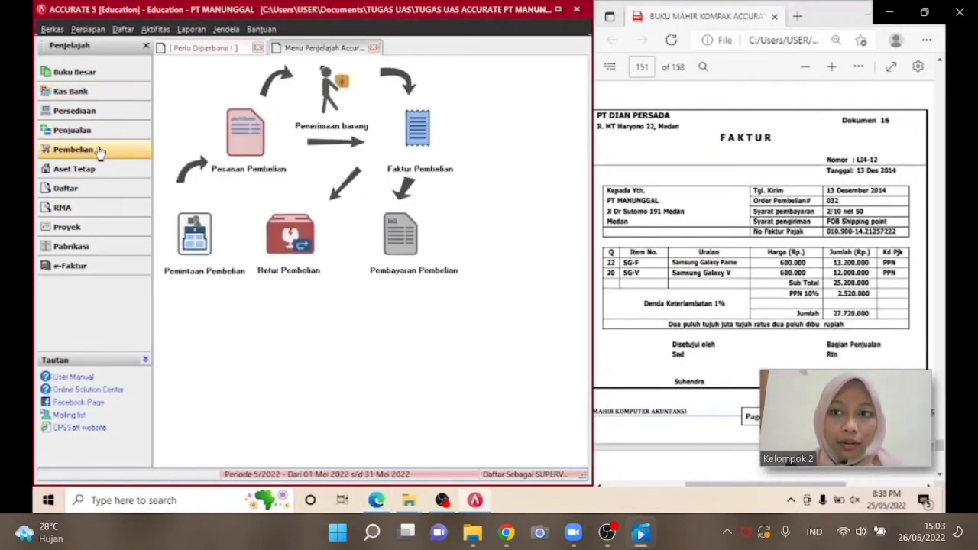
left_click(409, 164)
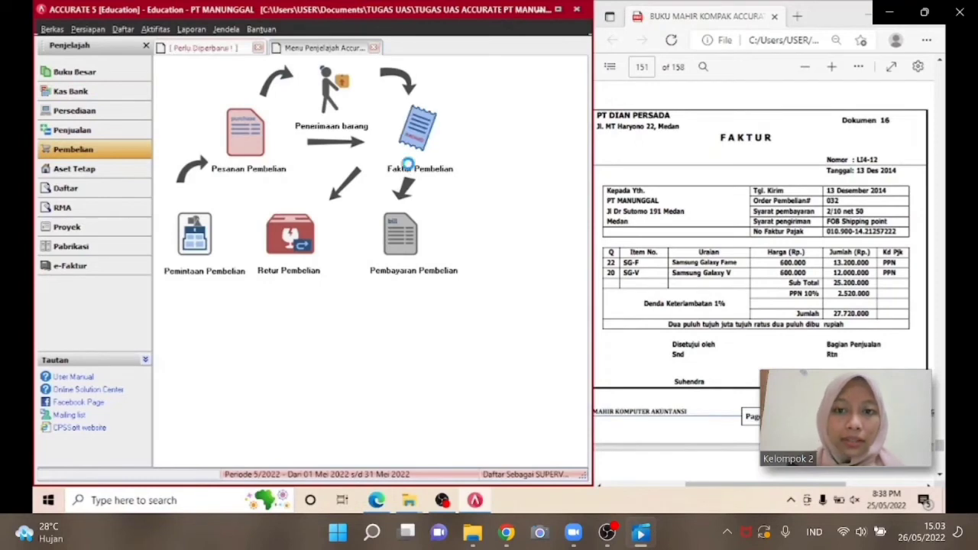
left_click(386, 112)
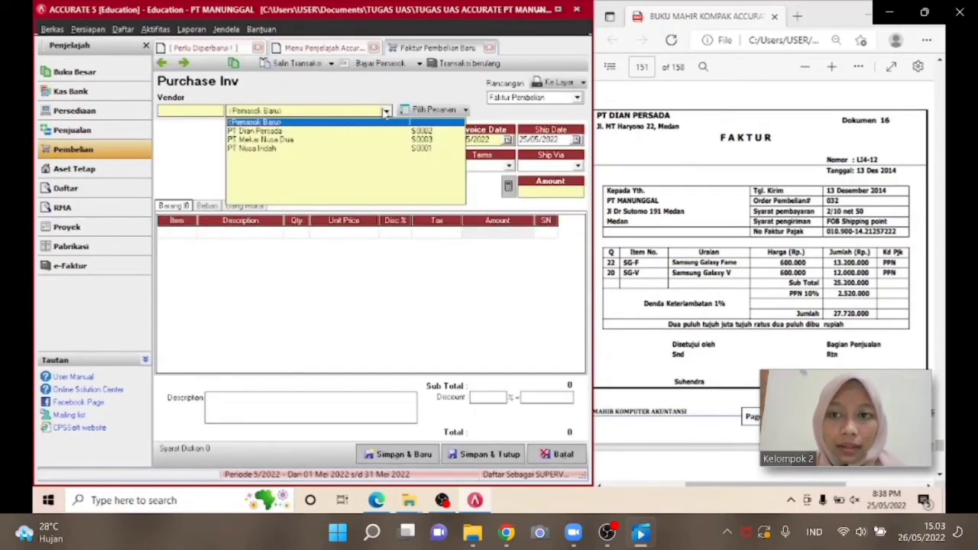
left_click(334, 132)
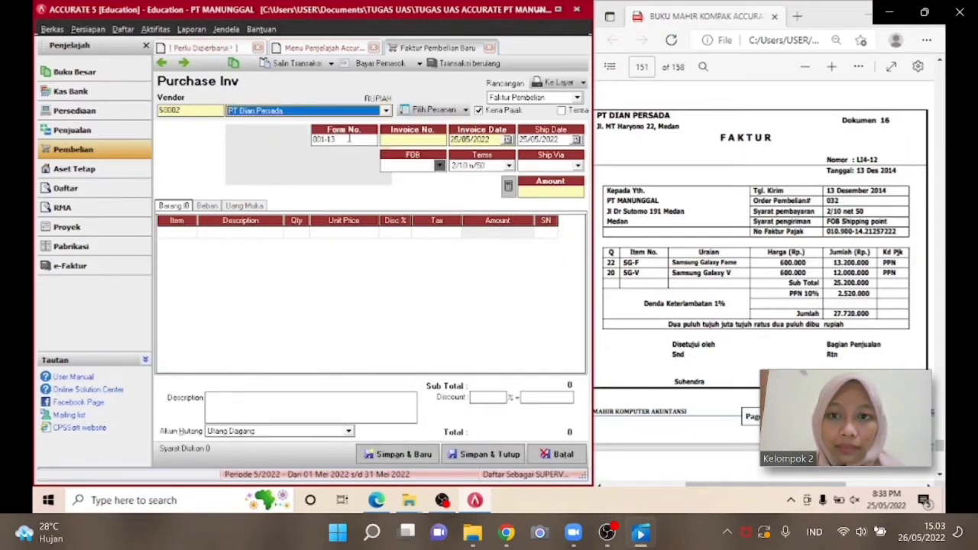
Set the purchase invoice's form number to 032 and the invoice number to LJ4-12.
left_click_drag(349, 138, 323, 142)
left_click(350, 140)
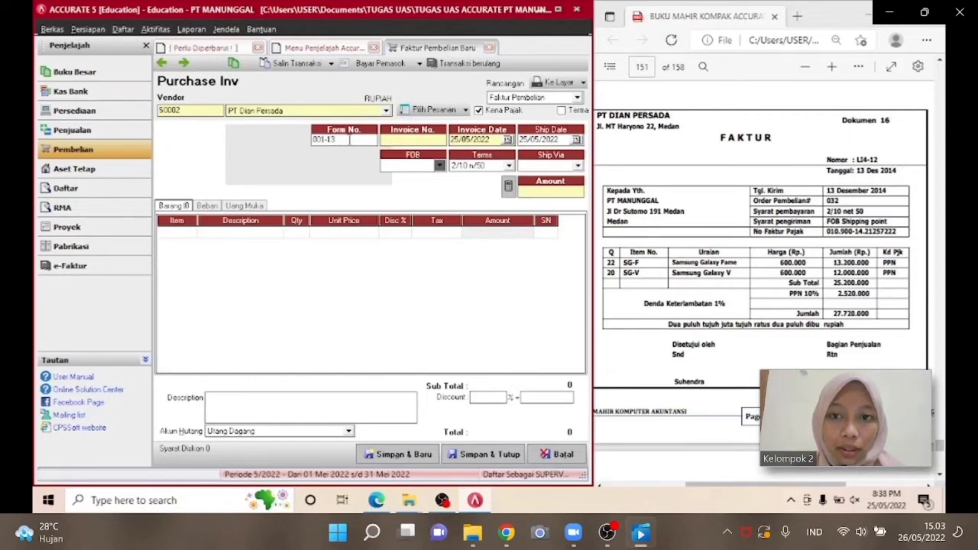
left_click_drag(350, 140, 313, 141)
type("032")
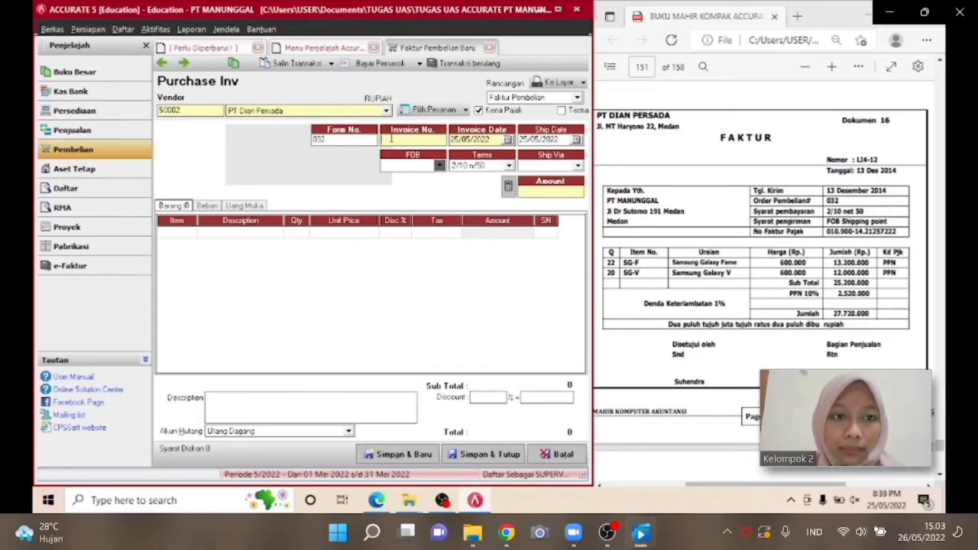
left_click(391, 138)
type("L14")
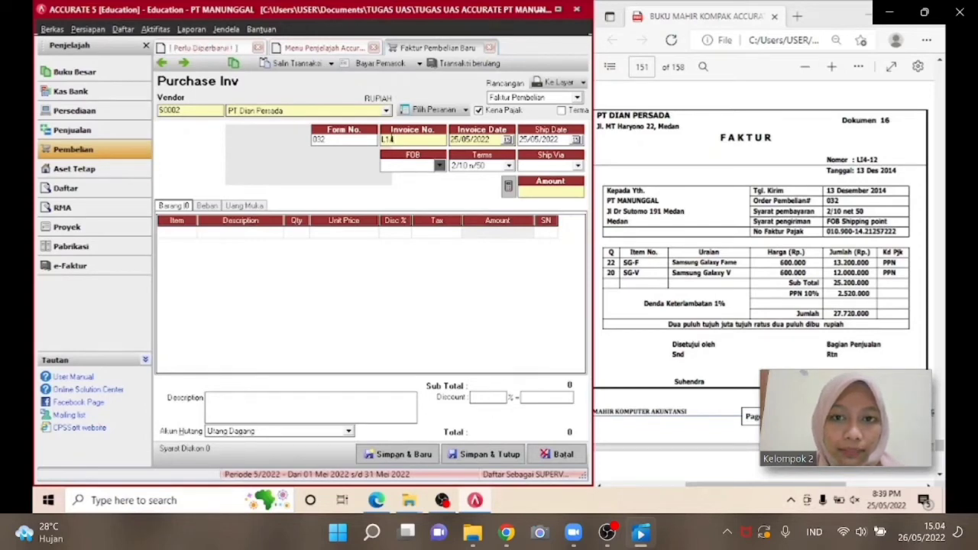
key("BackSpace")
type("4-12")
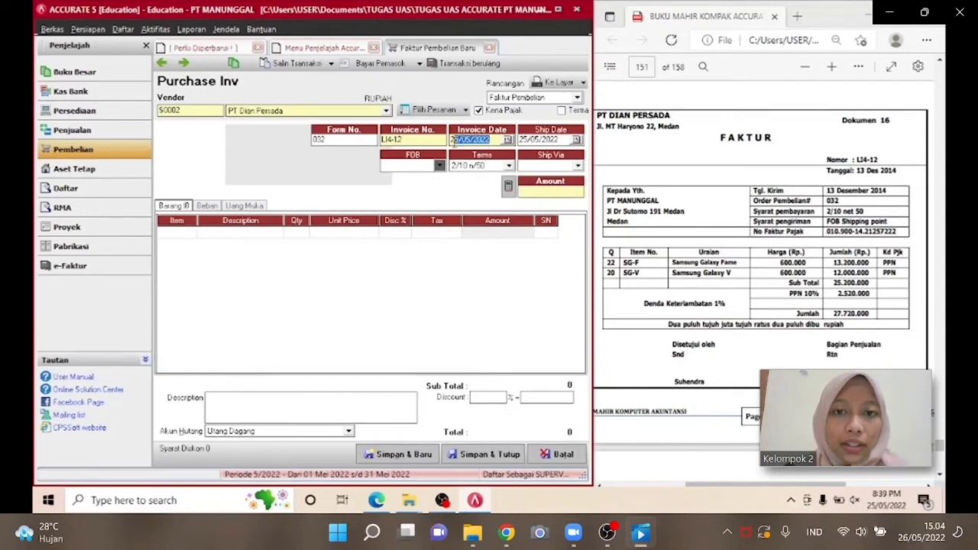
Set the invoice date and ship date to 13/12/2014 and the FOB to Shipping Point.
left_click_drag(489, 140, 452, 141)
type("13/12/")
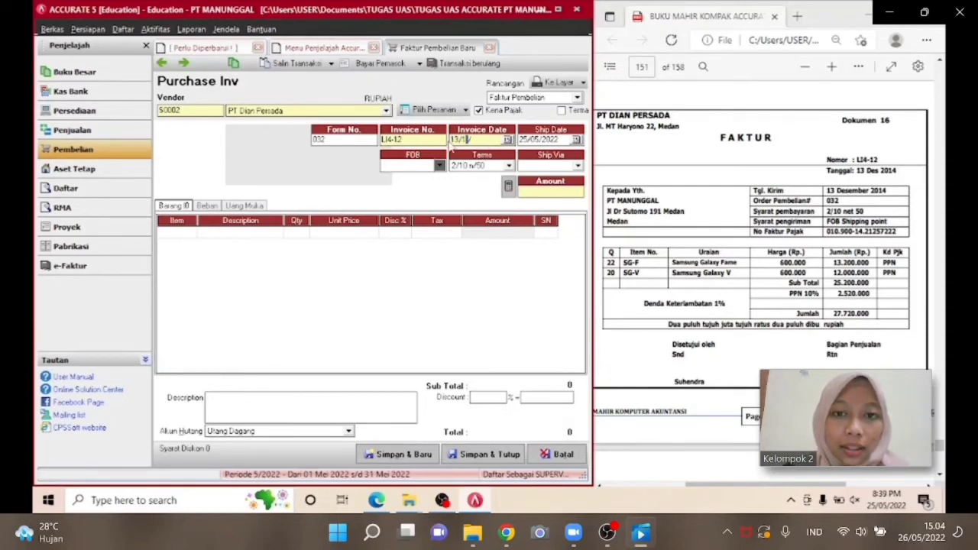
type("2014")
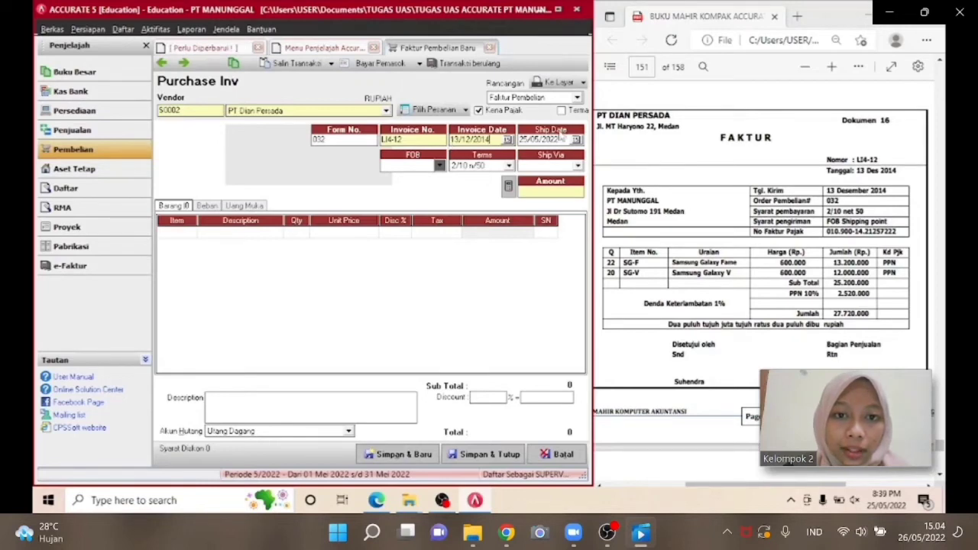
left_click_drag(560, 139, 524, 139)
type("13/12/")
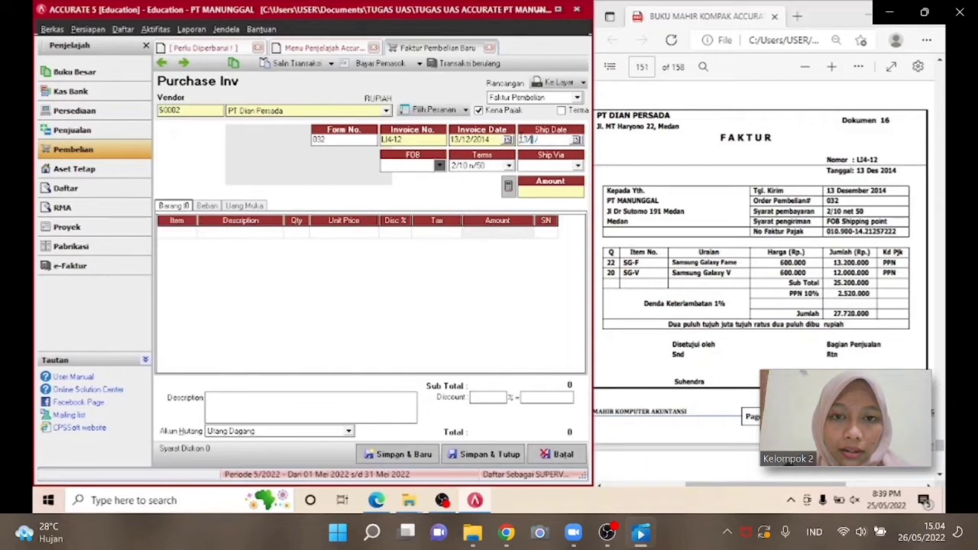
type("2014")
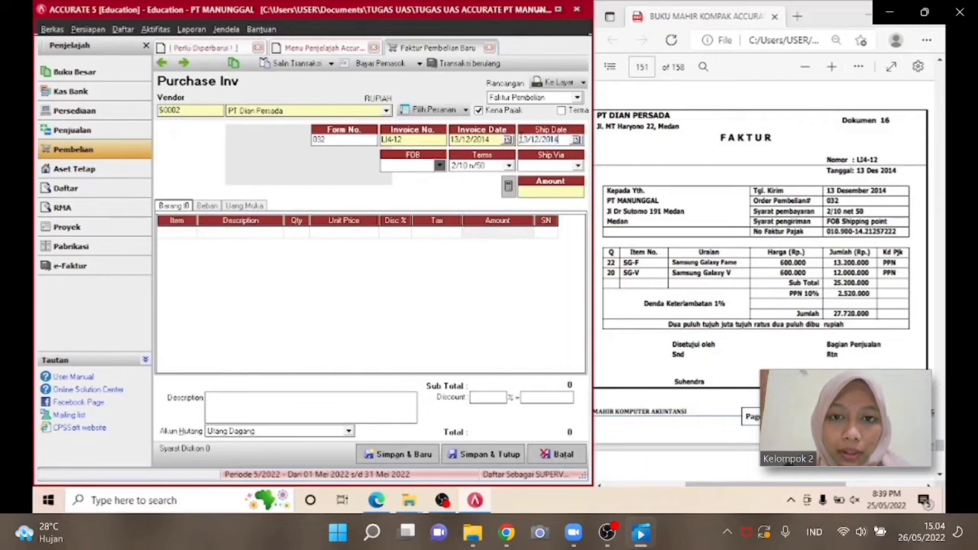
left_click(440, 166)
left_click(436, 178)
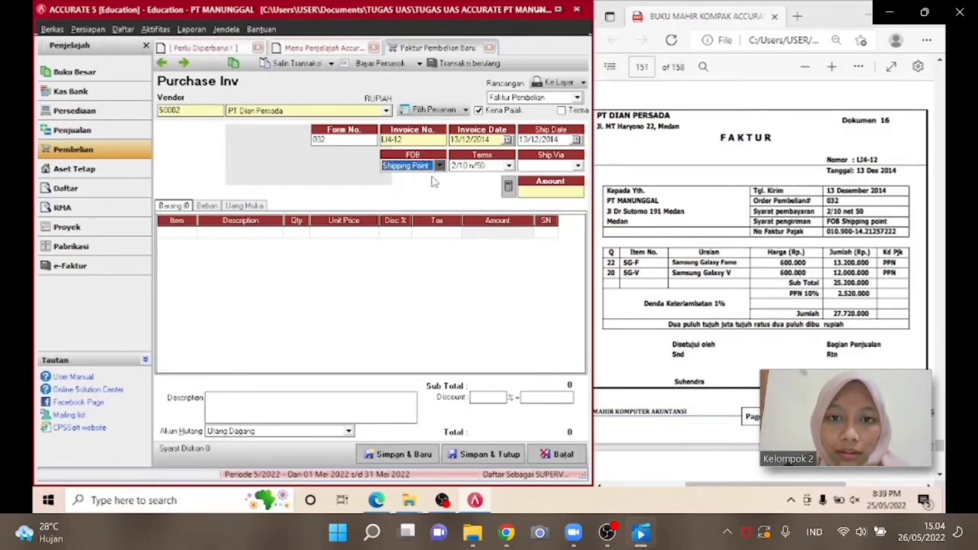
Add item SG-F Samsung Galaxy Fame with quantity 22 at a unit price of 600,000.
left_click(196, 234)
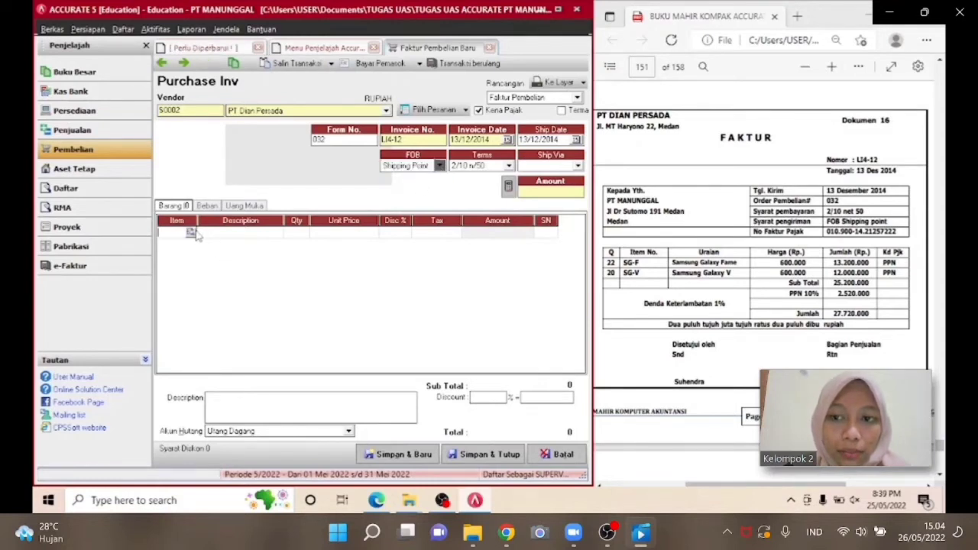
left_click(190, 232)
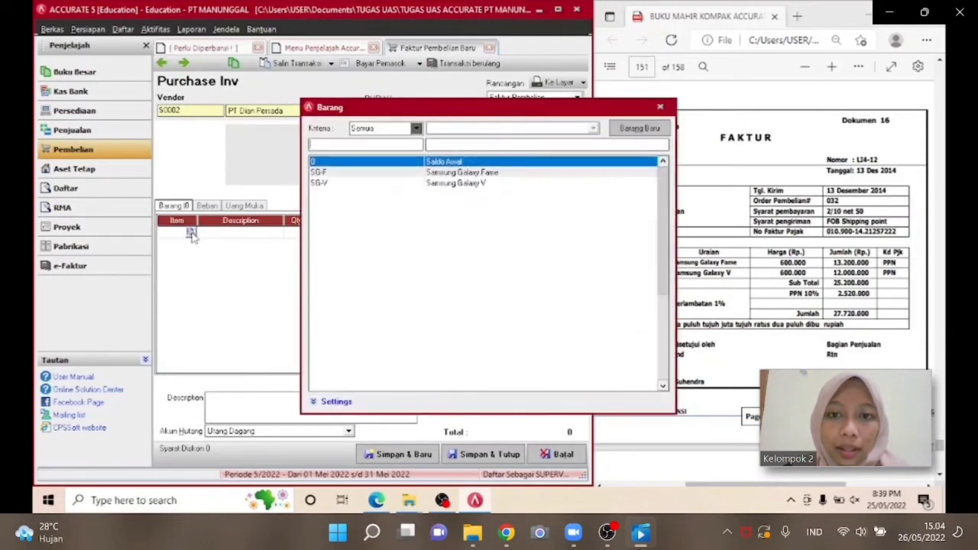
double_click(355, 173)
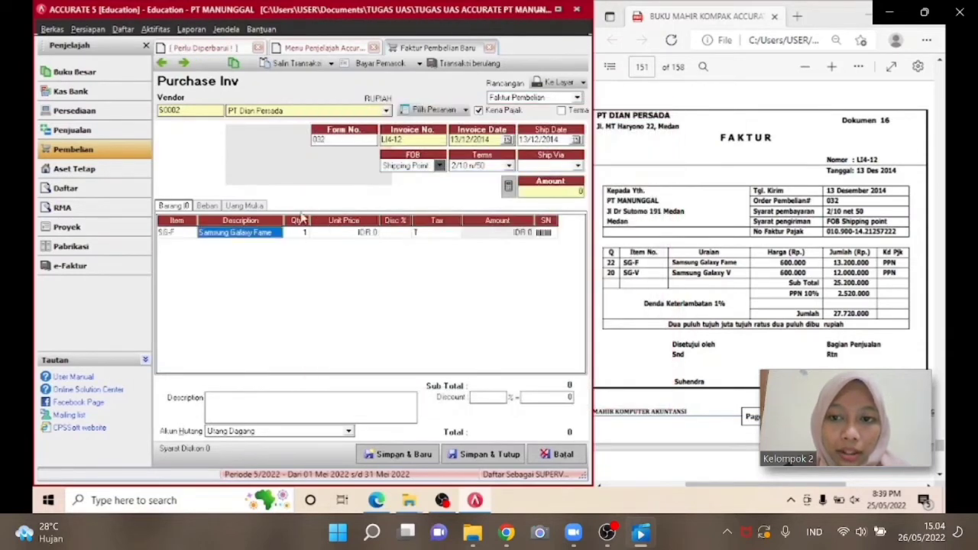
left_click(299, 235)
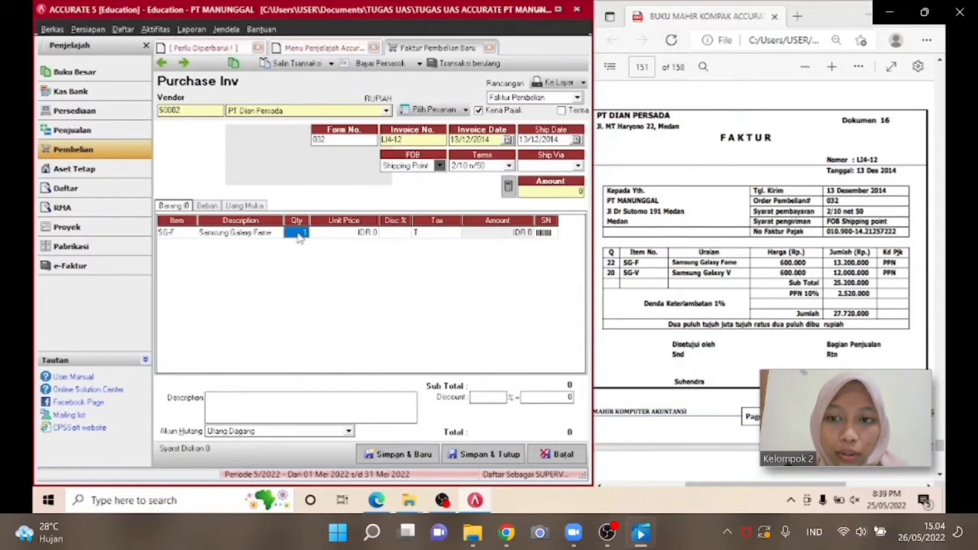
type("22")
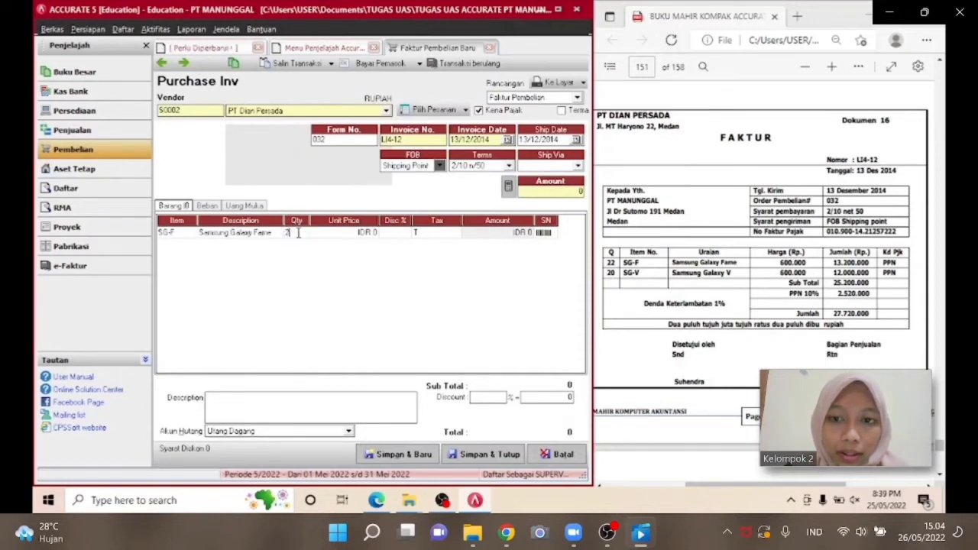
key("Tab")
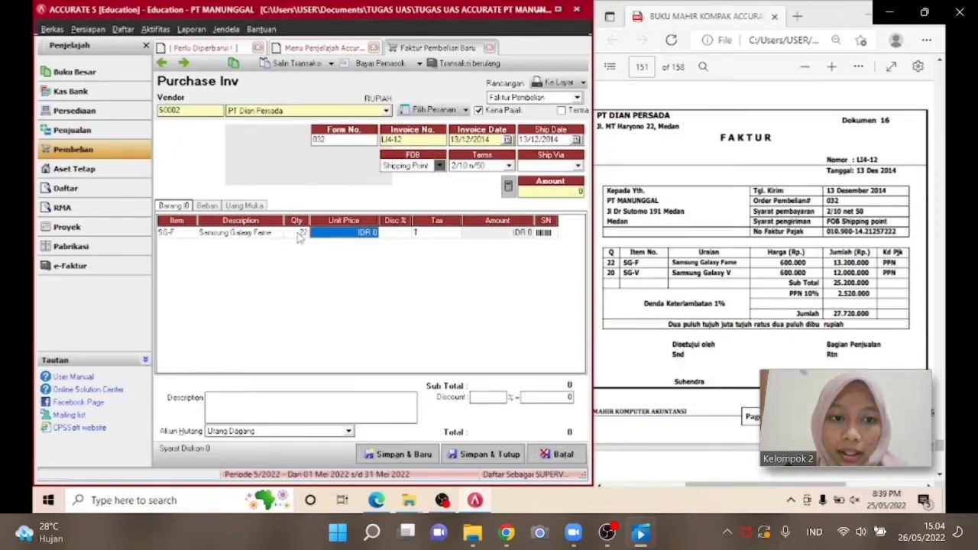
type("600.")
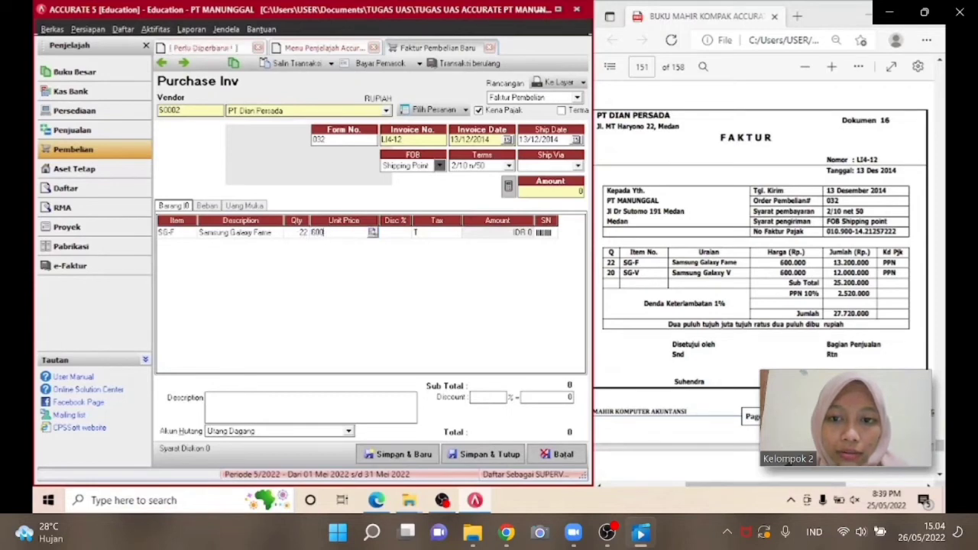
type("00000")
key("Tab")
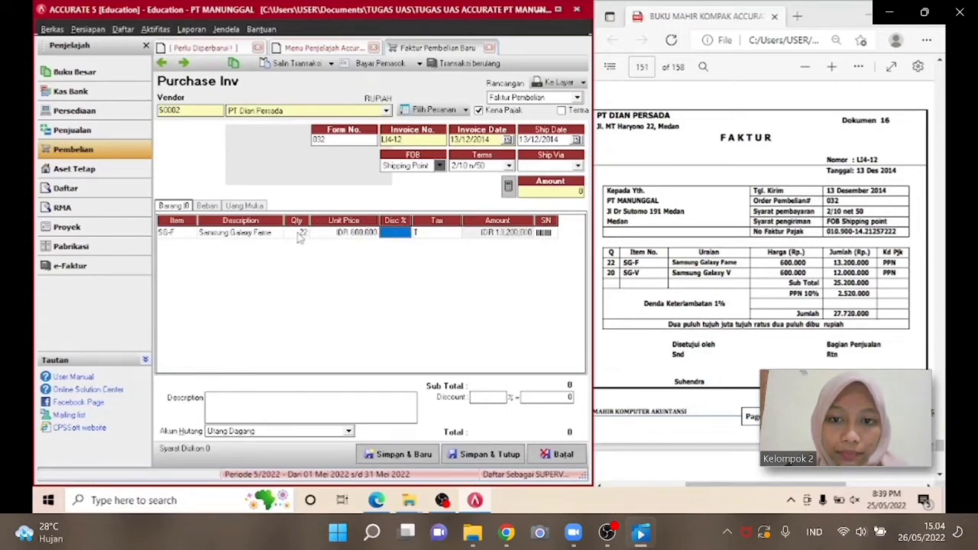
key("Tab")
key("Tab")
key("Tab")
key("Tab")
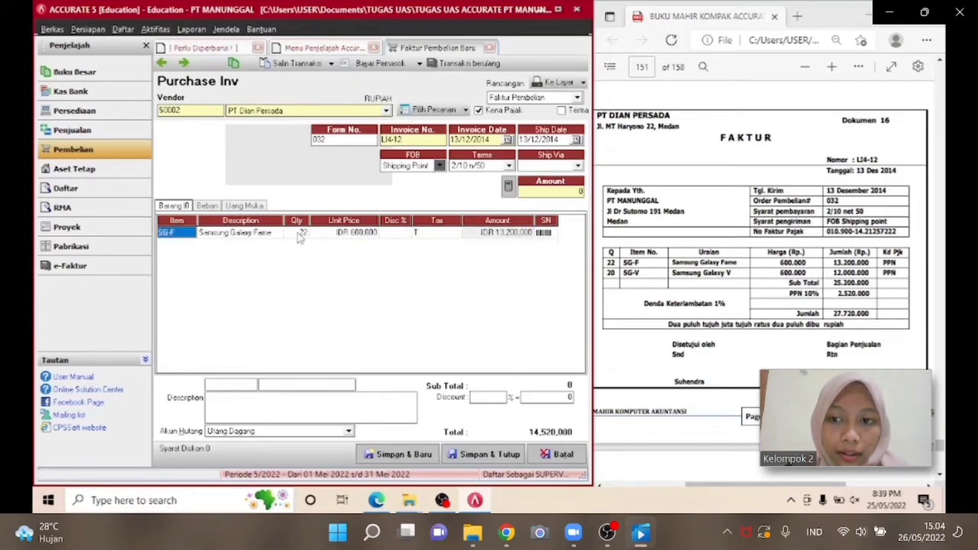
Add item SG-V Samsung Galaxy V with quantity 20 at a unit price of 600,000.
left_click(184, 248)
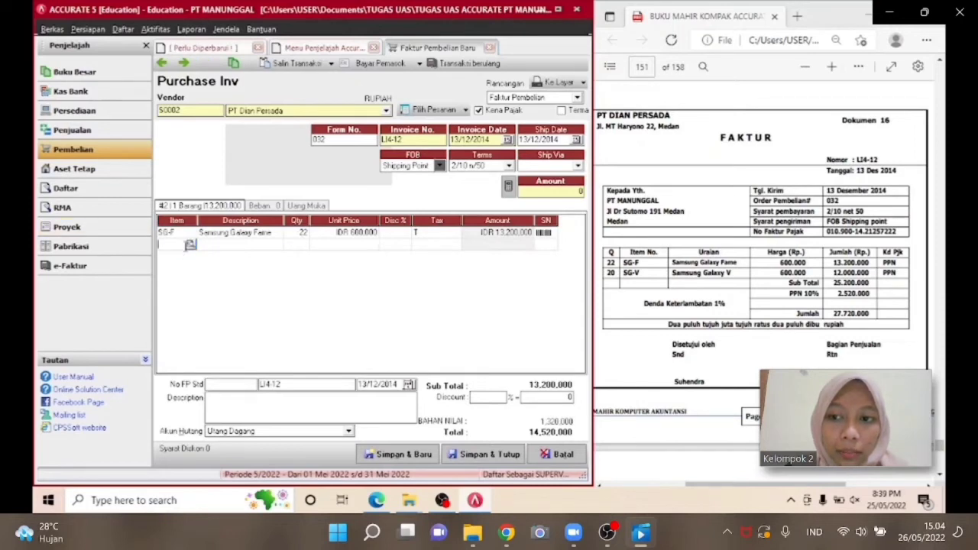
left_click(190, 245)
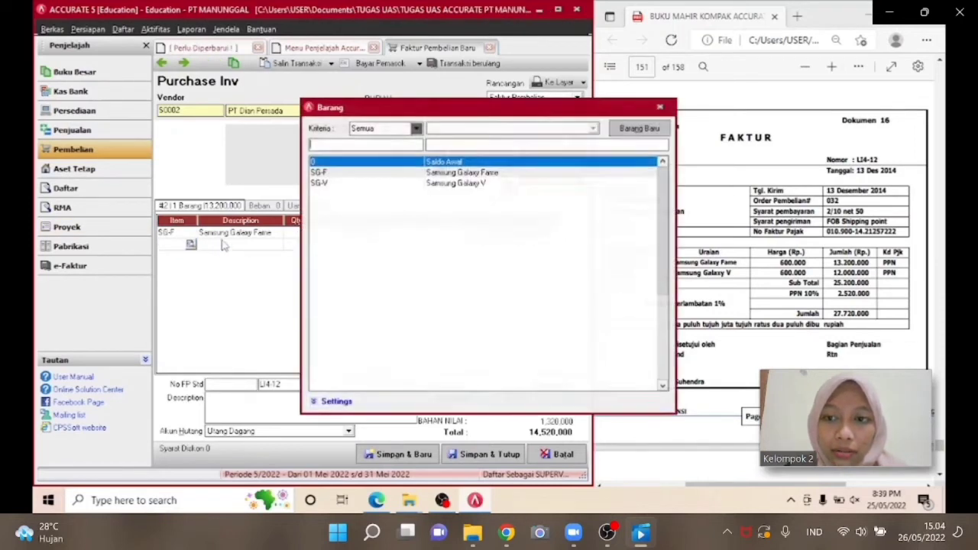
double_click(417, 185)
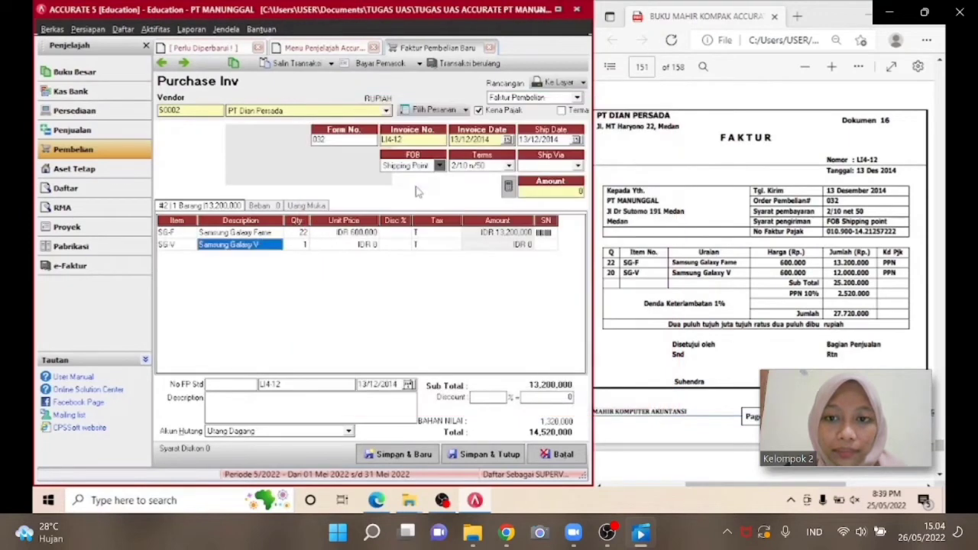
left_click(302, 250)
type("20")
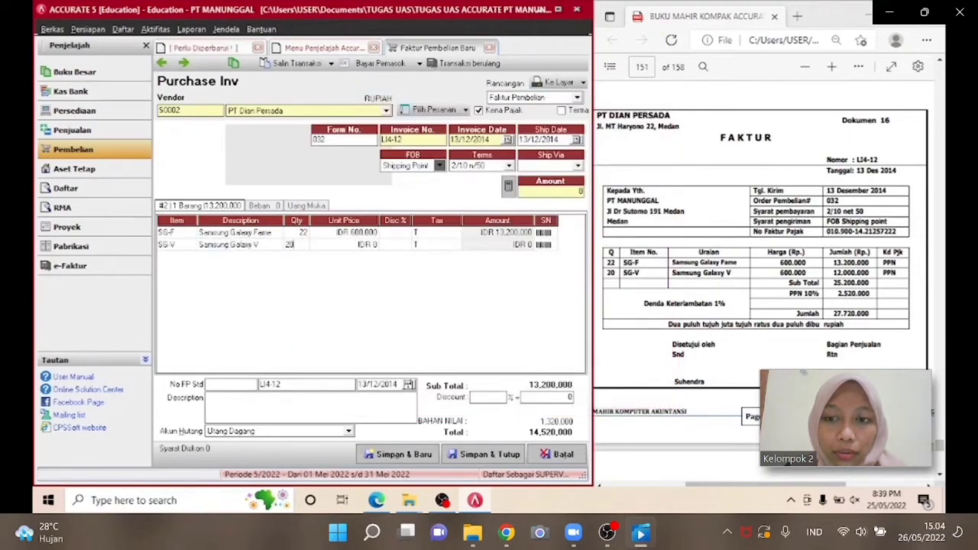
key("Tab")
type("6")
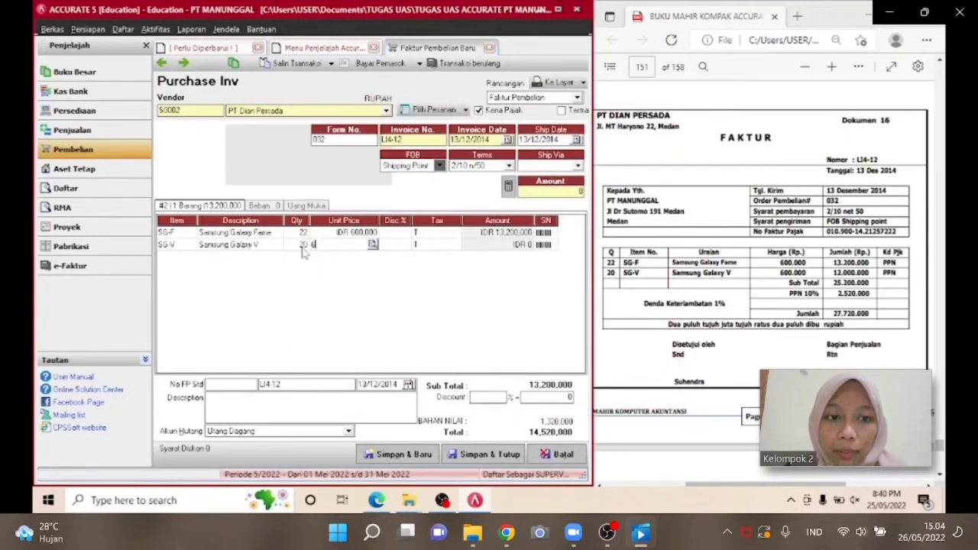
type("00.000")
key("Tab")
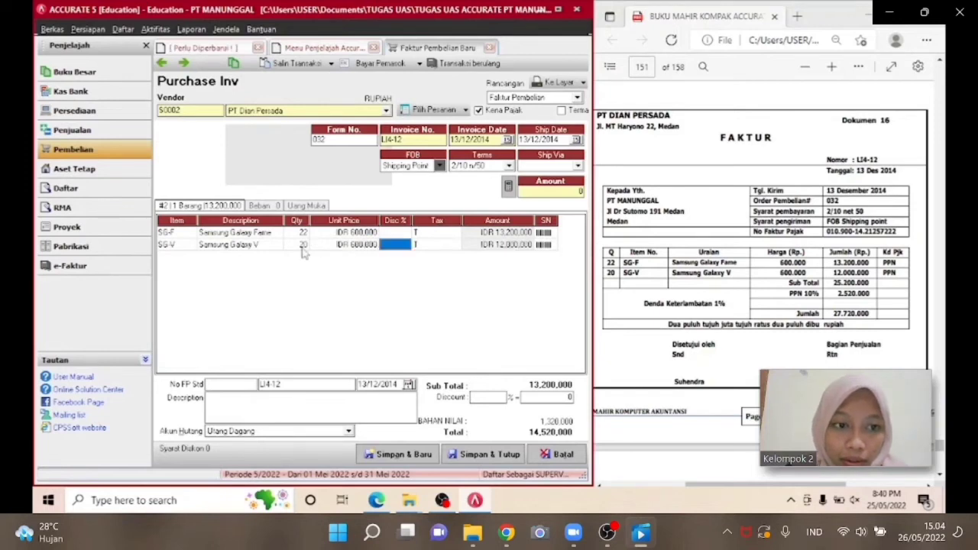
key("Tab")
key("Tab")
key("Tab")
key("Tab")
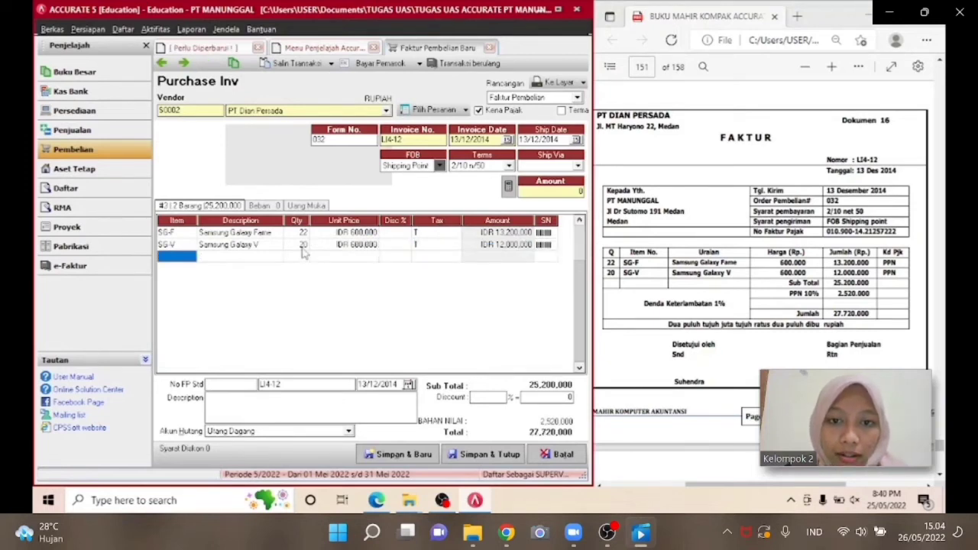
key("Up")
key("Up")
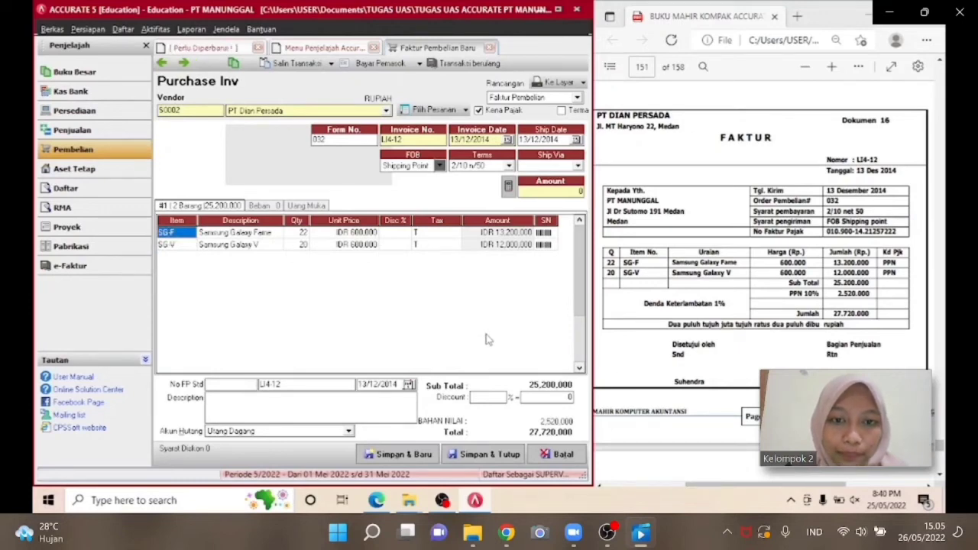
left_click(246, 387)
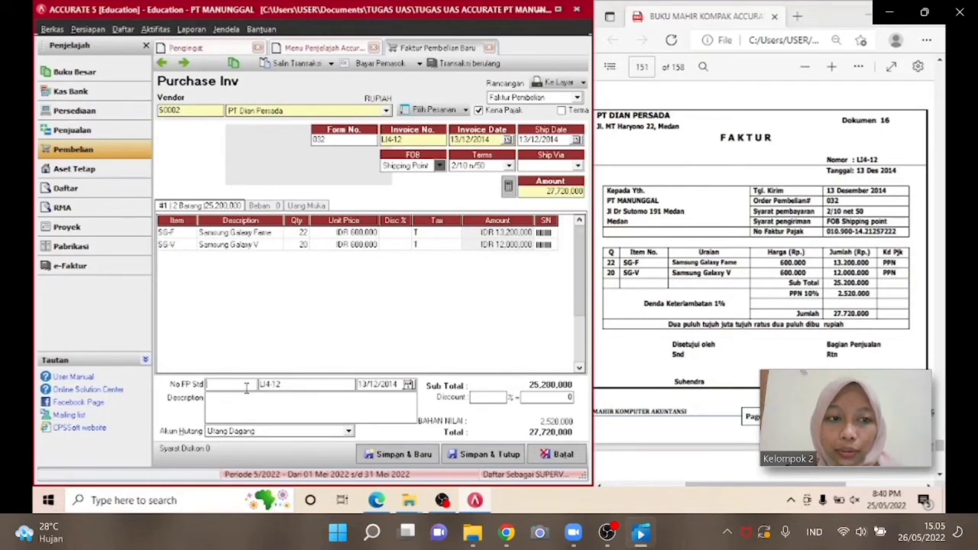
type("010")
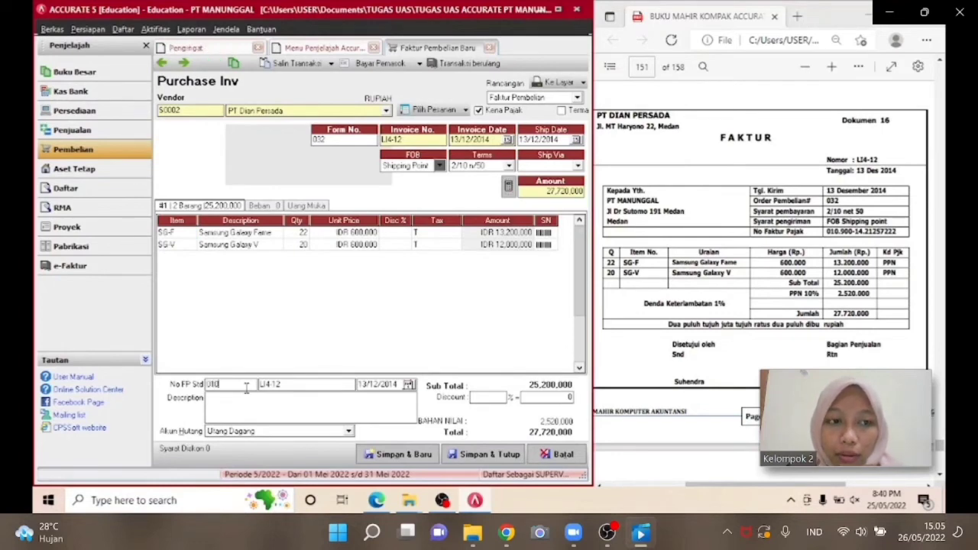
type(".900")
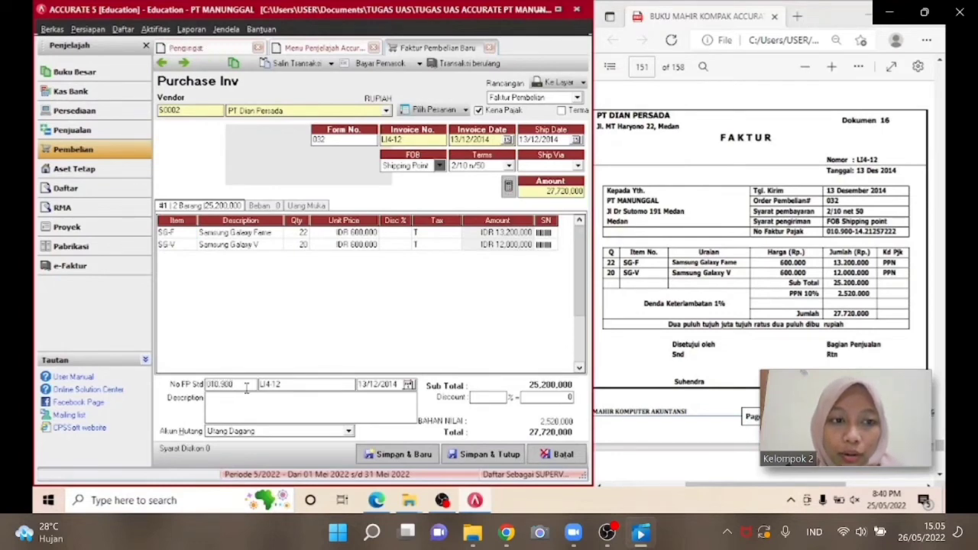
type("-14")
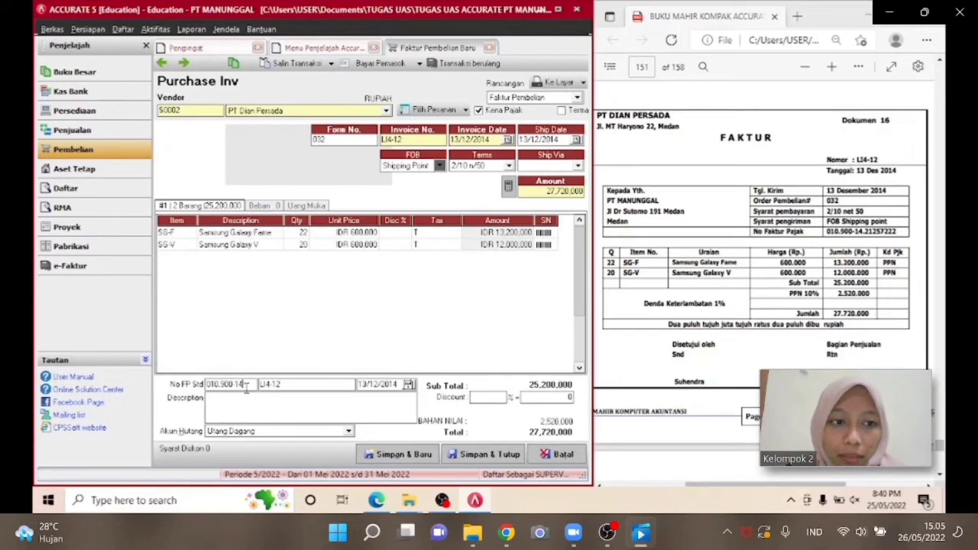
type("-21")
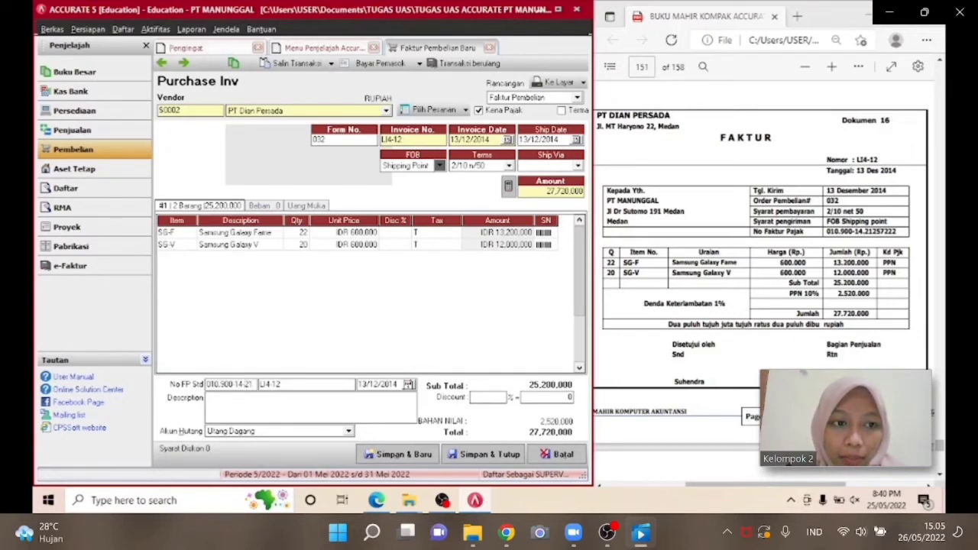
type("25")
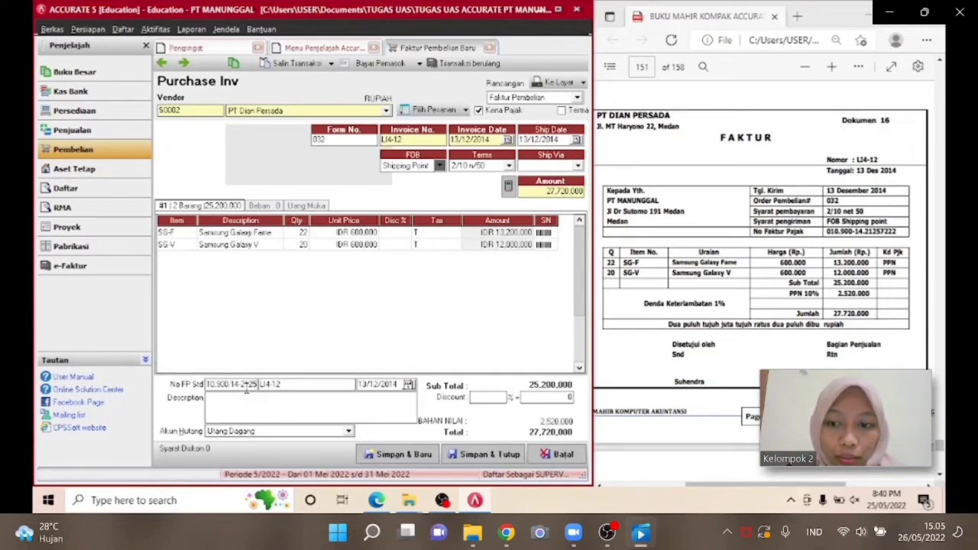
type("7222")
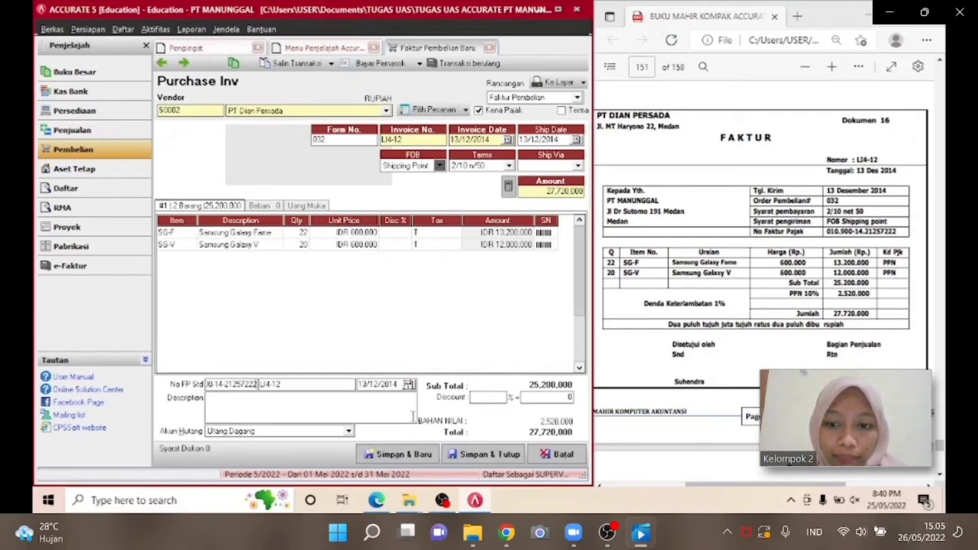
Enter the description DENDA KETERLAMBATAN 1%, then save and close the purchase invoice.
left_click(353, 407)
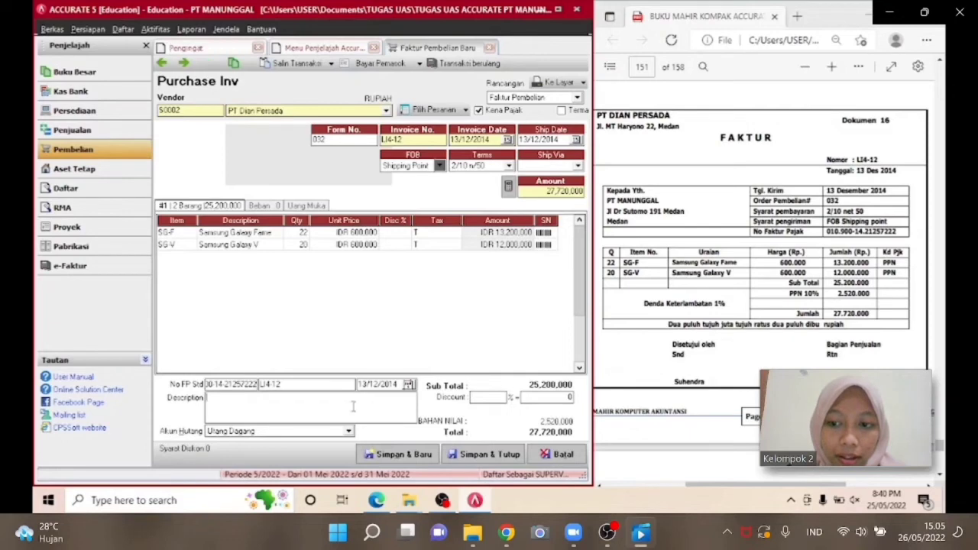
type("DENDA")
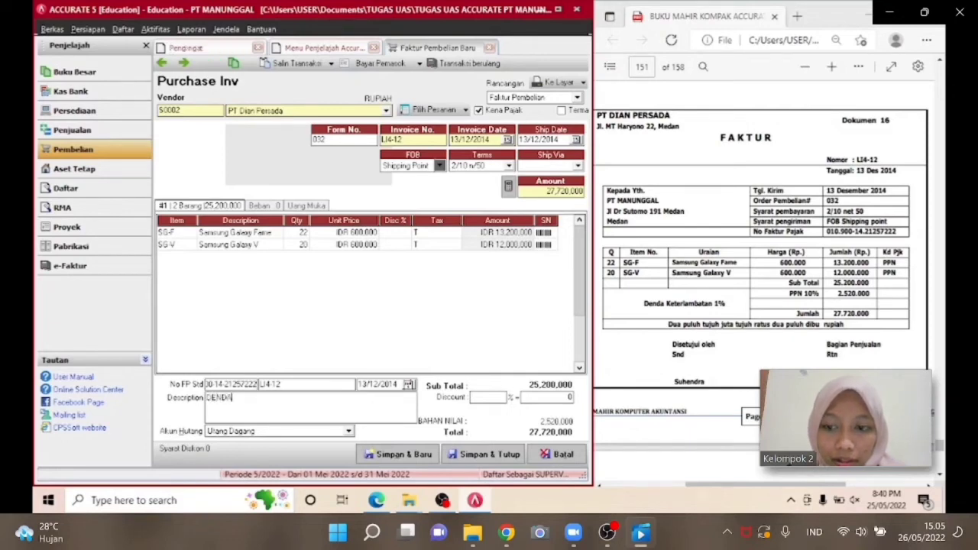
type(" KETERLAM")
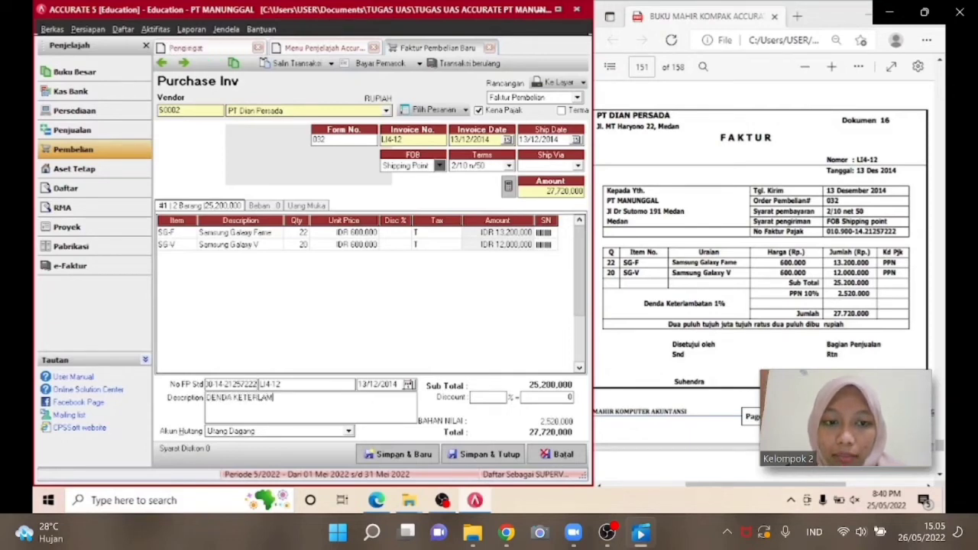
type("BATAN")
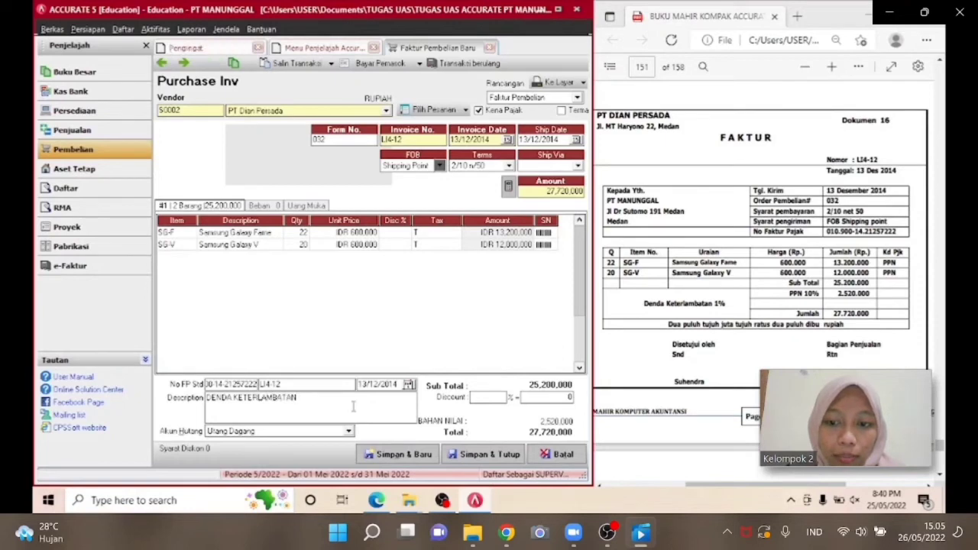
type(" 1%")
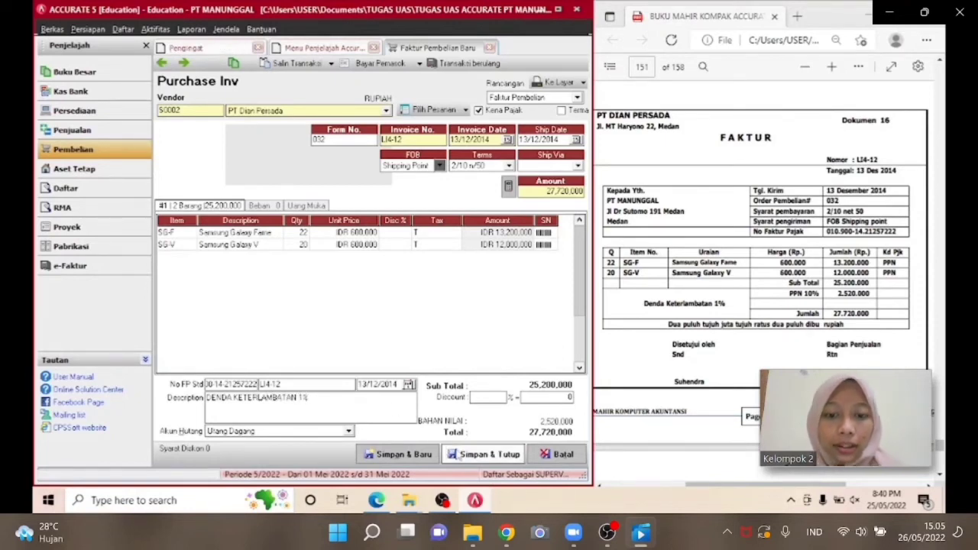
left_click(458, 456)
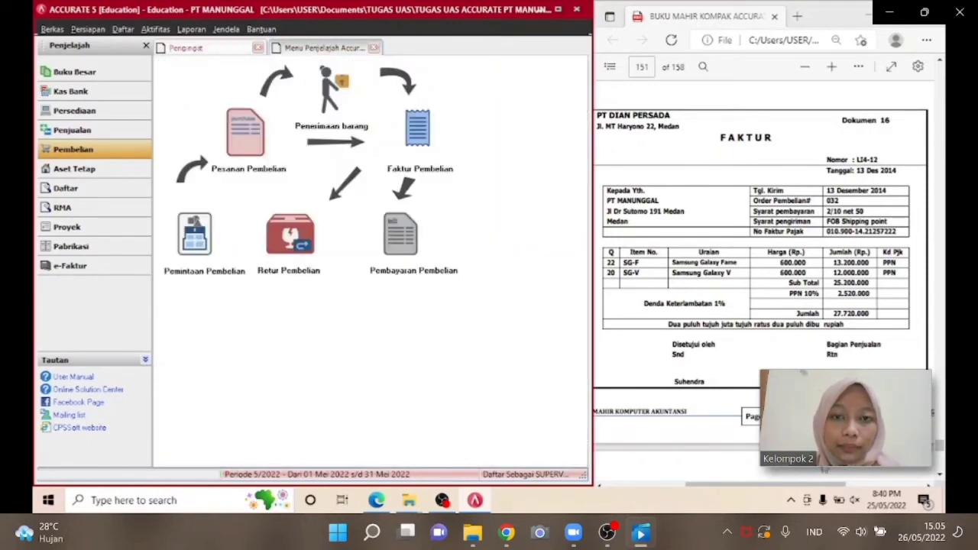
Open a new sales invoice form from the sales module.
scroll(886, 479, "down", 4)
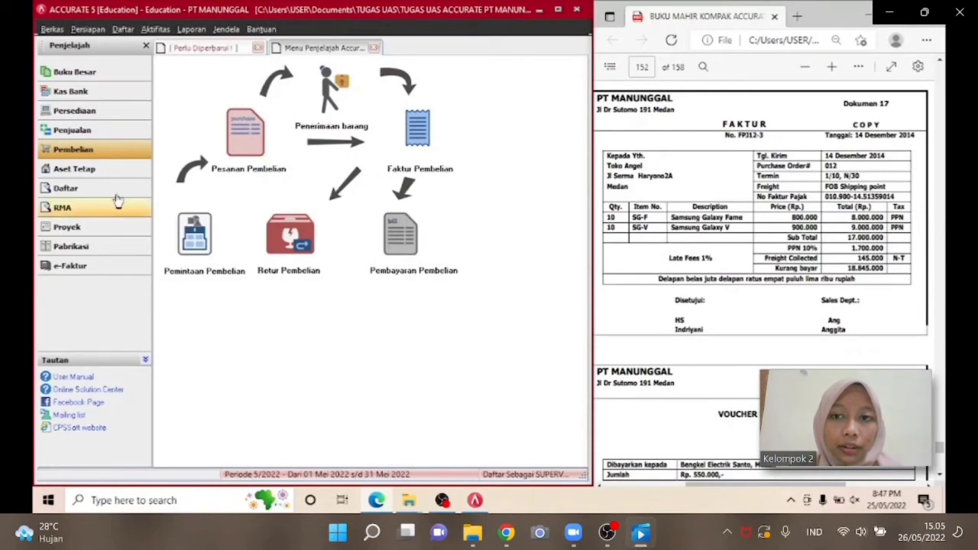
left_click(100, 133)
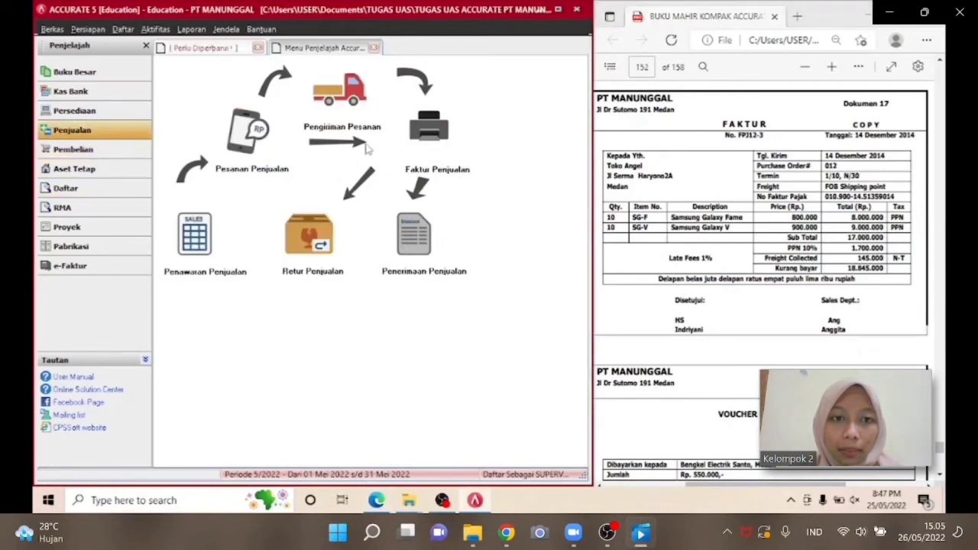
left_click(403, 146)
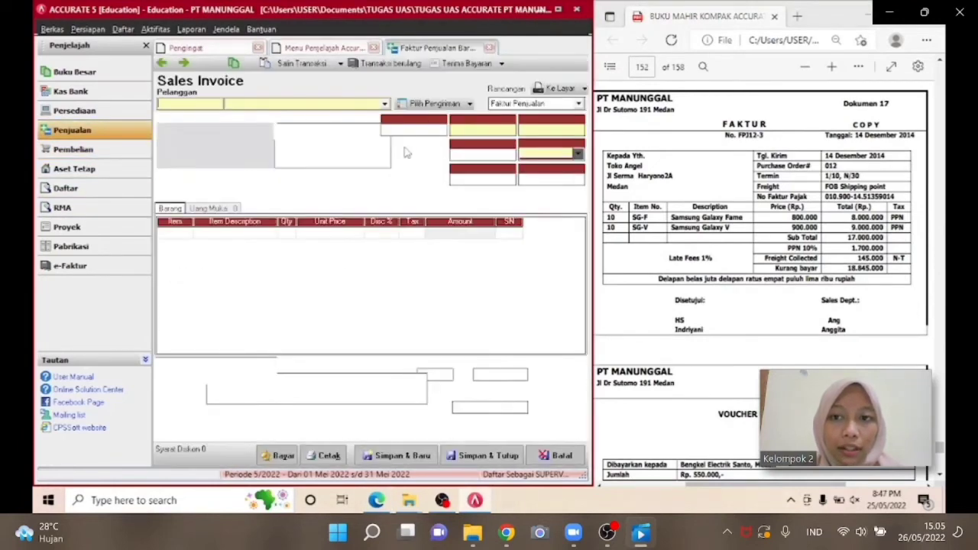
Select customer Toko Angel and enter the PO number 012 on the sales invoice.
left_click(384, 105)
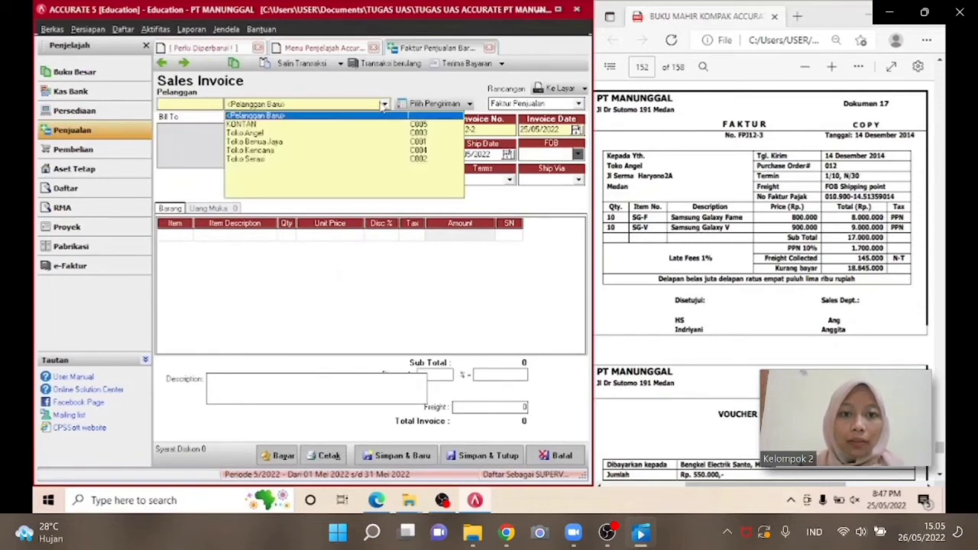
left_click(317, 132)
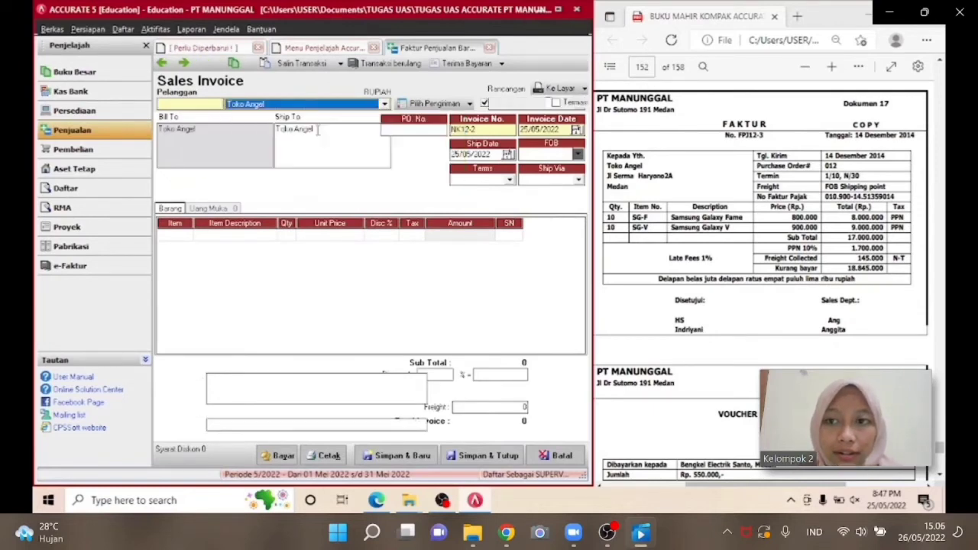
left_click(394, 130)
type("012")
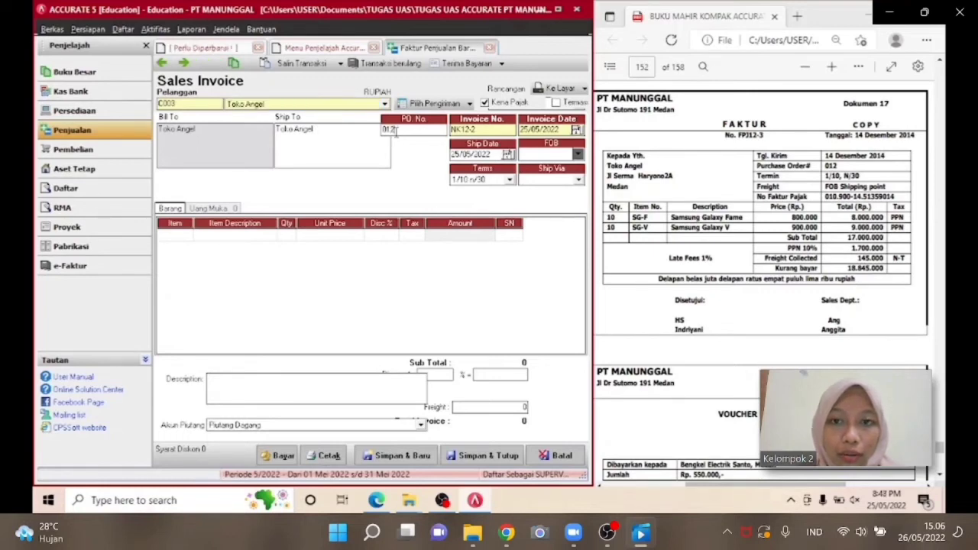
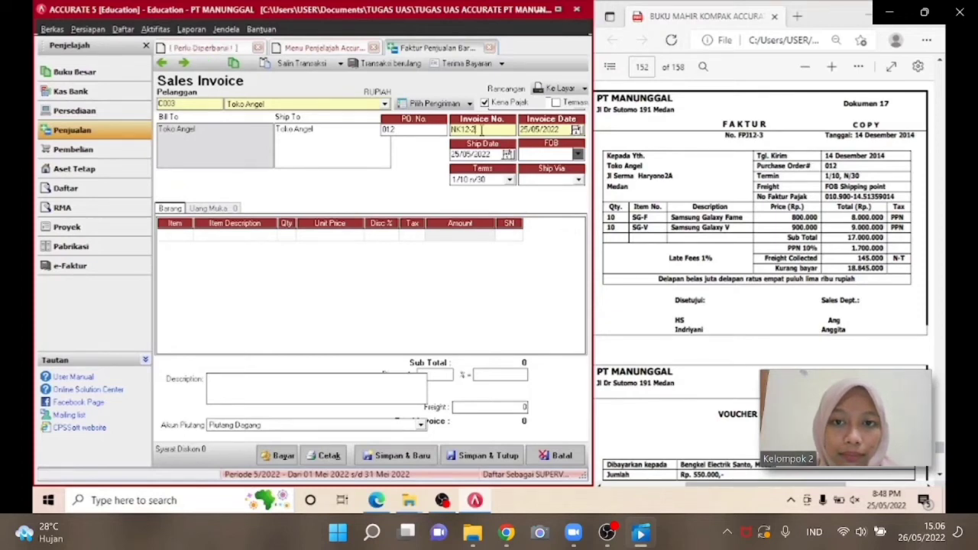
Set the sales invoice number to FPJ12-3.
left_click_drag(481, 130, 447, 126)
type("FP")
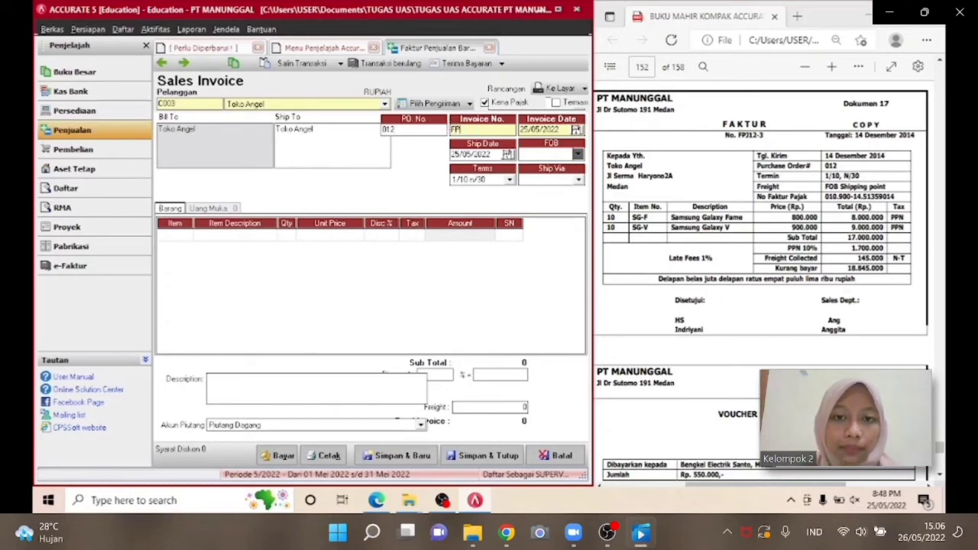
type("J12")
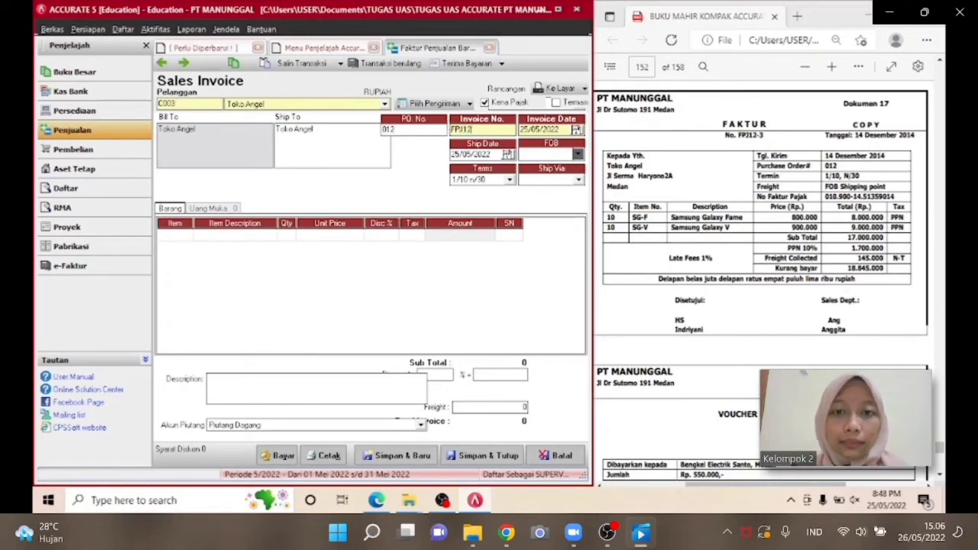
type("-3")
key("Tab")
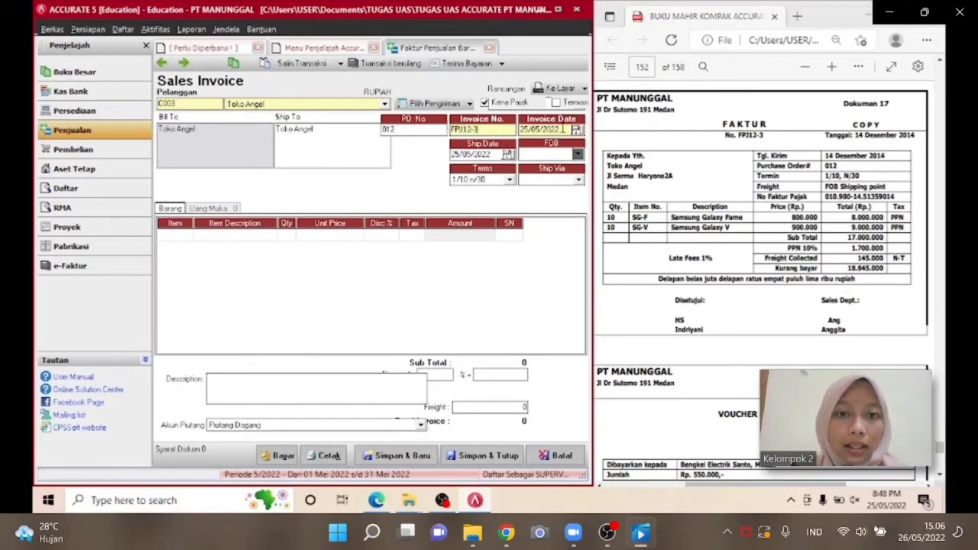
Set the invoice date to 14/12/2014.
left_click_drag(564, 129, 524, 129)
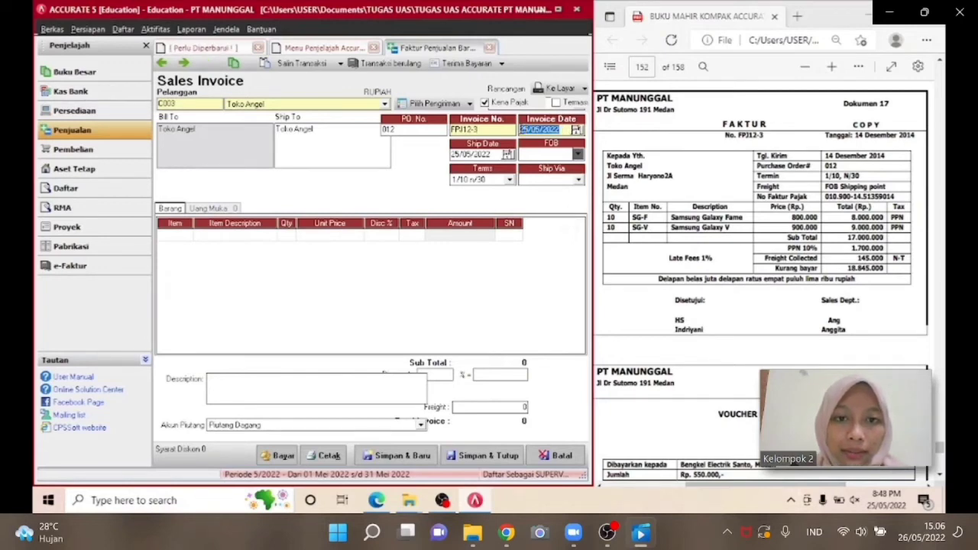
type("14/ /")
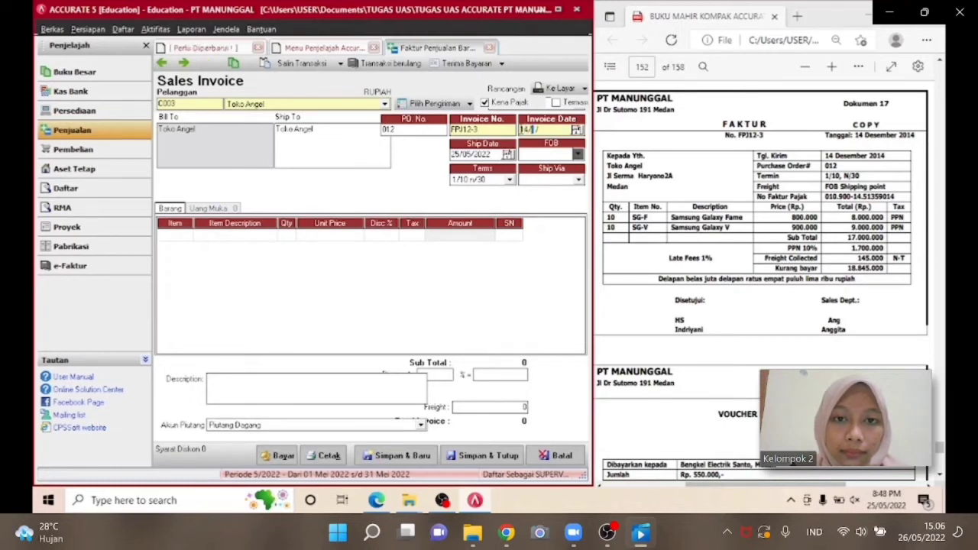
type("12")
type("2201")
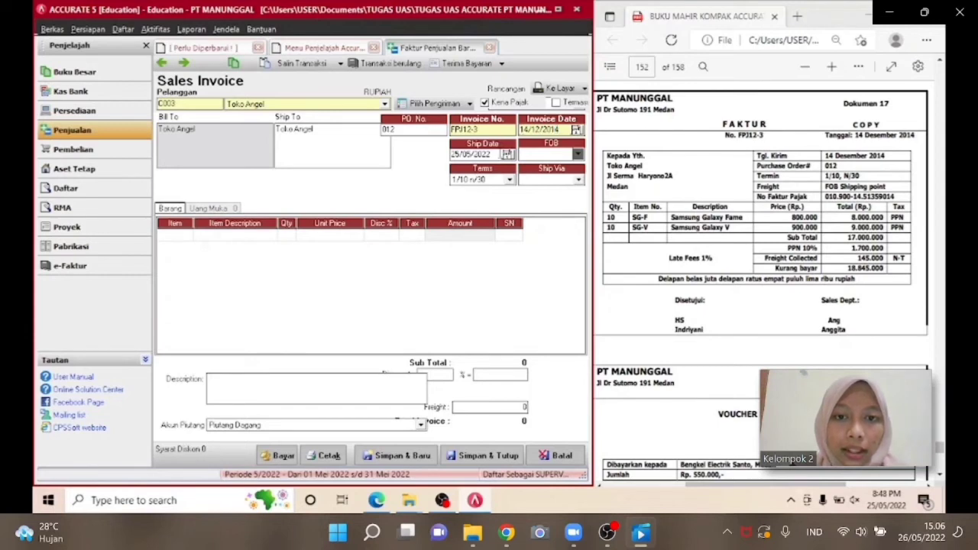
Set the ship date to 14/12/2014 and the FOB option to Shipping Point.
key("Tab")
type("14/ /1")
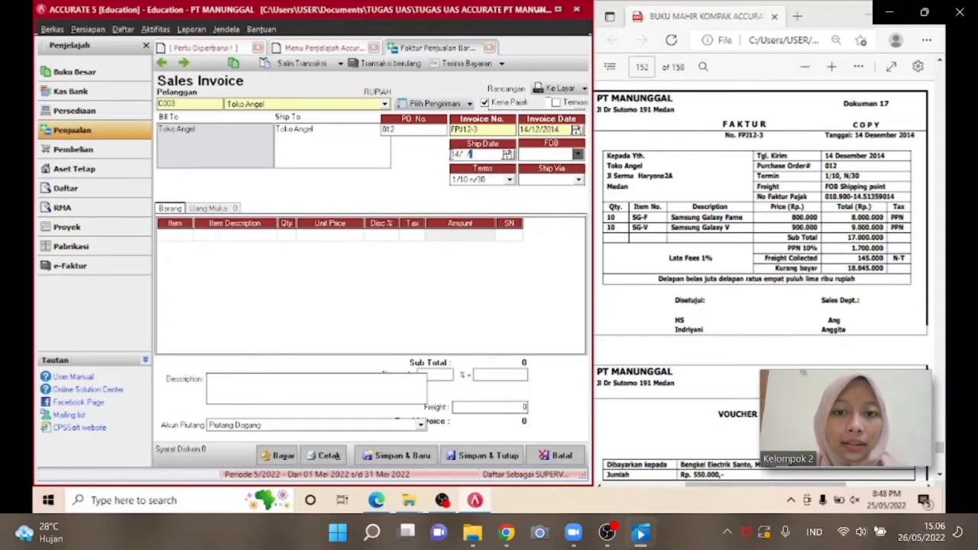
type("2")
key("BackSpace")
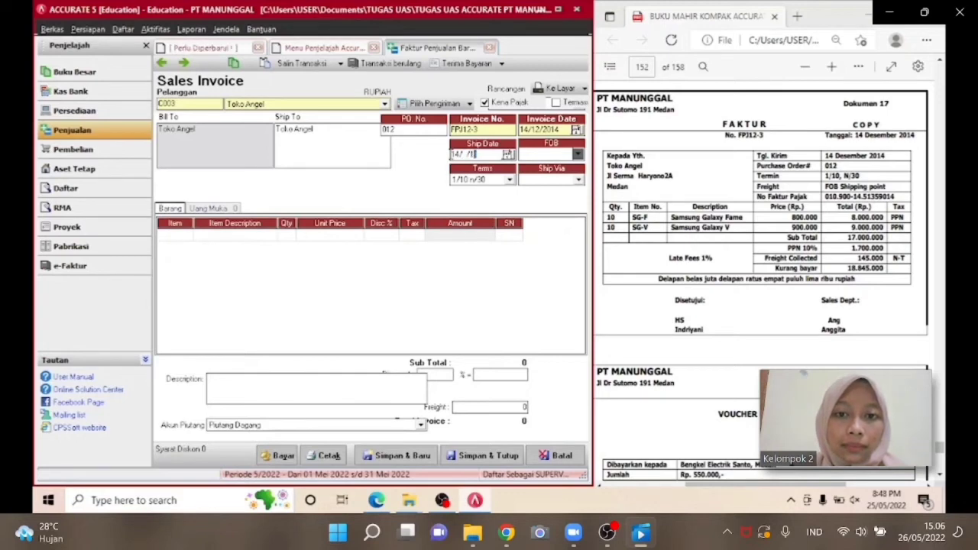
type("2/2014")
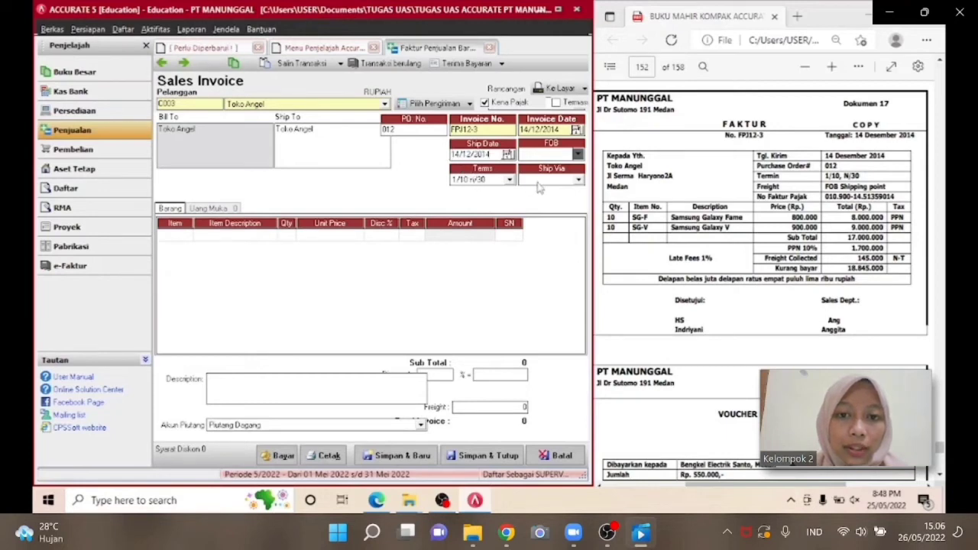
left_click(541, 155)
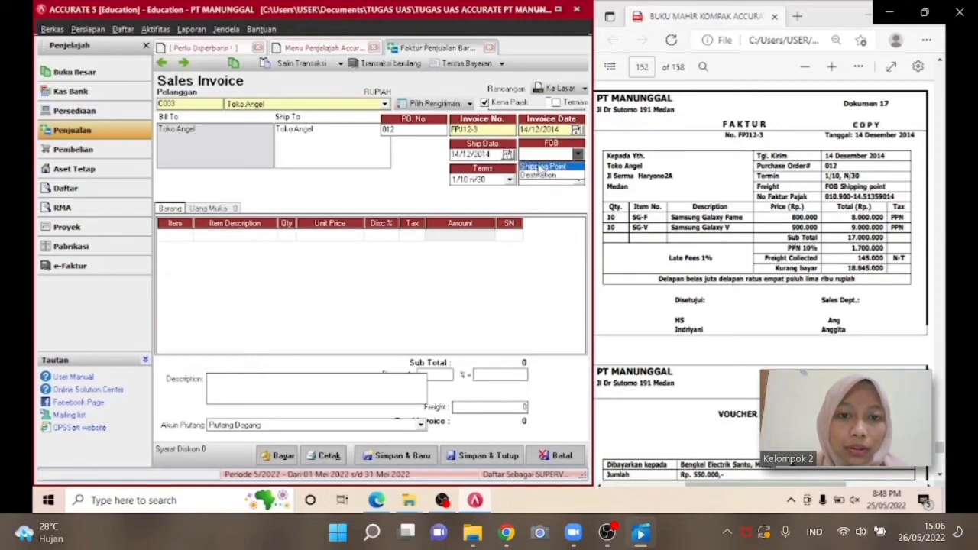
left_click(541, 167)
Add item SG-F Samsung Galaxy Fame with quantity 10 and unit price 800,000.
left_click(185, 236)
left_click(187, 236)
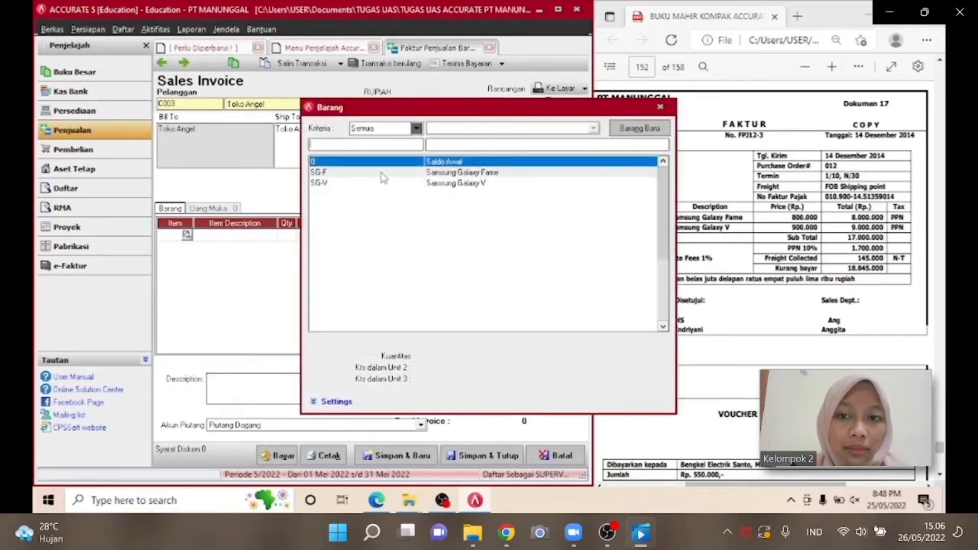
double_click(381, 173)
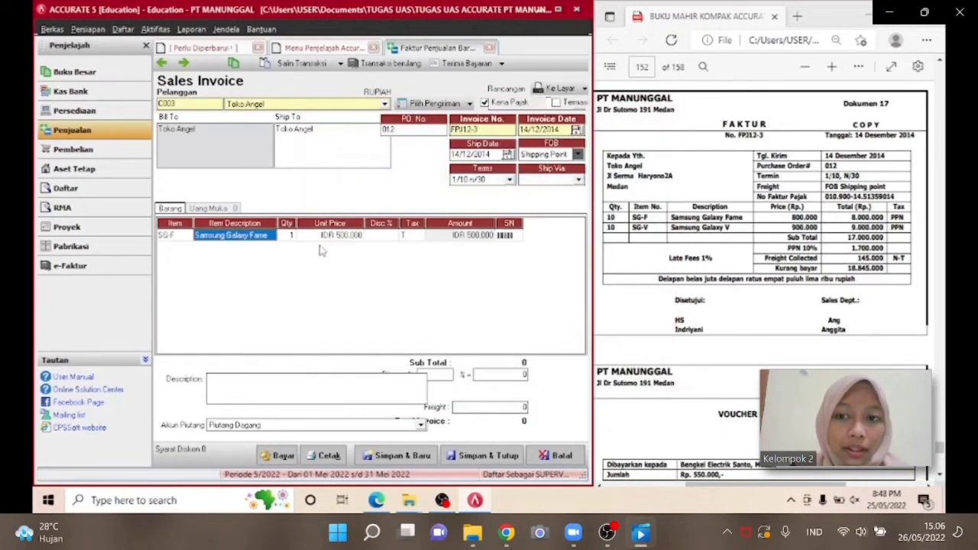
left_click(284, 235)
type("0")
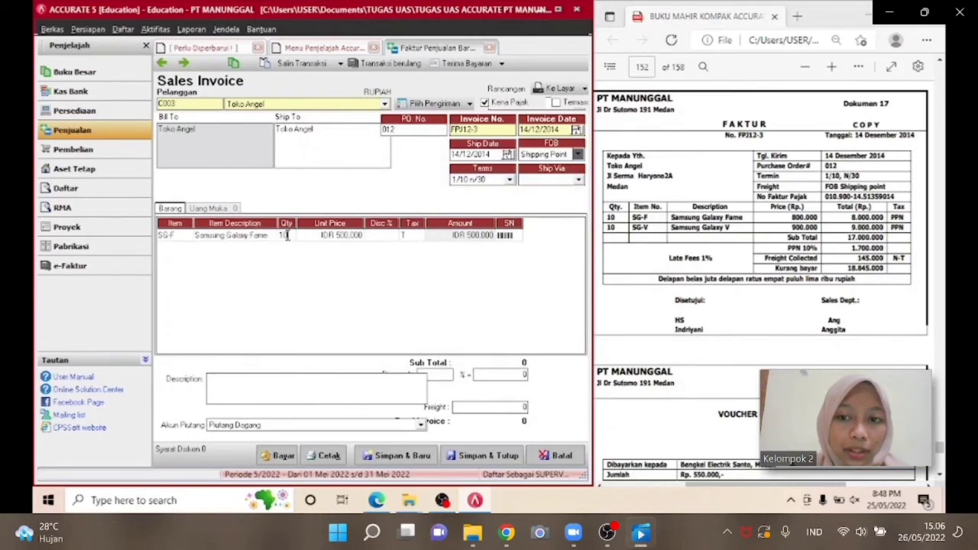
key("Tab")
key("Tab")
key("Tab")
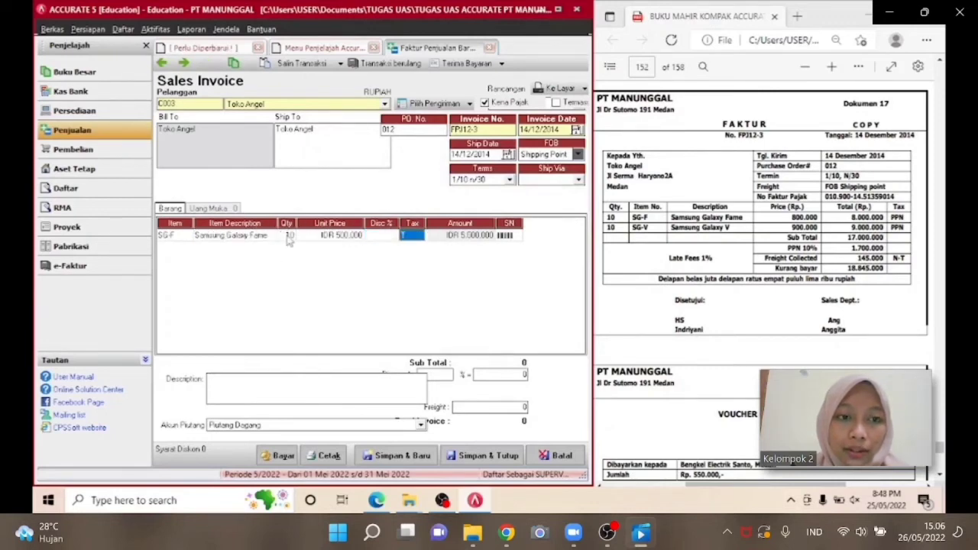
left_click(348, 236)
type("800,")
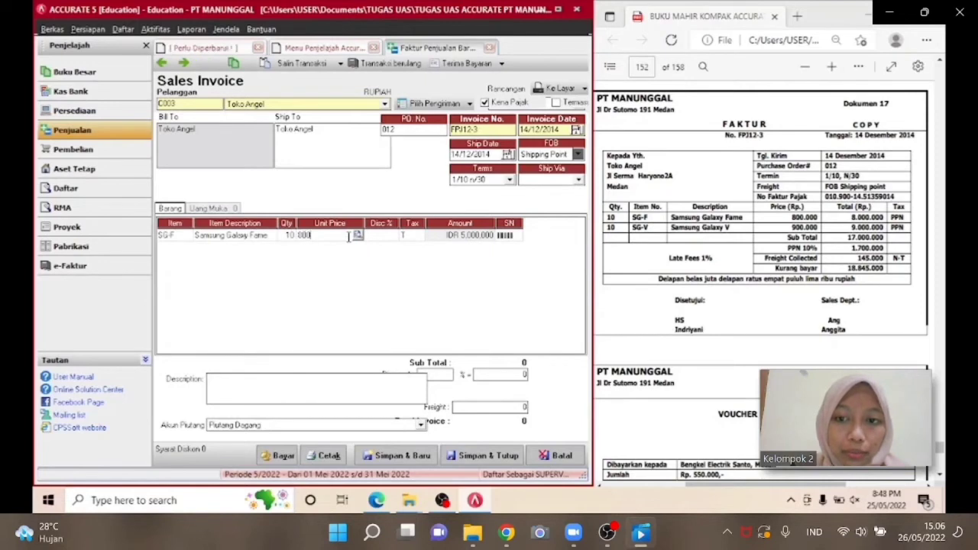
type("000")
key("Tab")
key("Tab")
key("Tab")
key("Tab")
key("Tab")
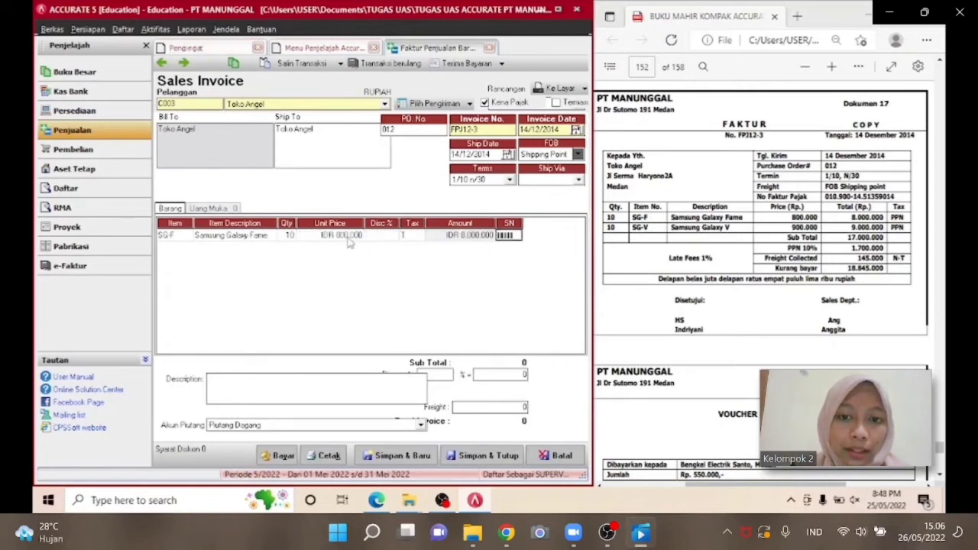
Add item SG-V Samsung Galaxy V with quantity 10 and unit price 900,000.
left_click(186, 247)
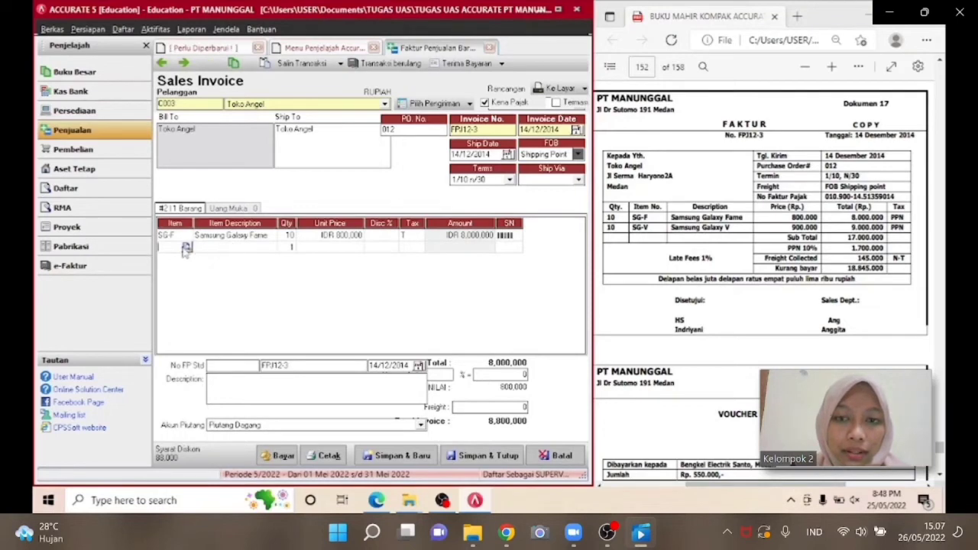
left_click(184, 248)
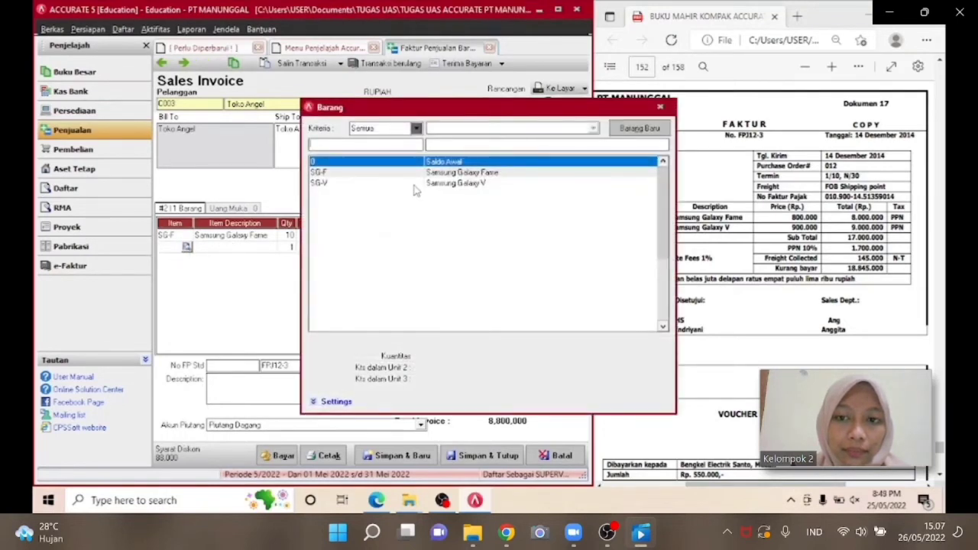
double_click(414, 186)
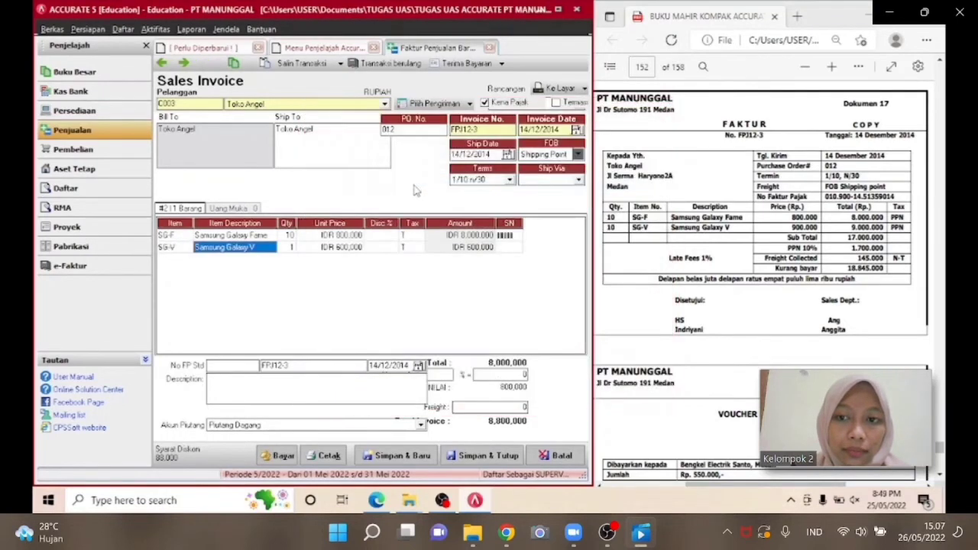
left_click(289, 249)
type("10")
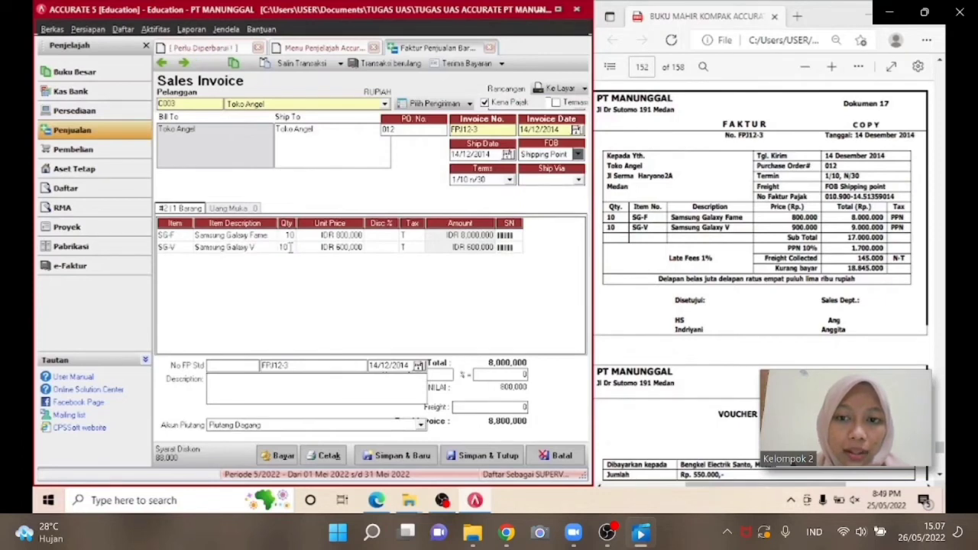
key("Tab")
type("900000")
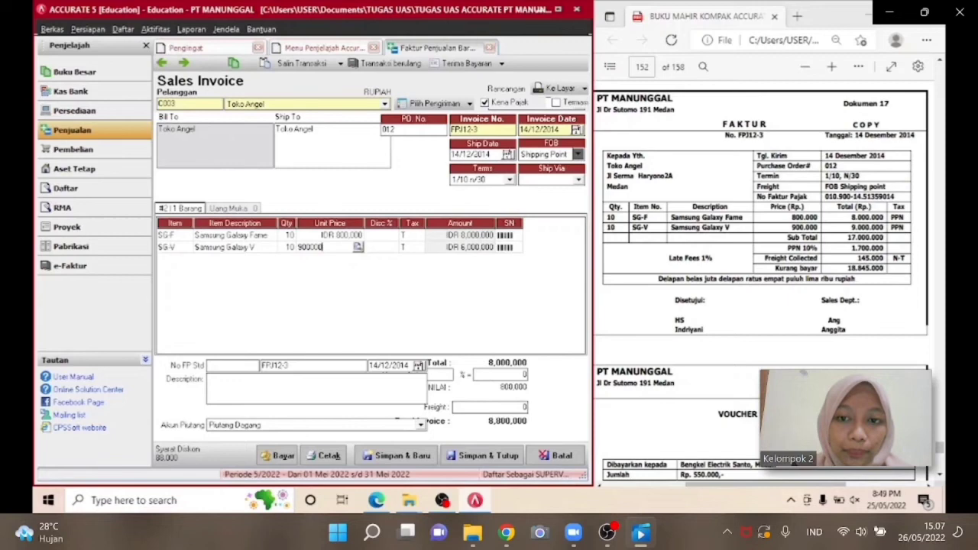
key("Tab")
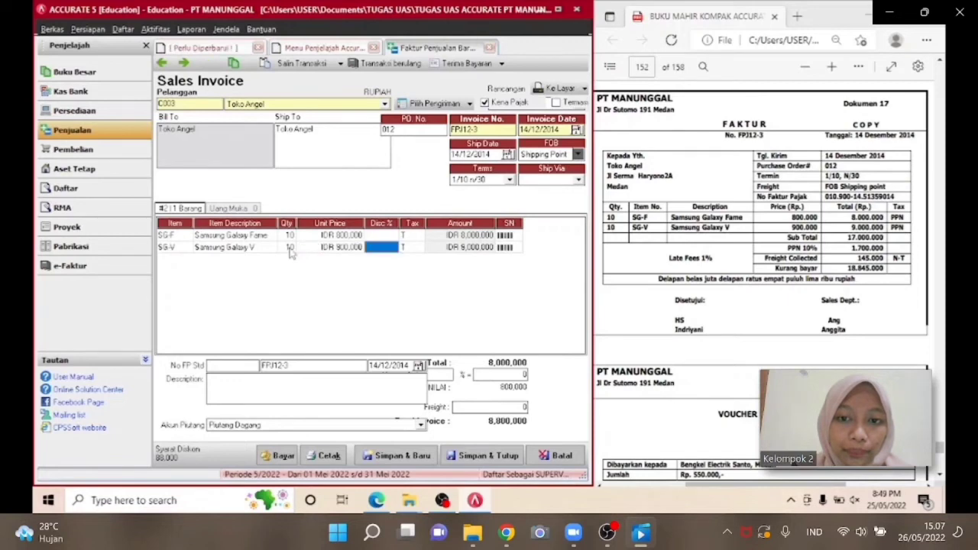
key("Tab")
key("Tab")
key("Tab")
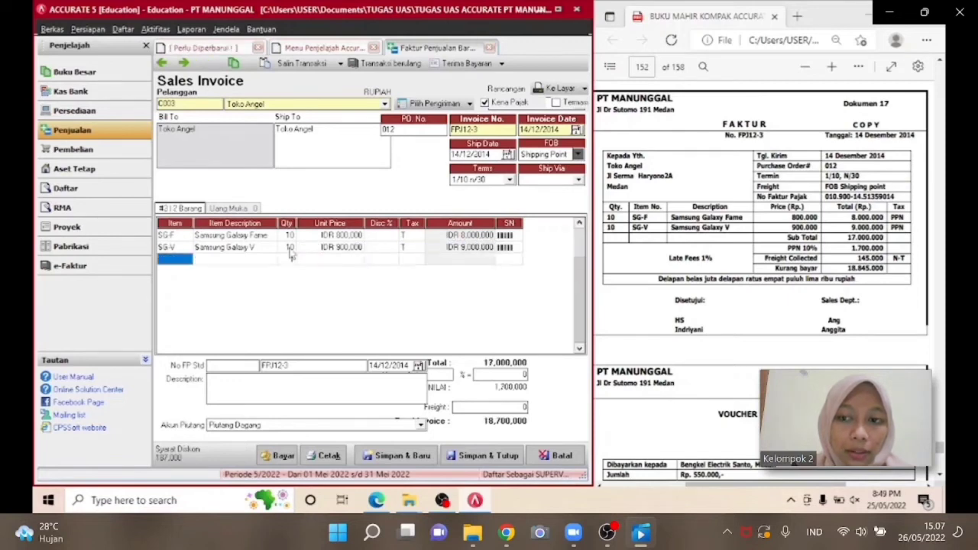
Set the invoice freight charge to 145000.
left_click(181, 250)
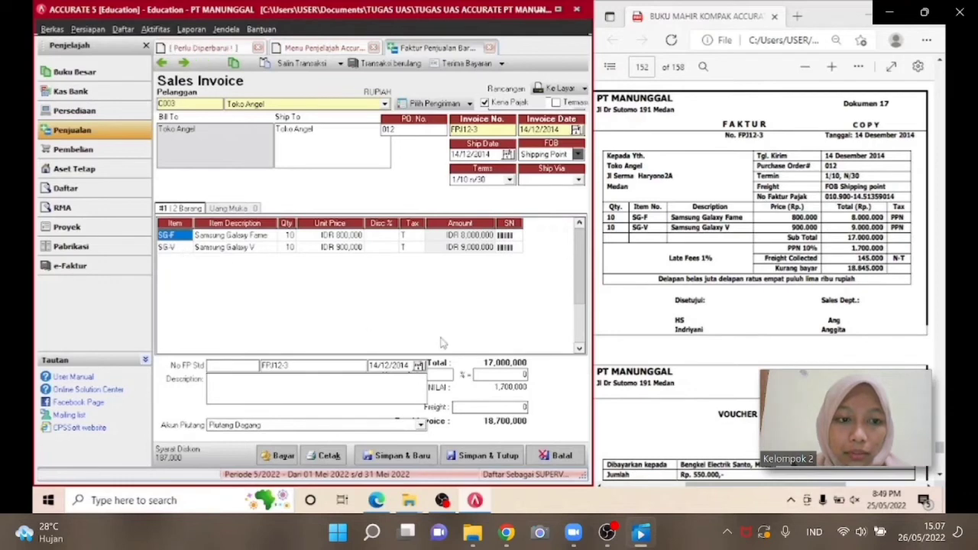
left_click(487, 407)
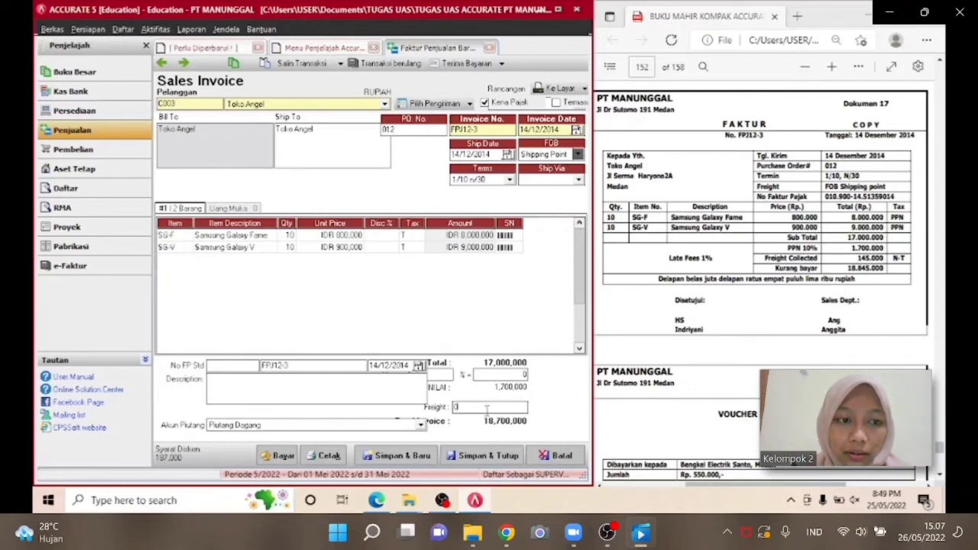
type("145")
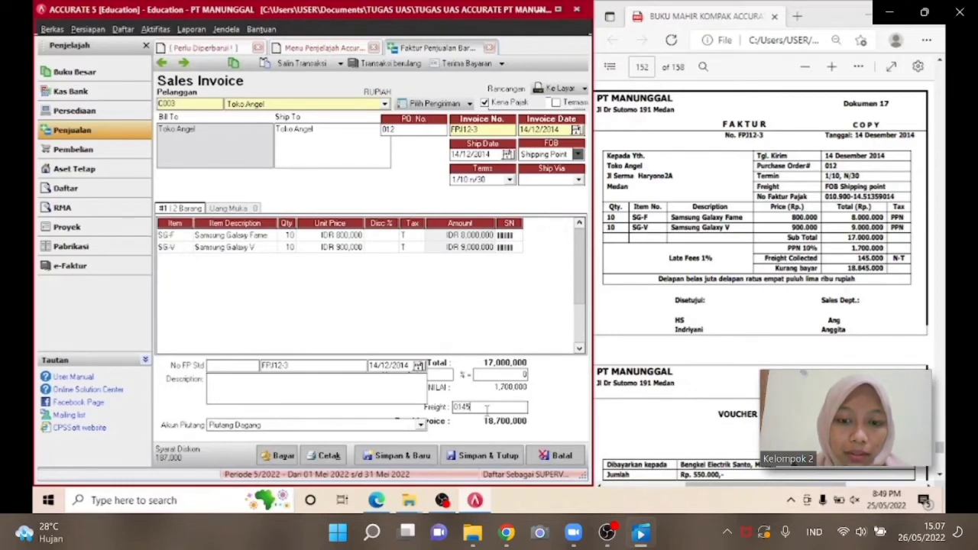
key("BackSpace")
key("BackSpace")
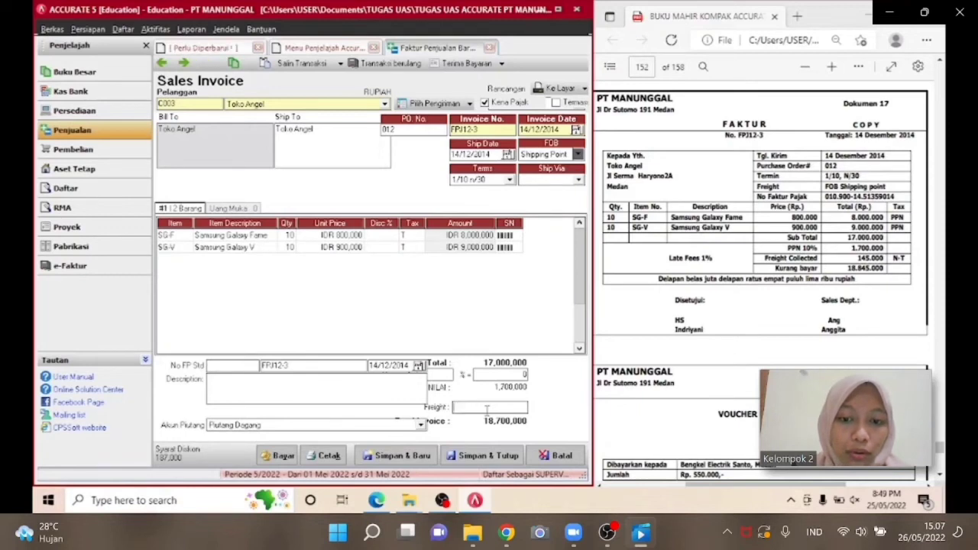
type("145000")
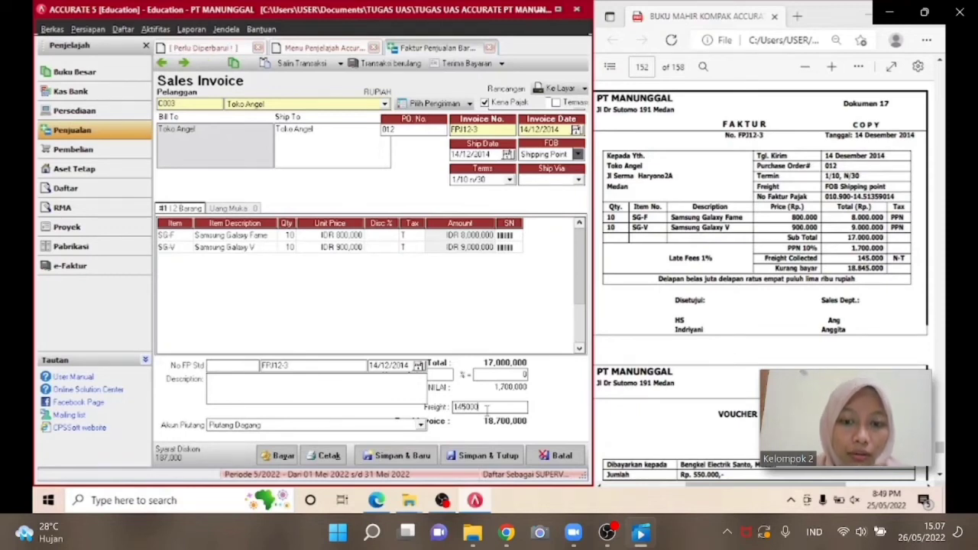
key("Tab")
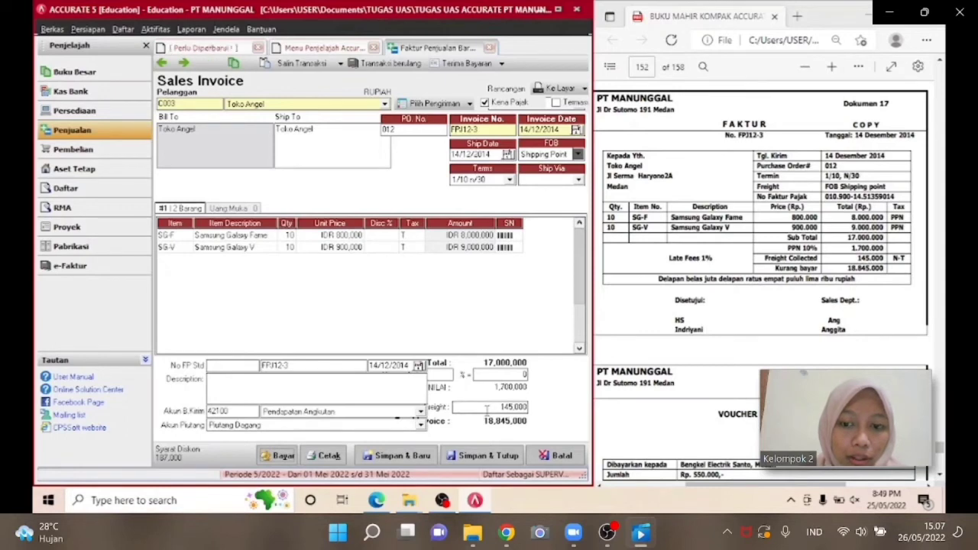
Enter tax invoice number 010.900-14.51359014 and save and close the sales invoice.
left_click(228, 364)
type("010")
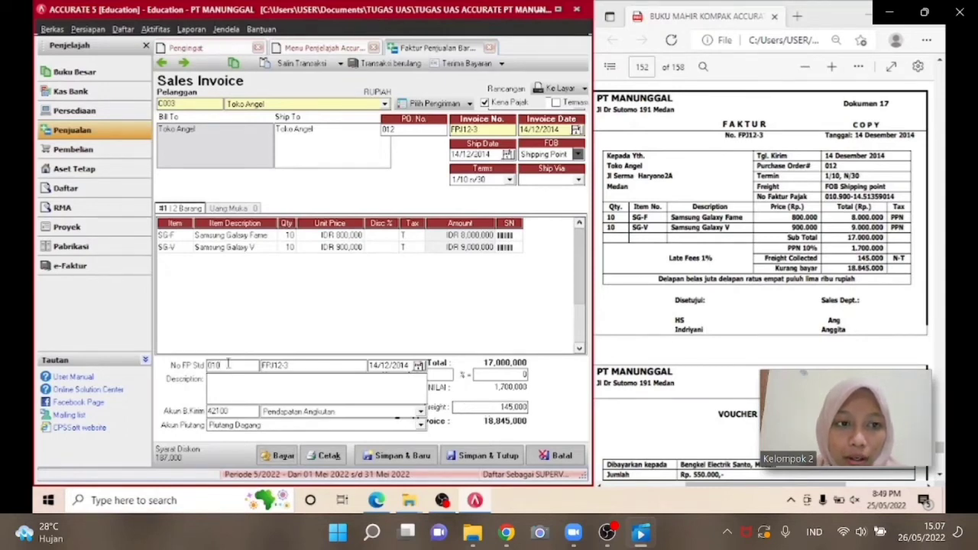
type(".900")
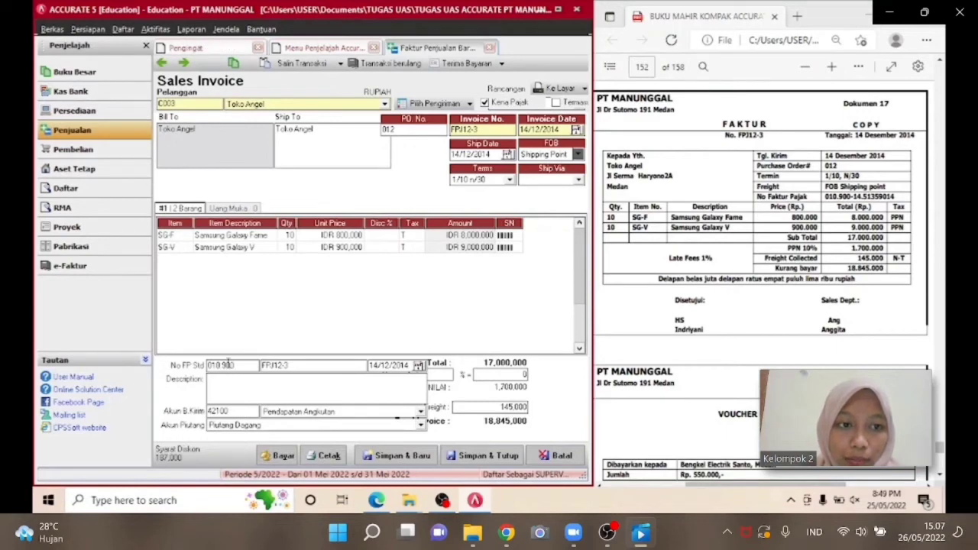
type("-14")
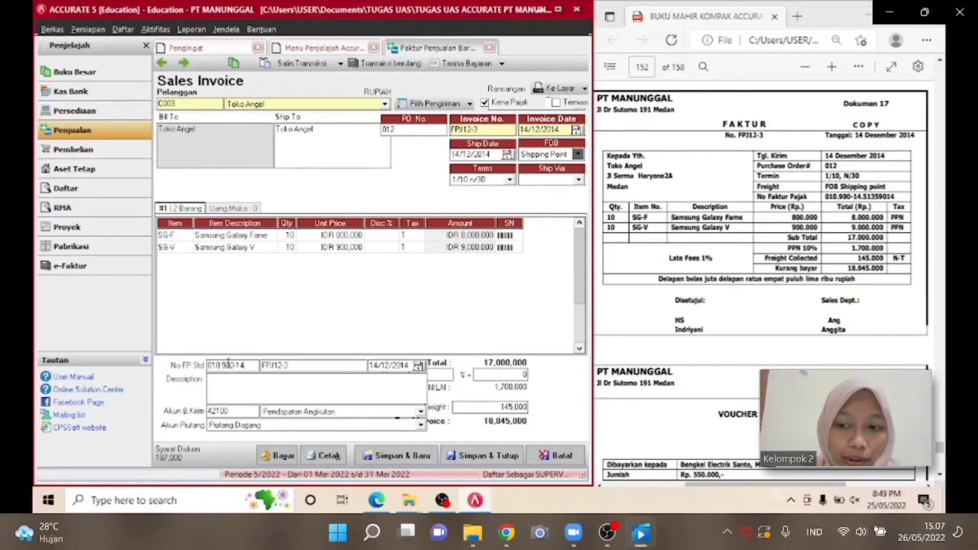
type(".5")
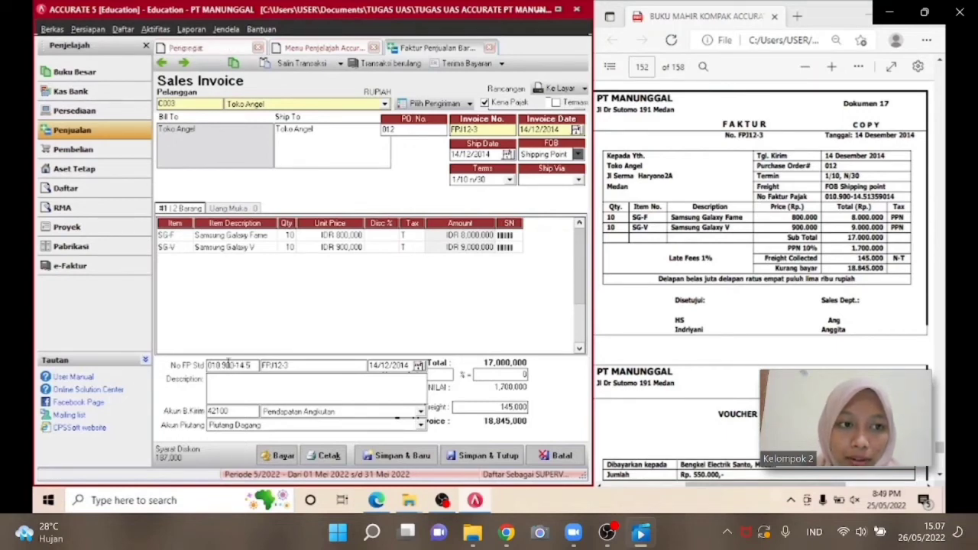
type("13")
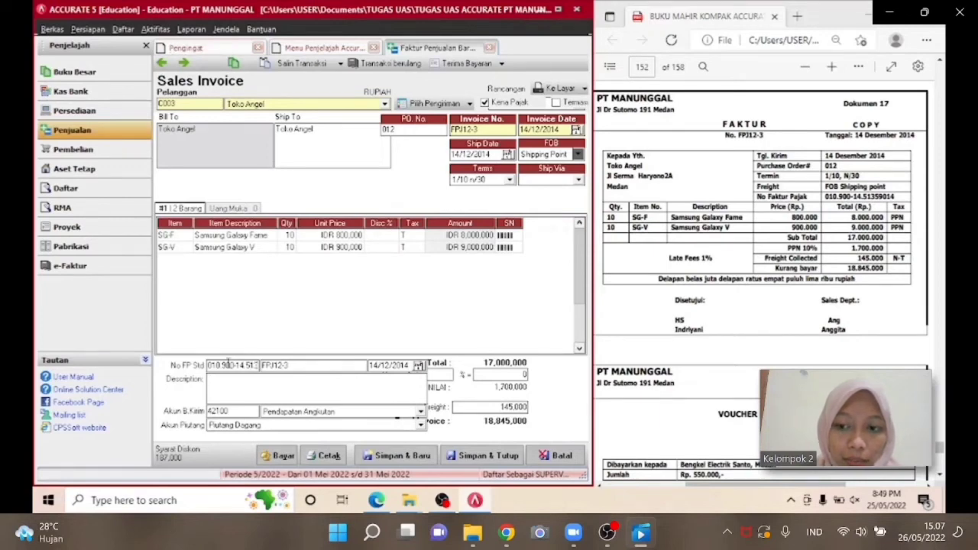
type("59")
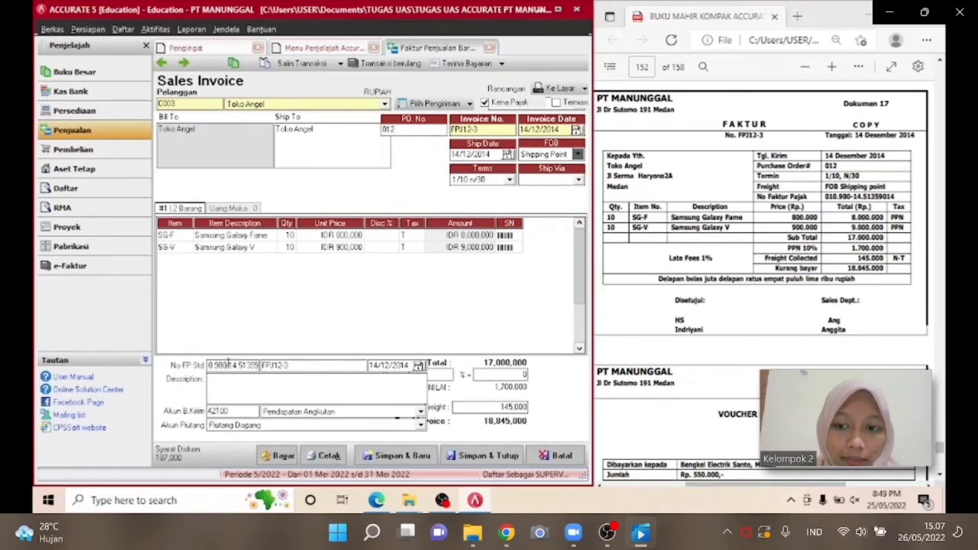
type("014")
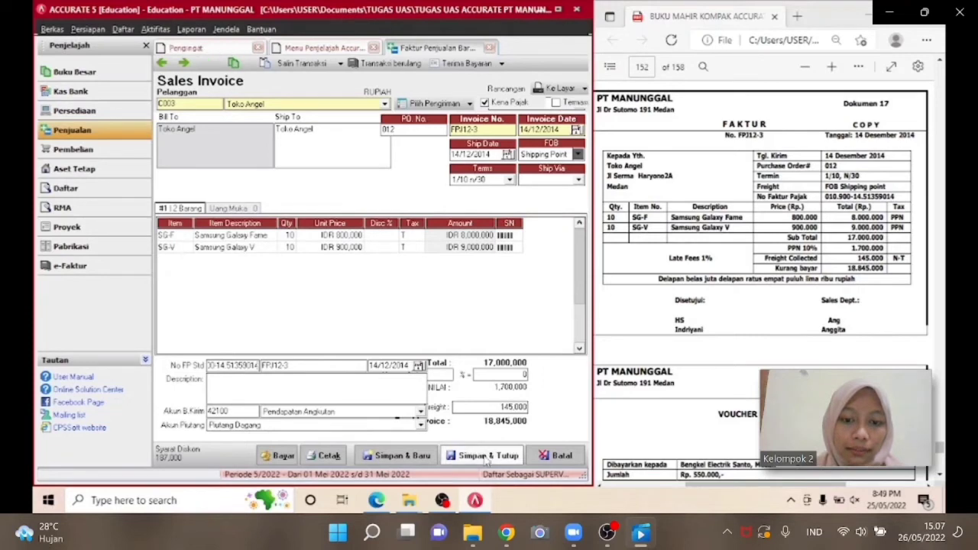
left_click(484, 456)
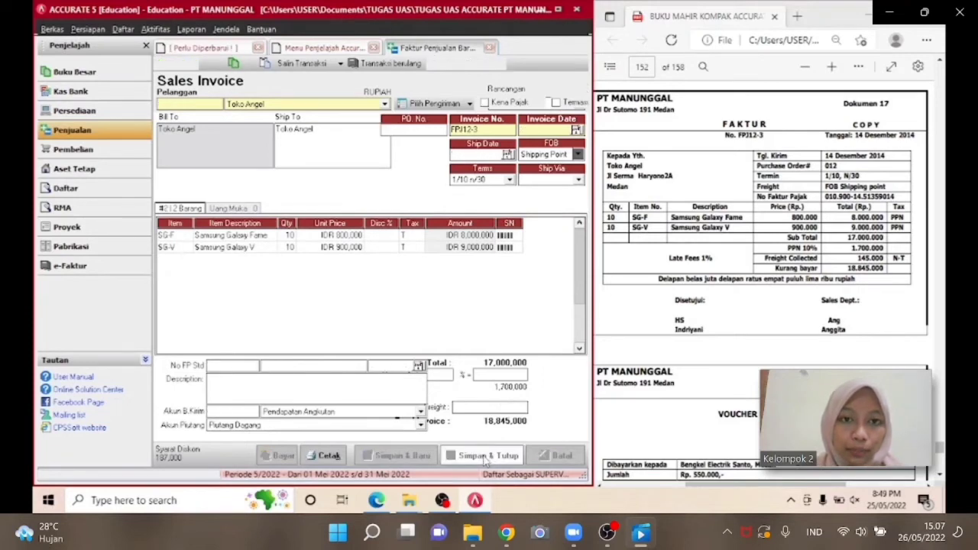
Start a new Other Payment paid from the petty cash account Kas Kecil.
left_click(940, 475)
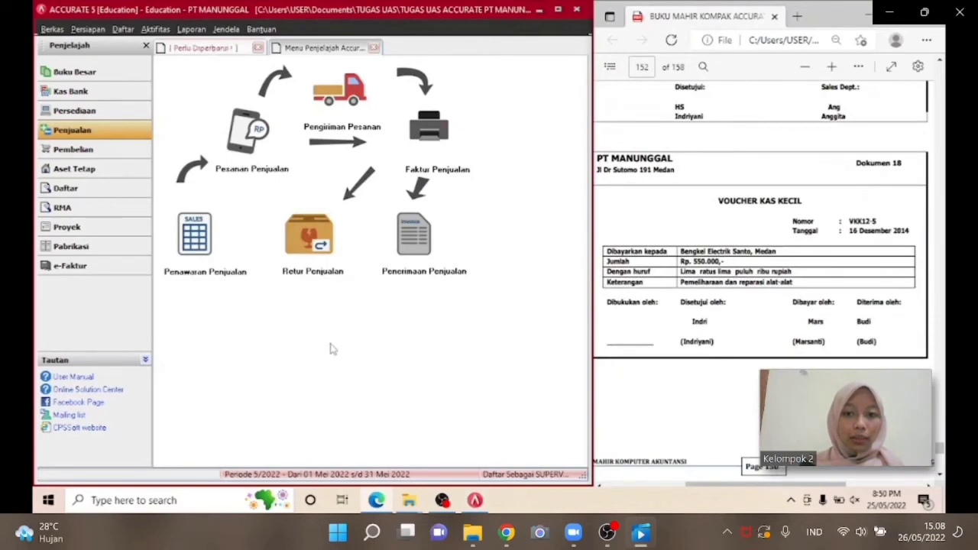
left_click(83, 92)
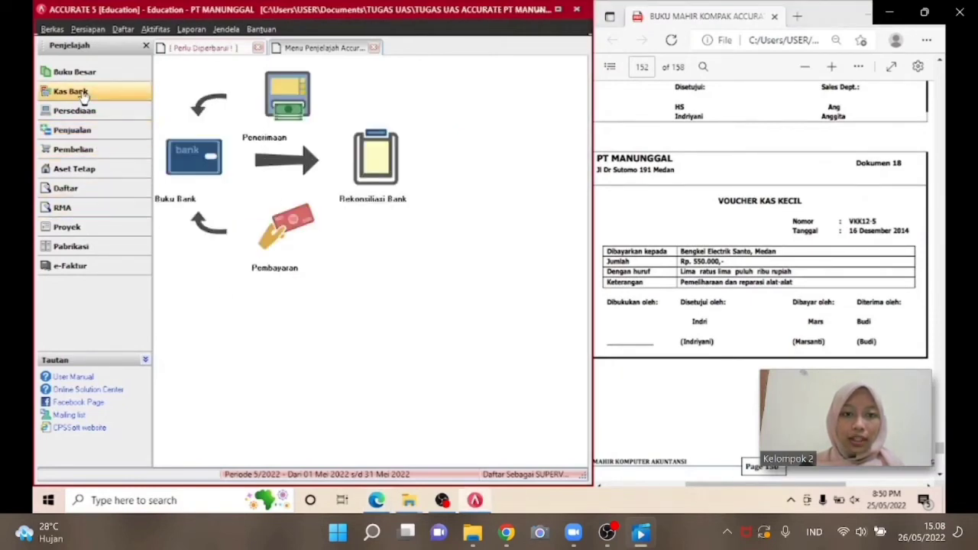
left_click(299, 219)
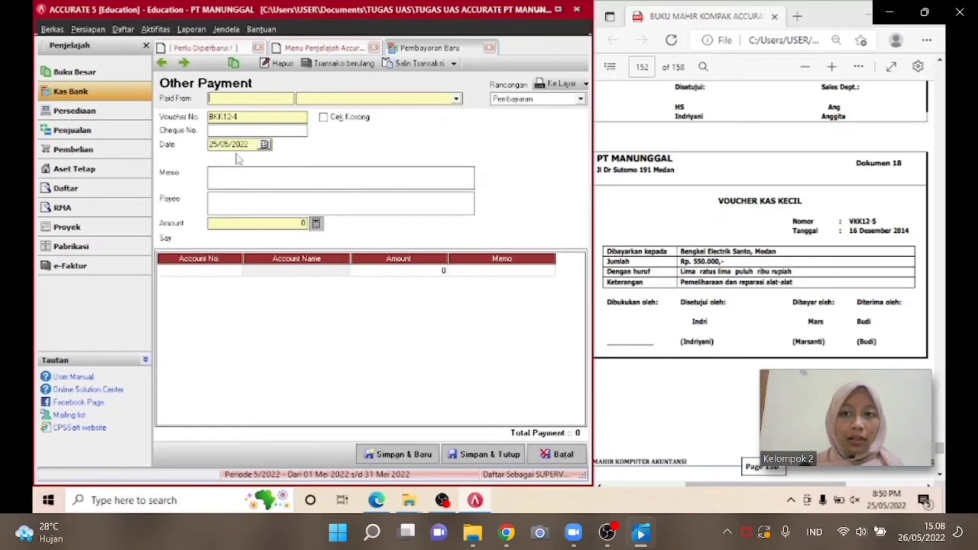
left_click(371, 100)
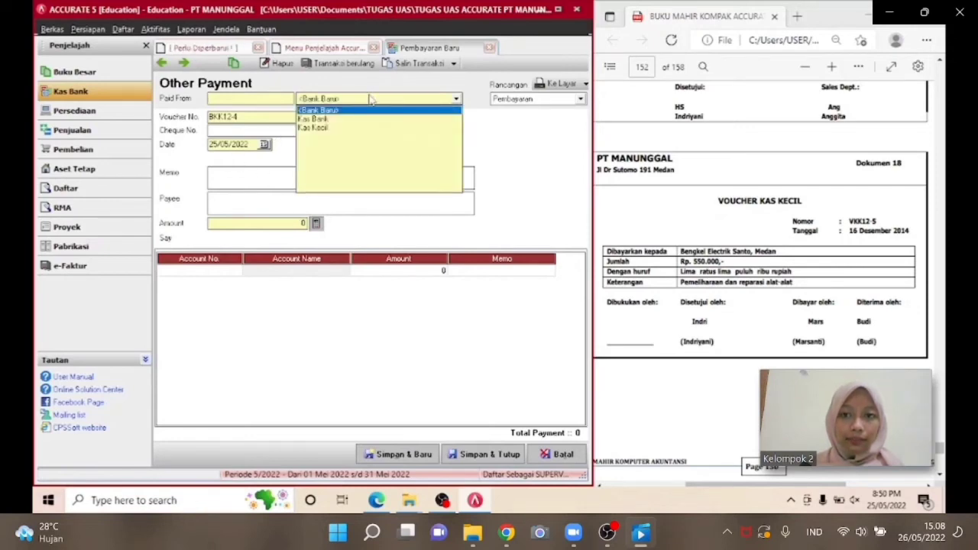
left_click(336, 128)
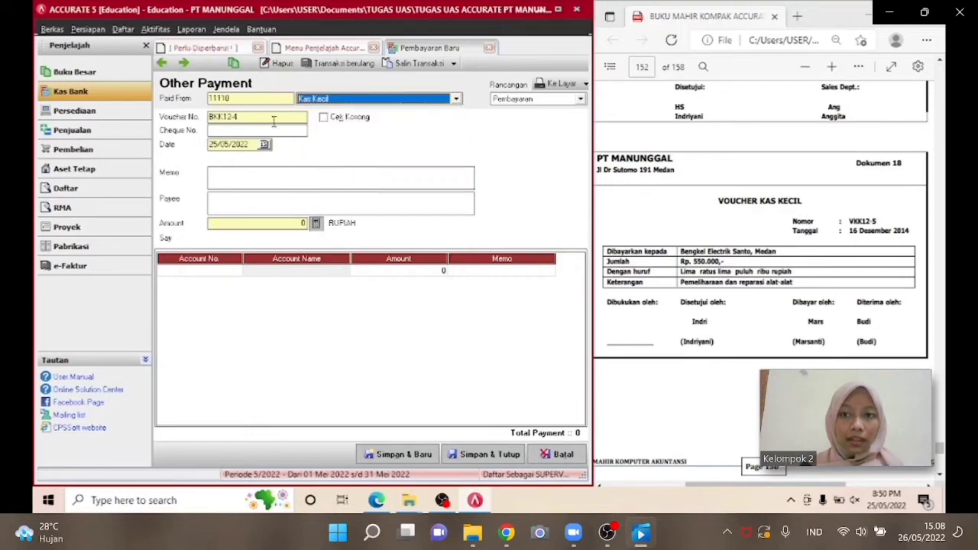
Set the voucher number to VKK12-5 and the date to 16/12/2014.
left_click(277, 123)
type("V")
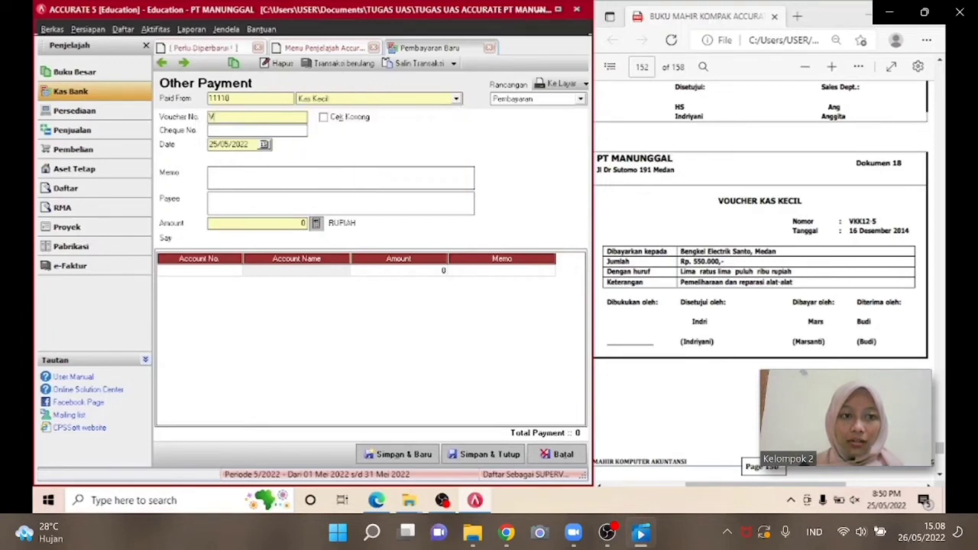
type("KK12-5")
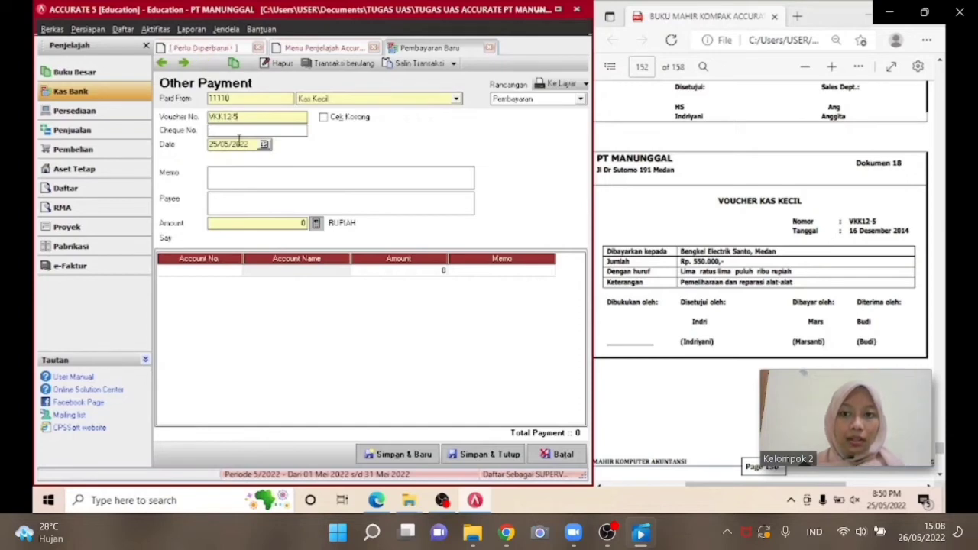
left_click_drag(243, 151, 208, 151)
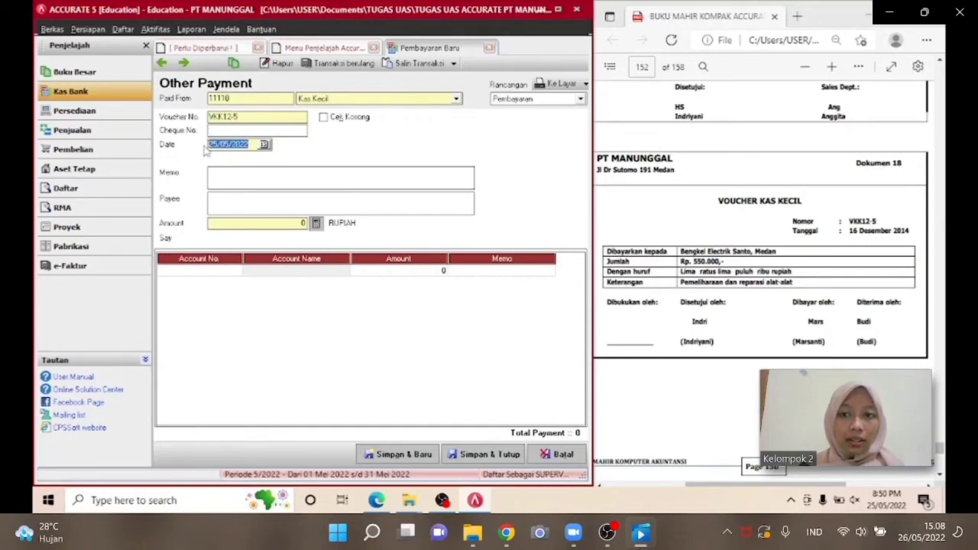
type("16/  /")
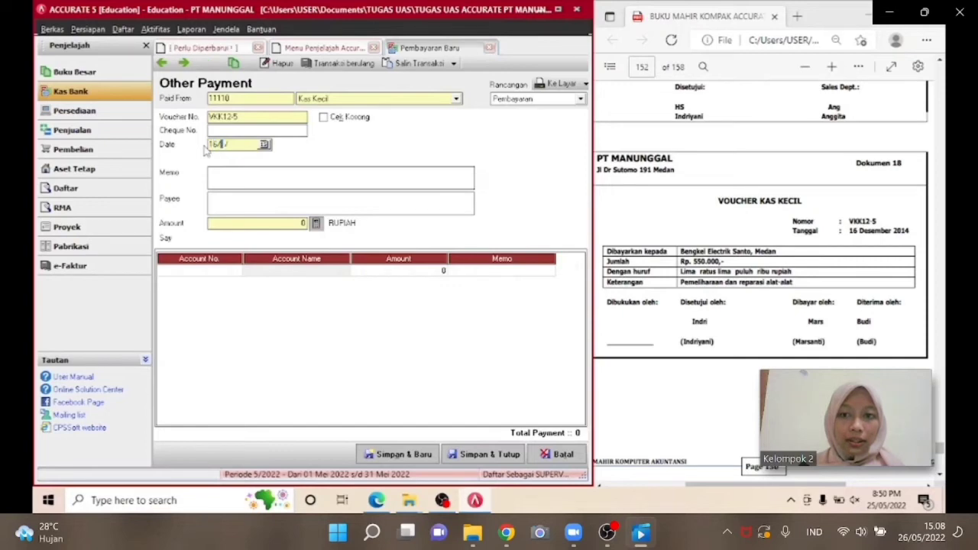
type("122014")
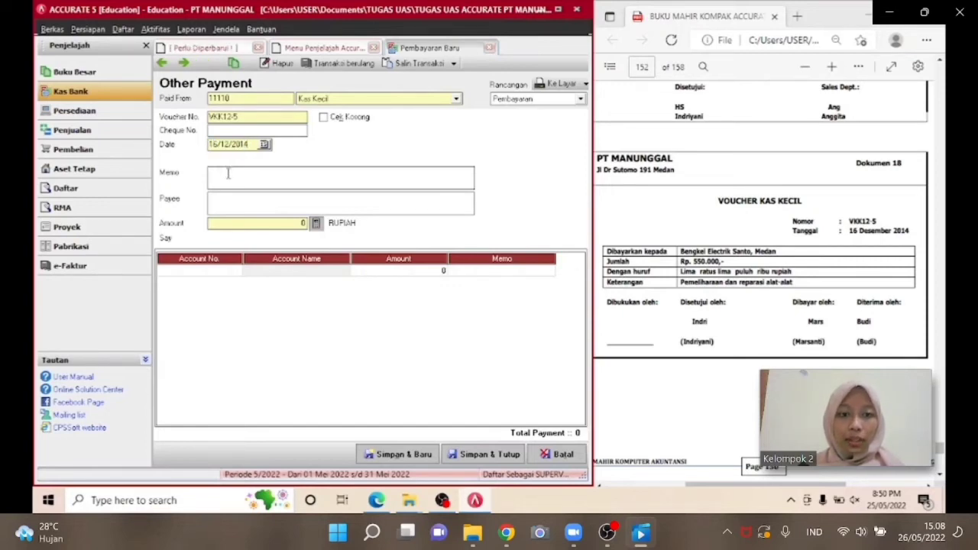
type("PE")
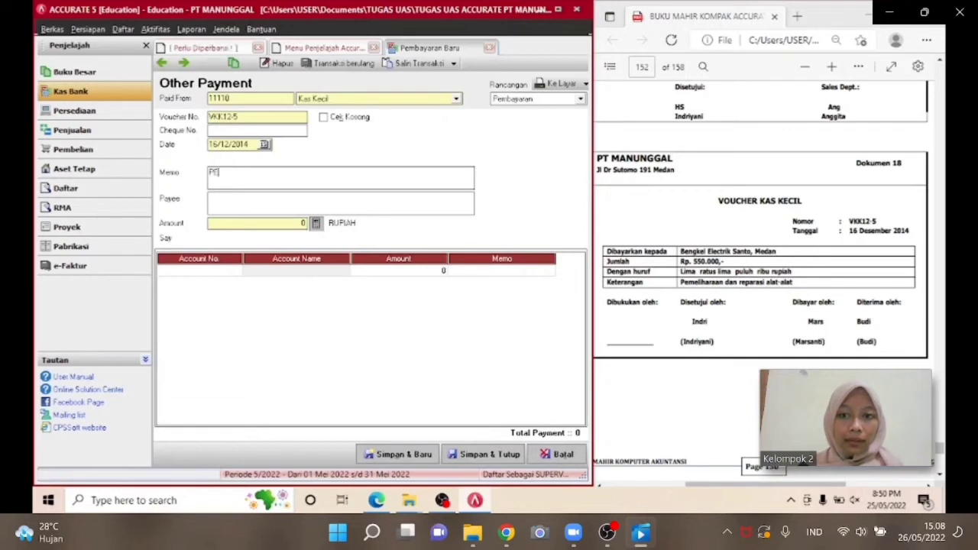
type("MELIHARAAN ")
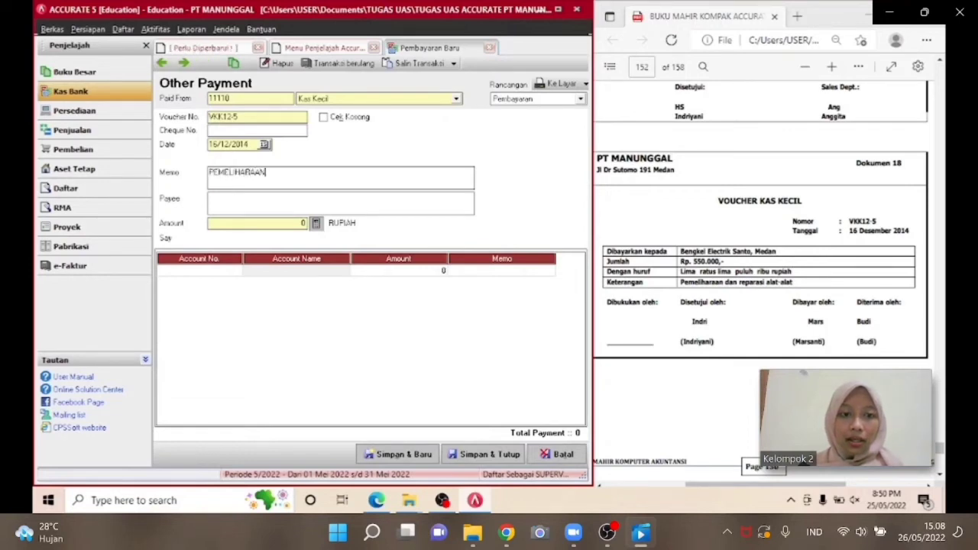
type("DAN REPA")
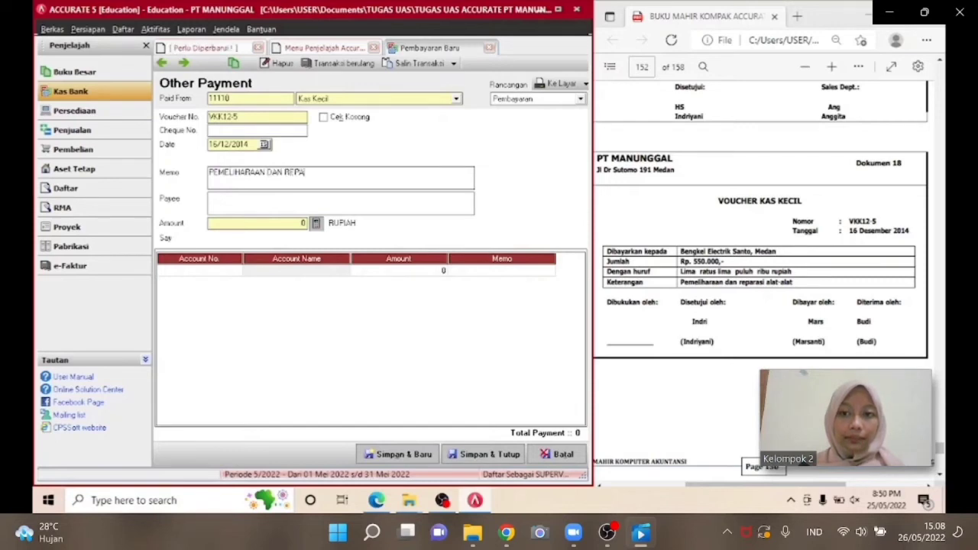
type("RASI ALA")
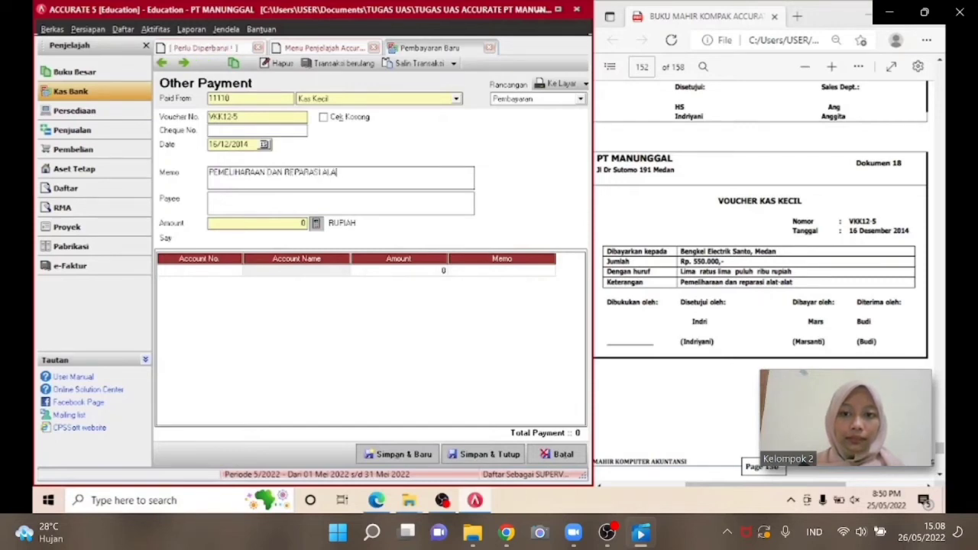
type("T-ALAT")
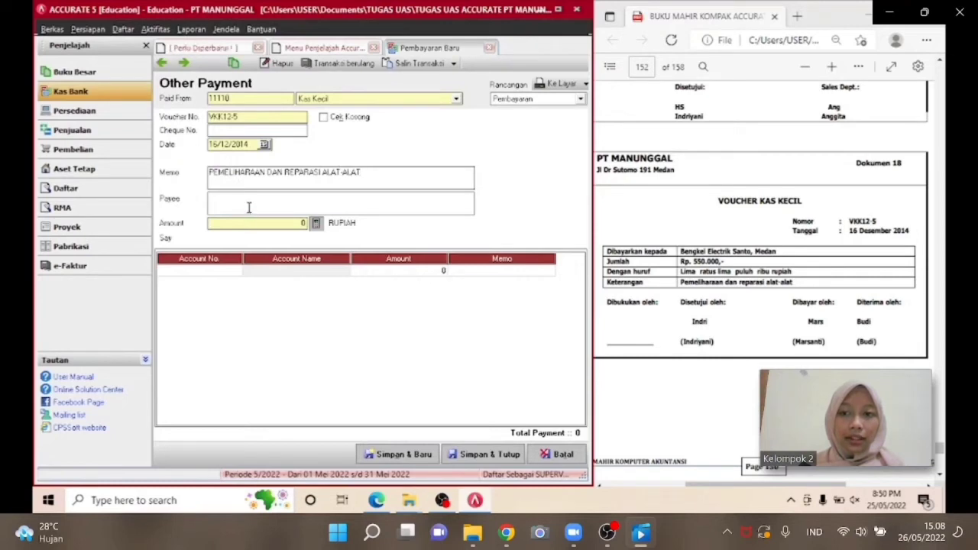
type("BENGKEL")
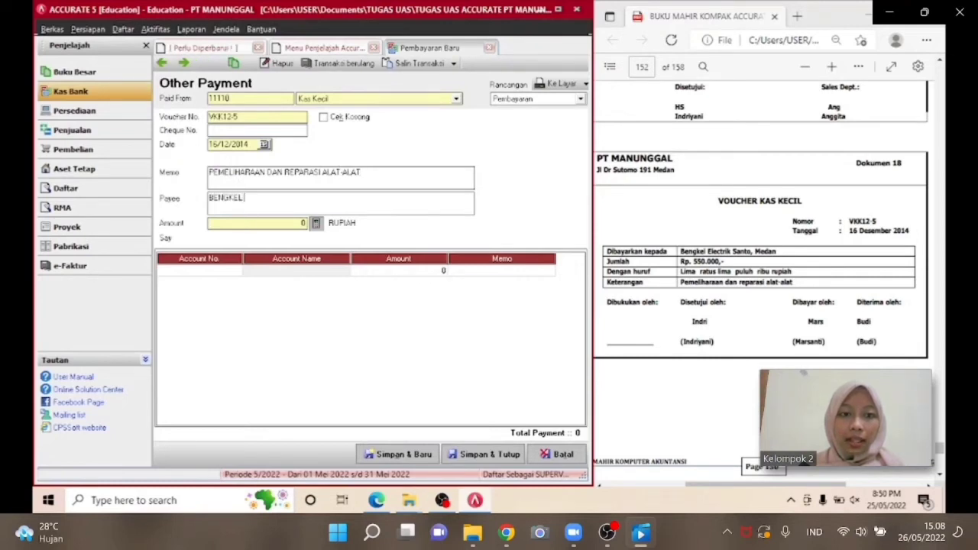
type(" ELECTRIK SANTO")
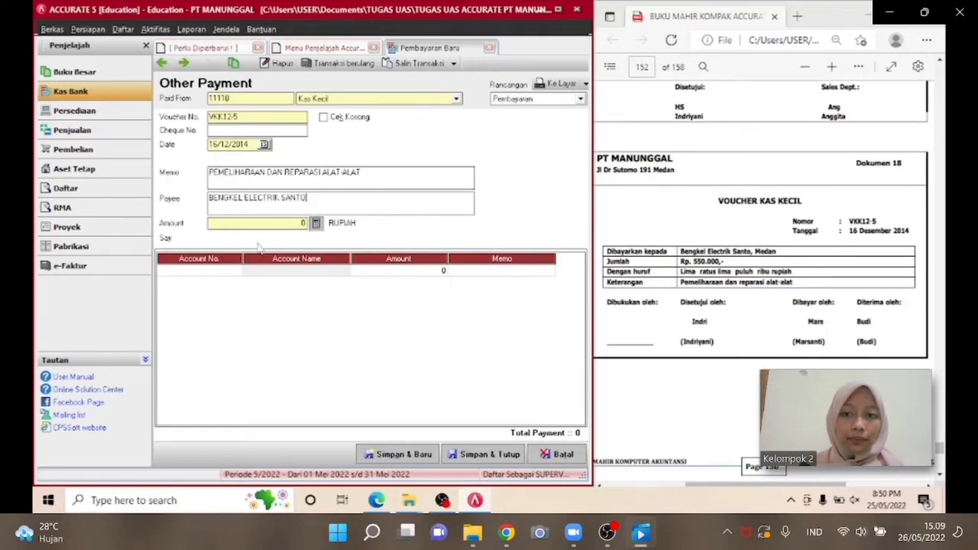
Add a payment line for account 62300 Beban Reparasi dan Pemeliharaan with amount 550000.
left_click(237, 272)
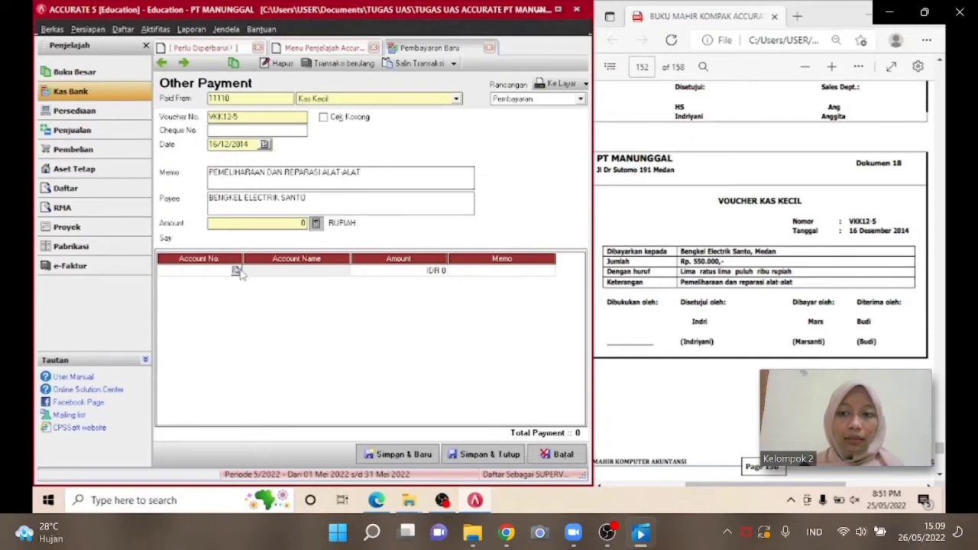
left_click(236, 270)
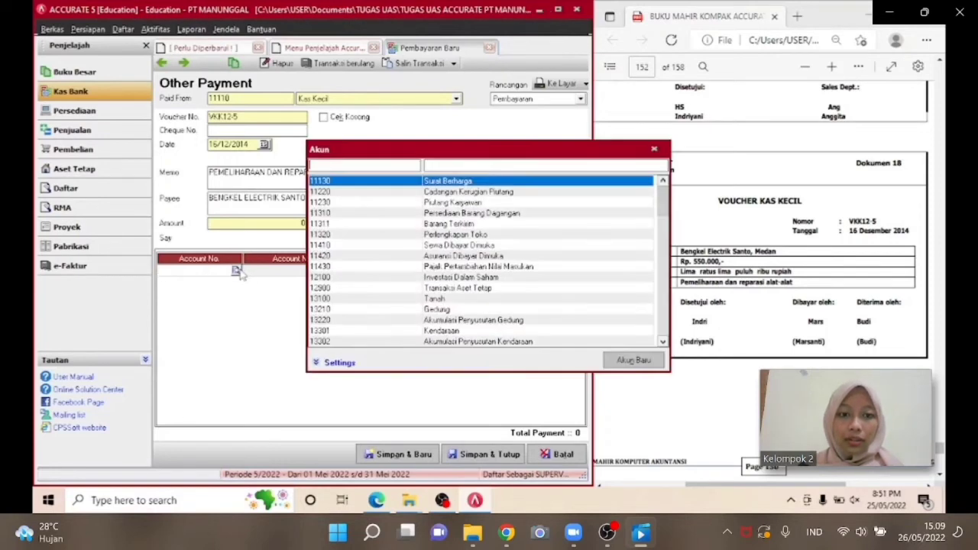
left_click(460, 164)
type("PEME")
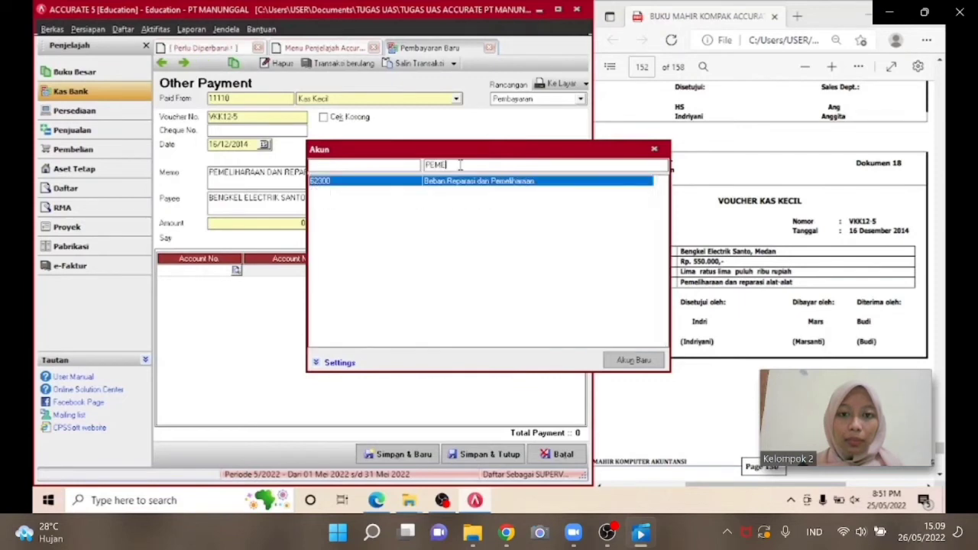
double_click(462, 181)
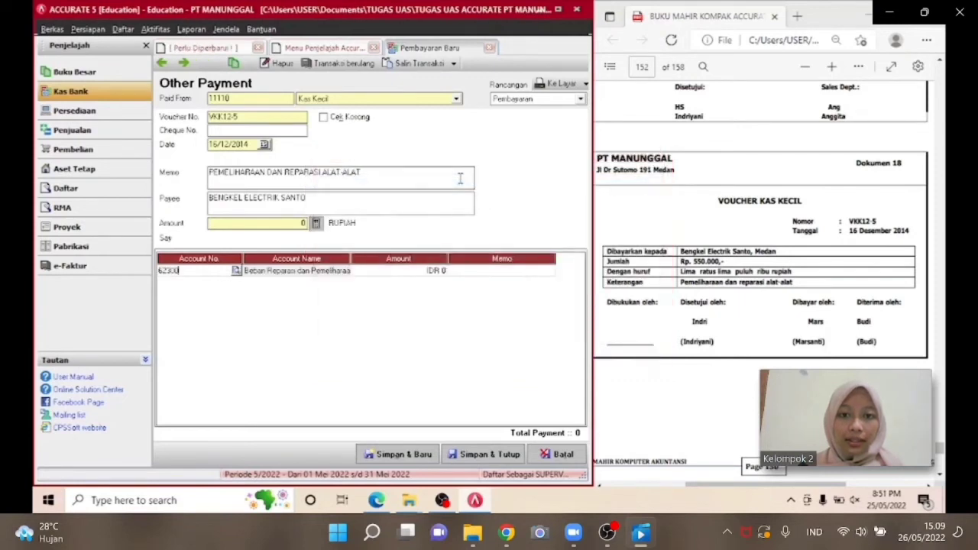
left_click(402, 270)
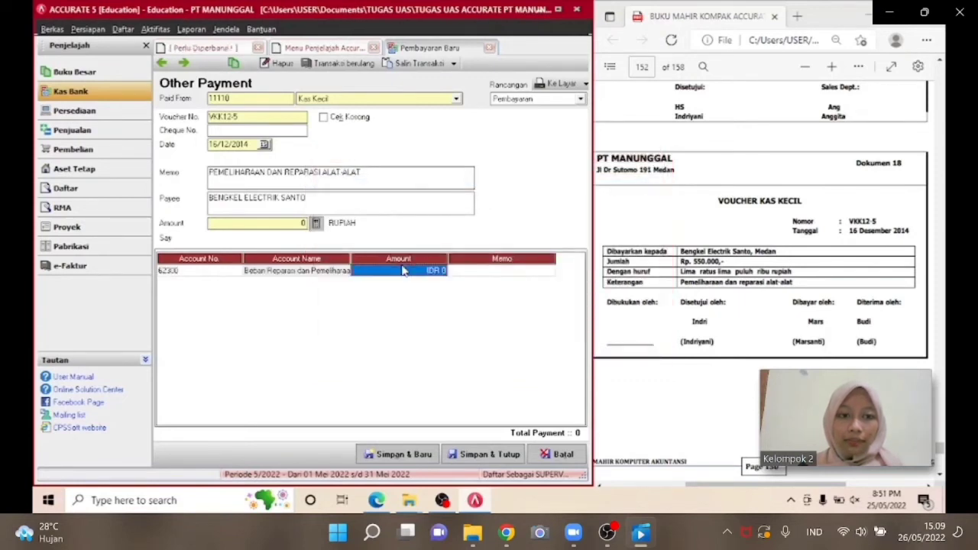
type("550000")
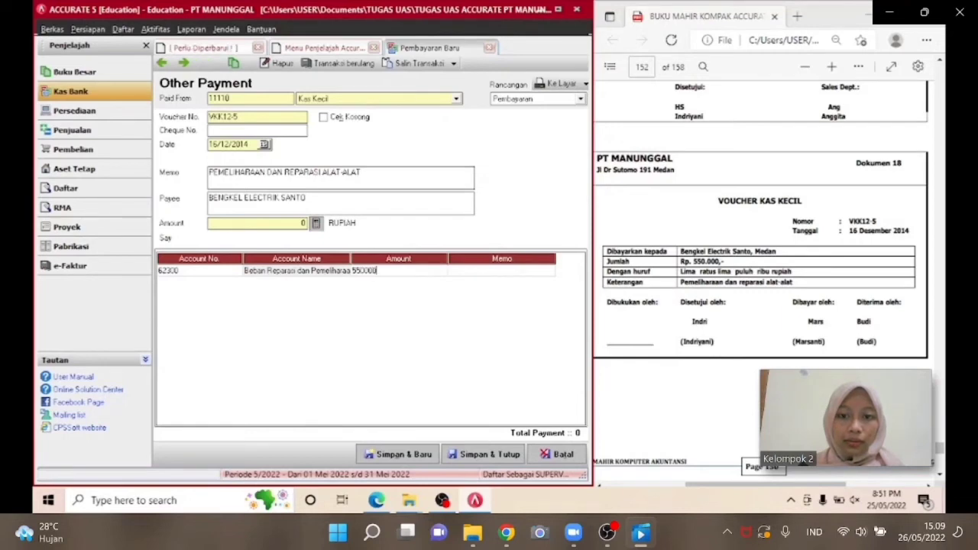
key("Return")
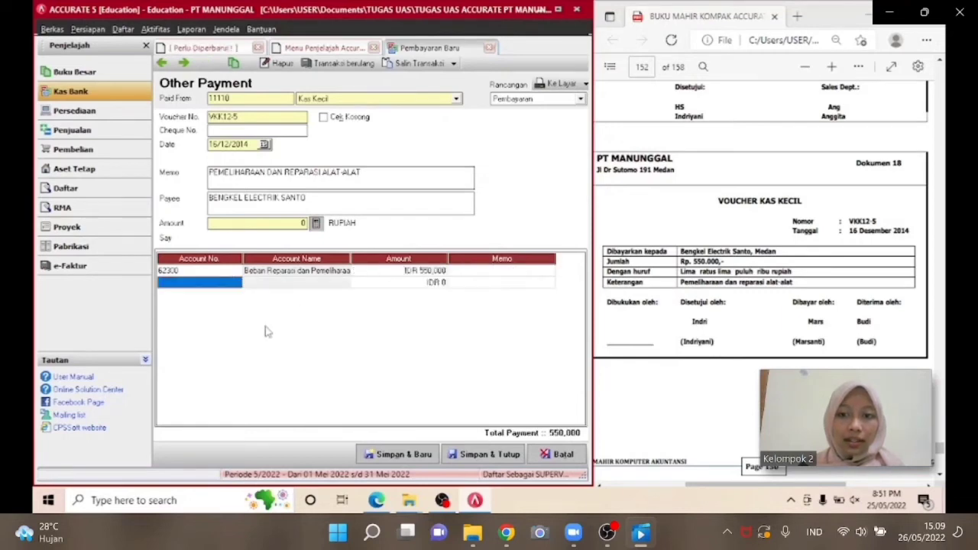
Fill the payment amount from the line total of 550,000 and save and close the voucher.
key("Up")
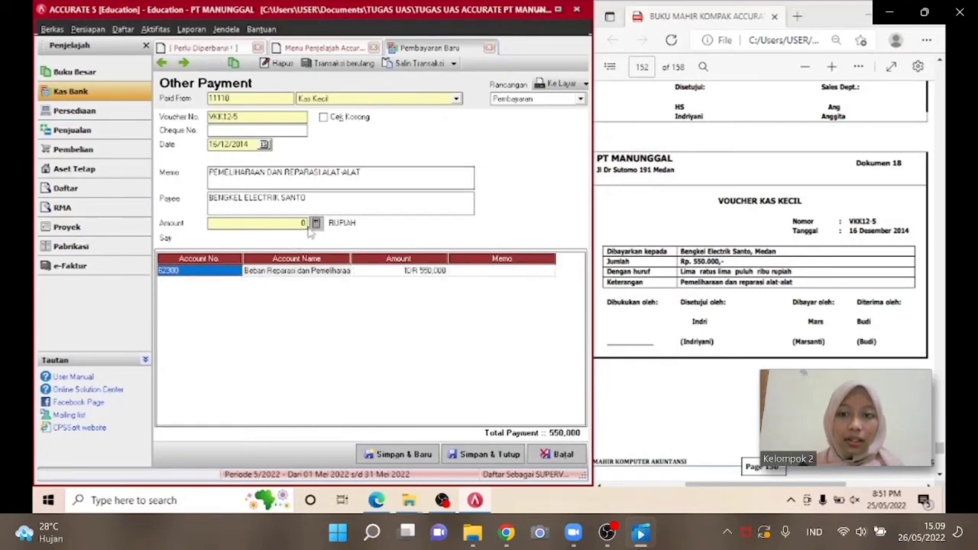
left_click(314, 225)
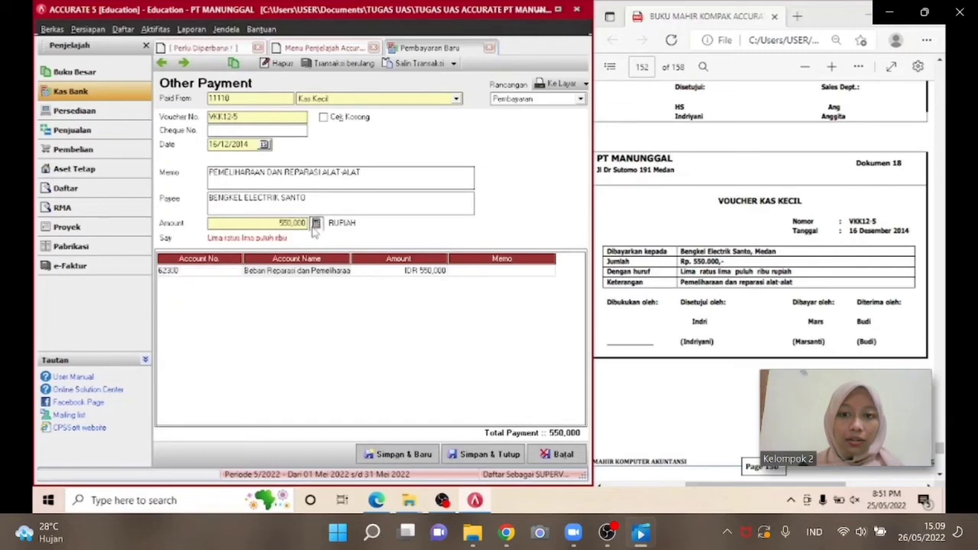
left_click(487, 454)
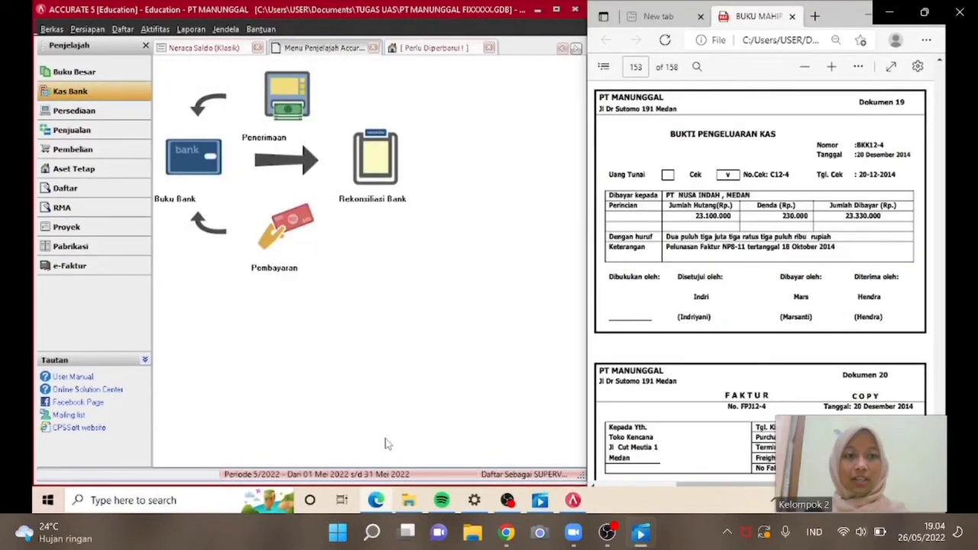
Start a new purchase payment and choose vendor PT Nusa Indah.
left_click(93, 150)
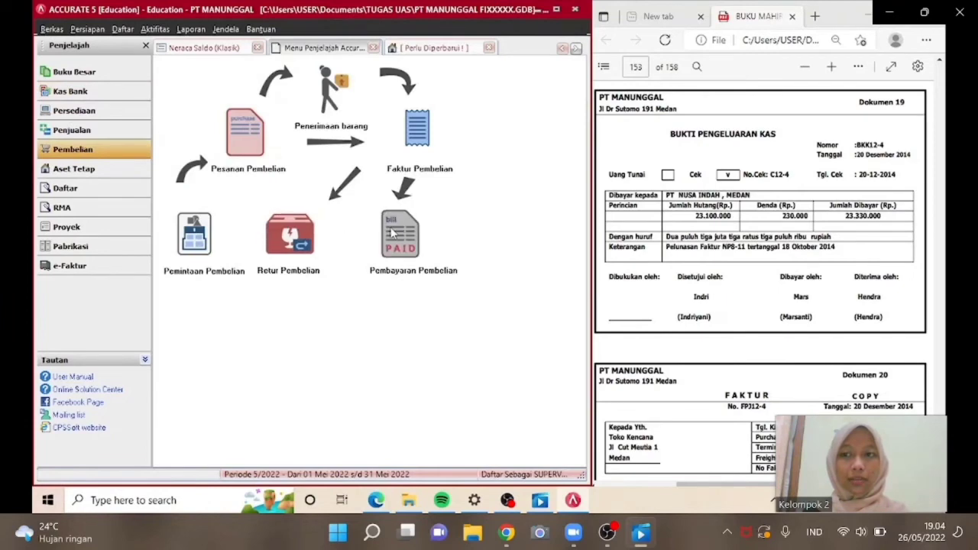
left_click(391, 233)
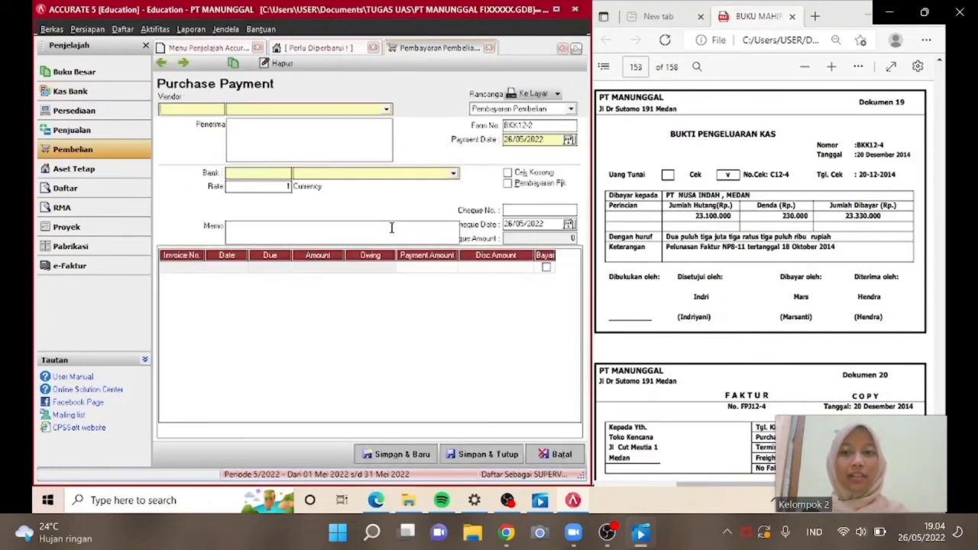
left_click(354, 116)
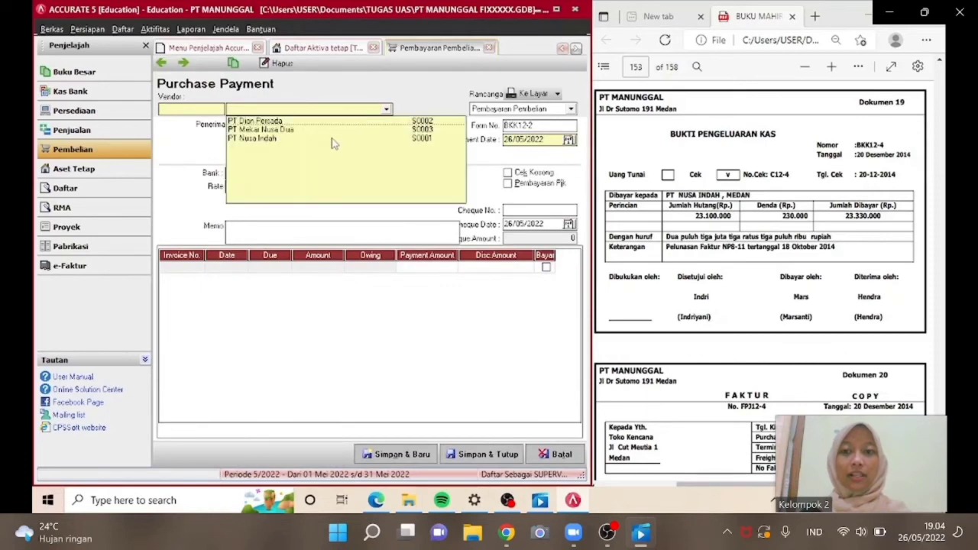
left_click(331, 141)
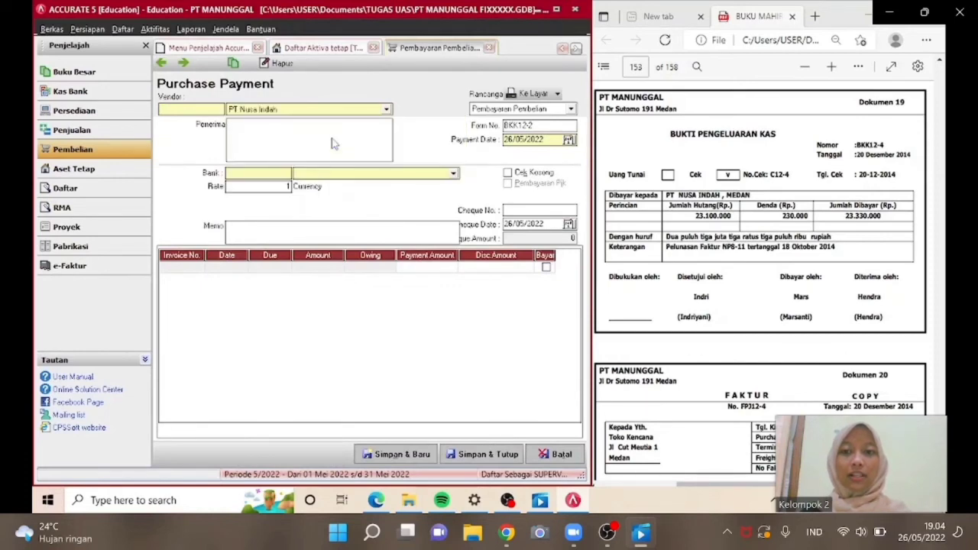
Set the form number to BKK12-4 and the payment date to 20/12/2014.
left_click(537, 127)
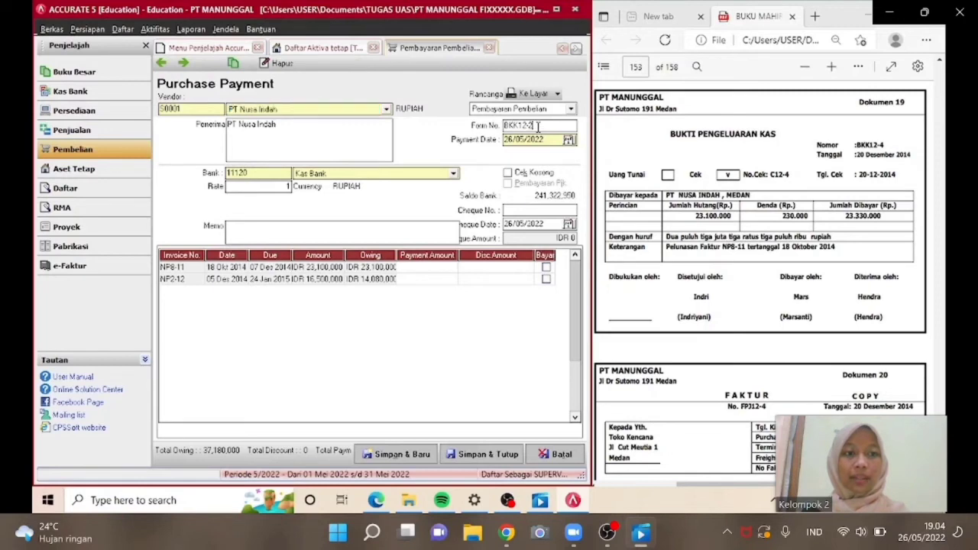
type("BKK12-4")
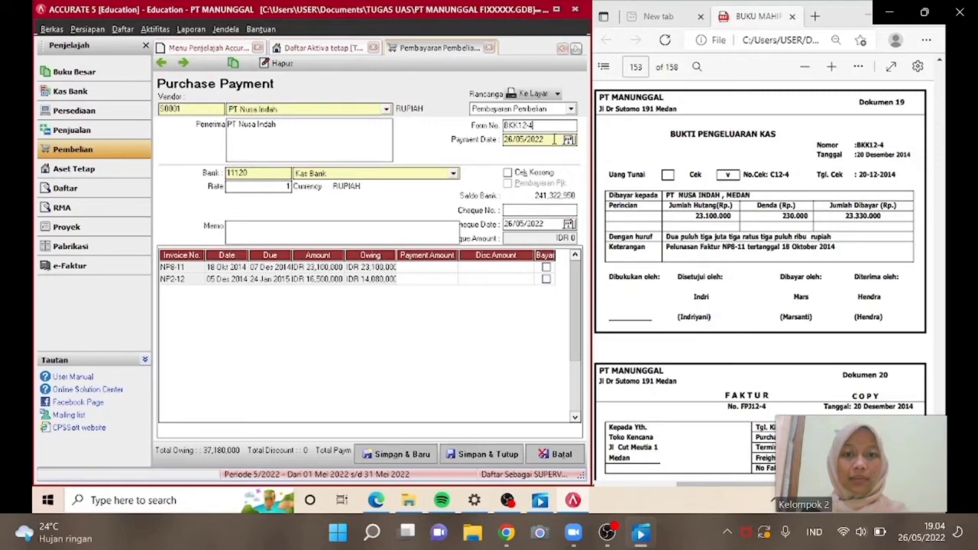
key("Tab")
type("2012")
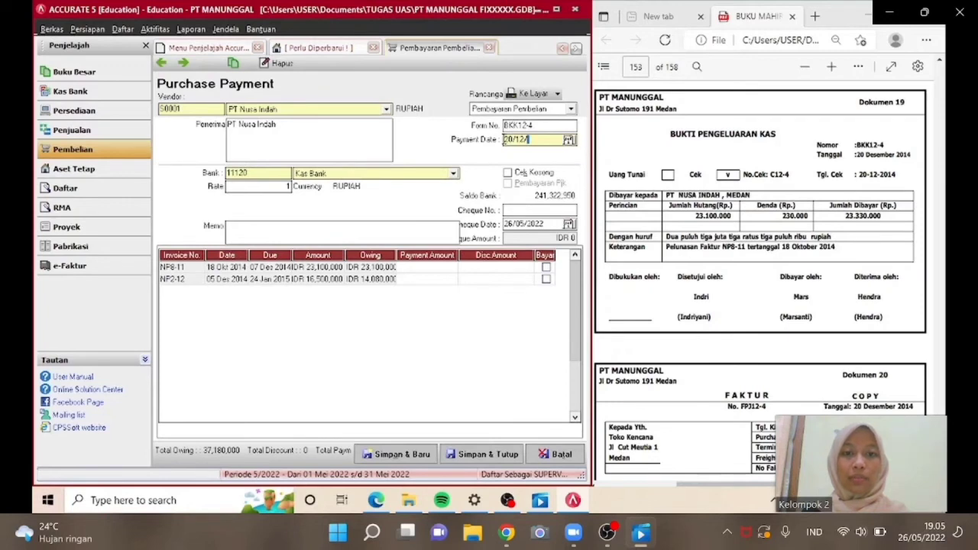
type("201PEL")
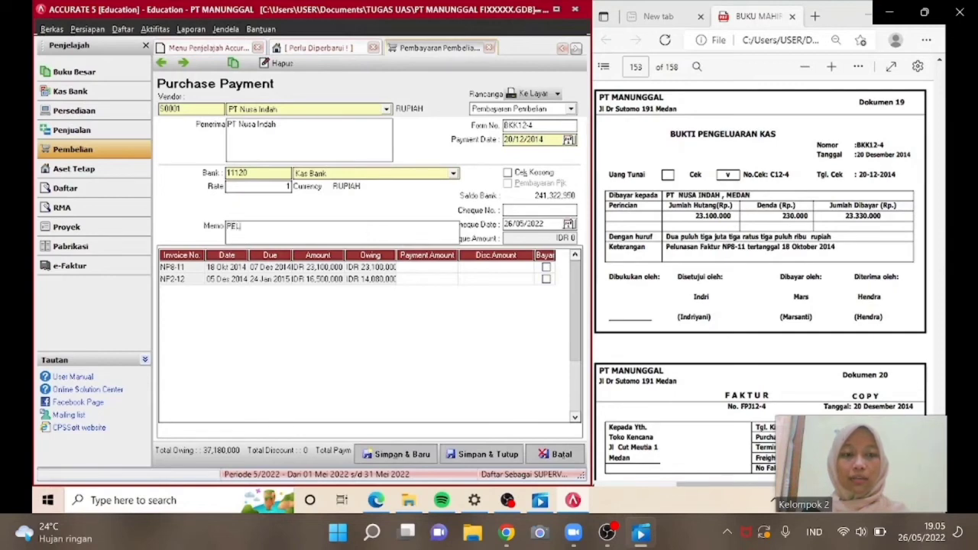
type("UNASAN FAKTUR")
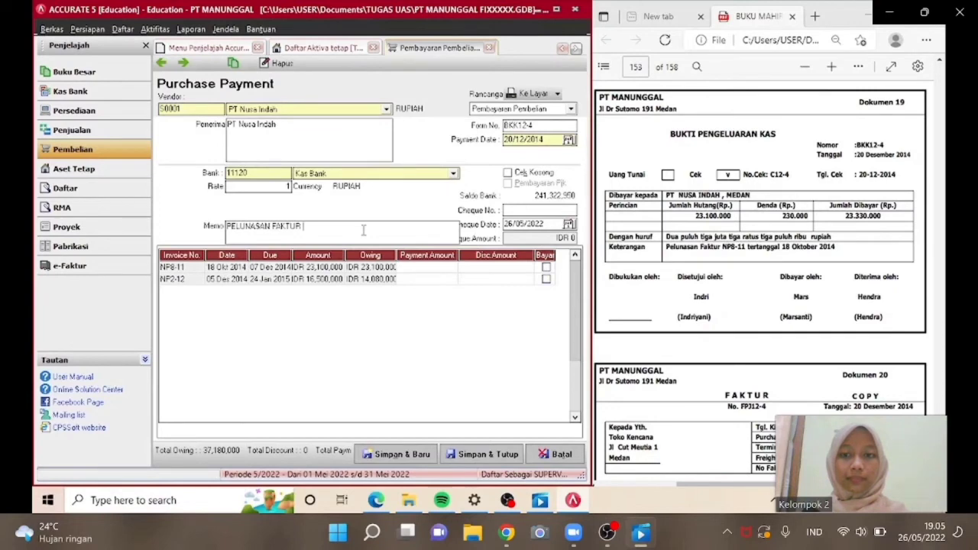
type(" NP8-11")
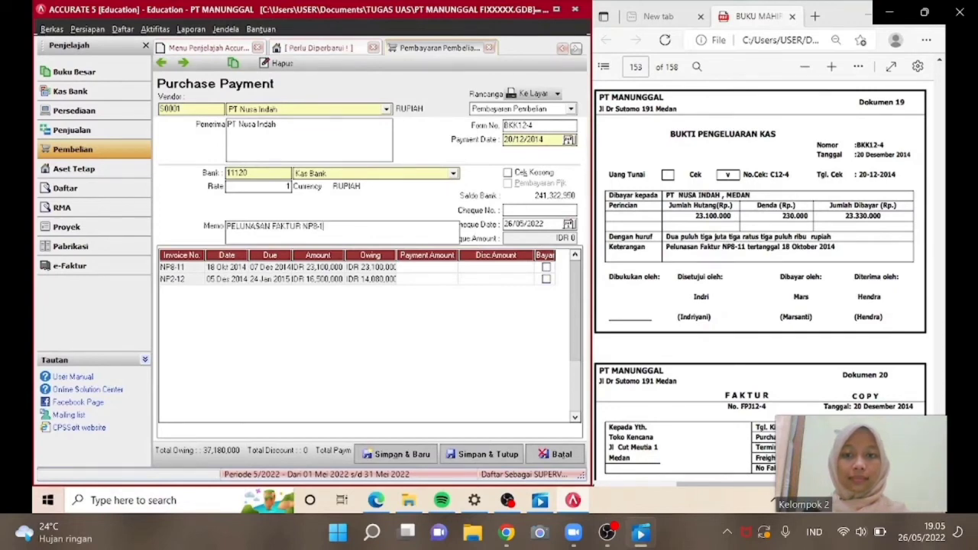
Set the cheque number to C12-4 and the cheque date to 20/12/2014.
left_click(537, 210)
type("C12-4")
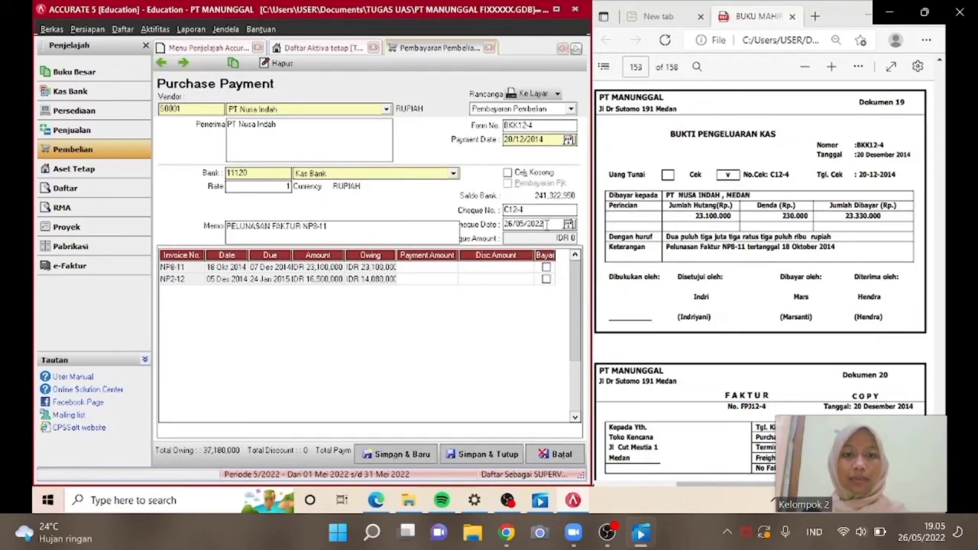
key("Tab")
type("20/12/201")
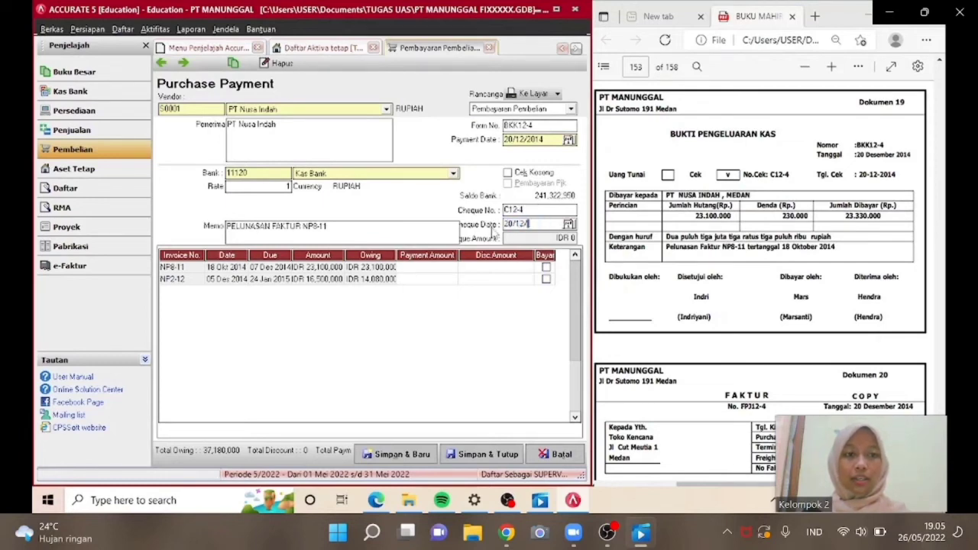
type("4")
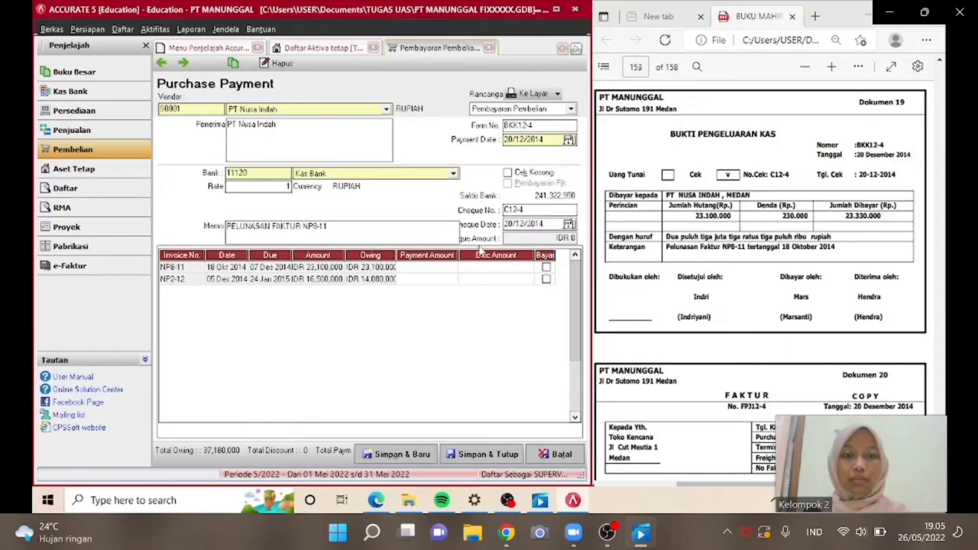
Mark invoice NP8-11 for payment and open its discount information.
left_click(545, 267)
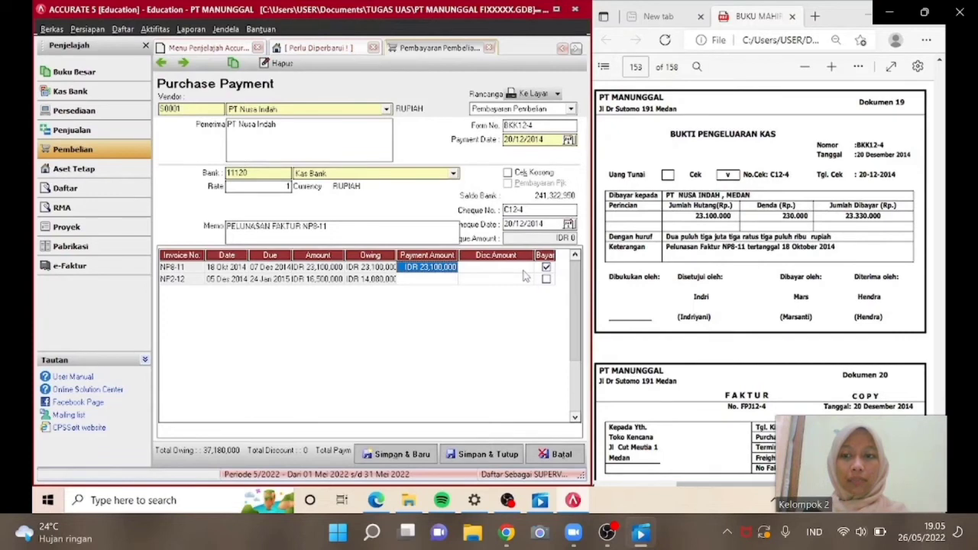
left_click(522, 268)
right_click(524, 271)
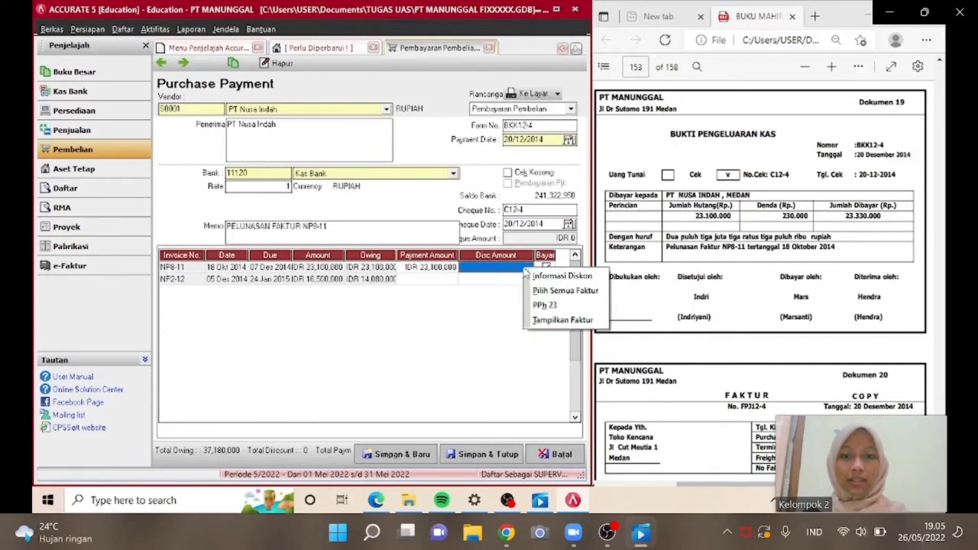
left_click(451, 267)
right_click(449, 266)
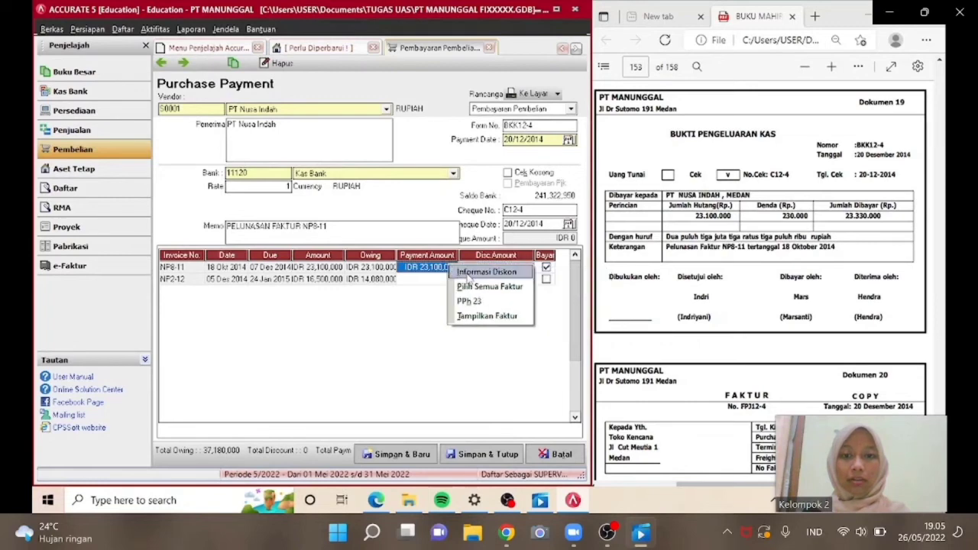
left_click(482, 272)
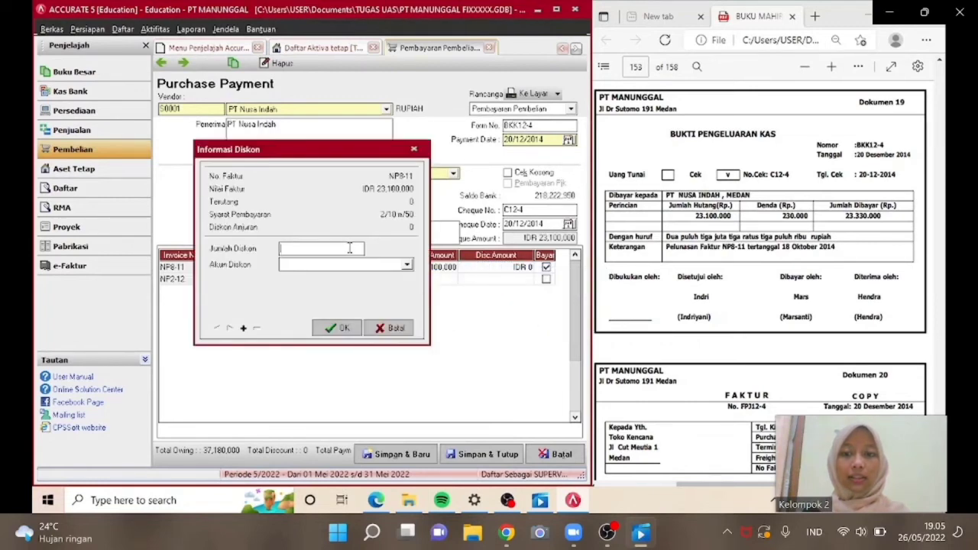
Enter a discount amount of -230.000 on account Beban Denda and confirm it.
type("-230.")
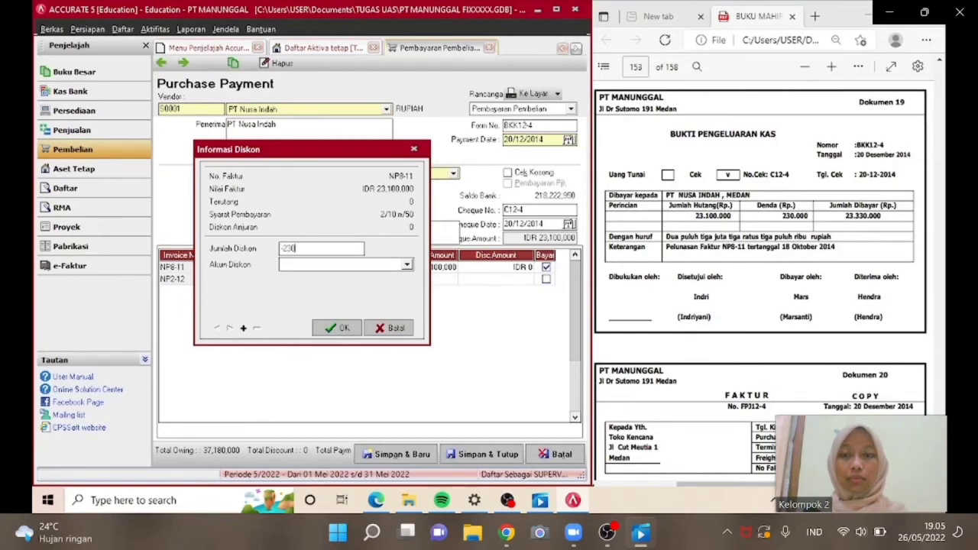
type("000")
key("Tab")
left_click(349, 265)
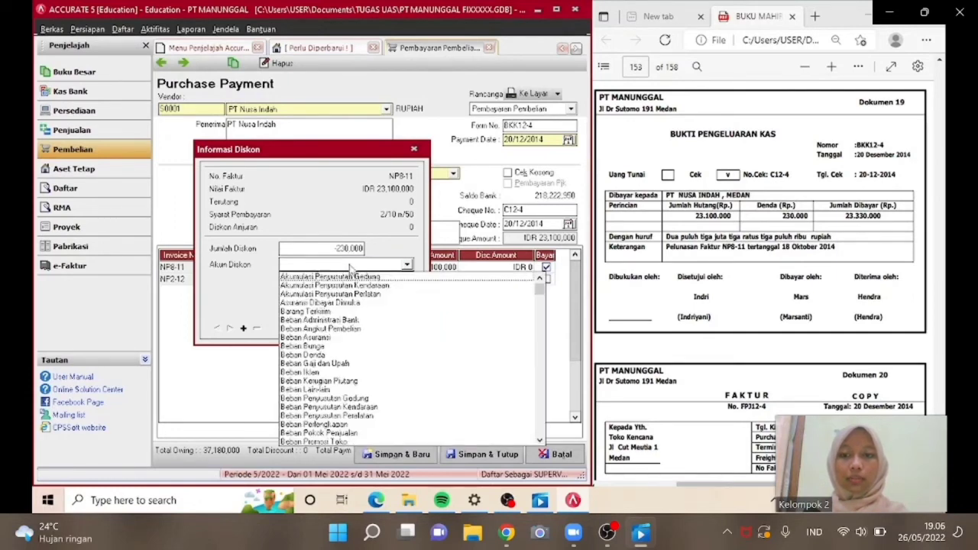
type("Beb")
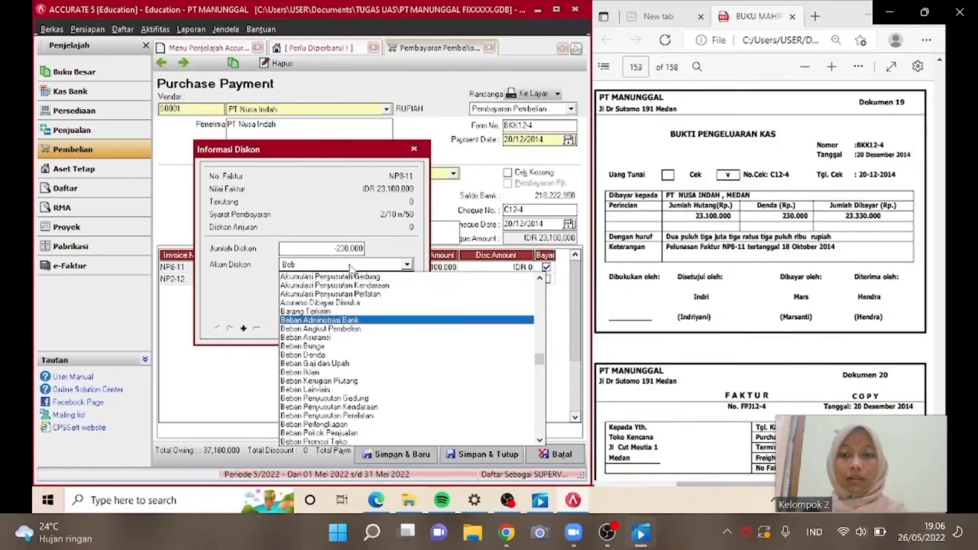
left_click(312, 356)
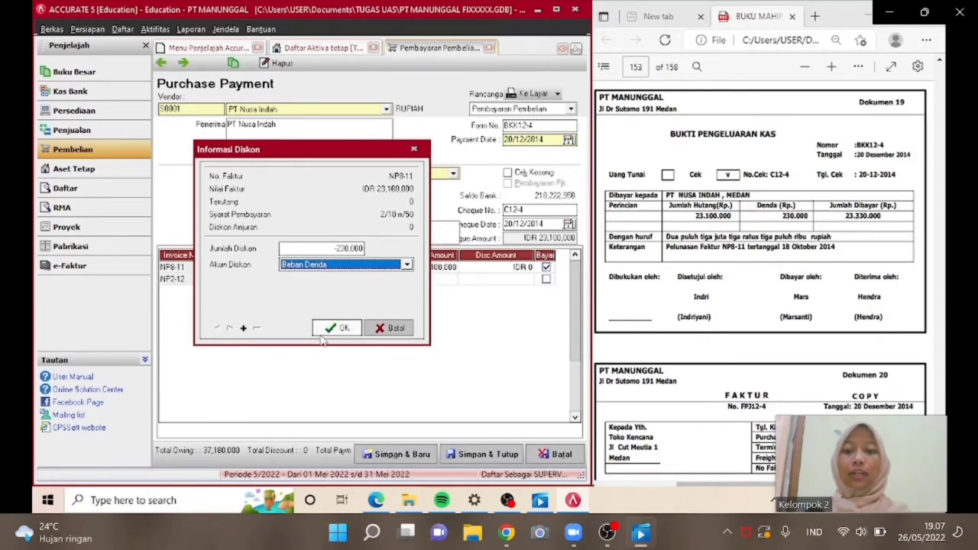
left_click(327, 329)
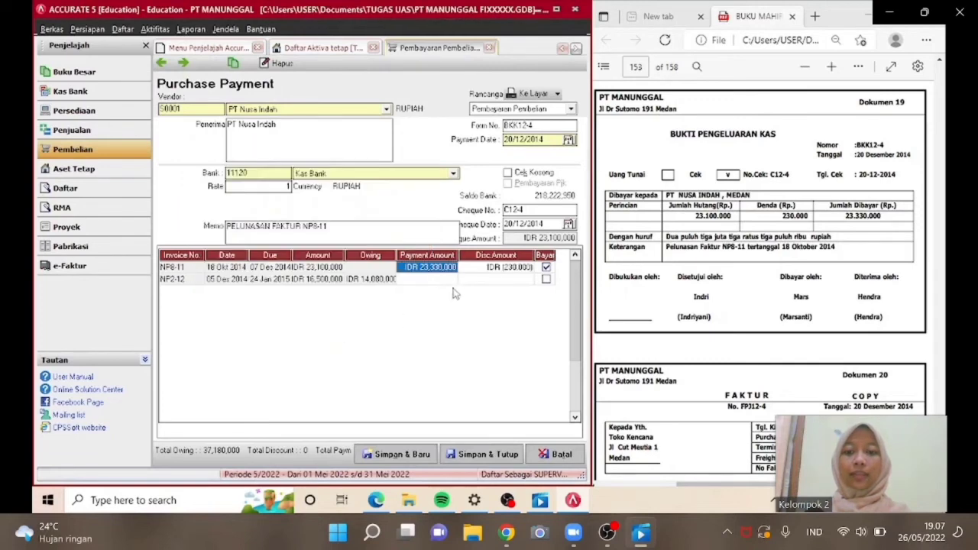
Fill the cheque amount from the payment total and save and close the purchase payment.
left_click(509, 240)
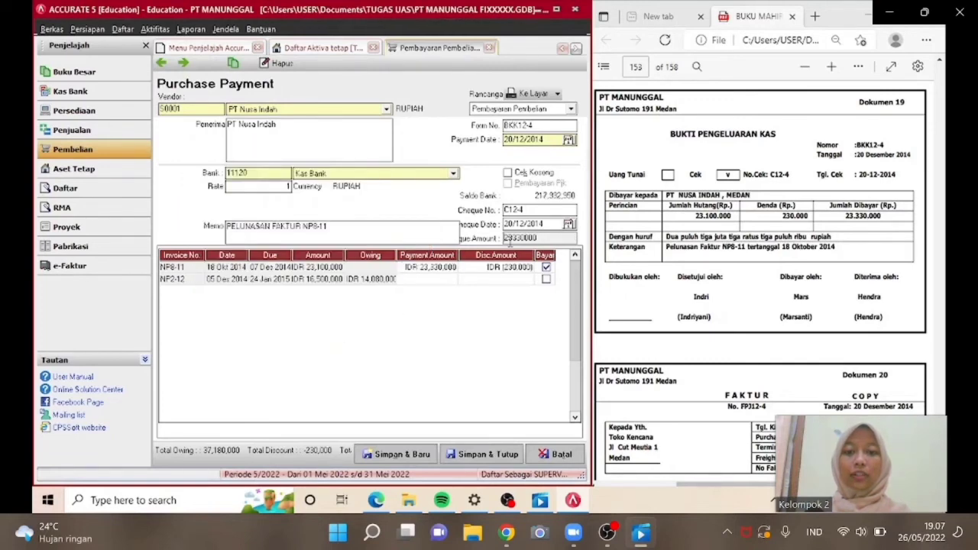
left_click(487, 341)
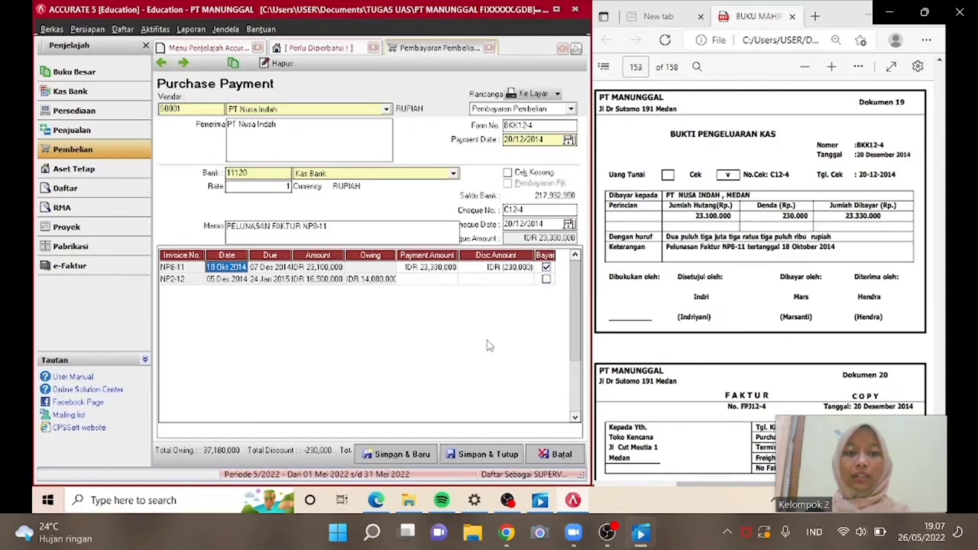
left_click(473, 456)
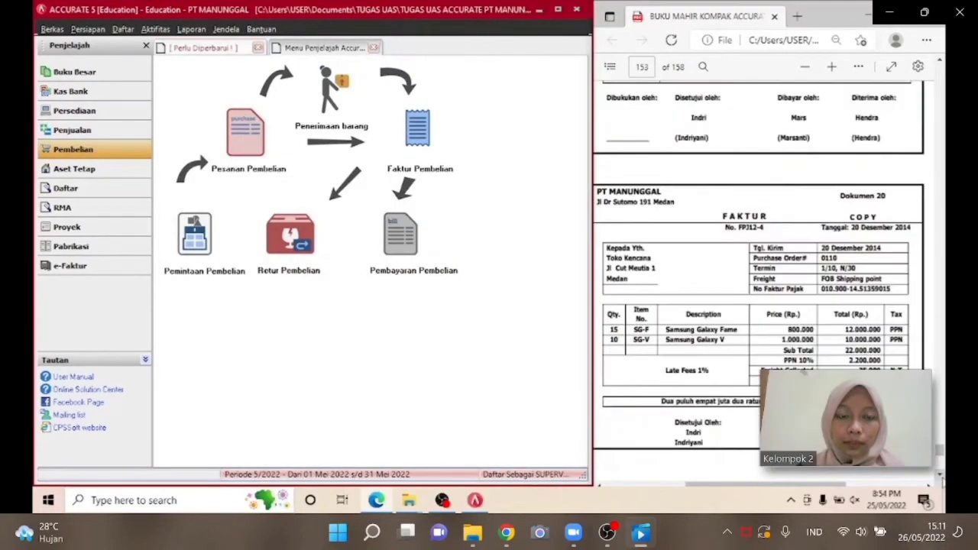
Start a new sales invoice and choose customer Toko Kencana.
left_click(93, 131)
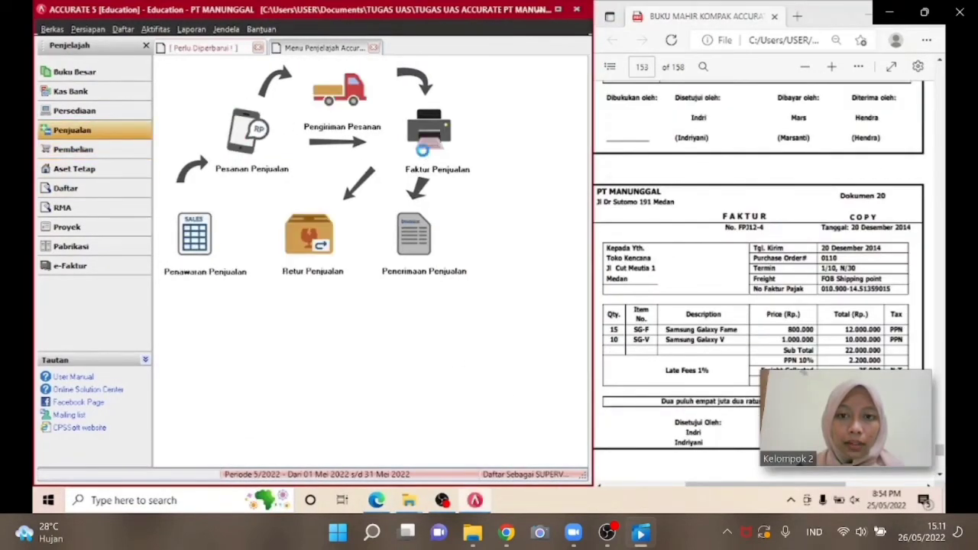
left_click(425, 153)
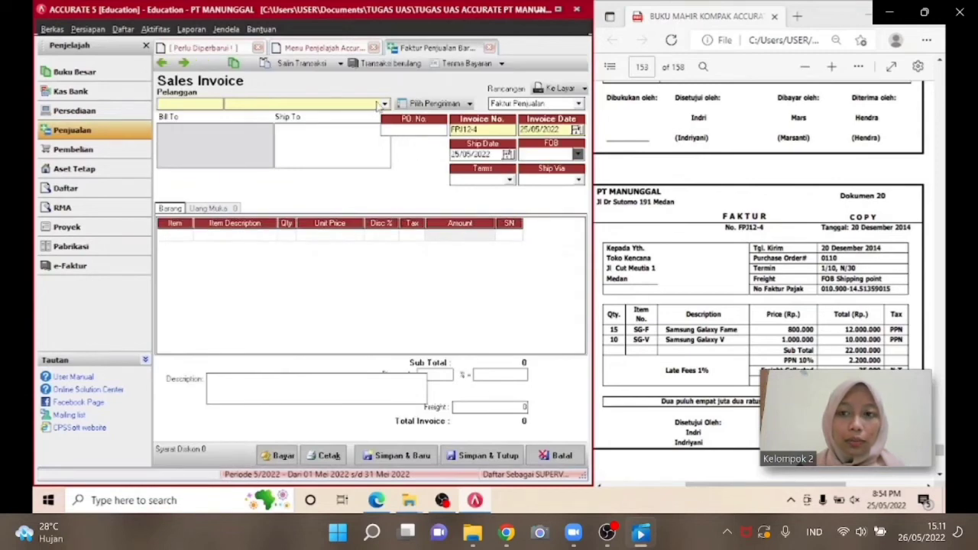
left_click(383, 104)
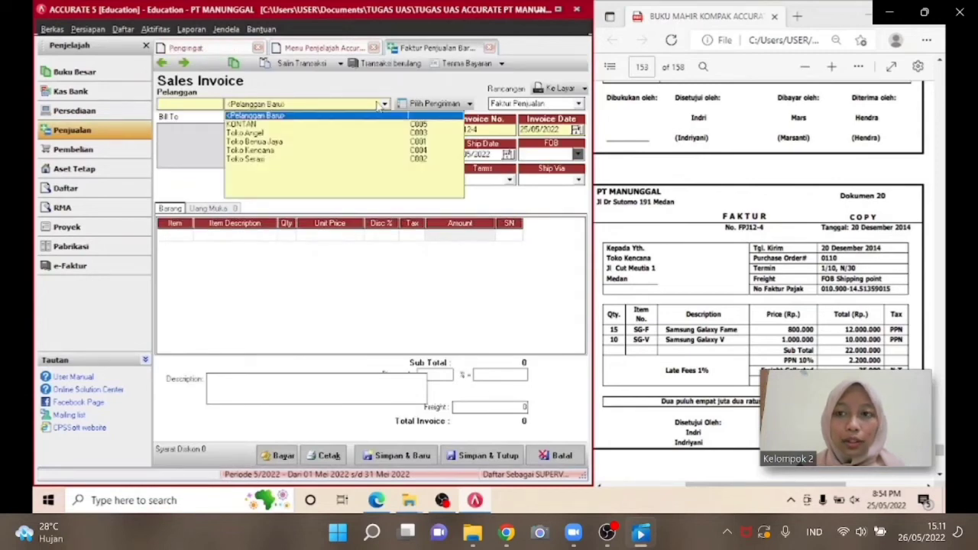
left_click(291, 151)
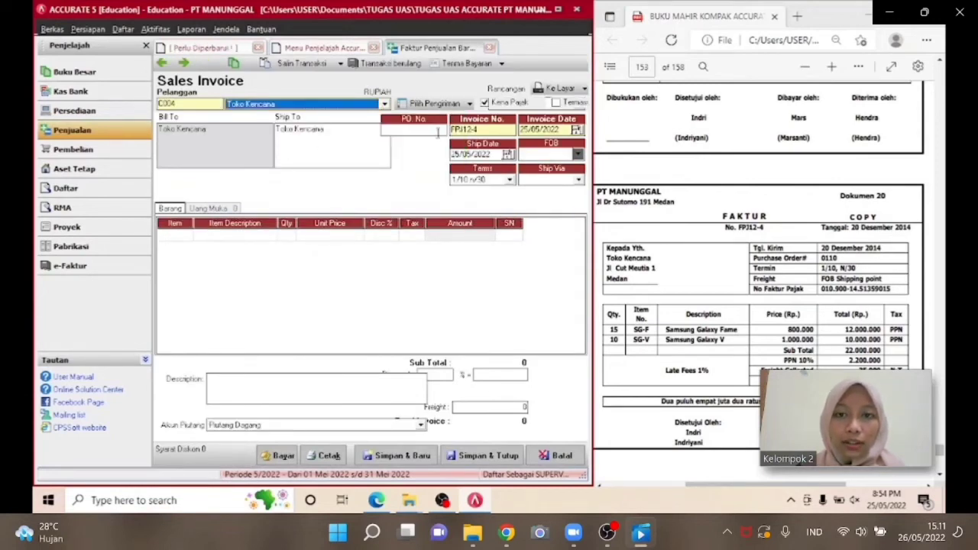
Enter PO number 0110 and set the invoice date to 20/12/2014.
left_click(396, 133)
type("0")
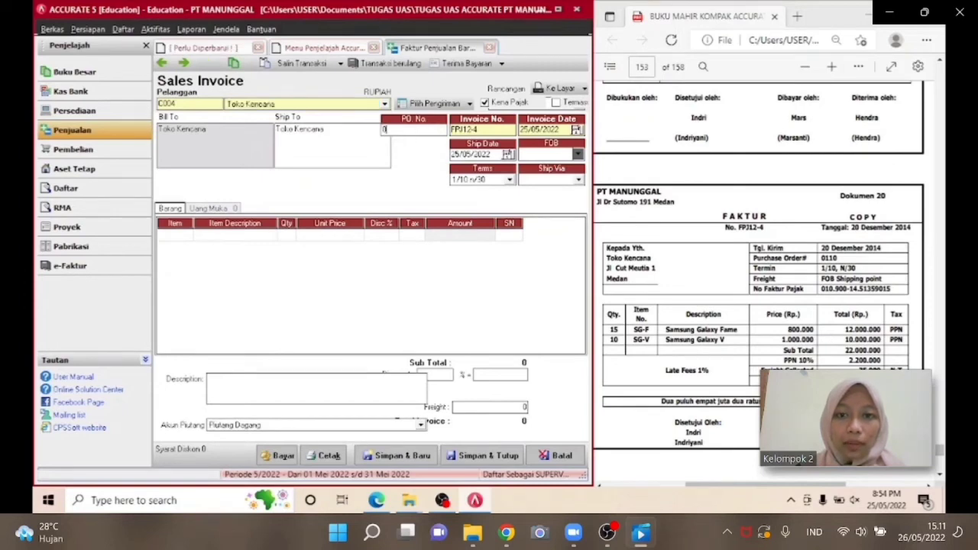
type("110")
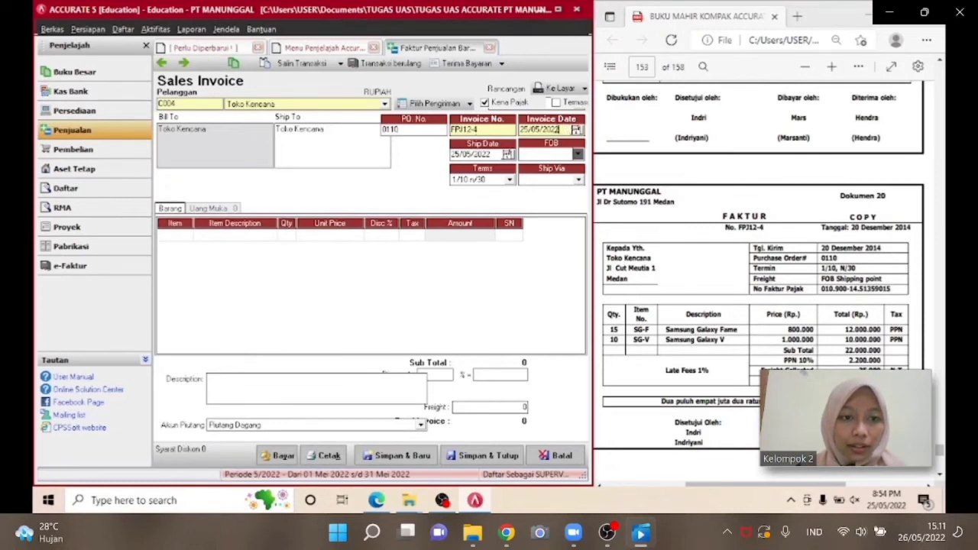
left_click(559, 130)
type("20/1")
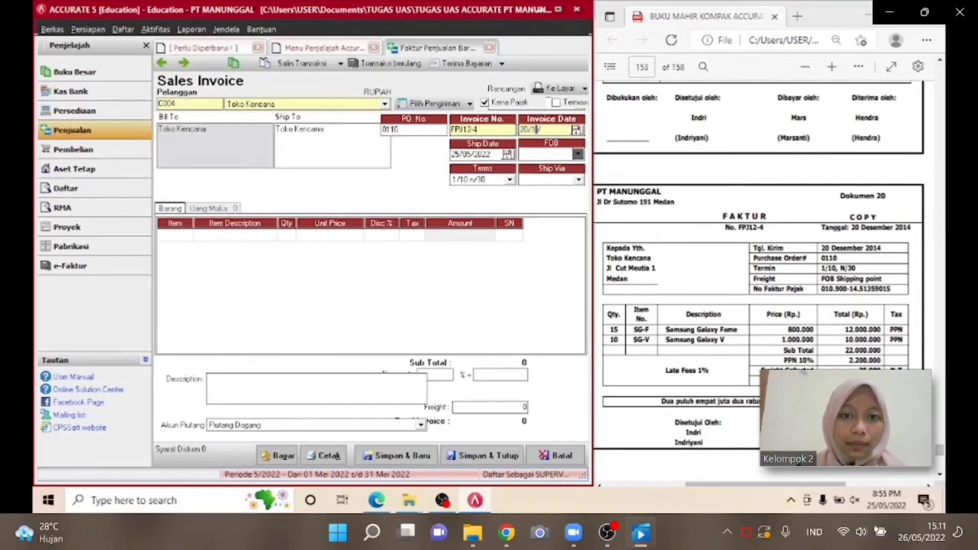
type("2/2014")
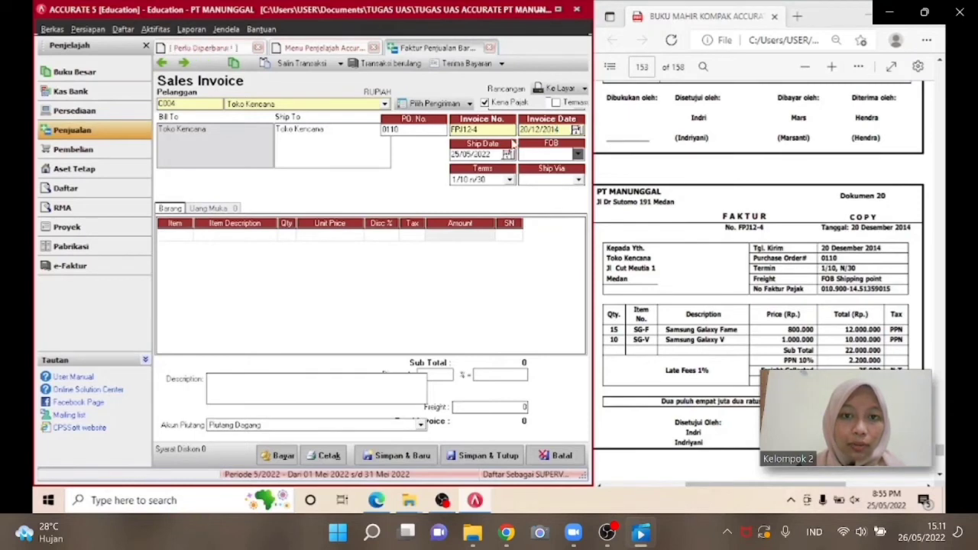
Set the ship date to 20/12/2014 and choose Shipping Point as the FOB.
left_click_drag(495, 153, 461, 153)
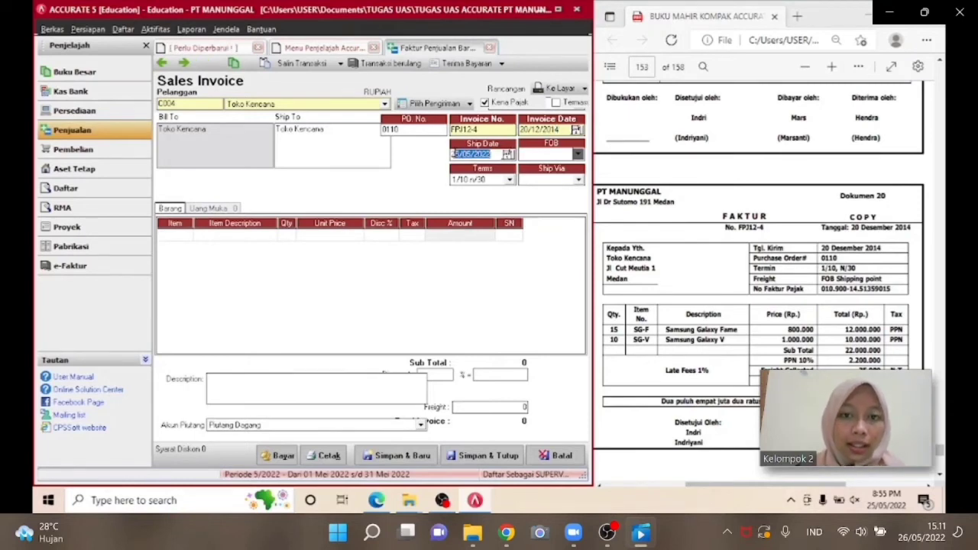
type("20/12/201")
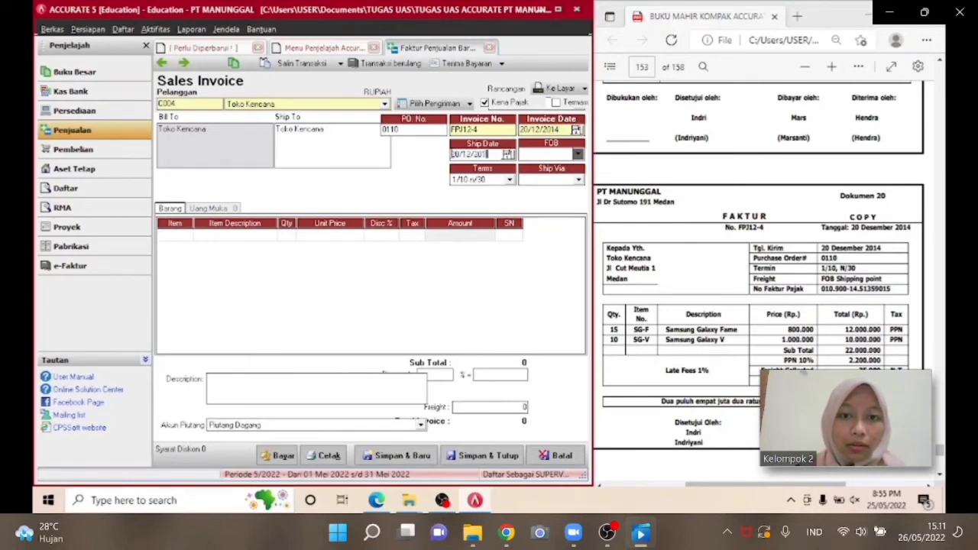
type("4")
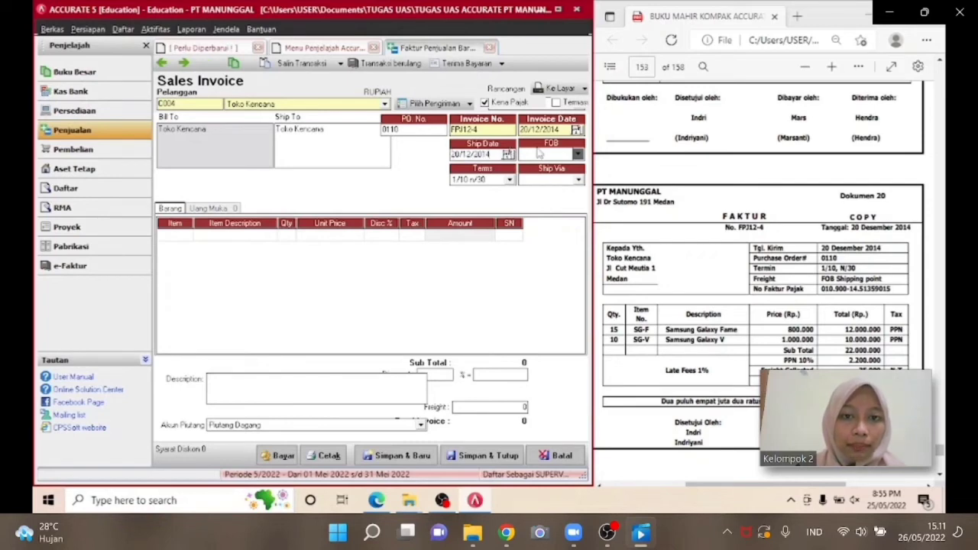
left_click(539, 153)
left_click(540, 168)
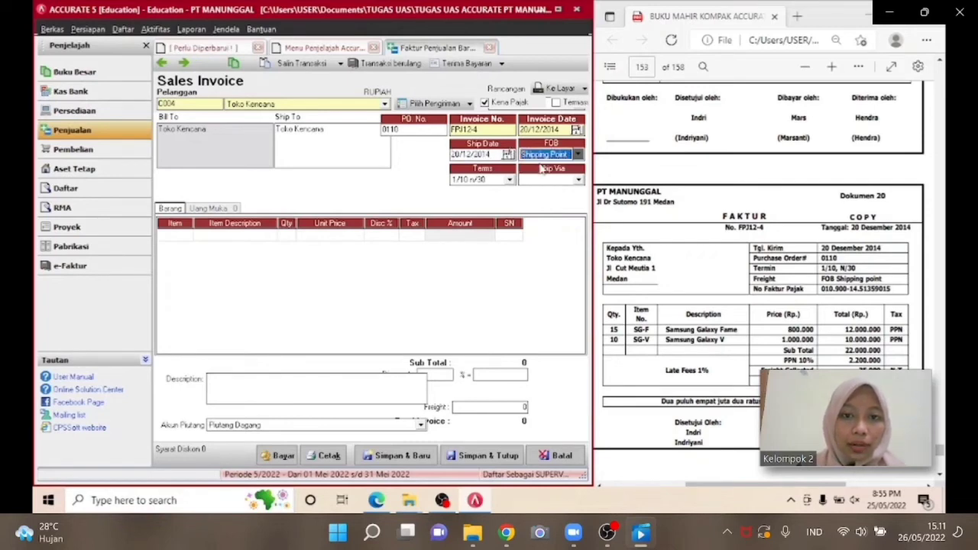
Add item SG-F Samsung Galaxy Fame with quantity 15 at a unit price of 800.000.
left_click(186, 237)
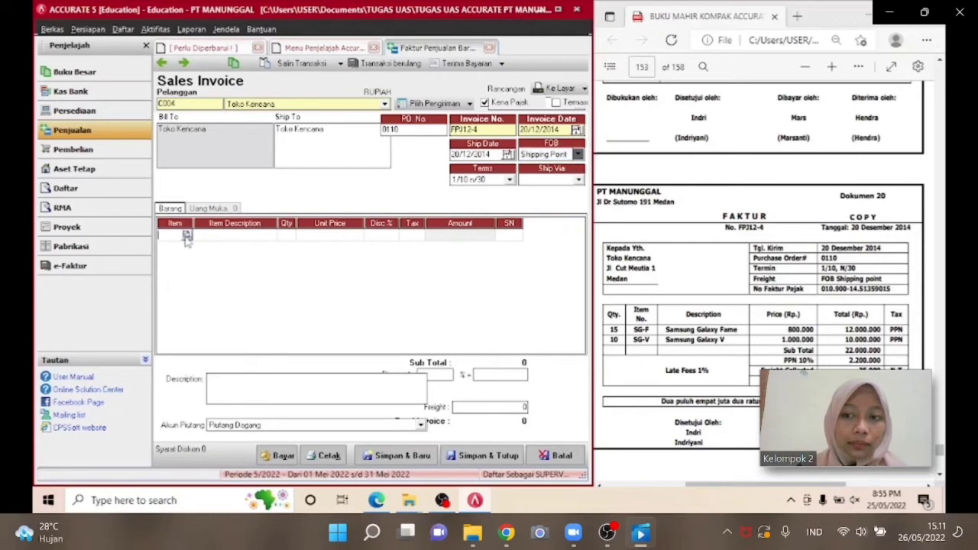
left_click(186, 235)
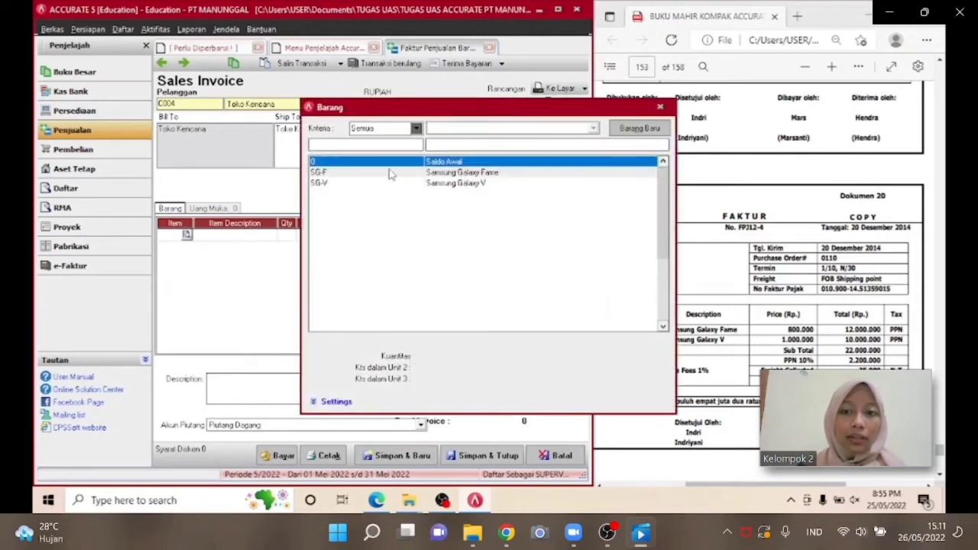
double_click(389, 172)
left_click(288, 238)
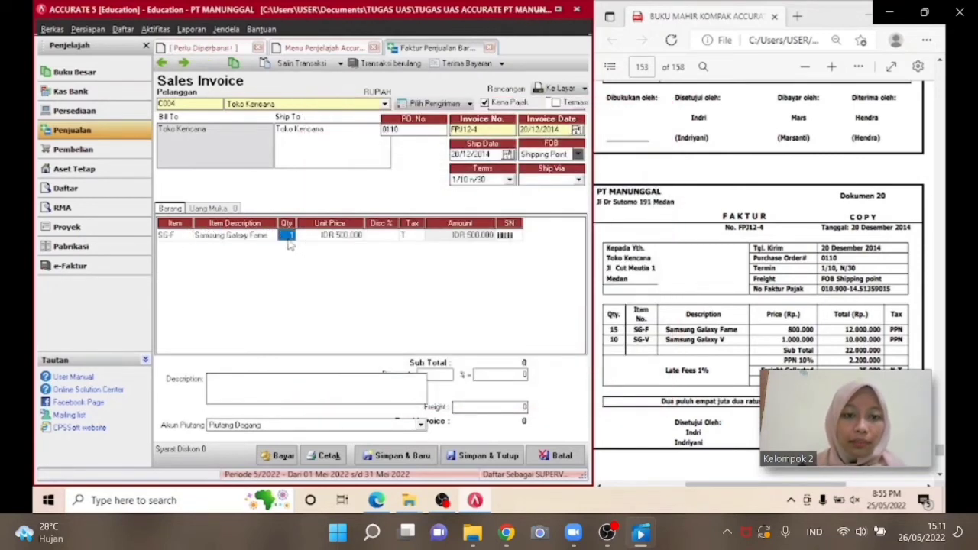
type("15")
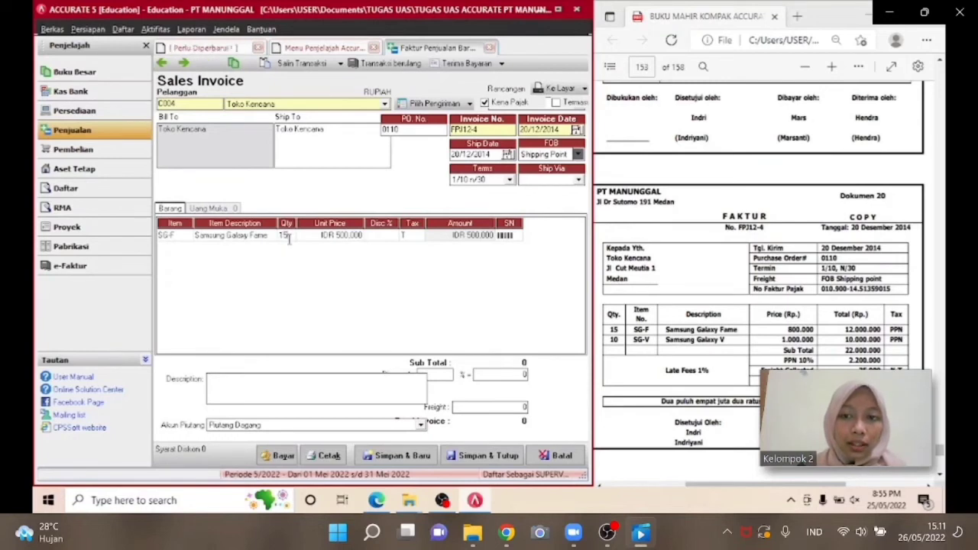
key("Tab")
type("800.")
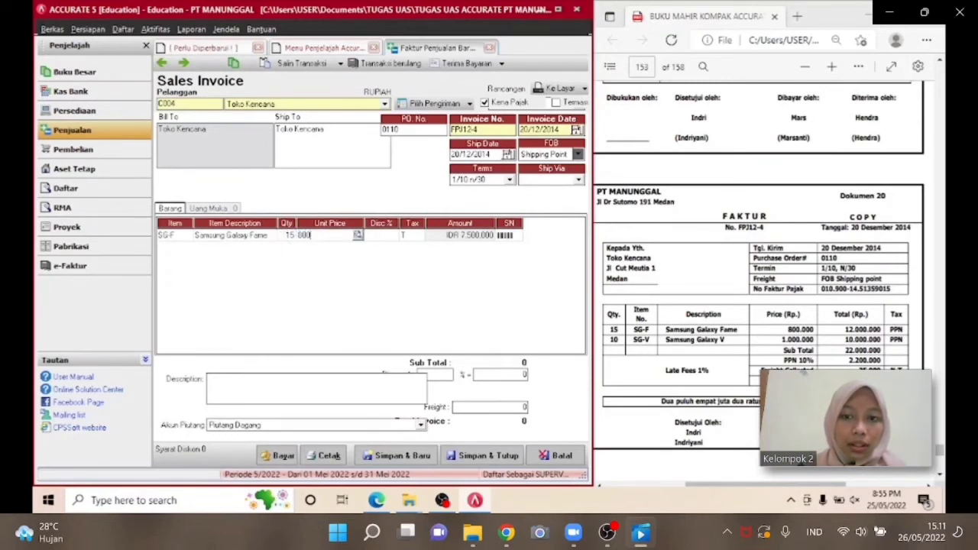
type("000")
key("Tab")
key("Tab")
key("Tab")
key("Tab")
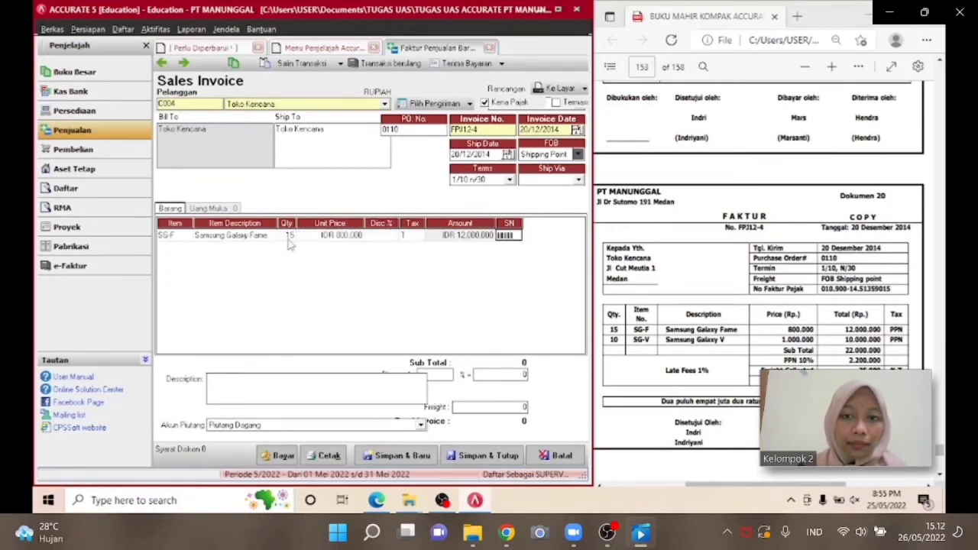
key("Tab")
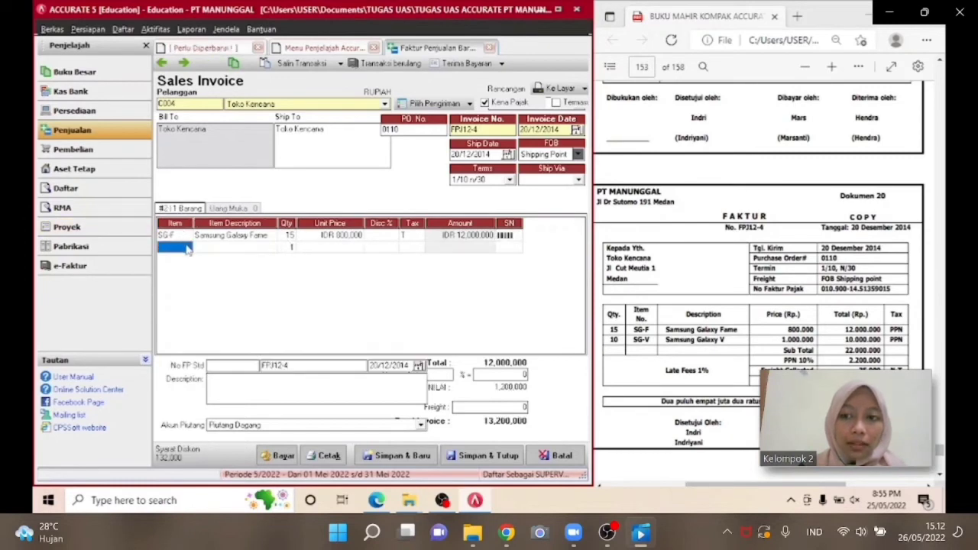
Add item SG-V Samsung Galaxy V with quantity 10 at a unit price of 1.000.000.
left_click(187, 247)
left_click(185, 247)
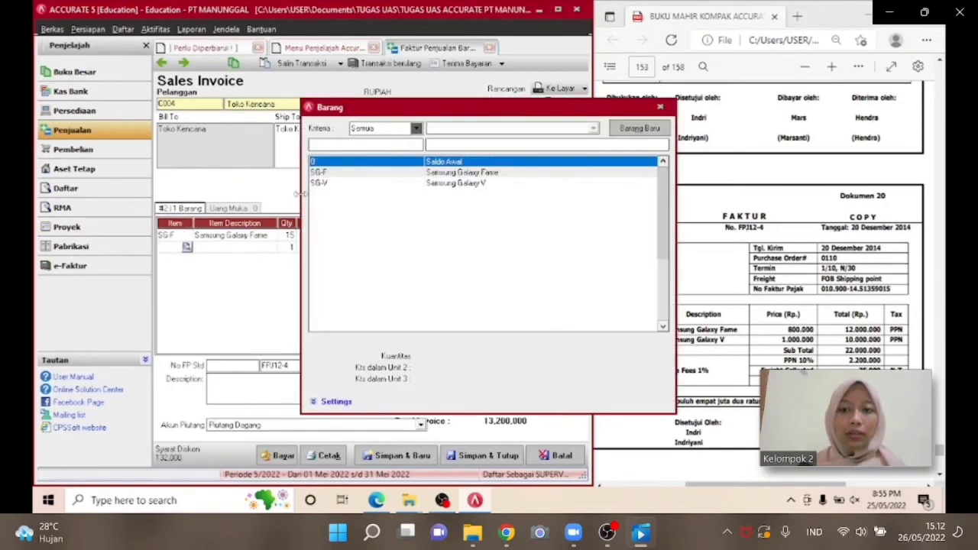
double_click(321, 185)
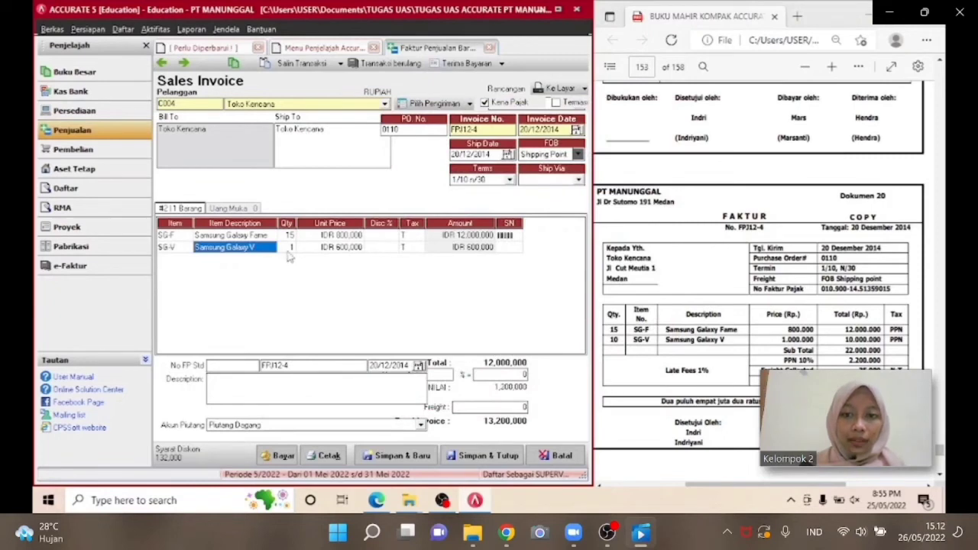
left_click(288, 252)
type("10")
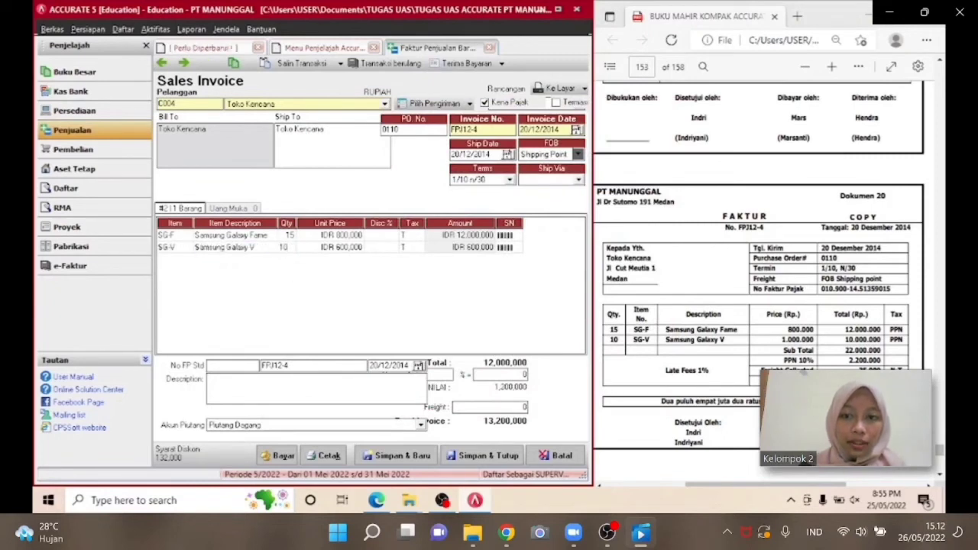
key("Tab")
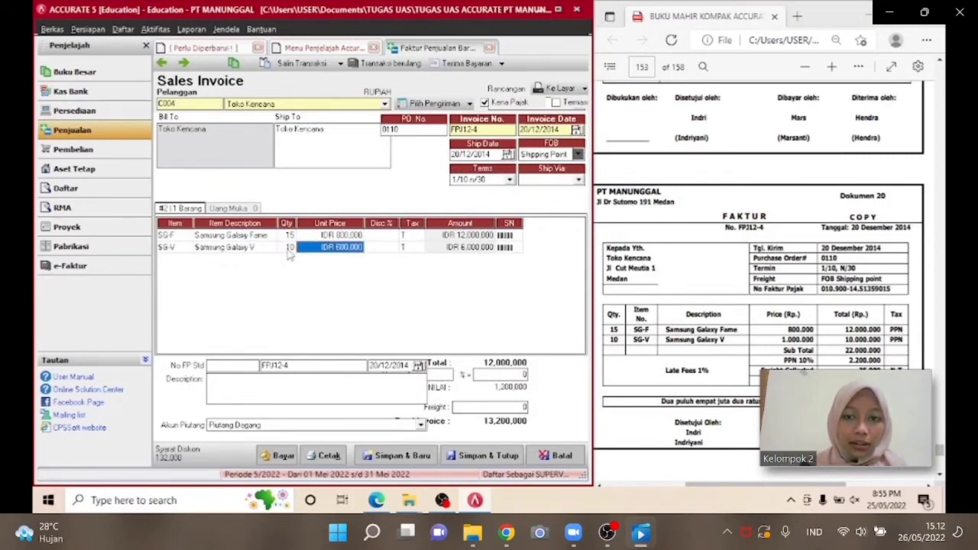
type("1000000")
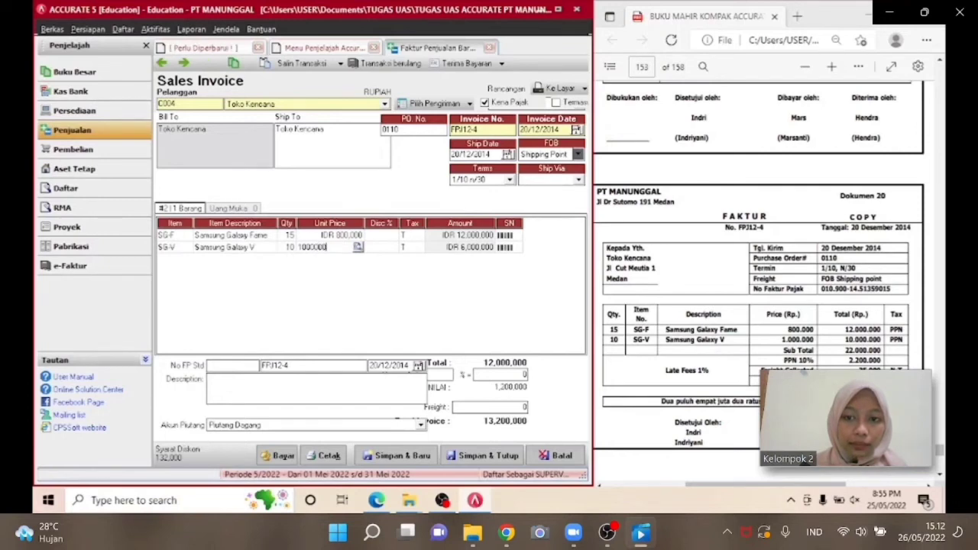
key("Tab")
key("Tab")
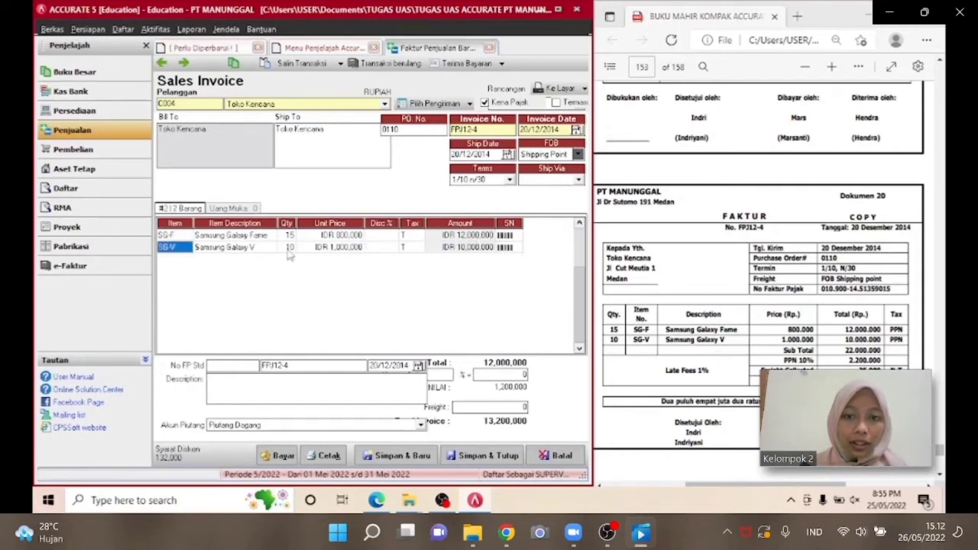
left_click(189, 249)
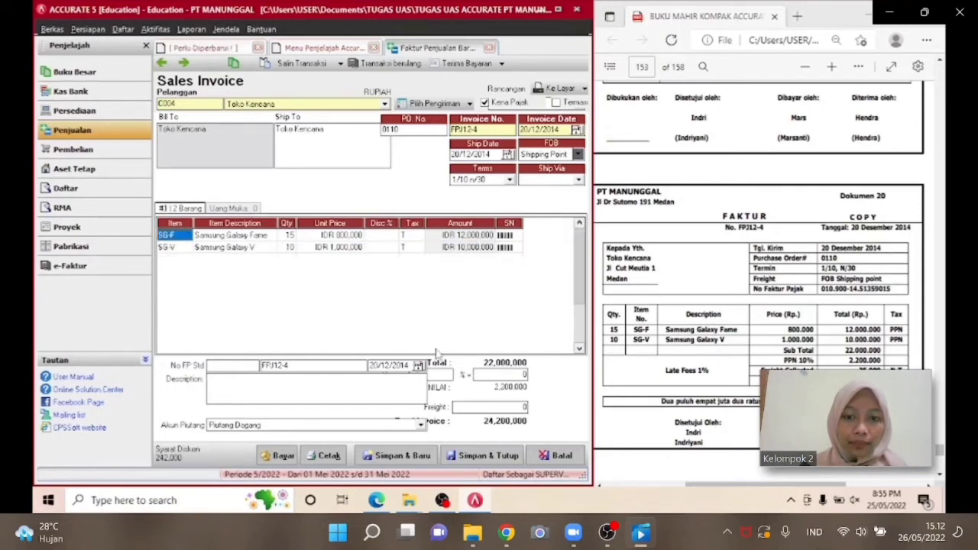
Enter a freight charge of 35.000 on the invoice.
left_click(475, 408)
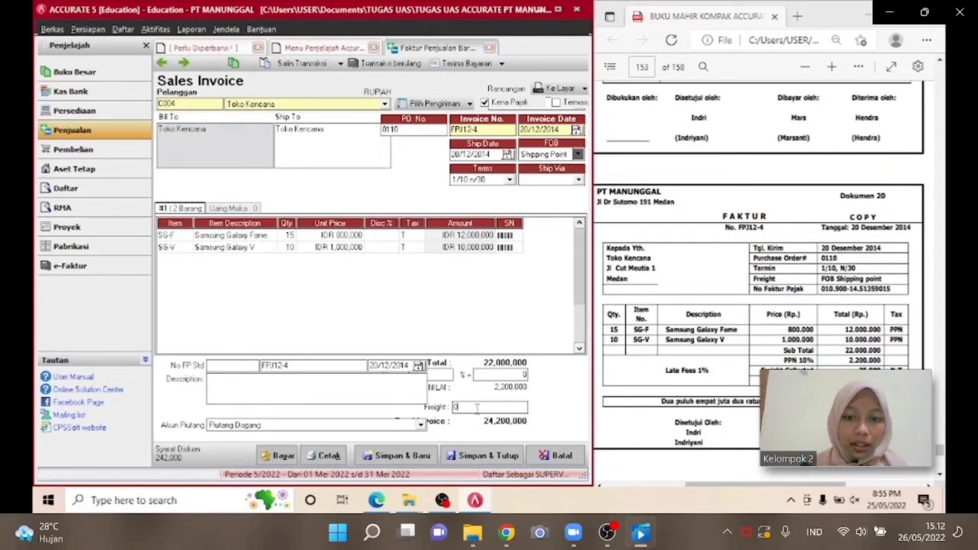
key("BackSpace")
type("35000")
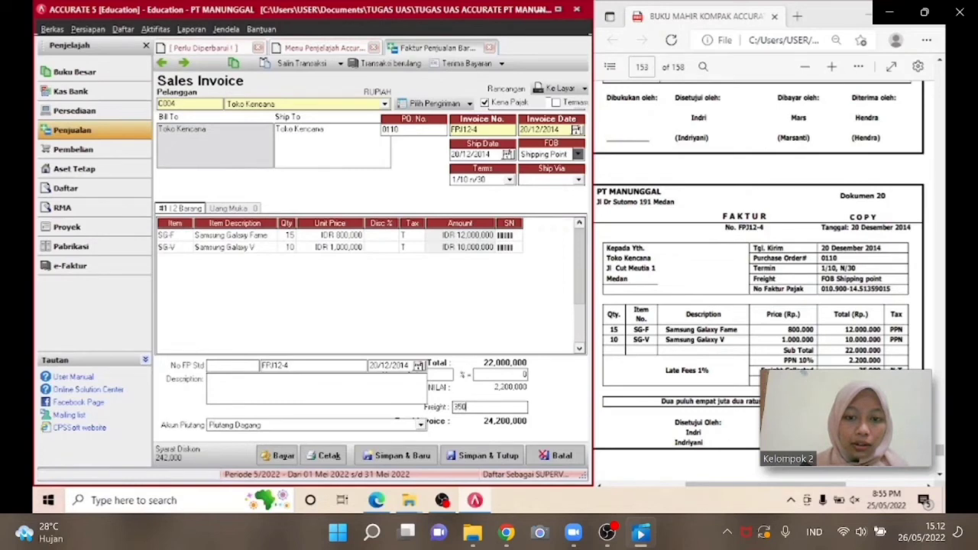
key("Tab")
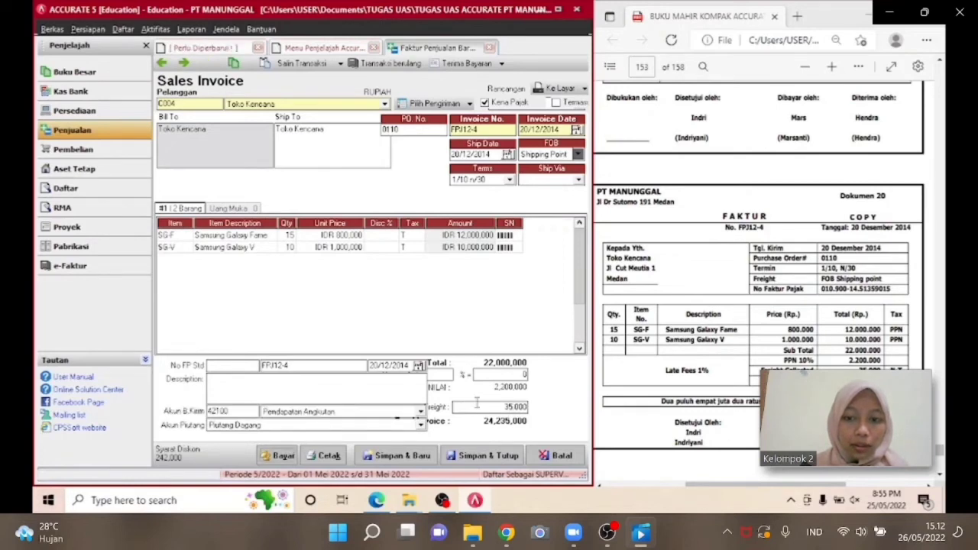
Enter tax invoice number 010.900-14.51359015 and save and close the sales invoice.
left_click(245, 367)
type("010.900")
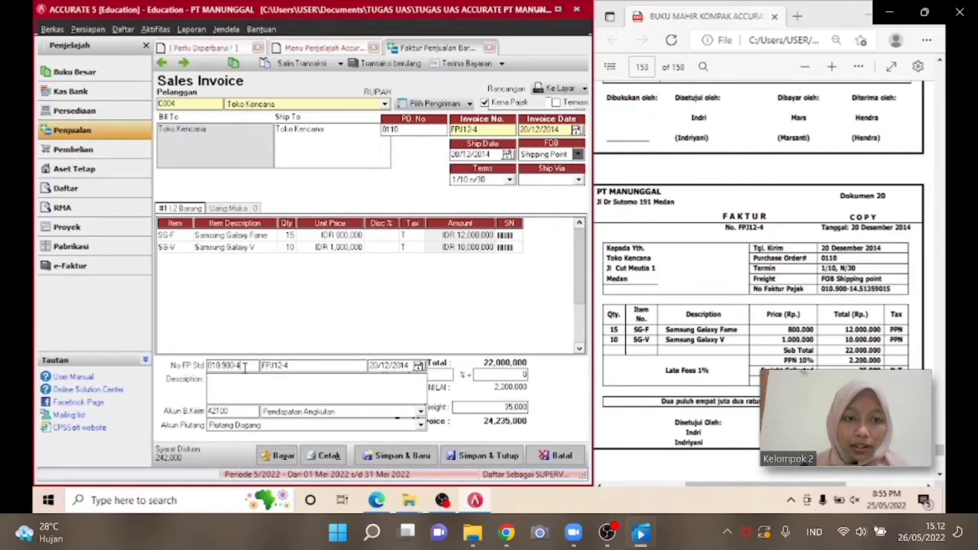
type("-4")
key("BackSpace")
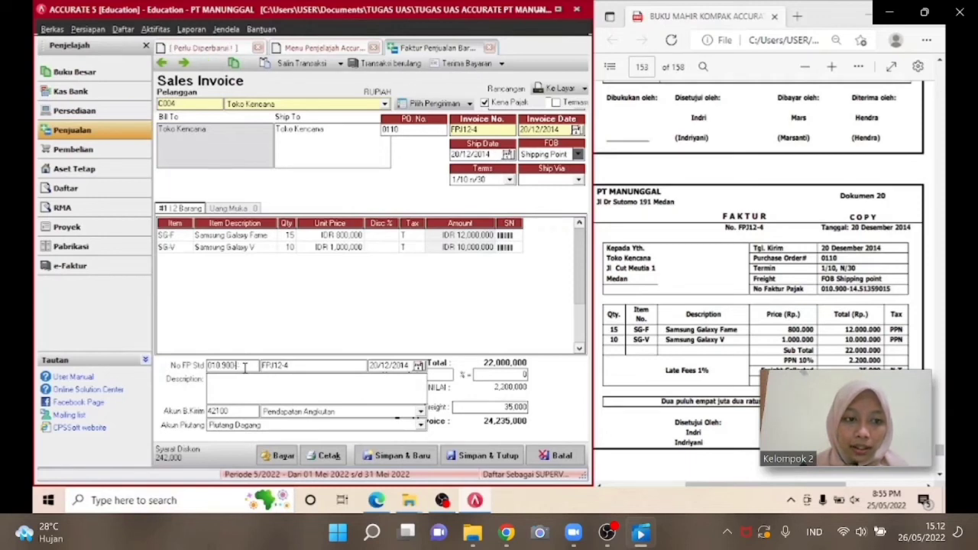
type("14")
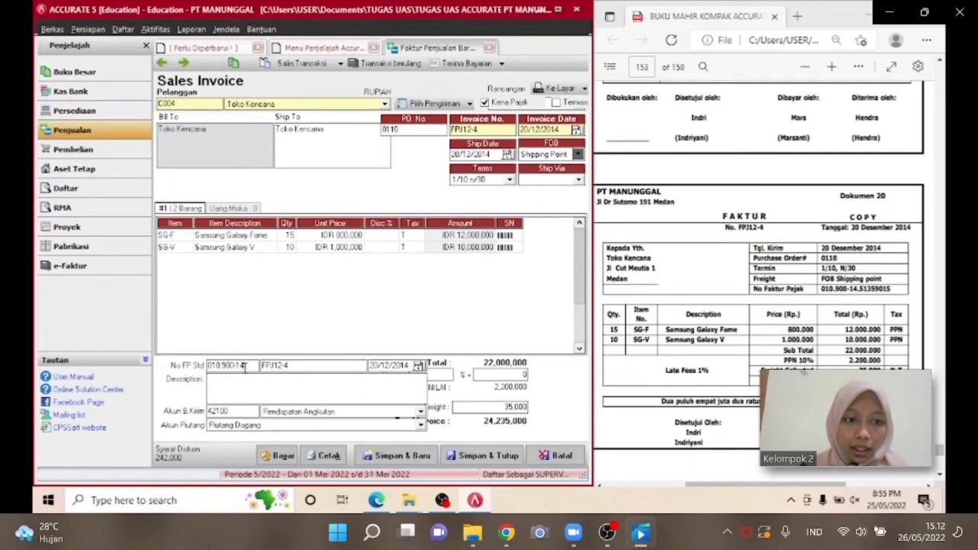
type(".")
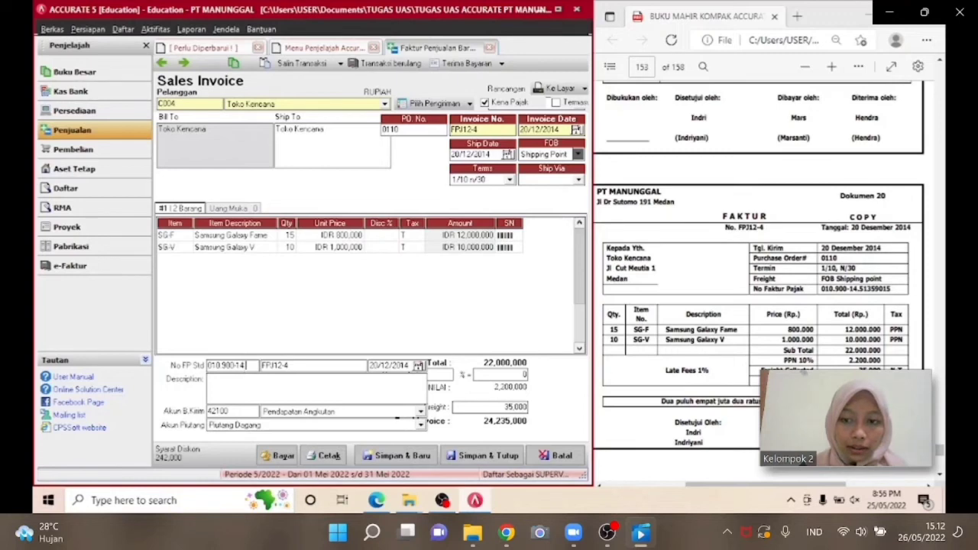
type("51359015")
left_click(462, 455)
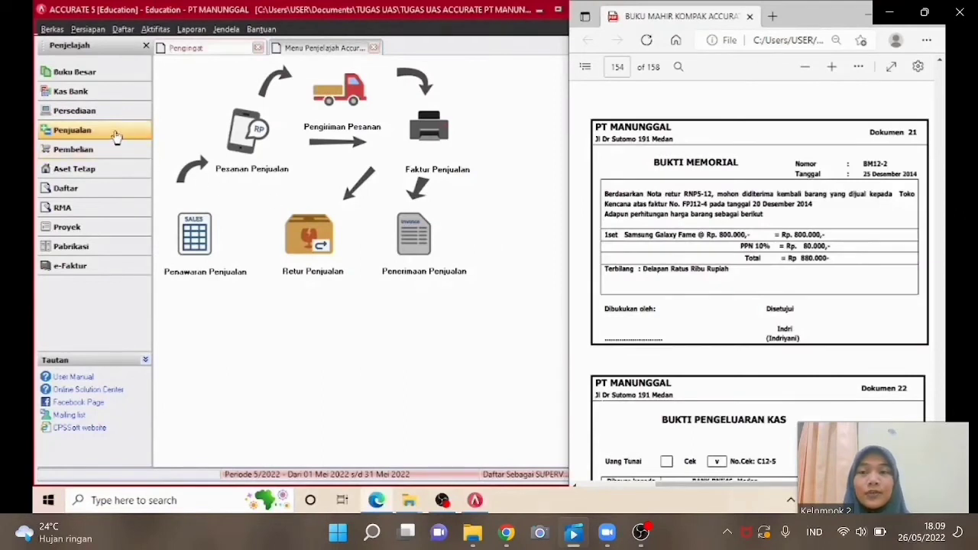
Start a new sales return and choose customer Toko Kencana.
left_click(116, 136)
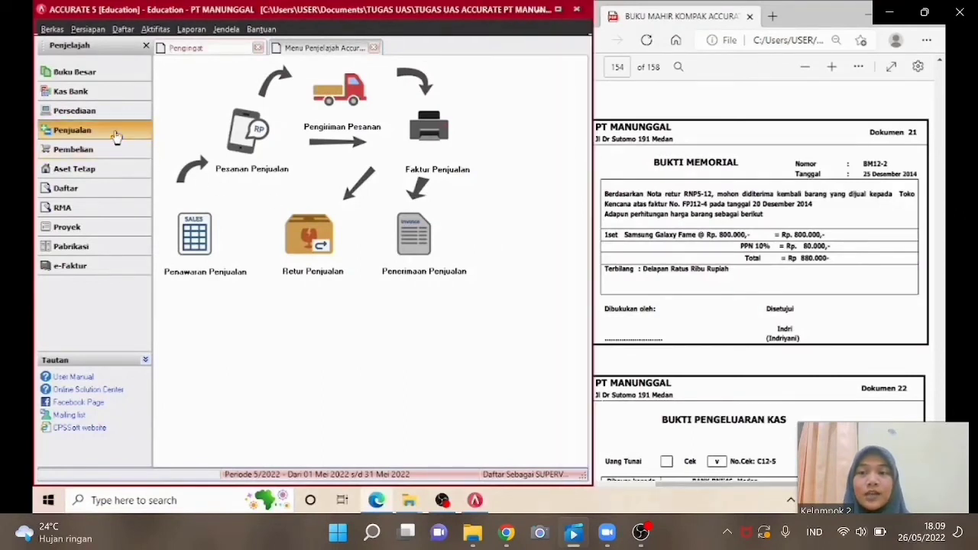
left_click(290, 229)
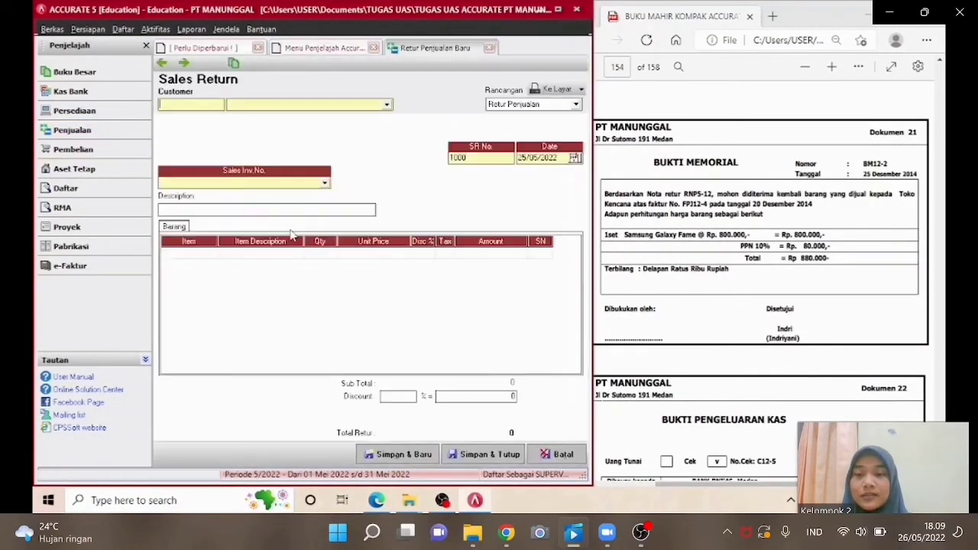
left_click(326, 107)
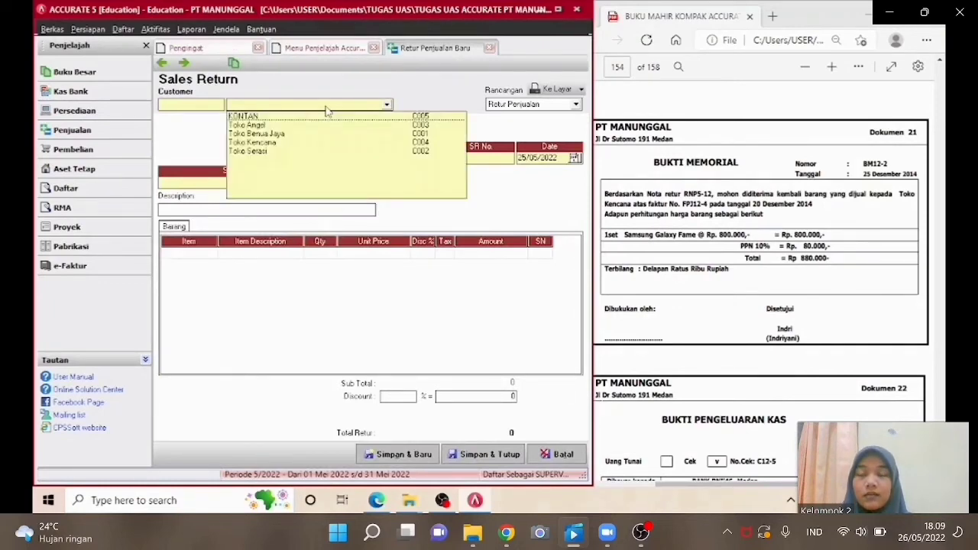
left_click(289, 142)
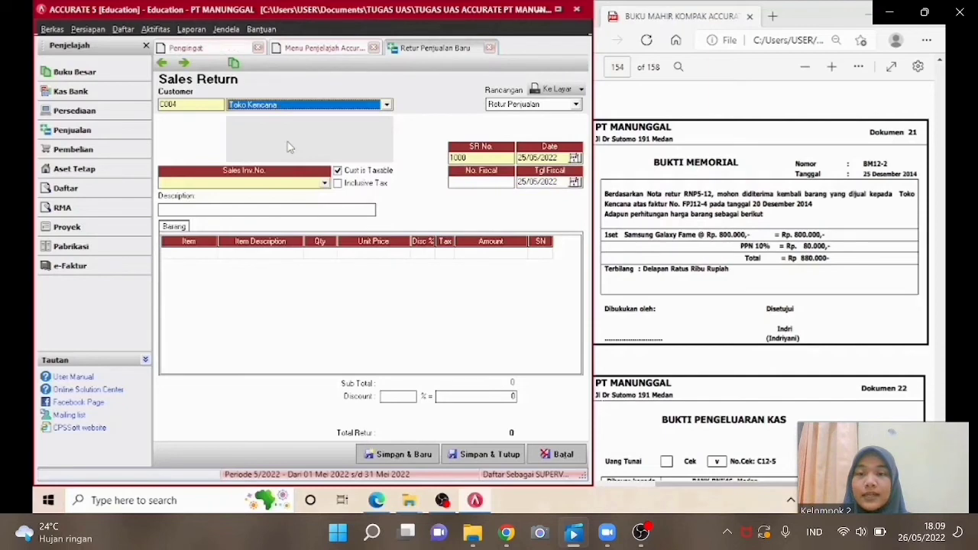
Set the sales return number to BM12-2 and its date to 25/12/2014.
left_click(473, 158)
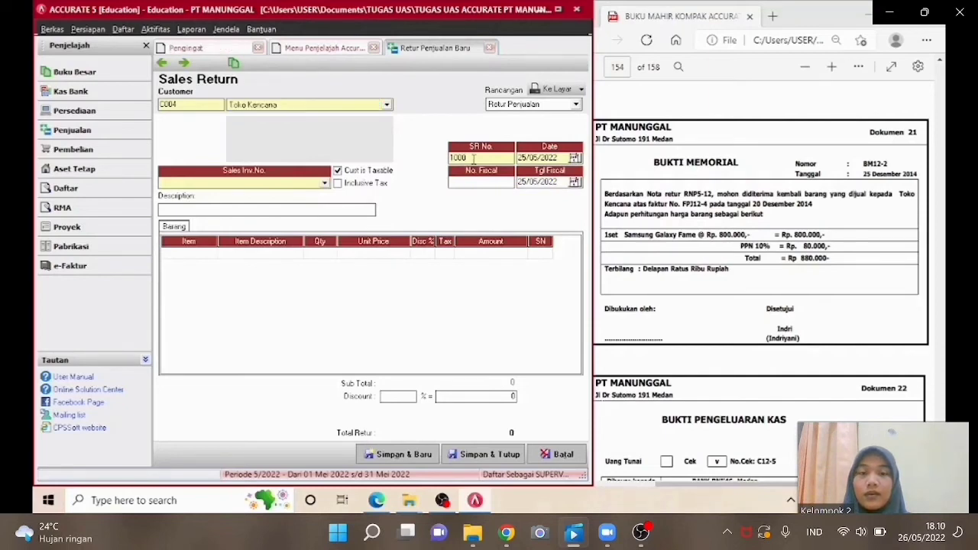
key("BackSpace")
key("BackSpace")
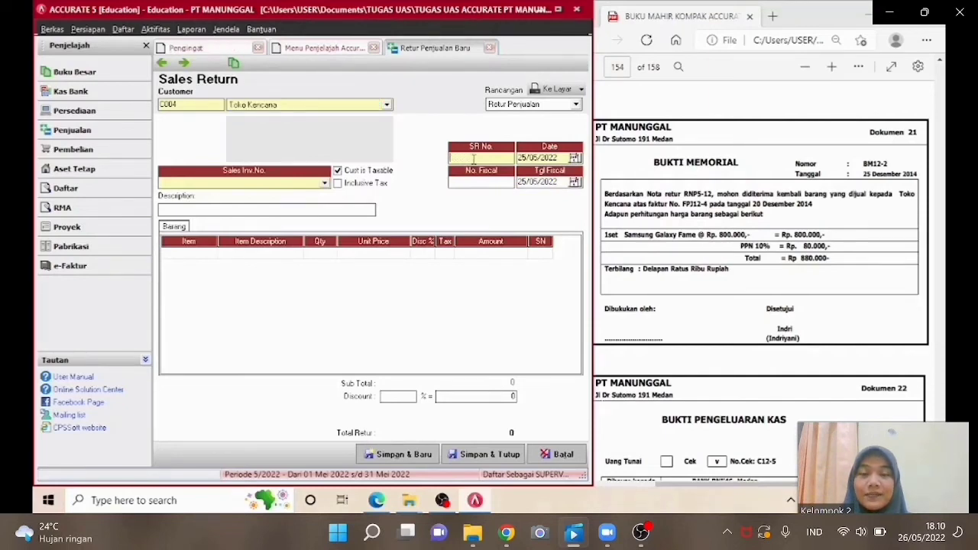
type("BM12")
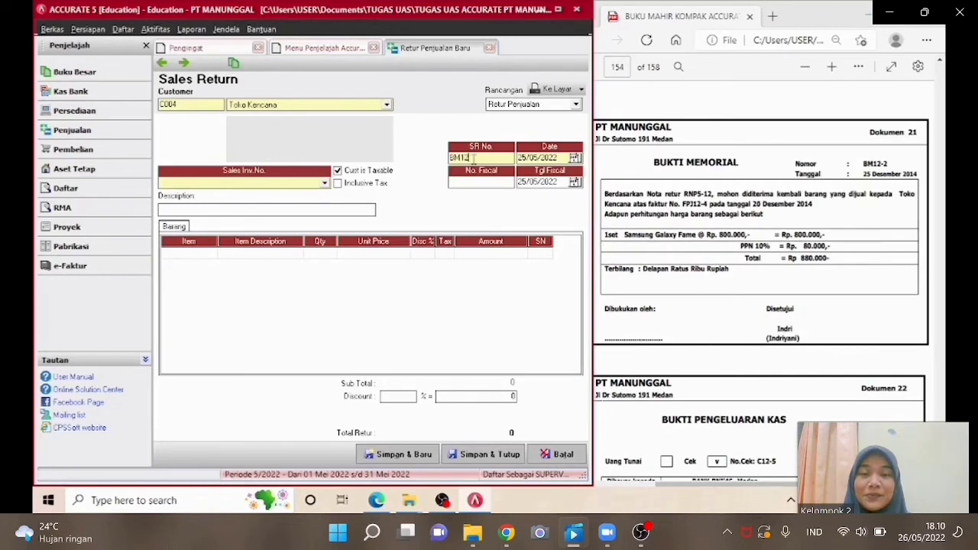
type("-2")
left_click_drag(560, 157, 514, 157)
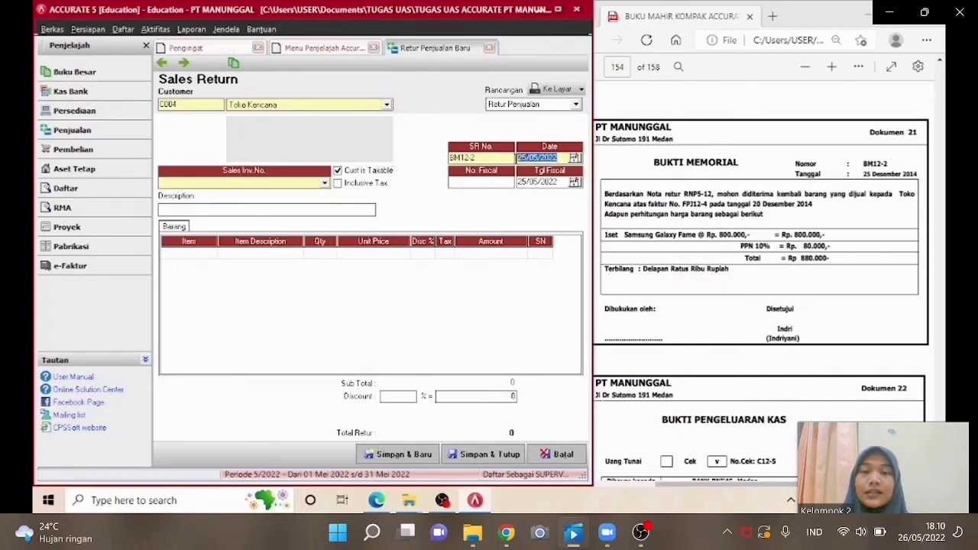
type("25/12/")
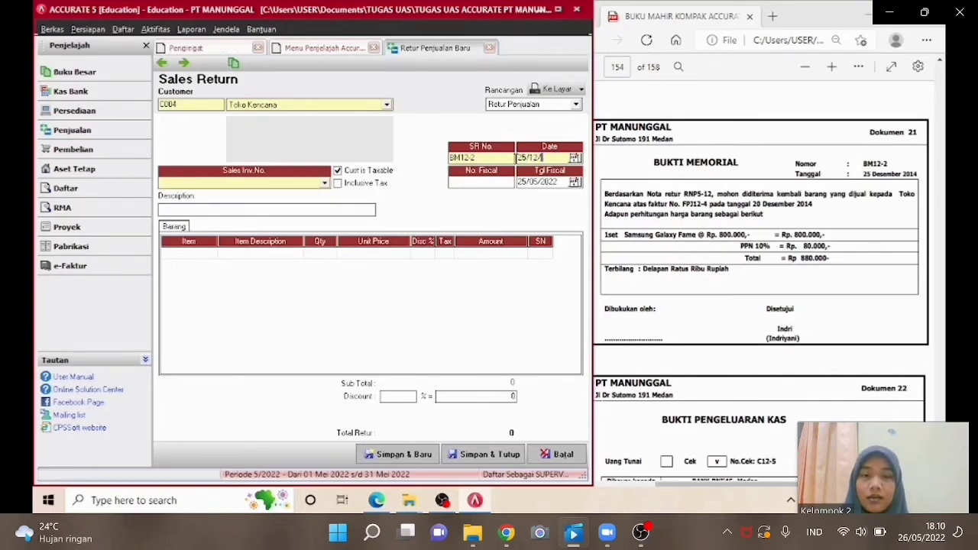
type("2014")
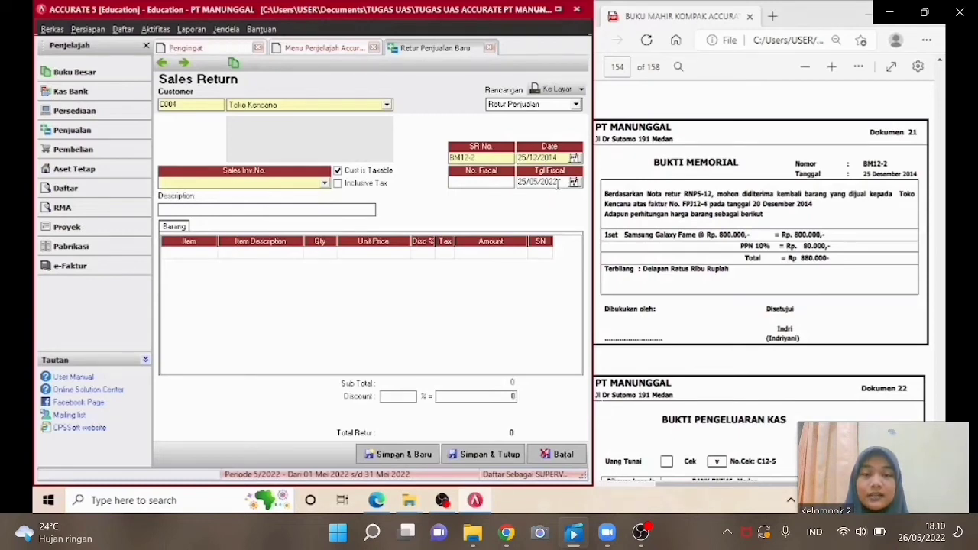
left_click(524, 182)
Link the return to sales invoice FPJ12-4 and enter the description NOTA RETUR RNPS-12.
left_click(302, 188)
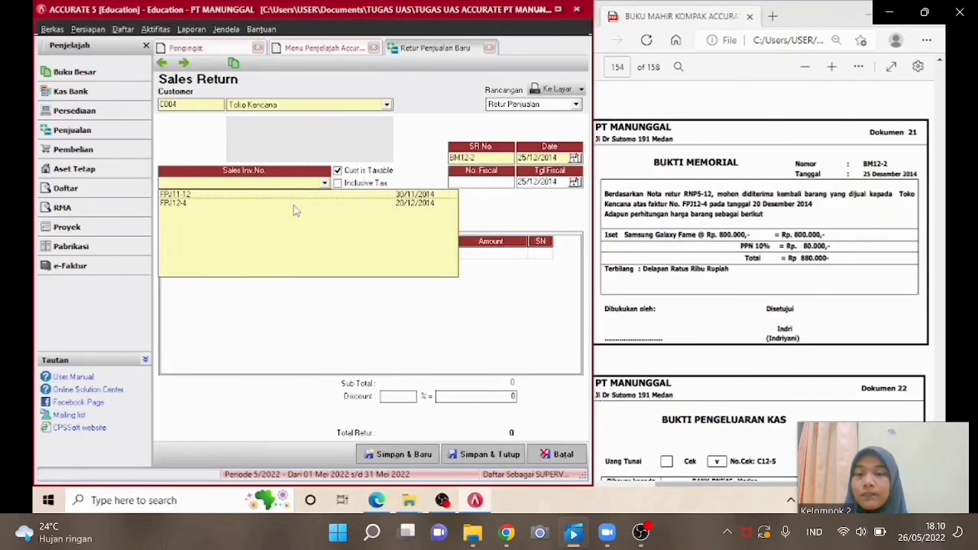
left_click(294, 205)
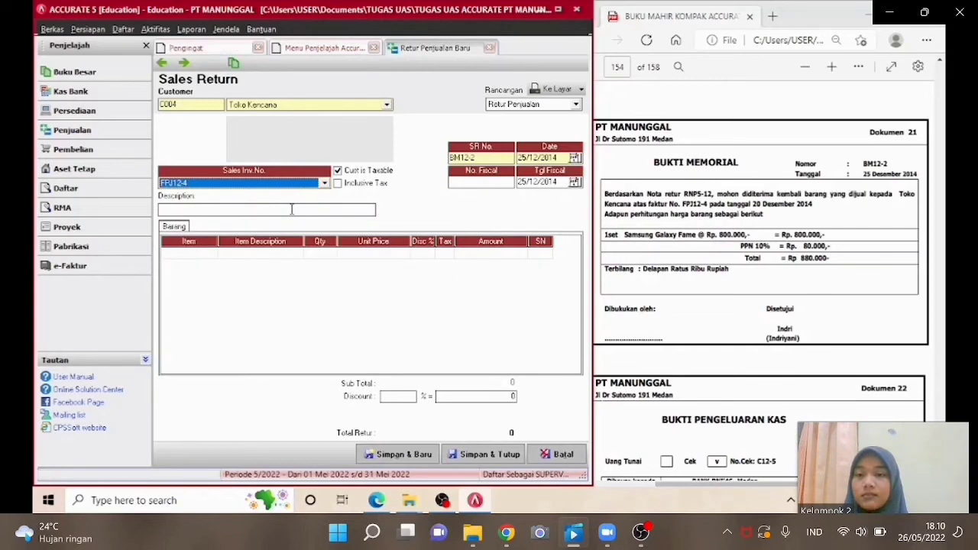
left_click(291, 209)
type("NOTA")
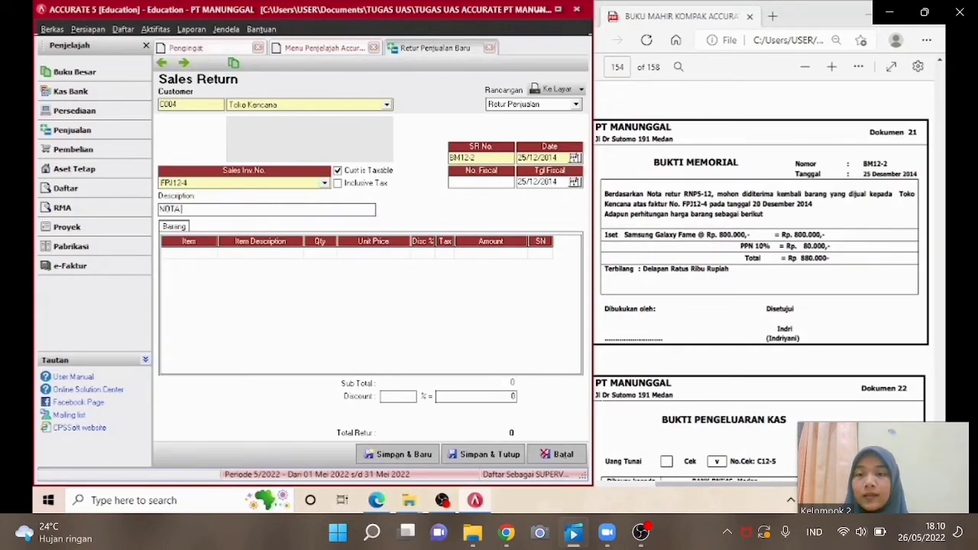
type(" RETUR ")
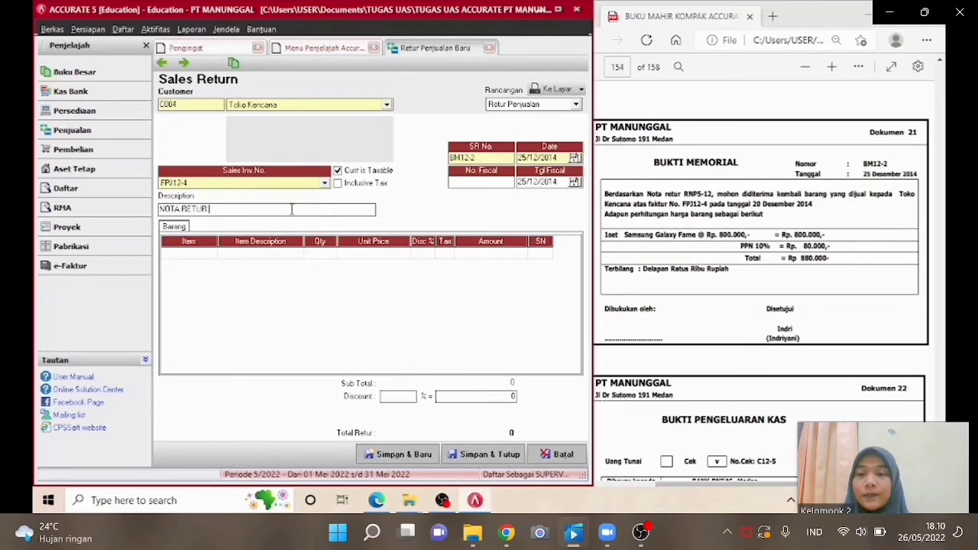
type("RN")
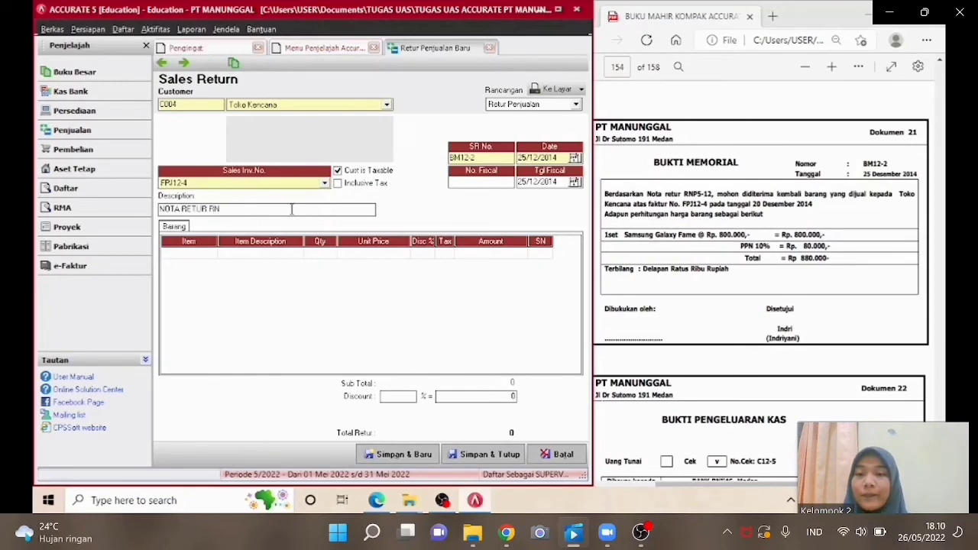
type("PS-12")
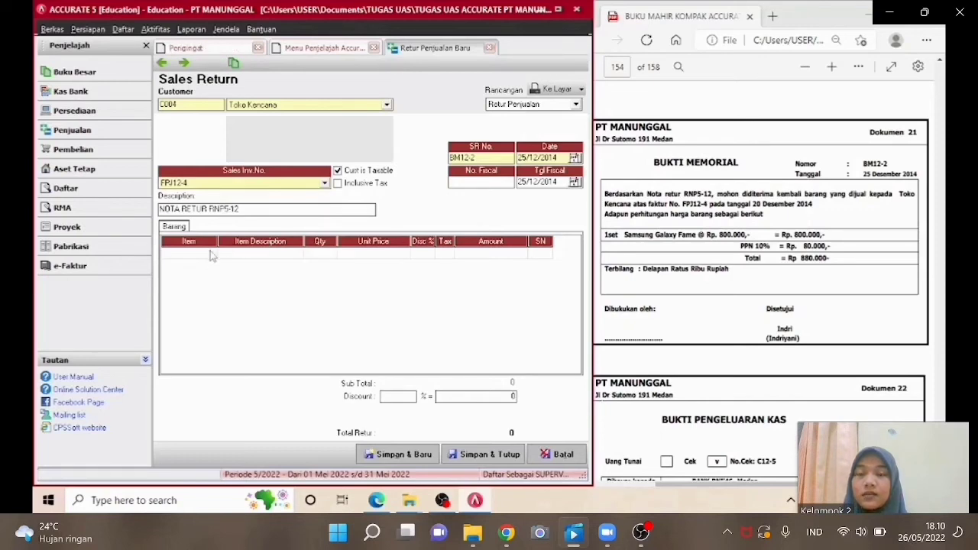
Add returned item SG-F Samsung Galaxy Fame with quantity 1, declining to return all items, then save and close the return.
left_click(257, 255)
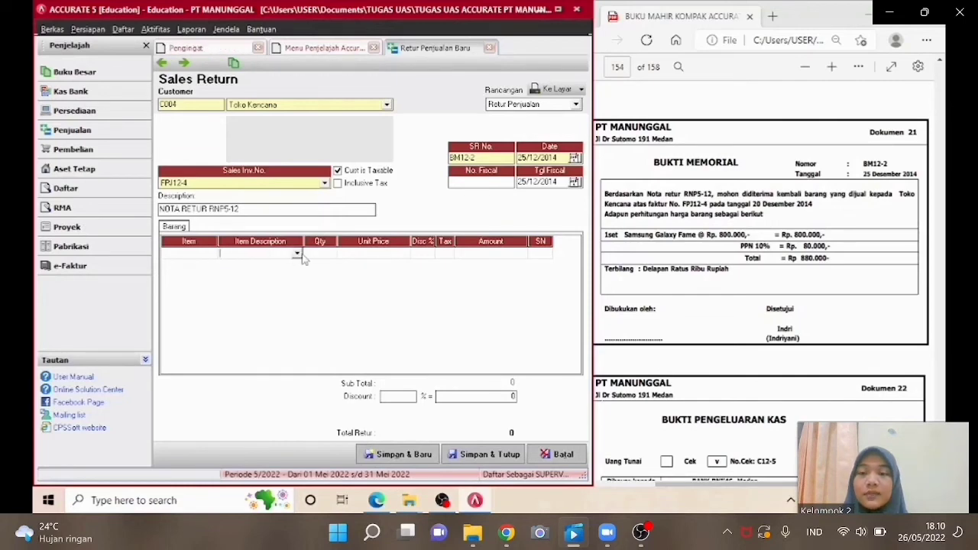
left_click(296, 253)
left_click(295, 264)
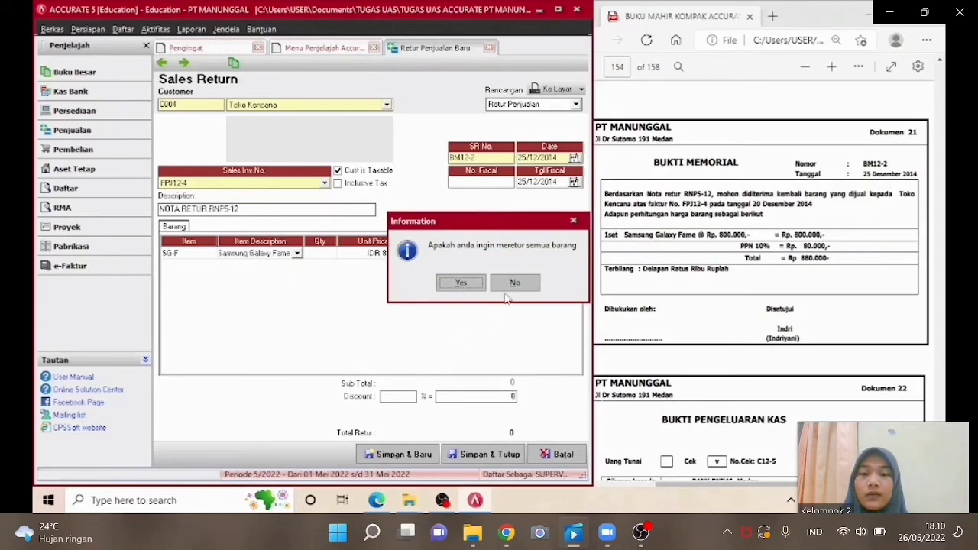
left_click(509, 284)
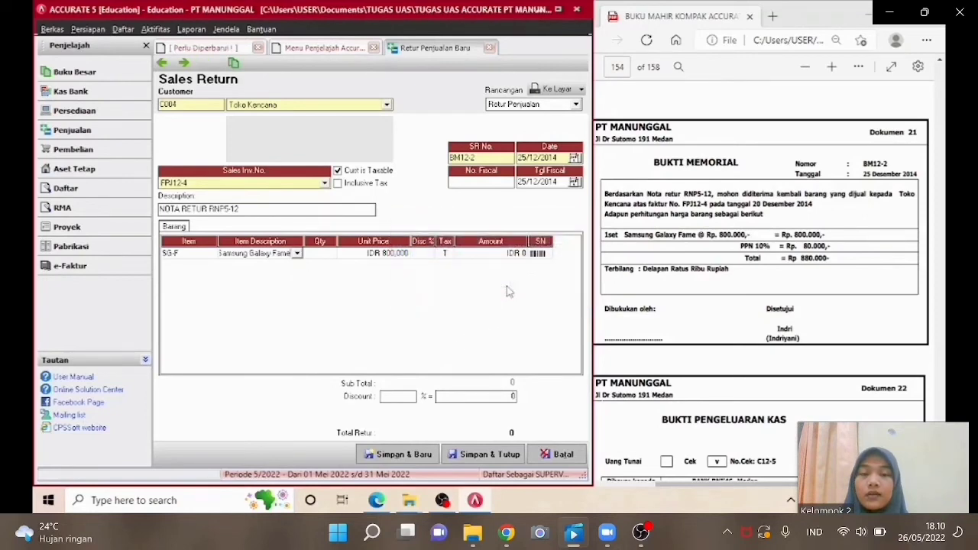
left_click(329, 254)
type("1")
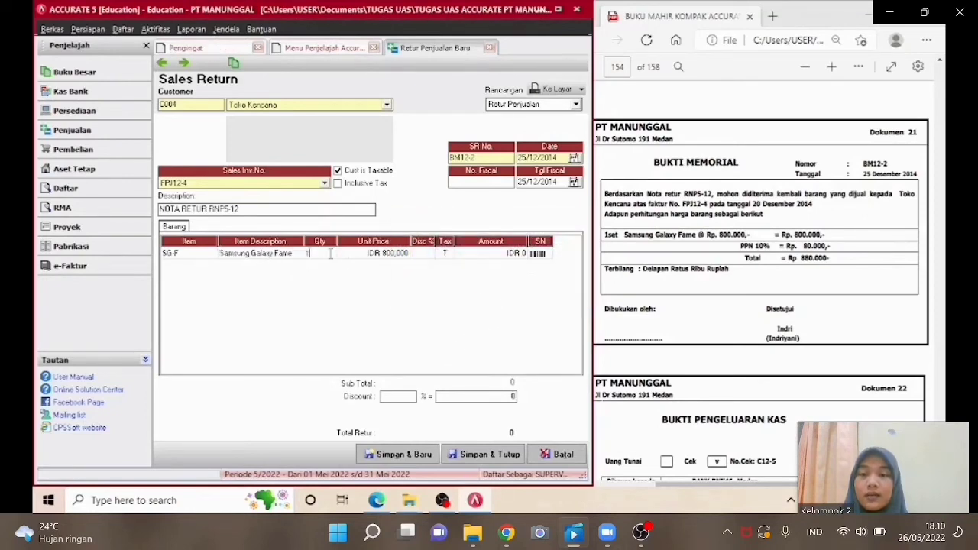
key("Tab")
key("Tab")
key("Tab")
key("Tab")
key("Tab")
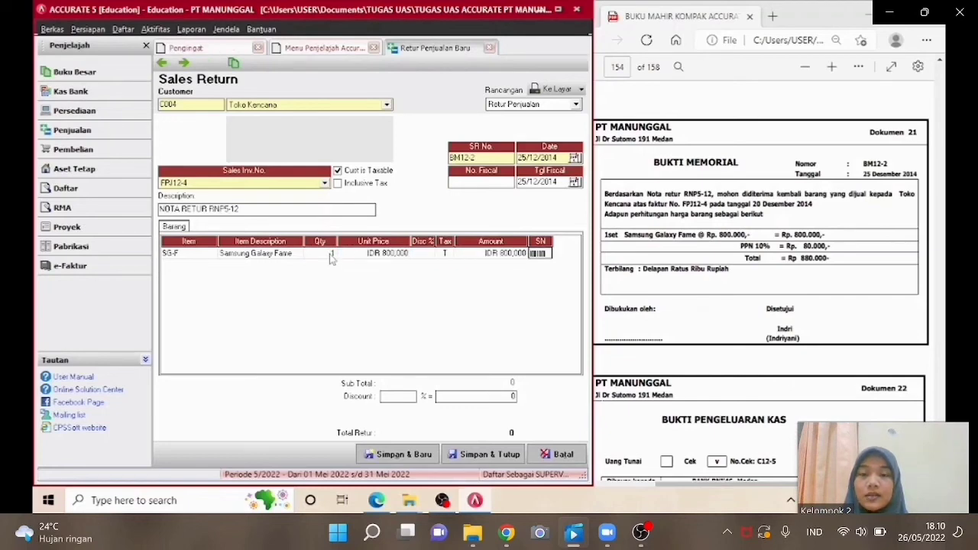
left_click(189, 256)
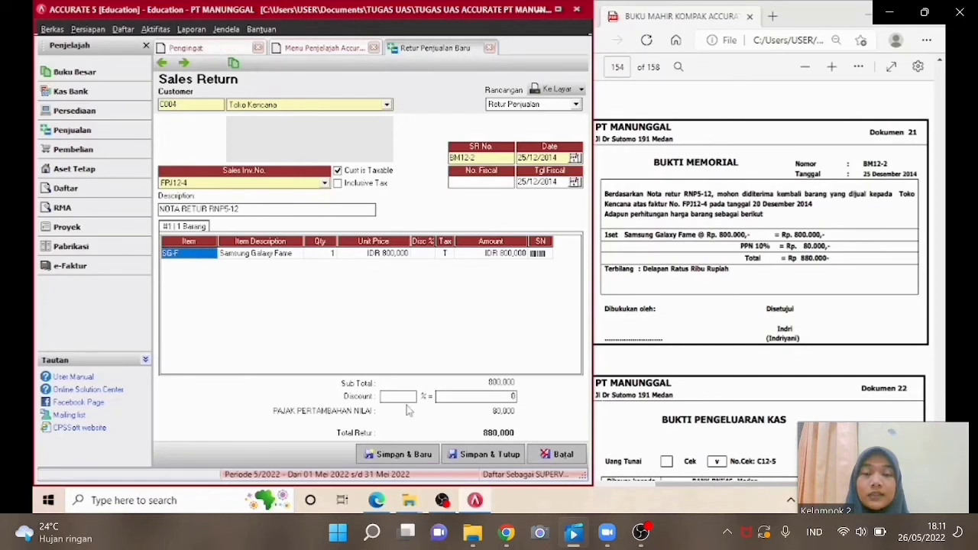
left_click(481, 454)
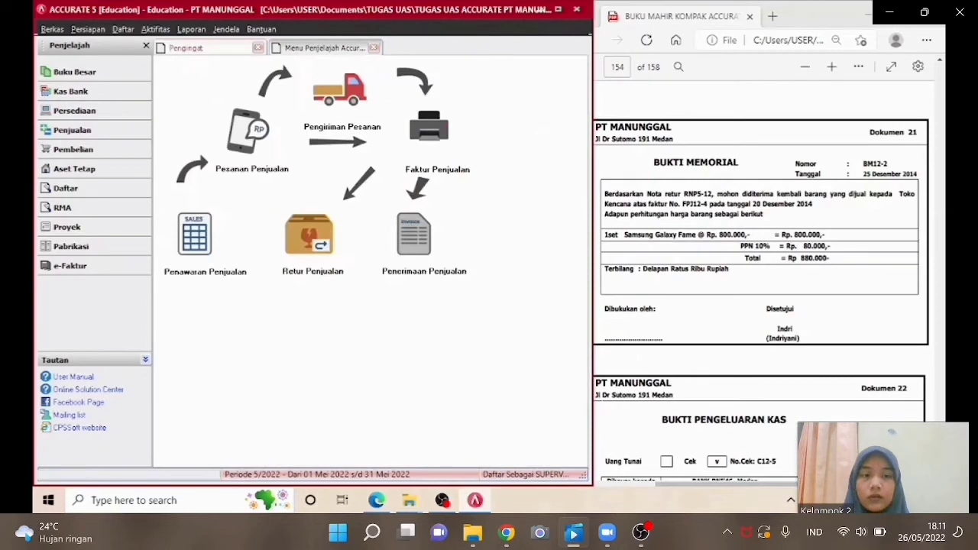
Start a new other payment paid from the Kas Bank account.
left_click(759, 291)
scroll(759, 290, "down", 4)
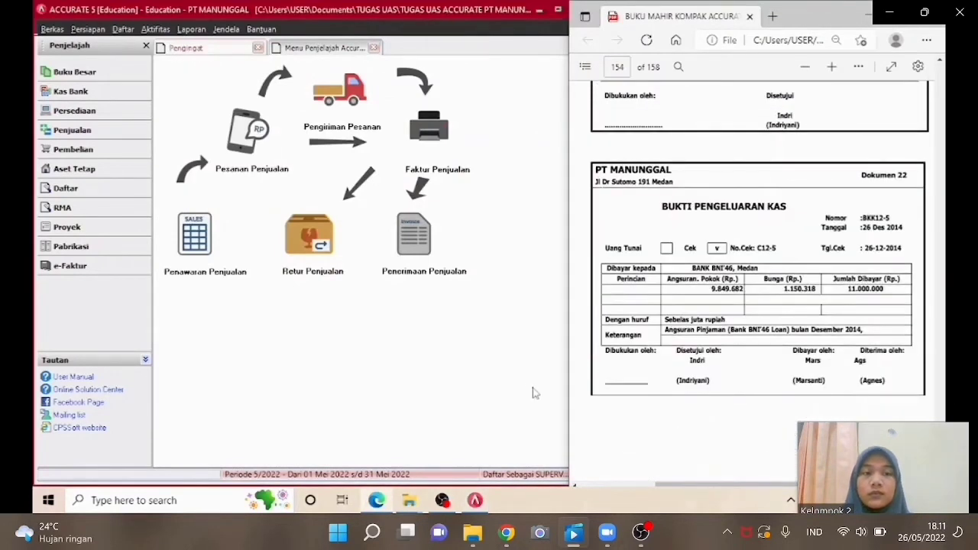
left_click(63, 93)
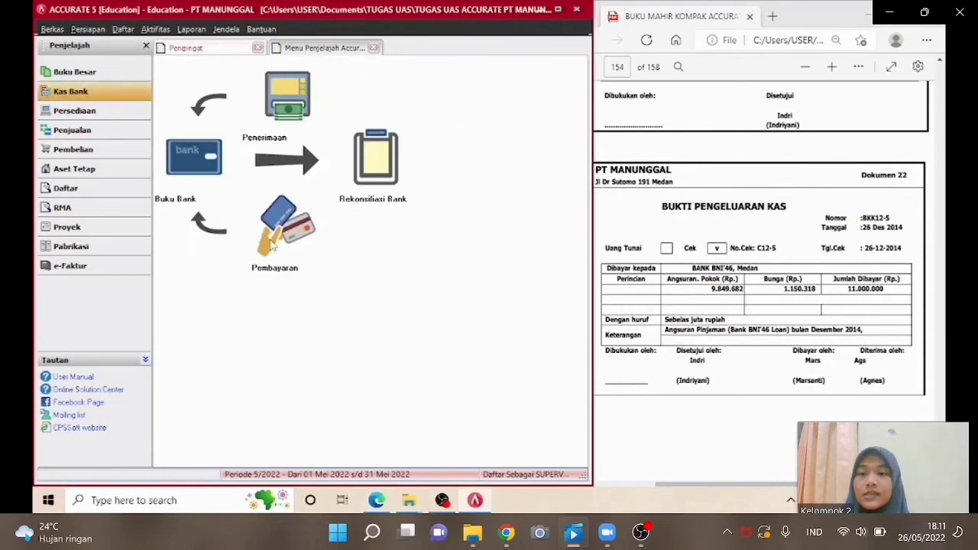
left_click(273, 245)
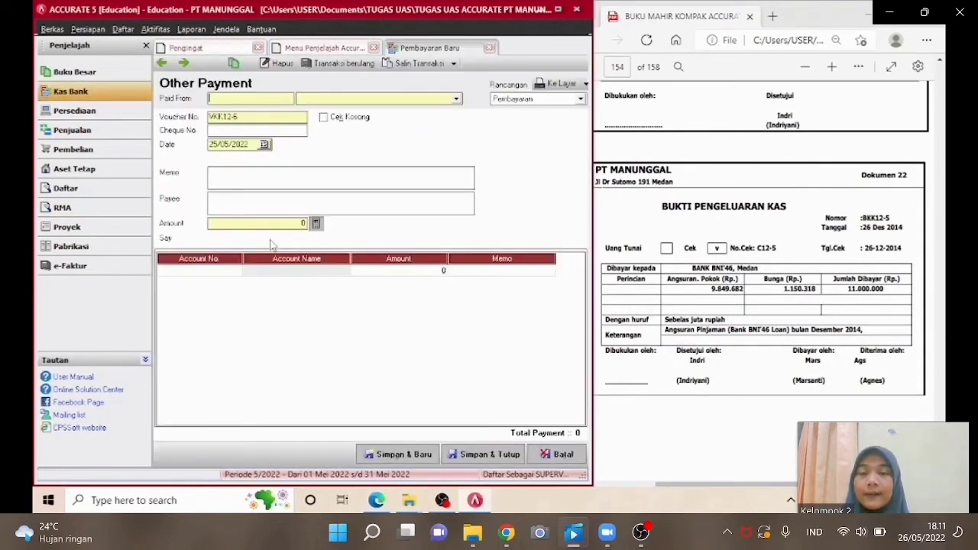
left_click(388, 99)
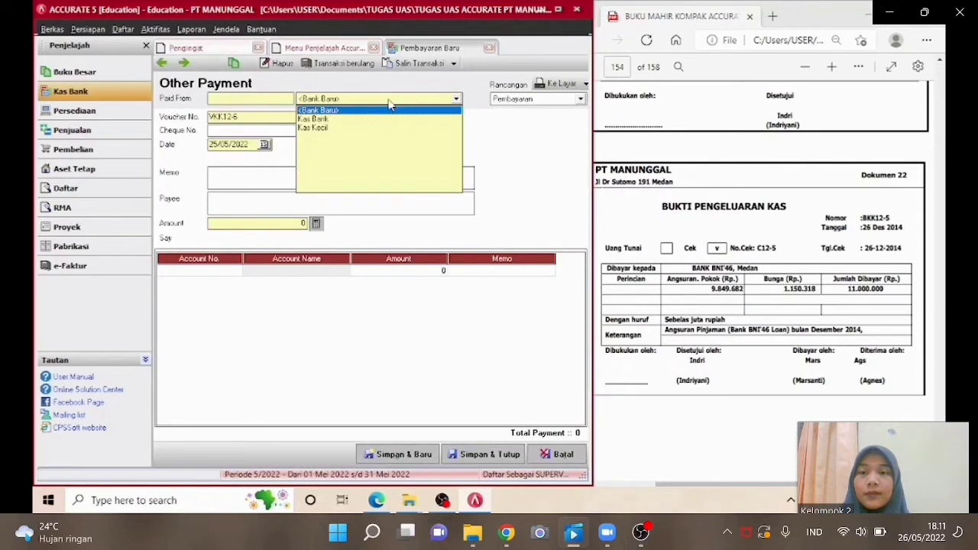
left_click(348, 121)
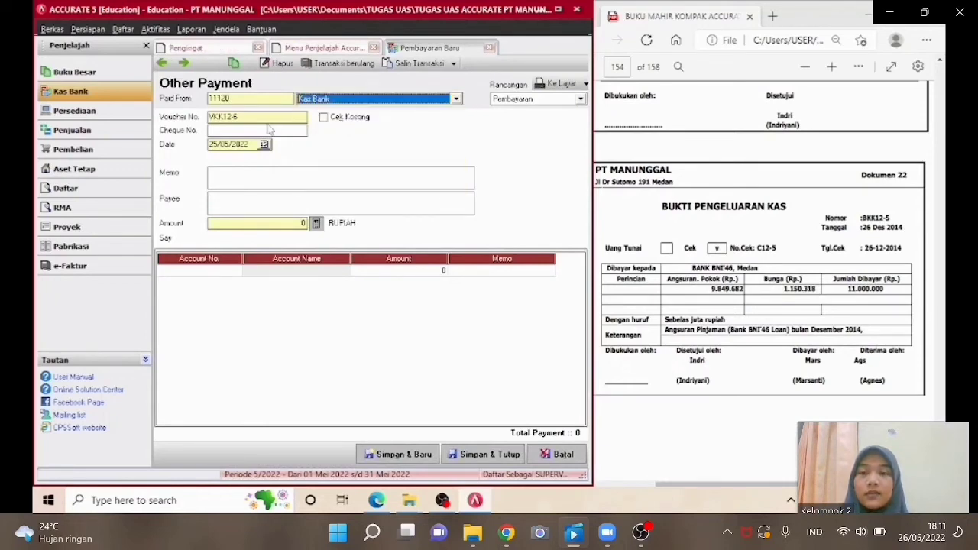
Set the voucher number to BKK12-5 and the cheque number to C12-5.
left_click_drag(255, 117, 208, 116)
type("BKK")
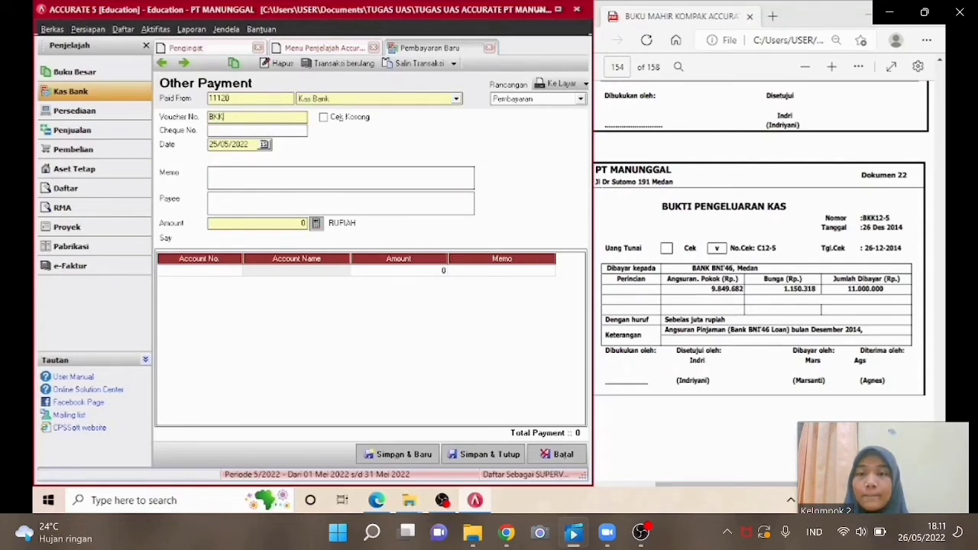
type("12")
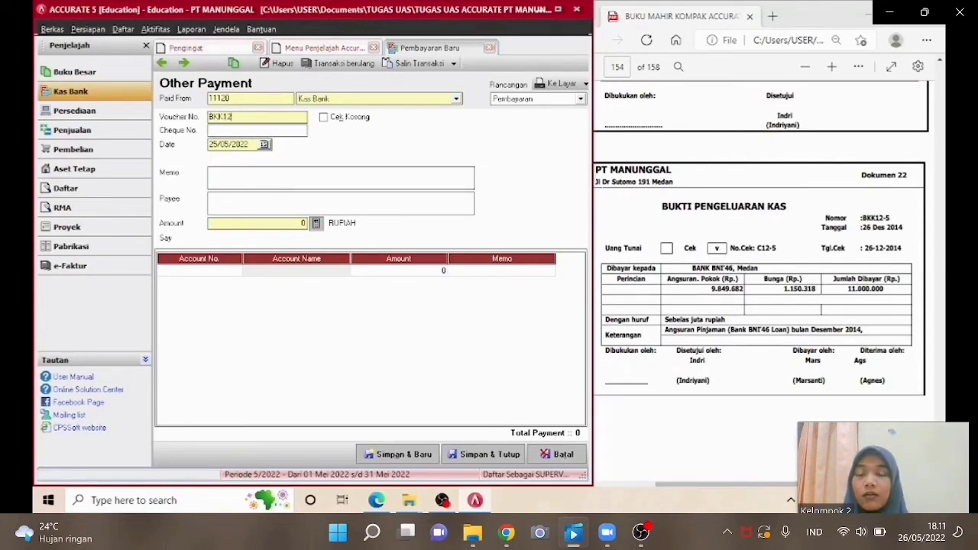
type("-5")
left_click_drag(247, 145, 200, 147)
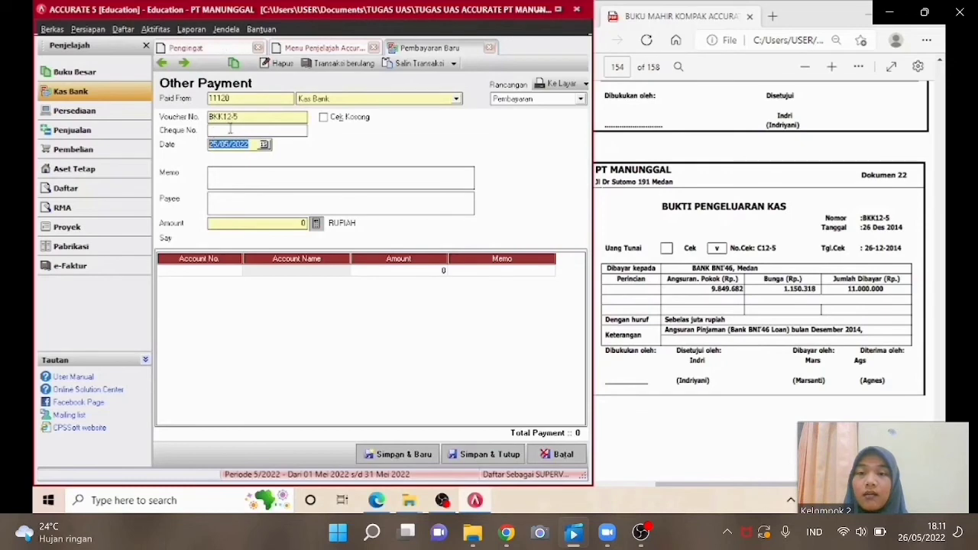
left_click(230, 130)
type("C12")
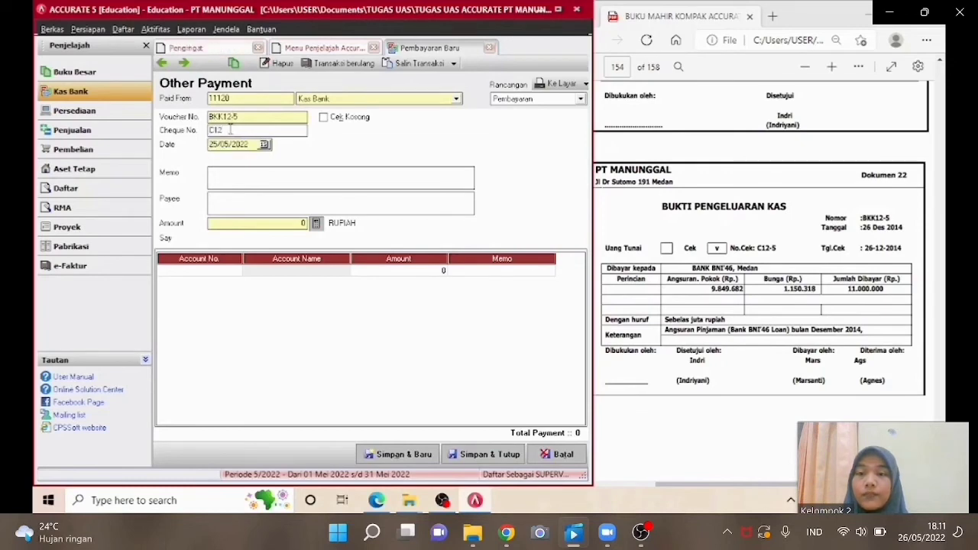
type("-5")
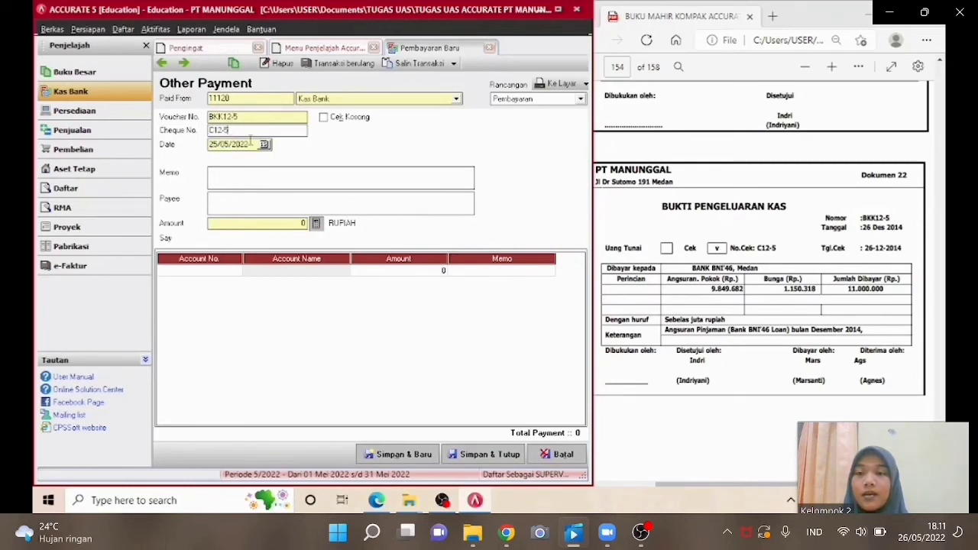
Set the payment date to 26/12/2014 and the memo to ANGSURAN PINJAMAN.
left_click(250, 144)
type("26/")
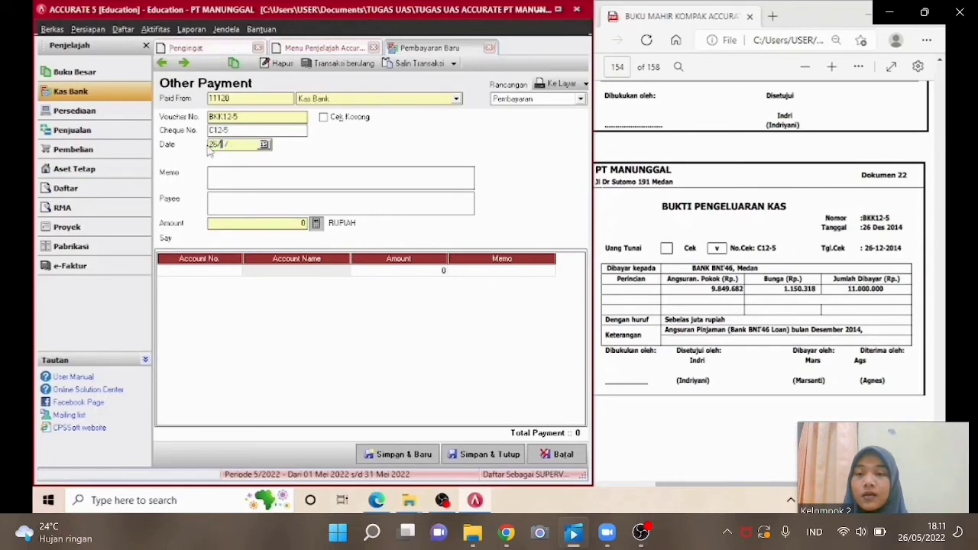
type("12/2014")
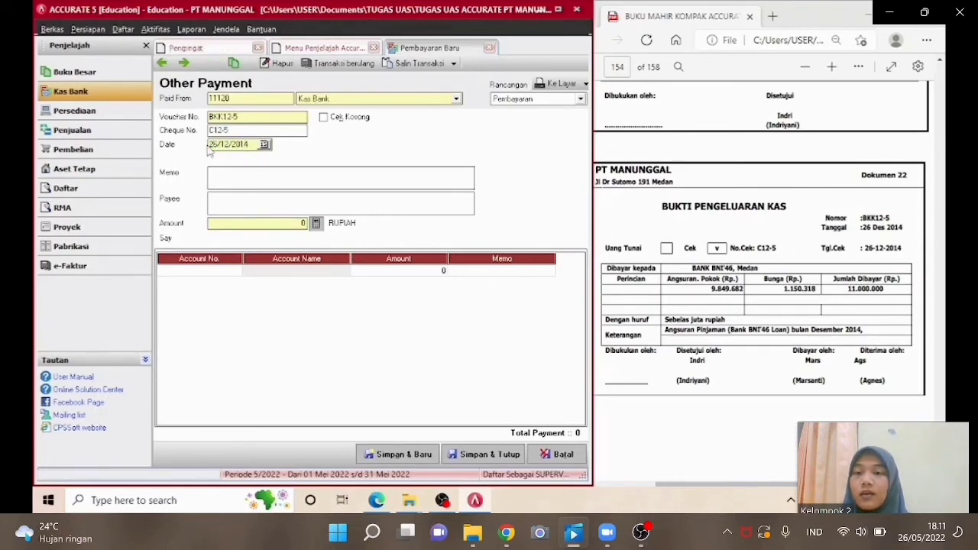
type("A")
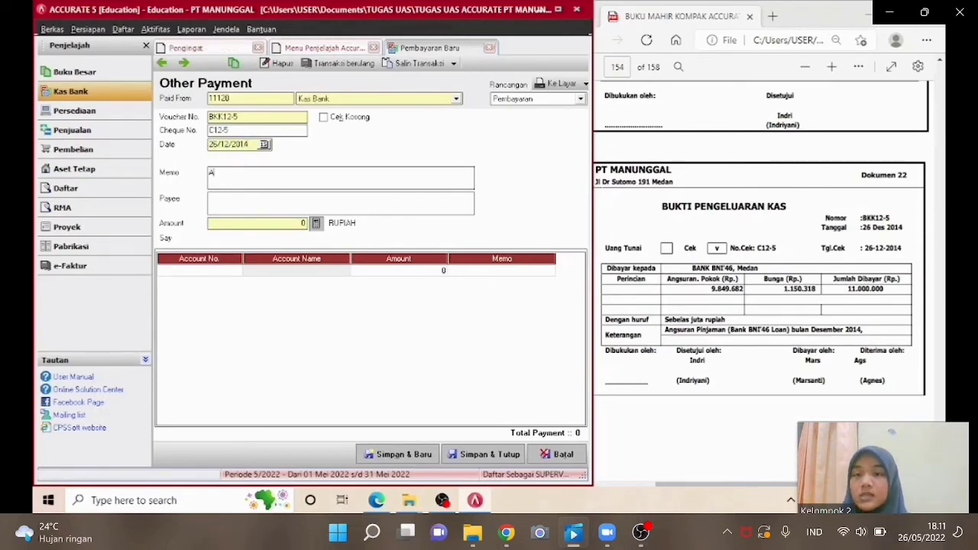
type("NGSURAN ")
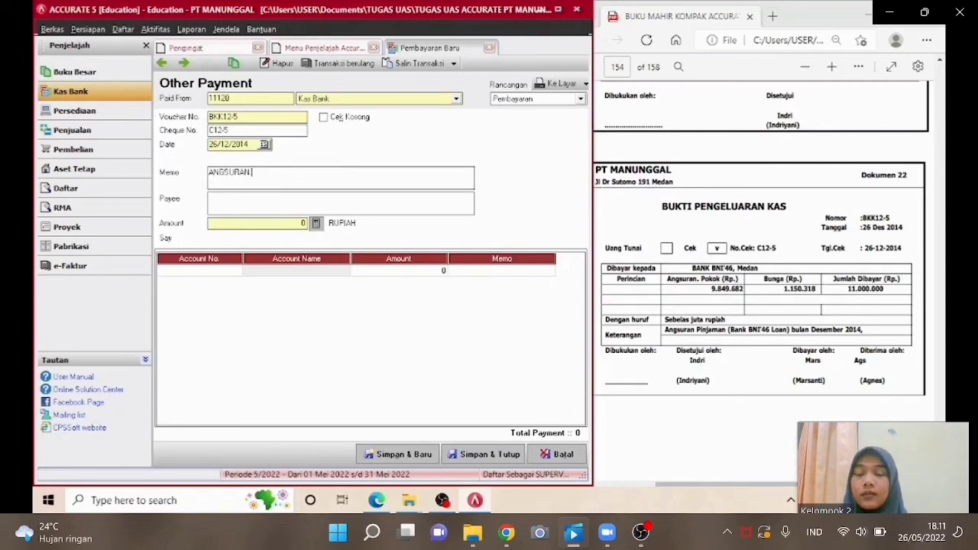
type("PINJAMAN")
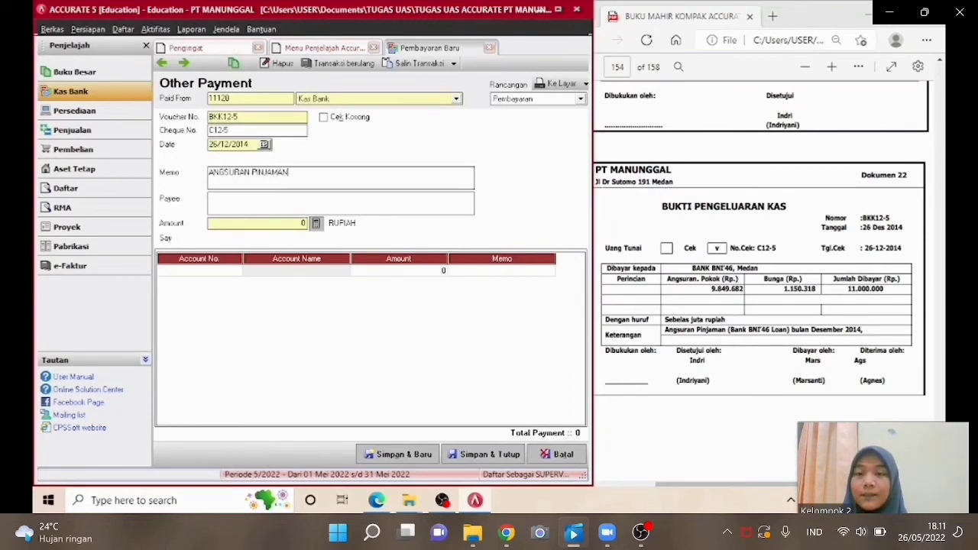
Enter BANK BNI 46 as the payee.
left_click(280, 196)
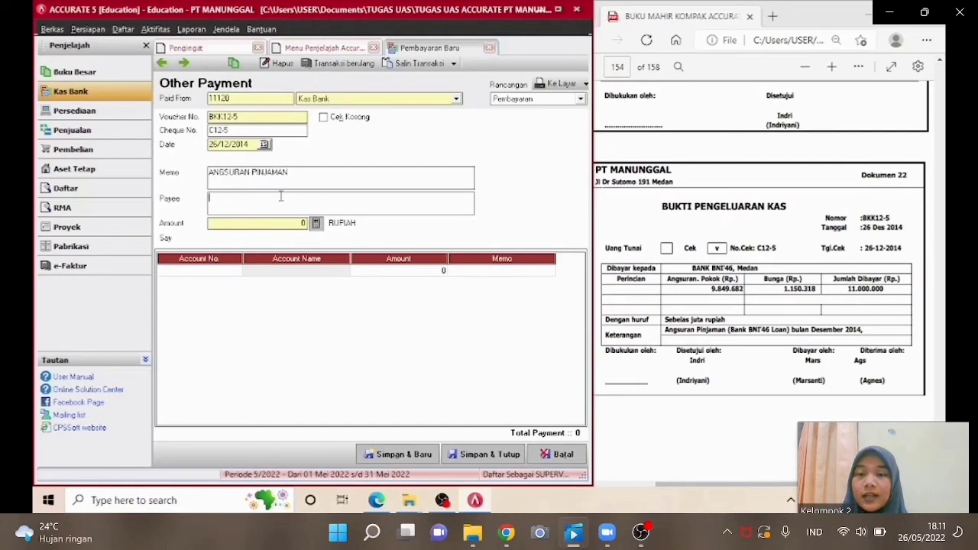
type("BANK ")
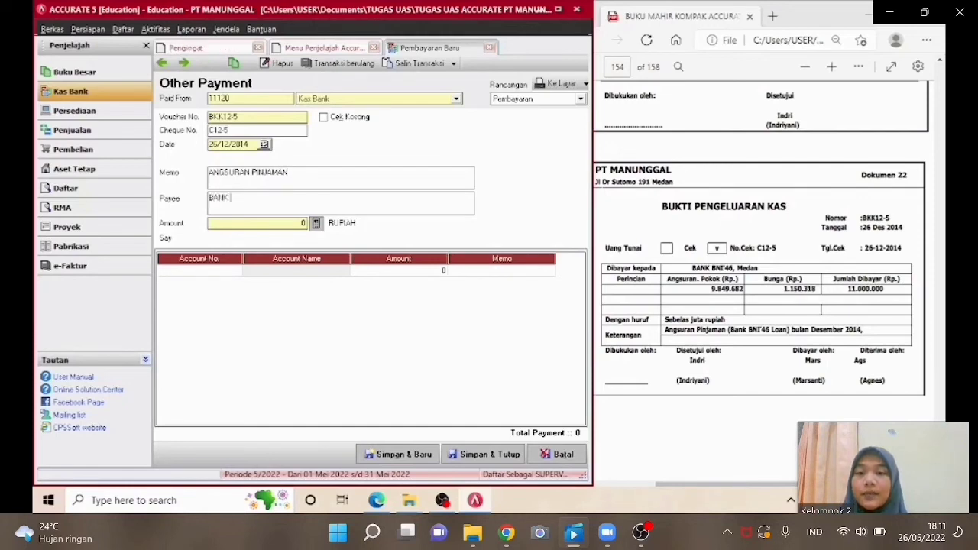
type("BNI 46")
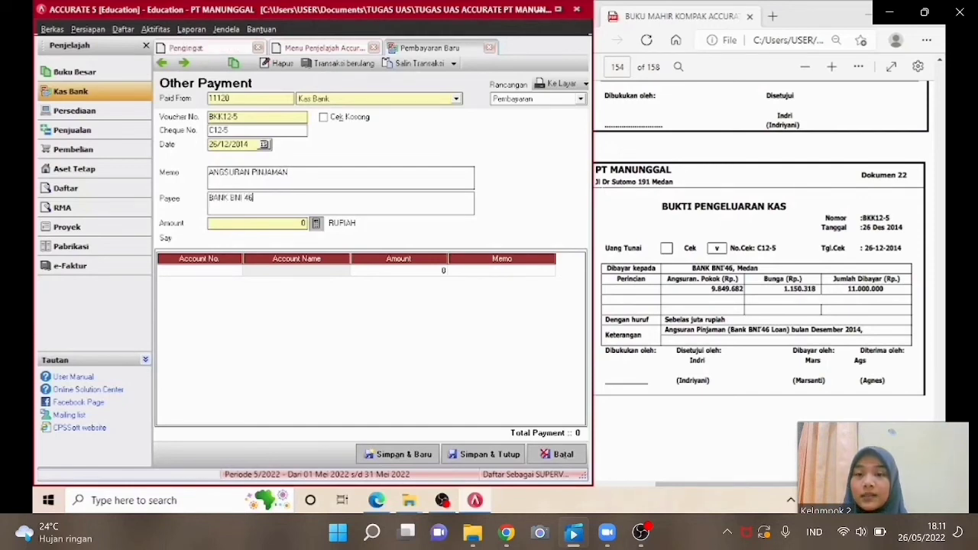
Add a payment line for account 22100 Utang Bank BNI 46 with amount 9849682.
left_click(236, 272)
left_click(236, 271)
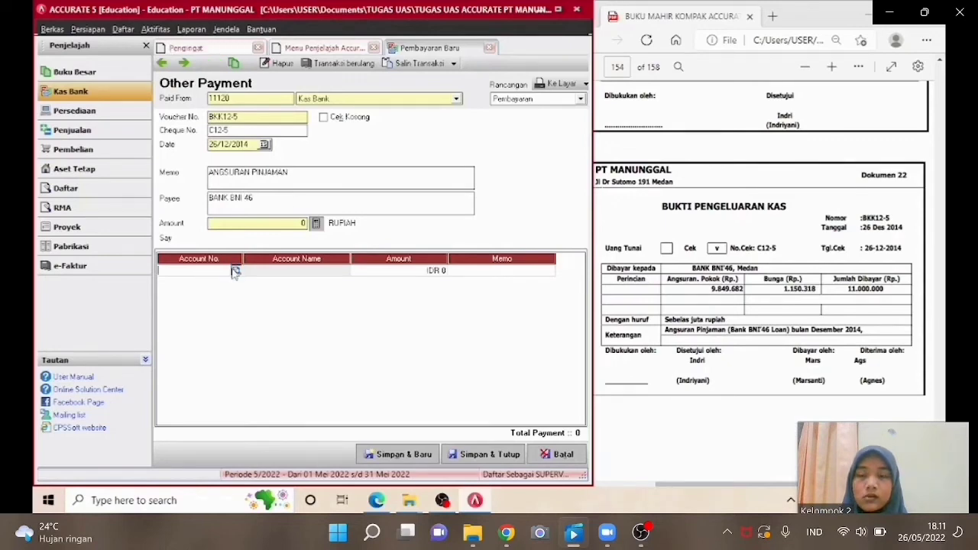
type("BANK")
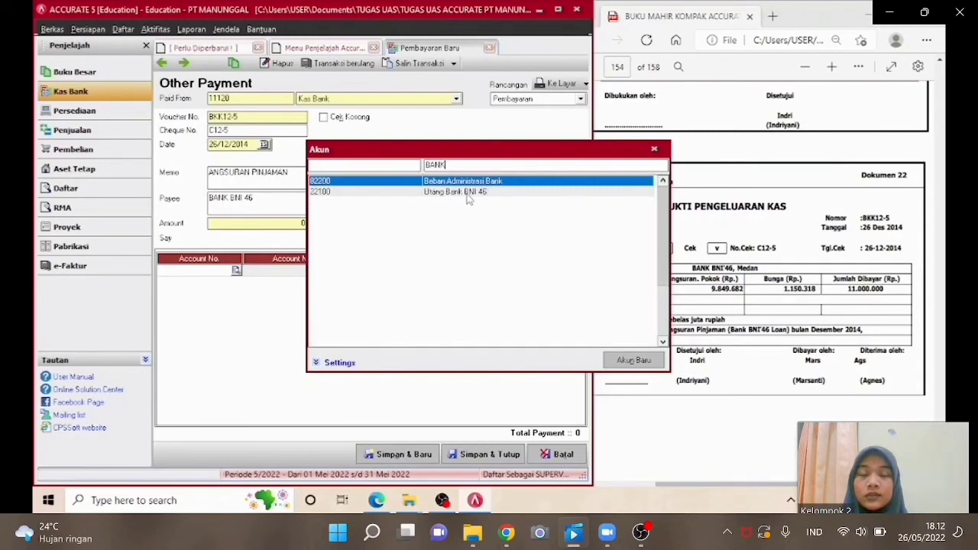
left_click(468, 193)
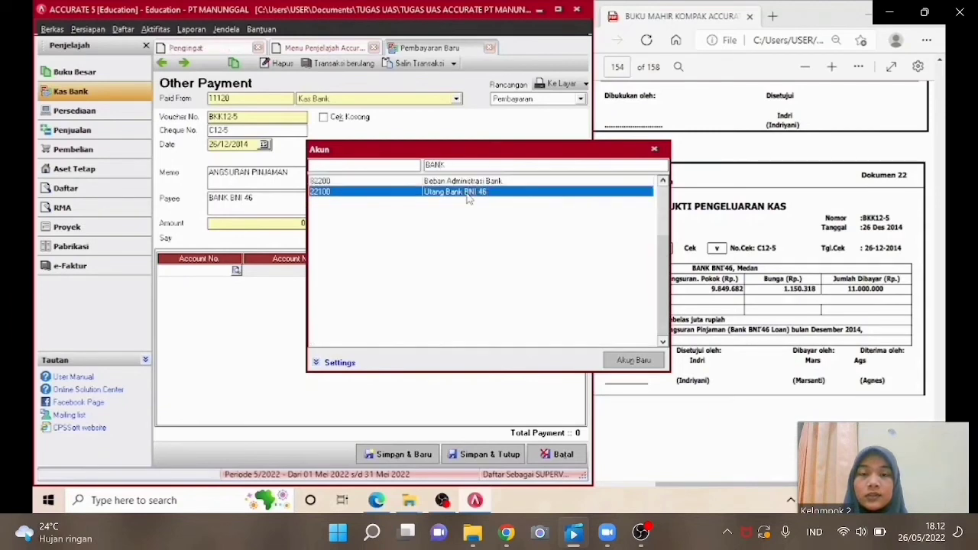
double_click(468, 193)
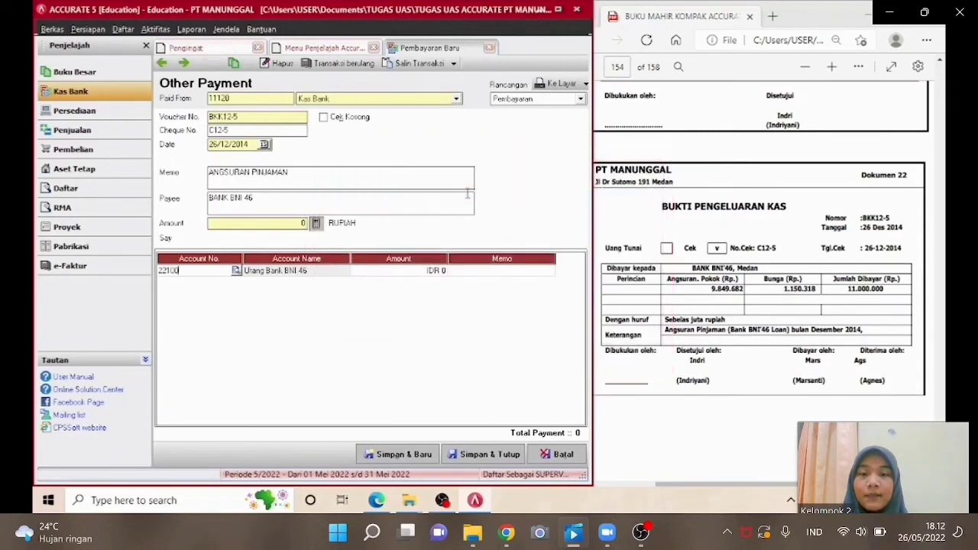
left_click(418, 275)
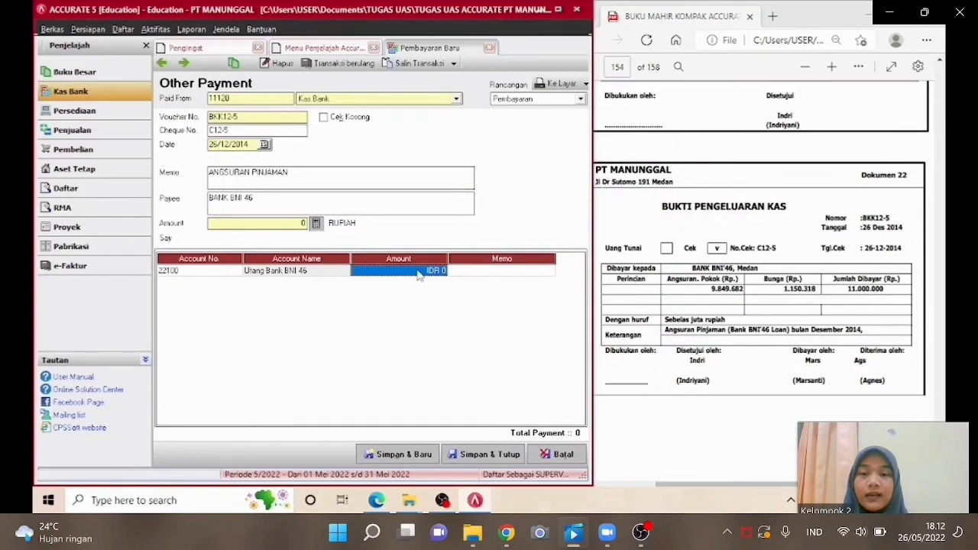
type("98")
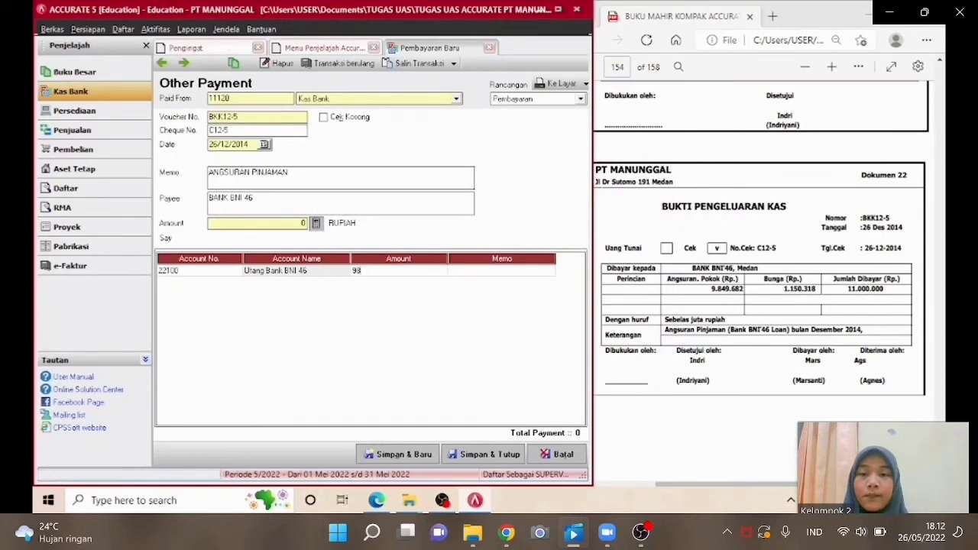
type("49")
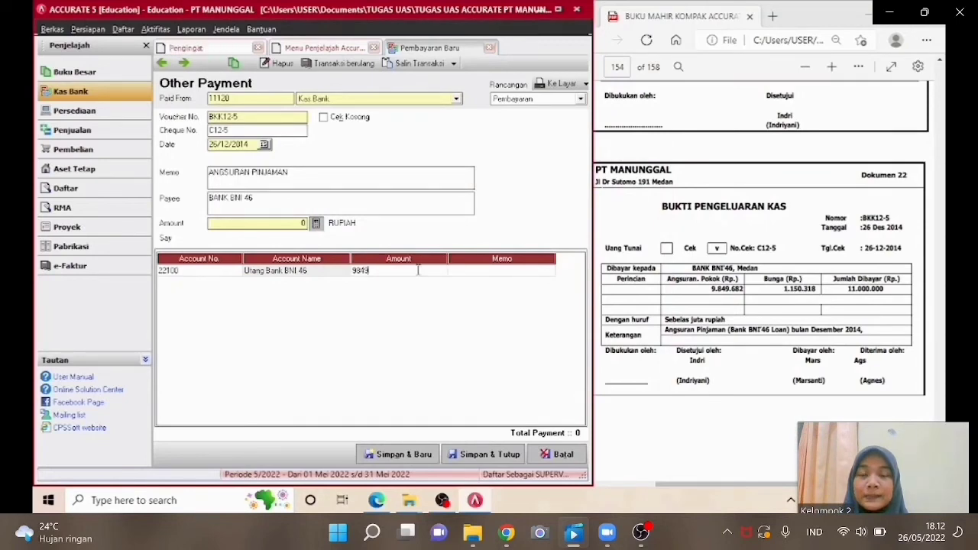
type("682")
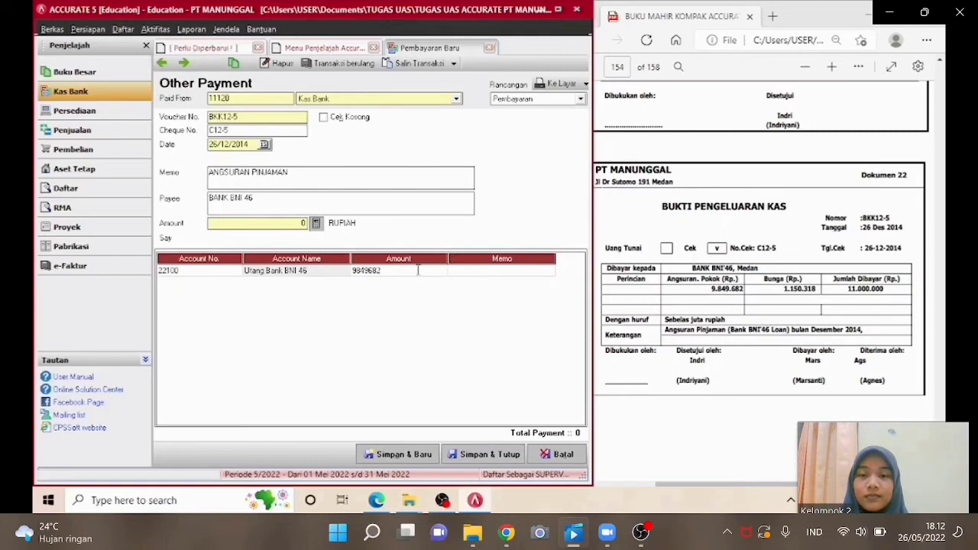
key("Return")
key("Return")
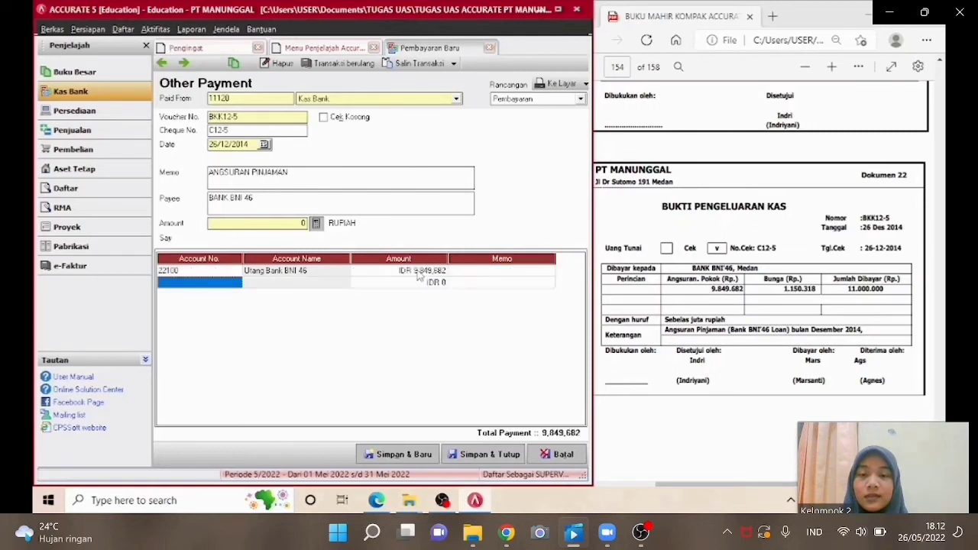
Add a second line for account 82100 Beban Bunga with amount 1150318.
left_click(233, 282)
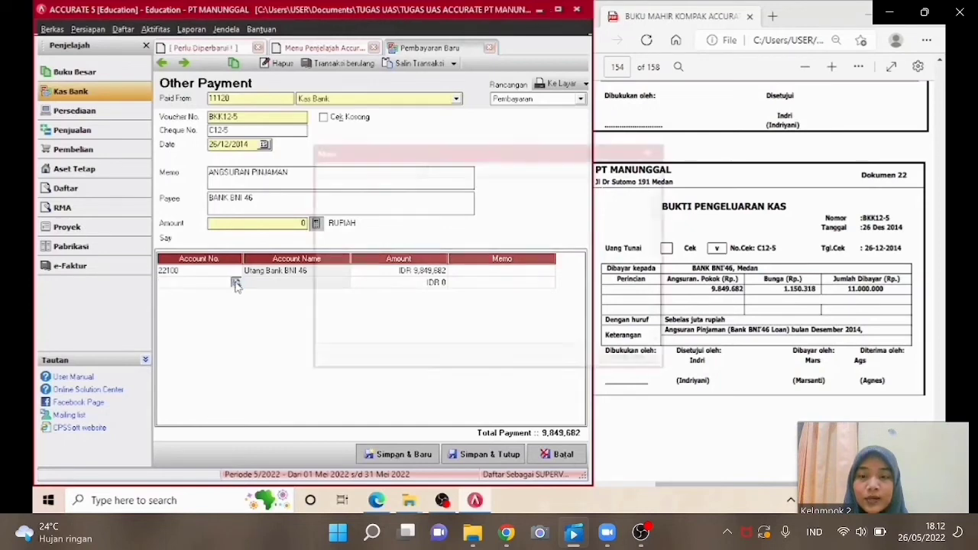
left_click(236, 282)
type("BE")
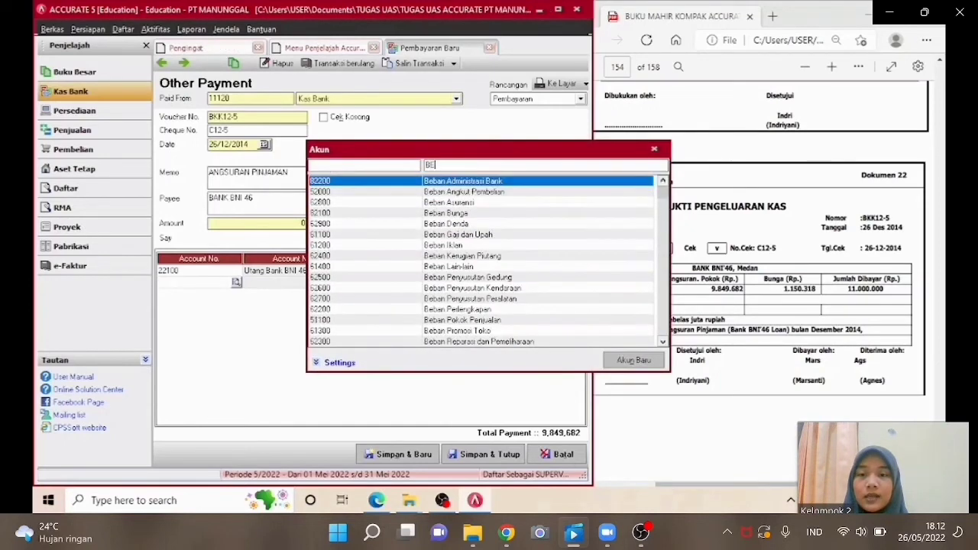
type("BAN BUNGA")
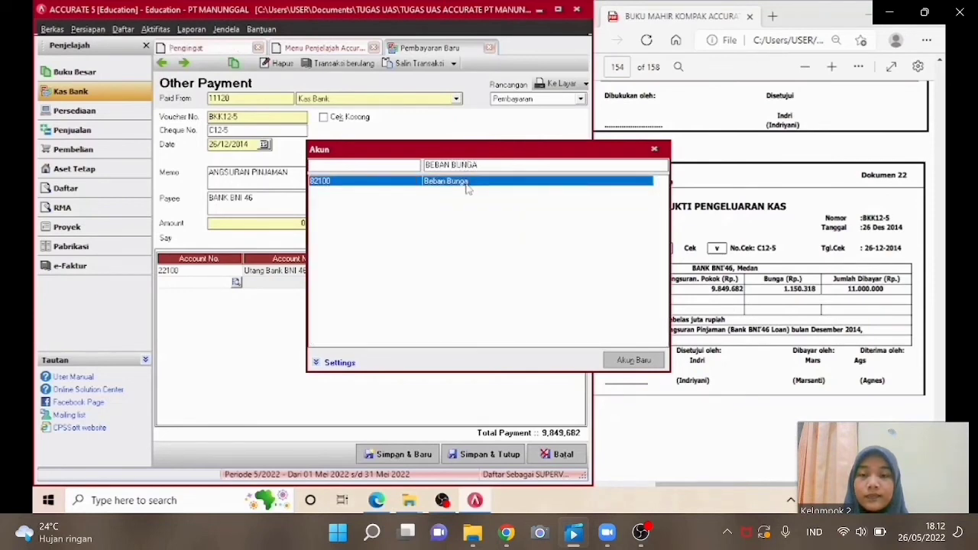
double_click(466, 188)
left_click(423, 283)
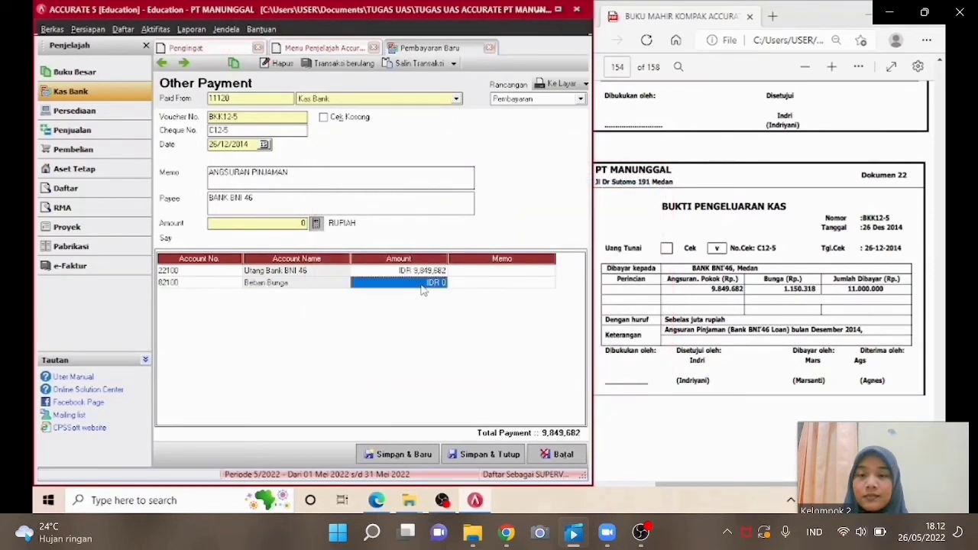
type("1150")
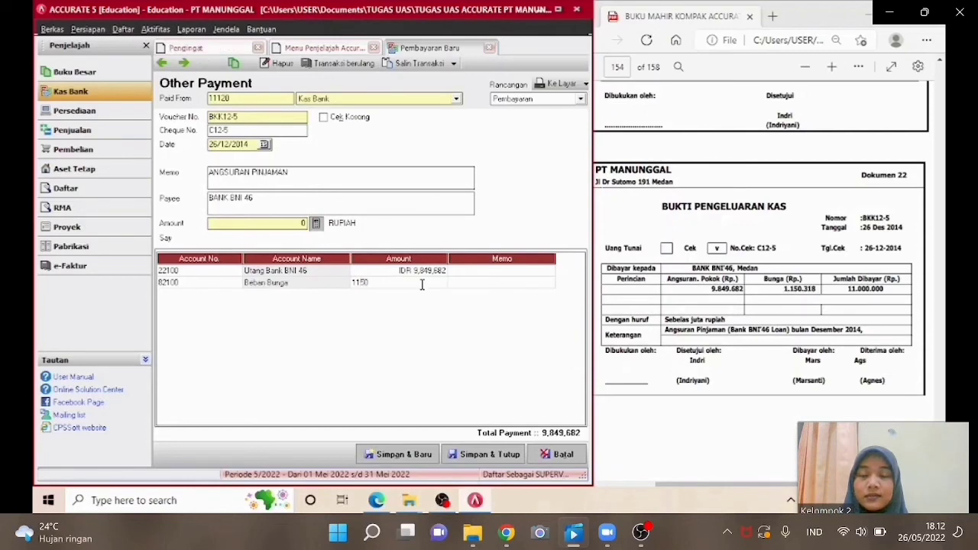
type("318")
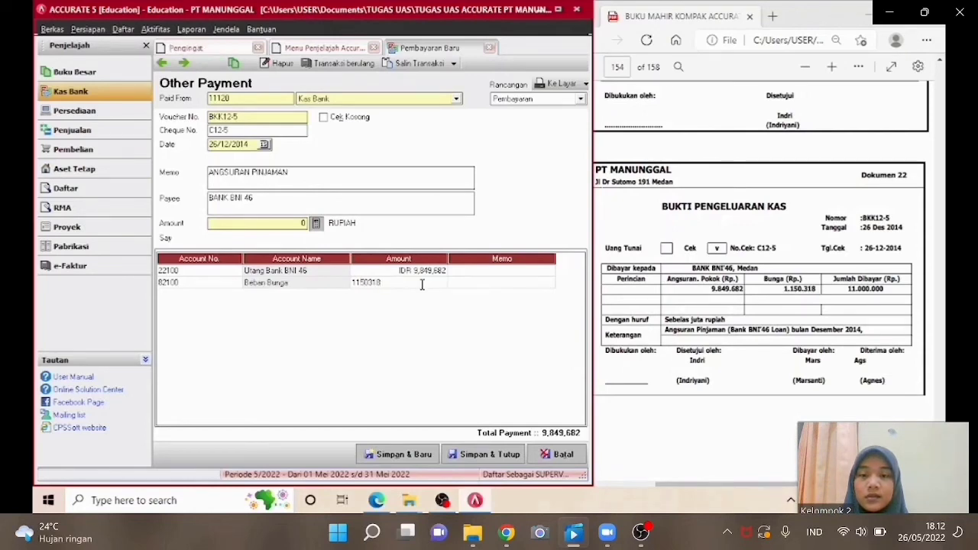
key("Tab")
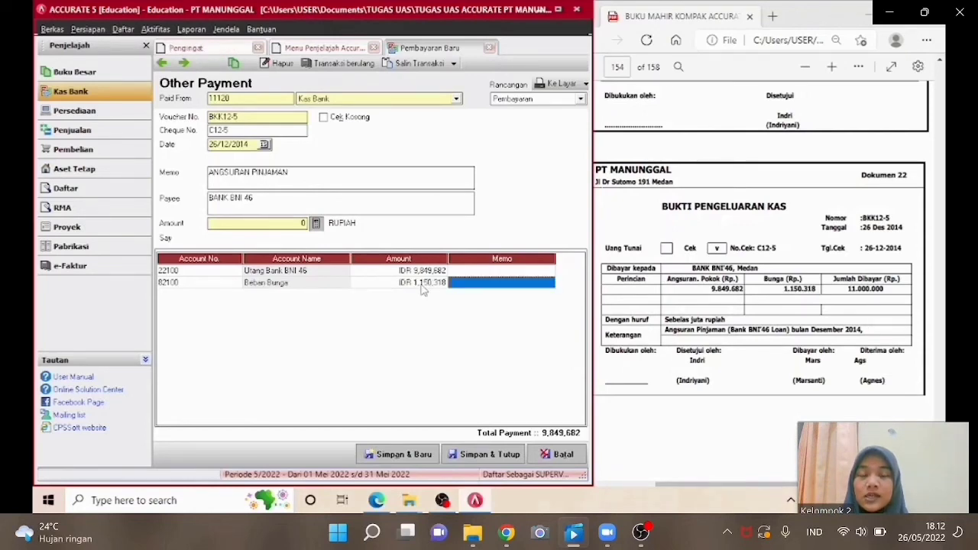
key("Tab")
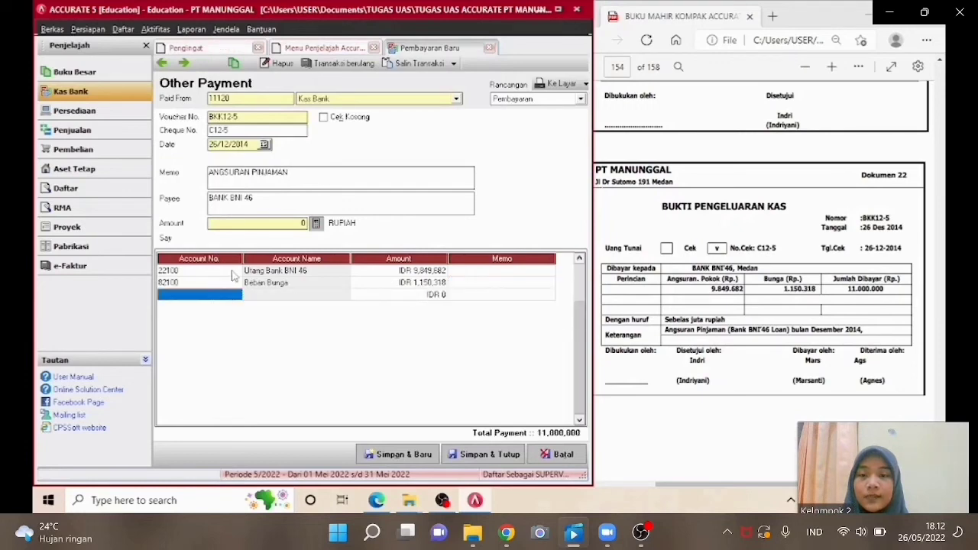
Fill the payment amount from the line total, then save and close the payment.
left_click(233, 274)
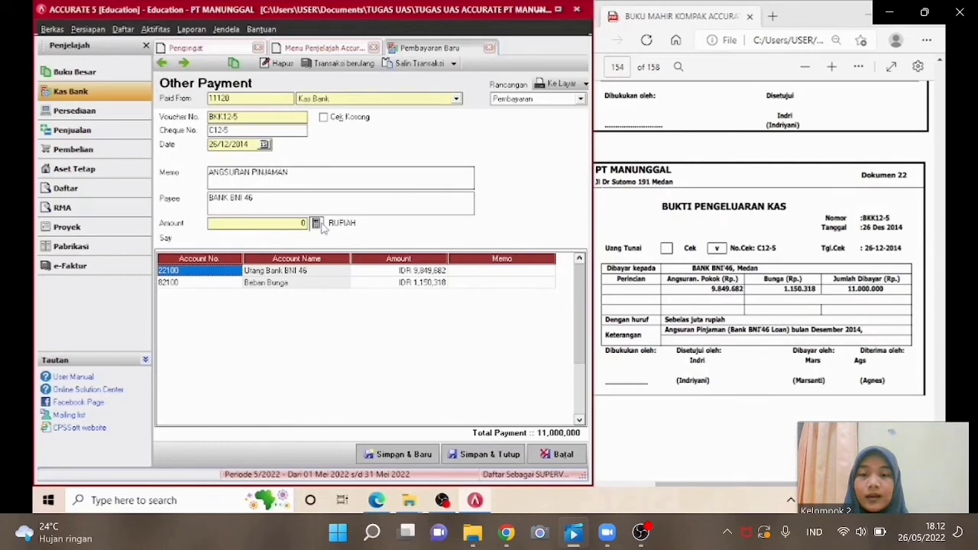
left_click(316, 224)
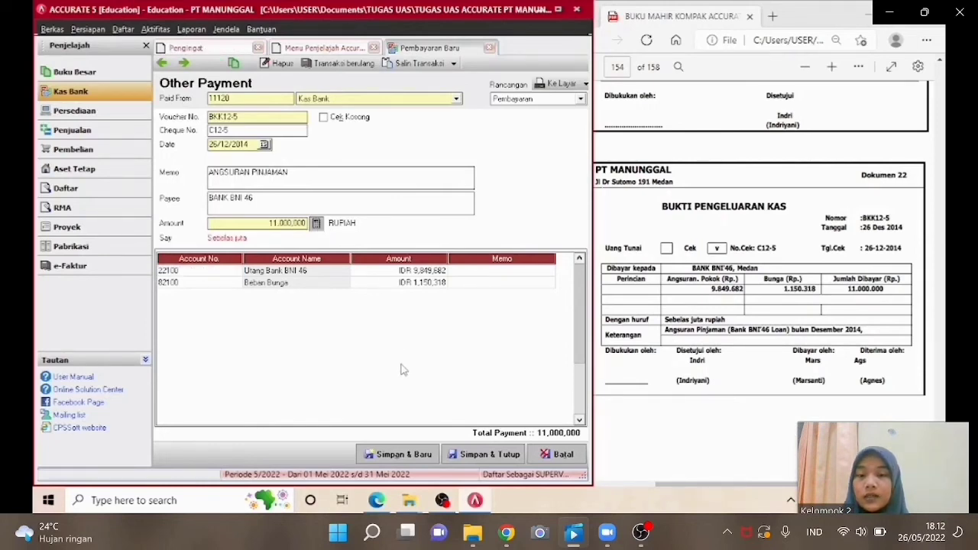
left_click(488, 458)
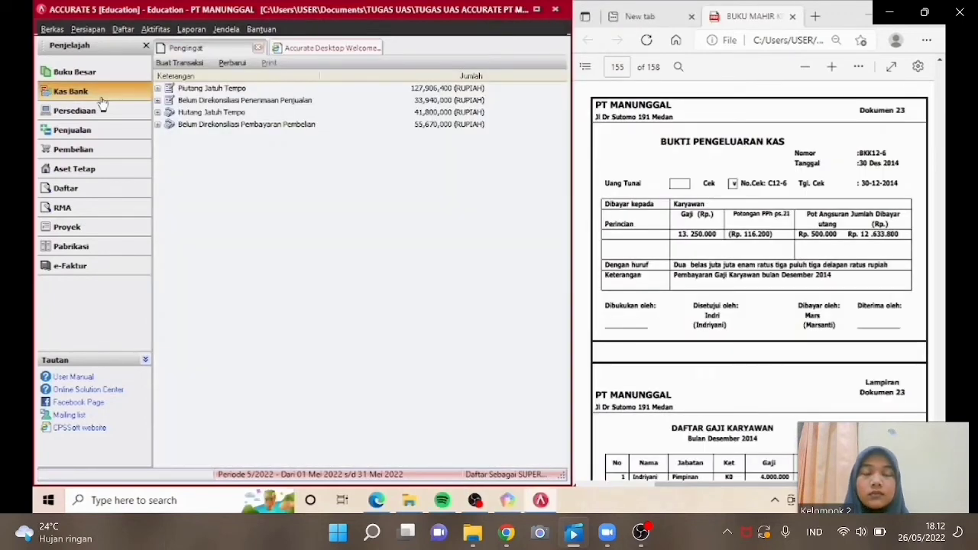
Start a new other payment BKK12-6 paid from the Kas Bank account.
left_click(137, 159)
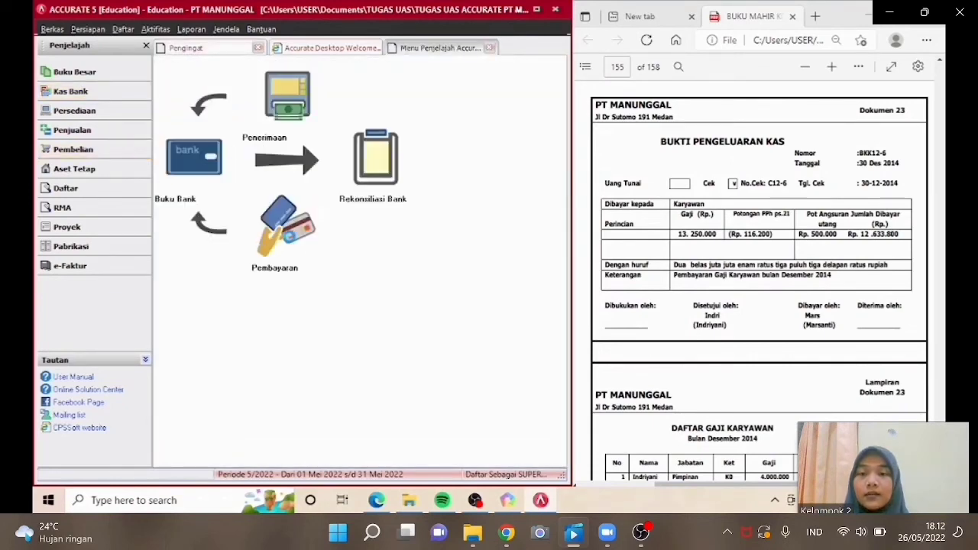
left_click(288, 230)
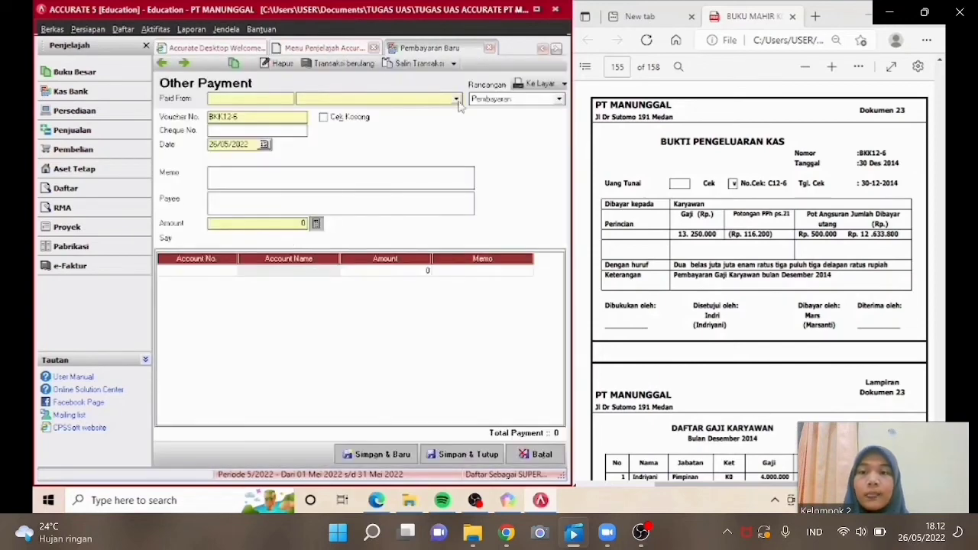
left_click(456, 99)
left_click(375, 126)
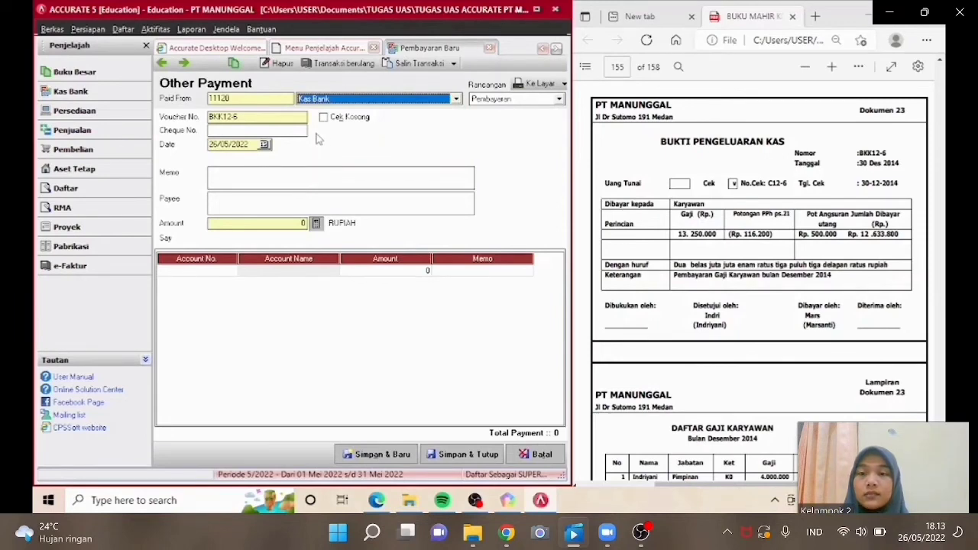
Enter cheque number C12-6 and set the payment date to 30/12/2014.
left_click(273, 131)
type("c12")
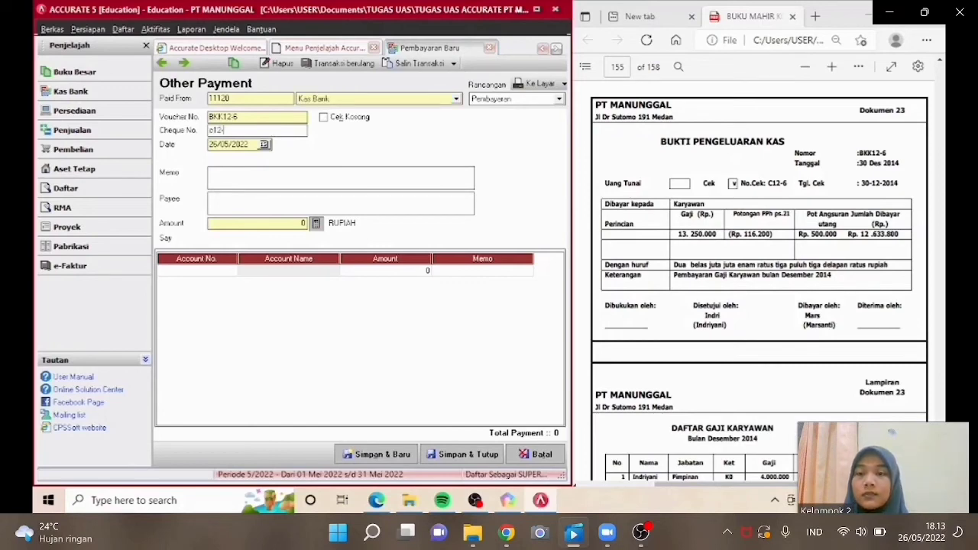
type("-")
key("BackSpace")
key("BackSpace")
key("BackSpace")
type("C12-")
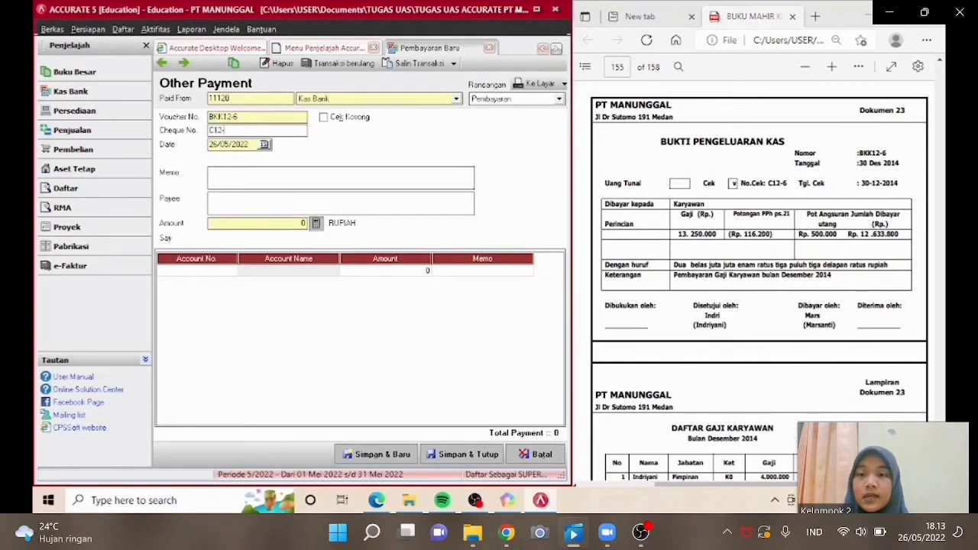
type("6")
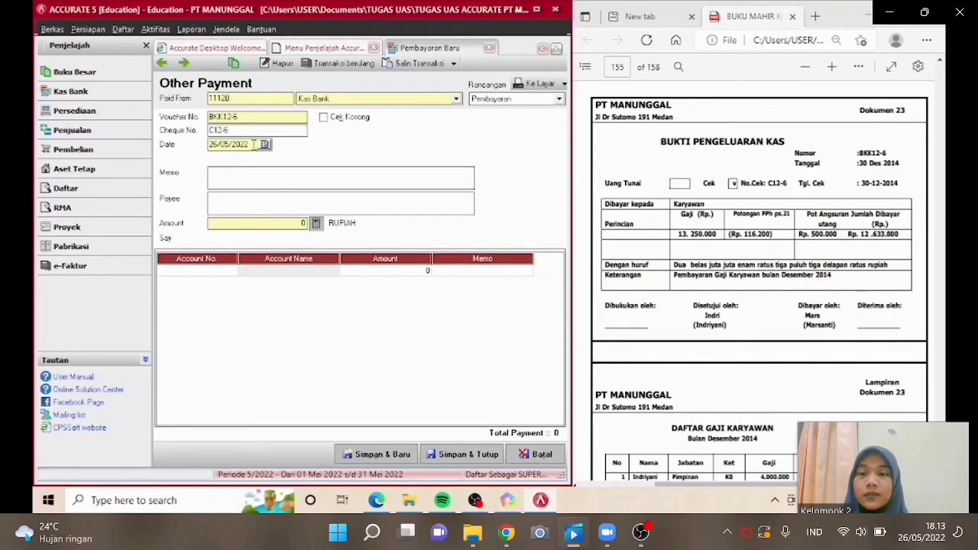
left_click_drag(253, 145, 209, 144)
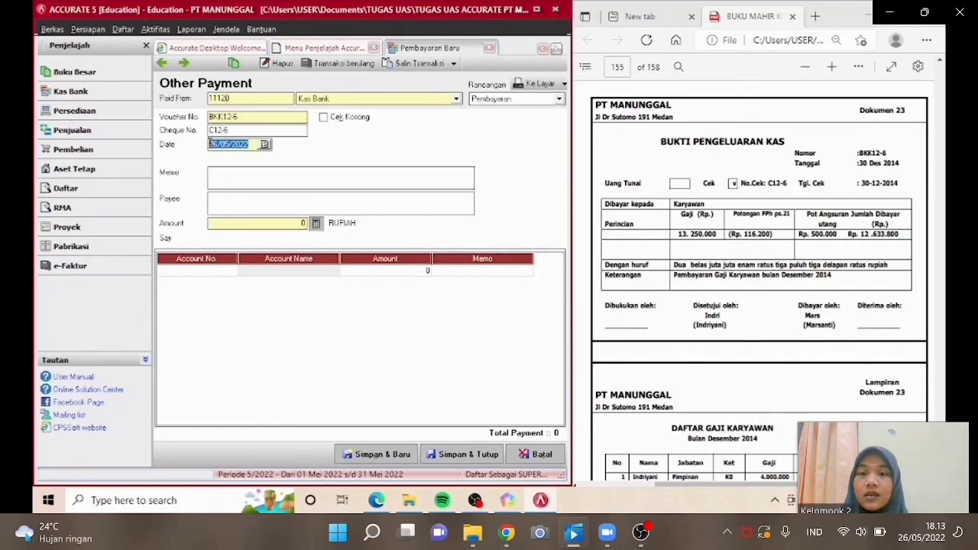
type("30122")
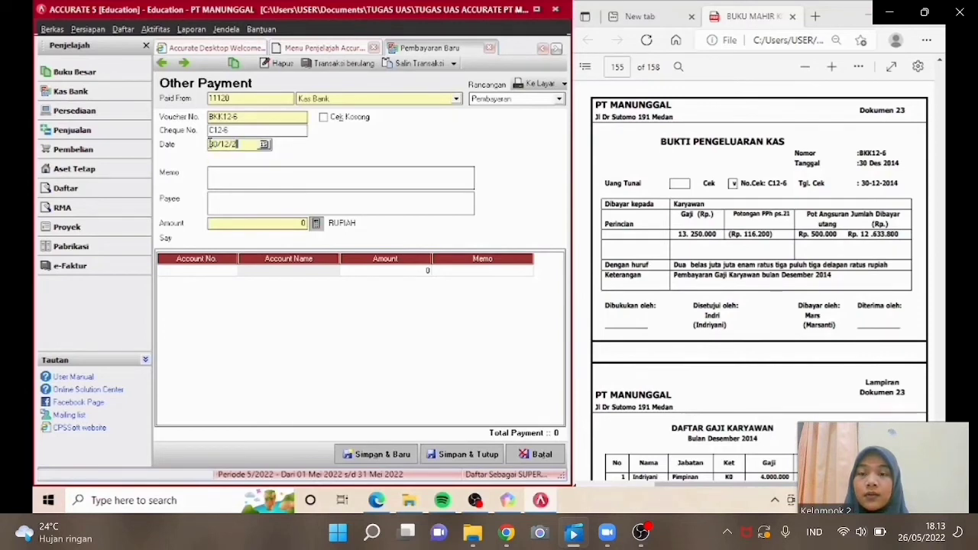
type("014")
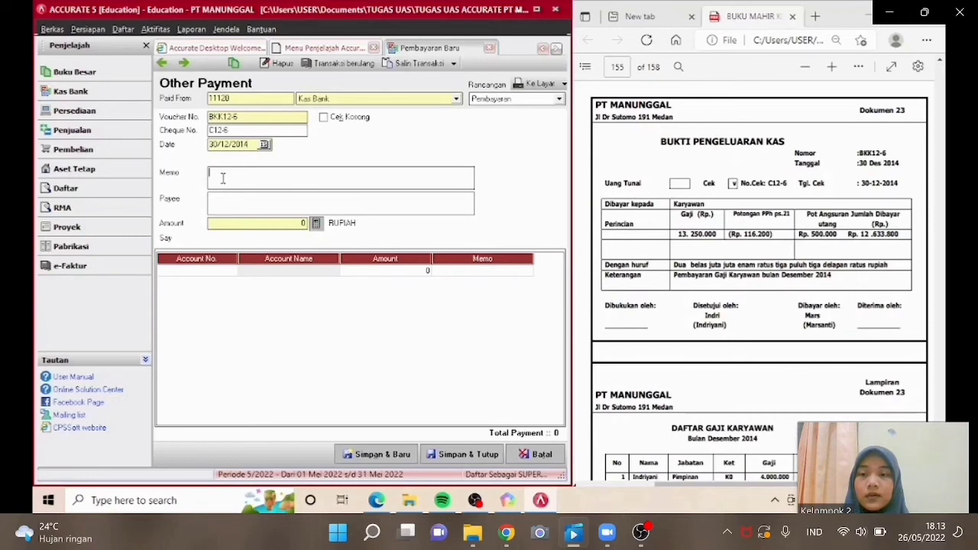
type("PEM")
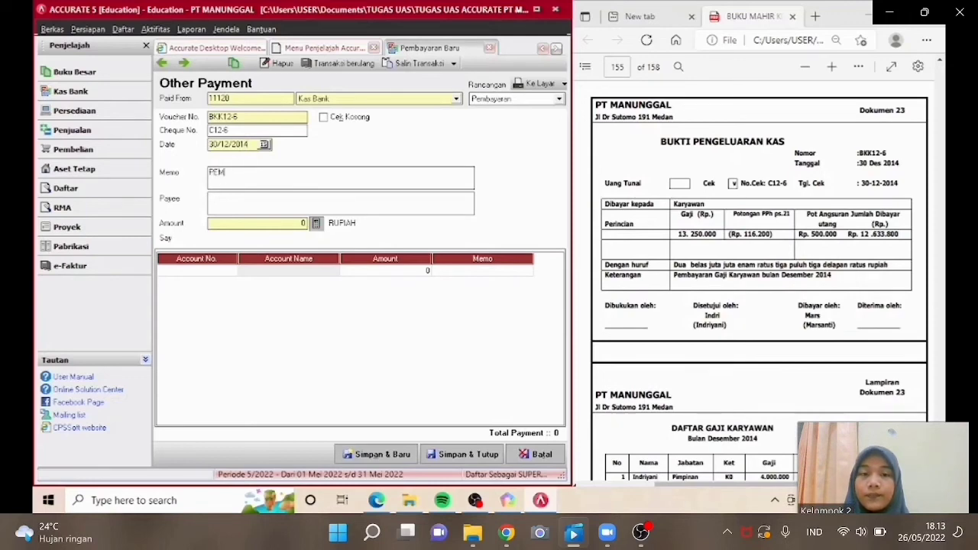
Set the memo to PEMBAYARAN GAJI KARYAWAN and the payee to KARYAWAN.
type("BAYARAN GAJI")
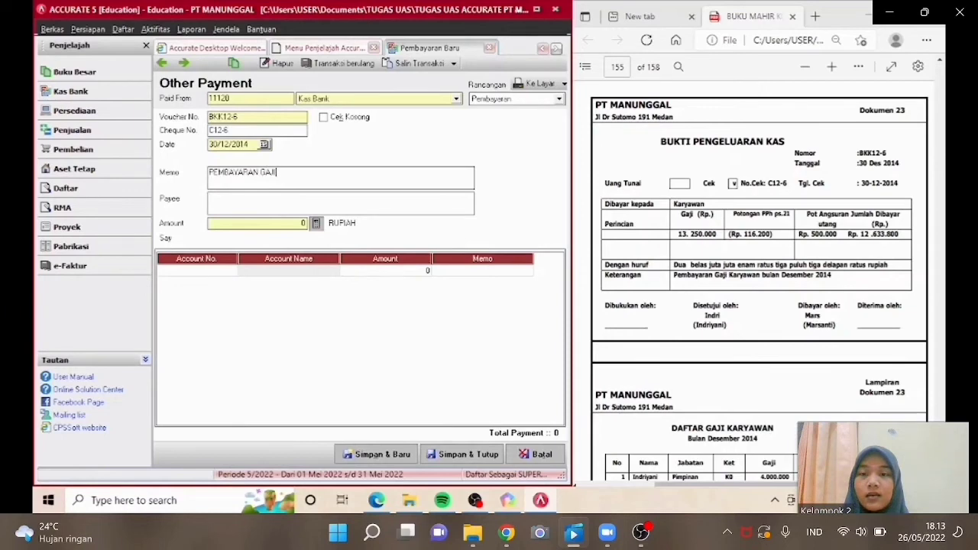
type(" KARYA")
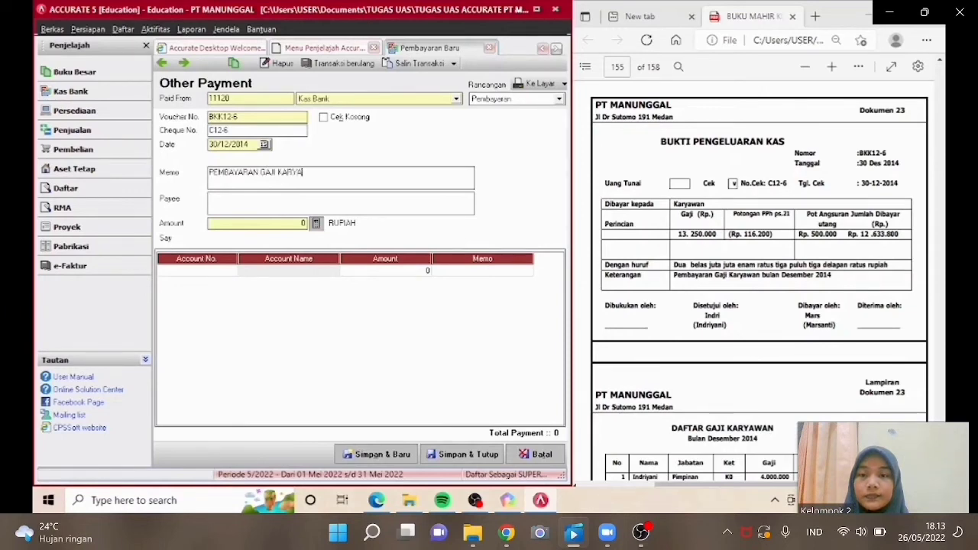
type("WAN")
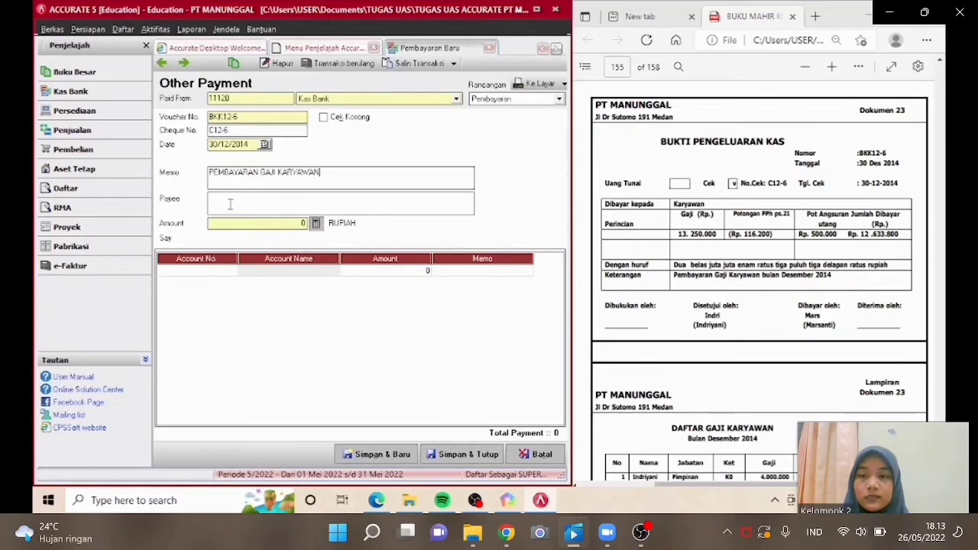
type("KA")
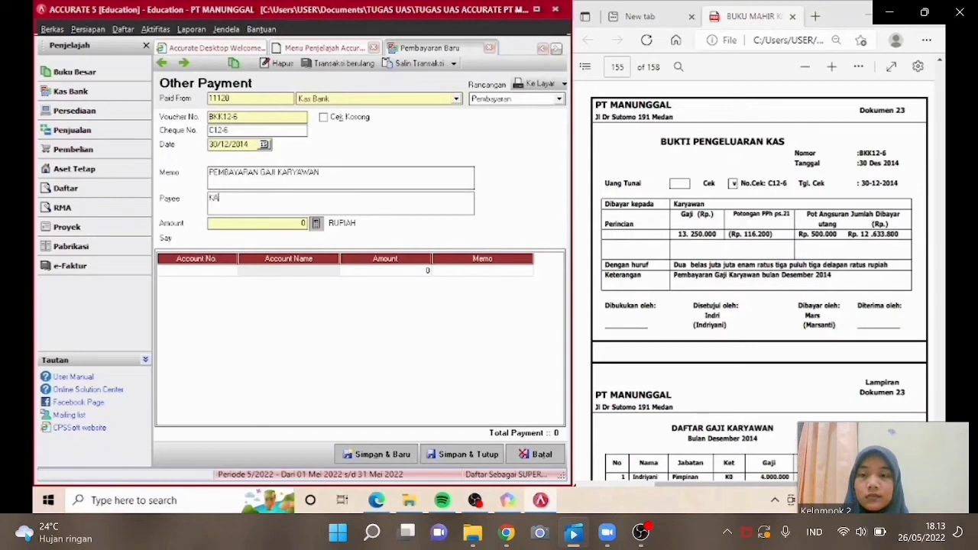
type("RYAWAN")
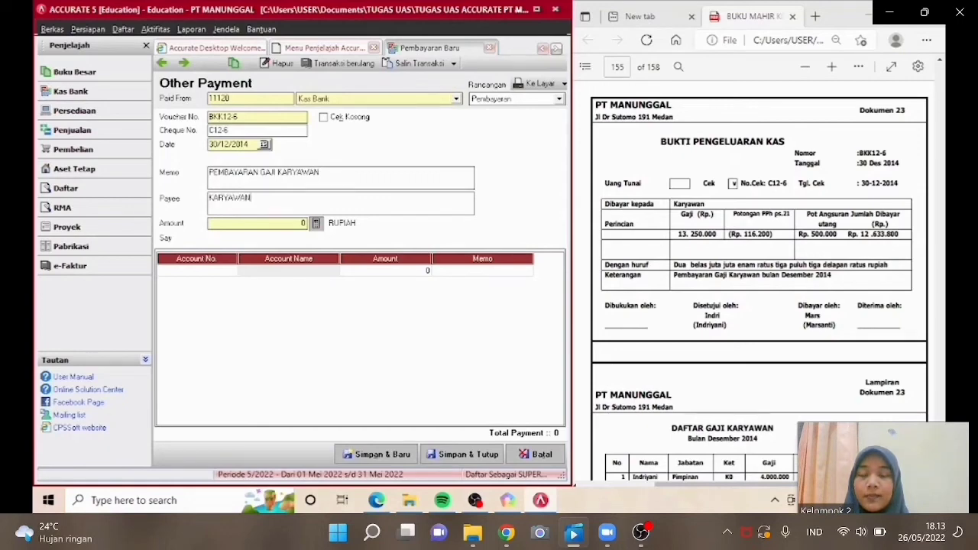
Add a payment line for account 61100 Beban Gaji dan Upah with amount 13,250,000.
left_click(226, 283)
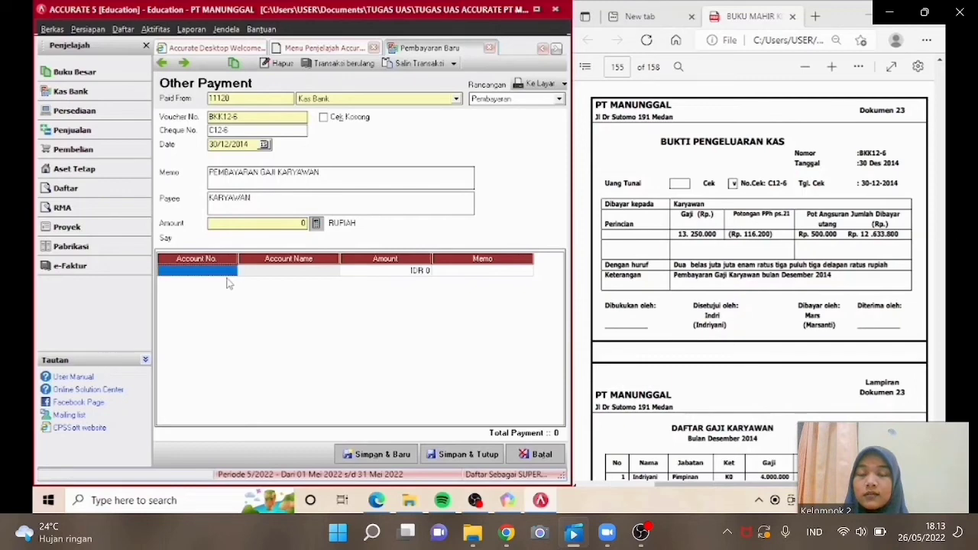
double_click(226, 272)
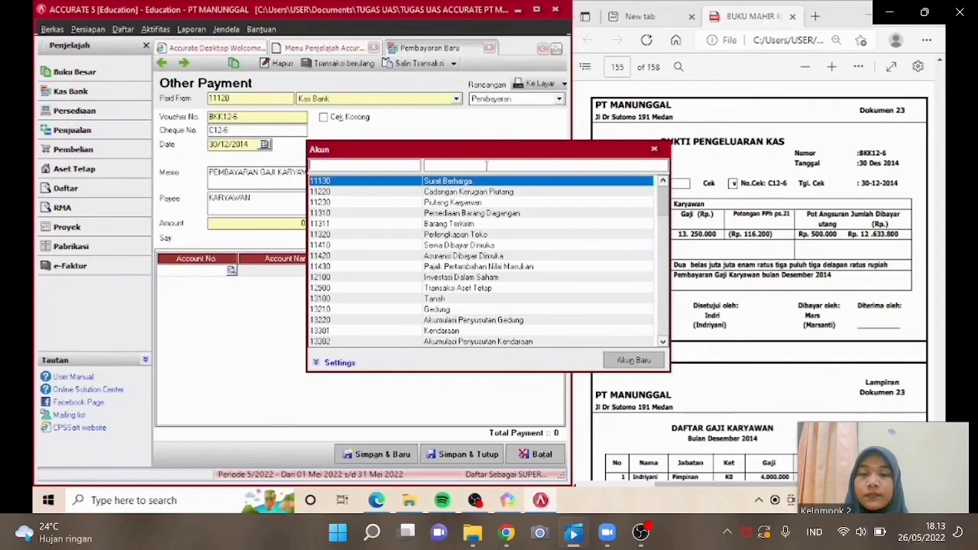
left_click(486, 165)
type("BEB")
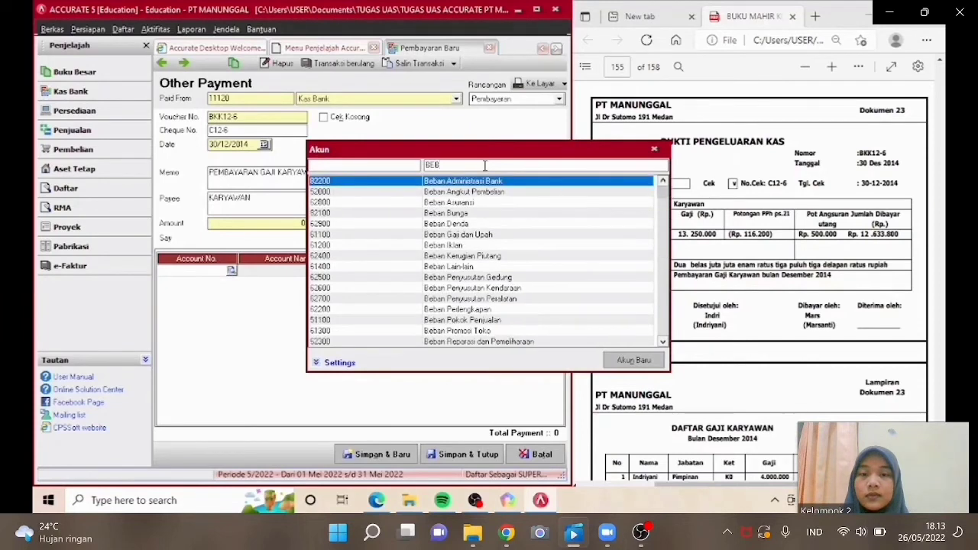
type("AN")
double_click(475, 235)
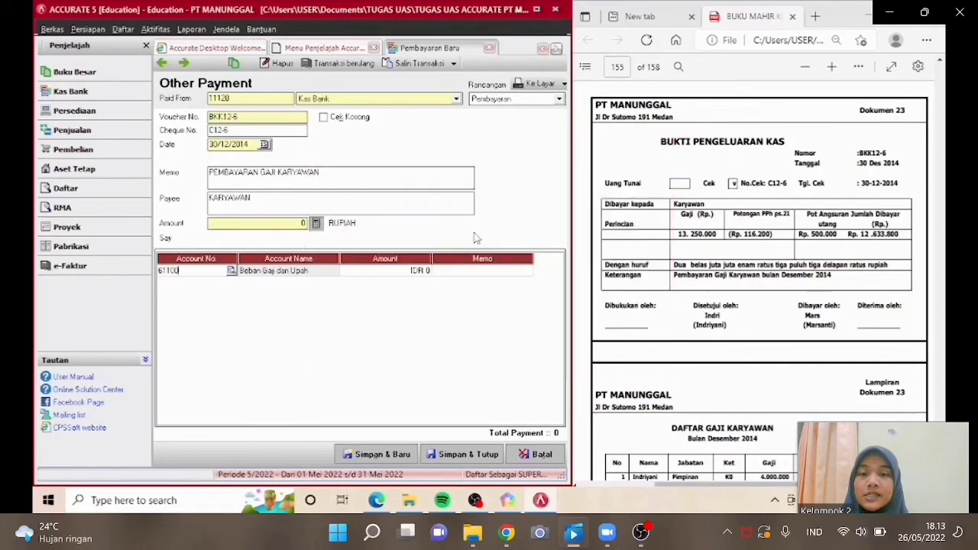
left_click(413, 272)
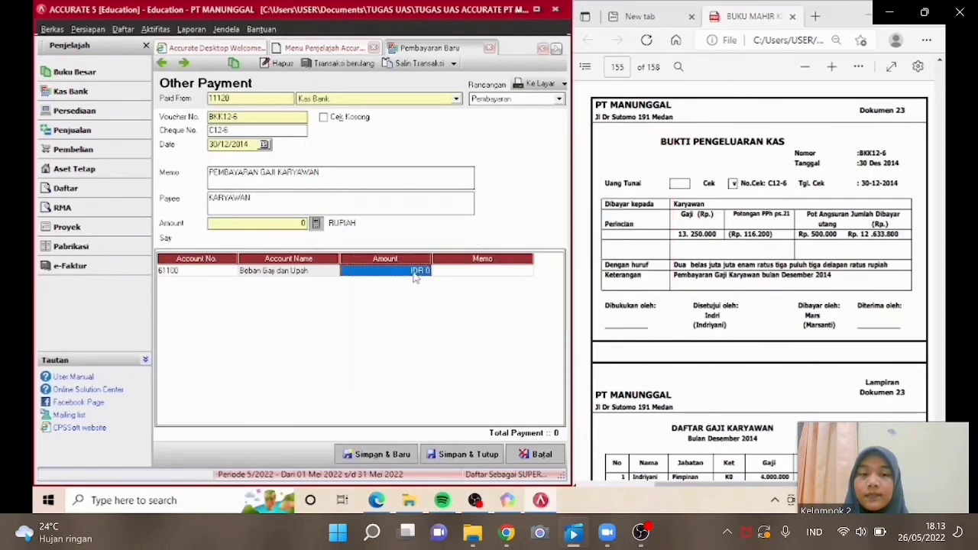
type("13,250,")
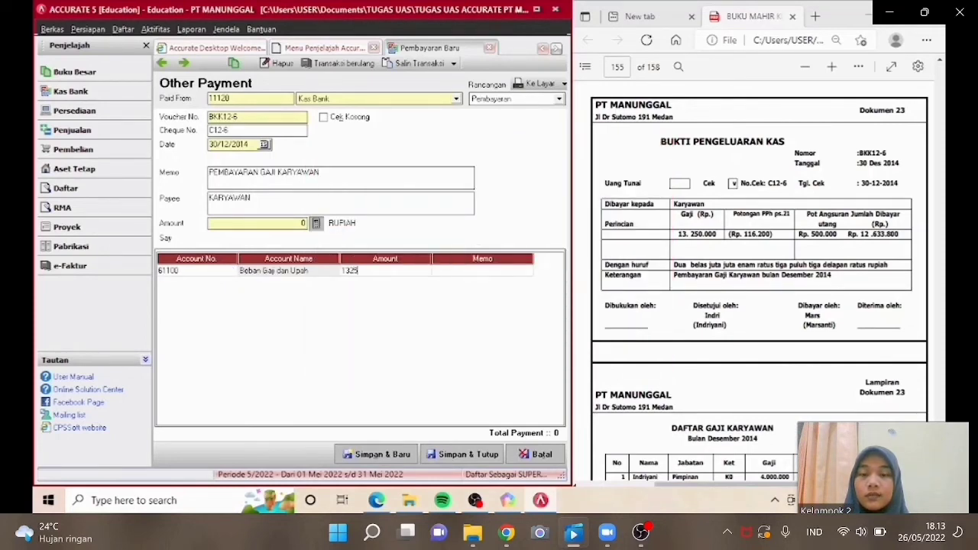
type("0000")
key("Tab")
key("Tab")
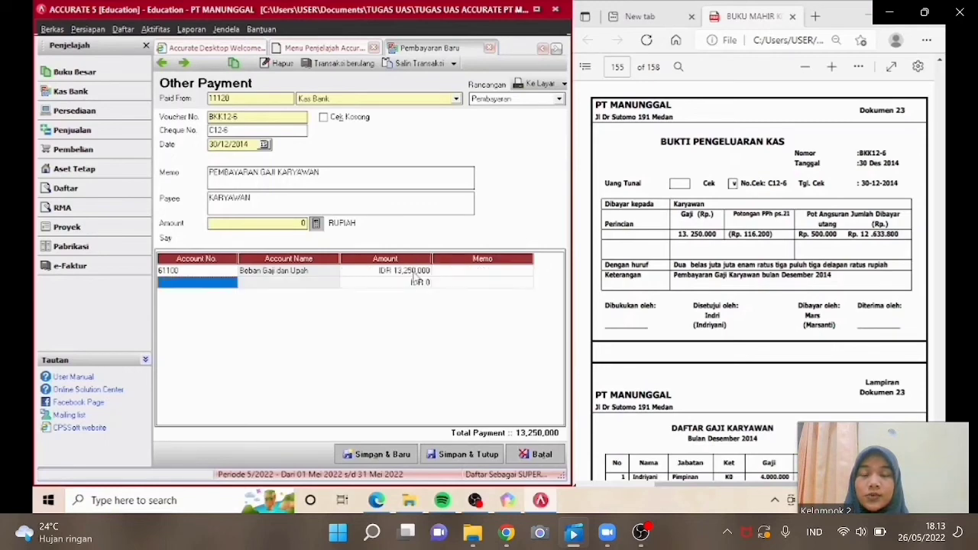
Add a line for account 21212 Utang Pajak Penghasilan (PPh) with amount -116,200.
left_click(233, 282)
left_click(231, 282)
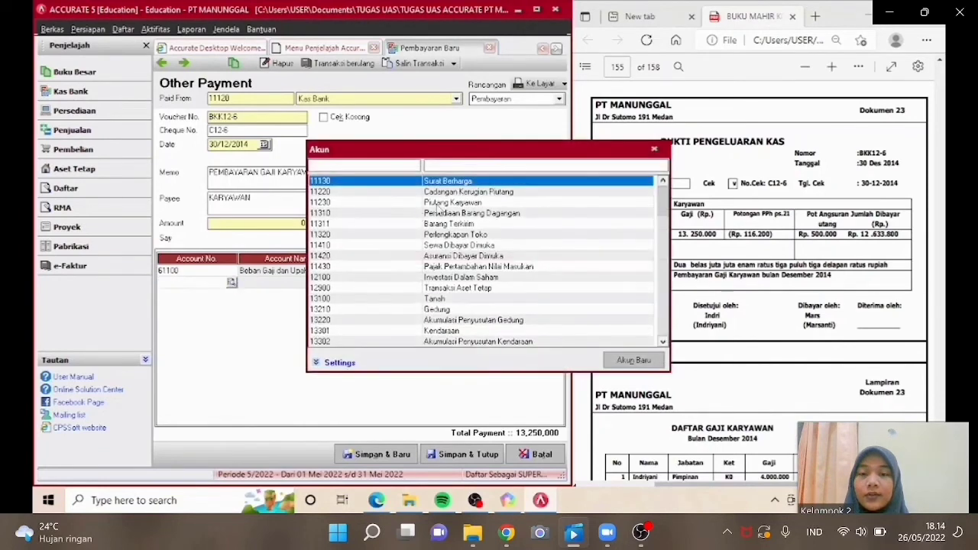
type("UT")
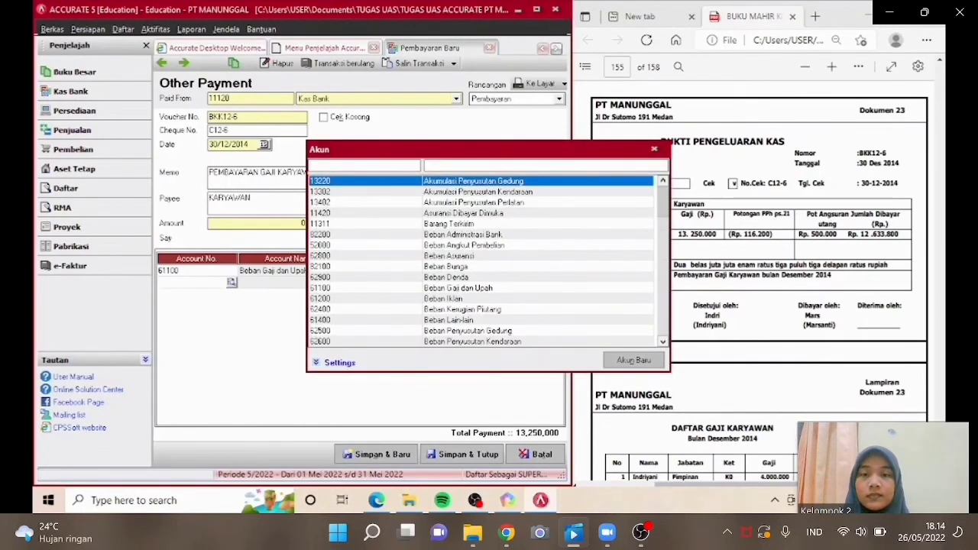
type("ANG")
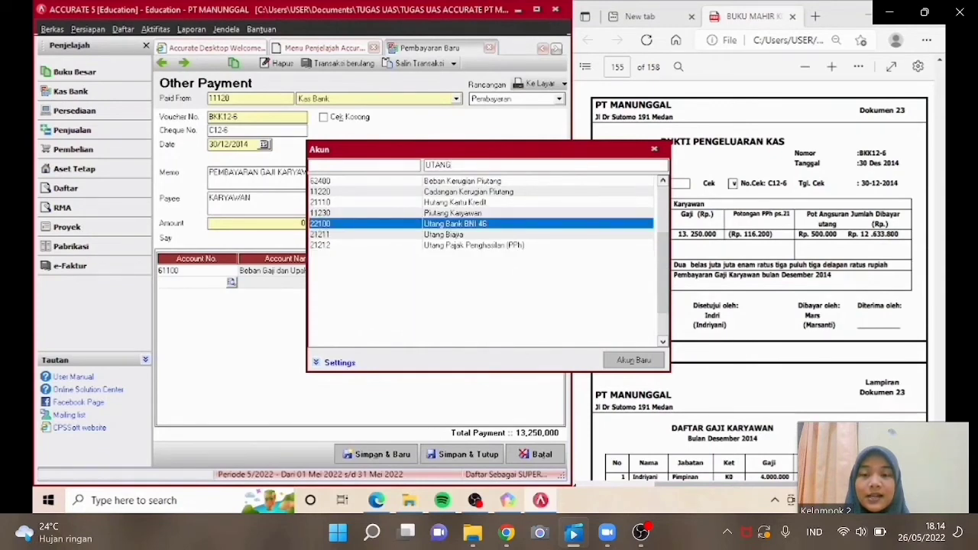
key("Down")
key("Down")
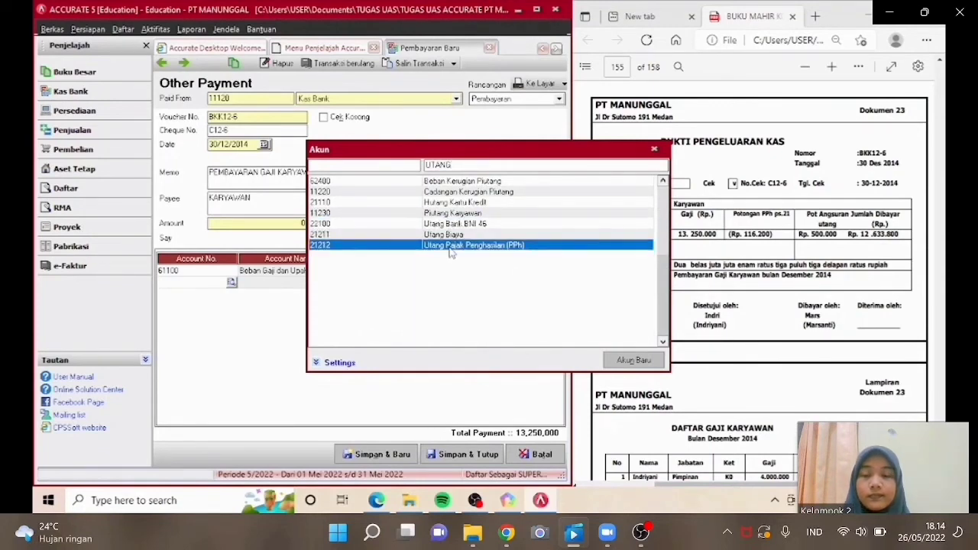
key("Return")
left_click(419, 284)
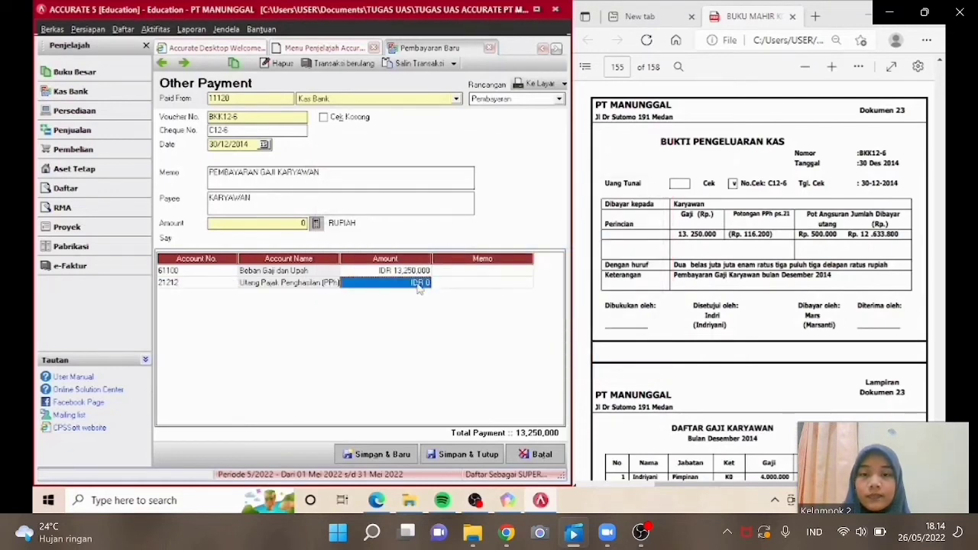
type("-116")
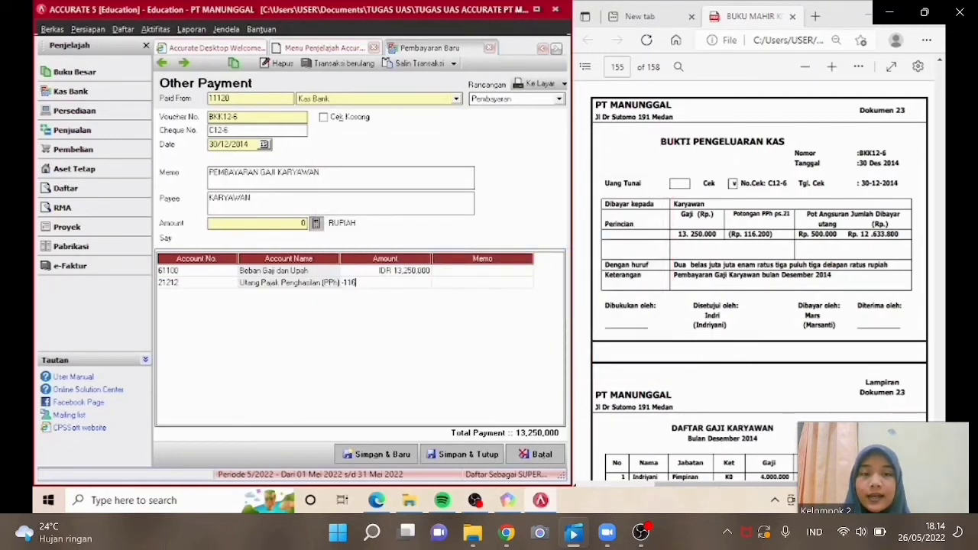
type("200")
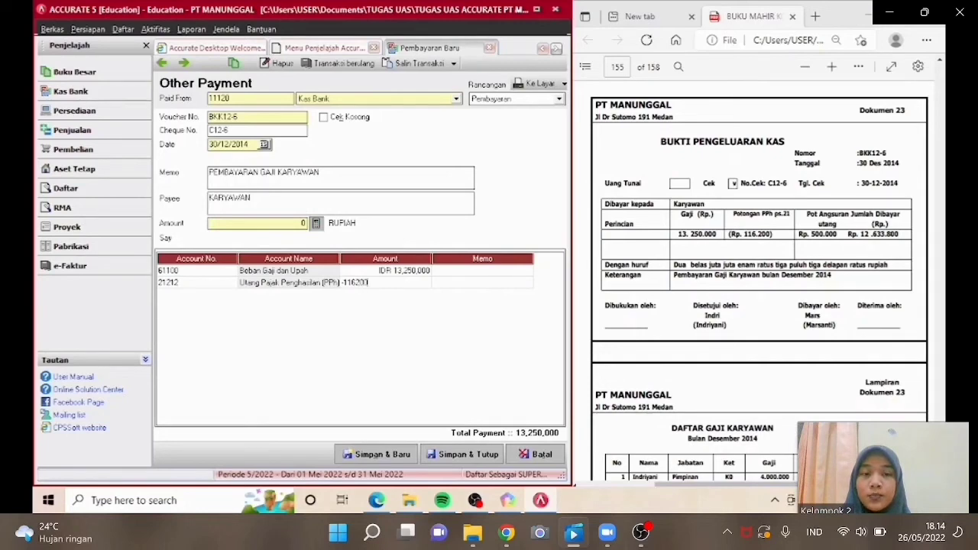
key("Tab")
key("Tab")
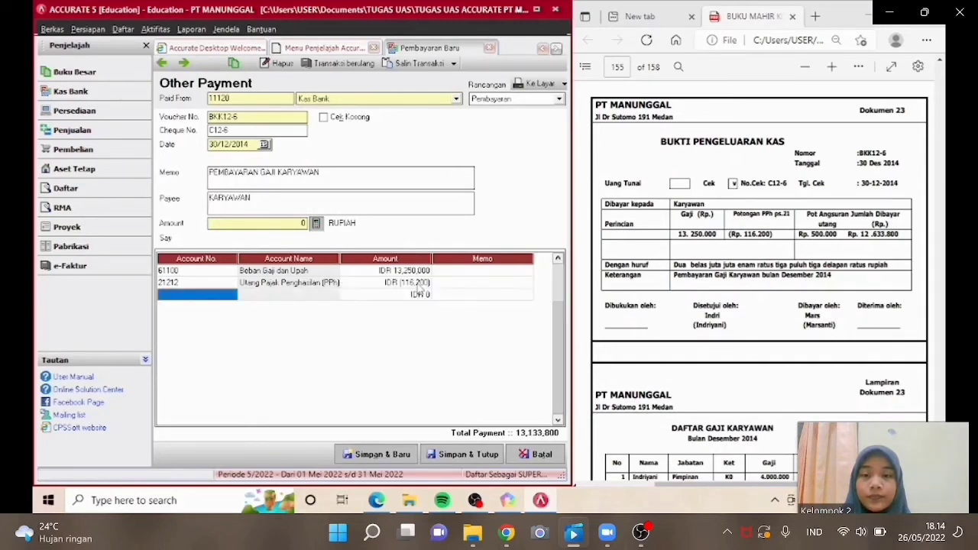
Add a line for account 11230 Piutang Karyawan with amount -500,000.
left_click(231, 296)
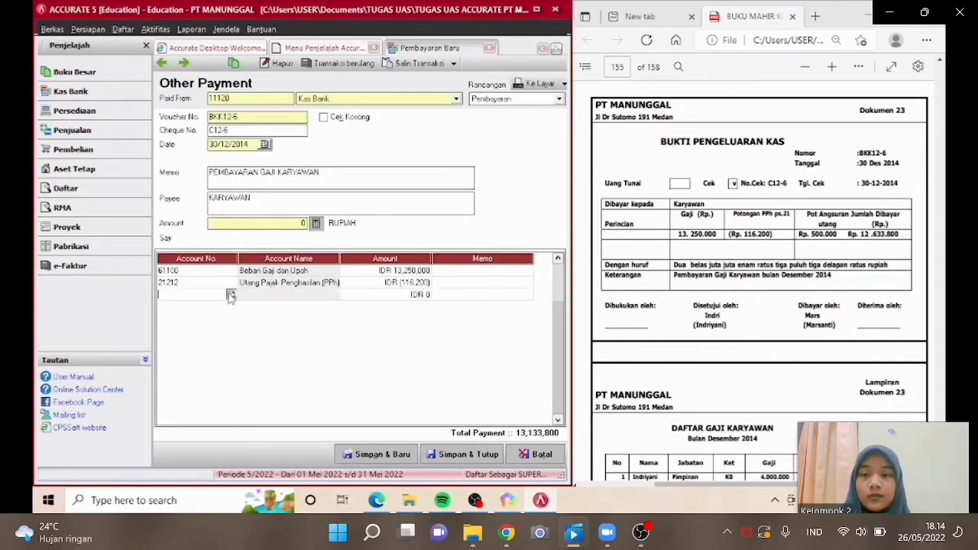
left_click(231, 295)
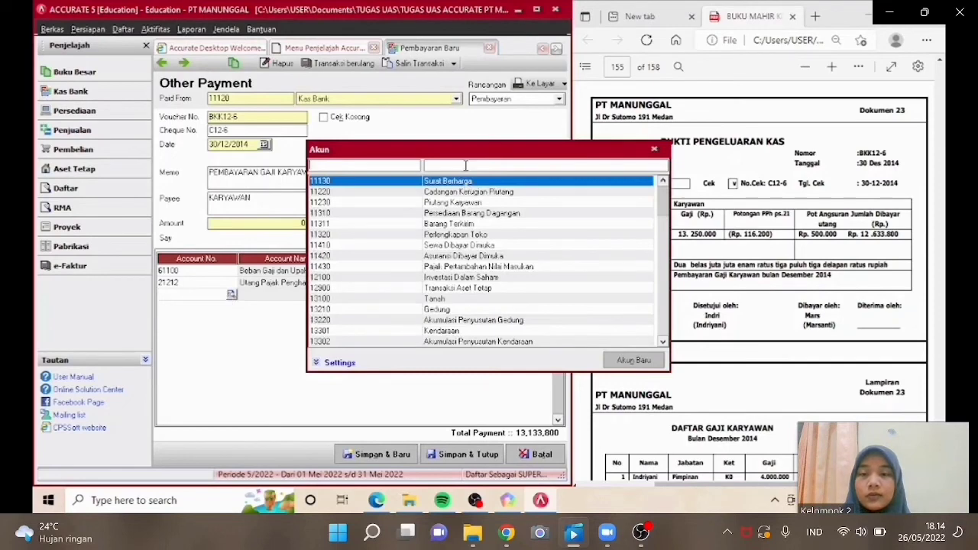
type("PIU")
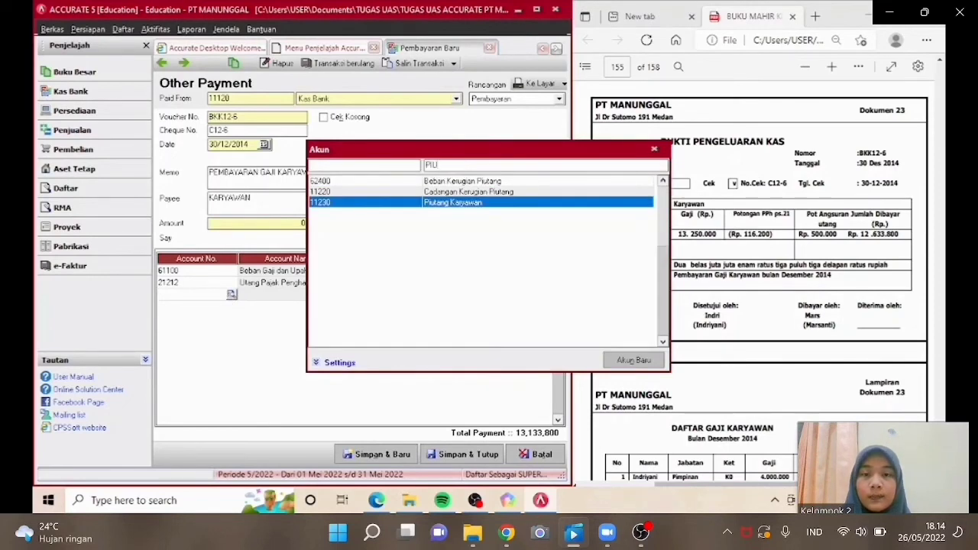
double_click(471, 205)
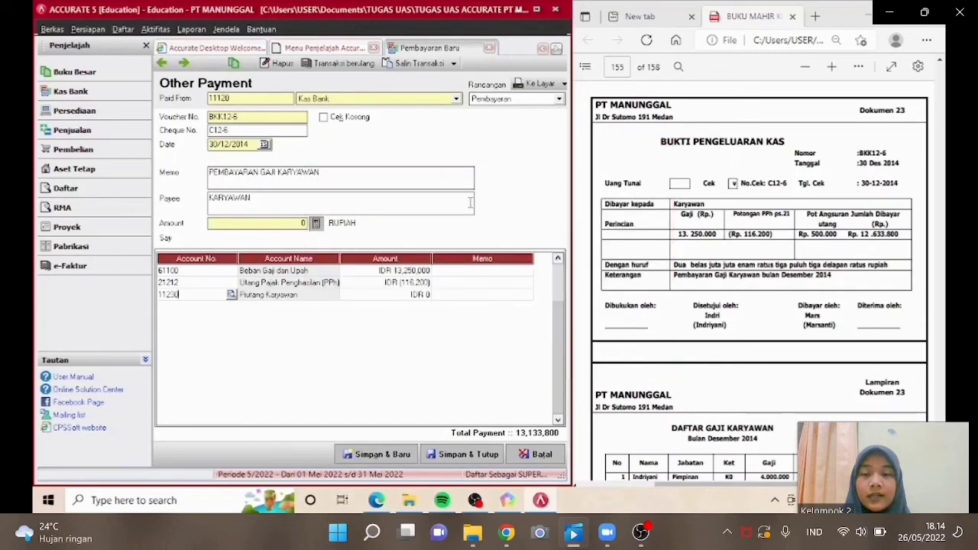
left_click(406, 300)
type("-50")
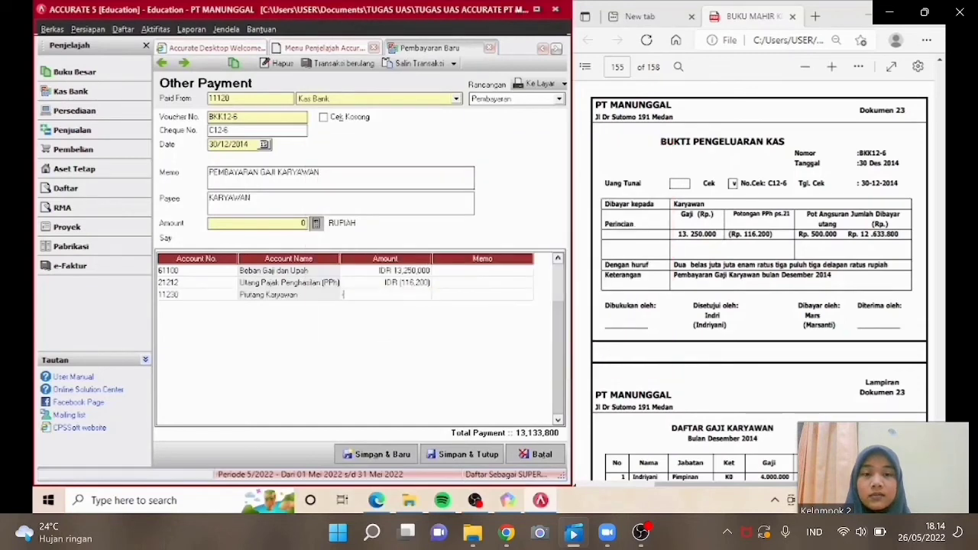
type("00")
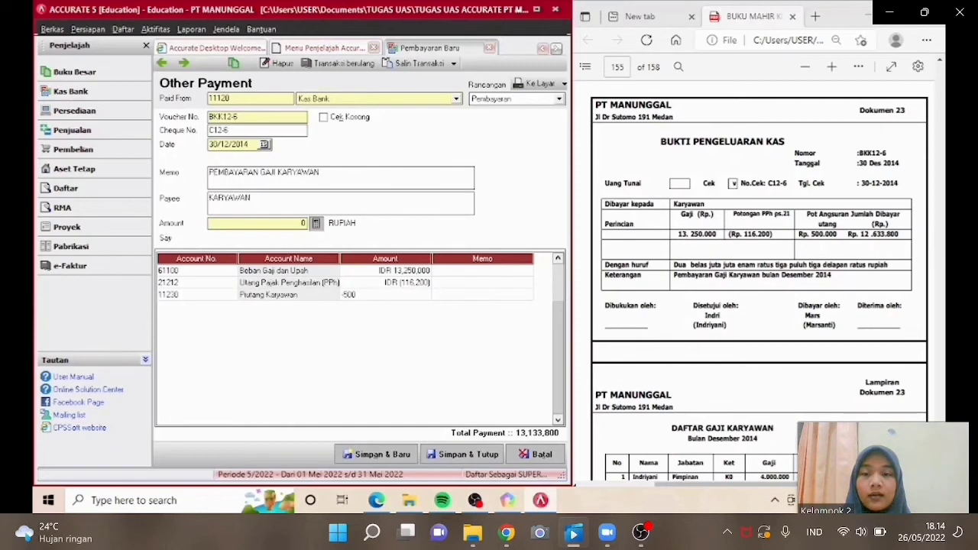
type("000")
key("Tab")
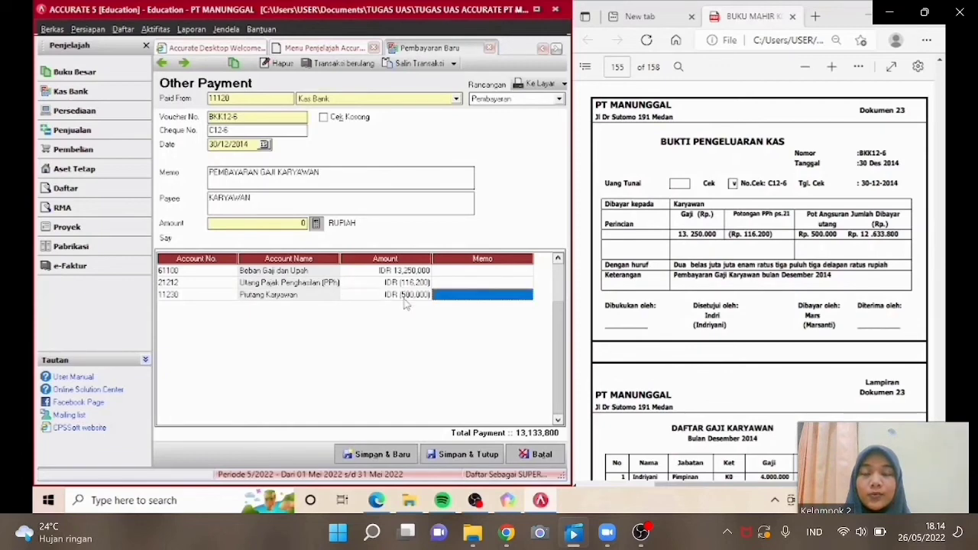
key("Tab")
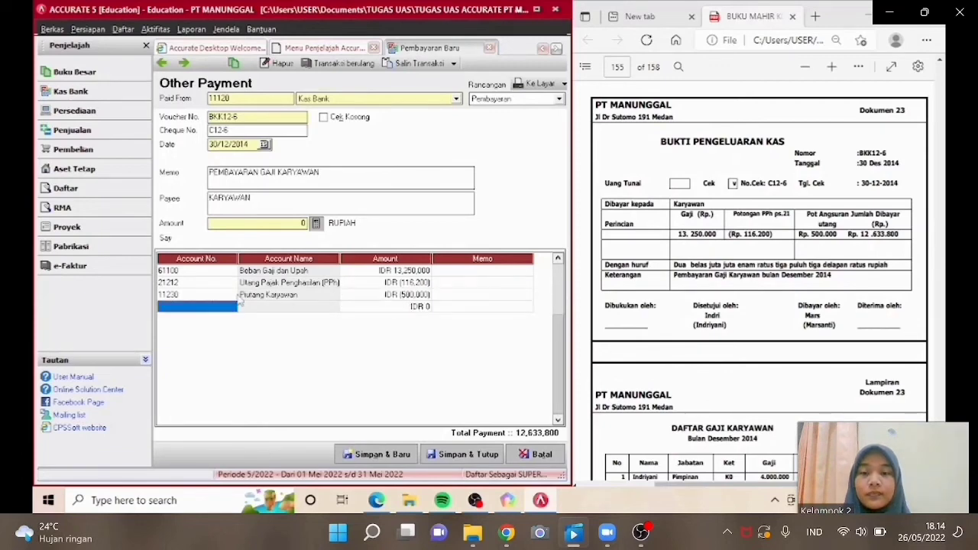
Fill the payment amount from the line totals and save the BKK12-6 salary payment.
left_click(224, 291)
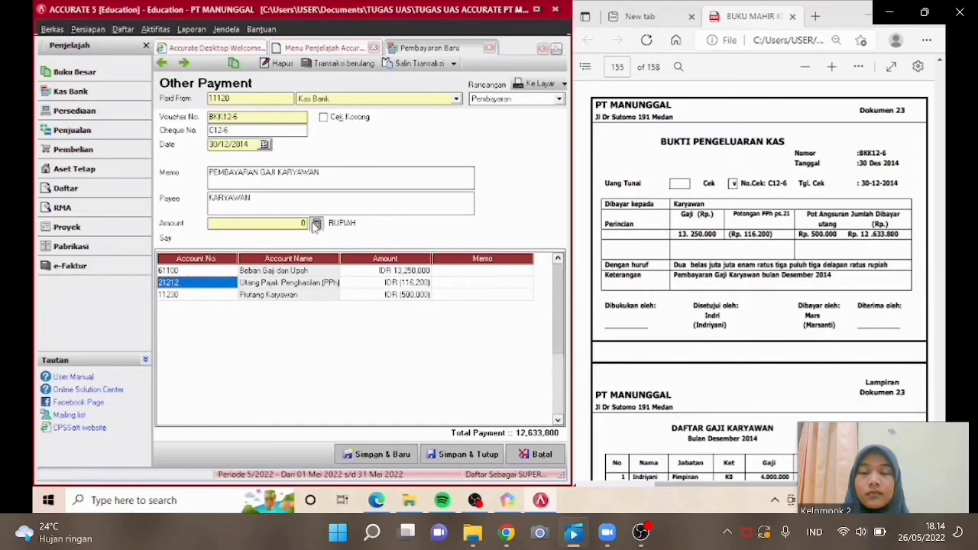
left_click(314, 223)
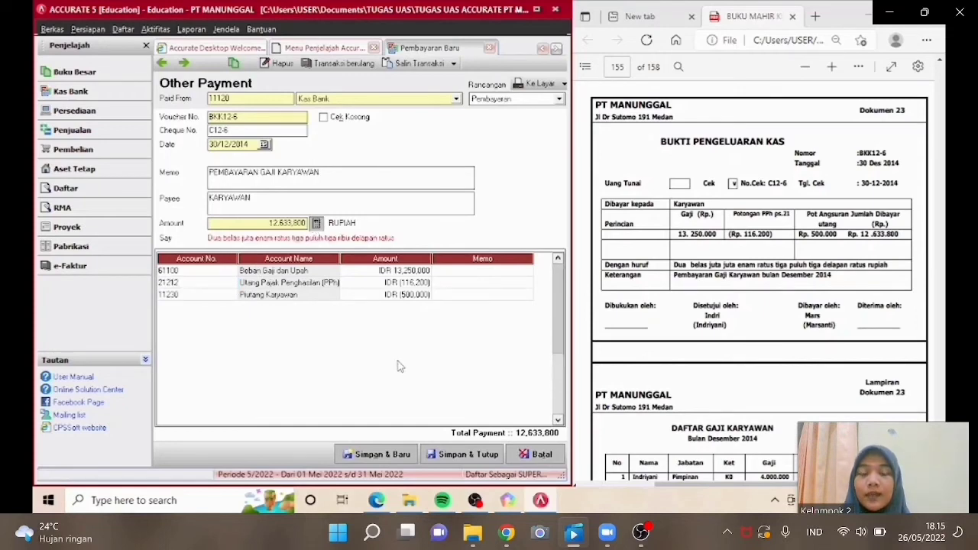
left_click(445, 455)
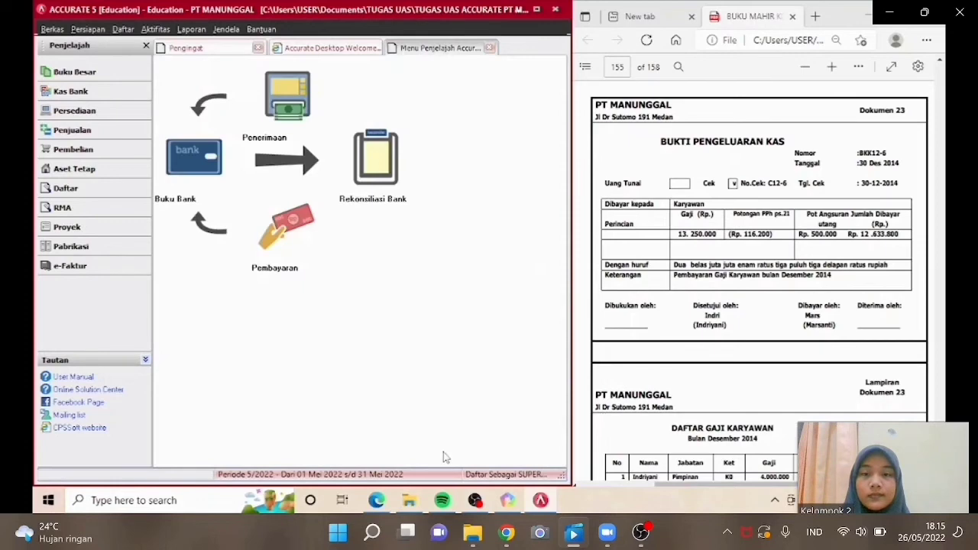
Open a new Other Payment paid from Kas Bank and set its date to 30/12/2014.
left_click(758, 283)
scroll(758, 282, "down", 6)
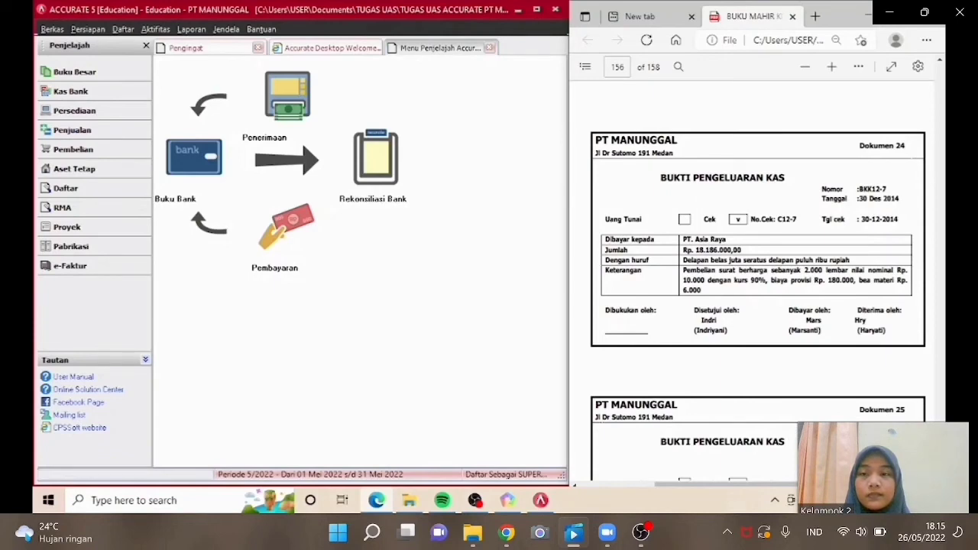
left_click(271, 245)
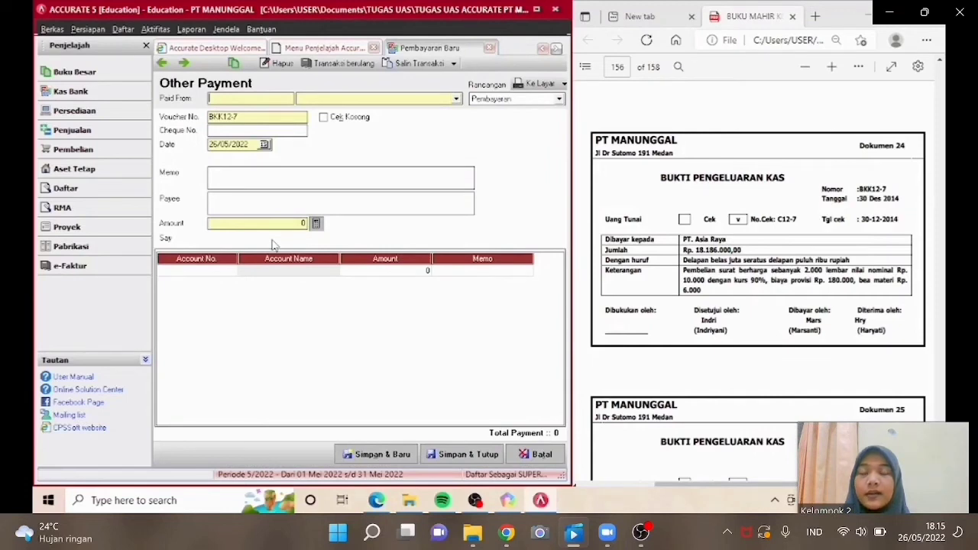
left_click(413, 100)
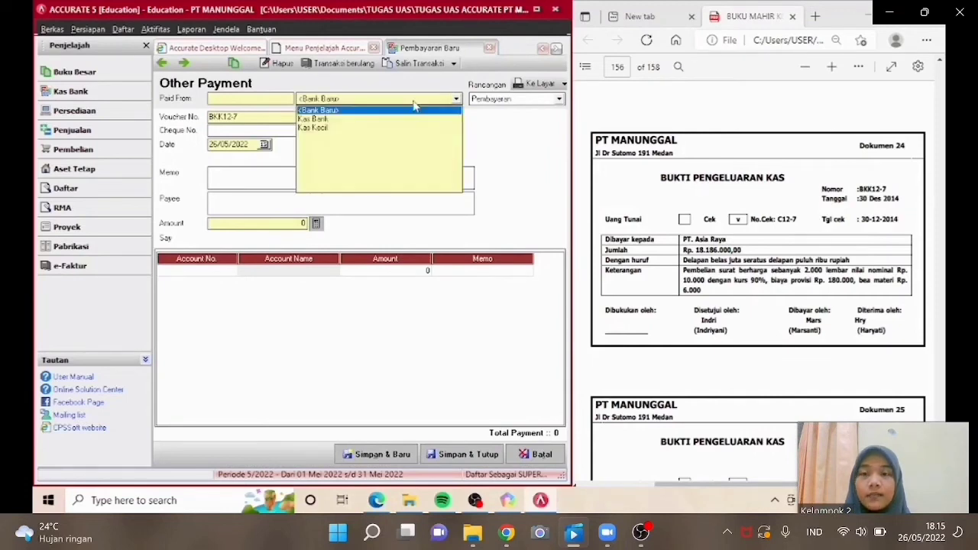
left_click(369, 120)
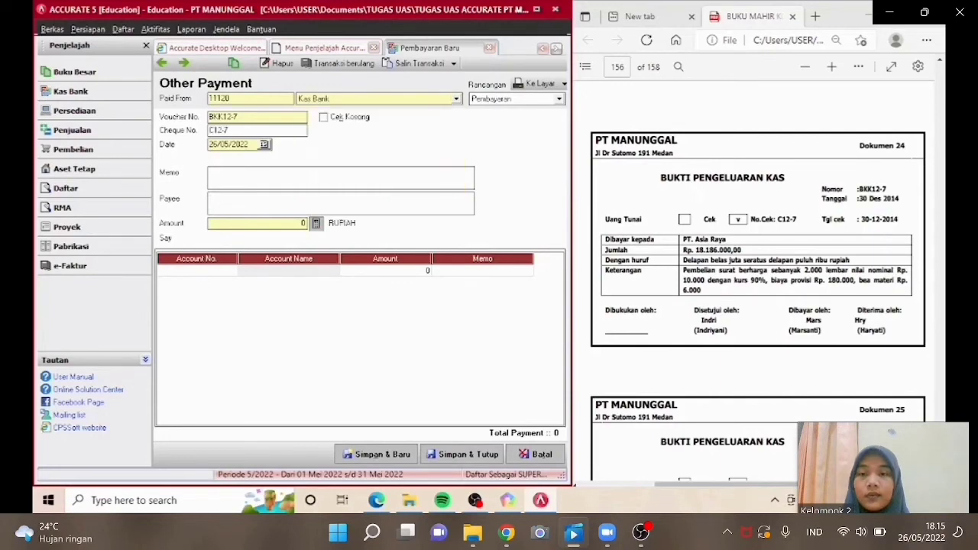
left_click_drag(250, 144, 207, 144)
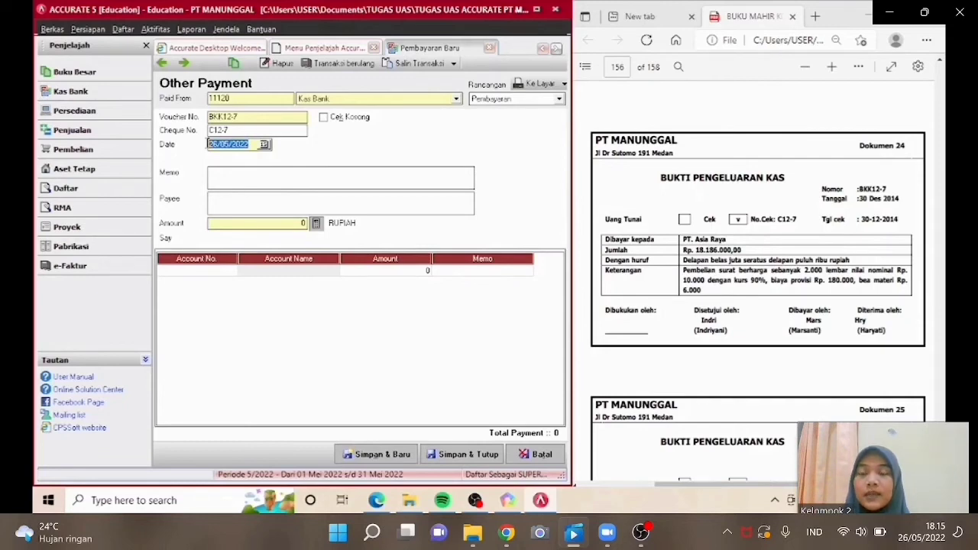
type("30/12/2014")
Set the memo to PEMBELIAN SURAT BERHARGA and the payee to PT ASIA RAYA.
left_click(225, 173)
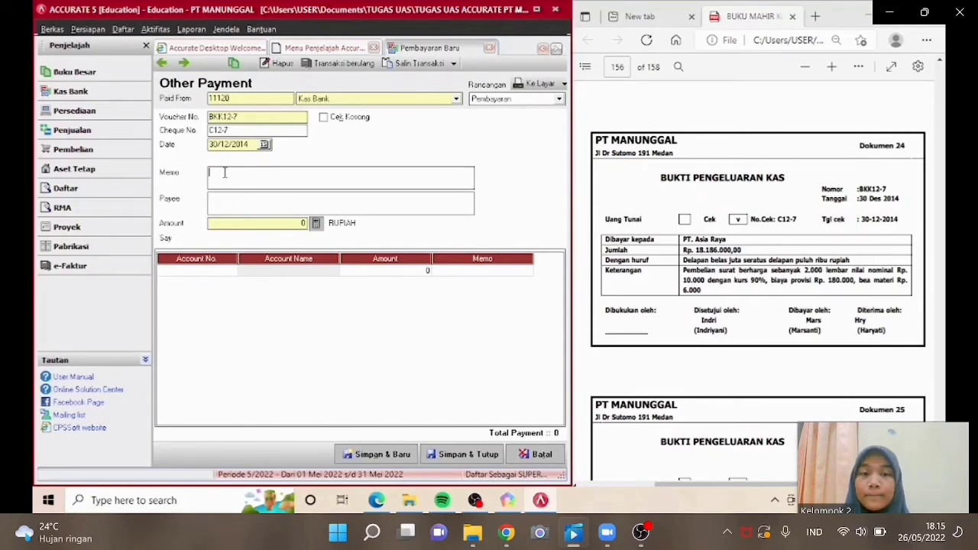
type("PEMBELIAN SURAT BERHARGA")
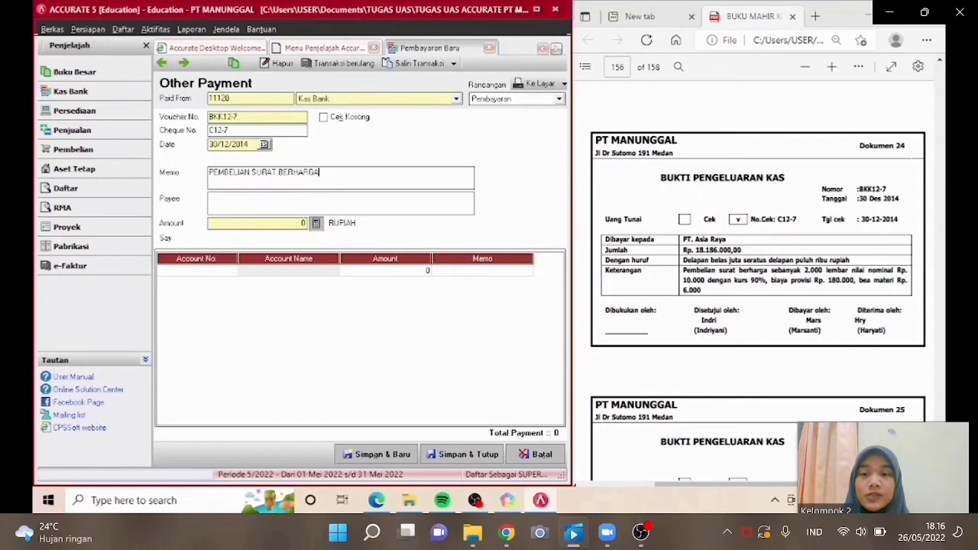
left_click(229, 200)
type("PT ASIA RAYA")
Add a payment line for account 11130 Surat Berharga with amount 18,186,000.
left_click(227, 272)
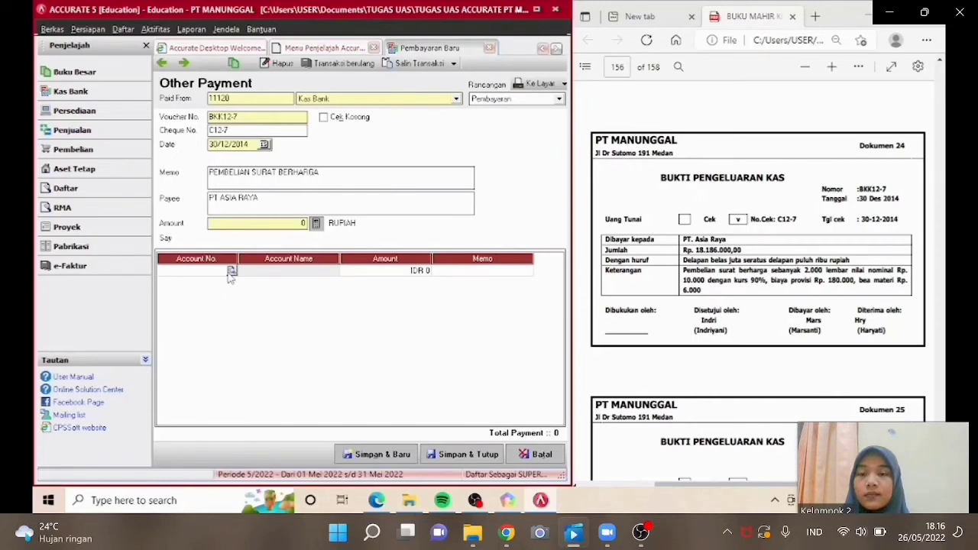
left_click(230, 272)
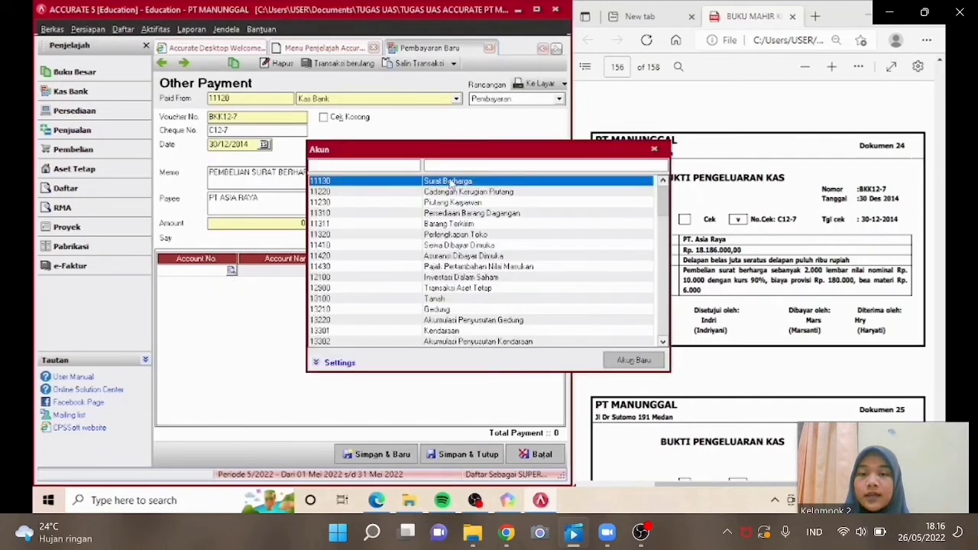
double_click(449, 181)
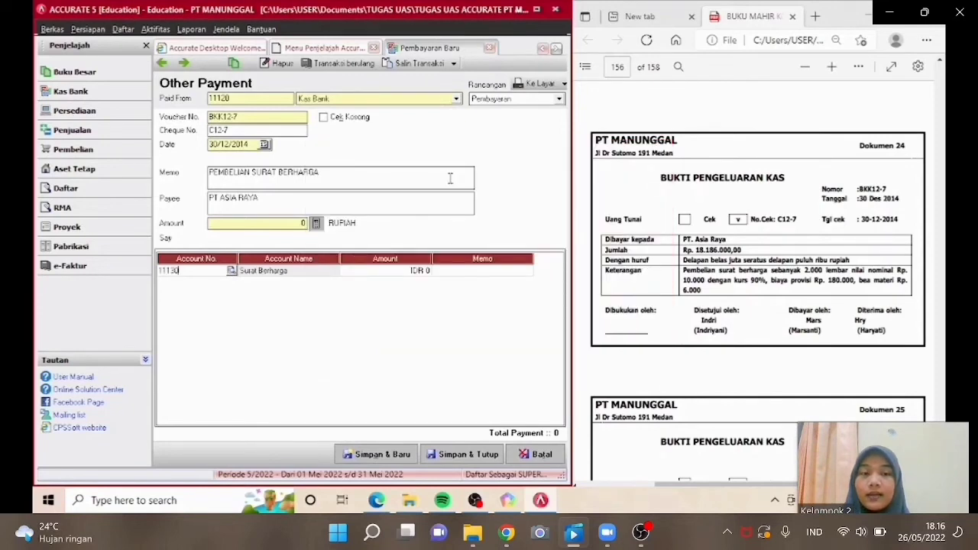
left_click(406, 273)
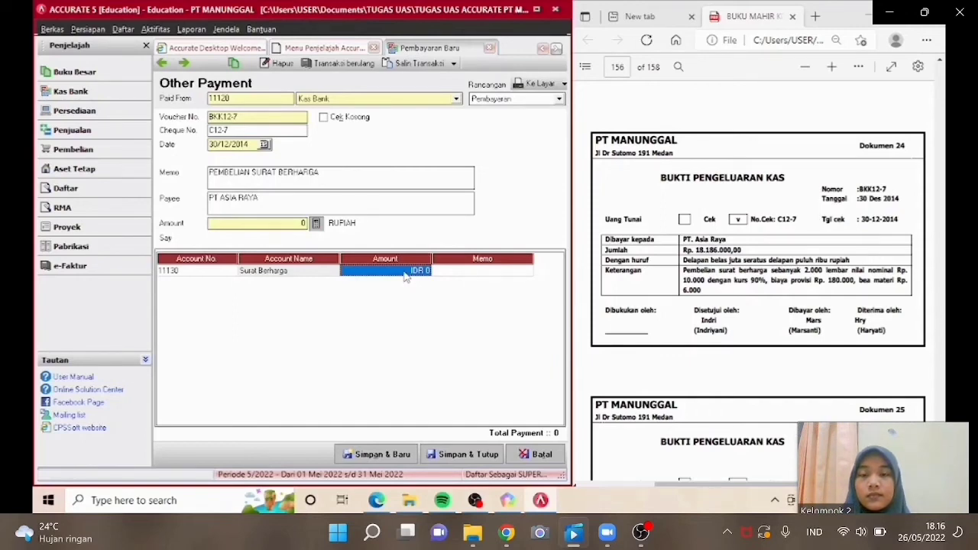
type("181")
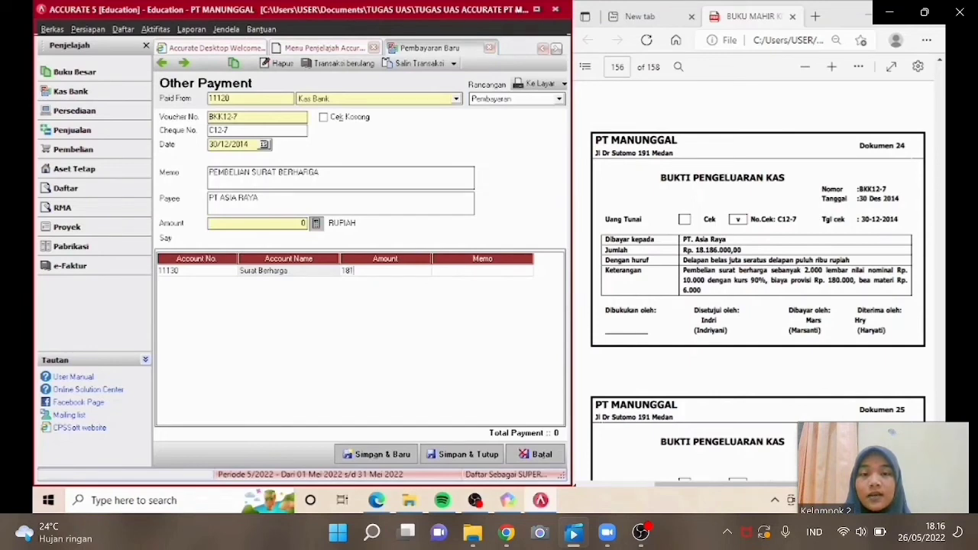
type("86000")
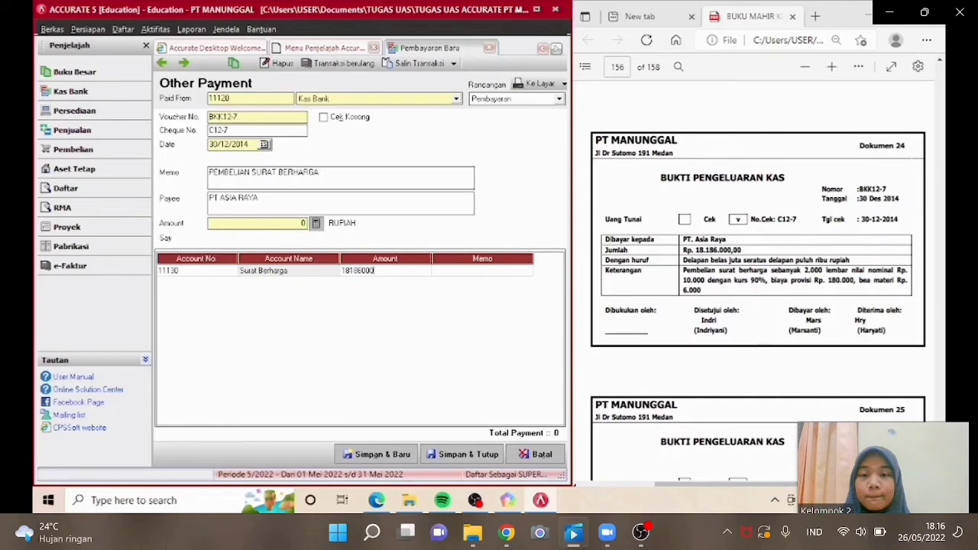
key("Return")
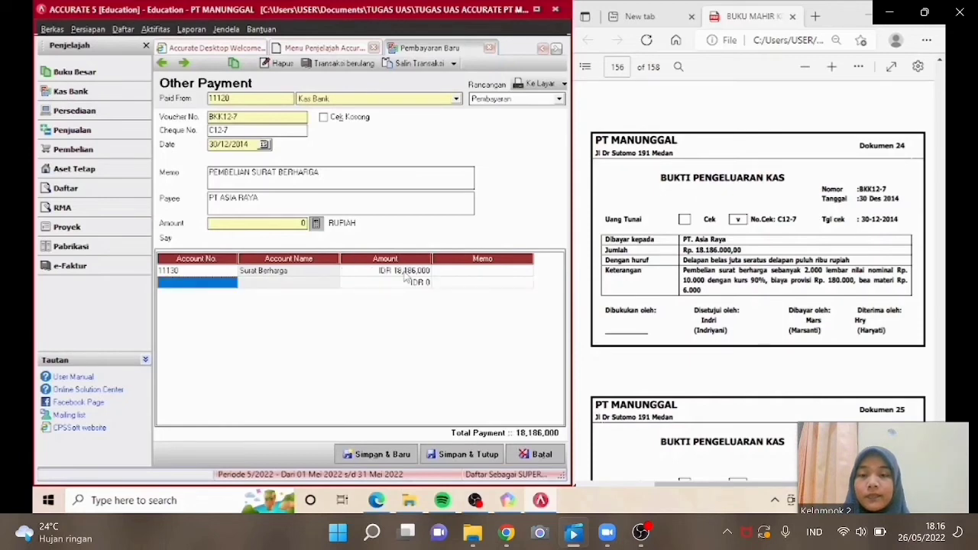
Fill the payment amount from the line total and save the BKK12-7 payment.
left_click(224, 272)
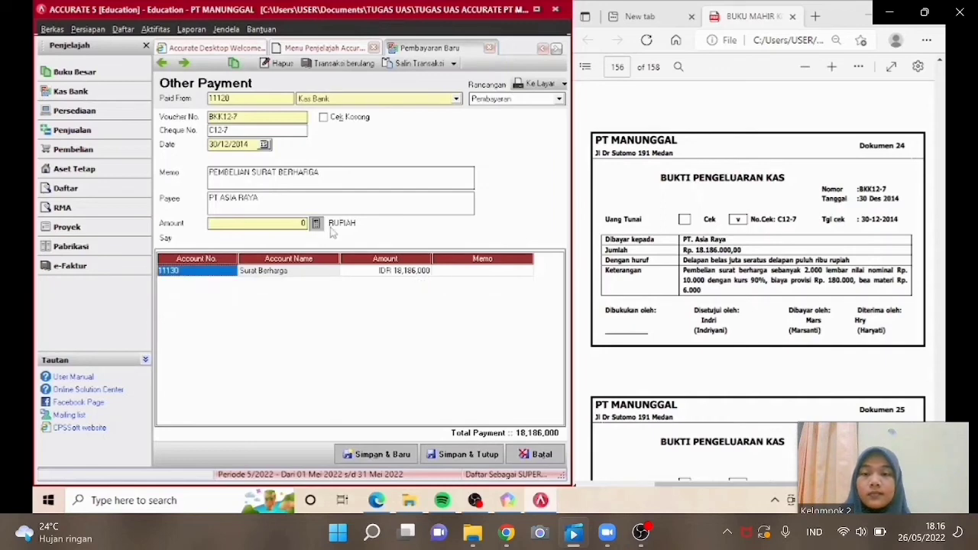
left_click(318, 224)
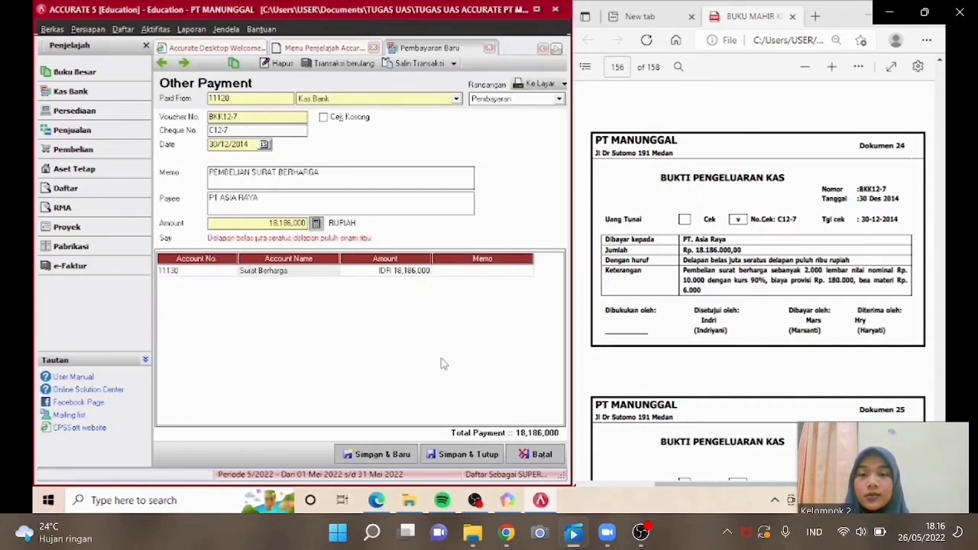
left_click(479, 456)
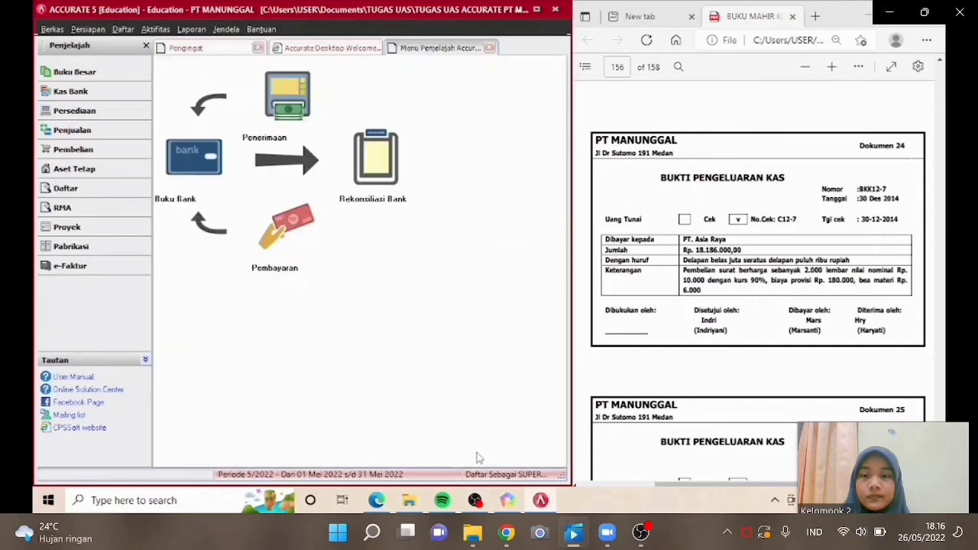
Open a new Other Payment paid from Kas Bank and set the voucher number to BKK12-9.
scroll(756, 268, "down", 3)
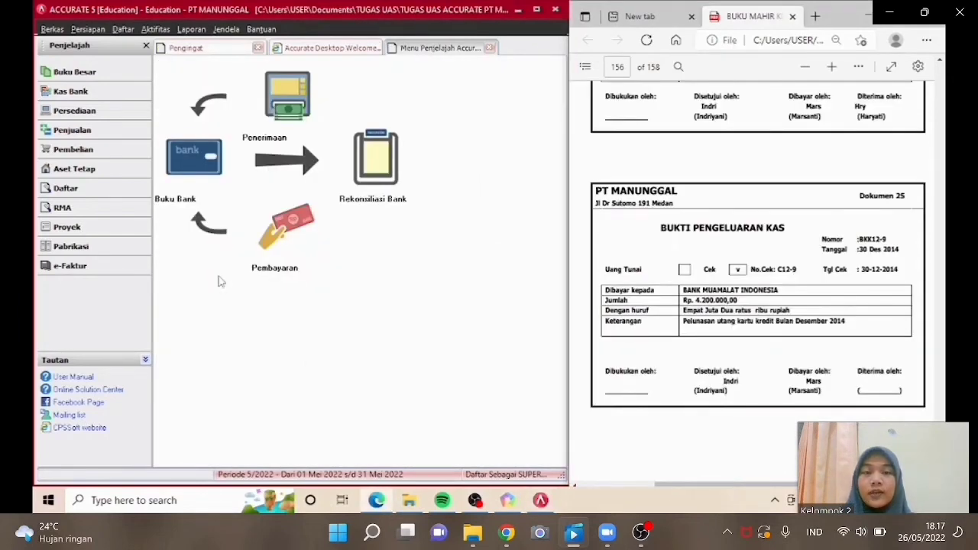
left_click(298, 241)
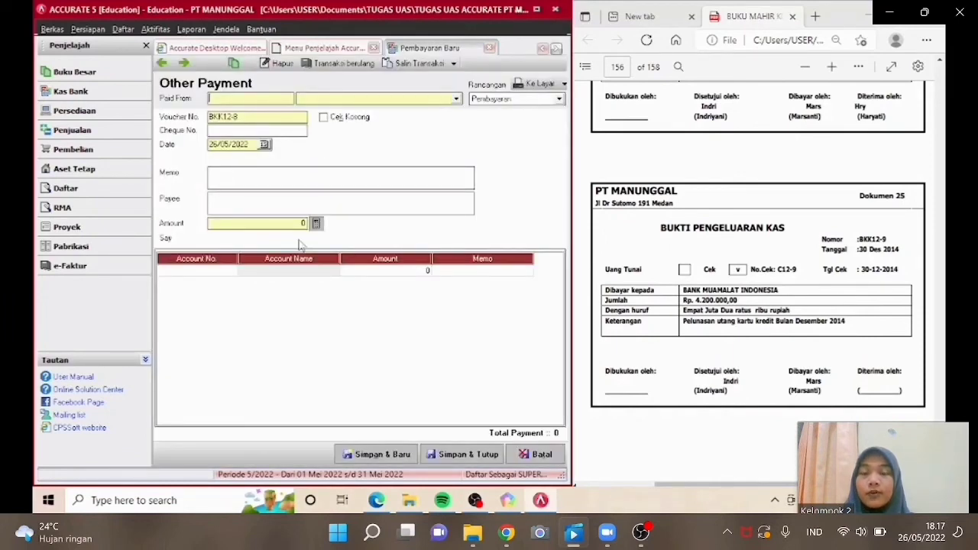
left_click(333, 99)
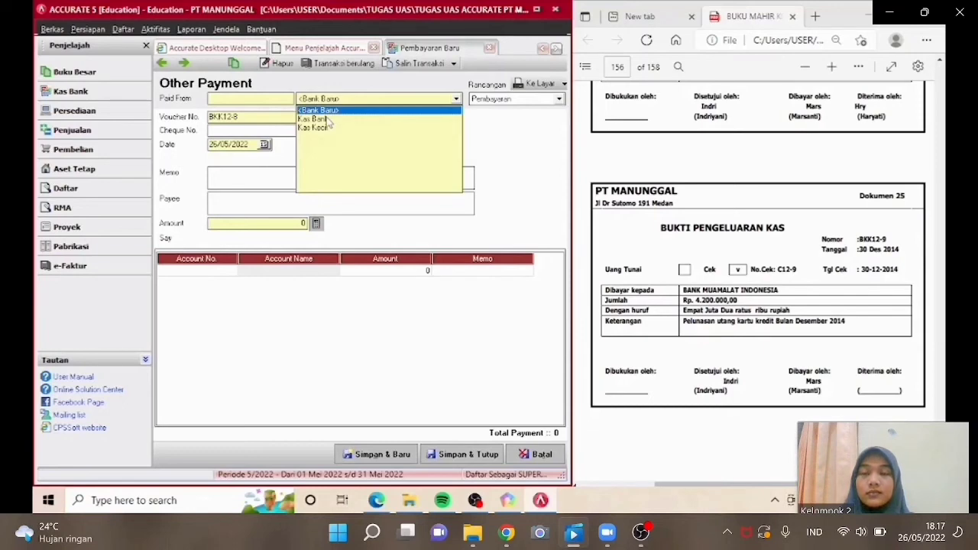
left_click(328, 122)
left_click(278, 117)
key("BackSpace")
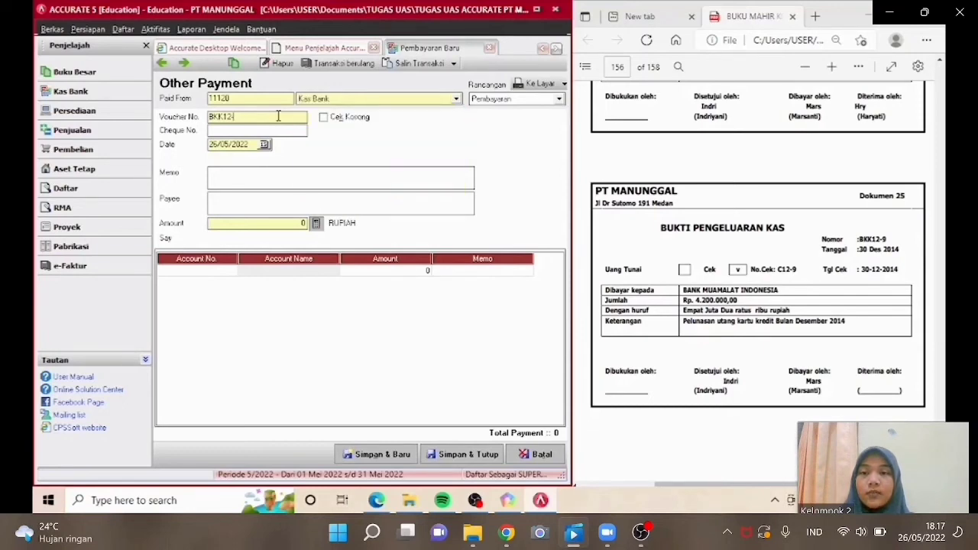
type("9")
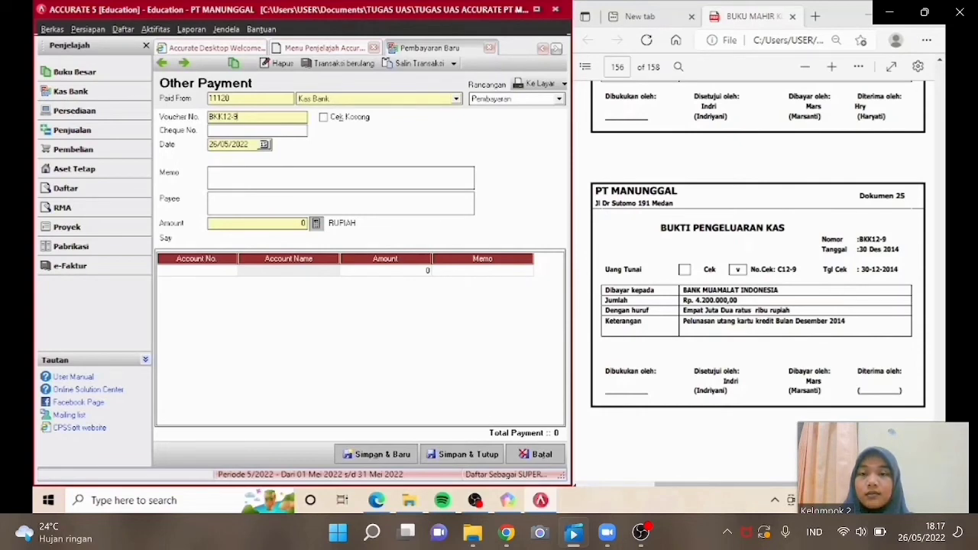
Set the cheque number to C12-9 and the date to 30/12/2014.
left_click(256, 133)
type("C12")
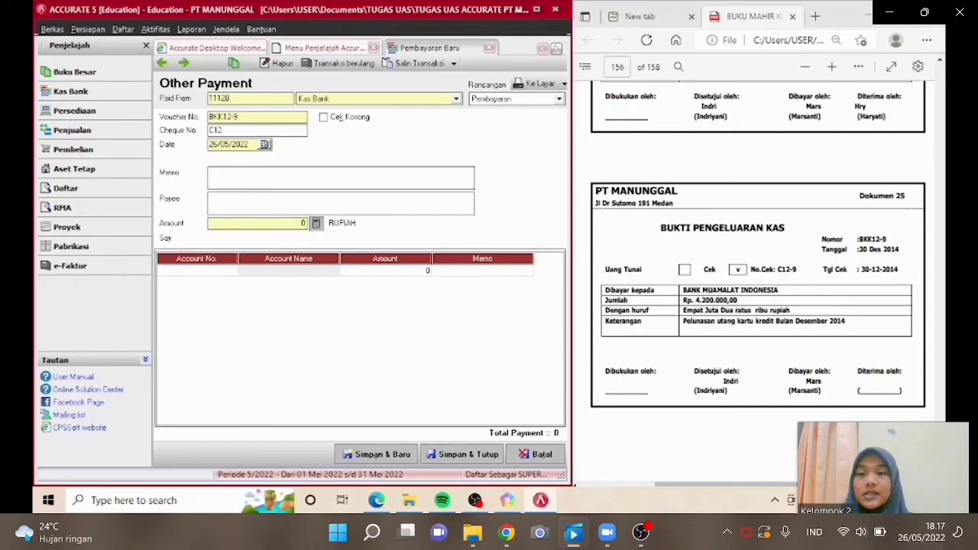
type("-9")
left_click_drag(251, 144, 220, 144)
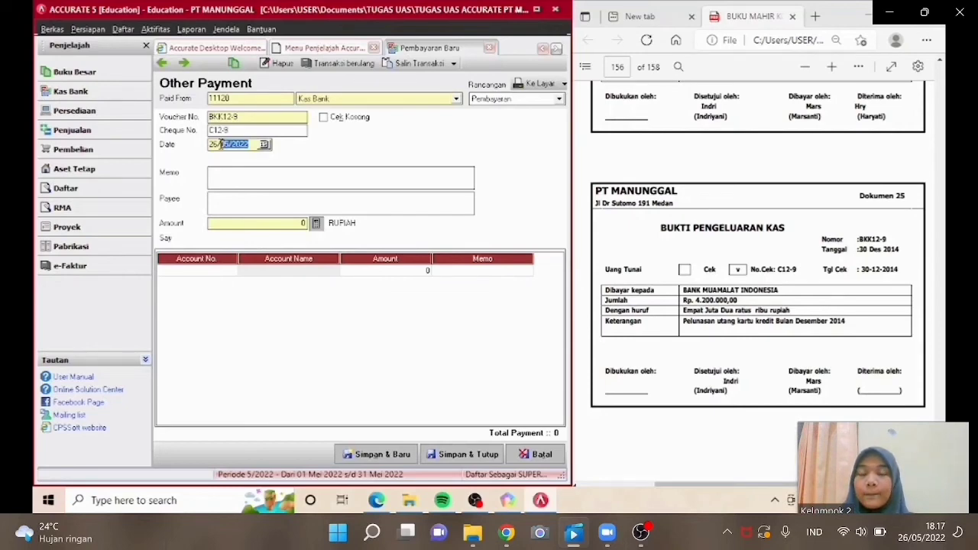
left_click_drag(221, 144, 203, 147)
type("30/12/")
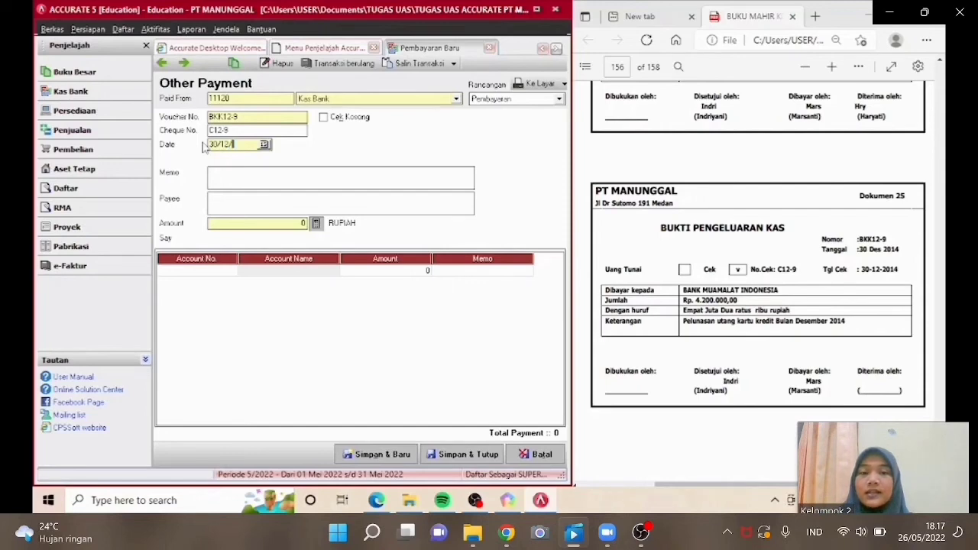
type("2014")
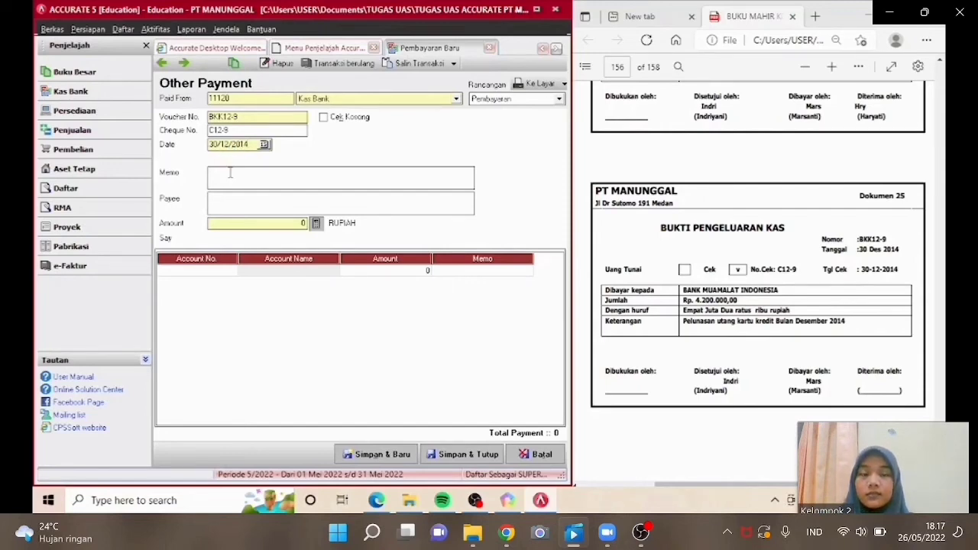
Set the memo to PELUNASAN UTANG KARTU KREDIT and the payee to BANK MUAMALAT.
left_click(230, 173)
type("PELUNASAN U")
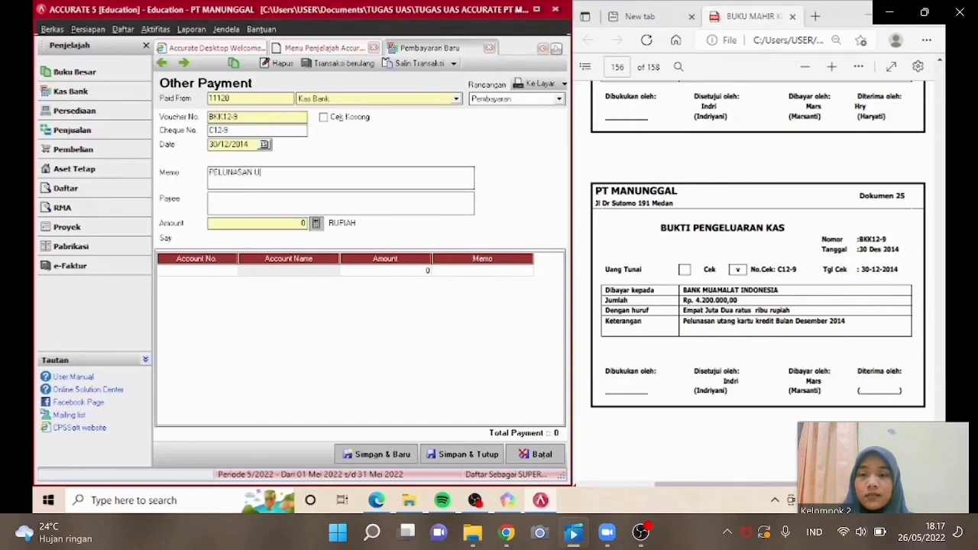
type("TANG KART")
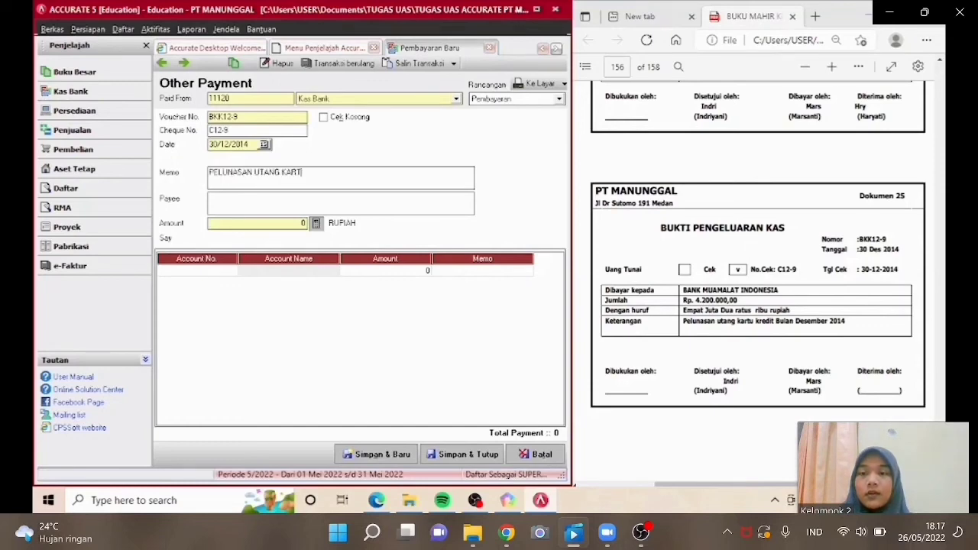
type("U K")
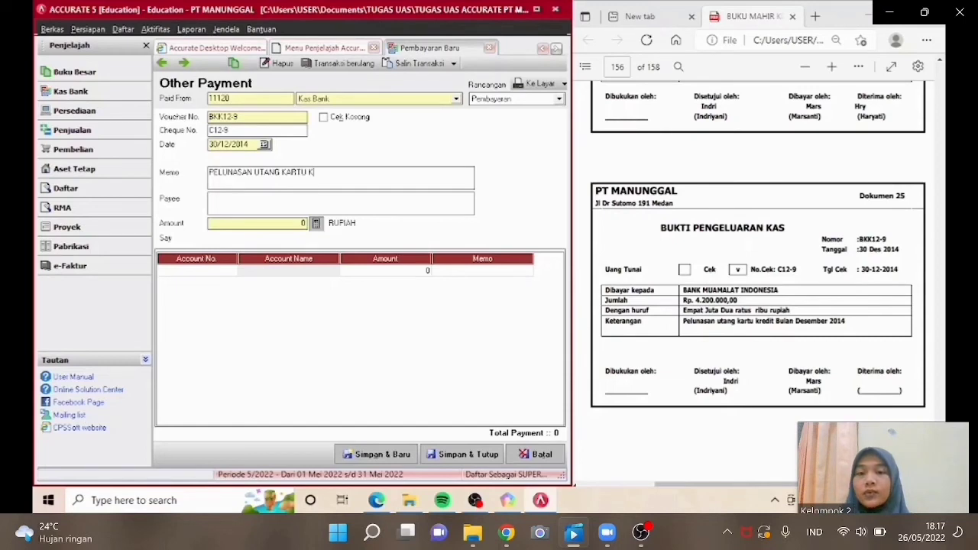
type("REDIT")
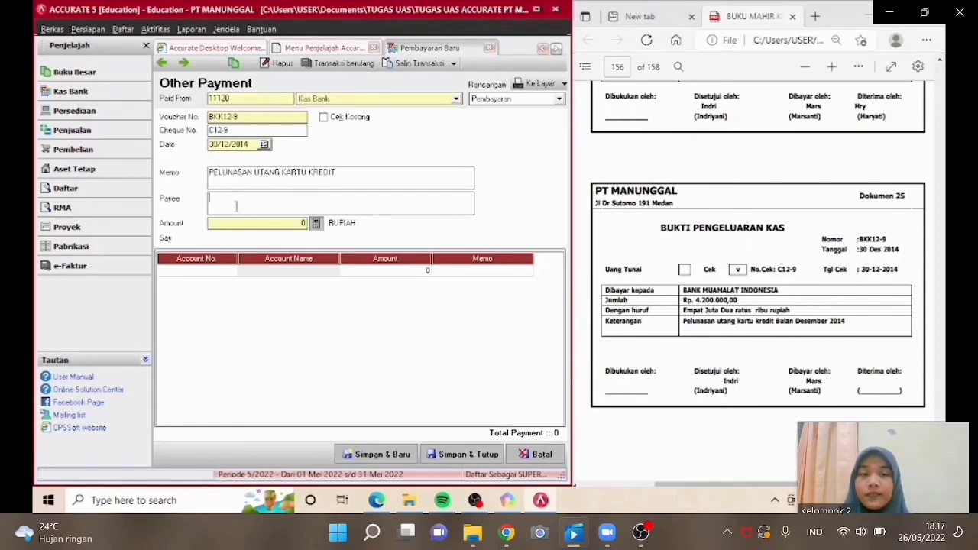
type("BANK MUA")
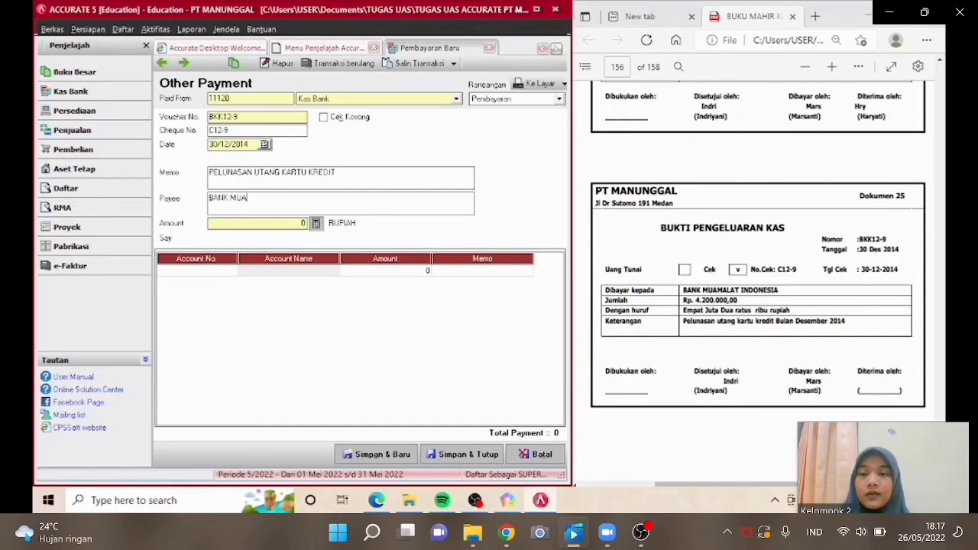
type("MALAT")
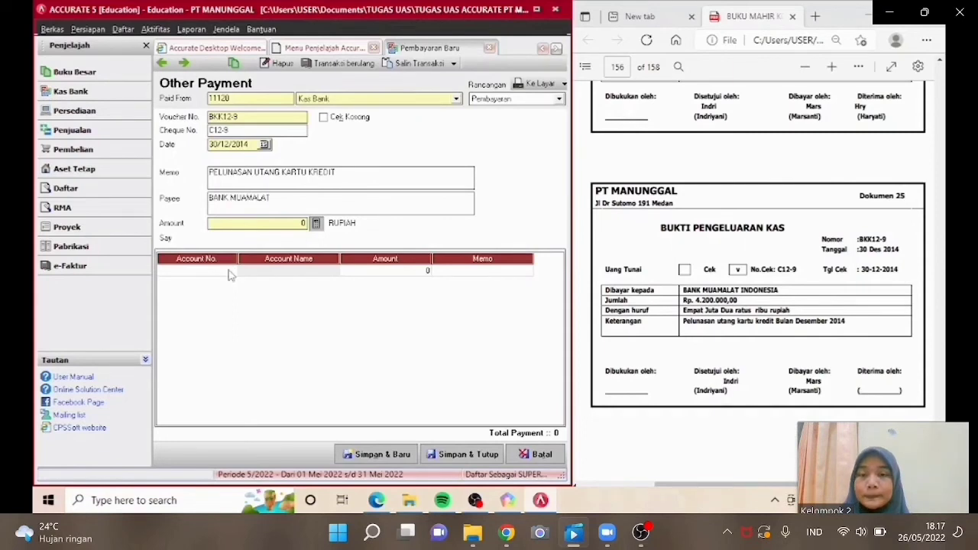
Add account 21110 Hutang Kartu Kredit to the first line of the payment.
double_click(230, 272)
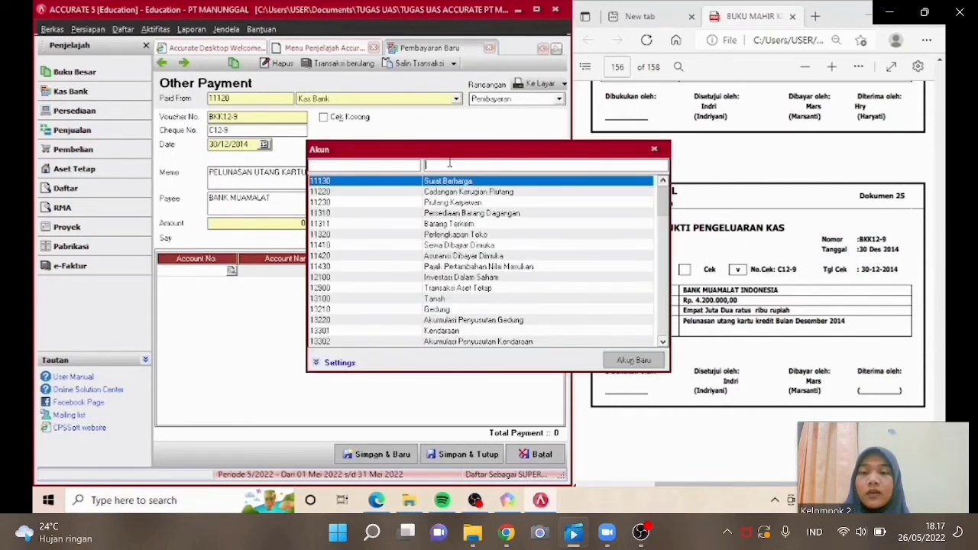
type("UT")
double_click(456, 278)
Set the line amount for Hutang Kartu Kredit to 4,200,000.
left_click(419, 271)
type("42000000")
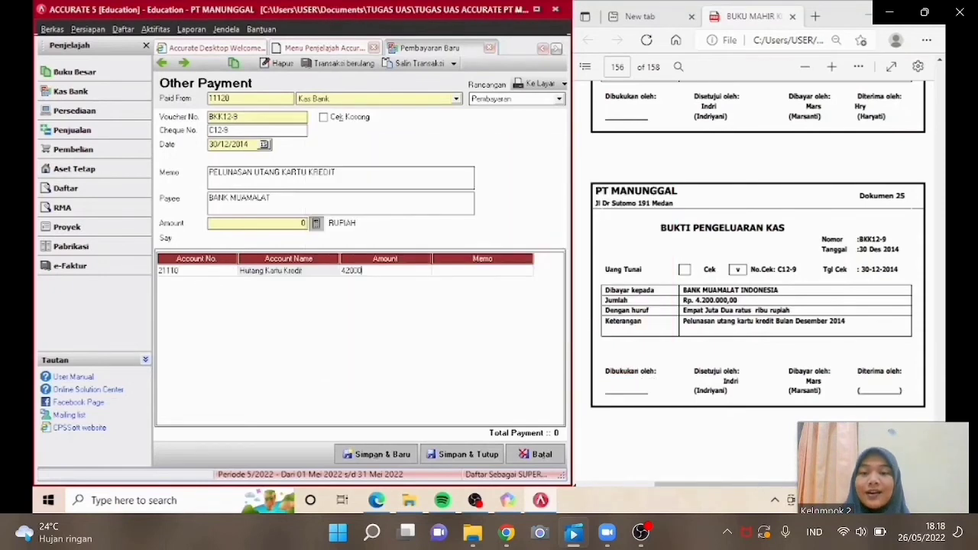
key("Tab")
left_click(419, 272)
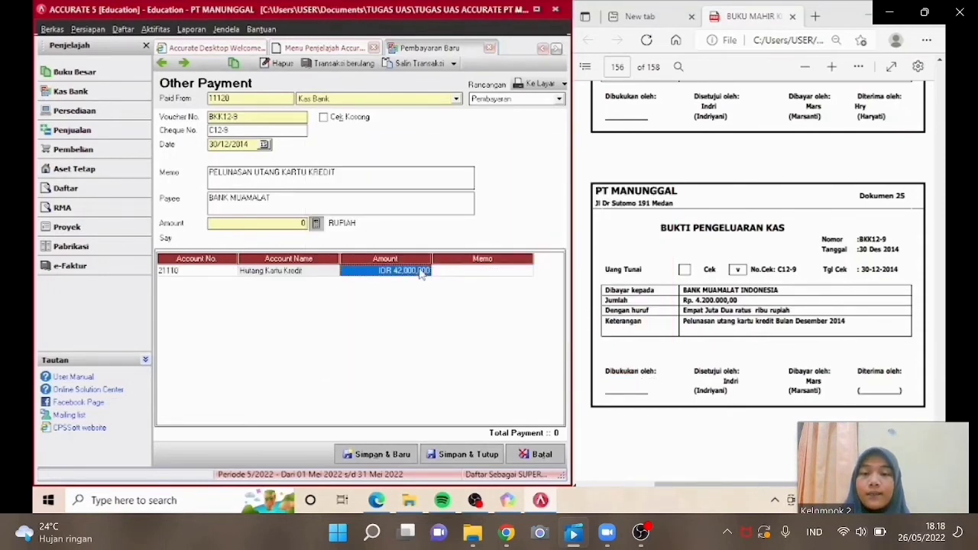
left_click(419, 271)
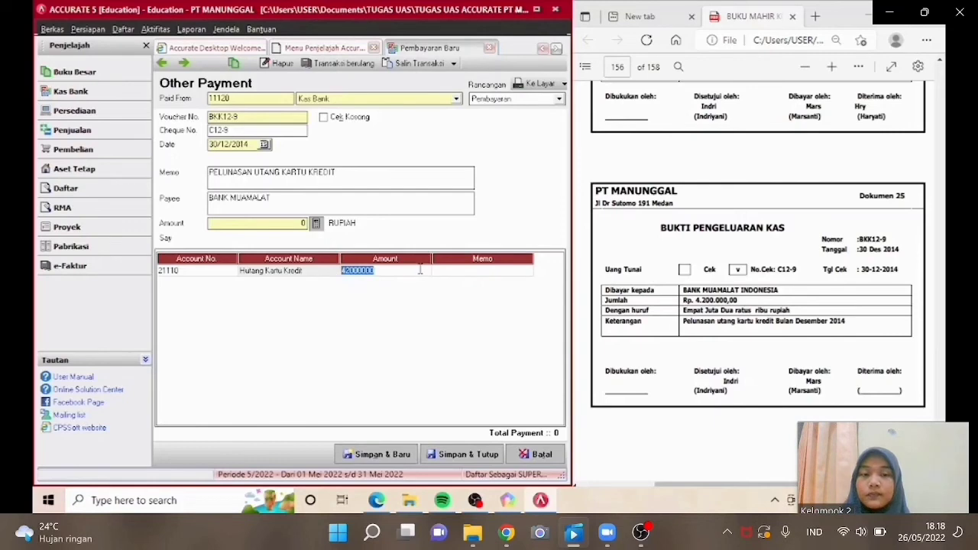
left_click(390, 270)
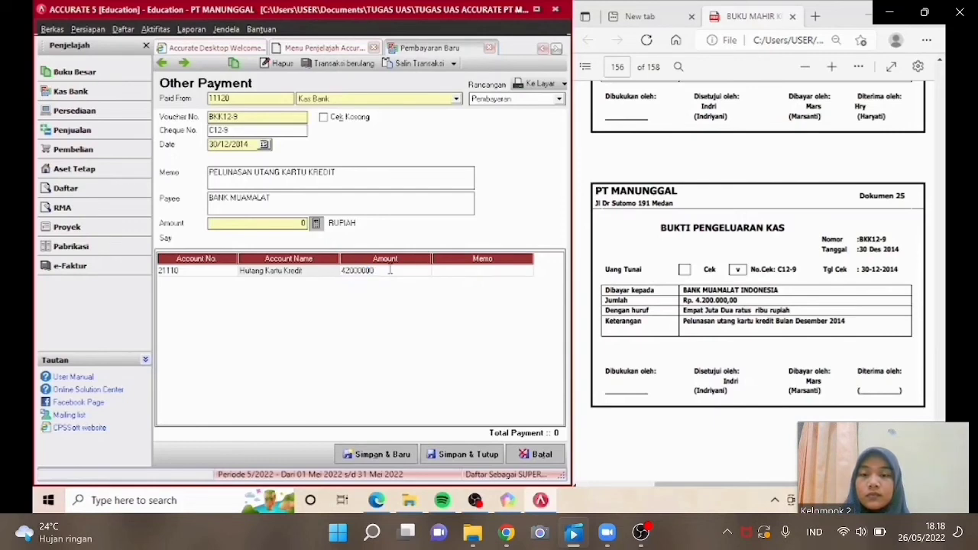
key("BackSpace")
key("Return")
key("Return")
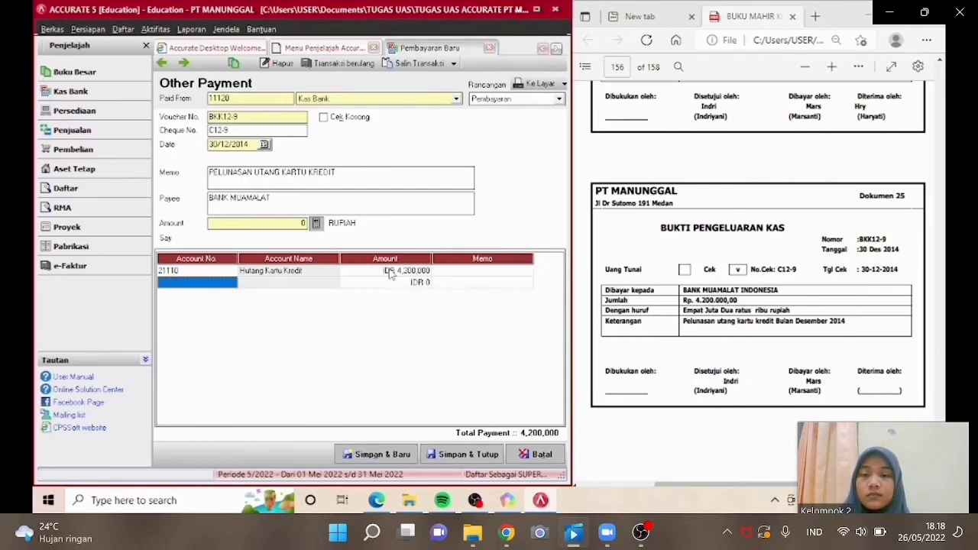
Fill the payment amount from the line total and save and close the BKK12-9 payment.
left_click(235, 273)
left_click(317, 225)
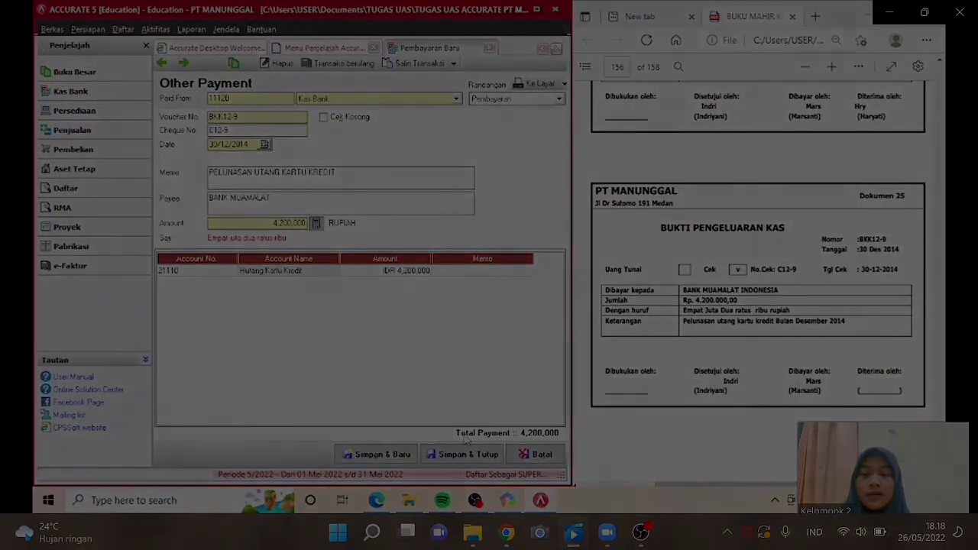
left_click(463, 454)
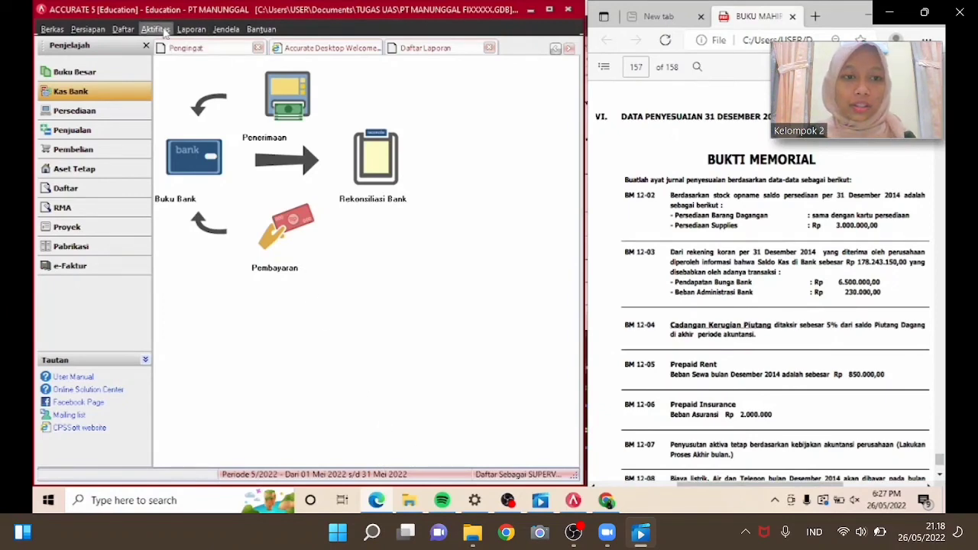
Open the report list and launch the Neraca Saldo (Klasik) report under Buku Besar.
left_click(191, 29)
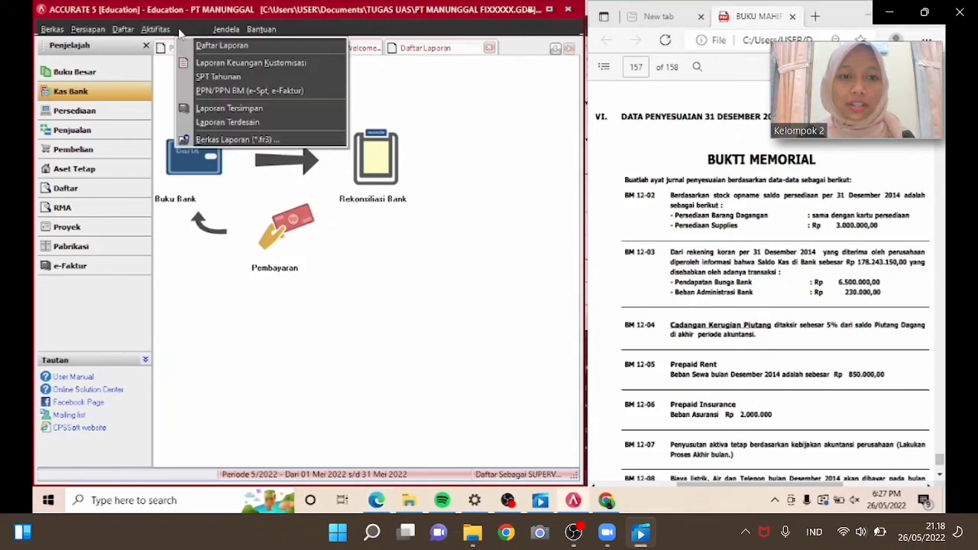
left_click(201, 44)
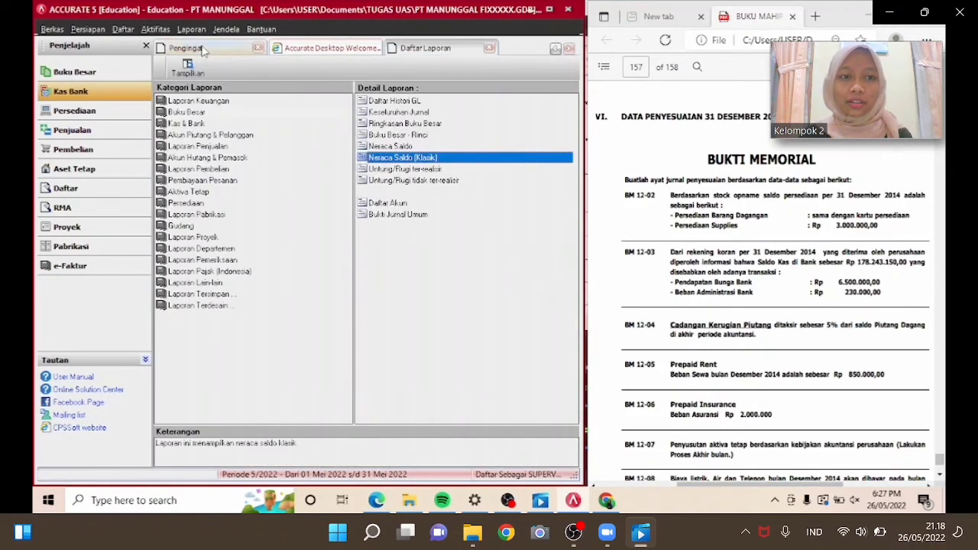
left_click(232, 117)
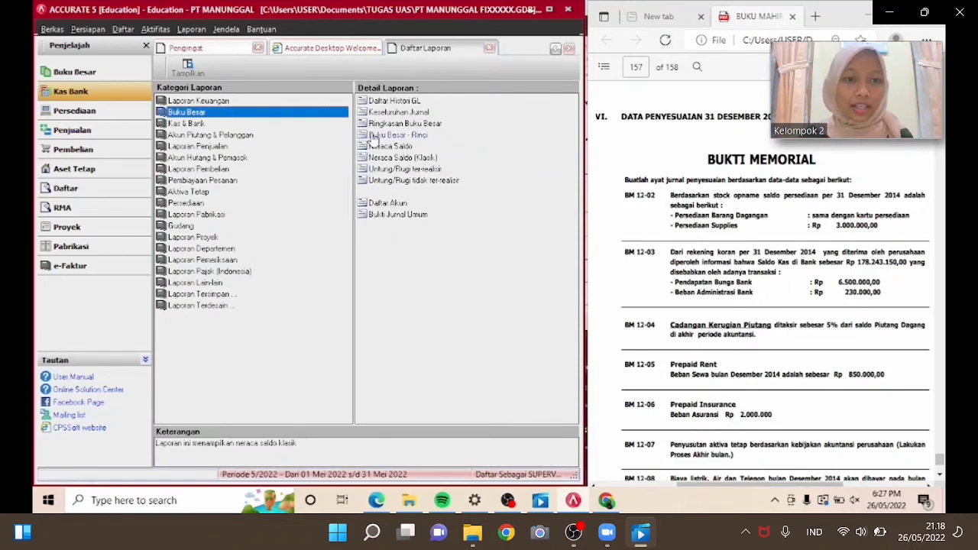
left_click(388, 157)
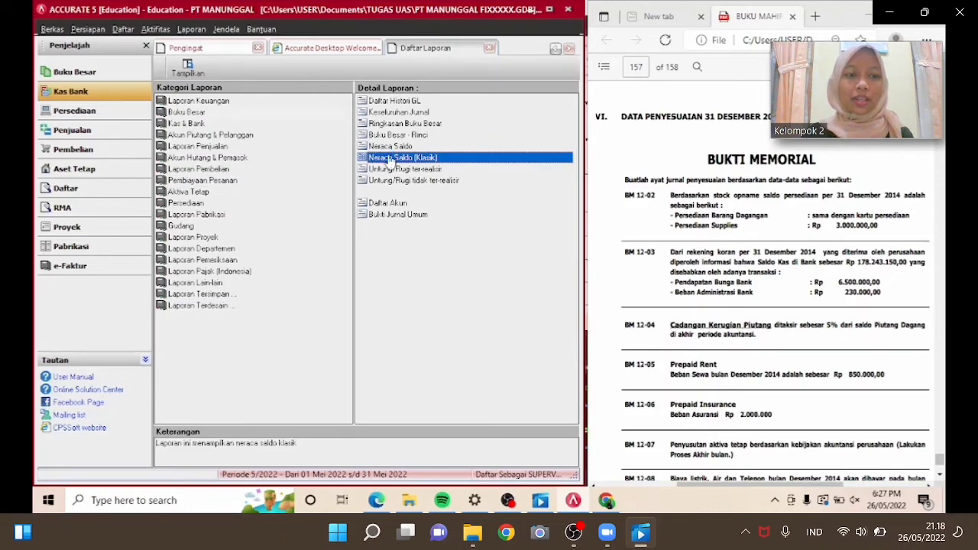
double_click(389, 158)
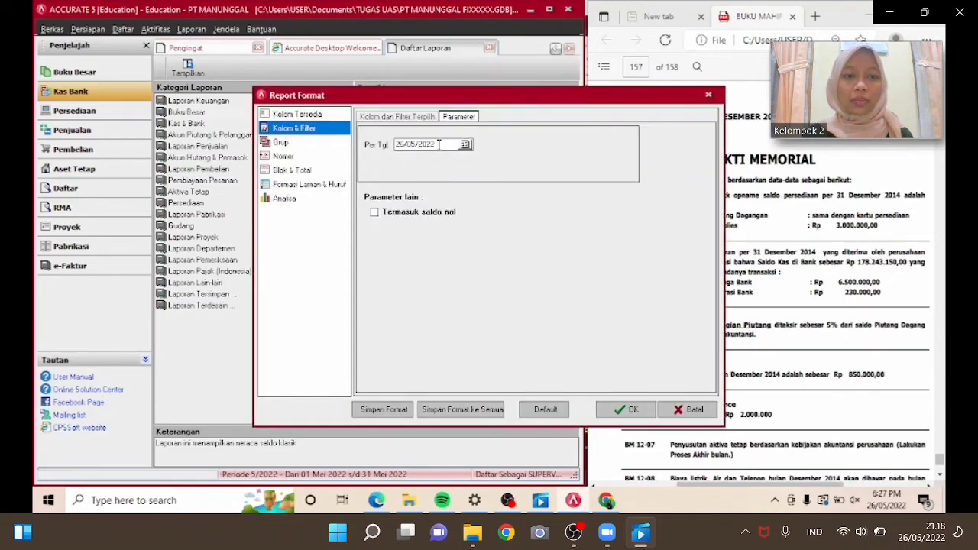
Set the report date to 31/12/2014, include zero balances, and generate the trial balance.
left_click_drag(439, 145, 390, 145)
type("3")
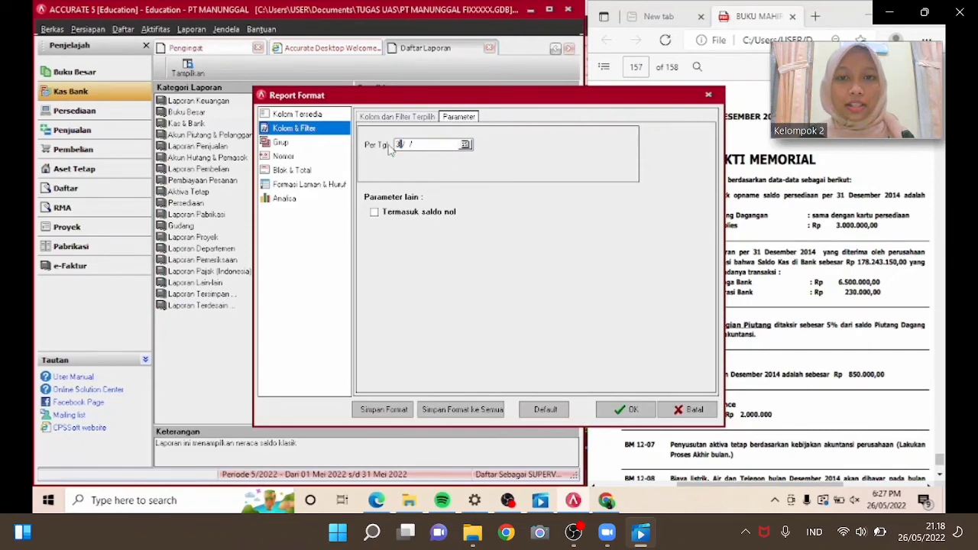
type("1/12/2014")
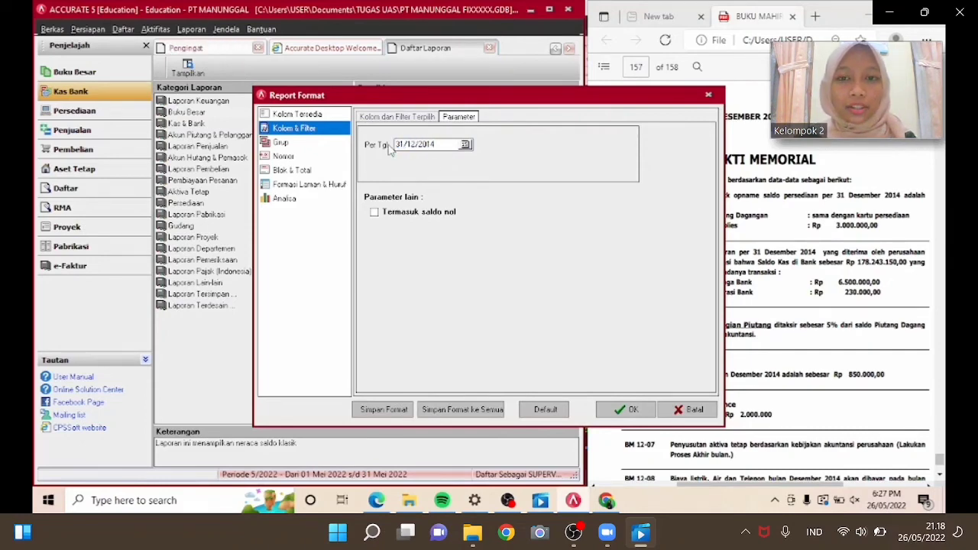
left_click(438, 215)
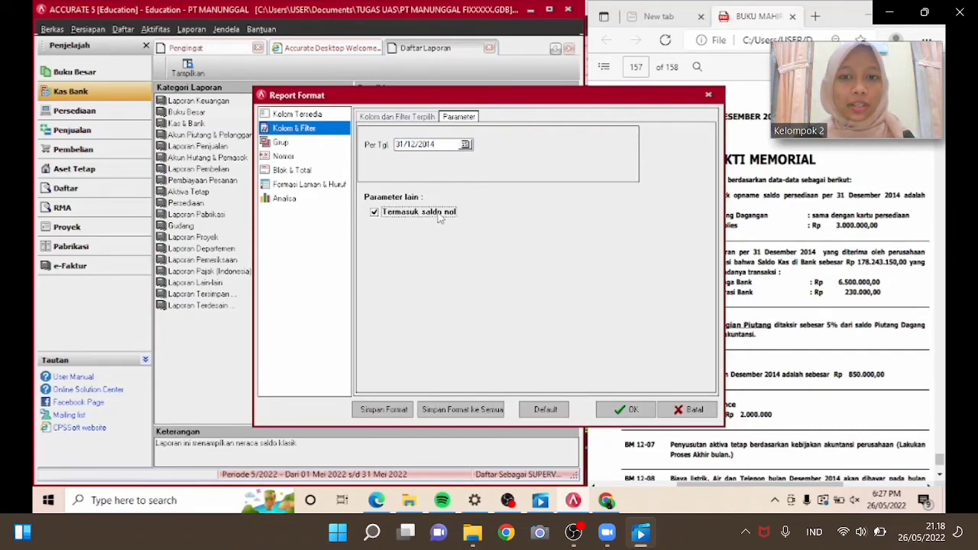
left_click(625, 409)
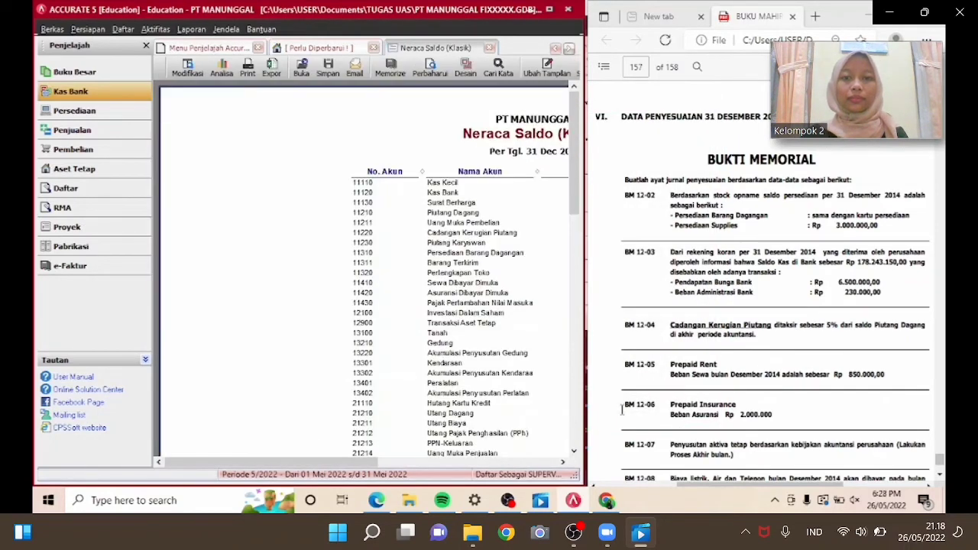
left_click_drag(373, 464, 430, 500)
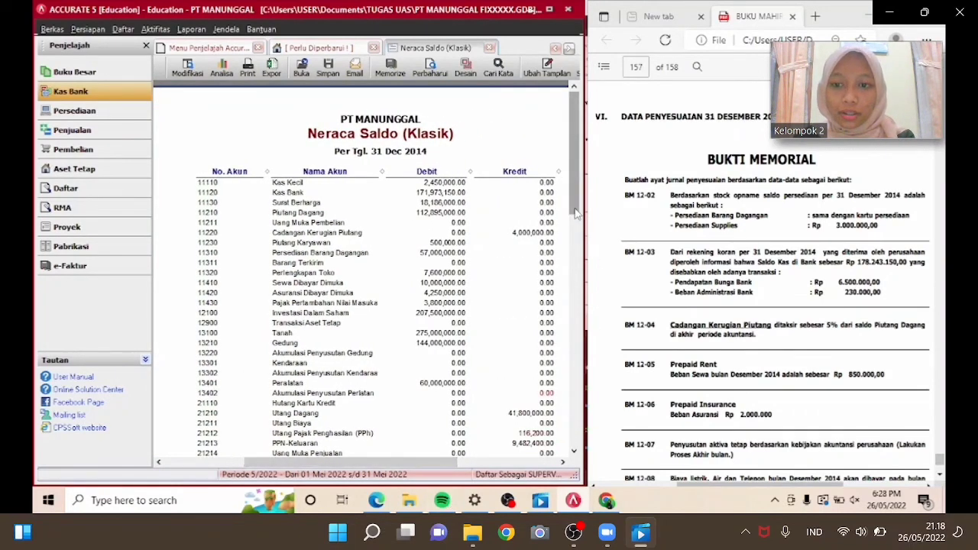
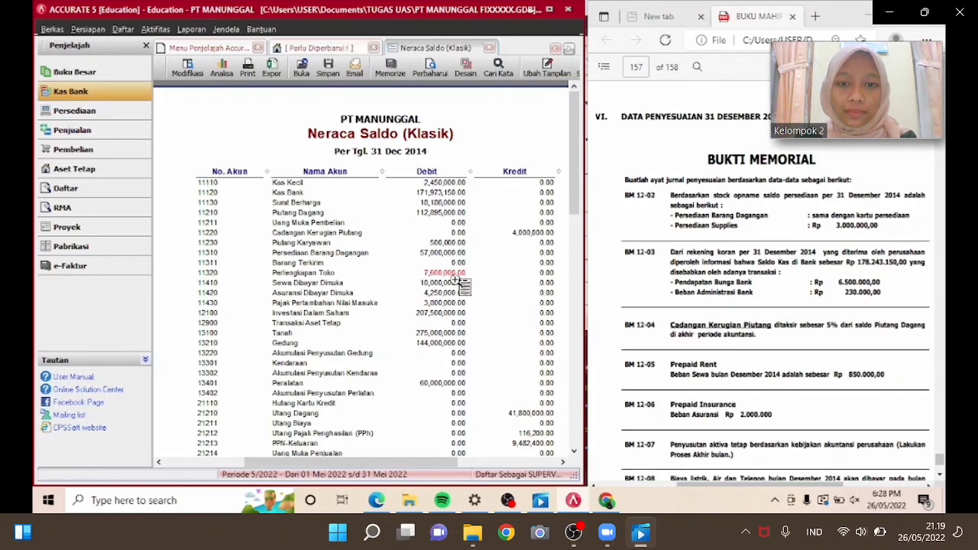
Open a new general journal voucher from the Buku Besar section.
left_click(126, 92)
left_click(107, 74)
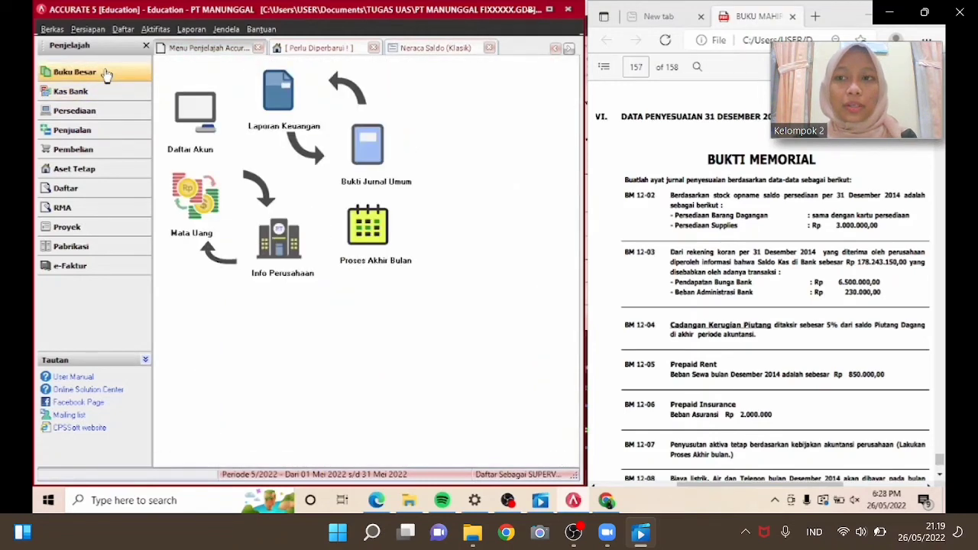
left_click(368, 143)
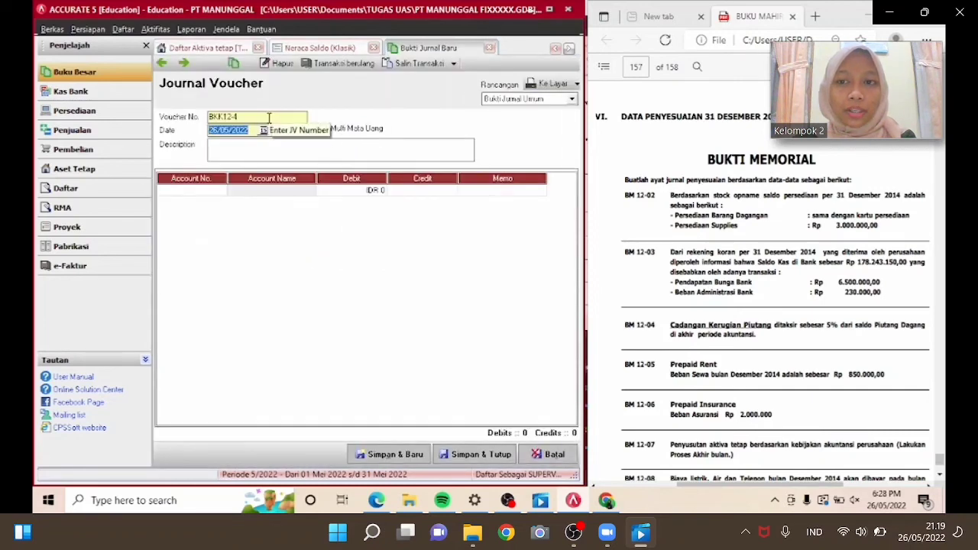
Number the journal voucher BM12-02 and date it 31/12/2014.
left_click_drag(267, 117, 171, 120)
type("BM")
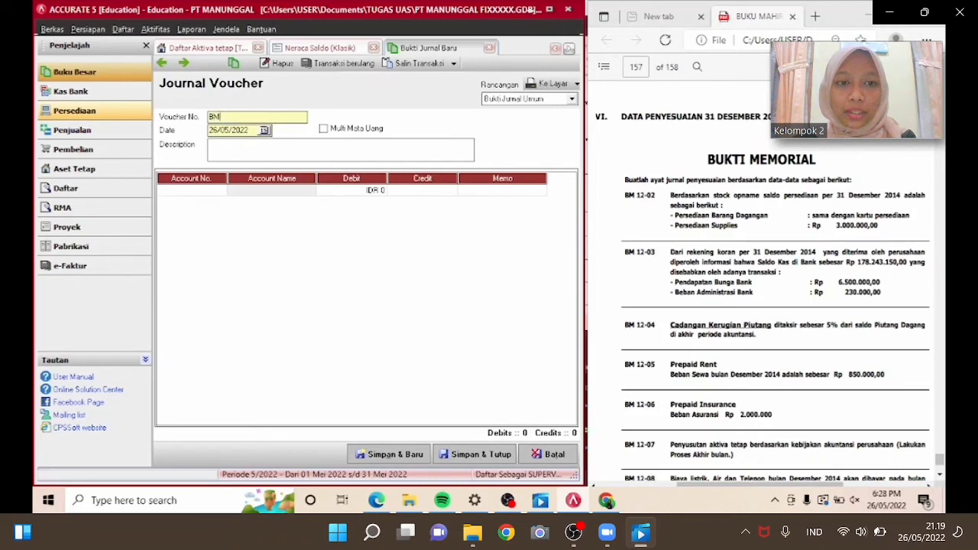
type("12-01")
key("BackSpace")
type("2")
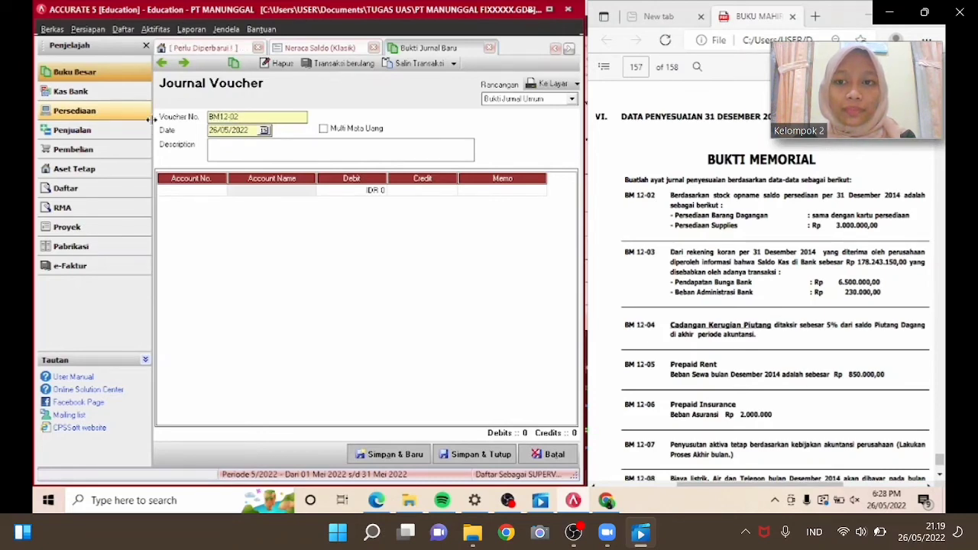
left_click_drag(249, 131, 210, 132)
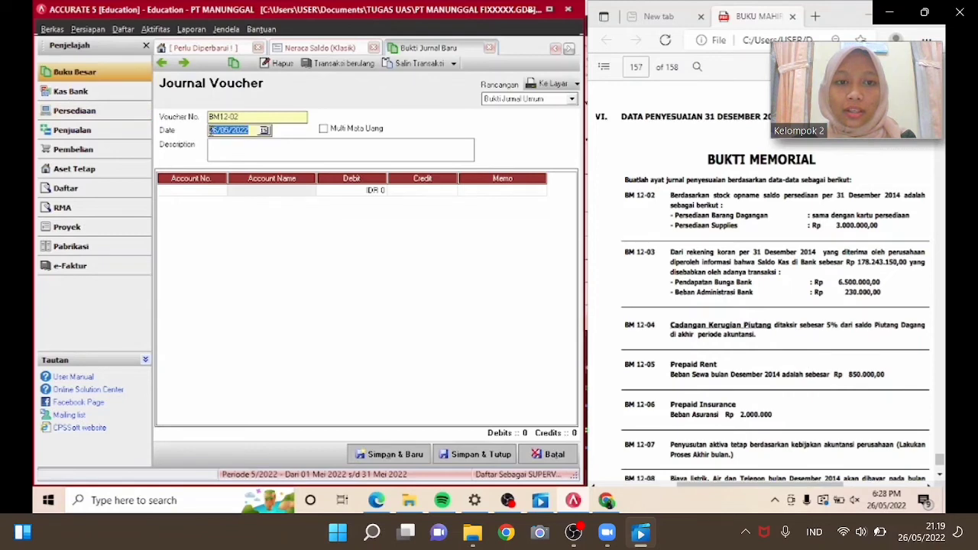
type("31/12/2014")
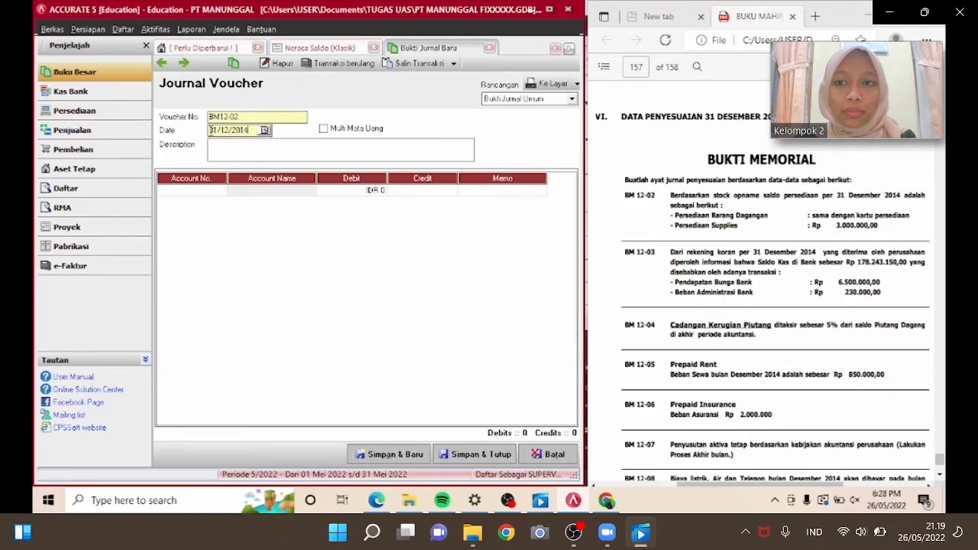
Enter the description PENYESUAIAN PERLENGKAPAN.
left_click(229, 149)
type("PENYESUAIAN ")
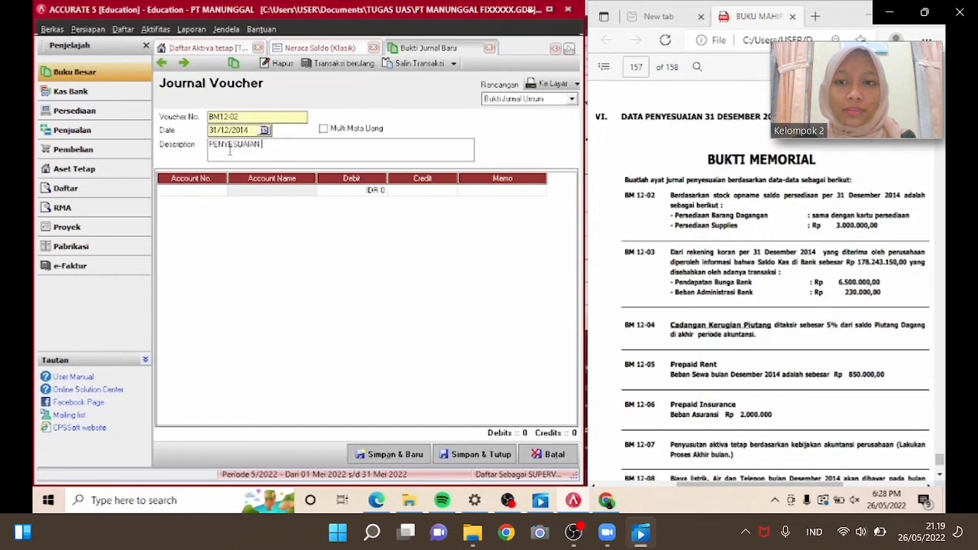
type("PERLENGKAPAN")
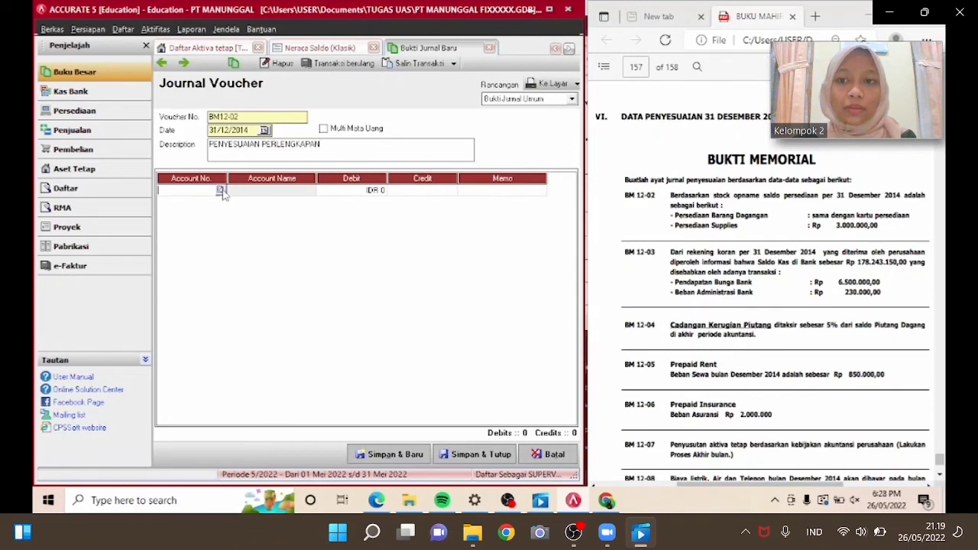
Look up and add the Beban Perlengkapan account on the first journal line.
left_click(221, 191)
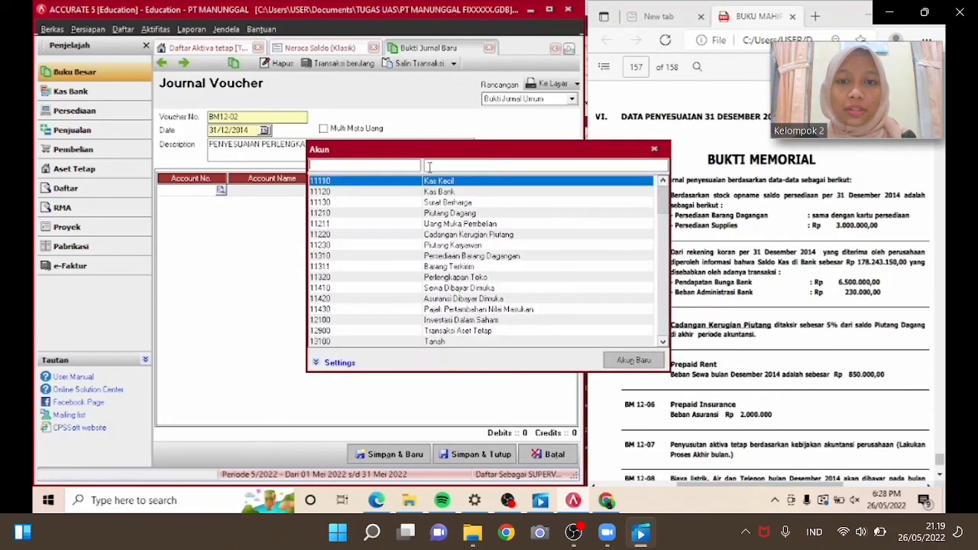
type("BEBAN")
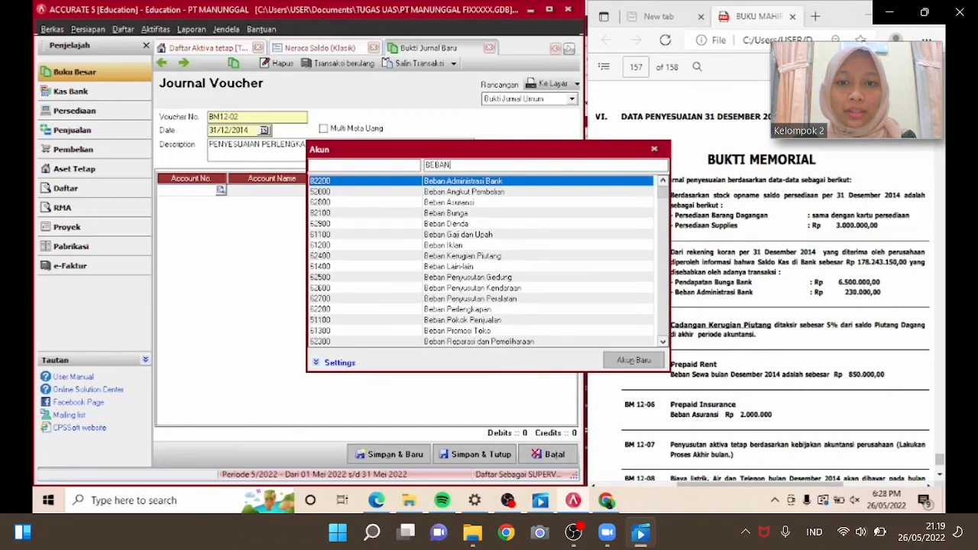
type(" PE")
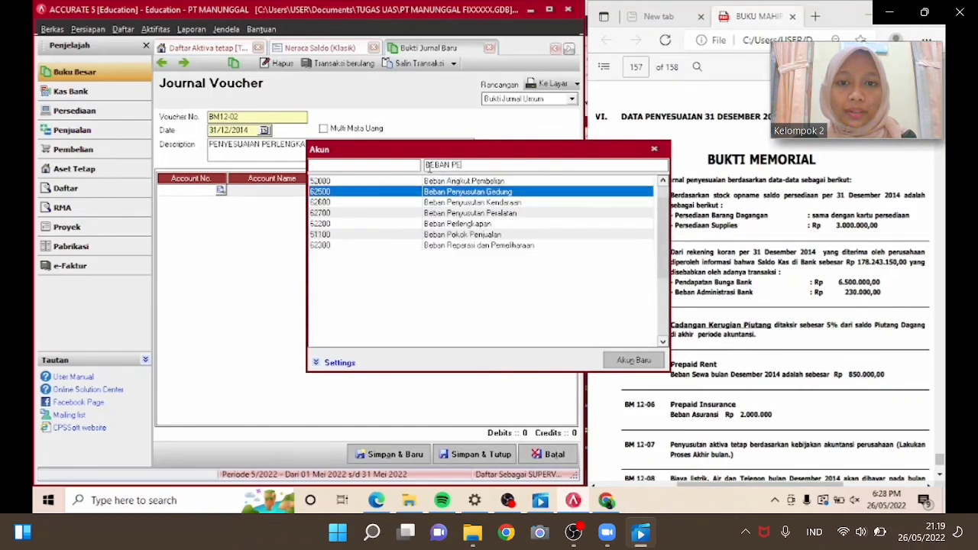
type("RL")
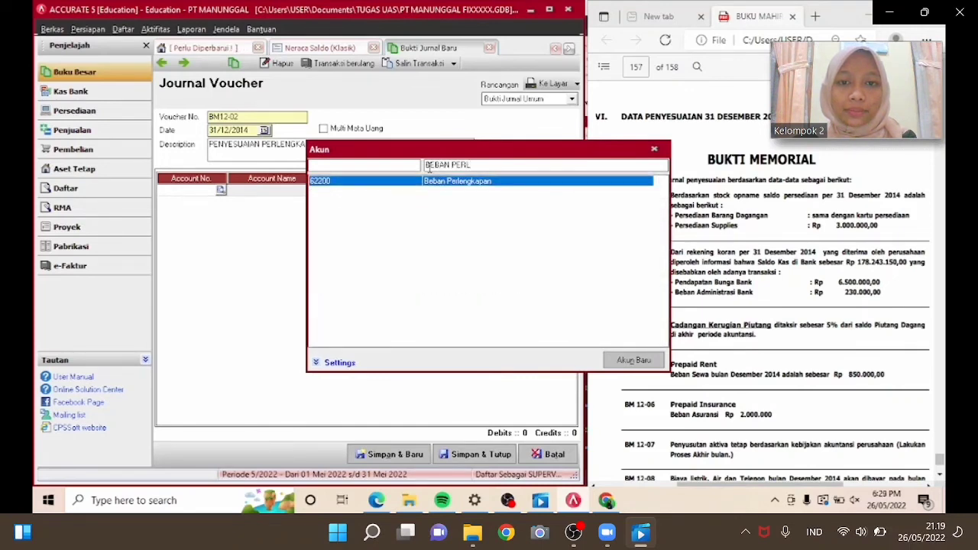
key("Return")
Enter a debit of 4,600,000 for Beban Perlengkapan.
left_click(374, 193)
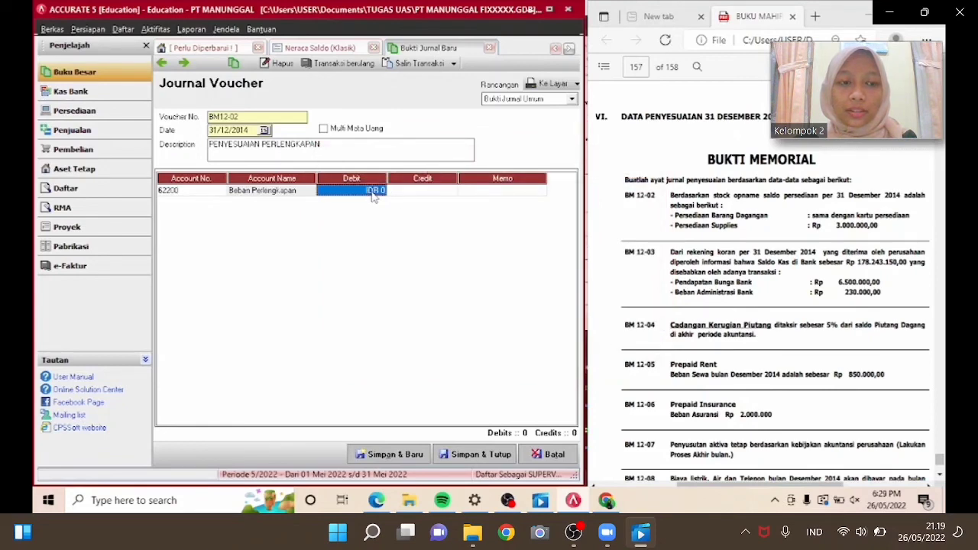
type("4,600,")
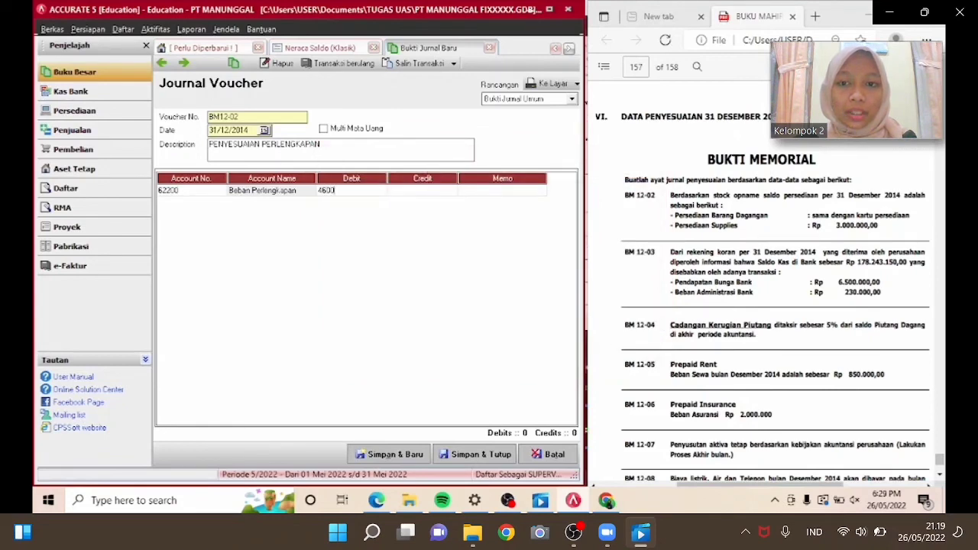
type("000")
key("Tab")
key("Tab")
key("Tab")
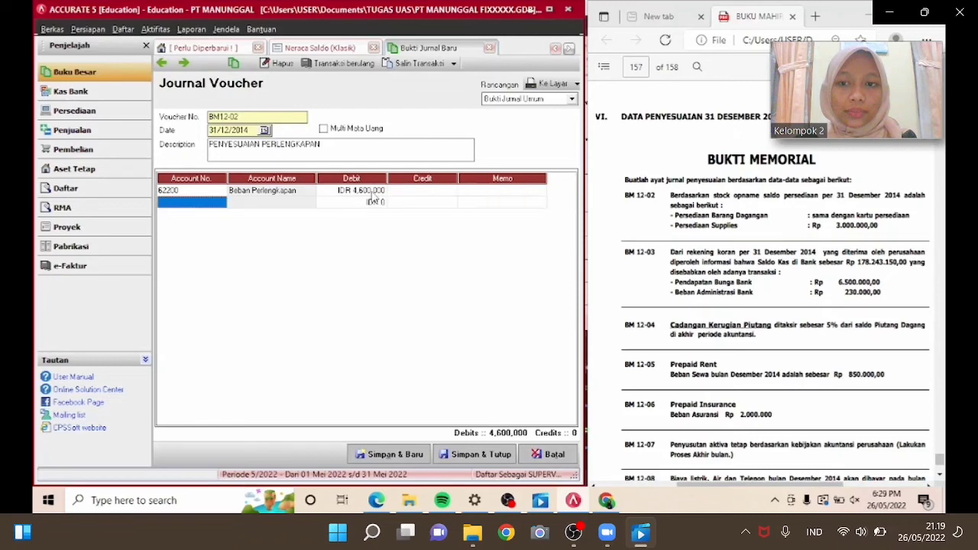
Add Perlengkapan Toko as the credit account on the second journal line.
left_click(222, 203)
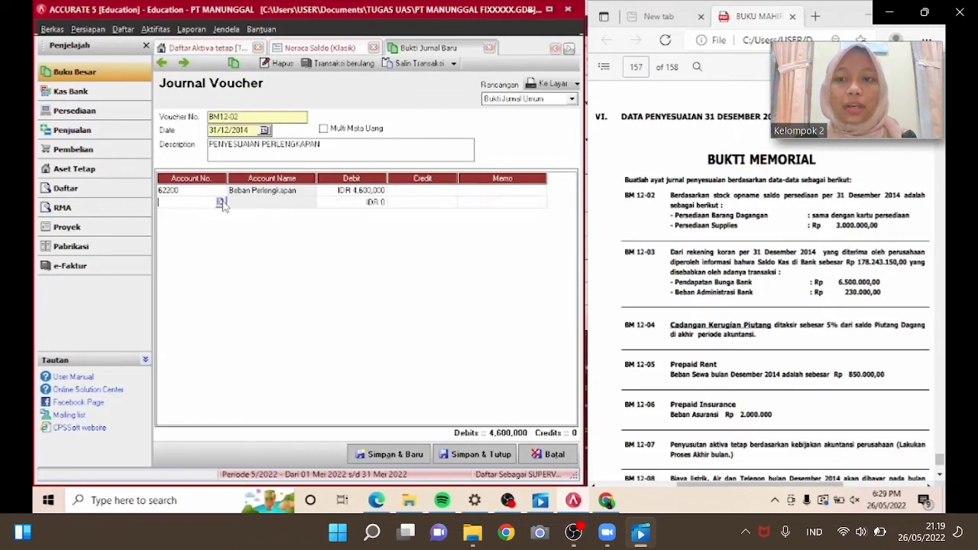
left_click(221, 202)
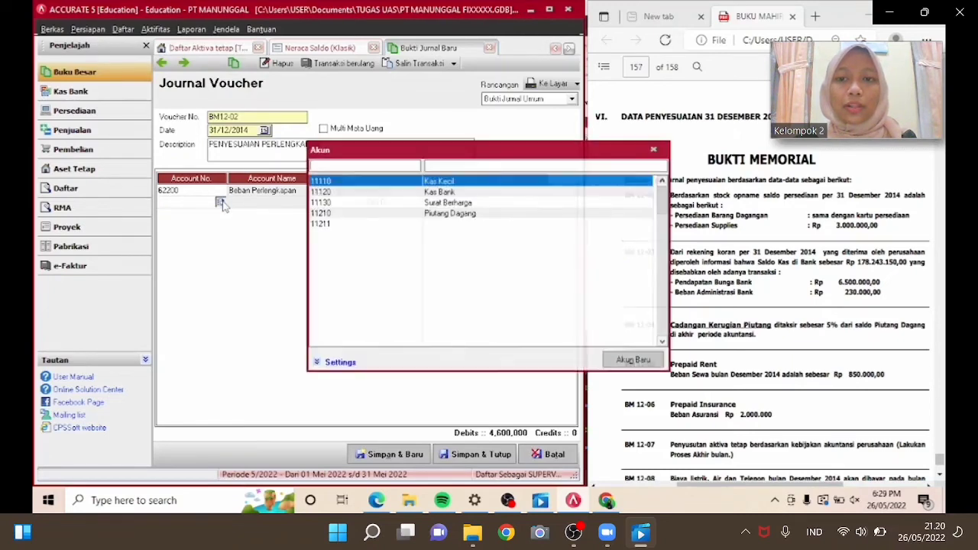
left_click(476, 163)
type("PERLE")
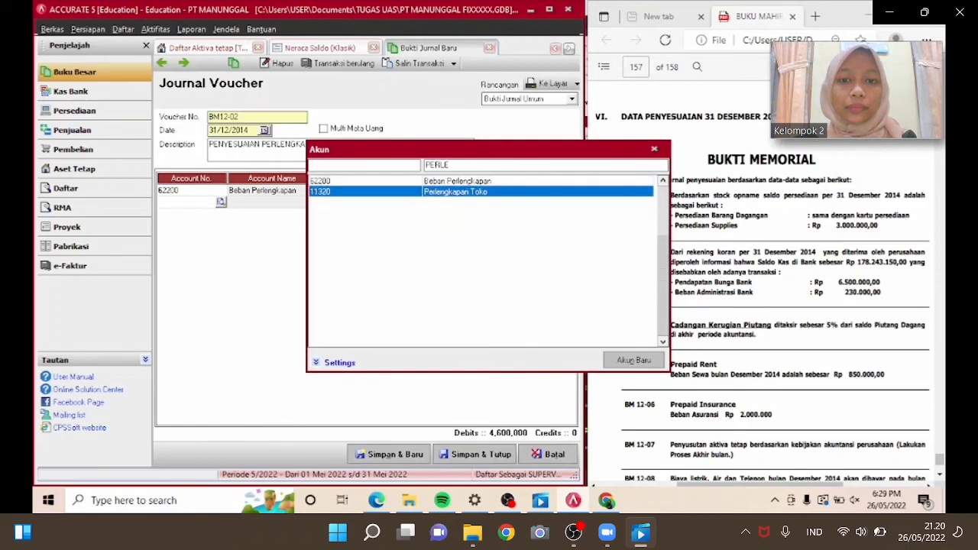
key("Return")
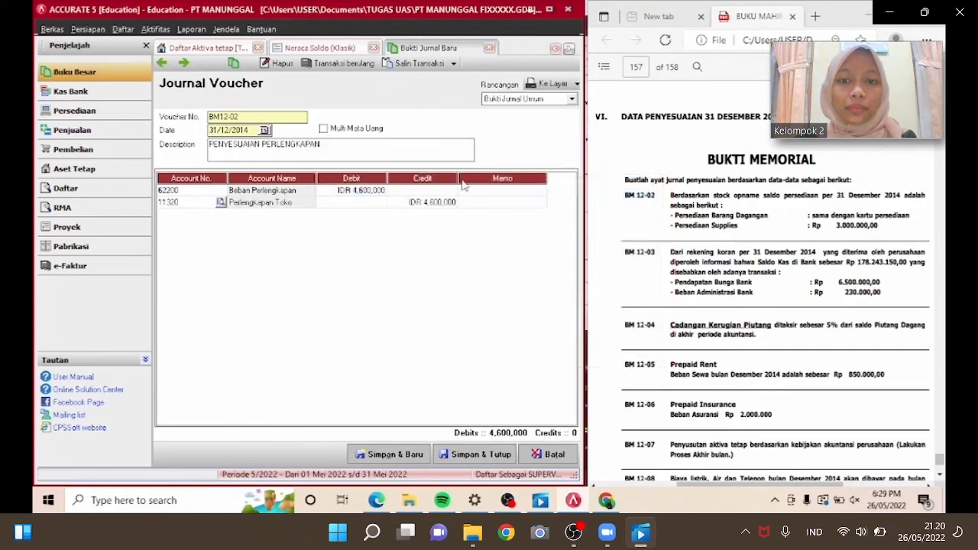
Save and close the BM12-02 journal voucher.
key("Tab")
key("Tab")
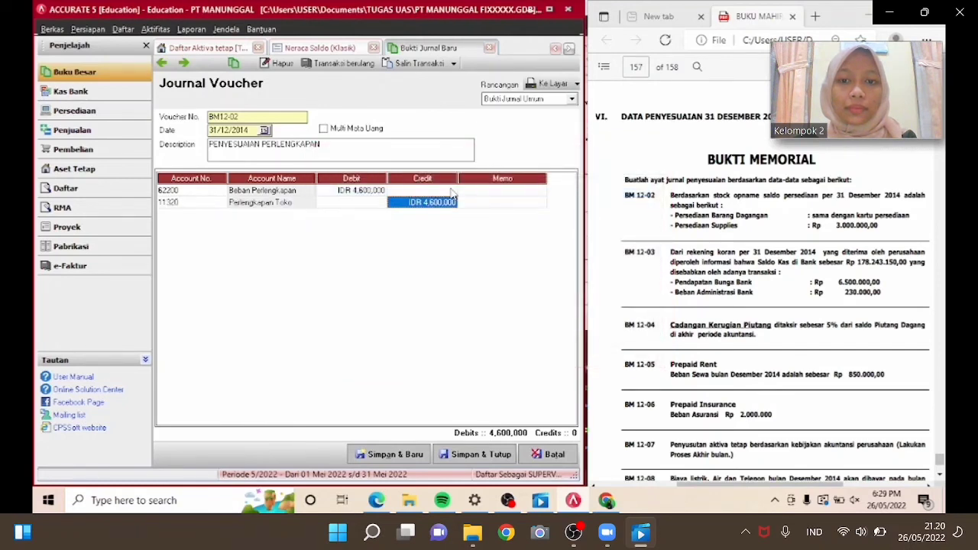
key("Tab")
key("Tab")
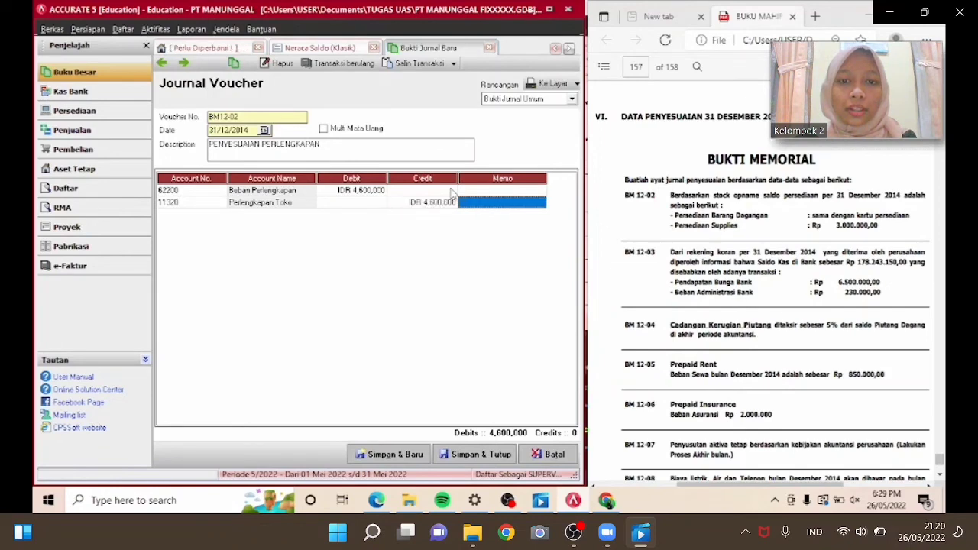
key("Up")
key("Up")
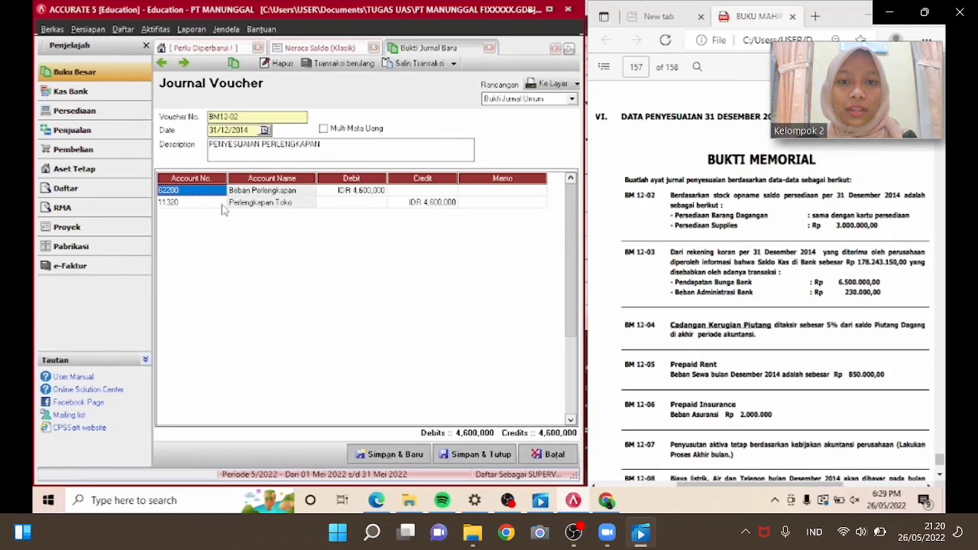
left_click(470, 455)
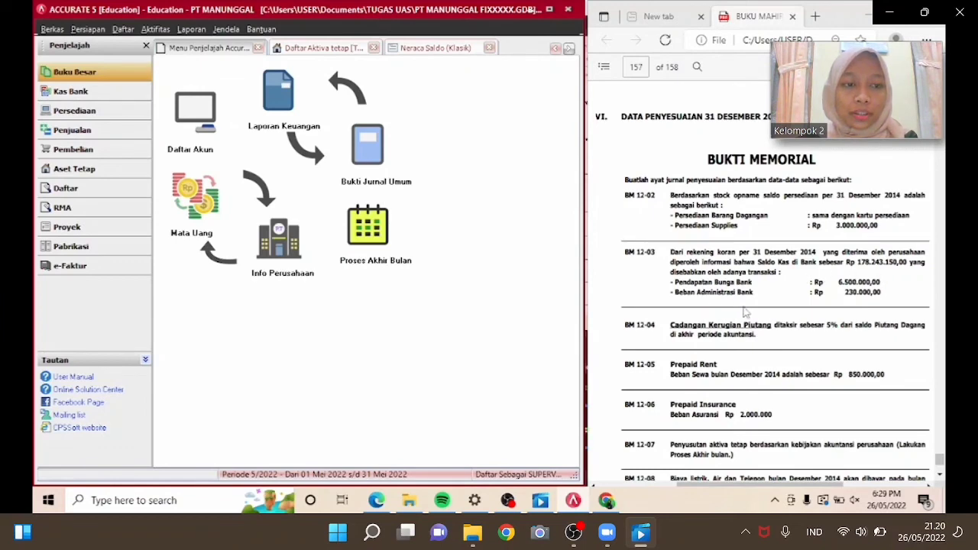
Open bank reconciliation from Kas Bank and select the Kas Bank account.
left_click(93, 94)
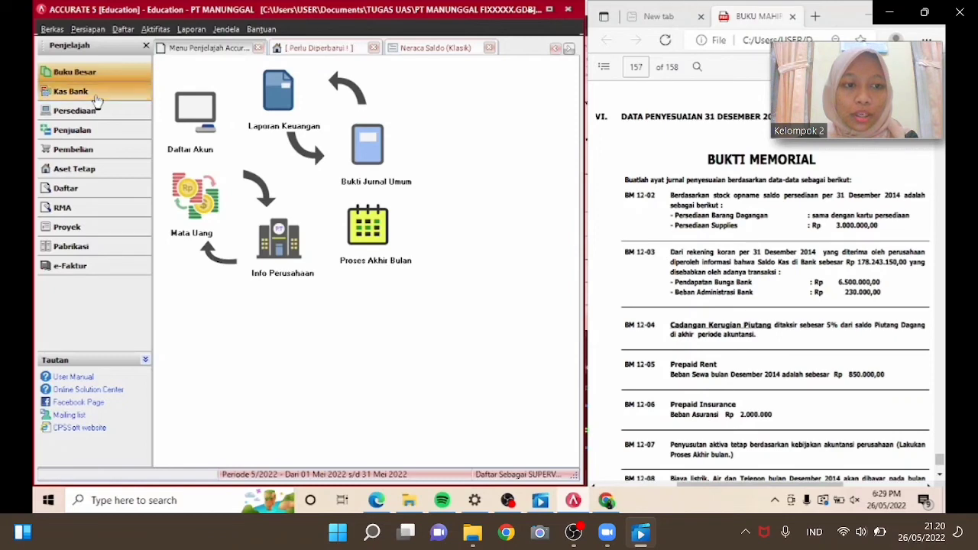
left_click(363, 175)
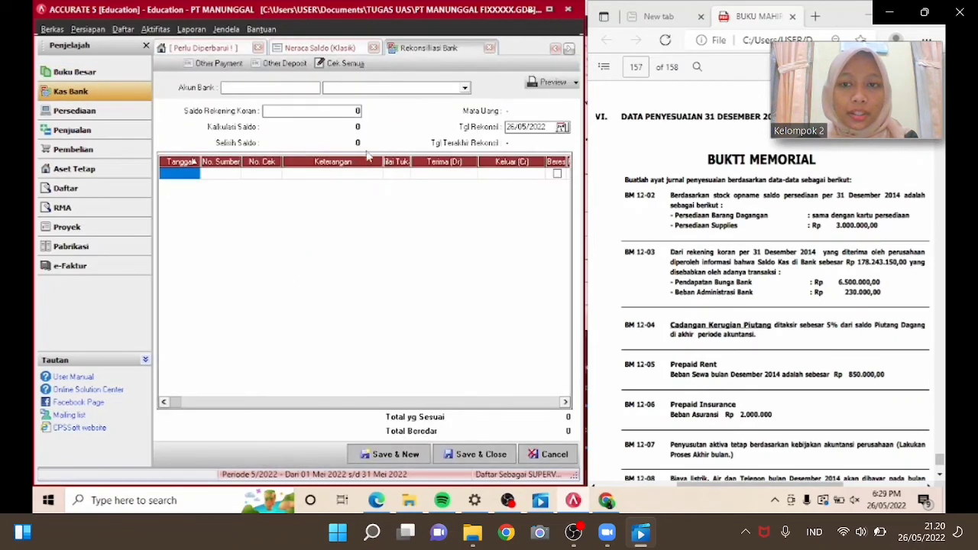
left_click(383, 88)
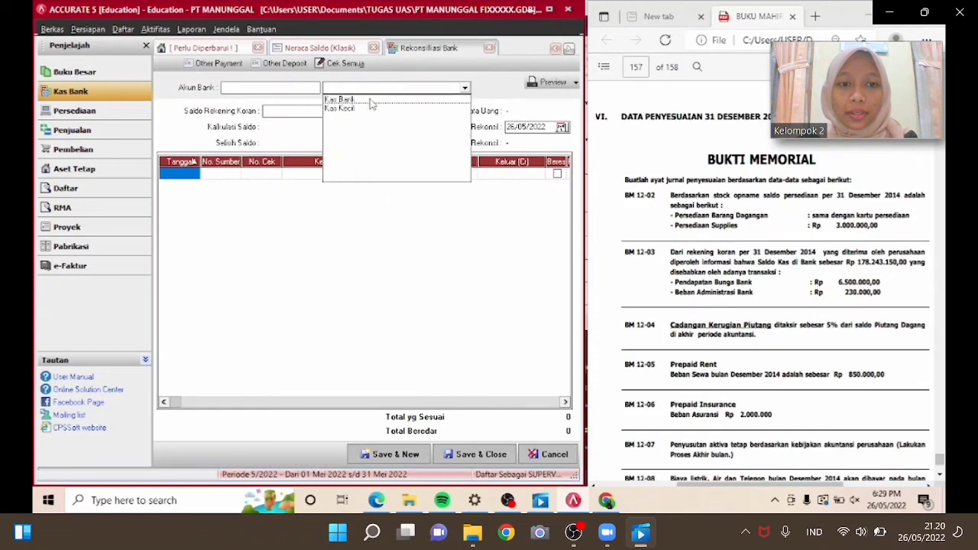
left_click(370, 98)
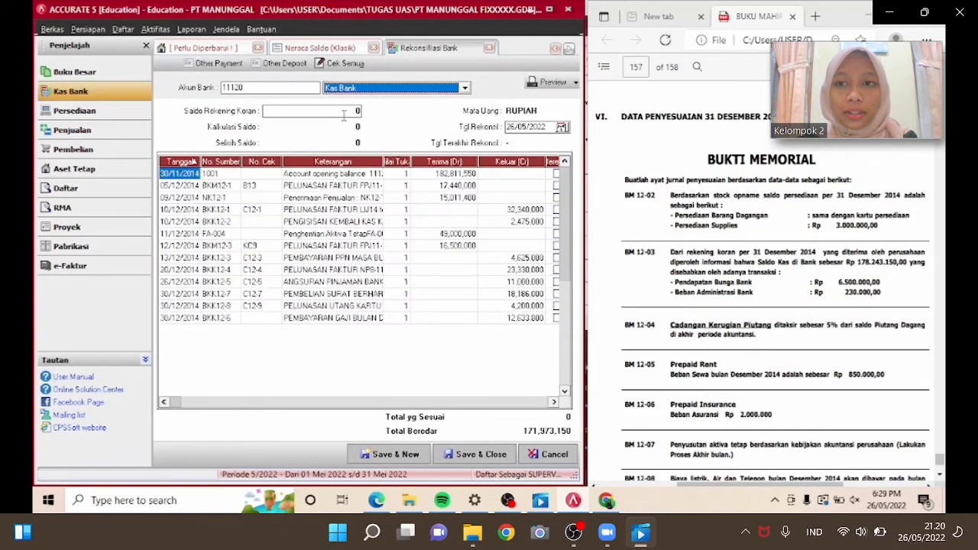
Enter a bank statement balance of 178,243,150.
left_click(344, 113)
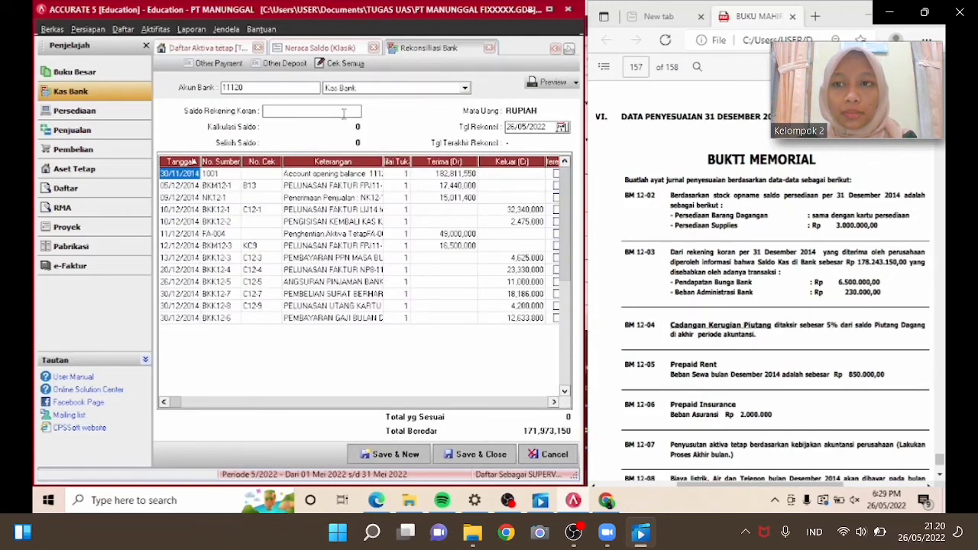
type("1")
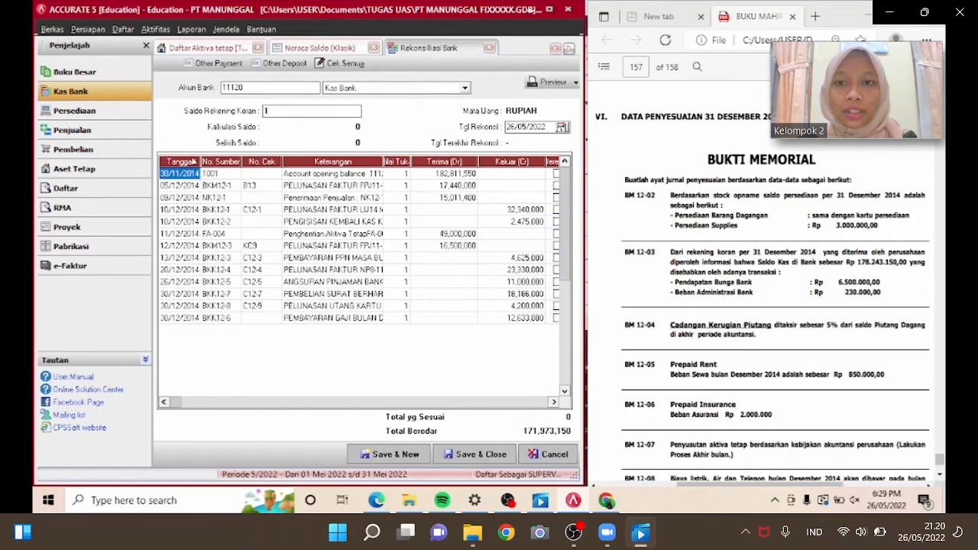
type("782")
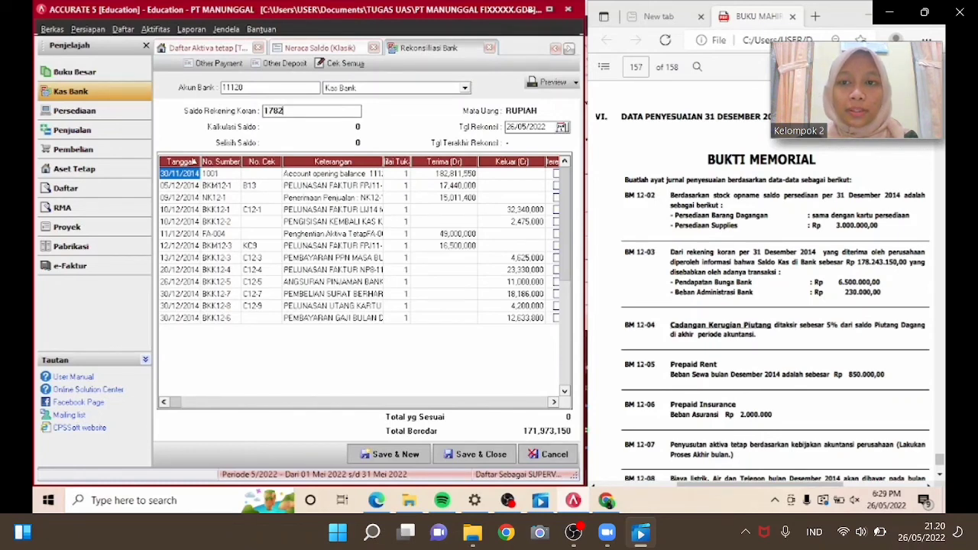
type("4315")
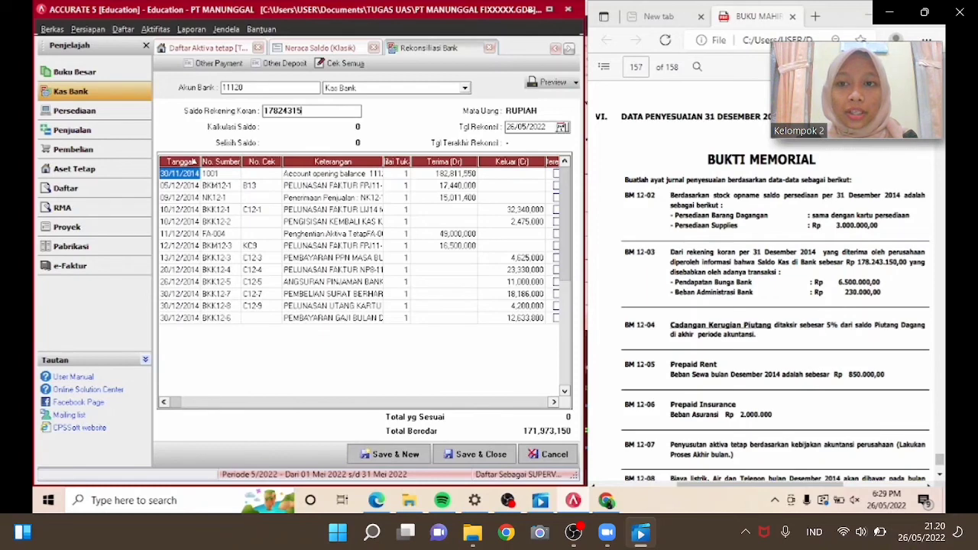
type("0")
key("Tab")
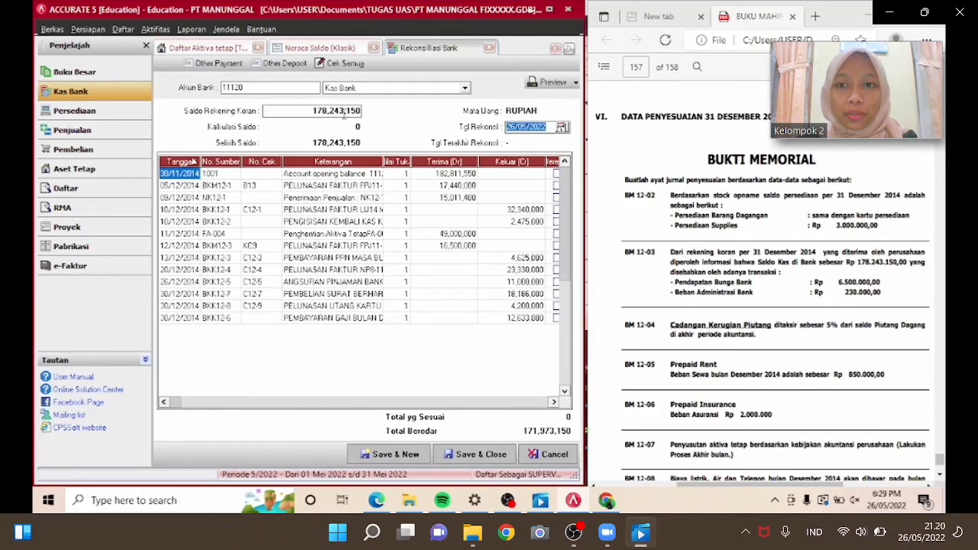
Set the bank reconciliation date to 31/12/2014.
type("31/12/2014")
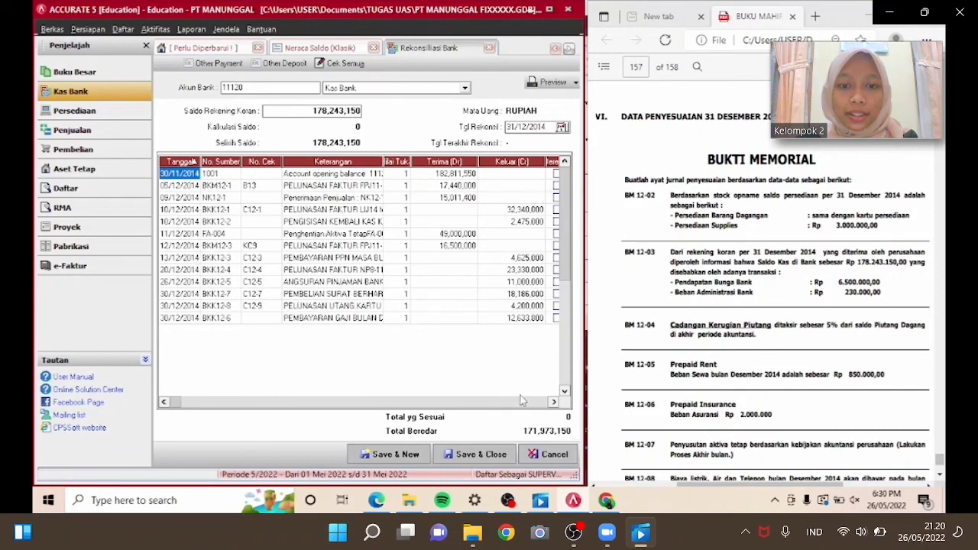
Mark every listed Kas Bank transaction as cleared in the reconciliation.
left_click(553, 401)
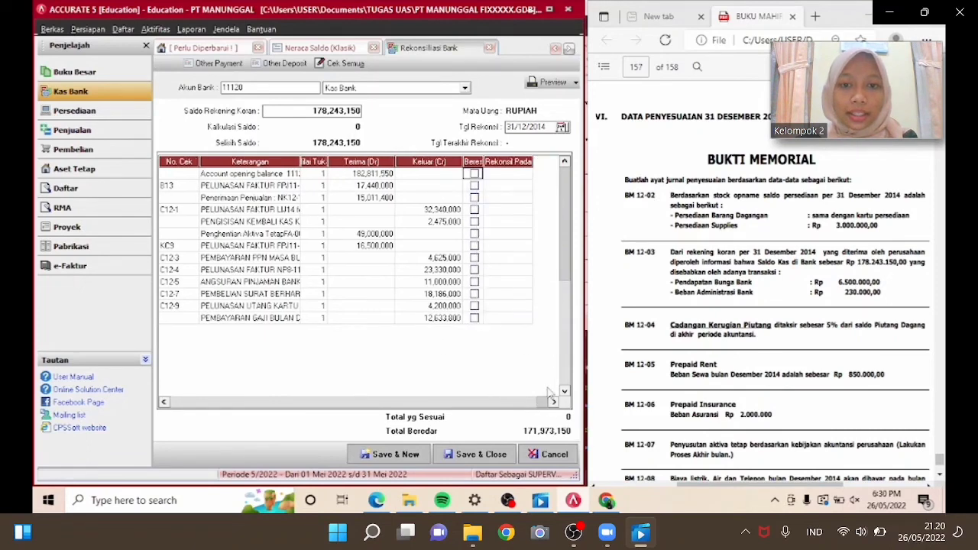
left_click(473, 174)
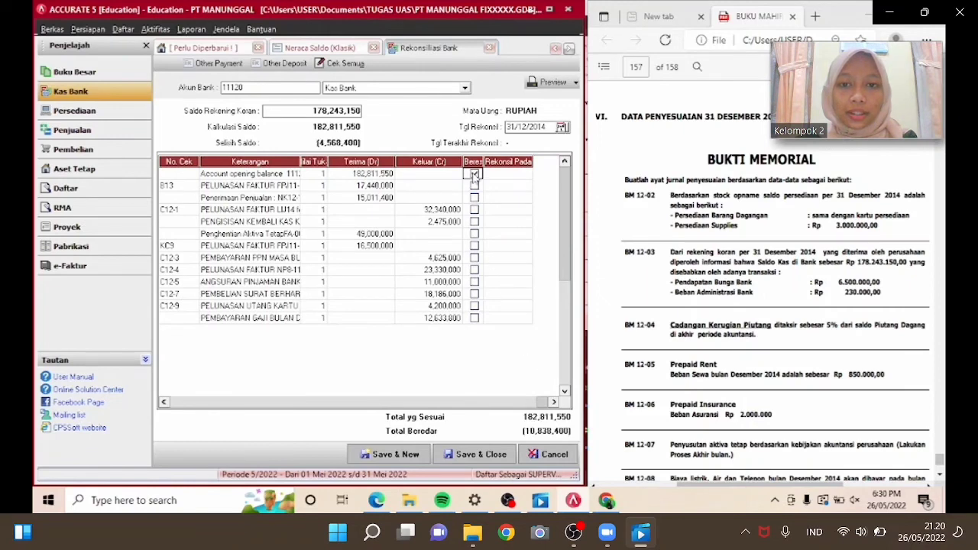
left_click(473, 186)
left_click(474, 197)
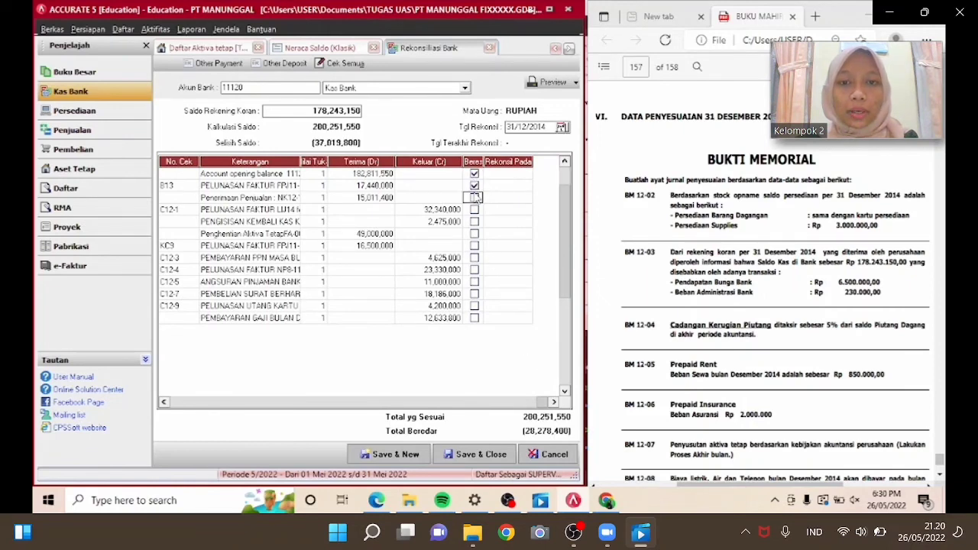
left_click(474, 209)
left_click(474, 222)
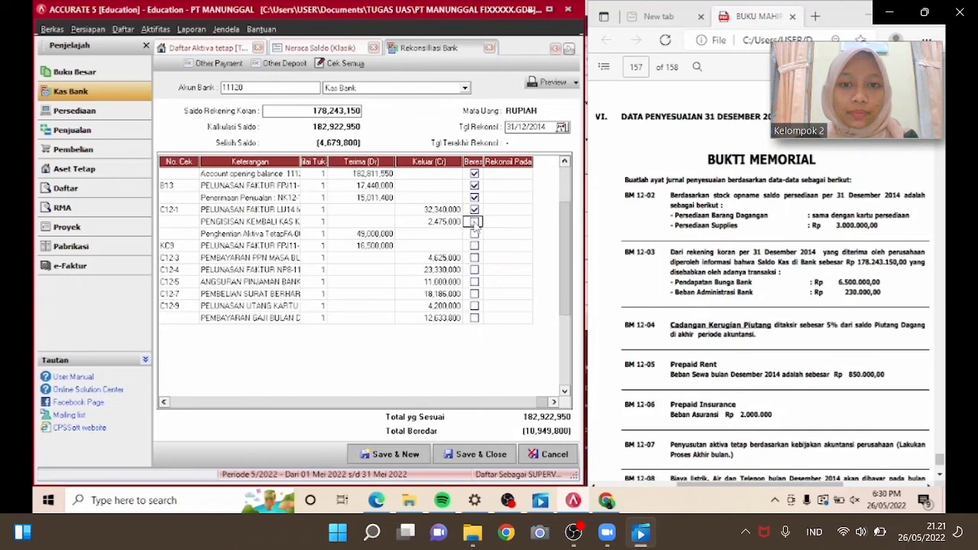
left_click(475, 234)
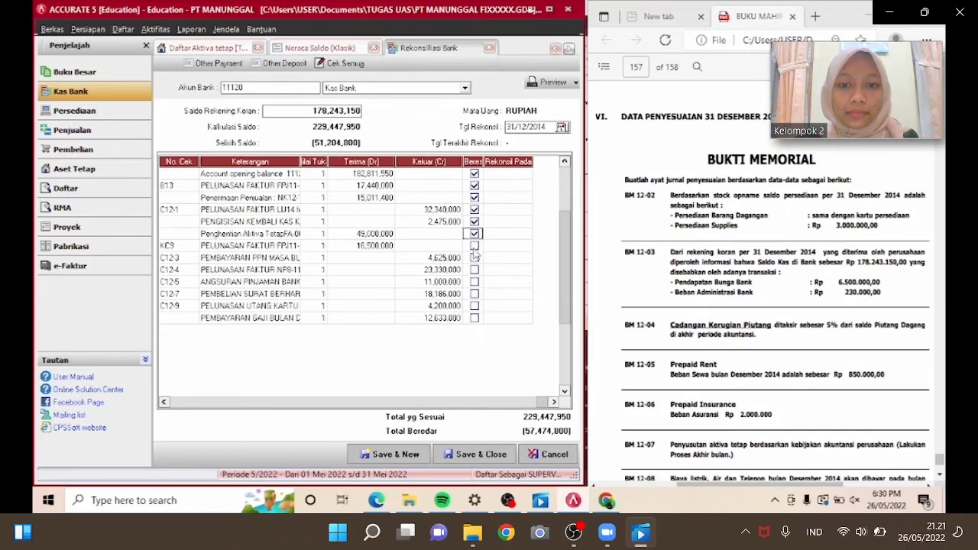
left_click(474, 245)
left_click(474, 258)
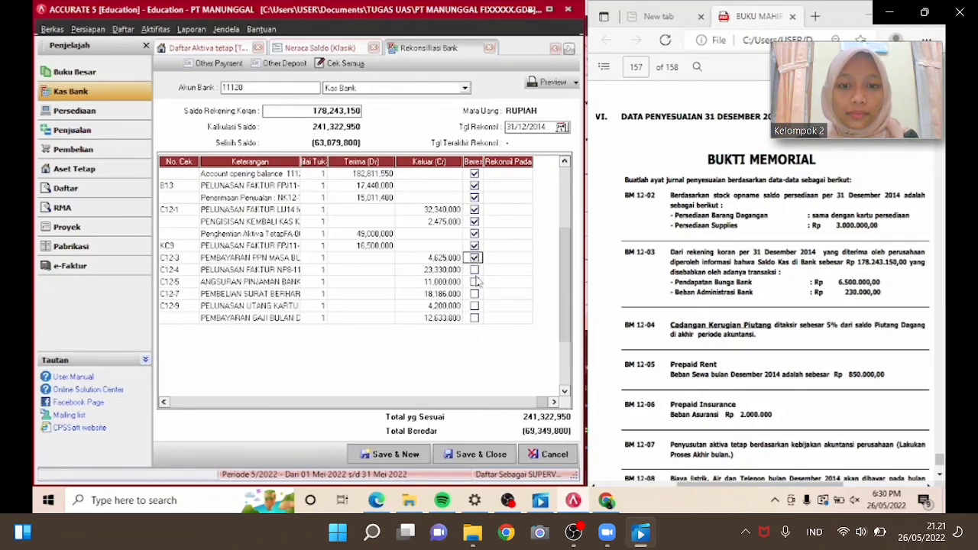
left_click(474, 269)
left_click(475, 282)
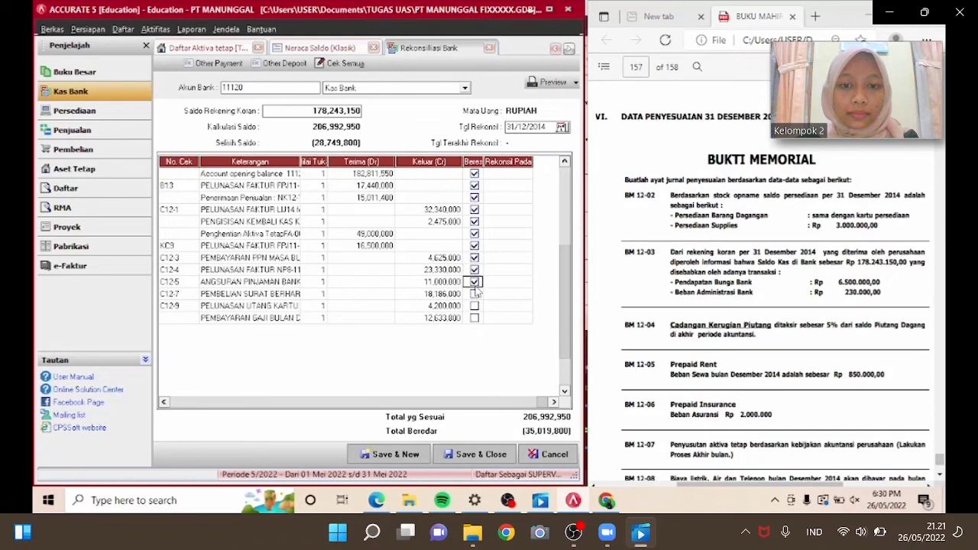
left_click(474, 293)
left_click(475, 306)
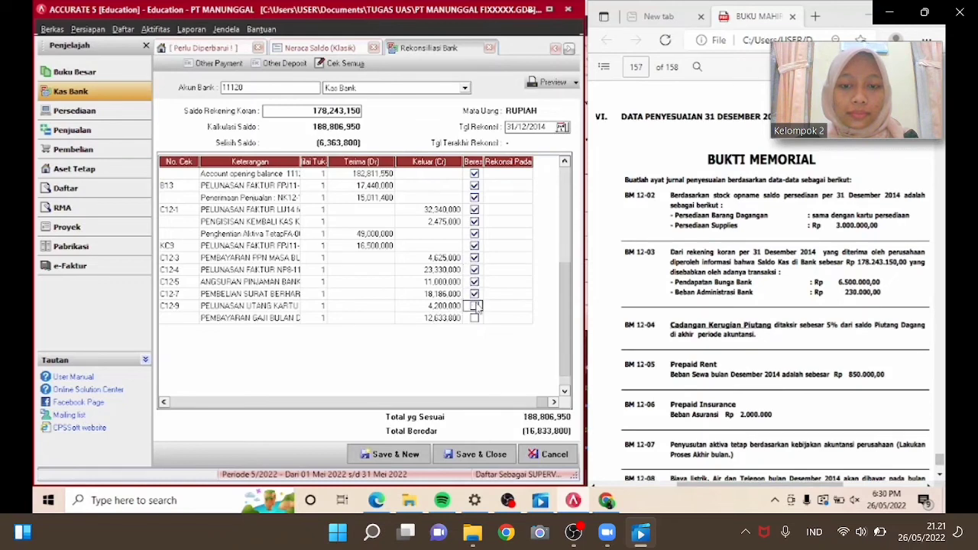
left_click(475, 317)
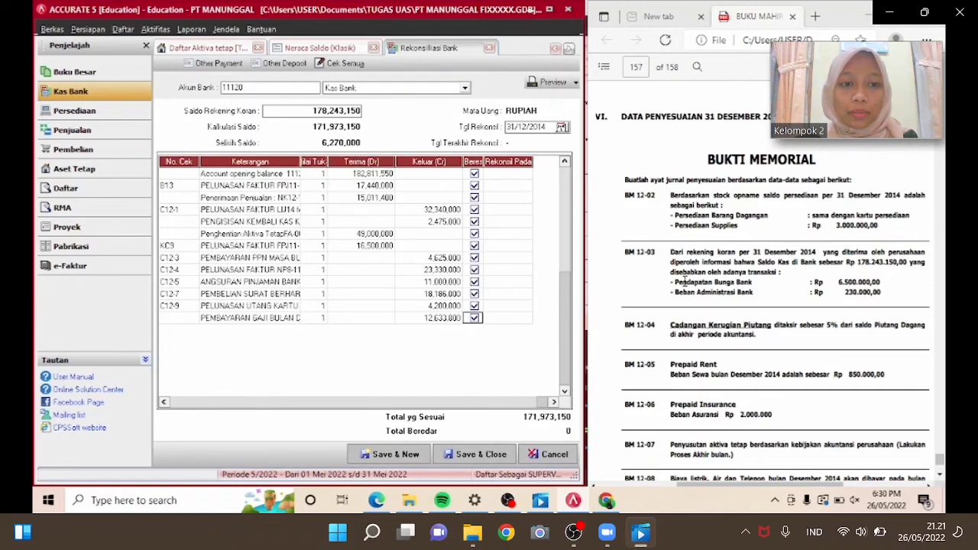
Open a new Other Deposit with Kas Bank as the deposit-to account.
left_click_drag(672, 282, 753, 283)
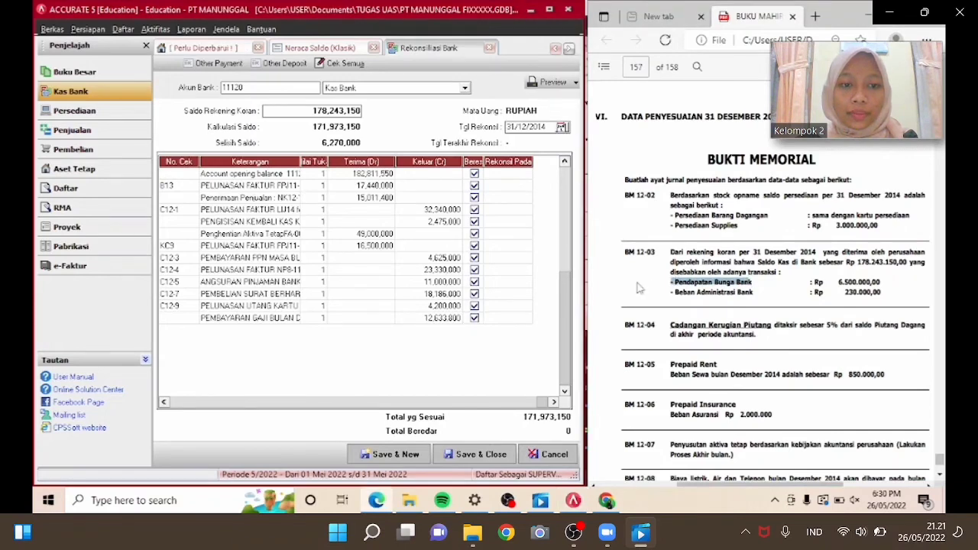
left_click(286, 64)
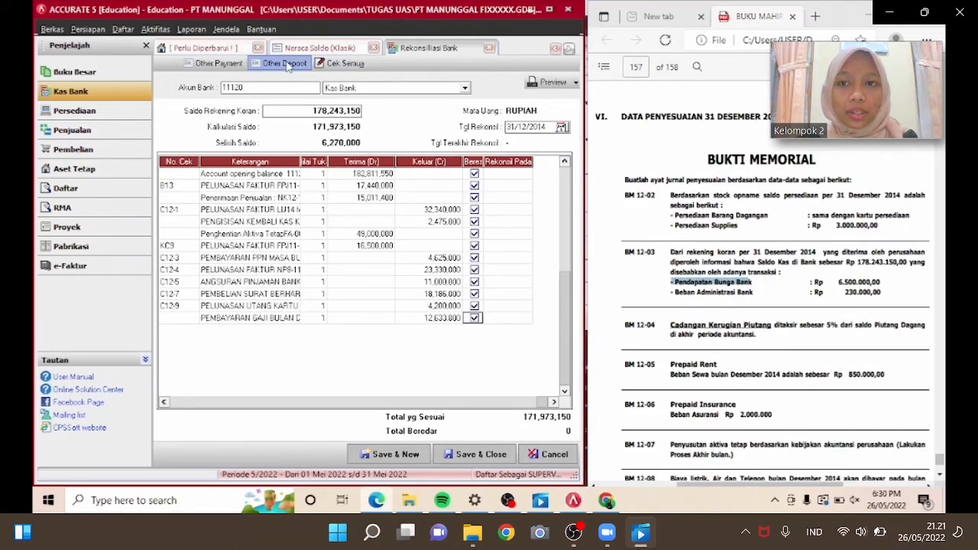
left_click(286, 64)
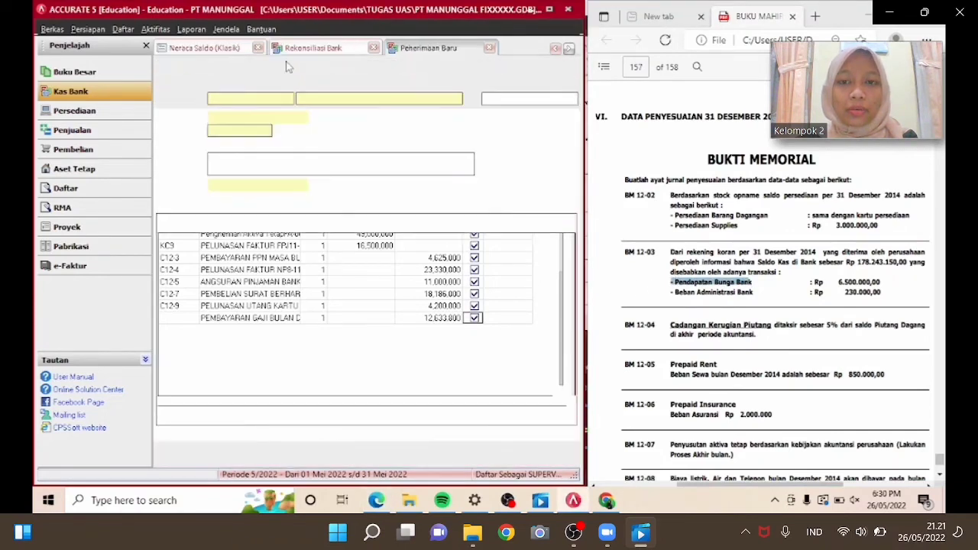
left_click(321, 97)
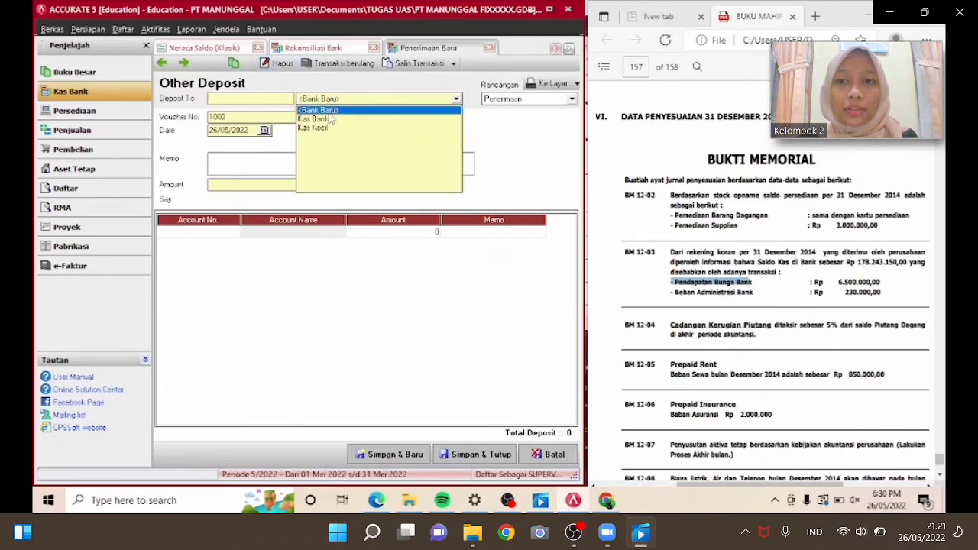
left_click(330, 116)
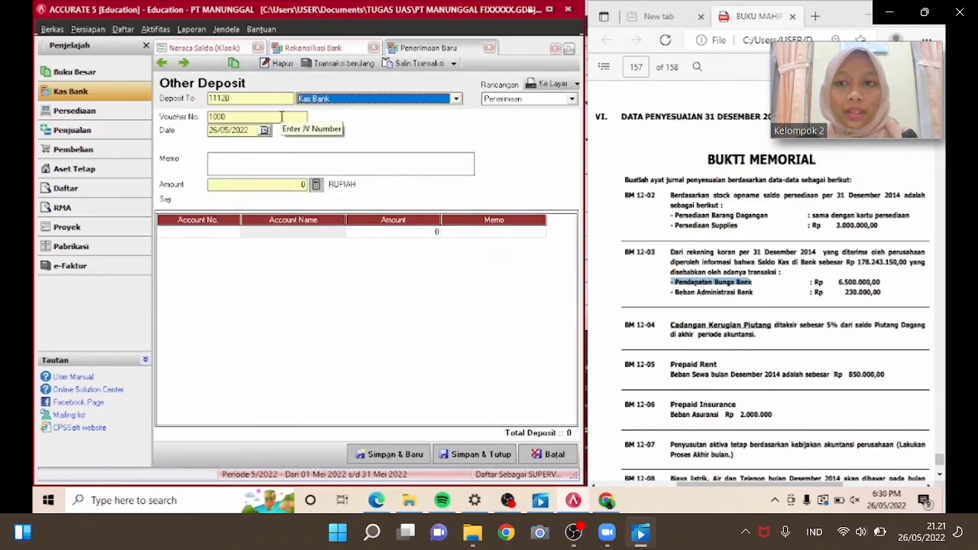
Set the deposit voucher number to BM-12-03 and the date to 31/12/2014.
left_click(281, 116)
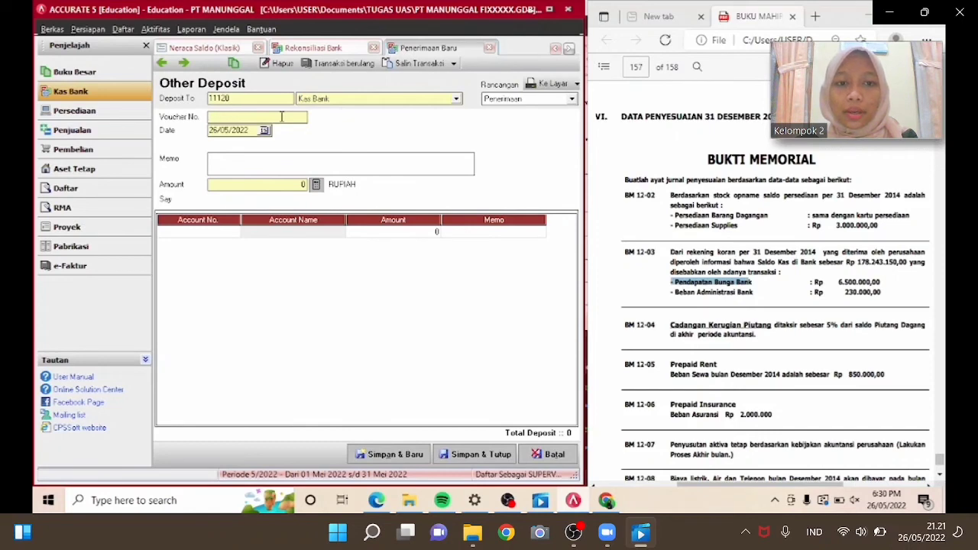
type("BM-1")
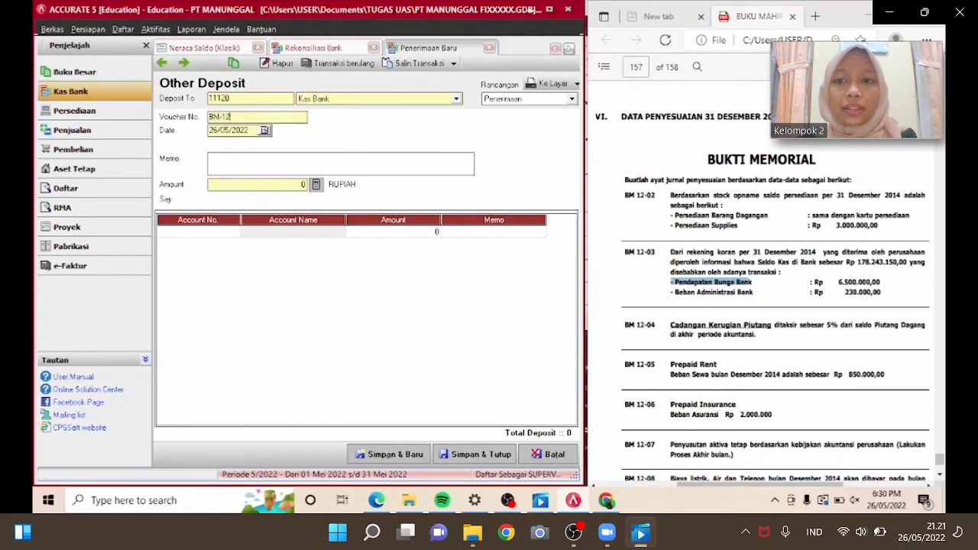
type("2-03")
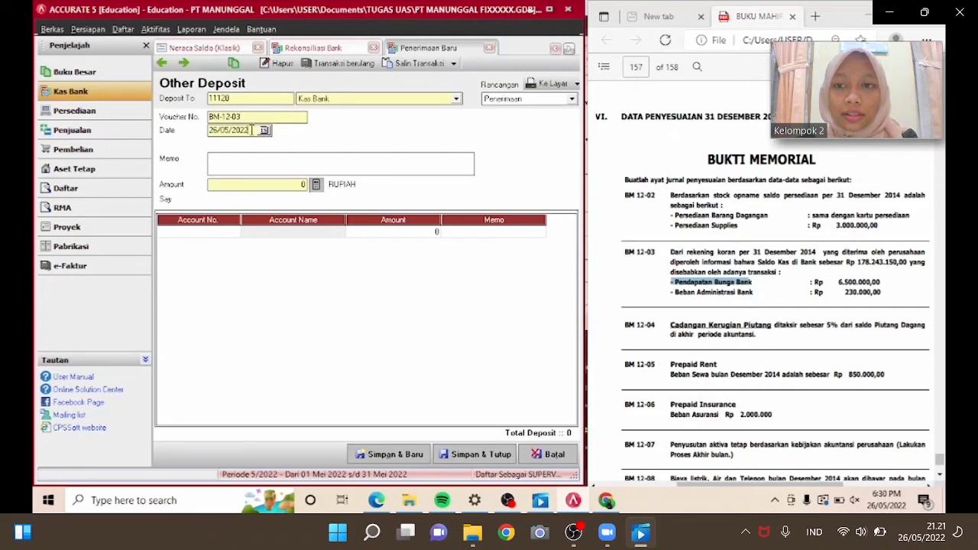
left_click_drag(252, 130, 209, 130)
type("31/12/201")
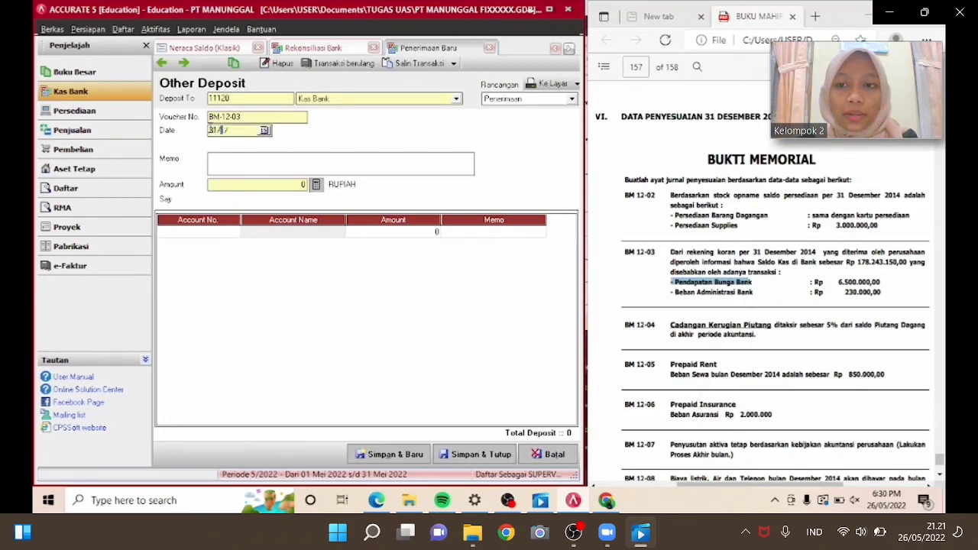
type("4")
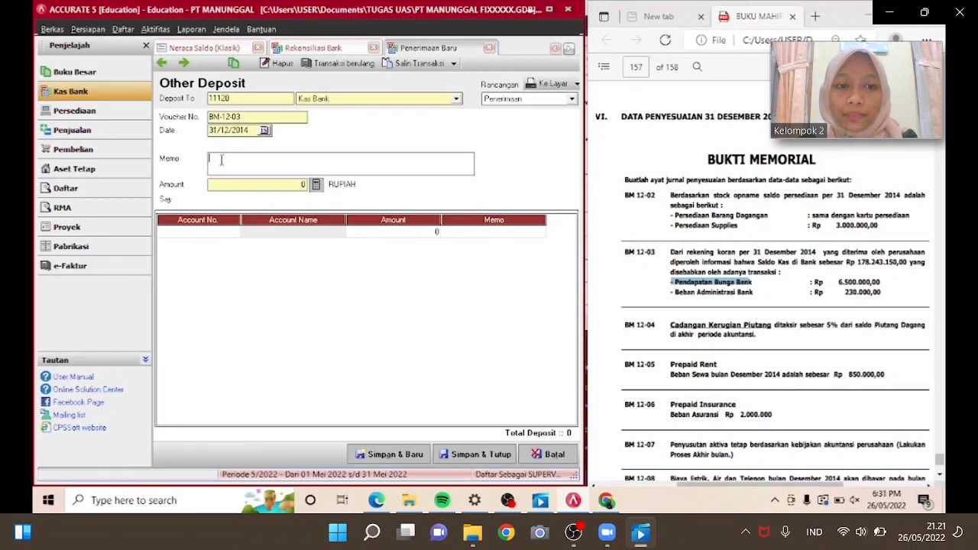
type("PENYESUAIAN ")
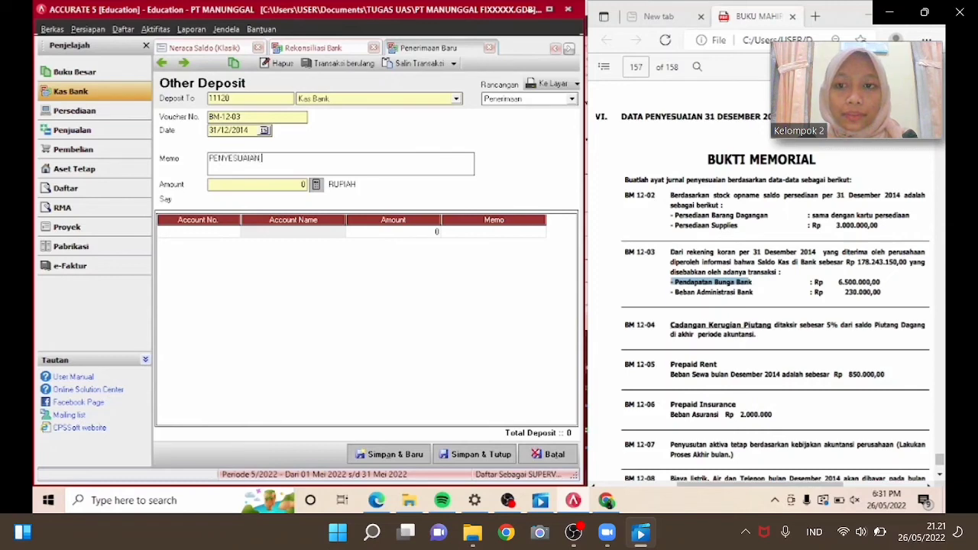
type("PENDAPATAN BUNGA")
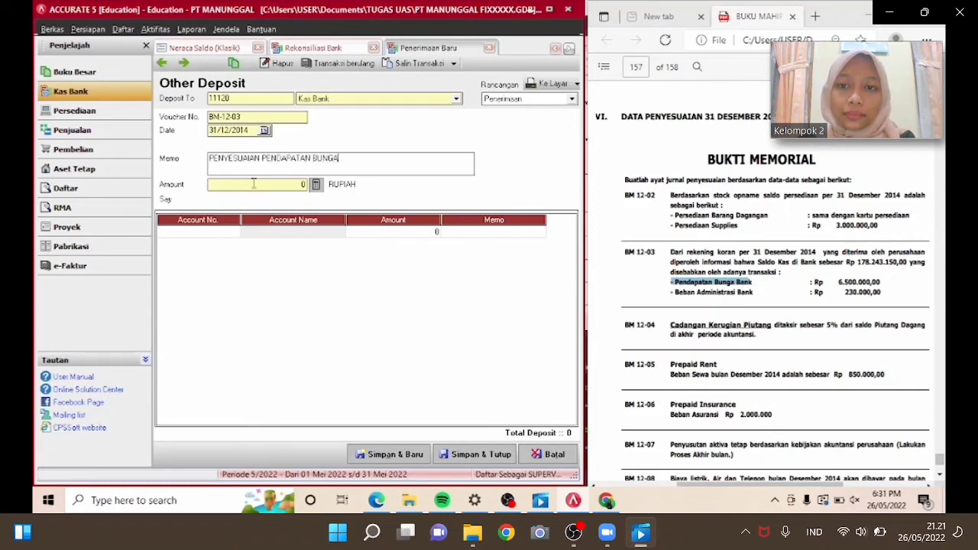
Add a deposit line for account Pendapatan Bunga with an amount of 6,500,000.
left_click(236, 232)
type("P")
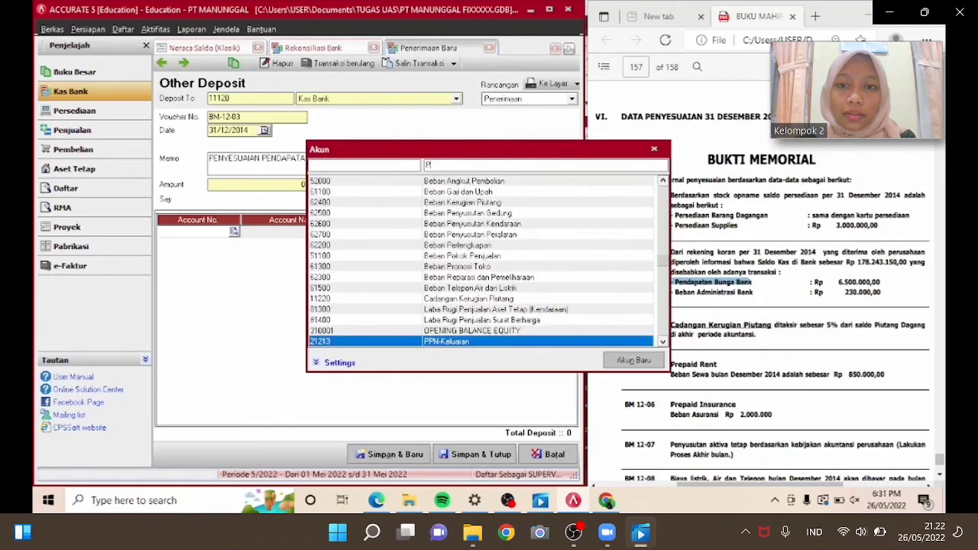
type("ENDAPATA")
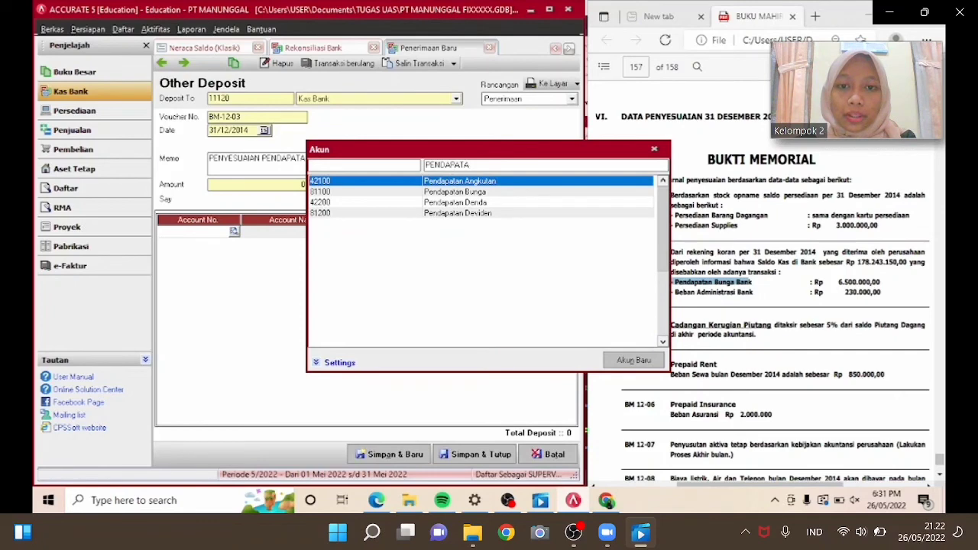
key("Down")
key("Return")
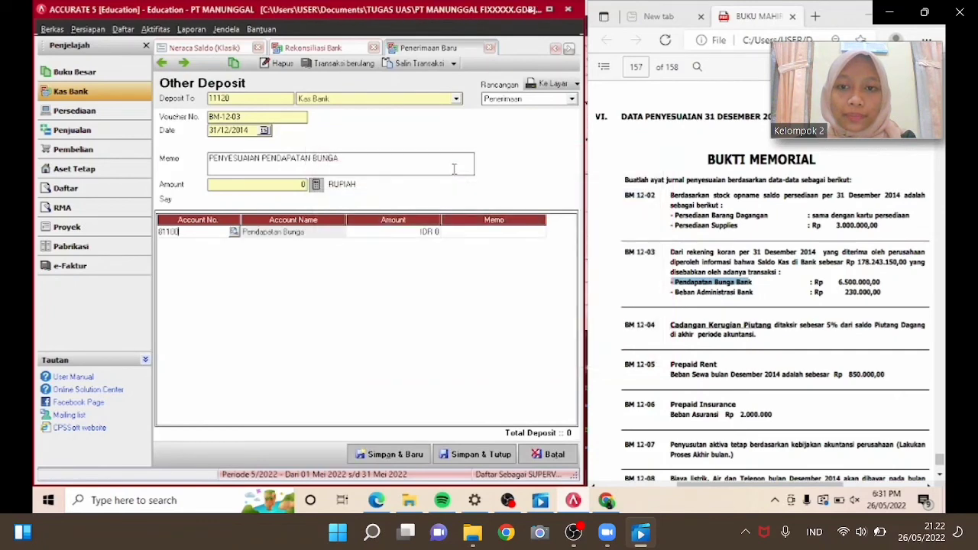
left_click(413, 233)
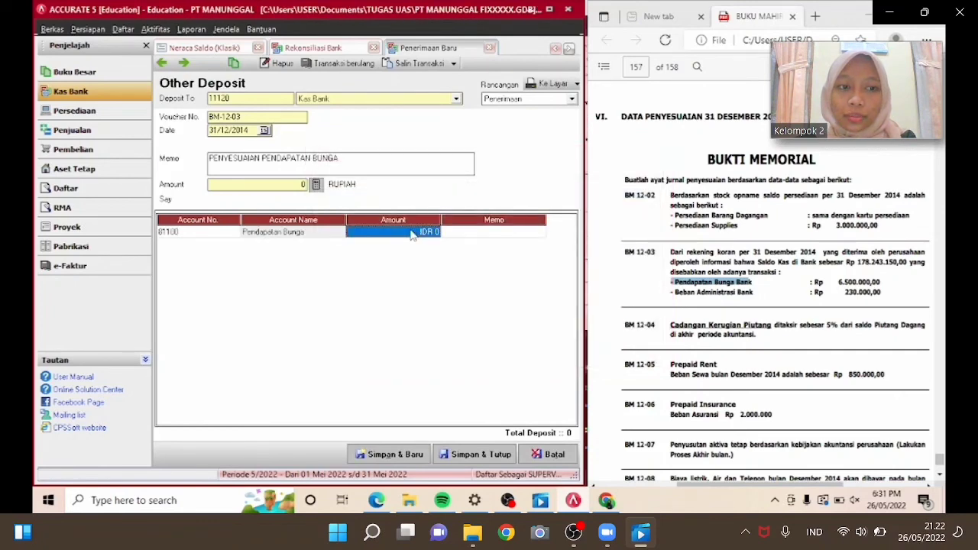
type("6,5")
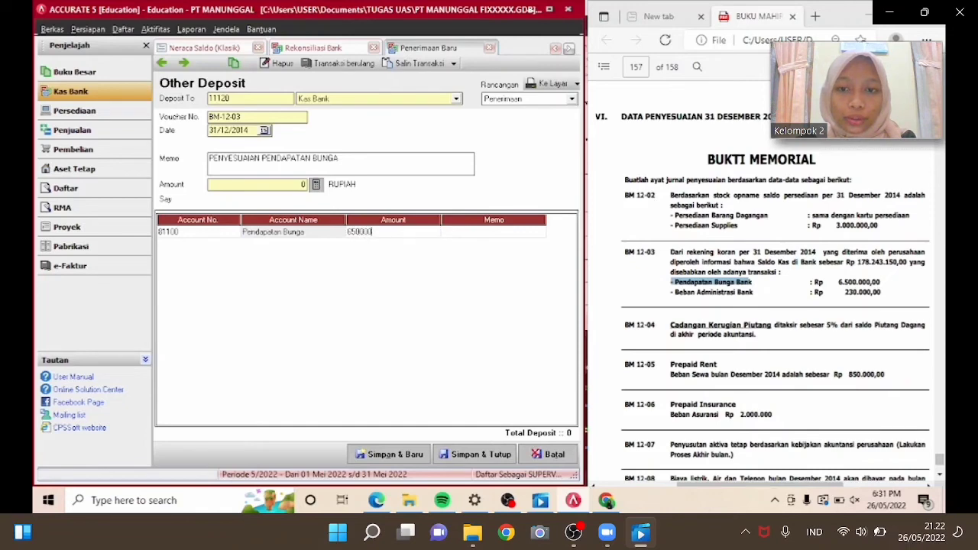
type("00,000")
key("Tab")
key("Tab")
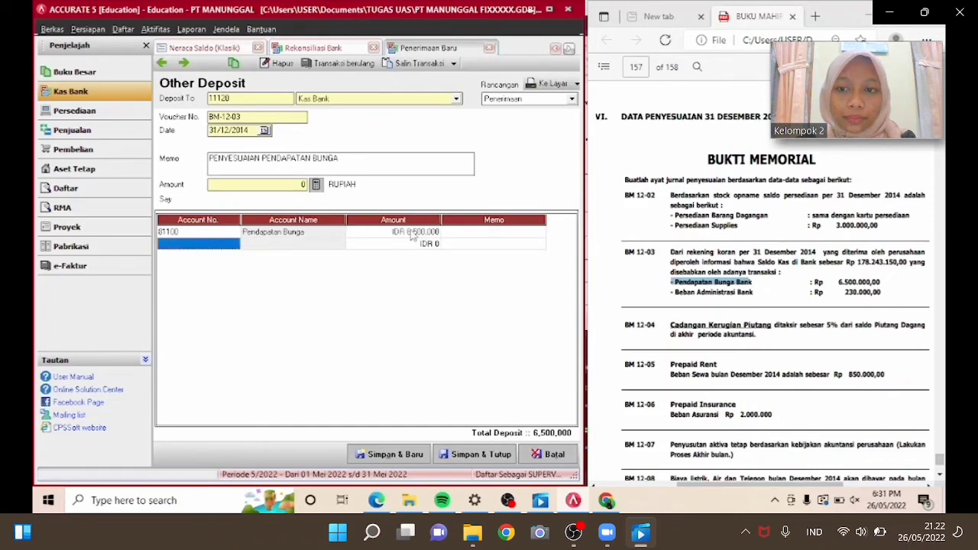
Fill the deposit amount from the line total and save and close the deposit.
left_click(213, 234)
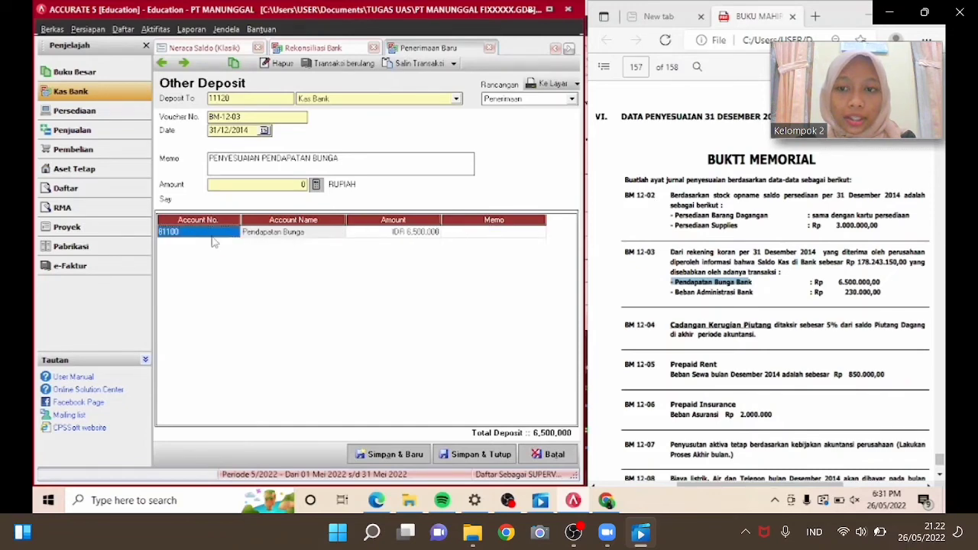
left_click(318, 185)
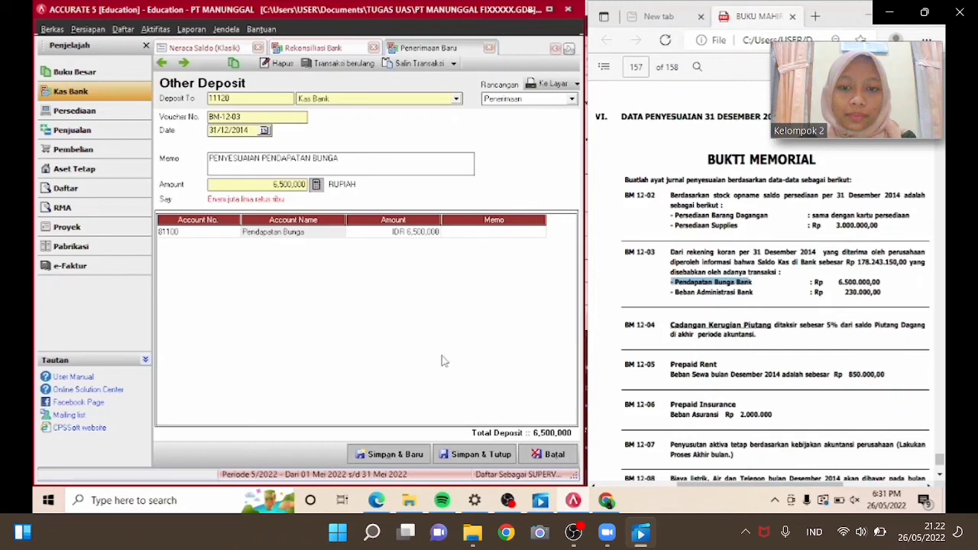
left_click(481, 453)
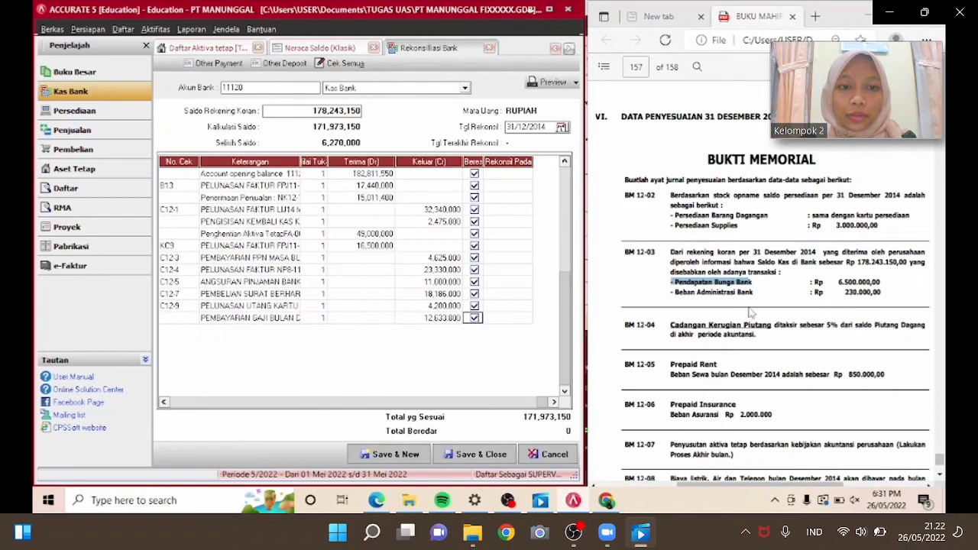
Start a new other payment drawn from the Kas Bank account.
left_click_drag(674, 297, 886, 300)
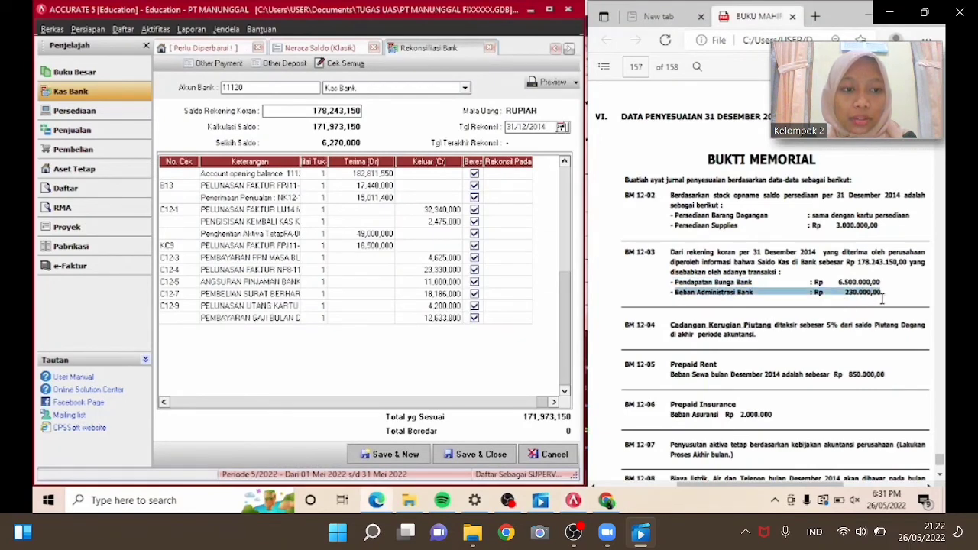
left_click(214, 65)
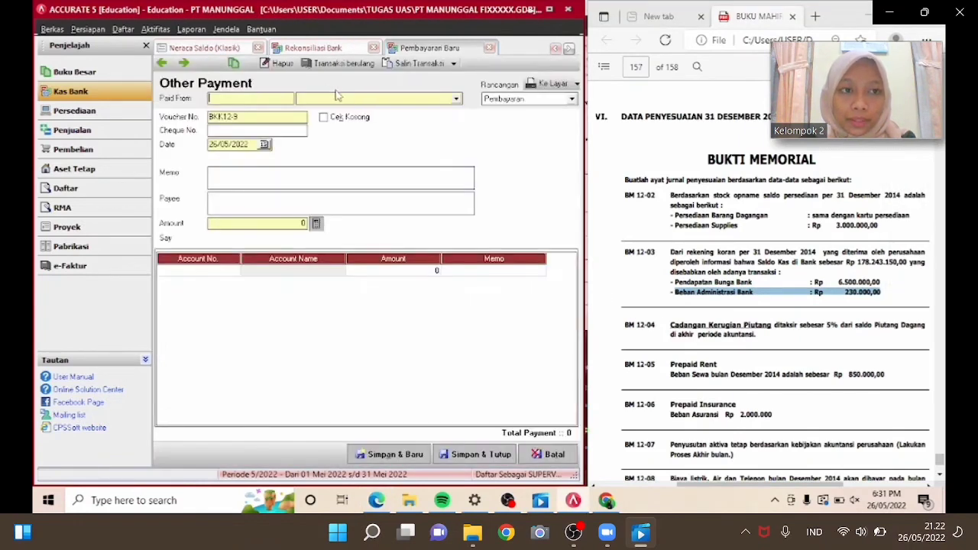
left_click(344, 99)
left_click(331, 120)
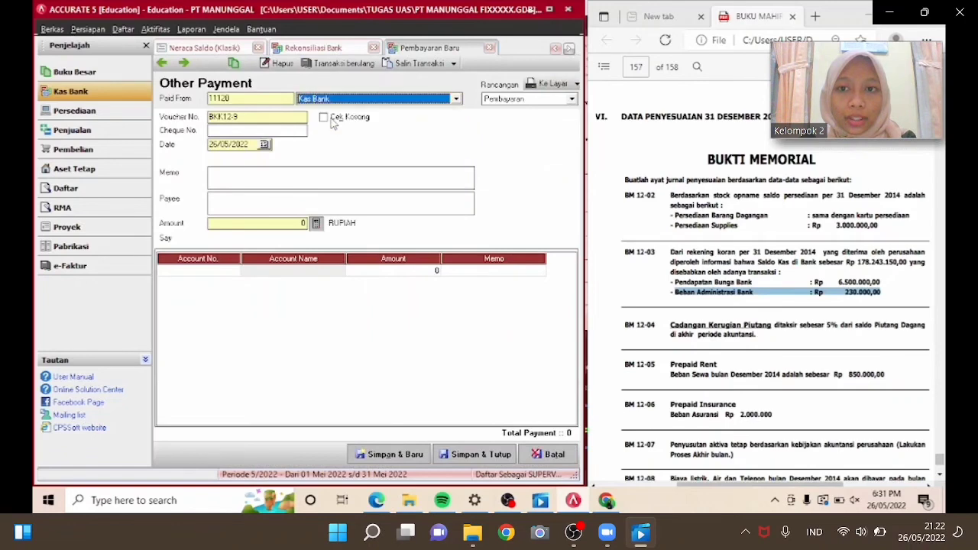
Set the payment voucher number to BM12-03A and the date to 31/12/2014.
left_click(262, 115)
type("BM")
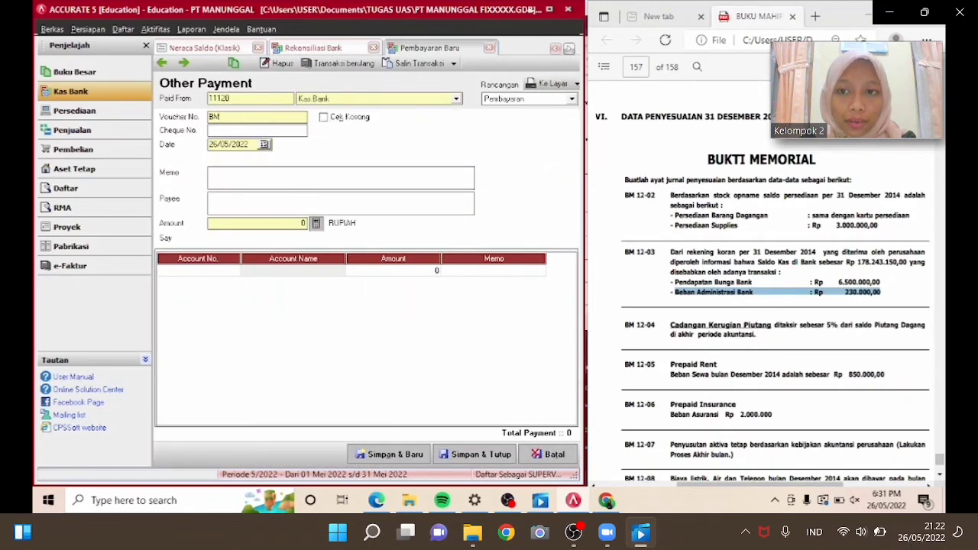
type("12")
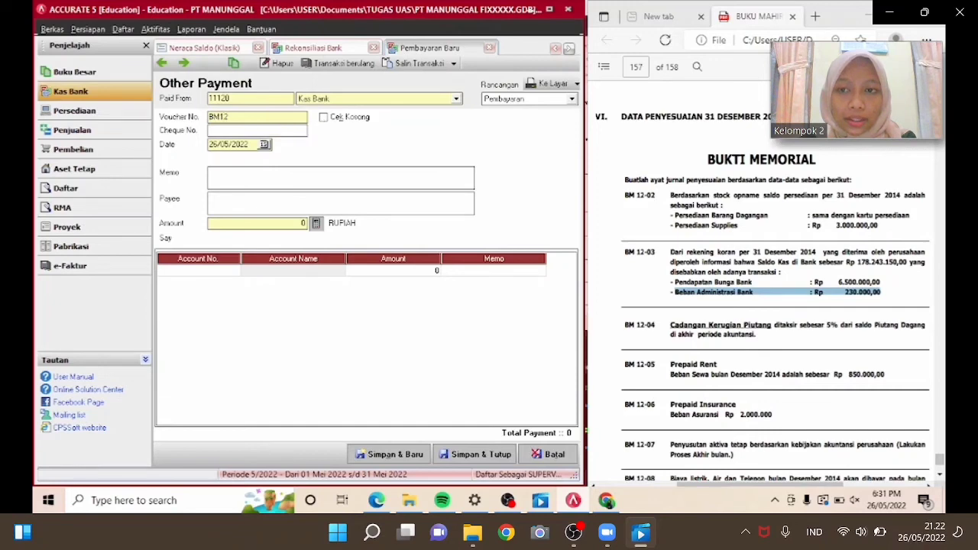
type("-03/")
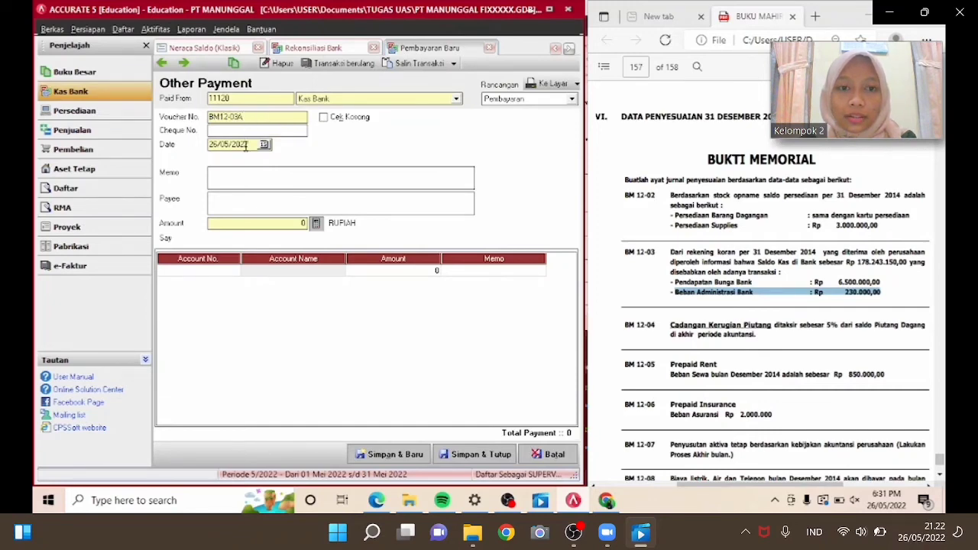
left_click_drag(247, 146, 216, 145)
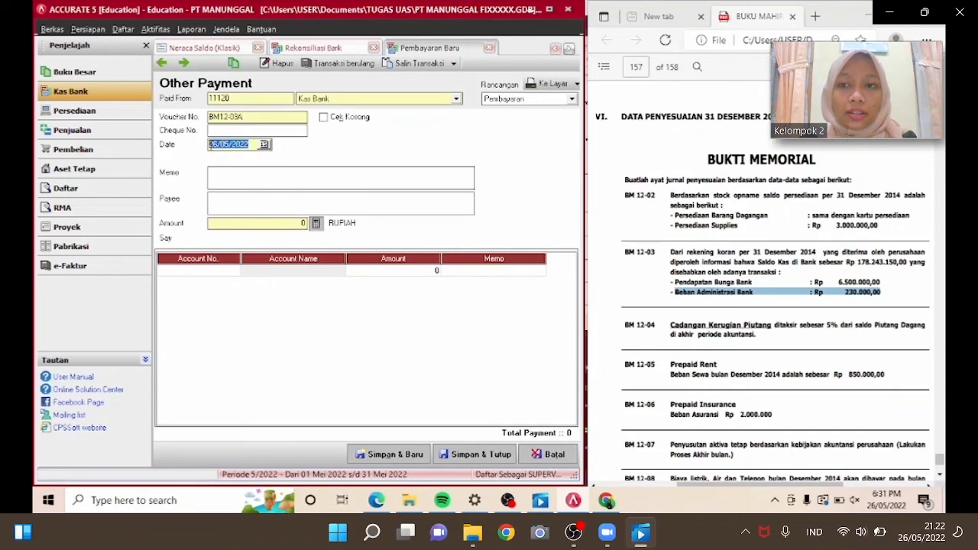
type("31/12/2014")
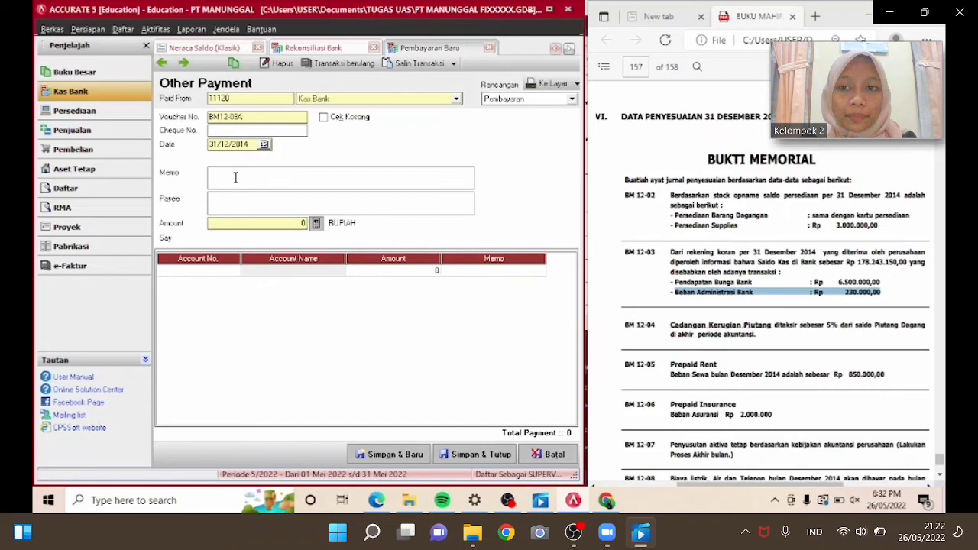
Enter the memo PENYESUAIAN BIAYA ADMINISTRASI BANK.
left_click(235, 178)
type("P")
type("ENYESUAIAN ")
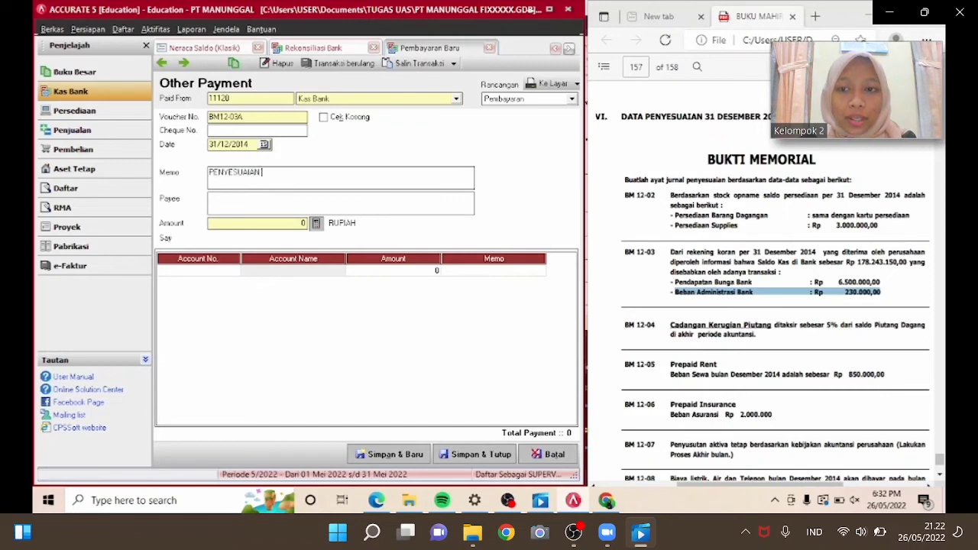
type("BIAYA D")
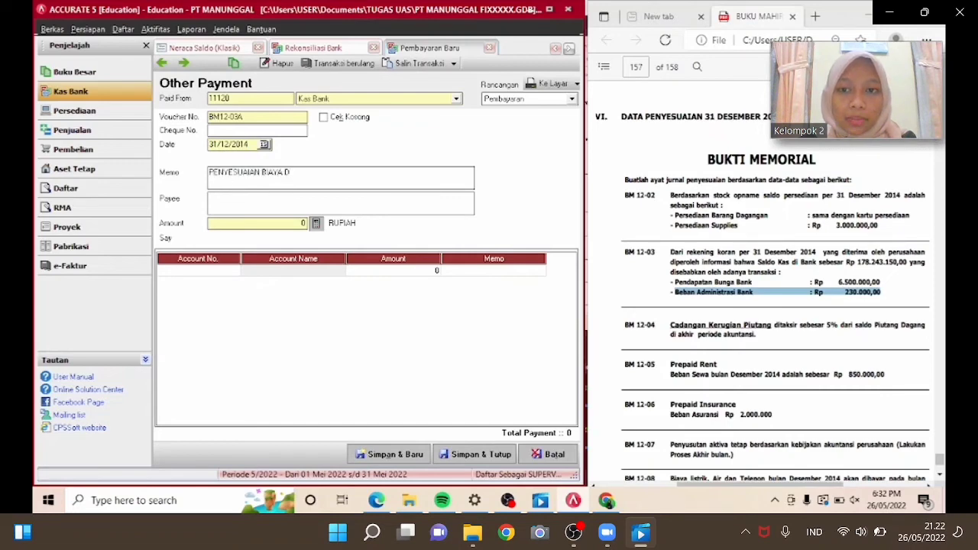
key("BackSpace")
type("ADMINISTRASI BANK")
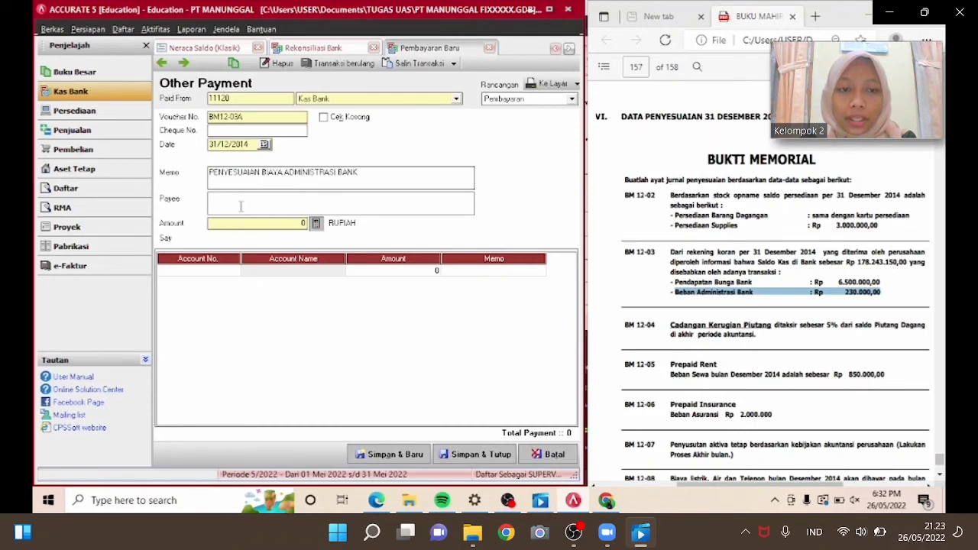
Add a payment line for account Beban Administrasi Bank with an amount of 230,000.
left_click(233, 271)
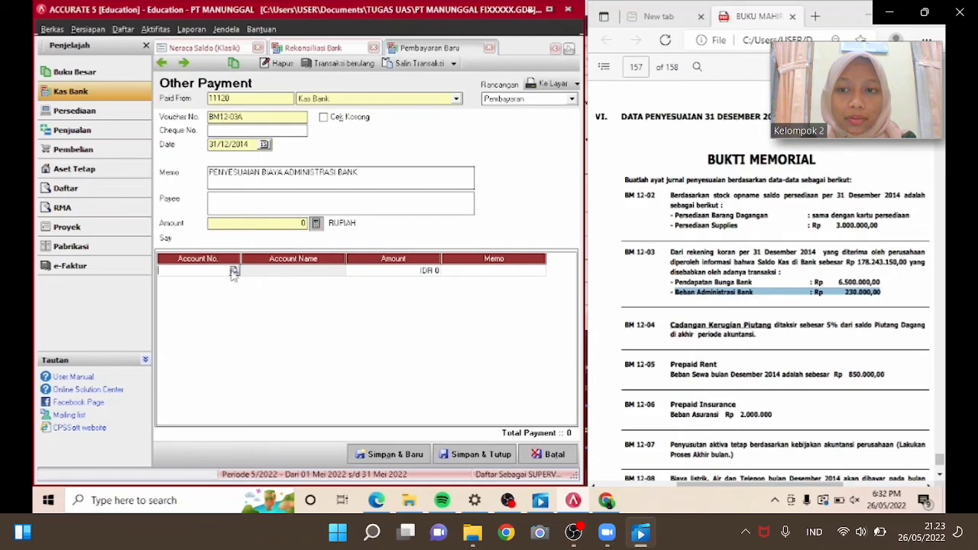
left_click(233, 271)
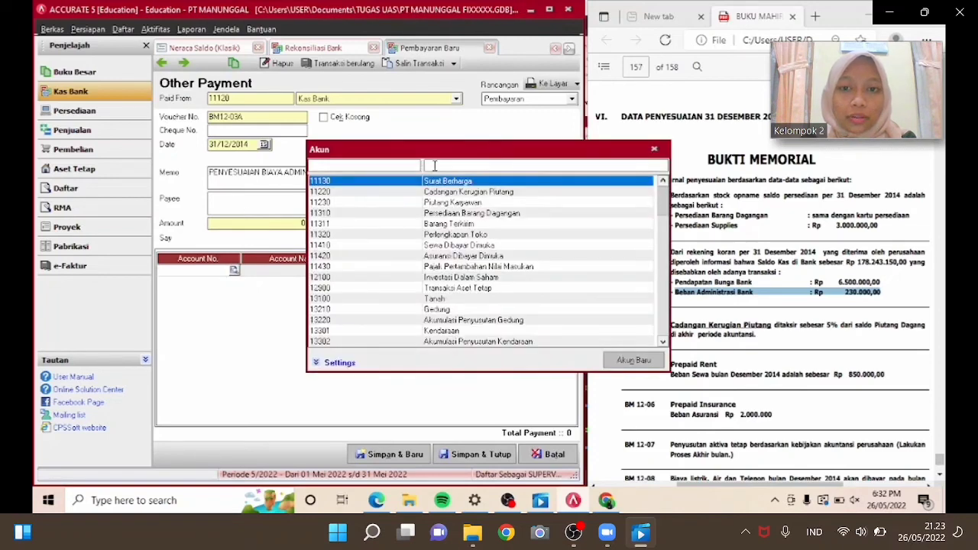
type("BEB")
key("Return")
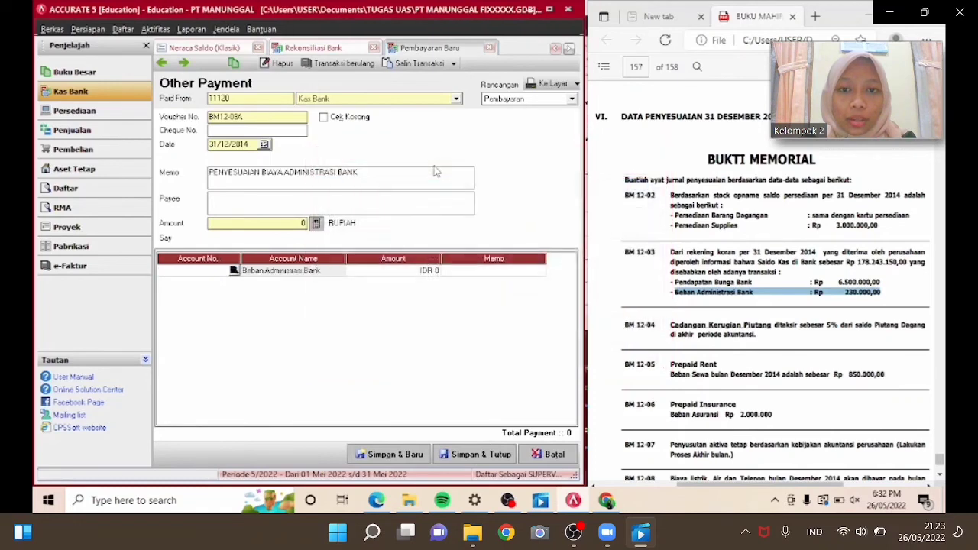
left_click(406, 271)
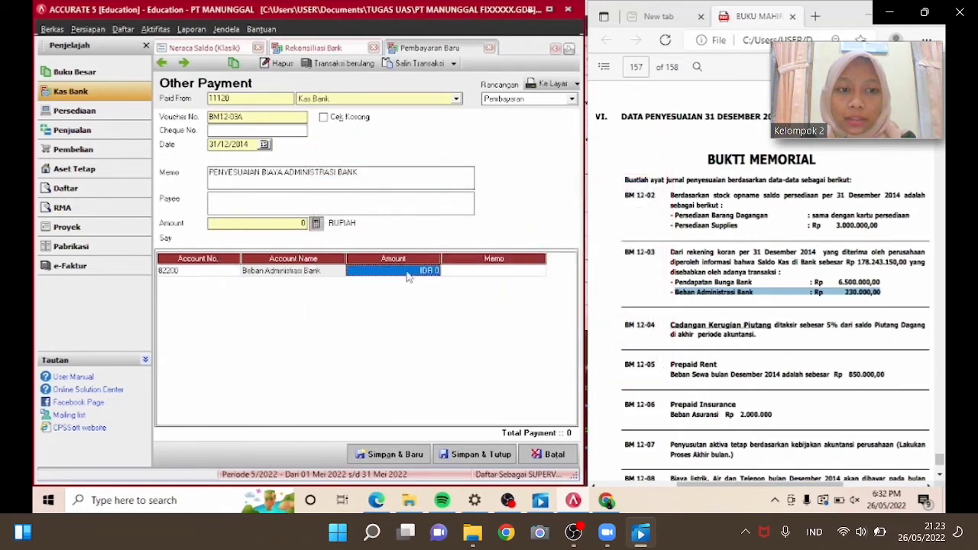
type("230000")
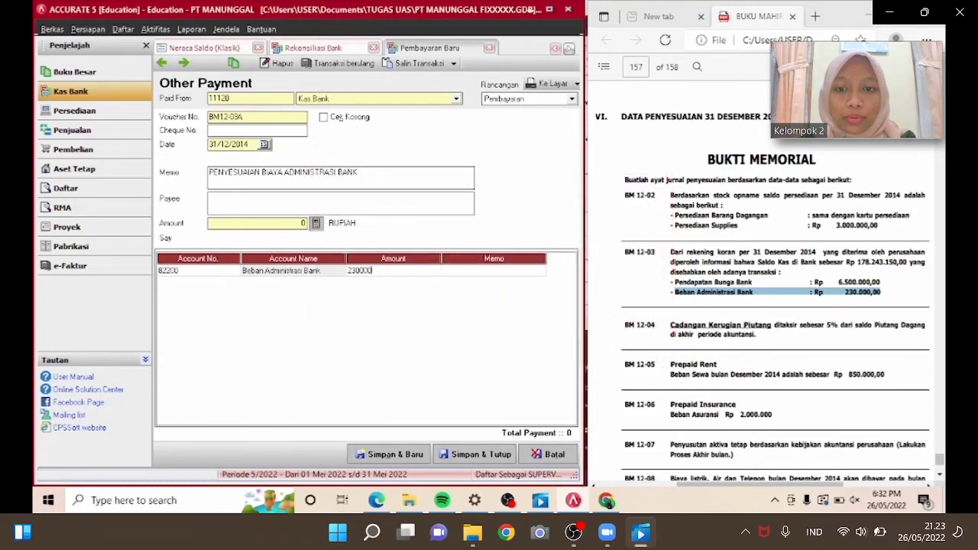
key("Return")
key("Return")
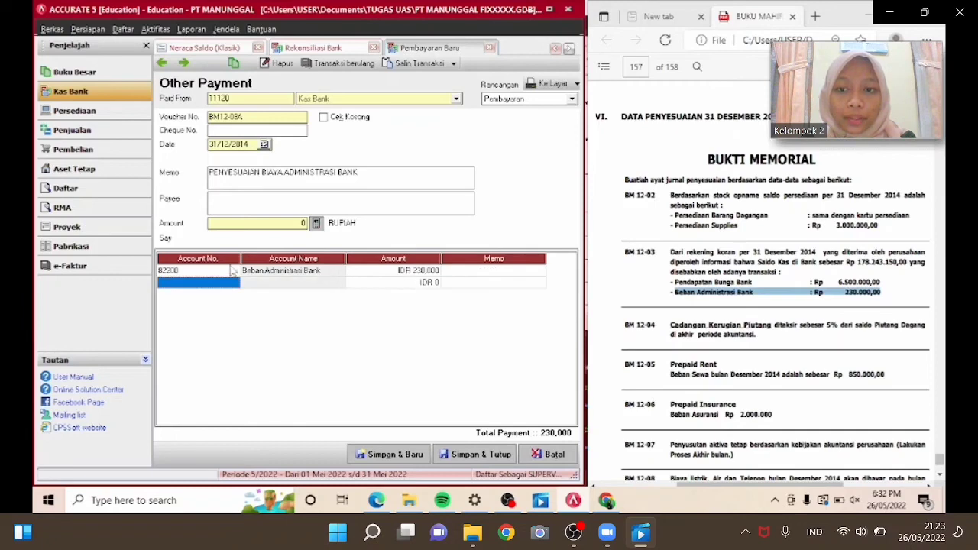
Fill the payment amount from the line total and save and close the payment.
left_click(315, 223)
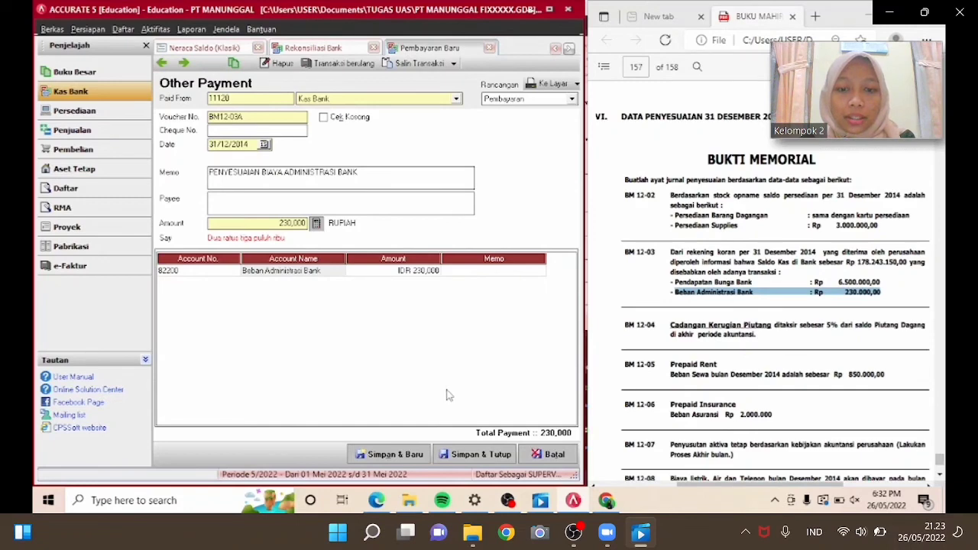
left_click(461, 454)
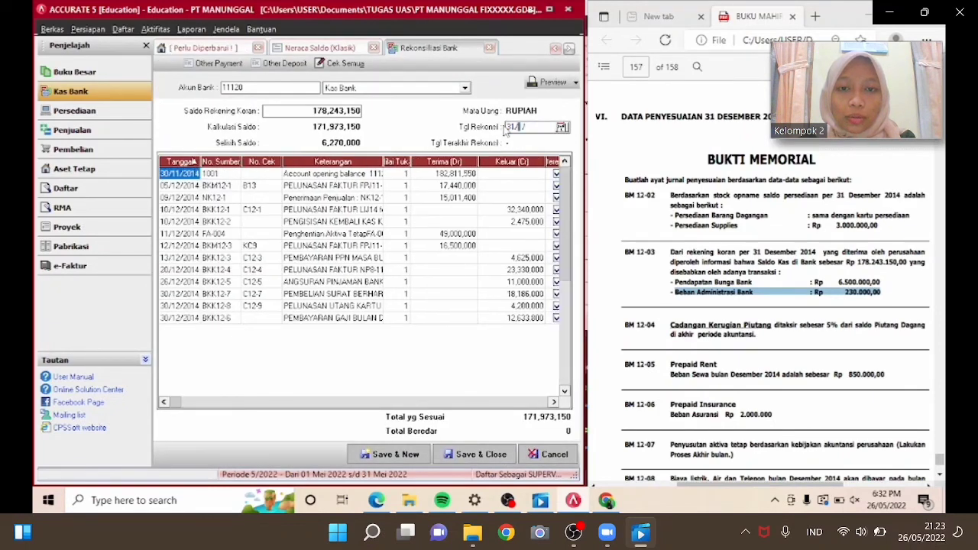
Set the reconciliation date to 31/12/2014, mark both adjustment entries as cleared, and save the bank reconciliation.
type("31/12/2014")
left_click(567, 253)
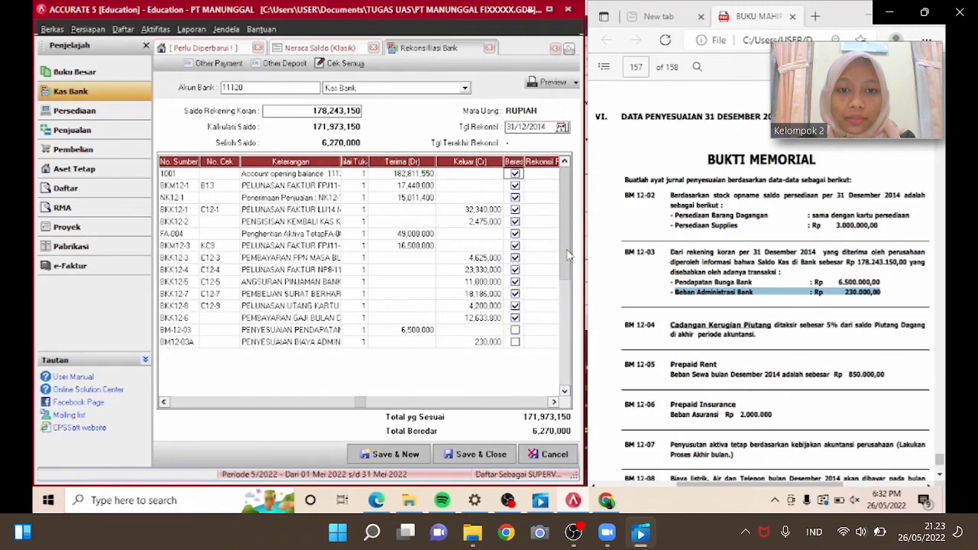
left_click(515, 330)
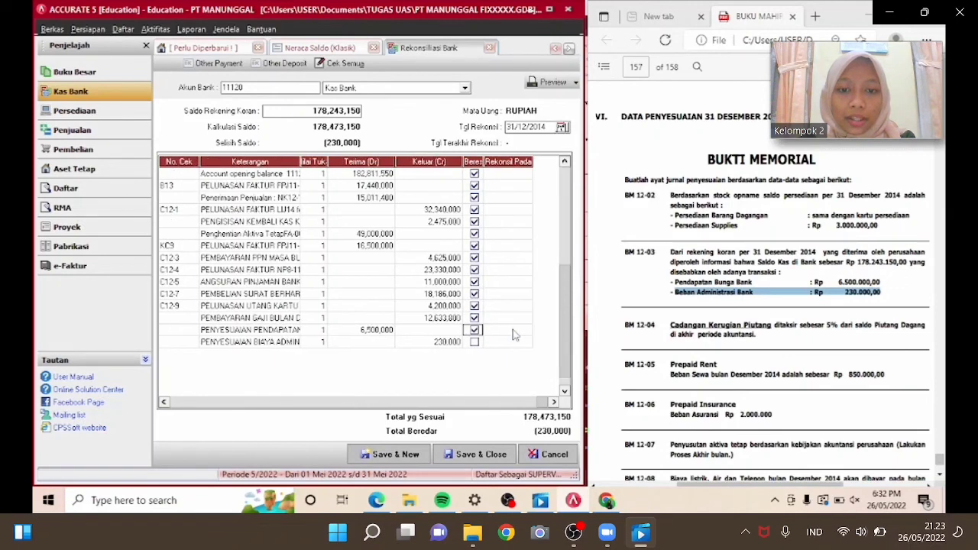
left_click(474, 342)
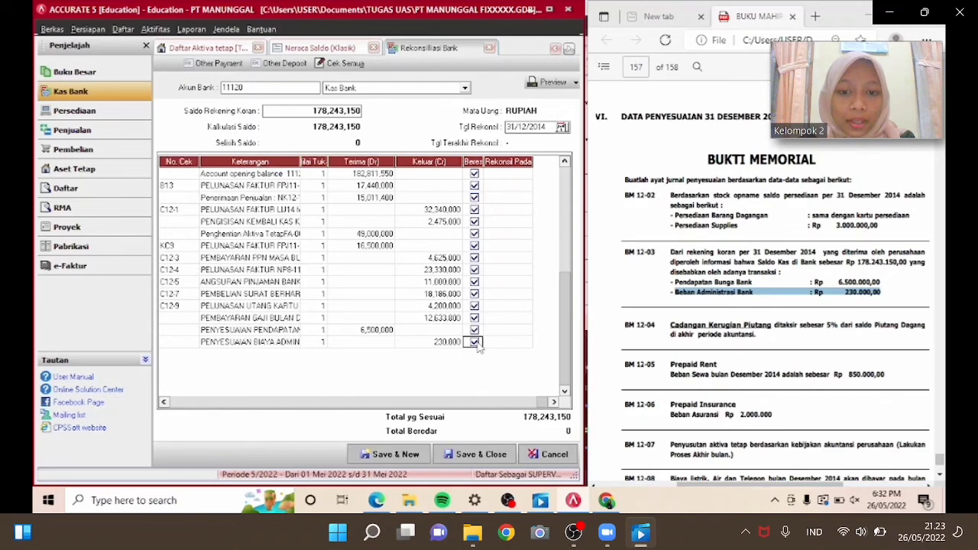
left_click(479, 454)
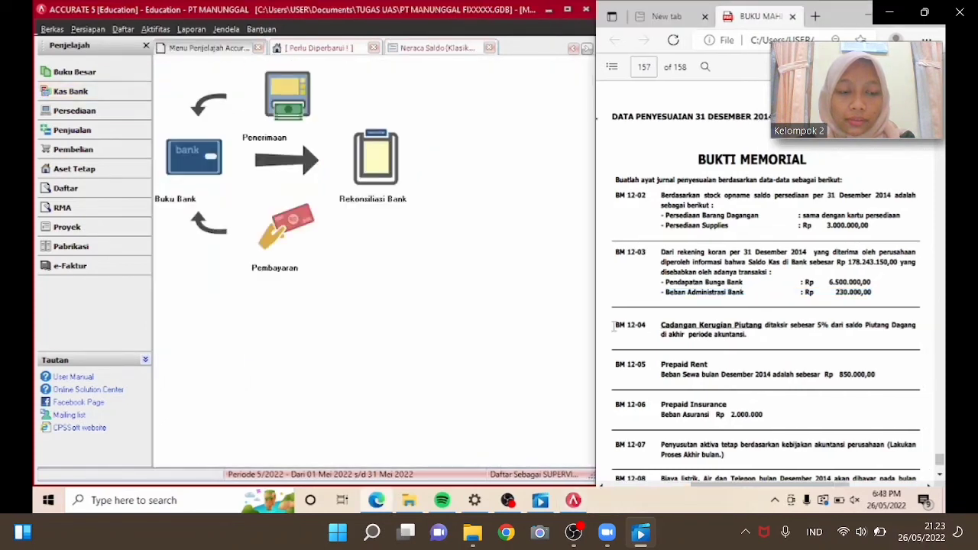
Open a new general journal voucher from the general ledger section.
left_click_drag(614, 326, 755, 340)
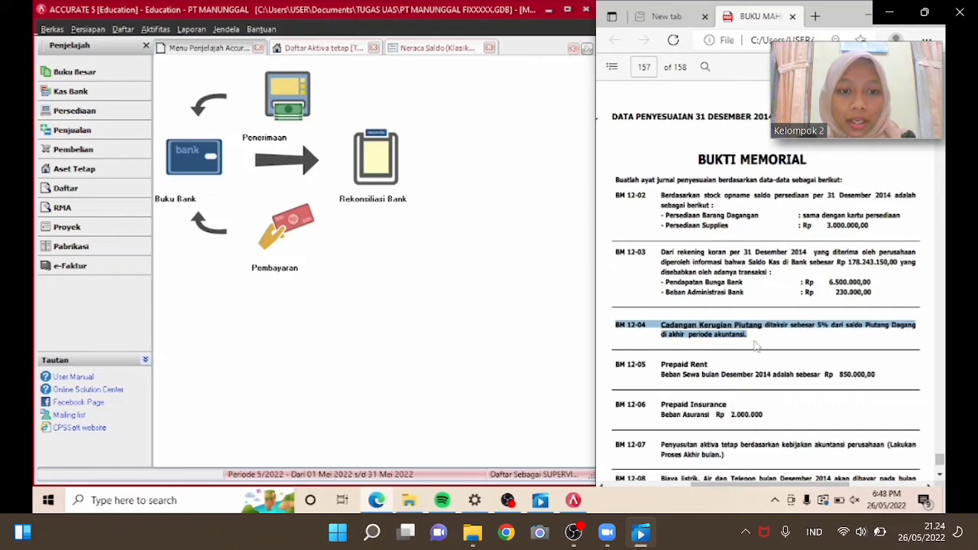
left_click(428, 47)
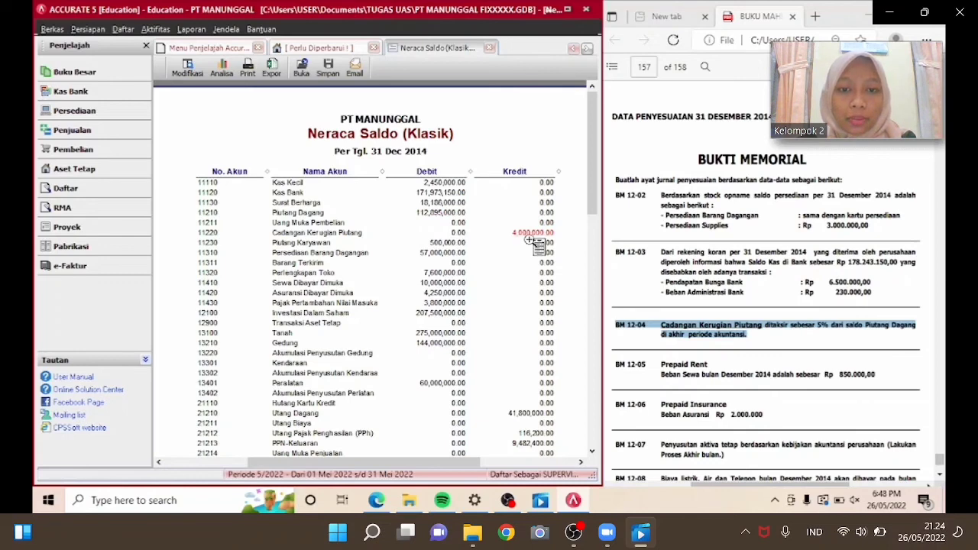
left_click(116, 91)
left_click(107, 71)
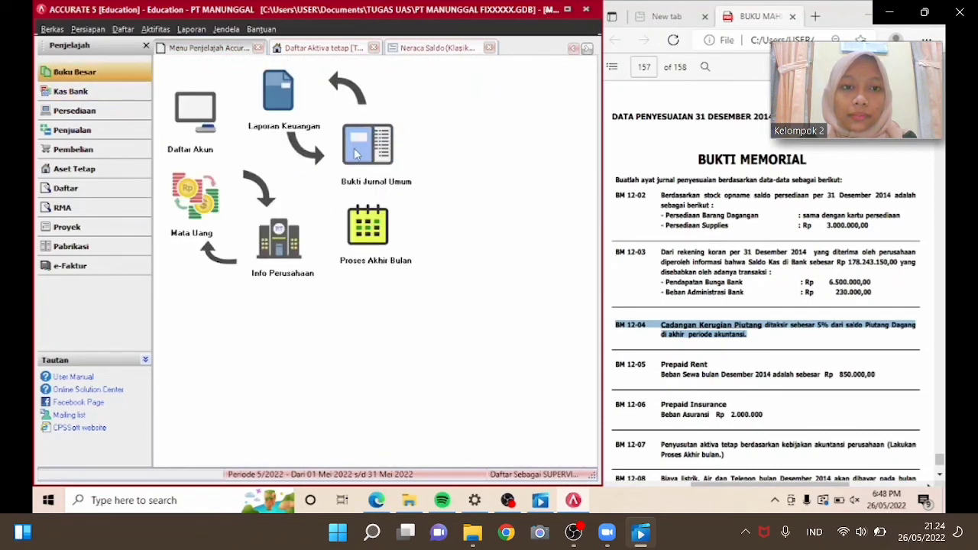
left_click(356, 153)
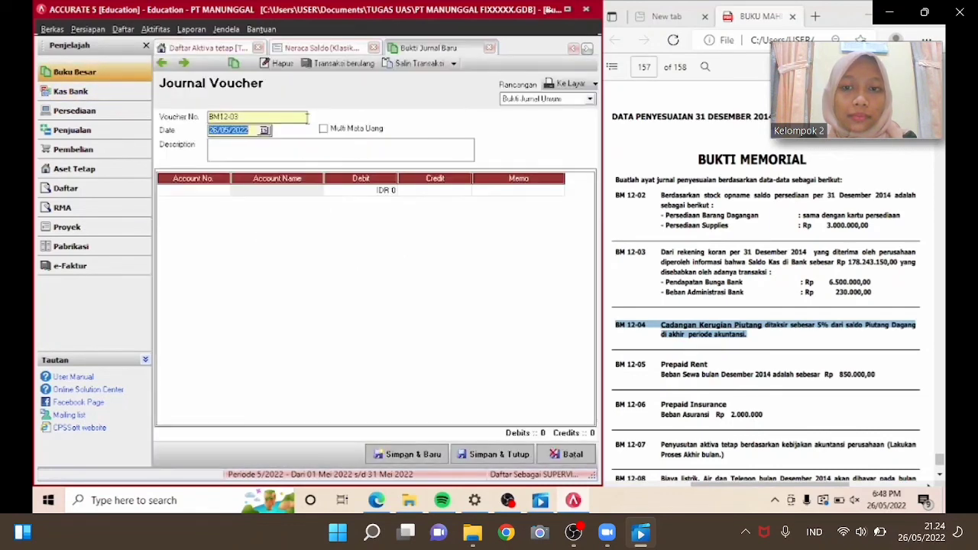
Set the journal voucher number to BM12-04 and the date to 31/12/2014.
left_click(262, 115)
type("4")
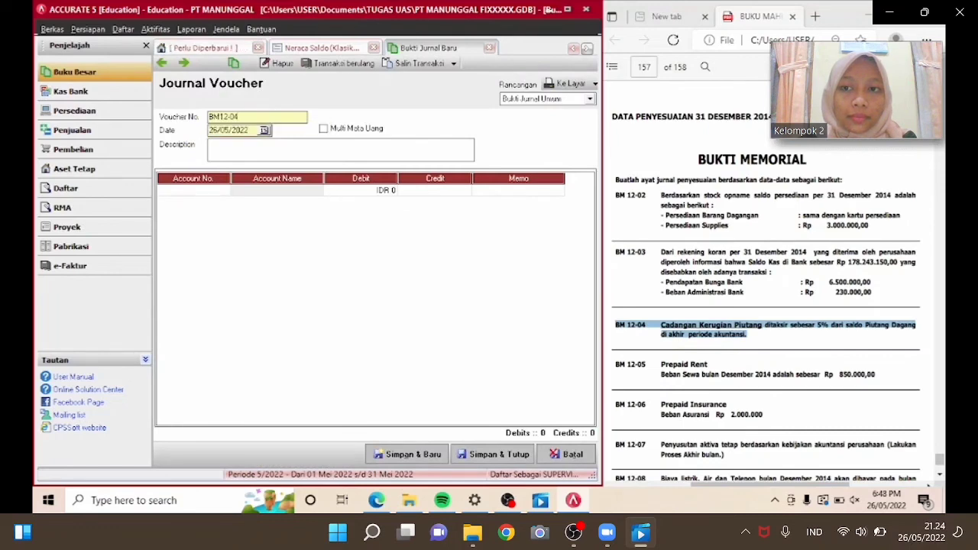
left_click_drag(252, 130, 211, 130)
type("31/12/20")
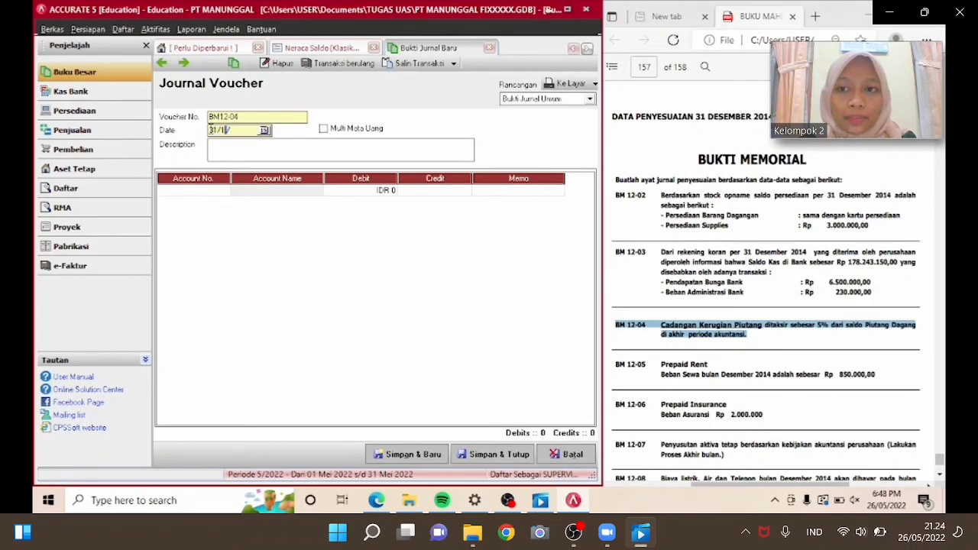
type("14")
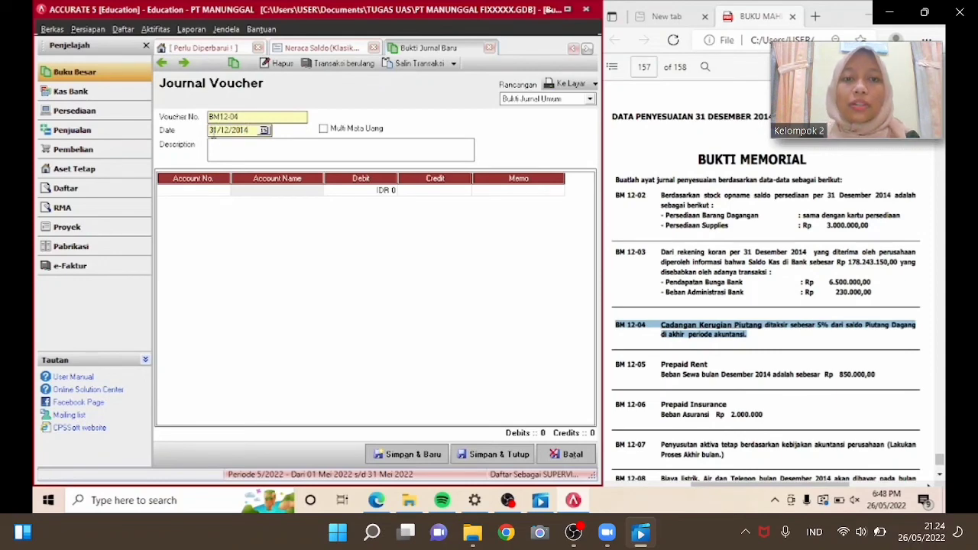
Enter the voucher description PENYESUAIAN KERUGIAN PIUTANG.
left_click(219, 150)
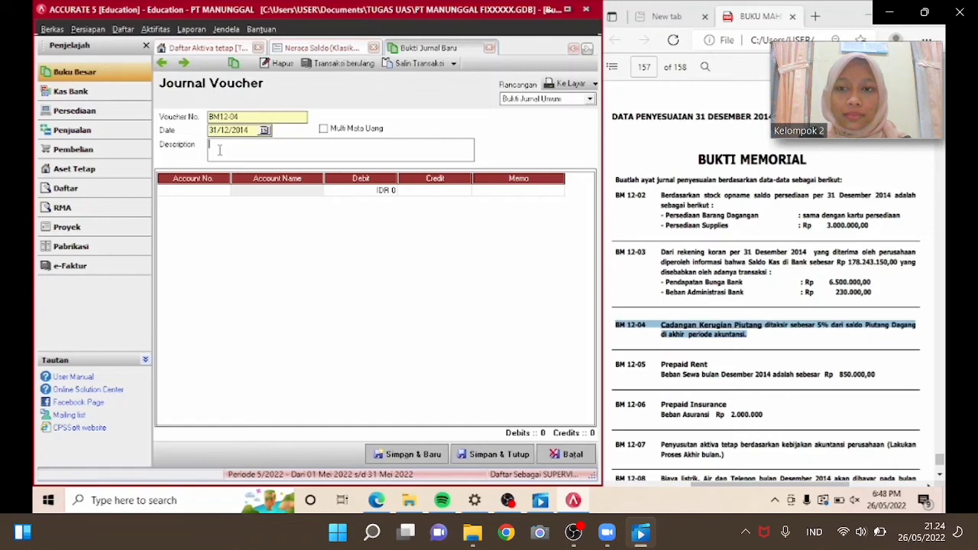
type("PENYESUAIAN")
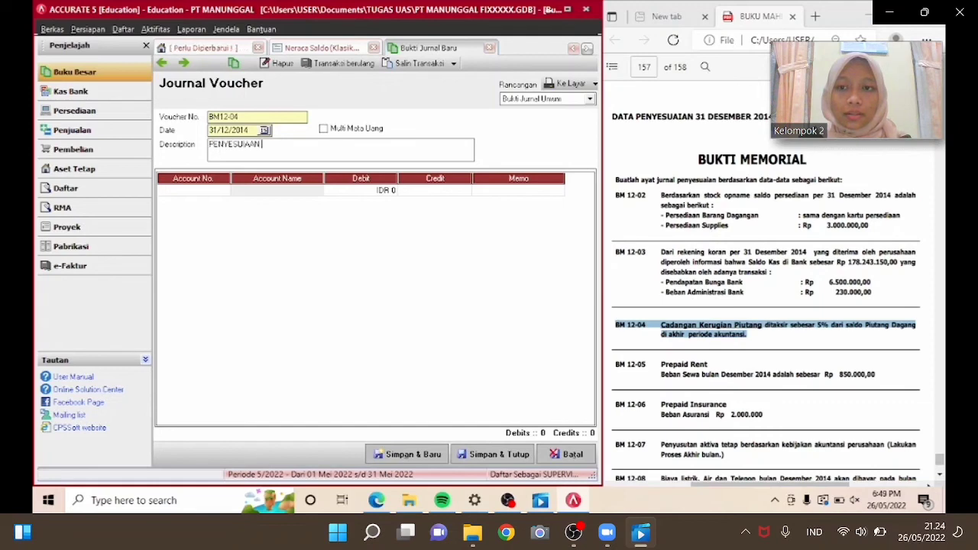
type(" KERUGI")
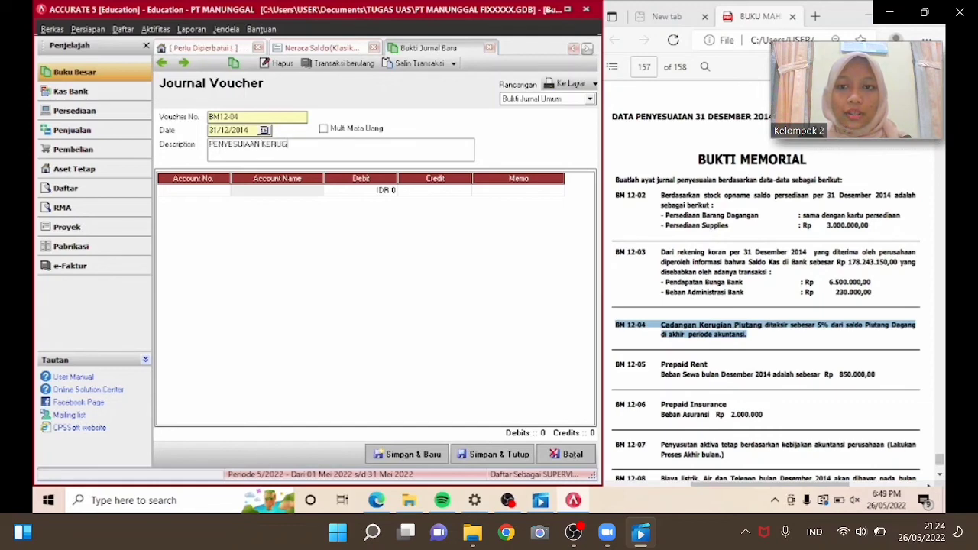
type("AN PIUT")
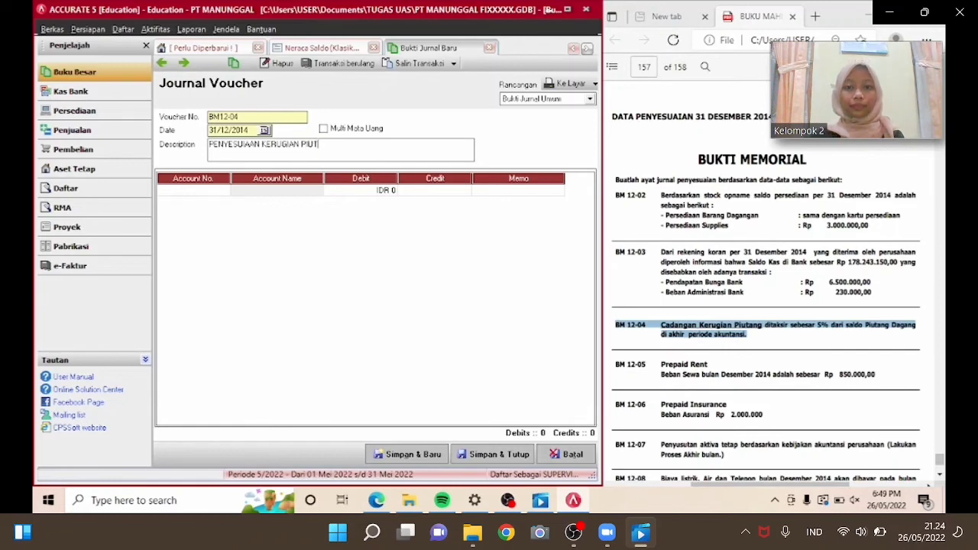
type("ANG")
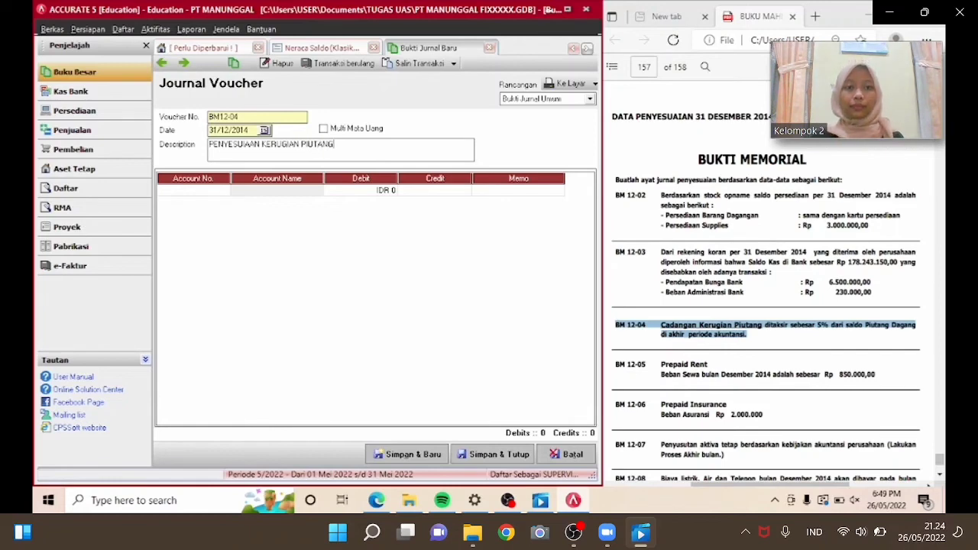
Add a first journal line debiting Beban Kerugian Piutang (62400) for 1,644,750.
left_click(217, 191)
left_click(224, 190)
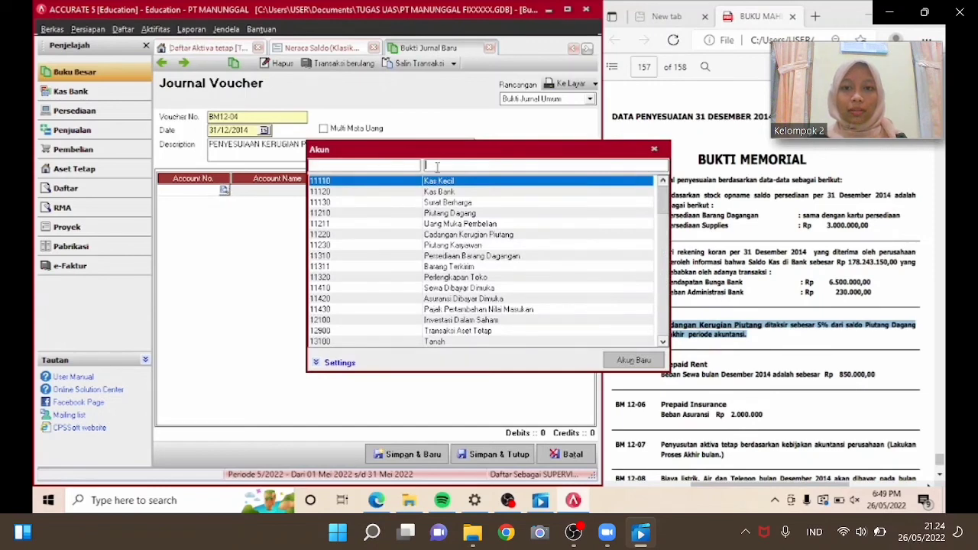
type("BEBAN ")
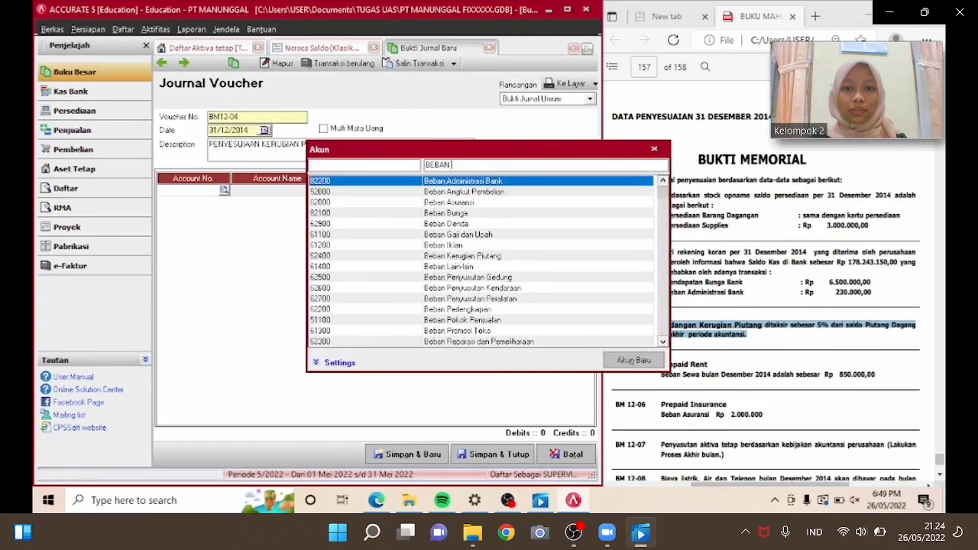
type("KER")
key("Return")
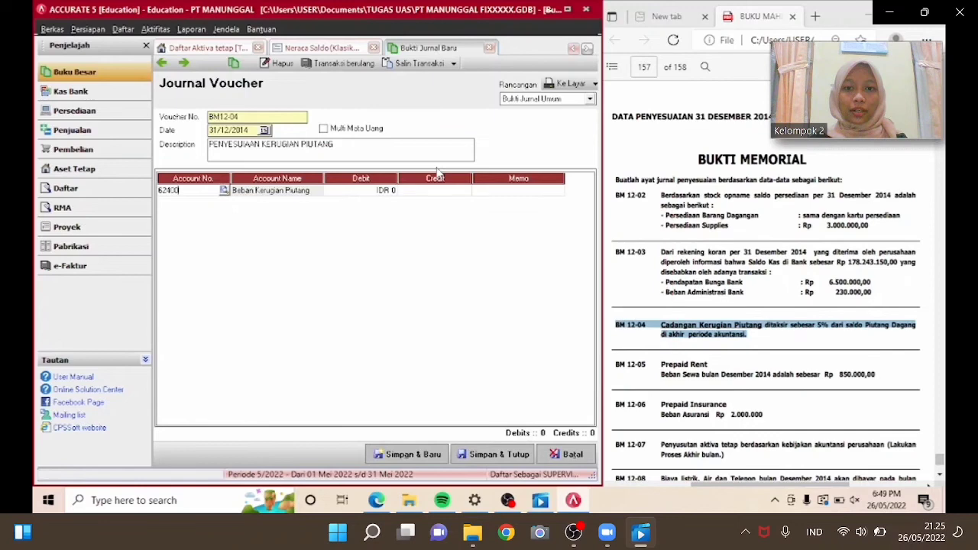
left_click(391, 190)
type("1,6")
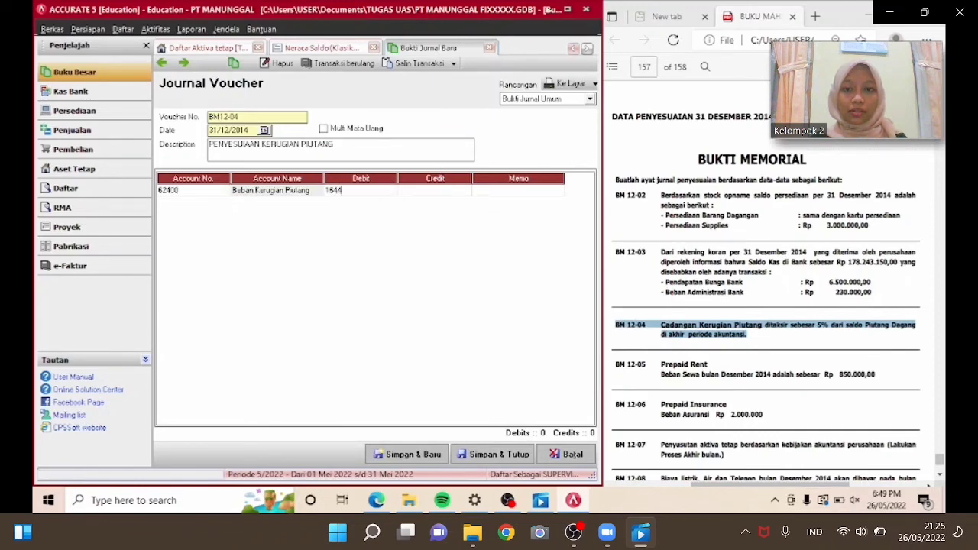
type("44,75")
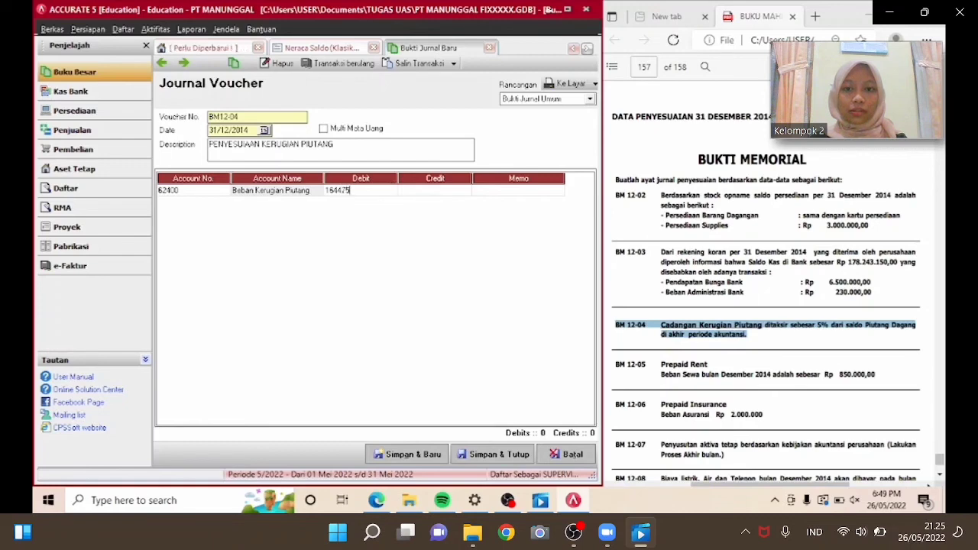
type("0")
key("Return")
key("Return")
key("Return")
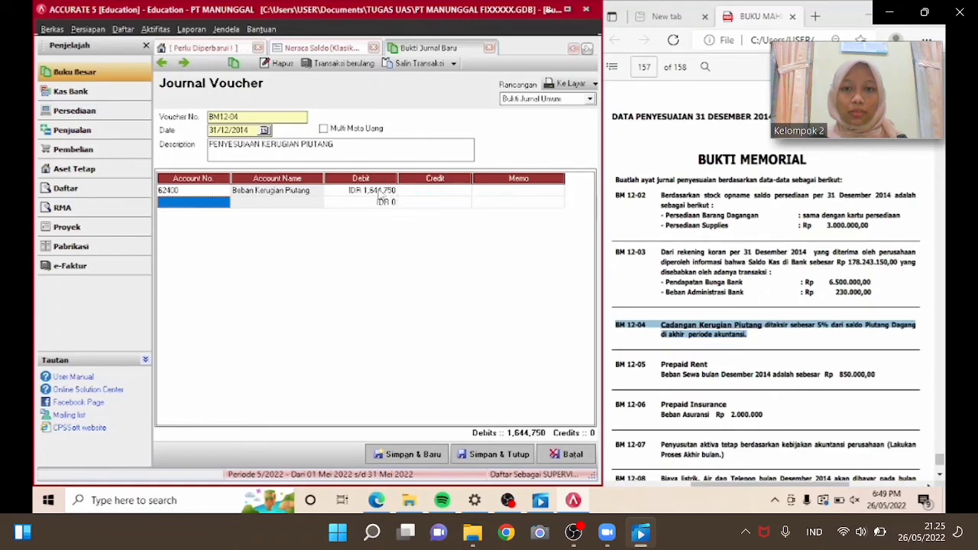
Add a second line crediting Cadangan Kerugian Piutang (11220) for 1,644,750, then save the voucher and start a new one.
left_click(227, 202)
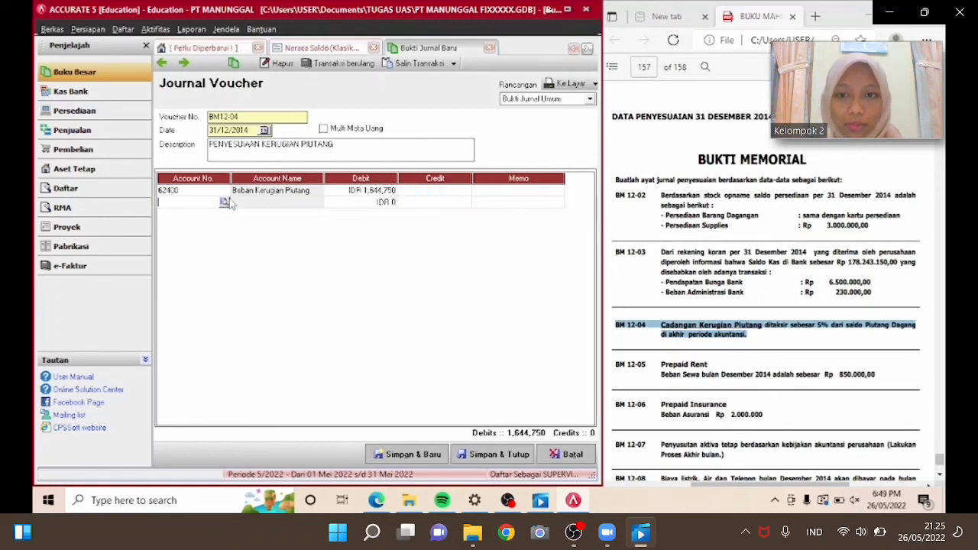
left_click(224, 202)
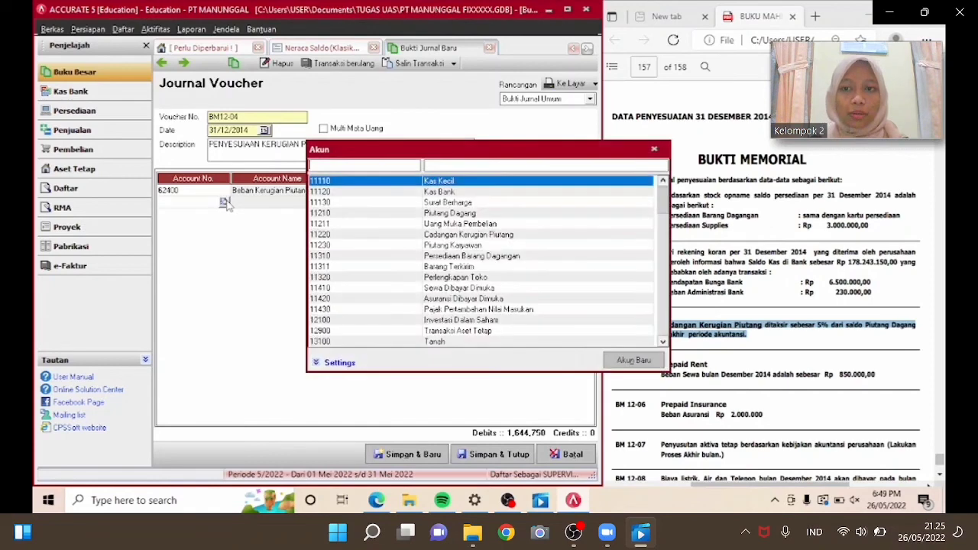
left_click(443, 166)
type("CADA")
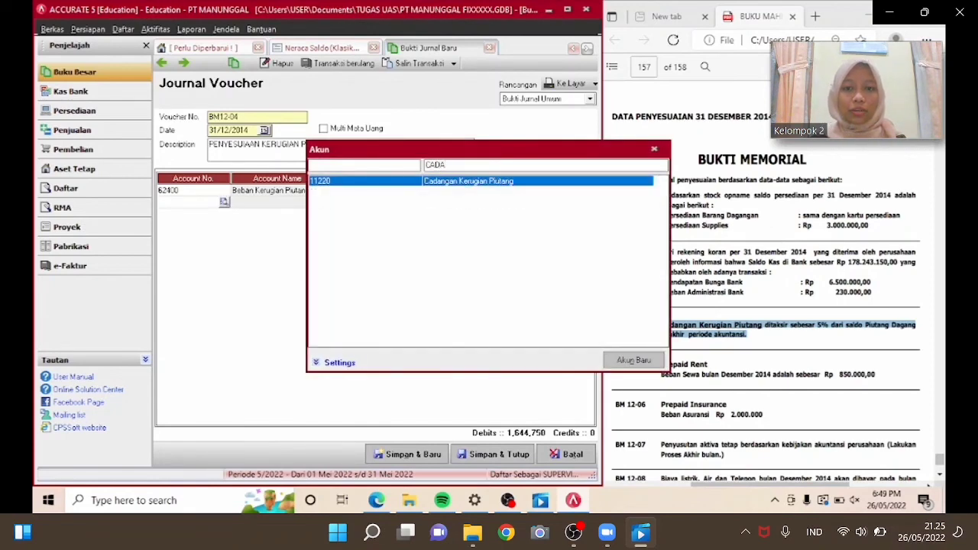
key("Return")
key("Tab")
key("Tab")
key("Tab")
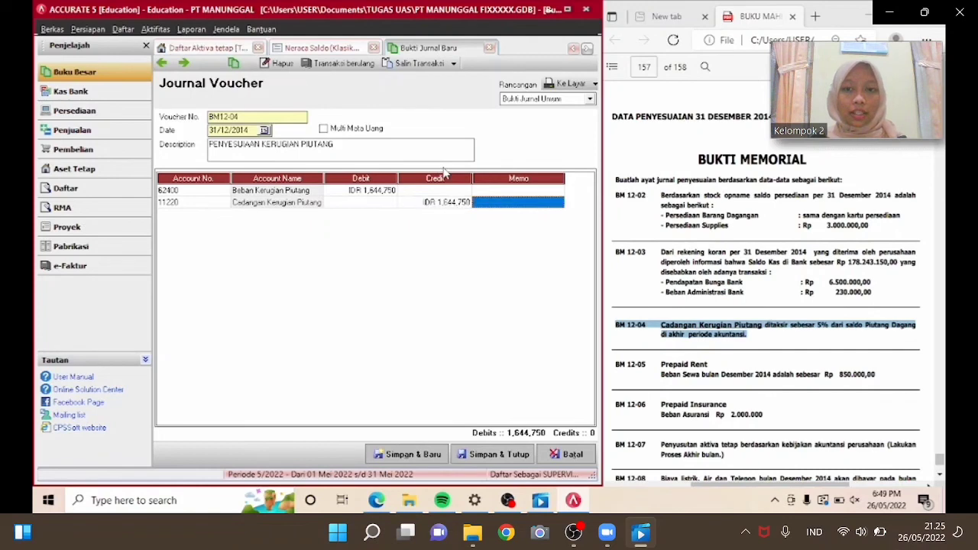
left_click(219, 204)
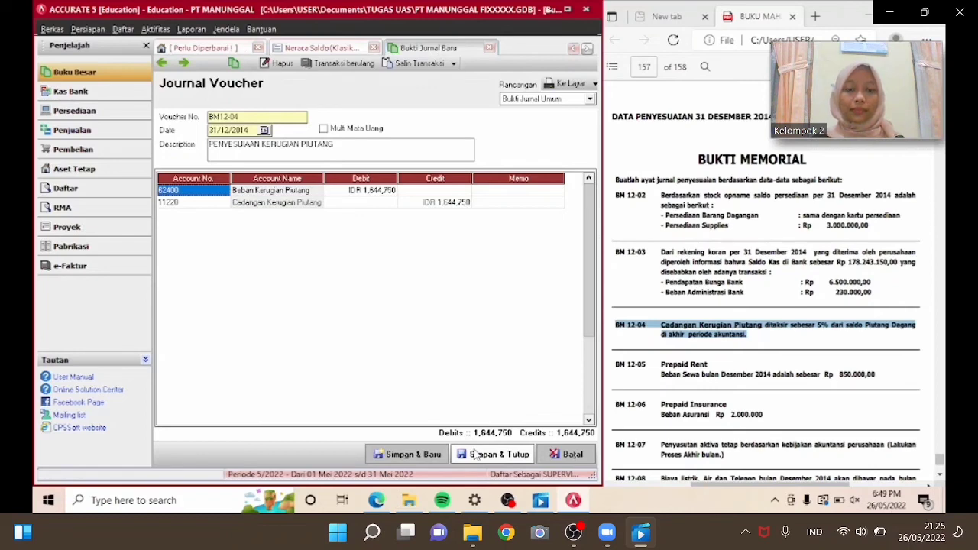
left_click(412, 455)
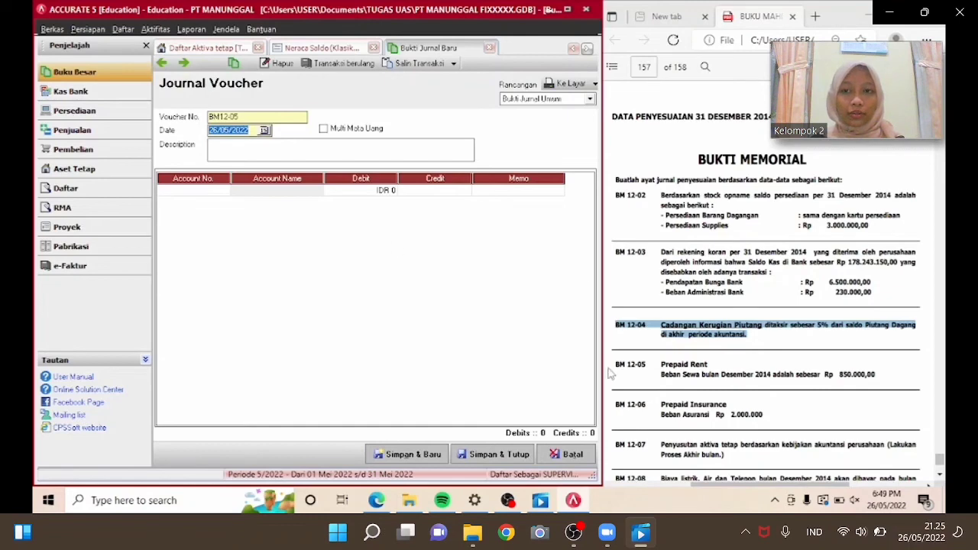
Set the new voucher BM12-05's date to 31/12/2014.
left_click(641, 383)
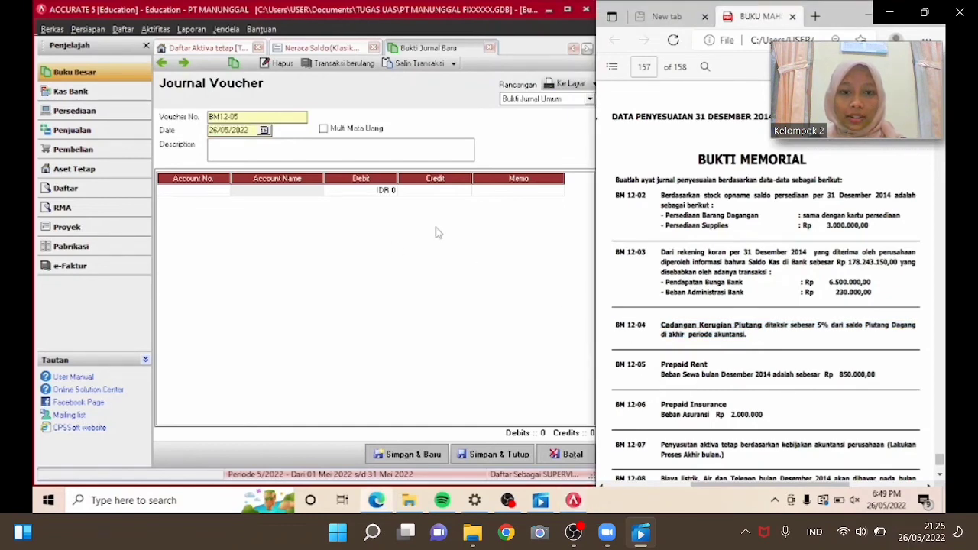
left_click(249, 135)
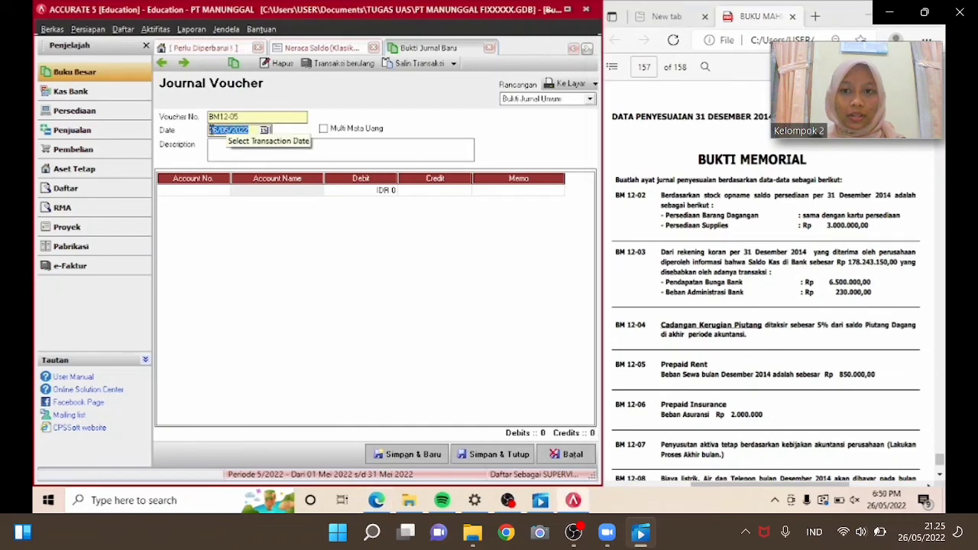
type("31/")
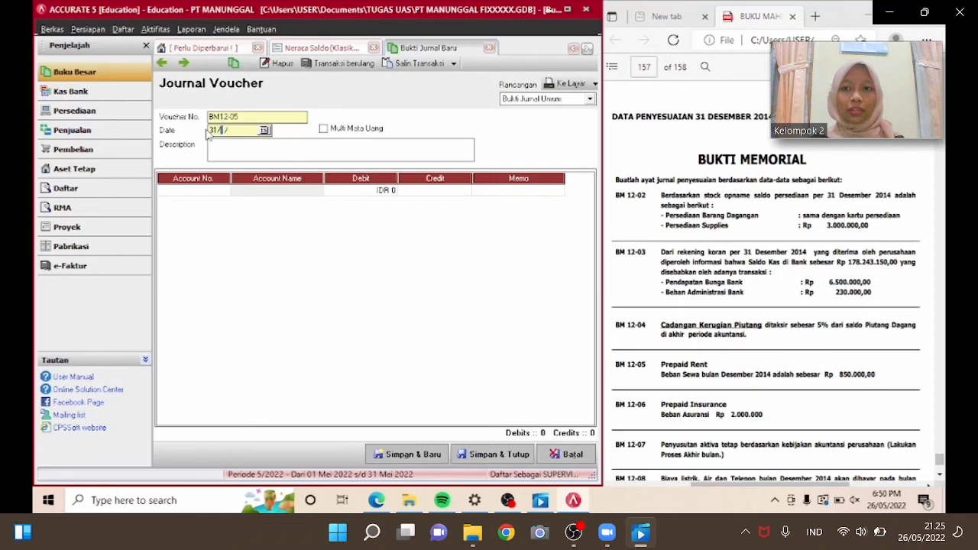
type("12")
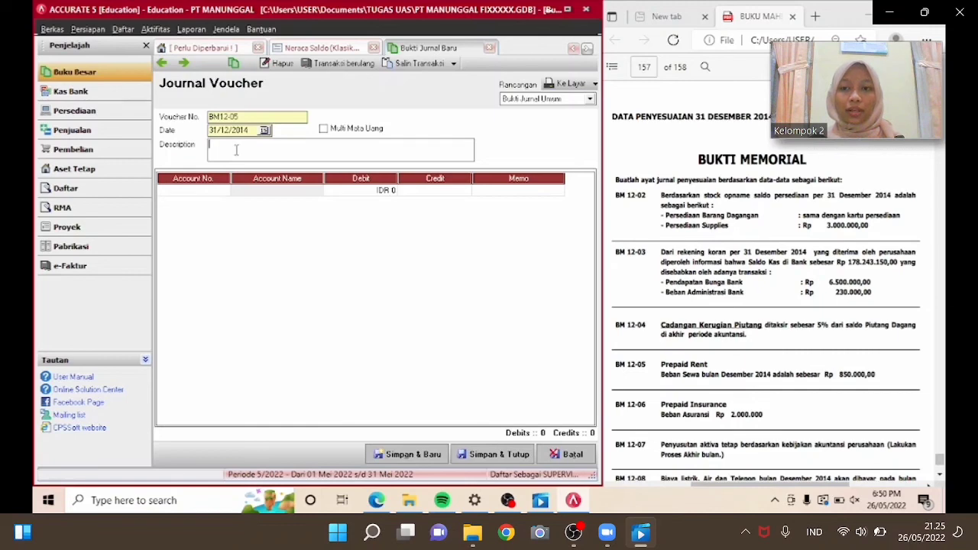
Enter the voucher description PENYESUAIAN SEWA DIBAYAR DIMUKA.
type("NY")
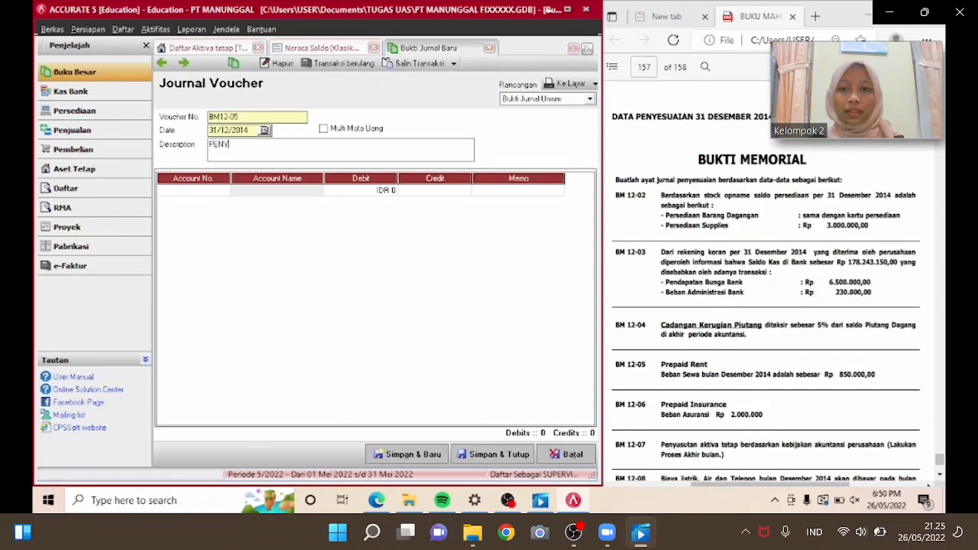
type("ESUAIAN SEW")
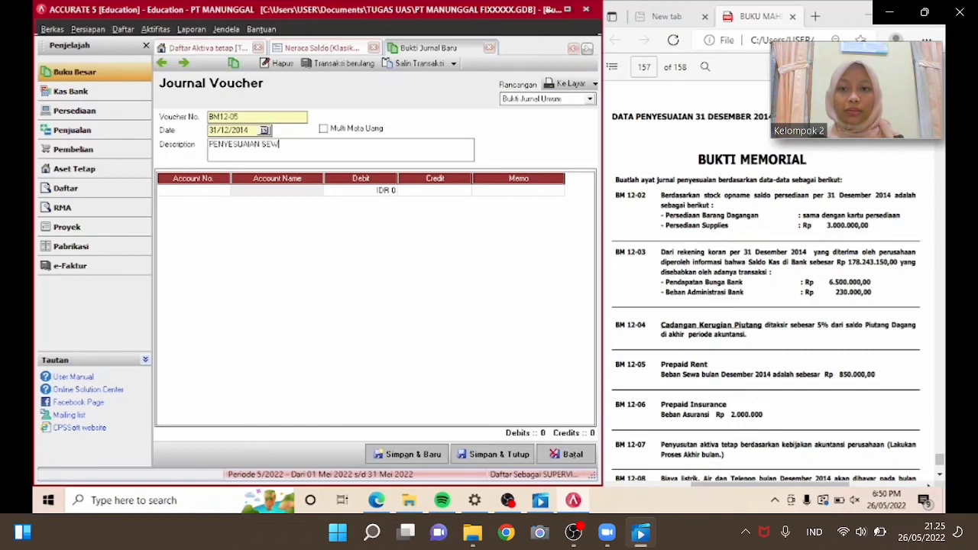
type("A")
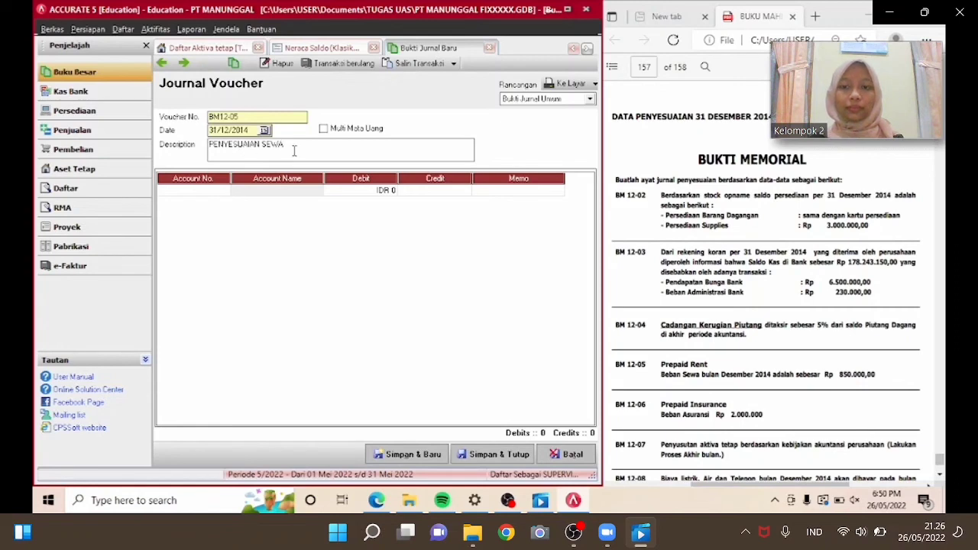
type(" DIBAYAR")
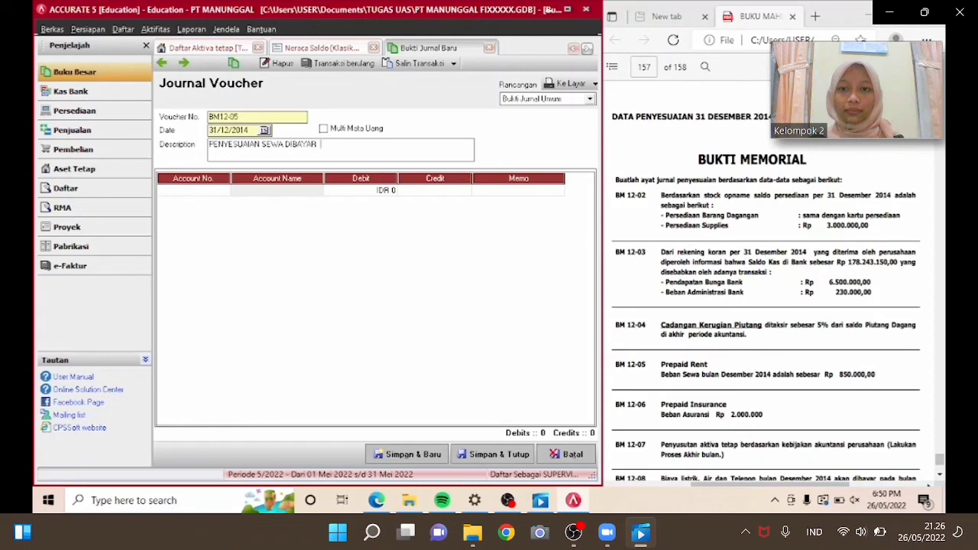
type(" DIMKUA")
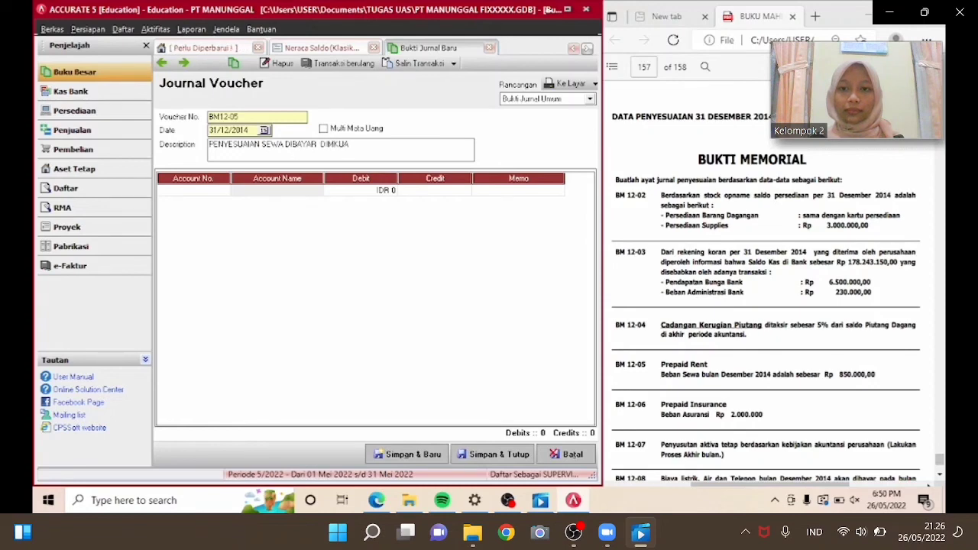
key("BackSpace")
key("BackSpace")
type("UKA")
Add a first journal line debiting Beban Sewa (62100) for 850,000.
double_click(223, 190)
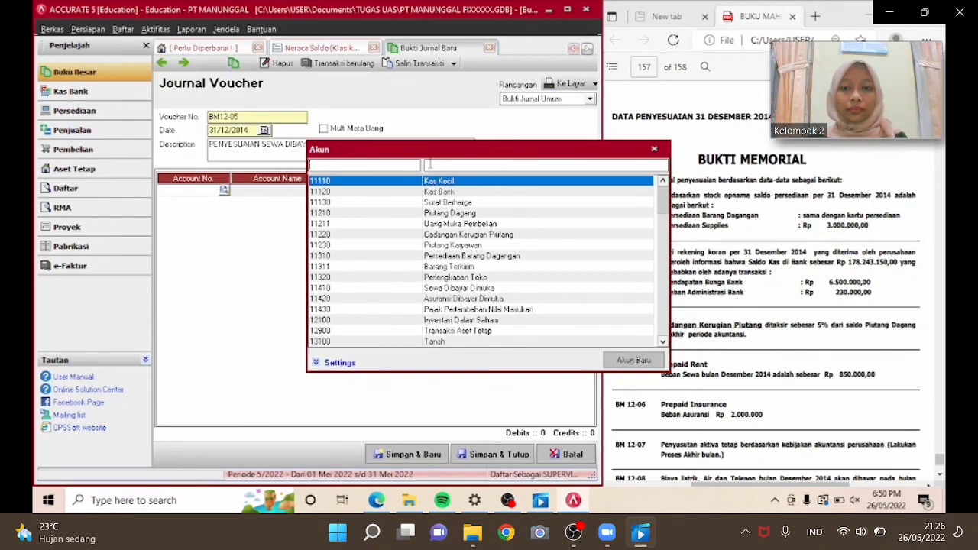
type("BEB")
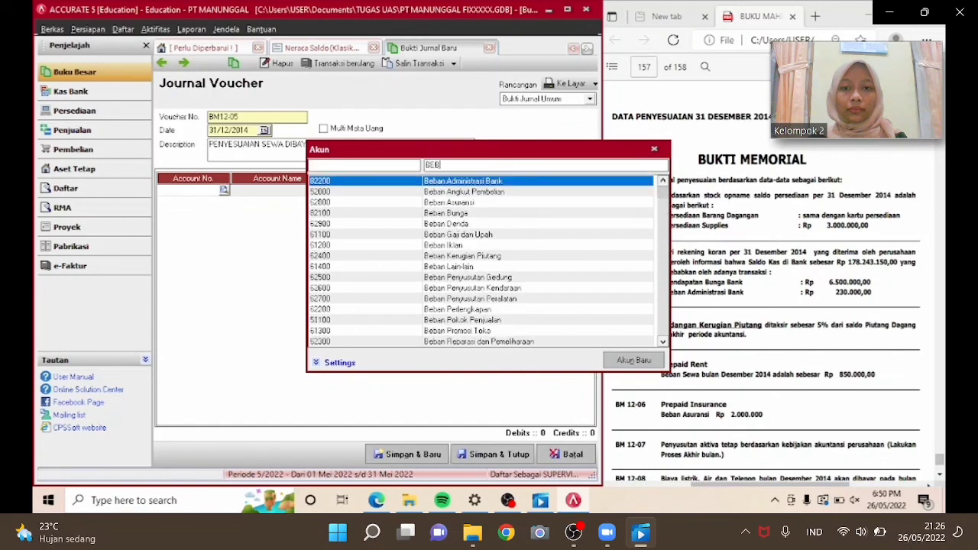
type("AN SE")
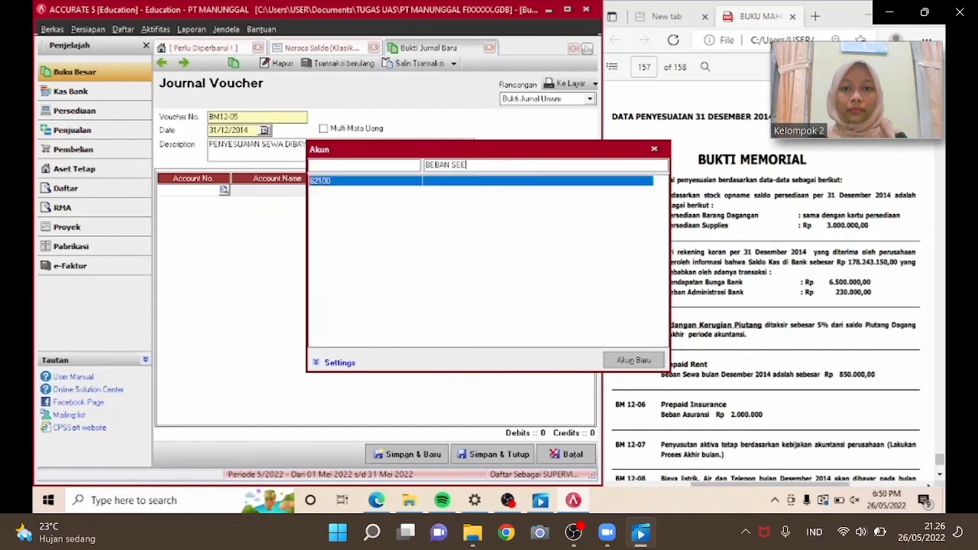
key("Return")
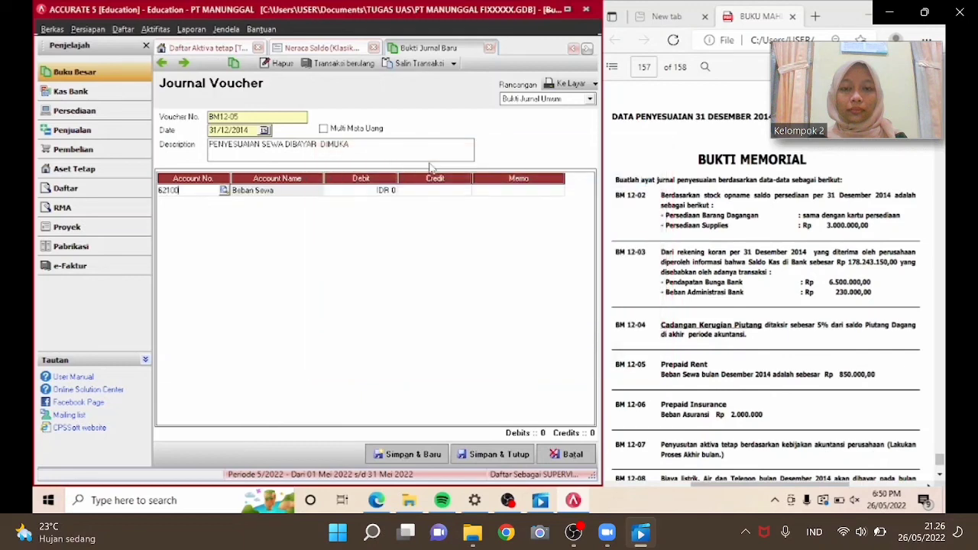
left_click(368, 194)
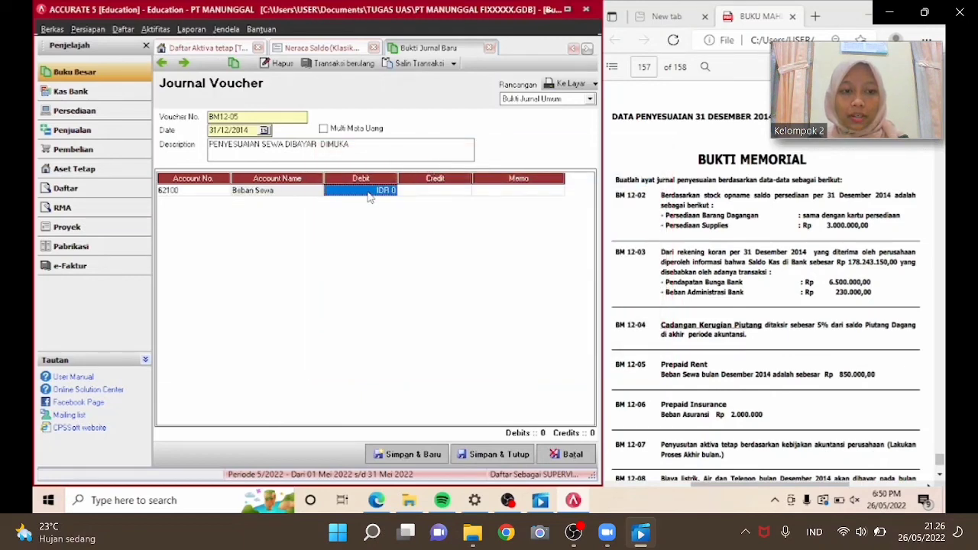
type("85")
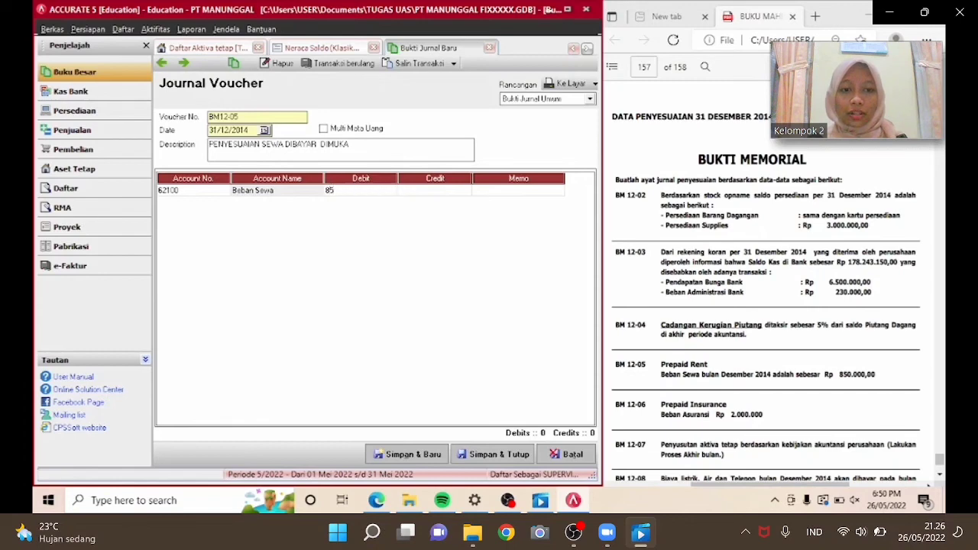
type("0,000")
key("Tab")
key("Tab")
key("Tab")
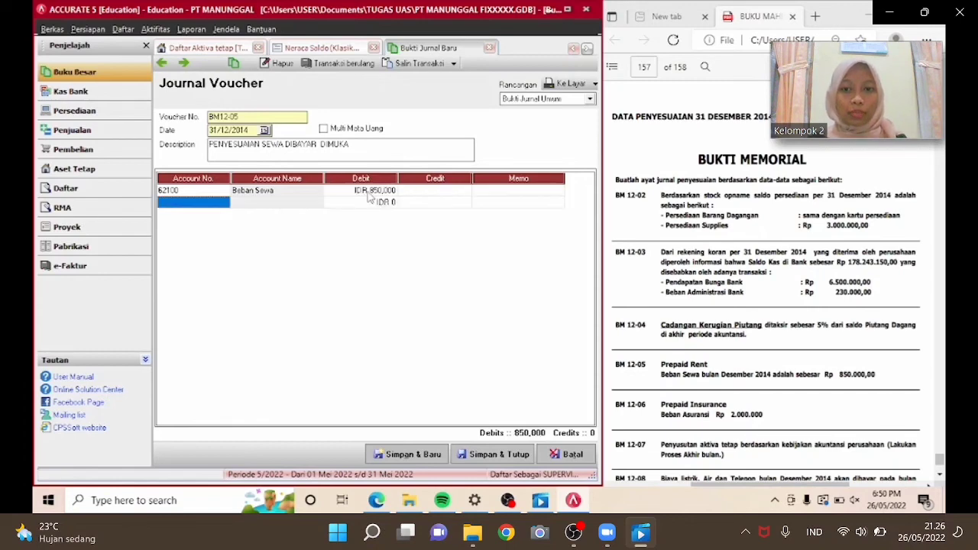
Add a second line crediting Sewa Dibayar Dimuka (11410) for 850,000, then save the voucher and start a new one.
left_click(226, 203)
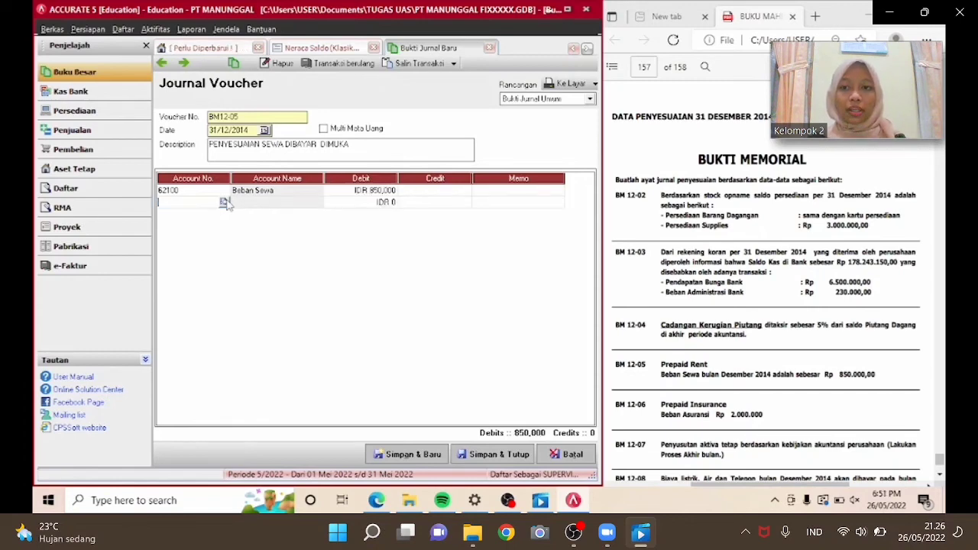
left_click(224, 201)
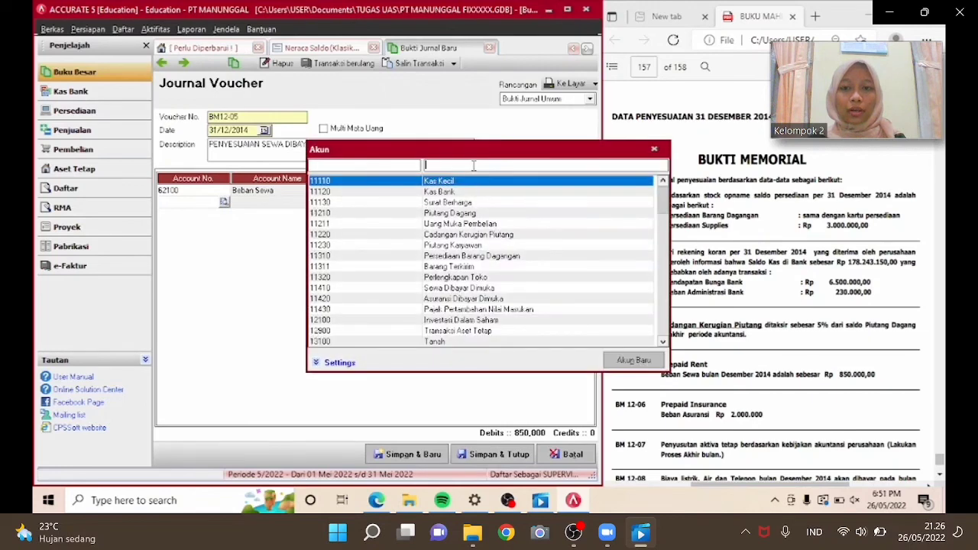
type("SEWA")
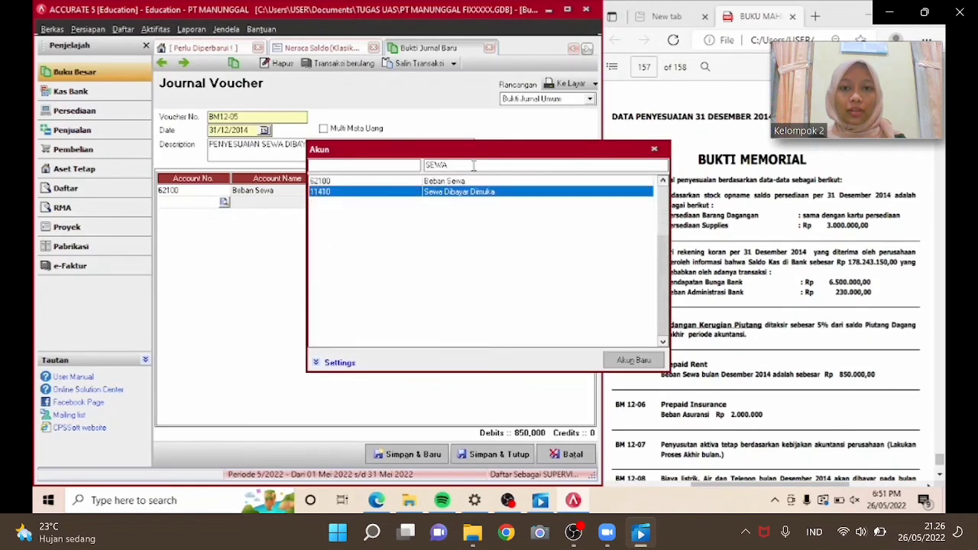
key("Return")
key("Tab")
key("Tab")
key("Tab")
key("Tab")
key("Tab")
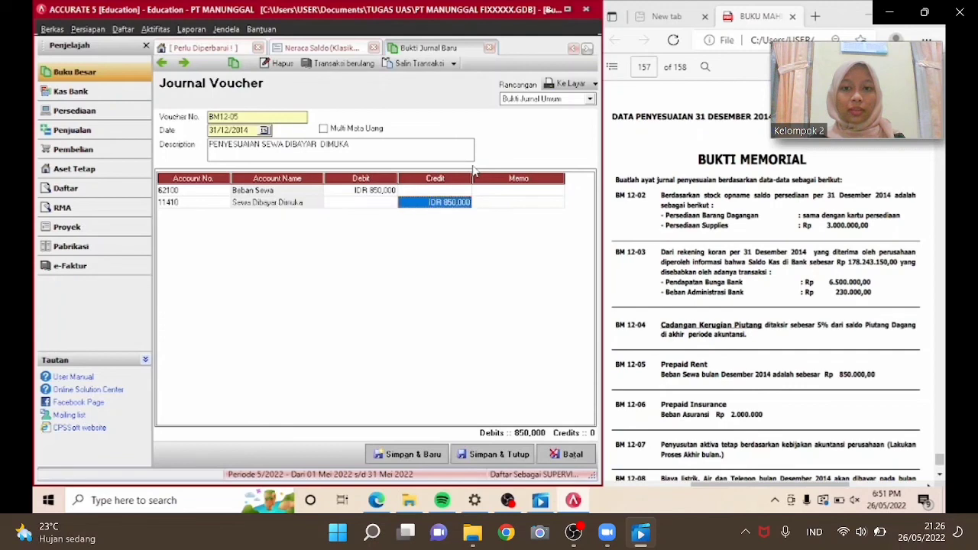
left_click(209, 205)
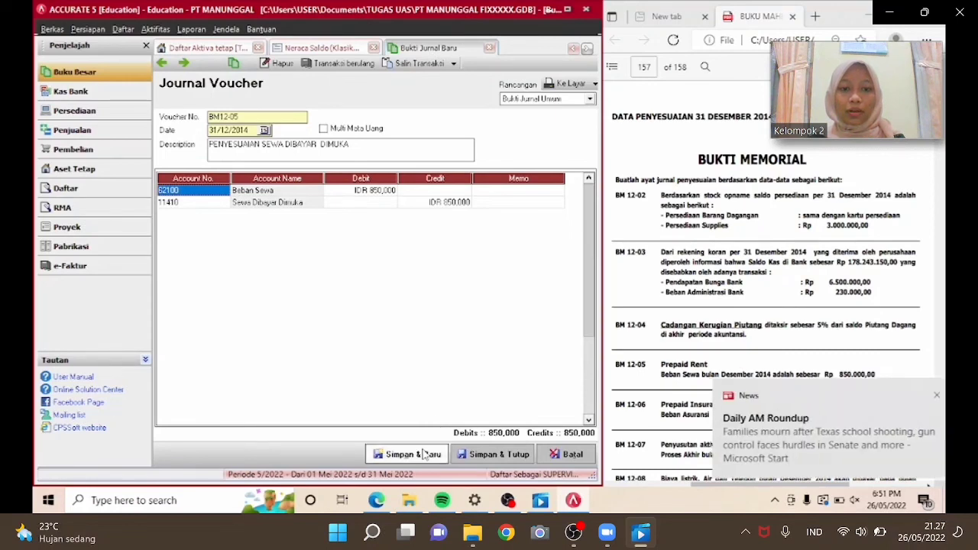
left_click(425, 453)
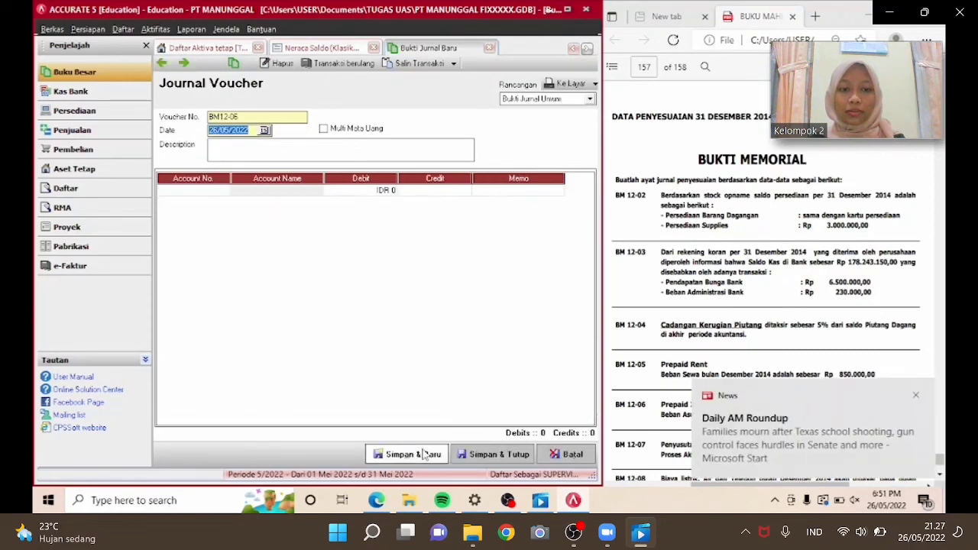
Set voucher BM12-06's date to 31/12/2014 and its description to PENYESUAIAN ASURANSI DIBAYAR DIMUKA.
type("31/")
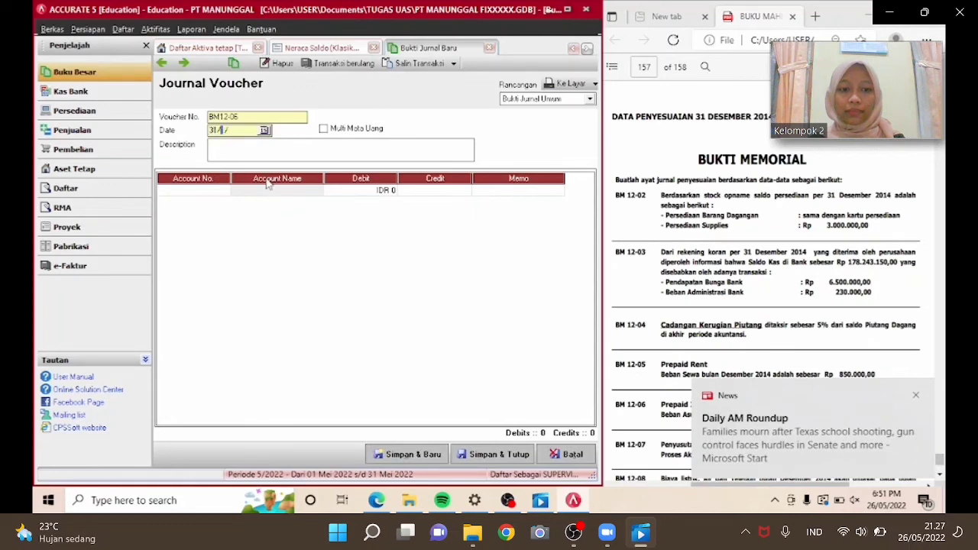
type("12/2014")
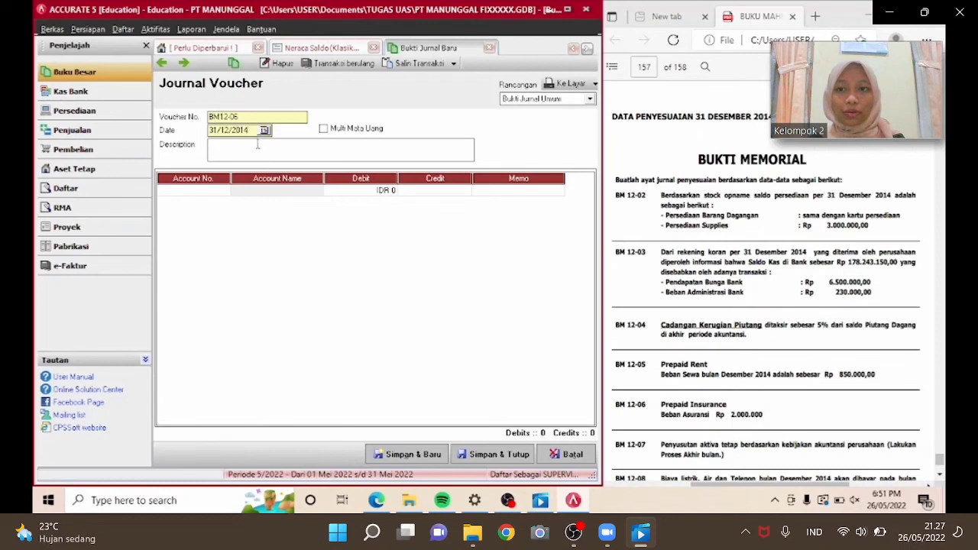
left_click(257, 145)
type("PENYE")
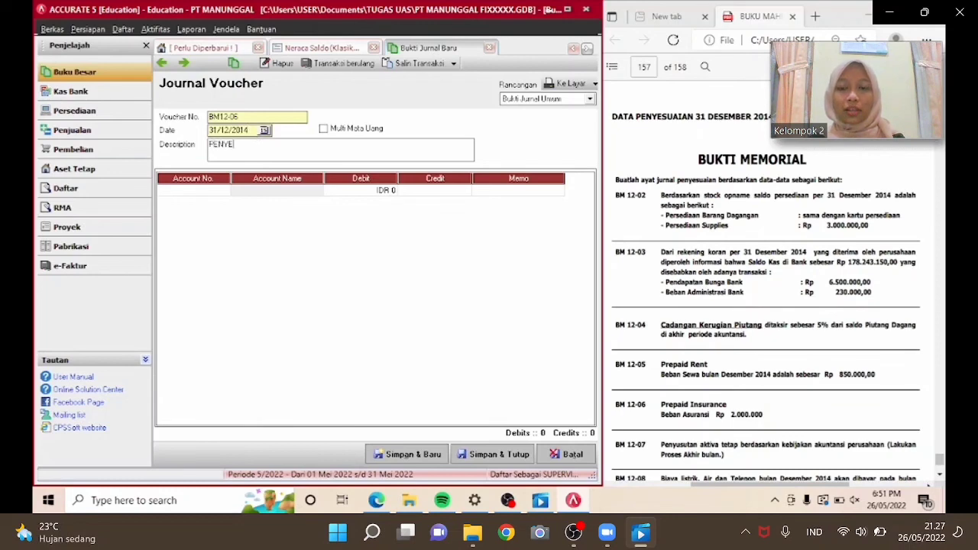
type("SUSAIAN ")
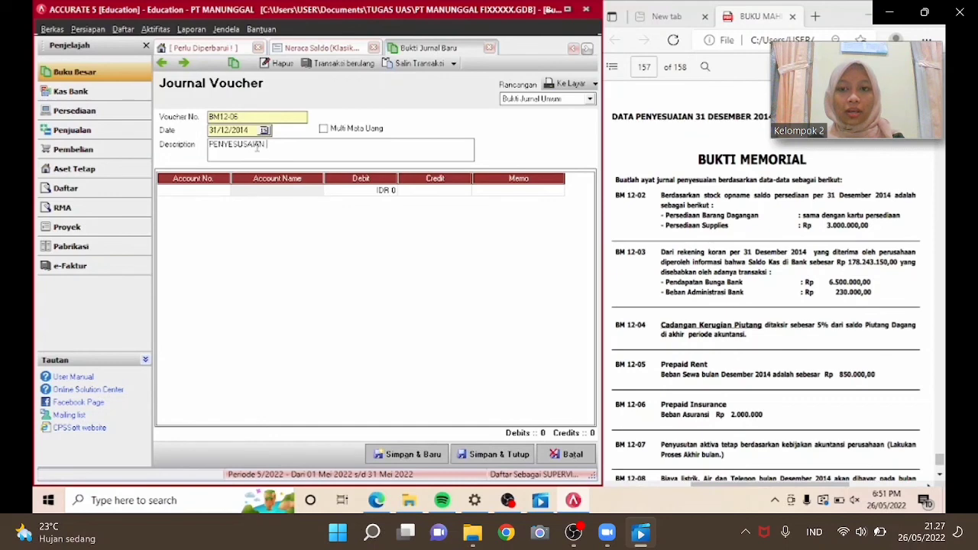
type("ASURANSI D")
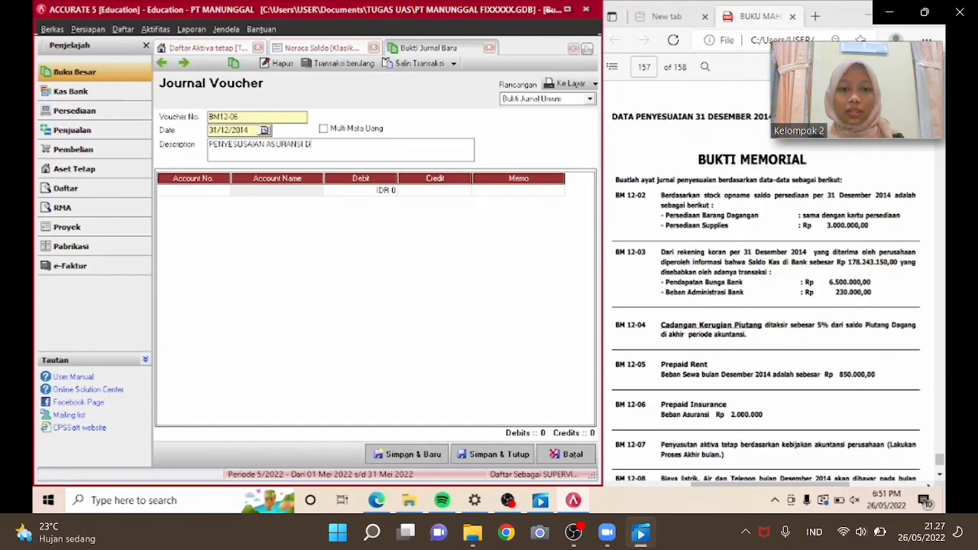
type("IBAYAR DIMUKA")
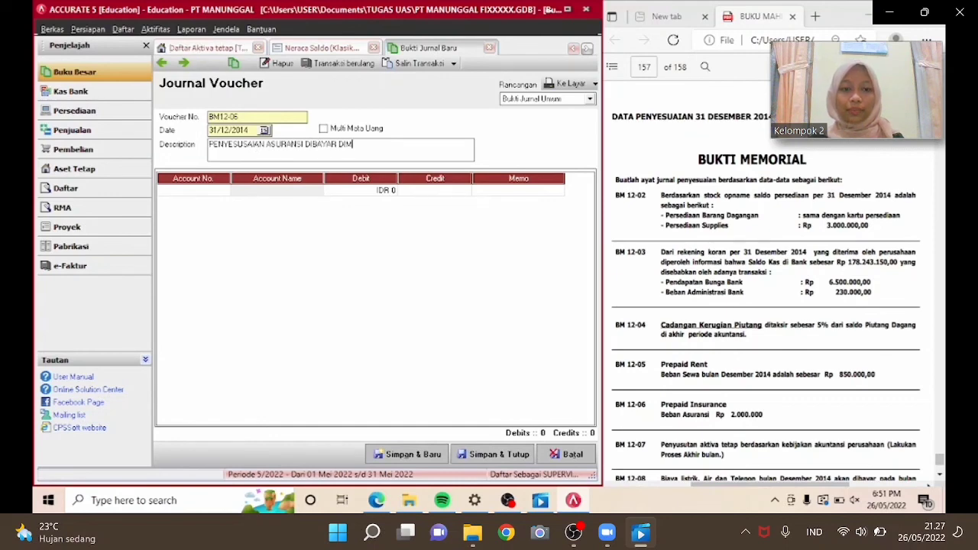
Add a first journal line debiting Beban Asuransi (62800) for 2,000,000.
left_click(224, 191)
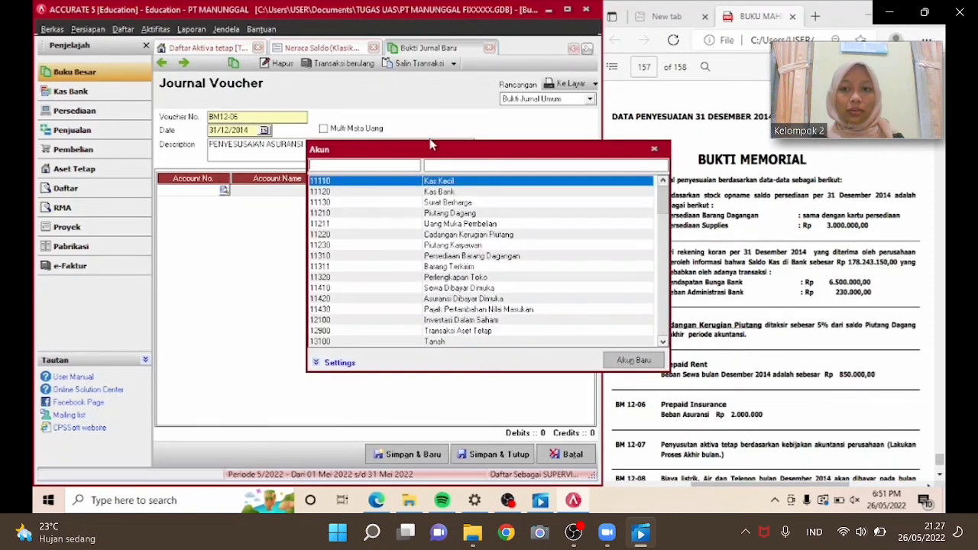
type("BE")
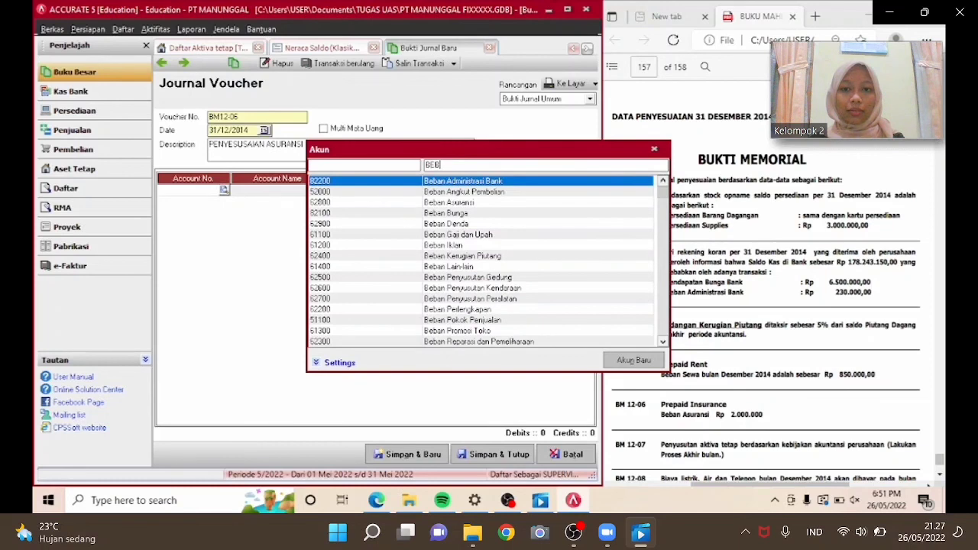
type("B")
key("Down")
key("Down")
key("Return")
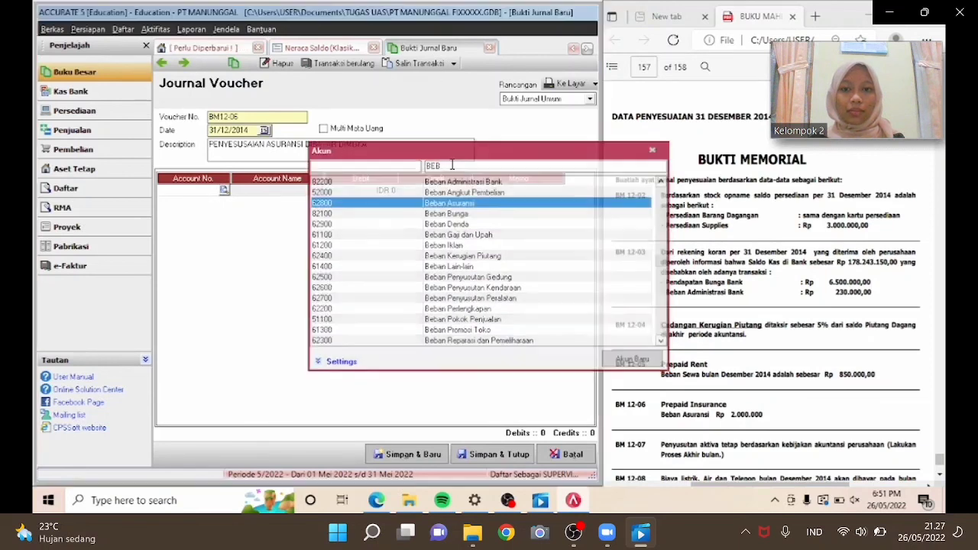
key("Tab")
key("Tab")
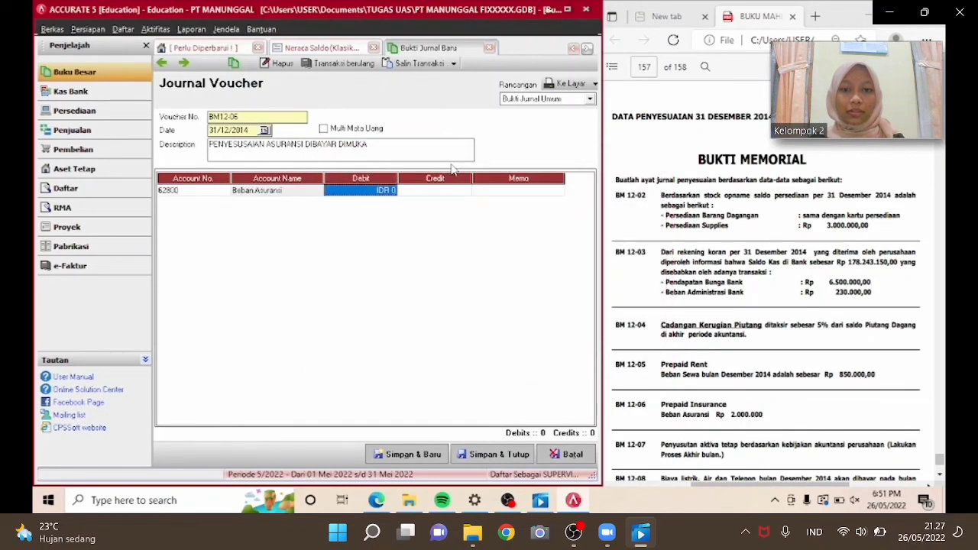
type("2,000")
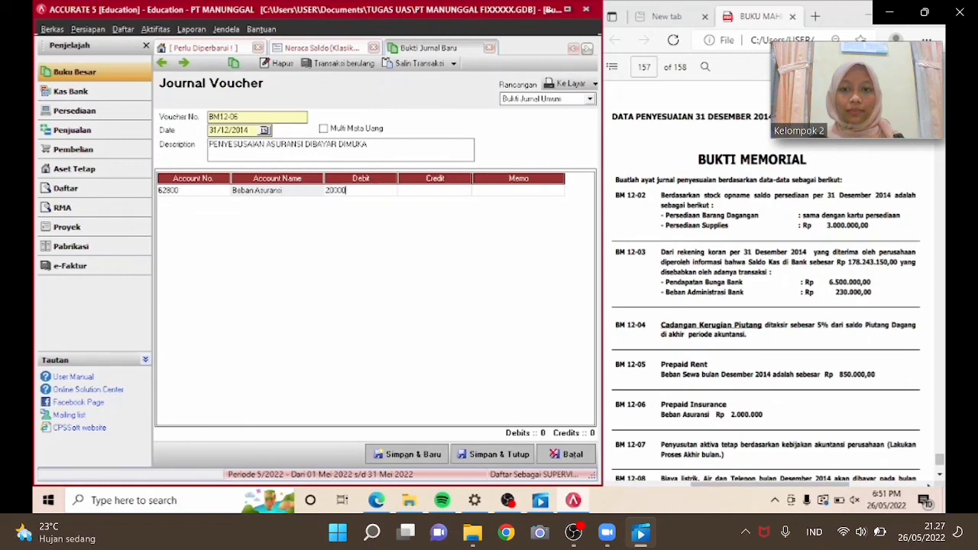
type(",000")
key("Tab")
key("Tab")
key("Tab")
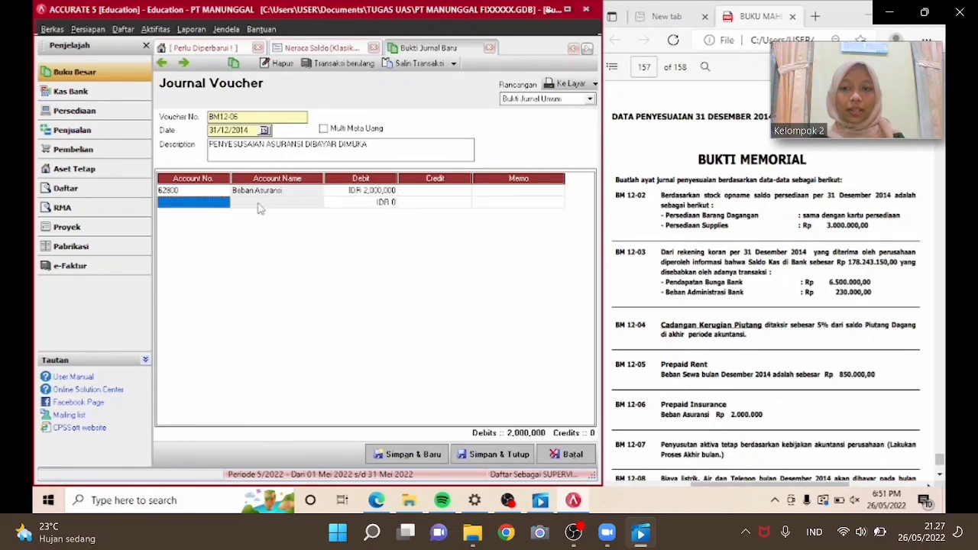
Add a second line crediting Asuransi Dibayar Dimuka (11420) for 2,000,000, then save and close the voucher.
left_click(226, 203)
left_click(224, 203)
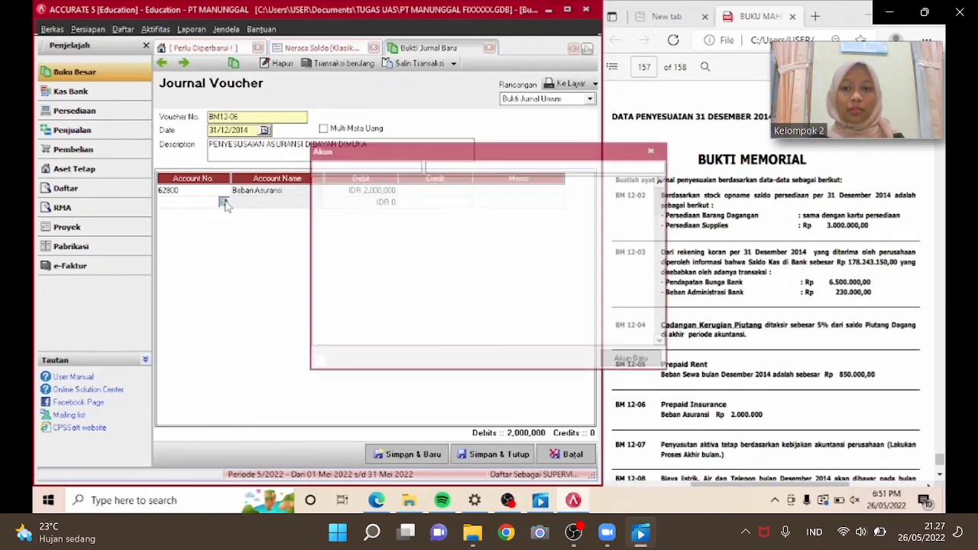
type("AS")
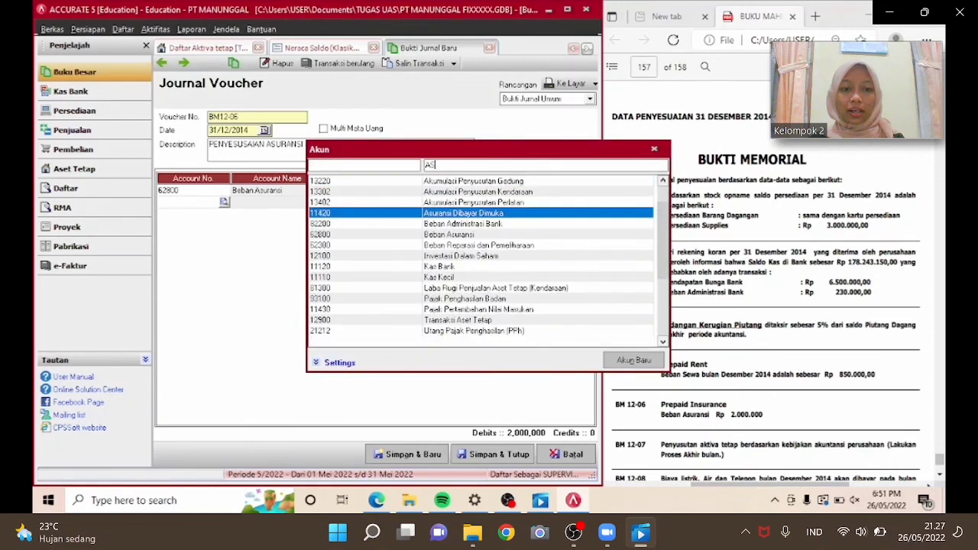
type("U")
key("Return")
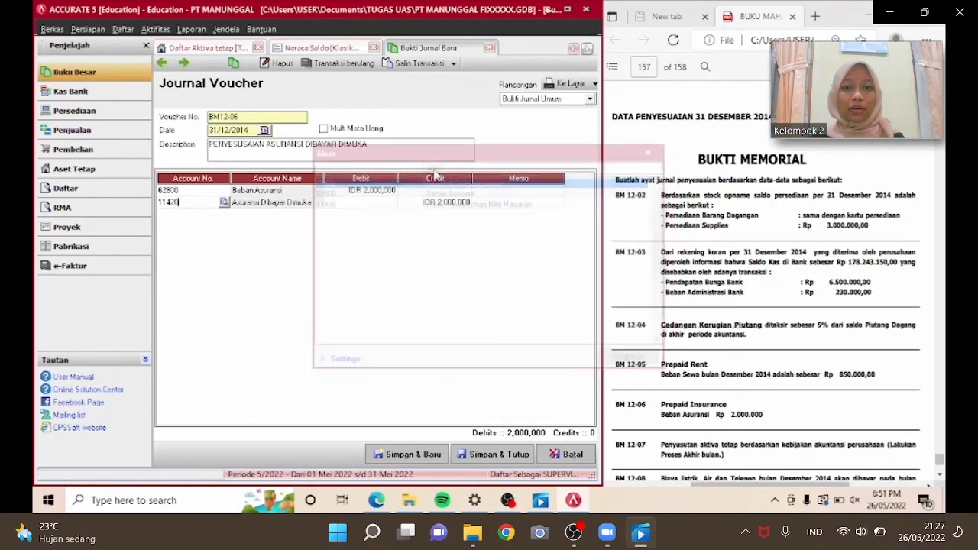
key("Return")
key("Return")
key("Return")
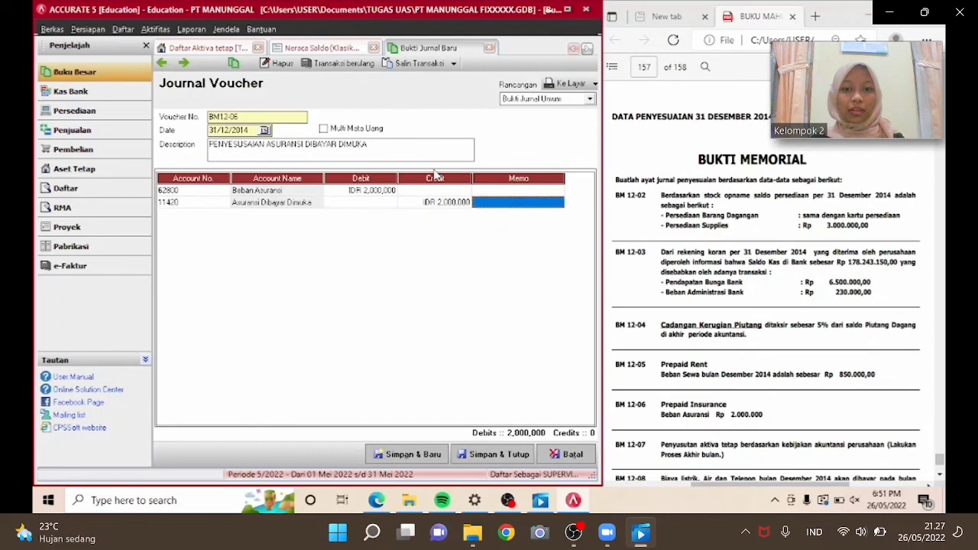
left_click(226, 196)
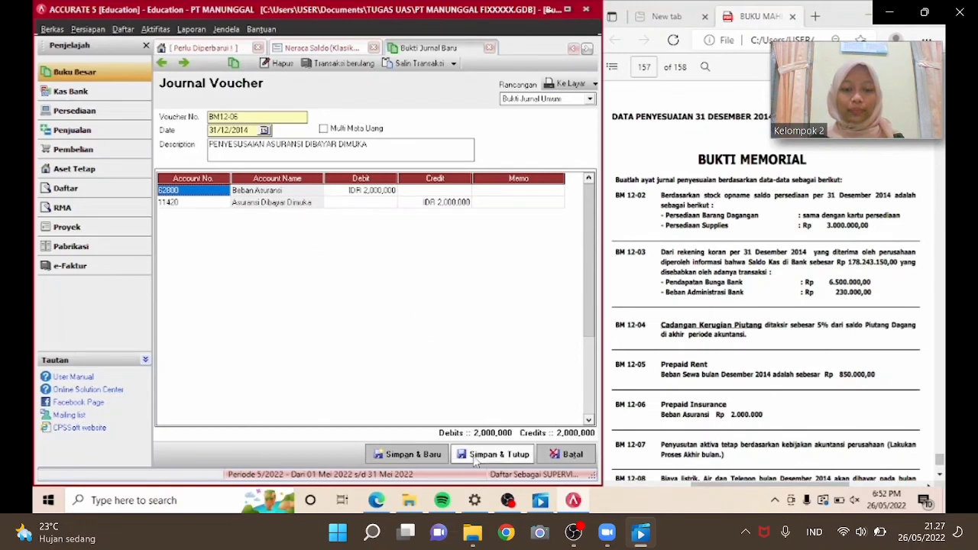
left_click(474, 456)
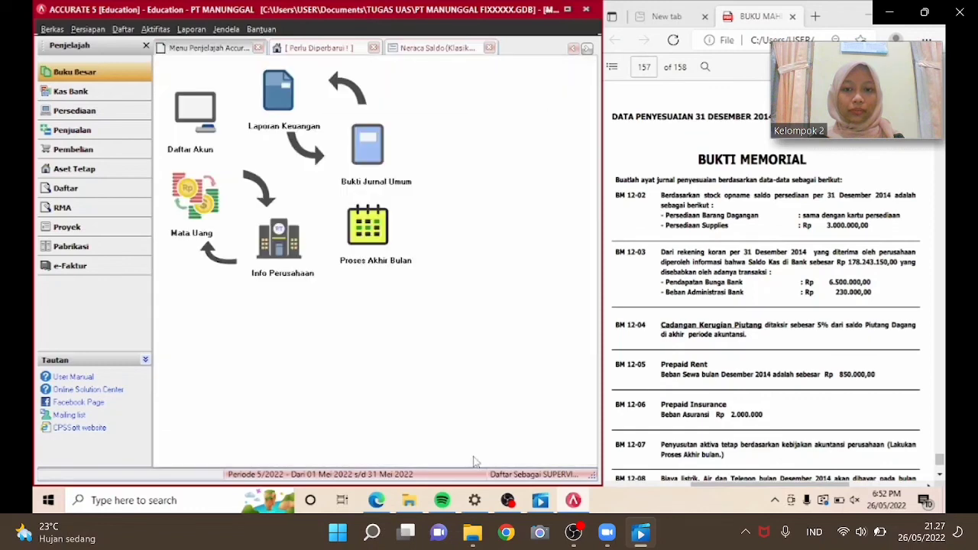
Open a new journal voucher and review the BM 12-07 depreciation instruction in the reference document.
left_click(939, 476)
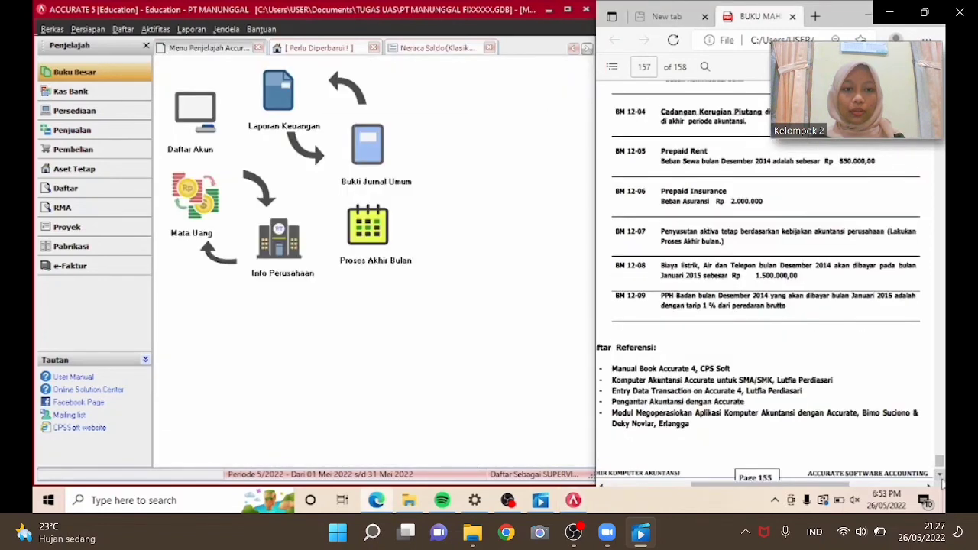
left_click(383, 144)
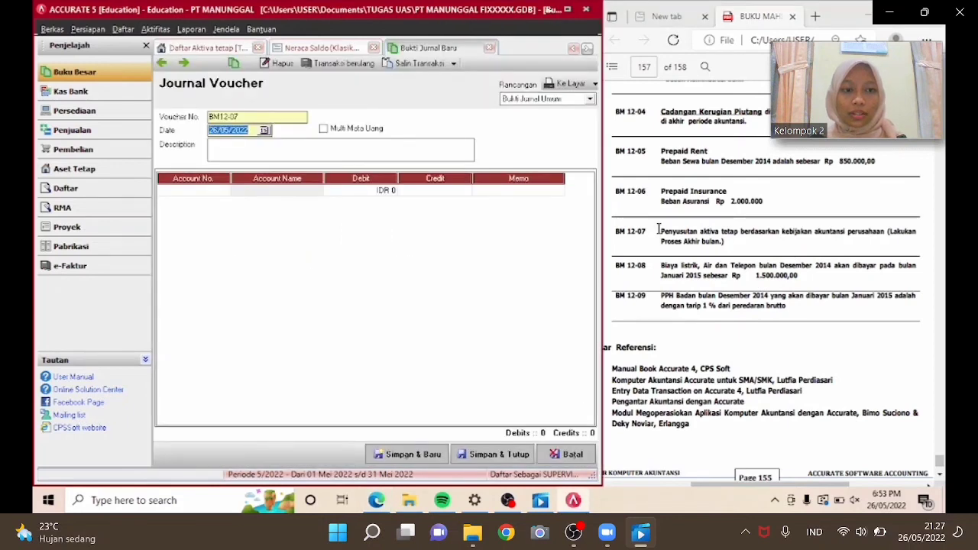
left_click_drag(658, 230, 763, 245)
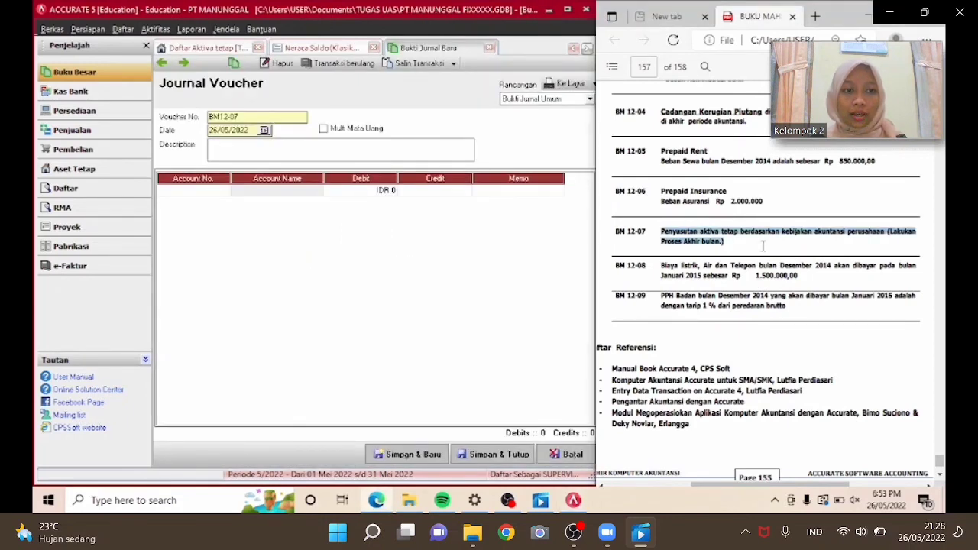
left_click(709, 261)
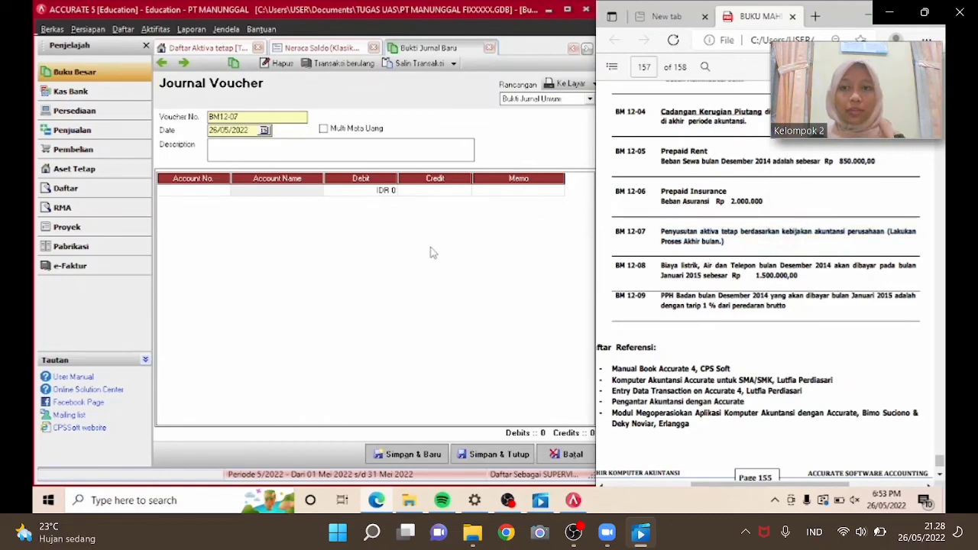
Run the month-end process for period Desember 2014.
left_click(120, 30)
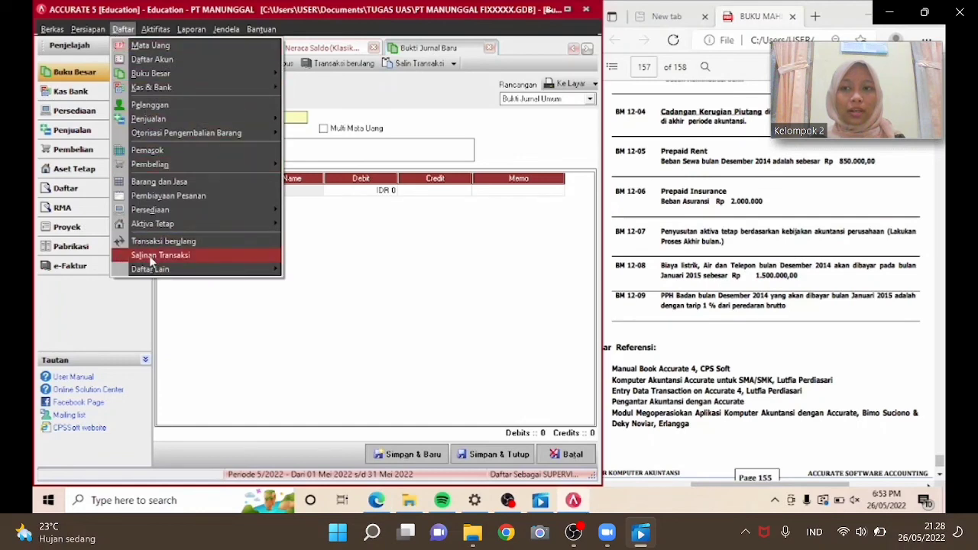
mouse_move(152, 269)
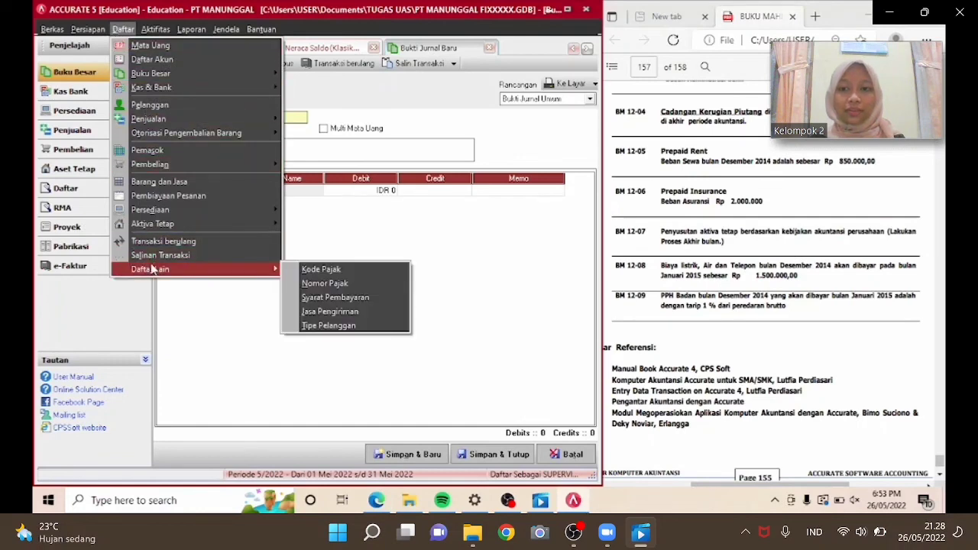
mouse_move(155, 29)
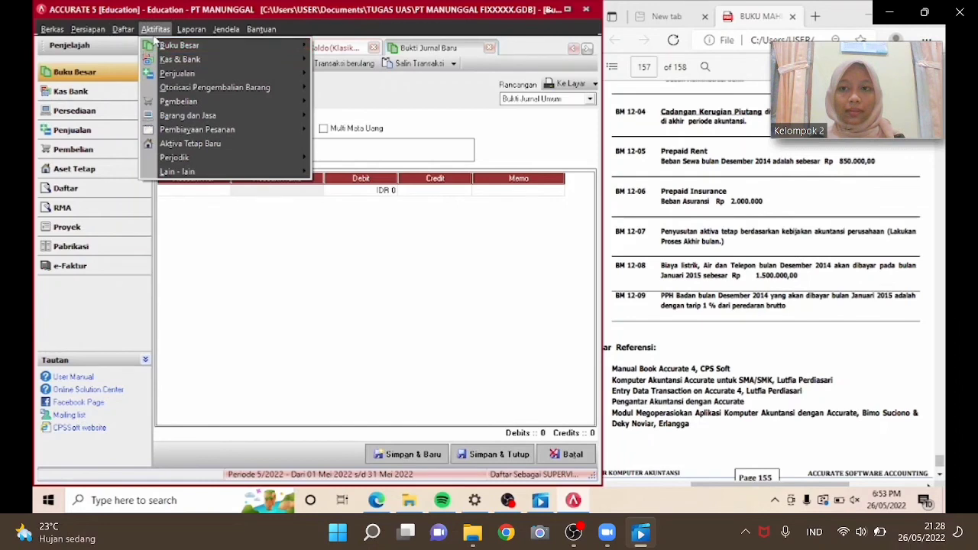
mouse_move(193, 157)
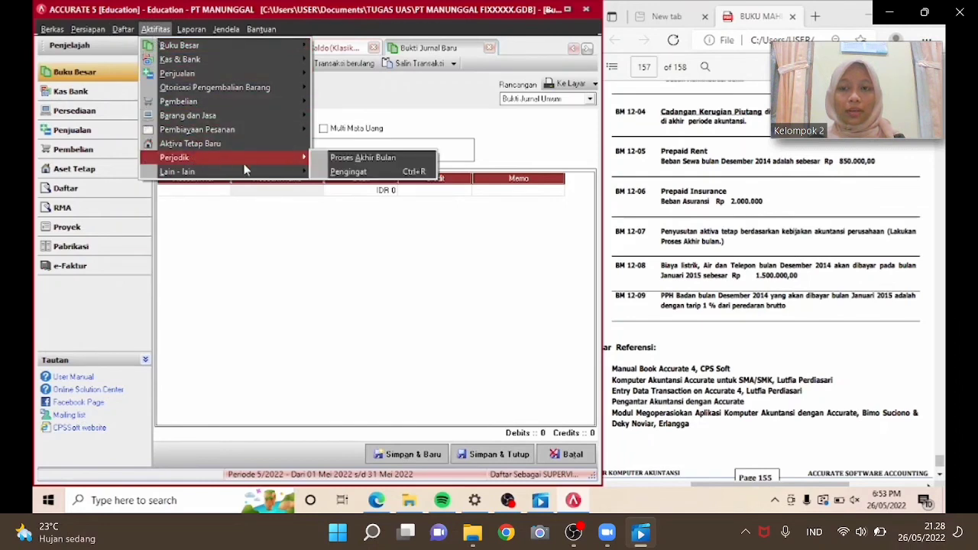
left_click(334, 162)
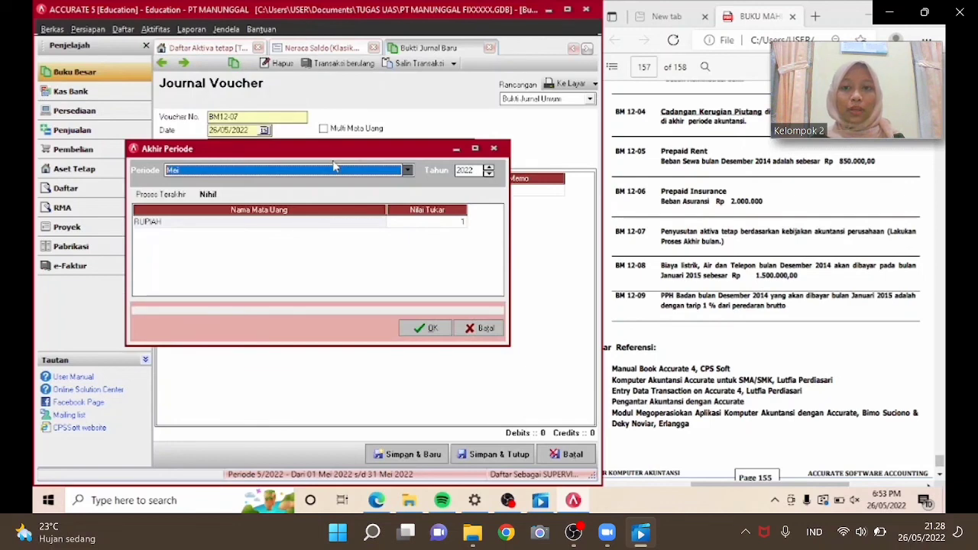
left_click(334, 169)
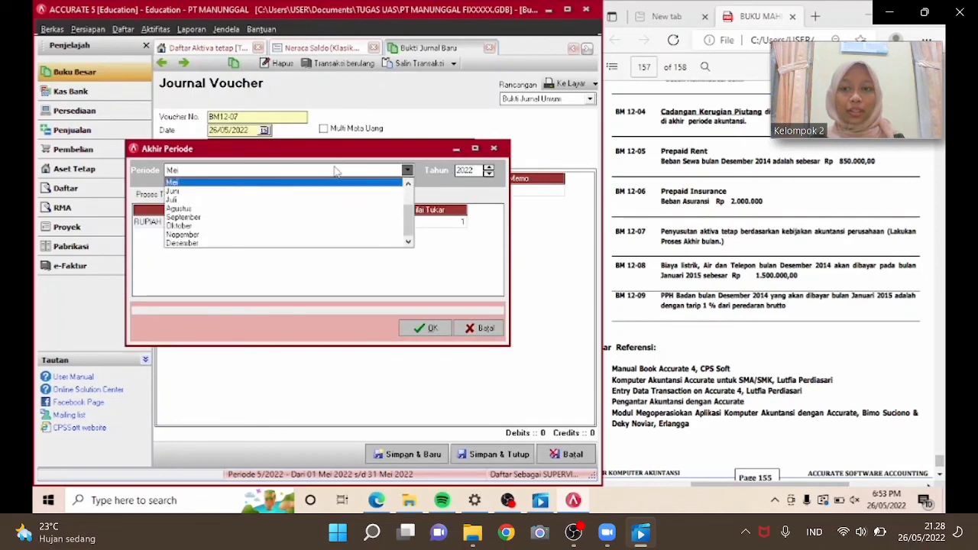
left_click(227, 251)
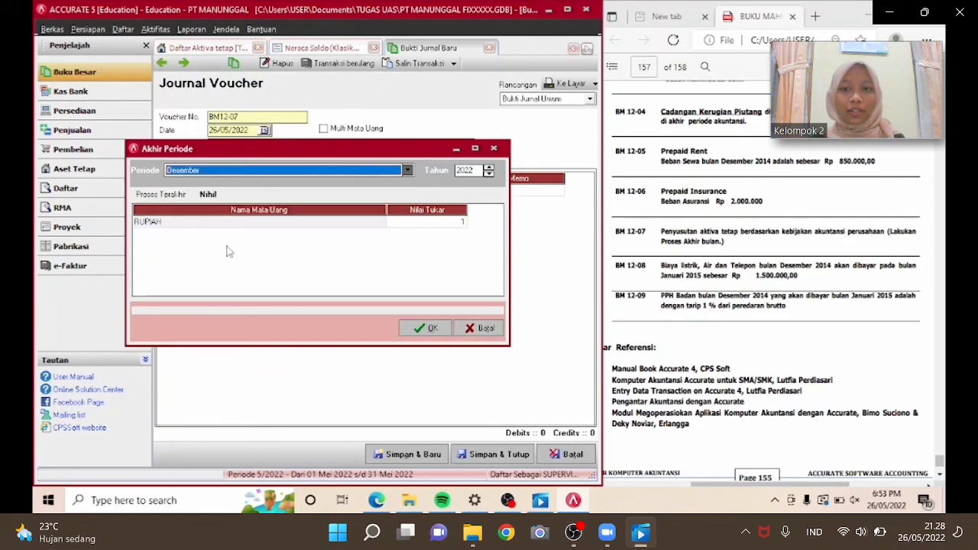
left_click(488, 174)
left_click(488, 174)
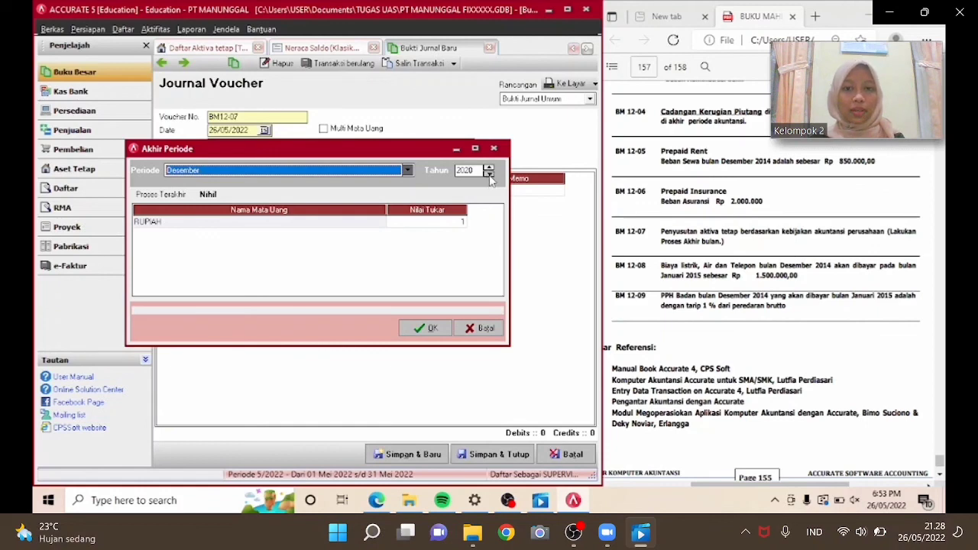
left_click(488, 174)
left_click(488, 174)
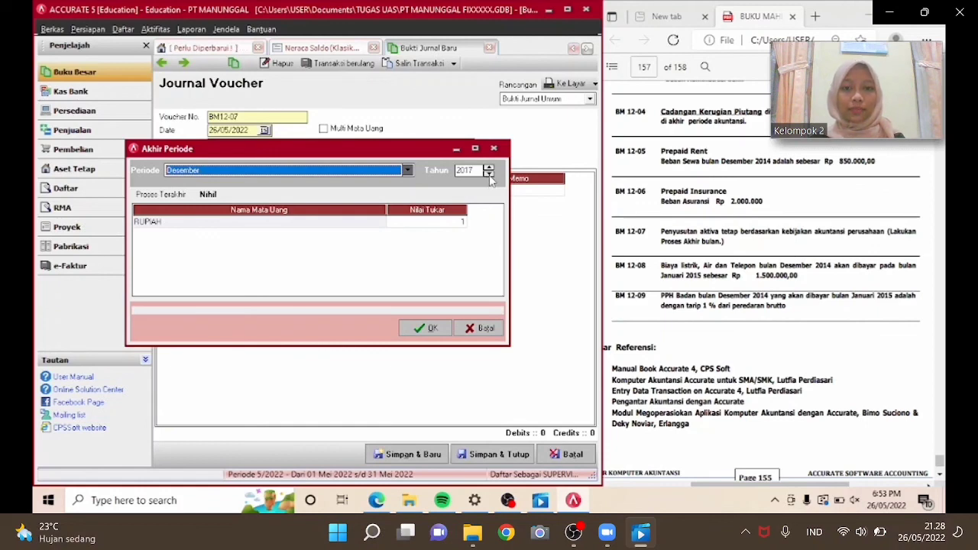
left_click(488, 175)
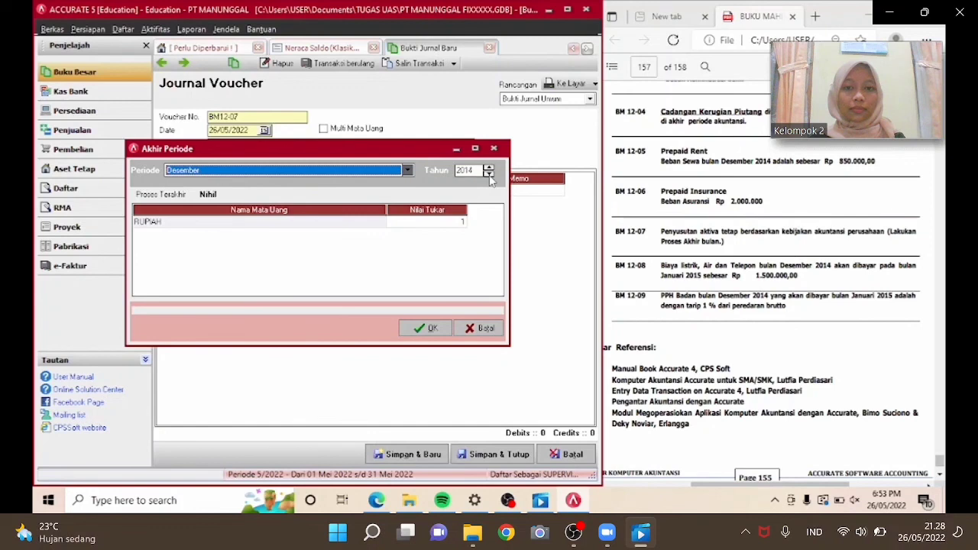
left_click(299, 227)
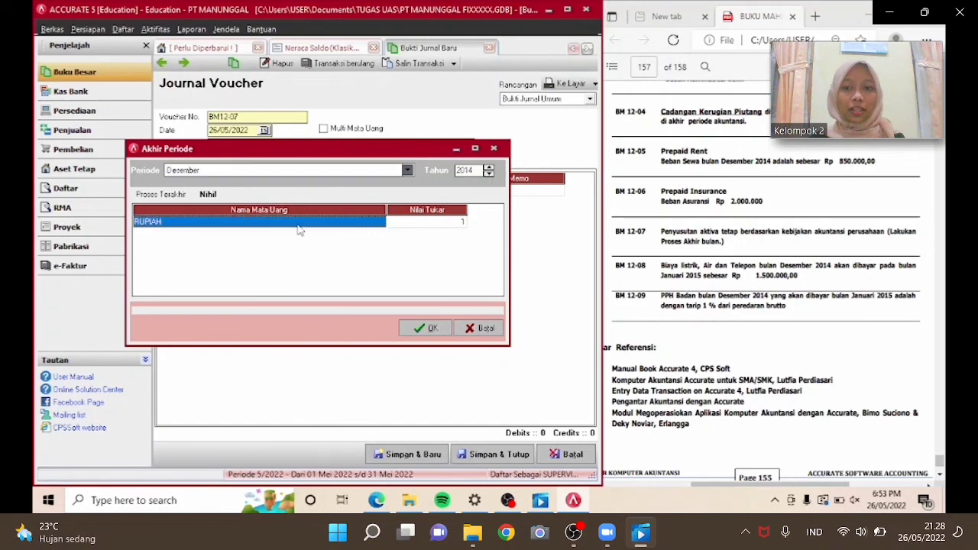
left_click(409, 227)
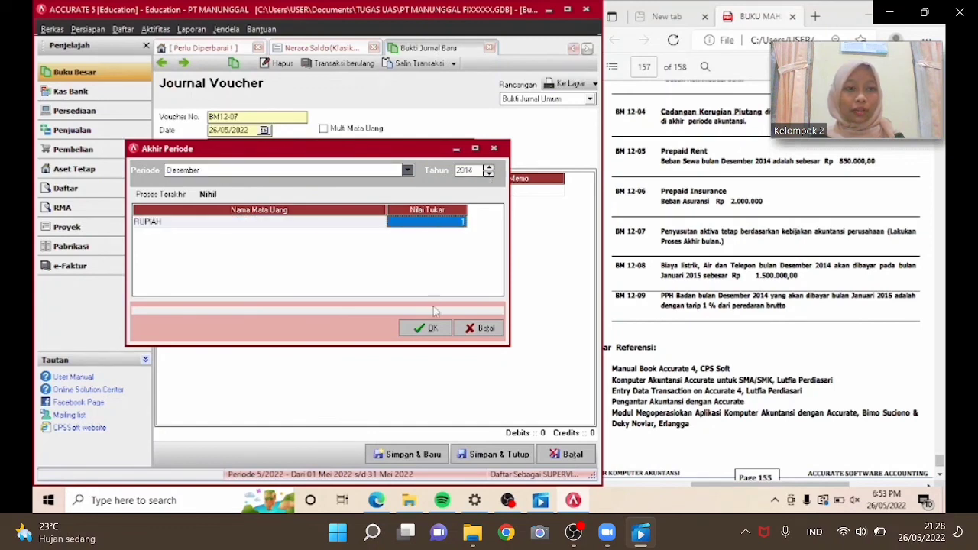
left_click(428, 329)
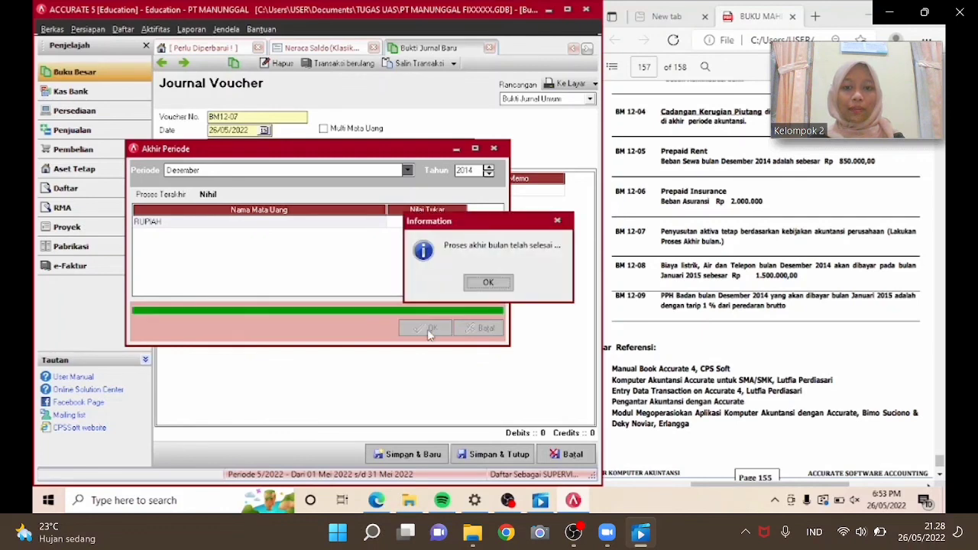
left_click(497, 287)
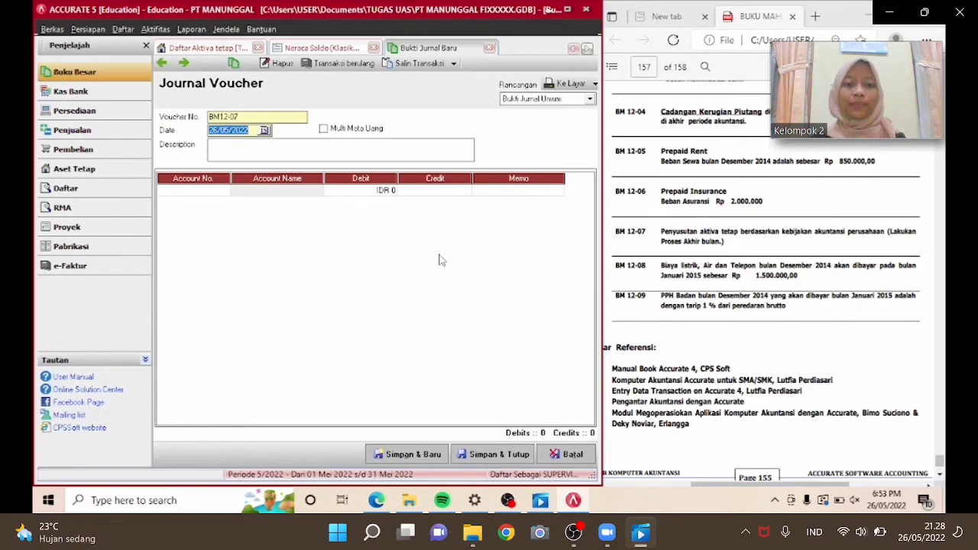
Set the new voucher's number to BM12-08, its date to 31/12/2014 and its description to PENYESUAIAN HUTANG BIAYA.
left_click(247, 117)
key("BackSpace")
type("8")
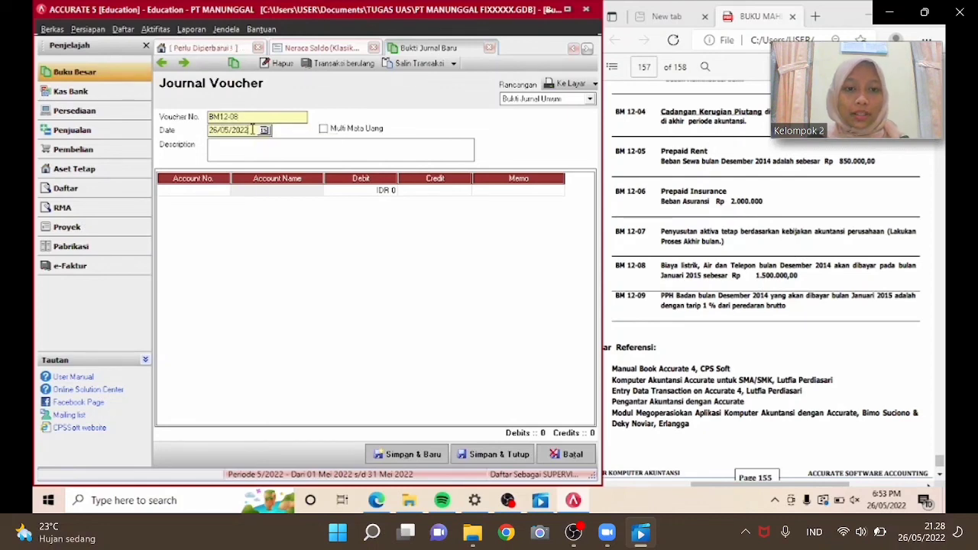
left_click_drag(251, 130, 209, 130)
type("31/12/2014")
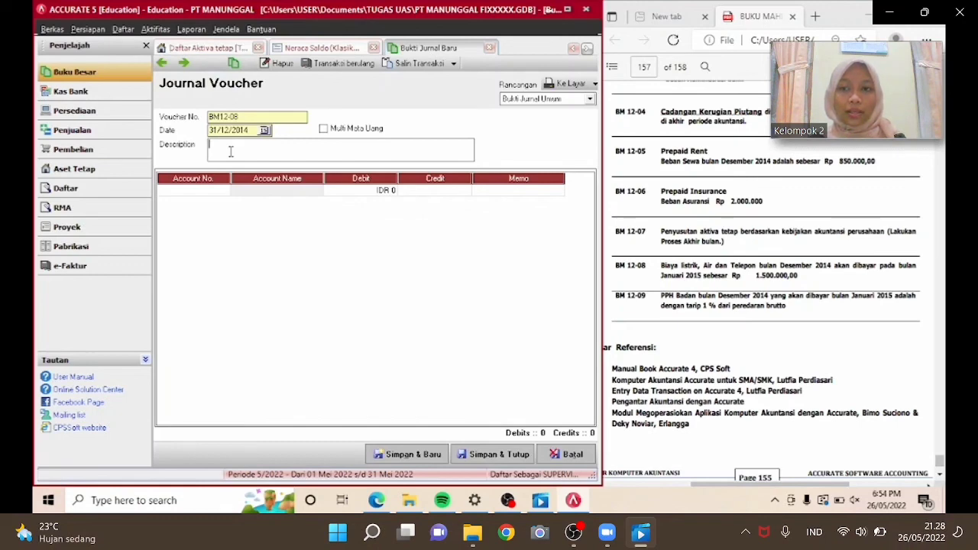
type("PENYESU")
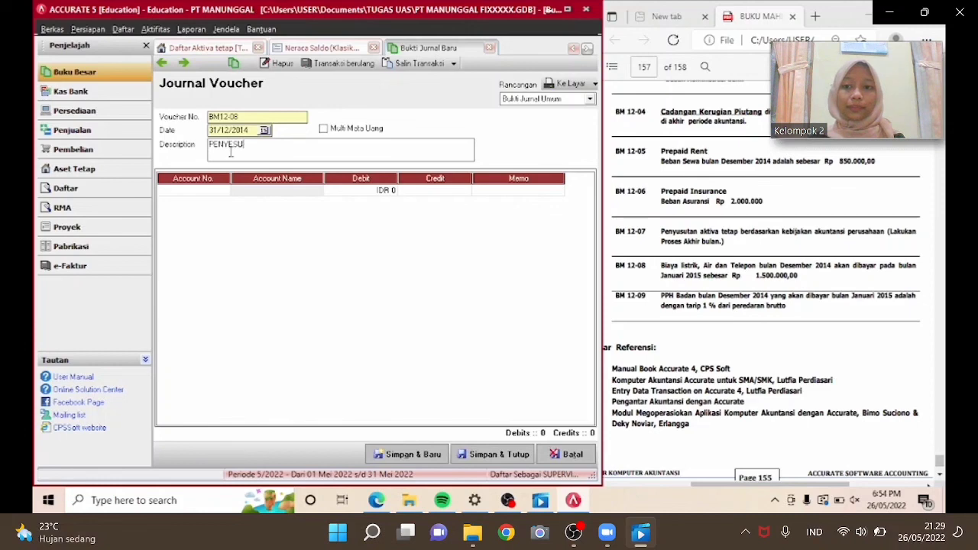
type("AIAN HUTANG ")
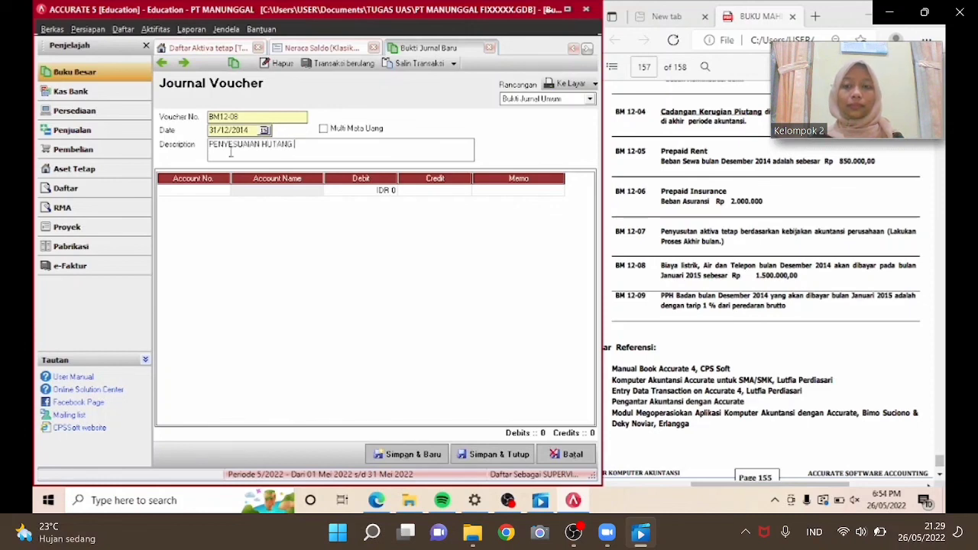
type("BIAYA")
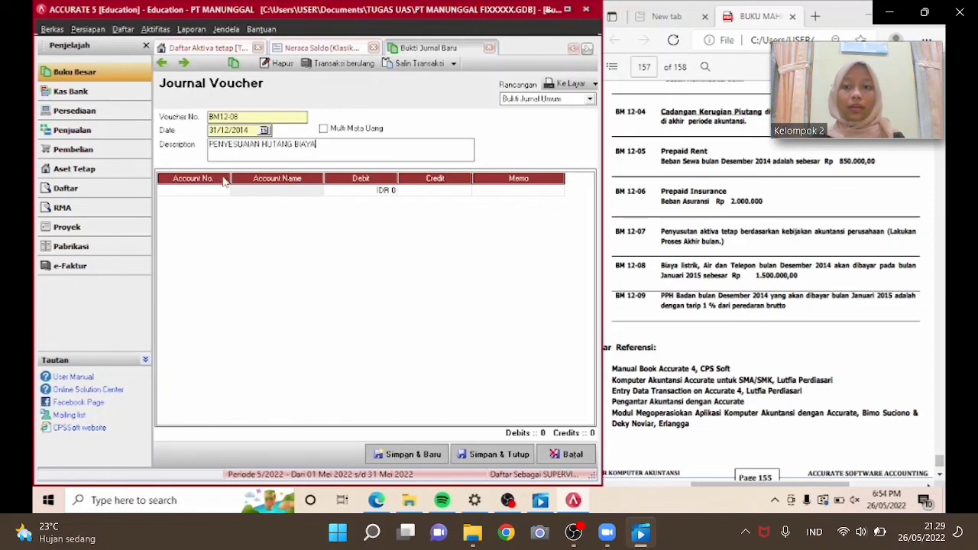
Add a first journal line debiting Beban Telepon,Air dan Listrik (61500) for 1,500,000.
left_click(222, 191)
left_click(223, 191)
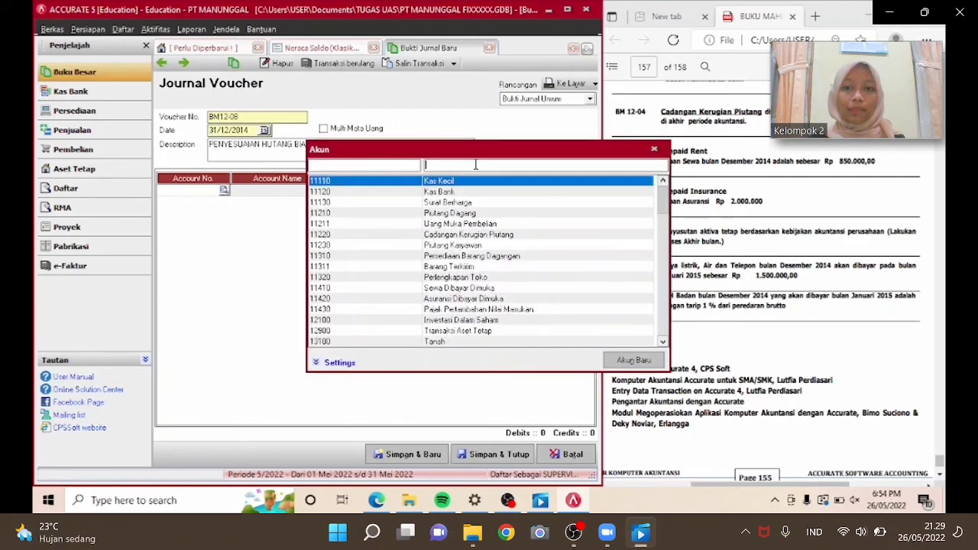
type("PENYE")
key("BackSpace")
key("BackSpace")
key("BackSpace")
key("BackSpace")
key("BackSpace")
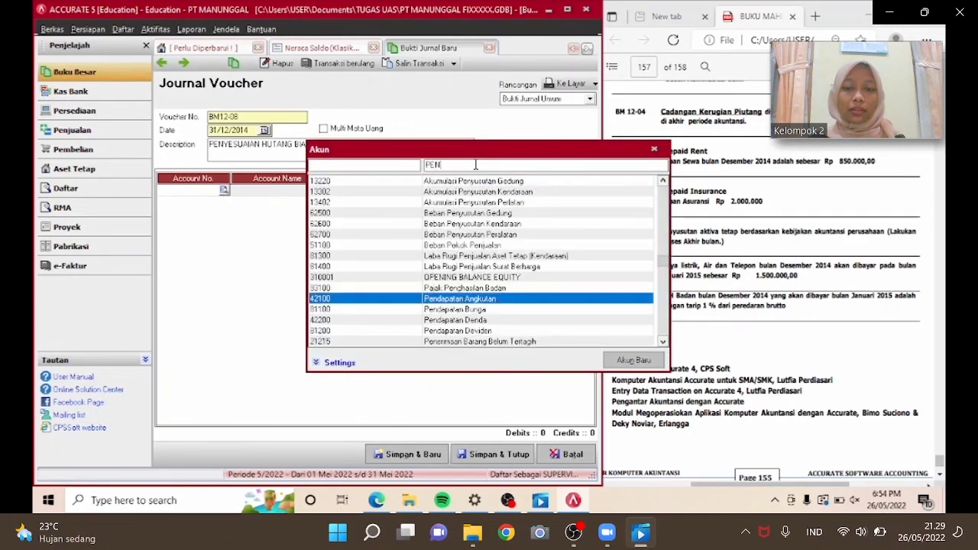
type("UTANG")
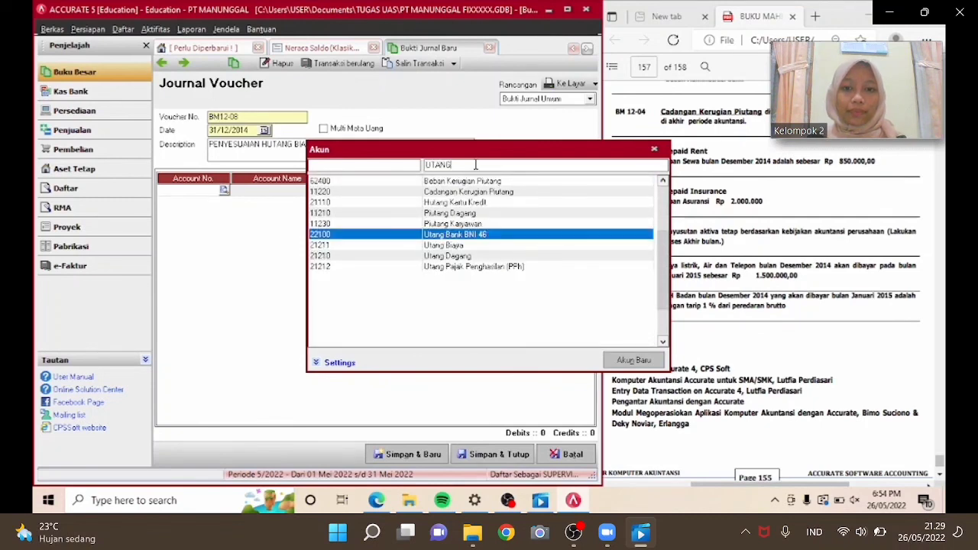
key("BackSpace")
key("BackSpace")
key("BackSpace")
key("BackSpace")
type("BEB")
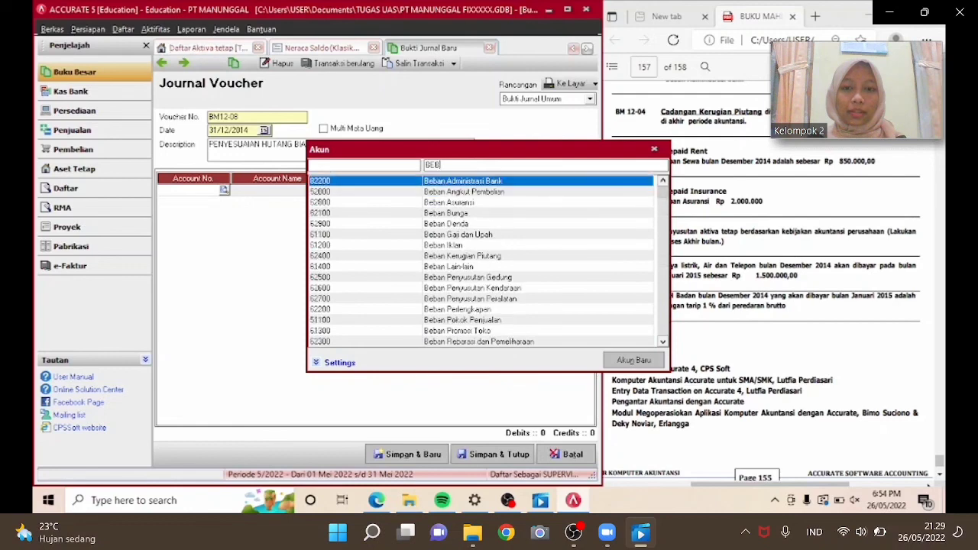
type("AN TE")
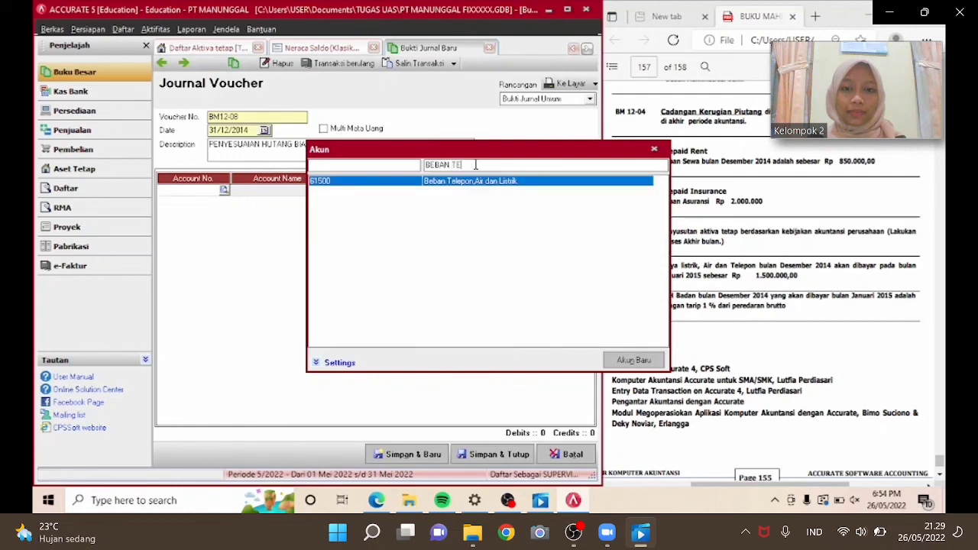
key("Return")
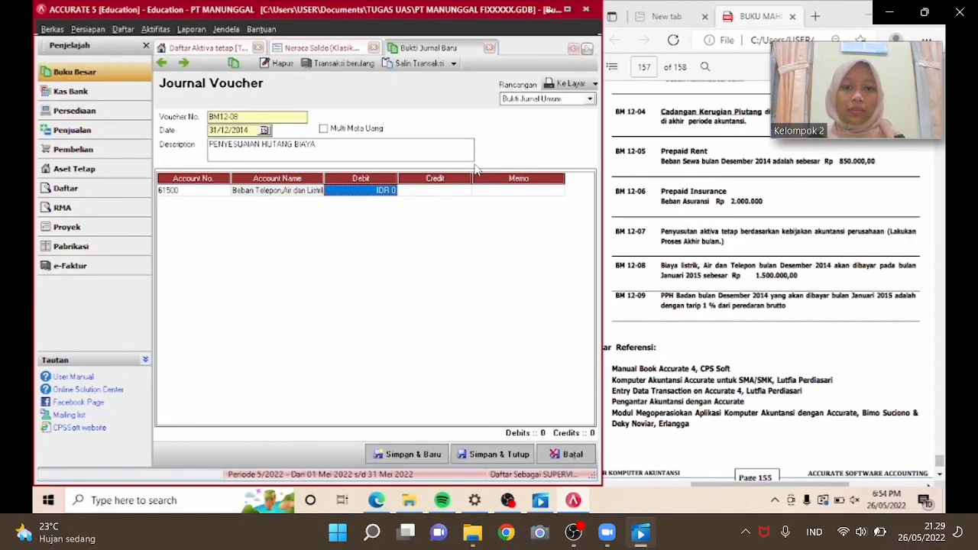
type("1500")
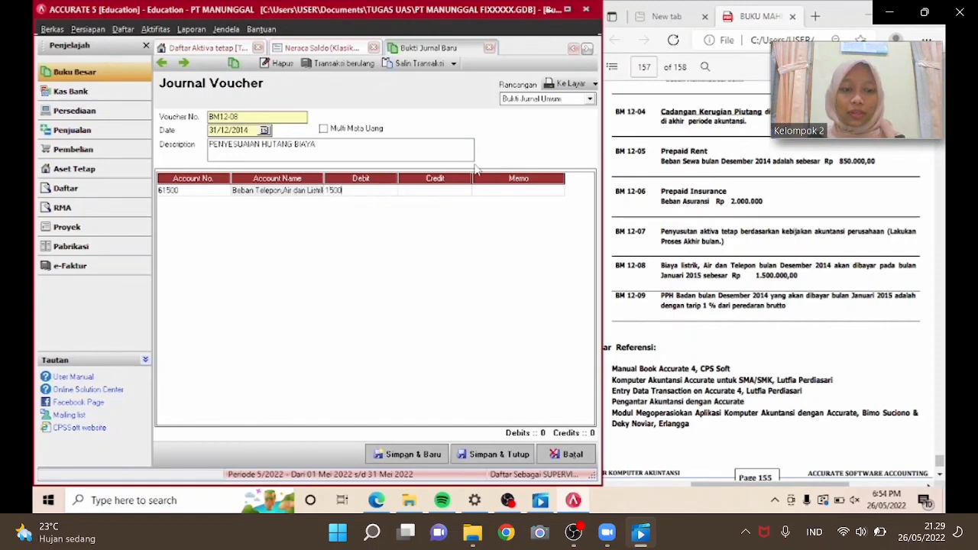
type("000")
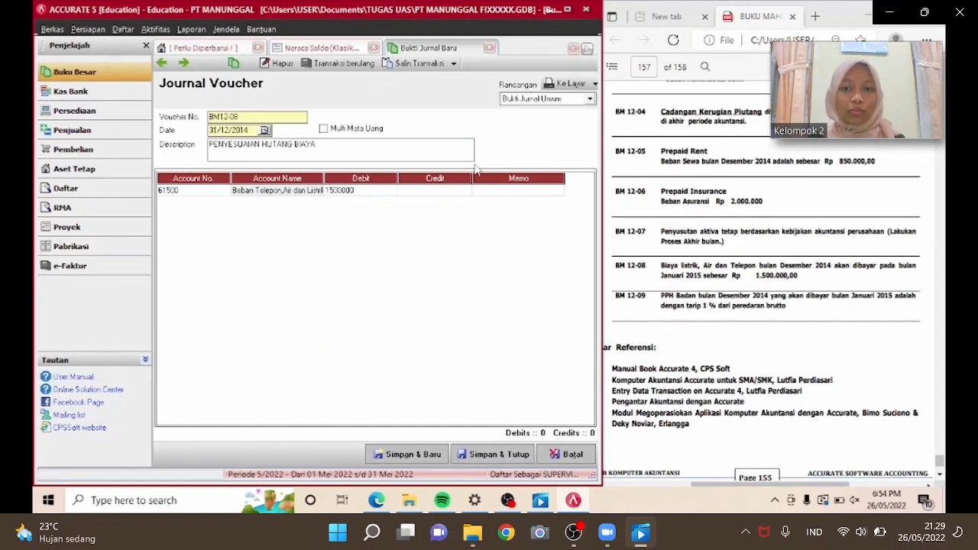
key("Tab")
key("Tab")
key("Tab")
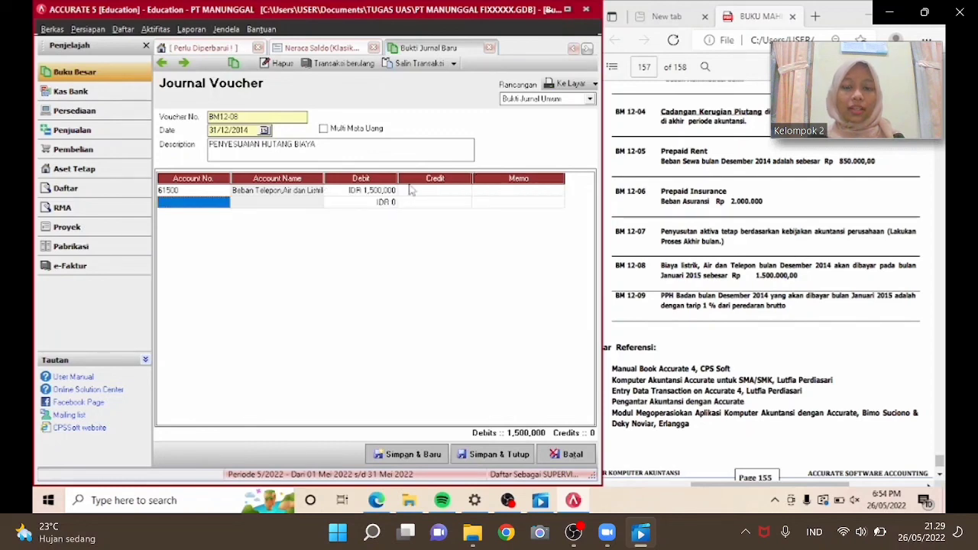
Add a second line crediting Utang Biaya (21211) for 1,500,000, then save and close the voucher.
left_click(227, 203)
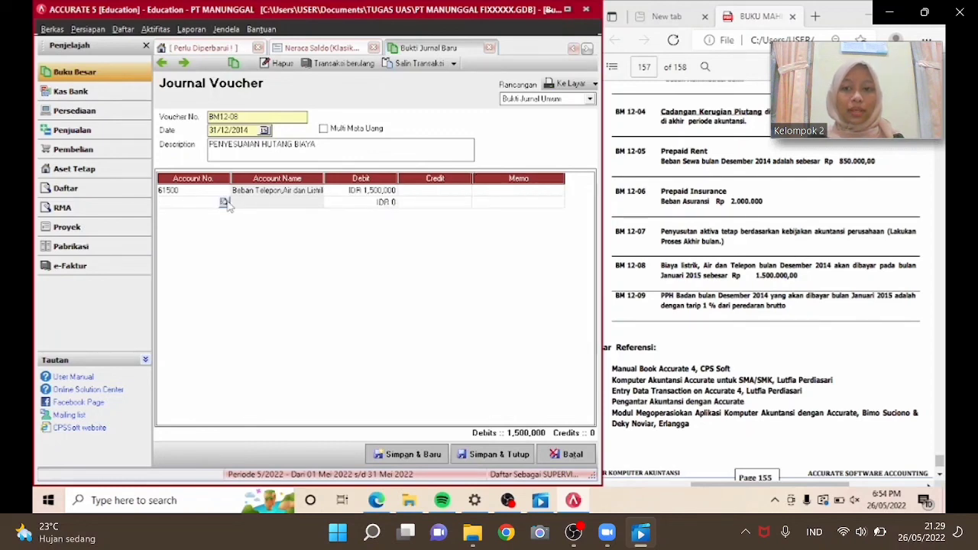
left_click(224, 202)
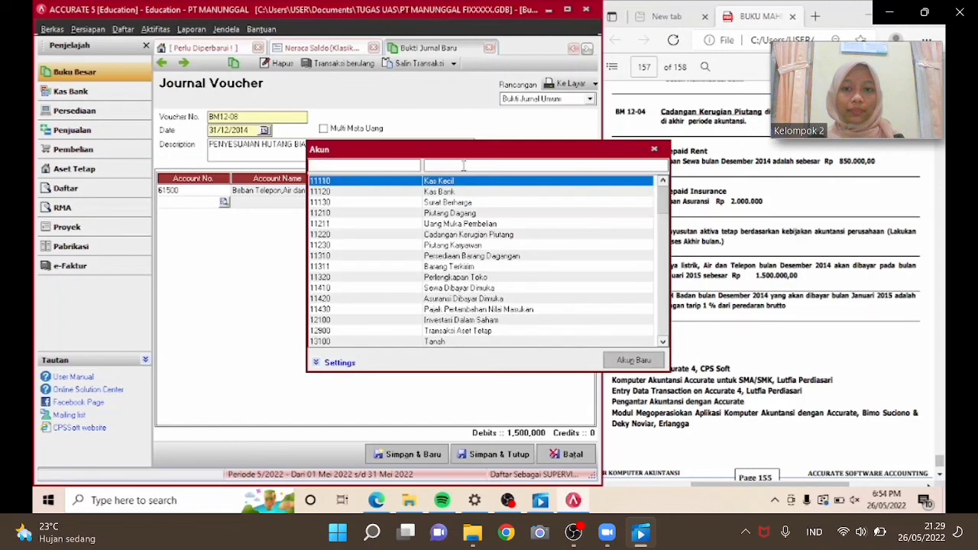
type("UTANG")
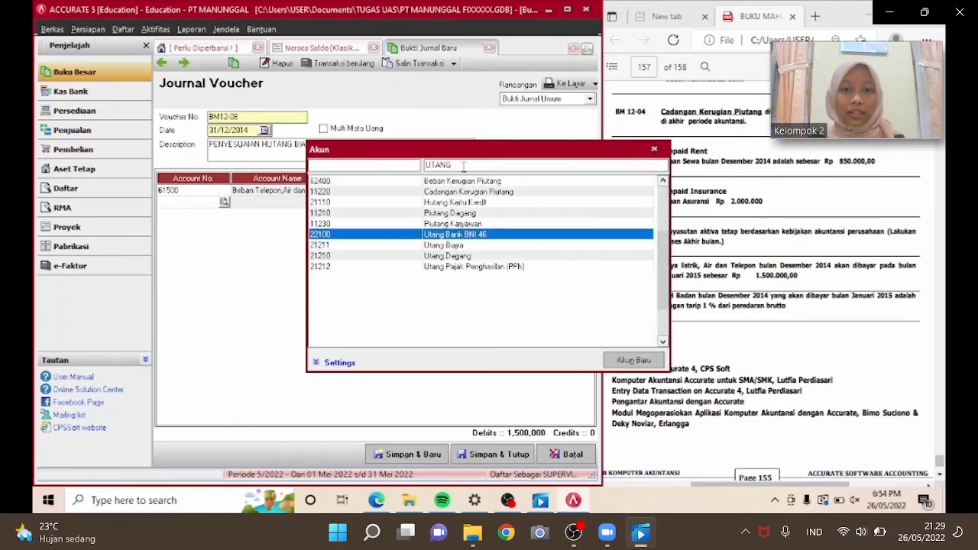
key("Down")
key("Return")
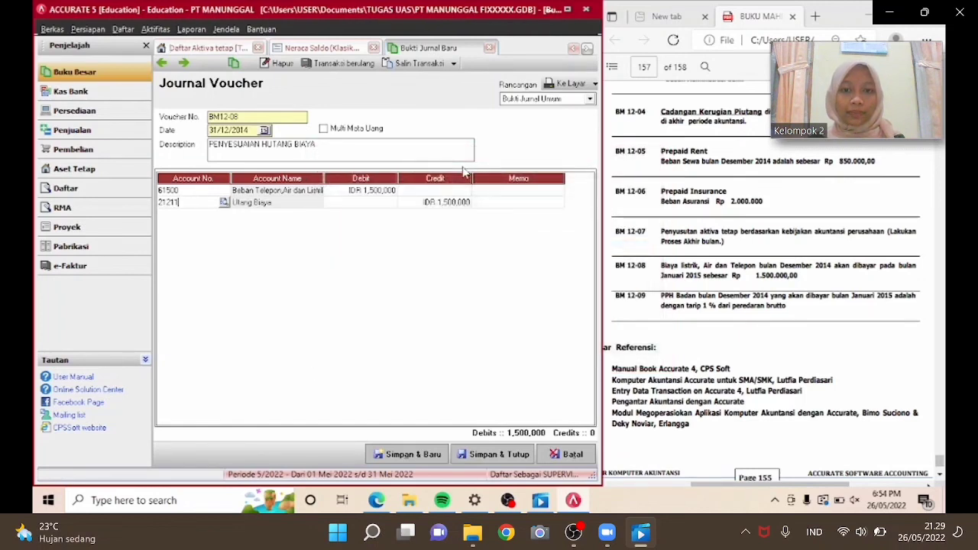
key("Return")
key("Return")
key("Return")
key("Return")
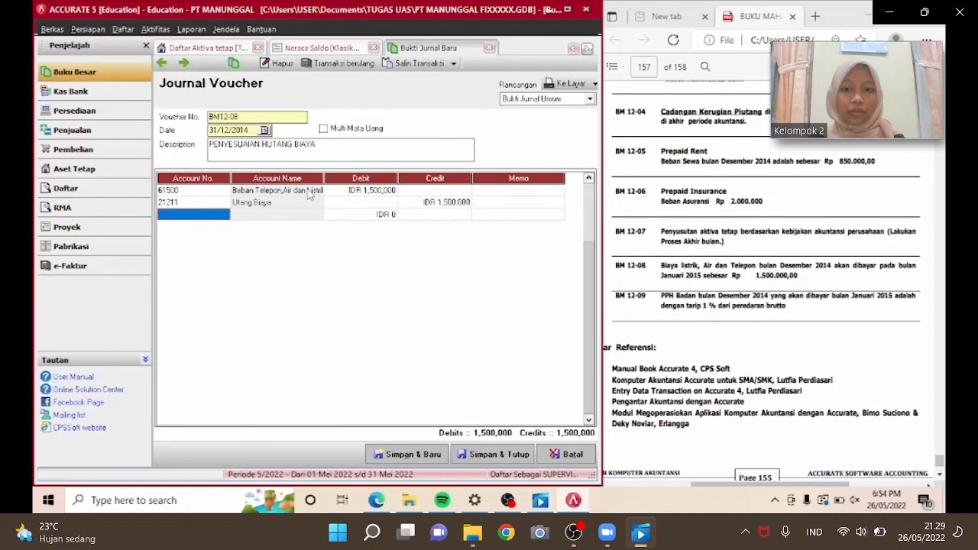
left_click(217, 203)
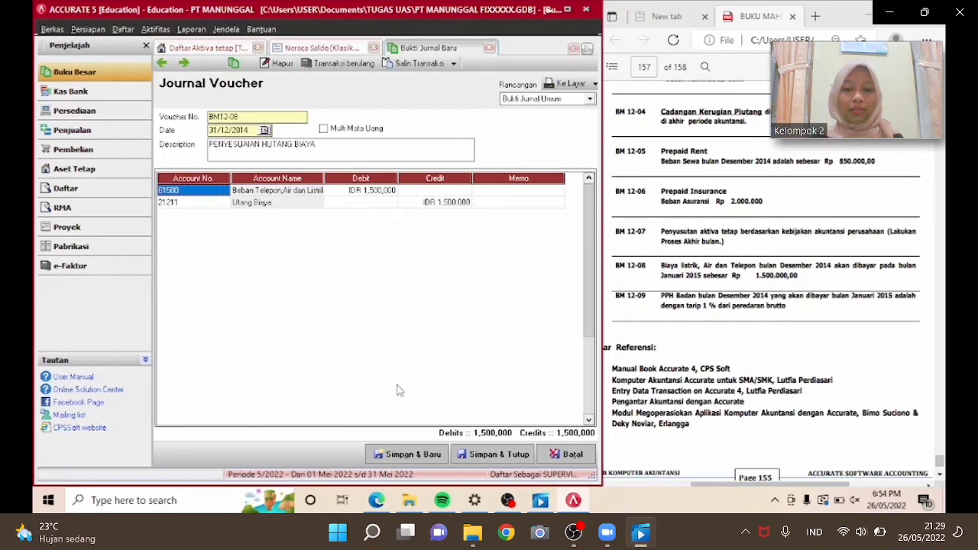
left_click(473, 460)
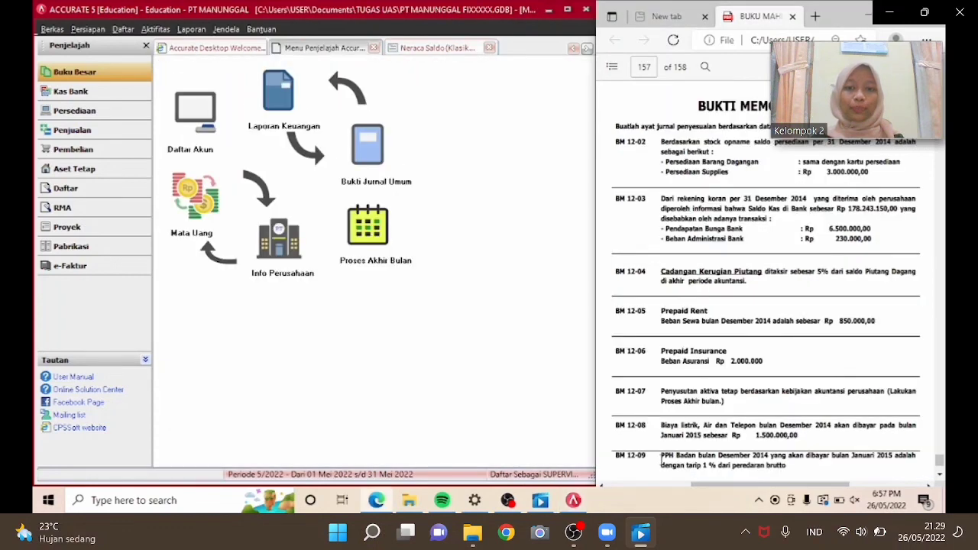
Display the Laba/Rugi (Standar) report for the period 01/12/2014 to 31/12/2014.
left_click_drag(662, 461, 788, 466)
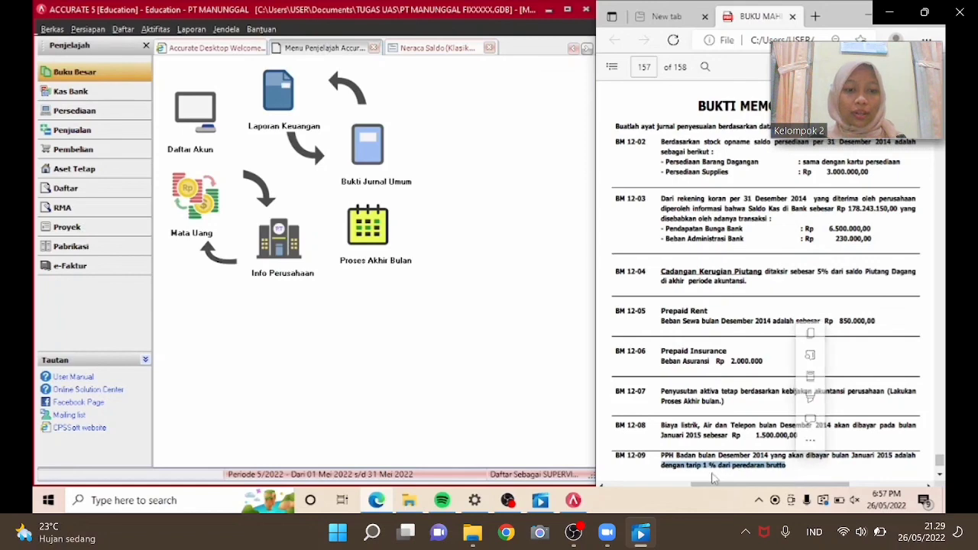
left_click(475, 346)
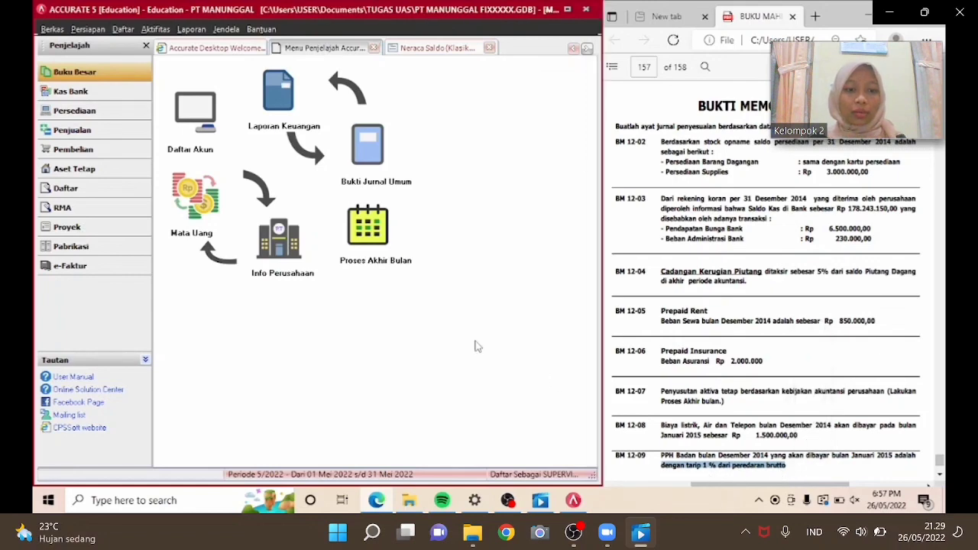
left_click(199, 30)
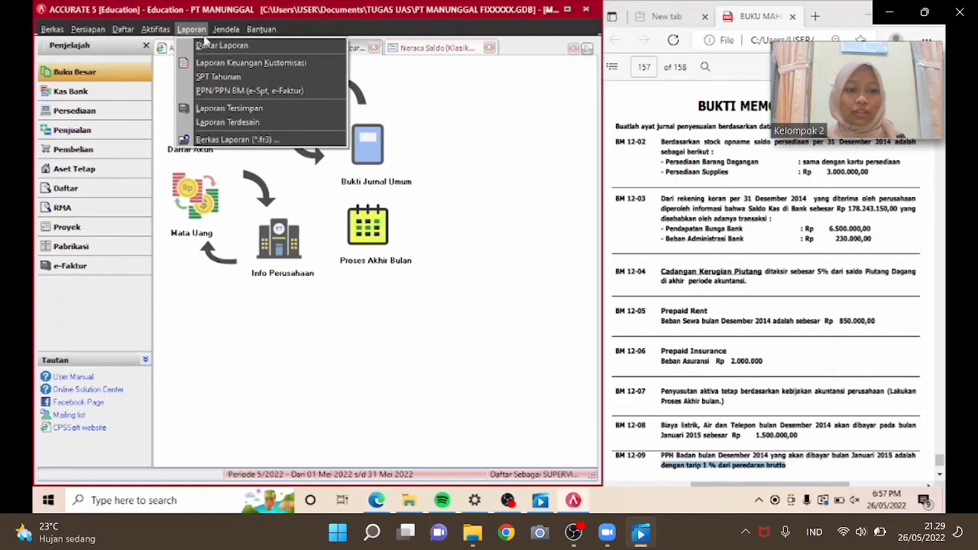
left_click(206, 46)
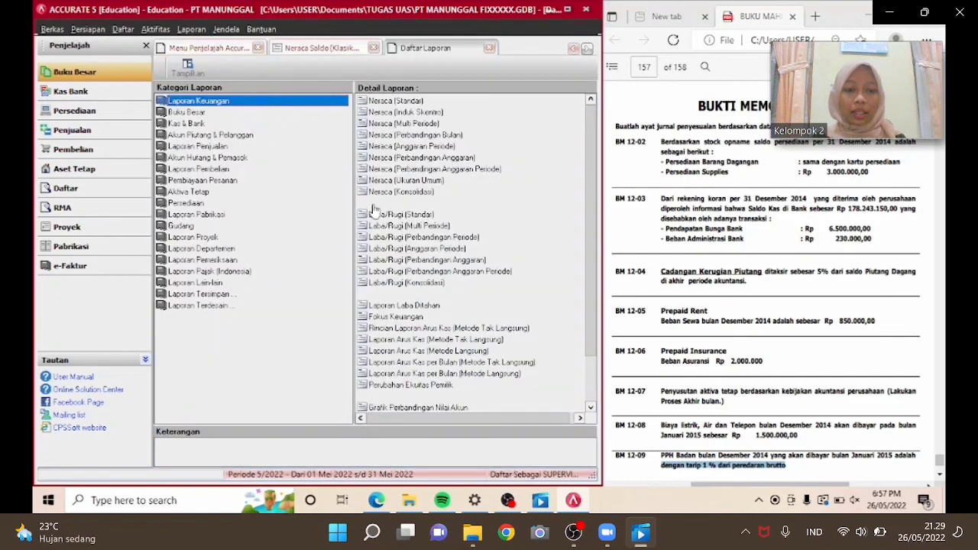
left_click(374, 216)
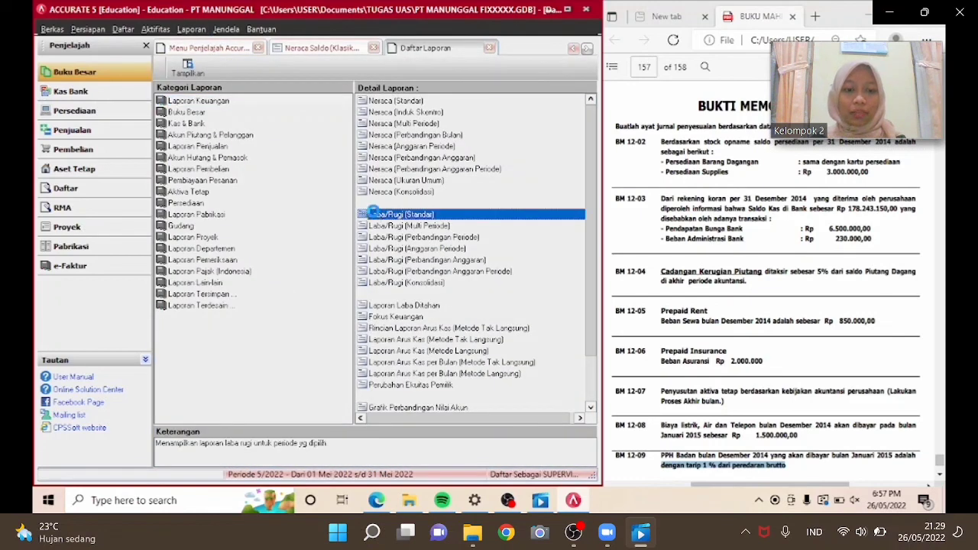
double_click(374, 214)
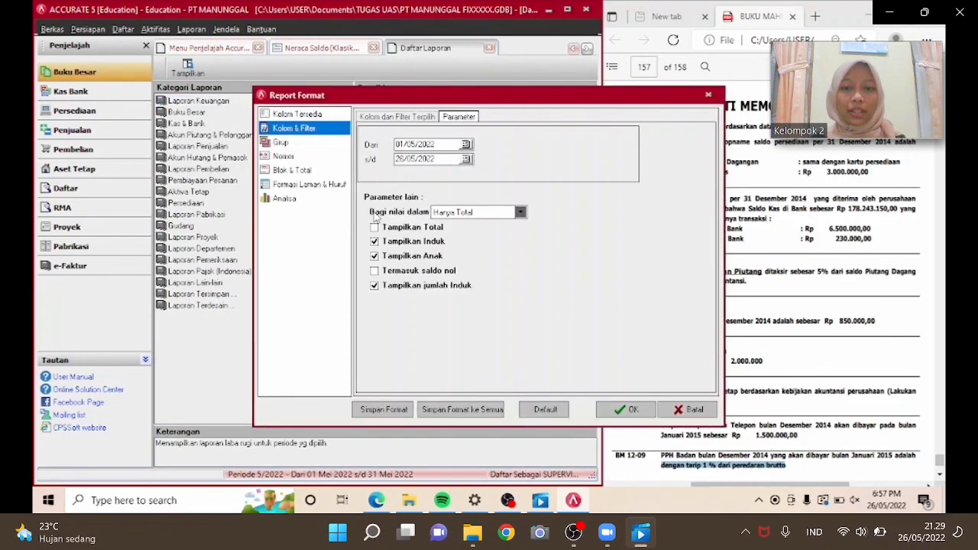
left_click_drag(436, 143, 382, 145)
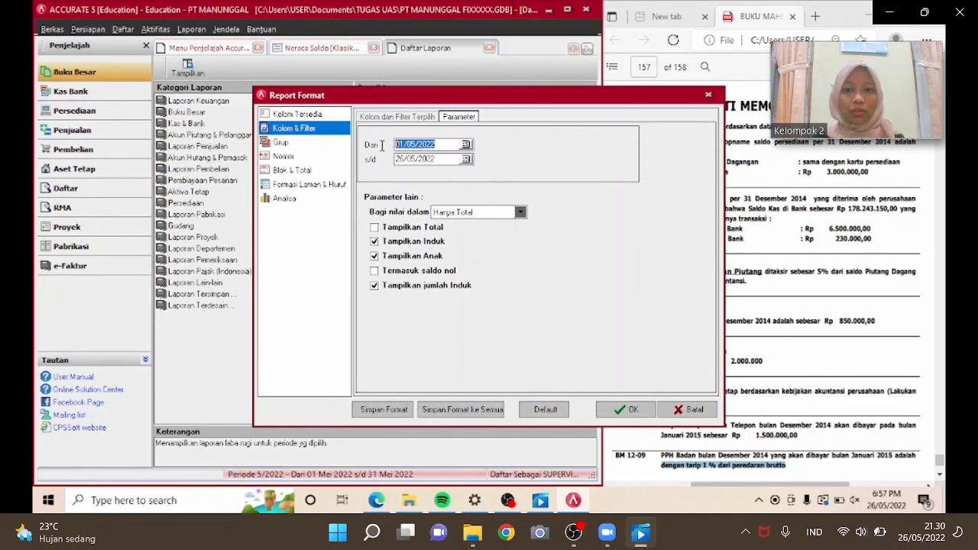
type("01/12/2014")
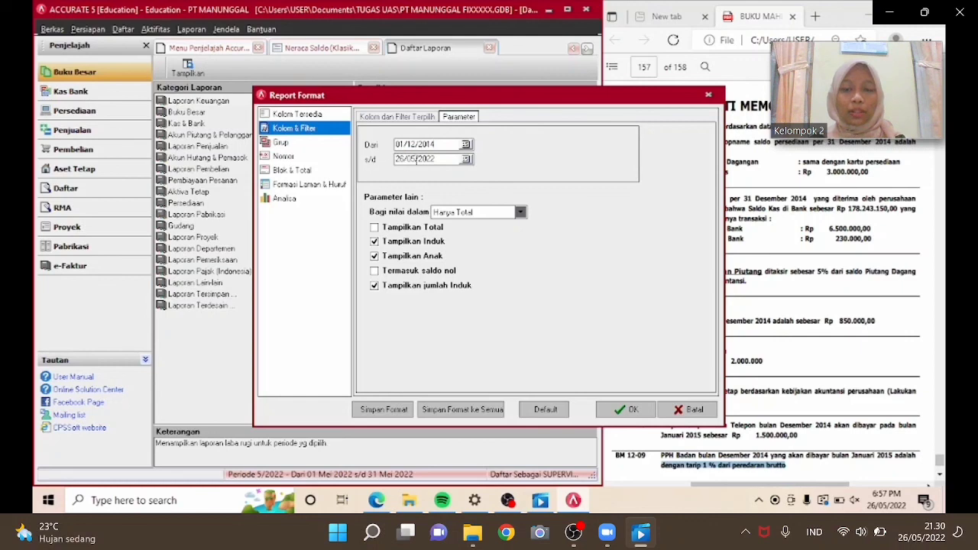
left_click_drag(435, 159, 396, 163)
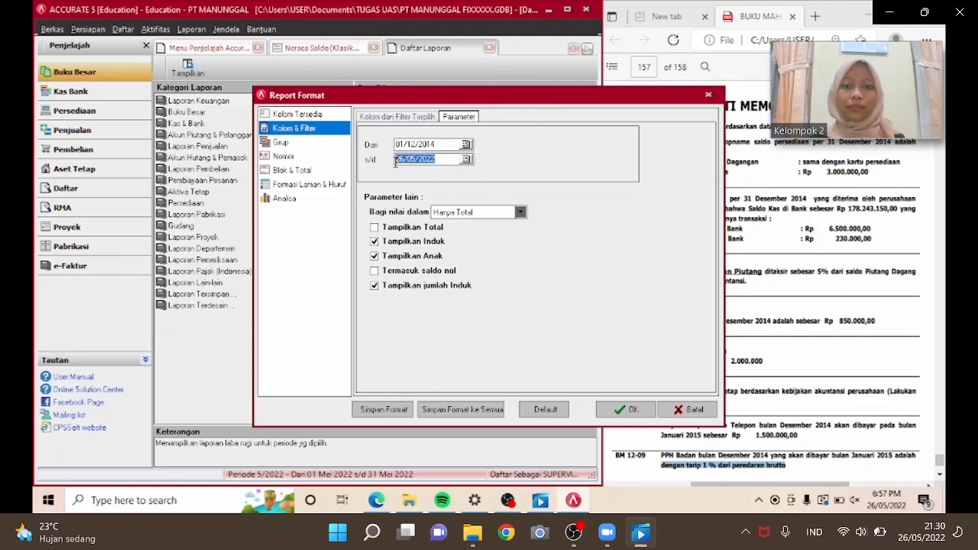
type("31/12/")
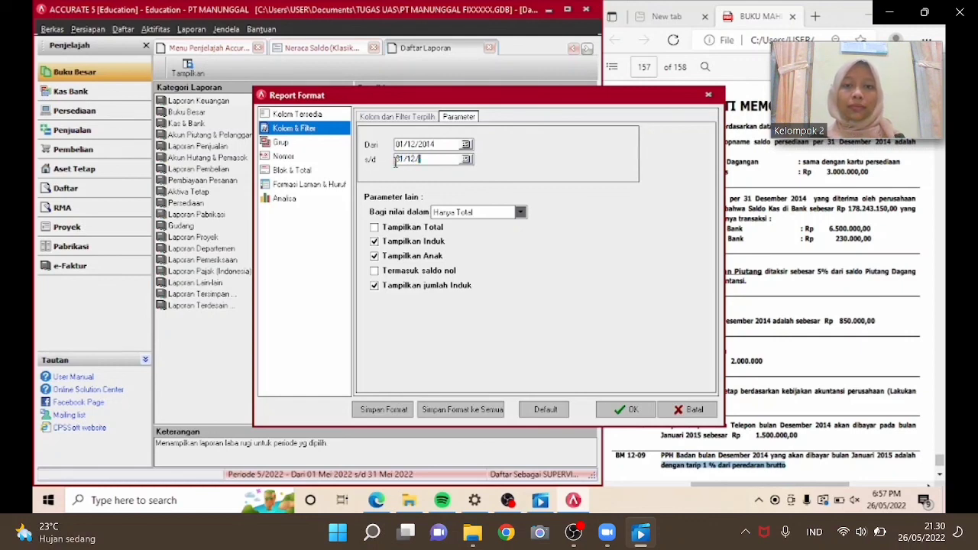
type("2")
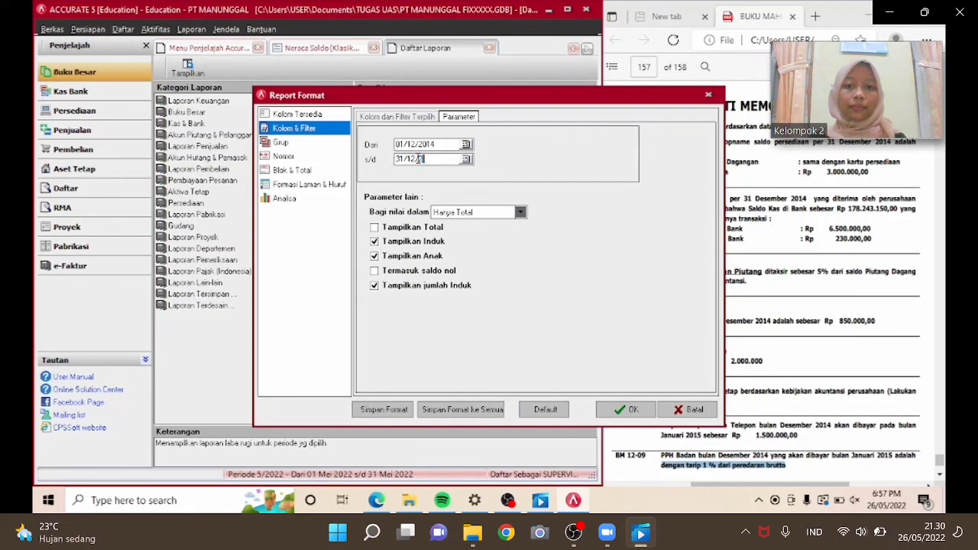
type("014")
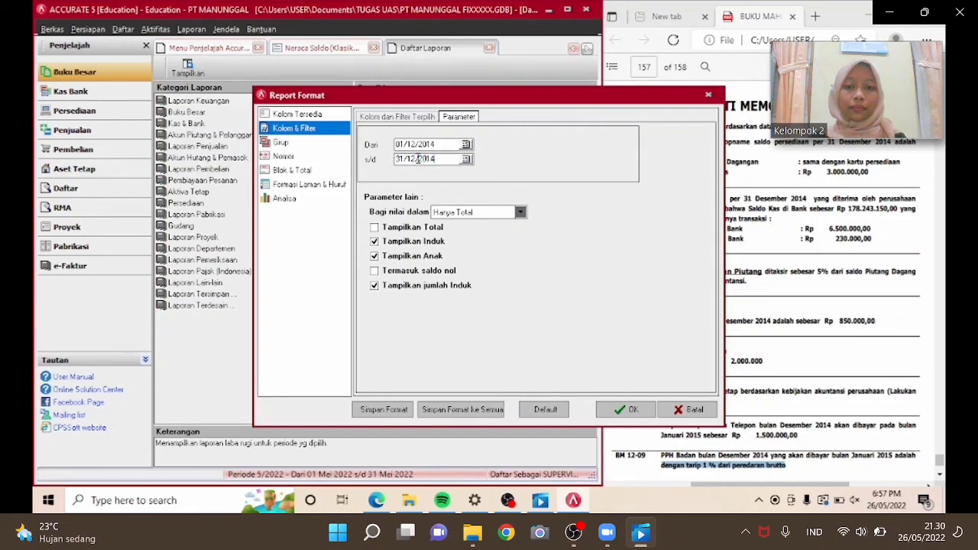
left_click(607, 410)
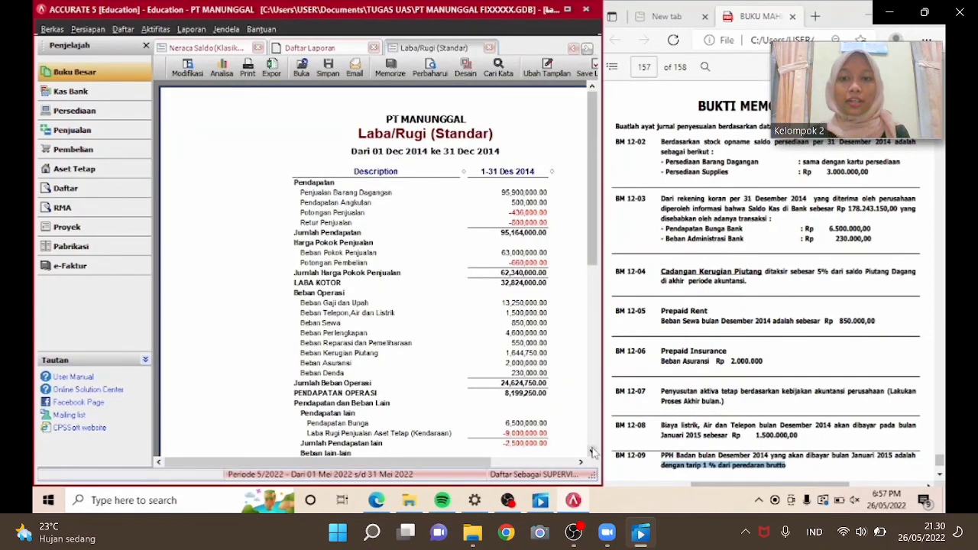
left_click_drag(591, 451, 592, 451)
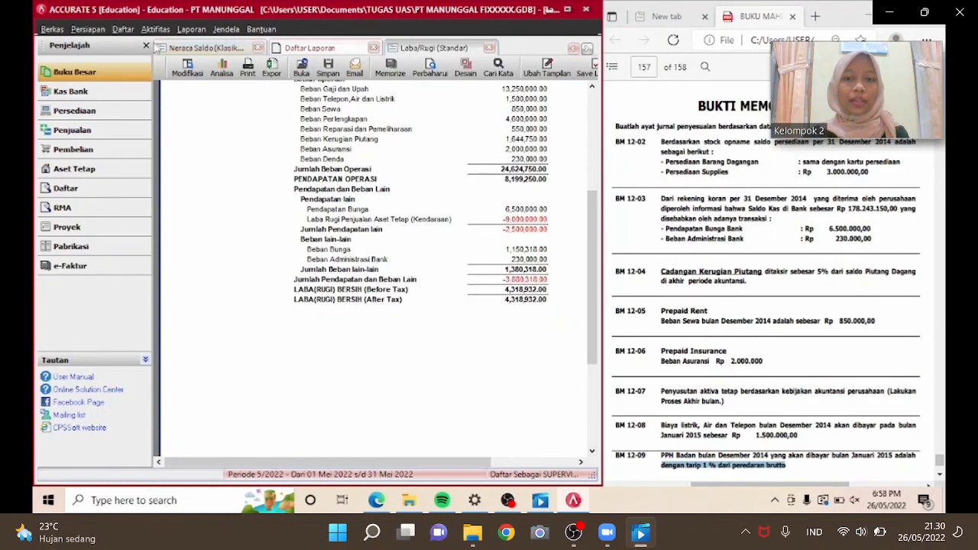
Start a new general journal voucher dated 31/12/2014 with the description PPH BADAN.
left_click(95, 72)
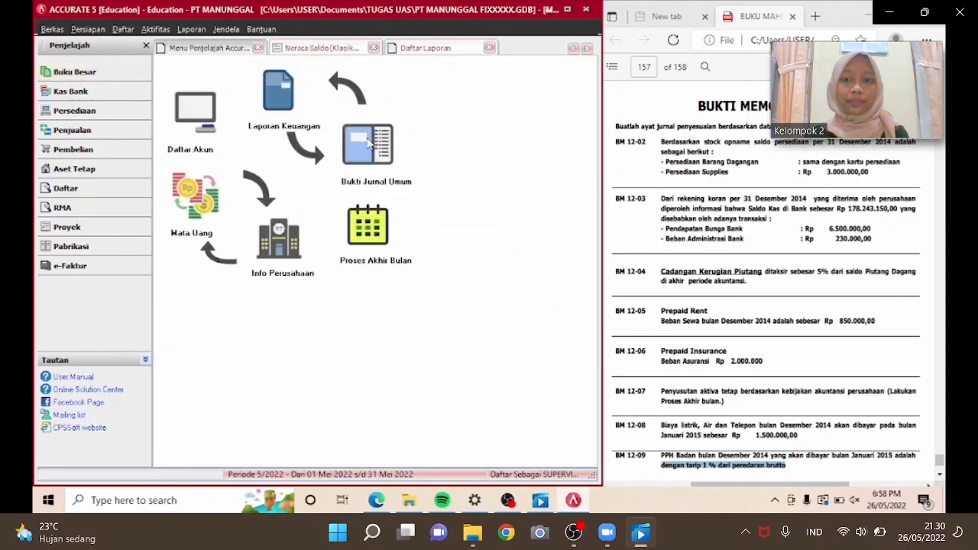
left_click(368, 144)
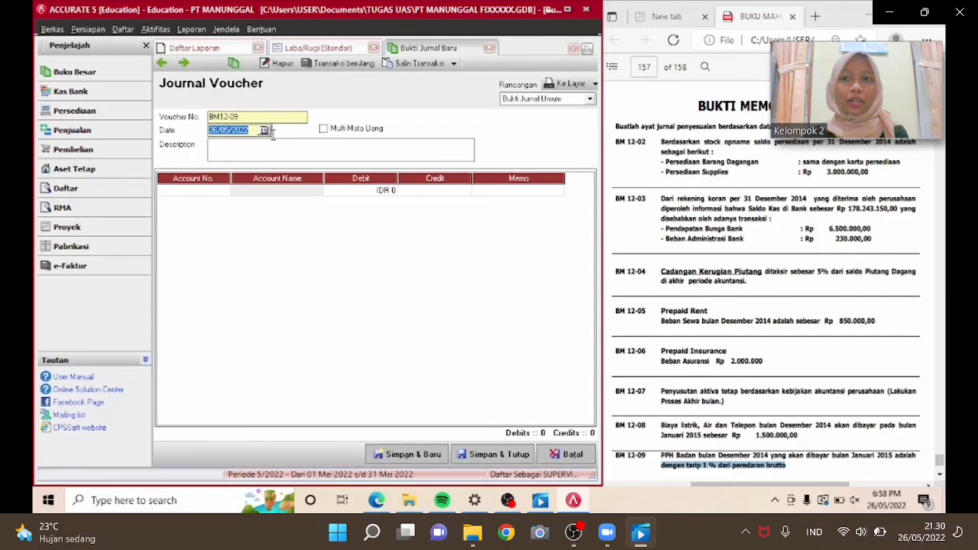
type("31/12/2014")
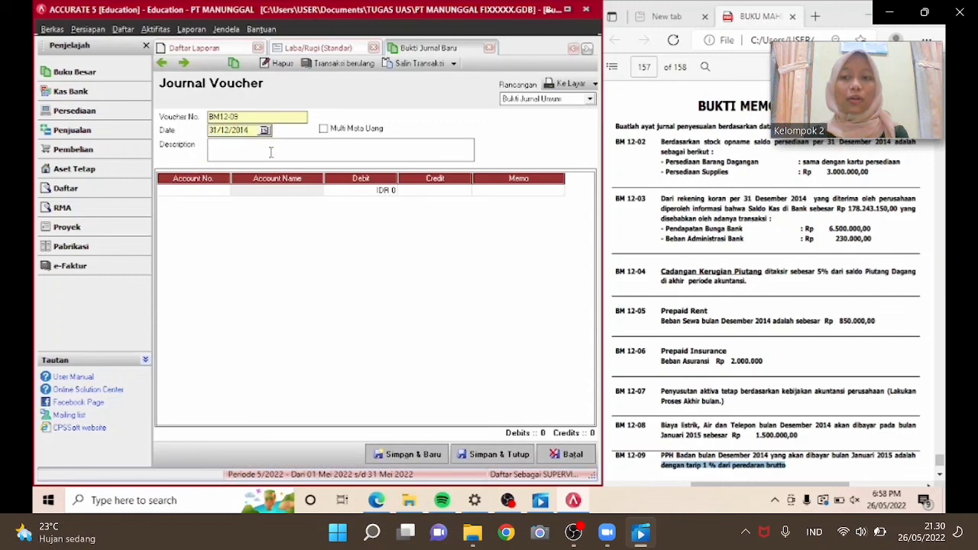
left_click(270, 151)
type("PPH BADAN")
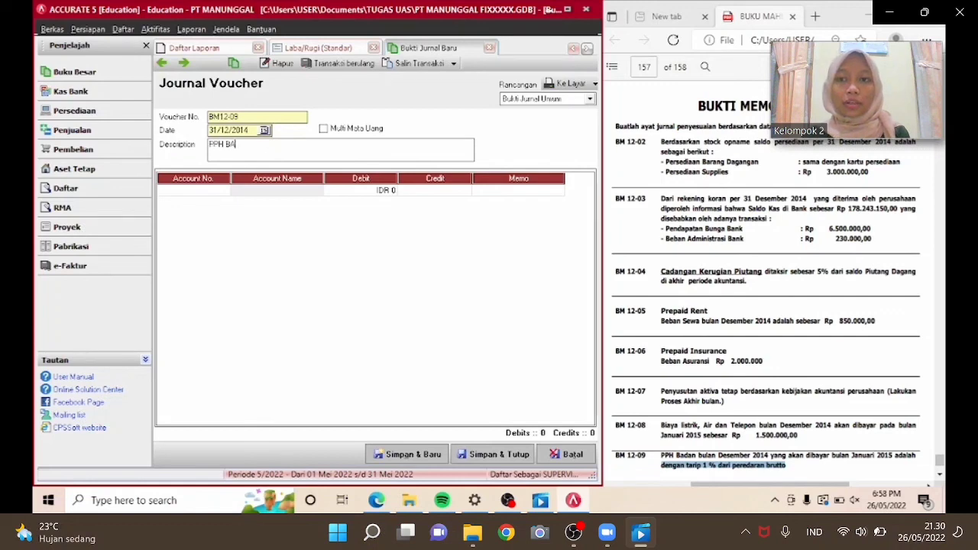
Add a first journal line debiting Pajak Penghasilan Badan (93100) for 951,640.
left_click(224, 191)
left_click(223, 190)
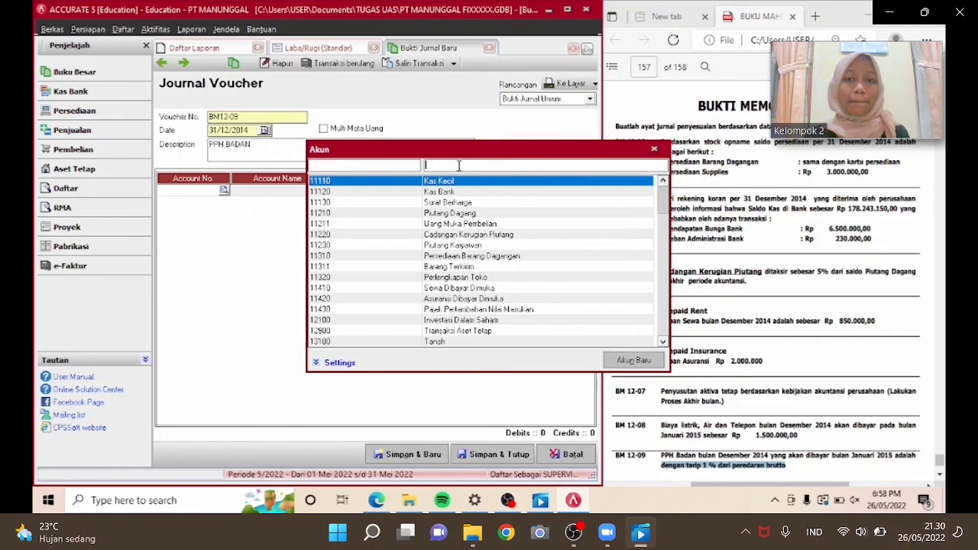
type("PAJAK")
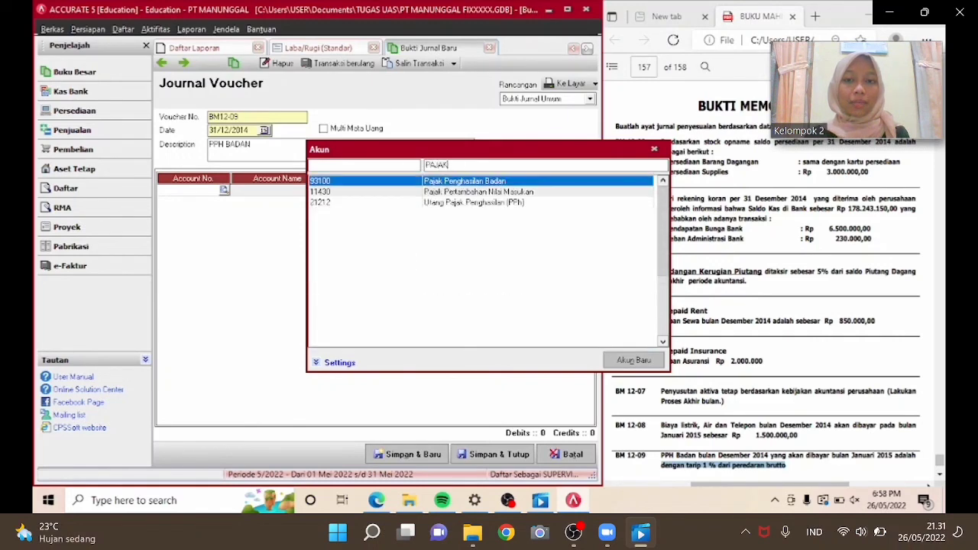
key("Return")
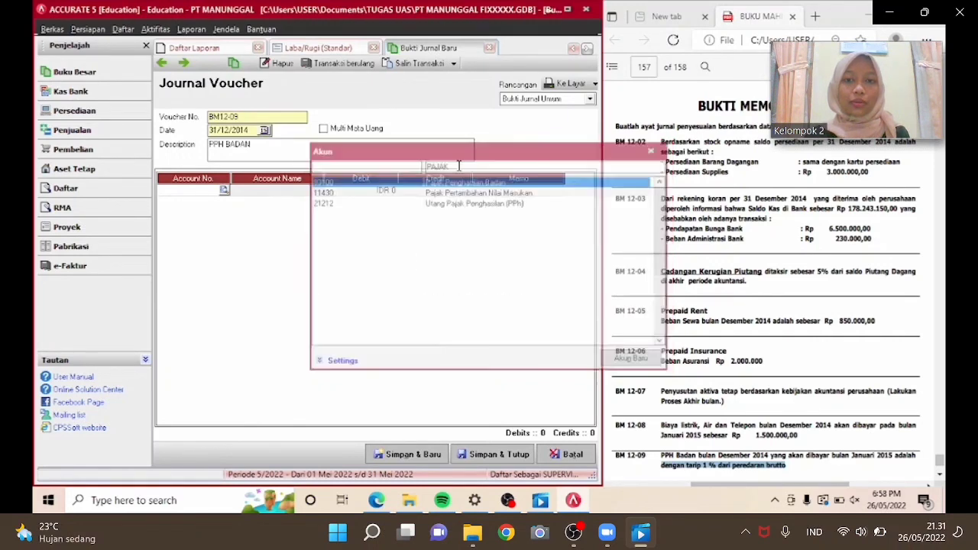
left_click(376, 195)
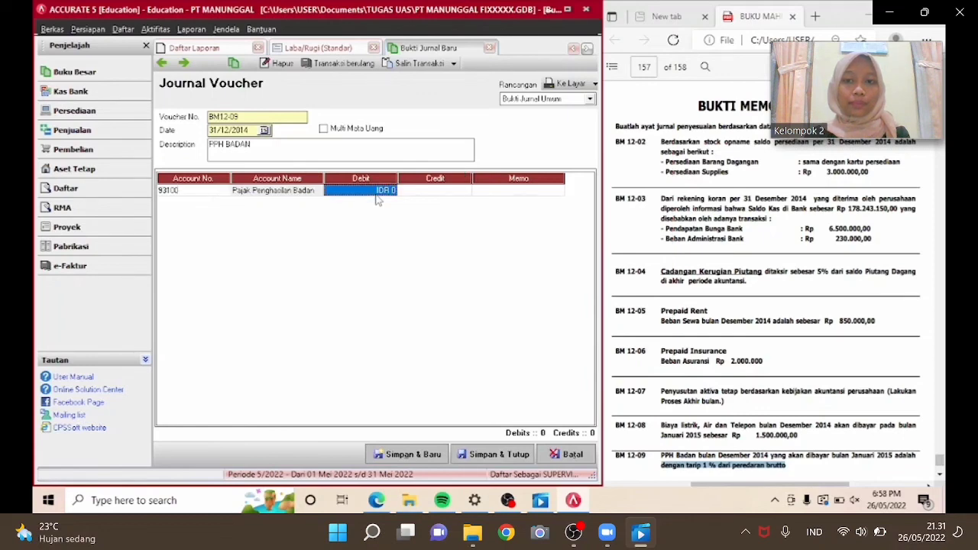
type("95")
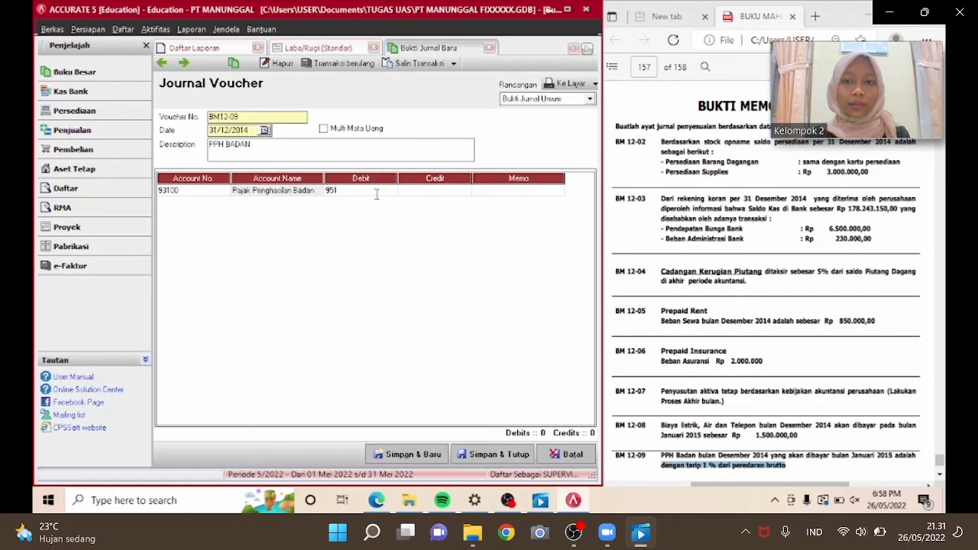
type("1640")
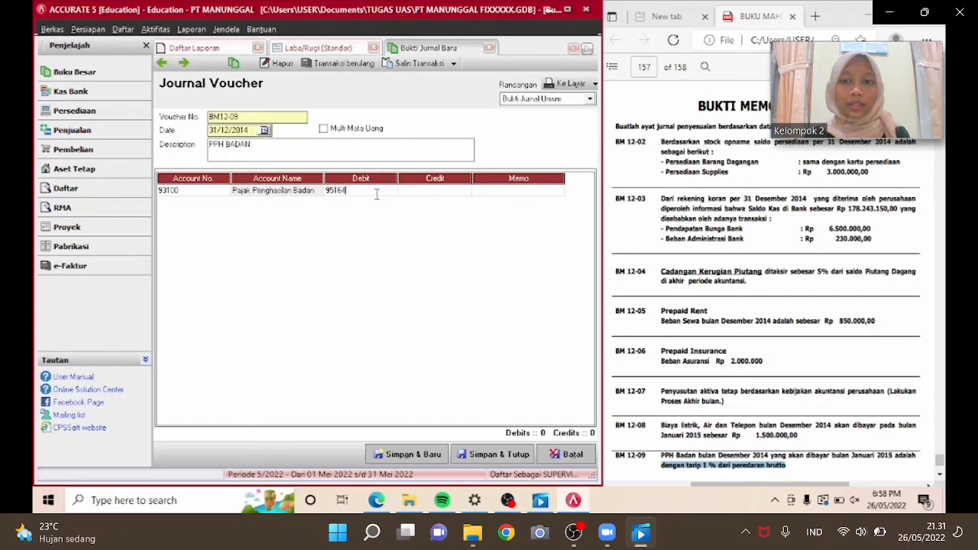
key("Return")
key("Return")
key("Return")
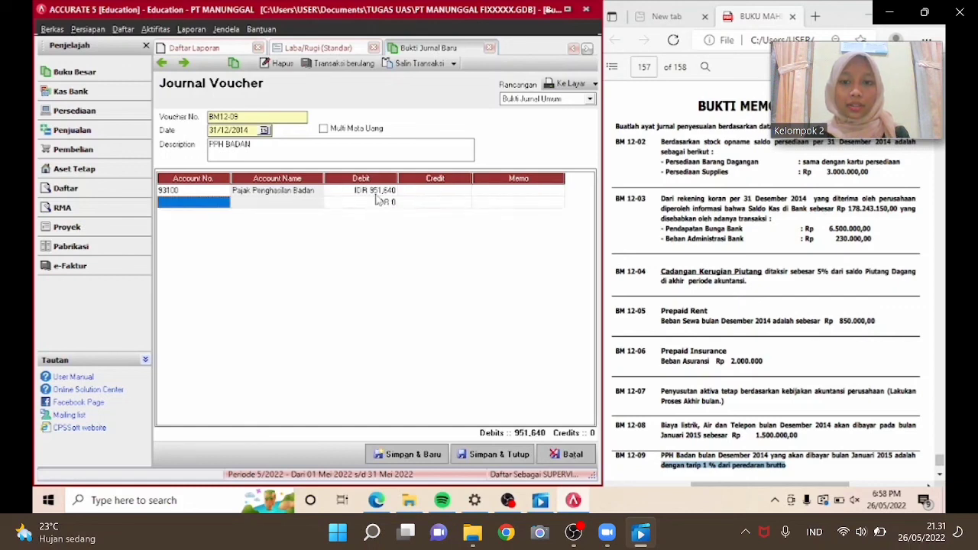
Add a second line crediting Utang Pajak Penghasilan (PPh) (21212) for 951,640, then save and close the voucher.
left_click(222, 202)
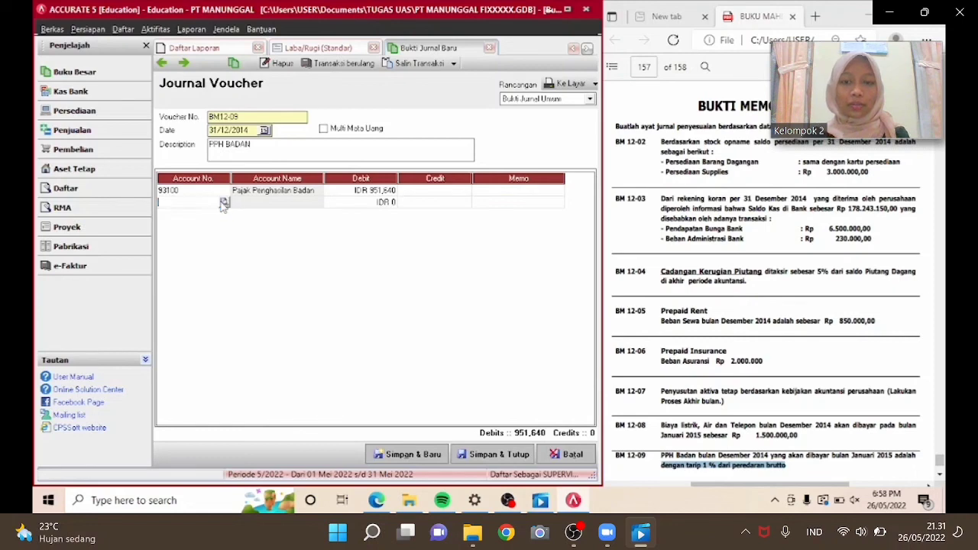
type("UTA")
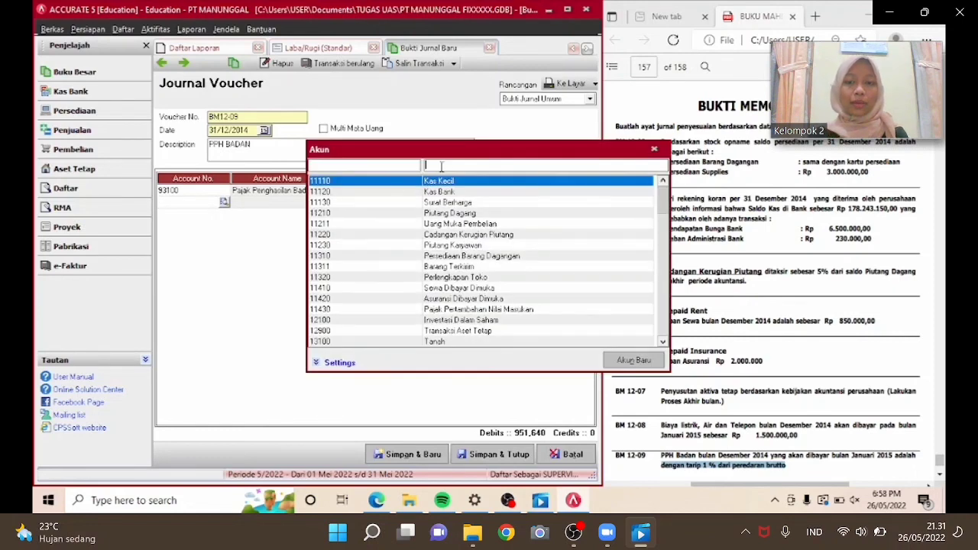
type("NG")
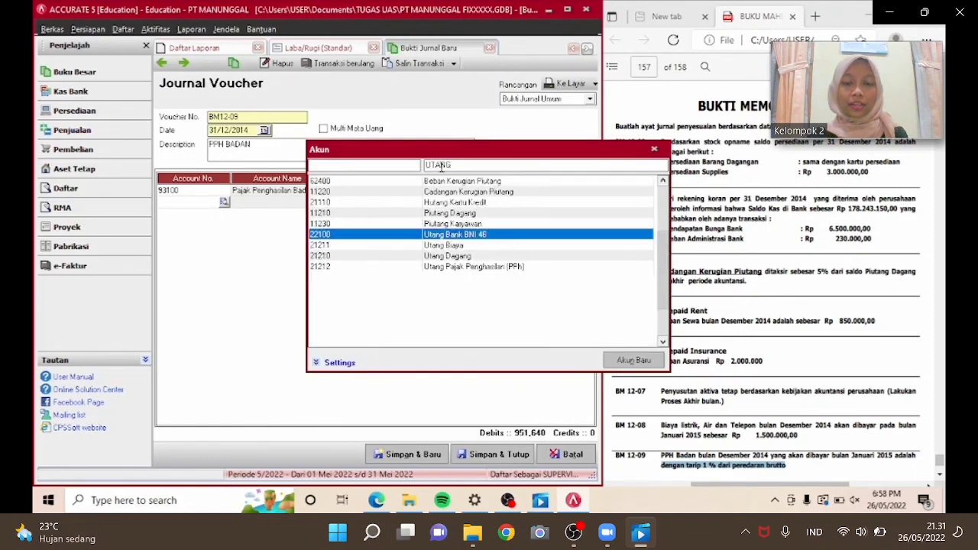
key("Down")
key("Down")
key("Down")
key("Return")
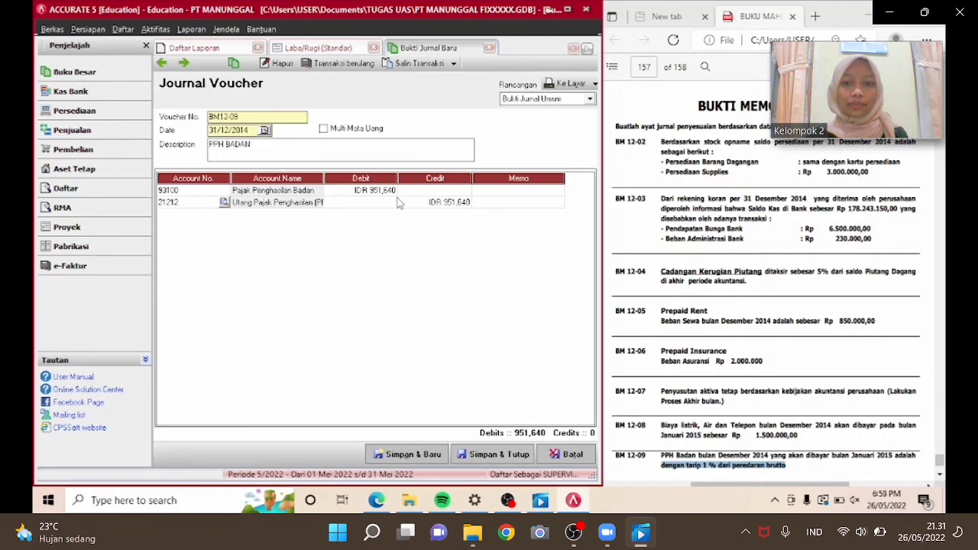
key("Tab")
key("Tab")
key("Tab")
key("Tab")
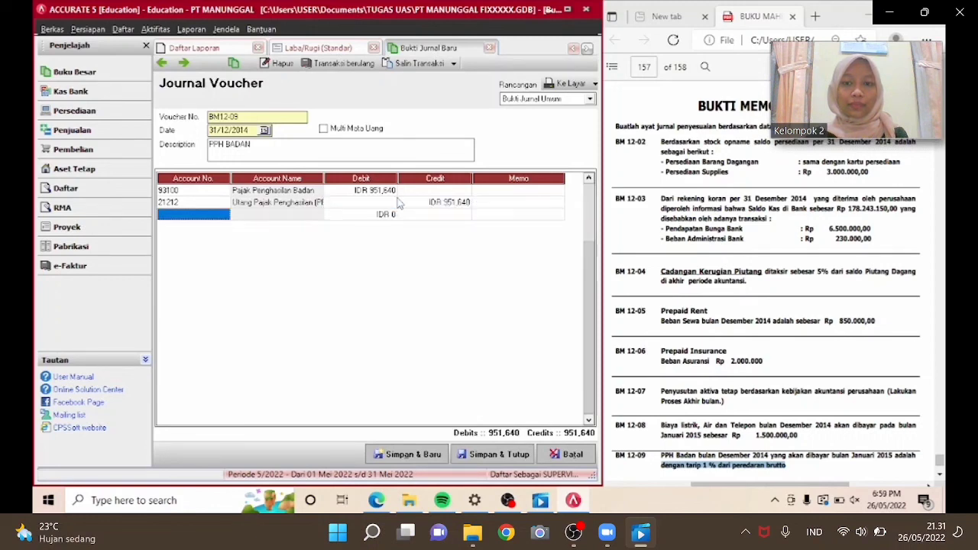
left_click(210, 204)
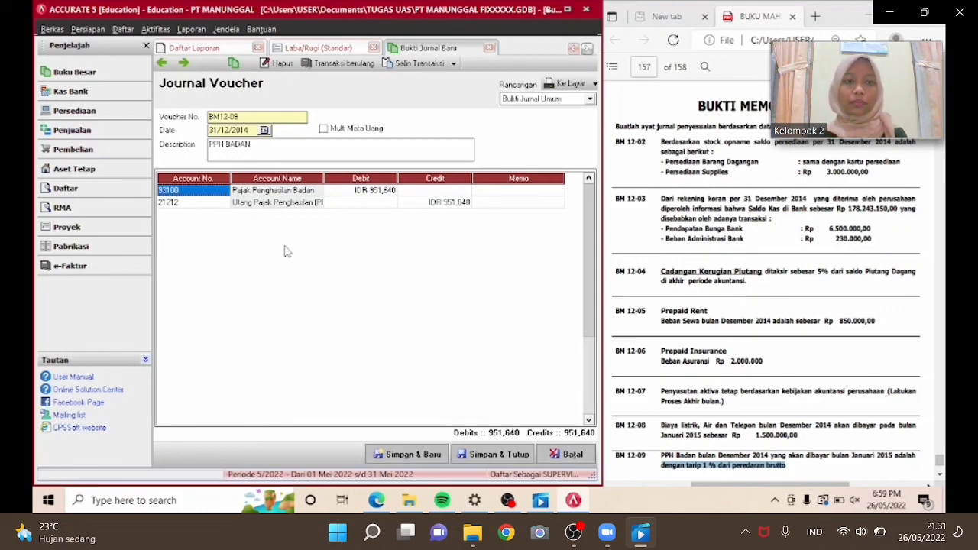
left_click(486, 461)
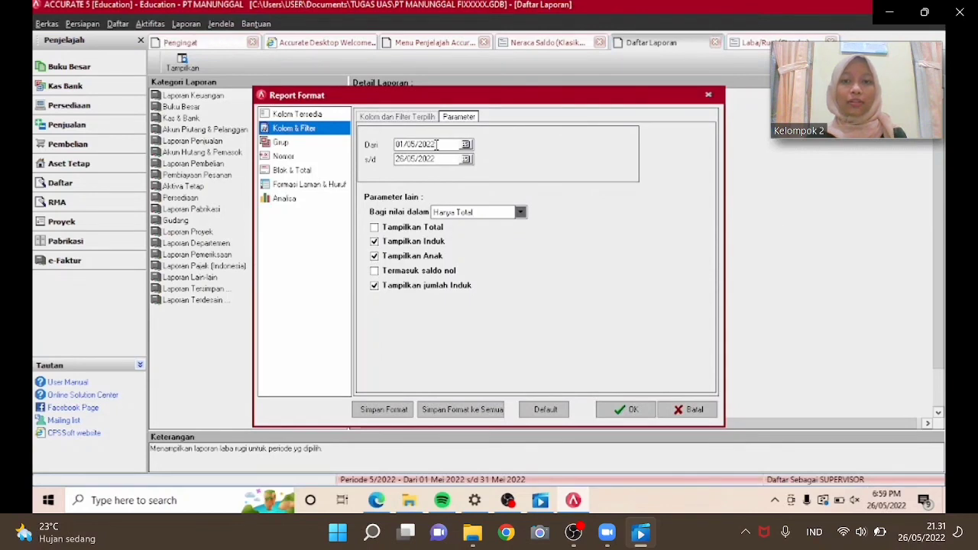
Regenerate the Laba/Rugi (Standar) report for 01/12/2014 to 31/12/2014 and review it down to the net profit lines.
left_click(436, 145)
key("BackSpace")
key("BackSpace")
key("BackSpace")
key("BackSpace")
key("BackSpace")
key("BackSpace")
key("BackSpace")
type("122014")
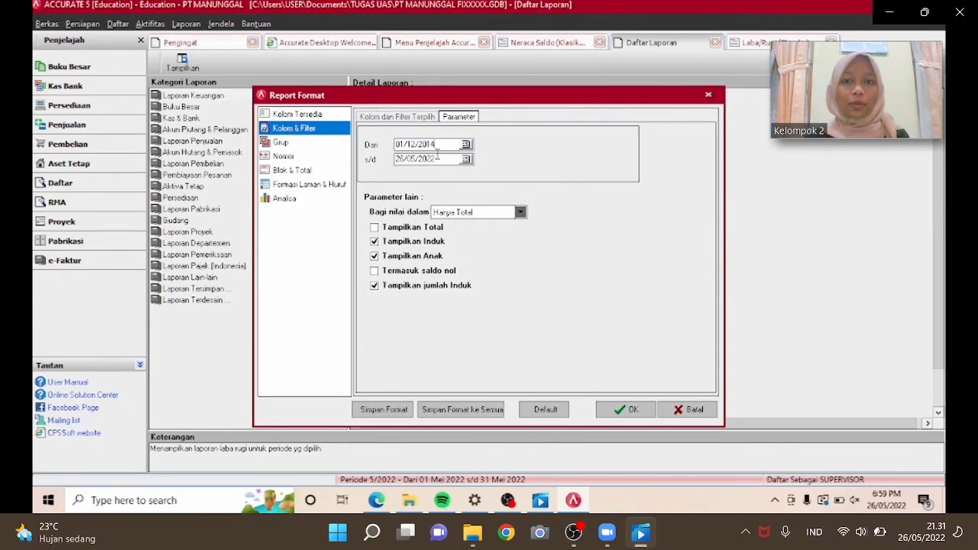
left_click_drag(438, 158, 395, 159)
type("01/12/201")
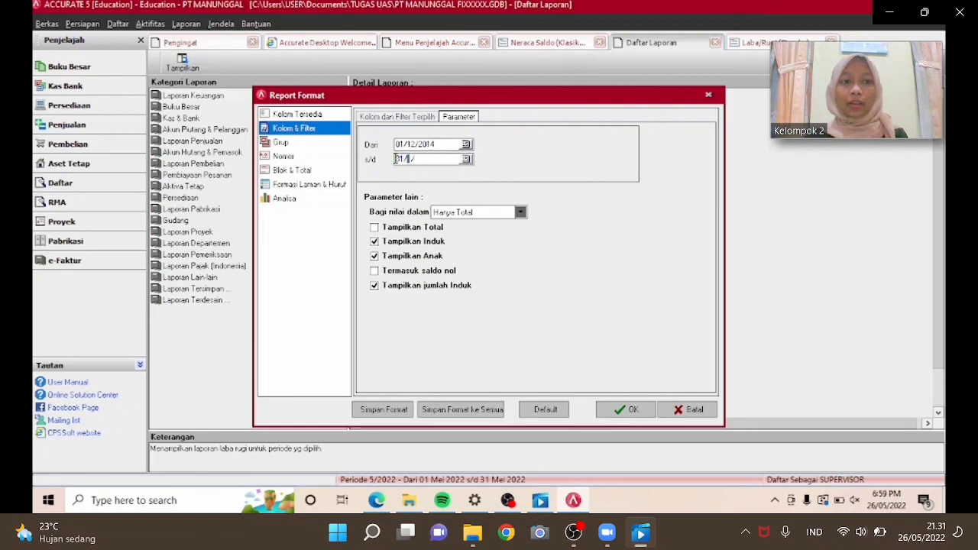
type("4")
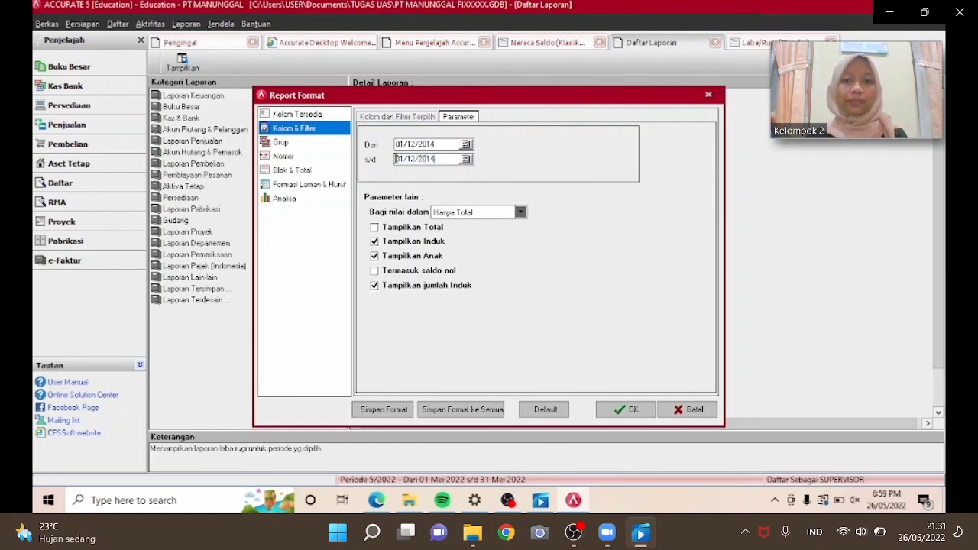
left_click(623, 411)
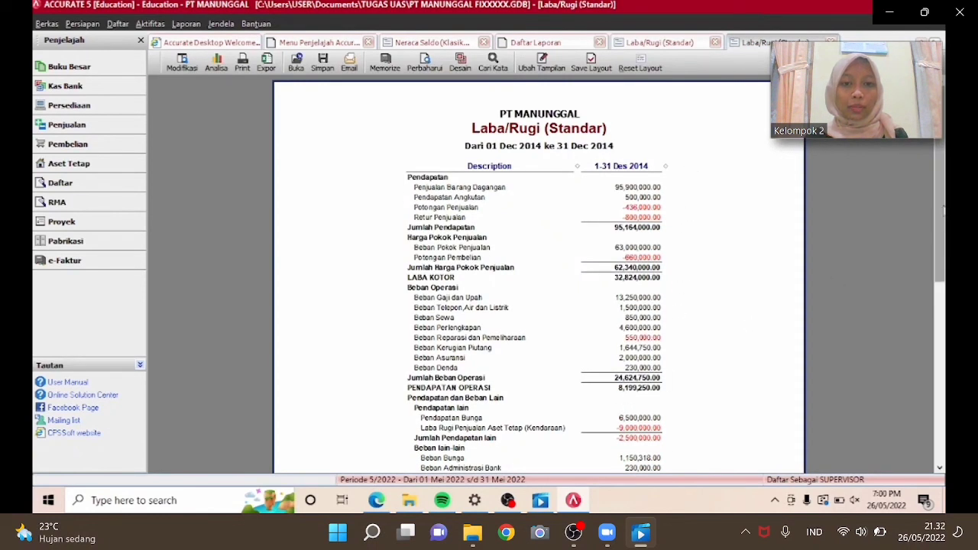
scroll(943, 214, "down", 3)
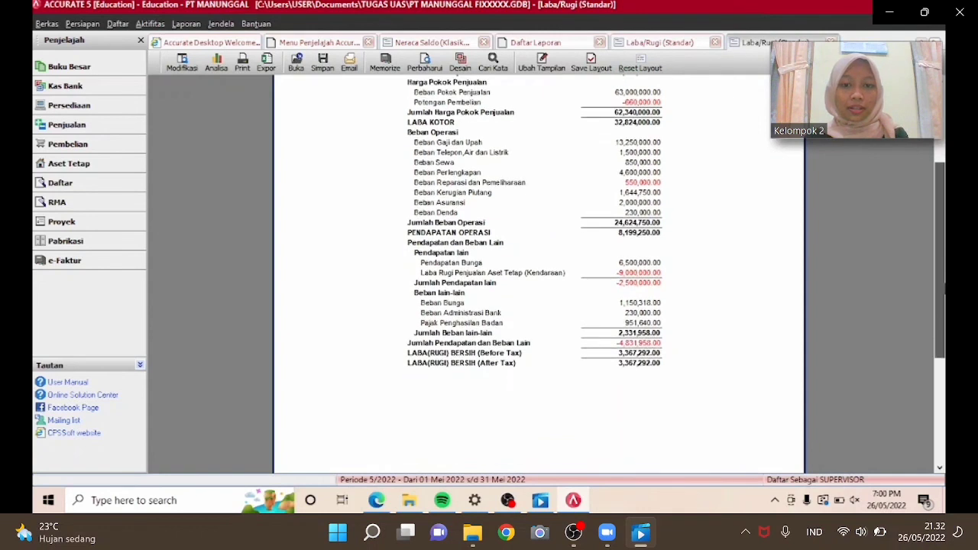
left_click_drag(944, 288, 944, 289)
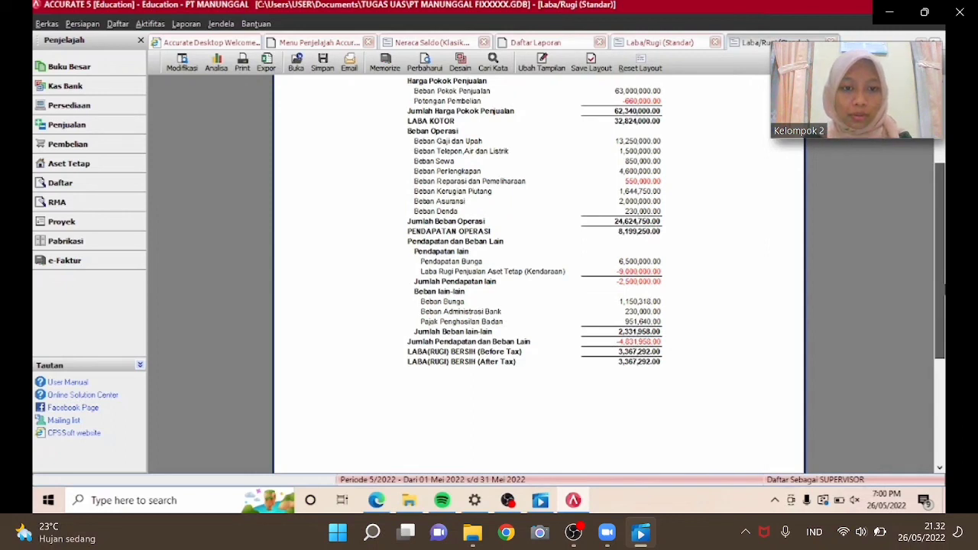
left_click_drag(944, 289, 944, 287)
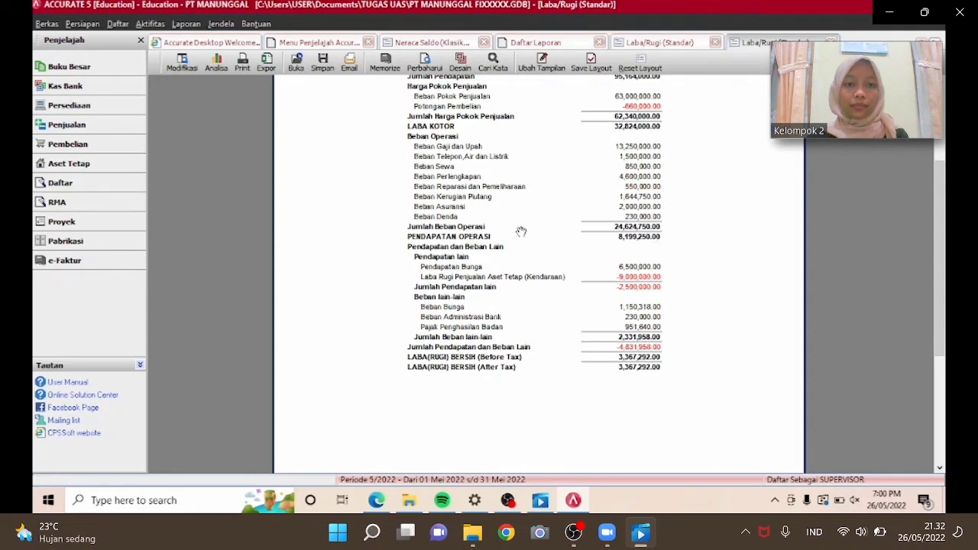
left_click_drag(941, 245, 942, 180)
Export the profit and loss report to PDF in the TUGAS UAS folder as LAP LABA RUGI PT MANUNGGAL.
left_click(322, 62)
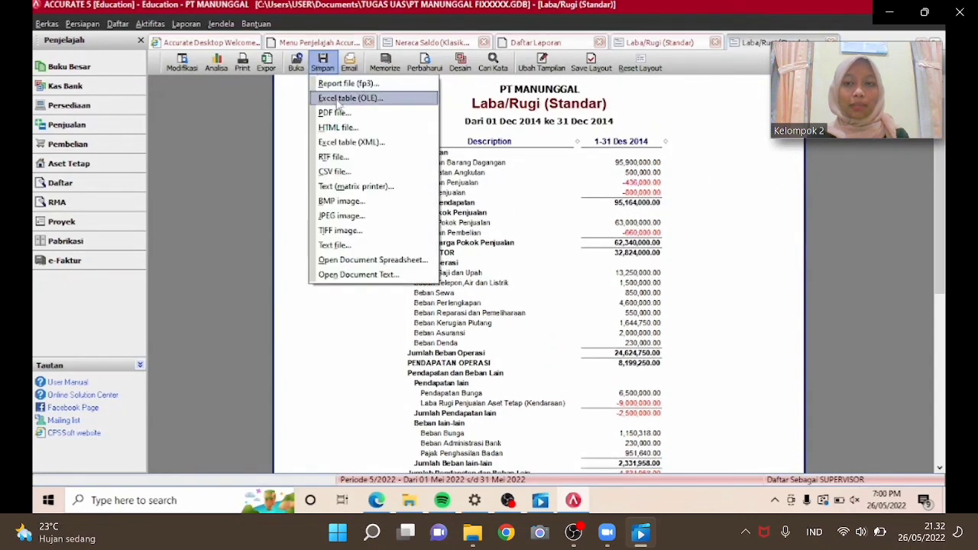
left_click(340, 113)
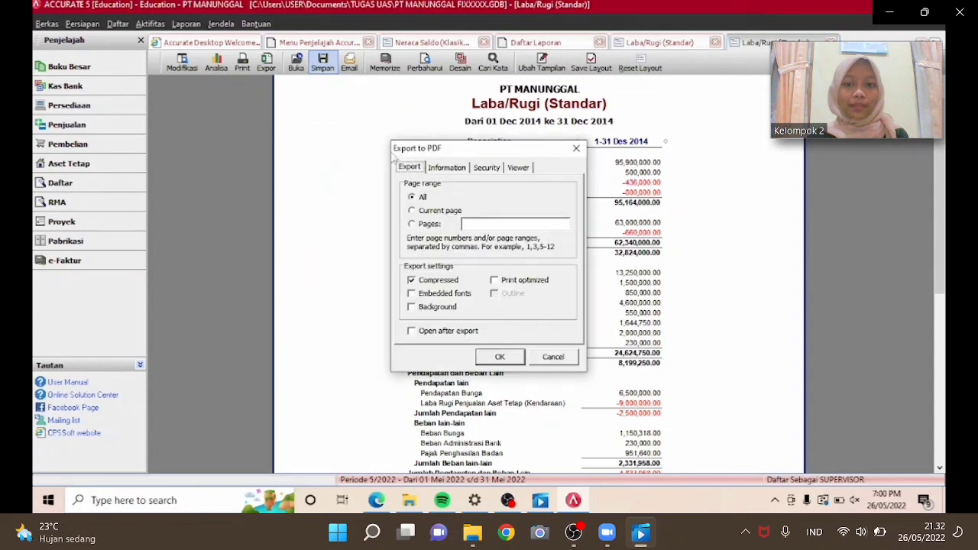
left_click(500, 357)
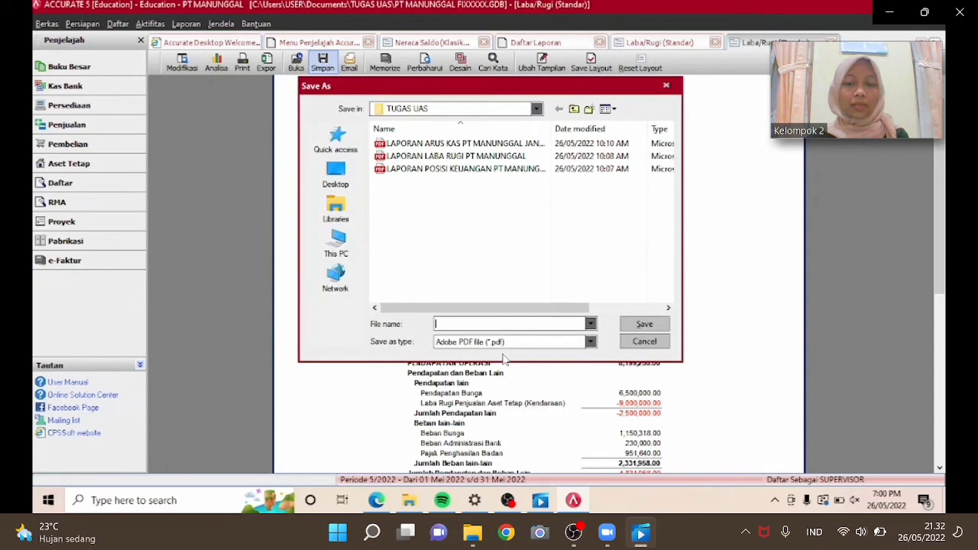
type("LAP")
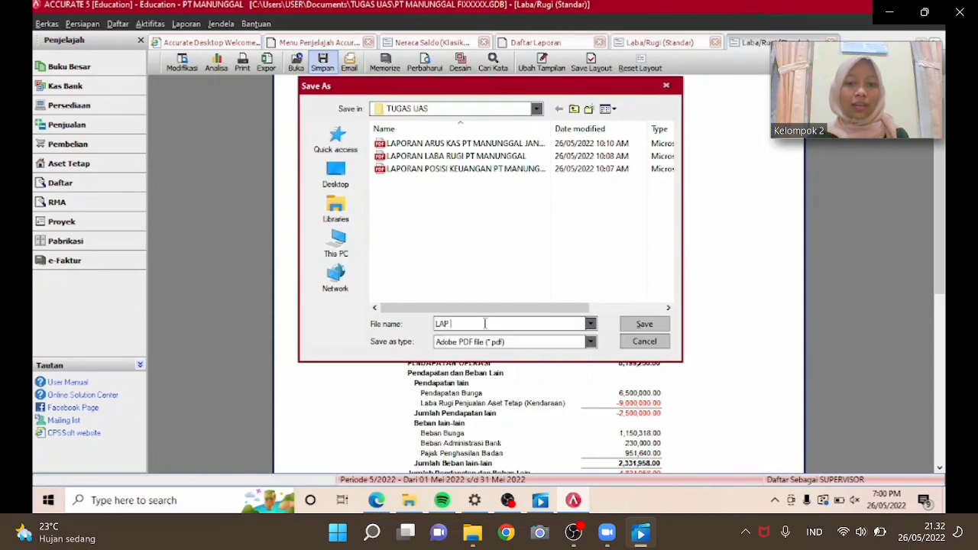
type(" LABA/RUGI PT")
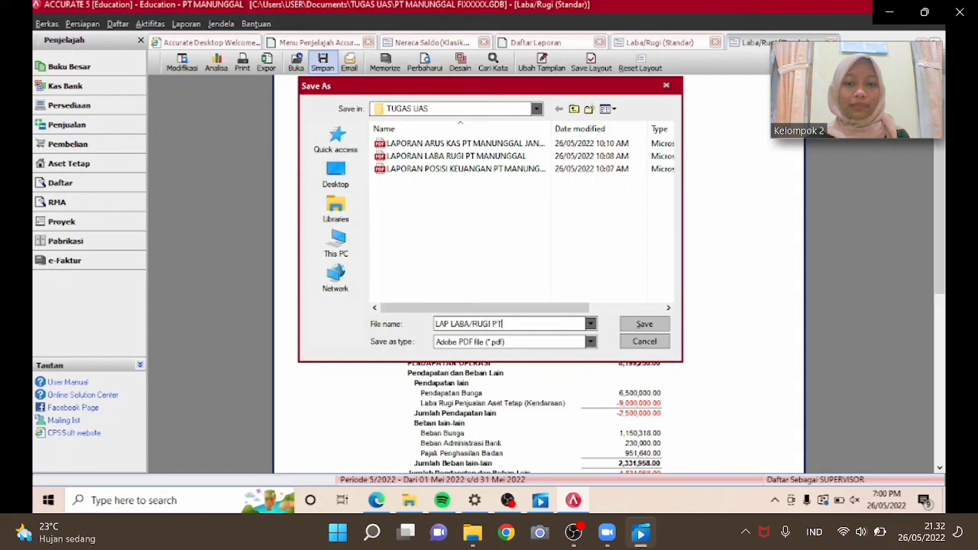
type(" MANUNGGAL")
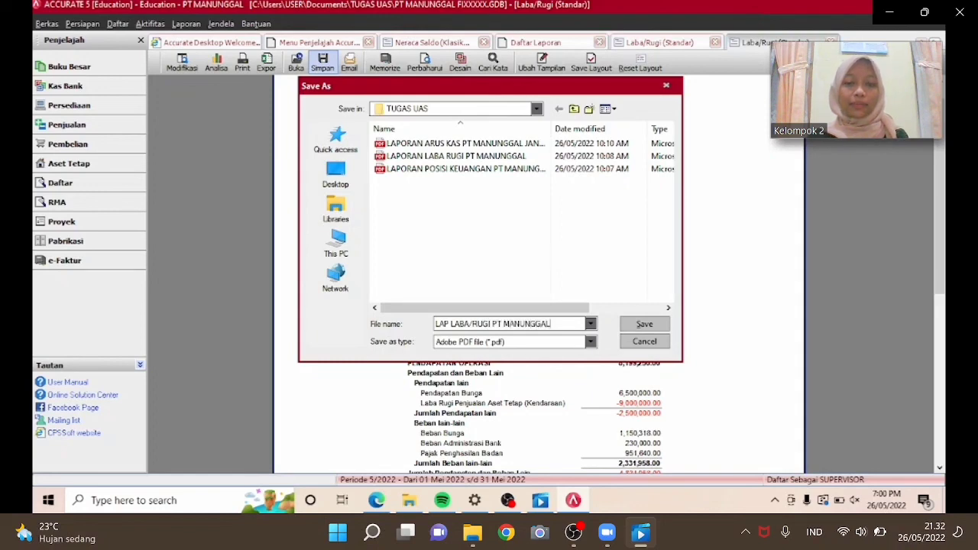
left_click(634, 326)
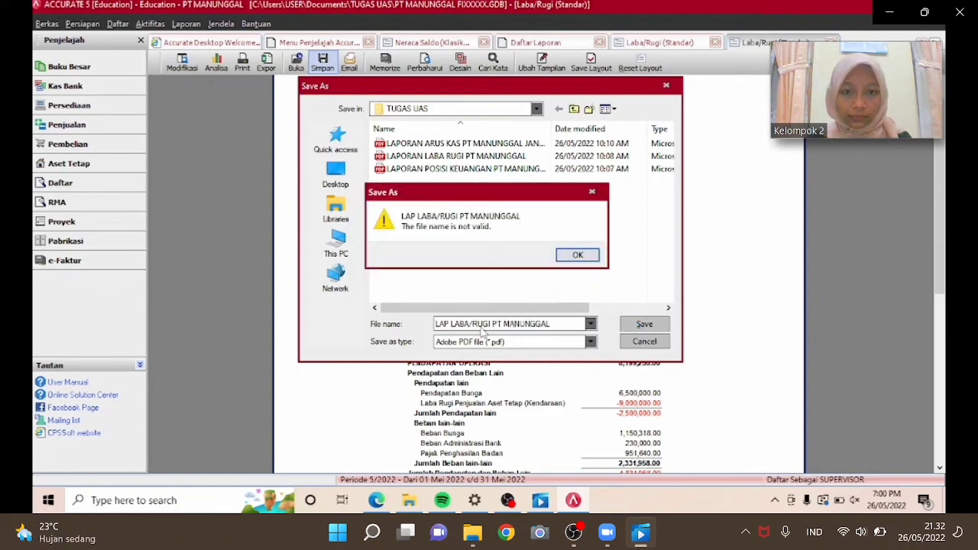
left_click(580, 256)
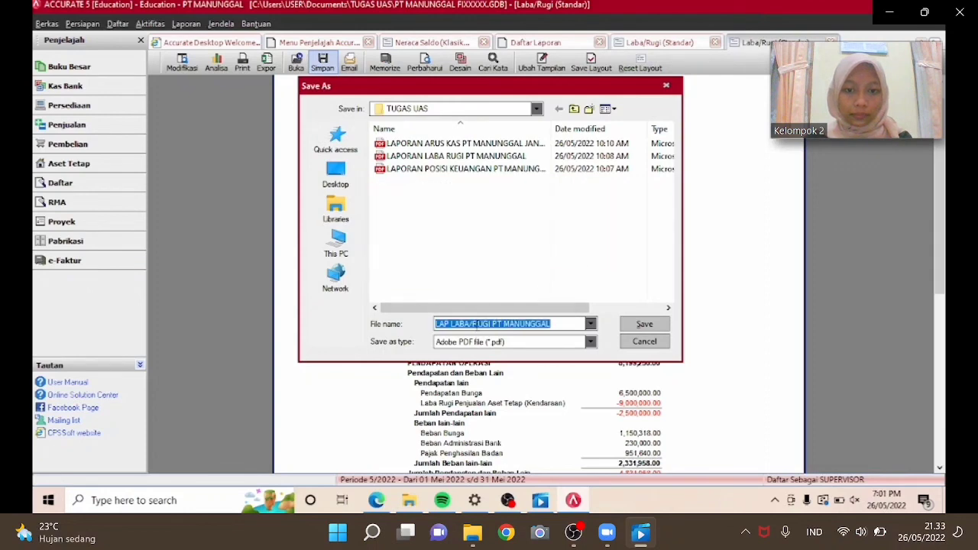
left_click(476, 324)
key("BackSpace")
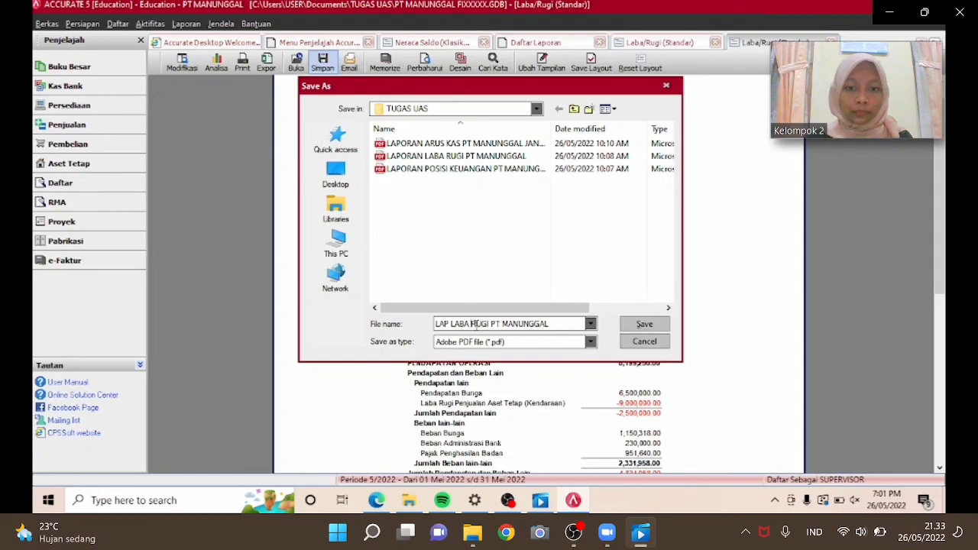
left_click(625, 325)
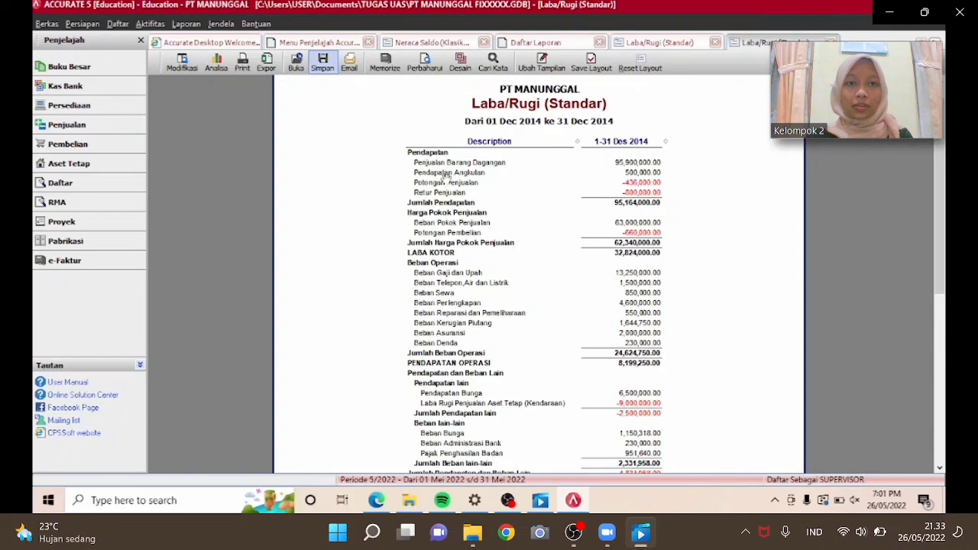
Open the Neraca (Standar) balance sheet report as of 31/12/2014.
left_click(564, 59)
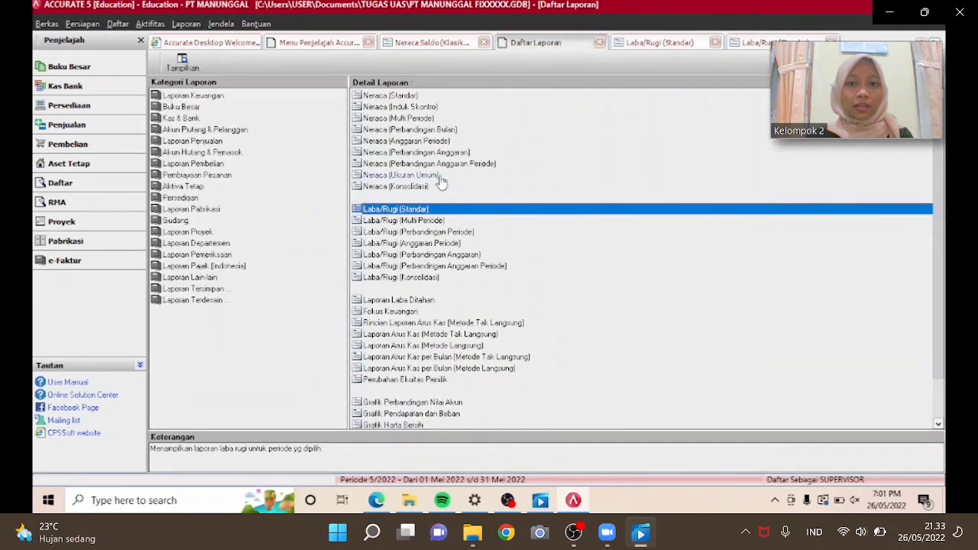
left_click(396, 95)
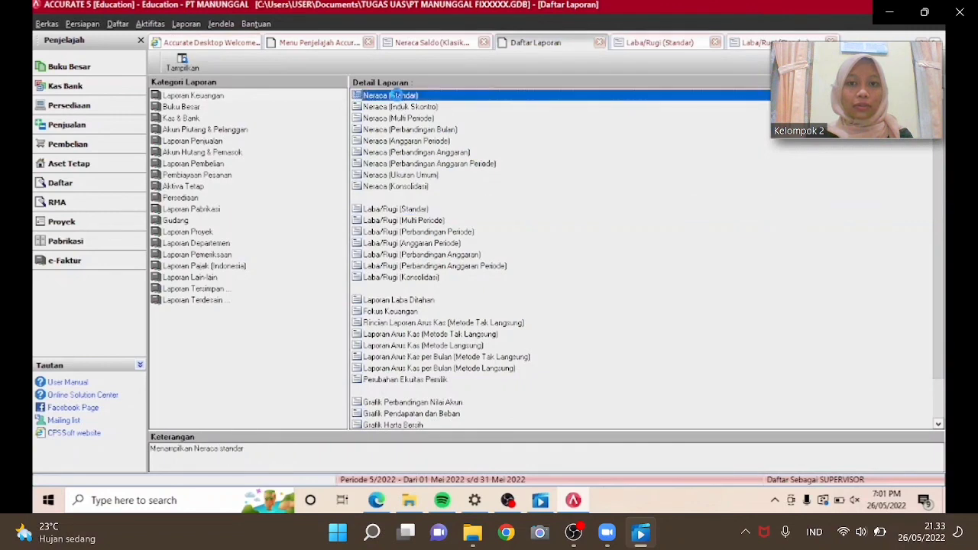
double_click(397, 95)
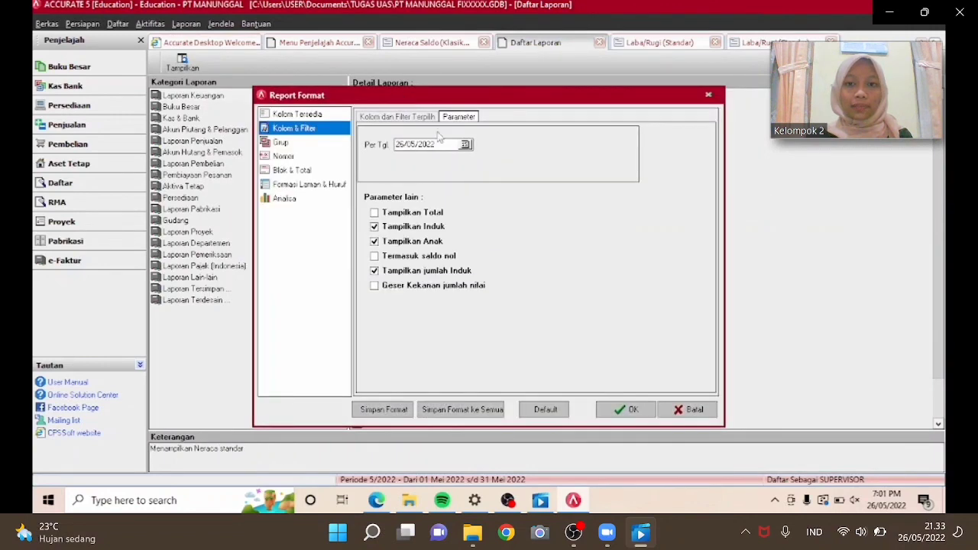
left_click_drag(443, 147, 393, 147)
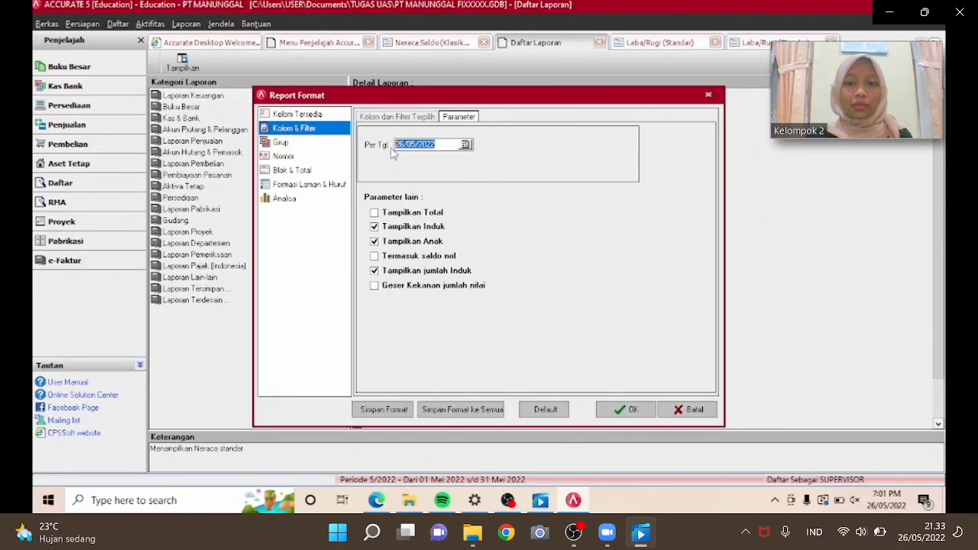
type("31/12/2014")
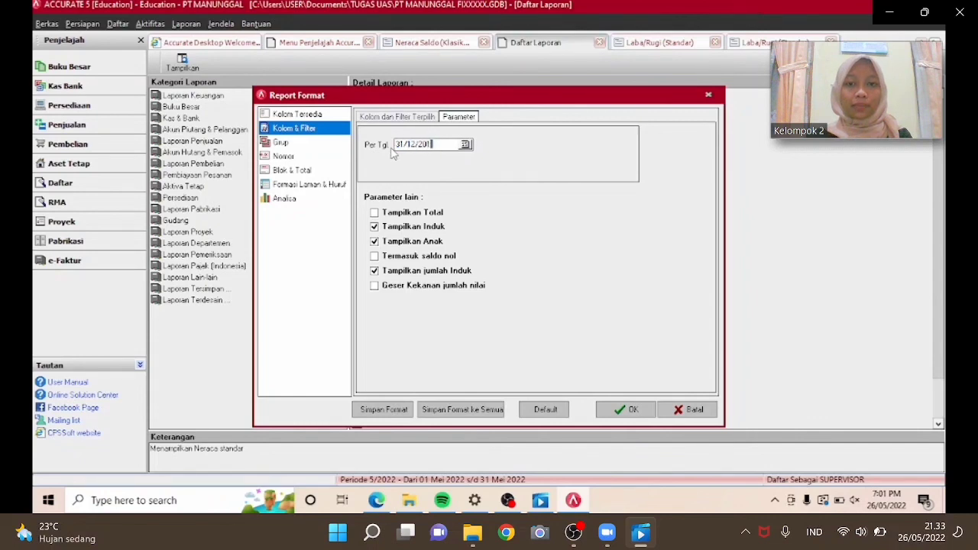
left_click(612, 410)
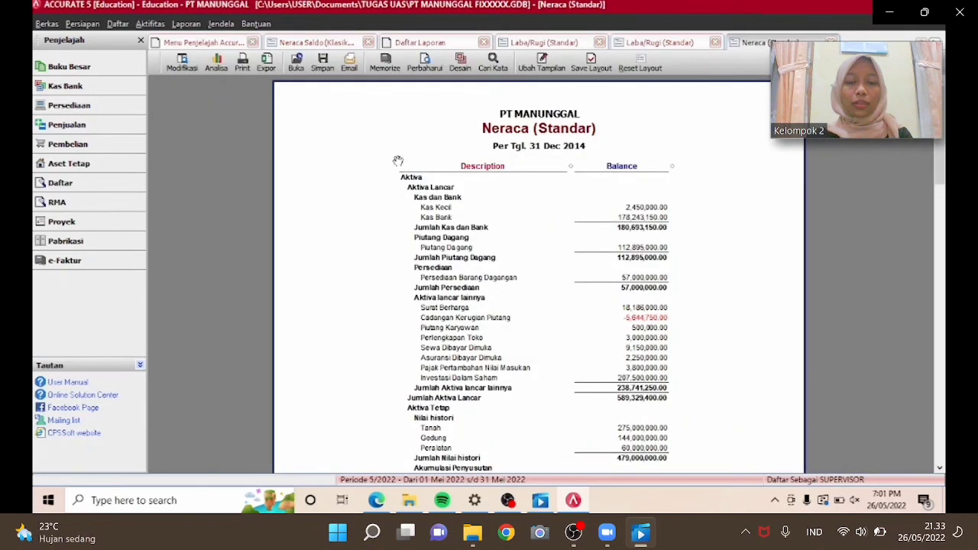
Export the balance sheet to PDF as LAP POSISI KEUANGAN PT MANUNGGAL.
left_click(320, 69)
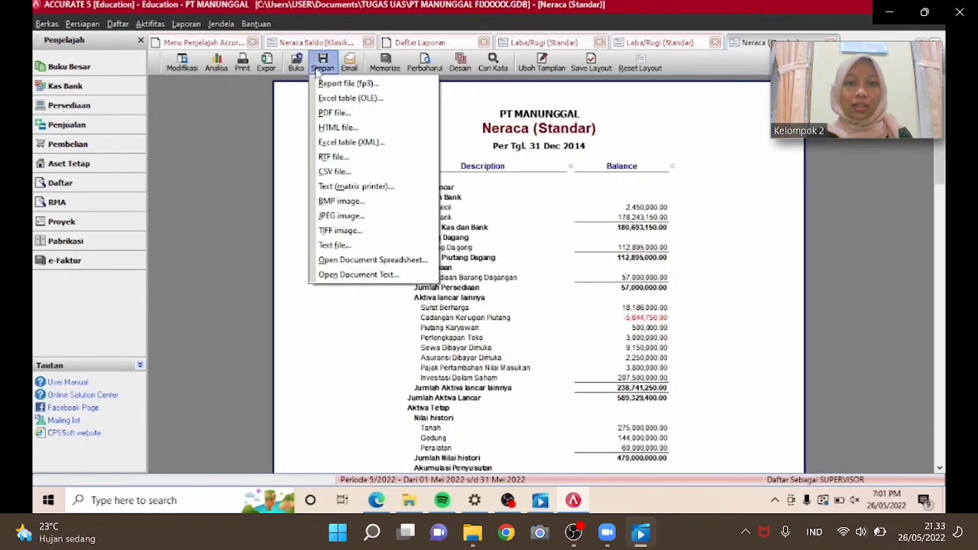
left_click(334, 113)
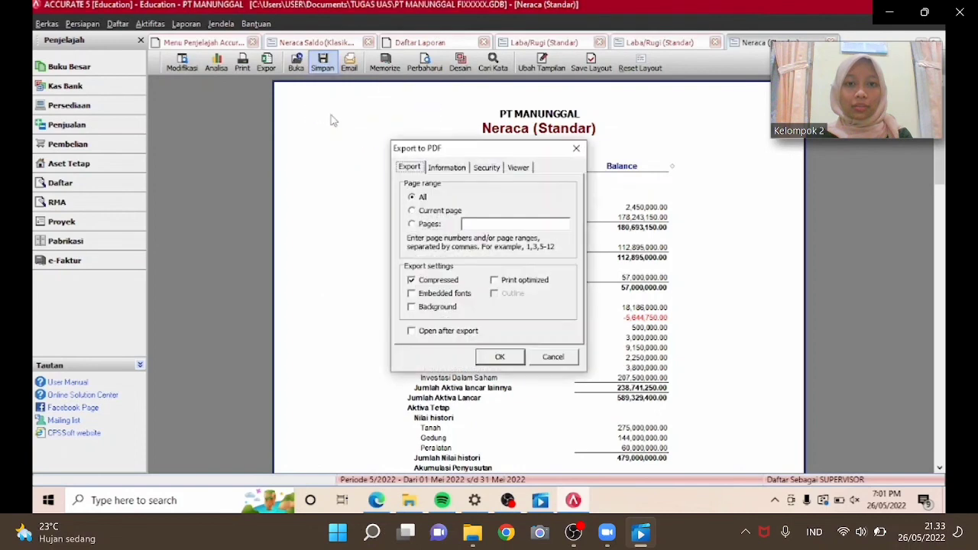
left_click(496, 357)
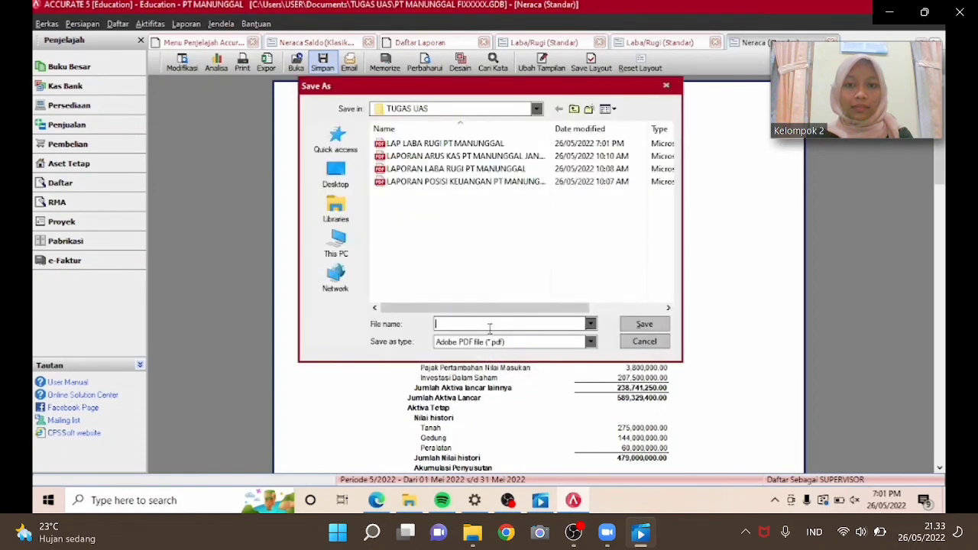
type("LABA")
key("BackSpace")
key("BackSpace")
type("P ")
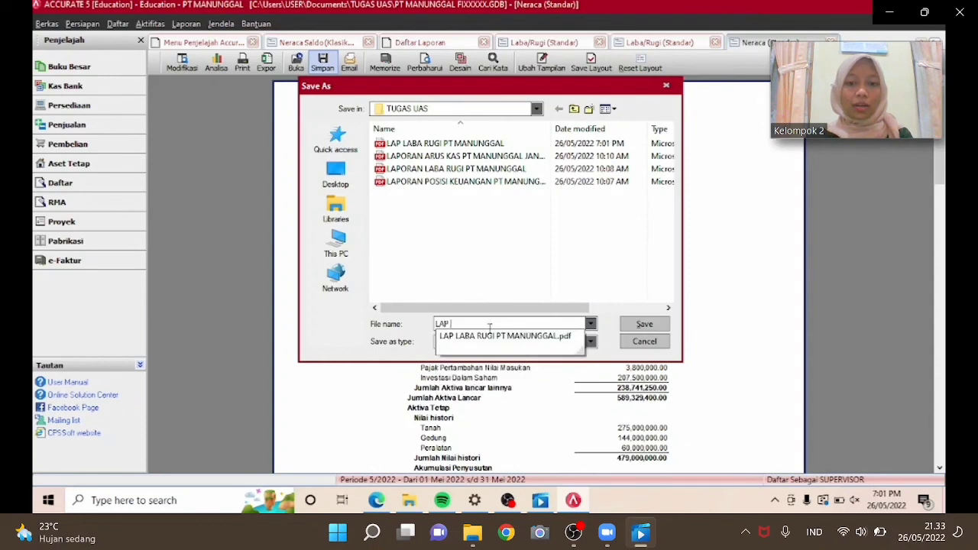
type("POSISI KEUANGAN PT MANUNGGAL")
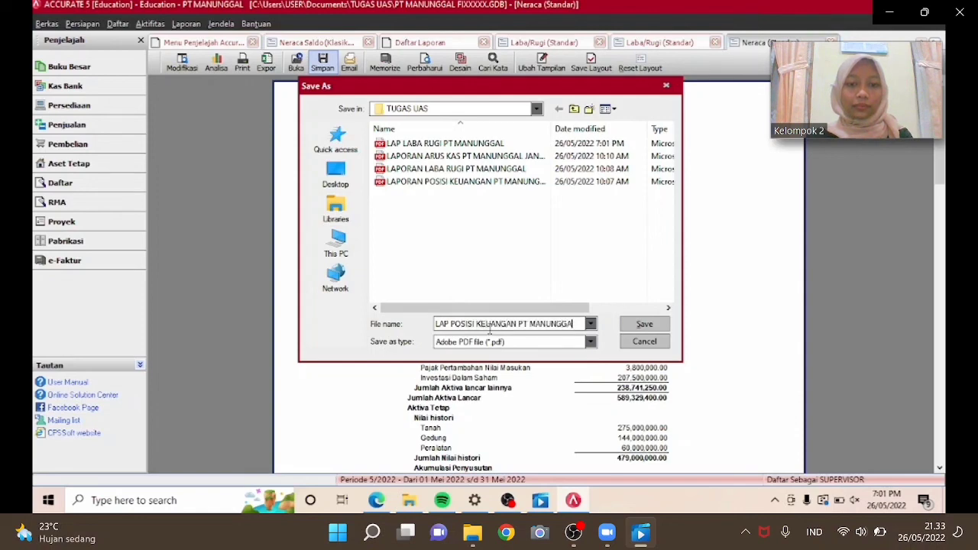
left_click(623, 326)
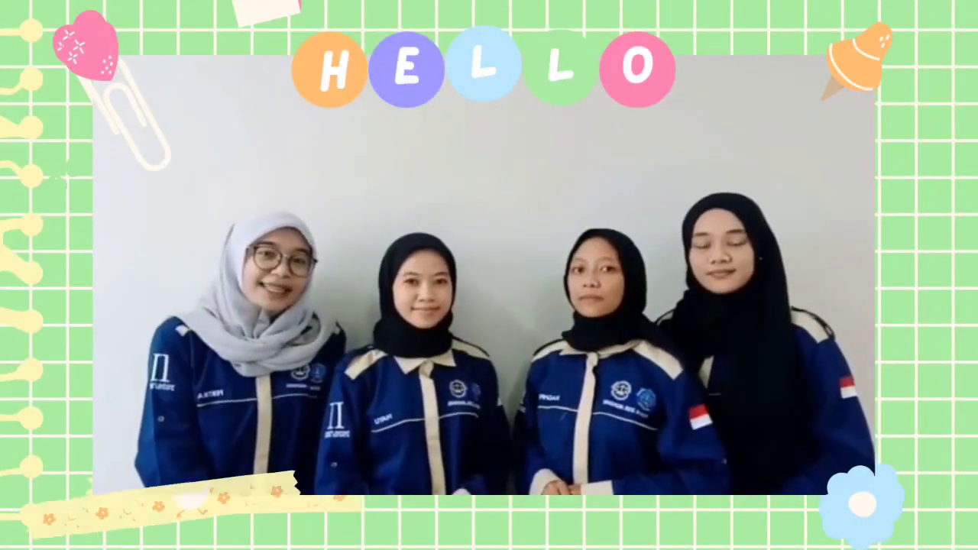